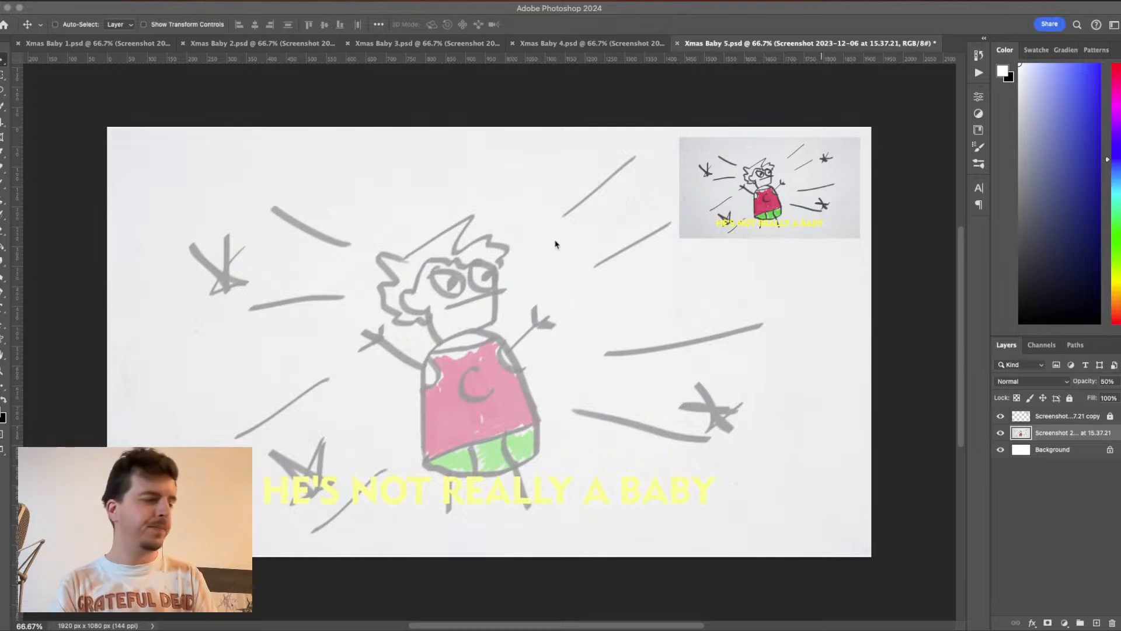
- Look over the storyboard sketches in the open Xmas Baby 2, 3, 4 and 5 documents
click(358, 12)
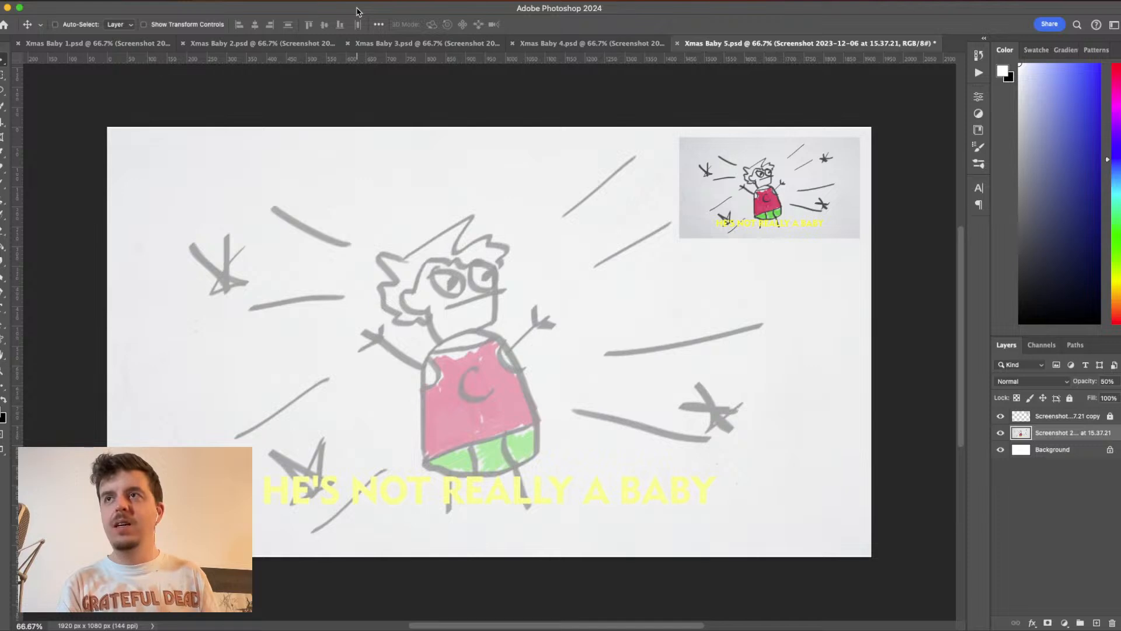
click(386, 44)
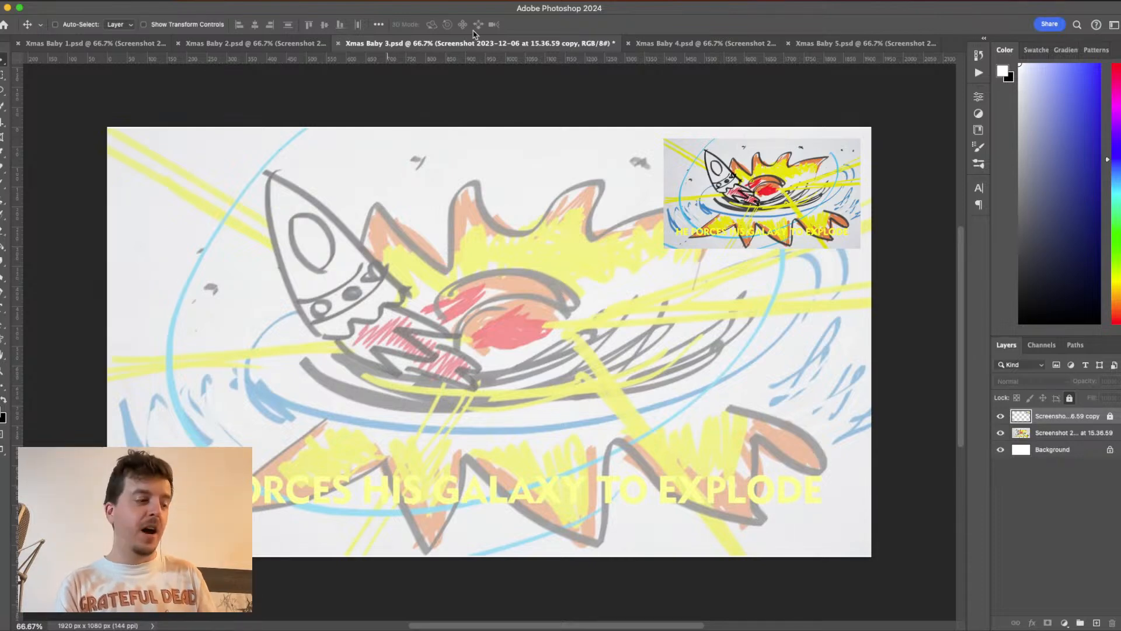
click(670, 44)
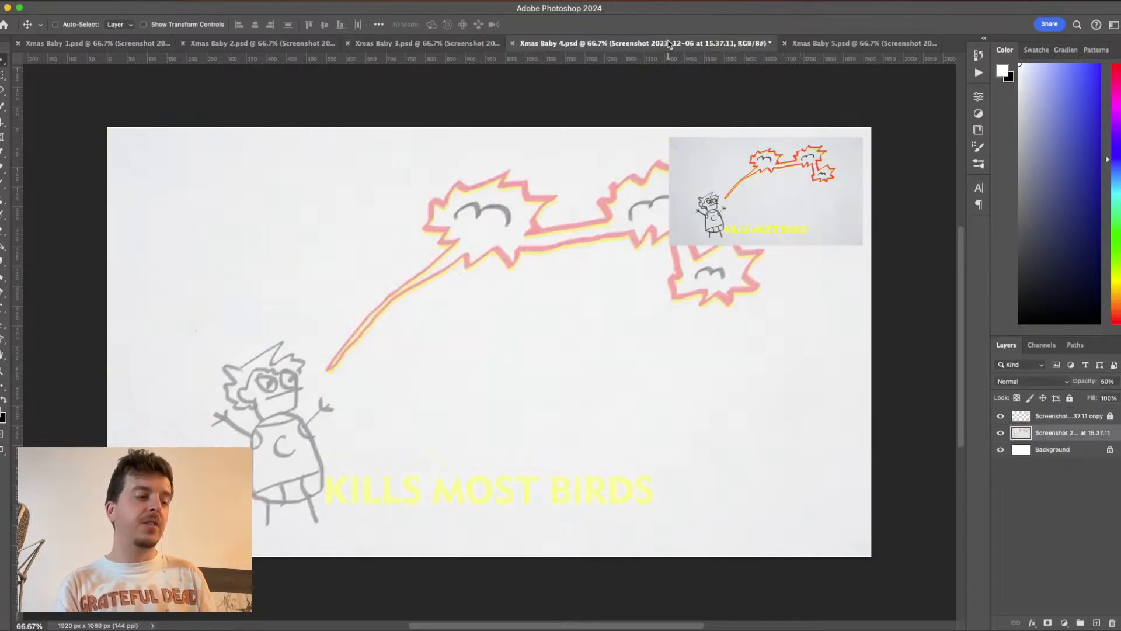
click(849, 46)
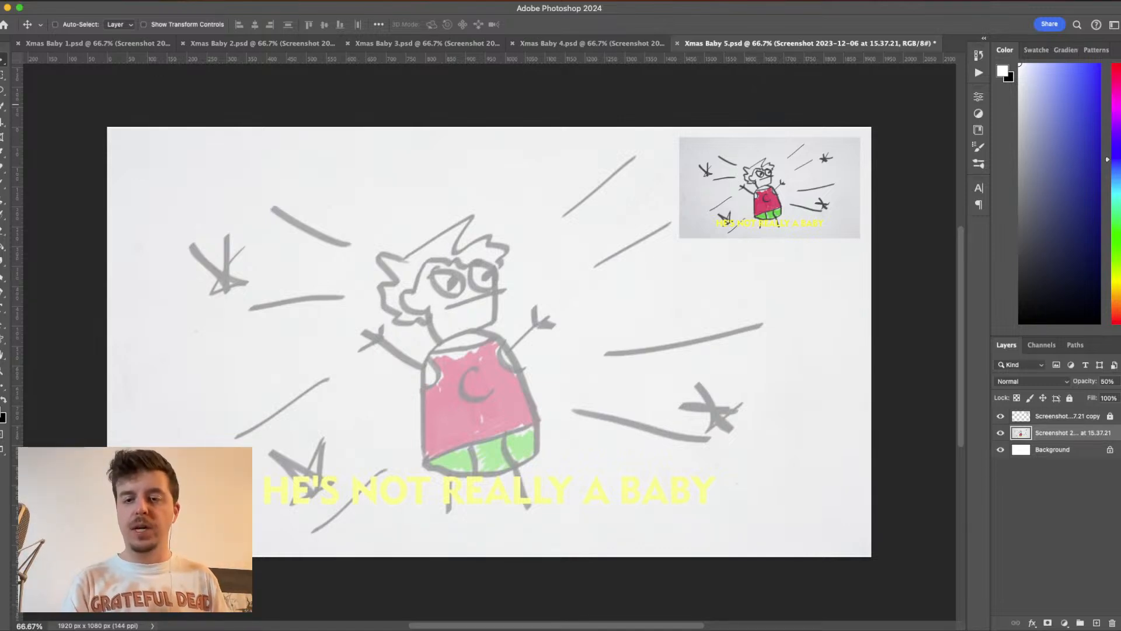
key(super+Tab)
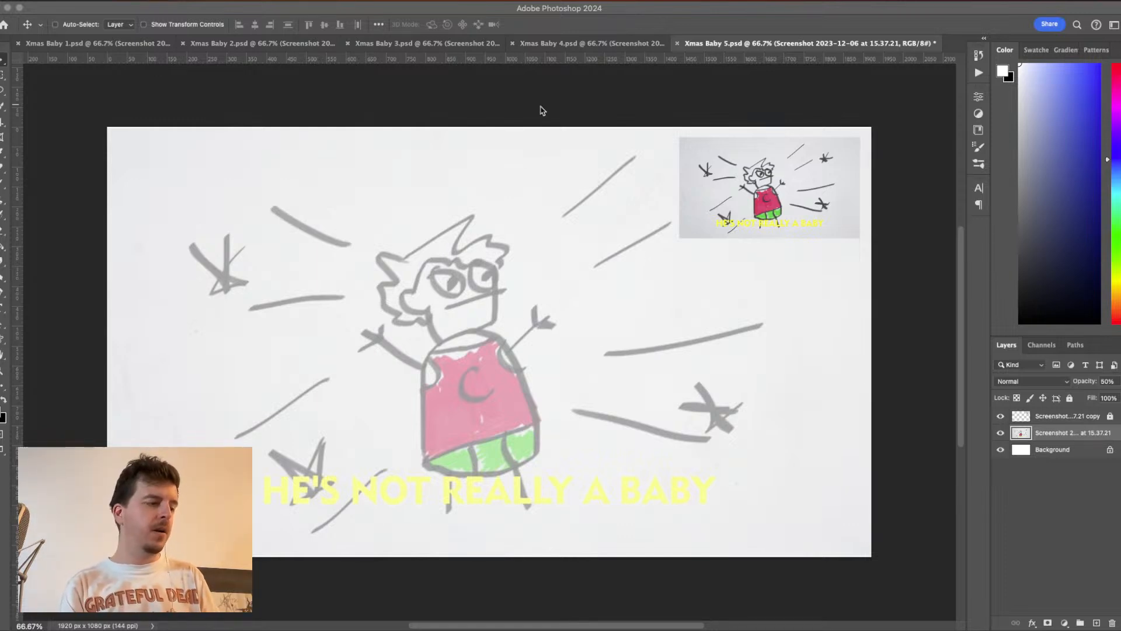
click(555, 45)
click(557, 44)
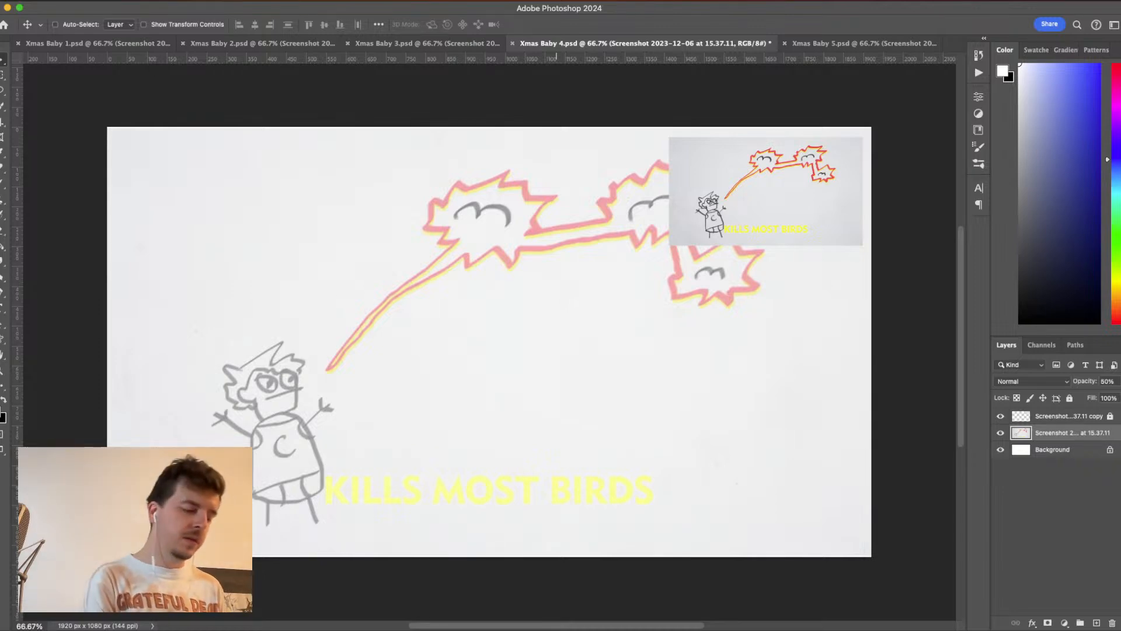
key(ctrl+shift+Tab)
key(ctrl+shift+Tab)
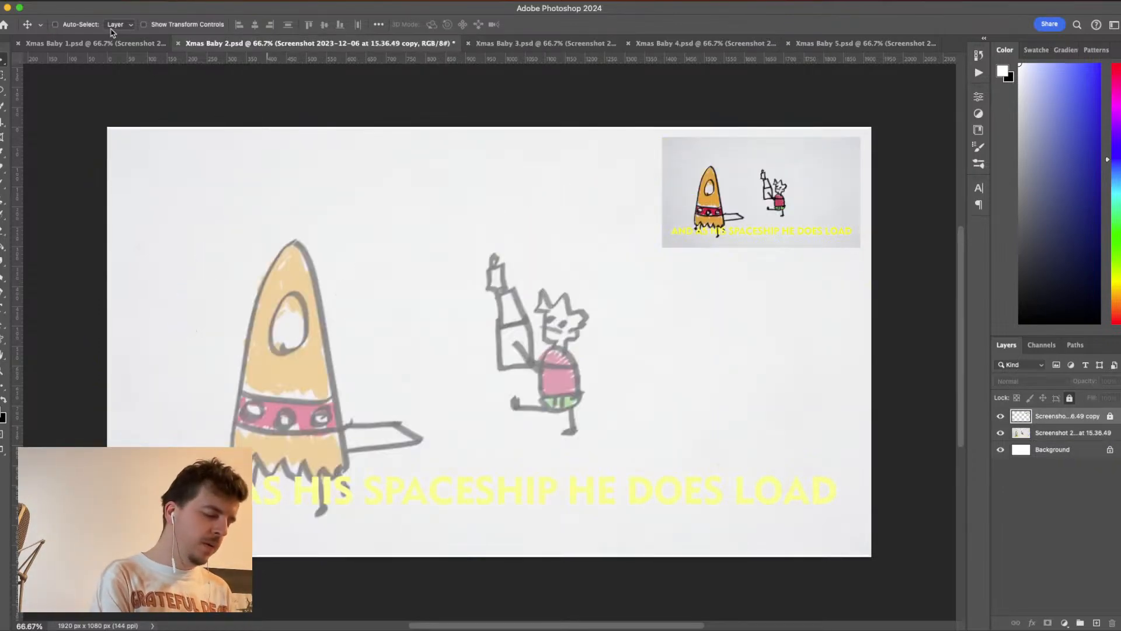
- In Xmas Baby 1, hide the small screenshot copy layer and lower the full-size screenshot layer's opacity to 22%
click(117, 43)
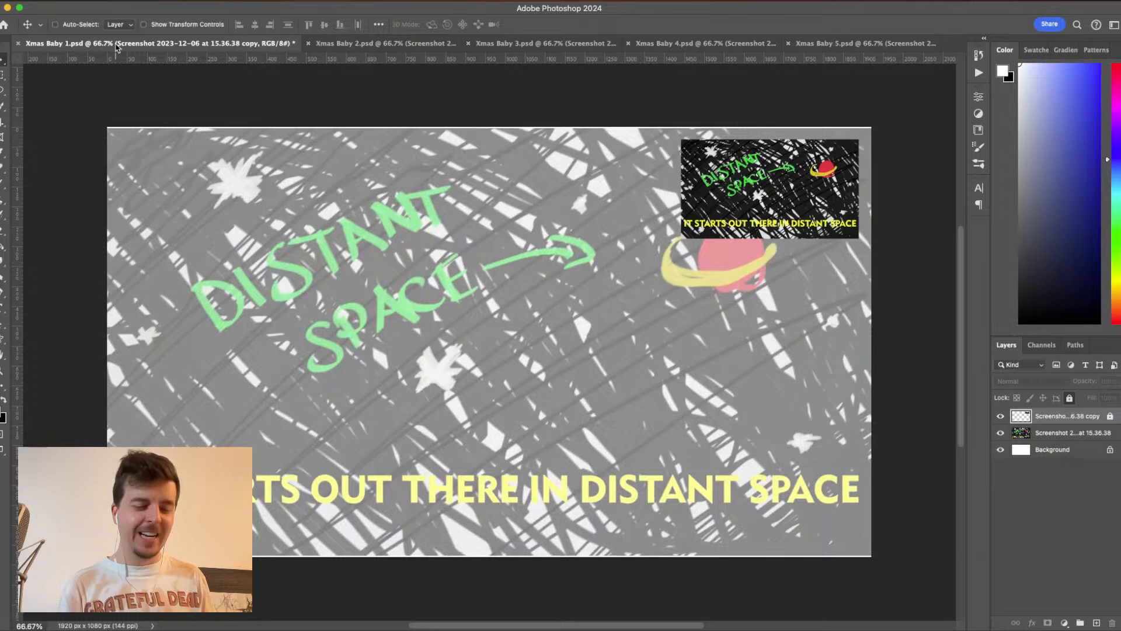
click(1000, 416)
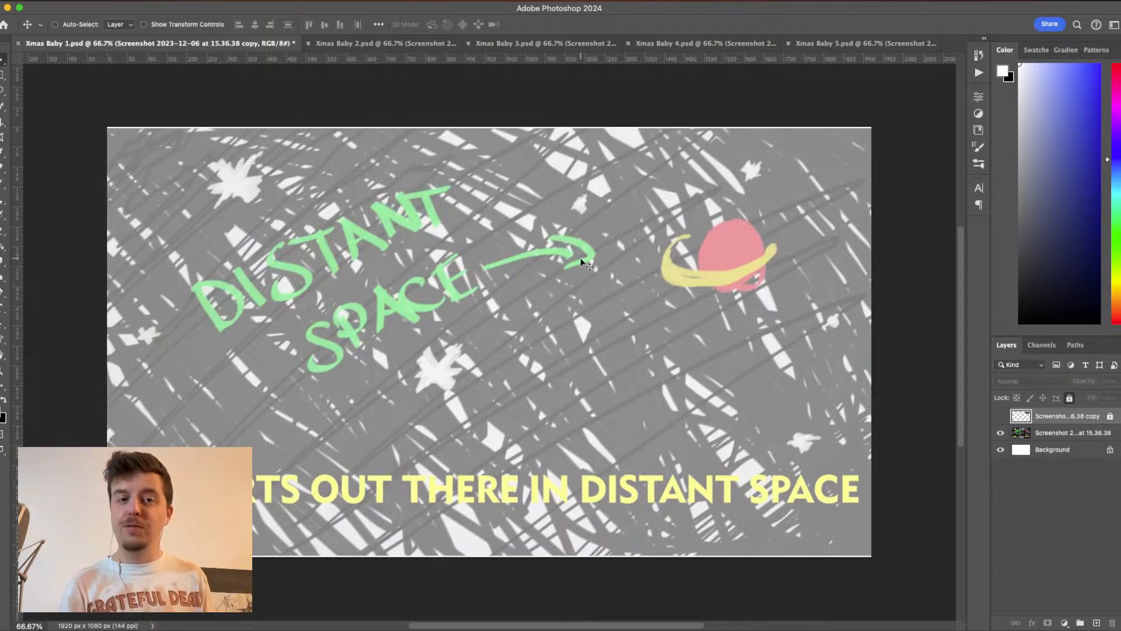
click(1063, 432)
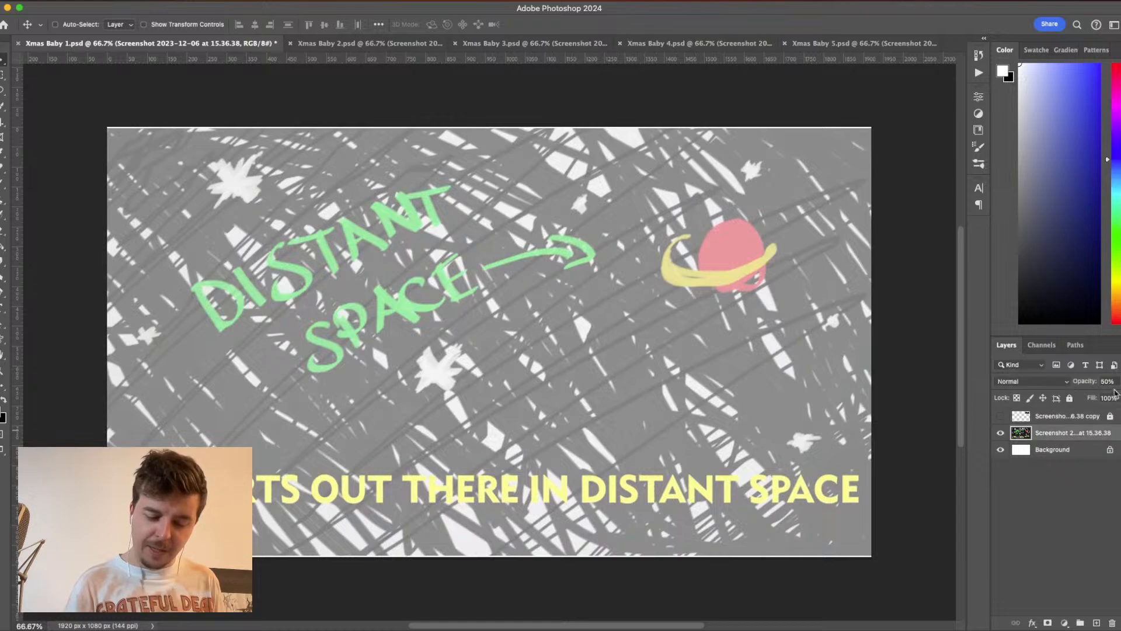
click(1118, 381)
drag(1089, 401, 1071, 402)
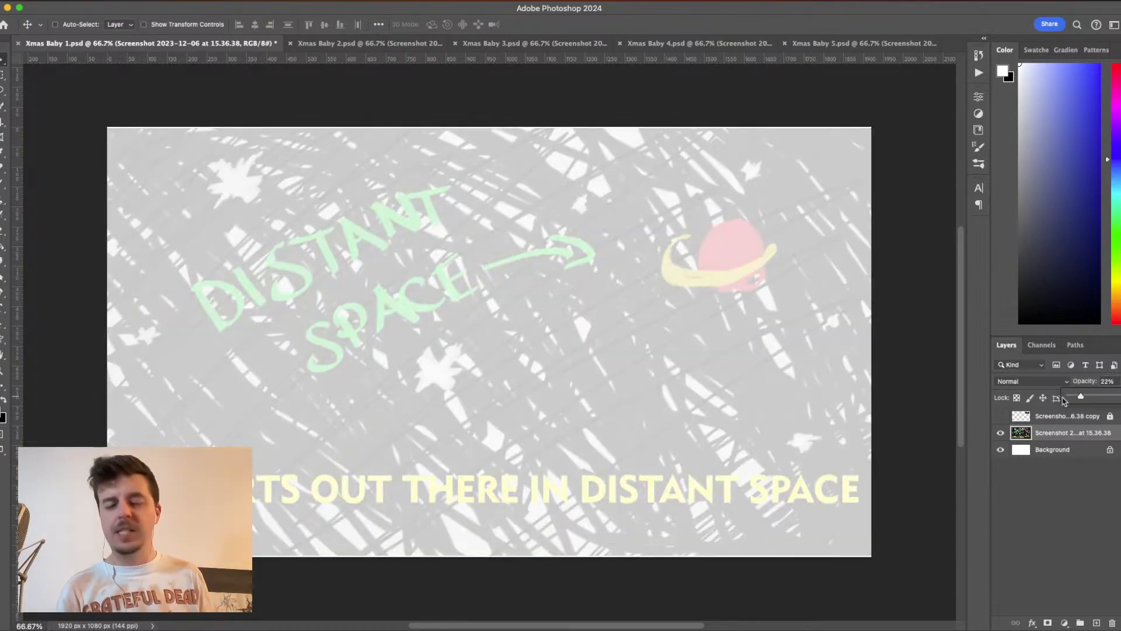
- Add a new layer above the faded screenshot and set up the Brush tool with black as the foreground color
click(1097, 623)
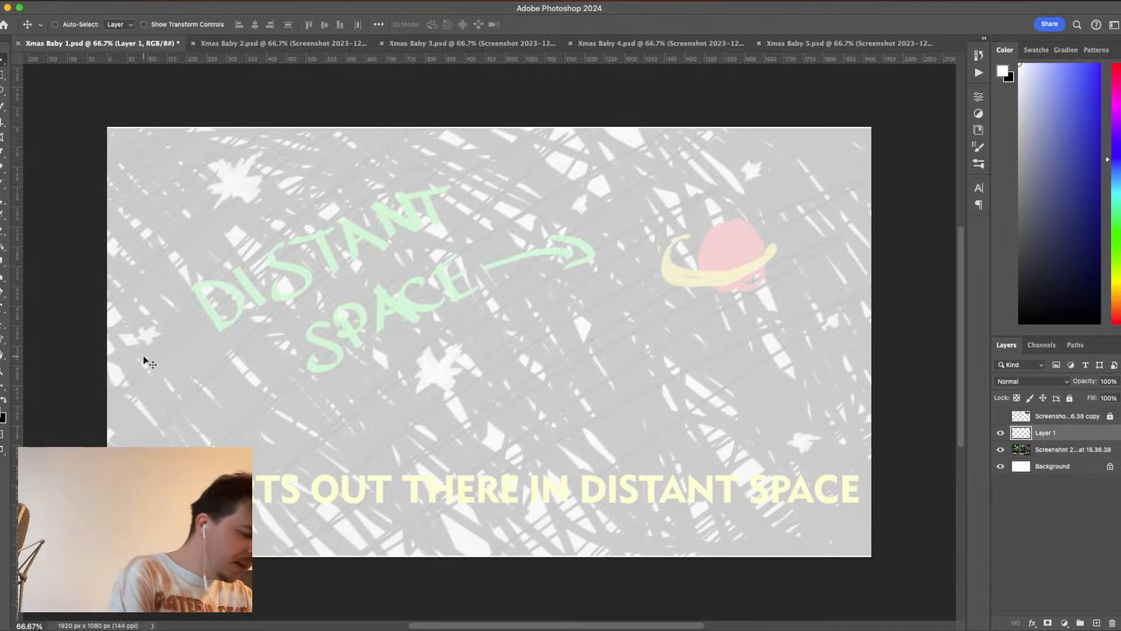
click(1, 185)
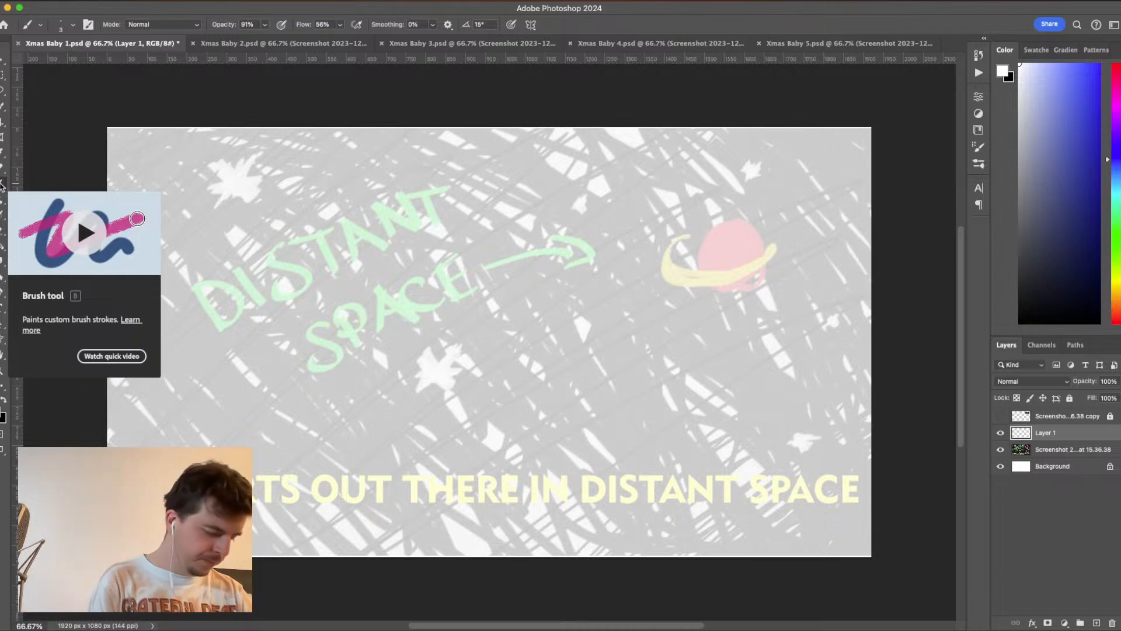
click(1048, 224)
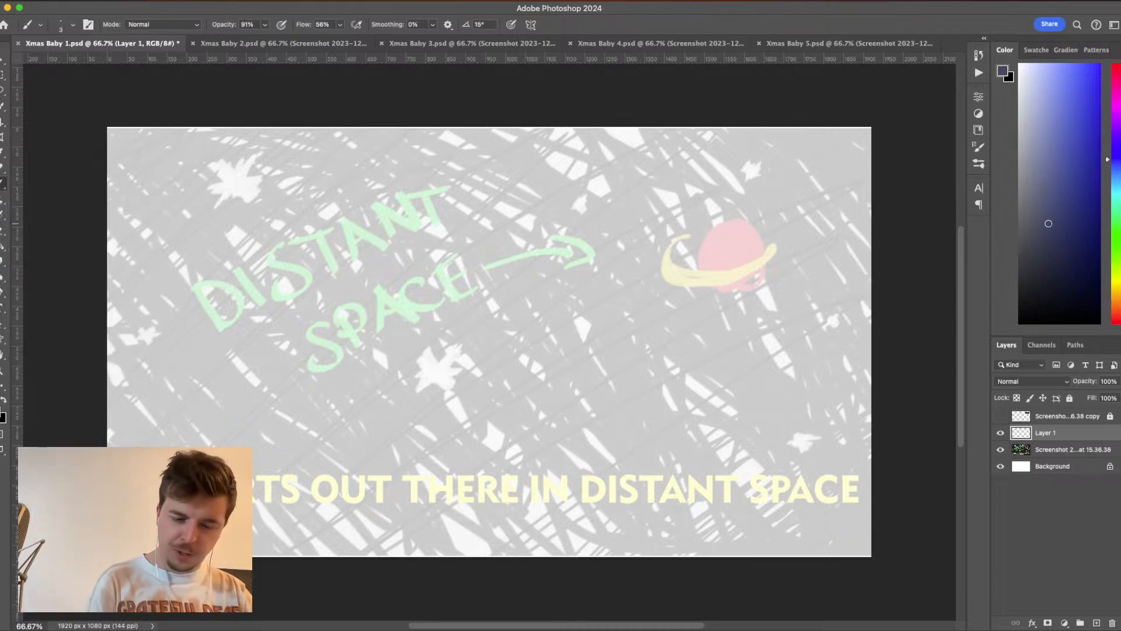
drag(1048, 224, 1020, 322)
- Try a thin brush stroke, enlarge the Hard Round Pressure Size brush to 31 px, test it and undo the strokes
mouse_move(627, 251)
mouse_down()
mouse_move(696, 352)
mouse_move(792, 433)
mouse_up()
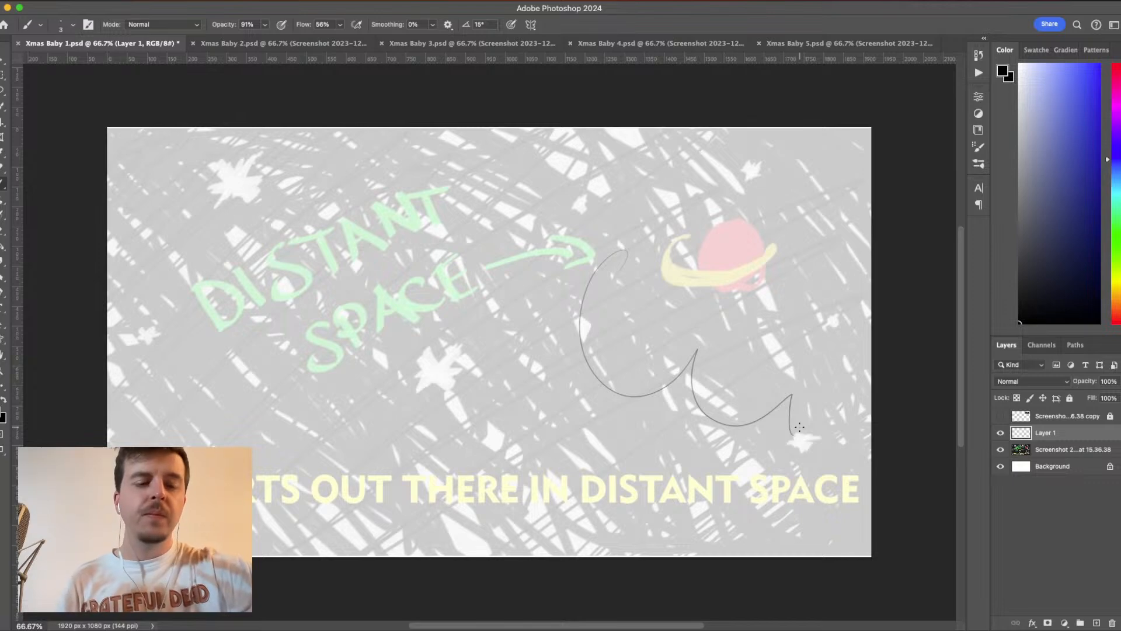
key(ctrl+z)
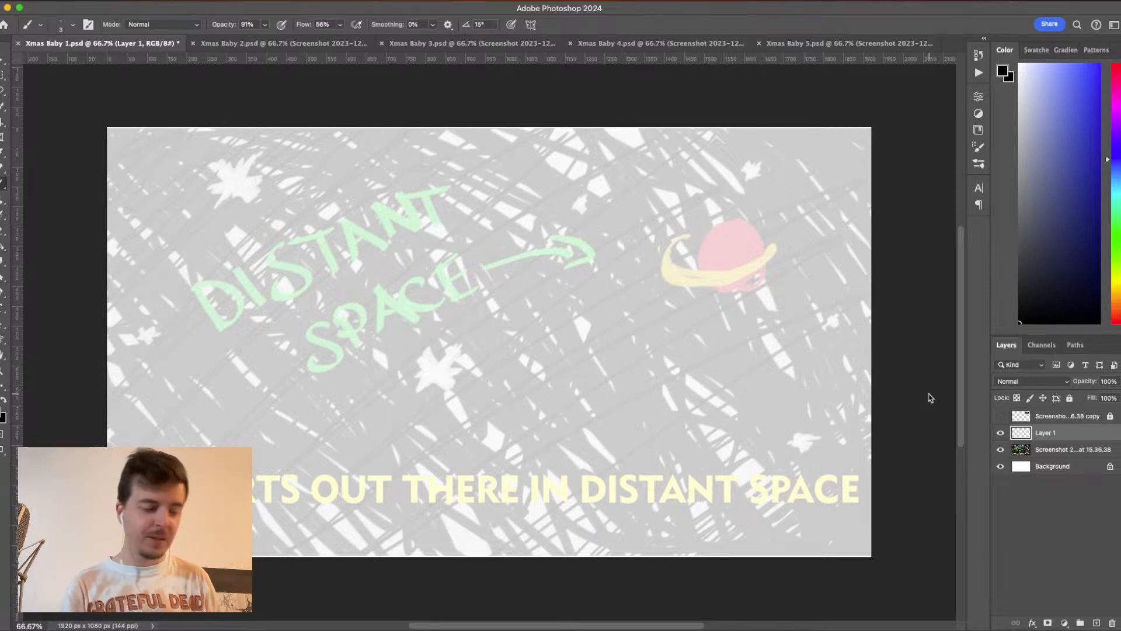
click(73, 26)
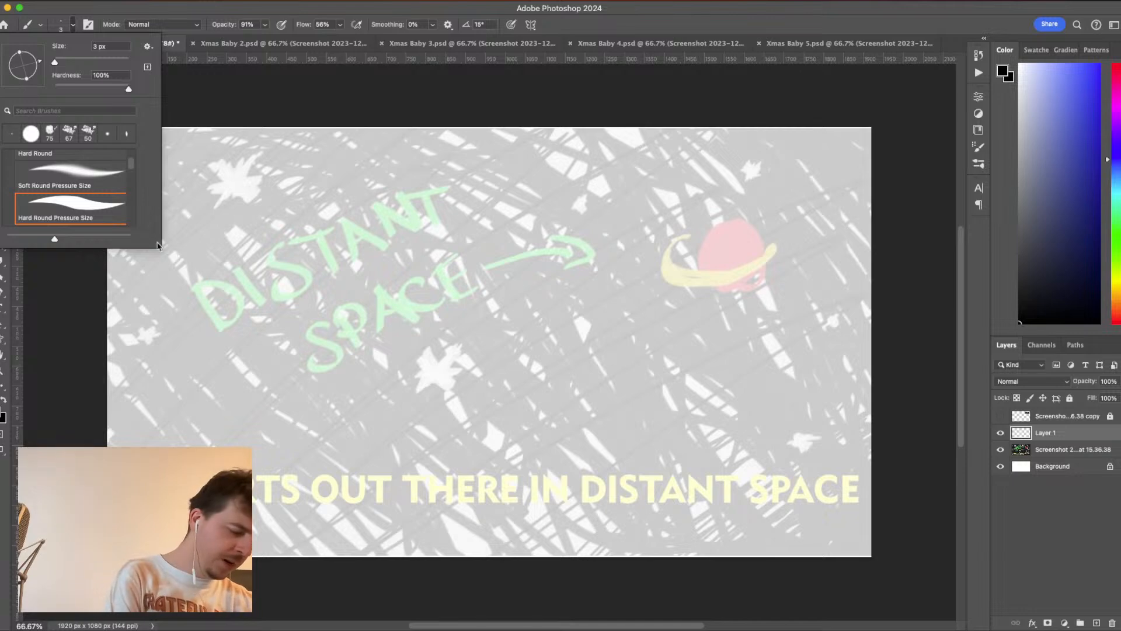
drag(157, 245, 225, 355)
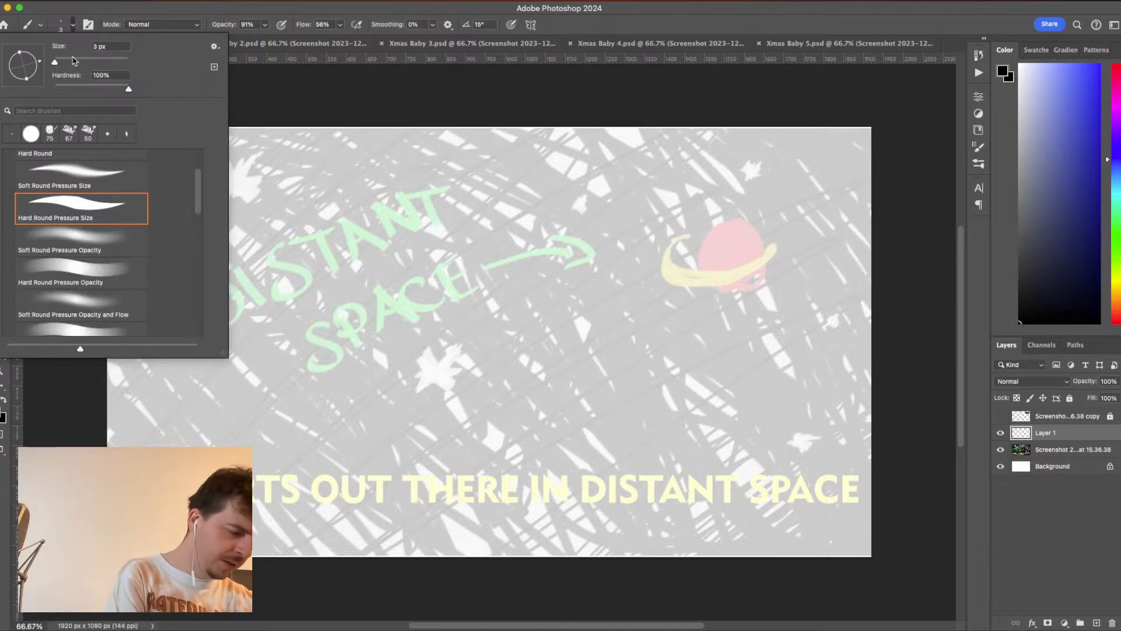
drag(54, 62, 60, 64)
mouse_move(384, 263)
mouse_down()
mouse_move(454, 302)
mouse_move(553, 276)
mouse_move(646, 311)
mouse_move(609, 275)
mouse_move(725, 295)
mouse_move(773, 379)
mouse_up()
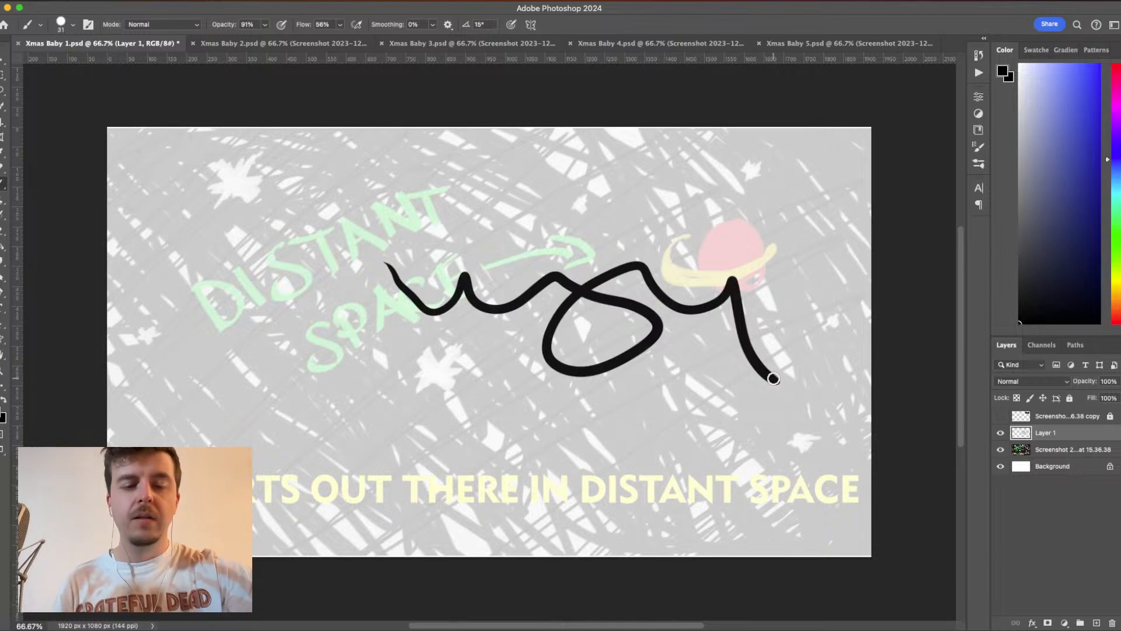
key(super+z)
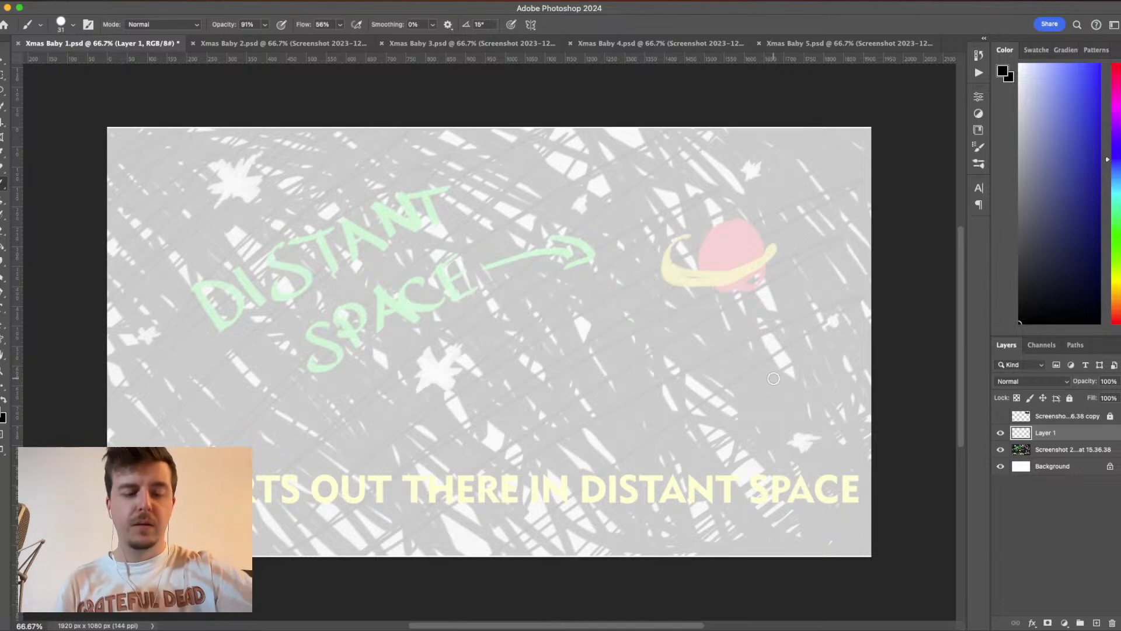
- Open the brush's Shape Dynamics settings, test a stroke with varying pen pressure and undo it
click(979, 150)
click(817, 145)
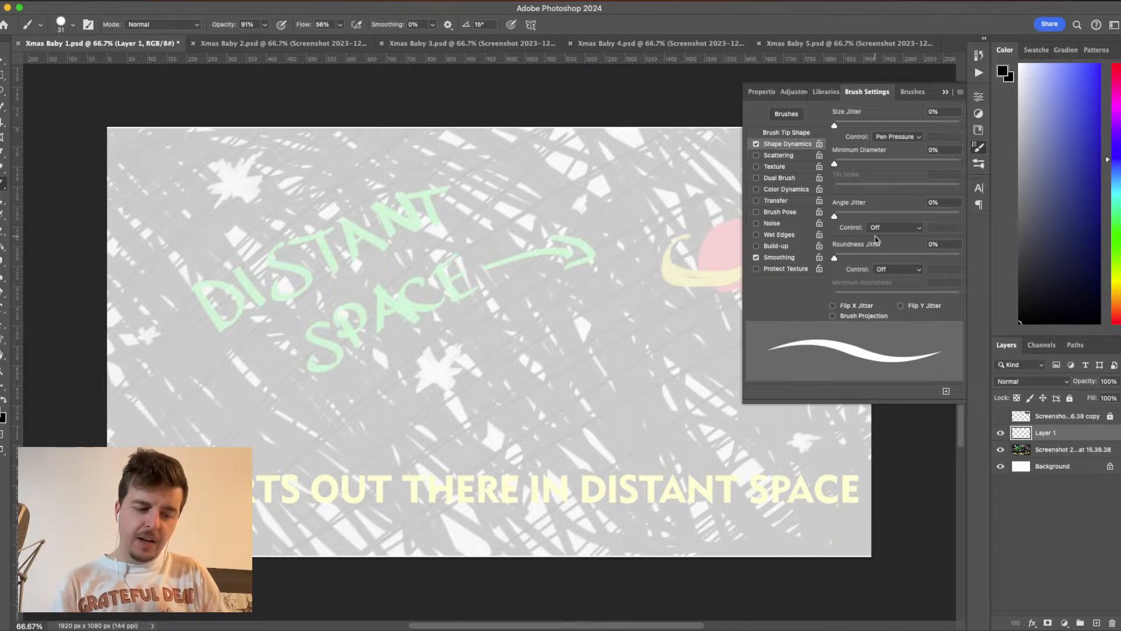
mouse_move(835, 164)
mouse_down()
mouse_move(858, 167)
mouse_move(835, 164)
mouse_up()
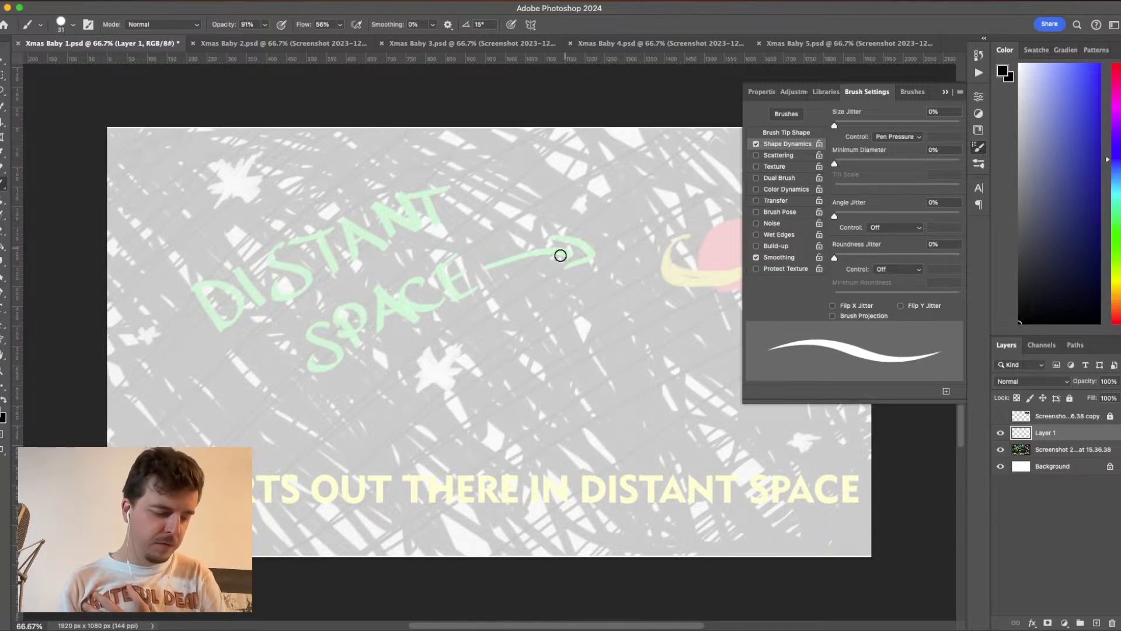
mouse_move(561, 251)
mouse_down()
mouse_move(575, 331)
mouse_move(612, 374)
mouse_move(612, 262)
mouse_move(640, 219)
mouse_move(662, 273)
mouse_up()
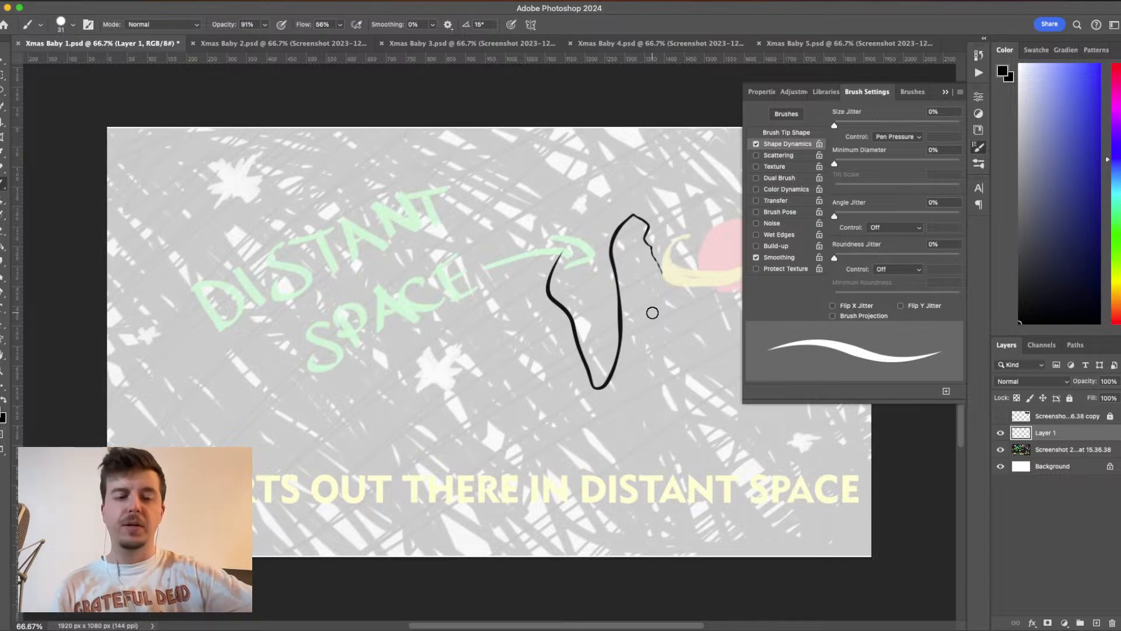
key(super+z)
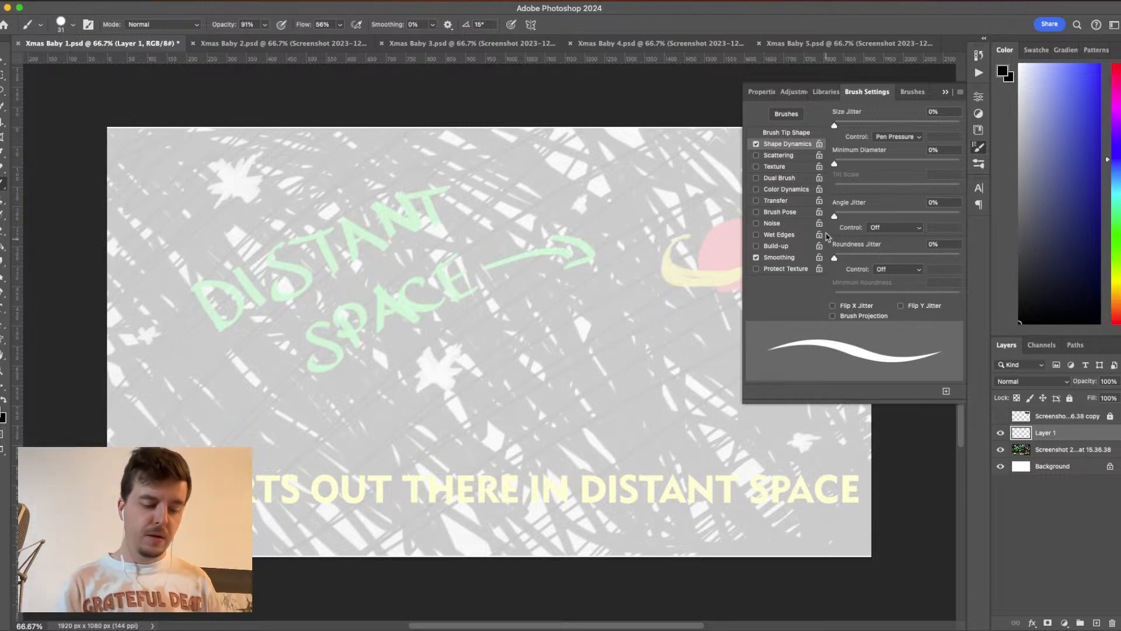
- Try a Minimum Diameter of 18% for the brush with a freehand test stroke and undo the stroke
drag(835, 165, 857, 165)
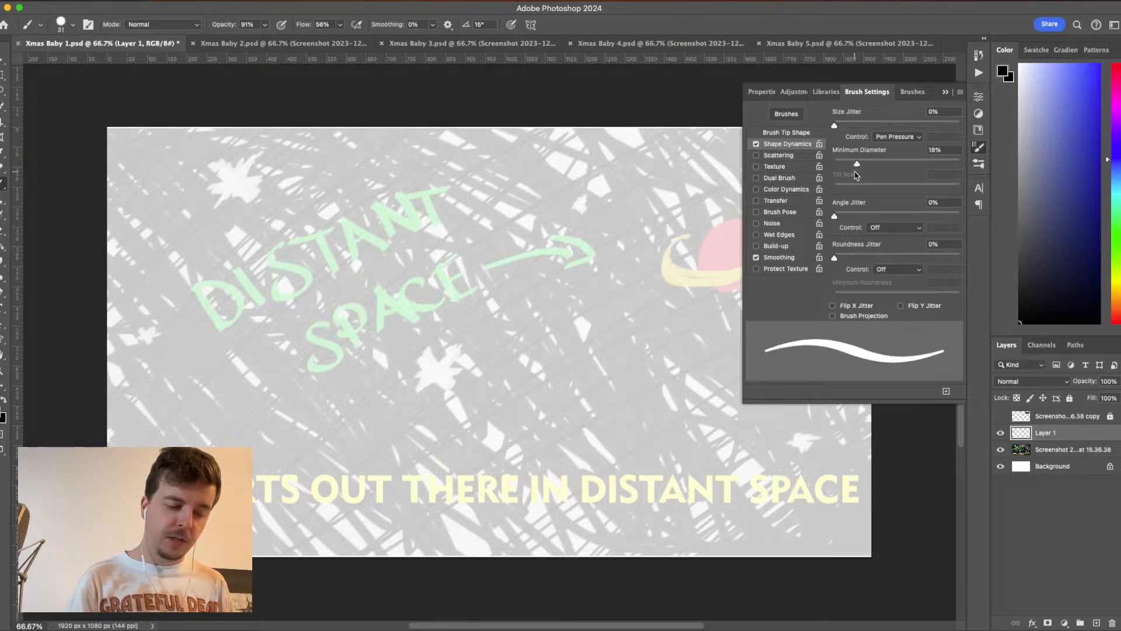
drag(526, 224, 528, 269)
drag(600, 236, 628, 287)
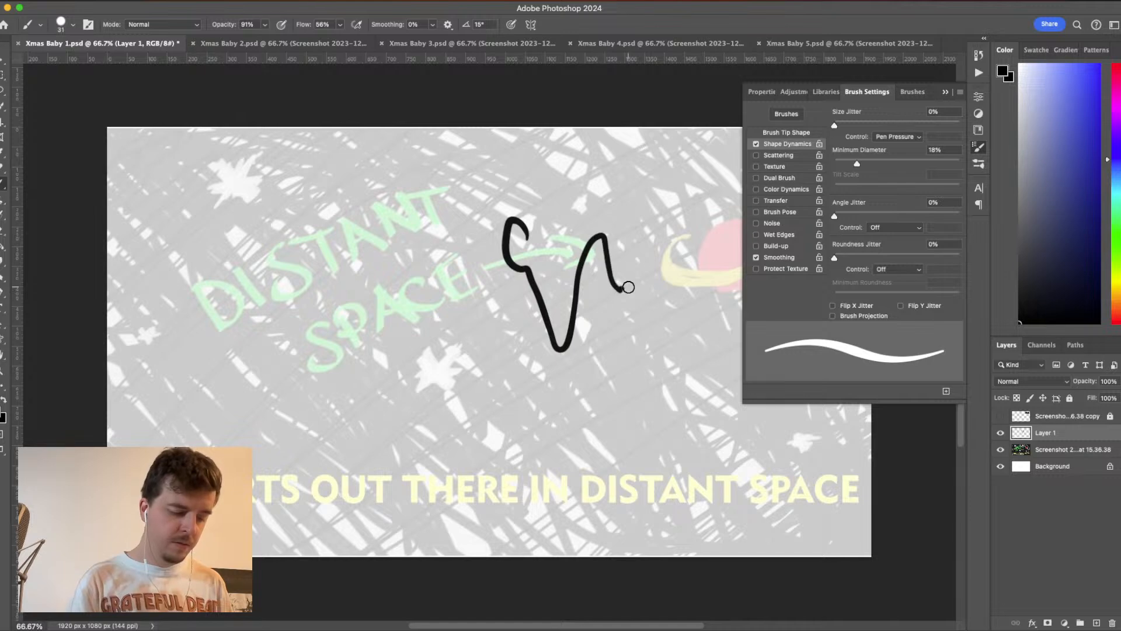
key(super+z)
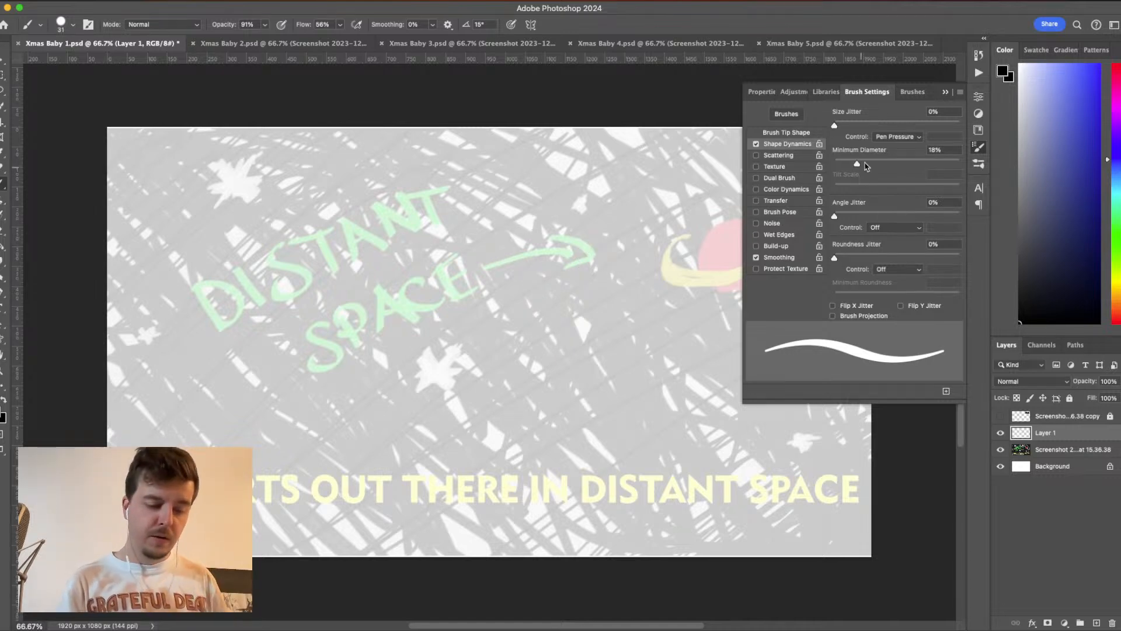
- Set the brush's Minimum Diameter to 27%, test it with looping strokes across the canvas and undo them all
drag(856, 164, 870, 166)
mouse_move(572, 225)
mouse_down()
mouse_move(543, 224)
mouse_move(635, 250)
mouse_up()
mouse_move(668, 298)
mouse_down()
mouse_move(690, 352)
mouse_move(636, 250)
mouse_move(514, 418)
mouse_move(415, 333)
mouse_move(290, 327)
mouse_move(409, 412)
mouse_move(495, 437)
mouse_up()
mouse_move(468, 272)
mouse_down()
mouse_move(381, 166)
mouse_move(148, 330)
mouse_move(455, 404)
mouse_move(523, 486)
mouse_up()
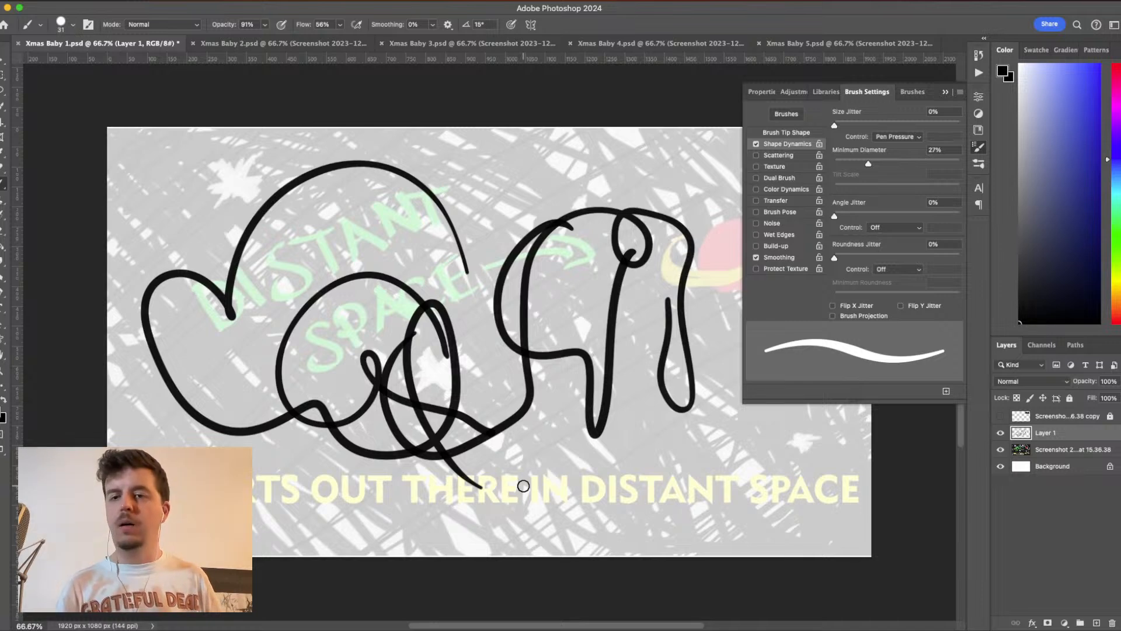
mouse_move(354, 248)
mouse_down()
mouse_move(430, 203)
mouse_move(527, 273)
mouse_move(550, 253)
mouse_move(432, 342)
mouse_move(569, 415)
mouse_move(612, 332)
mouse_move(580, 328)
mouse_move(678, 408)
mouse_move(687, 313)
mouse_up()
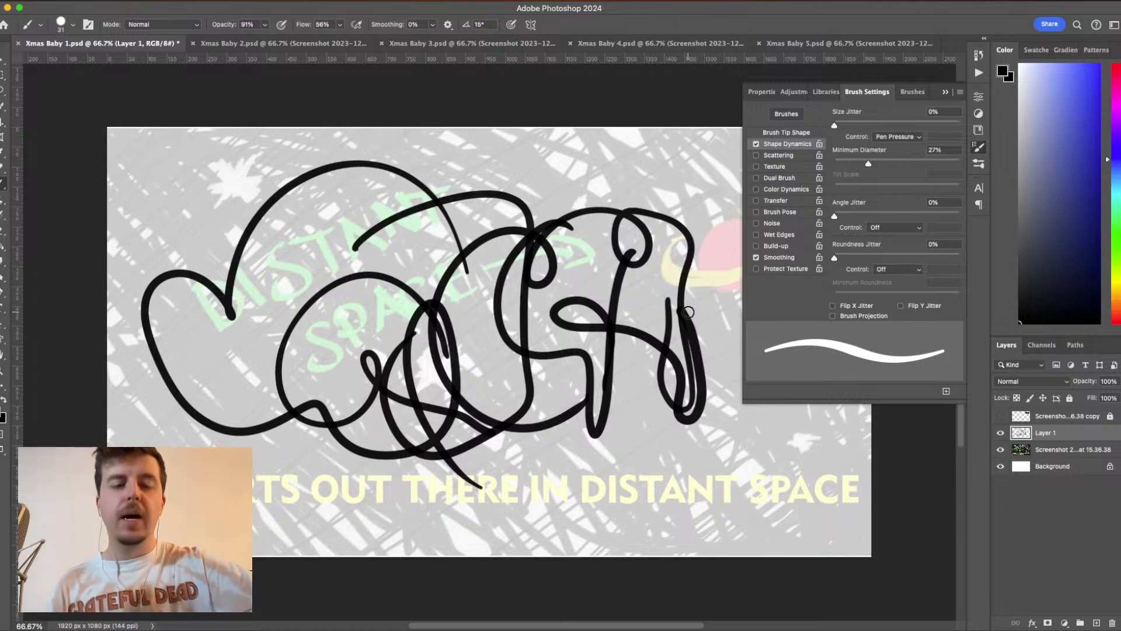
key(ctrl+z)
key(ctrl+z)
key(ctrl+z)
key(ctrl+z)
key(ctrl+z)
key(ctrl+z)
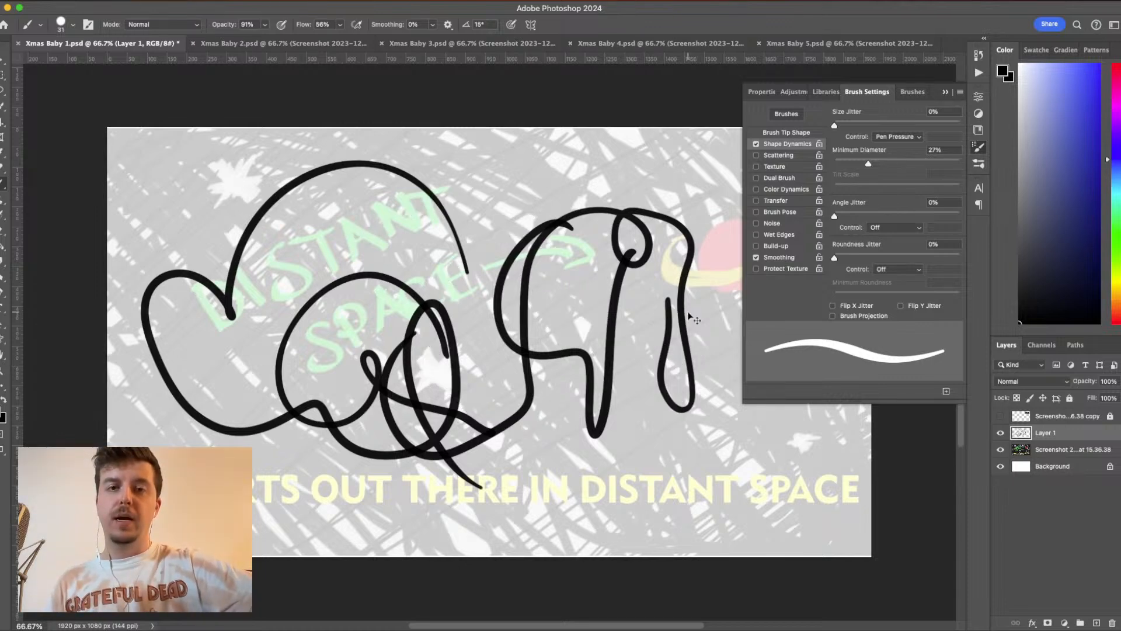
key(ctrl+z)
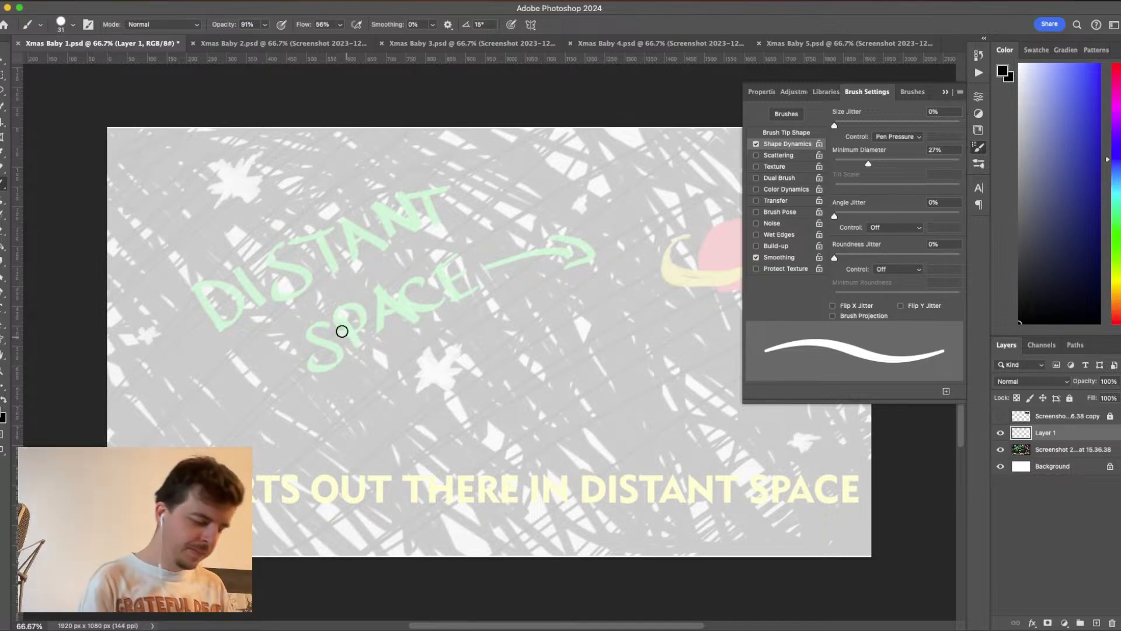
- Test one more freehand stroke, undo it and reduce the brush size to 23 px
mouse_move(358, 291)
mouse_down()
mouse_move(446, 268)
mouse_move(523, 388)
mouse_move(565, 293)
mouse_up()
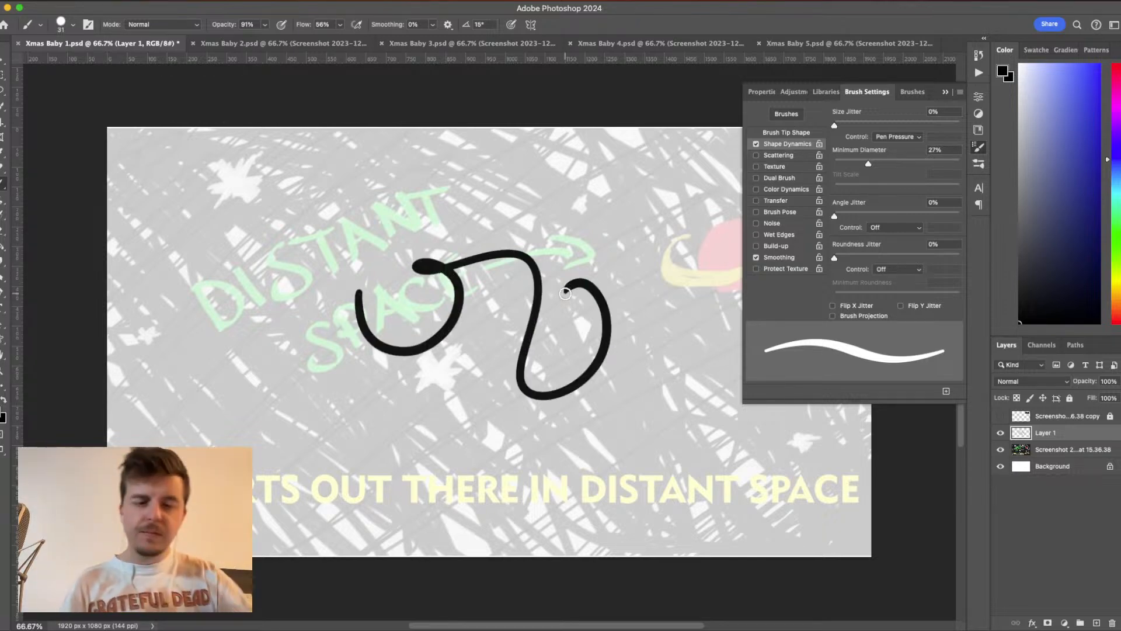
key(super+z)
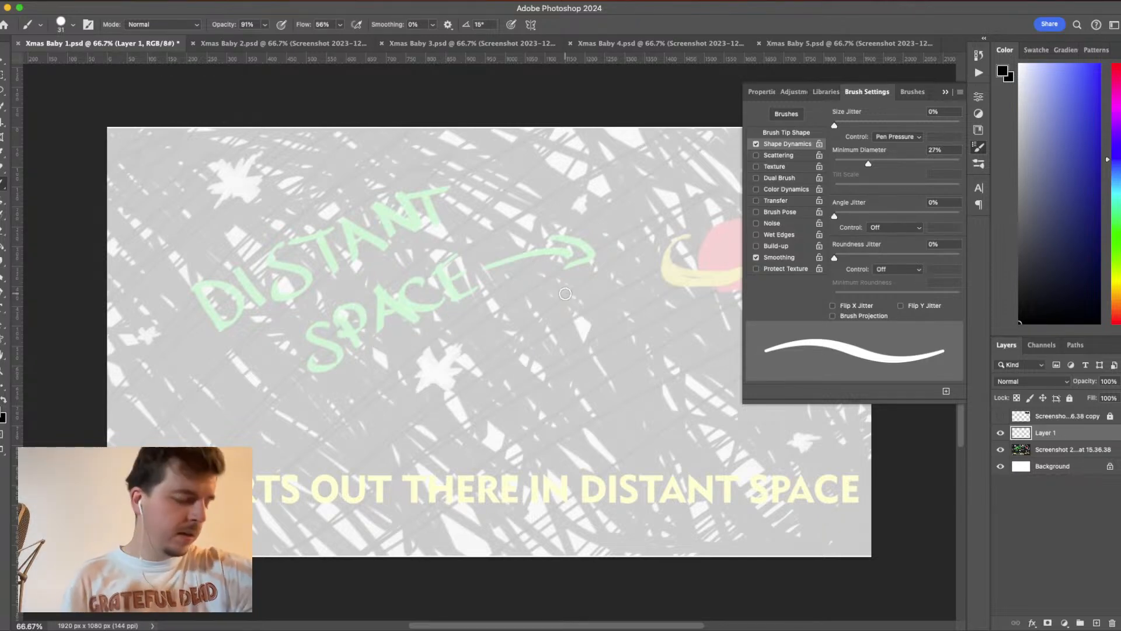
click(73, 26)
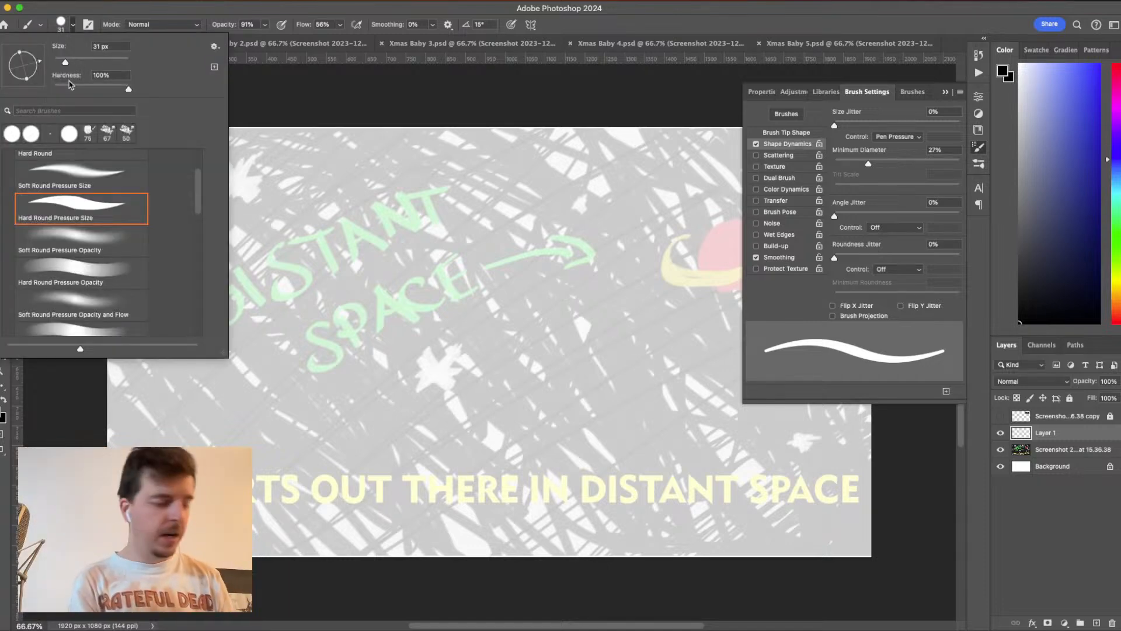
click(101, 46)
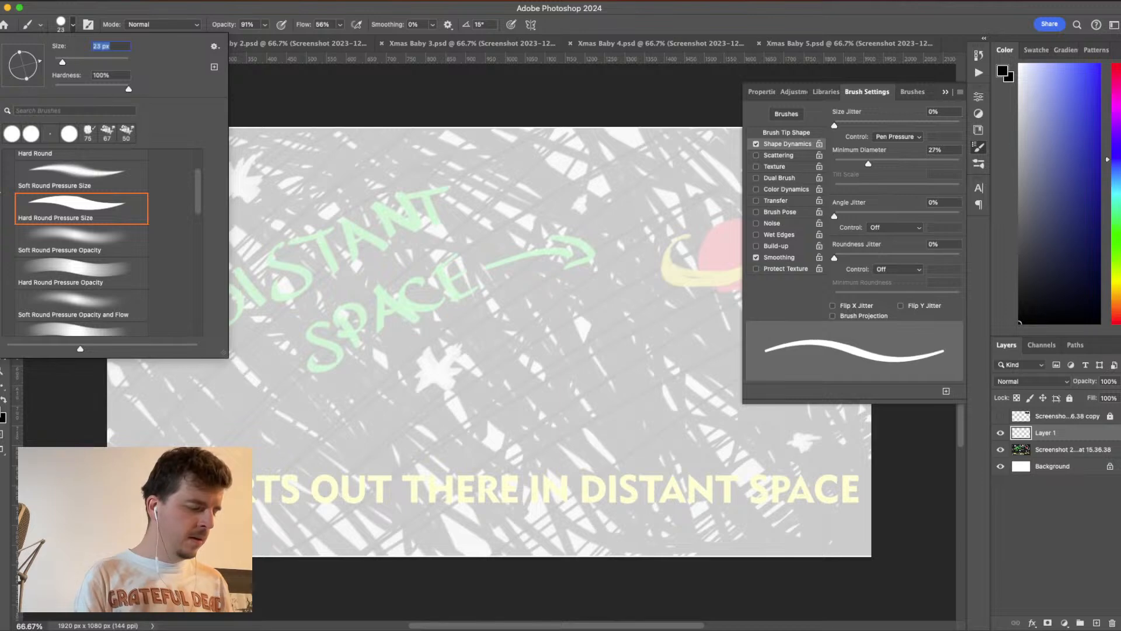
- Try a brush size of 20 px with a freehand test stroke across the canvas and undo the stroke
text(21)
key(Return)
click(425, 327)
mouse_move(424, 332)
mouse_down()
mouse_move(538, 221)
mouse_move(447, 423)
mouse_move(280, 420)
mouse_move(425, 348)
mouse_up()
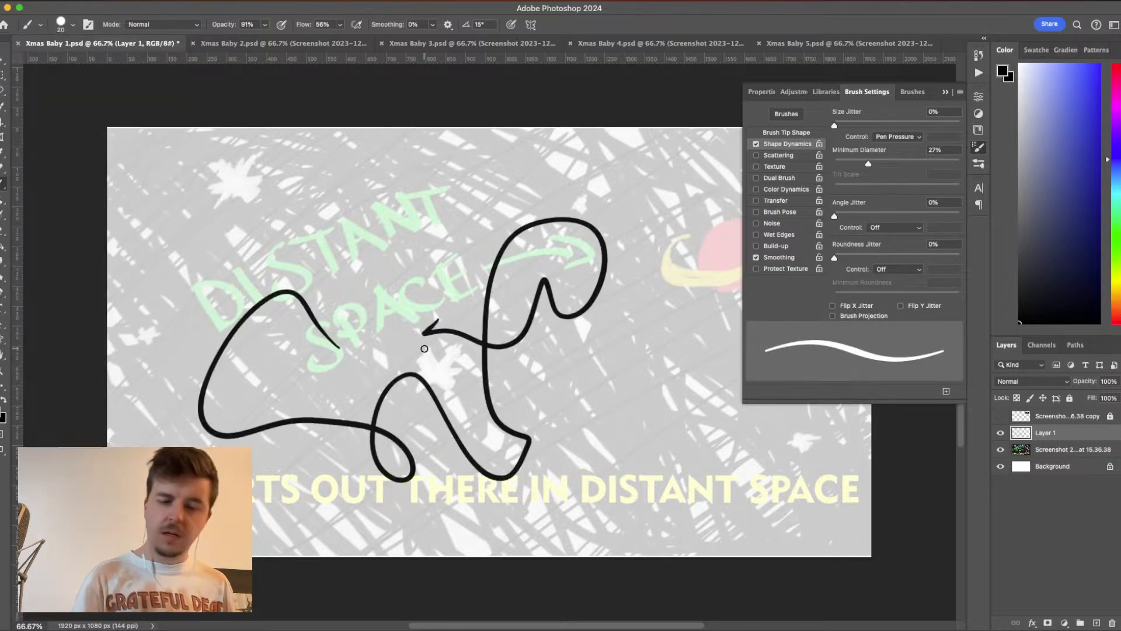
key(super+z)
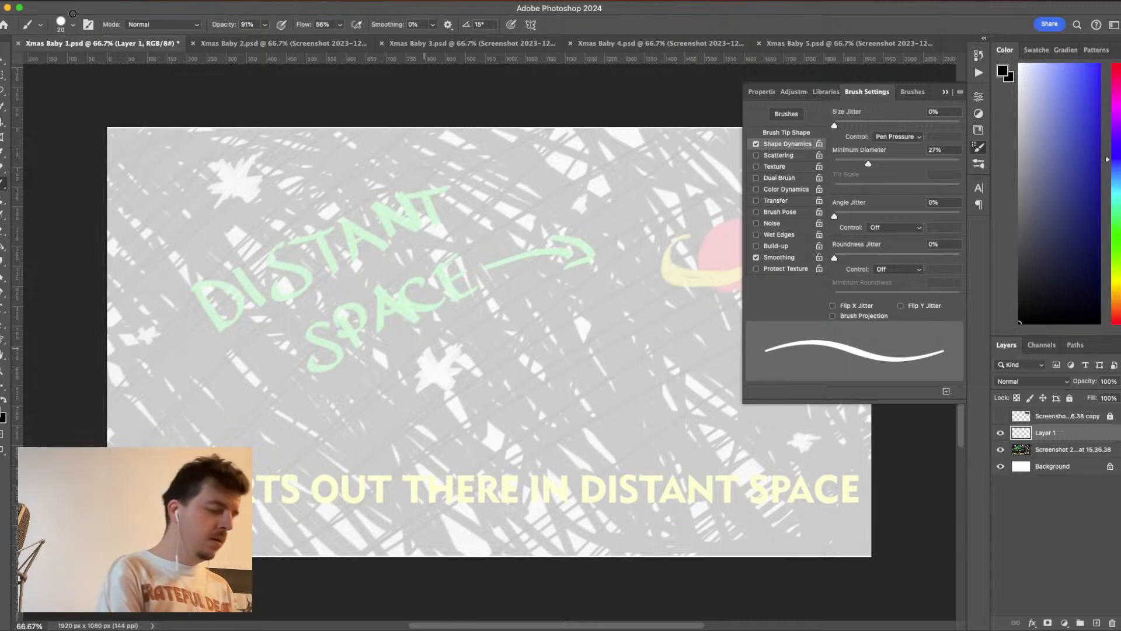
- Set the brush size to 15 px, test it with a looping freehand stroke and undo the stroke
click(73, 25)
double_click(100, 46)
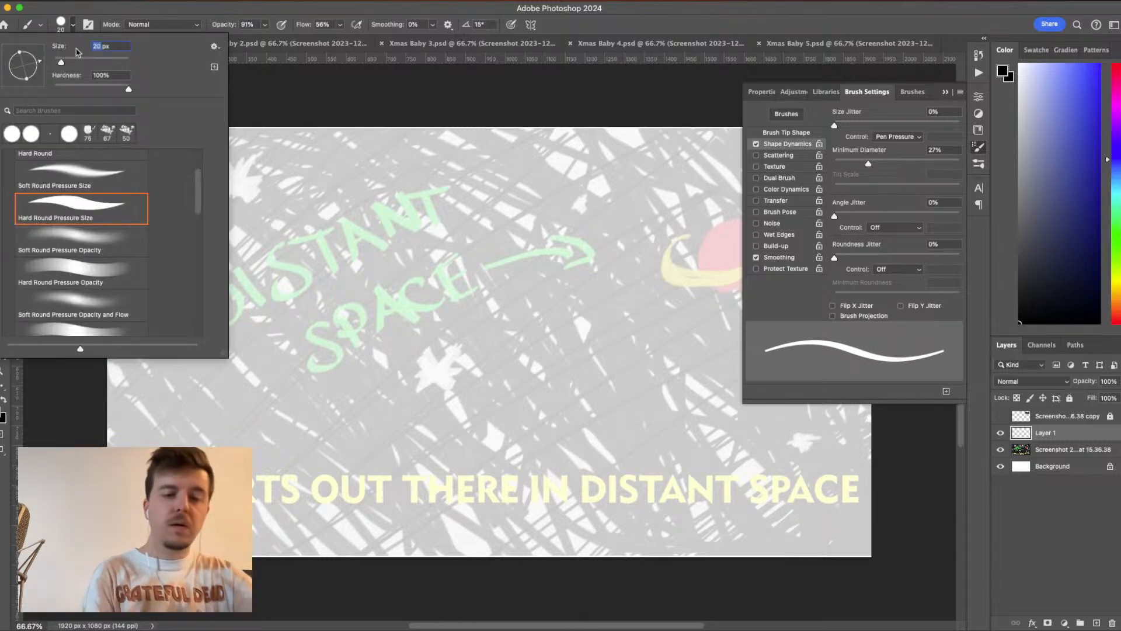
text(15)
key(Return)
drag(354, 323, 395, 349)
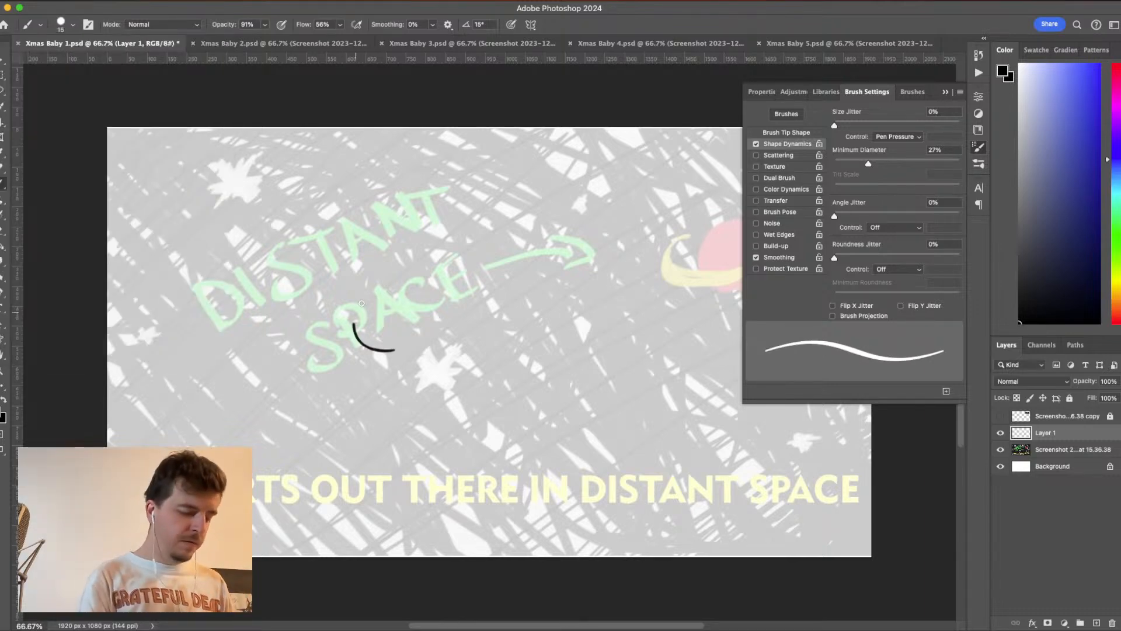
mouse_move(362, 303)
mouse_down()
mouse_move(509, 396)
mouse_move(523, 281)
mouse_move(613, 466)
mouse_move(582, 500)
mouse_up()
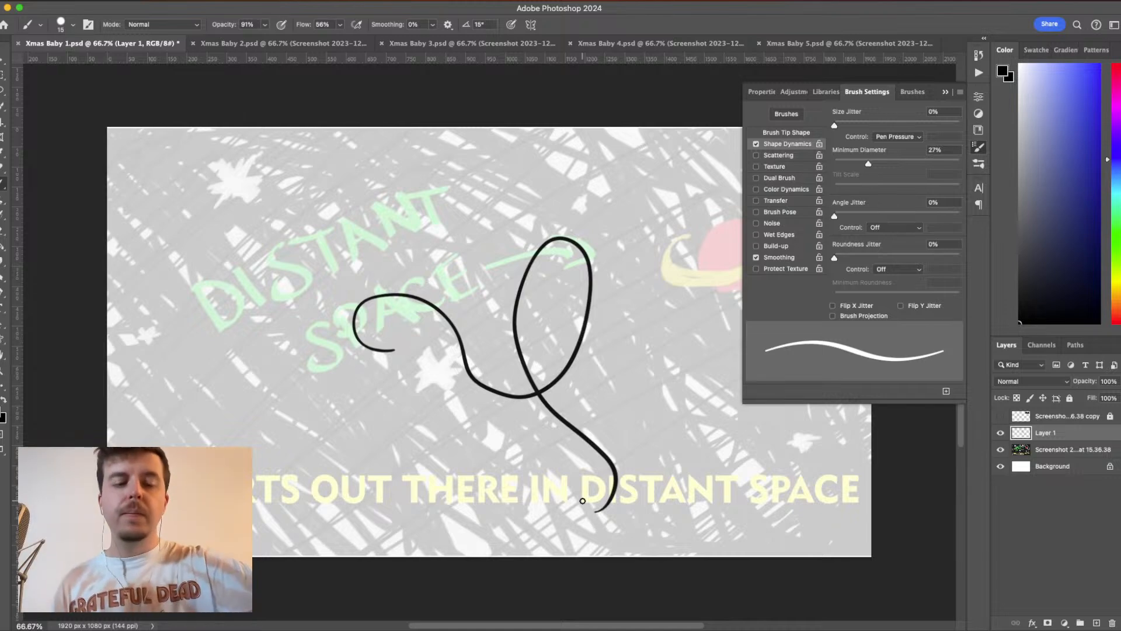
key(super+z)
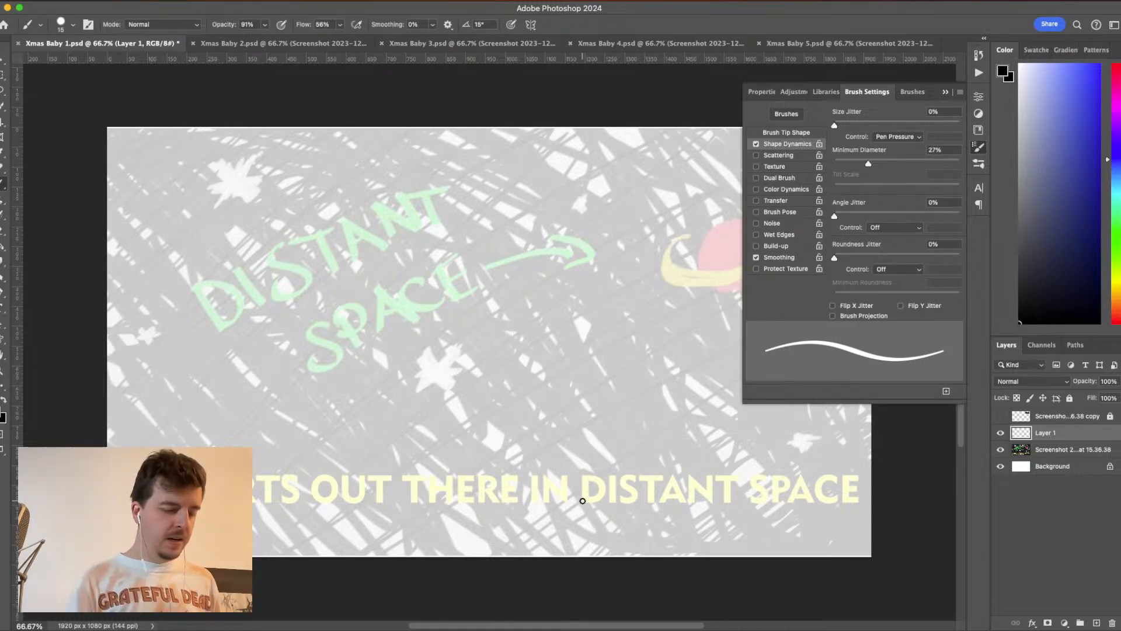
- Hide the brush settings, scribble test strokes around the planet and undo them all
key(F5)
drag(691, 234, 761, 269)
mouse_move(671, 250)
mouse_down()
mouse_move(708, 271)
mouse_move(764, 255)
mouse_up()
mouse_move(571, 302)
mouse_down()
mouse_move(675, 201)
mouse_move(482, 369)
mouse_move(503, 400)
mouse_up()
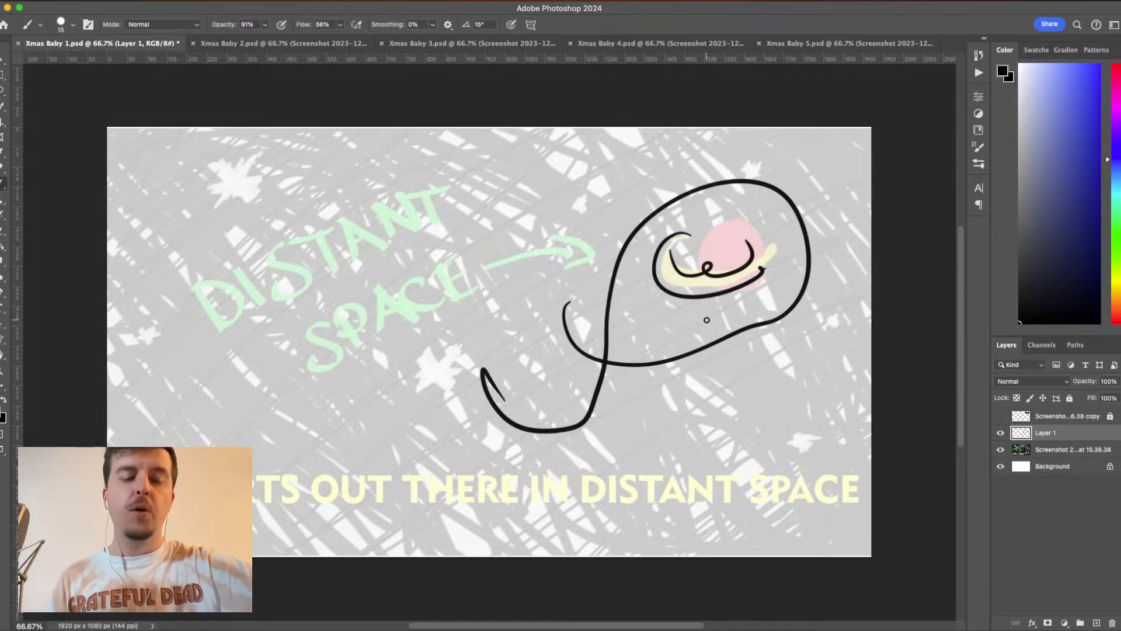
key(super+z)
key(super+z)
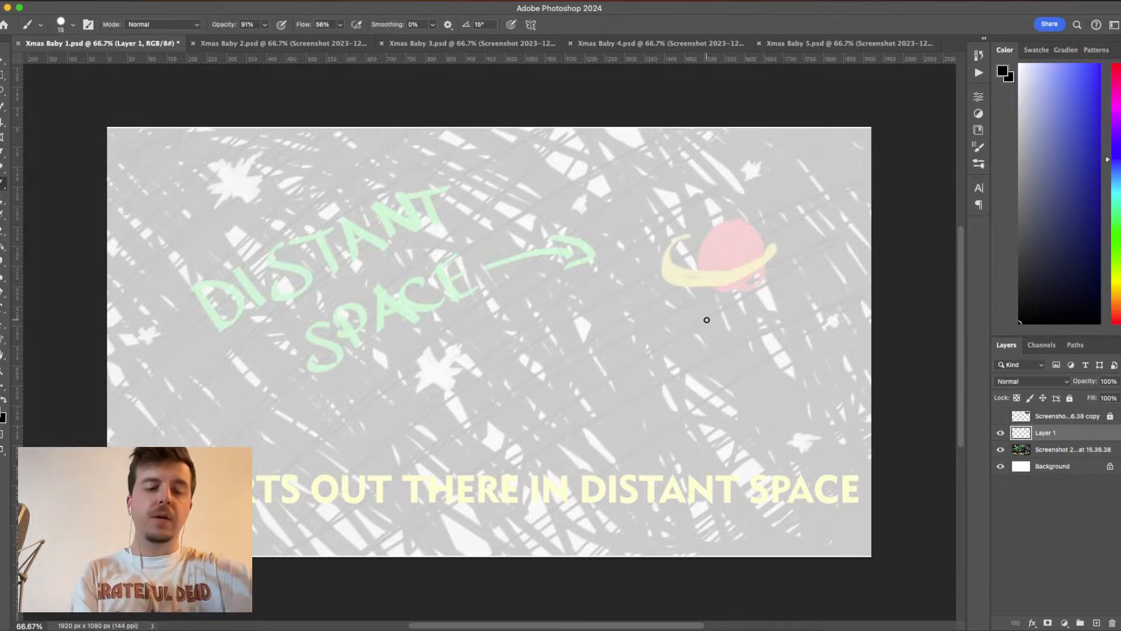
- Set the brush's Smoothing to 64% for tracing the planet up close
key(super+equal)
key(super+equal)
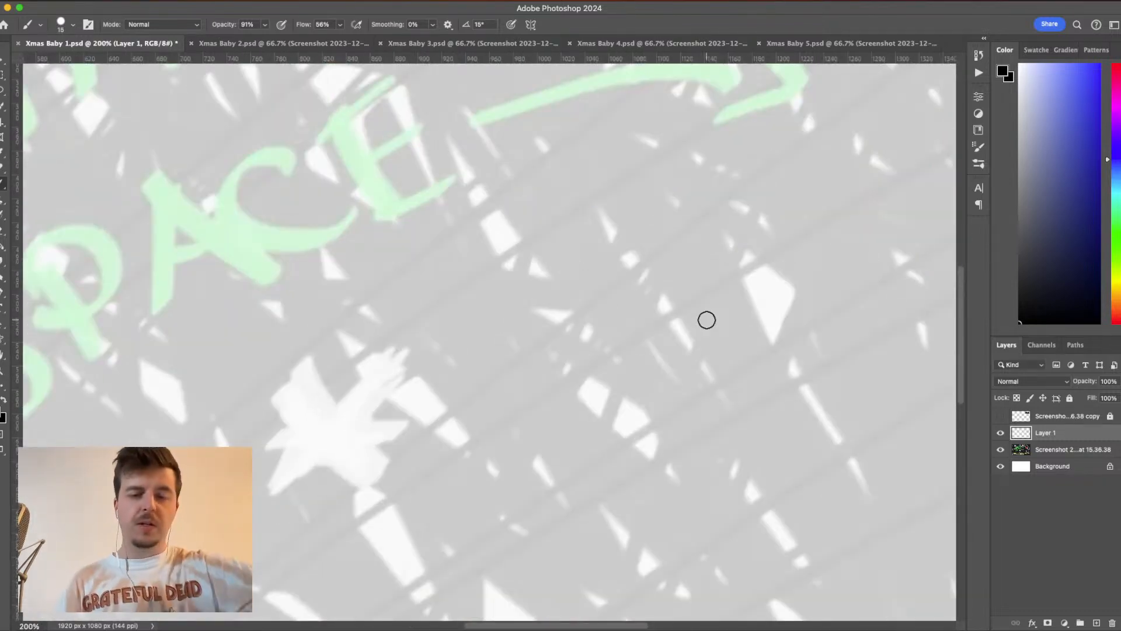
key(space)
mouse_move(629, 422)
mouse_down()
mouse_move(505, 401)
mouse_move(257, 415)
mouse_up()
mouse_move(906, 143)
mouse_down()
mouse_move(785, 246)
mouse_move(694, 409)
mouse_move(629, 320)
mouse_up()
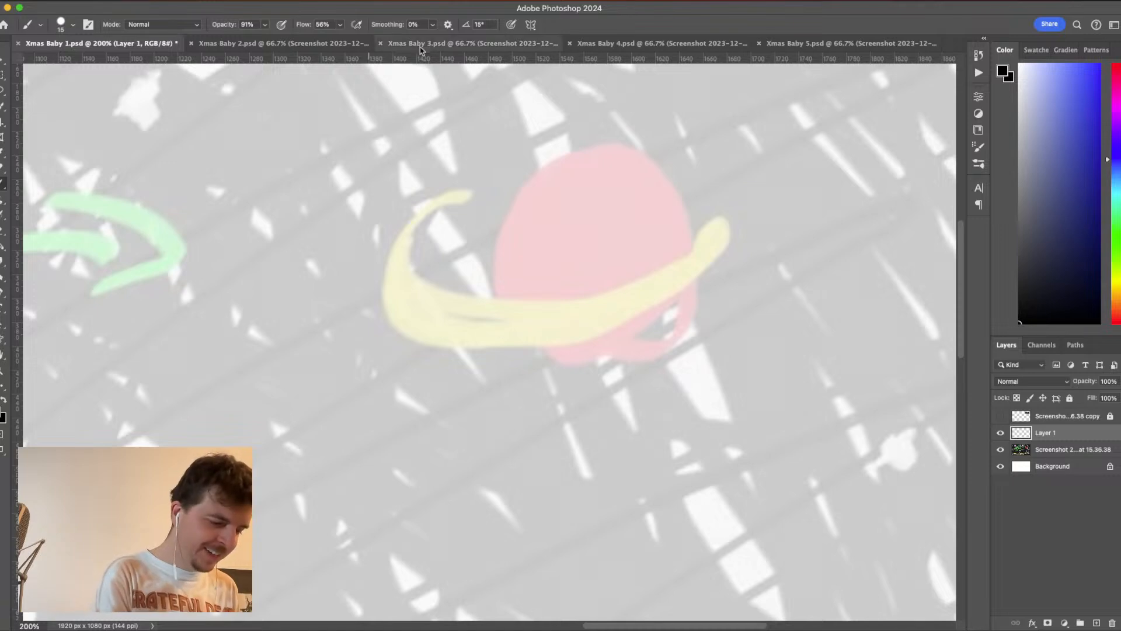
click(432, 24)
drag(432, 39, 470, 40)
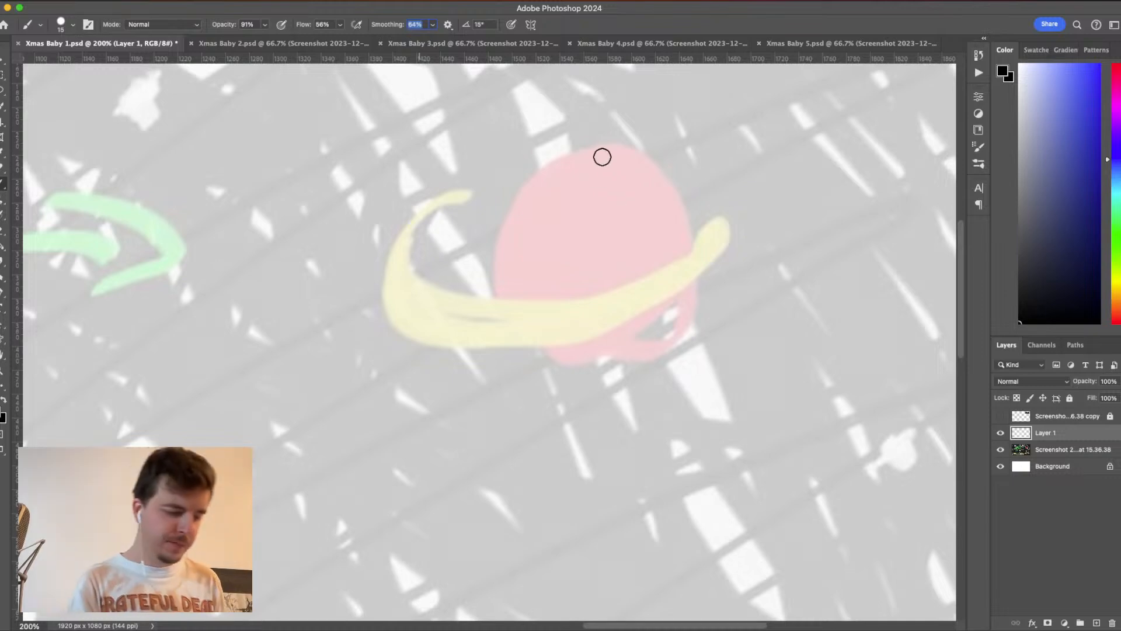
- Draw a black circular outline for the planet and shift it to line up with the pink sketch
mouse_move(585, 147)
mouse_down()
mouse_move(560, 150)
mouse_move(482, 199)
mouse_move(462, 262)
mouse_move(501, 344)
mouse_move(595, 368)
mouse_move(680, 307)
mouse_move(684, 244)
mouse_move(642, 168)
mouse_move(571, 146)
mouse_move(505, 176)
mouse_up()
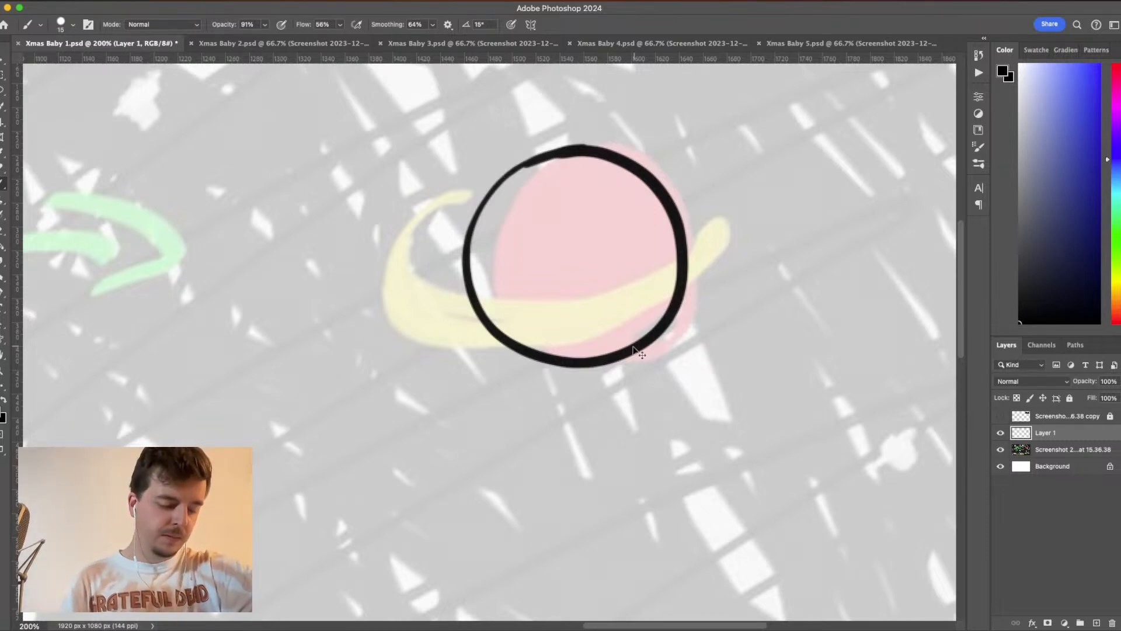
drag(638, 351, 657, 349)
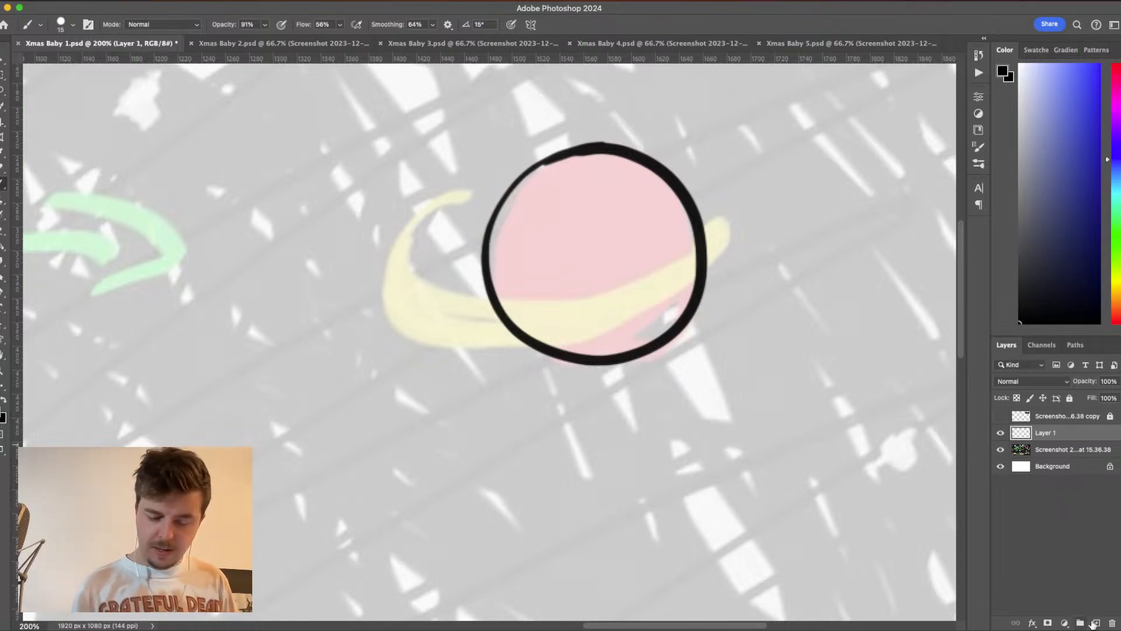
- Create a new layer and draw the ring's inner edge in black, sweeping around the planet's front, undoing and redrawing unsatisfactory strokes
click(1095, 623)
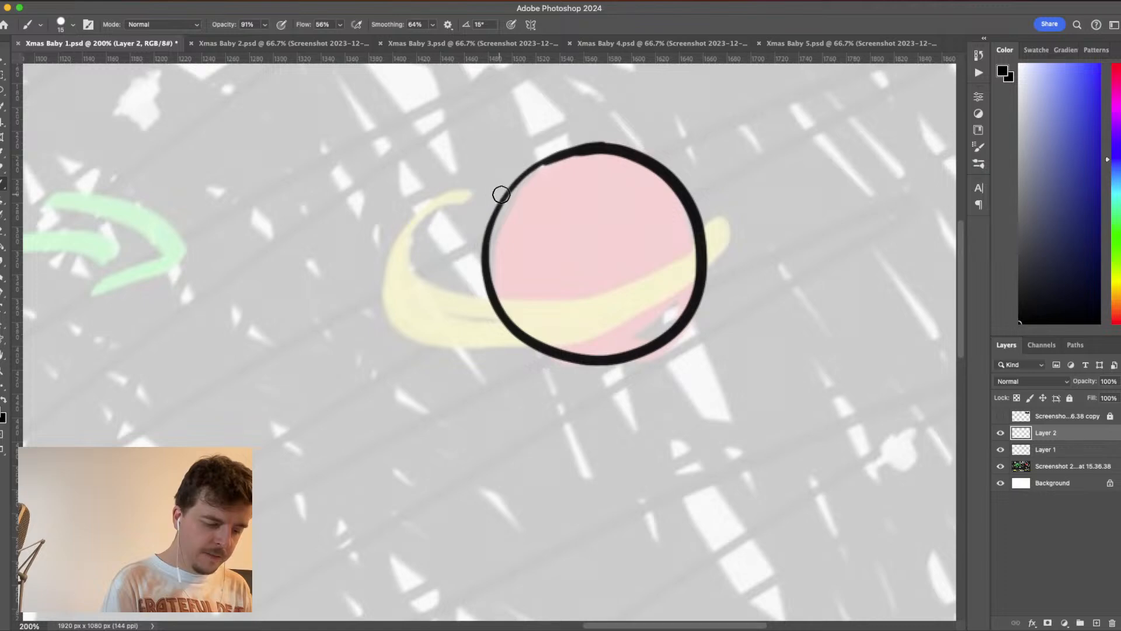
mouse_move(490, 191)
mouse_down()
mouse_move(431, 221)
mouse_move(415, 259)
mouse_up()
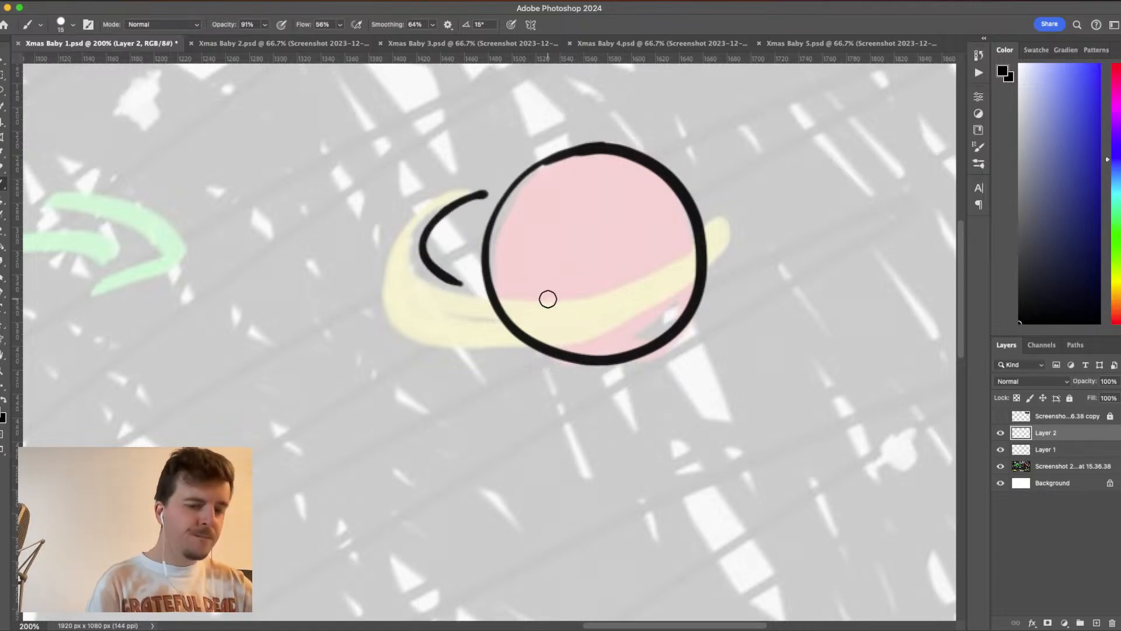
key(super+z)
drag(502, 193, 430, 220)
key(super+z)
mouse_move(507, 198)
mouse_down()
mouse_move(432, 213)
mouse_move(410, 232)
mouse_move(396, 264)
mouse_move(401, 290)
mouse_move(441, 312)
mouse_move(609, 299)
mouse_move(679, 269)
mouse_move(717, 226)
mouse_move(697, 205)
mouse_up()
key(super+z)
mouse_move(508, 188)
mouse_down()
mouse_move(428, 212)
mouse_move(403, 238)
mouse_move(416, 280)
mouse_move(484, 300)
mouse_move(598, 287)
mouse_move(685, 261)
mouse_move(739, 222)
mouse_move(736, 200)
mouse_move(710, 186)
mouse_move(663, 188)
mouse_up()
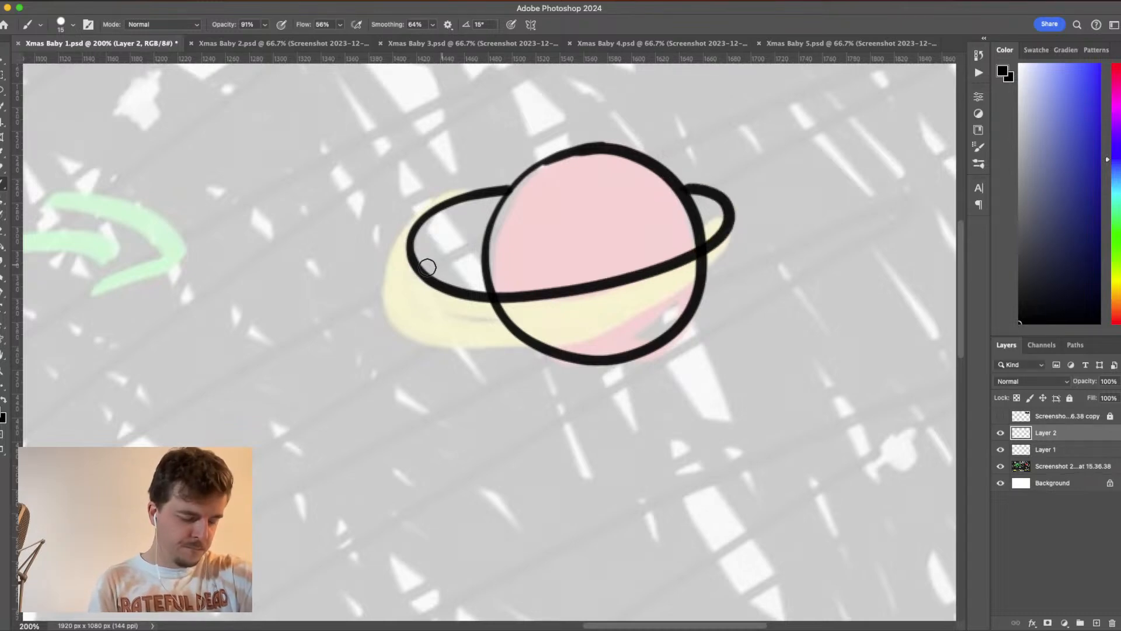
mouse_move(396, 248)
mouse_down()
mouse_move(384, 292)
mouse_move(393, 320)
mouse_move(420, 339)
mouse_move(481, 350)
mouse_move(544, 344)
mouse_move(679, 304)
mouse_move(737, 272)
mouse_move(752, 231)
mouse_move(720, 182)
mouse_up()
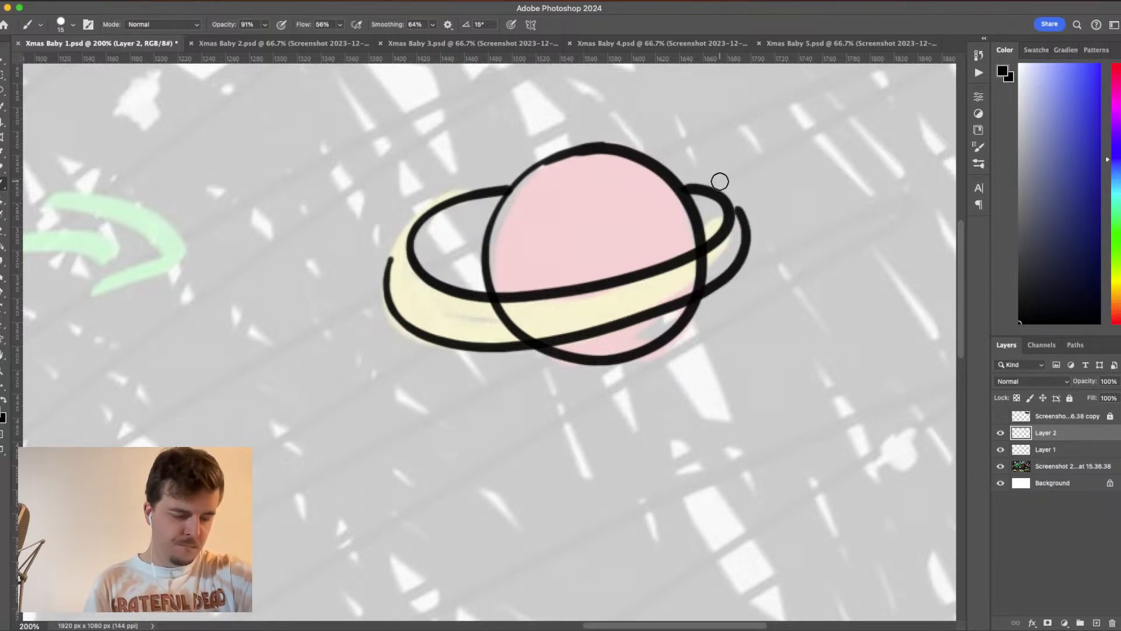
key(super+z)
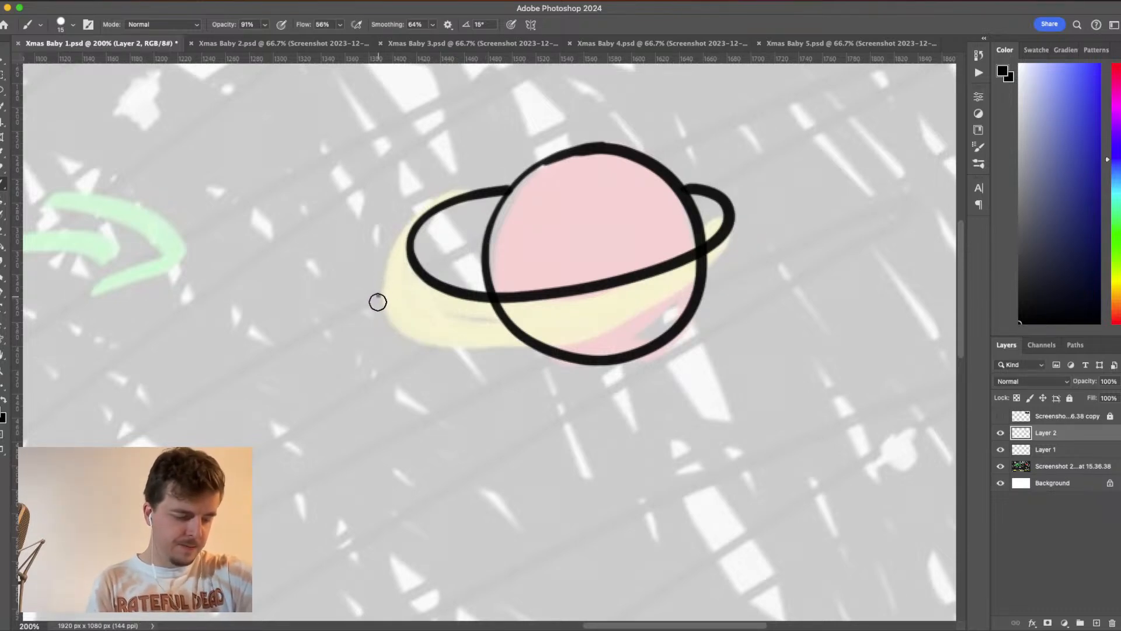
mouse_move(378, 302)
mouse_down()
mouse_move(393, 330)
mouse_move(481, 360)
mouse_move(643, 338)
mouse_up()
key(super+z)
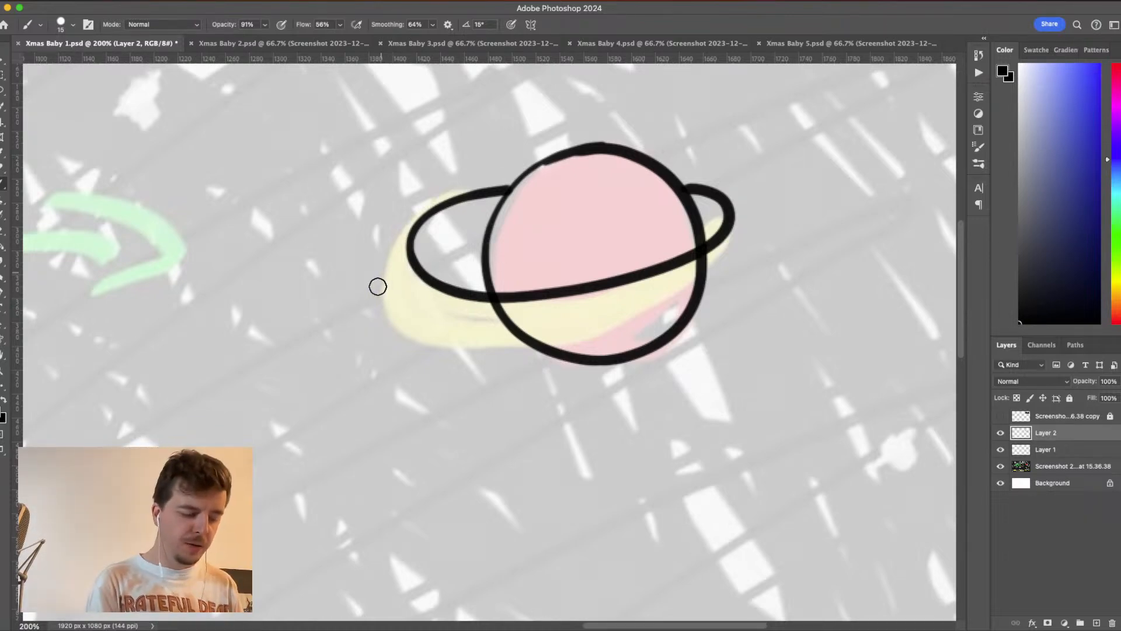
click(385, 266)
mouse_move(383, 282)
mouse_down()
mouse_move(395, 317)
mouse_move(487, 349)
mouse_move(602, 334)
mouse_move(723, 283)
mouse_move(733, 229)
mouse_up()
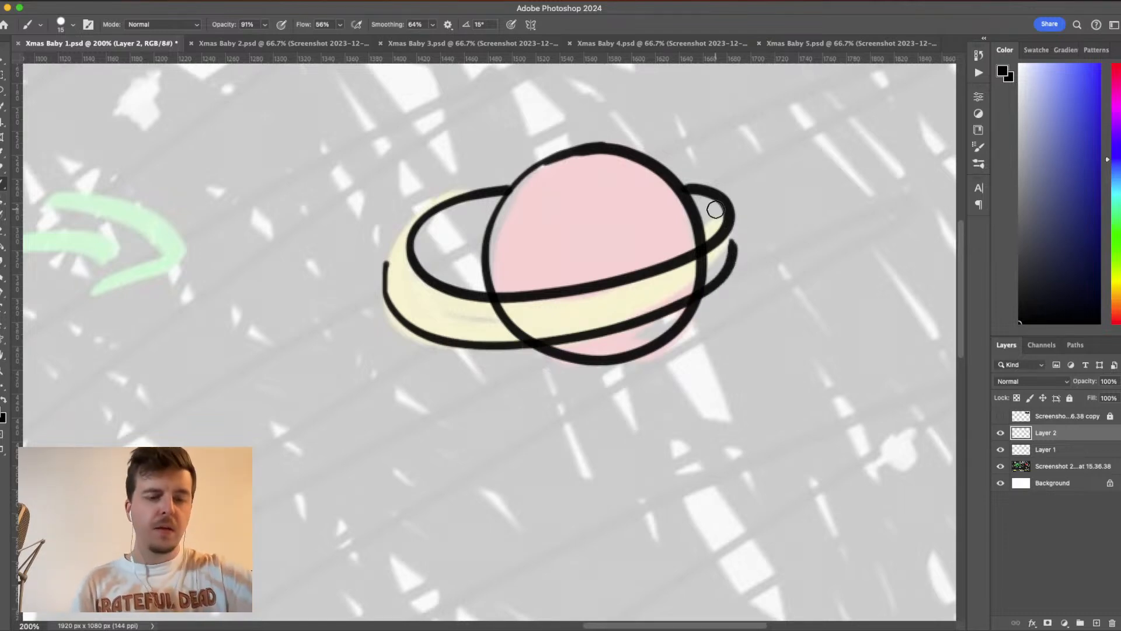
key(super+z)
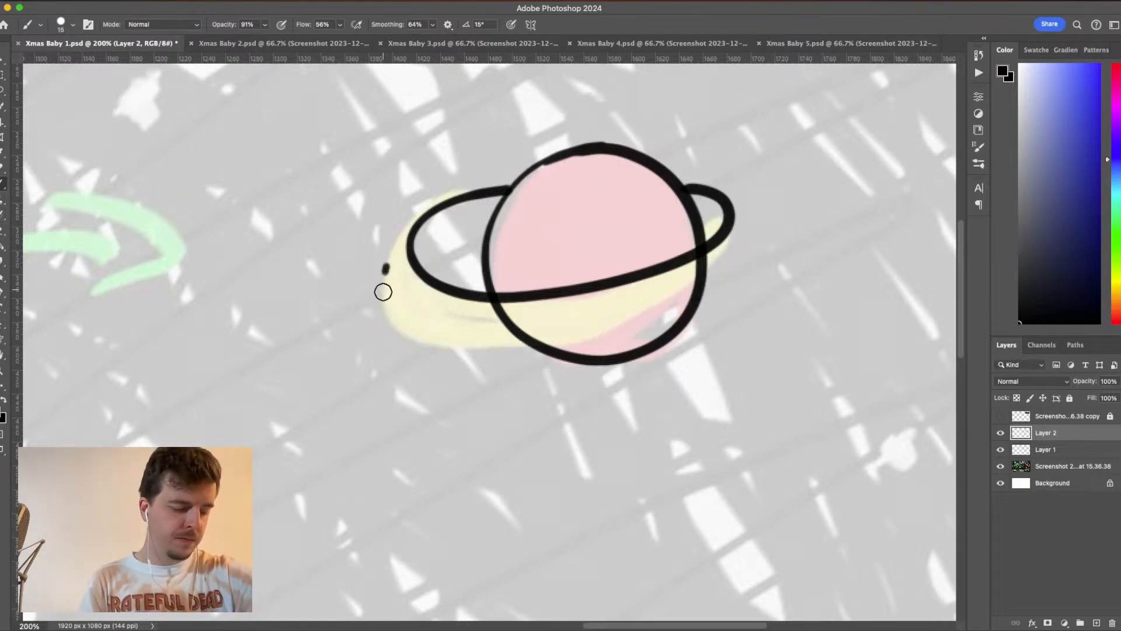
mouse_move(385, 270)
mouse_down()
mouse_move(402, 320)
mouse_move(476, 343)
mouse_move(550, 342)
mouse_move(677, 303)
mouse_move(741, 262)
mouse_move(736, 225)
mouse_up()
key(super+z)
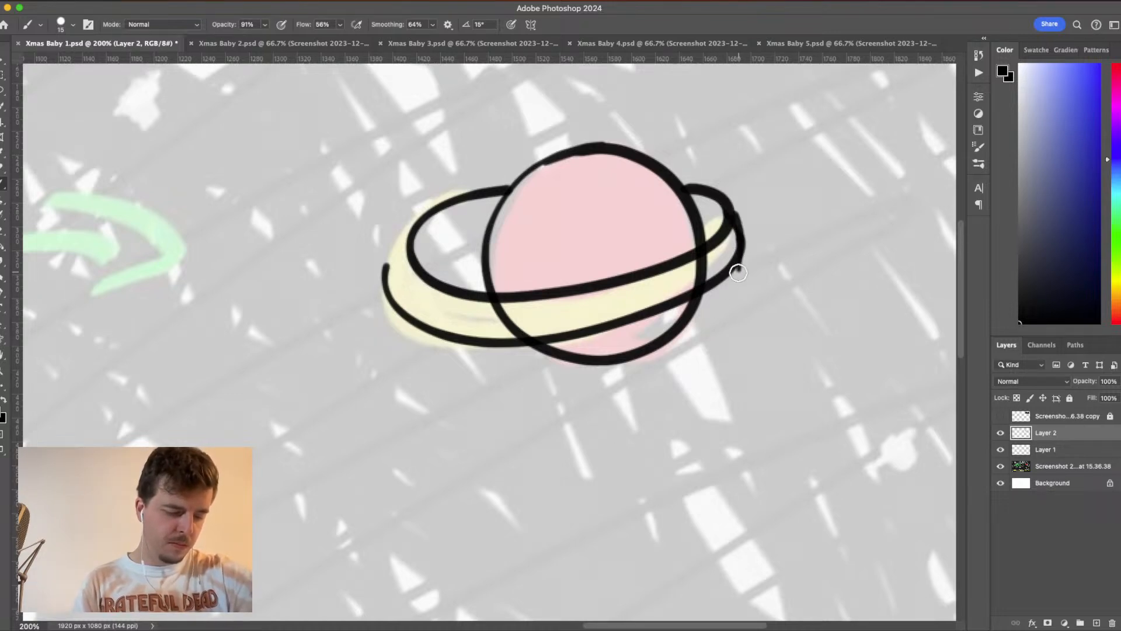
key(super+z)
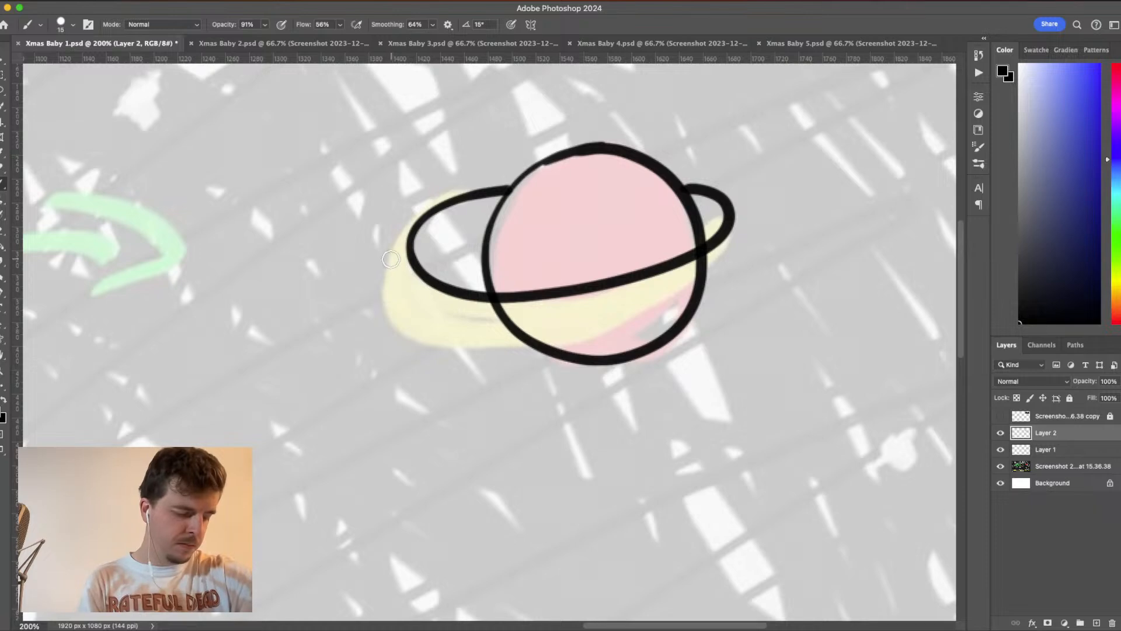
- Draw the outer edge of the planet's ring in black, undoing the short first stroke and redrawing it in one sweep
mouse_move(391, 252)
mouse_down()
mouse_move(381, 307)
mouse_move(422, 330)
mouse_move(523, 334)
mouse_move(579, 320)
mouse_up()
key(super+z)
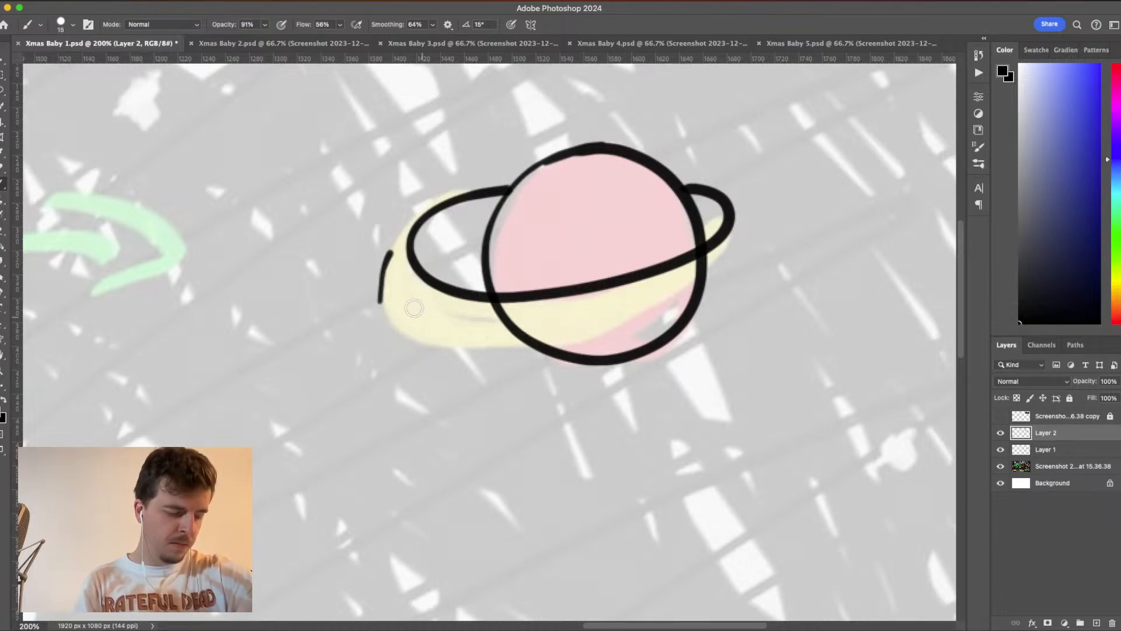
key(super+z)
mouse_move(396, 247)
mouse_down()
mouse_move(381, 299)
mouse_move(404, 329)
mouse_move(480, 350)
mouse_move(549, 341)
mouse_move(639, 320)
mouse_move(706, 284)
mouse_move(741, 243)
mouse_move(717, 194)
mouse_up()
- Create a new layer directly above the screenshot sketch layer, beneath the black outline layers
key(super+minus)
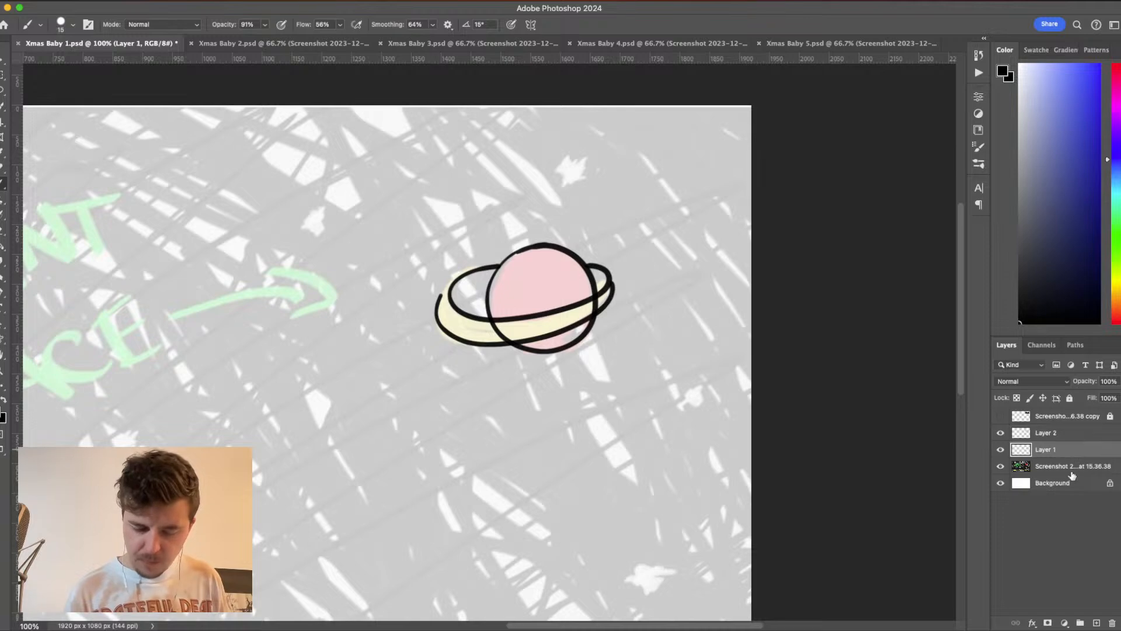
click(1075, 467)
click(1096, 623)
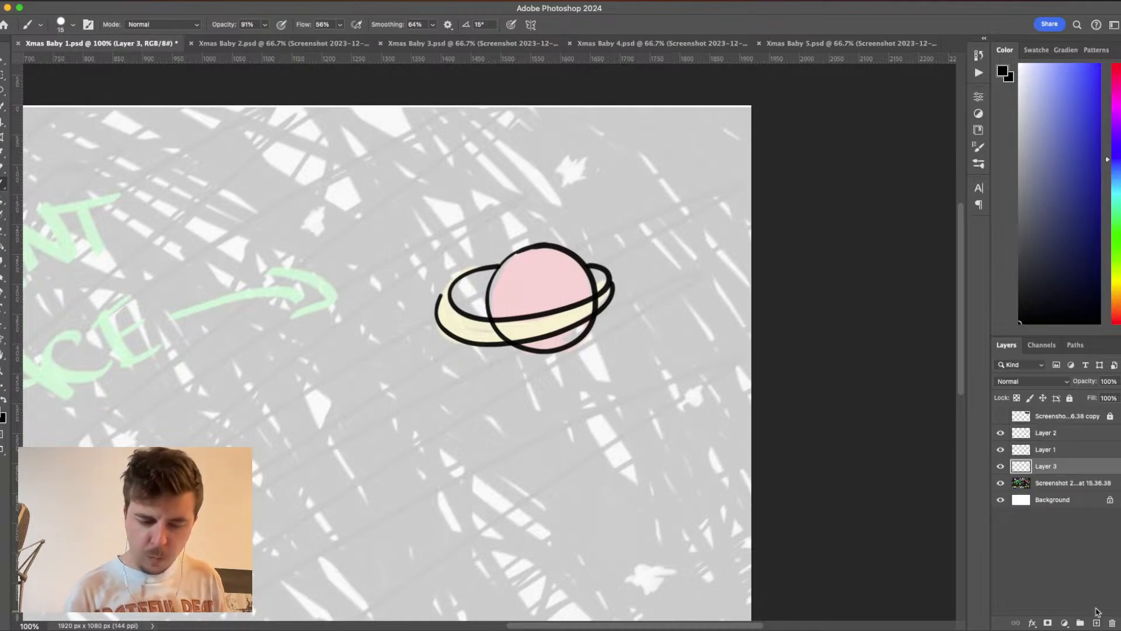
- Set the foreground color to golden yellow ffcc00, with the Color Picker limited to web colors
click(1118, 229)
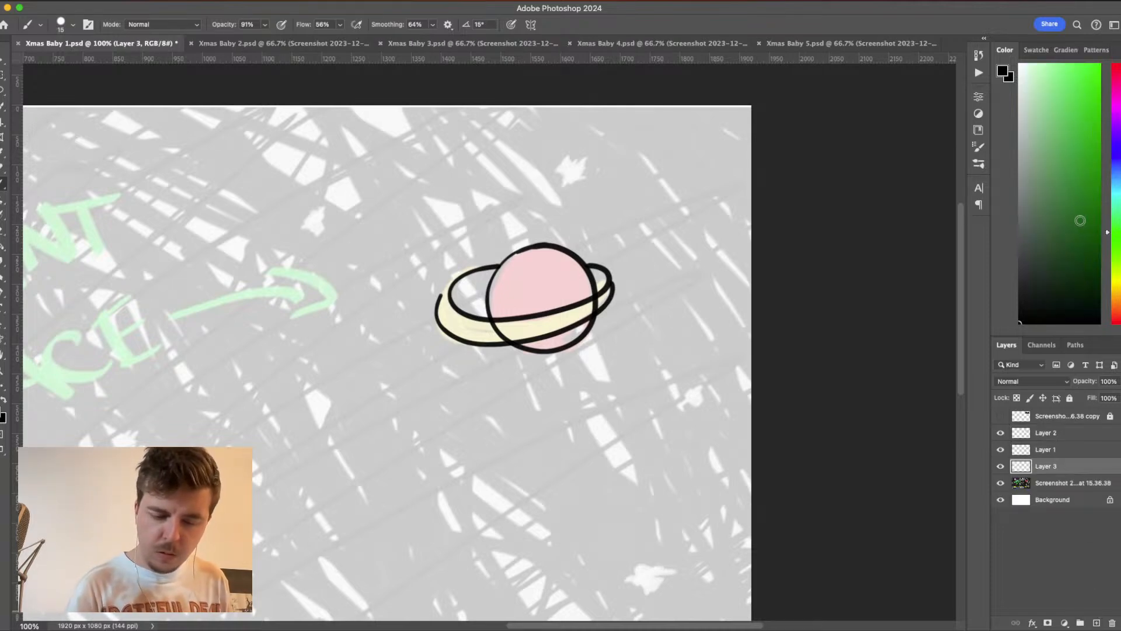
drag(1080, 220, 1080, 78)
drag(1117, 235, 1119, 285)
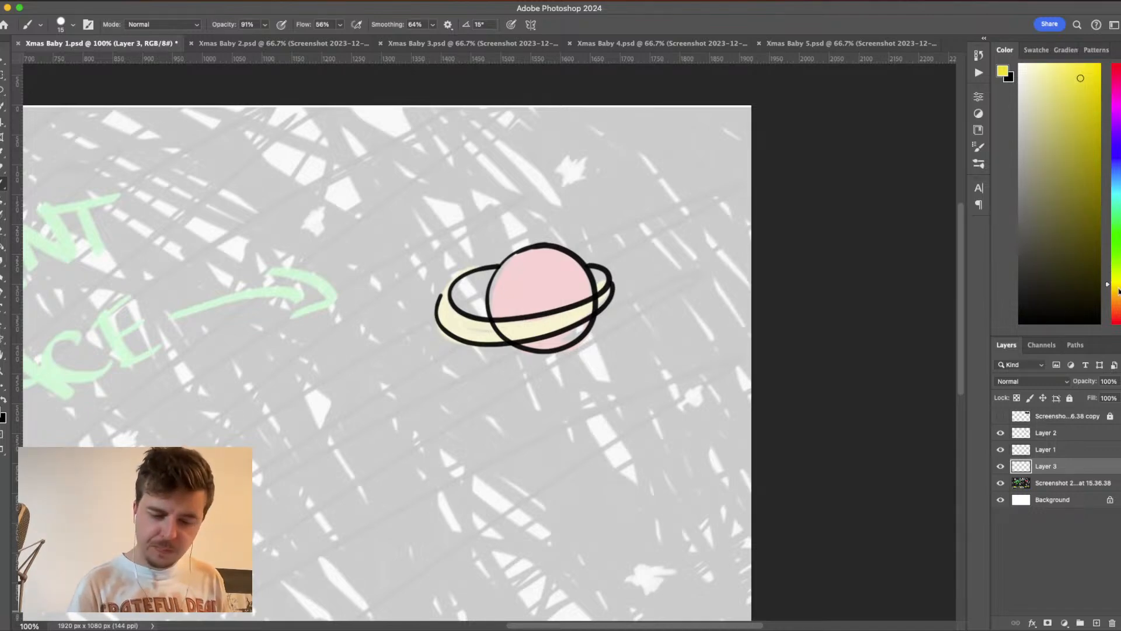
click(1083, 91)
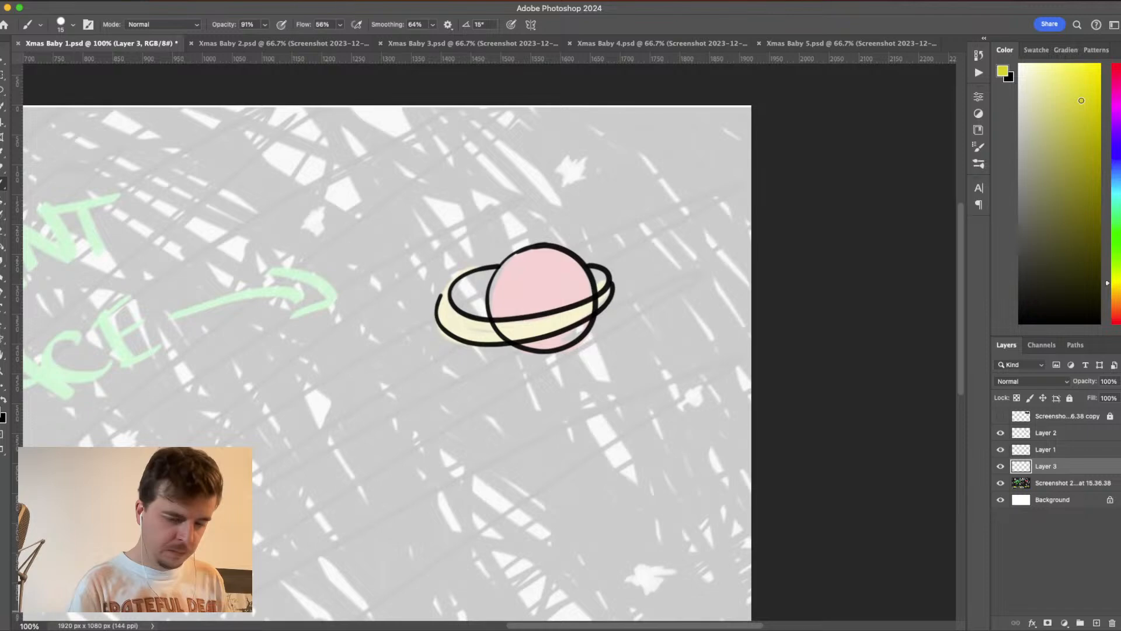
click(1089, 79)
key(i)
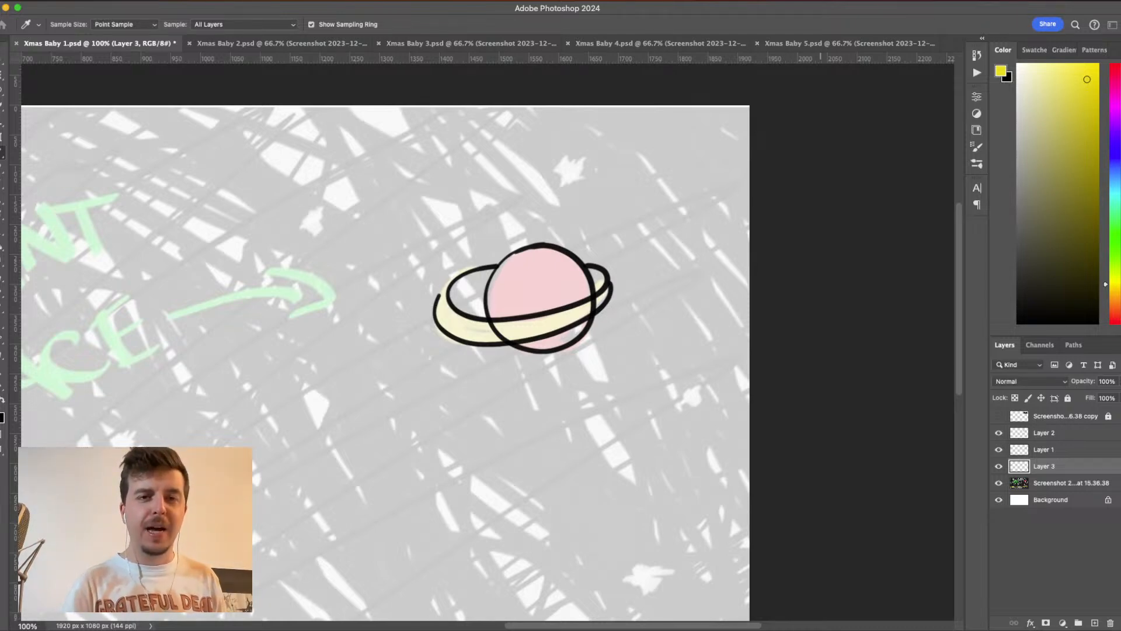
drag(1120, 146, 857, 193)
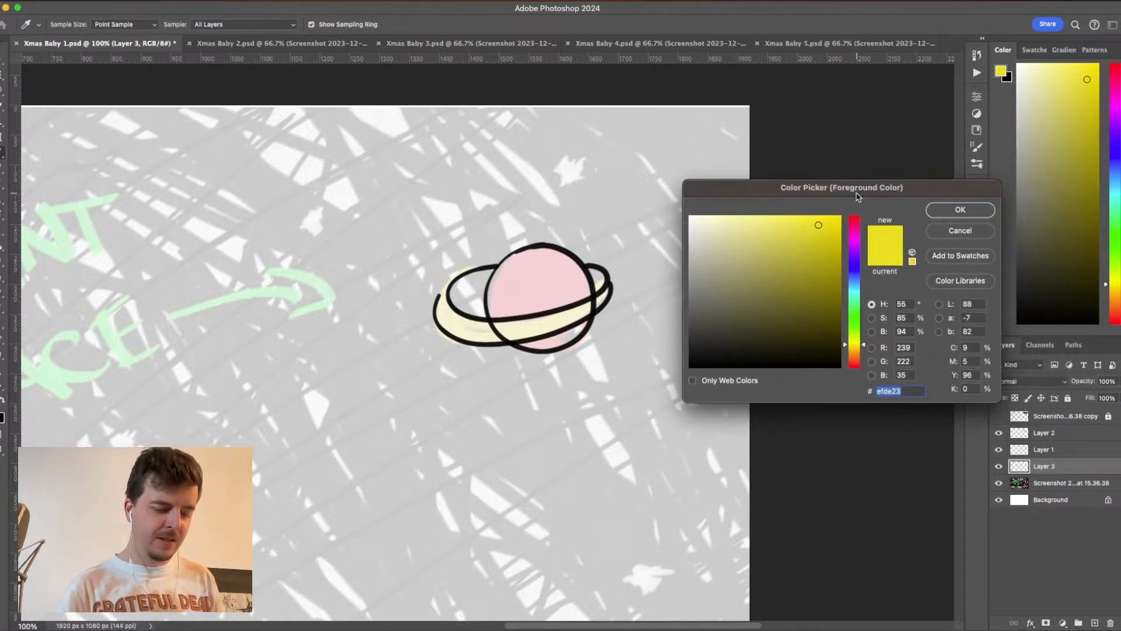
click(694, 381)
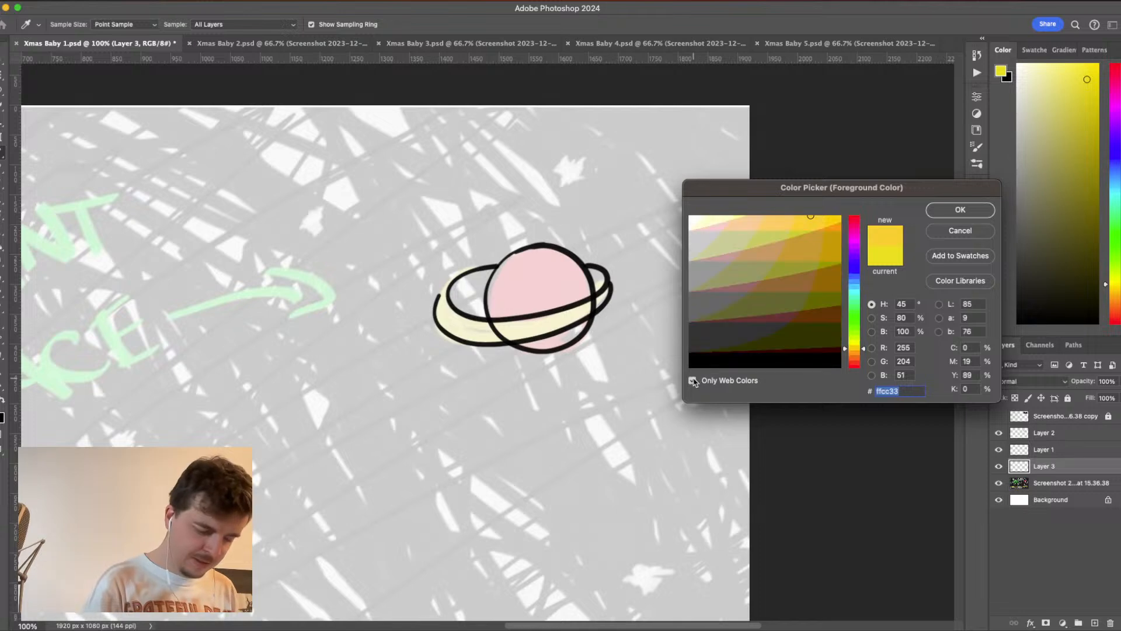
drag(831, 244, 836, 226)
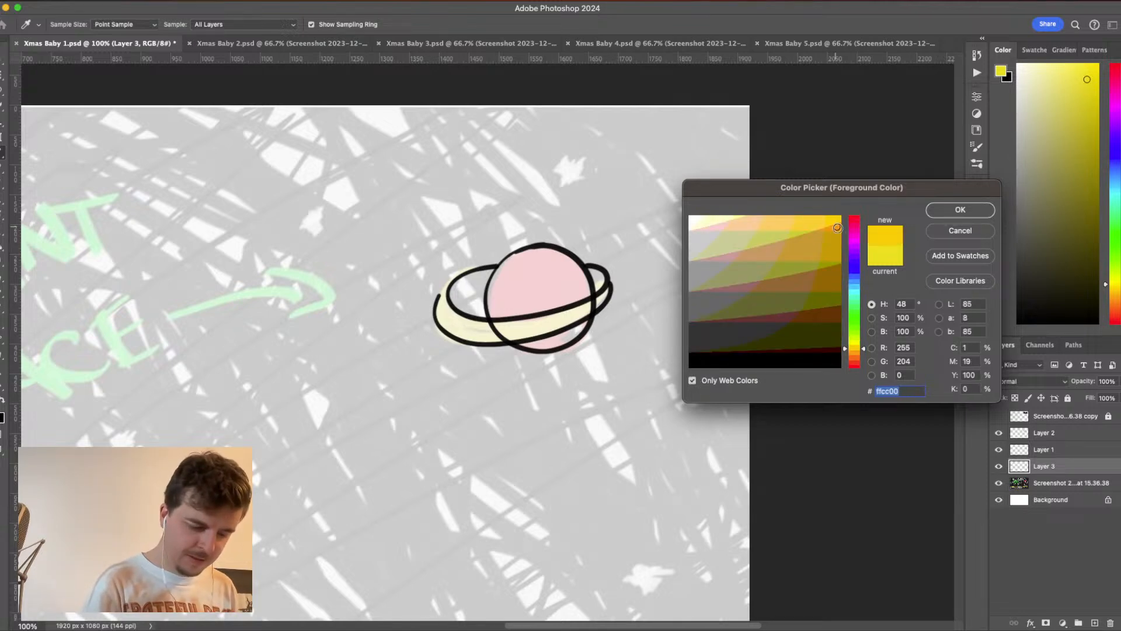
click(959, 211)
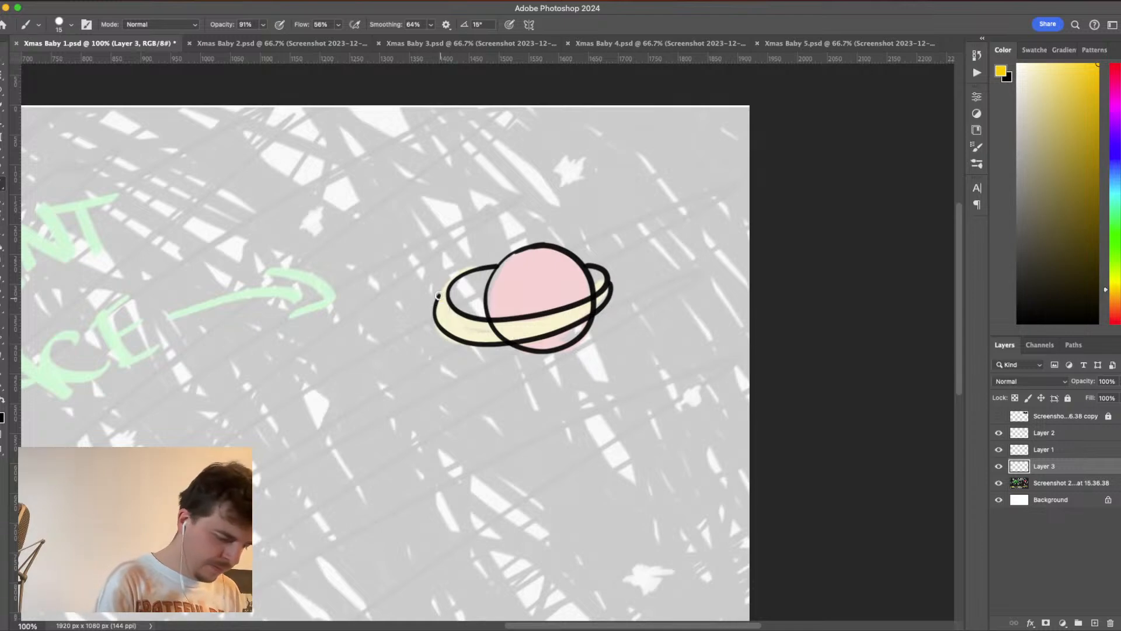
- Lower the brush smoothing to 8% and paint the ring's front band golden yellow on Layer 3
mouse_move(438, 296)
mouse_down()
mouse_move(458, 332)
mouse_move(502, 356)
mouse_up()
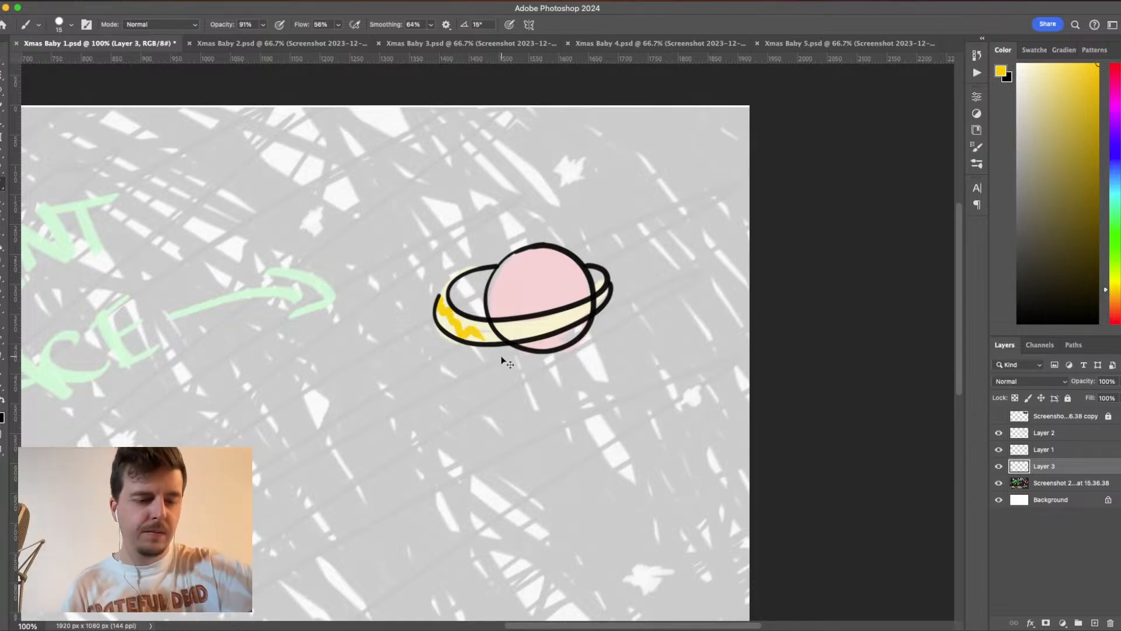
key(super+z)
click(431, 25)
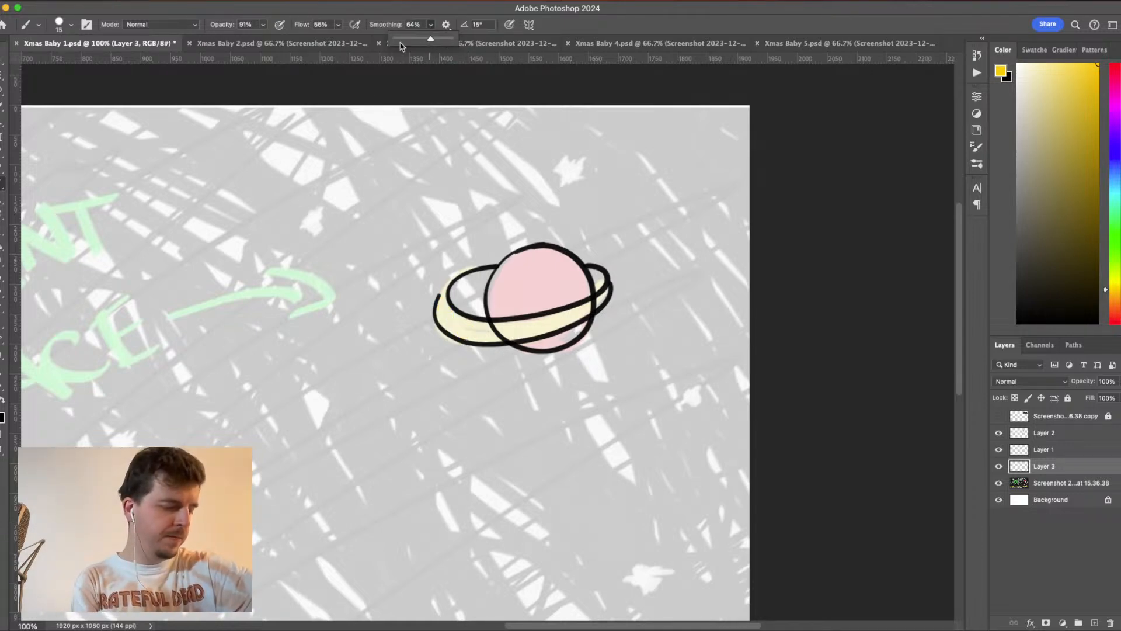
drag(430, 39, 400, 39)
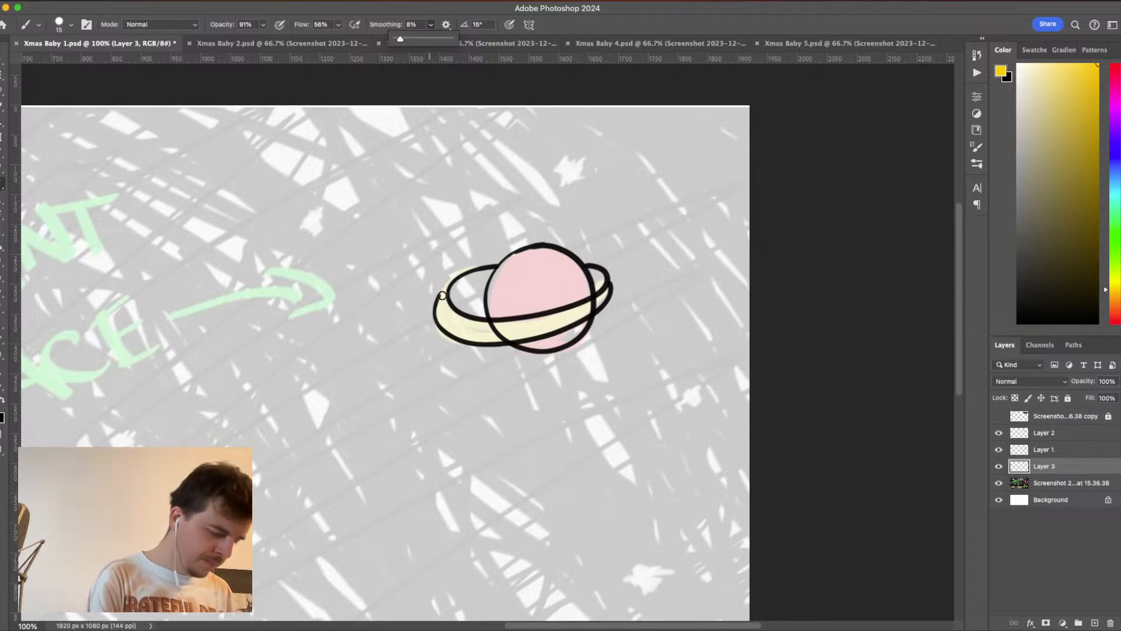
mouse_move(444, 286)
mouse_down()
mouse_move(442, 324)
mouse_move(447, 291)
mouse_move(469, 333)
mouse_move(486, 339)
mouse_move(492, 324)
mouse_move(512, 331)
mouse_move(535, 313)
mouse_move(565, 323)
mouse_move(575, 299)
mouse_move(607, 296)
mouse_move(610, 279)
mouse_move(580, 310)
mouse_move(606, 295)
mouse_move(555, 325)
mouse_move(531, 333)
mouse_move(596, 307)
mouse_move(465, 333)
mouse_up()
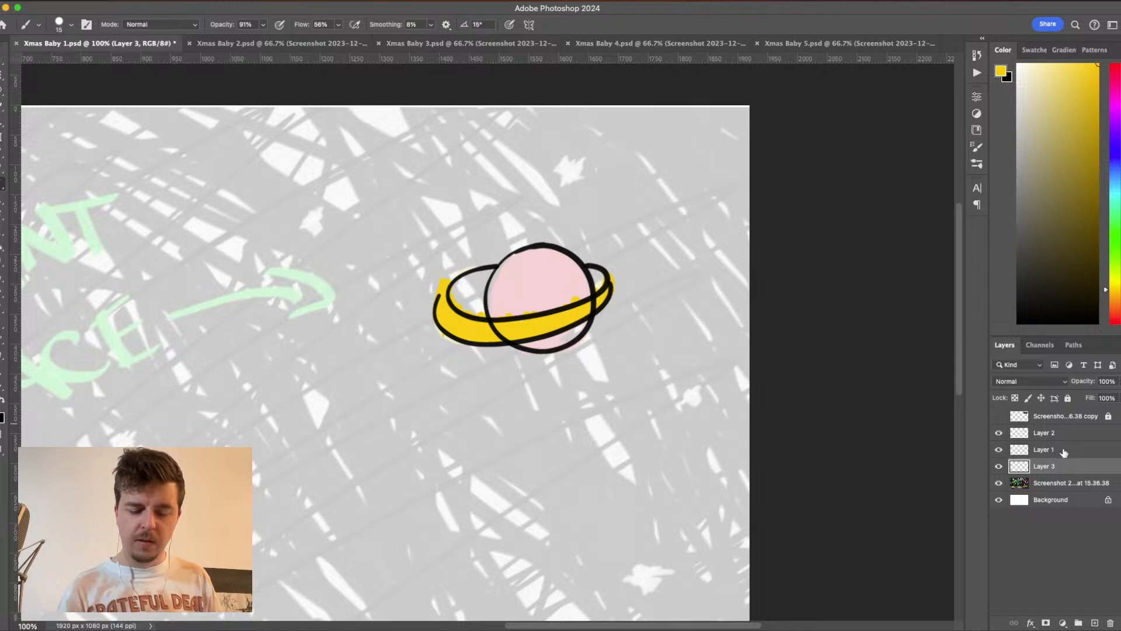
- Add a layer mask to Layer 1 and mask out the planet outline where it crosses the ring's front band
click(1063, 451)
click(998, 450)
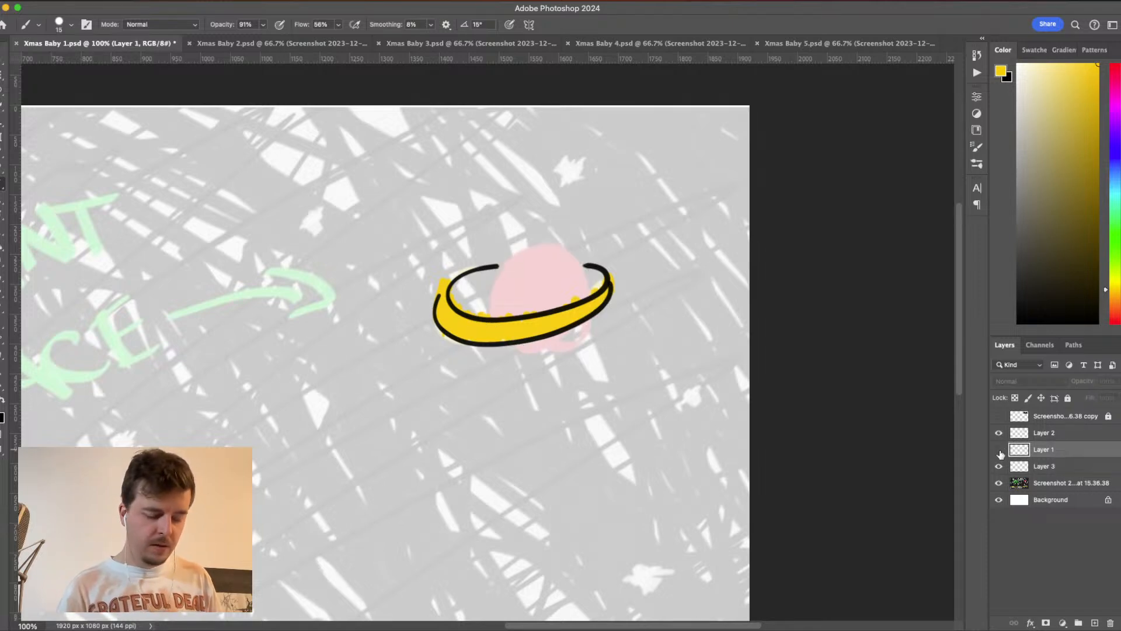
click(999, 450)
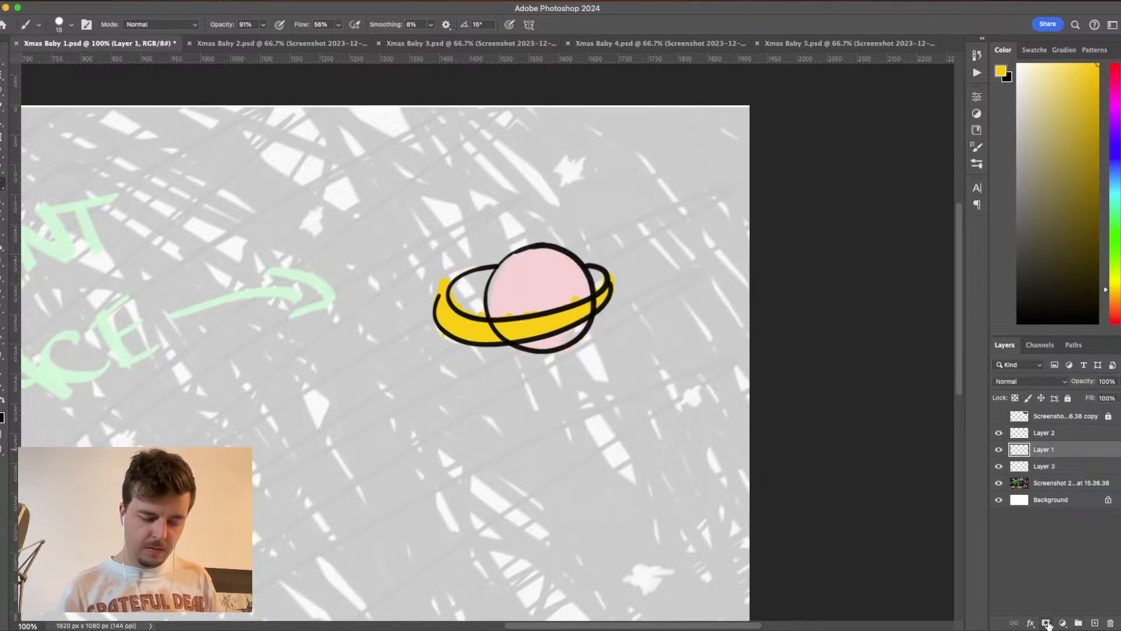
click(1046, 624)
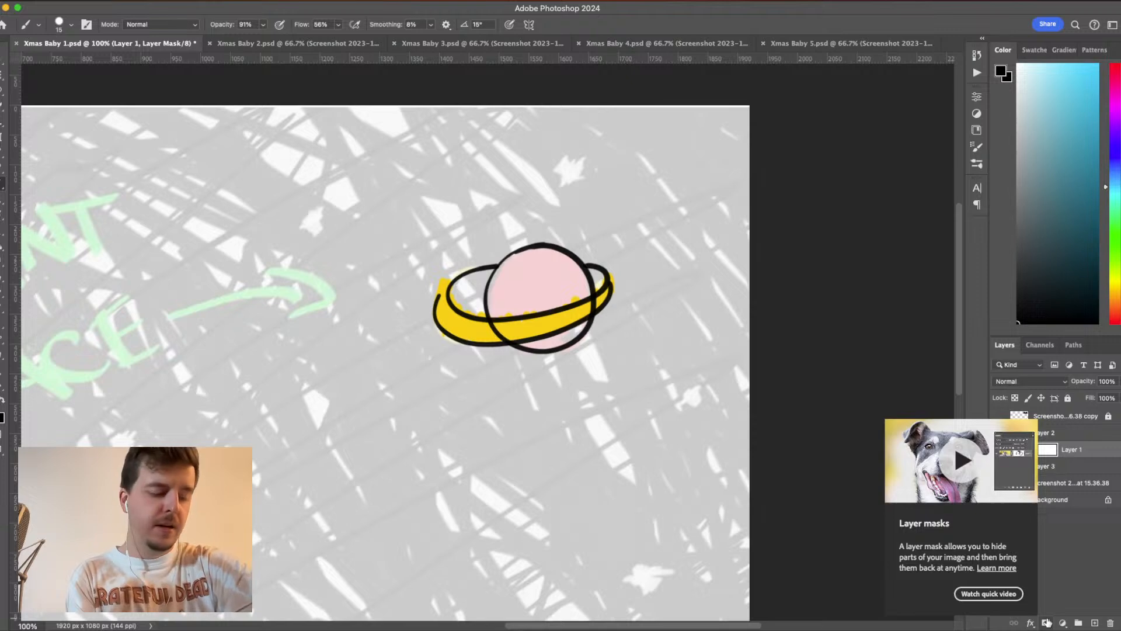
key(super+plus)
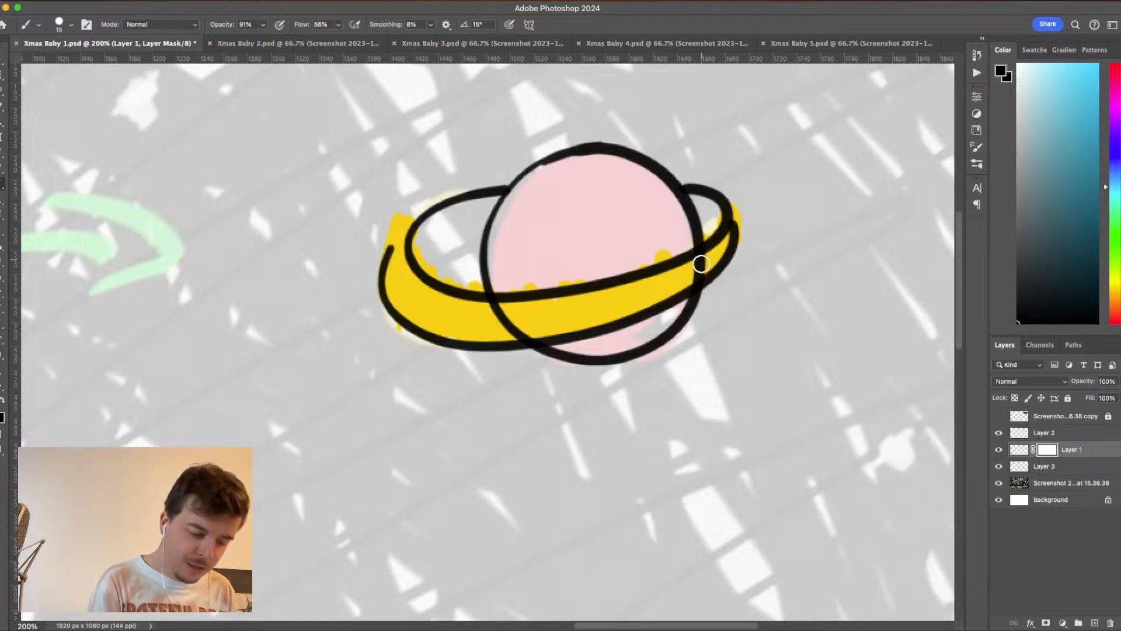
drag(702, 263, 705, 271)
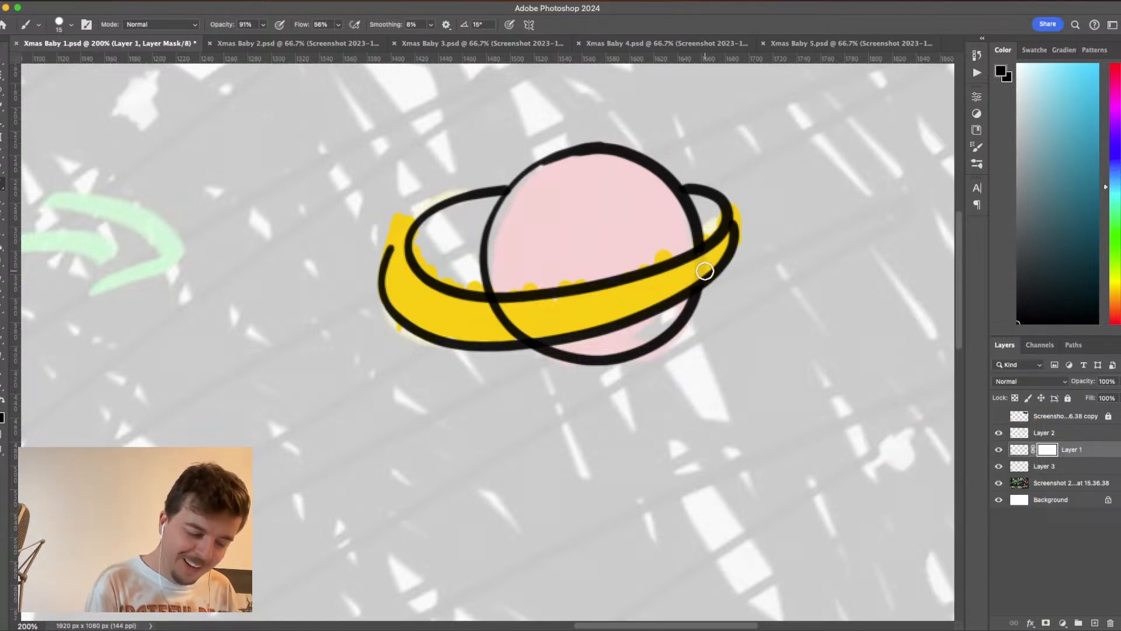
mouse_move(506, 306)
mouse_down()
mouse_move(487, 307)
mouse_move(508, 320)
mouse_move(502, 328)
mouse_move(546, 323)
mouse_move(488, 311)
mouse_up()
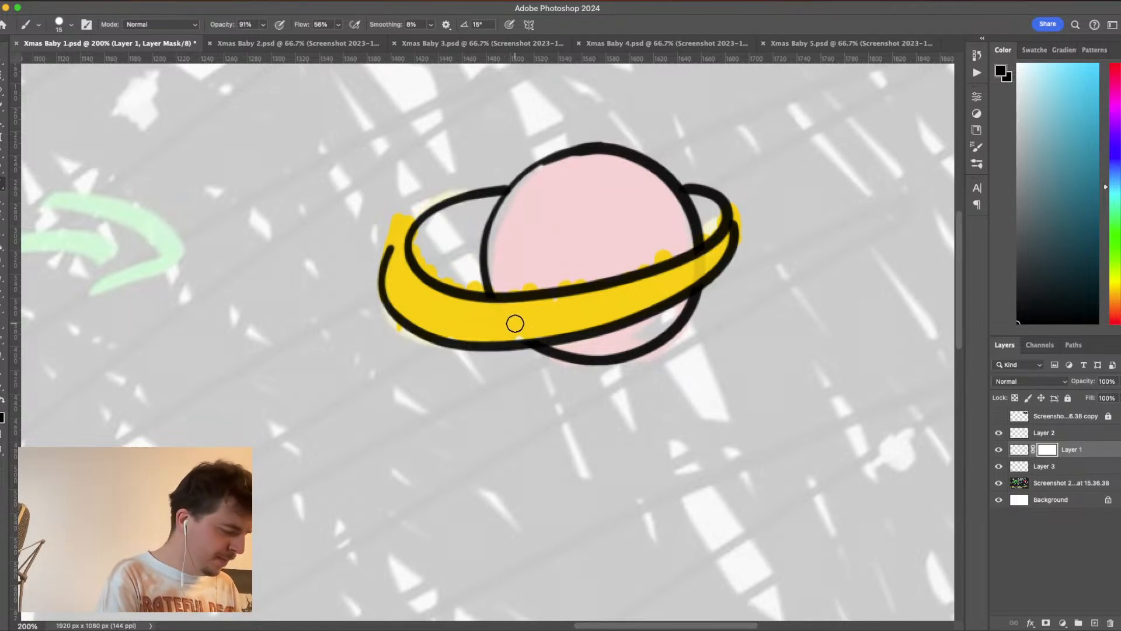
click(3, 231)
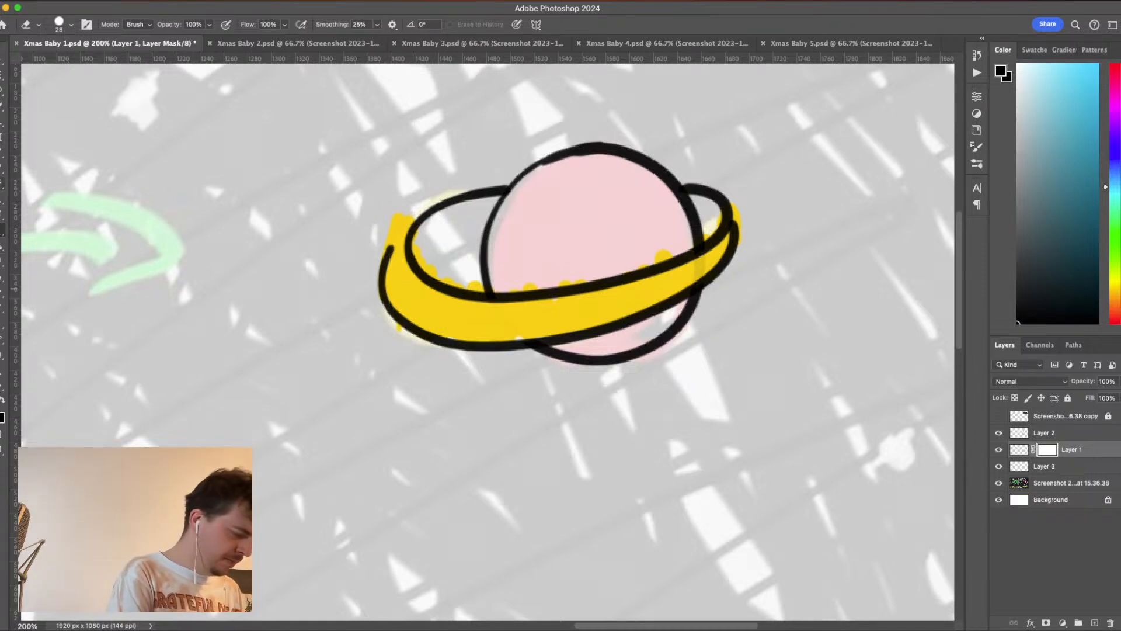
key(b)
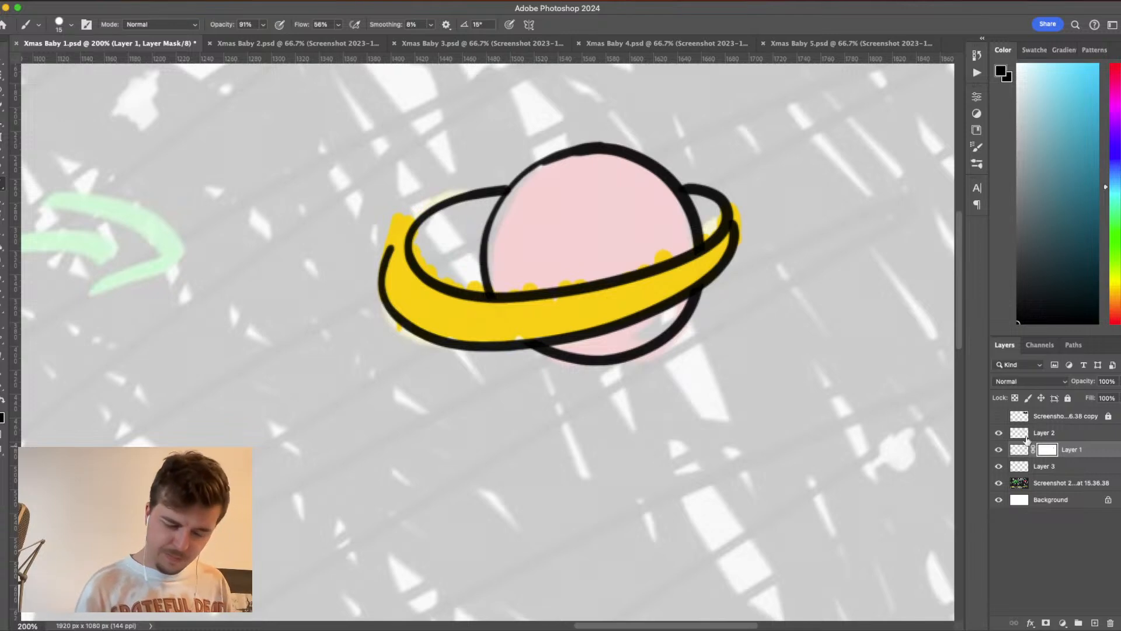
- Erase the yellow paint on Layer 3 that spills past the ring's inner and outer outlines
click(1044, 466)
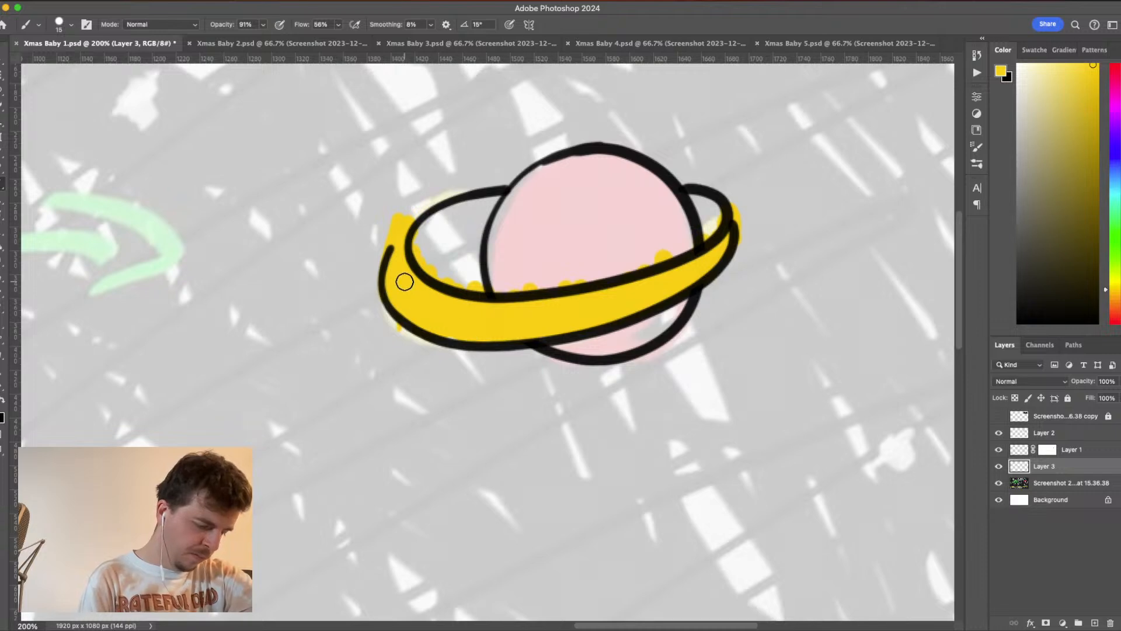
key(e)
mouse_move(390, 211)
mouse_down()
mouse_move(365, 239)
mouse_move(423, 190)
mouse_up()
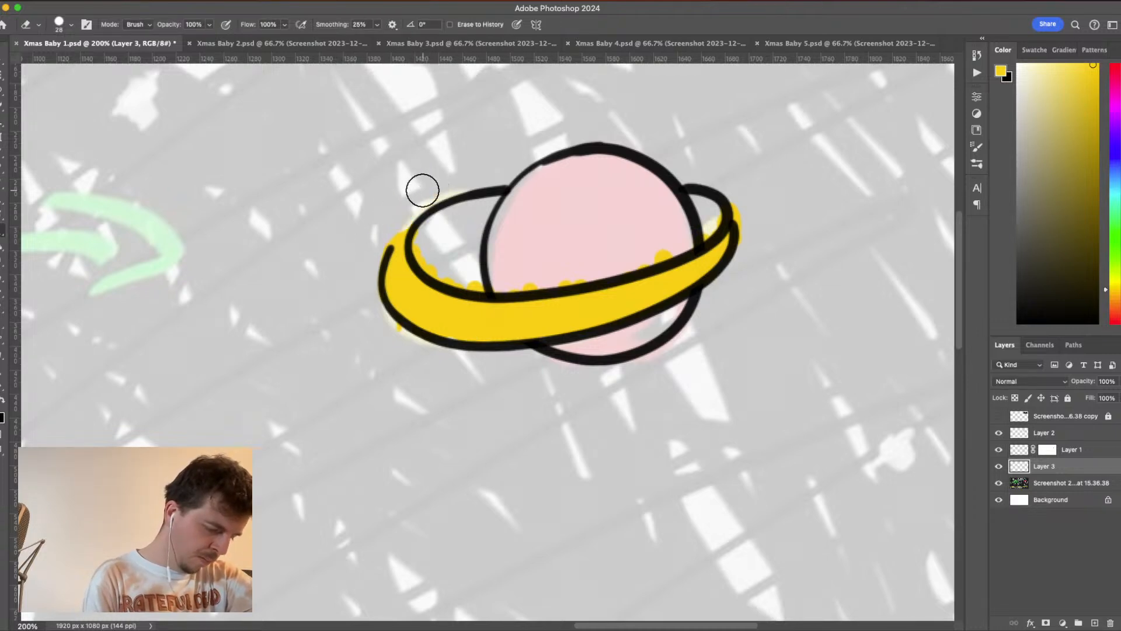
key(b)
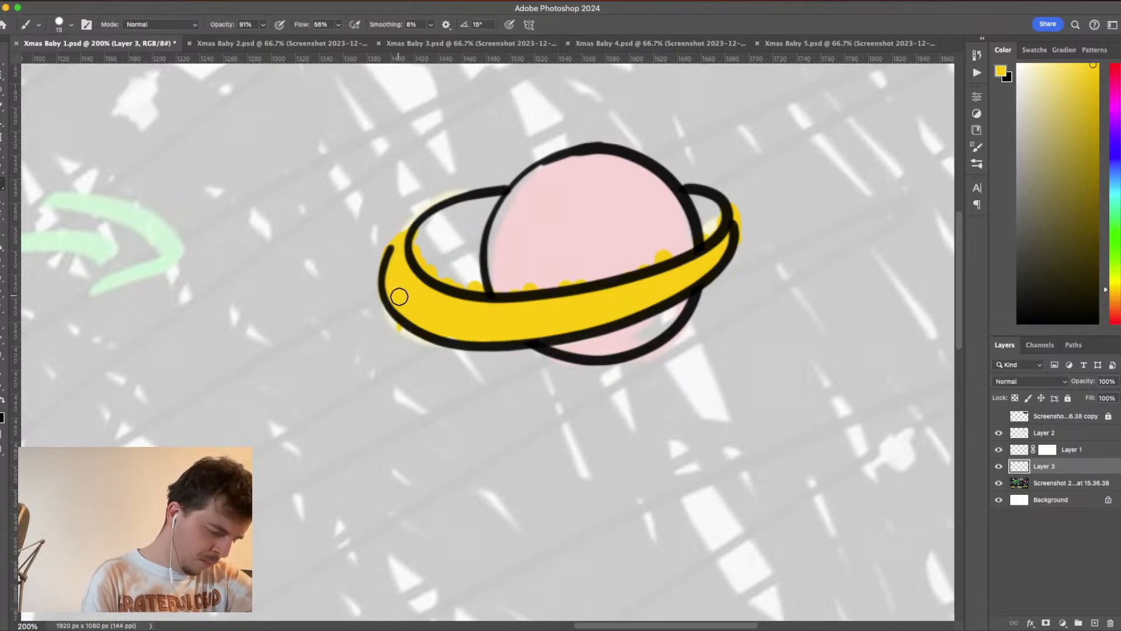
key(e)
drag(391, 335, 393, 334)
key(b)
key(e)
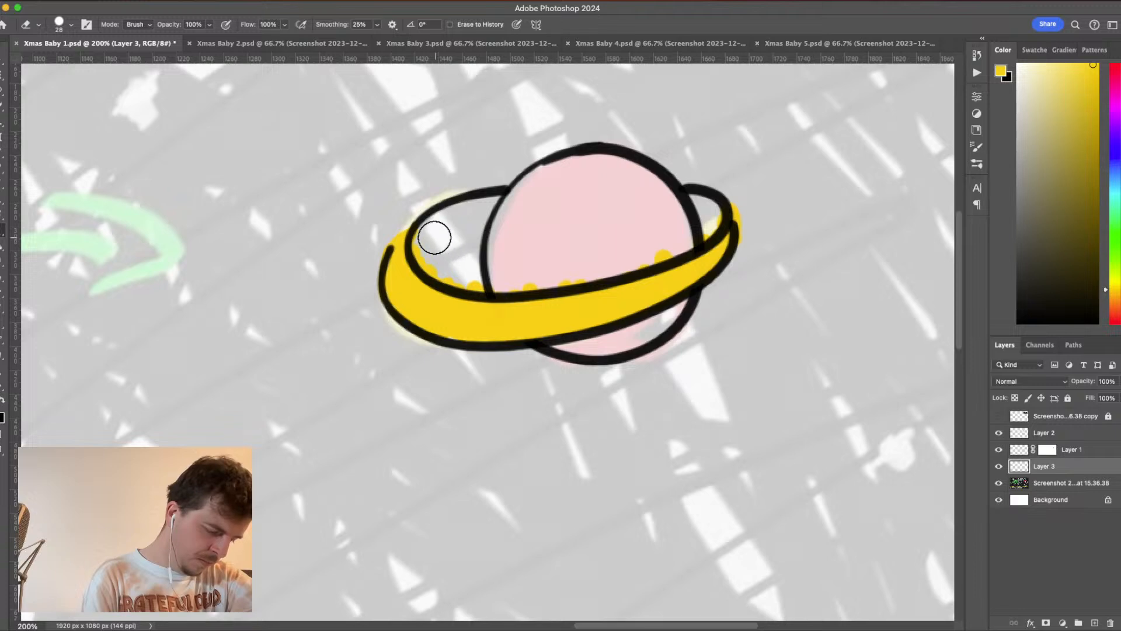
mouse_move(435, 237)
mouse_down()
mouse_move(428, 248)
mouse_move(461, 265)
mouse_move(560, 260)
mouse_move(677, 236)
mouse_move(669, 242)
mouse_move(715, 205)
mouse_move(699, 222)
mouse_move(508, 272)
mouse_move(526, 271)
mouse_up()
key(b)
key(e)
drag(758, 190, 744, 199)
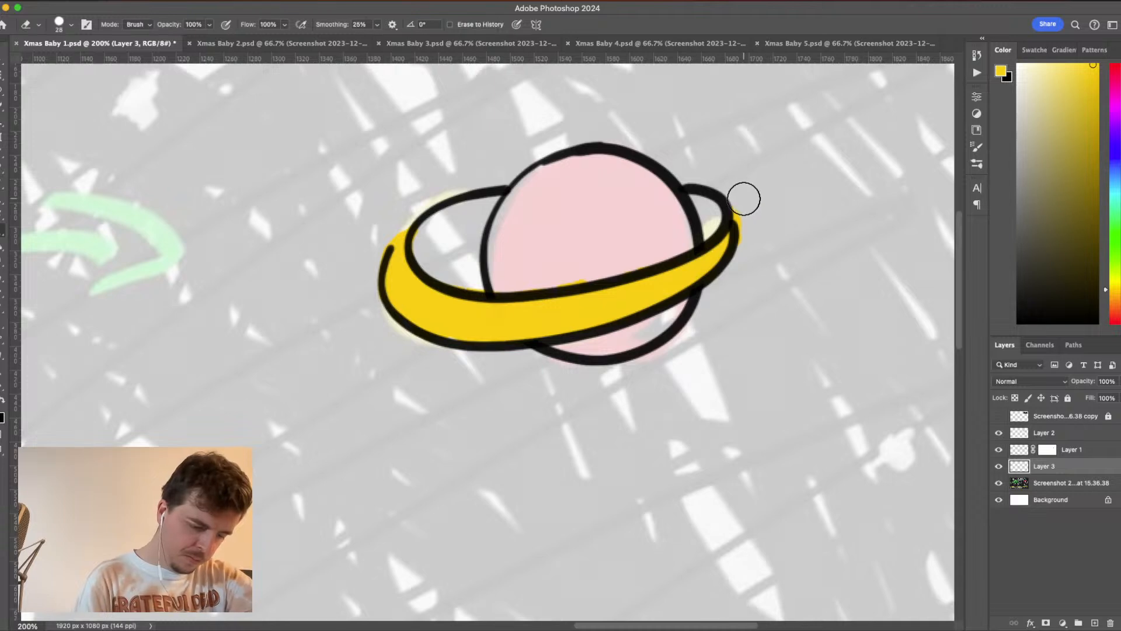
key(b)
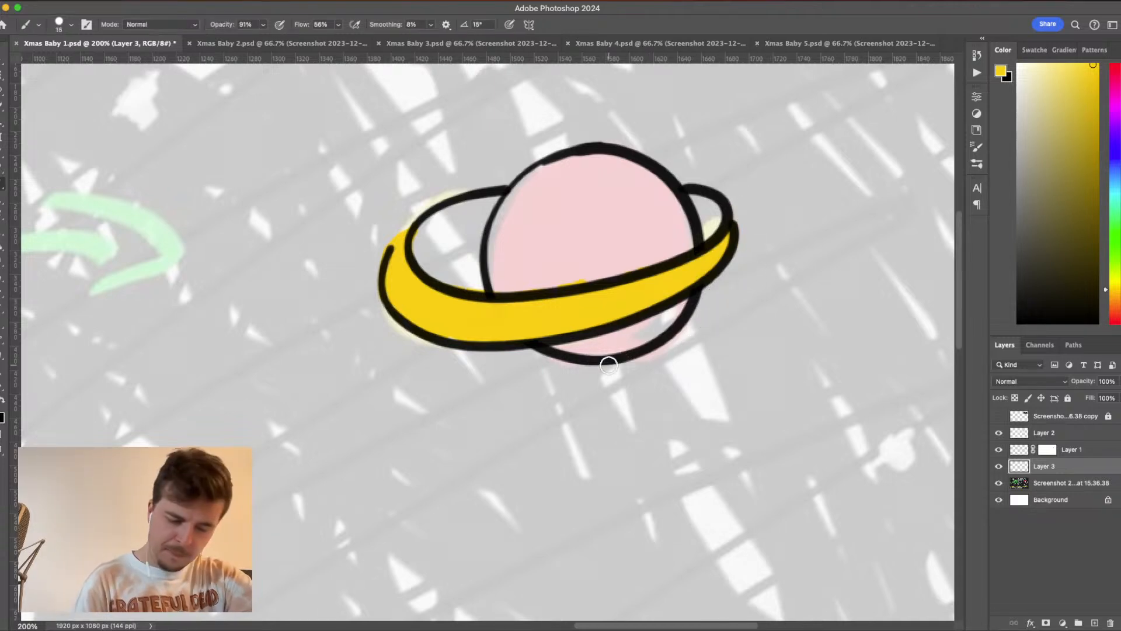
- Create a new layer above Layer 3, and erase the leftover yellow spill over the planet on Layer 3
click(1092, 623)
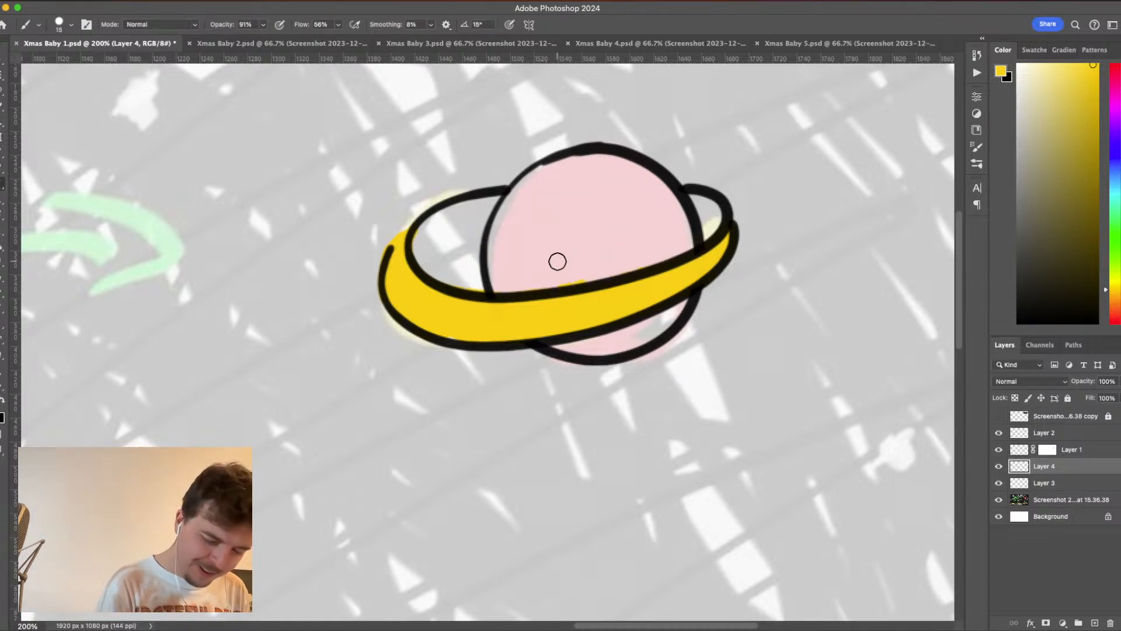
click(1054, 484)
key(e)
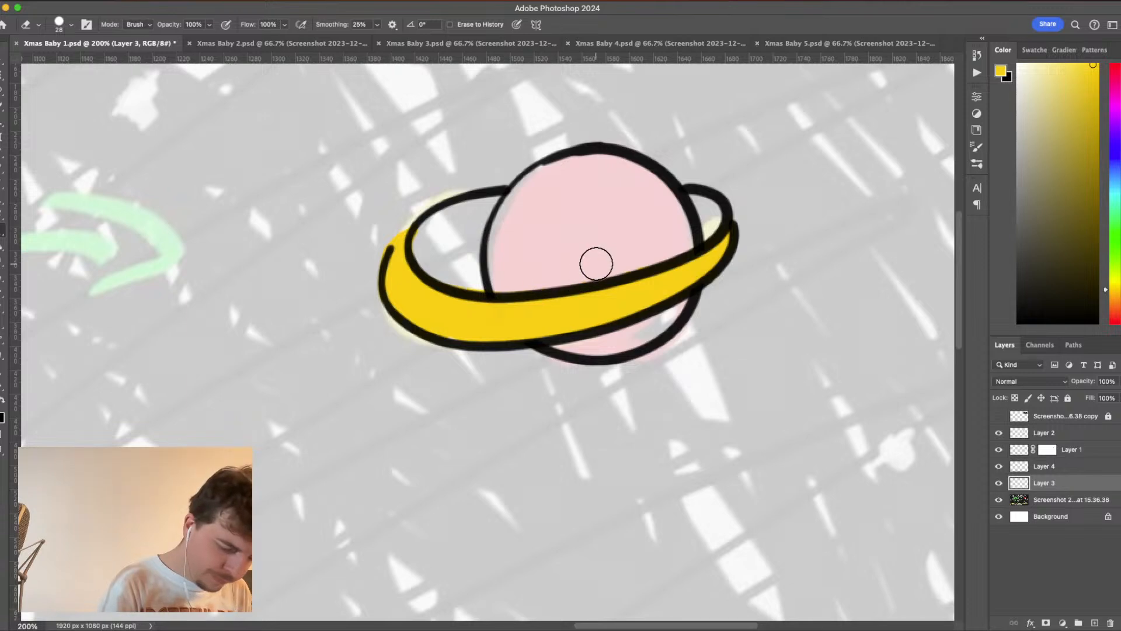
key(b)
- Select Layer 4 and set the foreground color to red cc0000 from the web colors
click(1056, 468)
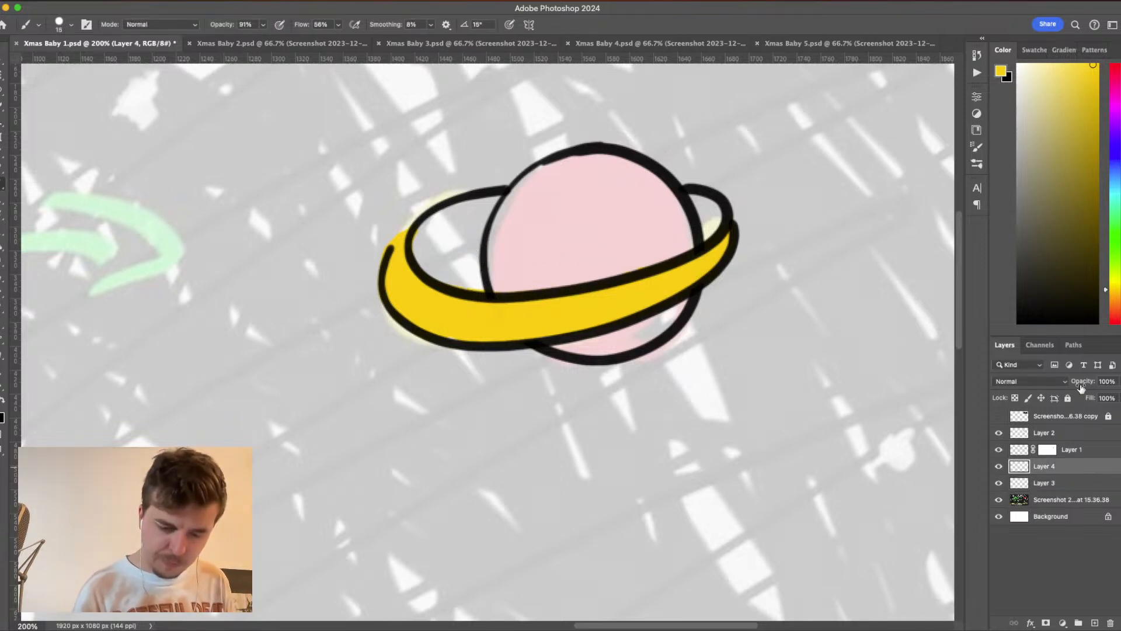
click(1113, 74)
drag(1073, 86, 1088, 111)
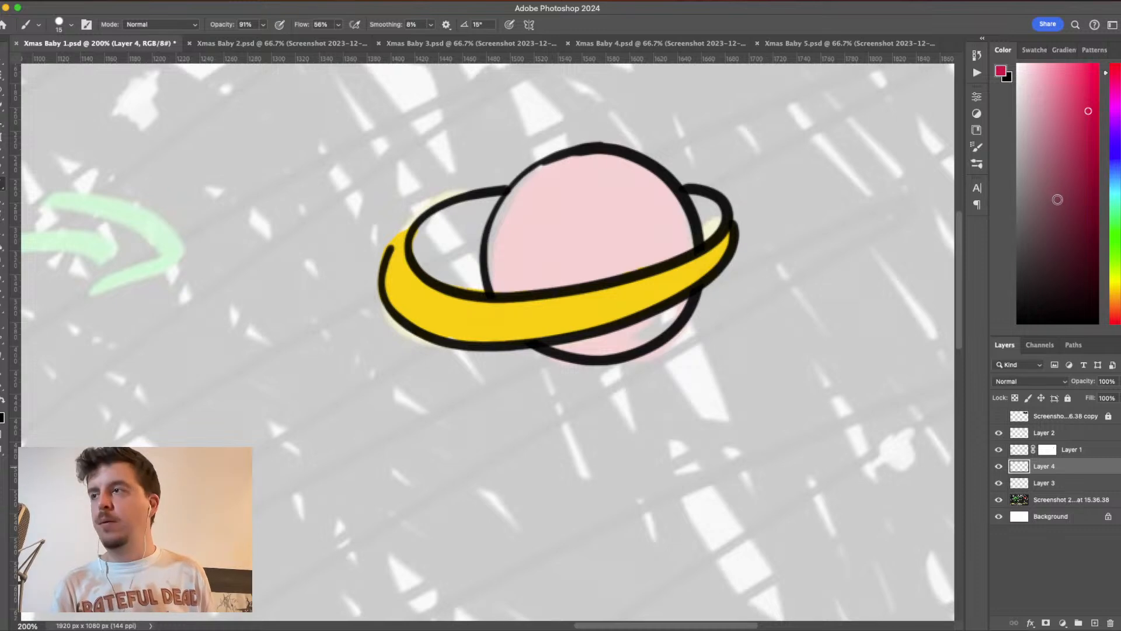
click(1094, 96)
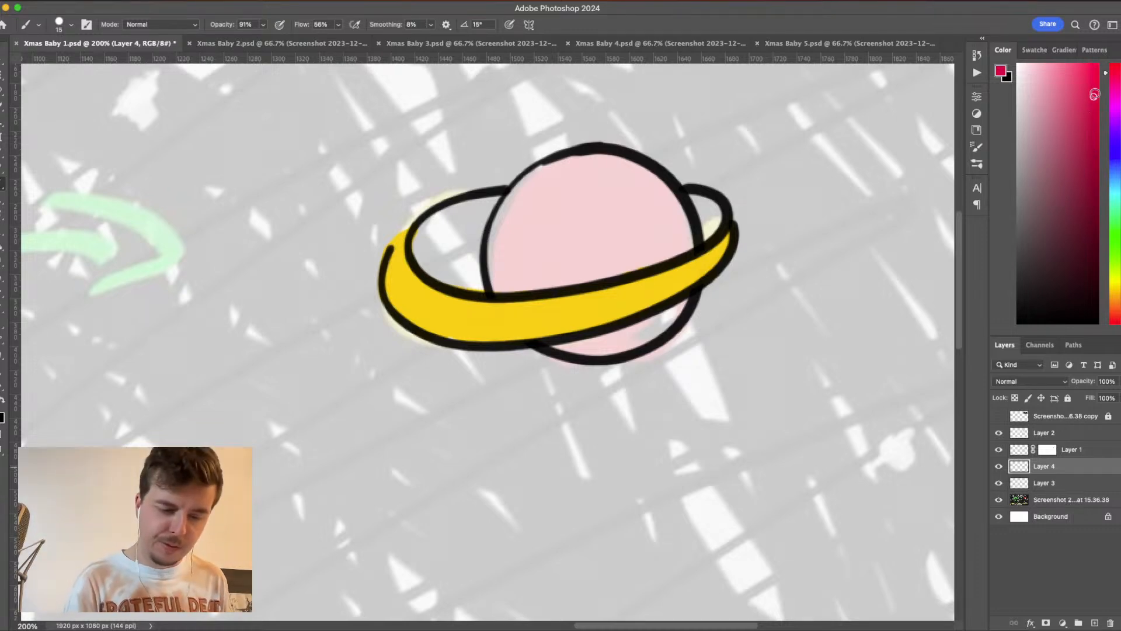
drag(1116, 124, 1116, 68)
click(1002, 72)
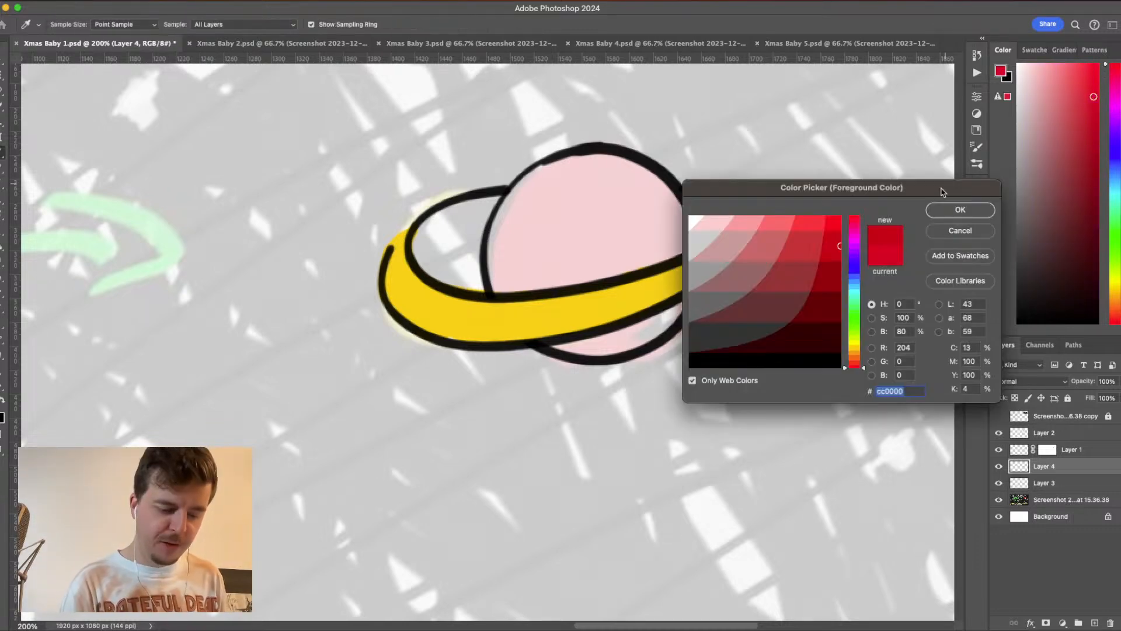
click(806, 242)
click(832, 244)
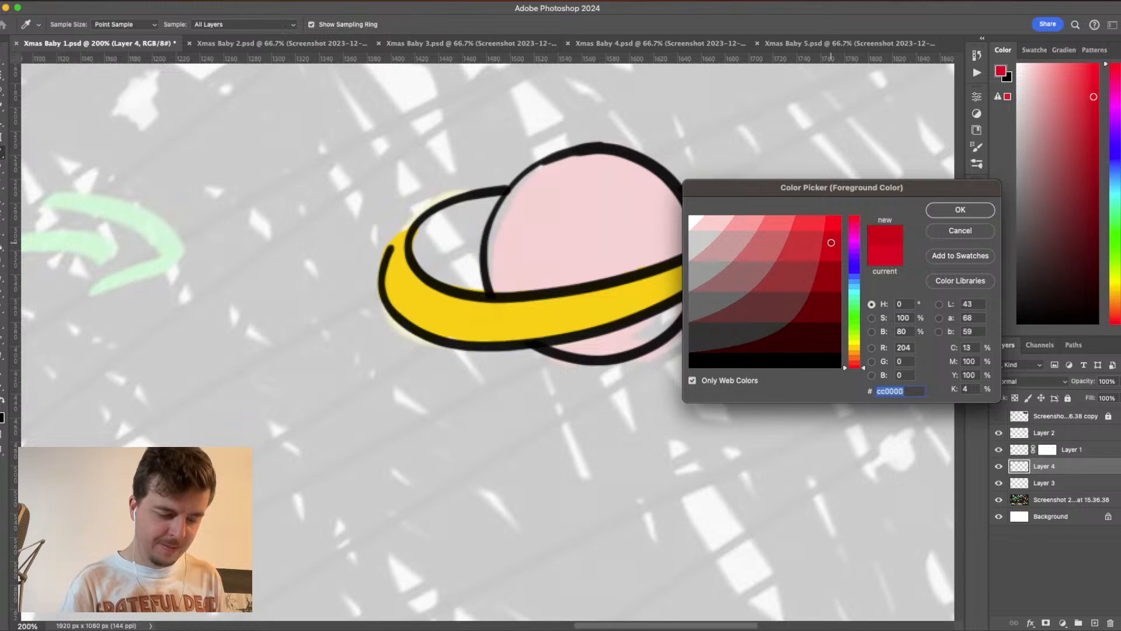
click(830, 224)
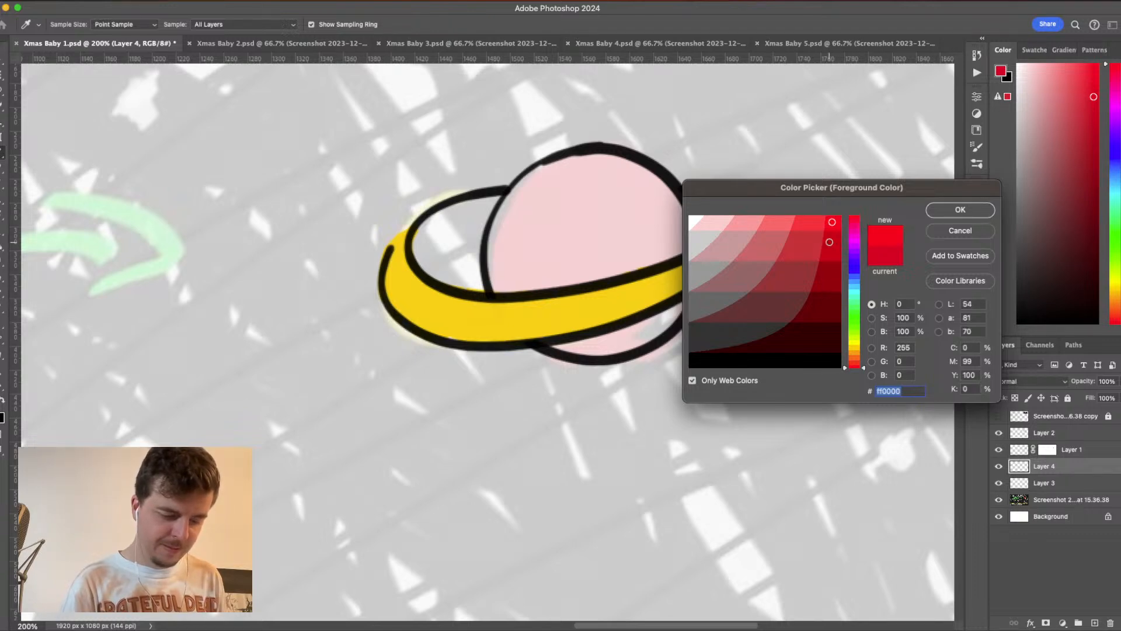
click(960, 210)
- Paint the planet above the ring red on Layer 4, enlarging the brush to 59 px to fill the interior
mouse_move(576, 175)
mouse_down()
mouse_move(544, 186)
mouse_move(564, 167)
mouse_move(601, 157)
mouse_move(645, 176)
mouse_move(685, 217)
mouse_move(689, 245)
mouse_move(590, 265)
mouse_move(566, 191)
mouse_move(522, 185)
mouse_move(494, 235)
mouse_move(494, 288)
mouse_move(665, 249)
mouse_move(597, 268)
mouse_move(673, 225)
mouse_move(628, 163)
mouse_move(518, 208)
mouse_move(503, 275)
mouse_move(608, 255)
mouse_move(647, 210)
mouse_move(545, 180)
mouse_up()
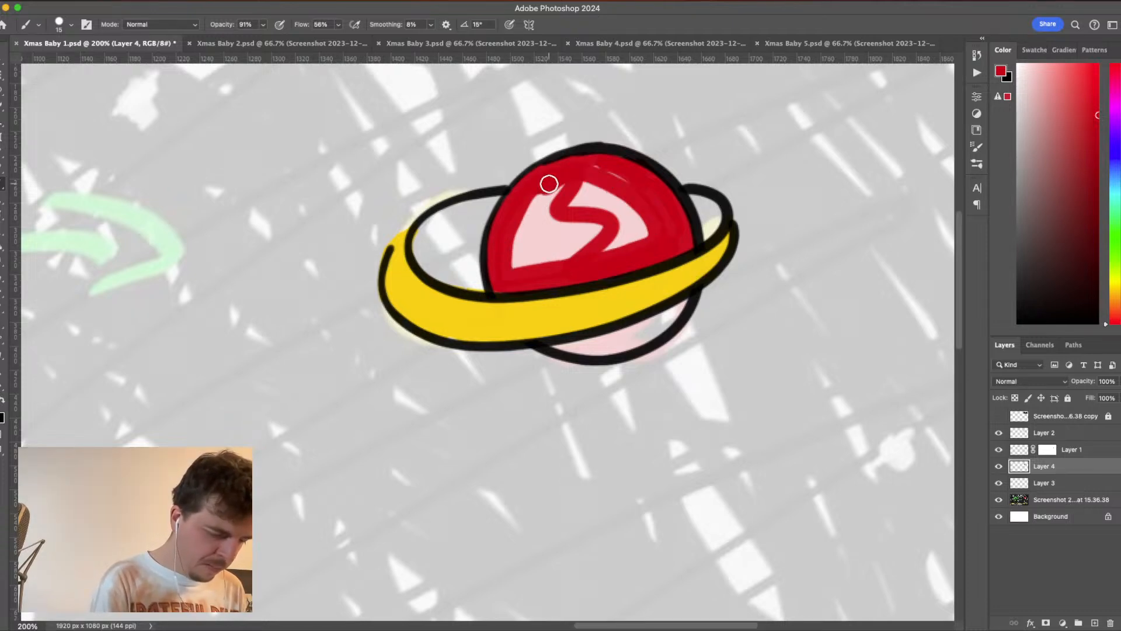
click(71, 24)
drag(68, 62, 78, 64)
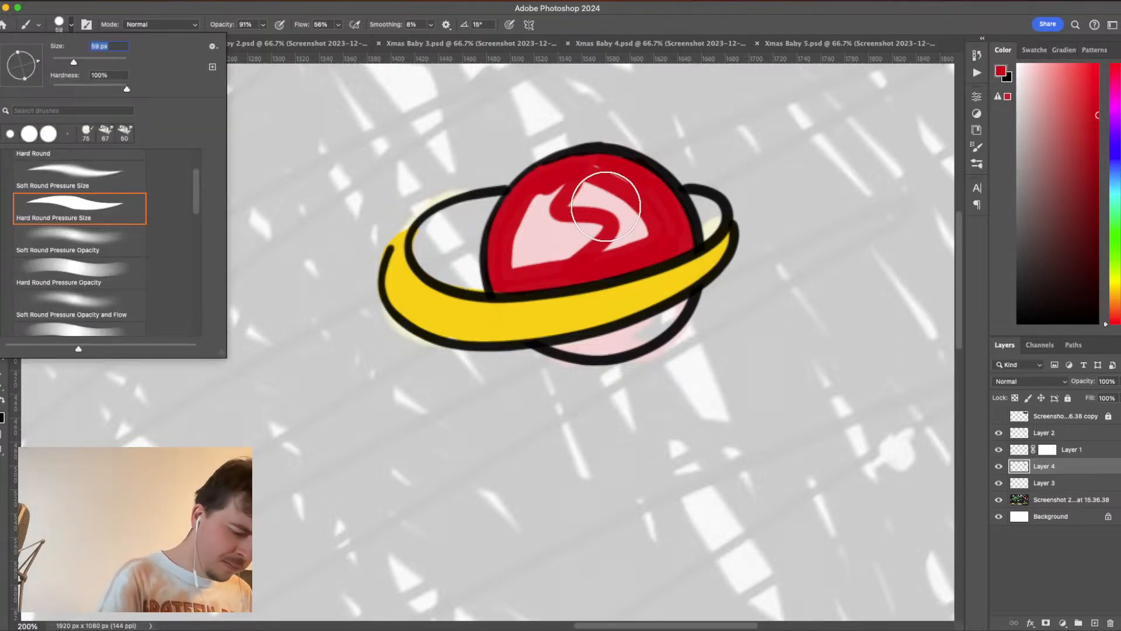
mouse_move(607, 199)
mouse_down()
mouse_move(585, 192)
mouse_move(618, 194)
mouse_move(638, 213)
mouse_move(522, 258)
mouse_move(554, 206)
mouse_move(588, 197)
mouse_up()
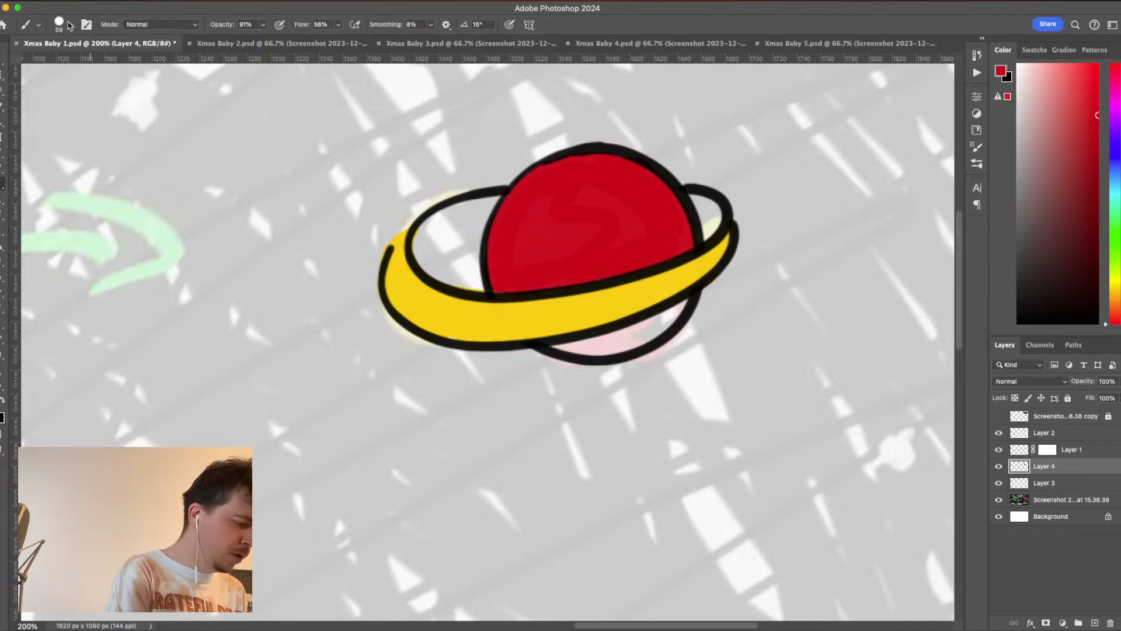
- Reduce the brush to 15 px and paint the planet's lower part beneath the ring red
click(70, 26)
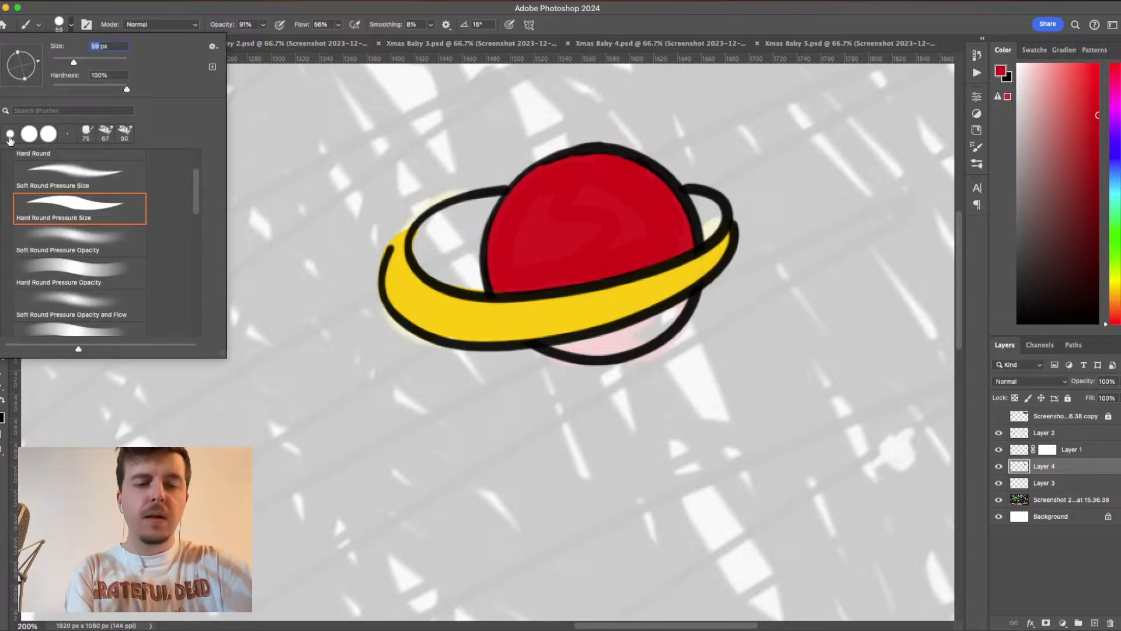
double_click(9, 139)
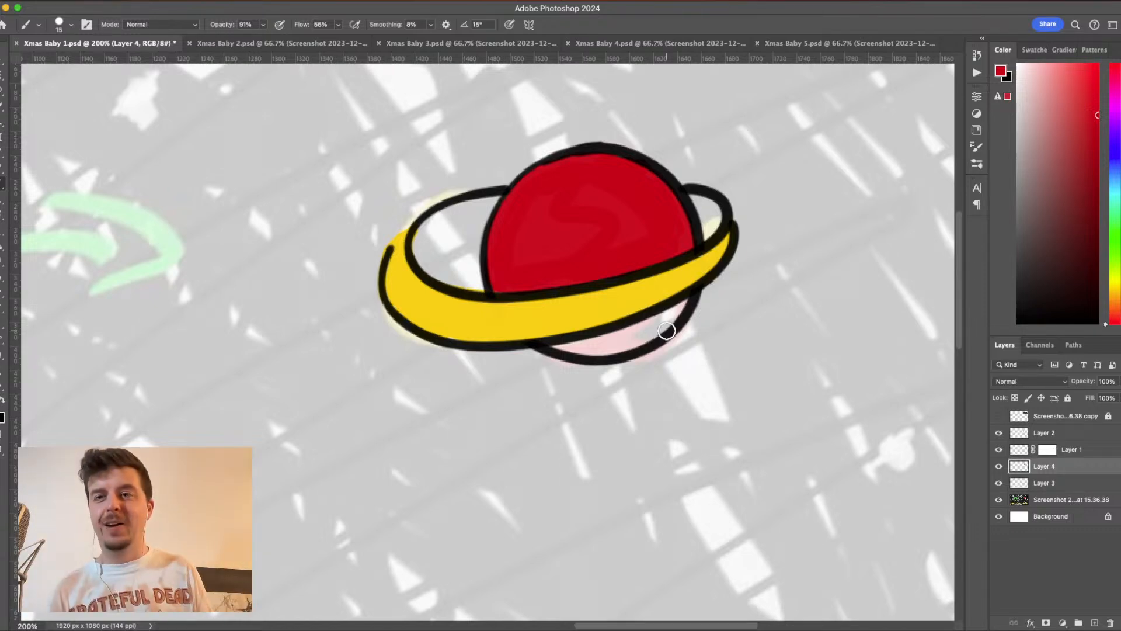
mouse_move(688, 298)
mouse_down()
mouse_move(645, 338)
mouse_move(552, 346)
mouse_move(617, 334)
mouse_move(671, 306)
mouse_up()
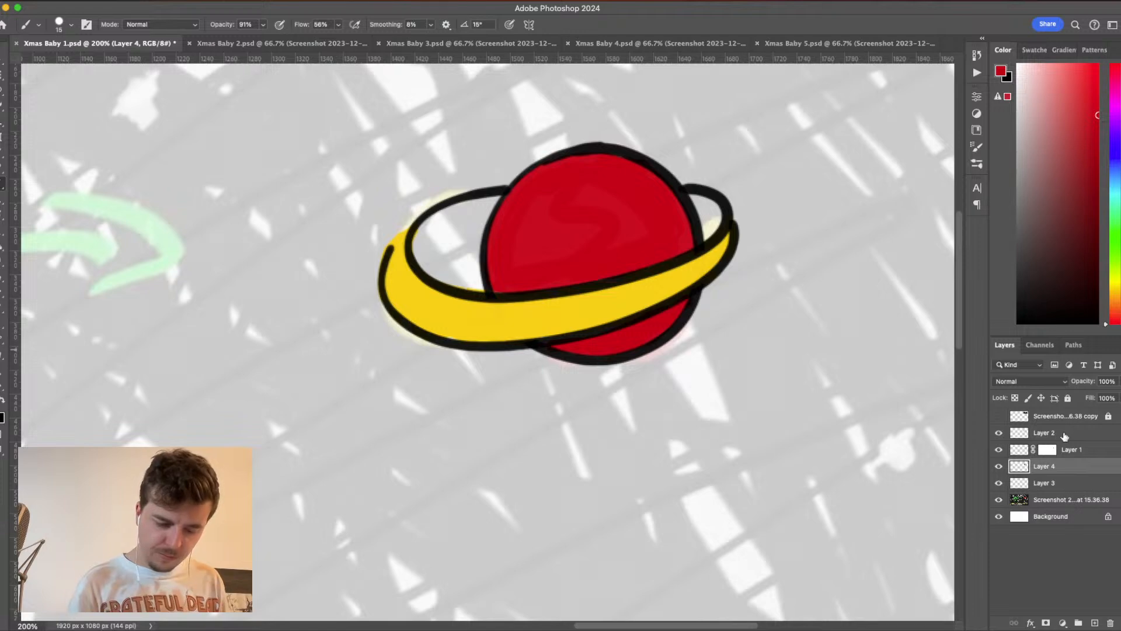
- Select Layer 2 and hide the screenshot sketch layer, leaving the colored planet on the white background
click(1066, 434)
key(super+minus)
key(super+minus)
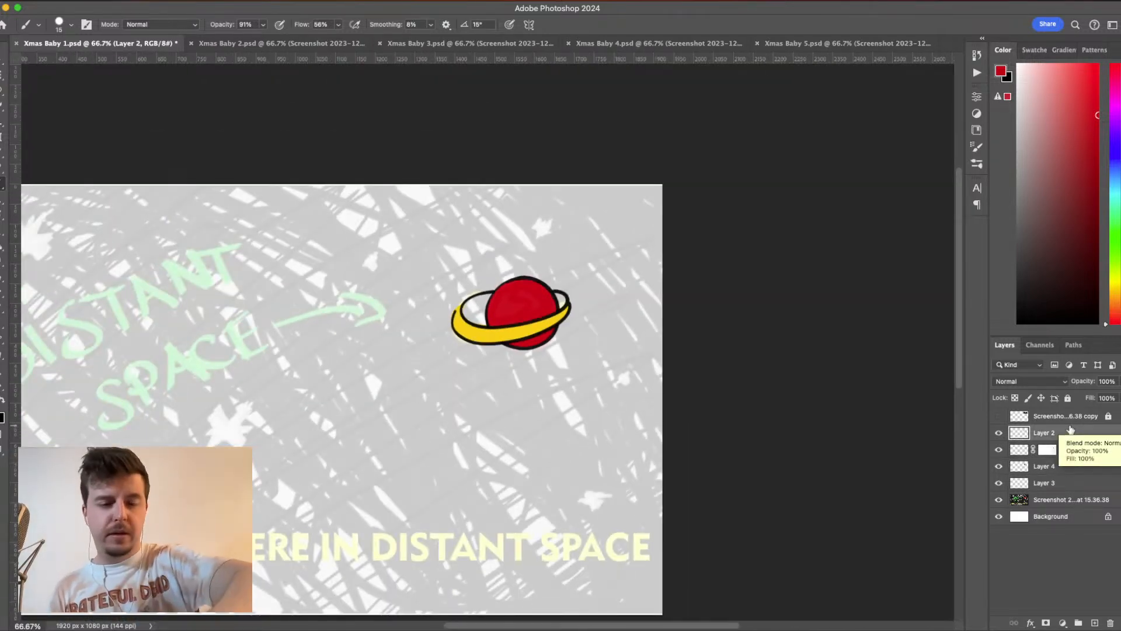
scroll(713, 315, down, 4)
scroll(714, 315, left, 6)
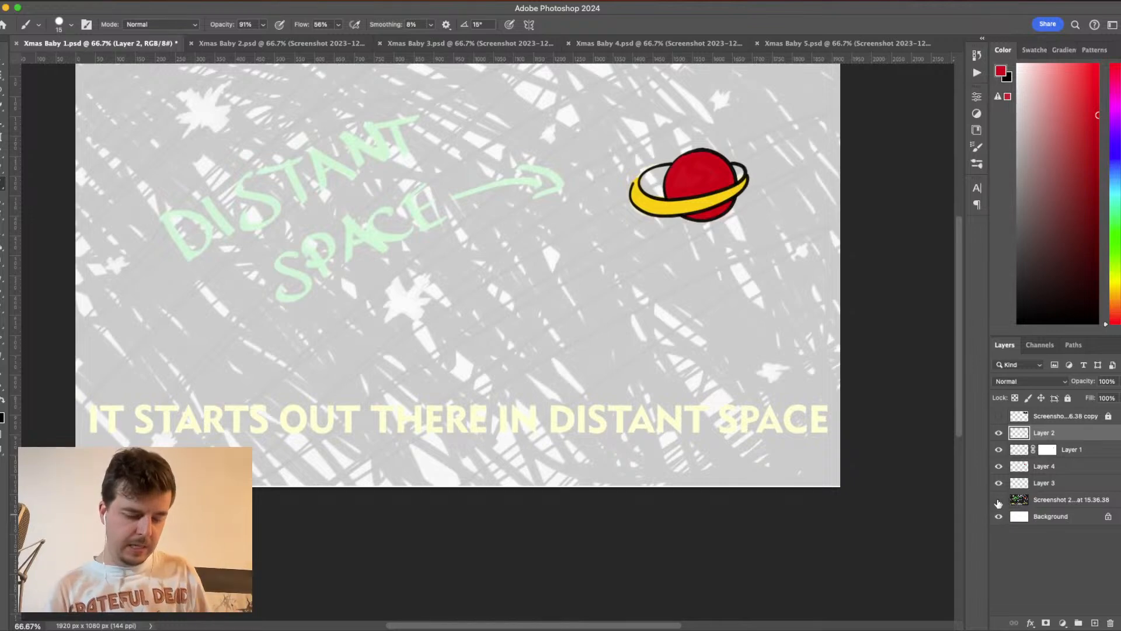
click(999, 500)
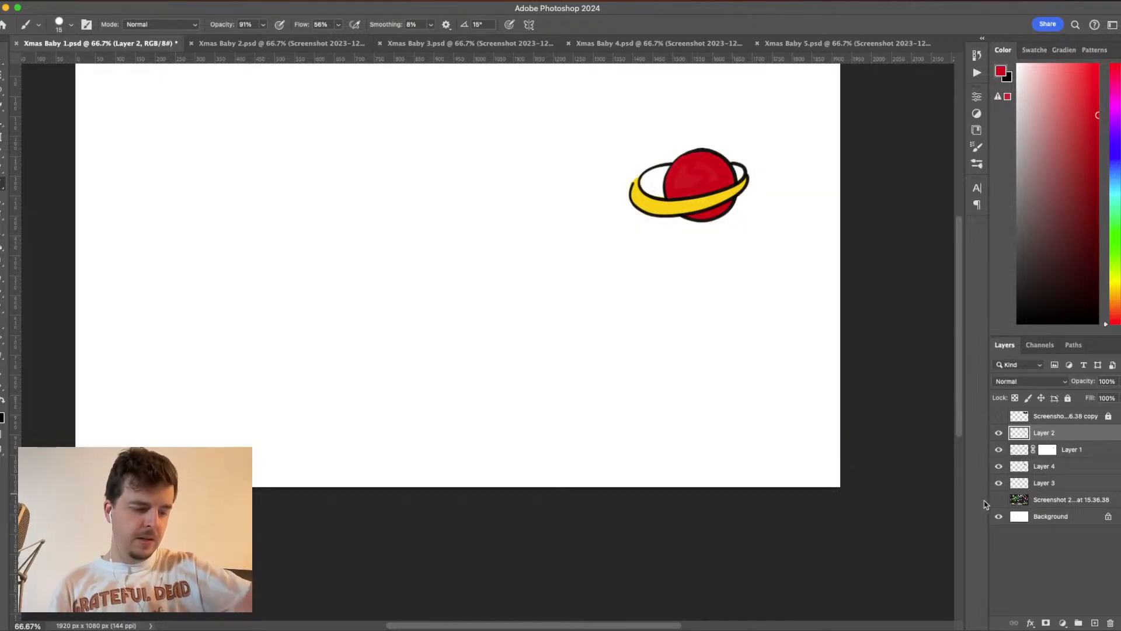
- Select Layer 4, raise the brush opacity to 100% and repaint the planet's red fill above the ring to even it out
click(1051, 467)
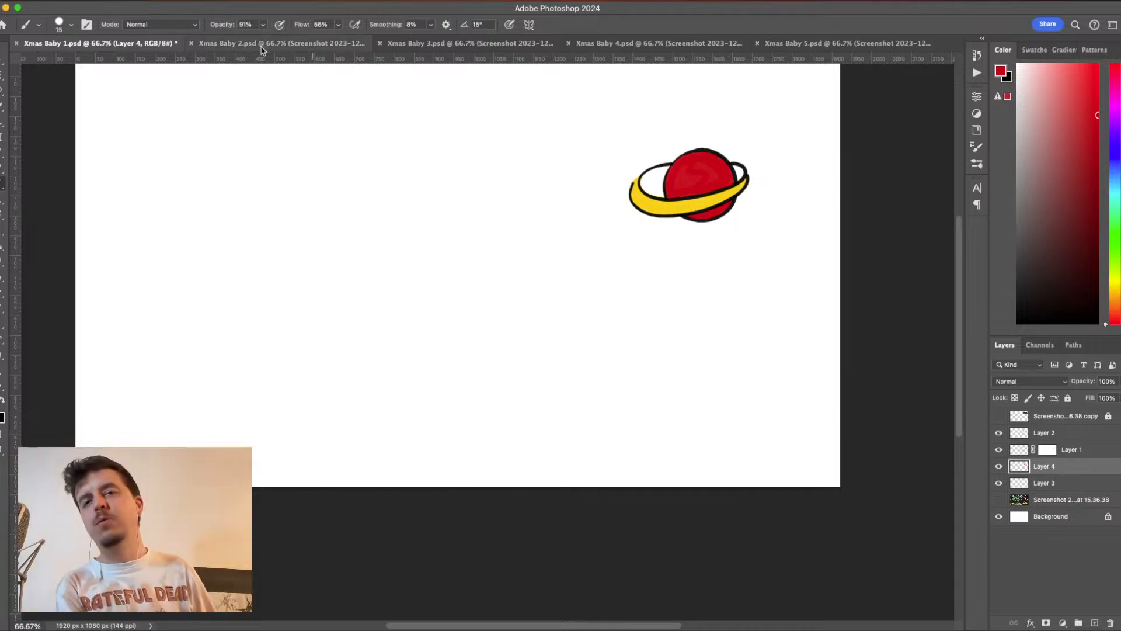
click(263, 25)
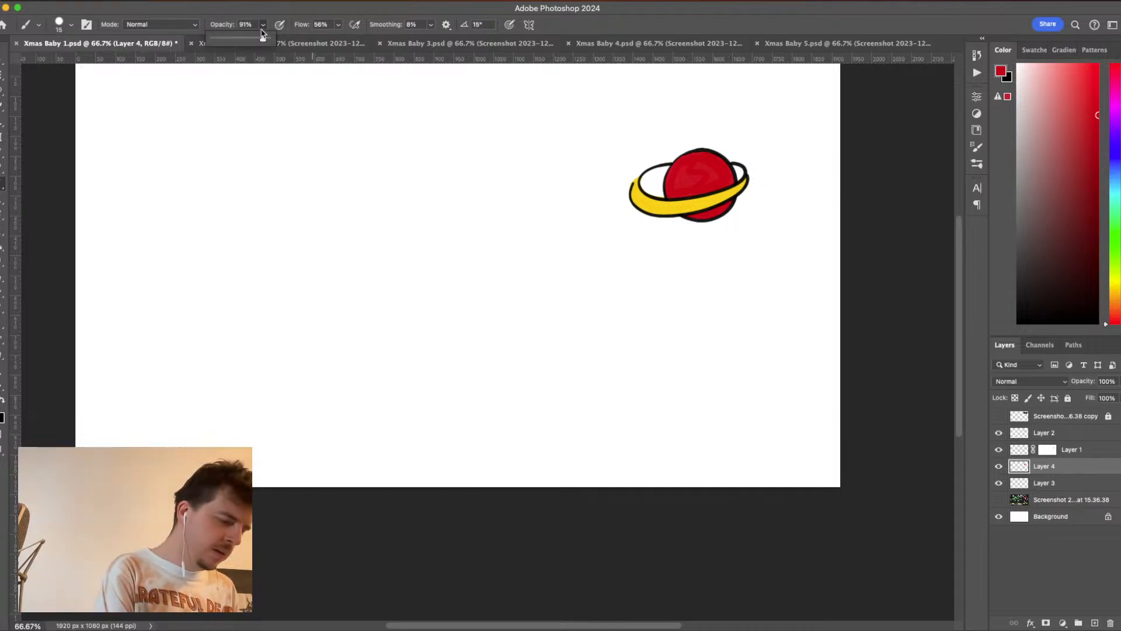
drag(262, 39, 273, 45)
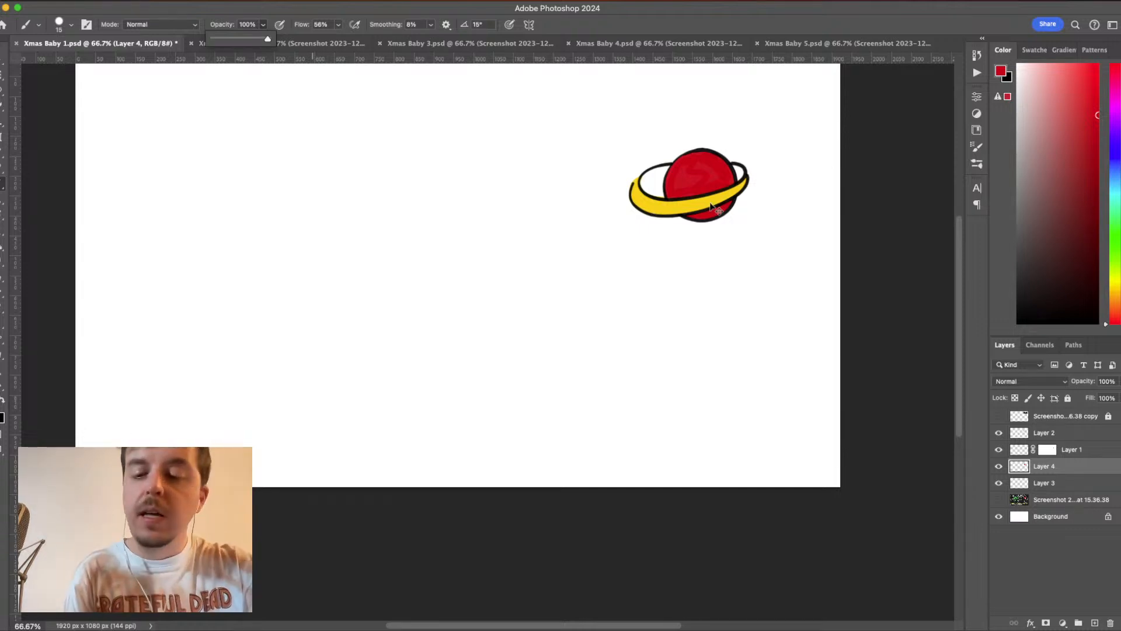
key(super+equal)
key(super+equal)
drag(873, 288, 570, 387)
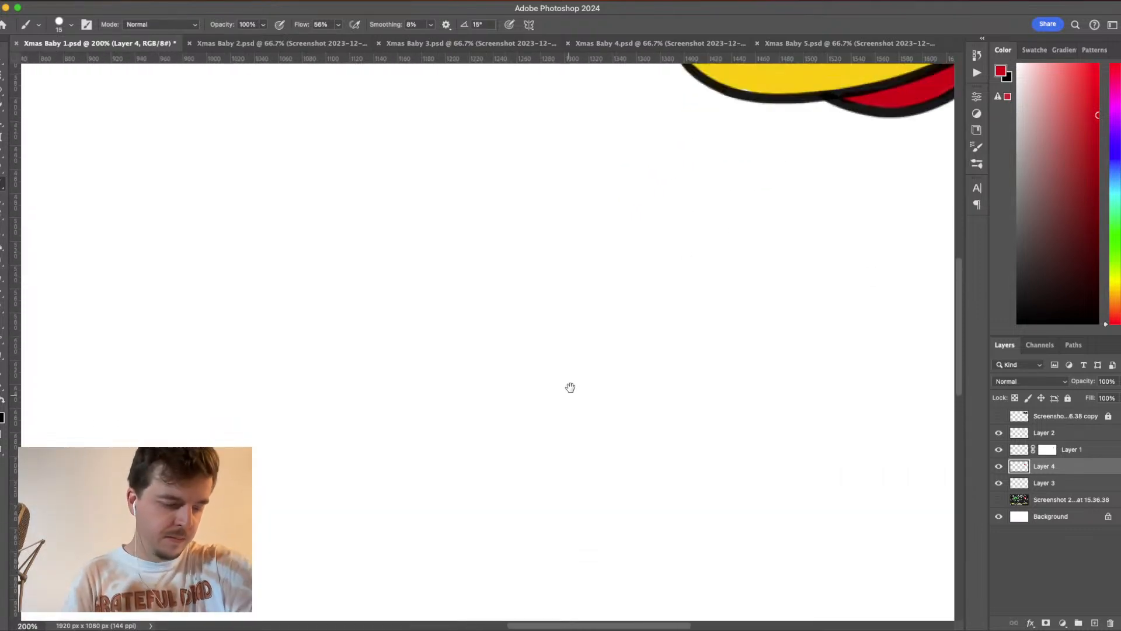
drag(794, 204, 603, 351)
drag(709, 273, 705, 323)
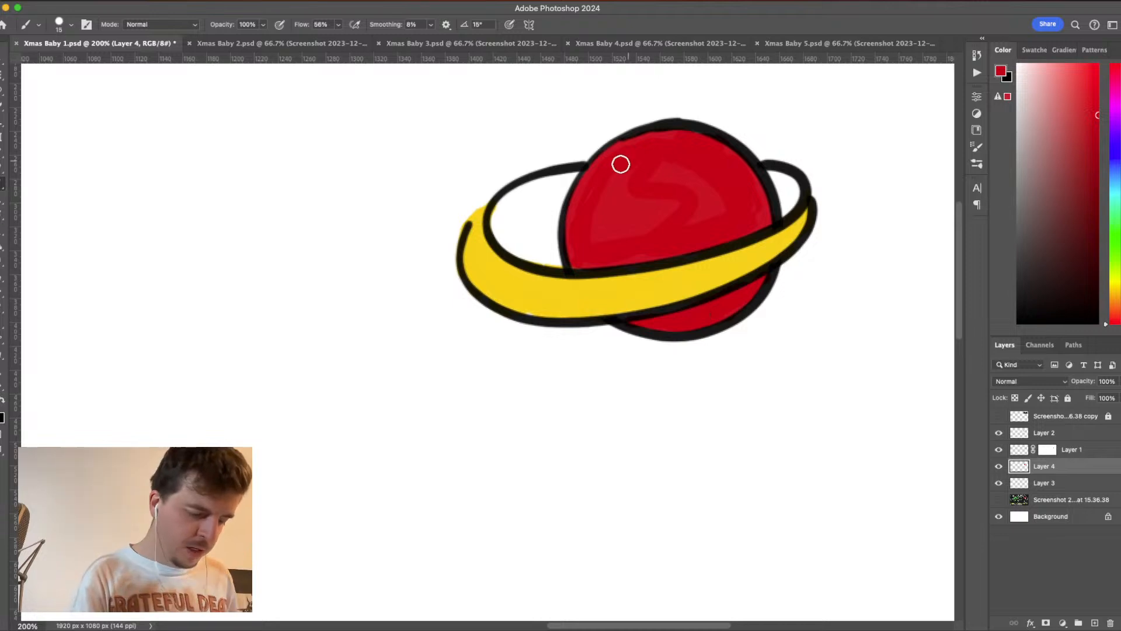
mouse_move(621, 164)
mouse_down()
mouse_move(662, 156)
mouse_move(614, 163)
mouse_move(620, 189)
mouse_move(655, 169)
mouse_move(691, 212)
mouse_move(704, 190)
mouse_move(686, 213)
mouse_move(647, 184)
mouse_move(624, 191)
mouse_move(603, 233)
mouse_move(608, 185)
mouse_up()
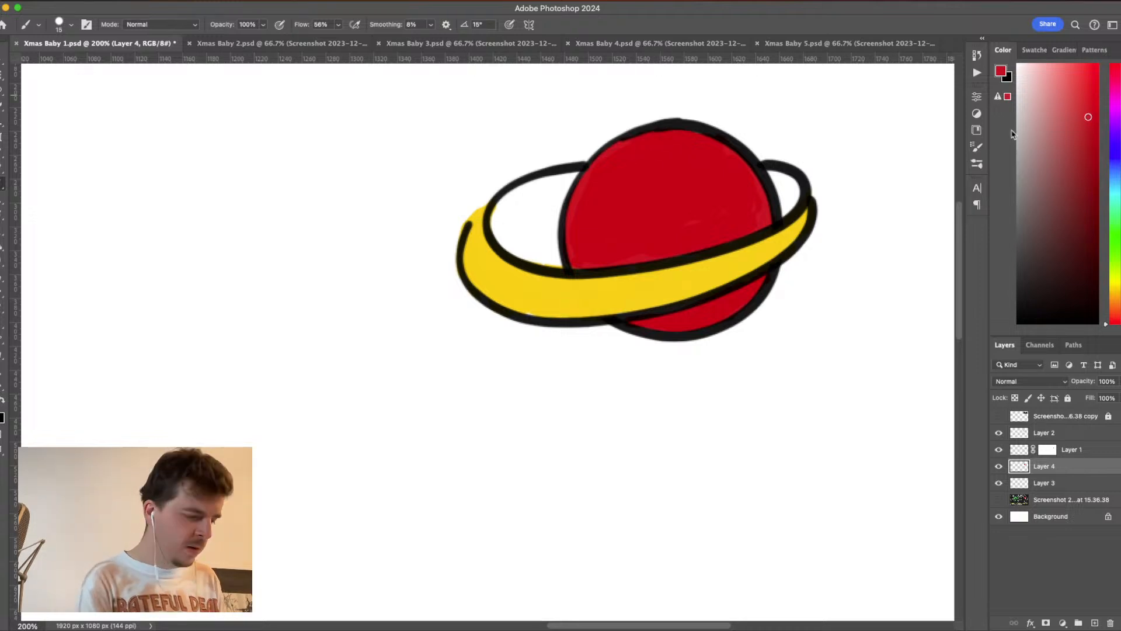
- Set the brush flow to 74% and opacity to 42%, and lighten the planet's upper-left area with a brighter red
click(338, 24)
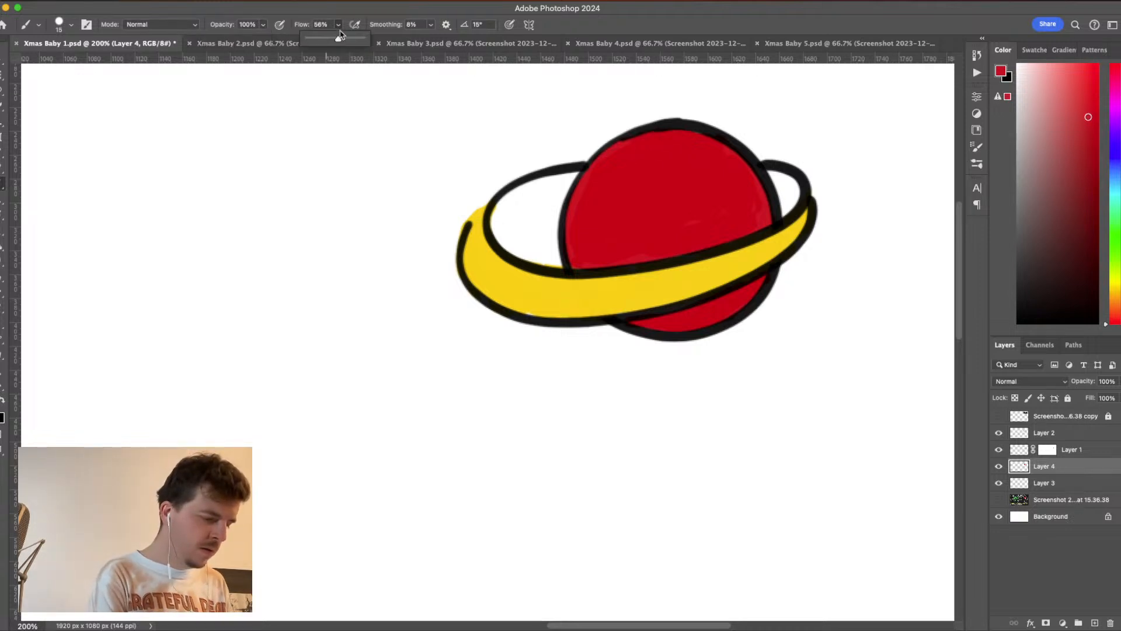
drag(340, 35, 351, 36)
click(263, 25)
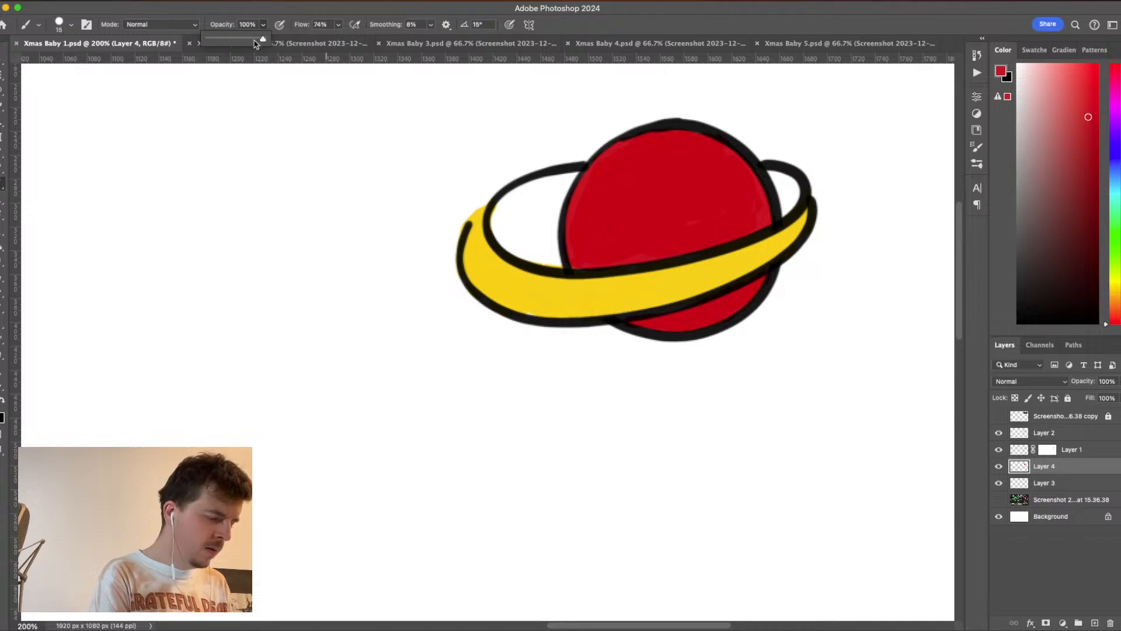
drag(255, 44, 232, 42)
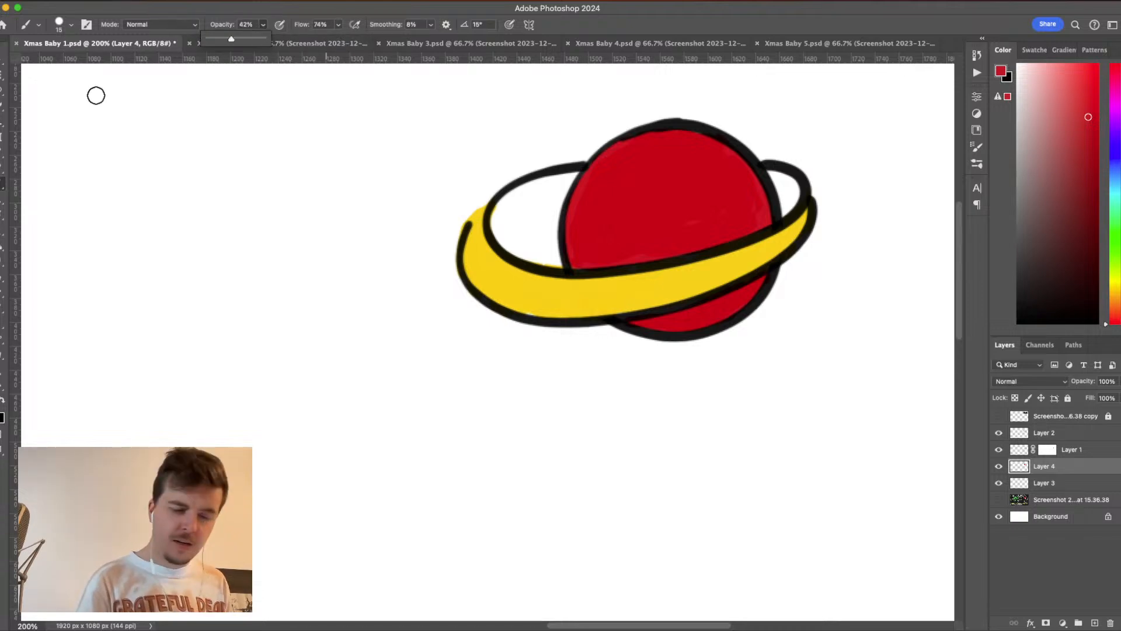
click(1088, 107)
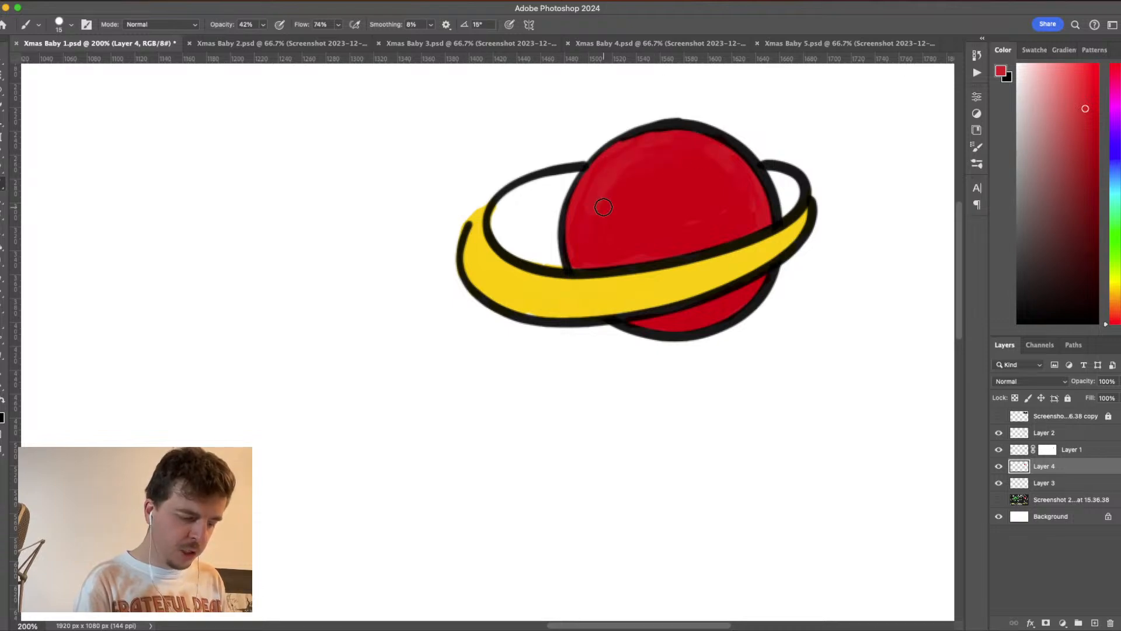
- Shade the planet's right side, top edge and the part beneath the ring with a darker red
click(1086, 143)
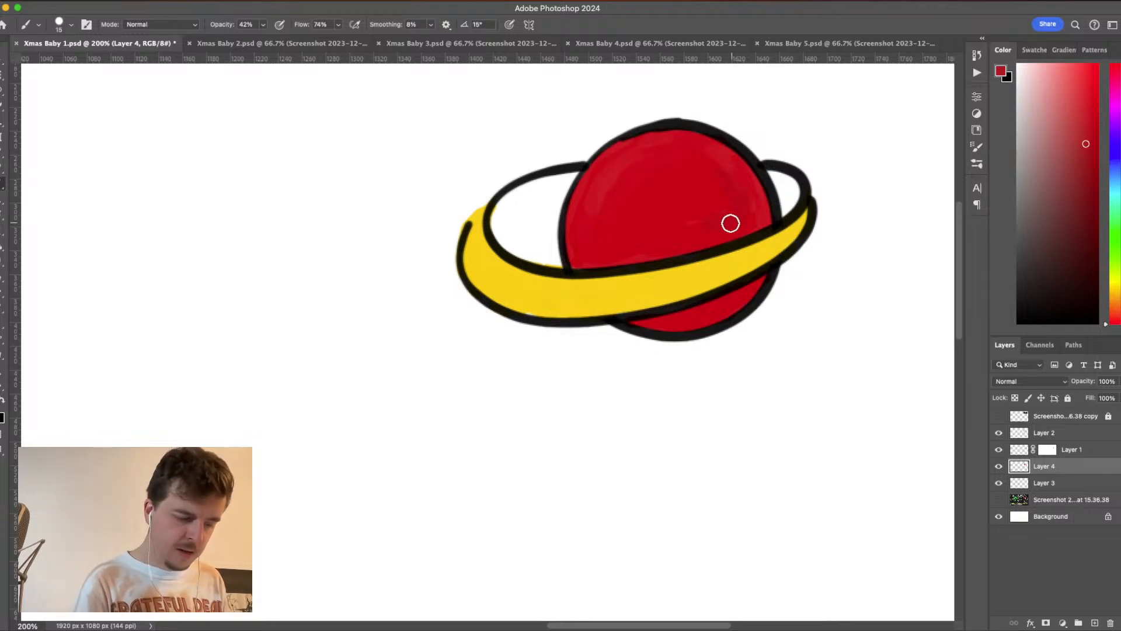
drag(731, 224, 659, 226)
mouse_move(740, 190)
mouse_down()
mouse_move(713, 196)
mouse_move(727, 203)
mouse_move(711, 186)
mouse_move(660, 235)
mouse_move(692, 228)
mouse_up()
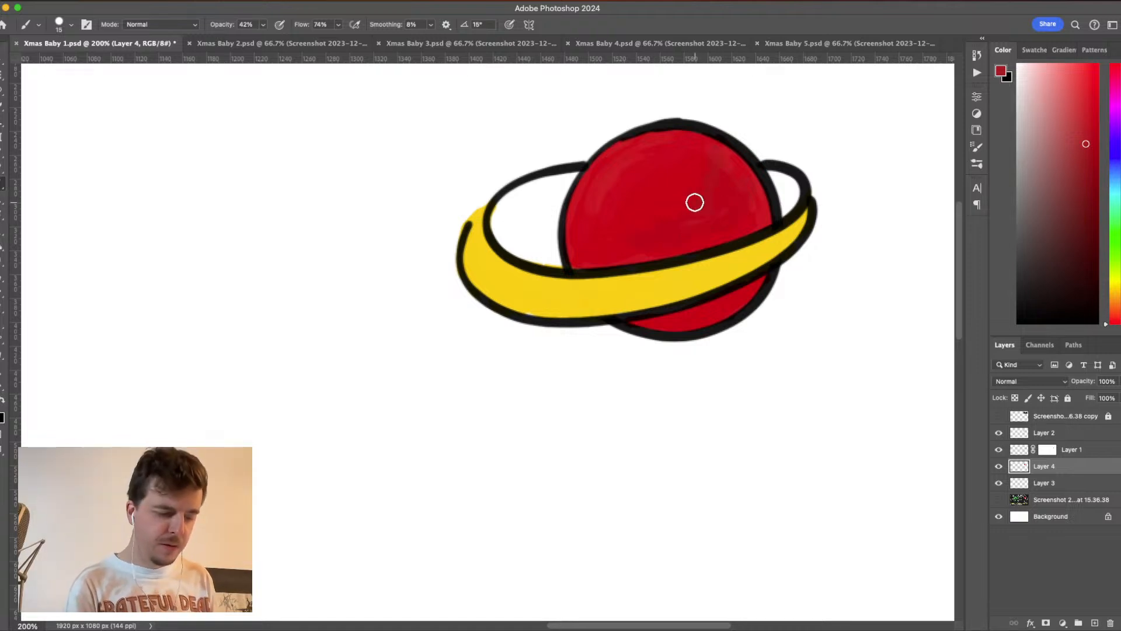
mouse_move(642, 151)
mouse_down()
mouse_move(694, 146)
mouse_move(677, 220)
mouse_move(695, 227)
mouse_move(748, 196)
mouse_move(699, 229)
mouse_move(754, 199)
mouse_up()
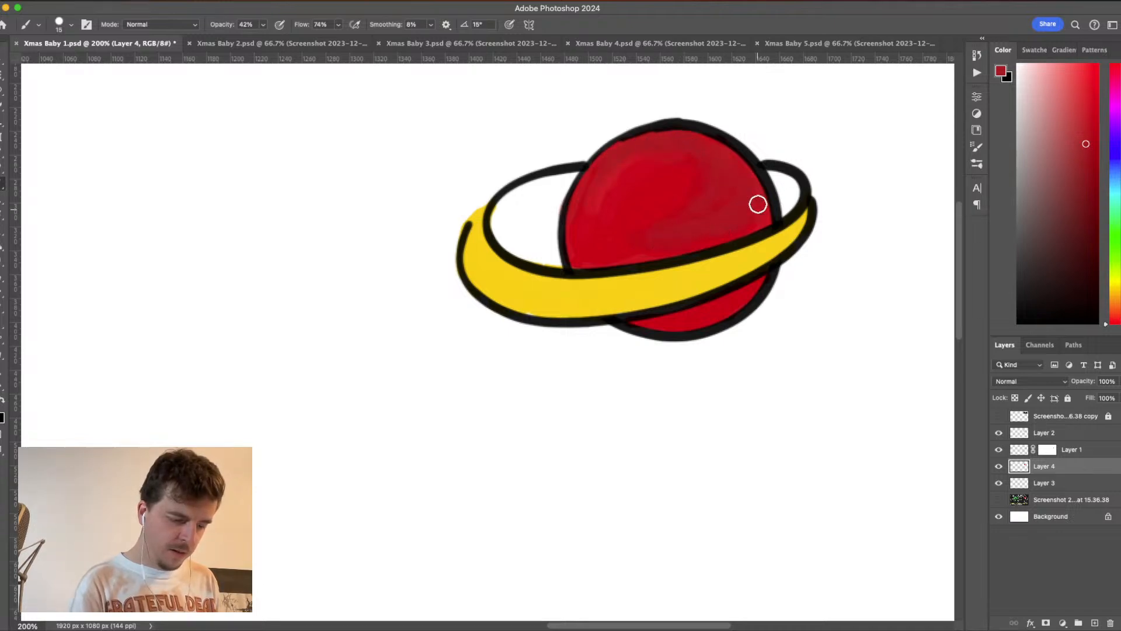
alt+click(737, 295)
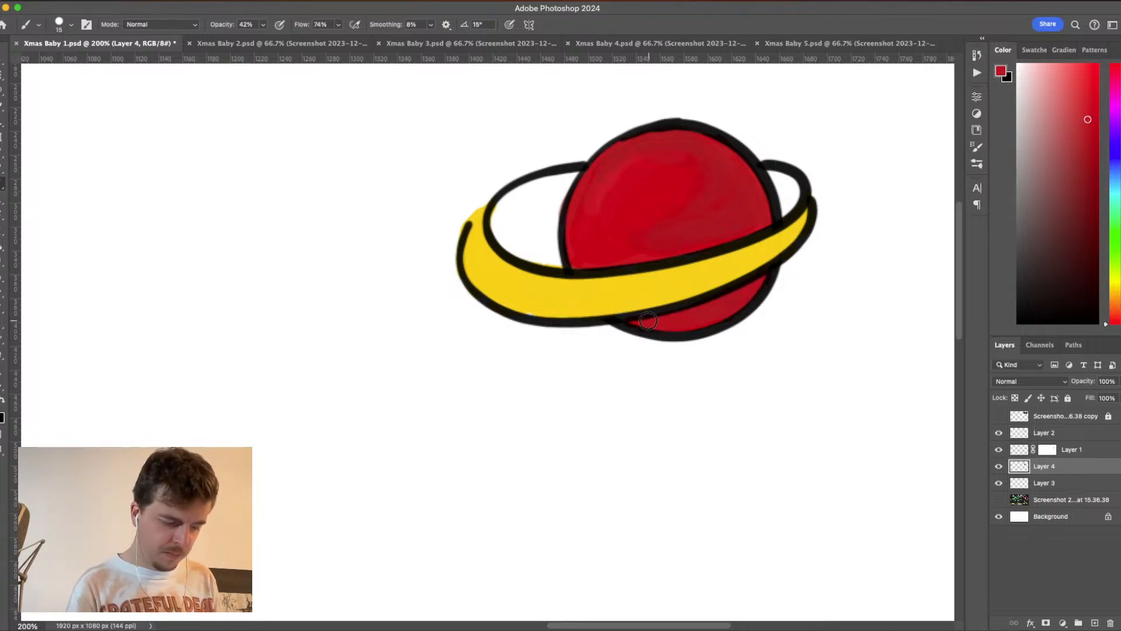
- Choose bright magenta at 74% brush opacity and paint patches on the planet's left, lower-right, bottom and upper-right edges
click(1116, 100)
click(1089, 64)
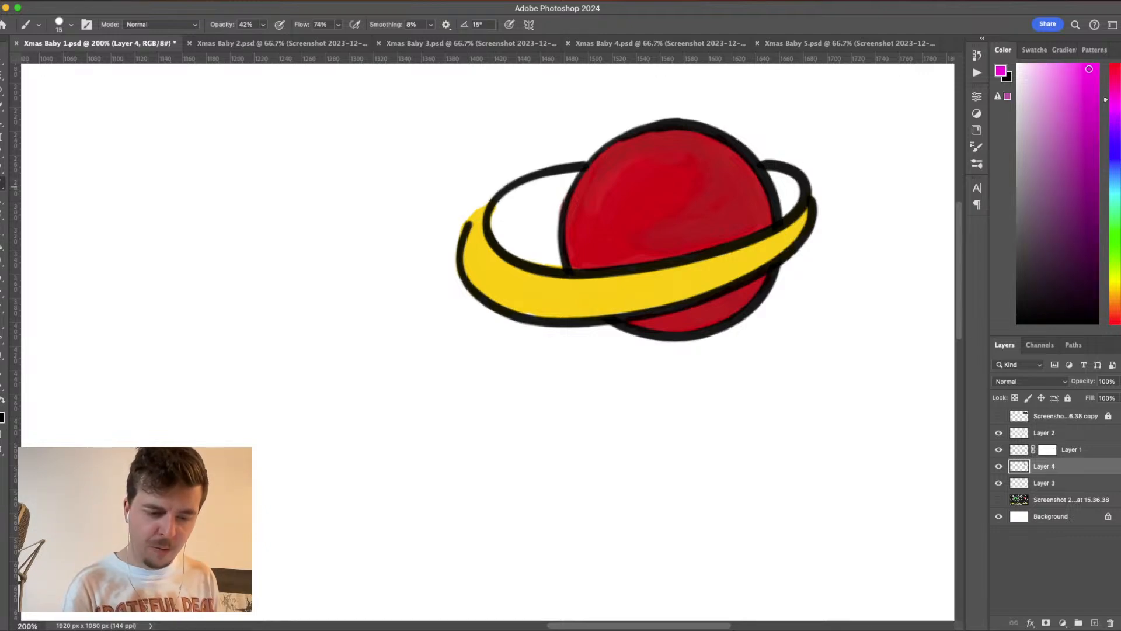
click(263, 25)
drag(267, 39, 282, 41)
click(261, 25)
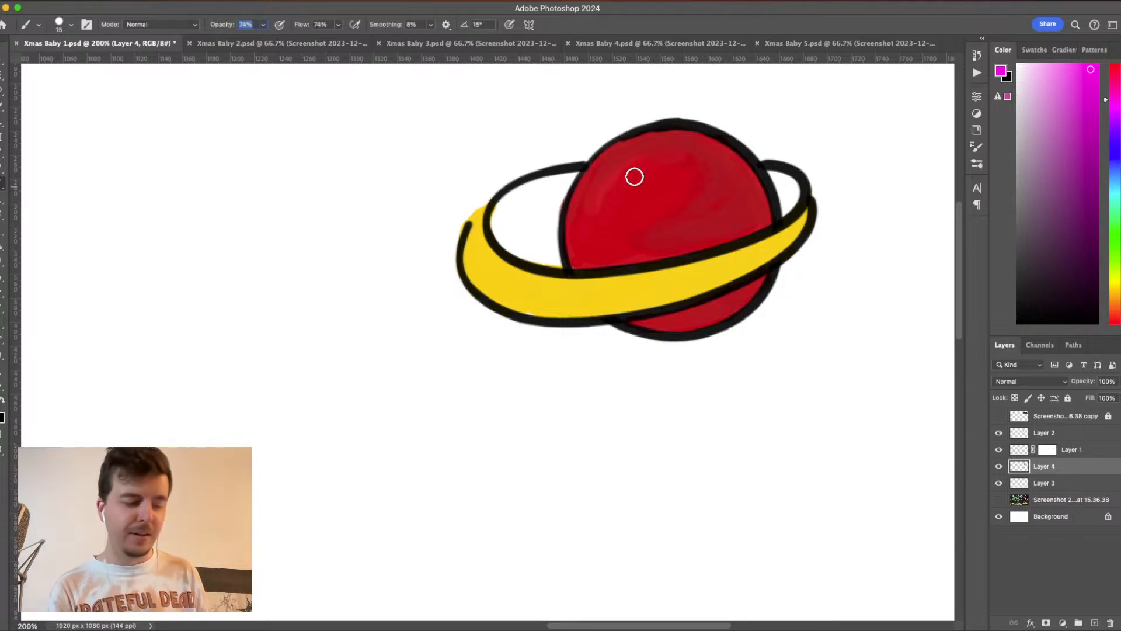
mouse_move(580, 188)
mouse_down()
mouse_move(613, 199)
mouse_move(570, 246)
mouse_up()
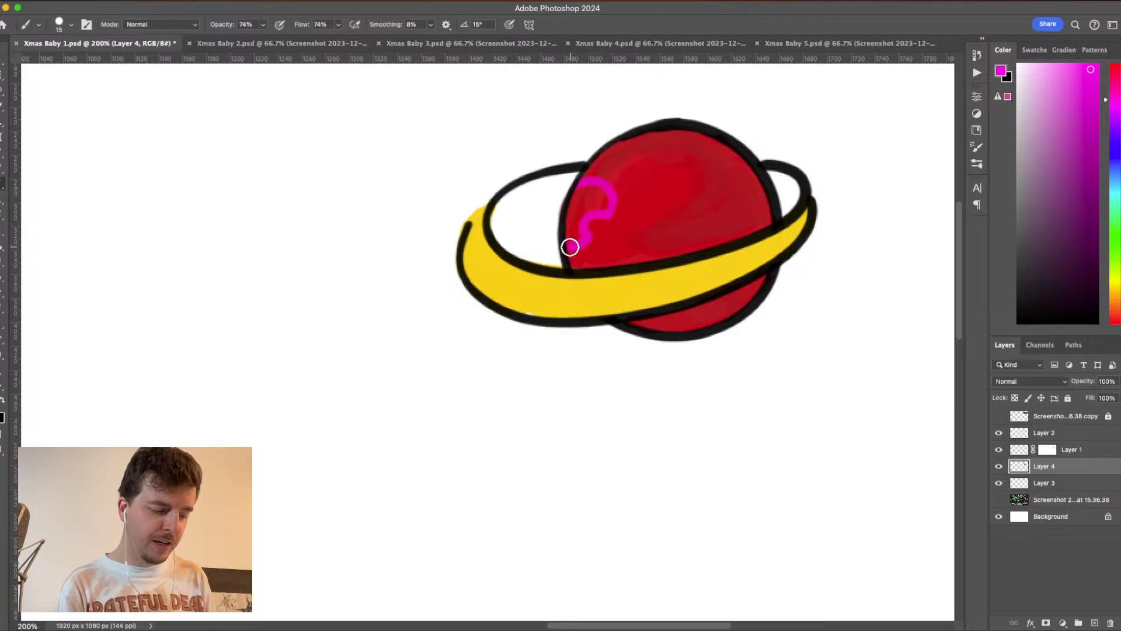
mouse_move(743, 227)
mouse_down()
mouse_move(726, 218)
mouse_move(712, 244)
mouse_move(739, 221)
mouse_move(766, 223)
mouse_move(719, 226)
mouse_move(743, 226)
mouse_move(727, 230)
mouse_up()
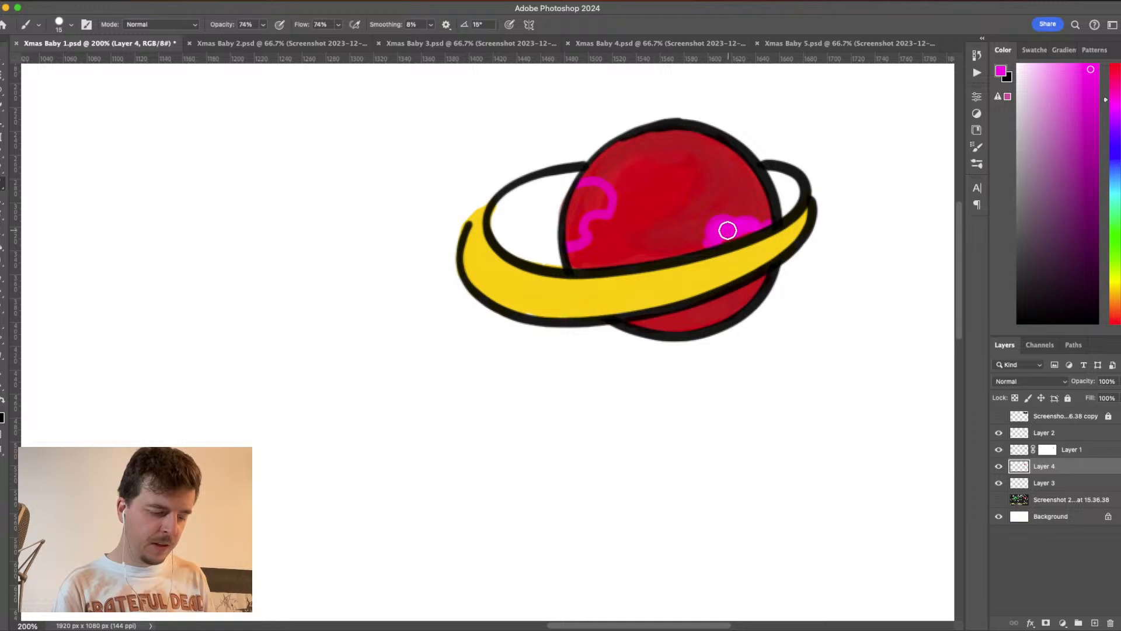
mouse_move(676, 327)
mouse_down()
mouse_move(693, 323)
mouse_move(671, 317)
mouse_up()
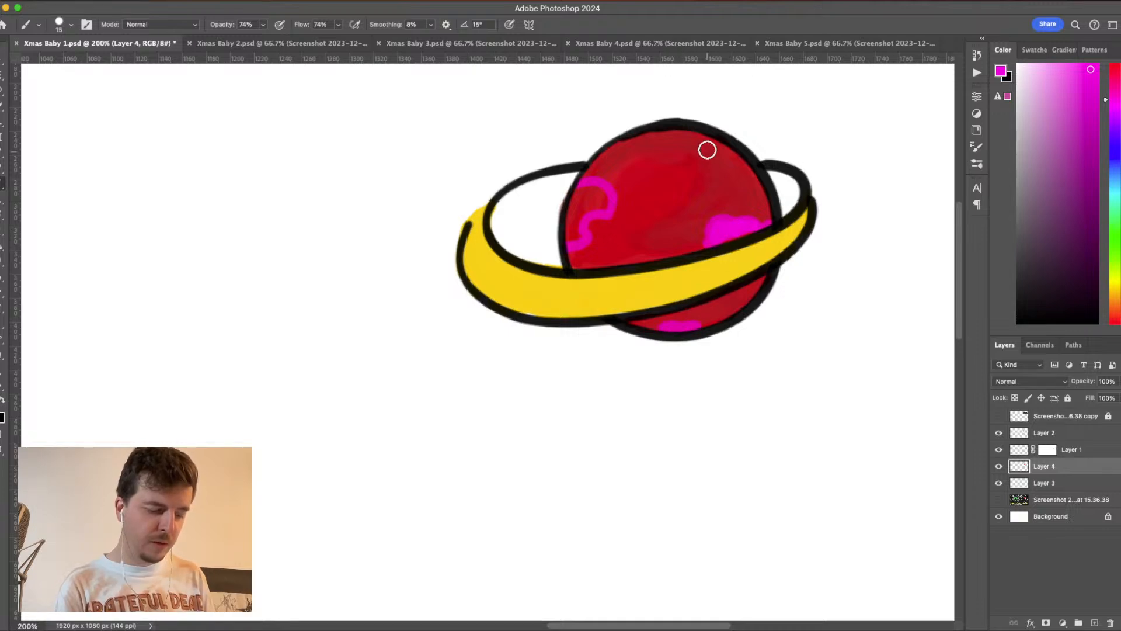
mouse_move(692, 133)
mouse_down()
mouse_move(748, 168)
mouse_move(689, 134)
mouse_up()
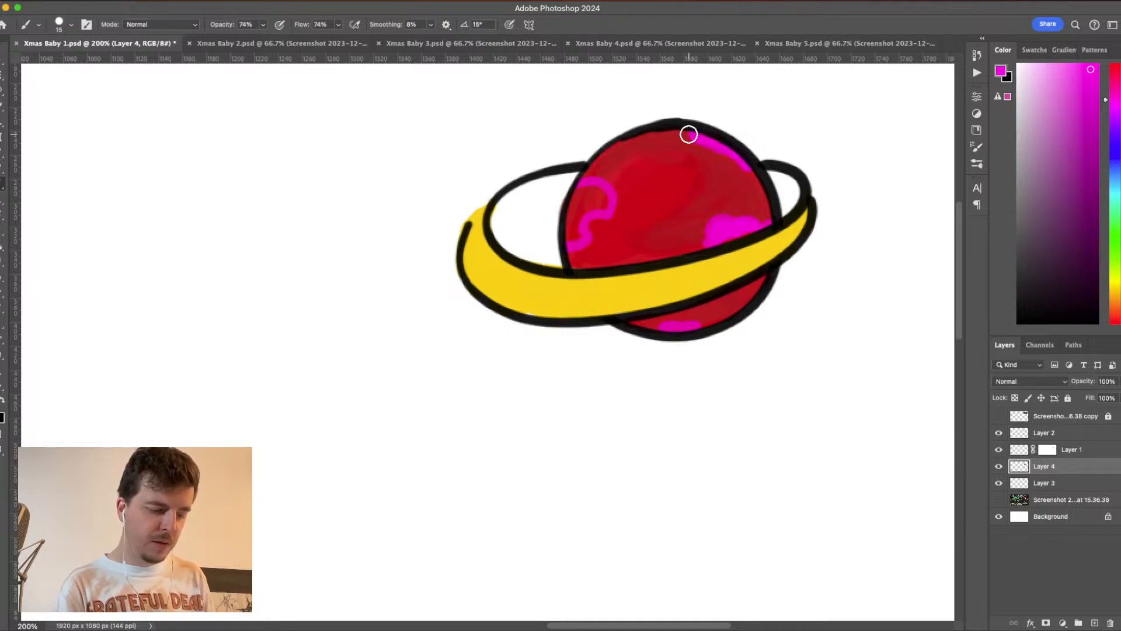
- Fill in the planet's patches with a darker magenta and add small ones beneath the ring and near the upper right
click(1091, 136)
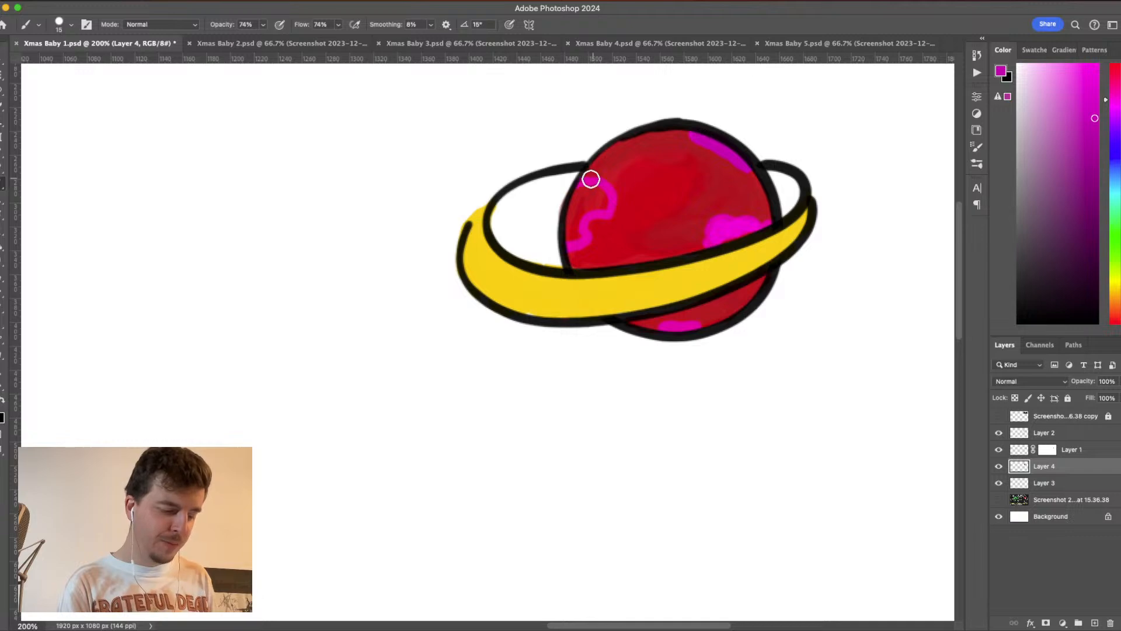
mouse_move(600, 200)
mouse_down()
mouse_move(574, 240)
mouse_move(587, 210)
mouse_move(570, 215)
mouse_move(585, 192)
mouse_move(571, 239)
mouse_move(601, 203)
mouse_up()
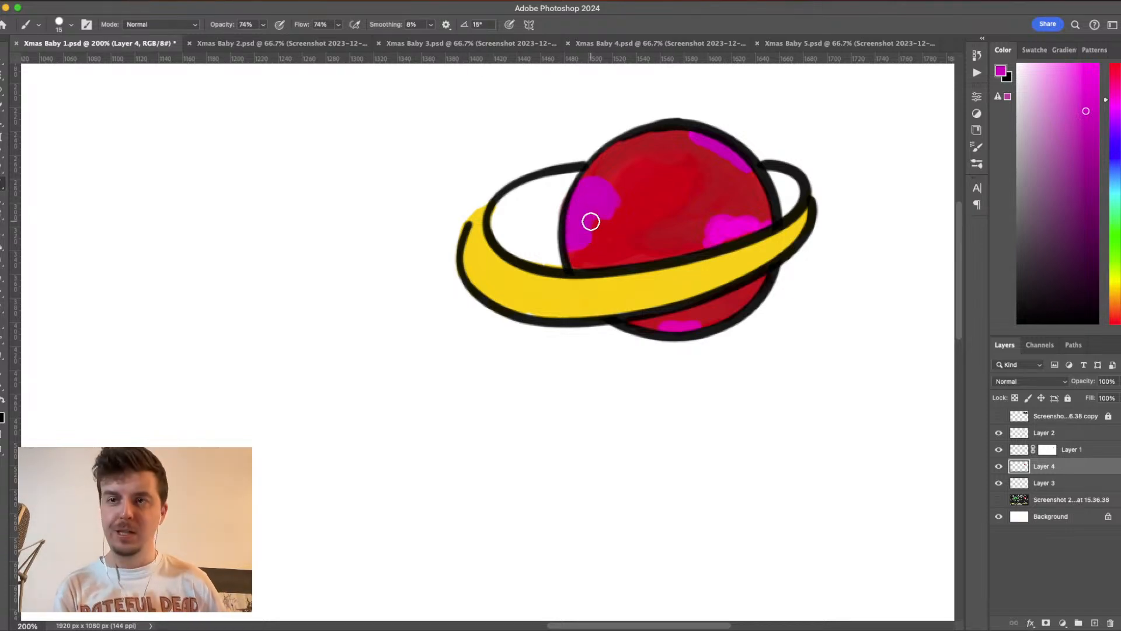
mouse_move(735, 229)
mouse_down()
mouse_move(709, 242)
mouse_move(767, 222)
mouse_move(720, 240)
mouse_move(748, 227)
mouse_up()
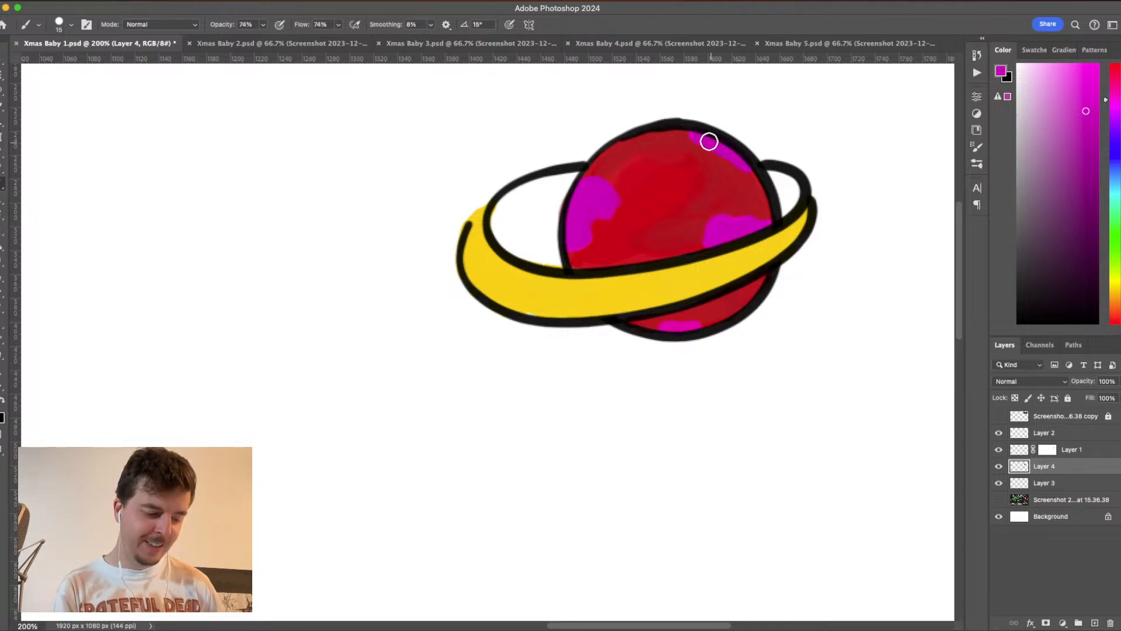
mouse_move(673, 325)
mouse_down()
mouse_move(690, 326)
mouse_move(672, 327)
mouse_up()
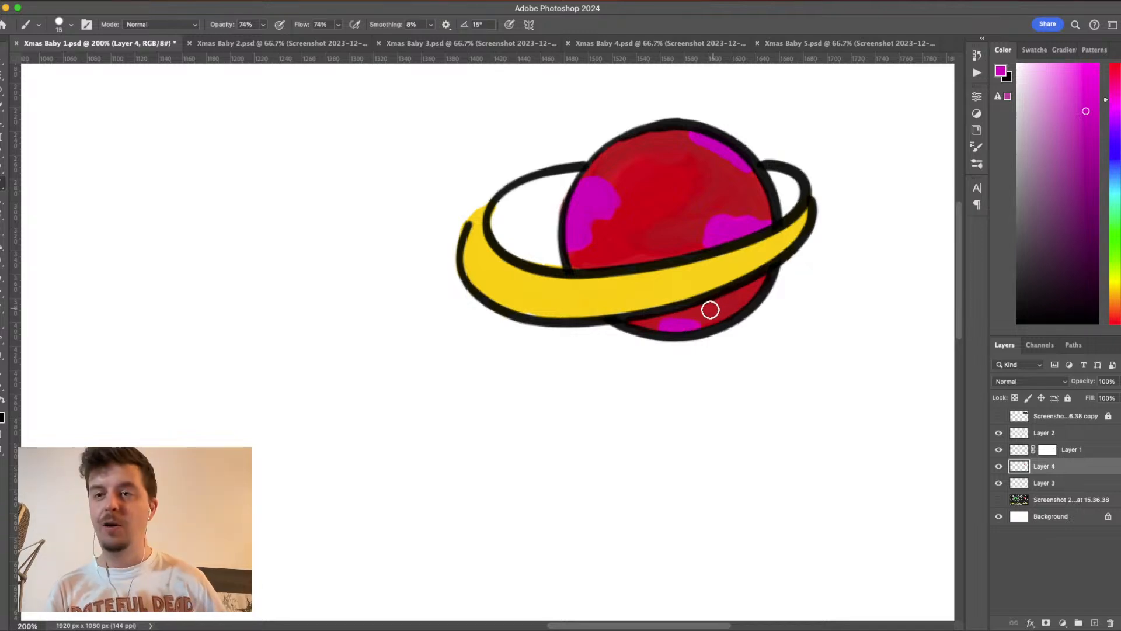
mouse_move(703, 321)
mouse_down()
mouse_move(693, 325)
mouse_move(703, 322)
mouse_up()
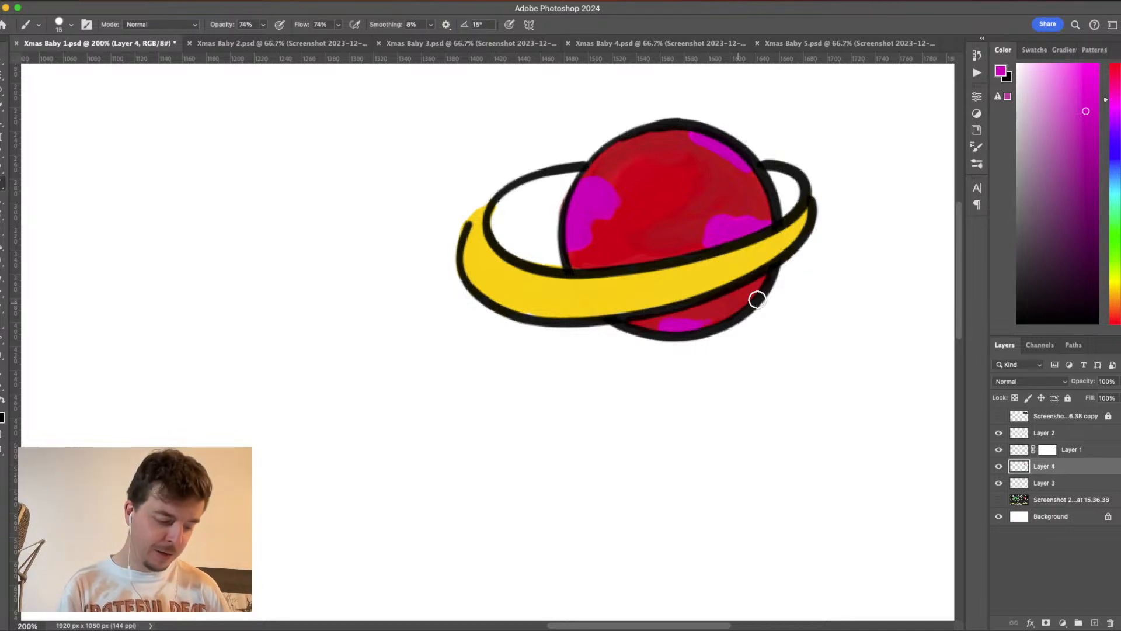
drag(760, 283, 759, 287)
drag(749, 293, 761, 276)
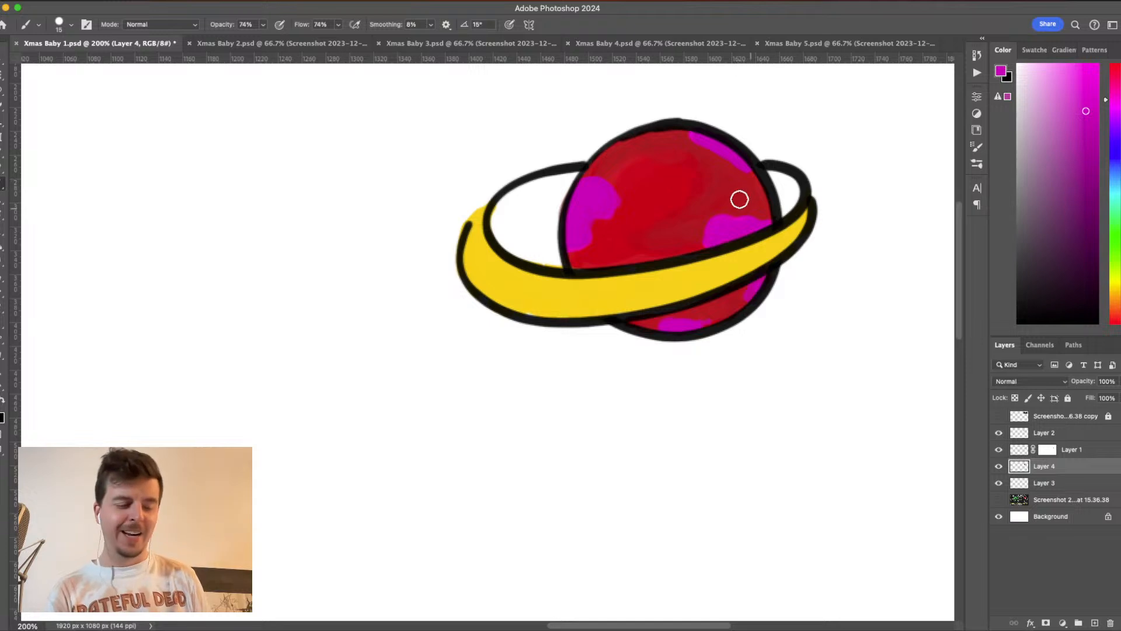
click(717, 172)
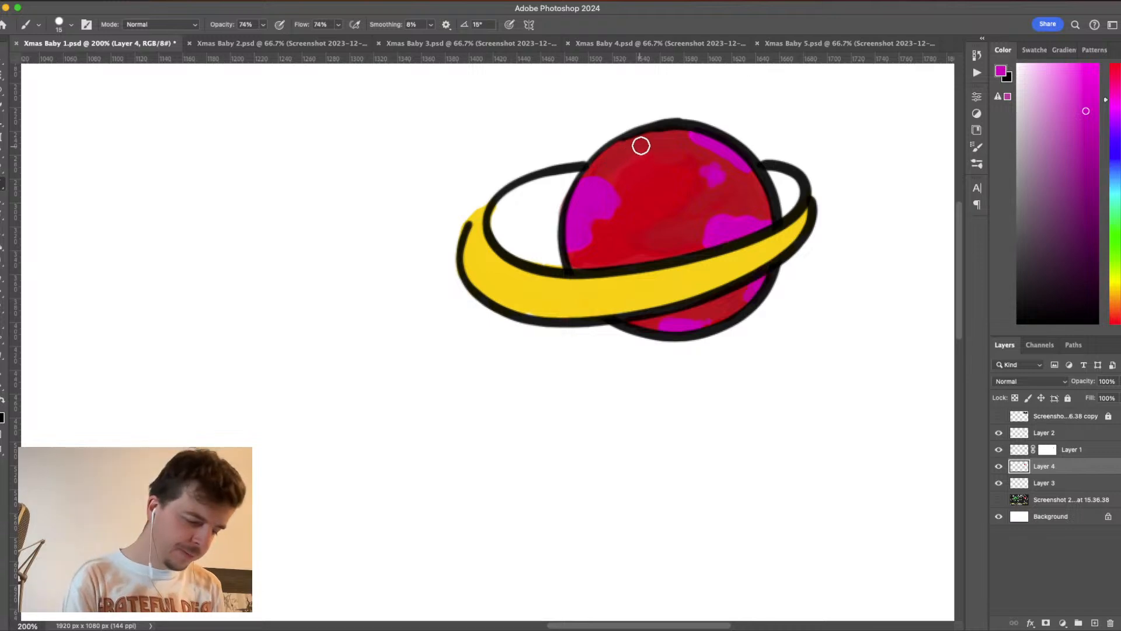
- Paint small light-pink highlights along the planet's upper-left edge and on the left patch just above the ring
drag(670, 142, 640, 143)
drag(632, 148, 610, 163)
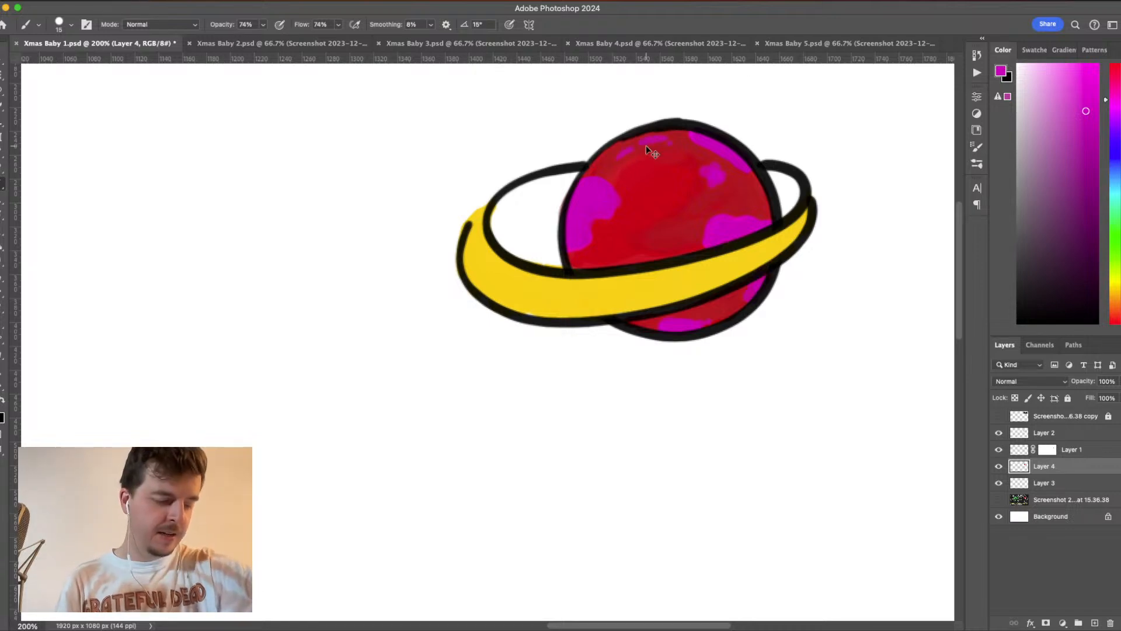
click(1066, 87)
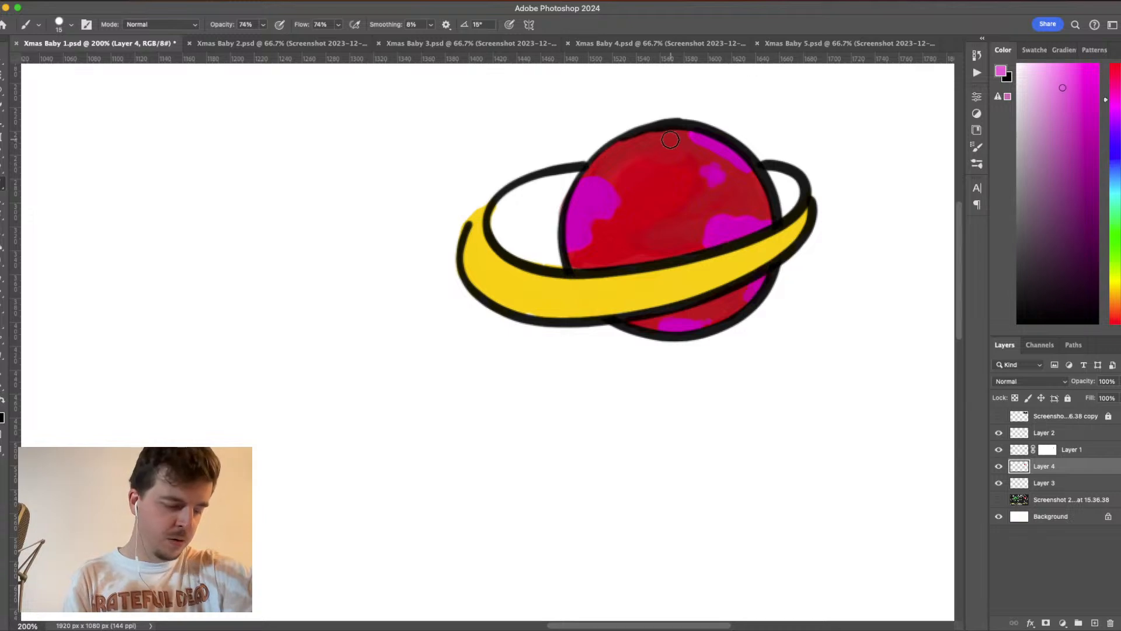
click(650, 142)
click(613, 161)
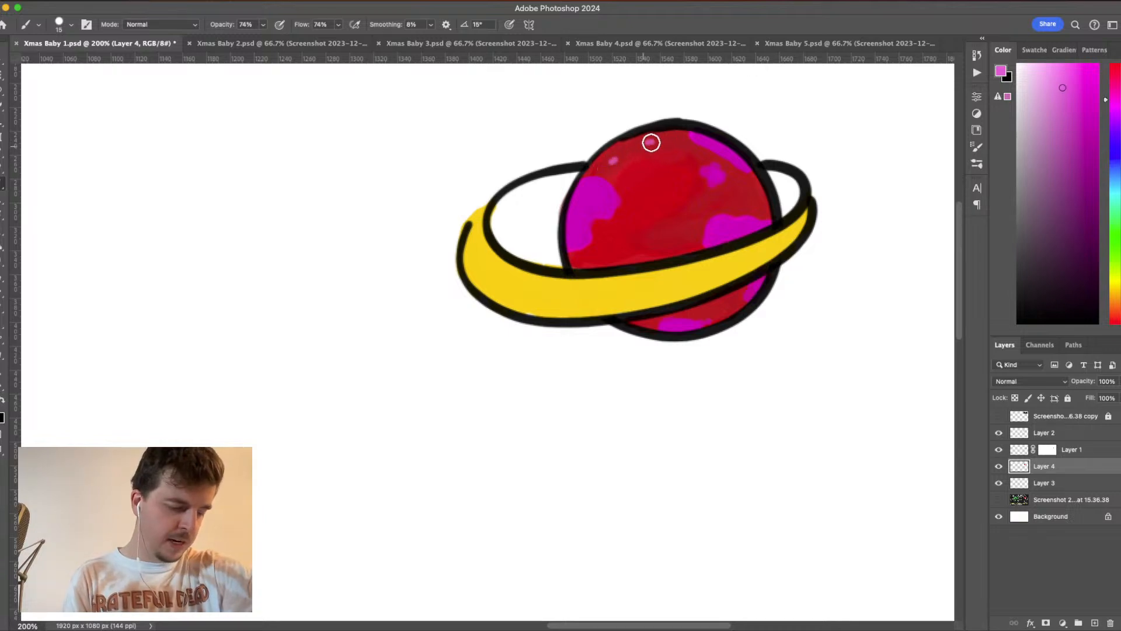
drag(649, 144, 673, 138)
drag(615, 169, 607, 188)
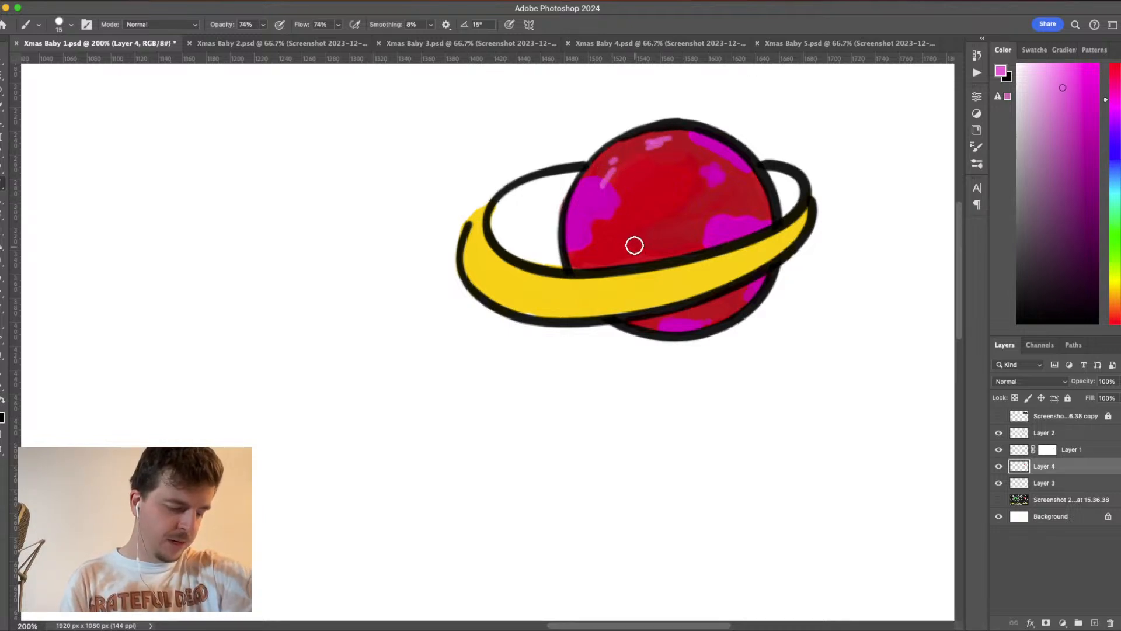
click(584, 250)
drag(588, 259, 592, 267)
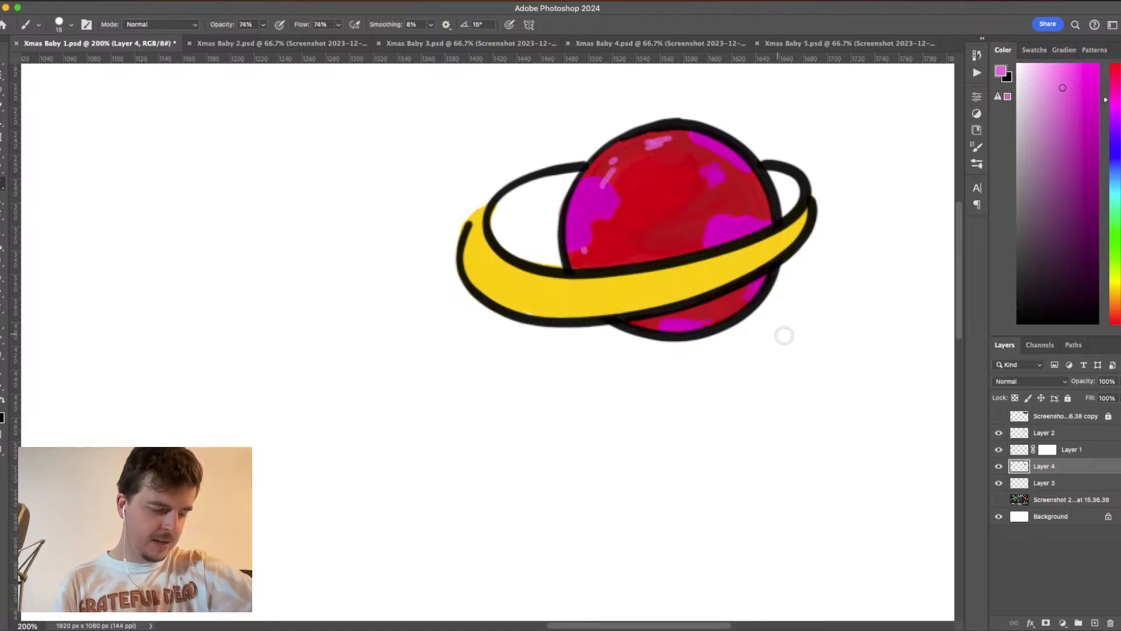
- Undo the pink stroke on the ring and paint pale yellow highlights along the yellow band instead
drag(796, 226, 740, 269)
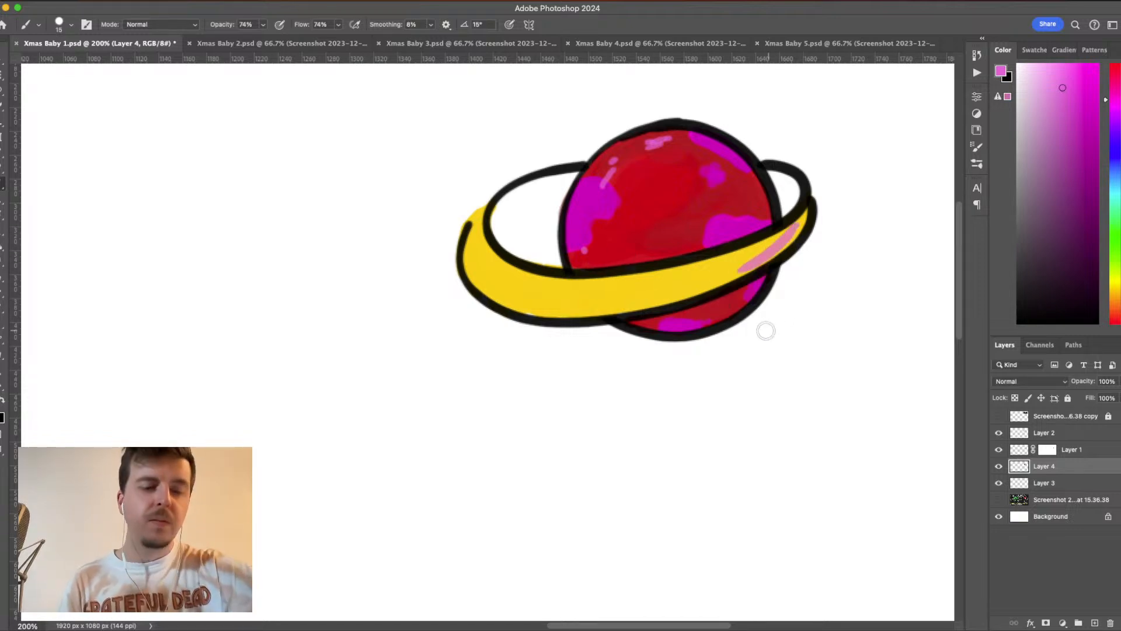
key(super+z)
drag(1047, 110, 1017, 95)
drag(1117, 272, 1118, 287)
click(1033, 77)
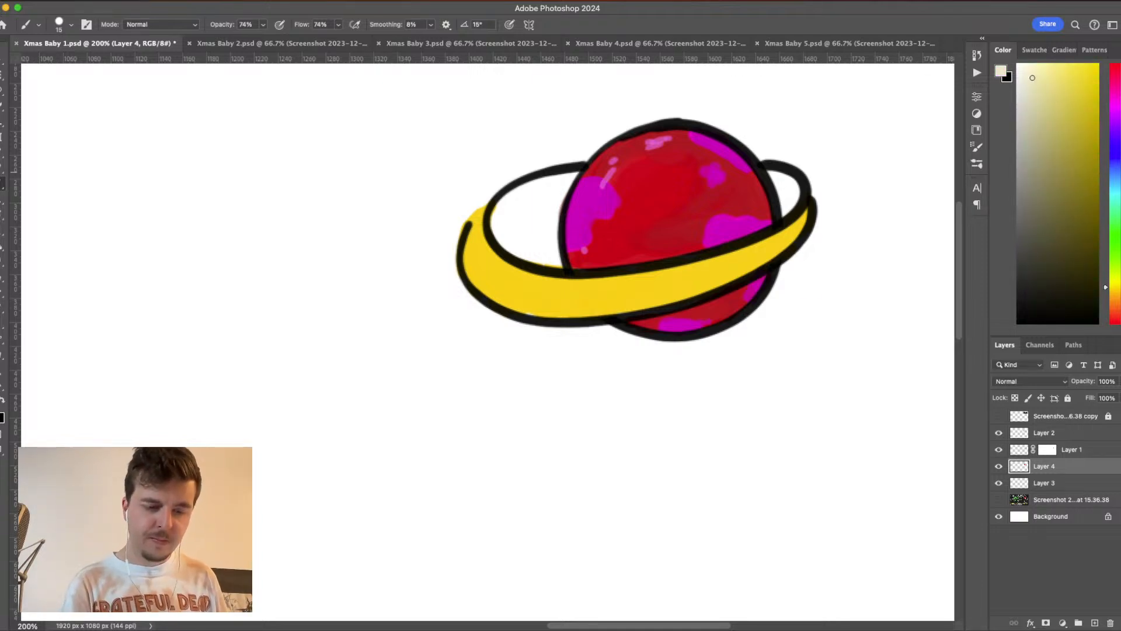
mouse_move(785, 239)
mouse_down()
mouse_move(800, 217)
mouse_move(785, 240)
mouse_up()
drag(696, 278, 688, 279)
drag(622, 290, 583, 291)
mouse_move(515, 286)
mouse_down()
mouse_move(477, 279)
mouse_move(463, 251)
mouse_move(473, 228)
mouse_up()
drag(483, 288, 548, 310)
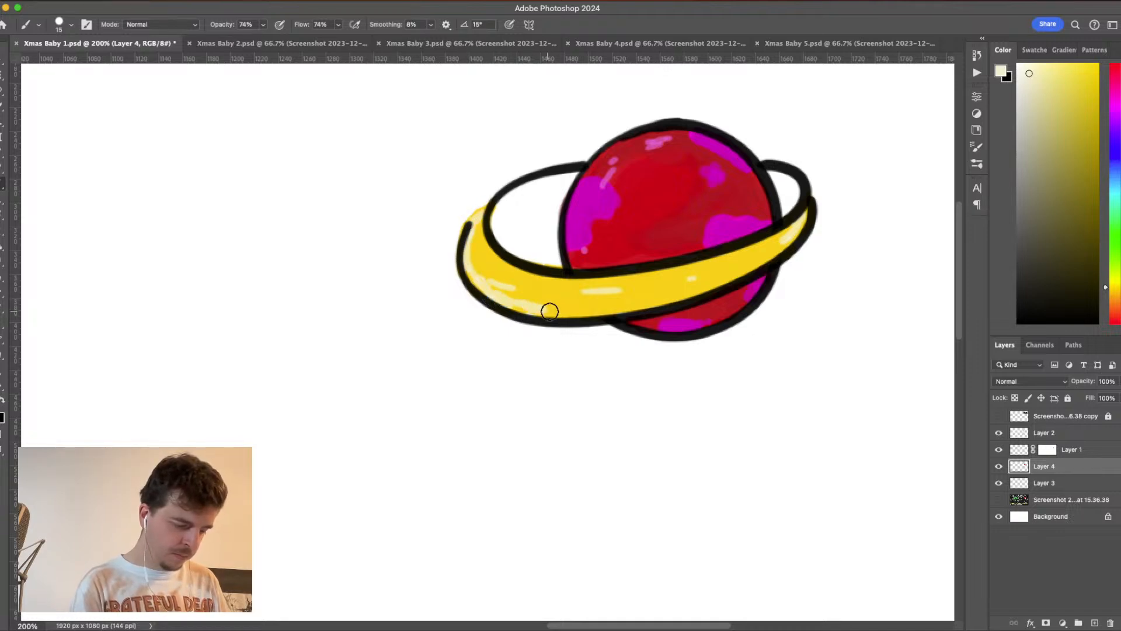
- Set the brush opacity to 35%, choose golden yellow ffcc33 and soften the pale highlights along the front of the planet's ring
click(263, 24)
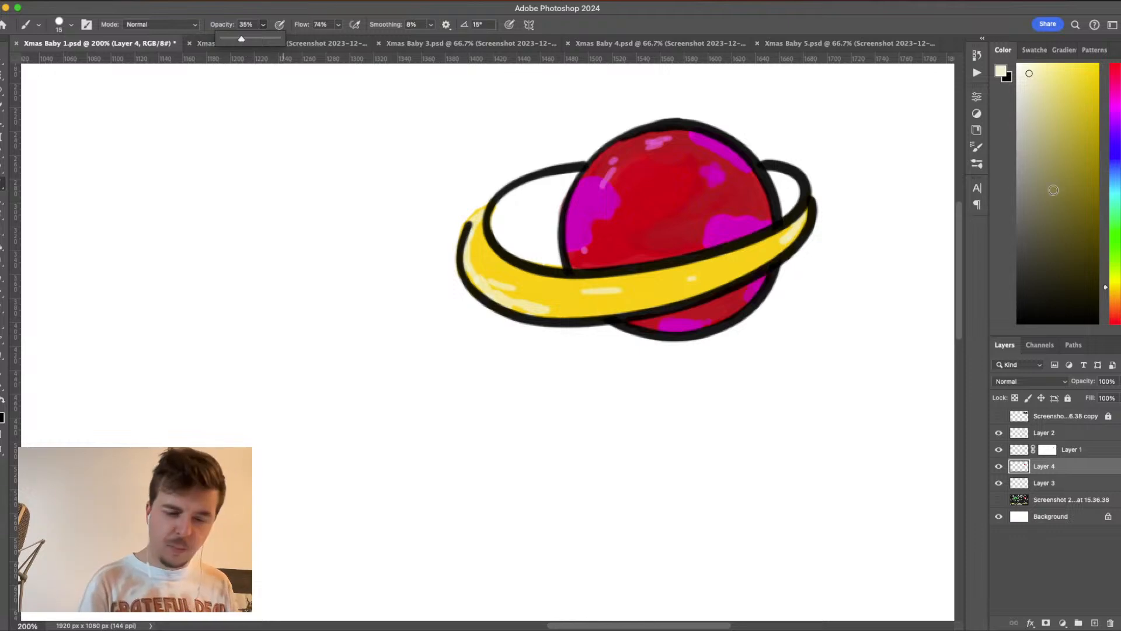
click(1079, 83)
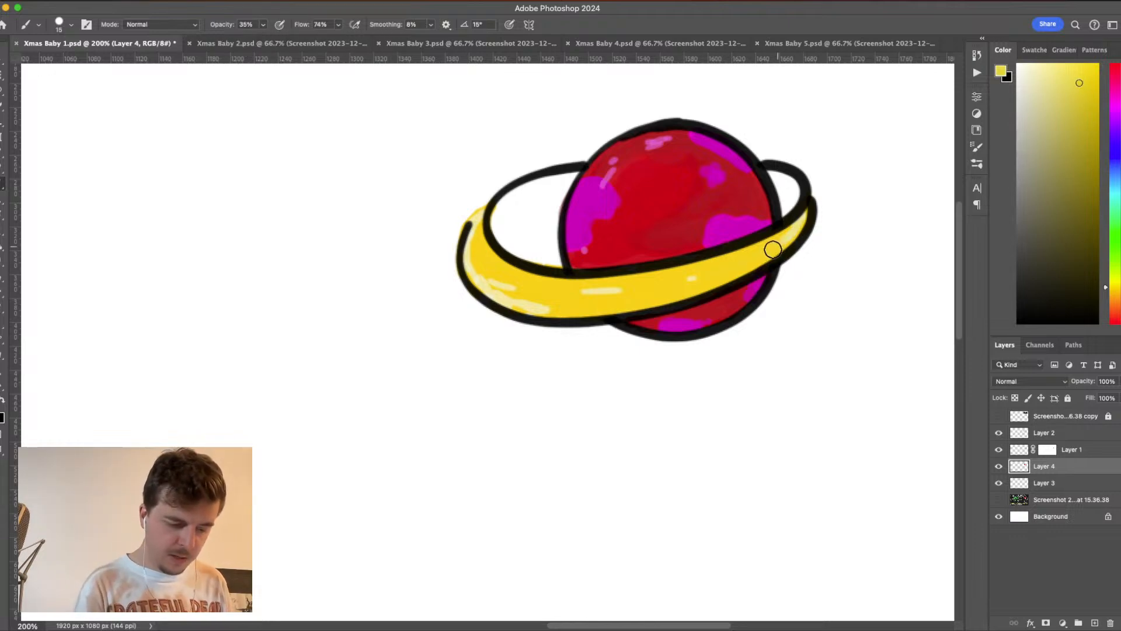
click(1118, 293)
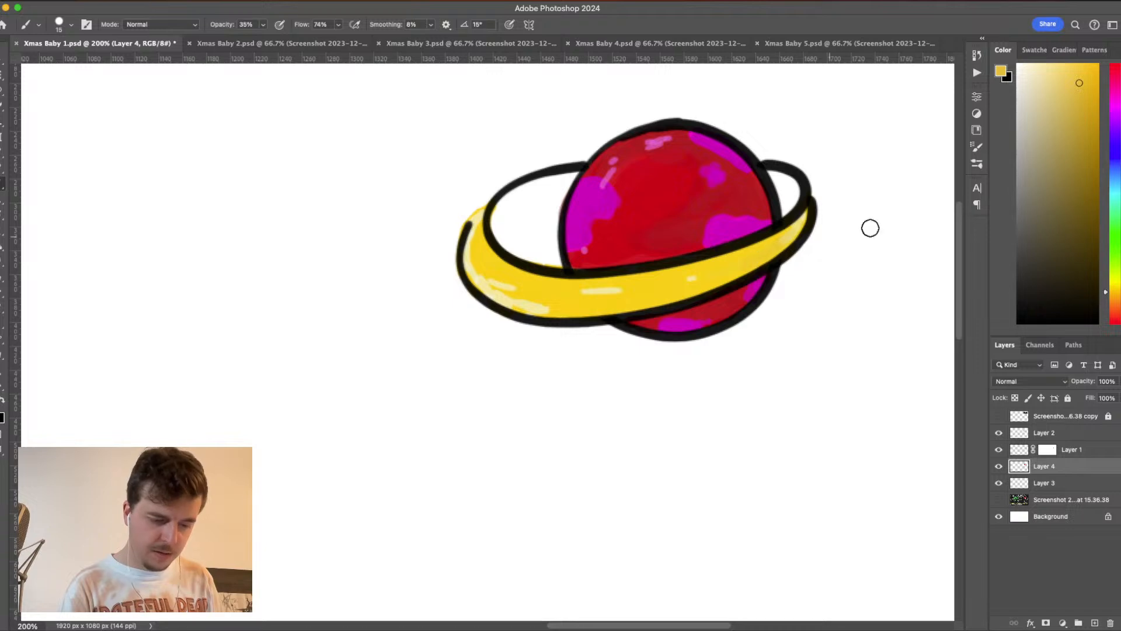
click(1002, 72)
drag(854, 351, 854, 349)
drag(824, 233, 812, 223)
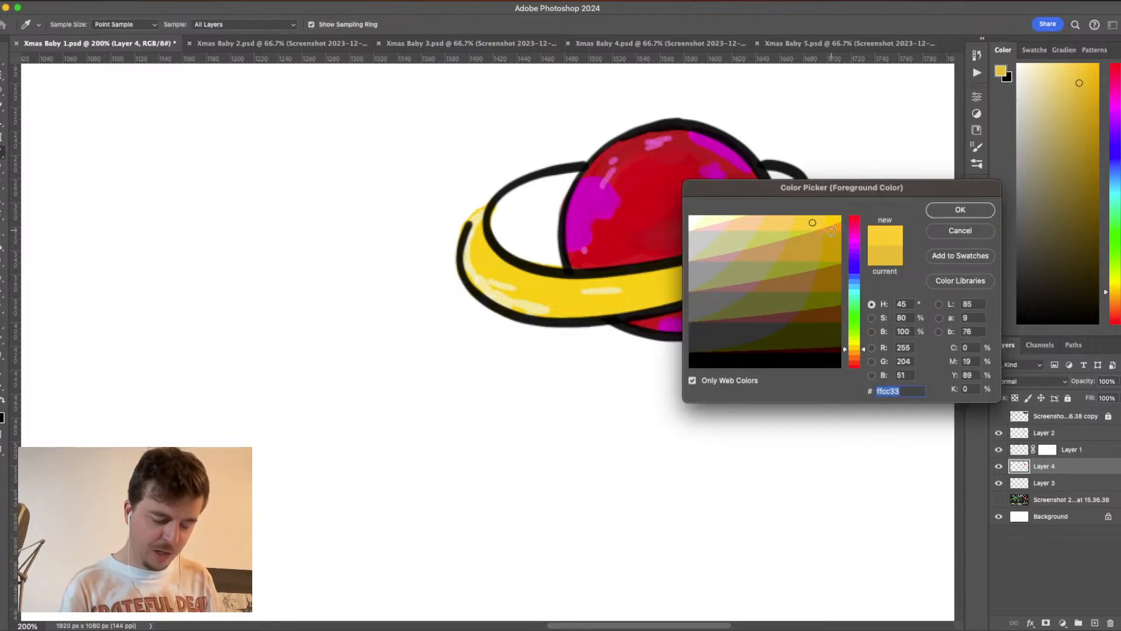
click(960, 210)
key(b)
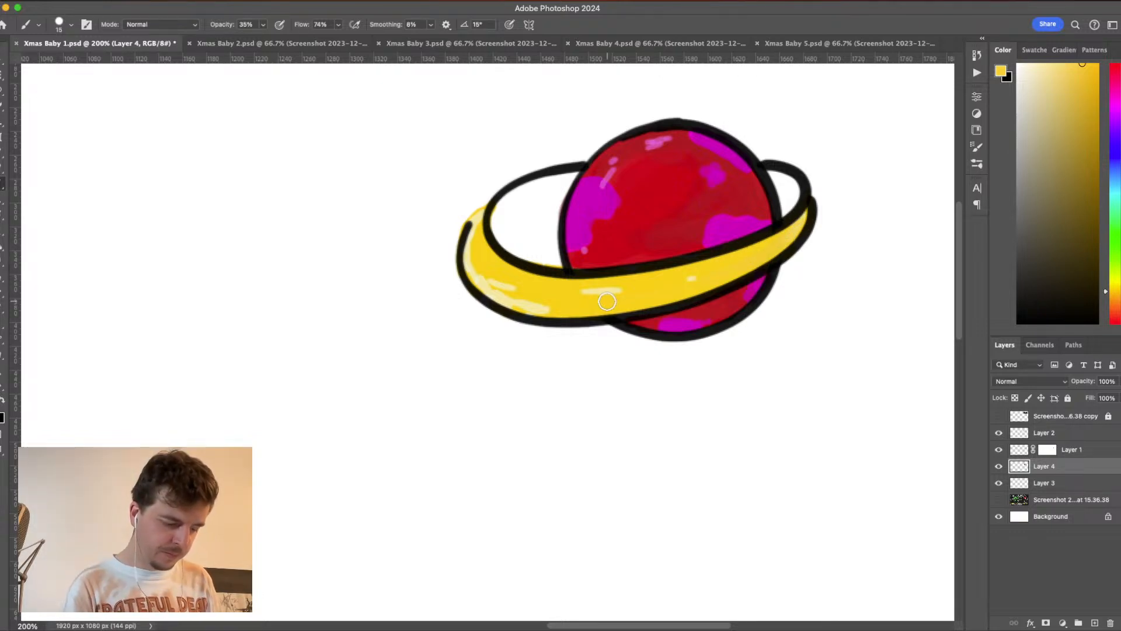
drag(509, 298, 475, 242)
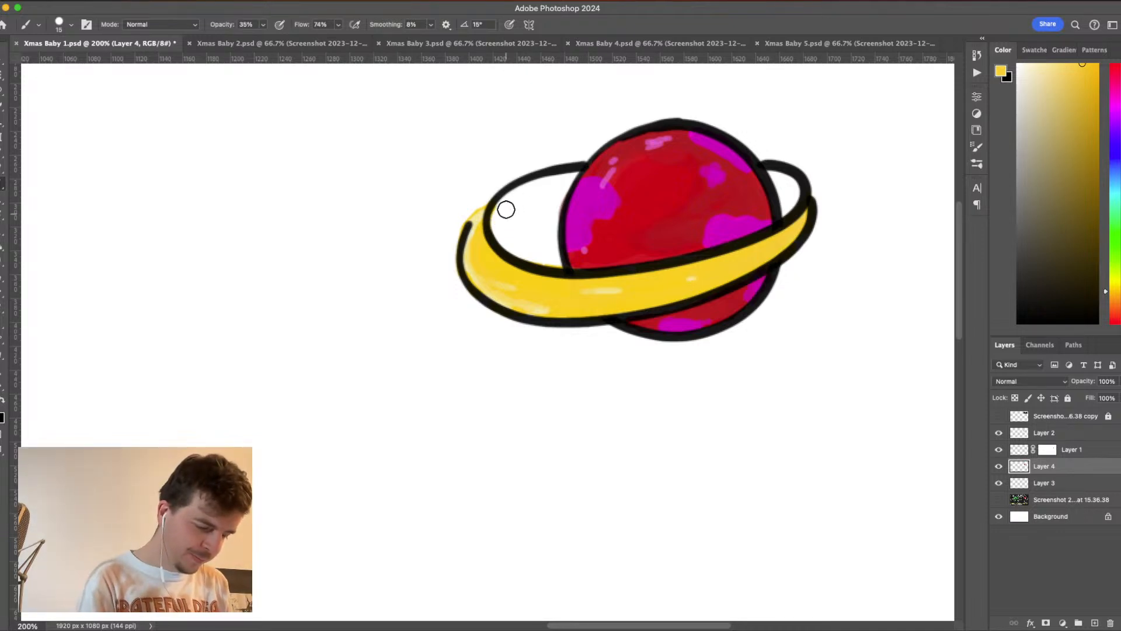
- Paint the inner back parts of the ring golden yellow on both sides of the planet, undoing the stray stroke
mouse_move(791, 190)
mouse_down()
mouse_move(779, 178)
mouse_move(792, 206)
mouse_move(774, 170)
mouse_up()
mouse_move(573, 184)
mouse_down()
mouse_move(503, 230)
mouse_move(501, 210)
mouse_move(496, 222)
mouse_move(519, 198)
mouse_move(481, 220)
mouse_move(581, 184)
mouse_up()
key(super+z)
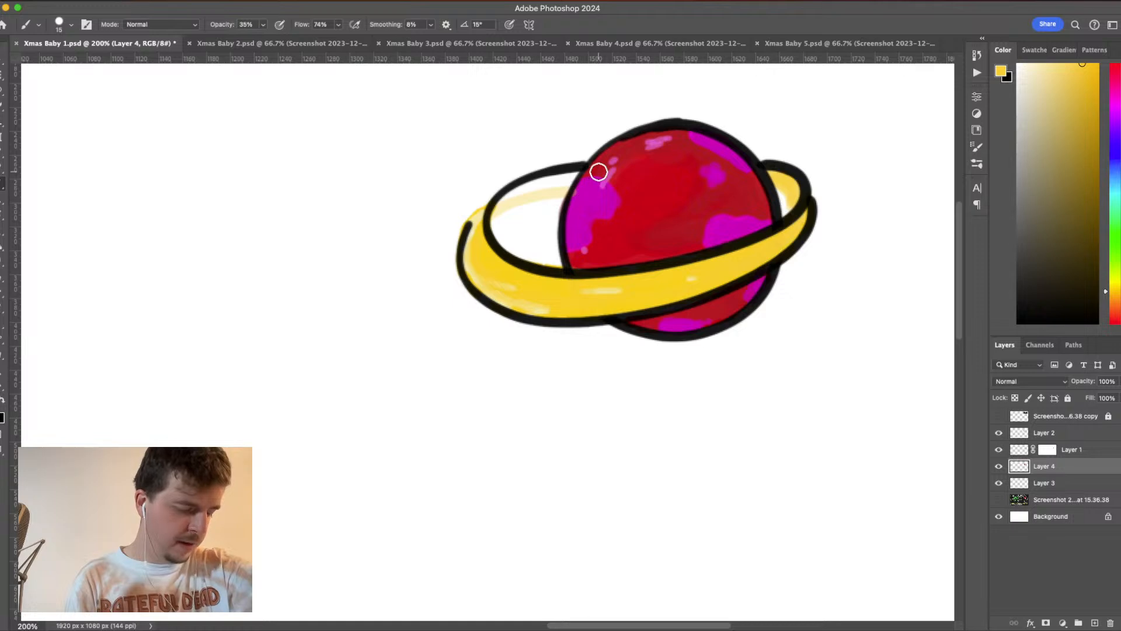
mouse_move(496, 220)
mouse_down()
mouse_move(545, 181)
mouse_move(569, 182)
mouse_up()
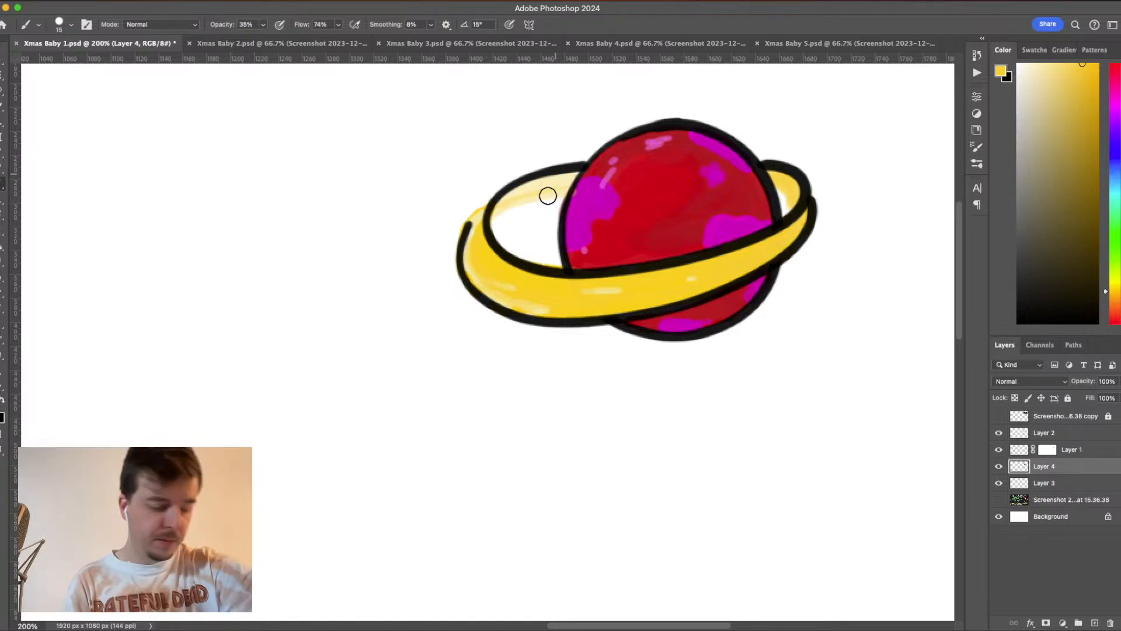
drag(573, 175, 504, 207)
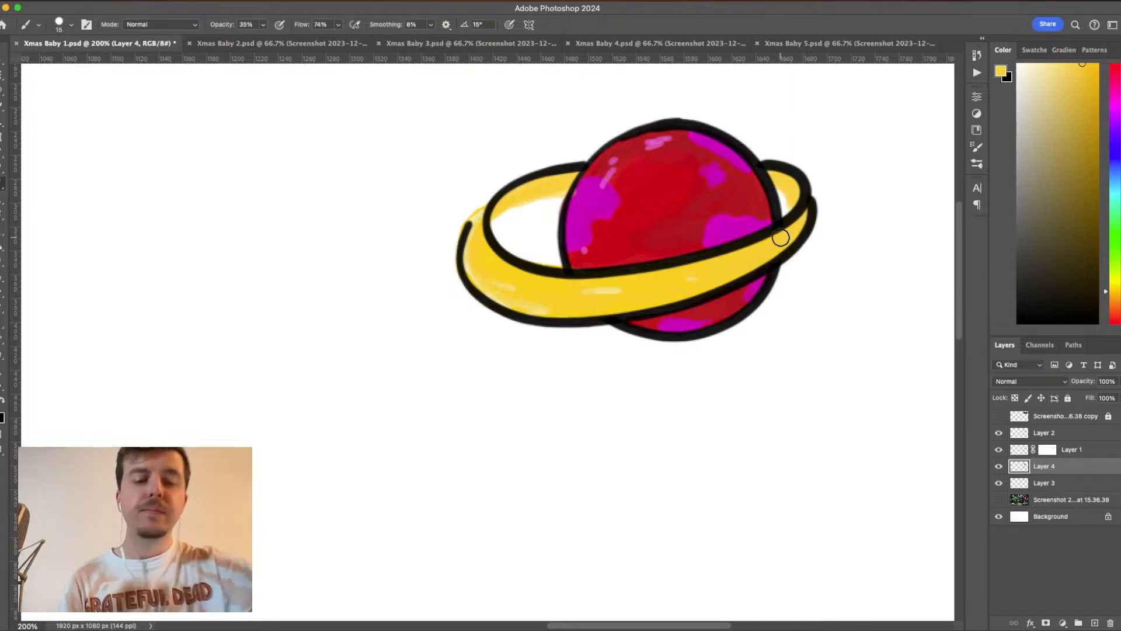
key(super+minus)
key(super+minus)
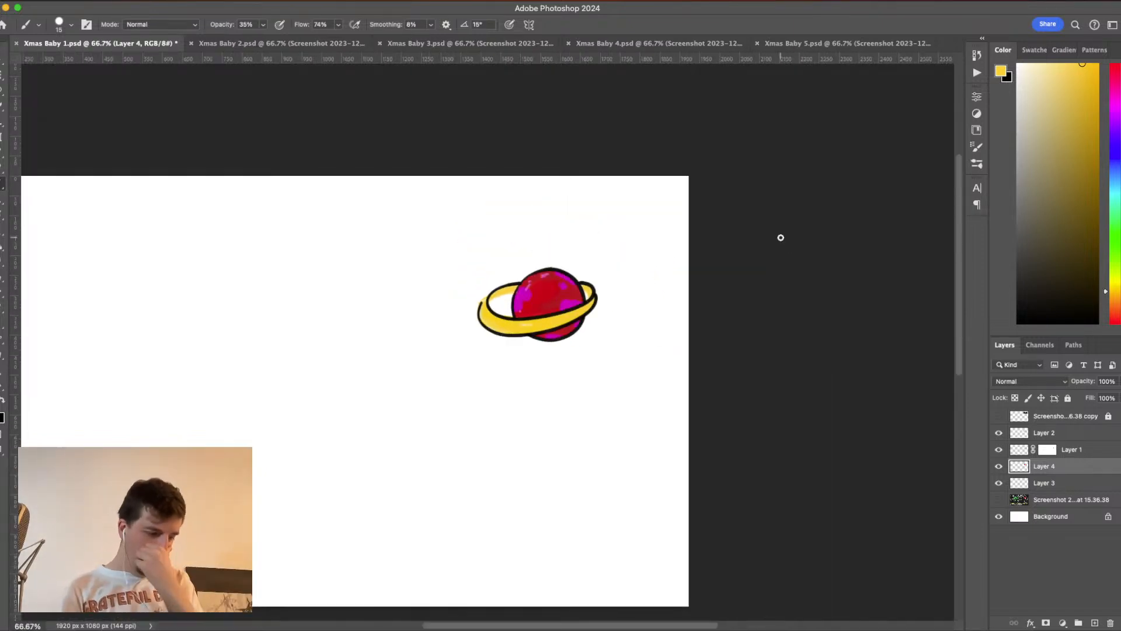
scroll(670, 366, left, 5)
scroll(671, 366, down, 3)
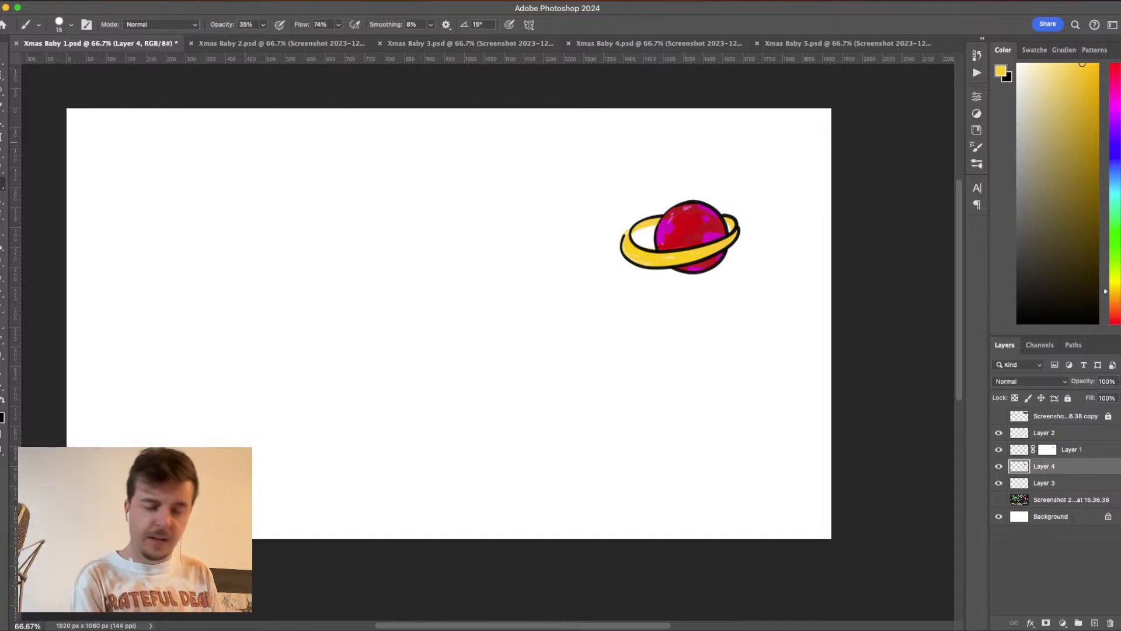
- Add a new layer above the hidden screenshot copy and set the brush size to 5 px
click(1079, 417)
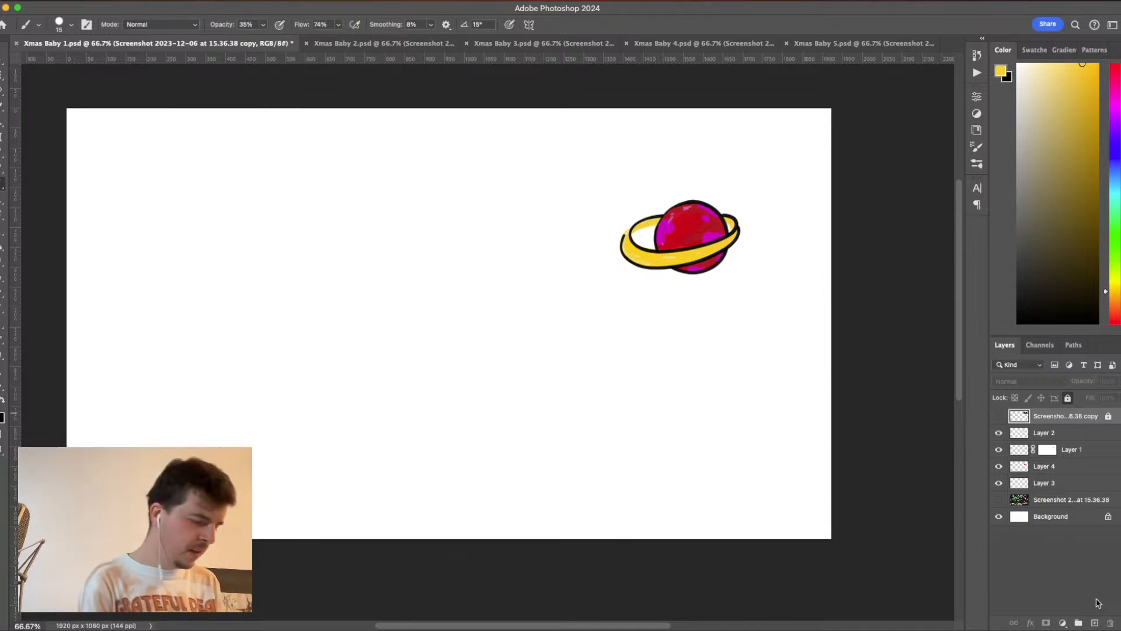
click(1020, 318)
drag(1020, 318, 1018, 322)
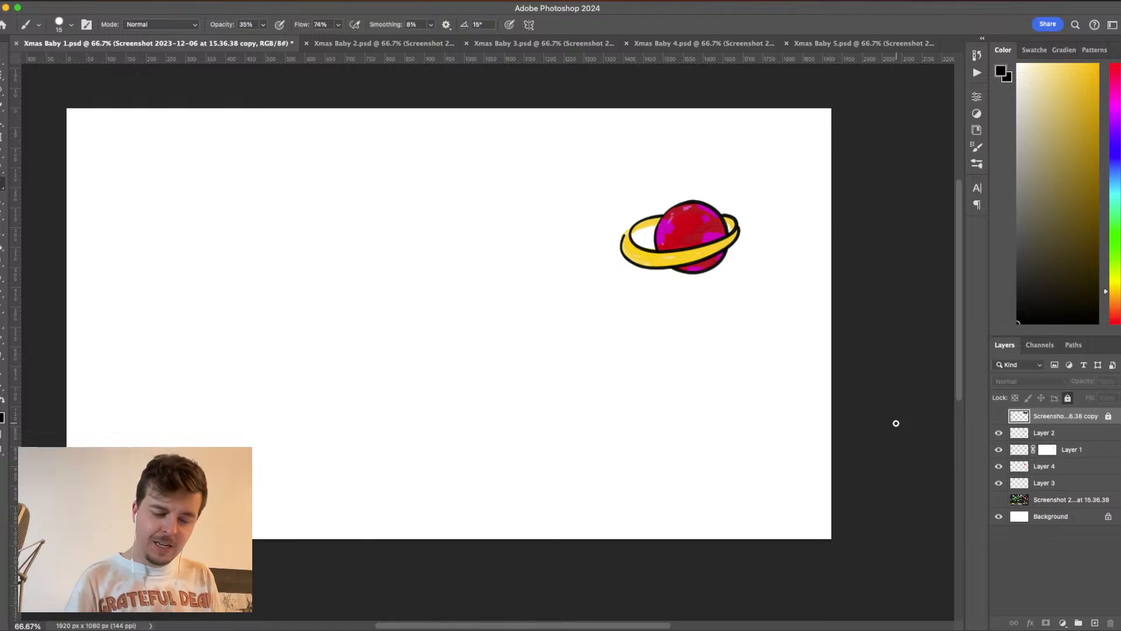
click(1095, 623)
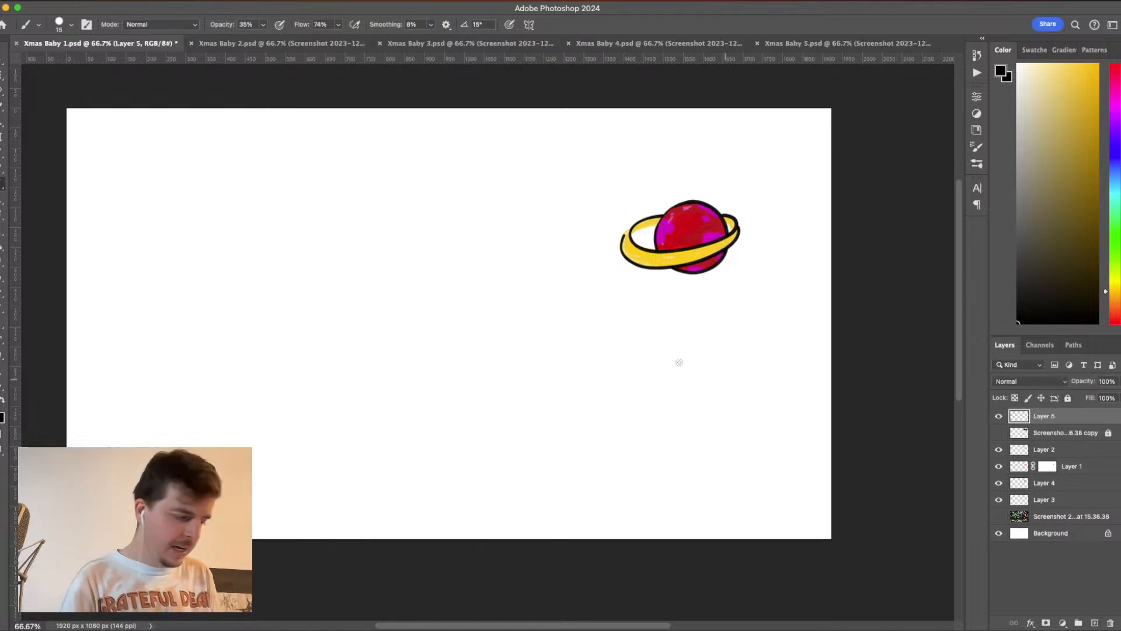
click(66, 25)
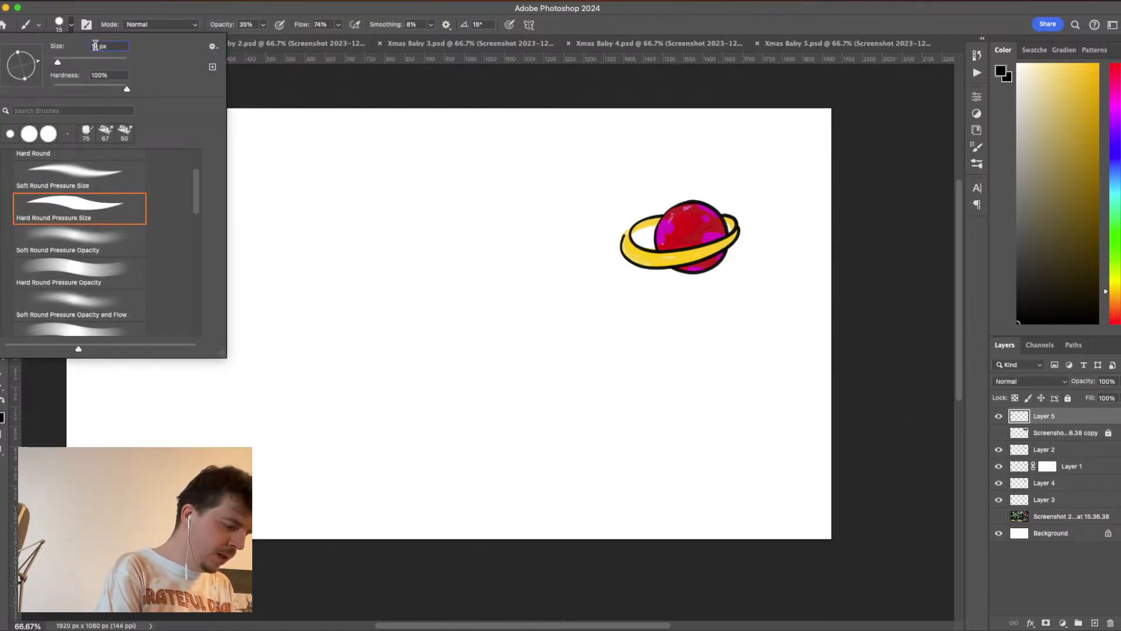
text(5)
key(Return)
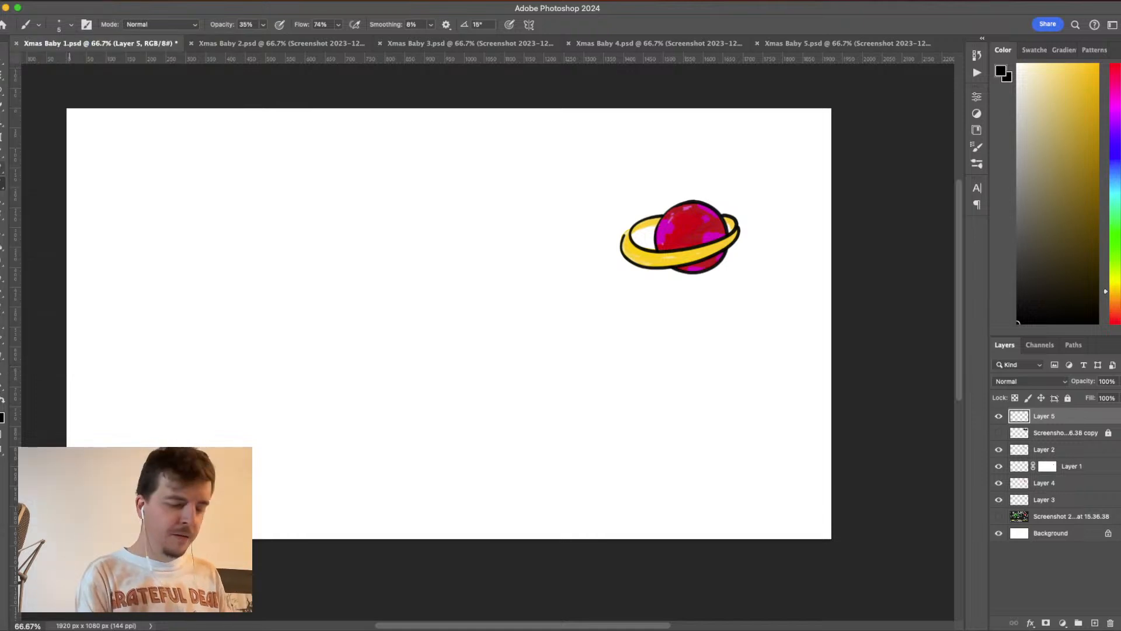
- Choose a dark blue brush color and lower the opacity of Layer 5 to 67%
click(1115, 151)
drag(1113, 148, 1116, 153)
click(1113, 151)
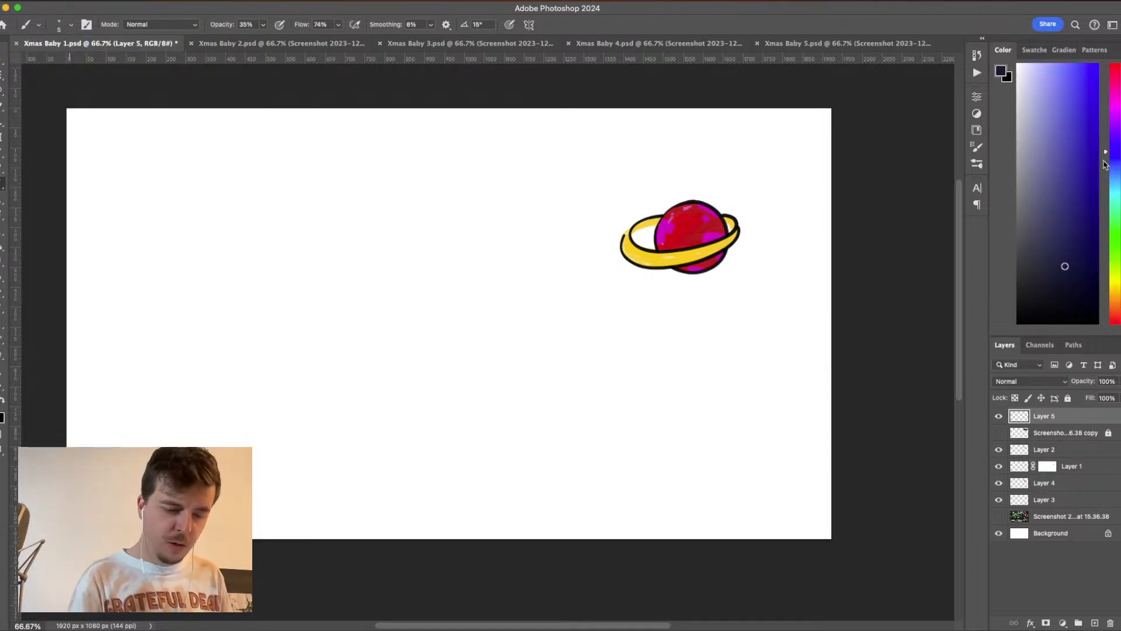
click(1116, 382)
drag(1115, 397, 1104, 400)
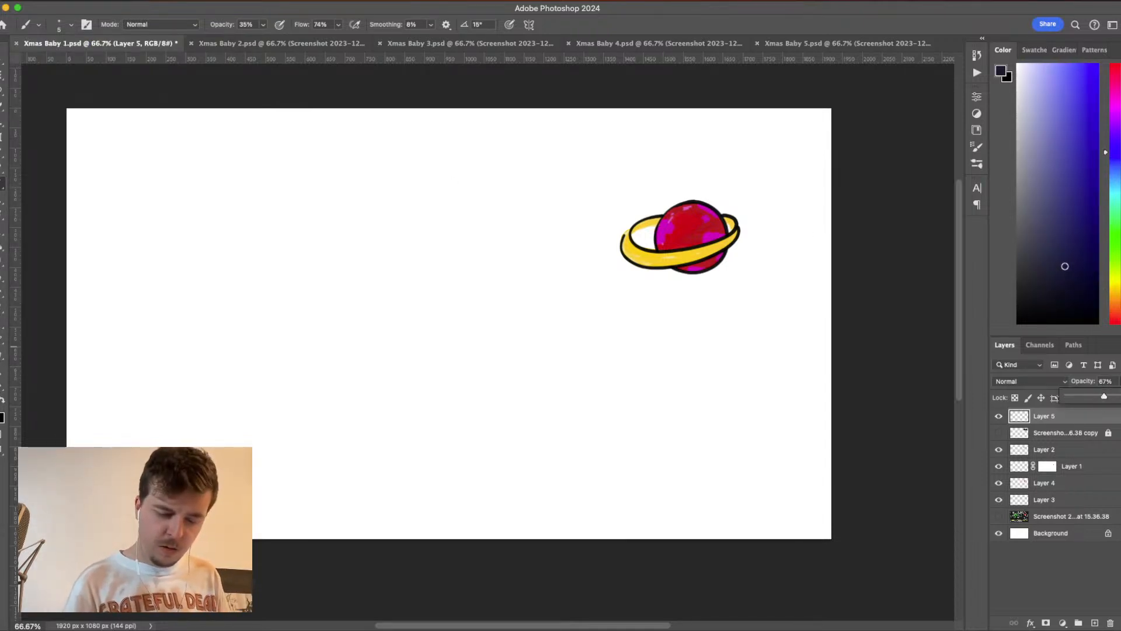
double_click(1046, 416)
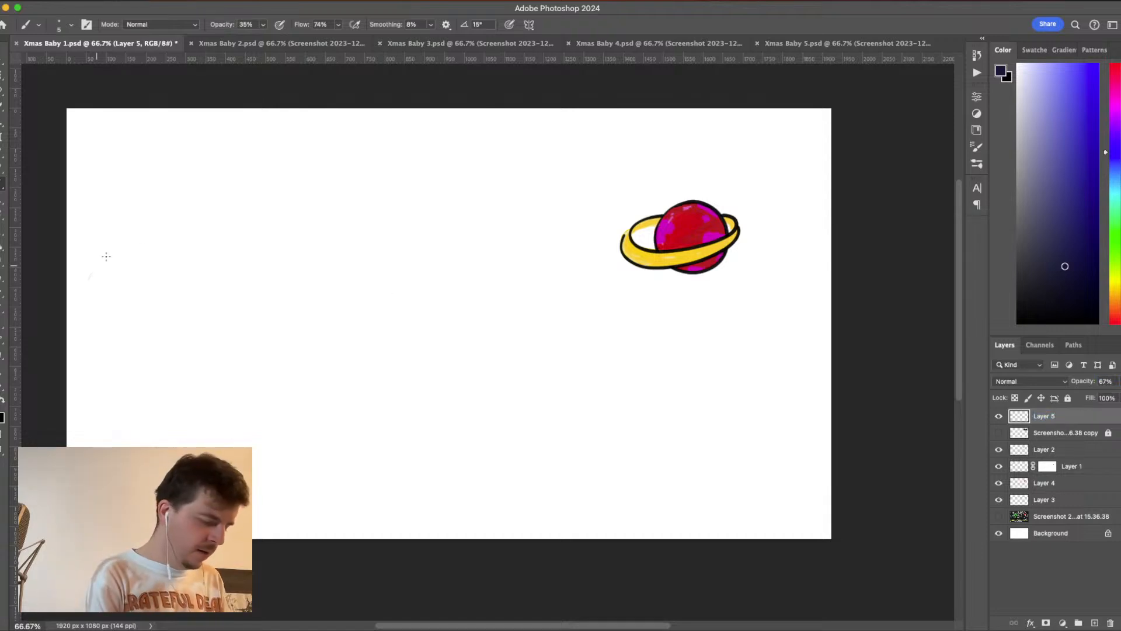
- Try faint dark-blue curves in the canvas's lower-left area, choose a vivid blue instead and undo the curves
drag(88, 278, 257, 534)
drag(301, 502, 227, 362)
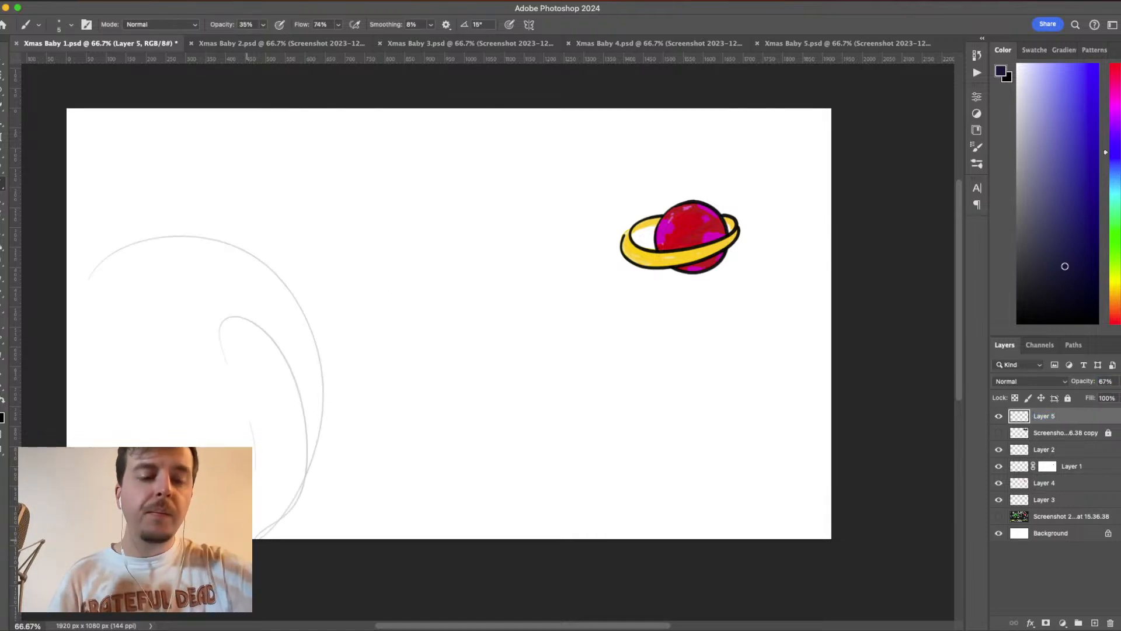
drag(1096, 101, 1088, 94)
key(super+z)
key(super+z)
key(super+z)
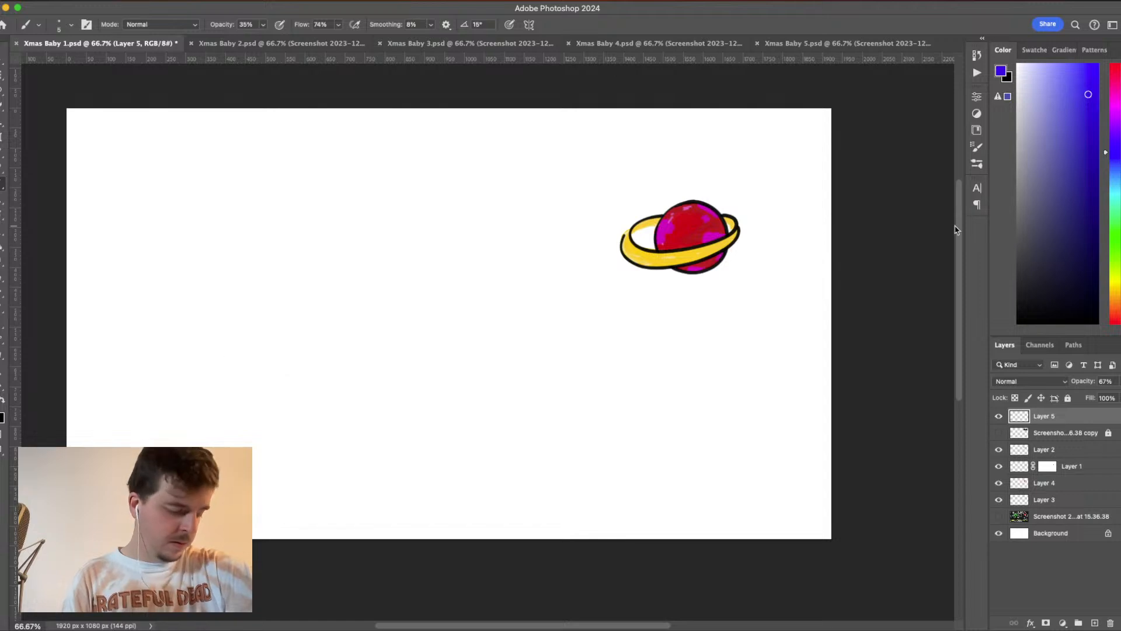
drag(71, 209, 195, 453)
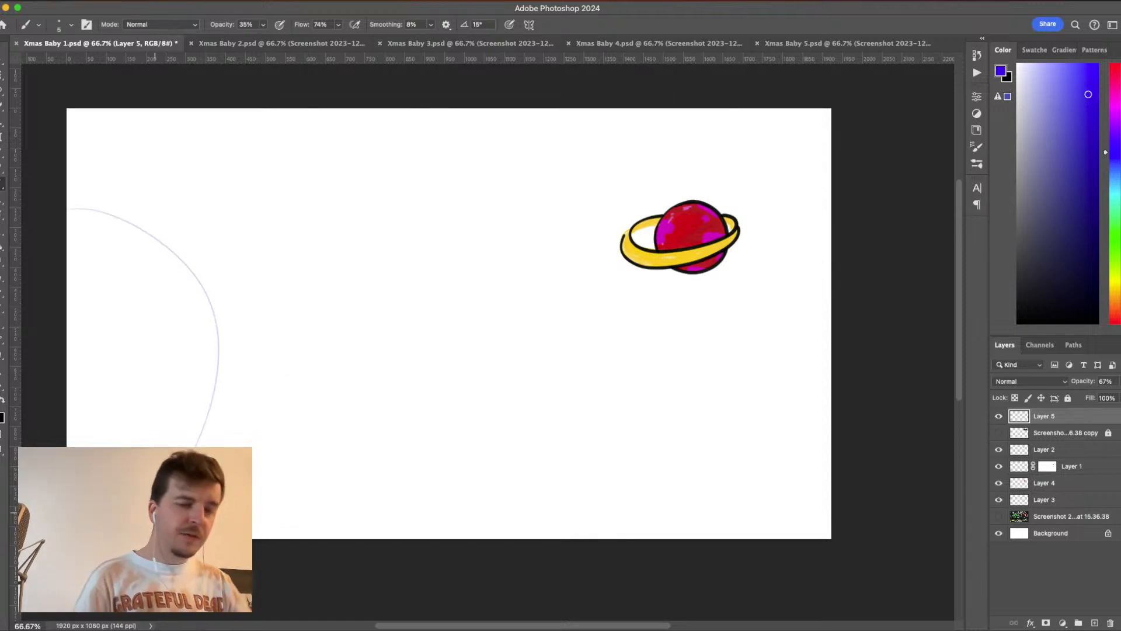
key(super+z)
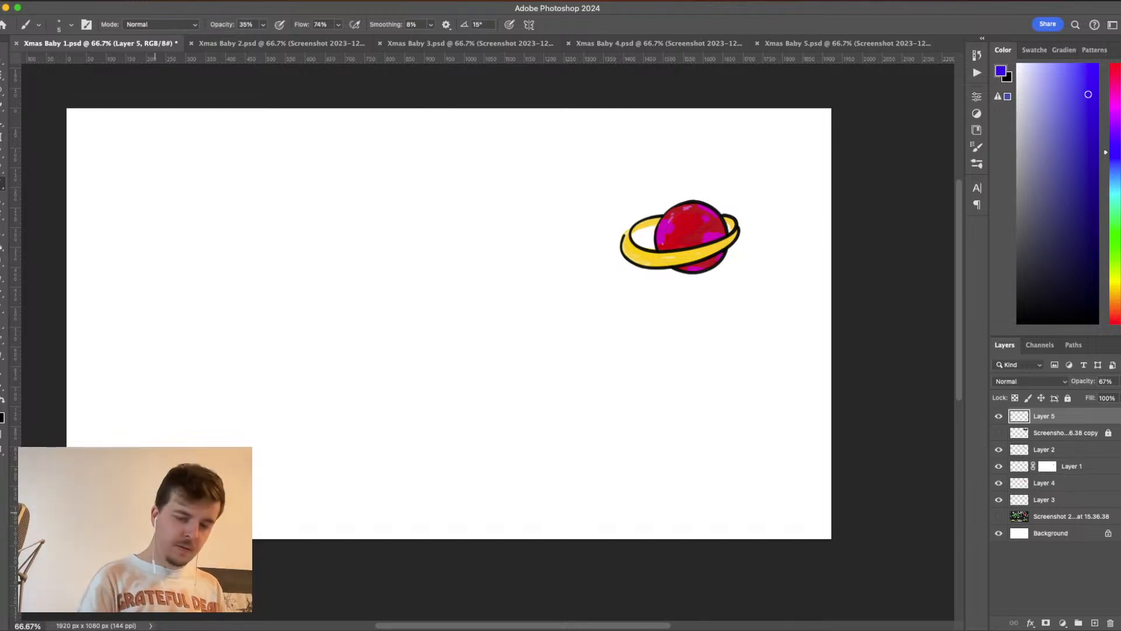
scroll(493, 333, left, 3)
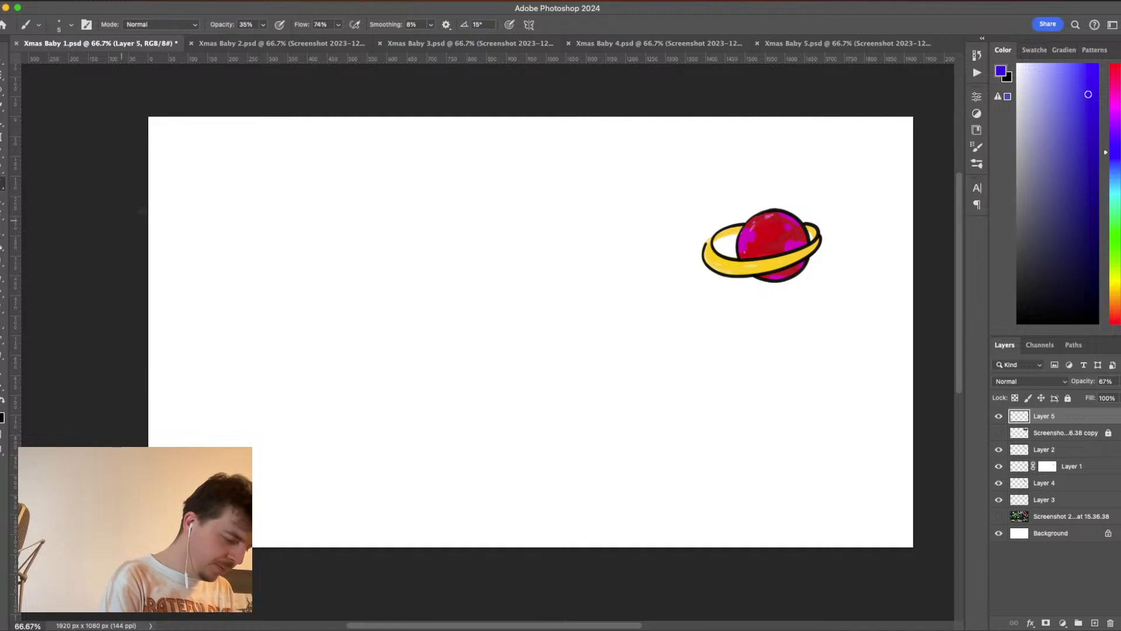
mouse_move(168, 205)
mouse_down()
mouse_move(358, 476)
mouse_move(248, 533)
mouse_up()
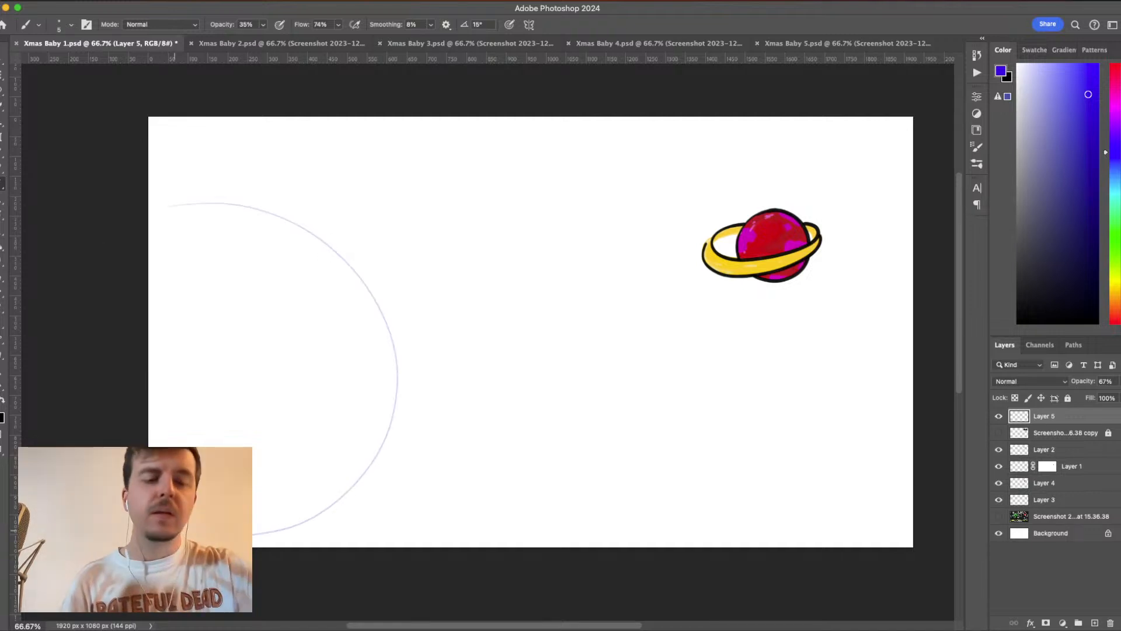
key(super+z)
drag(149, 206, 403, 263)
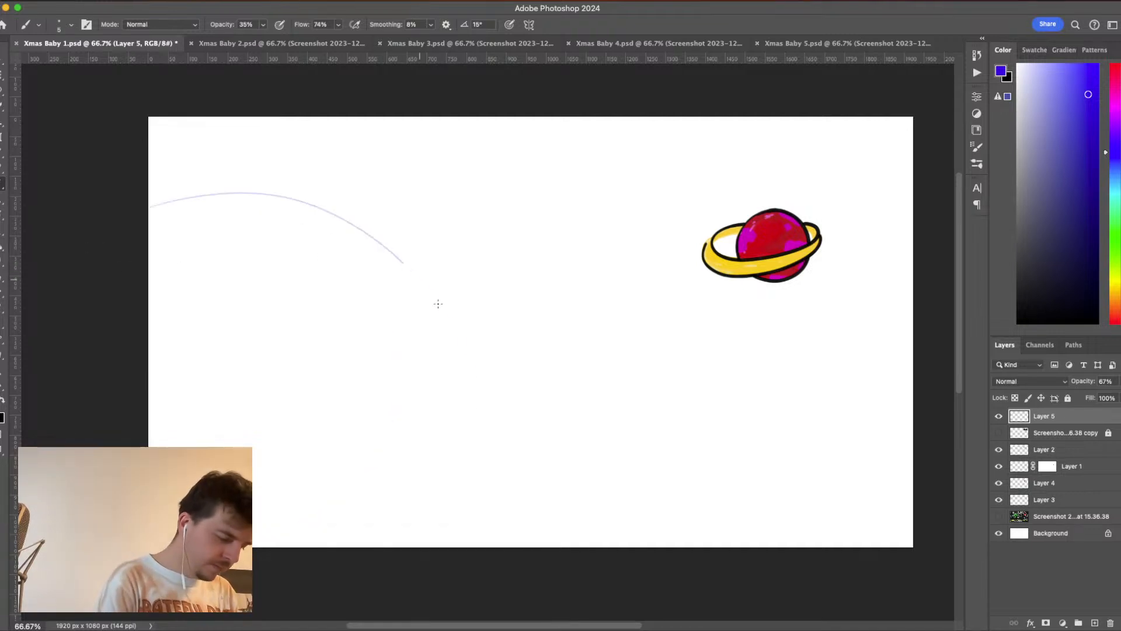
mouse_move(438, 303)
mouse_down()
mouse_move(427, 532)
mouse_move(409, 547)
mouse_up()
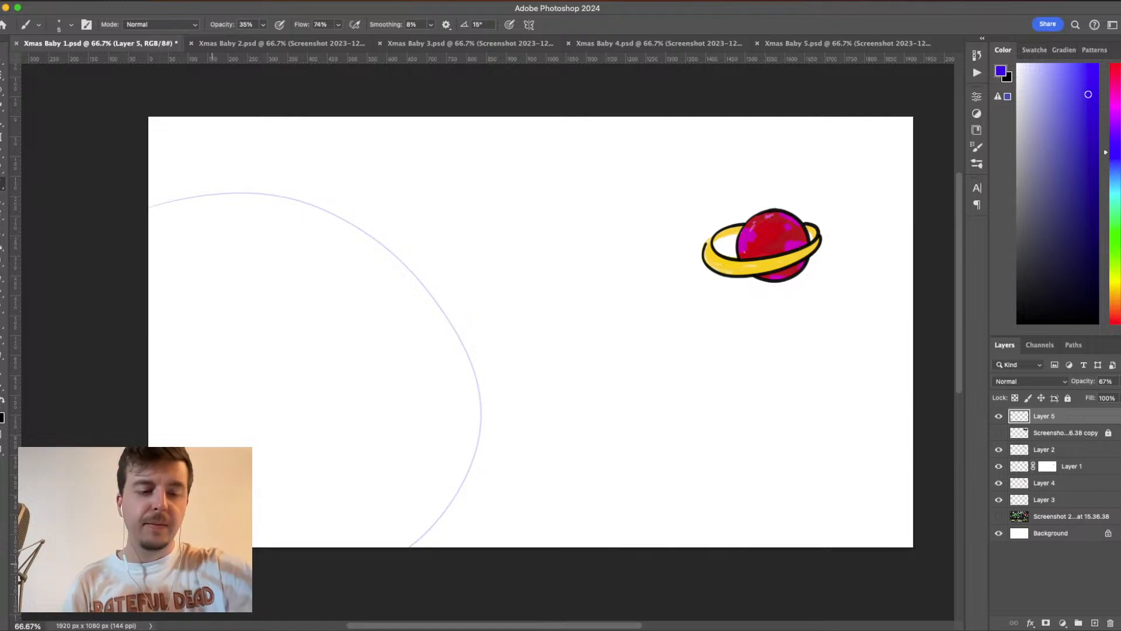
key(super+z)
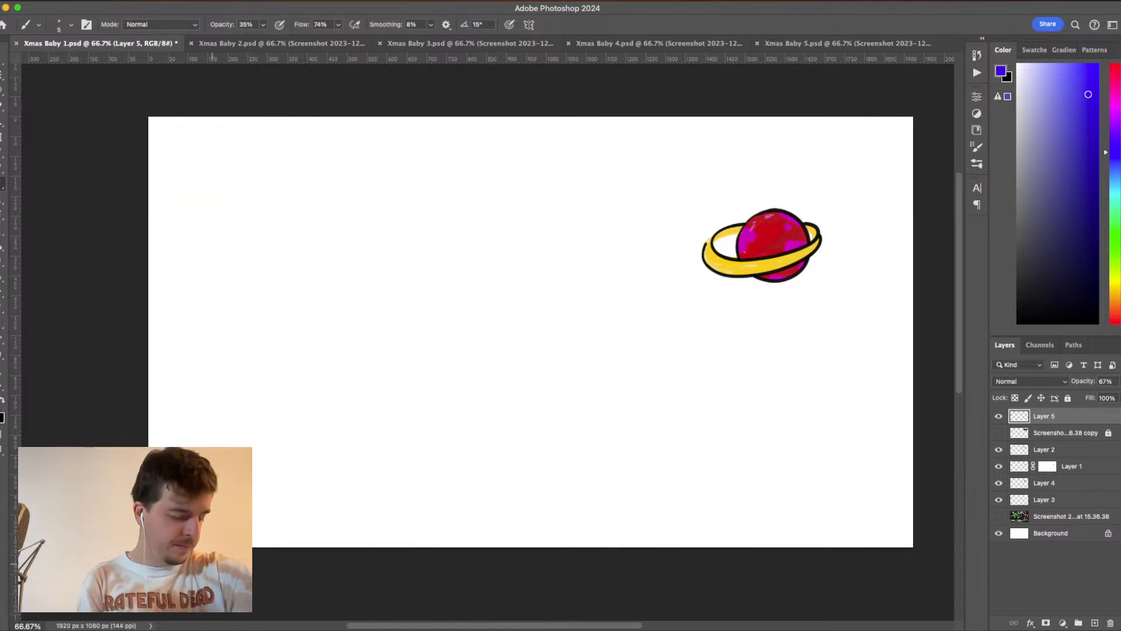
drag(157, 243, 373, 543)
key(super+z)
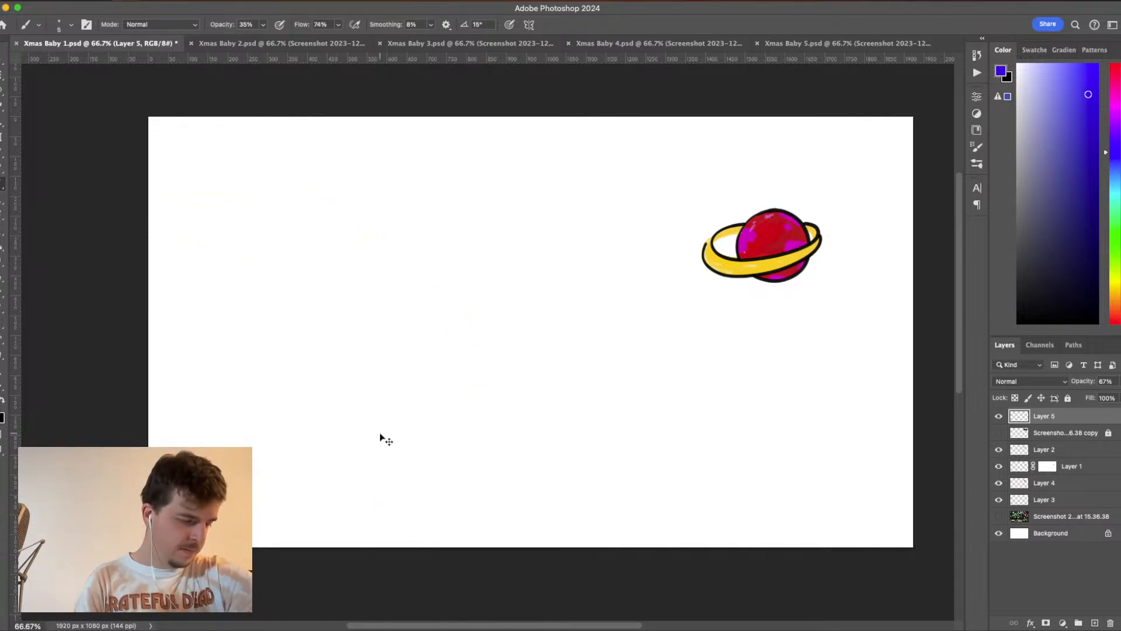
- Raise the brush smoothing to 52% and sketch a large planet's arc from the canvas's left edge to its bottom edge, retracing it once
click(431, 24)
drag(430, 42, 456, 40)
mouse_move(142, 228)
mouse_down()
mouse_move(330, 320)
mouse_move(372, 540)
mouse_up()
key(super+z)
mouse_move(100, 203)
mouse_down()
mouse_move(355, 504)
mouse_move(362, 540)
mouse_up()
key(super+z)
mouse_move(93, 220)
mouse_down()
mouse_move(129, 221)
mouse_move(362, 410)
mouse_move(380, 583)
mouse_up()
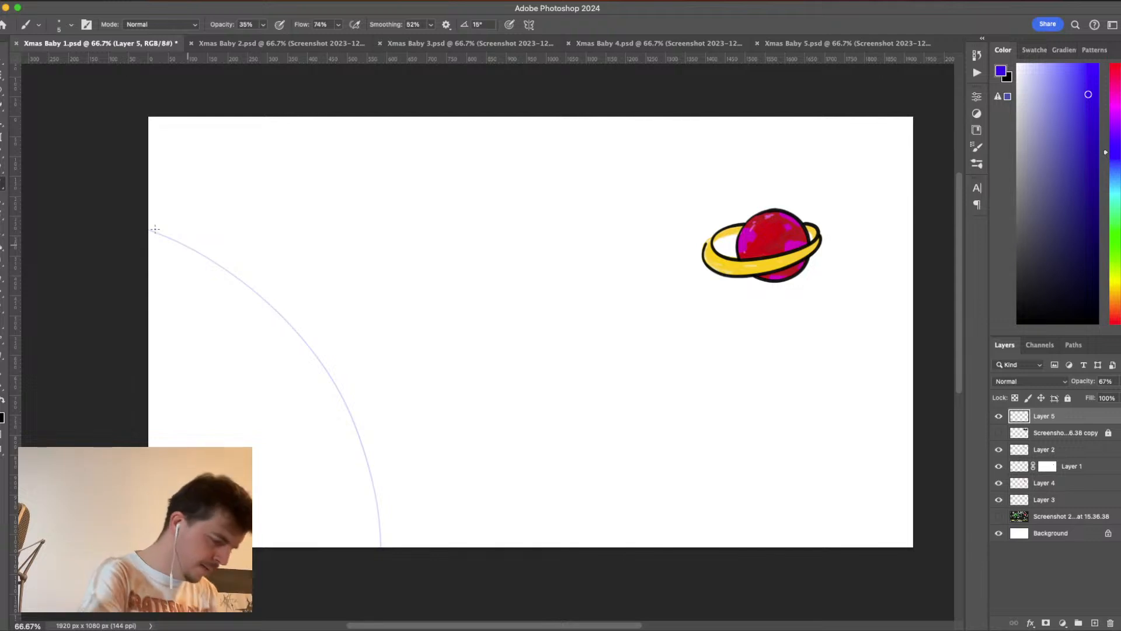
mouse_move(138, 230)
mouse_down()
mouse_move(195, 250)
mouse_move(263, 298)
mouse_move(321, 361)
mouse_move(368, 446)
mouse_move(381, 543)
mouse_up()
- Sketch wavy coastlines inside the large planet, along its lower part and near its upper edge
mouse_move(335, 420)
mouse_down()
mouse_move(279, 413)
mouse_move(248, 441)
mouse_move(276, 503)
mouse_move(264, 544)
mouse_up()
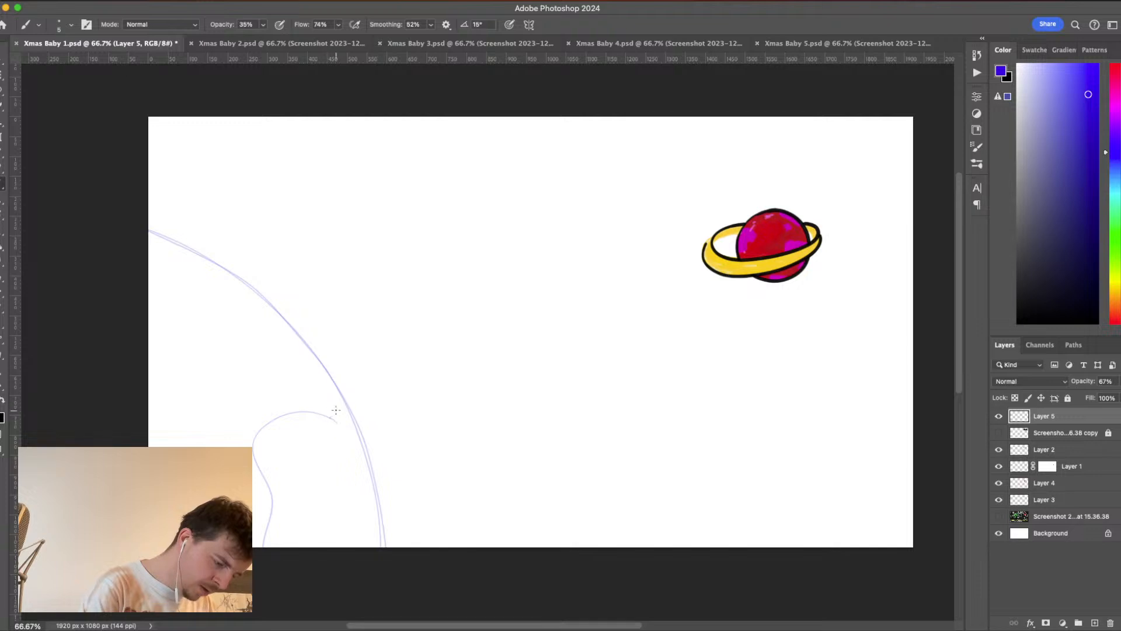
mouse_move(320, 361)
mouse_down()
mouse_move(327, 403)
mouse_move(317, 417)
mouse_move(287, 404)
mouse_move(256, 441)
mouse_move(212, 444)
mouse_up()
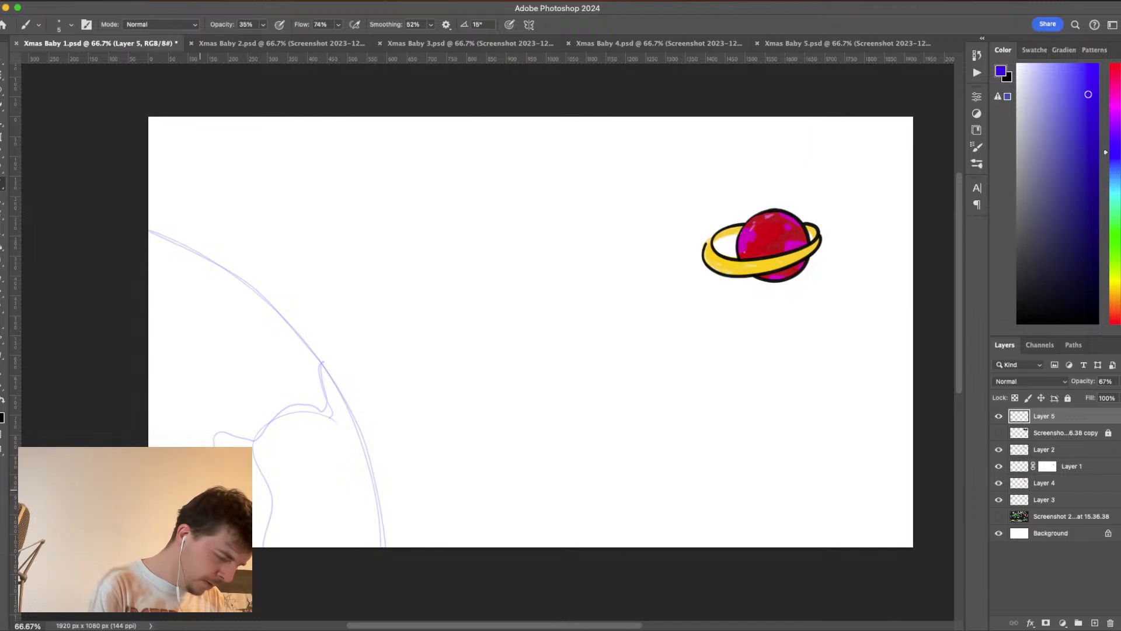
mouse_move(151, 313)
mouse_down()
mouse_move(178, 308)
mouse_move(215, 262)
mouse_move(192, 278)
mouse_move(218, 270)
mouse_move(201, 280)
mouse_move(207, 291)
mouse_move(235, 270)
mouse_move(234, 297)
mouse_move(252, 293)
mouse_up()
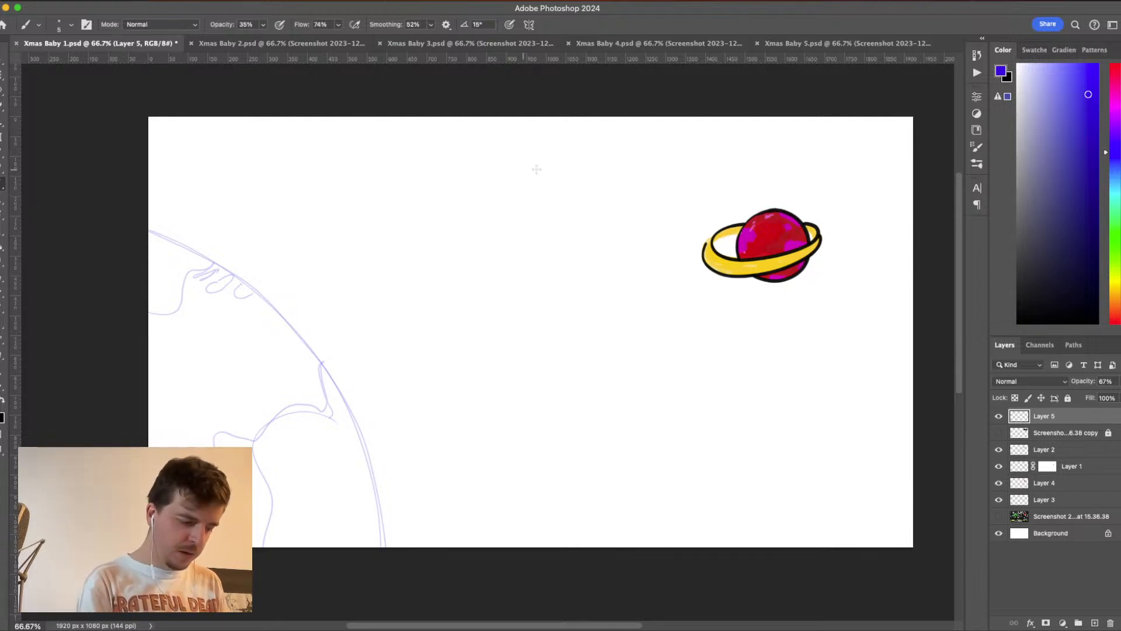
- Sketch a small star near the canvas's top center and a larger one near its lower-right area with crossing strokes
mouse_move(529, 163)
mouse_down()
mouse_move(525, 223)
mouse_move(520, 118)
mouse_move(527, 199)
mouse_move(556, 173)
mouse_move(523, 178)
mouse_up()
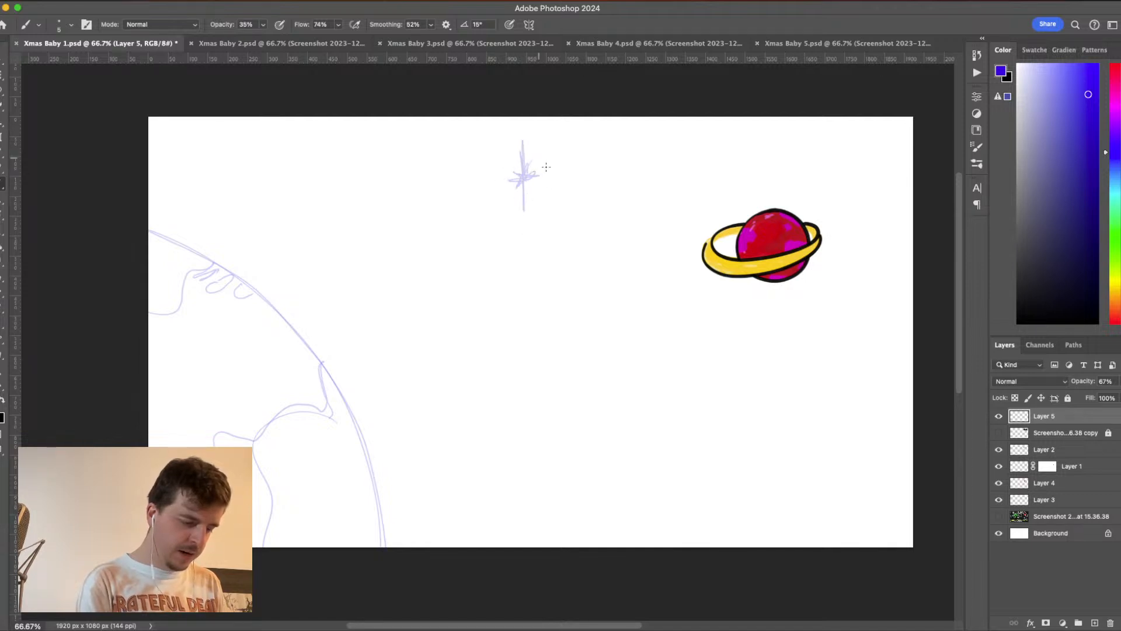
drag(762, 412, 757, 546)
drag(724, 497, 807, 484)
drag(731, 456, 792, 518)
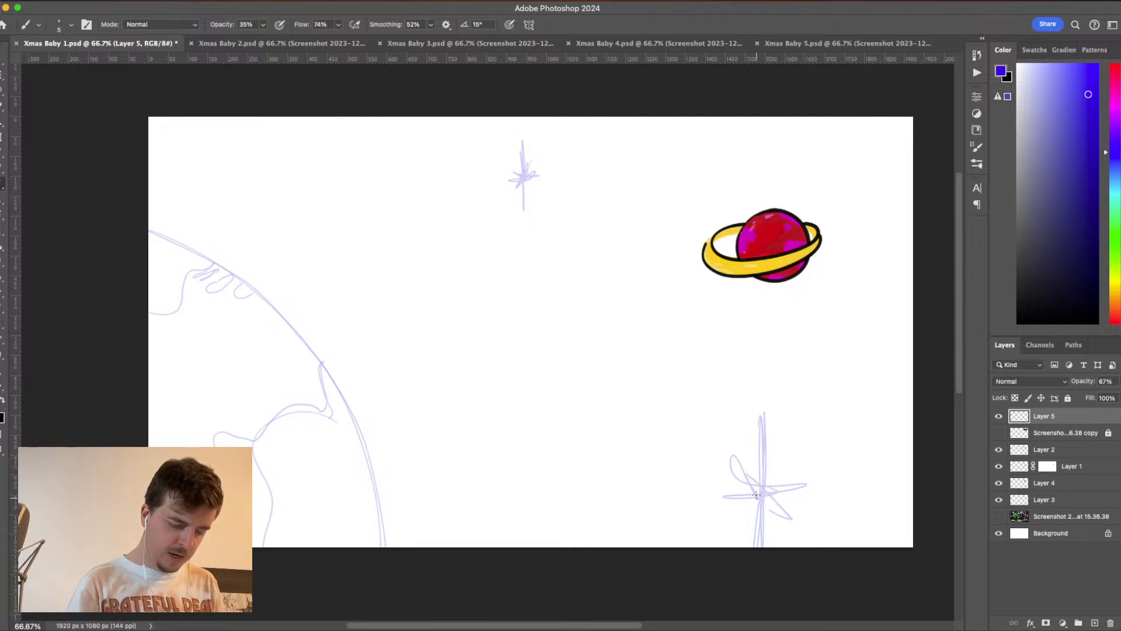
- Fill out the large lower-right star with short diagonal rays and scatter a few small flecks around it
mouse_move(777, 462)
mouse_down()
mouse_move(729, 533)
mouse_move(793, 454)
mouse_move(750, 512)
mouse_move(760, 451)
mouse_move(753, 491)
mouse_move(734, 507)
mouse_move(754, 505)
mouse_move(754, 528)
mouse_move(770, 511)
mouse_move(762, 501)
mouse_move(782, 508)
mouse_move(768, 501)
mouse_move(775, 465)
mouse_move(765, 479)
mouse_move(773, 451)
mouse_move(787, 469)
mouse_move(758, 448)
mouse_move(760, 474)
mouse_up()
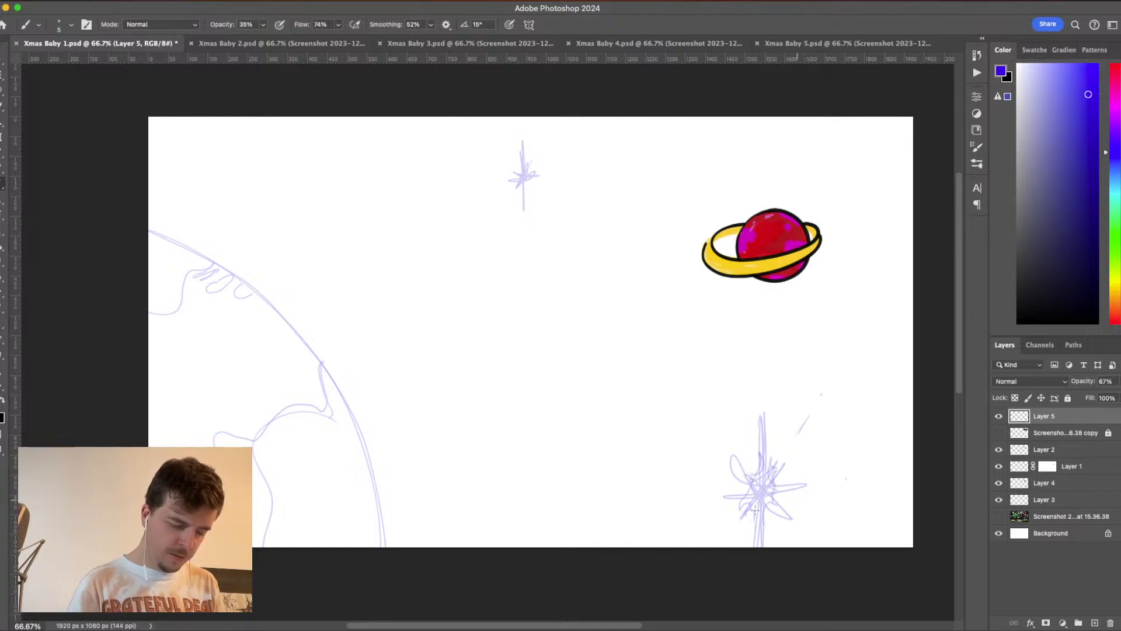
click(649, 501)
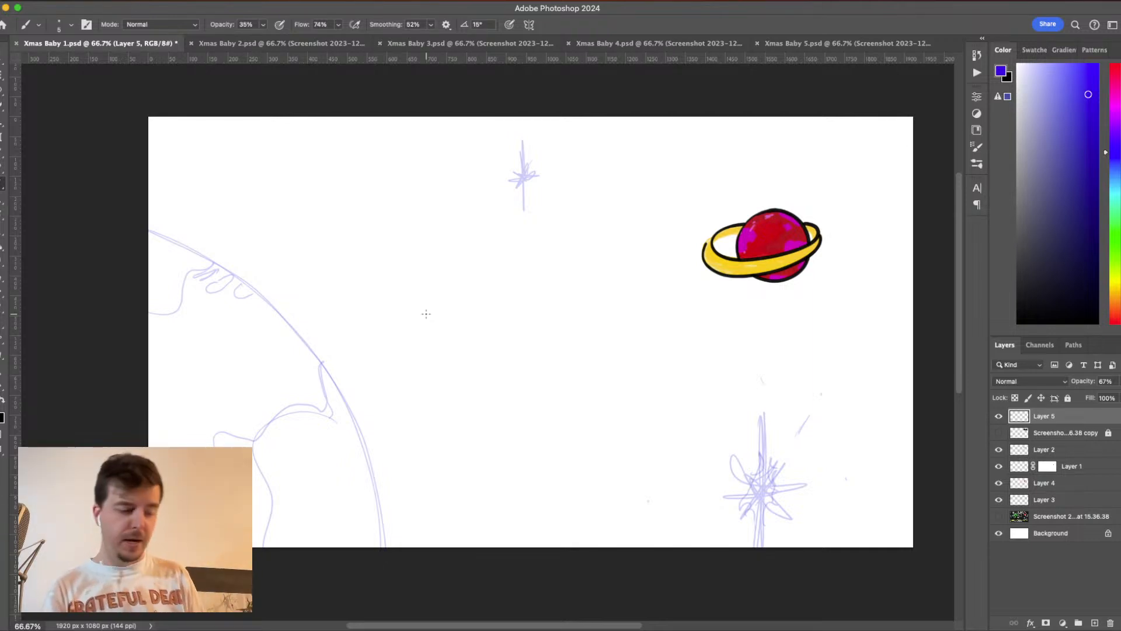
- Sketch a large curved arrow between the two planets, pointing toward the ringed planet, and redo its arrowhead with a wider outline
drag(552, 257, 630, 239)
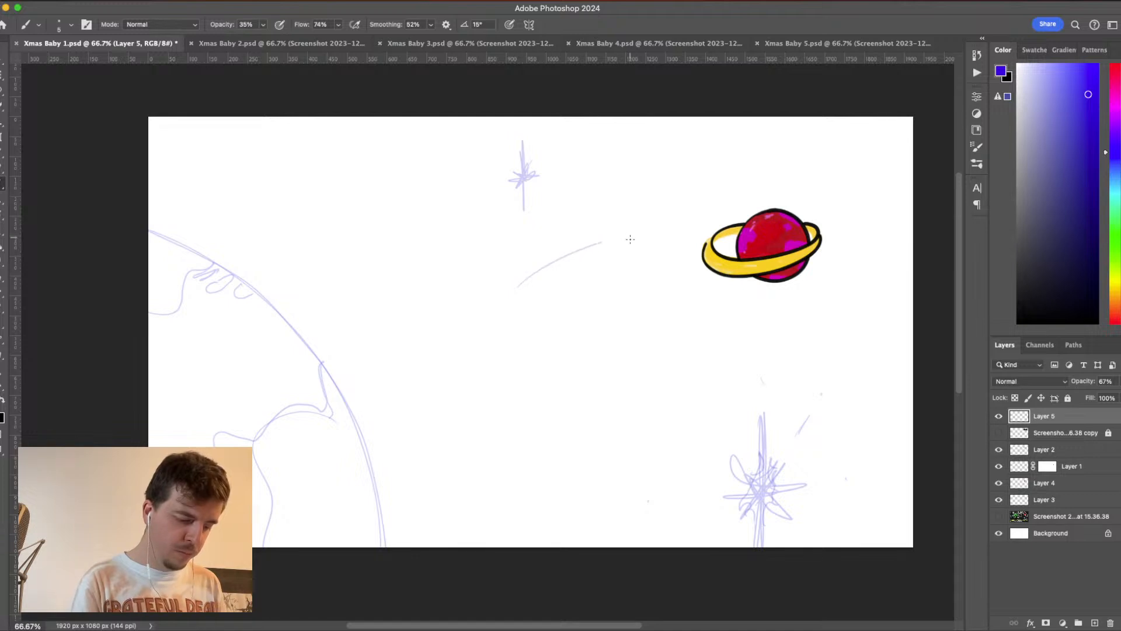
drag(561, 338, 606, 277)
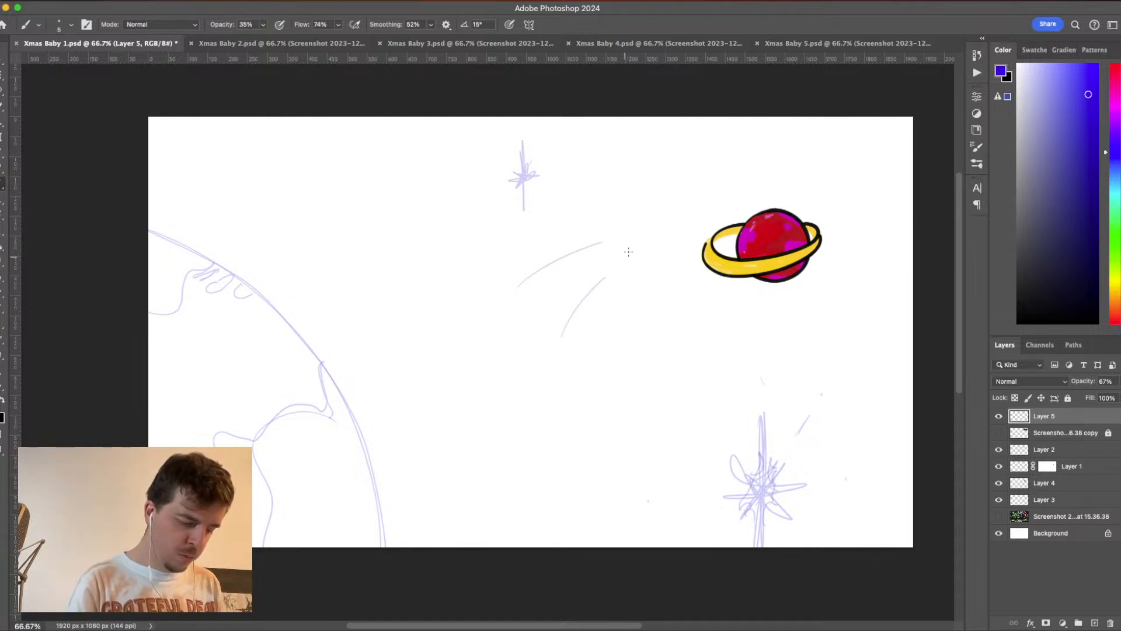
drag(554, 217, 609, 242)
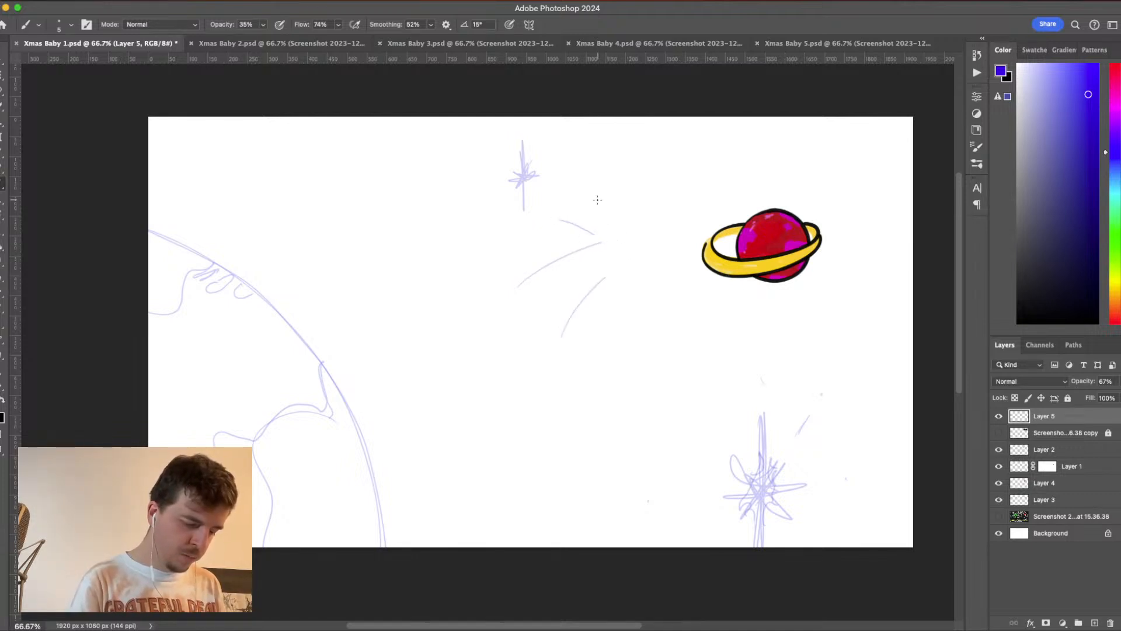
mouse_move(576, 205)
mouse_down()
mouse_move(654, 240)
mouse_move(588, 318)
mouse_up()
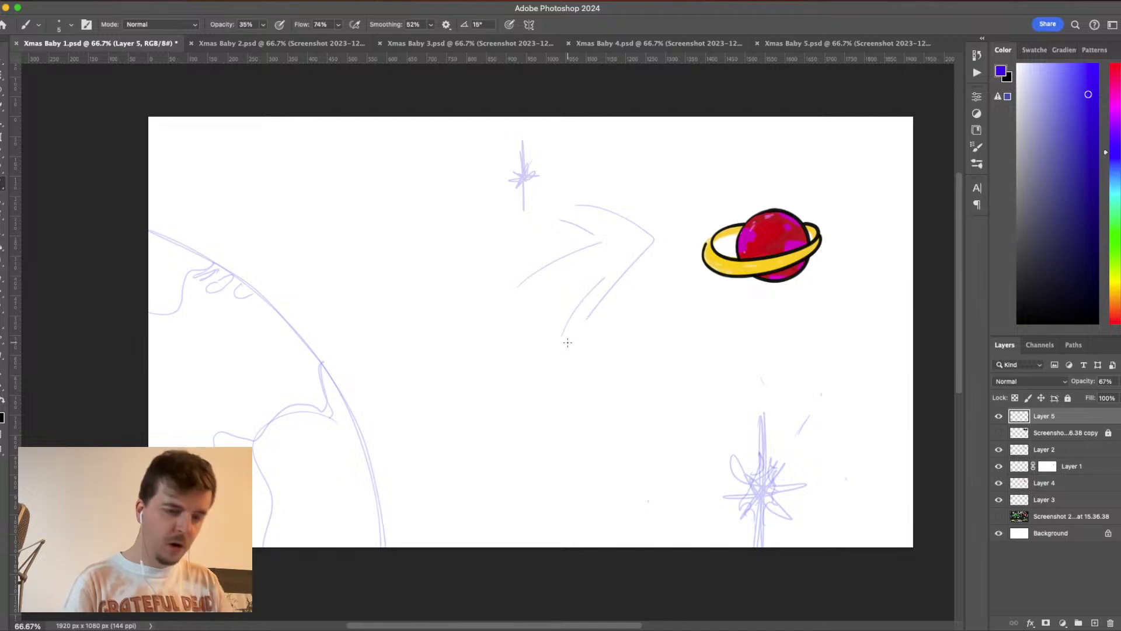
key(super+z)
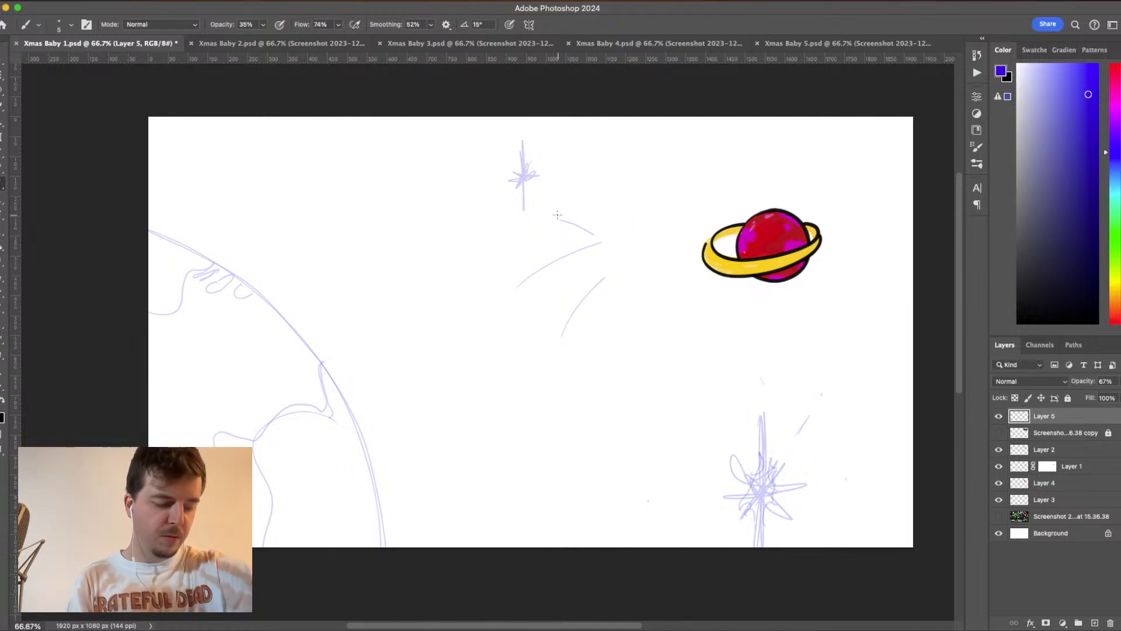
mouse_move(559, 215)
mouse_down()
mouse_move(663, 204)
mouse_move(681, 212)
mouse_move(661, 225)
mouse_up()
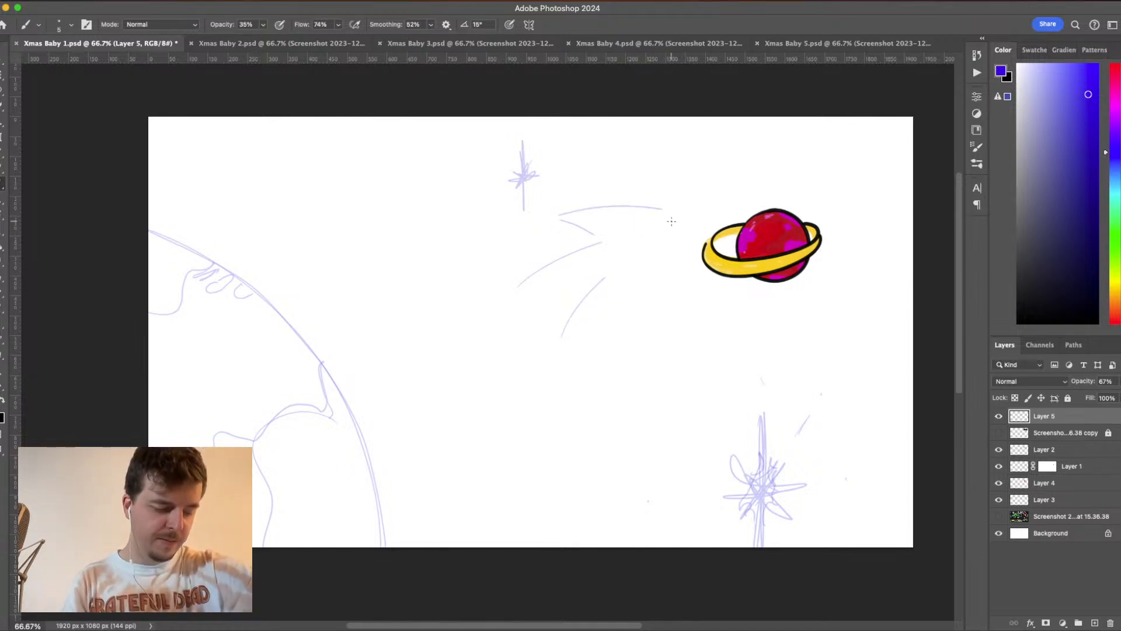
mouse_move(669, 219)
mouse_down()
mouse_move(619, 320)
mouse_move(617, 283)
mouse_up()
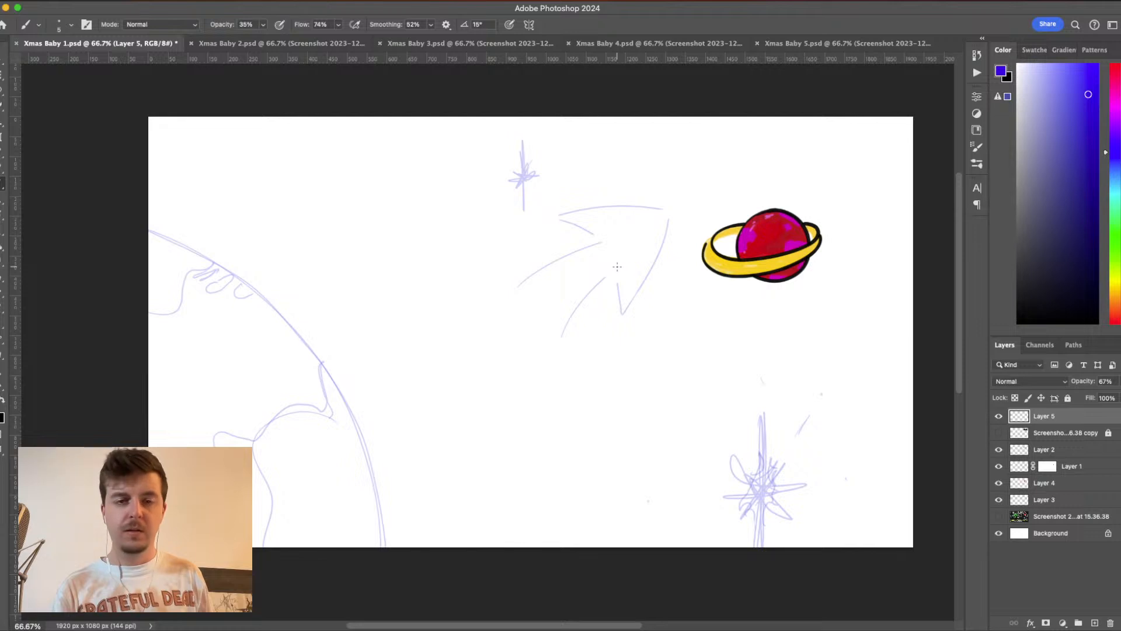
- Lasso the arrow sketch and move it 70 px down and 20 px left with Free Transform
click(2, 87)
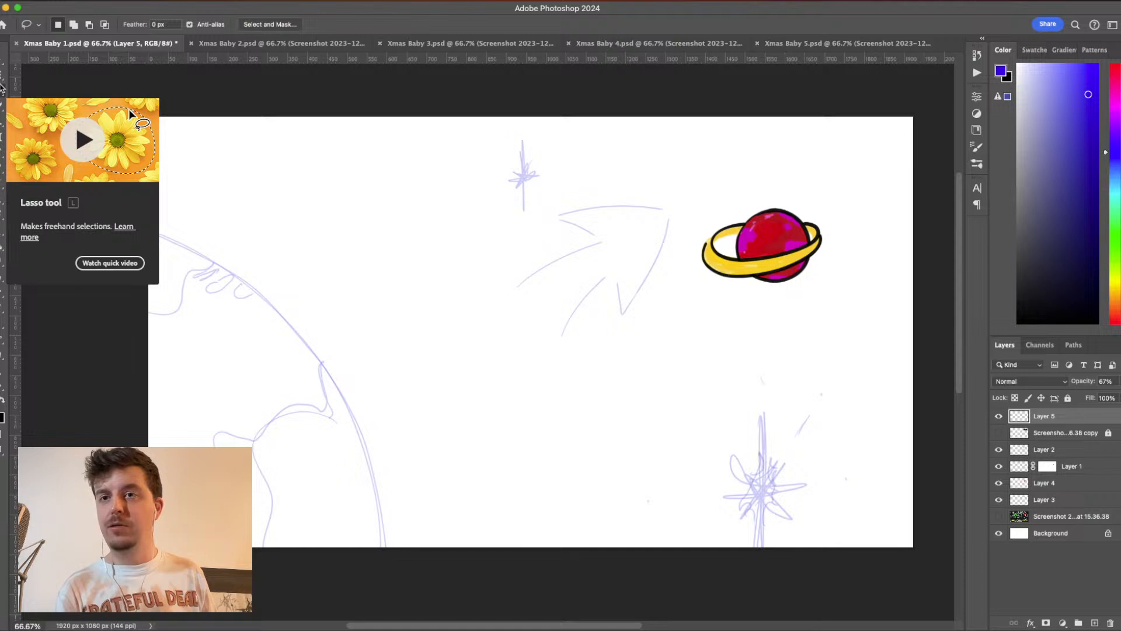
mouse_move(444, 291)
mouse_down()
mouse_move(537, 240)
mouse_move(531, 203)
mouse_move(628, 145)
mouse_move(691, 187)
mouse_move(655, 350)
mouse_move(523, 380)
mouse_move(465, 326)
mouse_up()
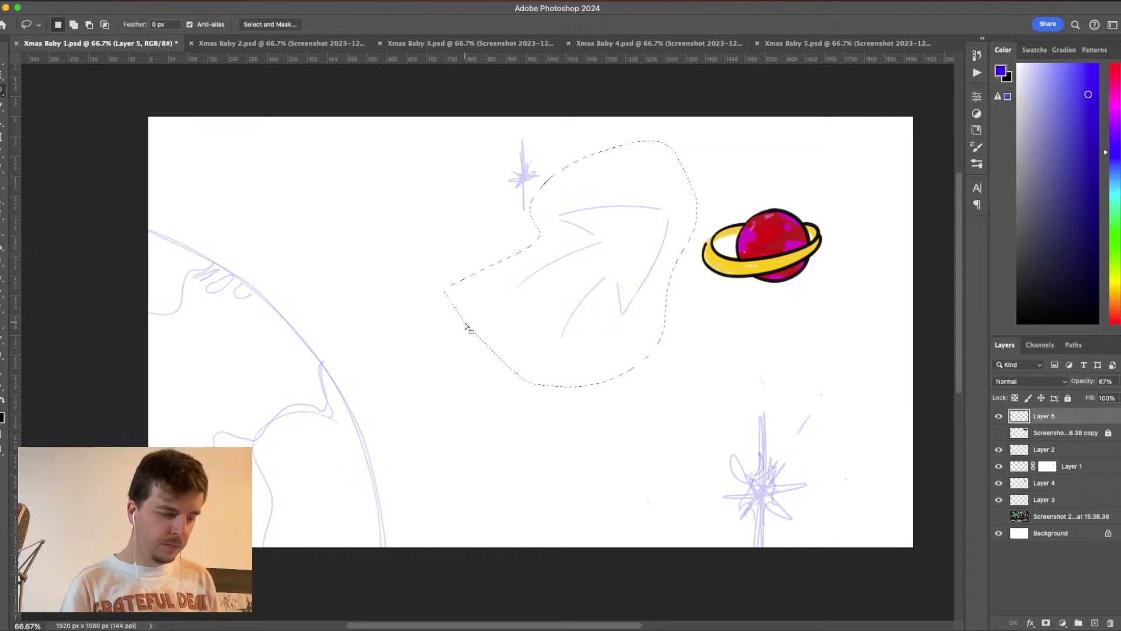
key(super+t)
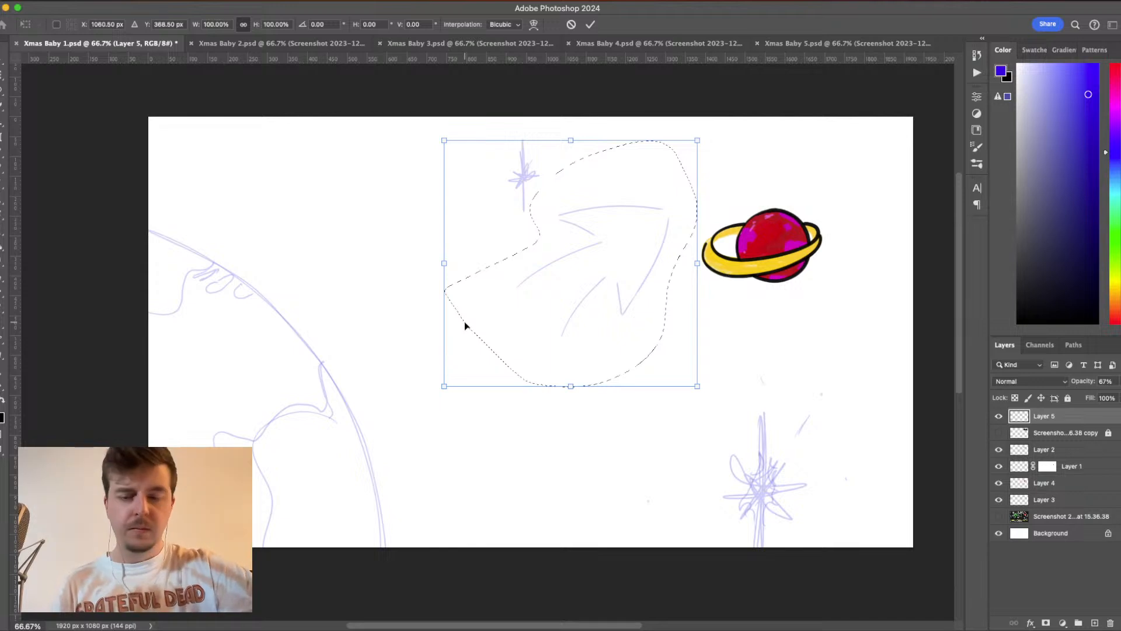
key(shift+Down)
key(shift+Down)
key(shift+Down)
key(shift+Down)
key(shift+Down)
key(shift+Left)
key(shift+Left)
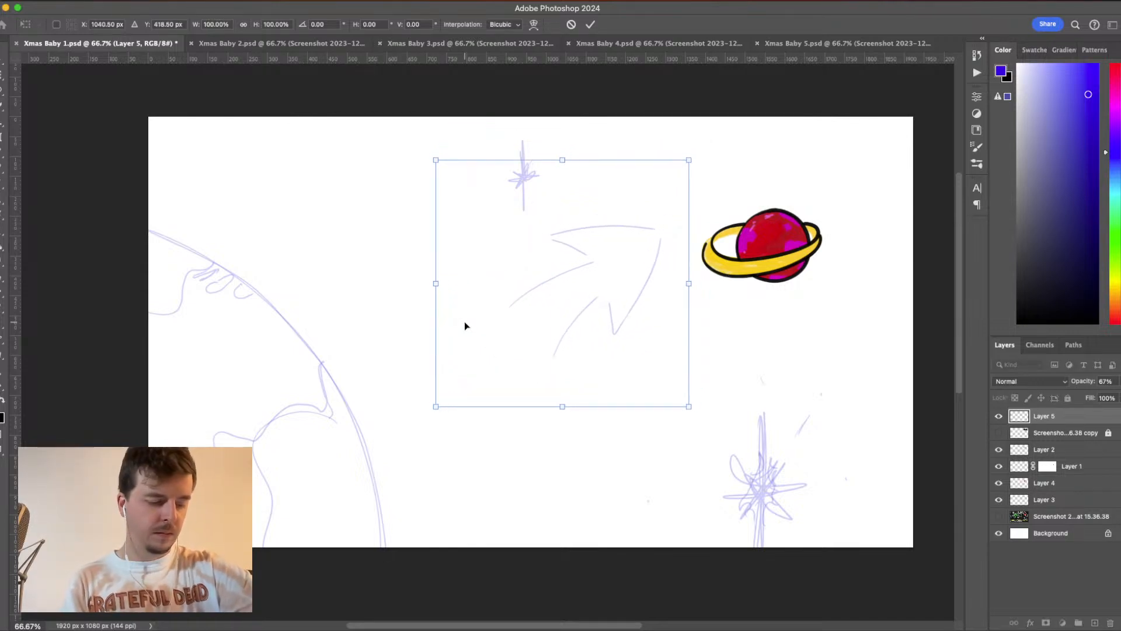
key(shift+Down)
key(shift+Down)
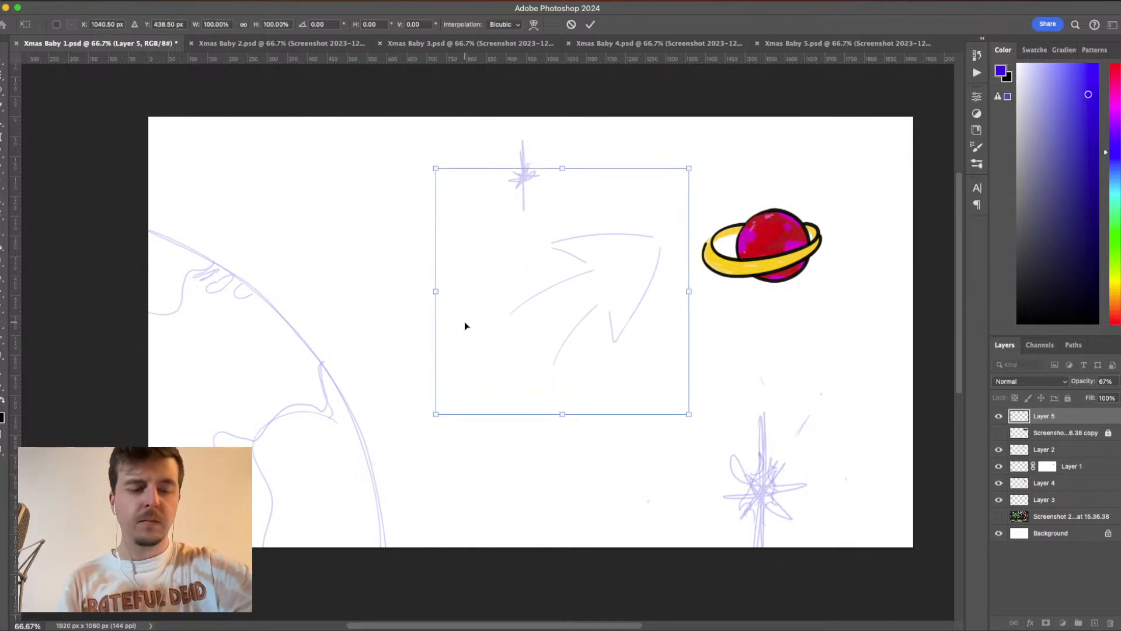
- Scale the arrow sketch to about 86%, rotate it about 2.6° clockwise, adjust its position and apply the transform
drag(436, 414, 471, 379)
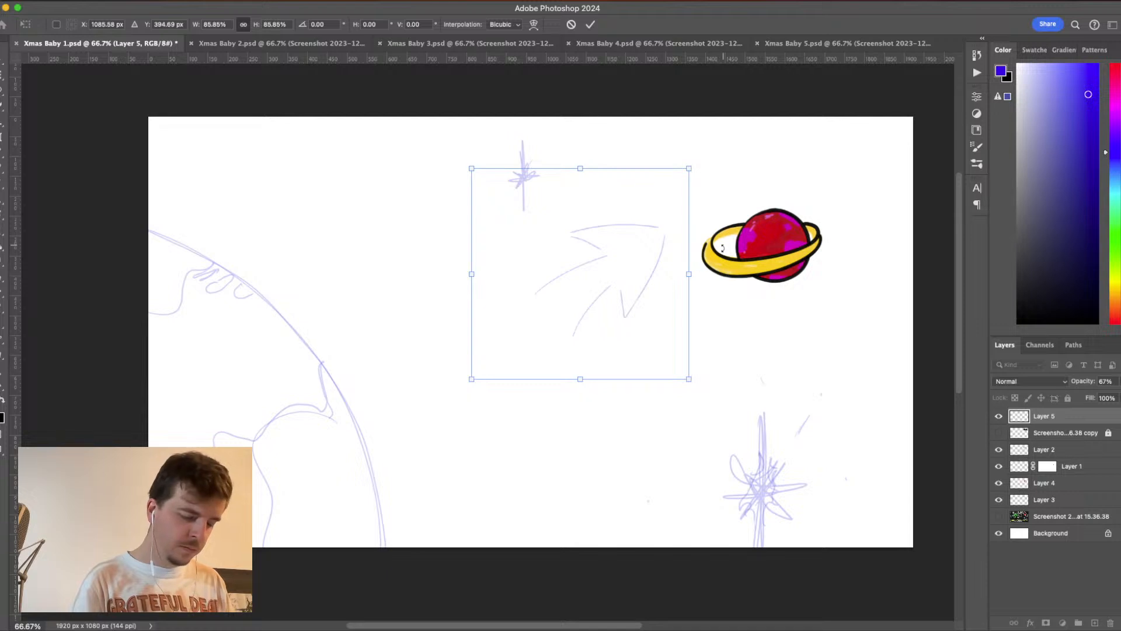
drag(722, 249, 723, 255)
drag(629, 315, 619, 316)
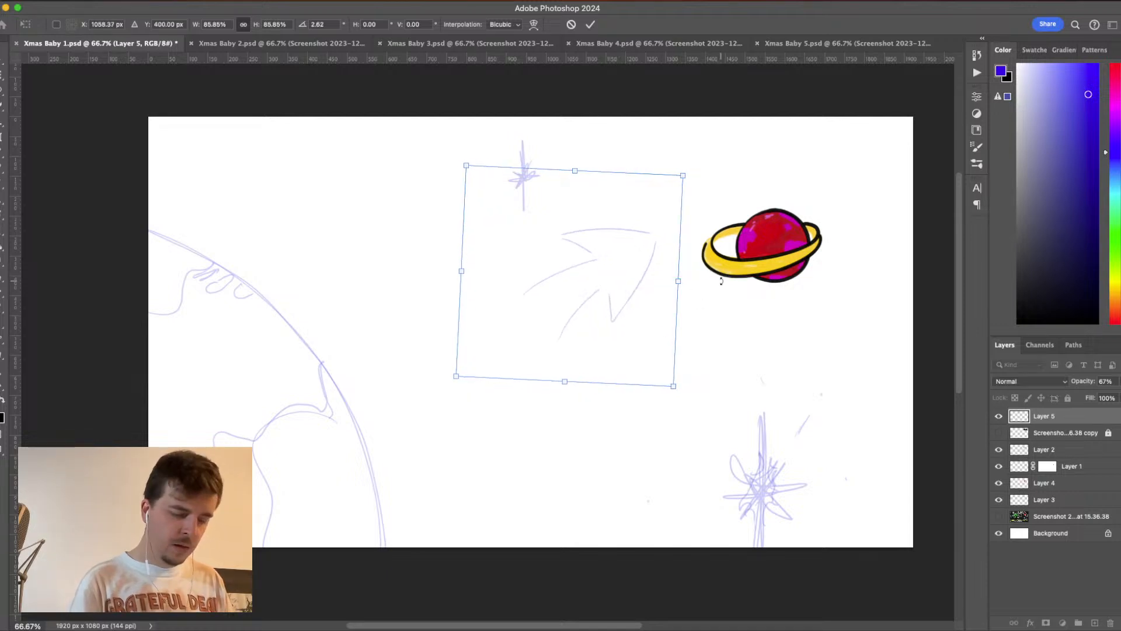
key(Return)
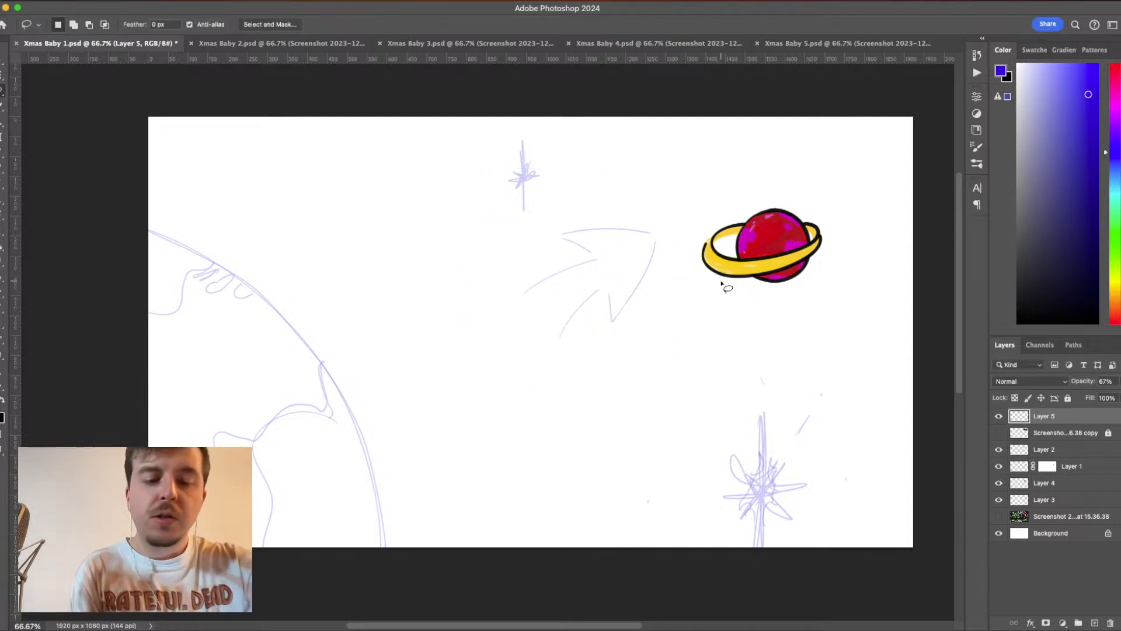
- Return to the Brush tool, pick a more saturated blue and raise the brush opacity to 51%
key(super+plus)
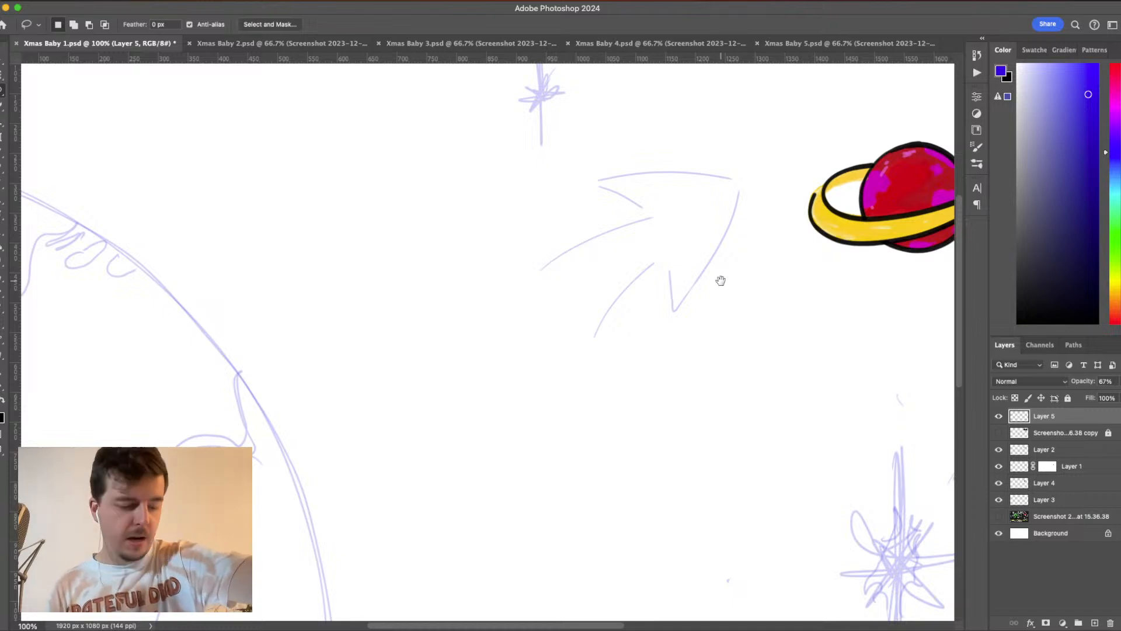
scroll(612, 421, right, 4)
scroll(612, 420, up, 2)
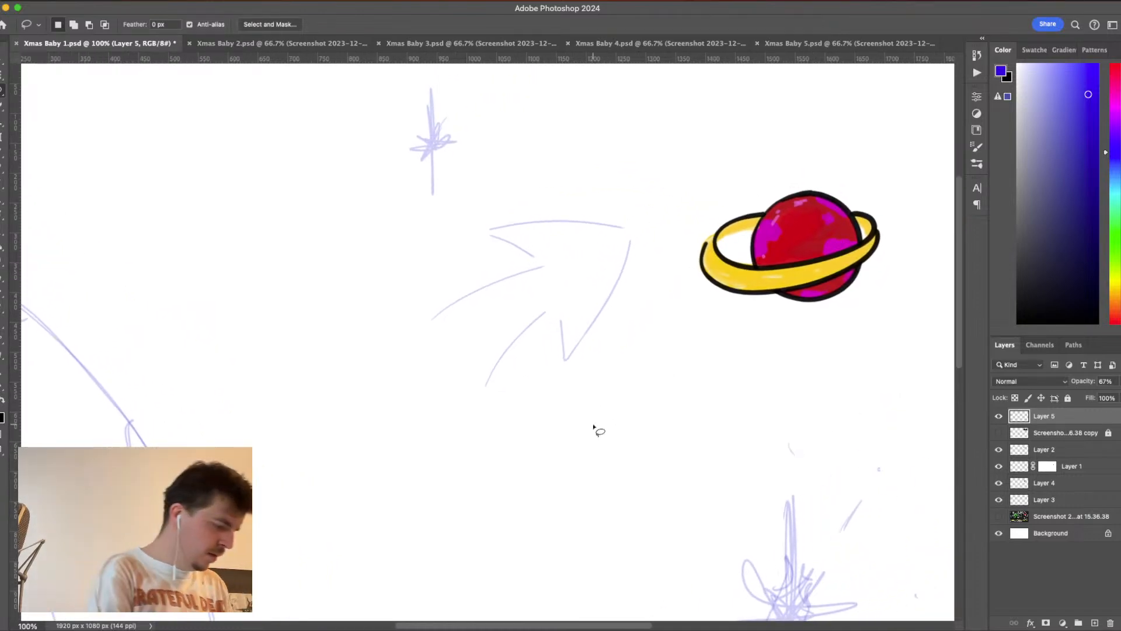
click(2, 181)
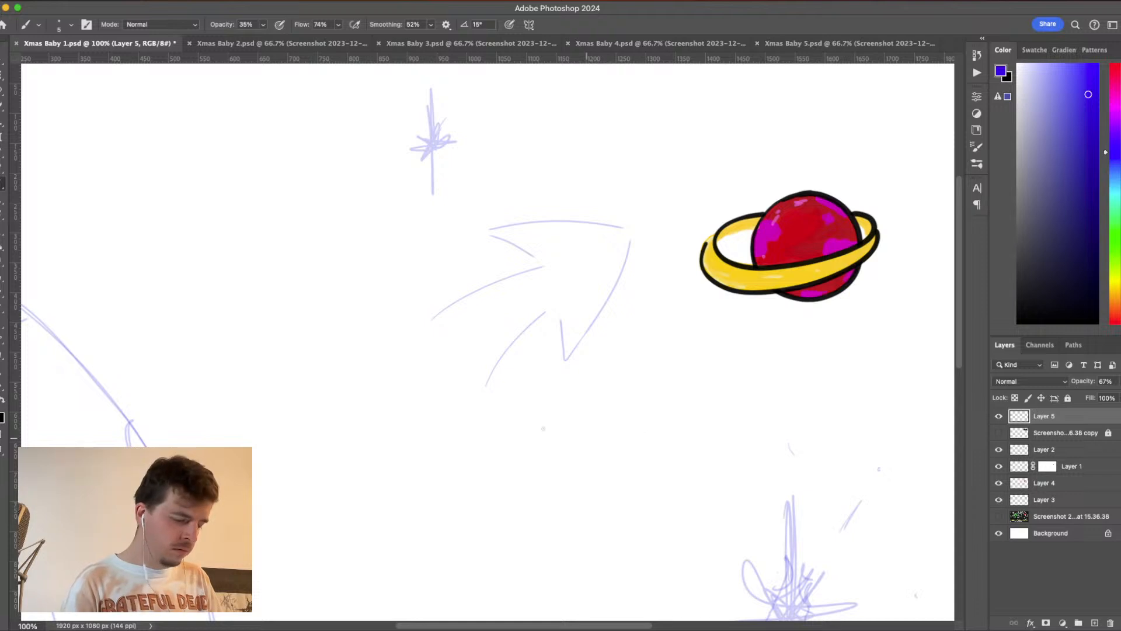
drag(1078, 105, 1084, 91)
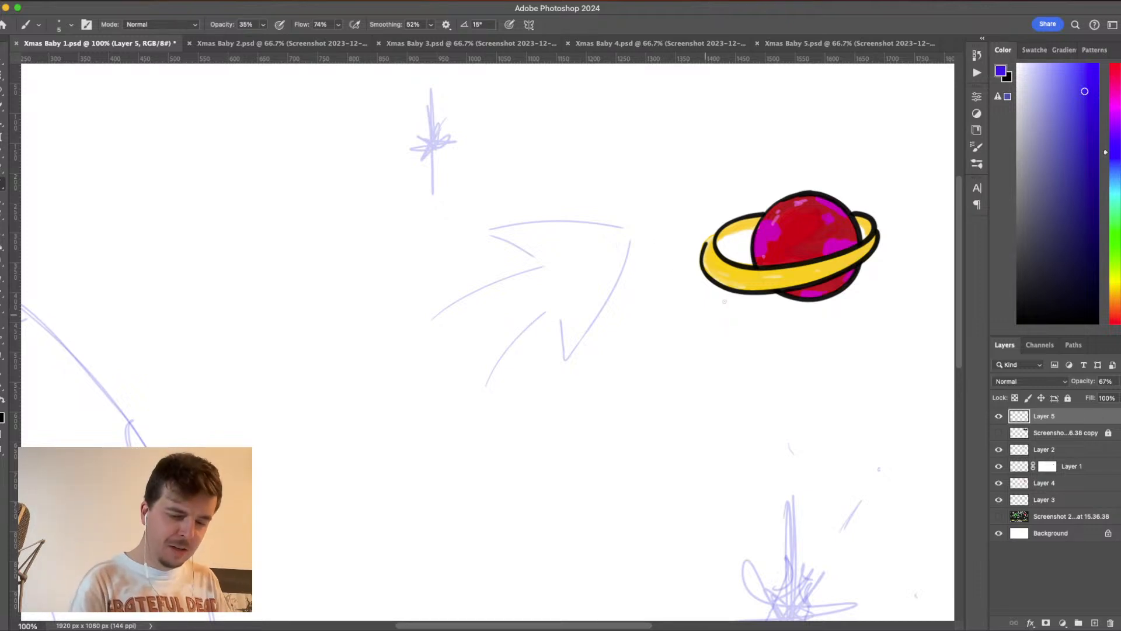
drag(1091, 124, 1089, 94)
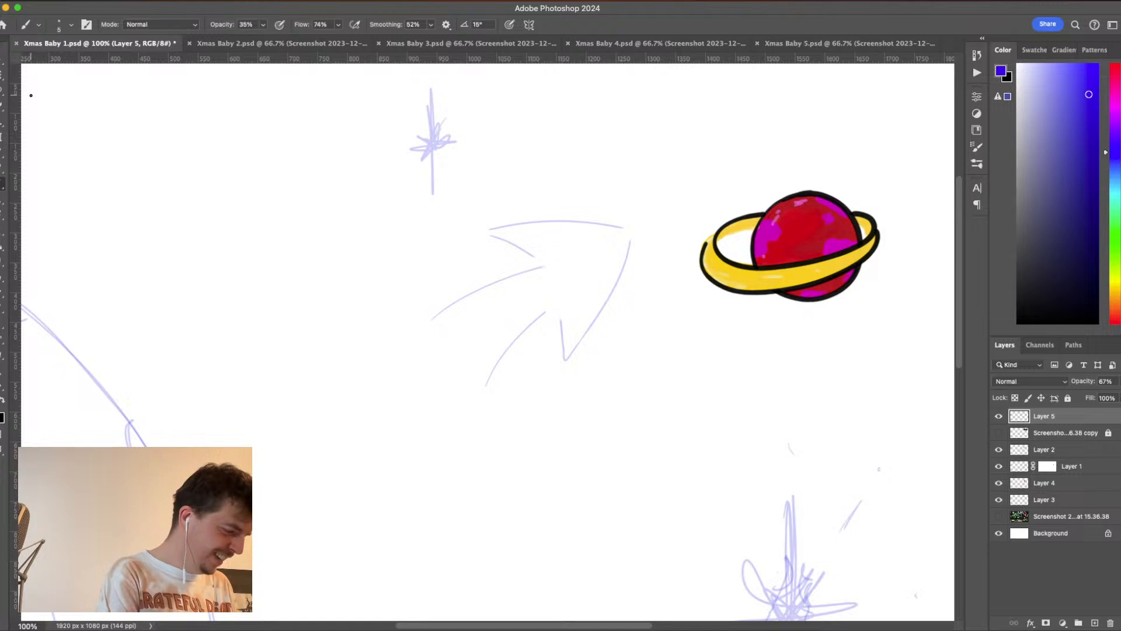
click(2, 200)
click(3, 184)
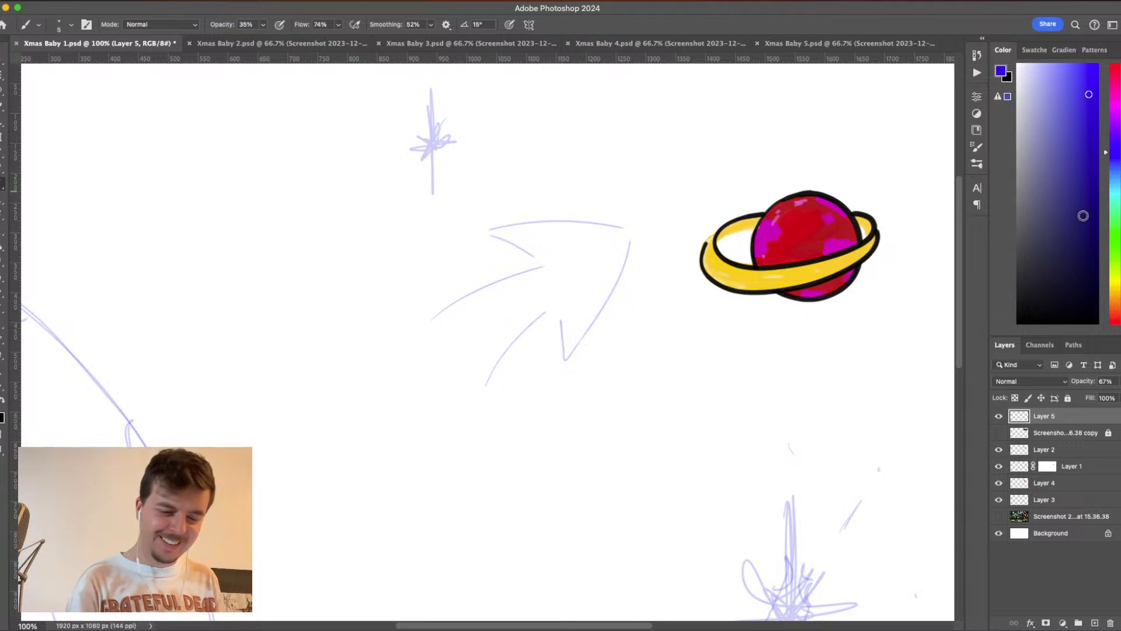
mouse_move(1085, 260)
mouse_down()
mouse_move(1083, 121)
mouse_move(1095, 88)
mouse_up()
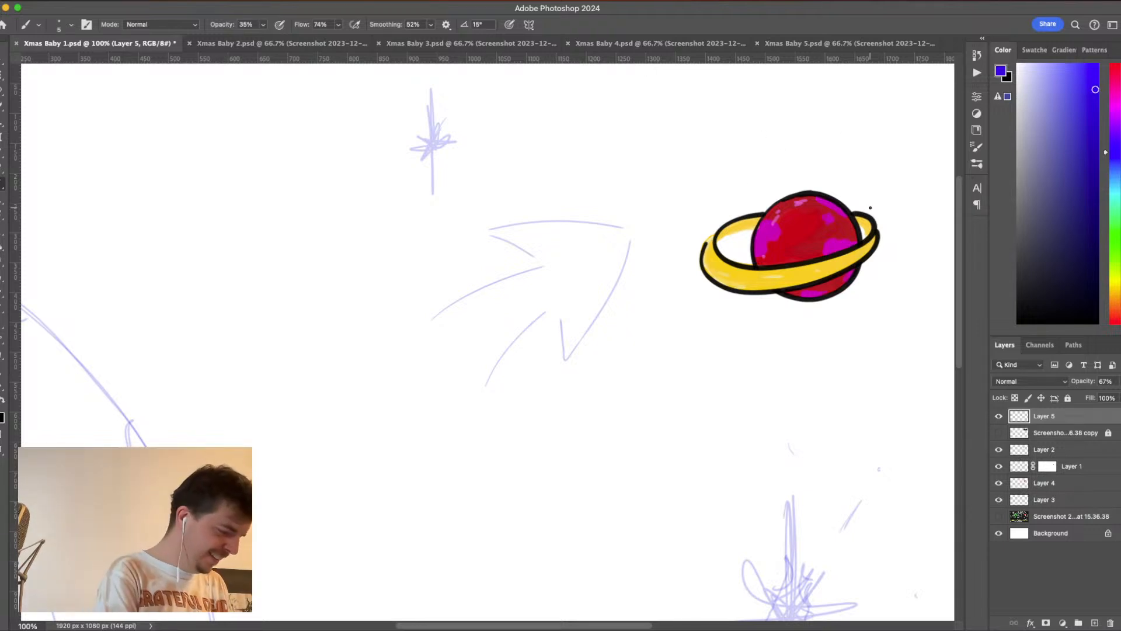
click(263, 27)
drag(263, 38, 272, 38)
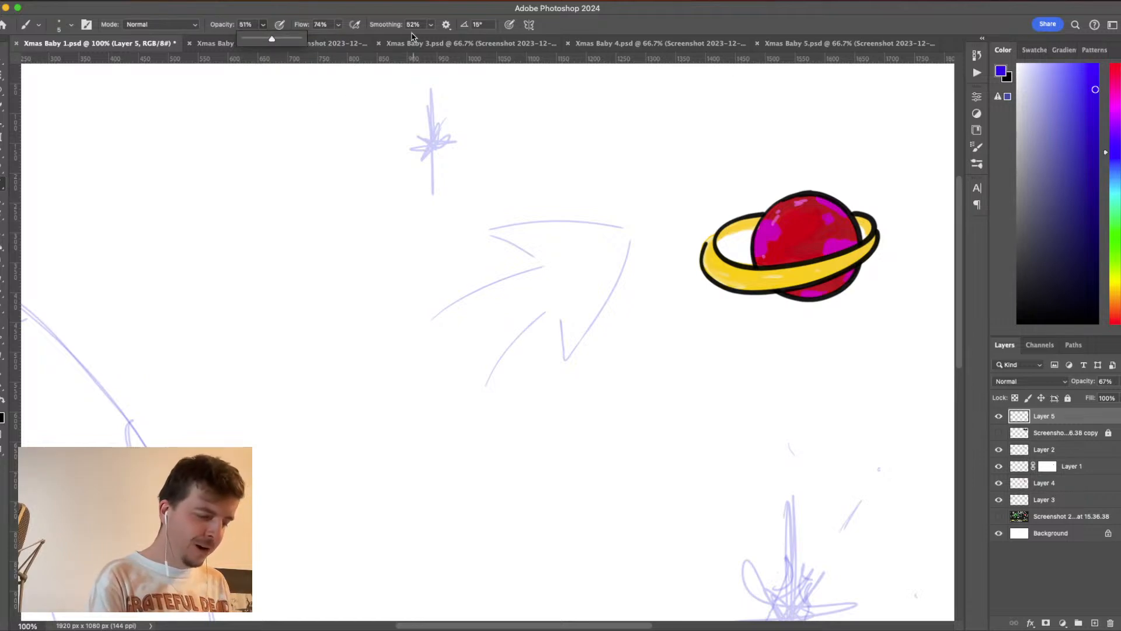
- Add a new layer above Layer 5 and keep the Brush ready for drawing on it
click(1103, 415)
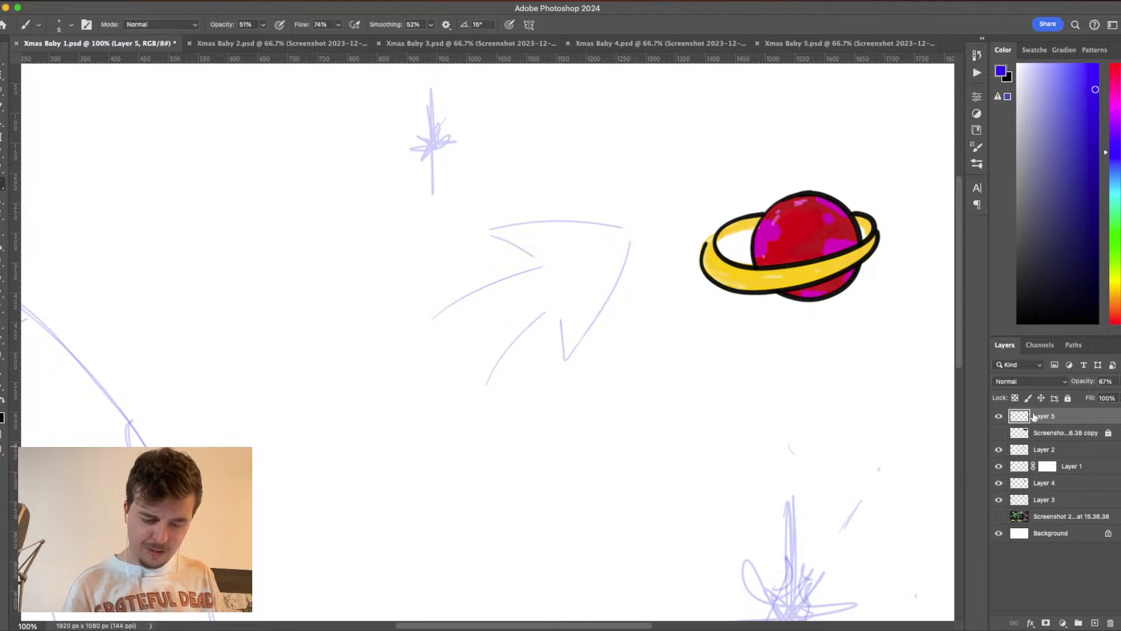
click(1095, 623)
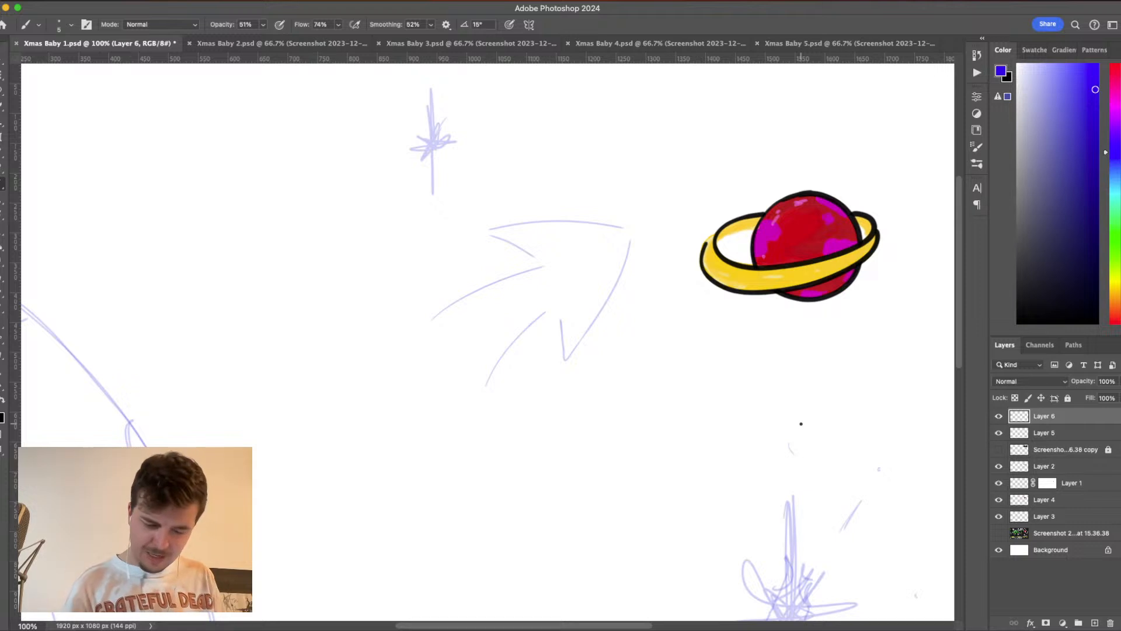
key(e)
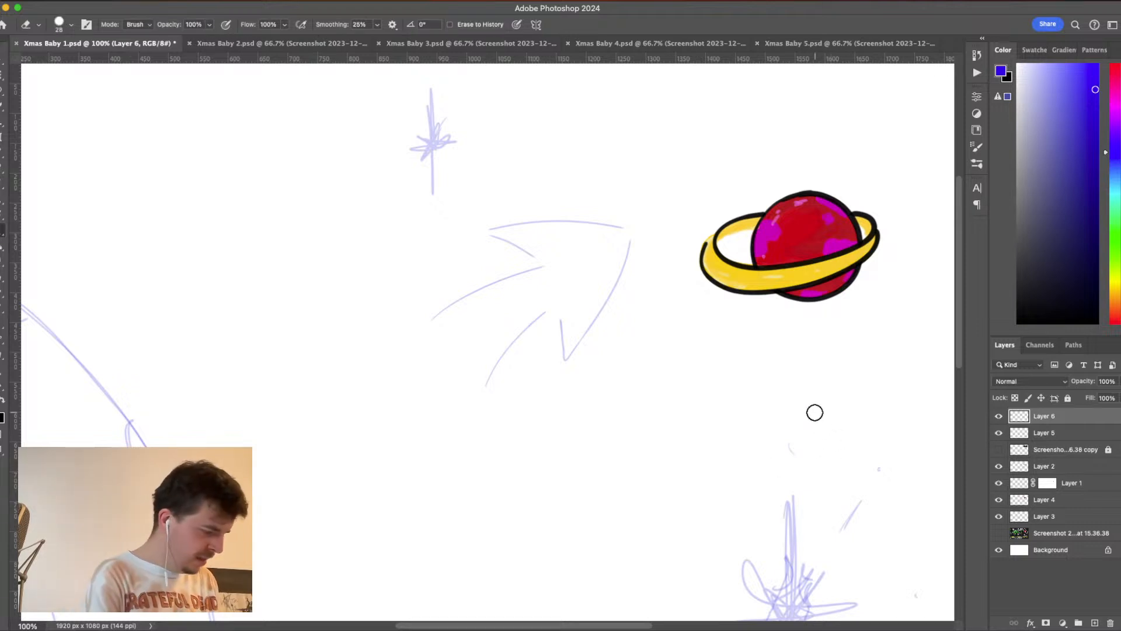
key(b)
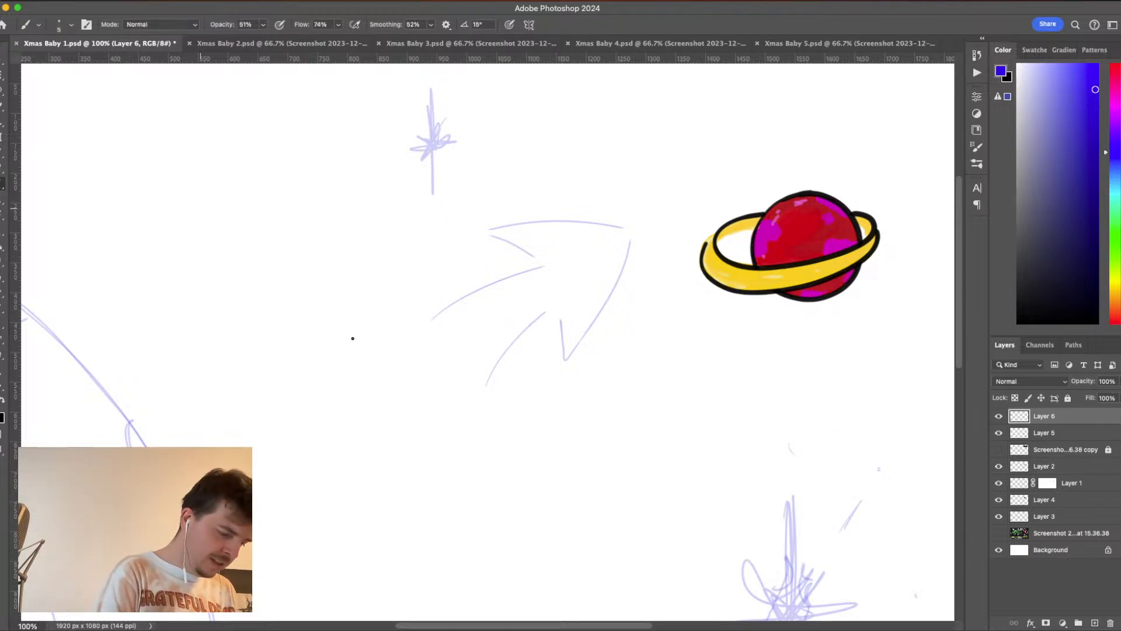
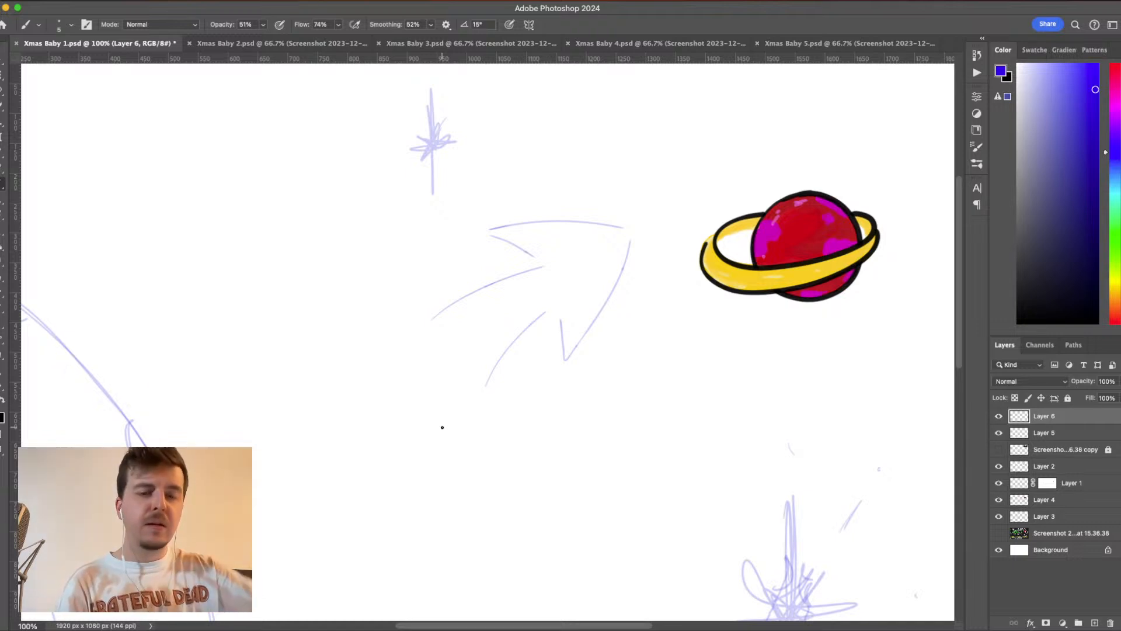
drag(600, 132, 600, 142)
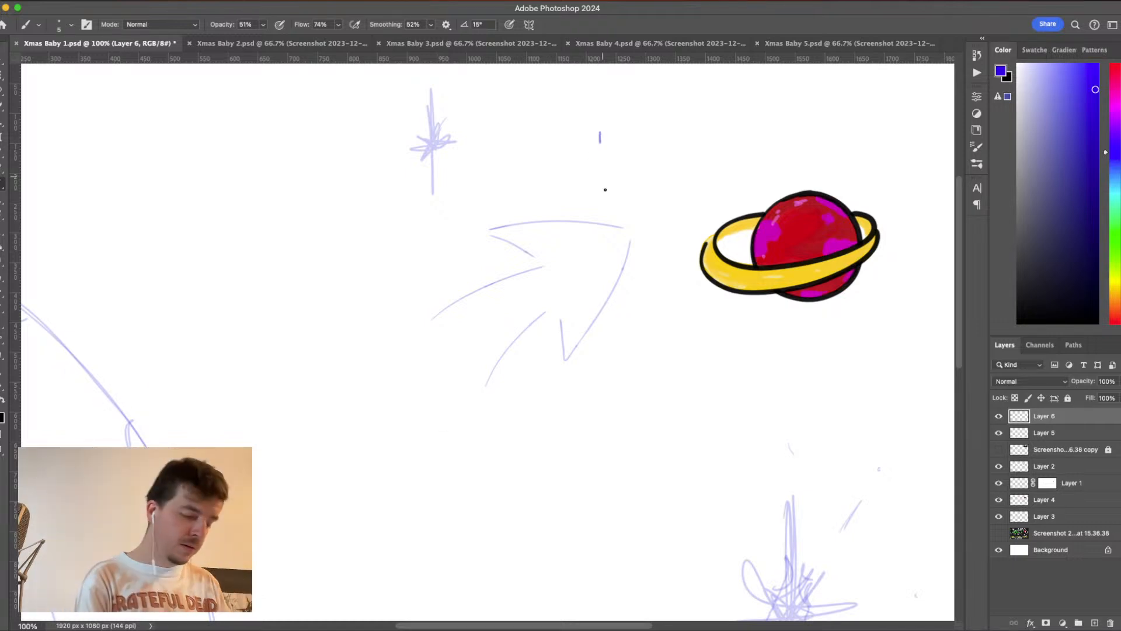
mouse_move(605, 190)
mouse_down()
mouse_move(630, 172)
mouse_move(682, 248)
mouse_up()
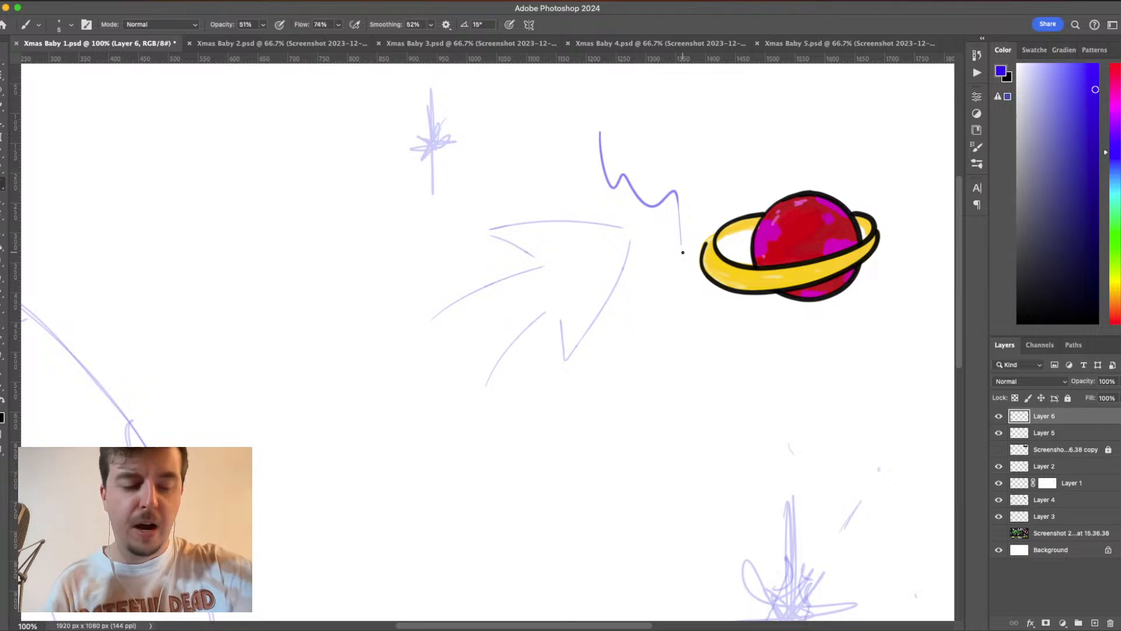
key(super+z)
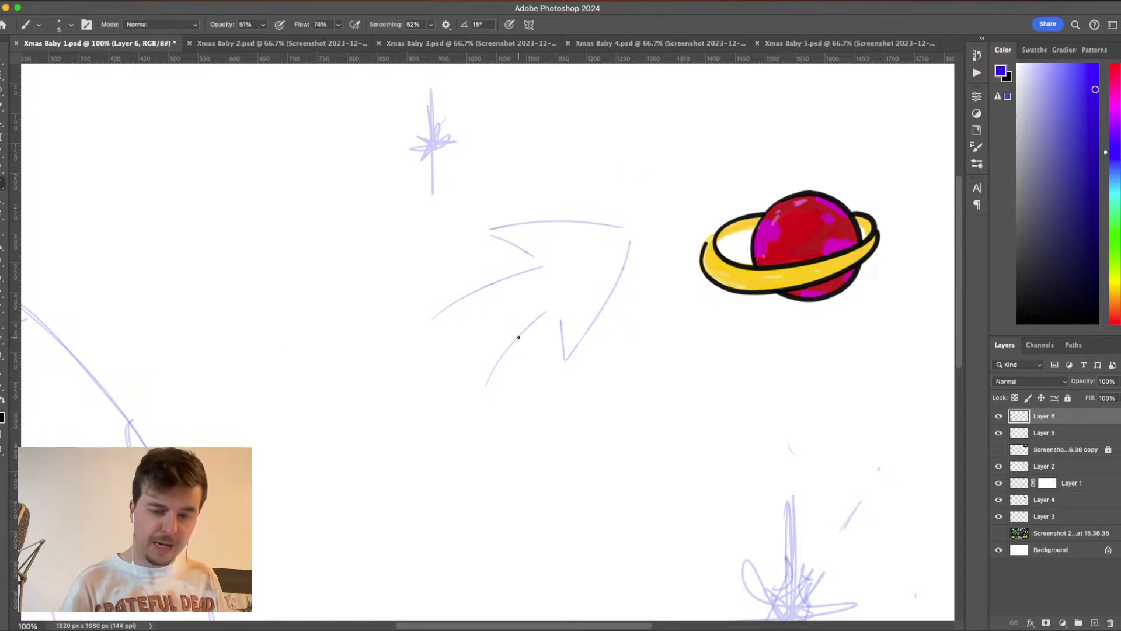
key(super+minus)
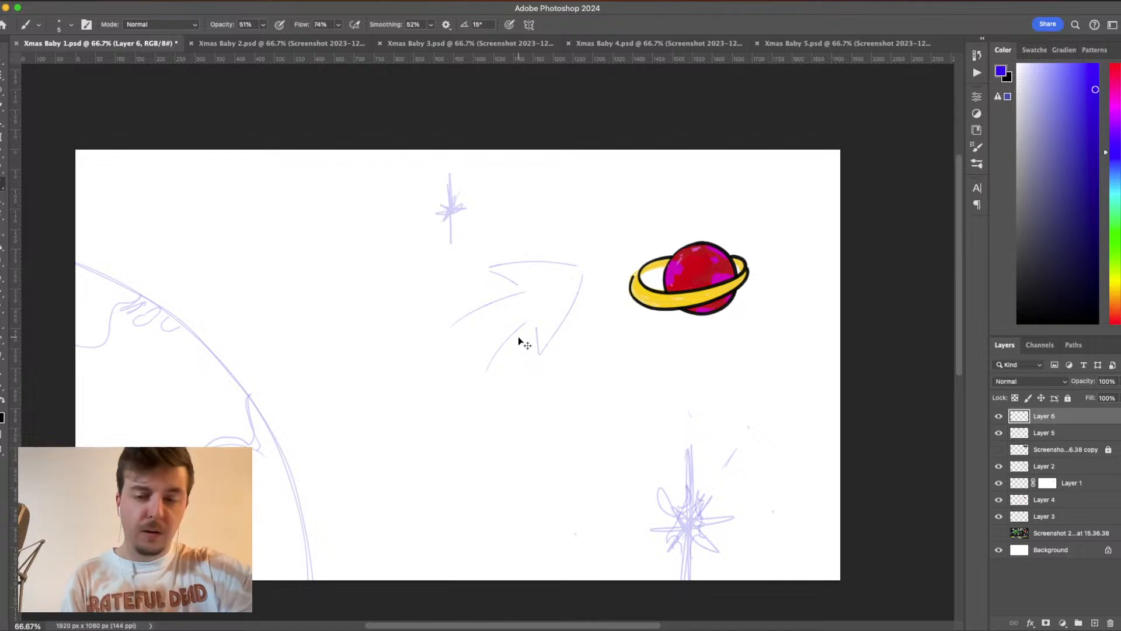
key(super+plus)
drag(690, 369, 716, 342)
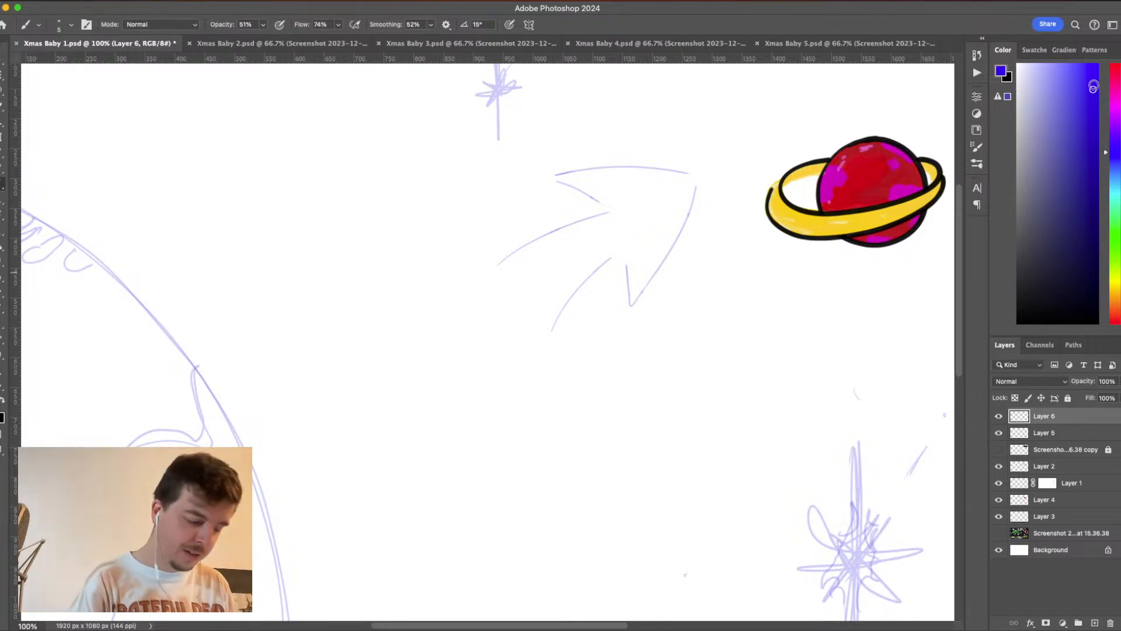
mouse_move(507, 262)
mouse_down()
mouse_move(570, 225)
mouse_move(507, 265)
mouse_move(613, 213)
mouse_up()
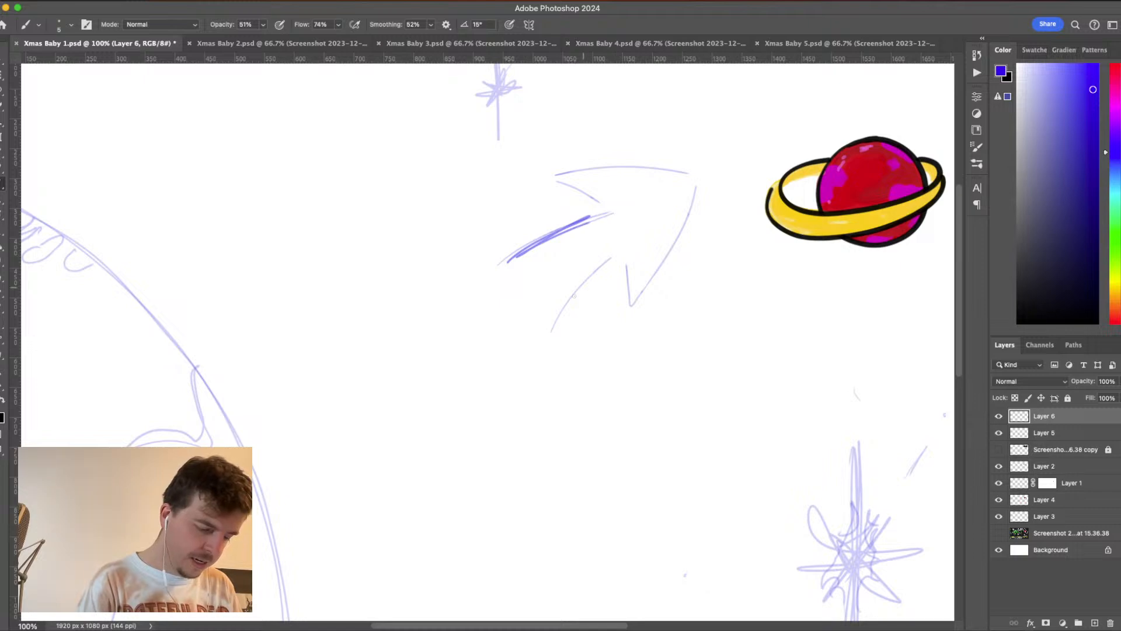
drag(612, 259, 541, 338)
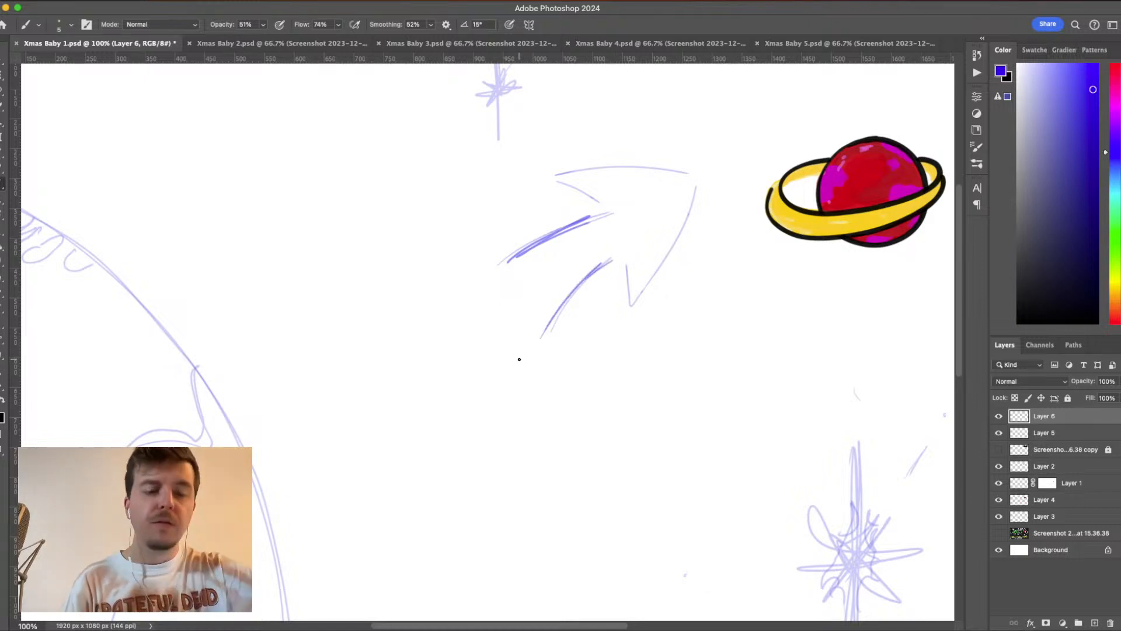
key(super+z)
key(super+z)
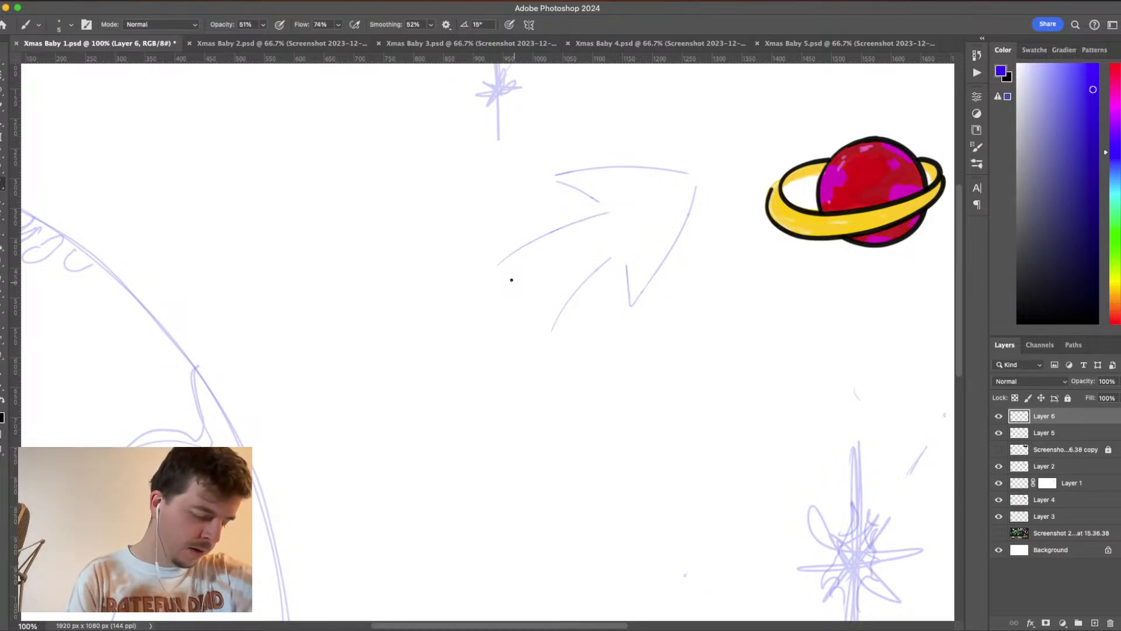
- Trace the arrow's tail end, lower shaft edge and lower inner notch in darker blue over the sketch on Layer 6
drag(492, 265, 531, 301)
key(super+z)
drag(492, 264, 555, 320)
key(super+z)
mouse_move(495, 264)
mouse_down()
mouse_move(564, 330)
mouse_move(553, 336)
mouse_move(606, 267)
mouse_move(637, 242)
mouse_move(640, 252)
mouse_move(634, 234)
mouse_move(631, 288)
mouse_up()
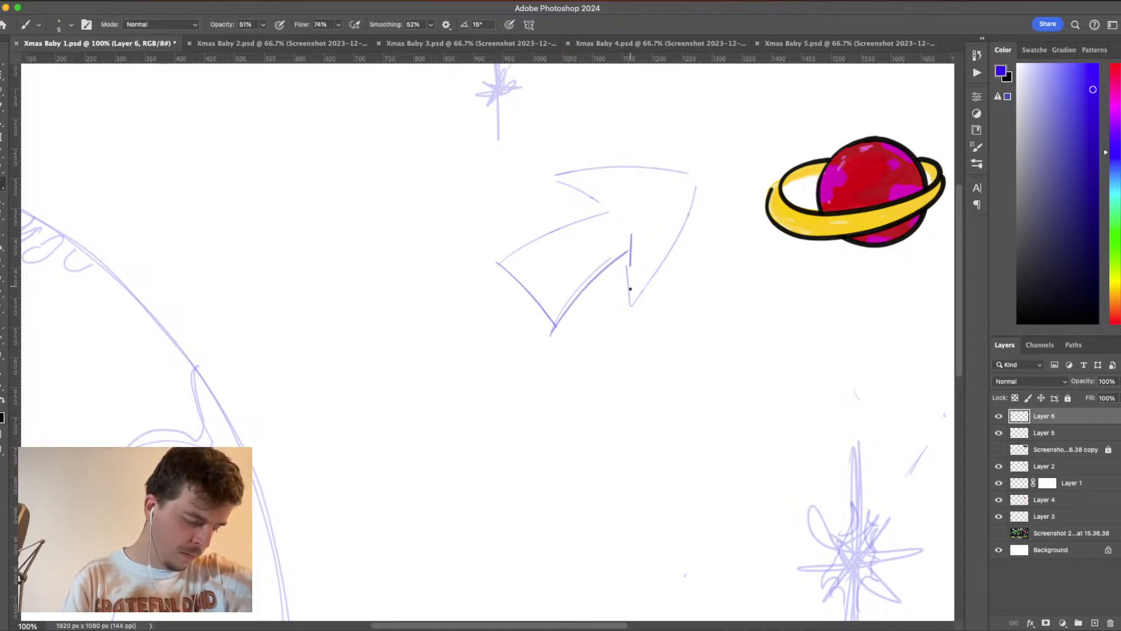
key(super+z)
drag(627, 242, 627, 303)
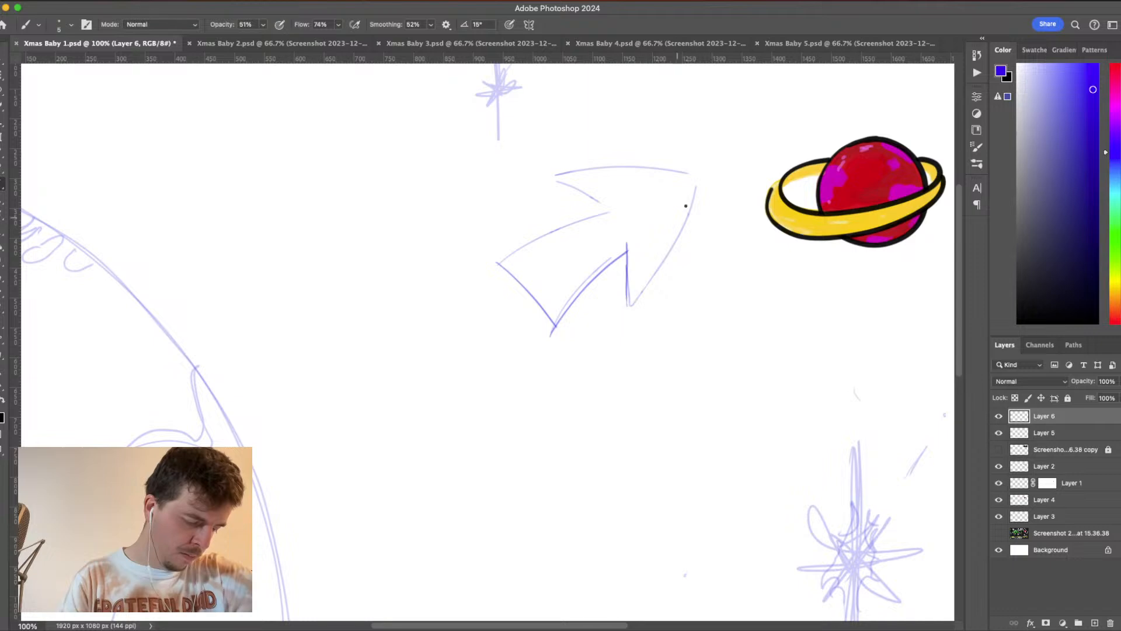
- Trace the arrowhead's right and top edges, the upper barb and the upper shaft edge in the same blue
drag(701, 178, 628, 310)
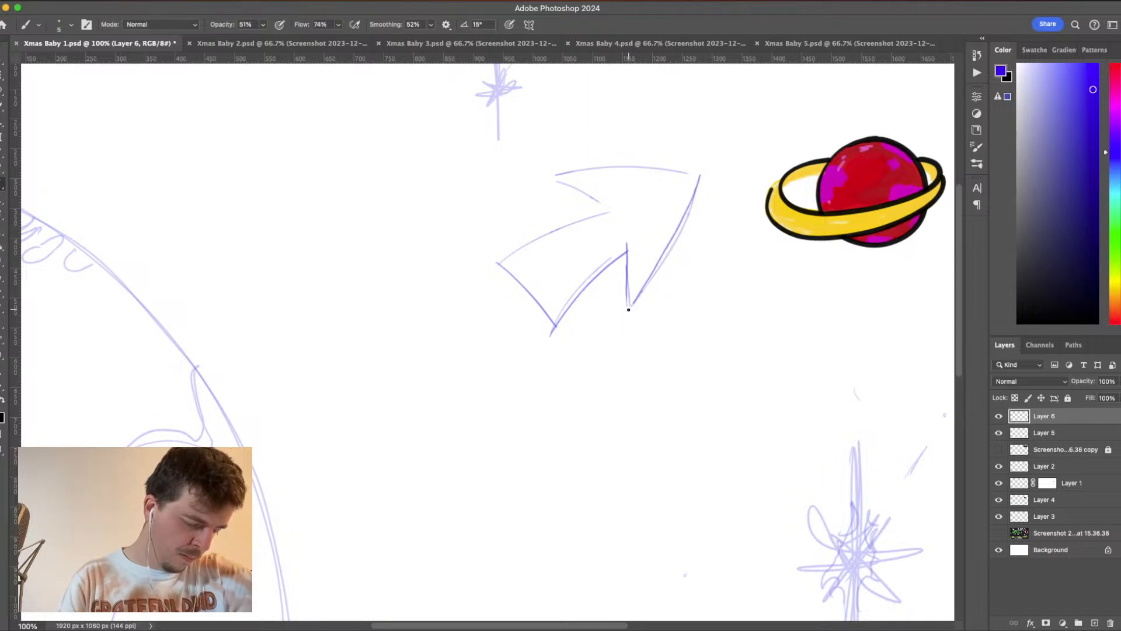
mouse_move(565, 172)
mouse_down()
mouse_move(666, 167)
mouse_move(700, 178)
mouse_up()
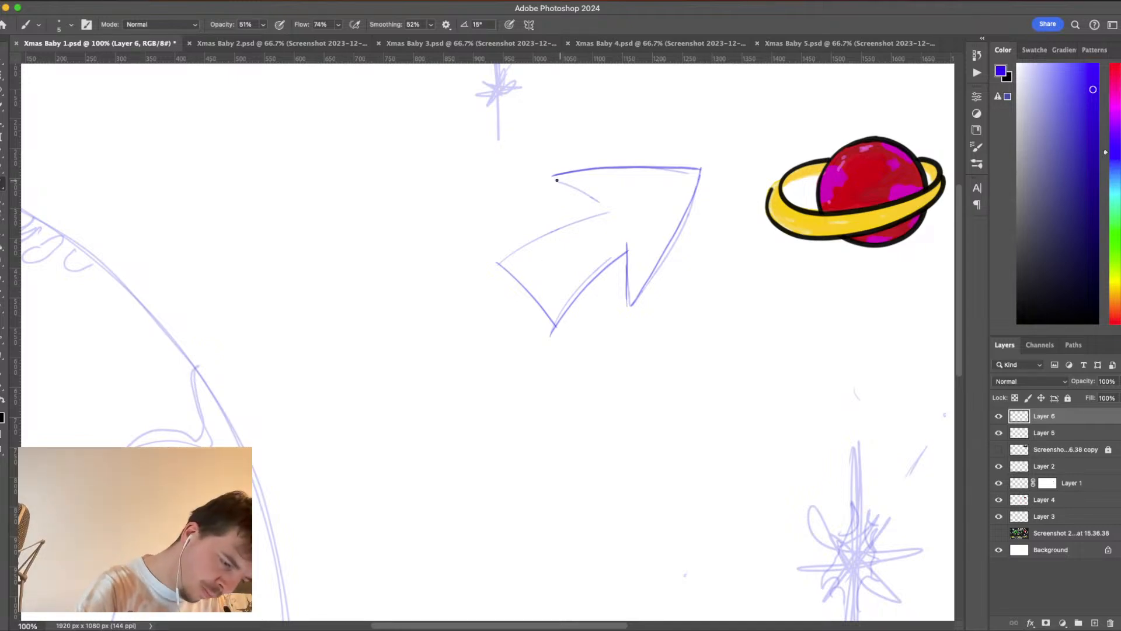
drag(552, 175, 604, 208)
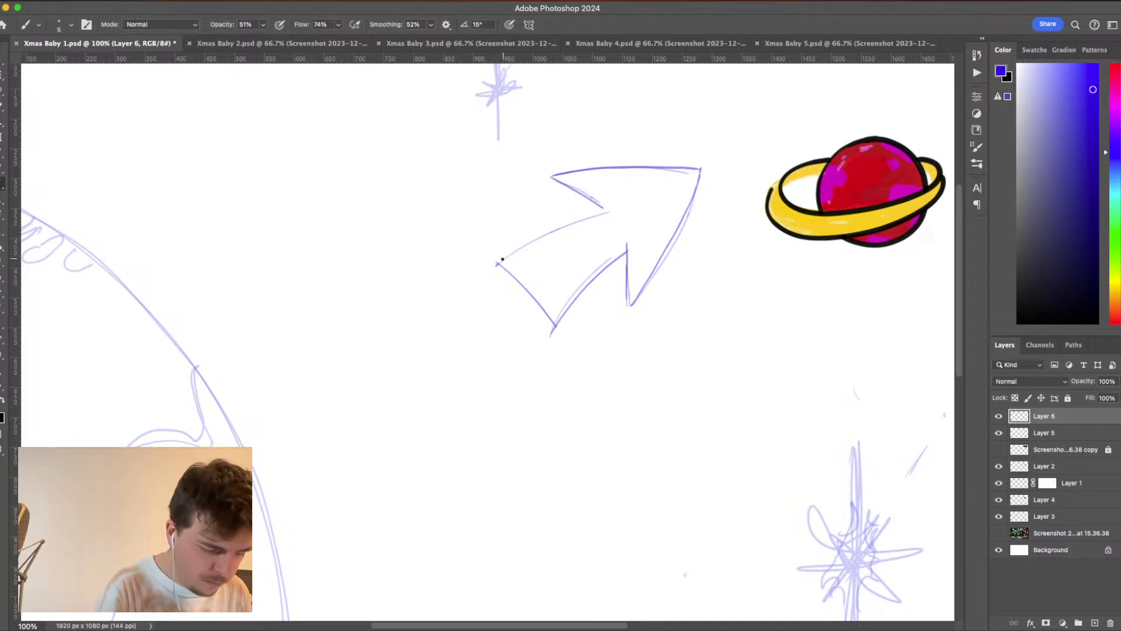
mouse_move(499, 262)
mouse_down()
mouse_move(557, 224)
mouse_move(607, 212)
mouse_up()
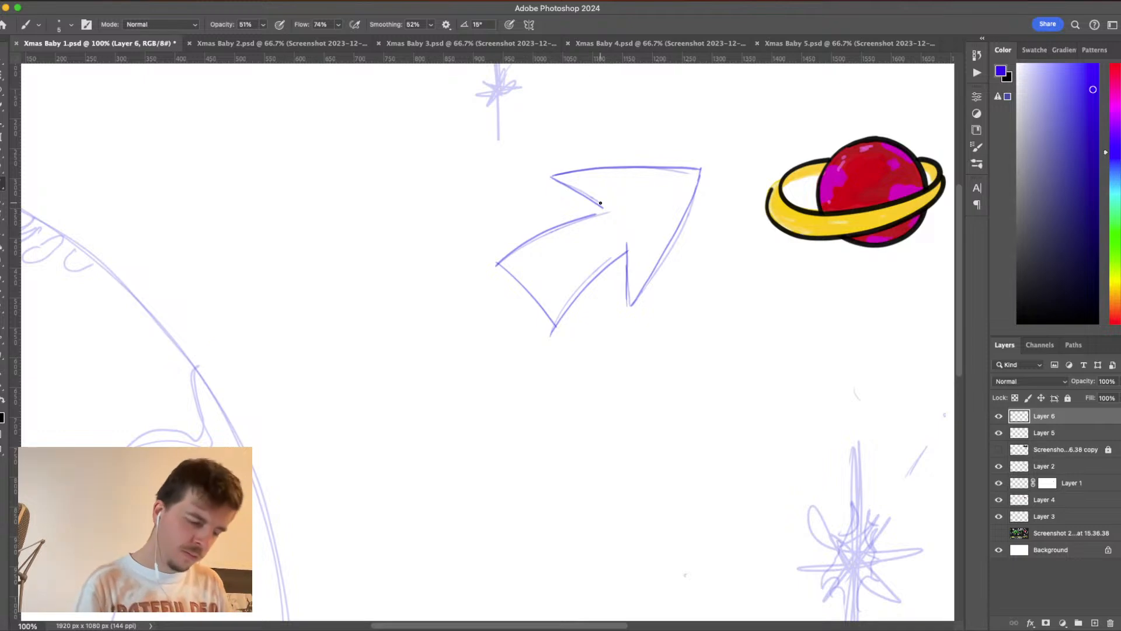
key(super+z)
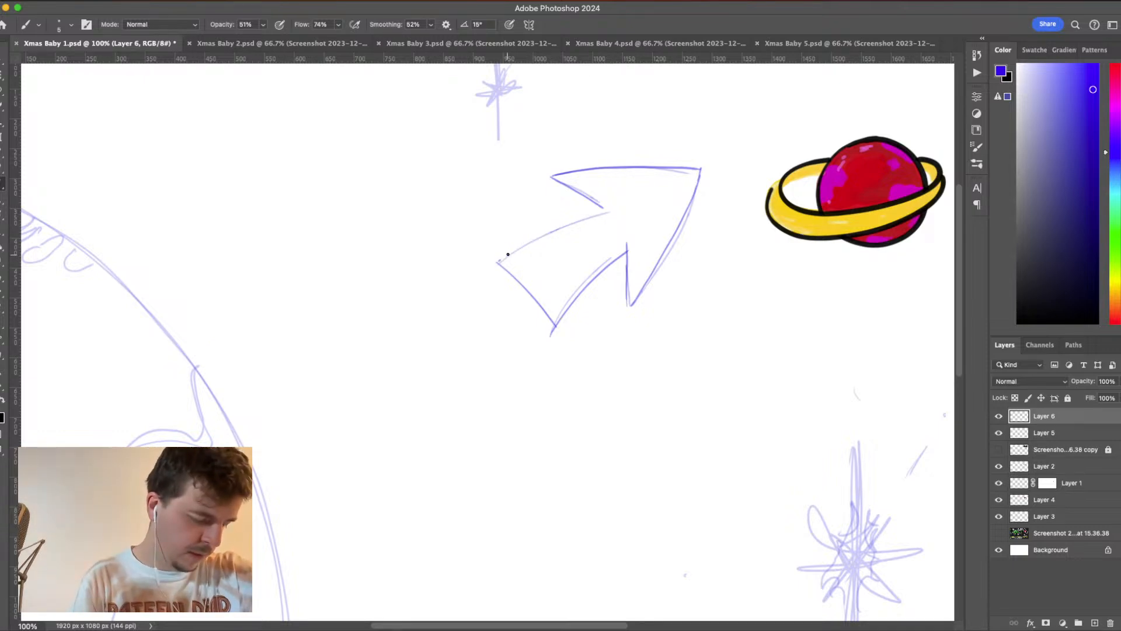
drag(509, 254, 596, 205)
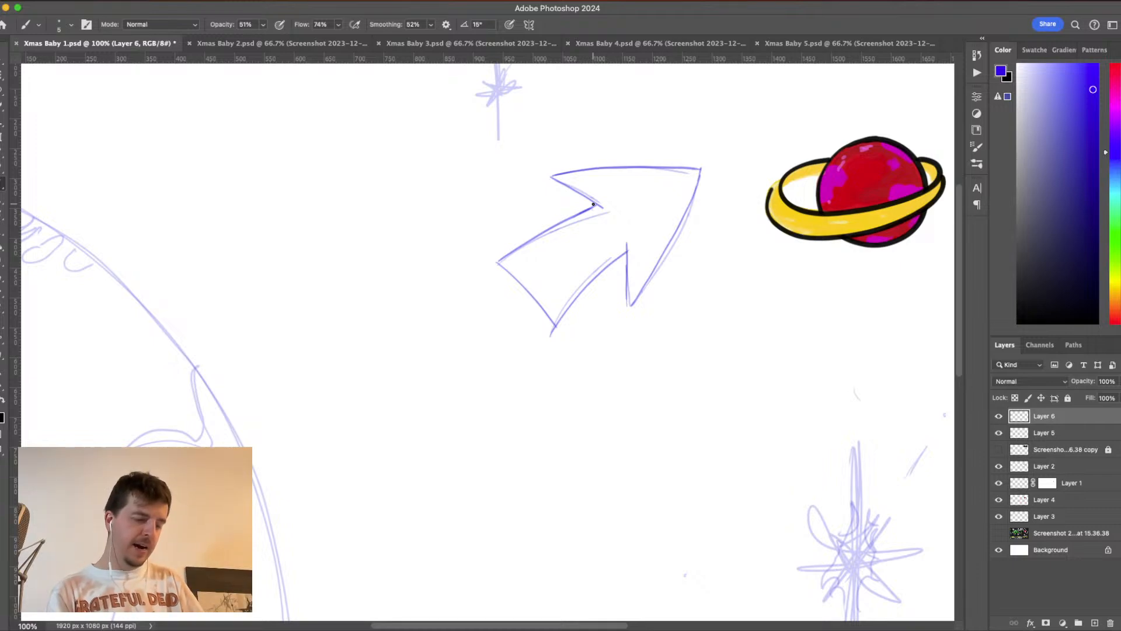
- Erase and redraw the arrow's two inner barb lines so they slant back to meet the shaft edges
key(e)
drag(626, 243, 633, 302)
key(b)
key(e)
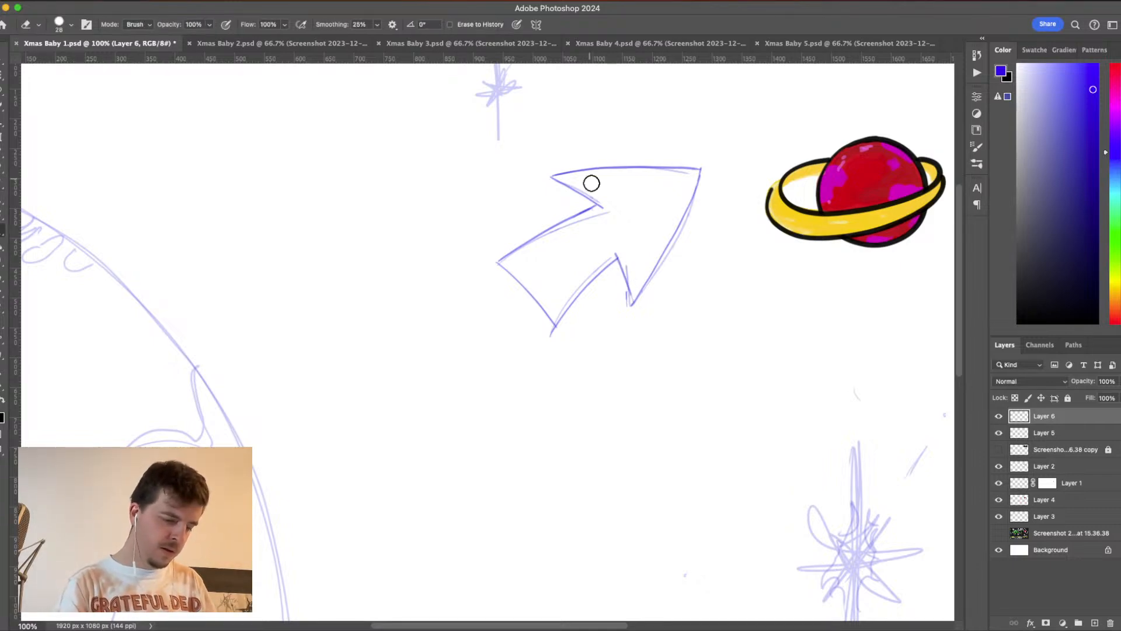
mouse_move(591, 183)
mouse_down()
mouse_move(573, 203)
mouse_move(556, 179)
mouse_up()
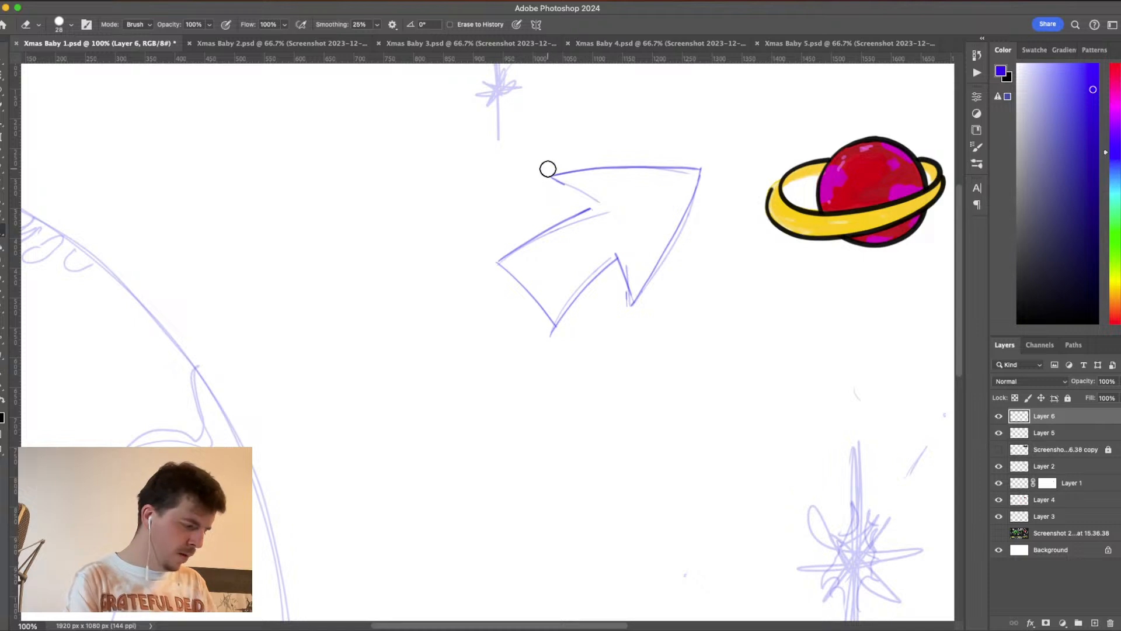
key(b)
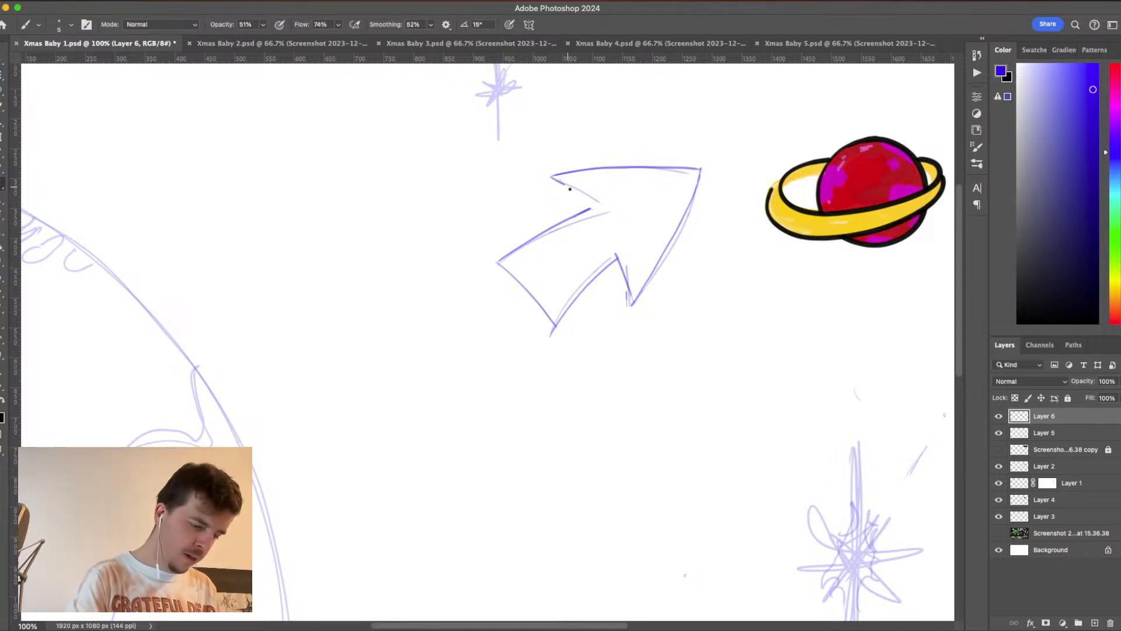
drag(556, 176, 591, 210)
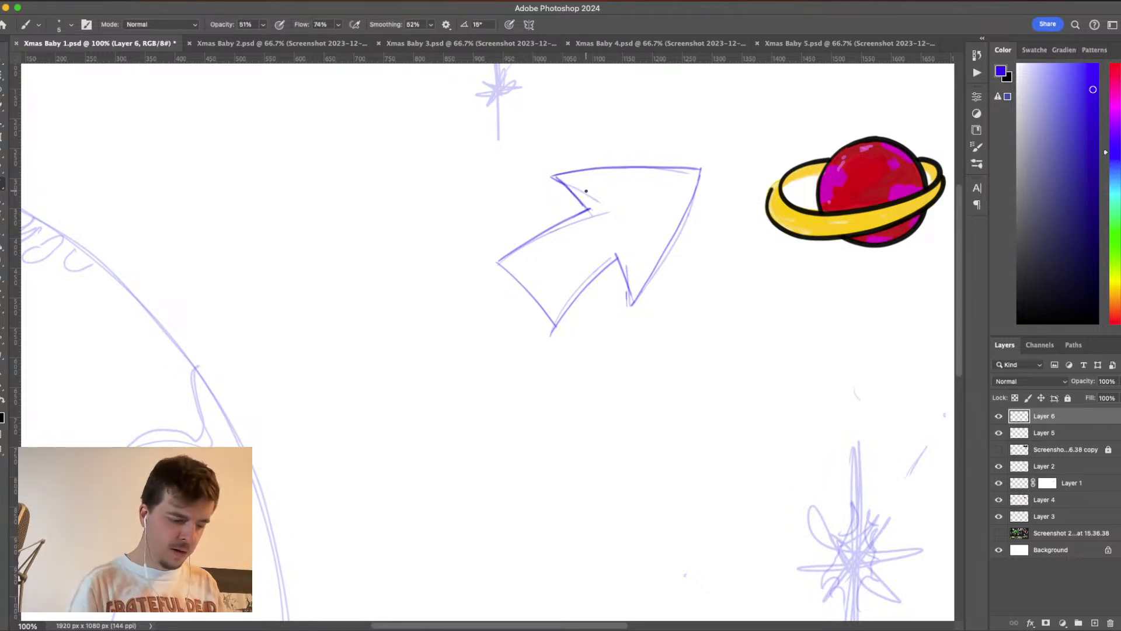
- Erase the arrow's lower shaft edge and redraw it slightly higher, joining it to a reinforced tail end
drag(615, 257, 556, 315)
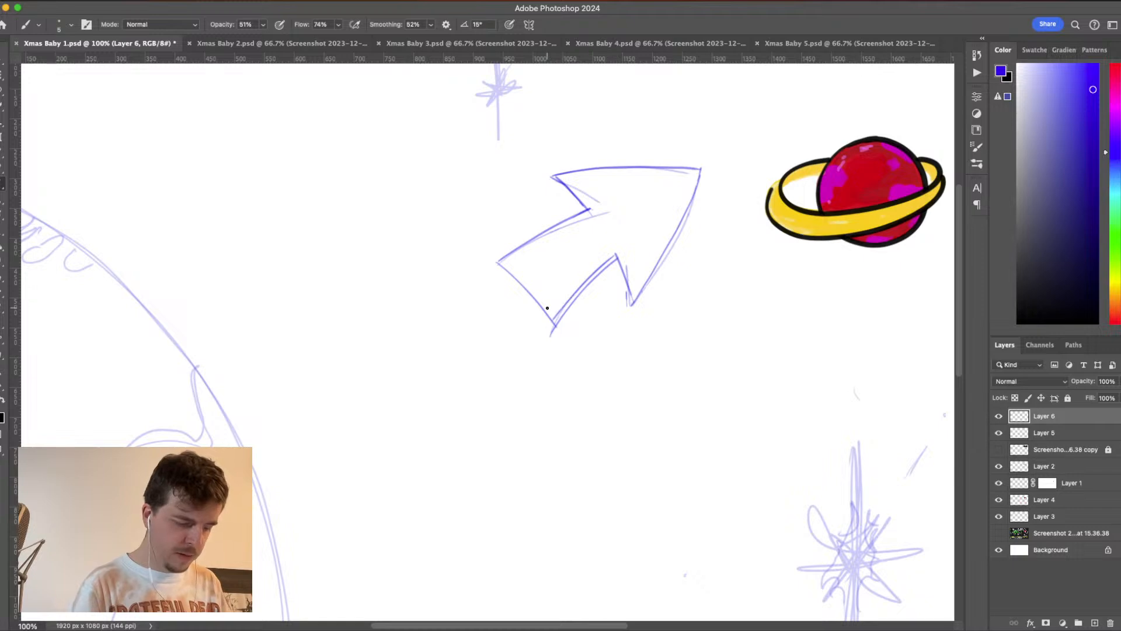
key(e)
mouse_move(615, 255)
mouse_down()
mouse_move(561, 329)
mouse_move(586, 270)
mouse_move(540, 313)
mouse_up()
key(b)
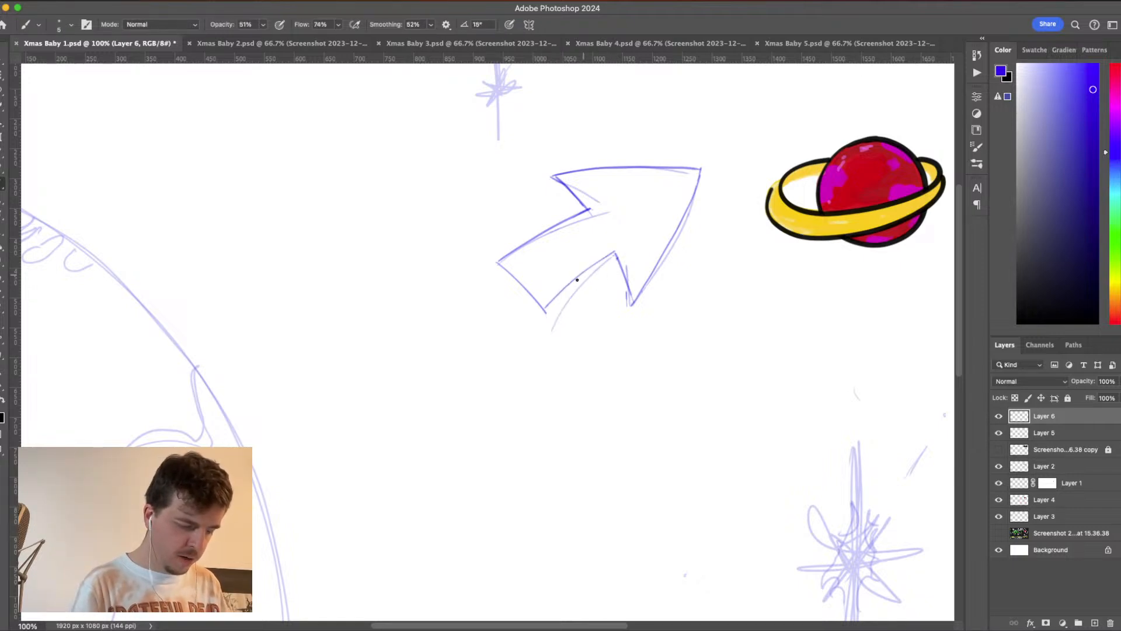
key(super+z)
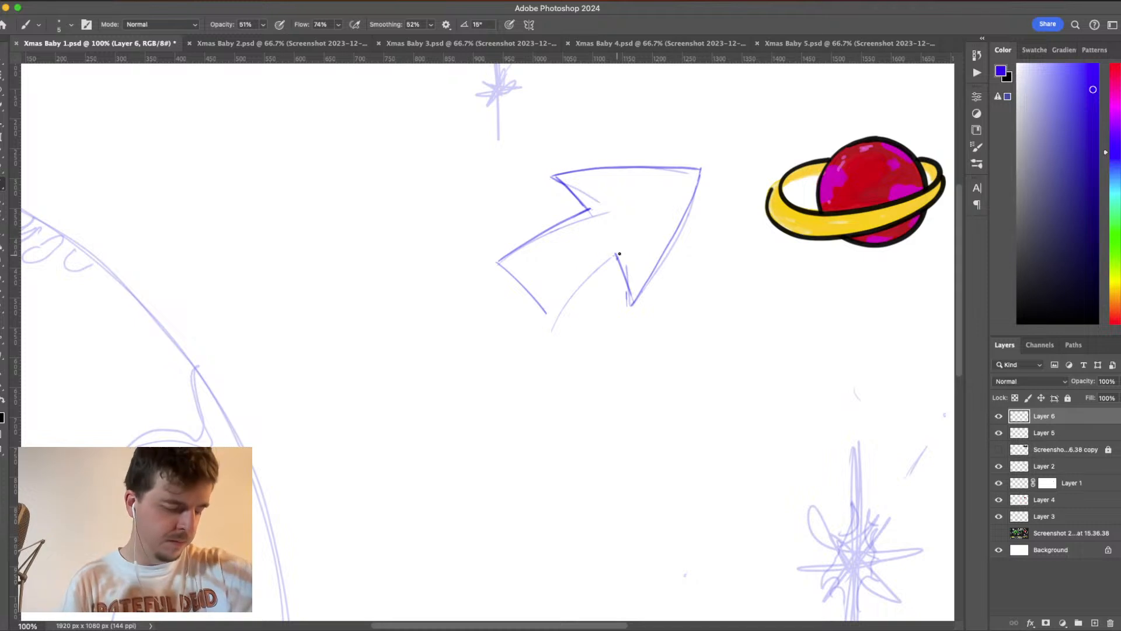
drag(616, 254, 555, 309)
key(super+z)
drag(615, 254, 548, 317)
drag(498, 263, 550, 317)
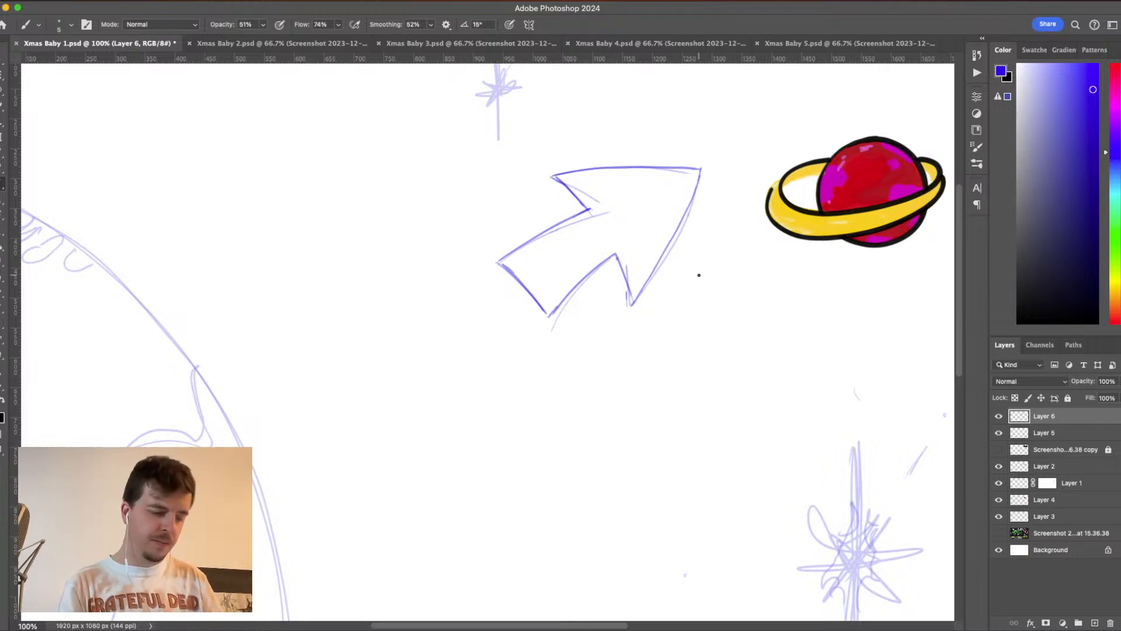
- Erase the arrowhead's right edge and redraw it as a gentle curve from the tip down to the lower barb
key(e)
mouse_move(701, 170)
mouse_down()
mouse_move(648, 293)
mouse_move(630, 307)
mouse_up()
key(b)
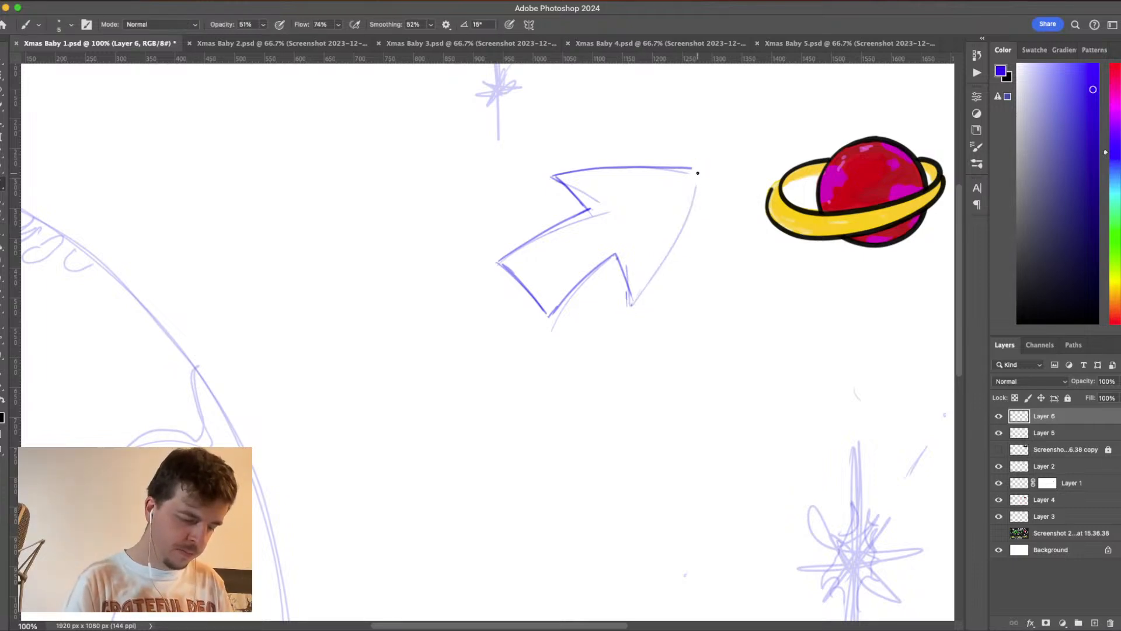
drag(698, 173, 633, 299)
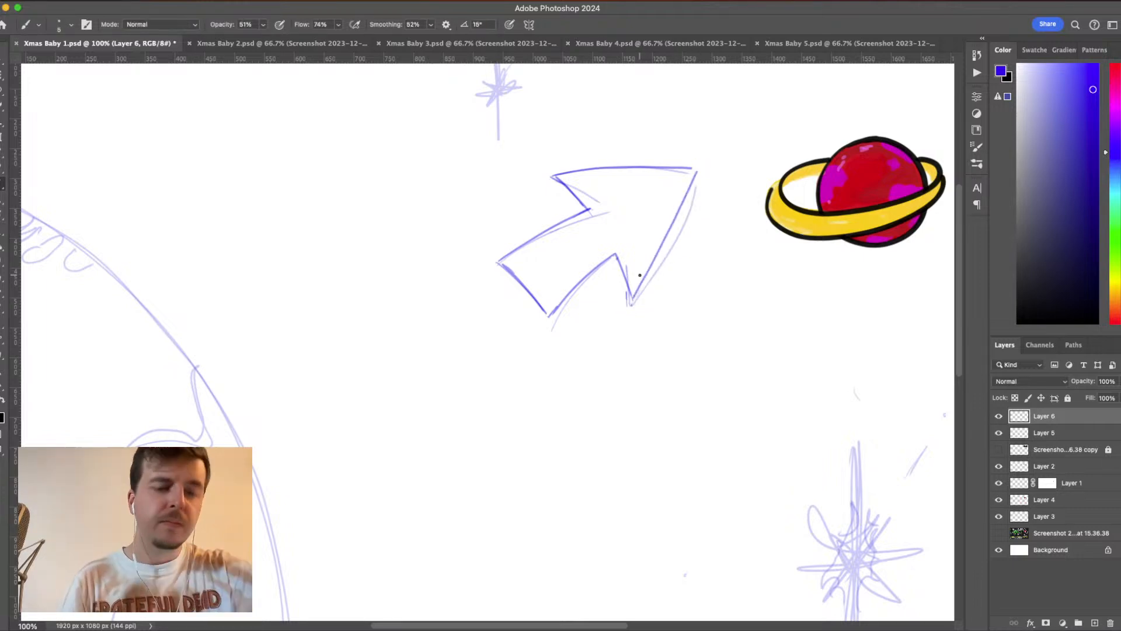
key(super+z)
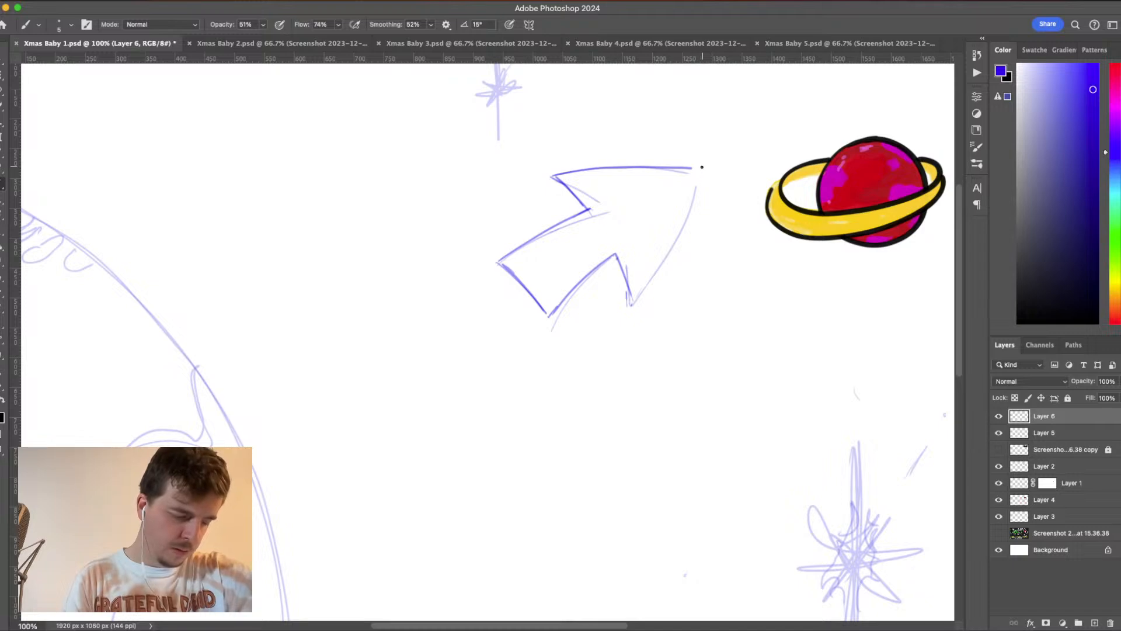
drag(701, 166, 643, 279)
key(super+z)
drag(693, 190, 630, 304)
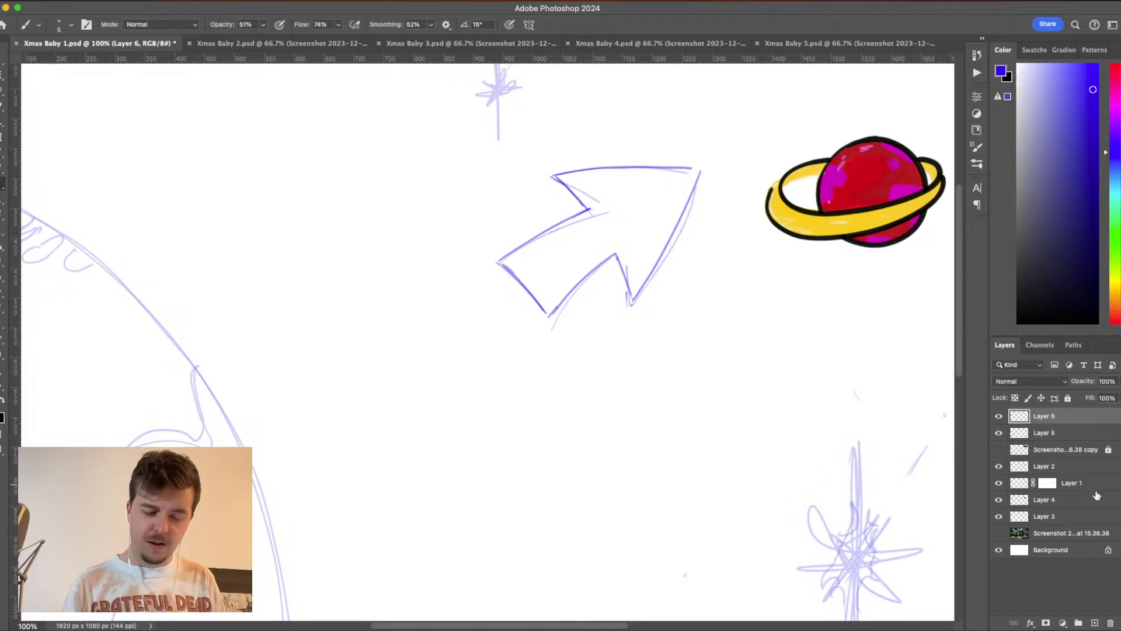
- Add a new layer above Layer 6, reset the brush color to black and sketch a domed head outline below the arrow
click(1095, 622)
key(d)
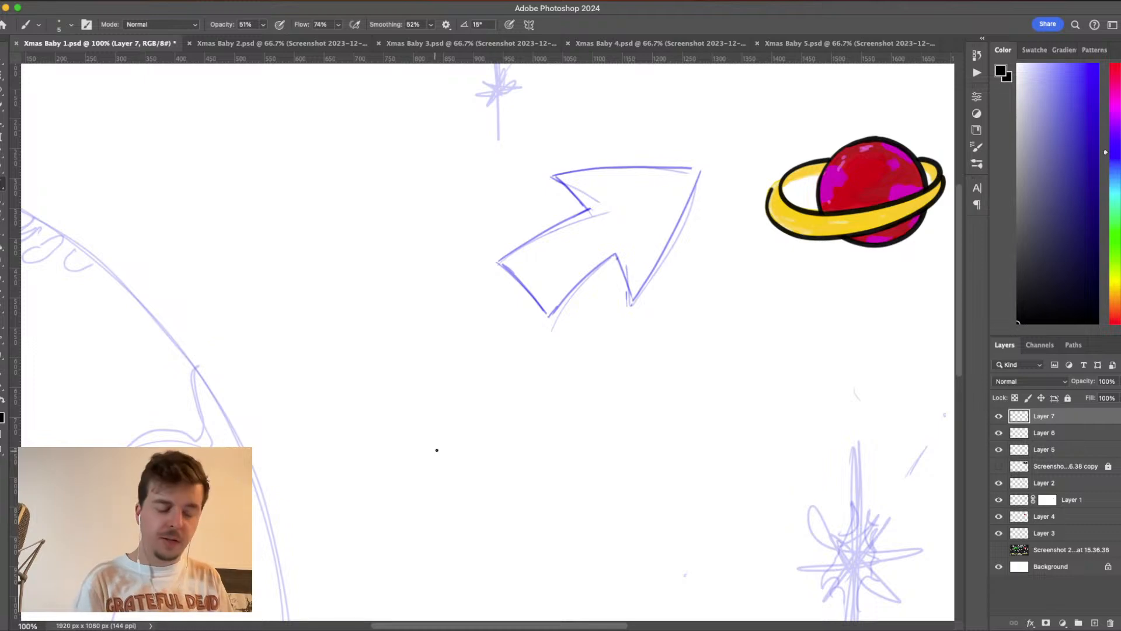
mouse_move(438, 462)
mouse_down()
mouse_move(428, 397)
mouse_move(501, 329)
mouse_move(578, 363)
mouse_move(583, 457)
mouse_up()
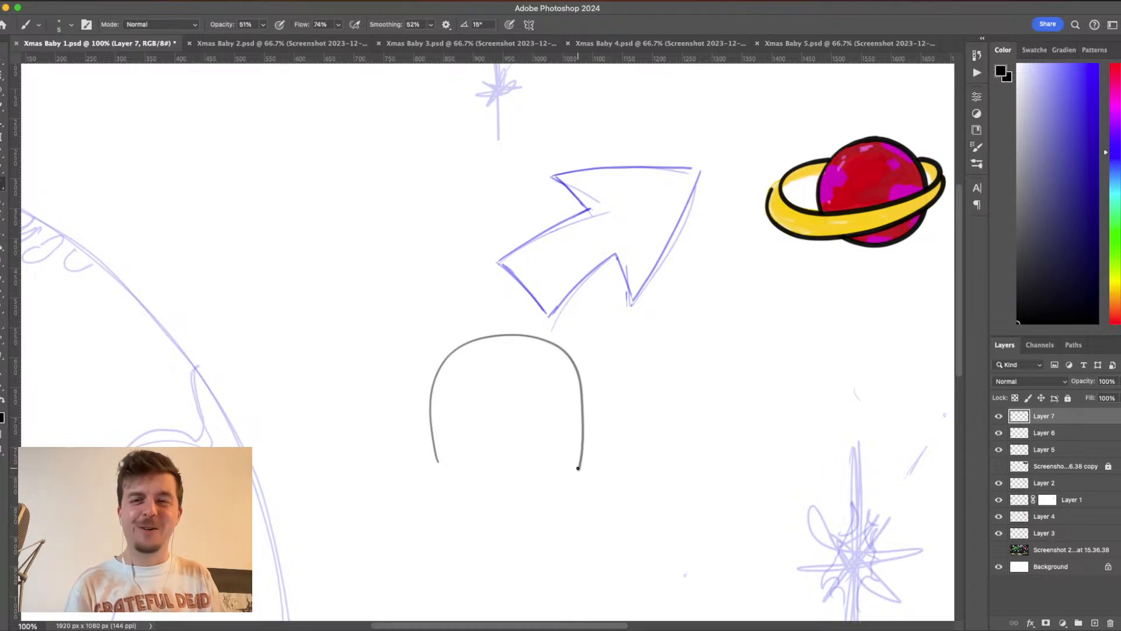
- Sketch two large oval eyes with upturned pupils on the head, plus a wide rounded muzzle with two small nostrils beneath them
mouse_move(562, 383)
mouse_down()
mouse_move(531, 403)
mouse_move(587, 403)
mouse_move(540, 446)
mouse_move(578, 392)
mouse_move(580, 403)
mouse_move(540, 390)
mouse_move(584, 432)
mouse_move(568, 425)
mouse_up()
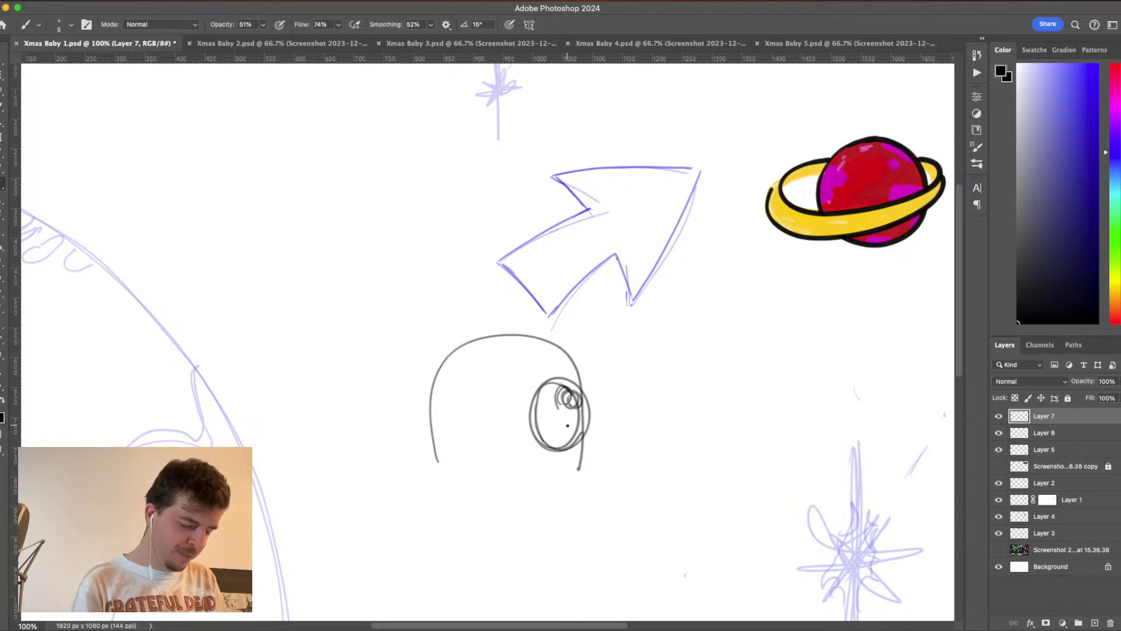
mouse_move(467, 388)
mouse_down()
mouse_move(425, 442)
mouse_move(485, 455)
mouse_move(483, 401)
mouse_move(427, 409)
mouse_move(449, 471)
mouse_move(494, 399)
mouse_move(447, 392)
mouse_move(446, 418)
mouse_move(438, 397)
mouse_move(424, 422)
mouse_move(433, 402)
mouse_move(468, 406)
mouse_move(435, 404)
mouse_move(447, 432)
mouse_up()
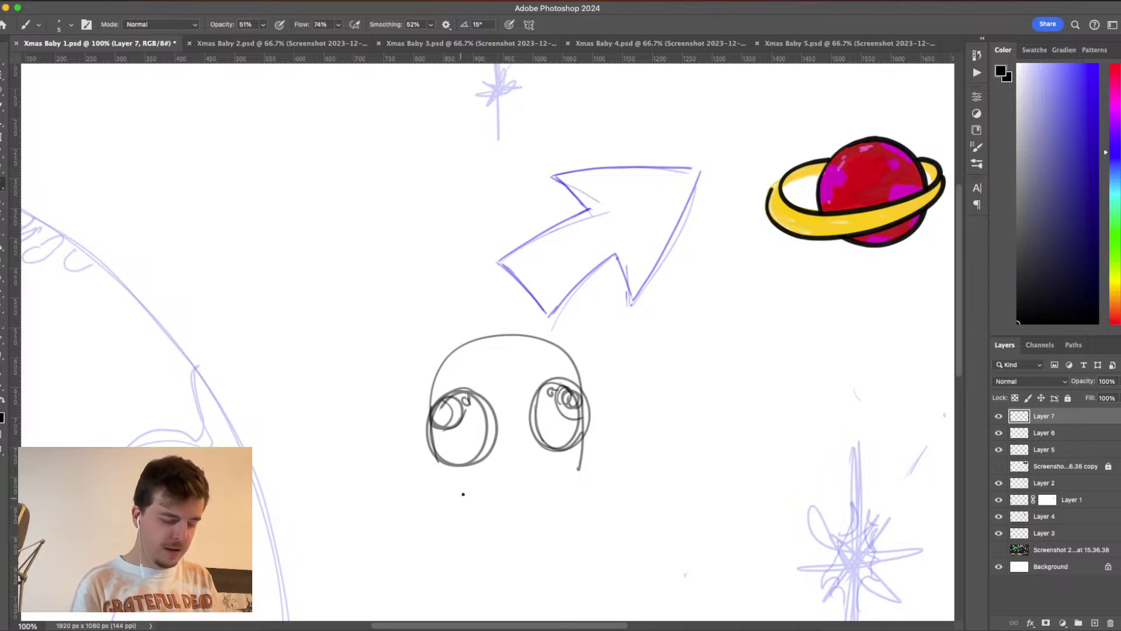
mouse_move(444, 474)
mouse_down()
mouse_move(446, 519)
mouse_move(508, 533)
mouse_move(594, 515)
mouse_move(560, 462)
mouse_up()
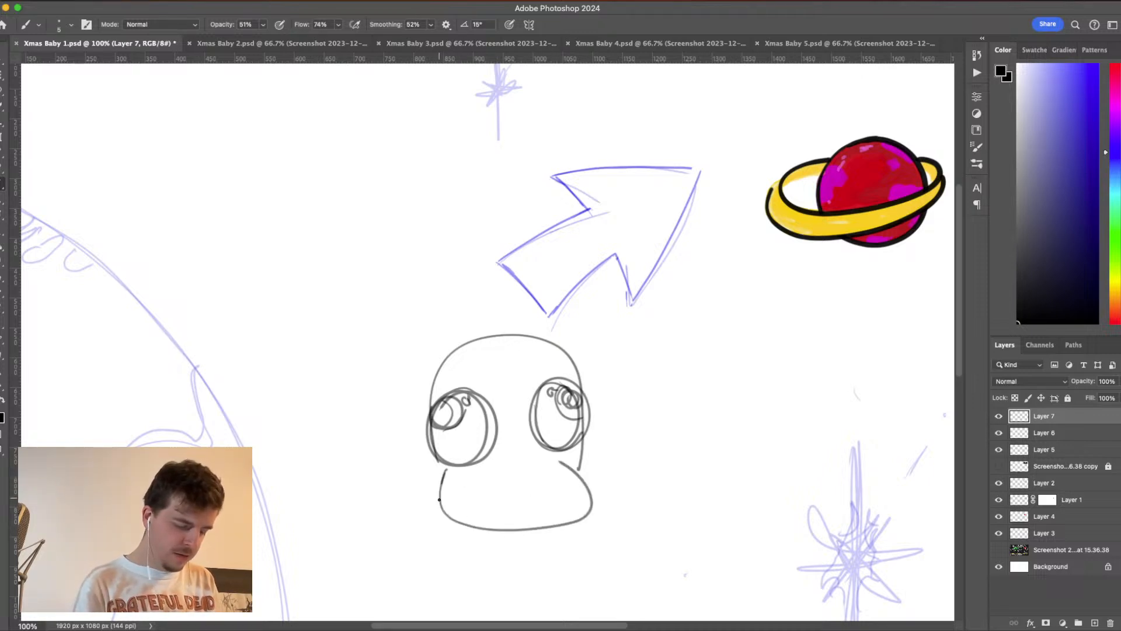
mouse_move(441, 483)
mouse_down()
mouse_move(474, 522)
mouse_move(581, 514)
mouse_move(561, 459)
mouse_up()
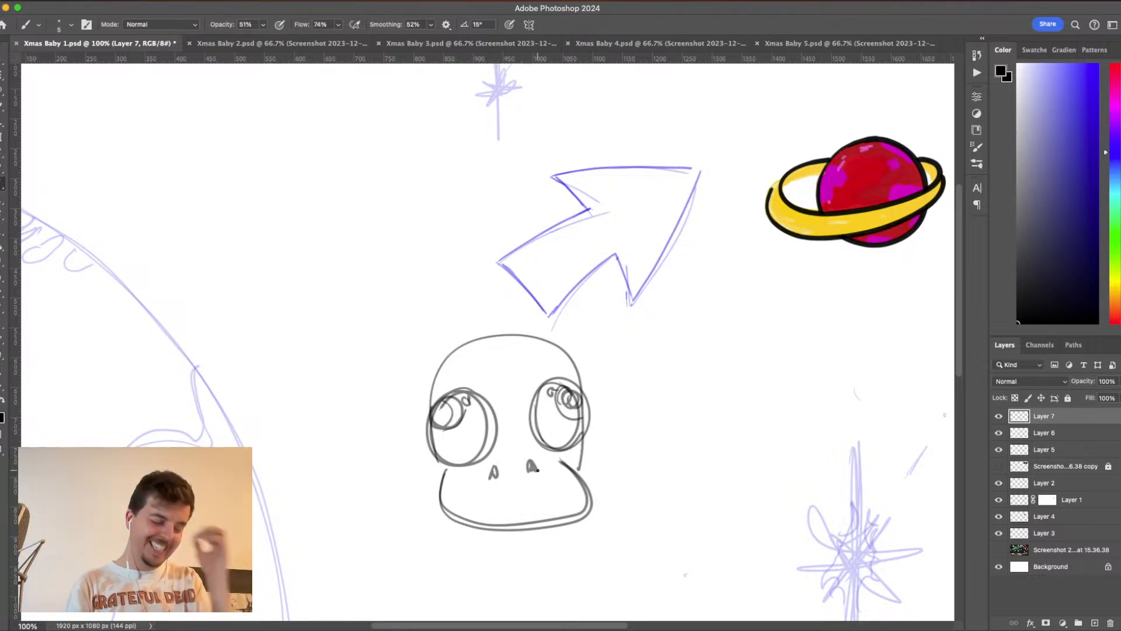
scroll(447, 546, down, 5)
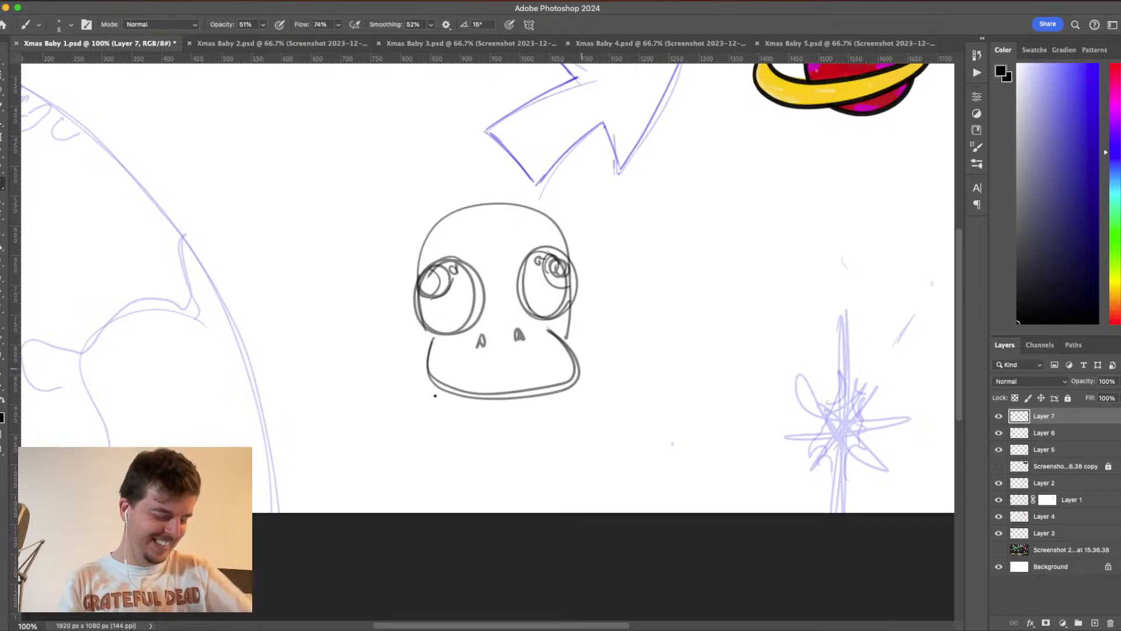
- Sketch the character's neck sides, a raised arm with an open hand on the right, an arched belly line and the left flank
drag(429, 386, 442, 459)
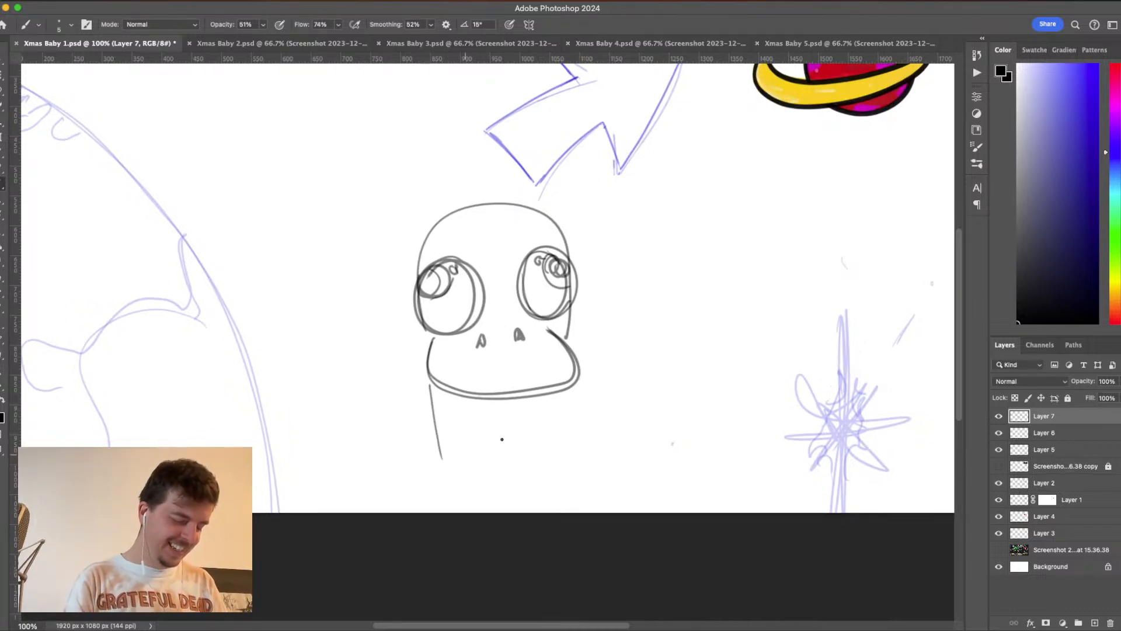
mouse_move(568, 383)
mouse_down()
mouse_move(566, 476)
mouse_move(602, 368)
mouse_move(591, 344)
mouse_move(607, 325)
mouse_move(621, 339)
mouse_move(623, 318)
mouse_move(656, 290)
mouse_move(637, 337)
mouse_move(681, 292)
mouse_move(670, 328)
mouse_move(694, 323)
mouse_move(703, 341)
mouse_move(666, 368)
mouse_move(607, 488)
mouse_up()
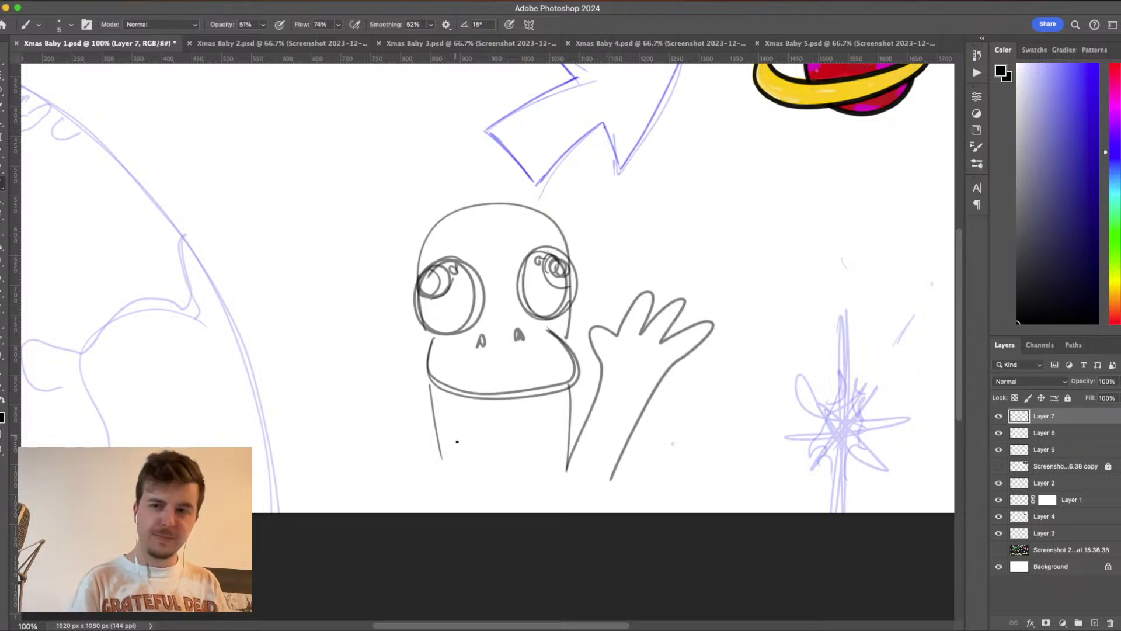
mouse_move(461, 508)
mouse_down()
mouse_move(479, 433)
mouse_move(521, 424)
mouse_move(548, 481)
mouse_move(548, 509)
mouse_up()
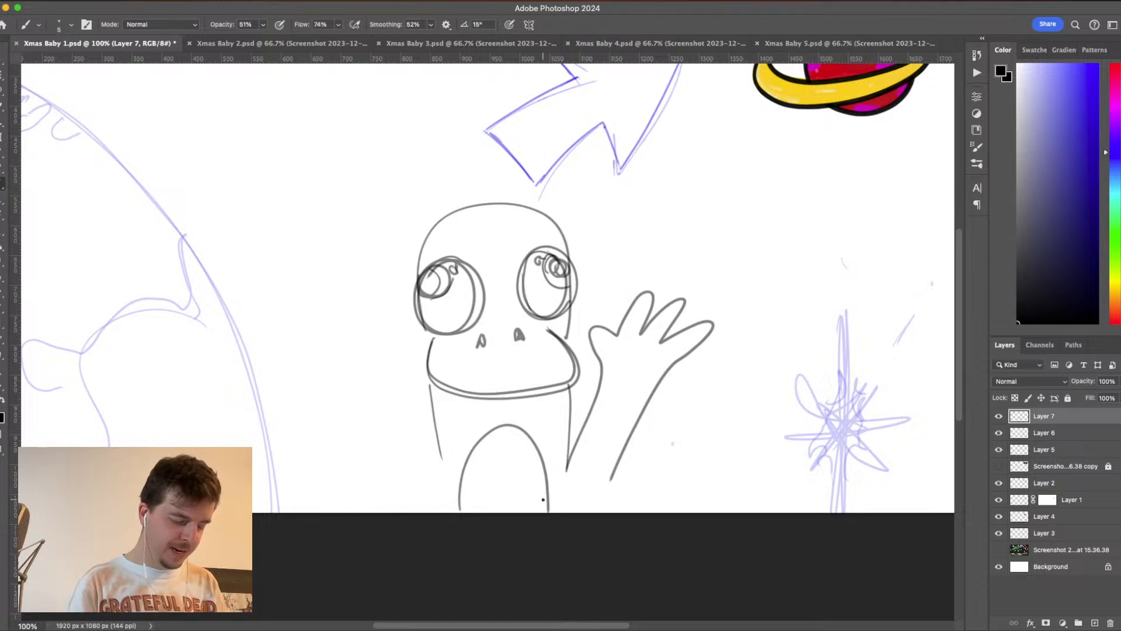
mouse_move(440, 448)
mouse_down()
mouse_move(419, 495)
mouse_move(431, 545)
mouse_up()
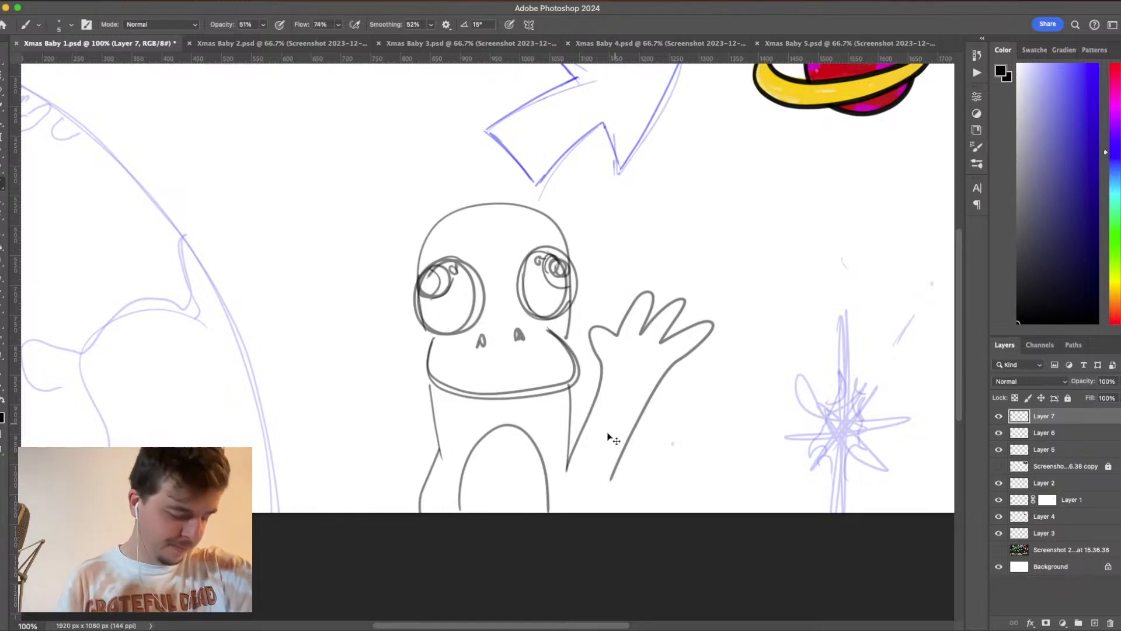
- Move the character sketch up and draw the rounded lower body, the left arm with an open hand and the start of the left leg
drag(611, 438, 551, 309)
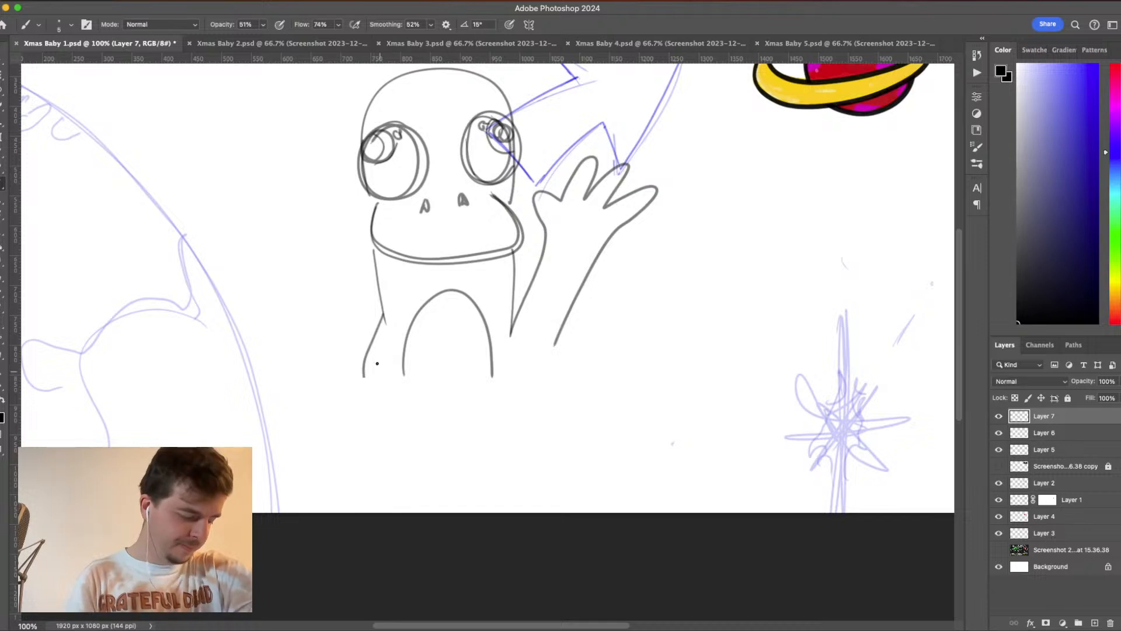
mouse_move(360, 417)
mouse_down()
mouse_move(396, 456)
mouse_move(453, 467)
mouse_move(506, 459)
mouse_move(553, 425)
mouse_move(559, 371)
mouse_up()
mouse_move(378, 337)
mouse_down()
mouse_move(350, 305)
mouse_move(302, 279)
mouse_move(316, 223)
mouse_move(296, 235)
mouse_move(268, 222)
mouse_move(248, 250)
mouse_move(217, 261)
mouse_move(265, 301)
mouse_move(248, 341)
mouse_move(270, 330)
mouse_move(359, 420)
mouse_up()
drag(390, 459, 384, 511)
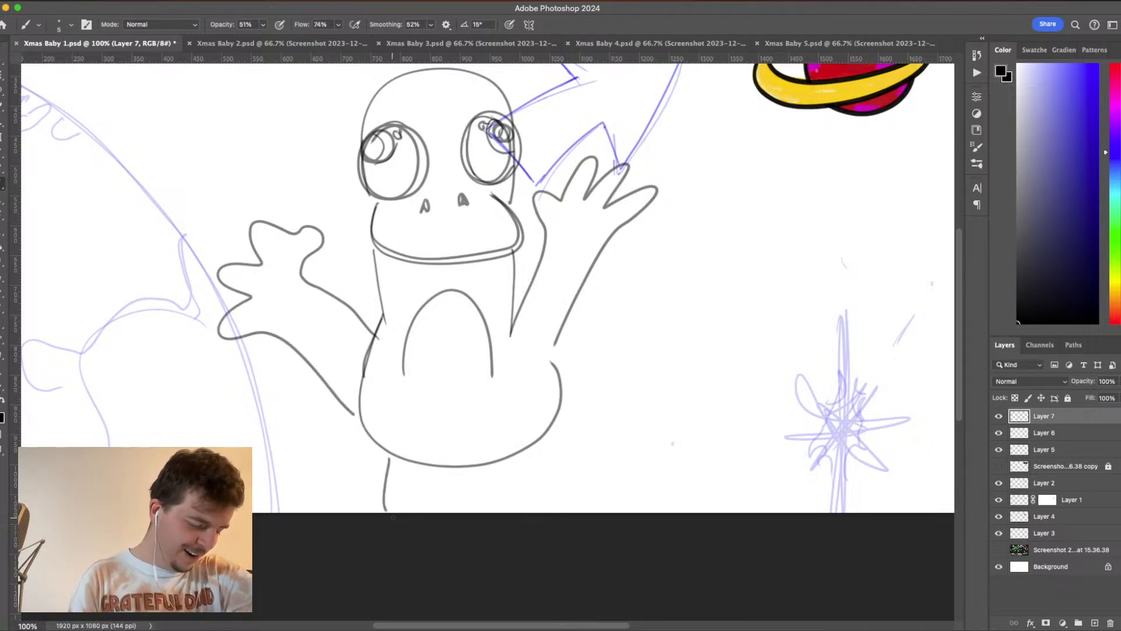
- Shift the sketch higher and complete two short legs with rounded feet beneath the body
mouse_move(562, 437)
mouse_down()
mouse_move(573, 338)
mouse_move(563, 374)
mouse_up()
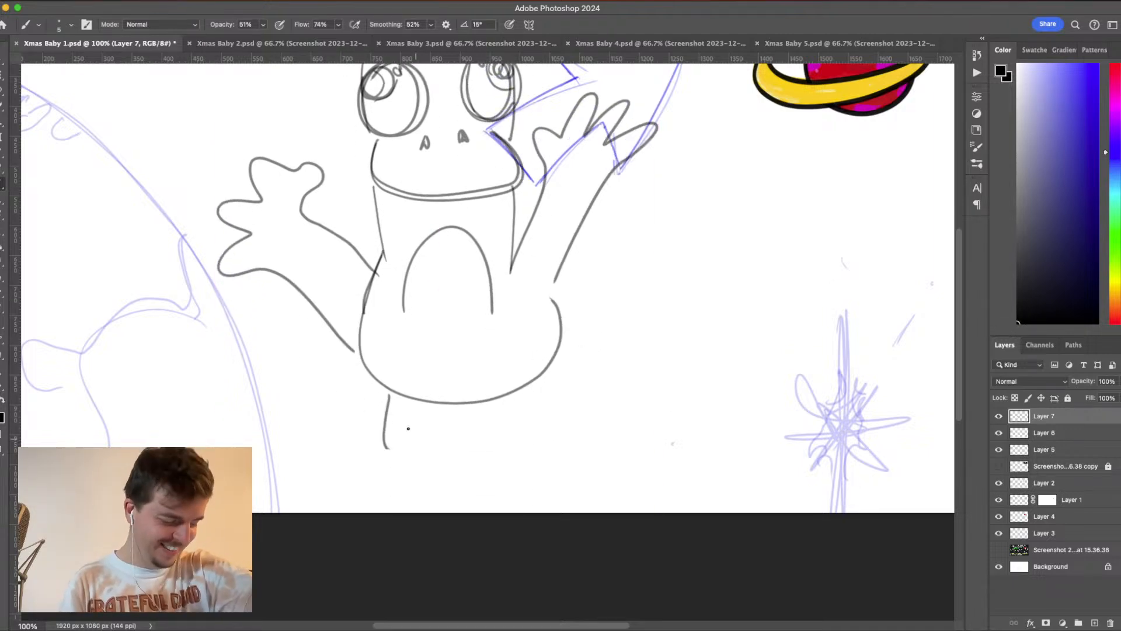
mouse_move(386, 447)
mouse_down()
mouse_move(357, 486)
mouse_move(394, 479)
mouse_up()
mouse_move(515, 397)
mouse_down()
mouse_move(524, 441)
mouse_move(554, 468)
mouse_move(497, 467)
mouse_move(478, 405)
mouse_move(481, 447)
mouse_move(469, 420)
mouse_move(431, 414)
mouse_move(418, 482)
mouse_move(376, 475)
mouse_up()
key(super+minus)
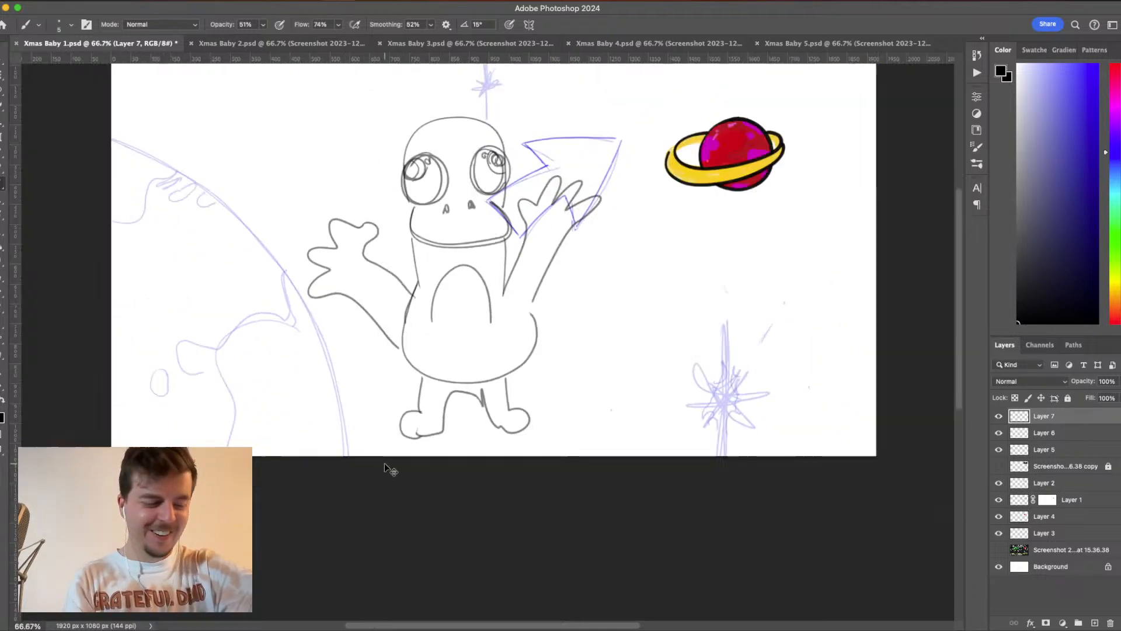
- Widen the belly arch into a flared patch reaching both flanks, and curve the lines joining the neck to both arms
drag(433, 320, 409, 357)
mouse_move(507, 332)
mouse_down()
mouse_move(538, 346)
mouse_move(519, 367)
mouse_move(456, 389)
mouse_move(411, 354)
mouse_up()
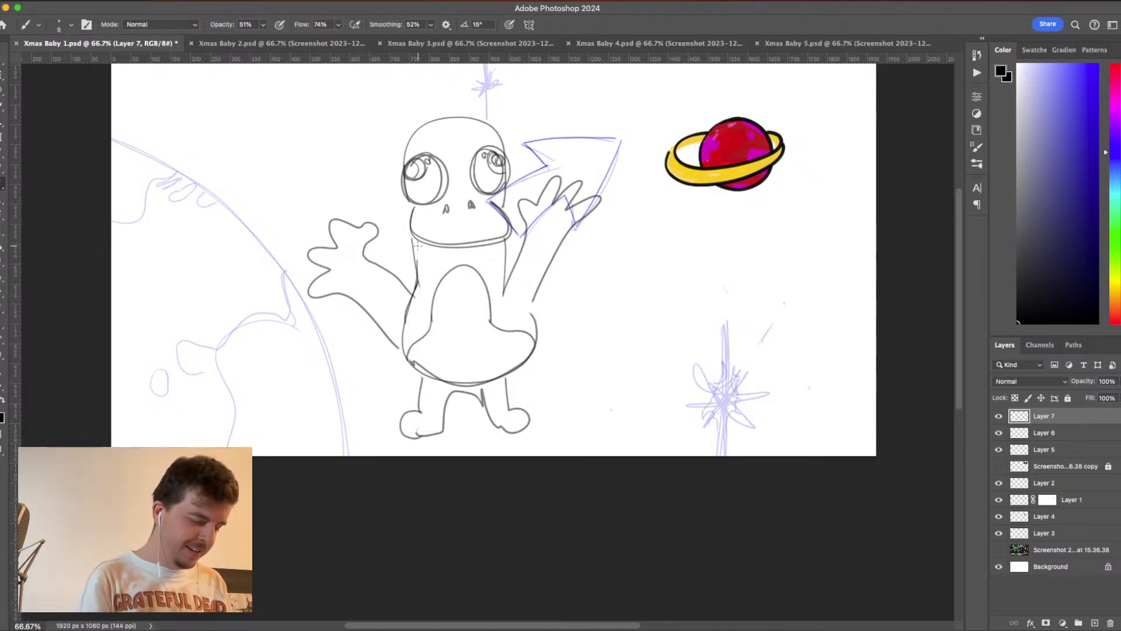
mouse_move(511, 284)
mouse_down()
mouse_move(528, 245)
mouse_move(522, 209)
mouse_up()
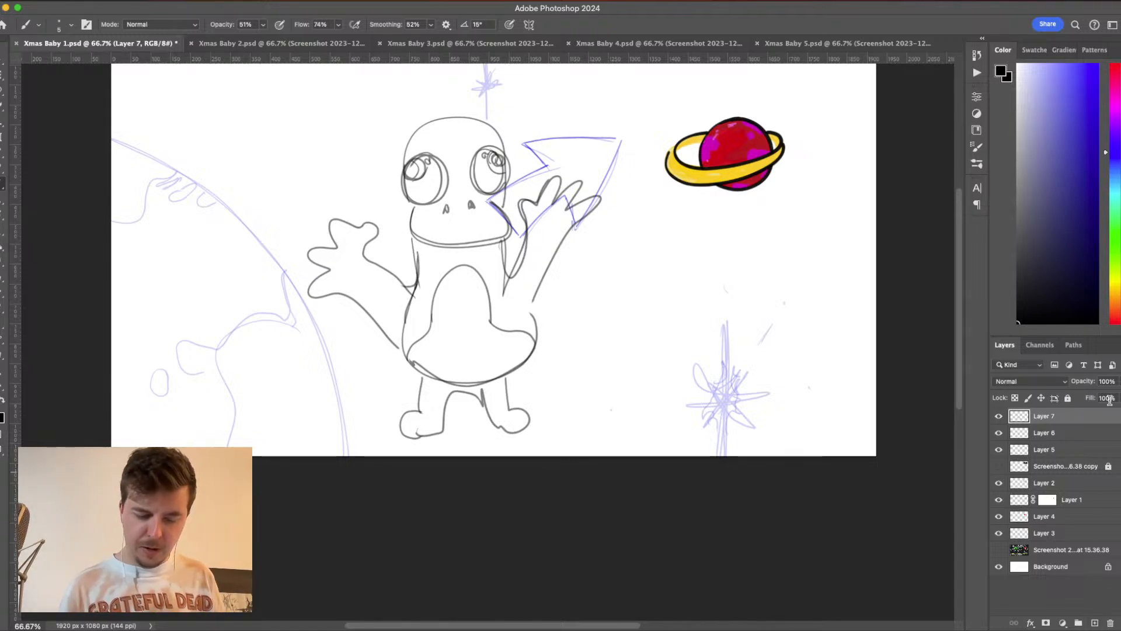
- Lower Layer 7's opacity to 64% and add a new layer above it
click(1117, 382)
drag(1116, 398, 1102, 398)
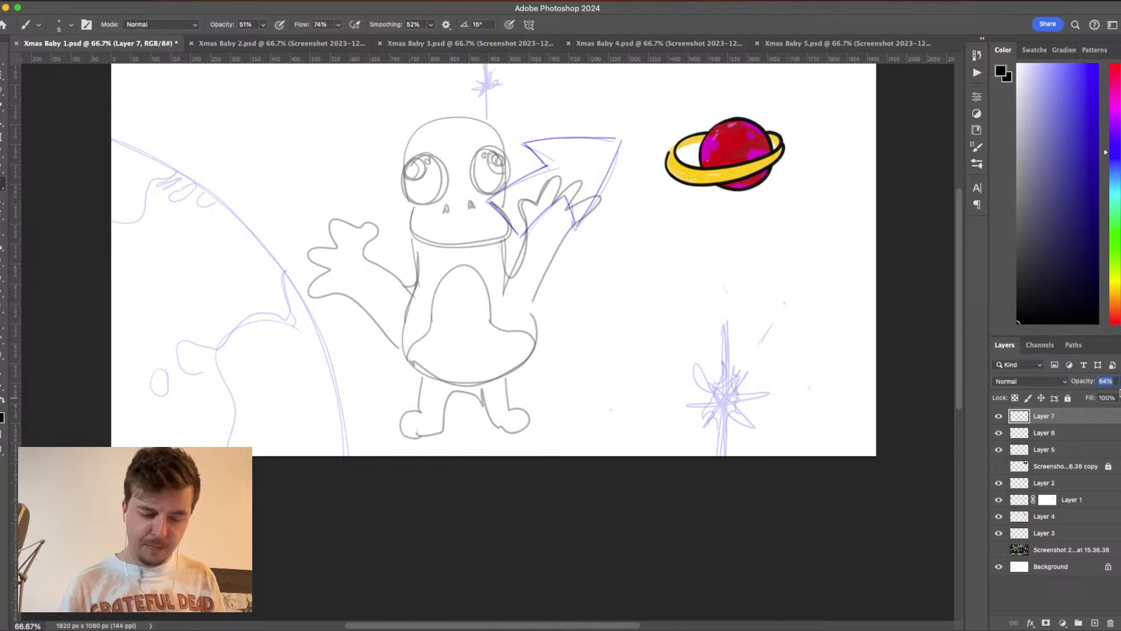
click(1095, 623)
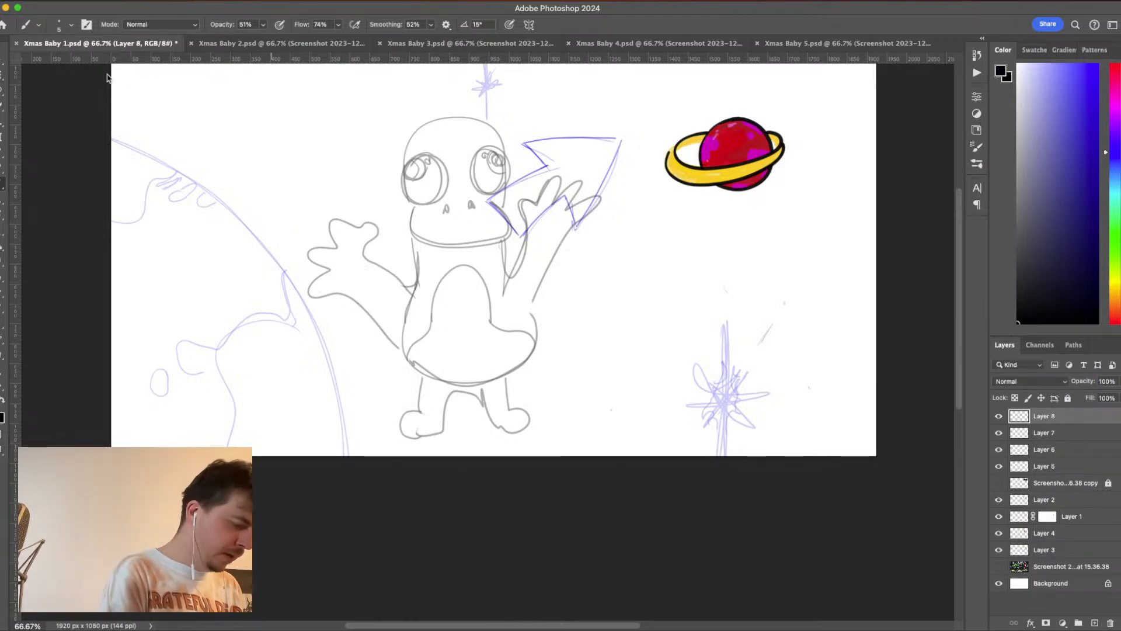
- Set the brush smoothing to 51% and the brush size to 15 px
click(431, 24)
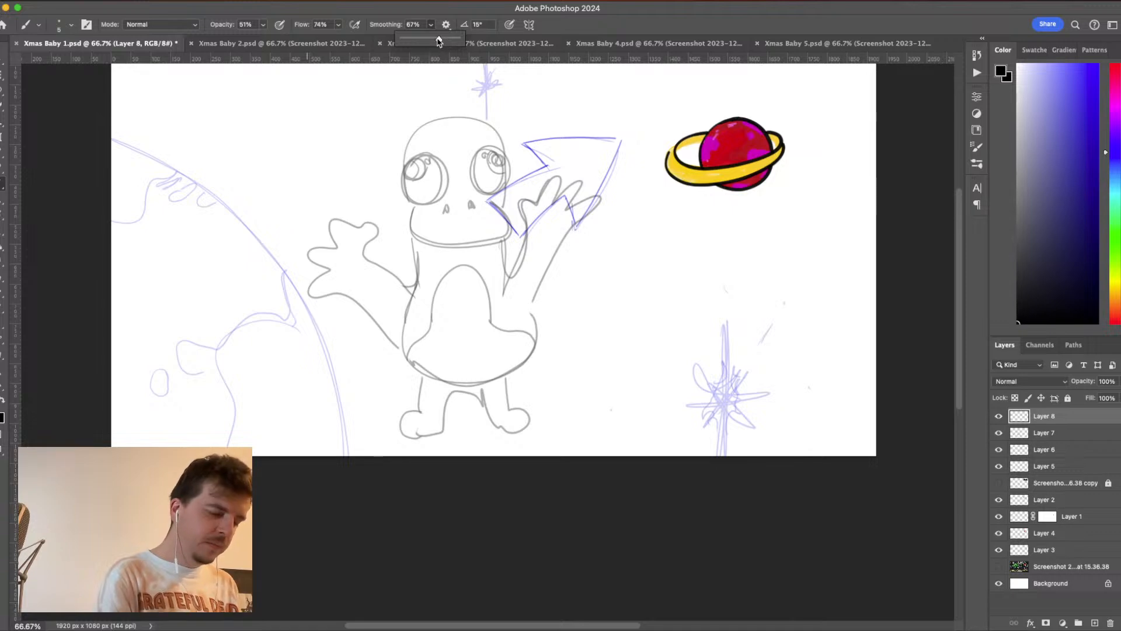
drag(432, 39, 431, 32)
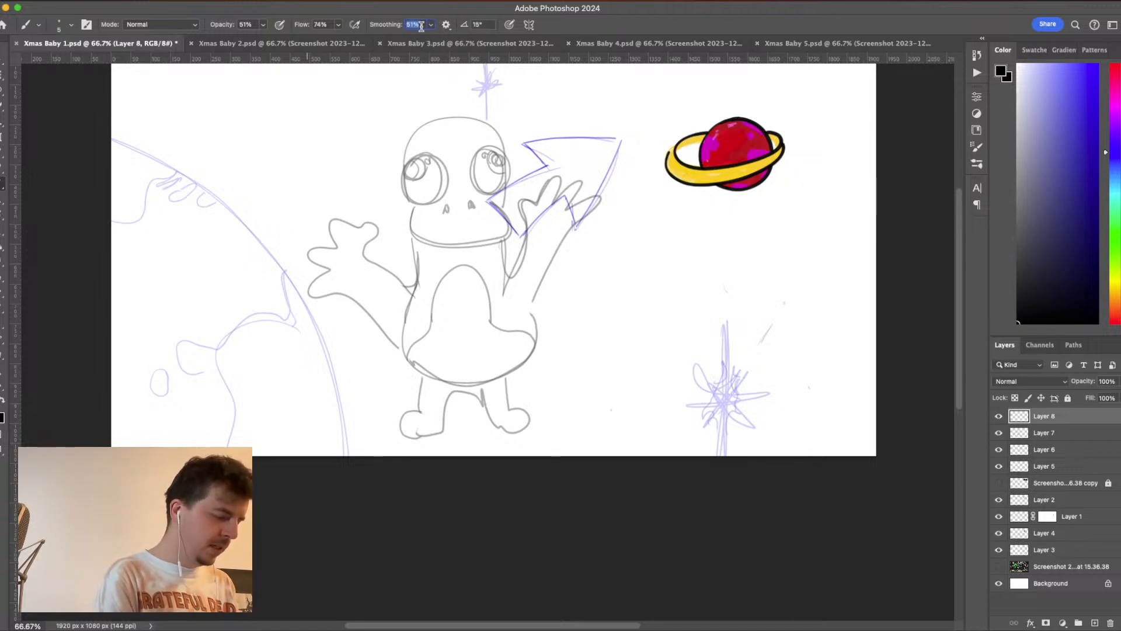
click(71, 25)
click(93, 46)
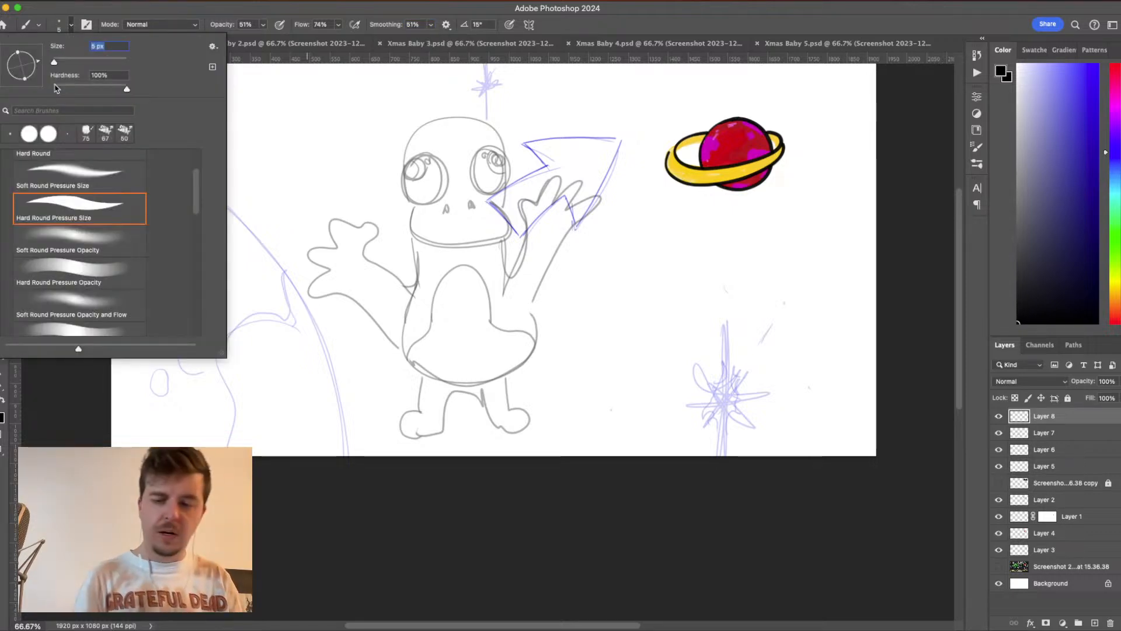
text(15)
key(Return)
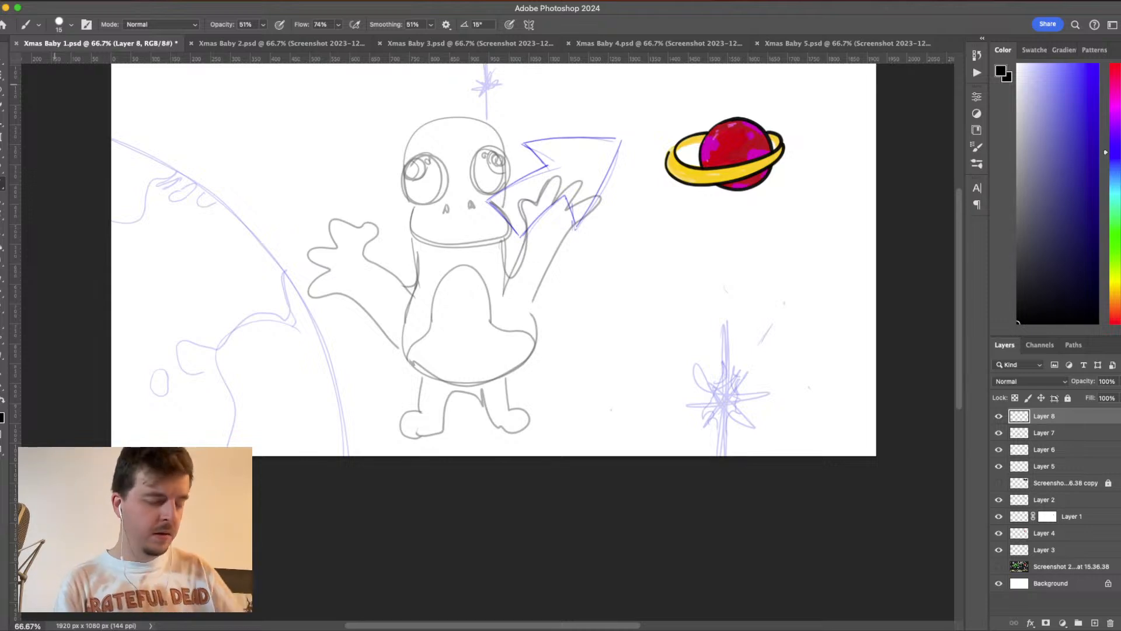
- Try inking the upper edge of the character's left-hand eye, and undo the stroke
key(super+plus)
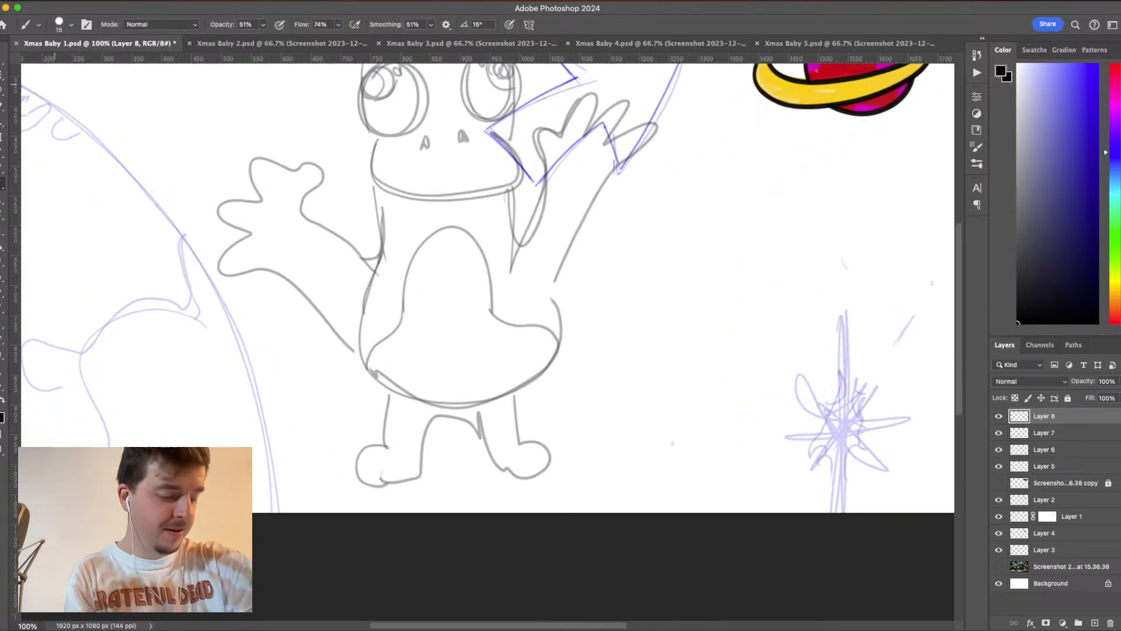
drag(633, 253, 673, 373)
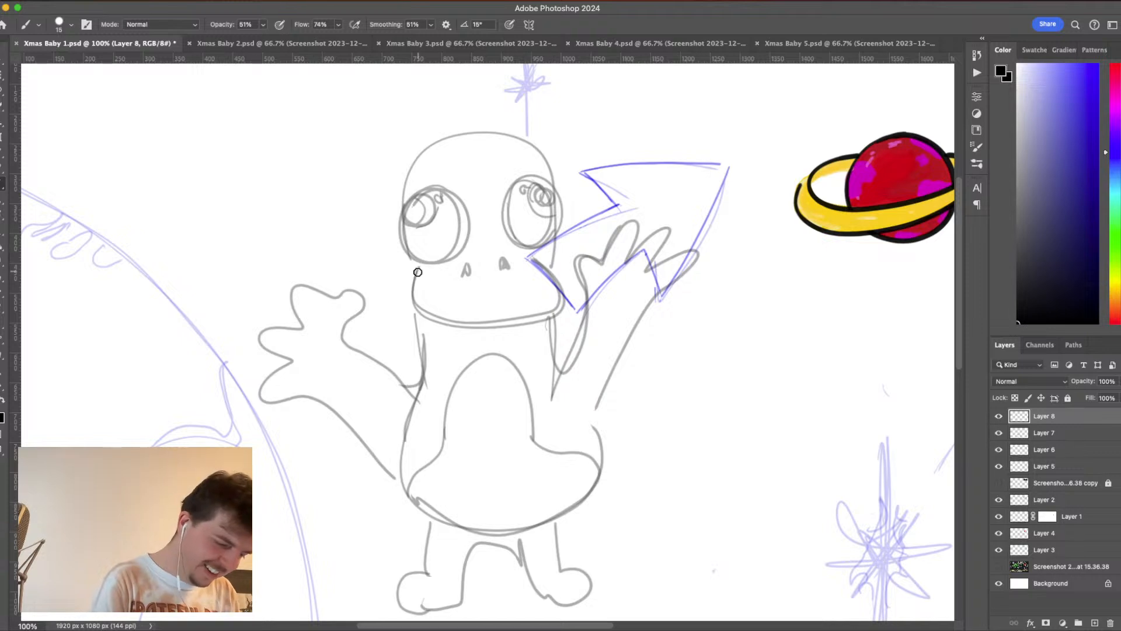
mouse_move(435, 188)
mouse_down()
mouse_move(412, 193)
mouse_move(393, 226)
mouse_up()
key(super+z)
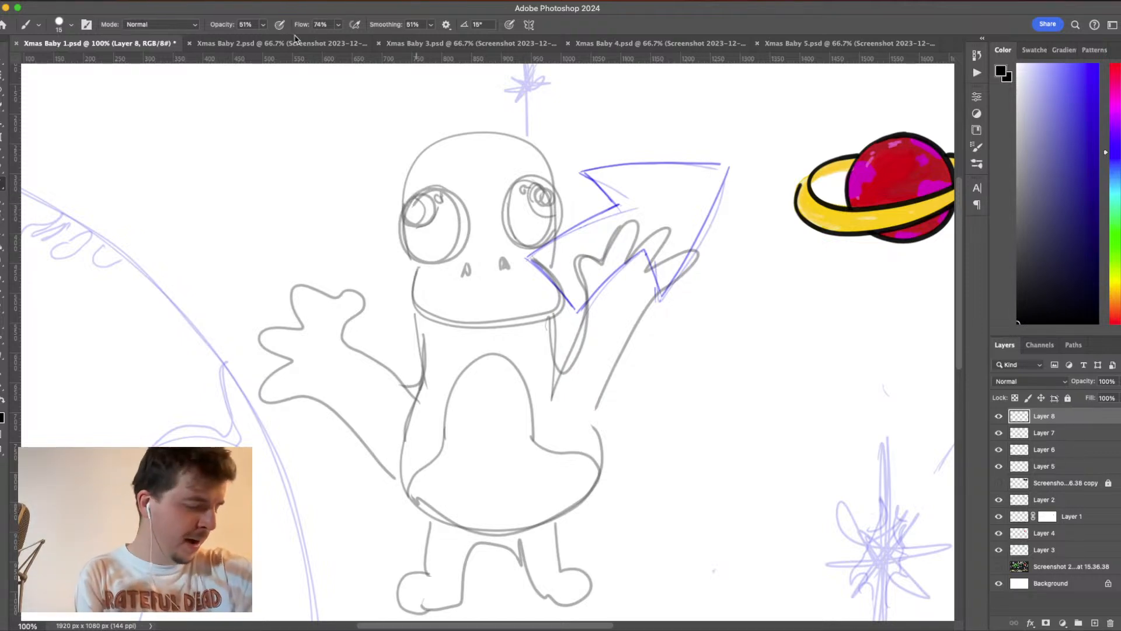
- Raise the brush opacity to 100% and add a fresh layer above Layer 7 for the inking
click(263, 25)
drag(262, 40, 337, 45)
key(super+z)
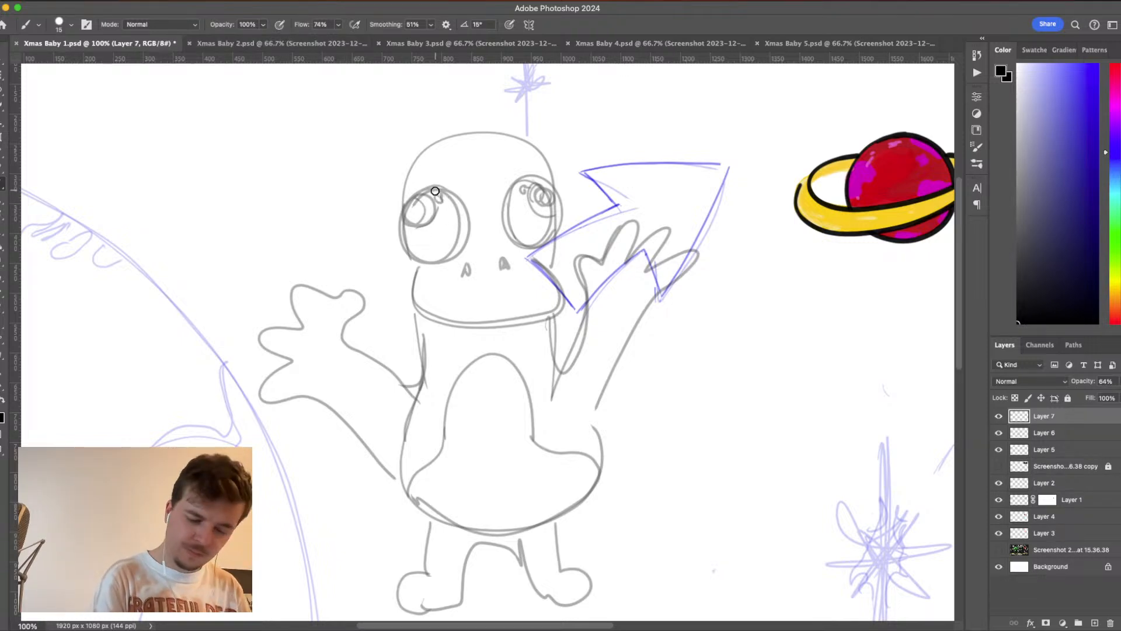
click(999, 416)
click(1000, 416)
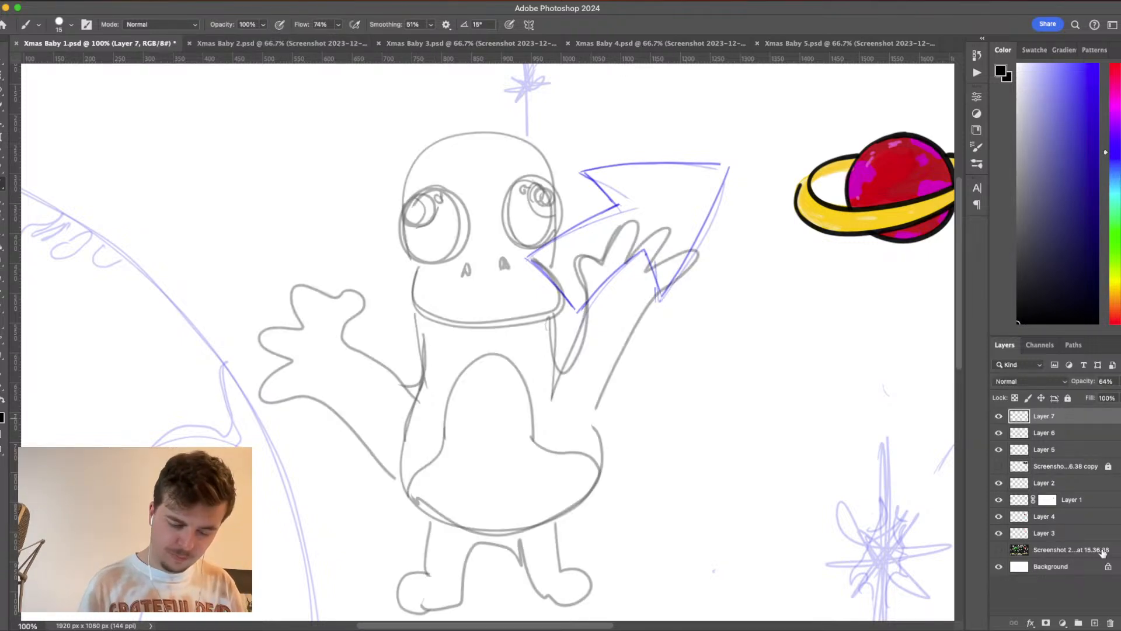
click(1095, 624)
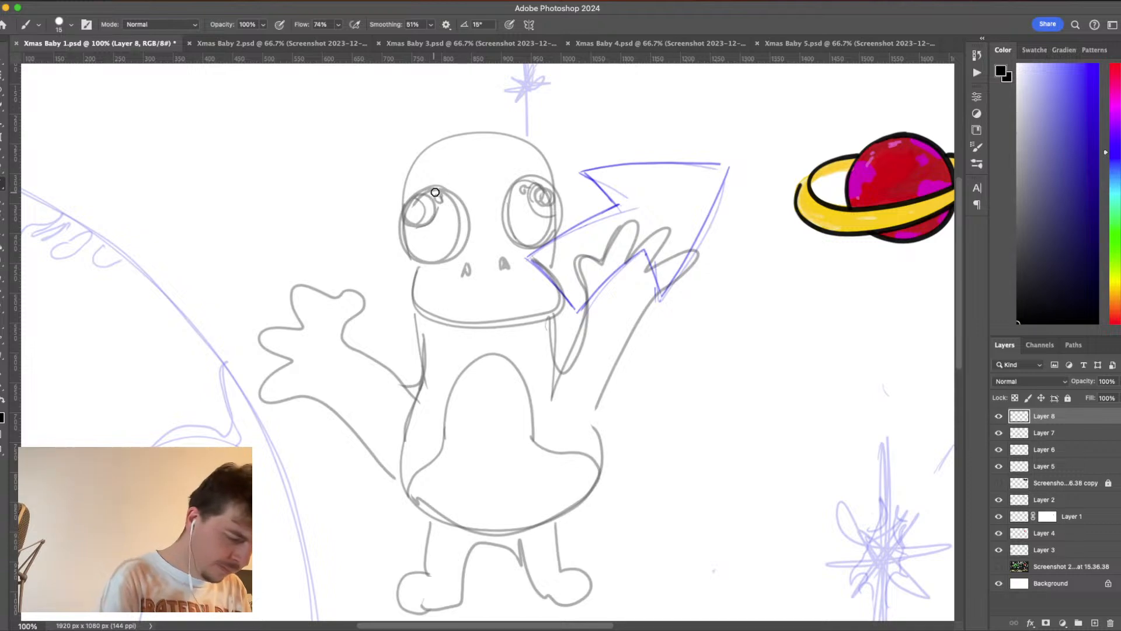
- Ink both eyes solid black around oval highlights and trace the domed head outline with a thick black line
mouse_move(439, 187)
mouse_down()
mouse_move(400, 213)
mouse_move(403, 247)
mouse_move(432, 260)
mouse_move(460, 241)
mouse_move(459, 203)
mouse_move(437, 183)
mouse_move(420, 190)
mouse_move(434, 219)
mouse_move(402, 221)
mouse_move(418, 192)
mouse_move(445, 194)
mouse_move(456, 228)
mouse_move(447, 245)
mouse_move(453, 213)
mouse_move(435, 193)
mouse_move(439, 225)
mouse_move(458, 211)
mouse_move(458, 241)
mouse_move(461, 224)
mouse_move(430, 254)
mouse_move(403, 228)
mouse_move(440, 220)
mouse_move(412, 237)
mouse_move(445, 221)
mouse_move(430, 238)
mouse_move(450, 219)
mouse_move(454, 231)
mouse_move(417, 241)
mouse_move(448, 241)
mouse_move(418, 237)
mouse_up()
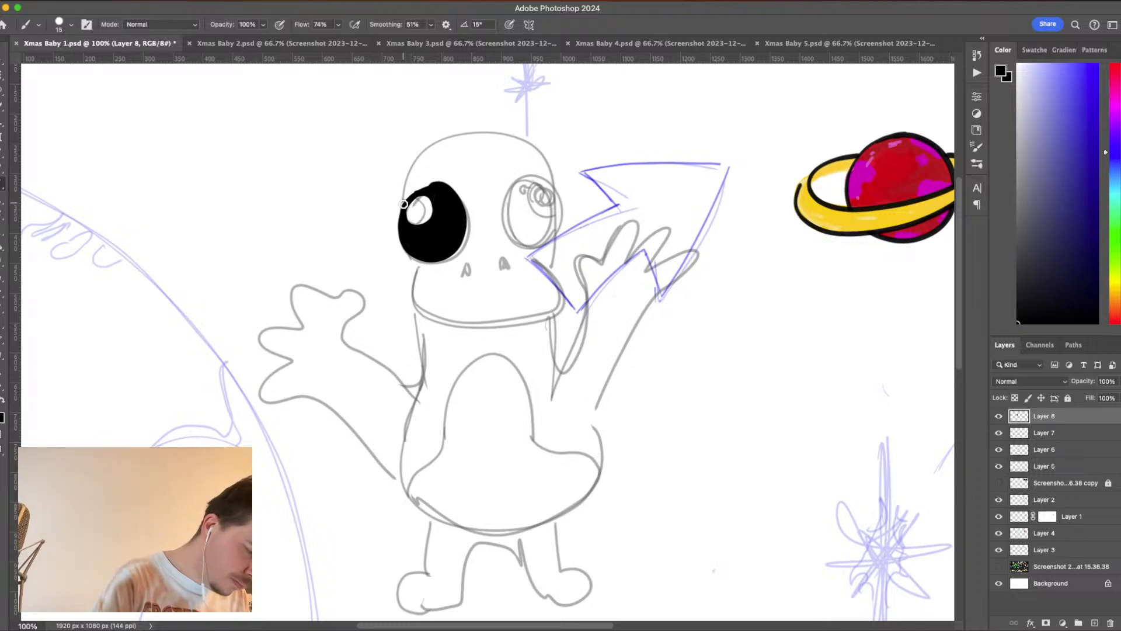
mouse_move(403, 205)
mouse_down()
mouse_move(438, 181)
mouse_move(455, 193)
mouse_up()
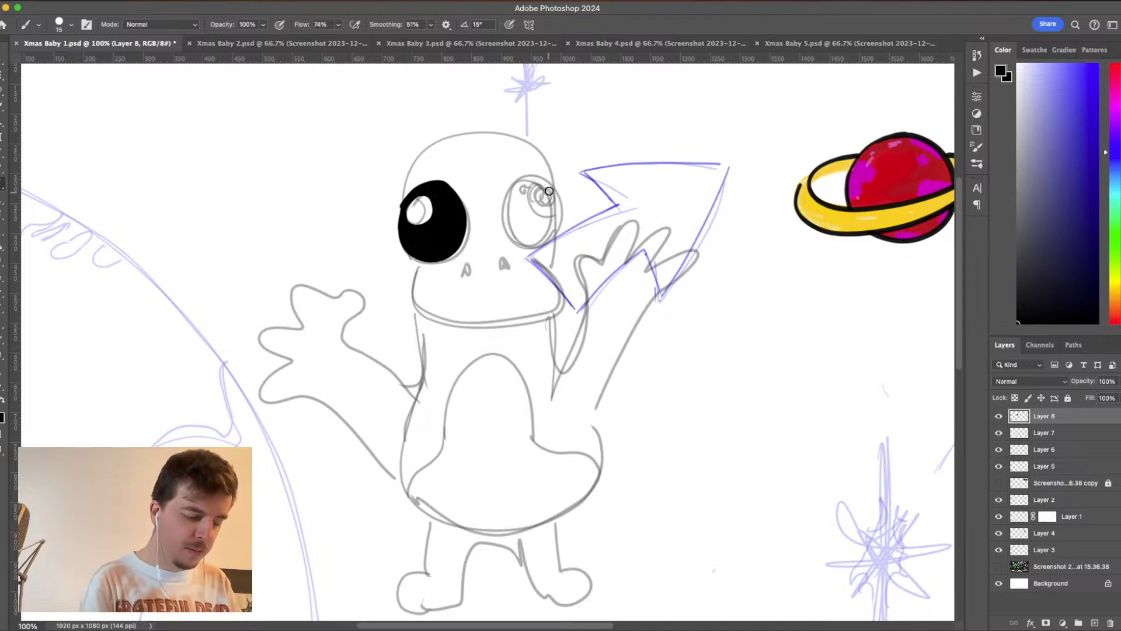
mouse_move(549, 188)
mouse_down()
mouse_move(528, 177)
mouse_move(504, 195)
mouse_move(504, 232)
mouse_move(542, 249)
mouse_move(559, 230)
mouse_move(553, 188)
mouse_move(518, 177)
mouse_move(531, 183)
mouse_move(531, 216)
mouse_move(561, 206)
mouse_move(517, 192)
mouse_move(527, 230)
mouse_move(547, 232)
mouse_move(558, 217)
mouse_move(536, 243)
mouse_move(507, 230)
mouse_move(505, 208)
mouse_move(561, 218)
mouse_move(542, 231)
mouse_move(512, 209)
mouse_move(550, 233)
mouse_up()
mouse_move(554, 185)
mouse_down()
mouse_move(535, 145)
mouse_move(480, 128)
mouse_move(425, 151)
mouse_move(404, 207)
mouse_up()
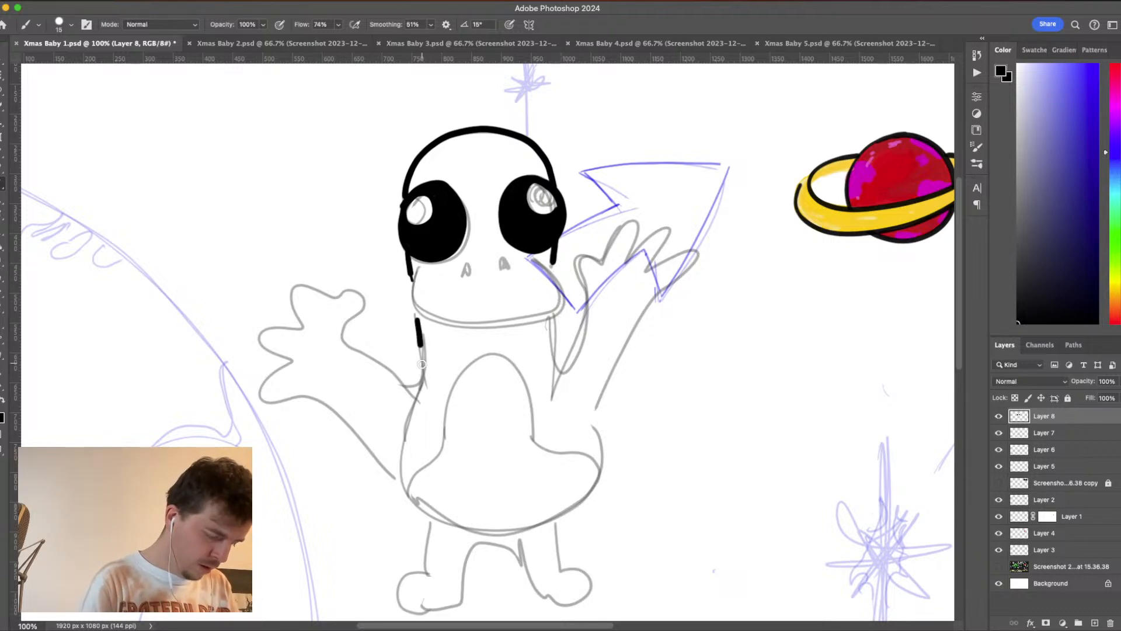
- Ink both raised arms with splayed fingers, the rounded body outline and the flared belly patch in thick black
mouse_move(399, 385)
mouse_down()
mouse_move(349, 347)
mouse_move(370, 293)
mouse_move(358, 274)
mouse_move(325, 292)
mouse_move(323, 310)
mouse_move(289, 290)
mouse_move(266, 299)
mouse_move(282, 329)
mouse_move(232, 330)
mouse_move(284, 355)
mouse_move(247, 380)
mouse_move(305, 389)
mouse_move(389, 458)
mouse_up()
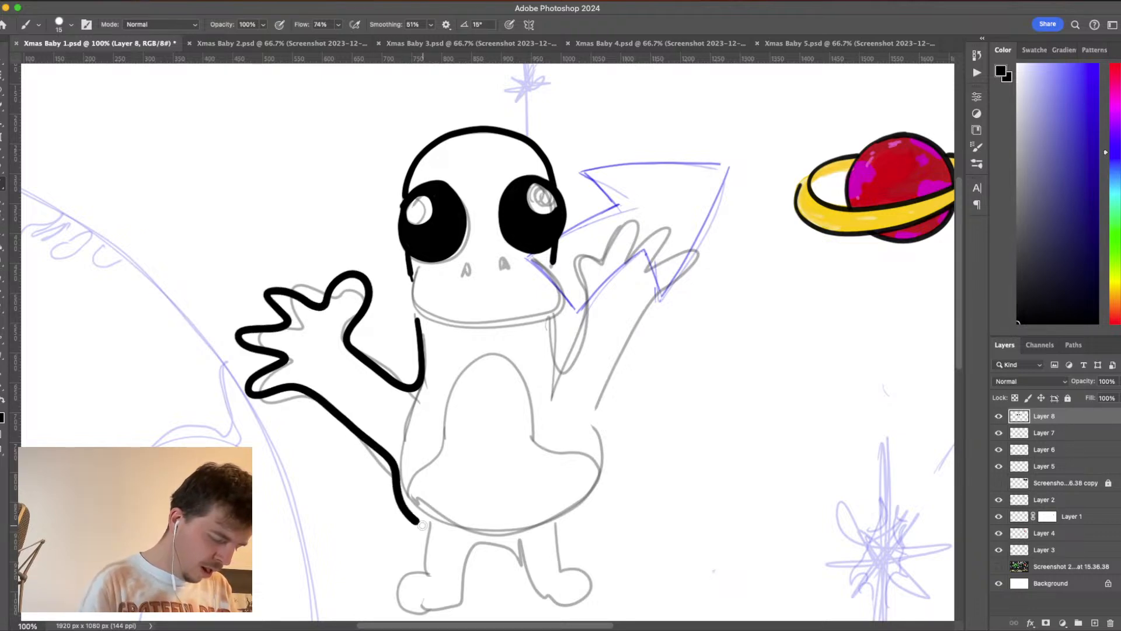
mouse_move(422, 525)
mouse_down()
mouse_move(537, 523)
mouse_move(581, 504)
mouse_move(601, 452)
mouse_move(594, 407)
mouse_move(694, 247)
mouse_move(648, 266)
mouse_move(666, 225)
mouse_move(621, 262)
mouse_move(638, 214)
mouse_move(625, 209)
mouse_move(596, 262)
mouse_move(565, 241)
mouse_move(566, 264)
mouse_move(587, 281)
mouse_move(563, 368)
mouse_move(549, 319)
mouse_up()
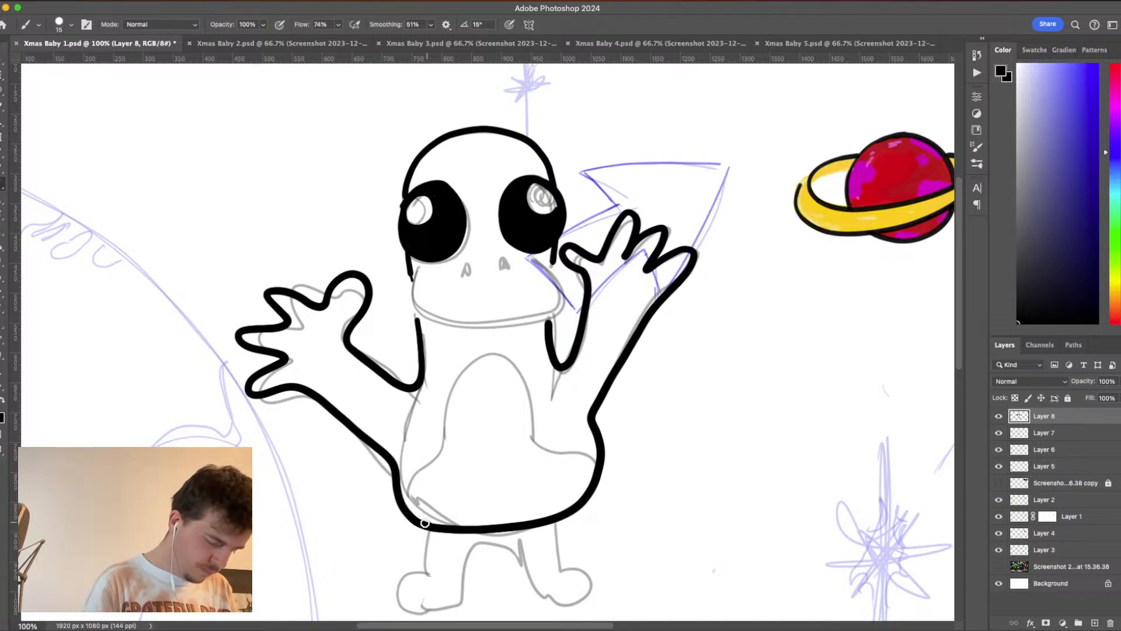
drag(445, 440, 450, 390)
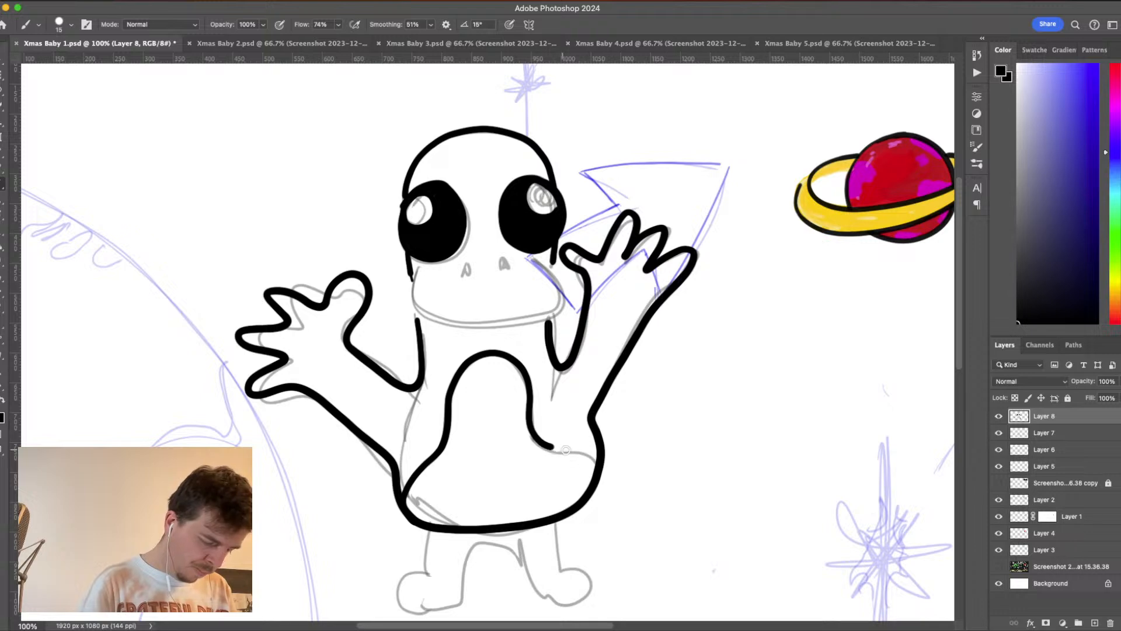
drag(565, 450, 601, 462)
- Ink two thin legs with three-toed feet under the body, plus the wide muzzle and two nostrils
mouse_move(436, 526)
mouse_down()
mouse_move(436, 584)
mouse_move(403, 582)
mouse_up()
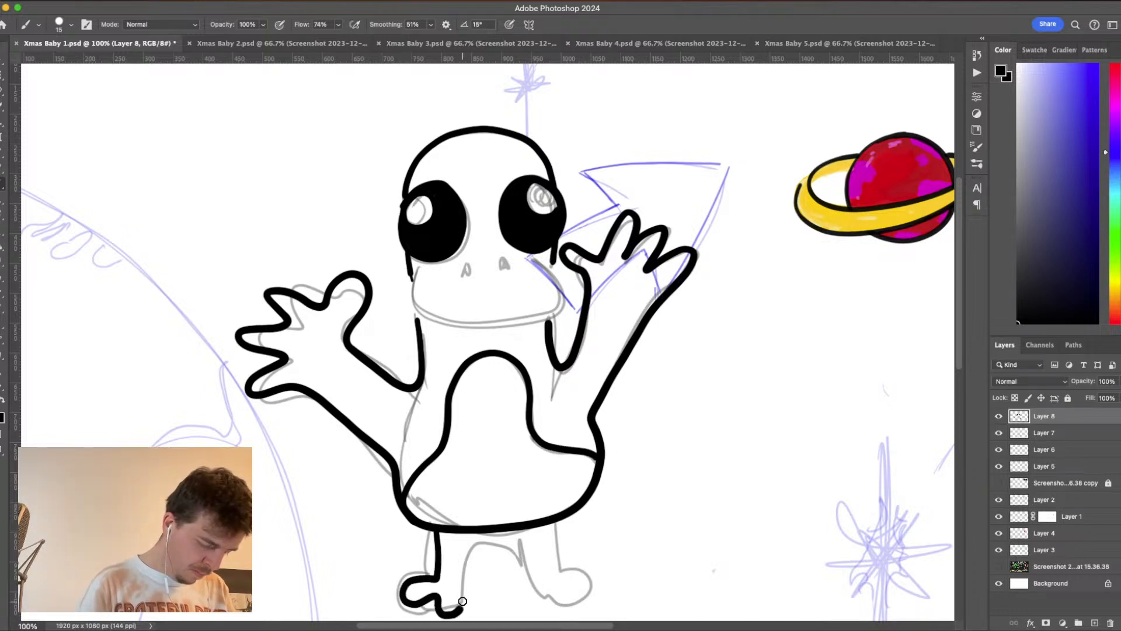
drag(467, 564, 467, 527)
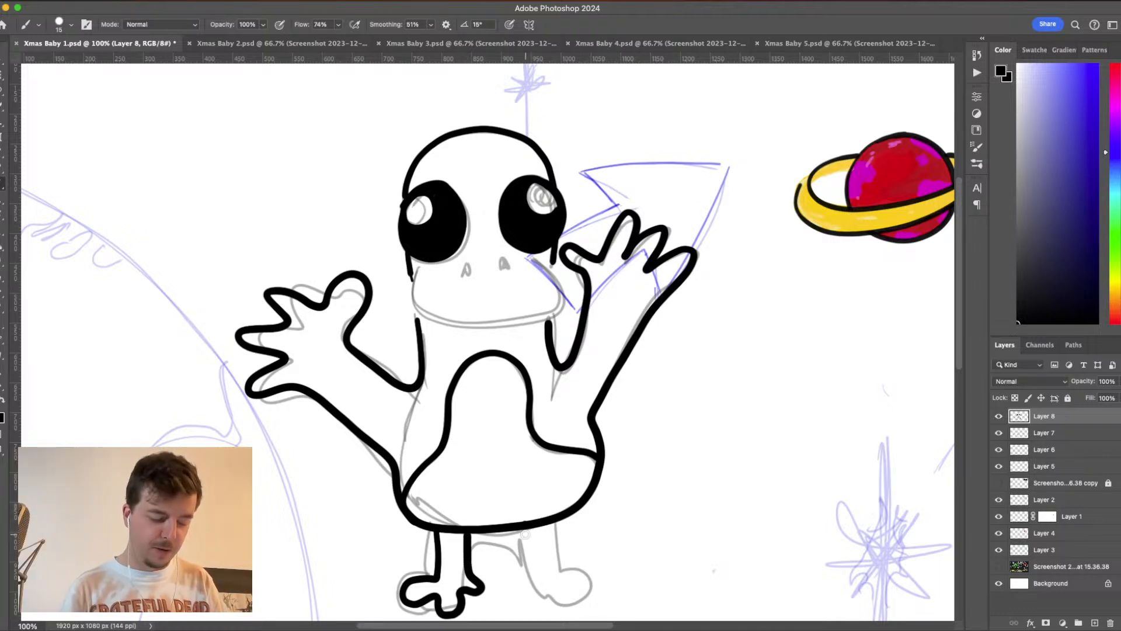
mouse_move(524, 533)
mouse_down()
mouse_move(509, 603)
mouse_move(539, 581)
mouse_move(555, 609)
mouse_move(575, 601)
mouse_move(564, 578)
mouse_move(583, 581)
mouse_move(555, 555)
mouse_move(547, 518)
mouse_up()
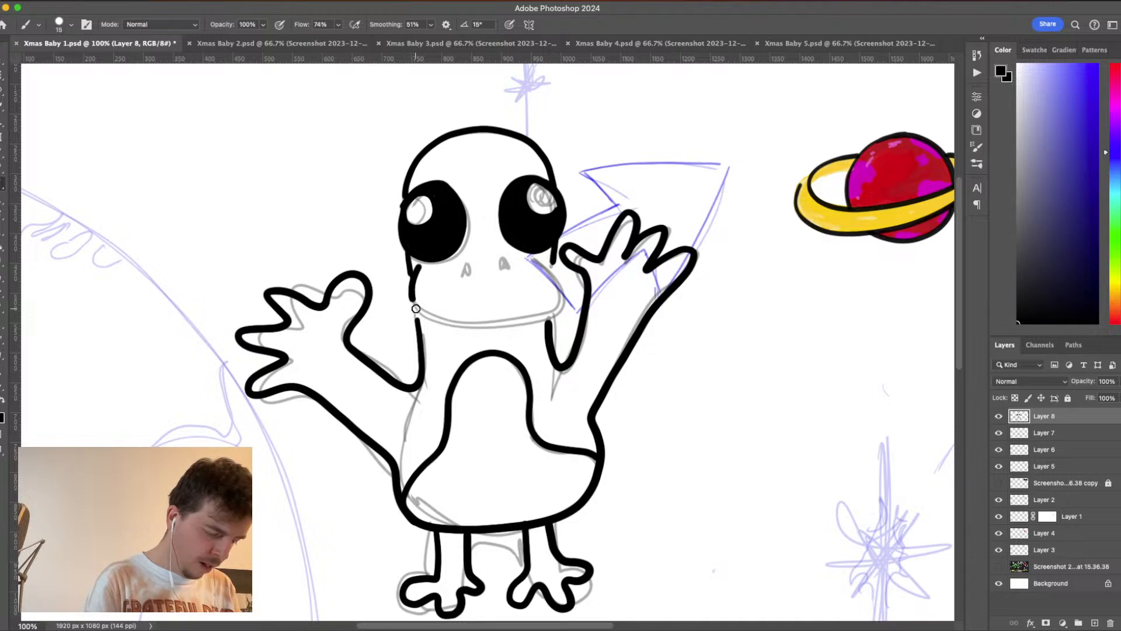
mouse_move(416, 308)
mouse_down()
mouse_move(494, 322)
mouse_move(544, 311)
mouse_move(559, 298)
mouse_move(544, 259)
mouse_up()
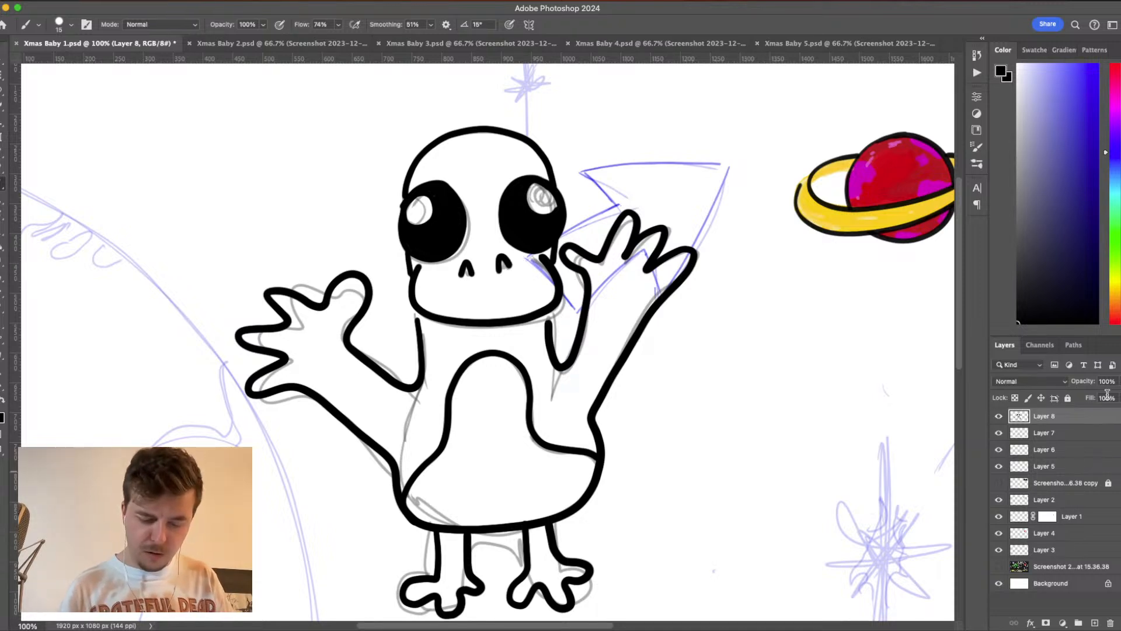
- Insert a new layer between Layer 7 and Layer 8, hide the Layer 7 sketch and choose bright yellow as the foreground color
click(1046, 435)
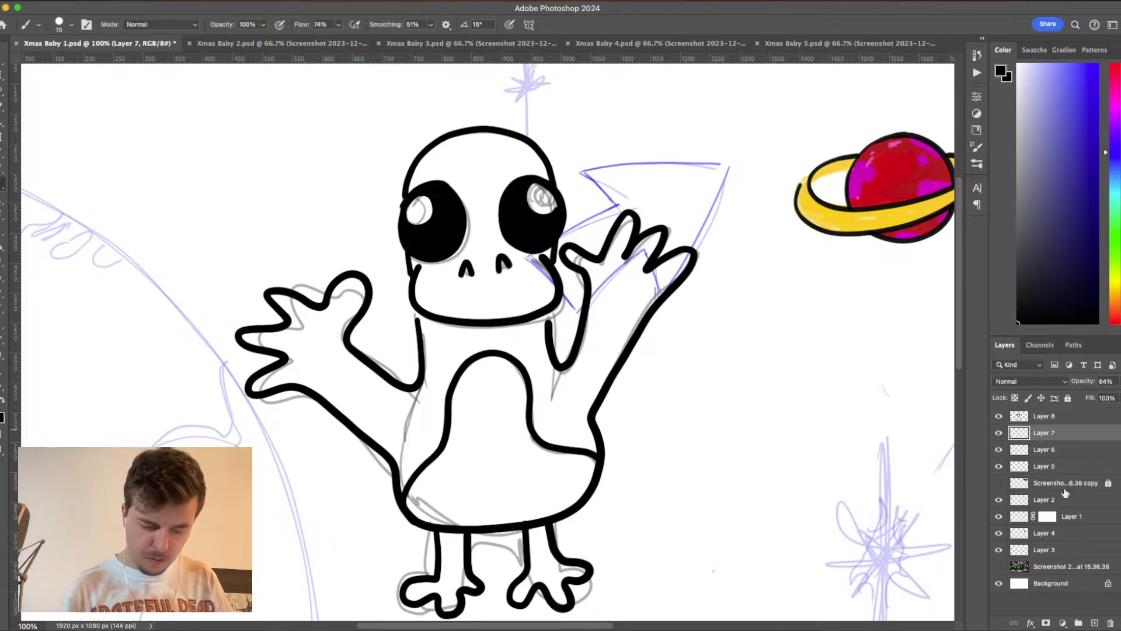
click(1094, 622)
click(998, 450)
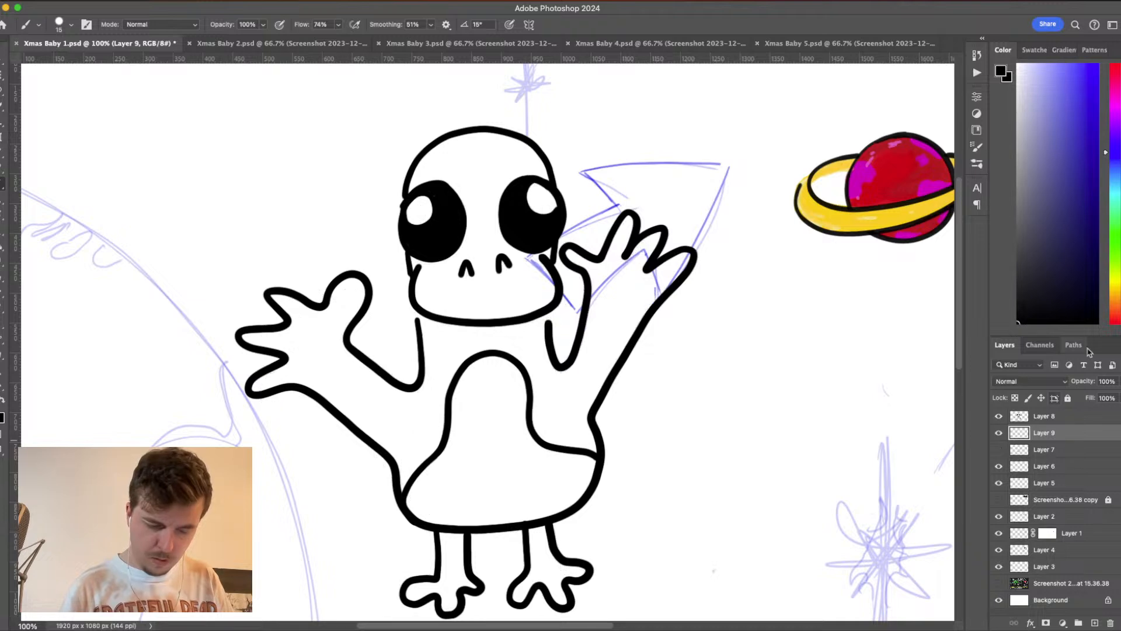
click(1115, 288)
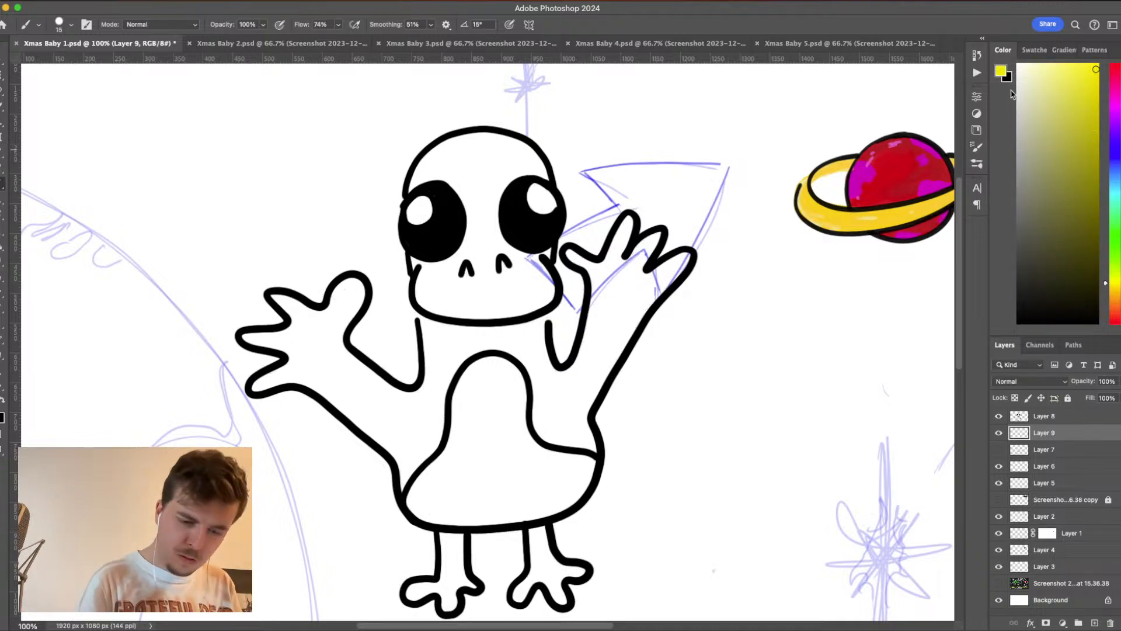
- Color the character's muzzle, legs and feet golden yellow with a 44 px brush, and paint the belly patch off-white
click(1002, 72)
drag(862, 338, 862, 346)
click(960, 210)
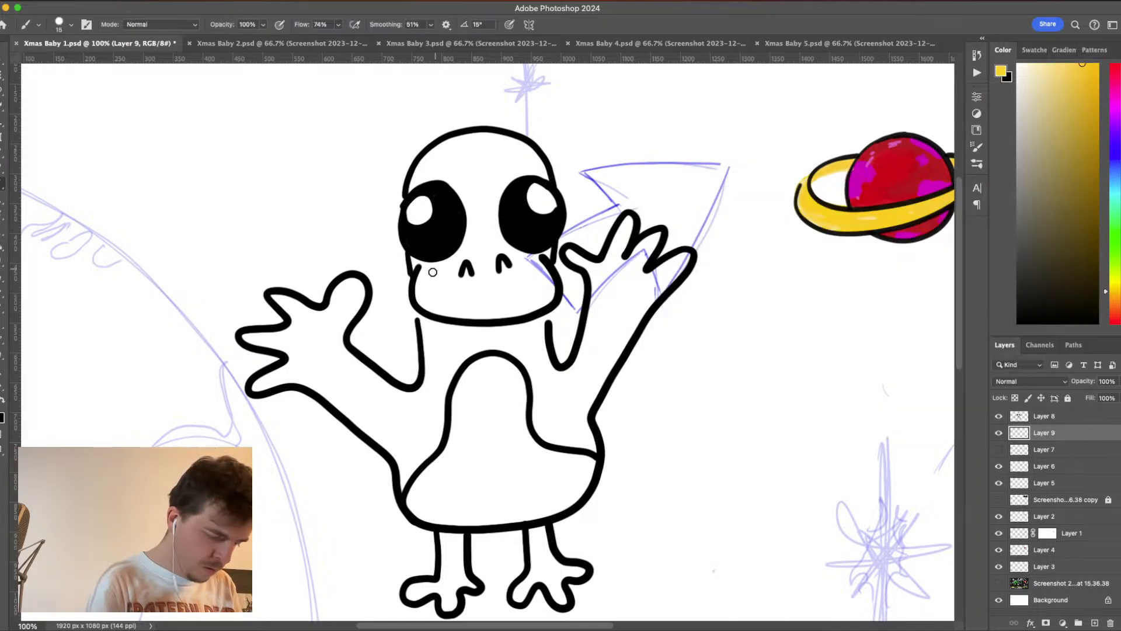
click(67, 25)
click(75, 56)
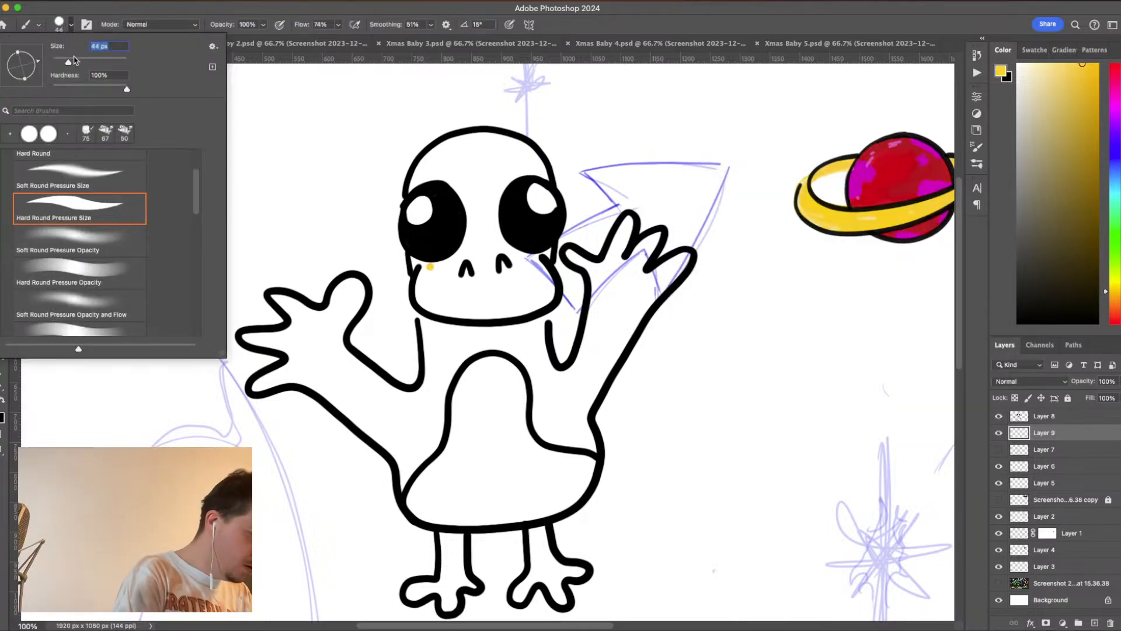
click(70, 24)
mouse_move(437, 276)
mouse_down()
mouse_move(520, 303)
mouse_move(541, 284)
mouse_move(536, 267)
mouse_move(532, 302)
mouse_move(517, 265)
mouse_move(446, 274)
mouse_move(487, 270)
mouse_move(437, 286)
mouse_move(543, 281)
mouse_move(518, 280)
mouse_move(542, 260)
mouse_up()
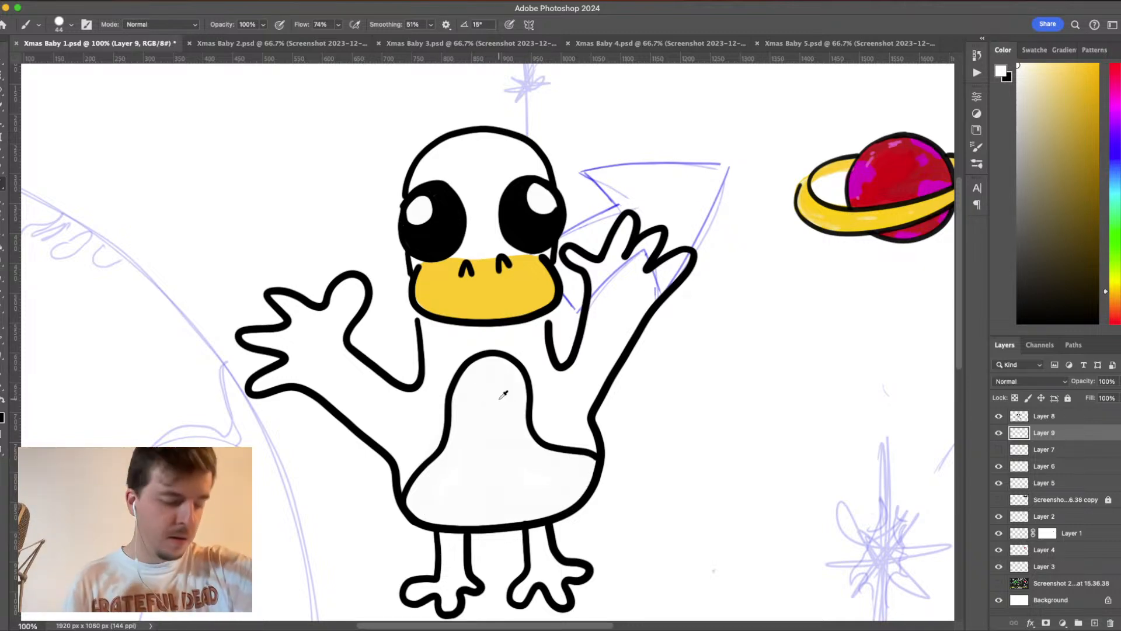
alt+click(523, 293)
mouse_move(450, 535)
mouse_down()
mouse_move(448, 574)
mouse_move(461, 544)
mouse_move(444, 540)
mouse_move(455, 549)
mouse_move(449, 607)
mouse_move(445, 590)
mouse_move(410, 596)
mouse_move(479, 591)
mouse_move(537, 528)
mouse_move(523, 601)
mouse_move(514, 594)
mouse_move(543, 553)
mouse_move(558, 602)
mouse_move(552, 572)
mouse_move(585, 573)
mouse_move(554, 566)
mouse_move(548, 513)
mouse_up()
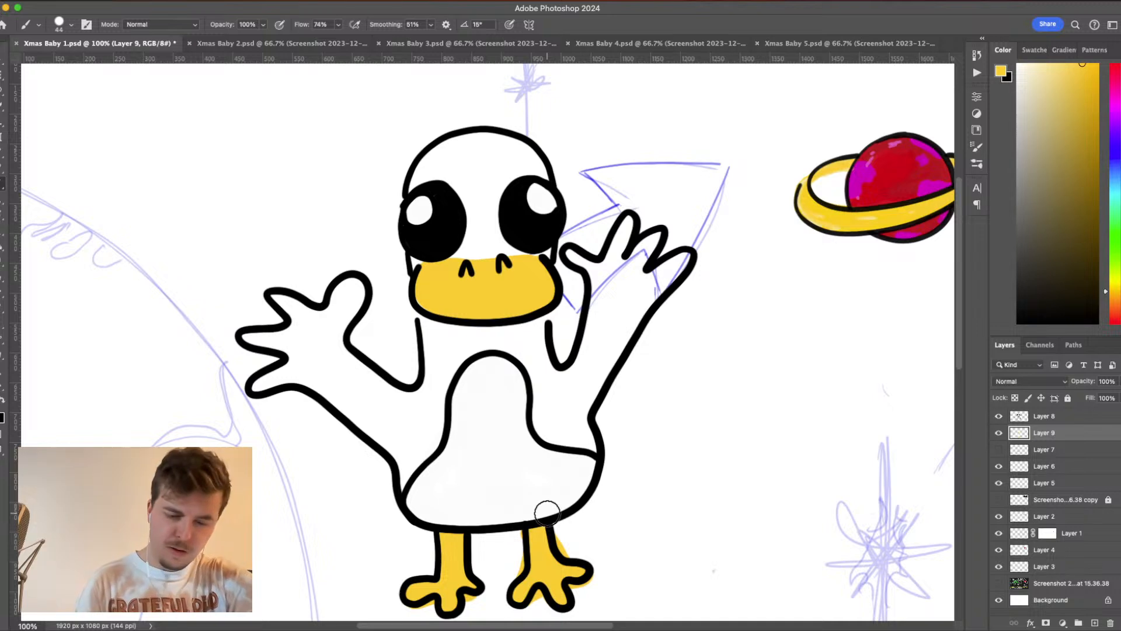
- Fill the body, neck and both raised arms with dark gray, and erase the spill around the fingers of the hand nearest the large planet
click(1028, 319)
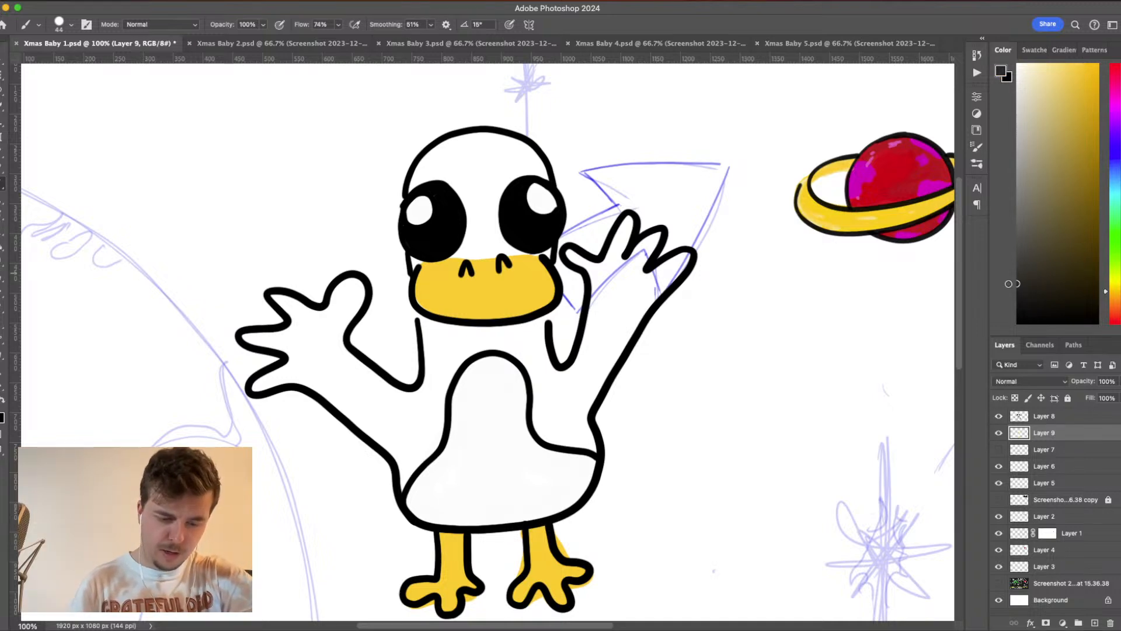
mouse_move(569, 252)
mouse_down()
mouse_move(603, 271)
mouse_move(629, 222)
mouse_move(608, 274)
mouse_move(651, 238)
mouse_move(615, 301)
mouse_move(684, 258)
mouse_move(660, 251)
mouse_move(661, 230)
mouse_move(629, 215)
mouse_move(611, 279)
mouse_move(598, 270)
mouse_move(572, 390)
mouse_move(685, 260)
mouse_move(597, 344)
mouse_move(576, 399)
mouse_move(616, 335)
mouse_move(581, 418)
mouse_move(591, 378)
mouse_move(583, 439)
mouse_move(593, 448)
mouse_move(545, 433)
mouse_move(540, 321)
mouse_move(425, 327)
mouse_move(426, 411)
mouse_move(448, 354)
mouse_move(472, 340)
mouse_move(544, 366)
mouse_move(549, 392)
mouse_move(526, 358)
mouse_move(548, 407)
mouse_move(558, 380)
mouse_move(571, 381)
mouse_move(558, 411)
mouse_up()
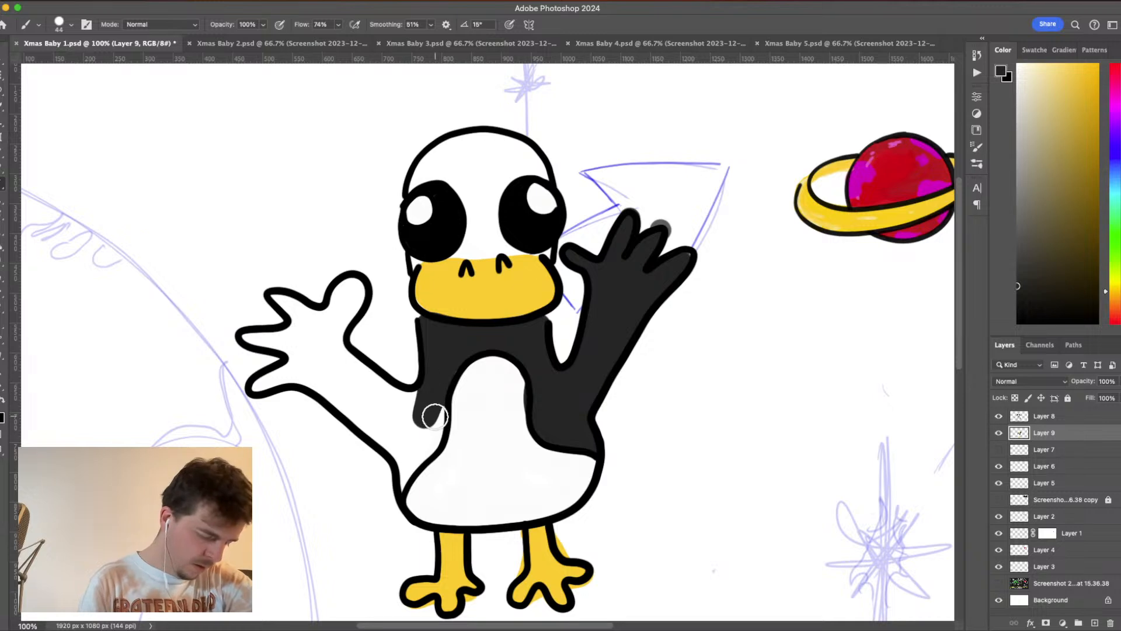
mouse_move(435, 412)
mouse_down()
mouse_move(402, 488)
mouse_move(435, 429)
mouse_move(406, 399)
mouse_move(420, 395)
mouse_move(357, 381)
mouse_move(334, 356)
mouse_move(358, 282)
mouse_move(338, 297)
mouse_move(351, 282)
mouse_move(326, 349)
mouse_move(352, 313)
mouse_move(334, 356)
mouse_move(393, 397)
mouse_move(414, 438)
mouse_move(404, 463)
mouse_move(314, 384)
mouse_move(256, 385)
mouse_move(305, 346)
mouse_move(244, 335)
mouse_move(297, 343)
mouse_move(294, 360)
mouse_move(312, 345)
mouse_move(327, 385)
mouse_move(351, 400)
mouse_move(328, 369)
mouse_move(394, 433)
mouse_move(387, 408)
mouse_move(326, 364)
mouse_move(307, 322)
mouse_move(272, 293)
mouse_move(297, 311)
mouse_move(287, 334)
mouse_move(312, 313)
mouse_move(343, 305)
mouse_up()
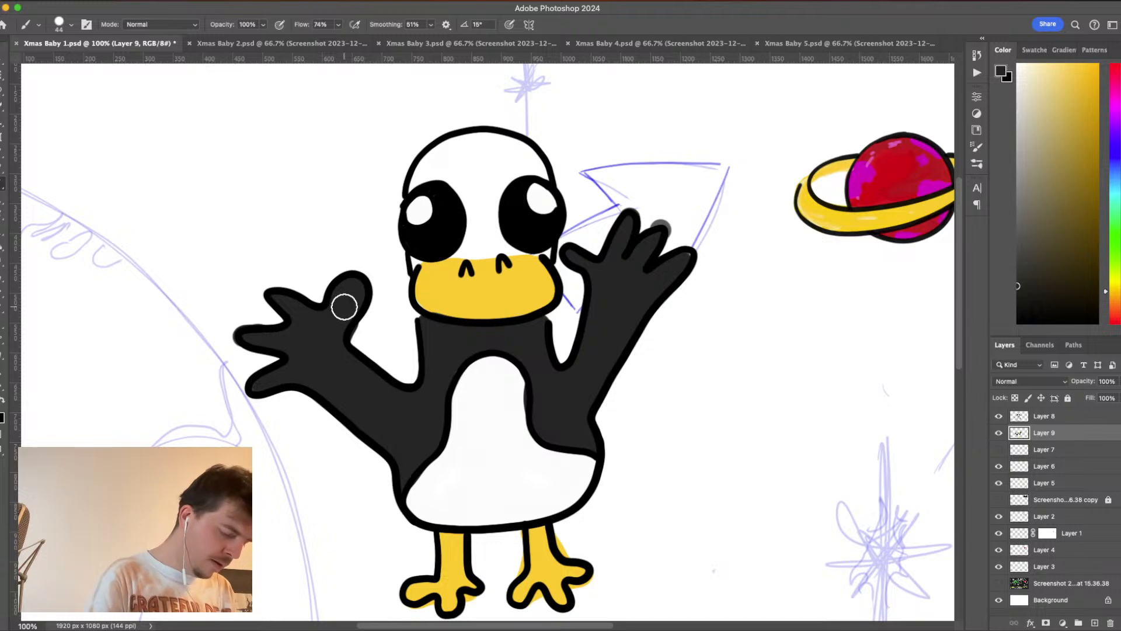
key(e)
drag(243, 308, 228, 343)
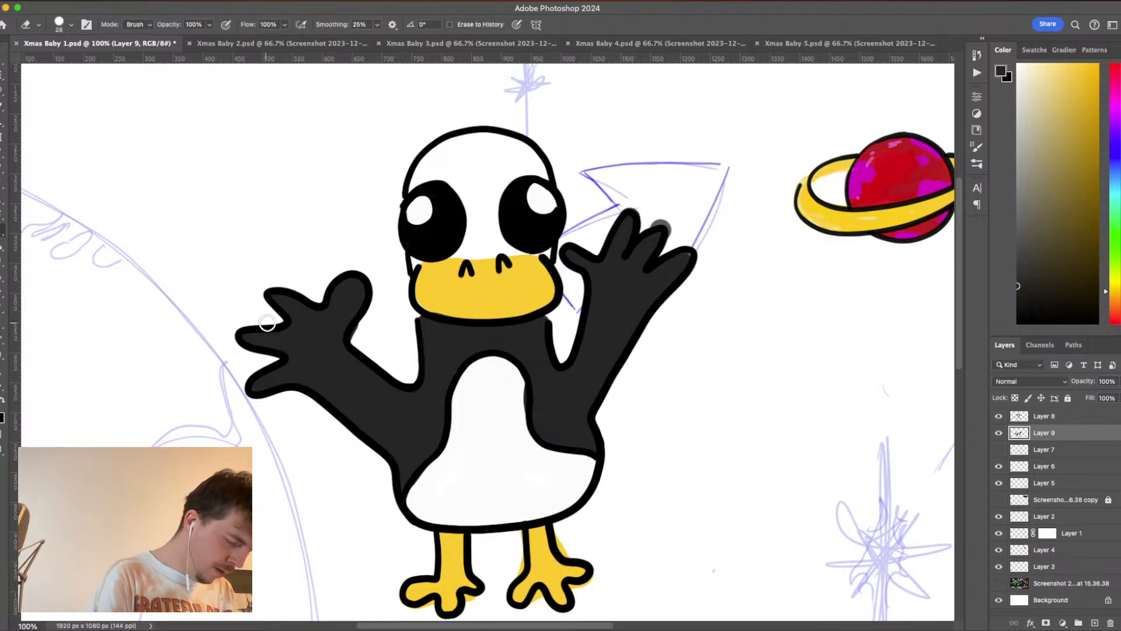
key(b)
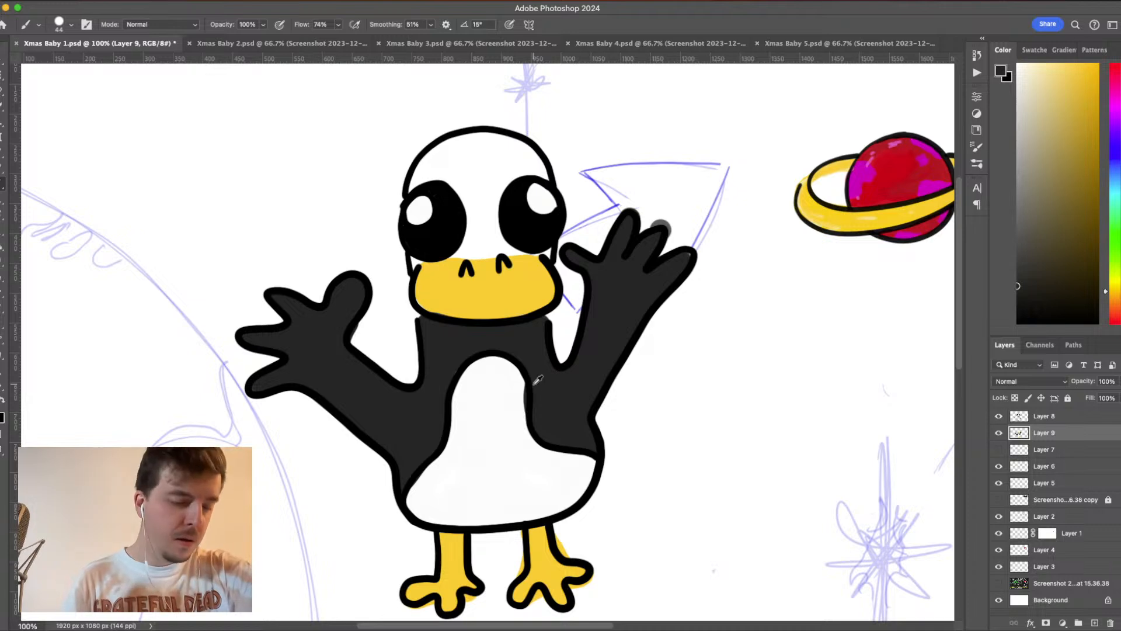
- Fill the head around the eyes with the body's dark gray and repaint the muzzle's upper edge in golden yellow
alt+click(495, 419)
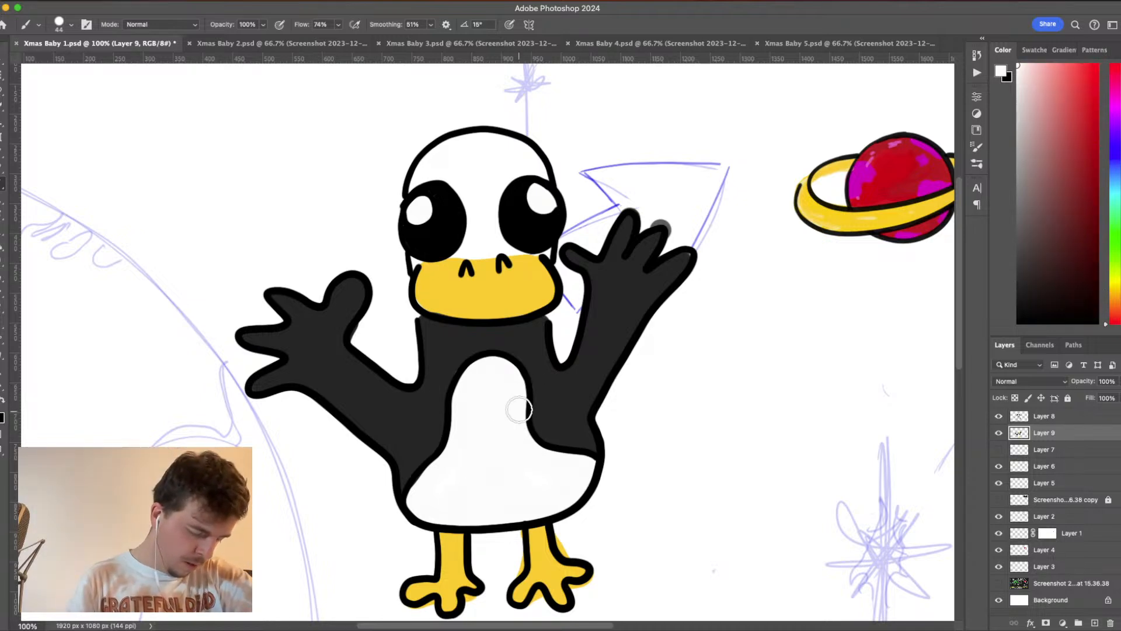
alt+click(532, 344)
mouse_move(461, 174)
mouse_down()
mouse_move(426, 175)
mouse_move(413, 191)
mouse_move(461, 143)
mouse_move(517, 145)
mouse_move(548, 177)
mouse_move(500, 184)
mouse_move(512, 176)
mouse_move(491, 212)
mouse_move(522, 254)
mouse_move(530, 246)
mouse_move(455, 251)
mouse_move(485, 241)
mouse_move(452, 252)
mouse_move(501, 236)
mouse_move(484, 188)
mouse_move(470, 231)
mouse_move(447, 171)
mouse_move(466, 207)
mouse_move(472, 160)
mouse_move(501, 160)
mouse_move(473, 203)
mouse_move(482, 242)
mouse_up()
drag(422, 260, 421, 252)
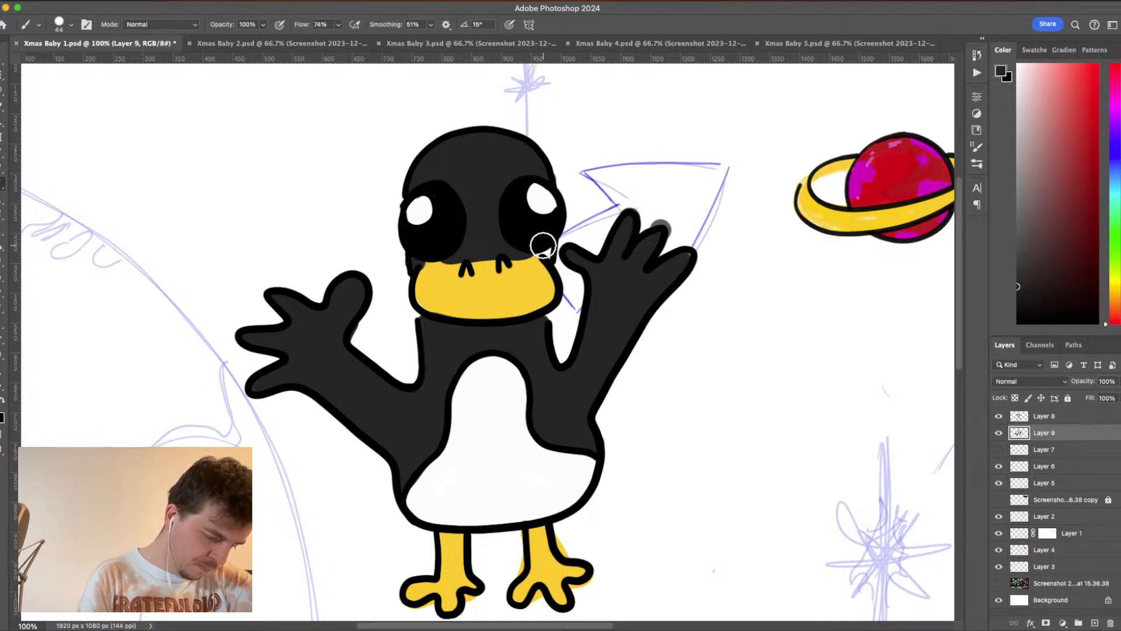
drag(543, 246, 430, 274)
alt+click(536, 272)
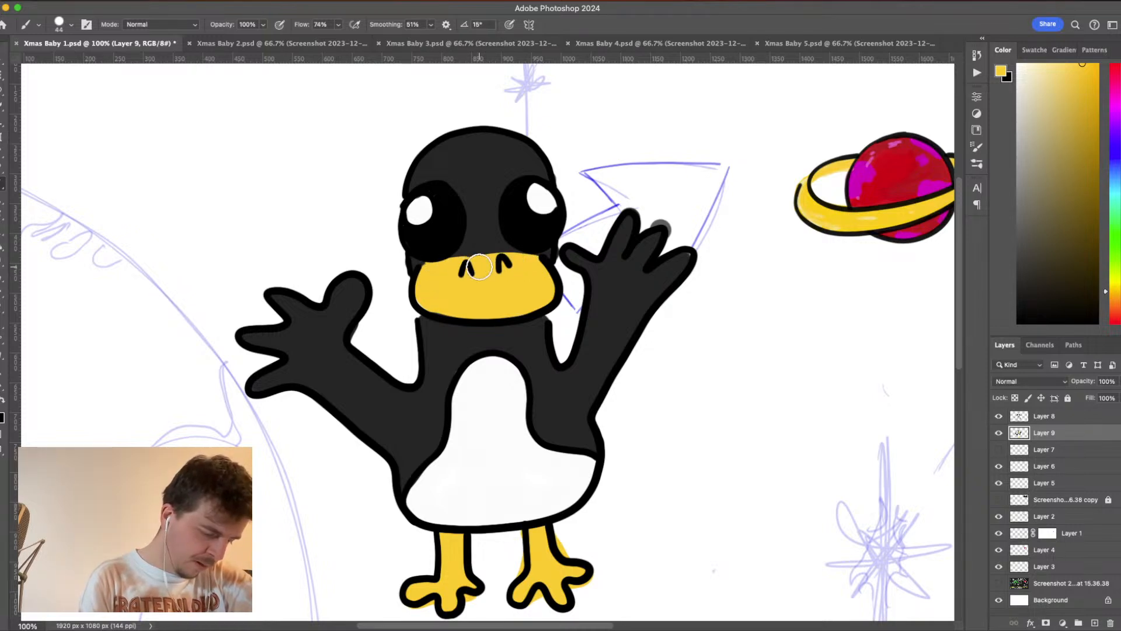
- Erase the yellow spill around the feet and the gray spill at the raised fingertips, touching up small gaps in dark gray
key(e)
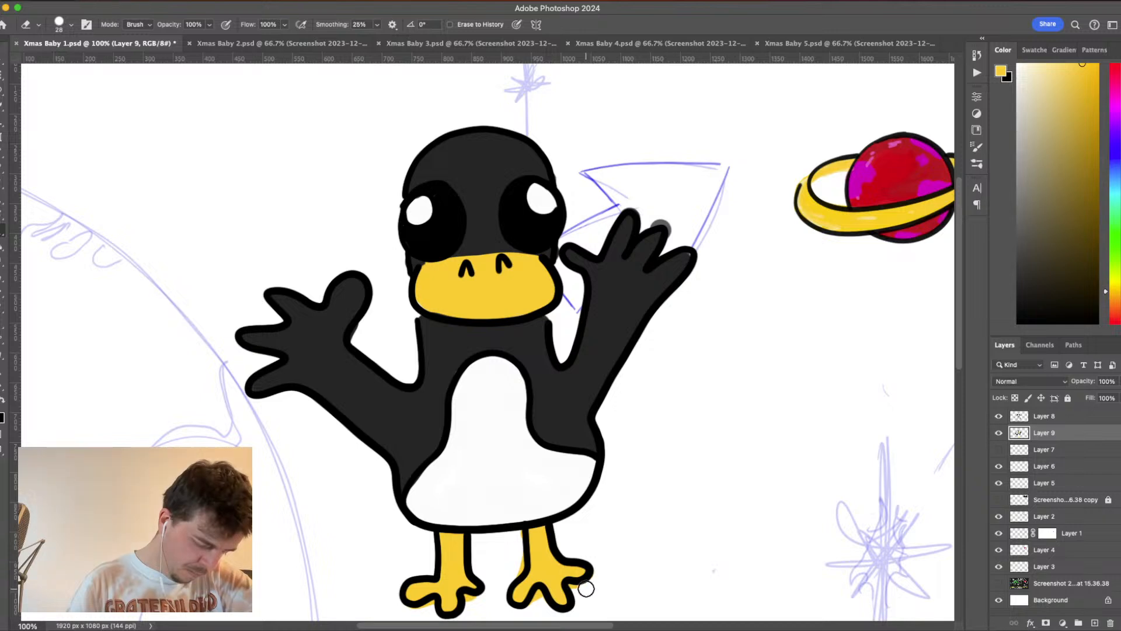
key(b)
alt+click(678, 259)
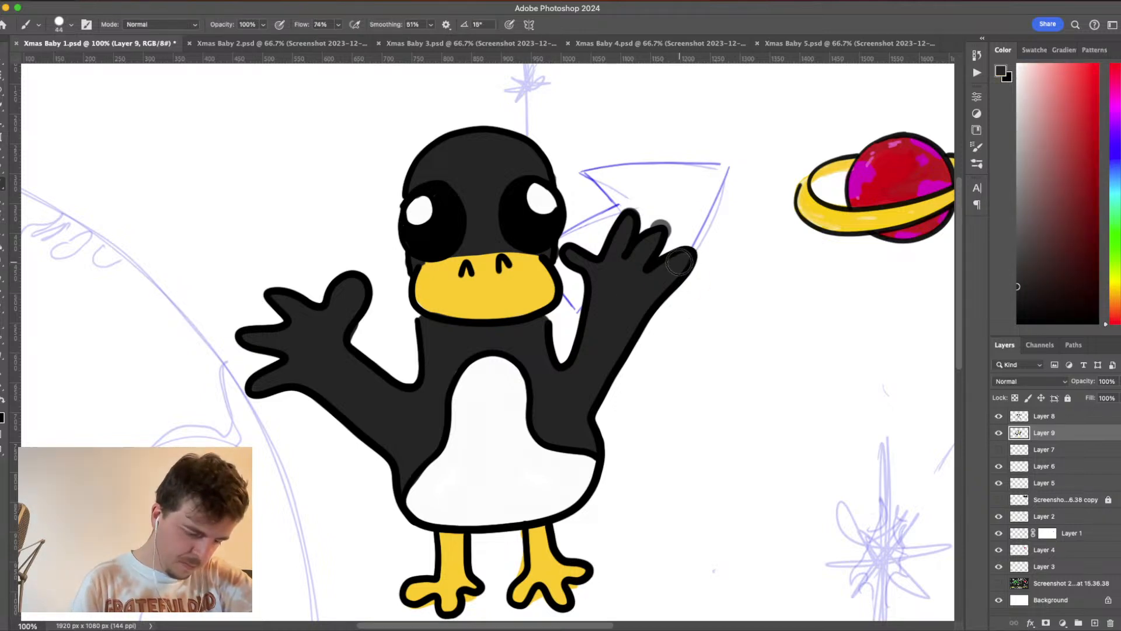
alt+click(428, 319)
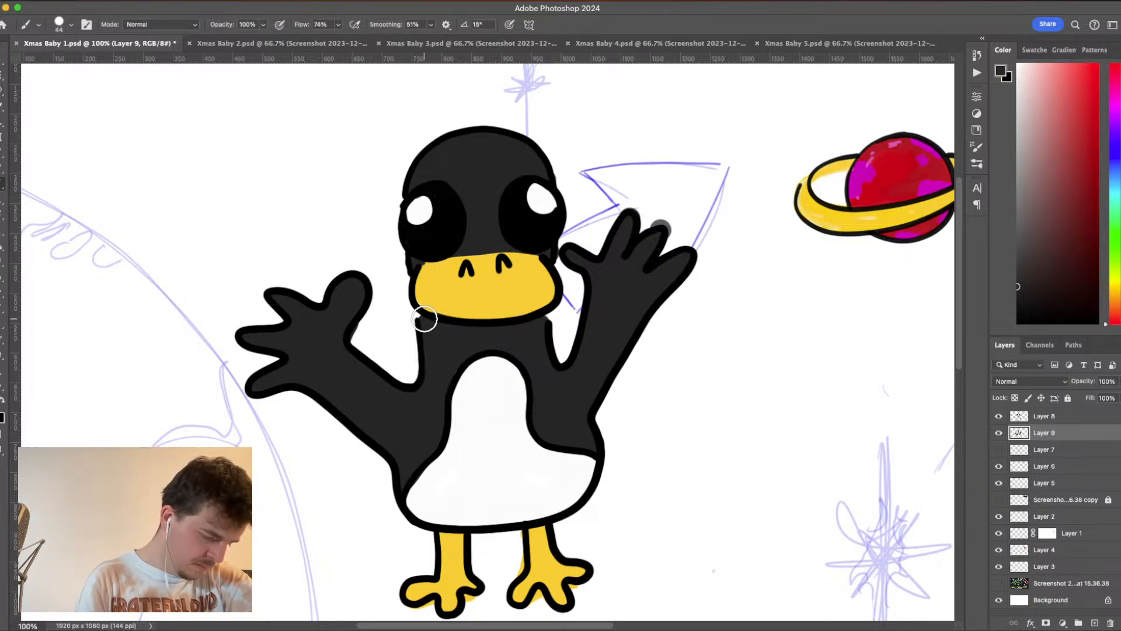
key(e)
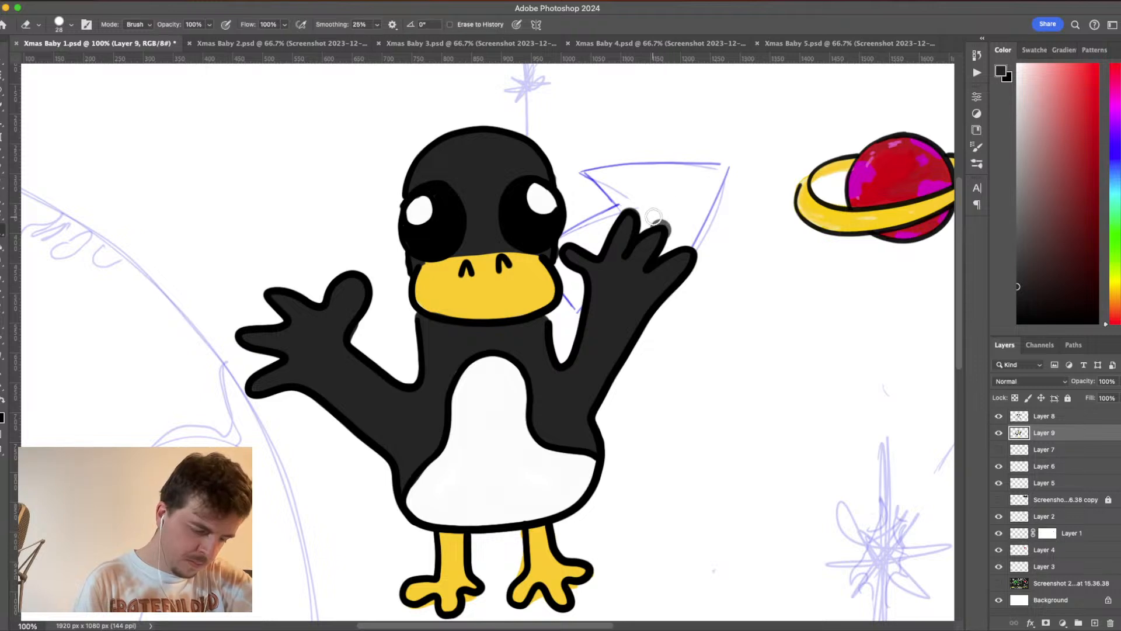
key(b)
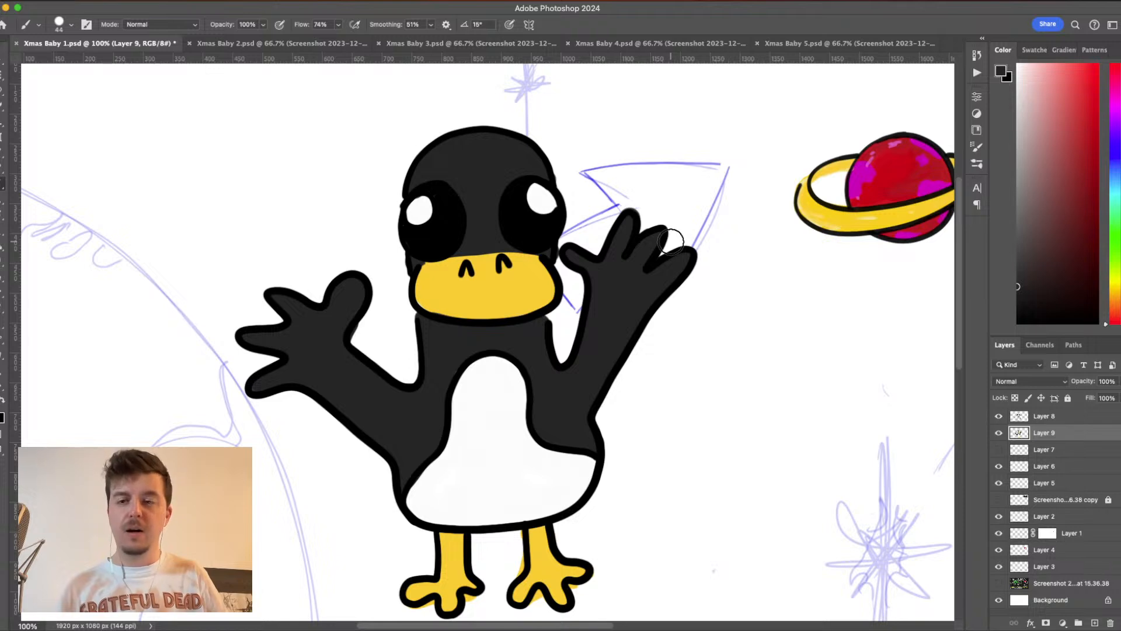
- Group Layer 8 and Layer 9 under the name "Milo prison" and hide the group
shift+click(1081, 417)
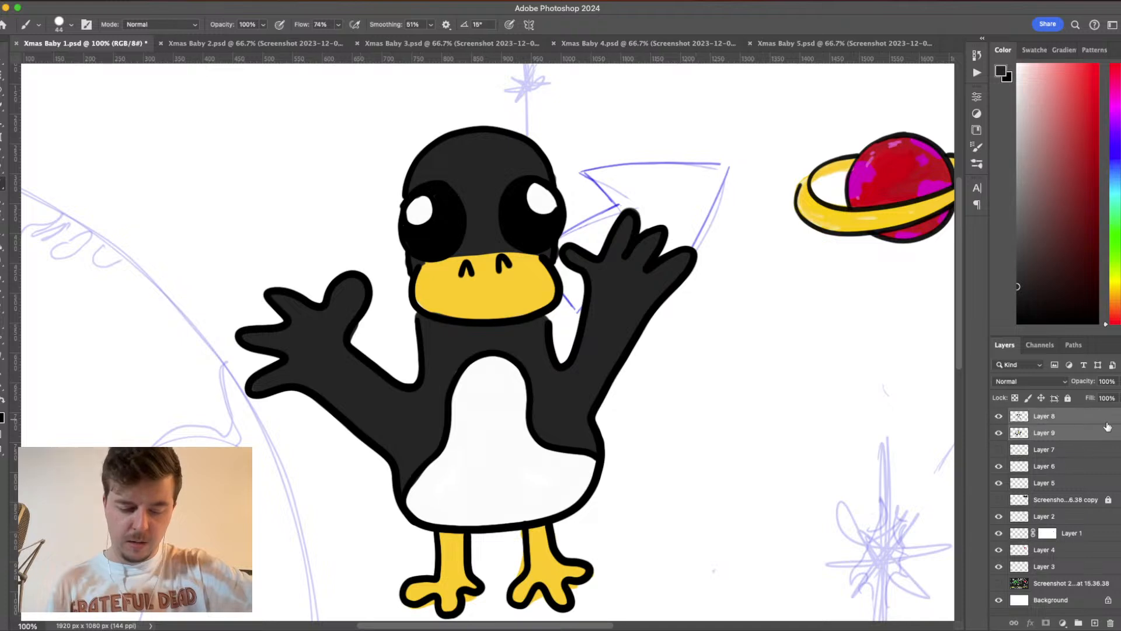
drag(1081, 417, 1078, 622)
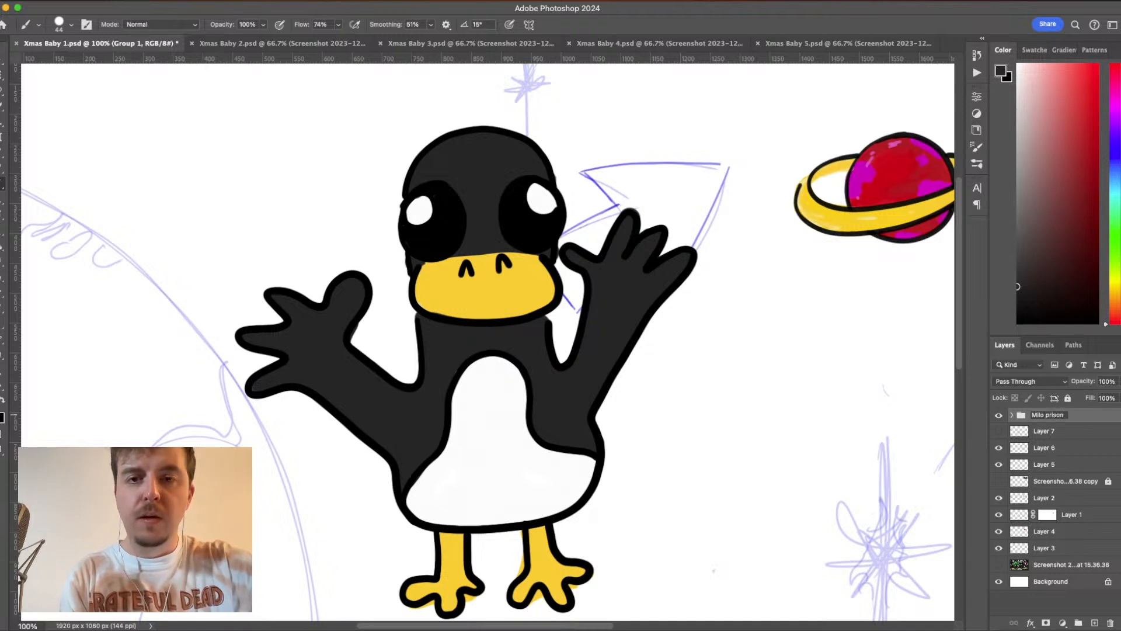
key(Return)
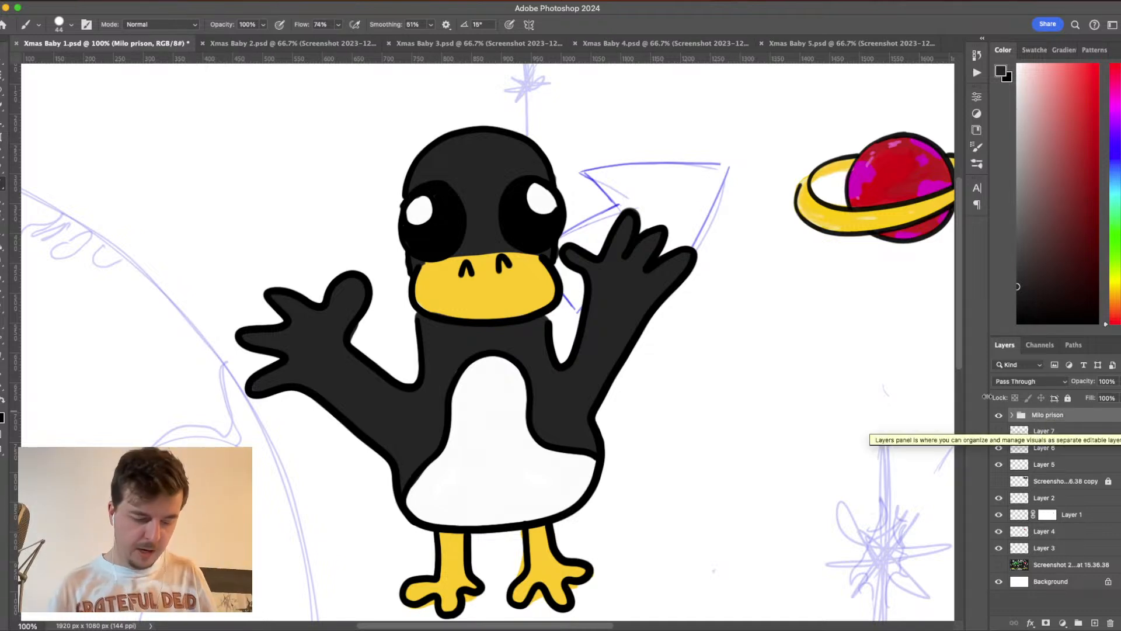
scroll(760, 419, down, 3)
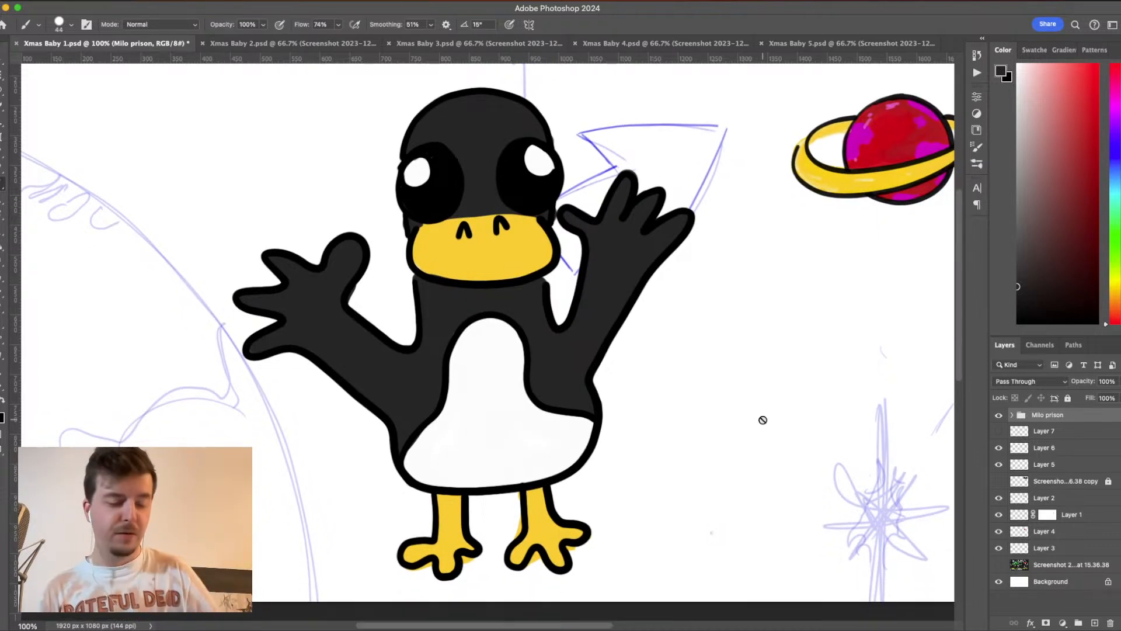
click(999, 414)
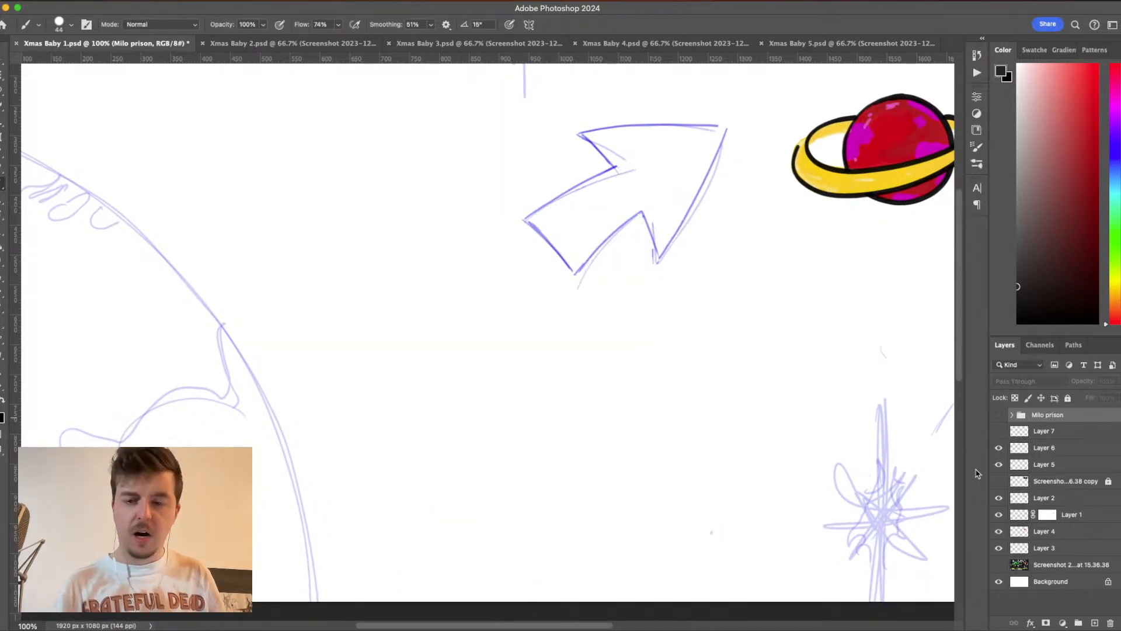
key(super+minus)
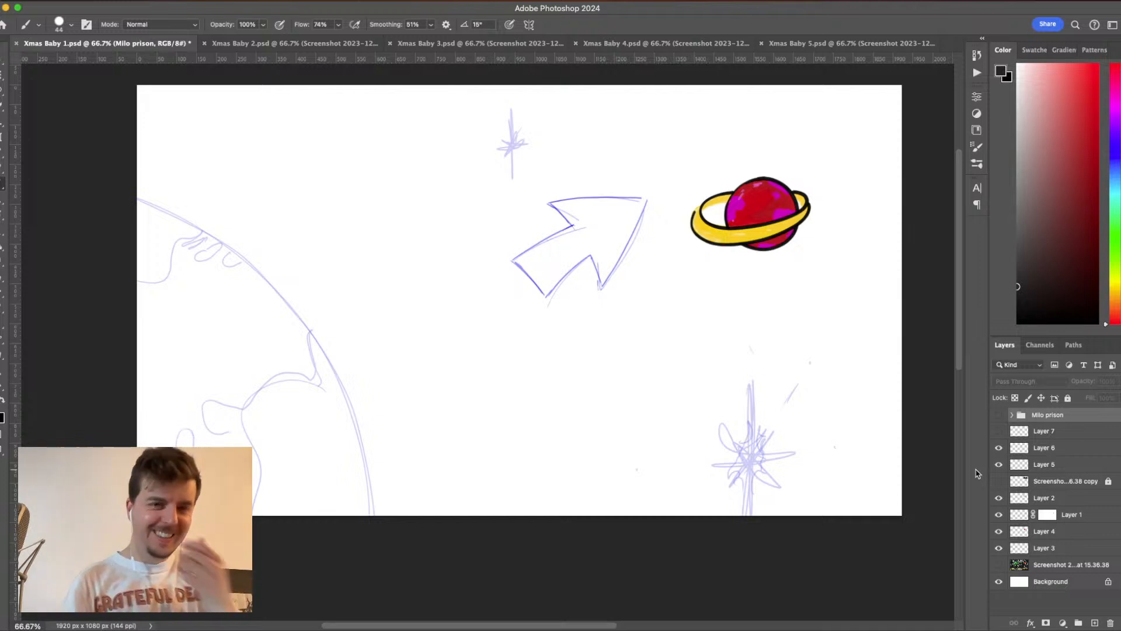
scroll(658, 412, right, 5)
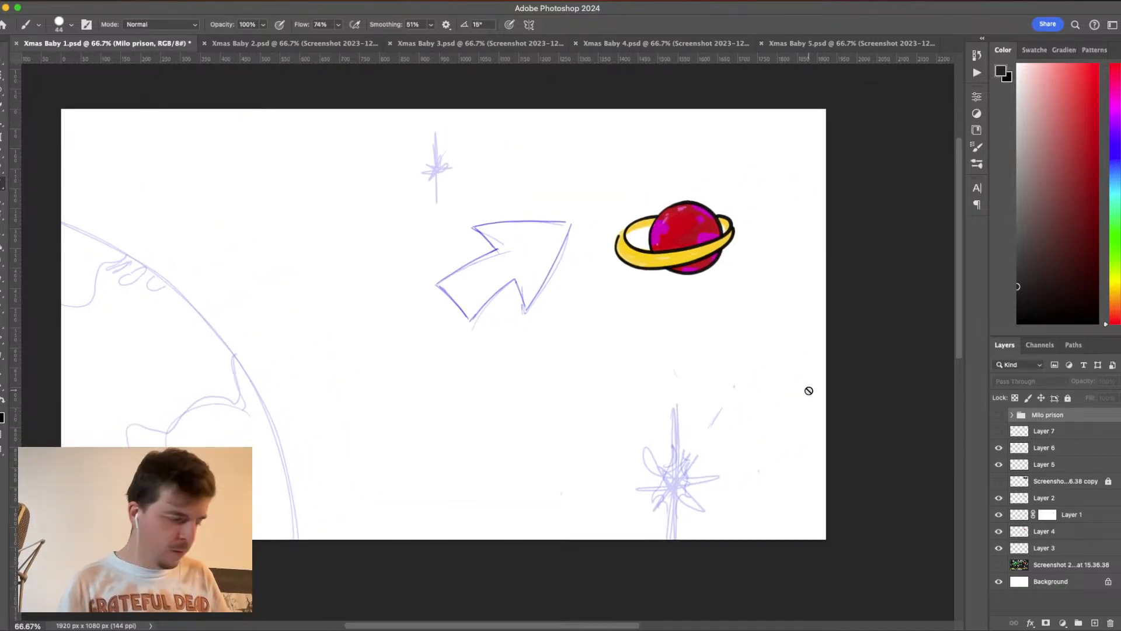
- Add a new layer above the Milo prison group, set up a 15 px black brush, and save the document
click(61, 26)
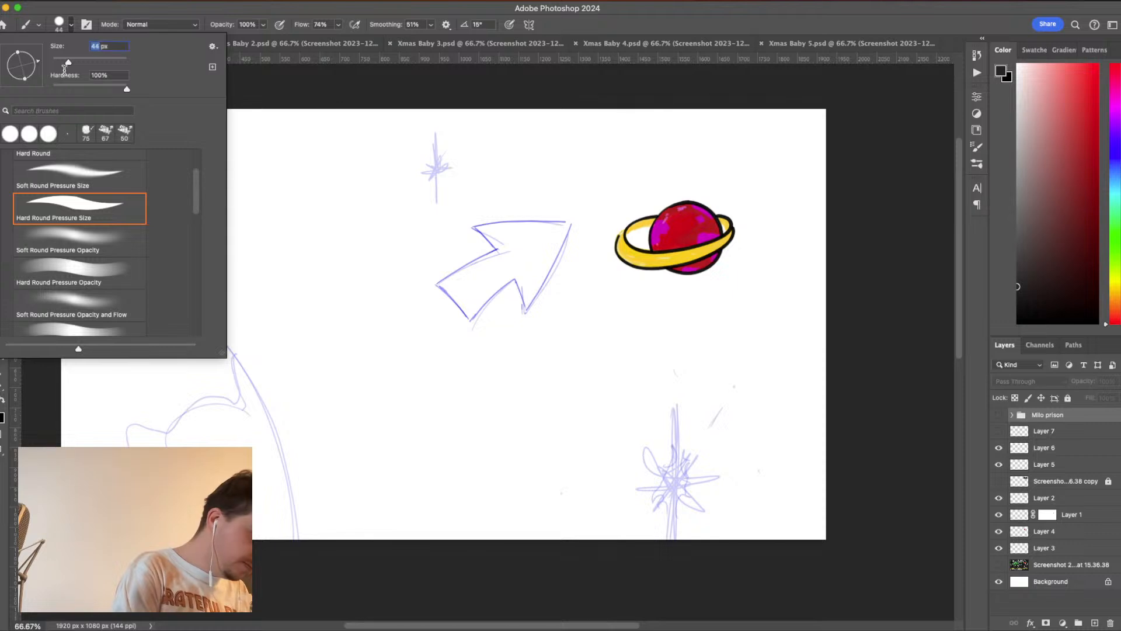
text(15)
key(Return)
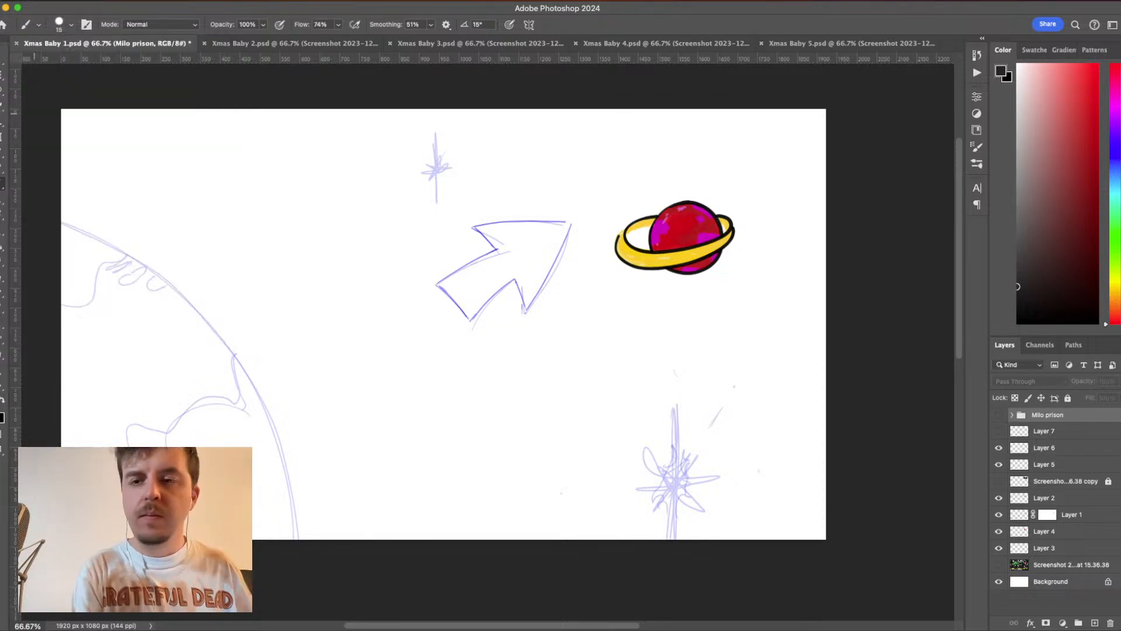
key(d)
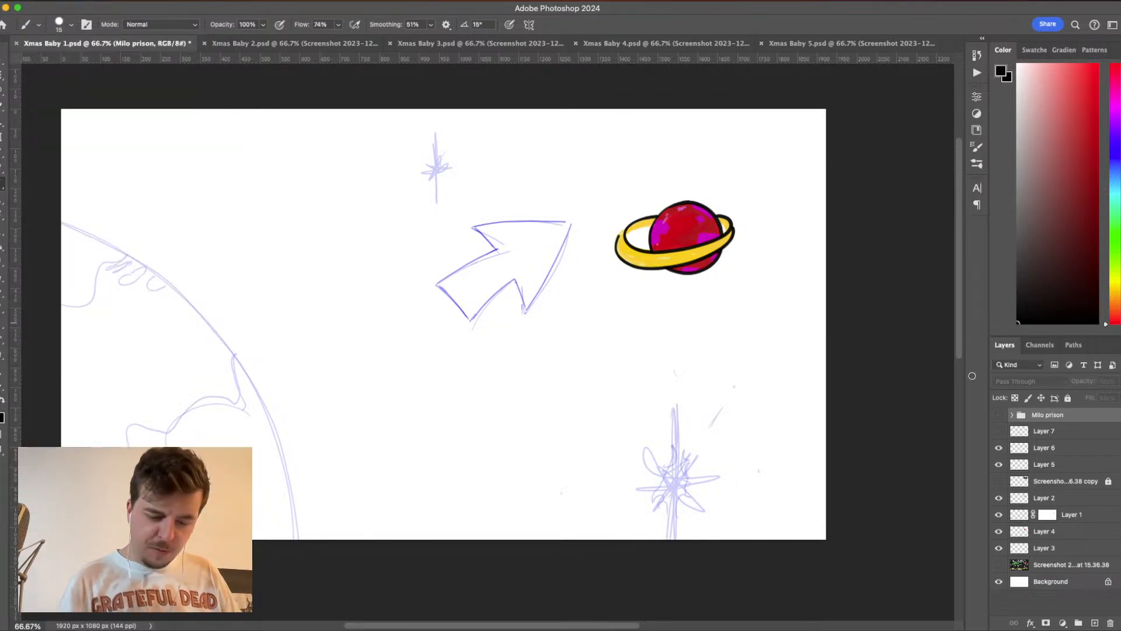
click(1095, 622)
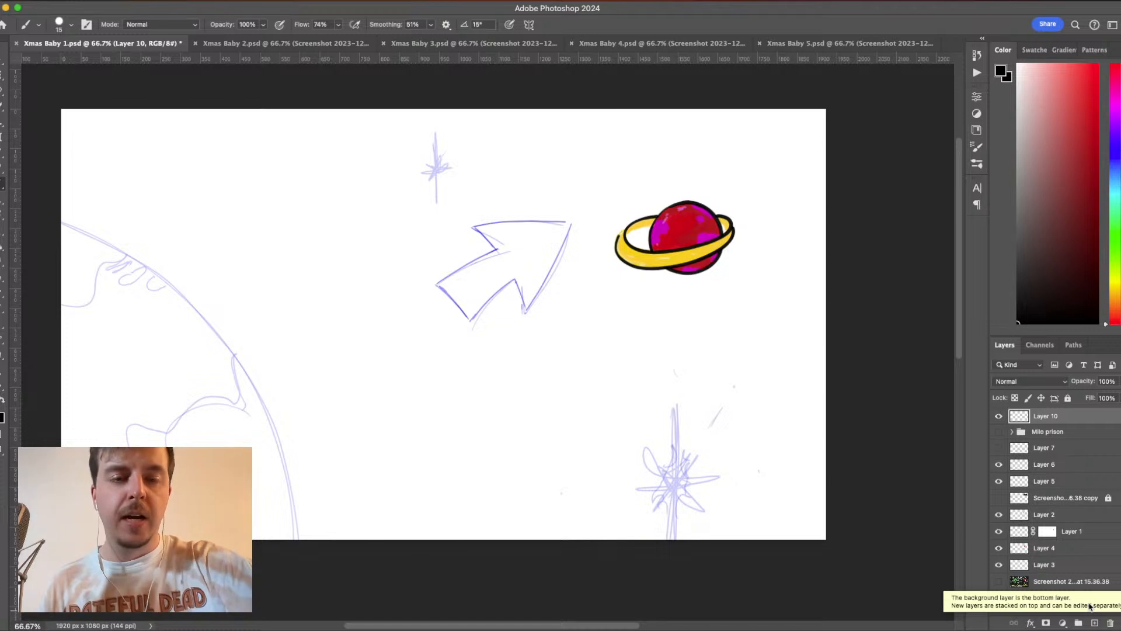
key(super+s)
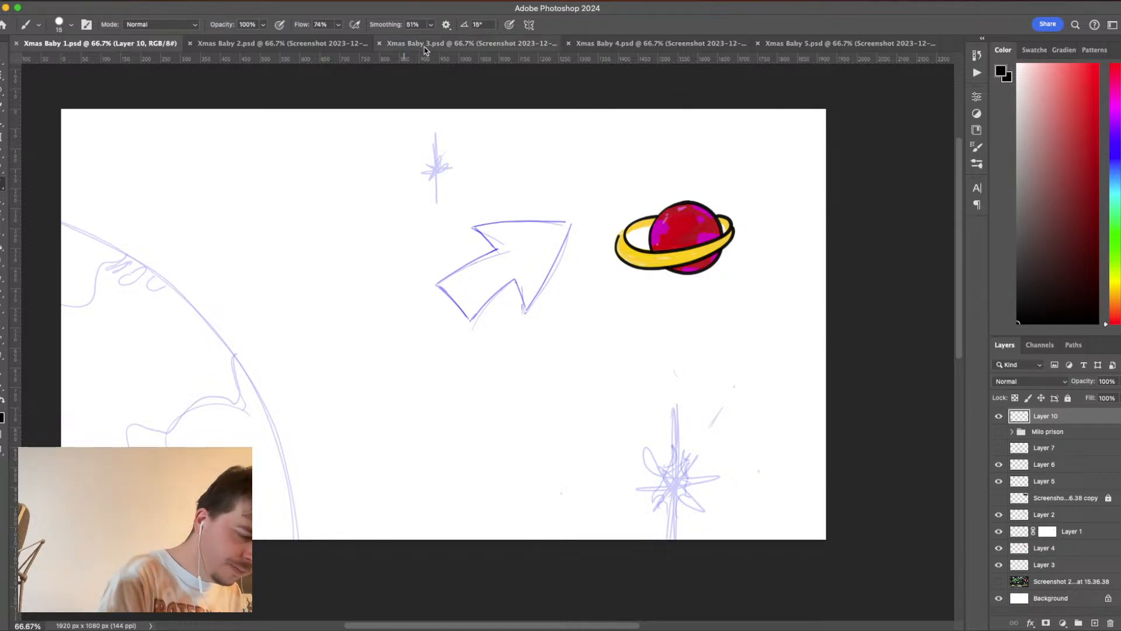
- Ink the large planet's curved outline and its continent coastlines in thick black over the blue sketch on Layer 10
key(super+plus)
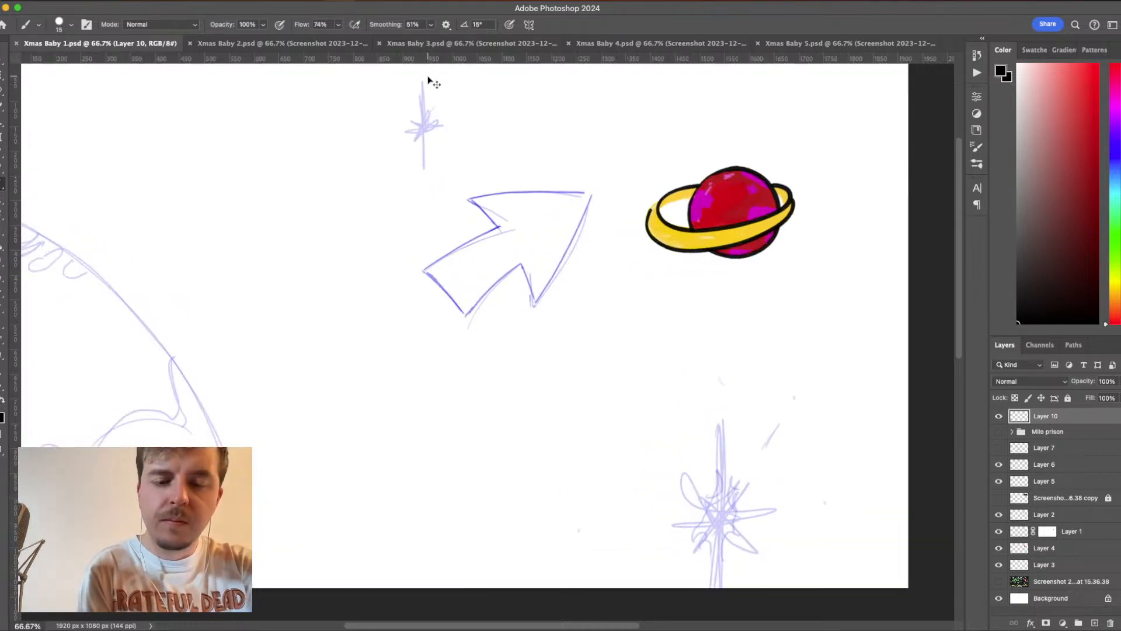
mouse_move(544, 390)
mouse_down()
mouse_move(620, 350)
mouse_move(746, 394)
mouse_up()
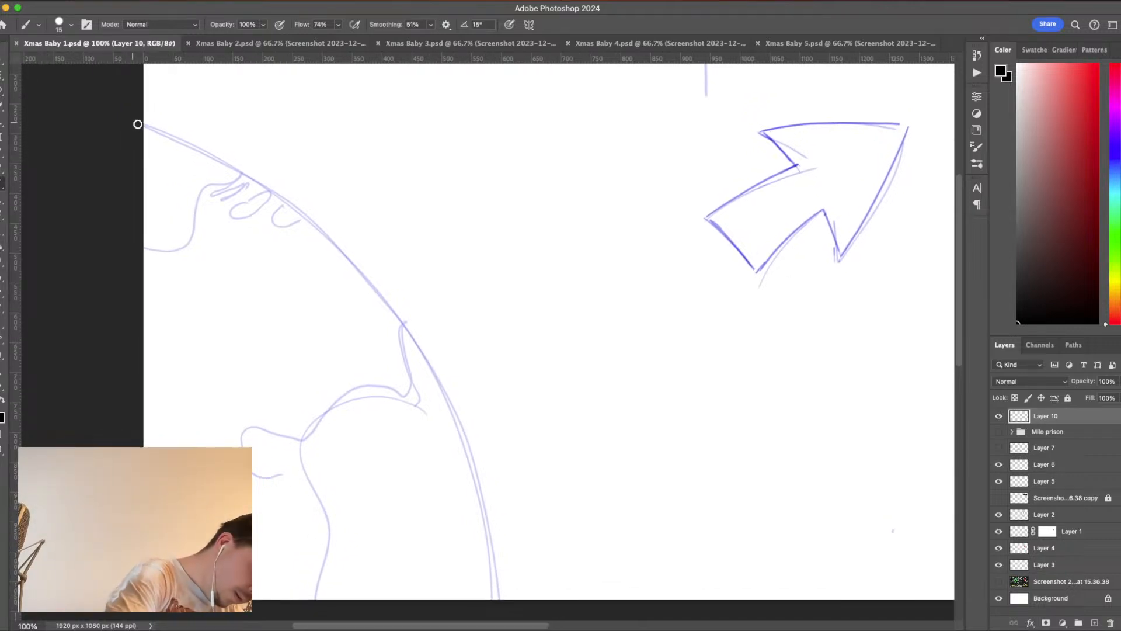
mouse_move(138, 124)
mouse_down()
mouse_move(235, 165)
mouse_move(311, 216)
mouse_move(391, 301)
mouse_move(434, 366)
mouse_move(479, 473)
mouse_move(493, 609)
mouse_up()
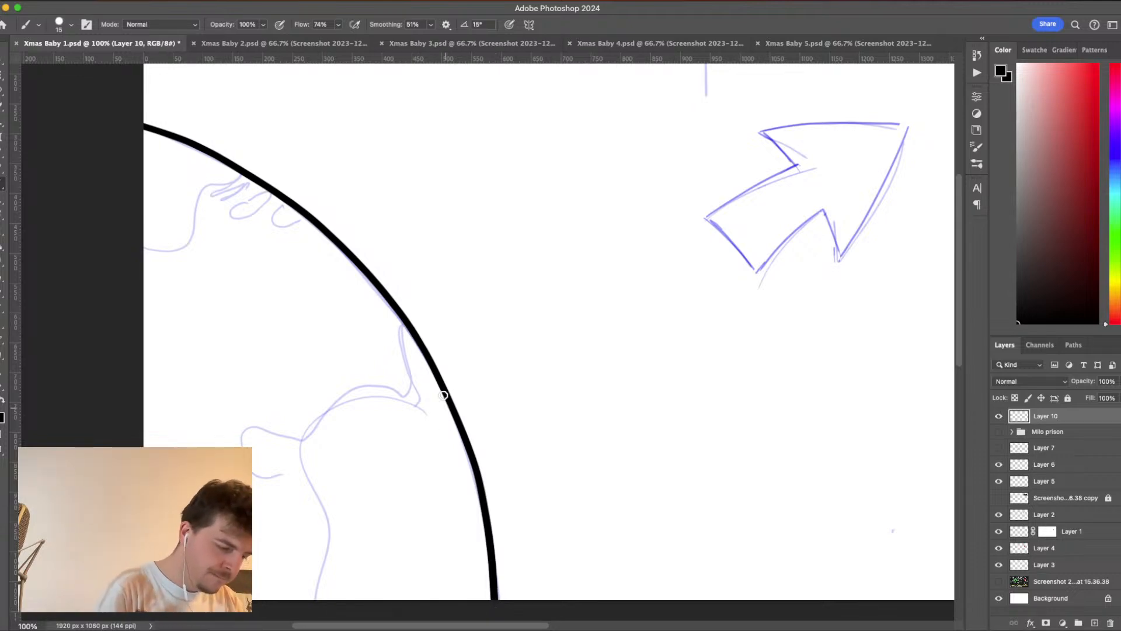
mouse_move(400, 325)
mouse_down()
mouse_move(407, 388)
mouse_move(363, 386)
mouse_move(285, 435)
mouse_move(248, 428)
mouse_move(241, 446)
mouse_up()
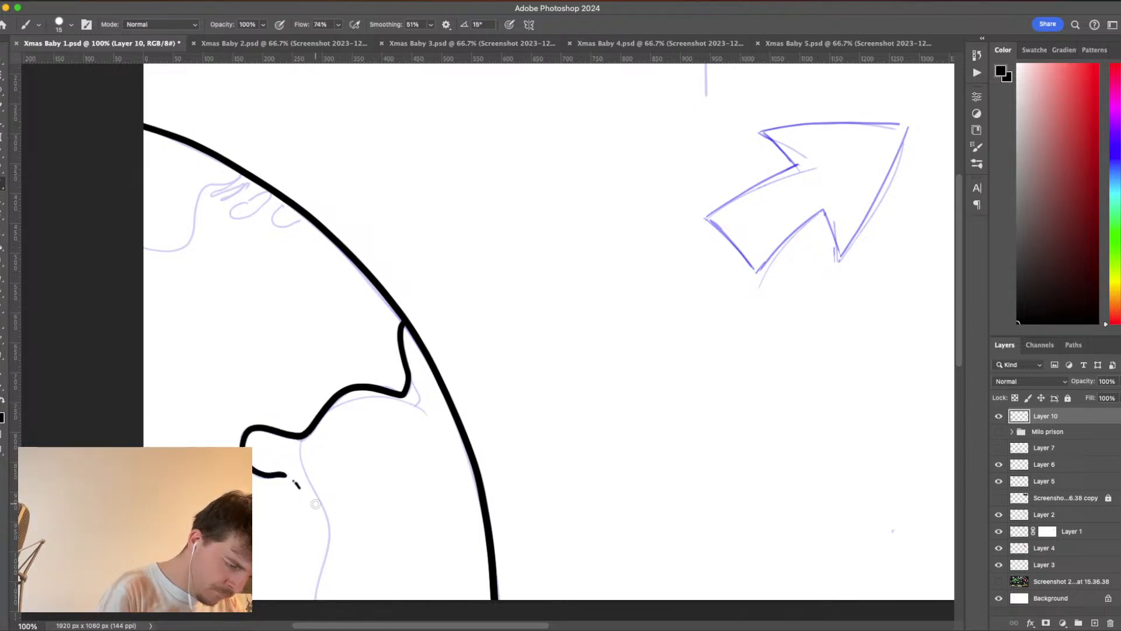
drag(320, 505, 308, 608)
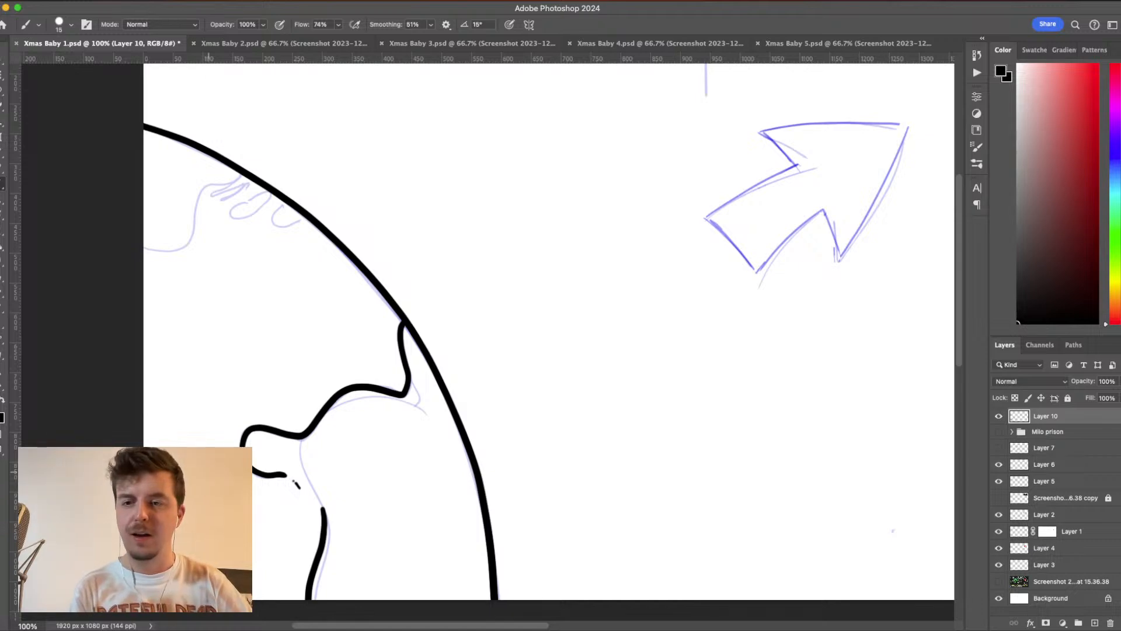
mouse_move(134, 245)
mouse_down()
mouse_move(180, 246)
mouse_move(202, 190)
mouse_move(247, 171)
mouse_move(240, 192)
mouse_move(263, 178)
mouse_move(232, 220)
mouse_move(254, 215)
mouse_move(272, 188)
mouse_move(275, 226)
mouse_move(306, 217)
mouse_up()
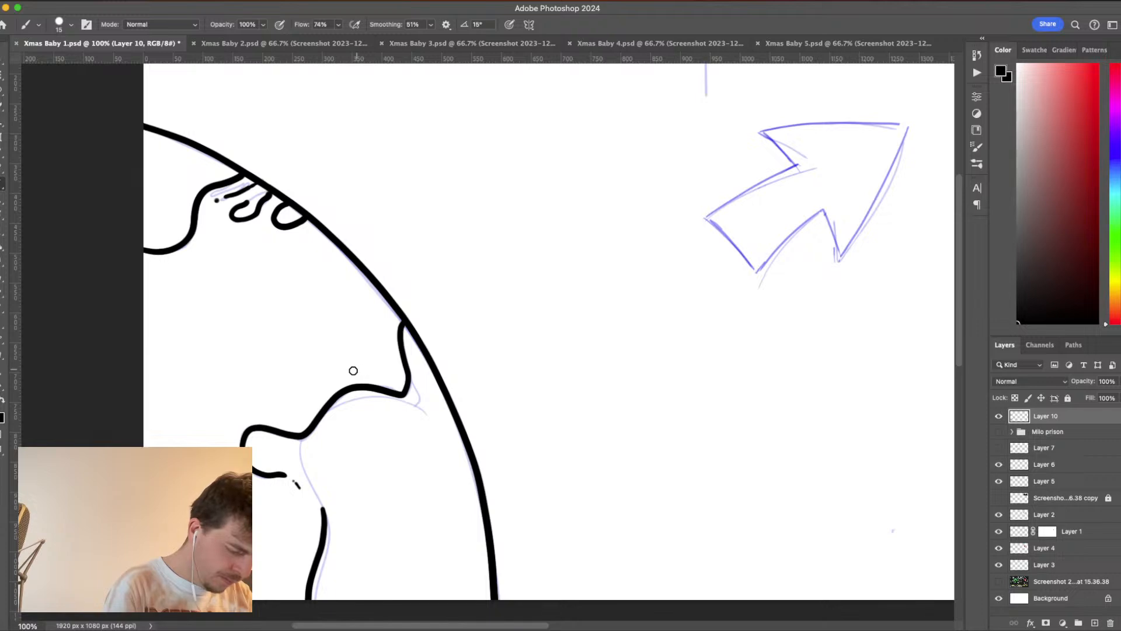
- Ink two short black accent marks just above the middle coastline inside the large planet, redoing the strokes until they fit
drag(352, 371, 288, 416)
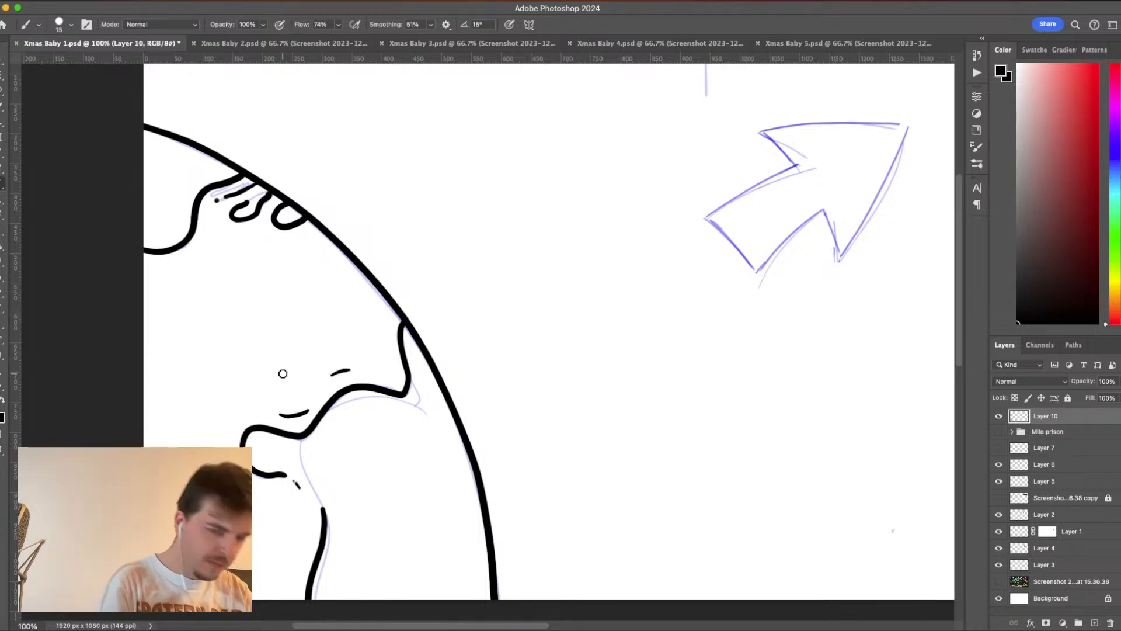
key(super+z)
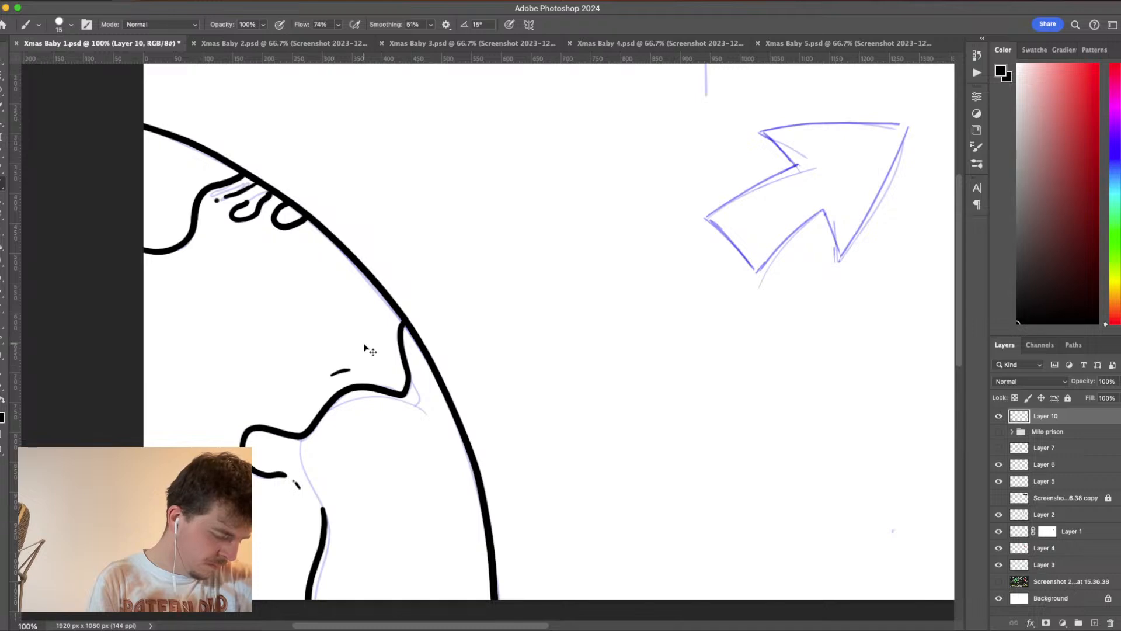
key(super+z)
mouse_move(309, 399)
mouse_down()
mouse_move(328, 375)
mouse_move(383, 354)
mouse_up()
key(super+z)
drag(310, 391, 343, 363)
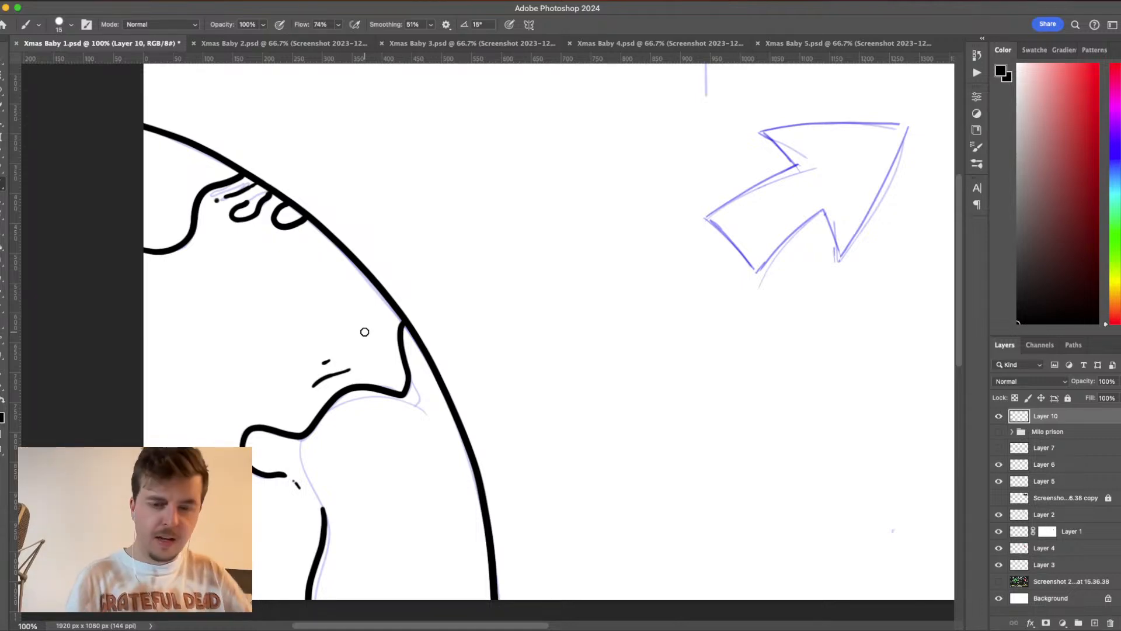
- Add a new layer between Layer 10 and the Milo prison group and set the brush size to 39 px
key(super+minus)
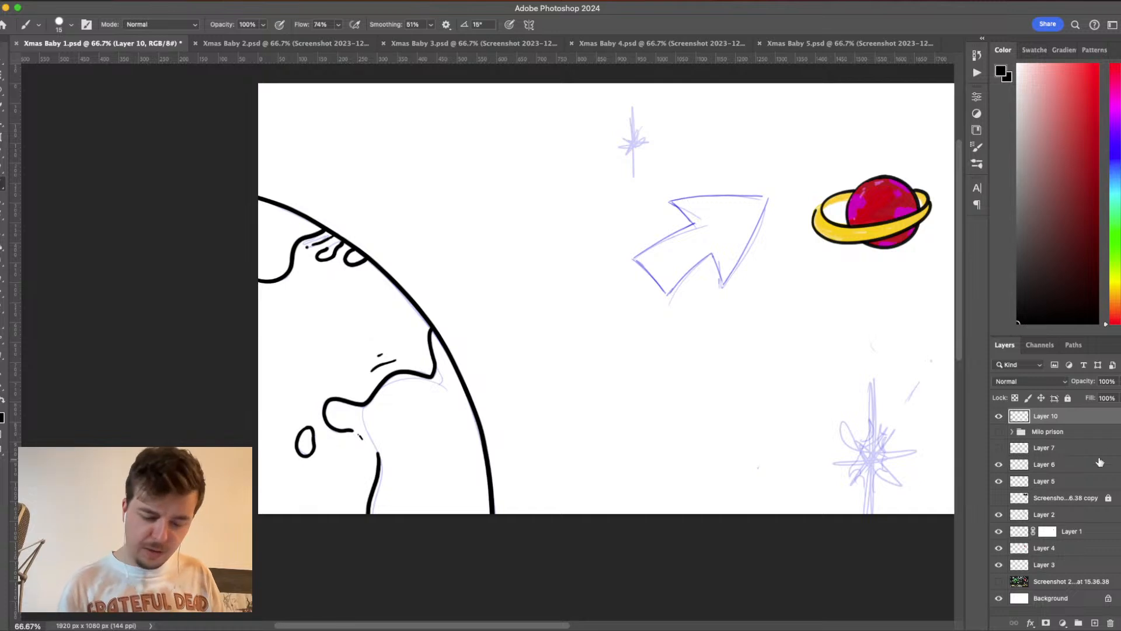
click(1096, 436)
click(1095, 623)
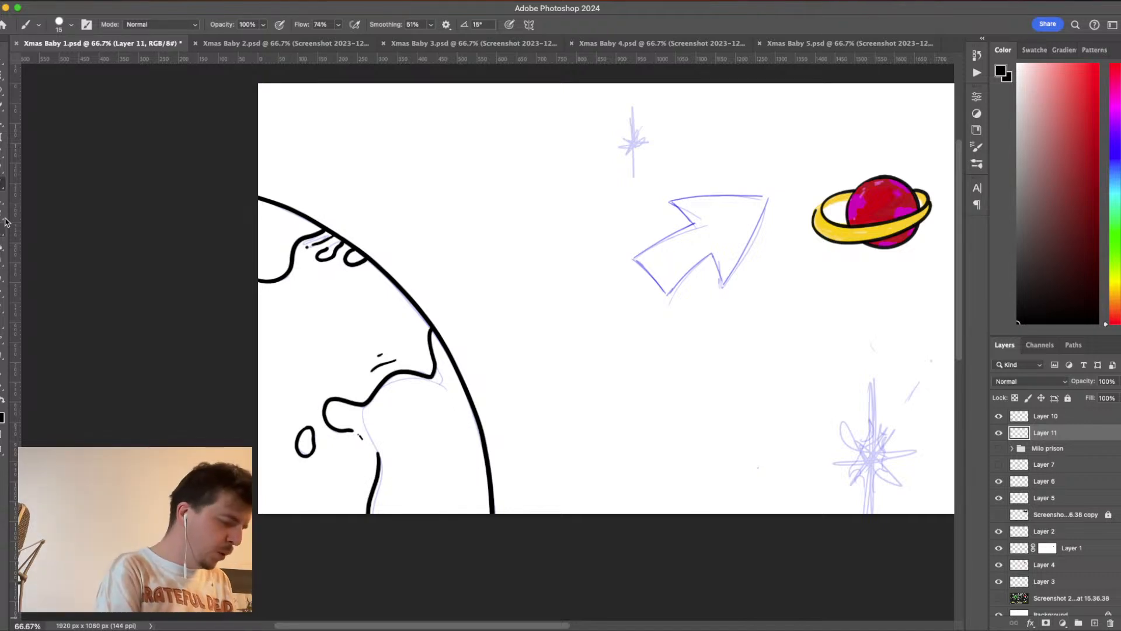
click(72, 27)
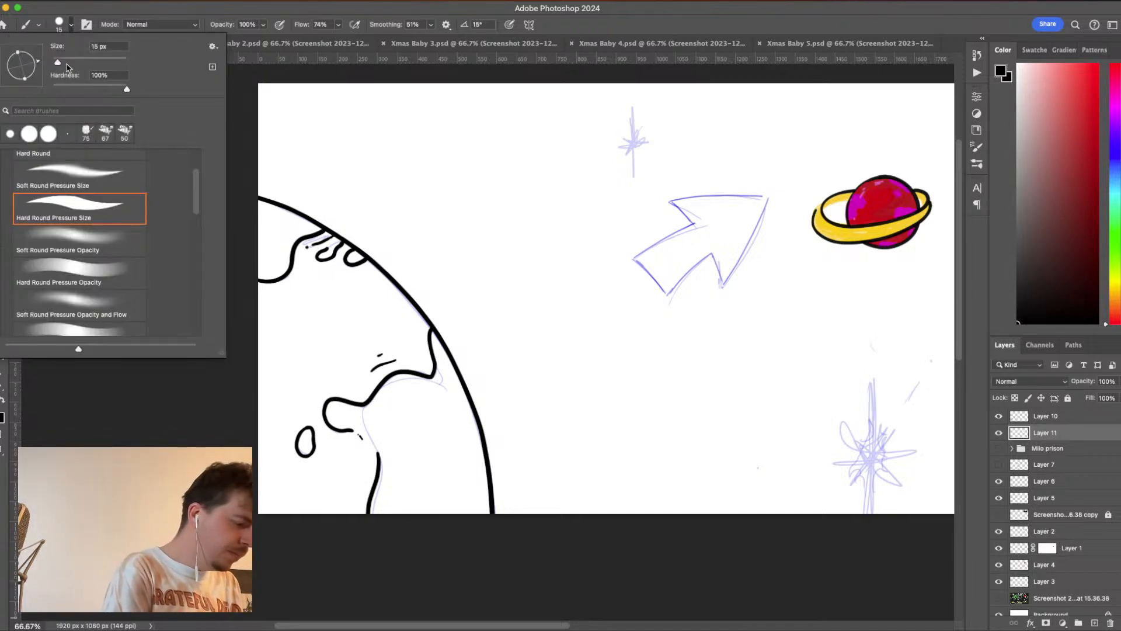
drag(57, 63, 62, 63)
click(70, 27)
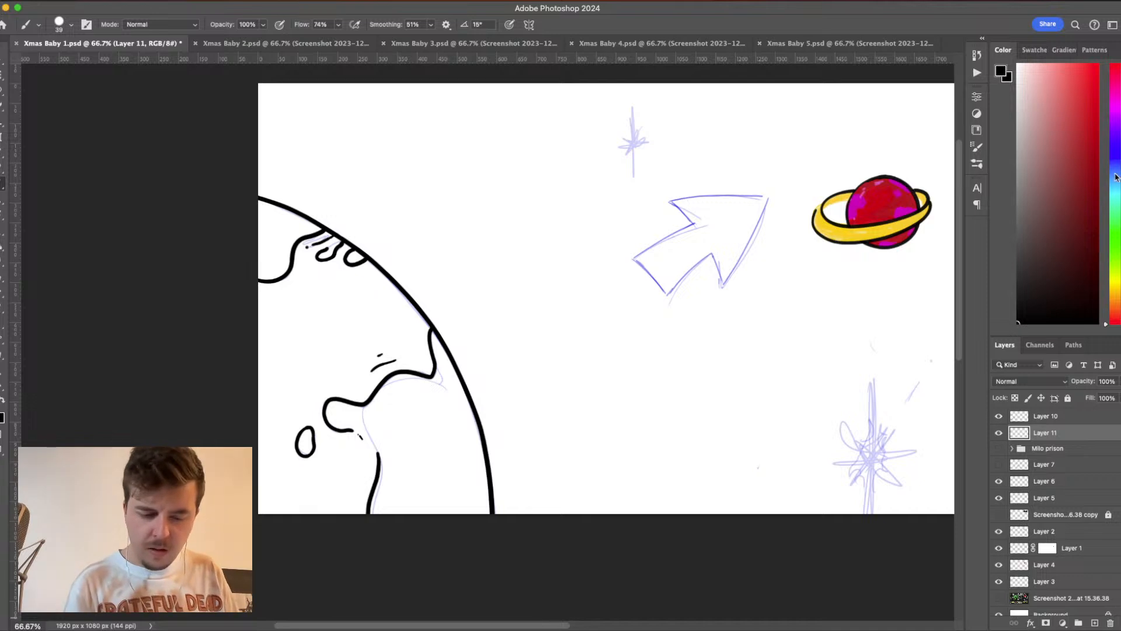
- Test several vivid and muted blue shades with strokes inside the large planet and settle on a vivid violet-blue
drag(1116, 177, 1116, 154)
mouse_move(1081, 112)
mouse_down()
mouse_move(1071, 87)
mouse_move(1042, 89)
mouse_move(1077, 84)
mouse_up()
mouse_move(361, 342)
mouse_down()
mouse_move(301, 363)
mouse_move(327, 342)
mouse_move(374, 335)
mouse_move(368, 314)
mouse_move(396, 321)
mouse_up()
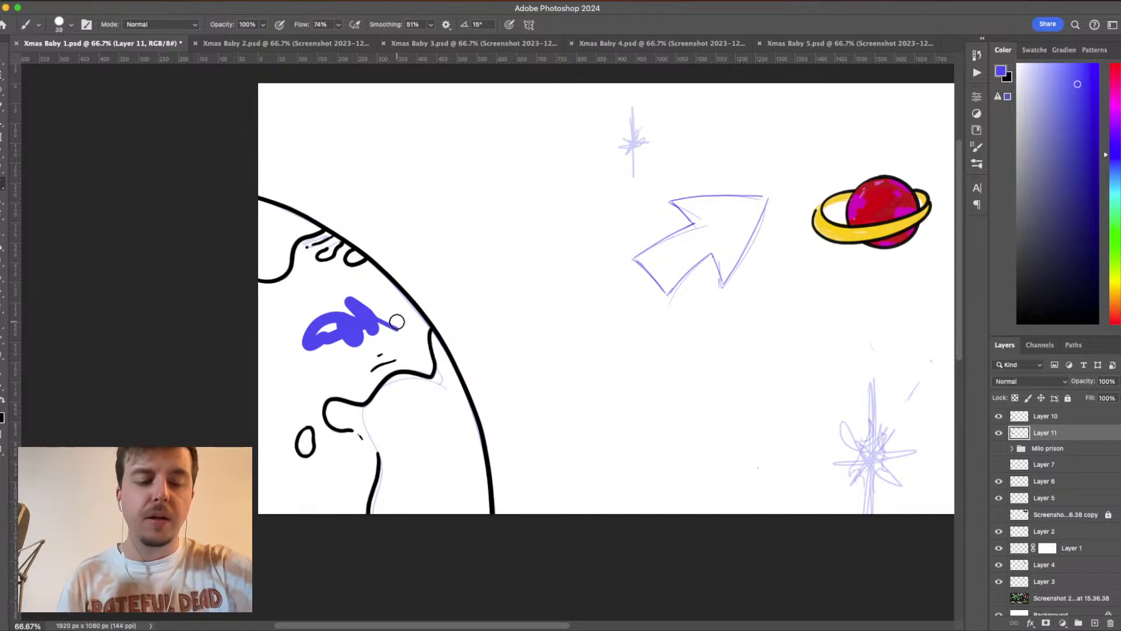
key(ctrl+z)
drag(1062, 105, 1066, 92)
mouse_move(374, 312)
mouse_down()
mouse_move(313, 333)
mouse_move(381, 336)
mouse_up()
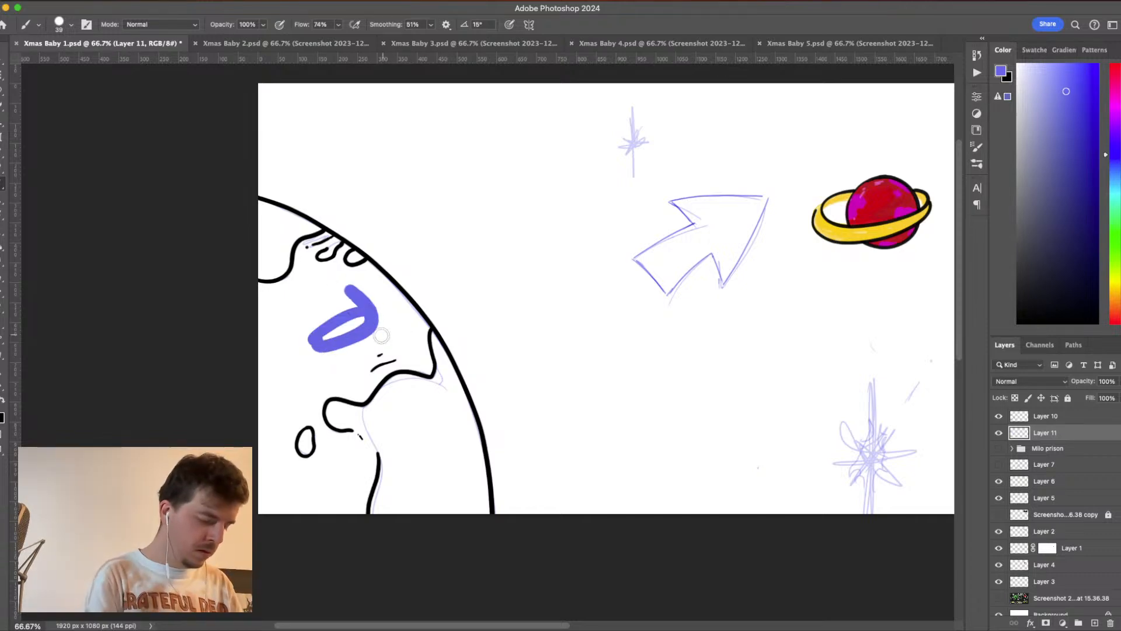
key(ctrl+z)
drag(1057, 116, 1047, 116)
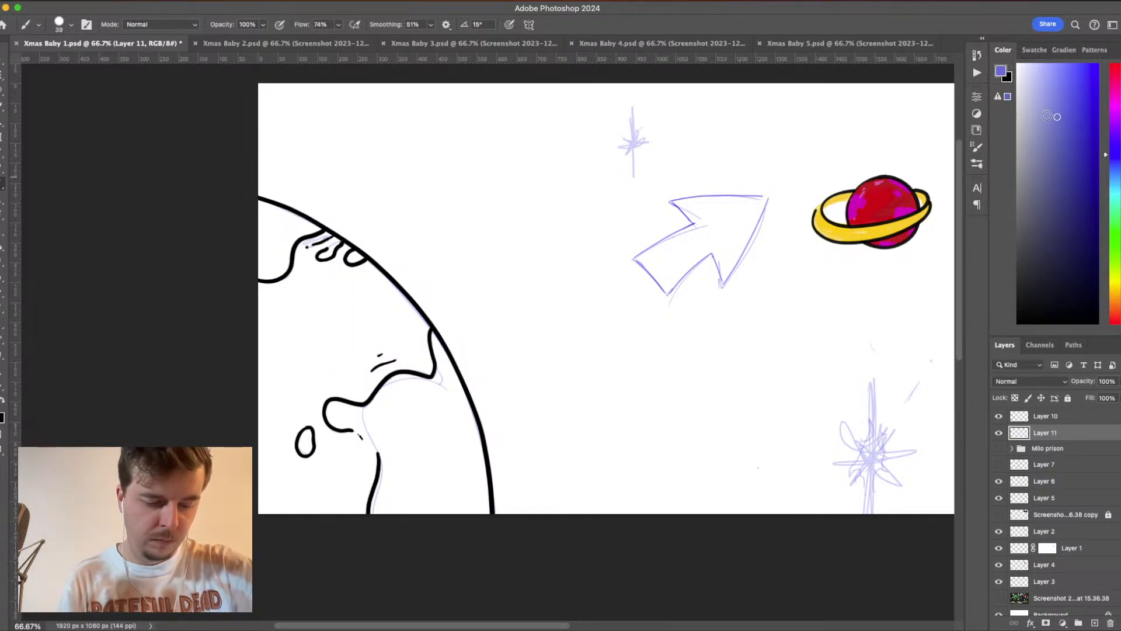
mouse_move(291, 324)
mouse_down()
mouse_move(310, 306)
mouse_move(391, 336)
mouse_up()
click(1043, 142)
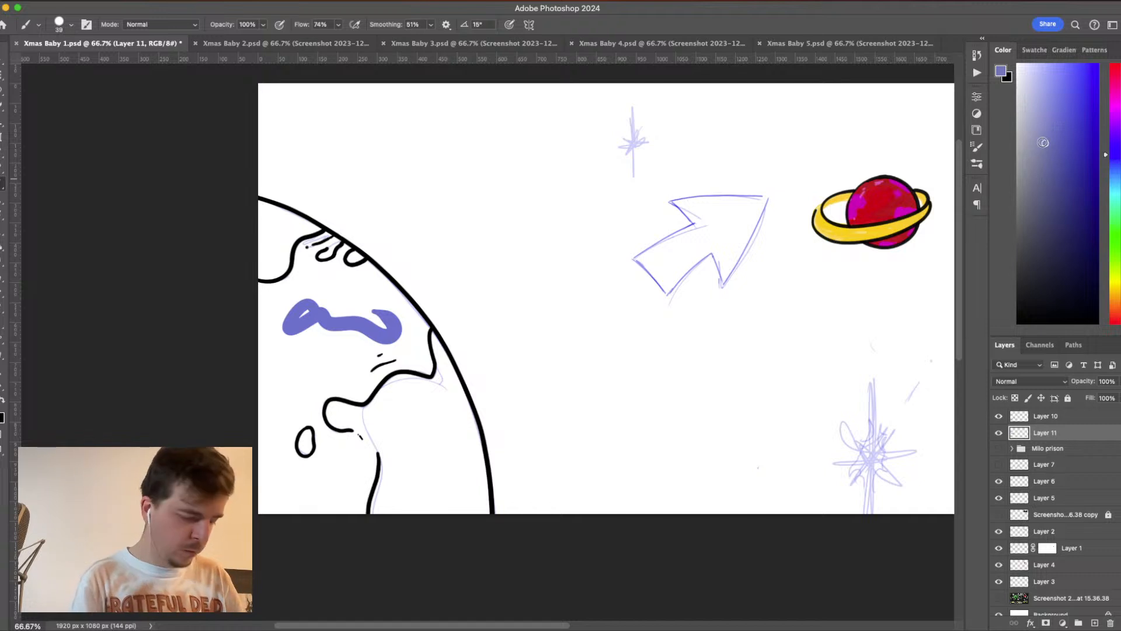
mouse_move(297, 349)
mouse_down()
mouse_move(354, 328)
mouse_move(298, 377)
mouse_move(367, 354)
mouse_up()
click(1062, 100)
click(1073, 82)
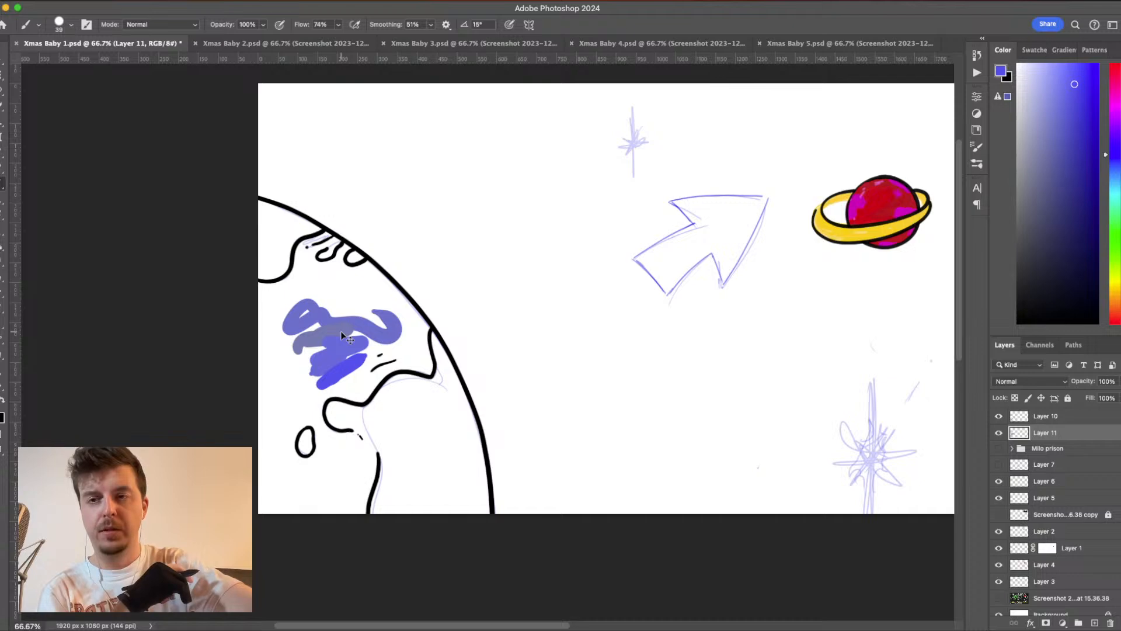
- Paint the large planet's ocean area solid violet-blue, covering the test strokes and leaving the landmasses and small island white
key(super+equal)
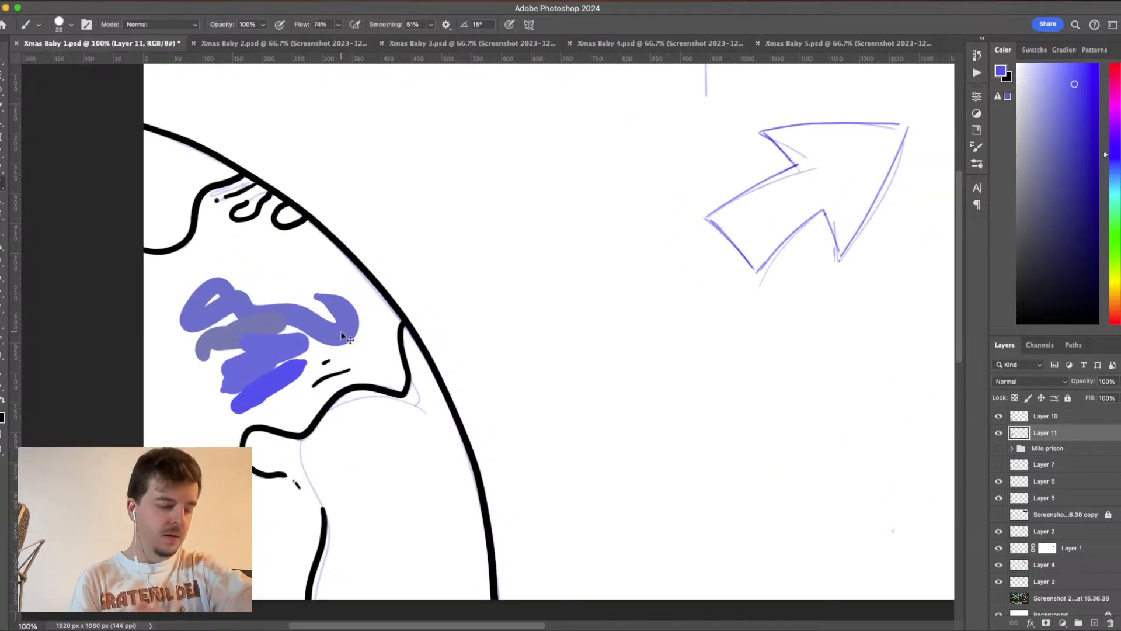
scroll(689, 360, left, 7)
scroll(689, 361, down, 2)
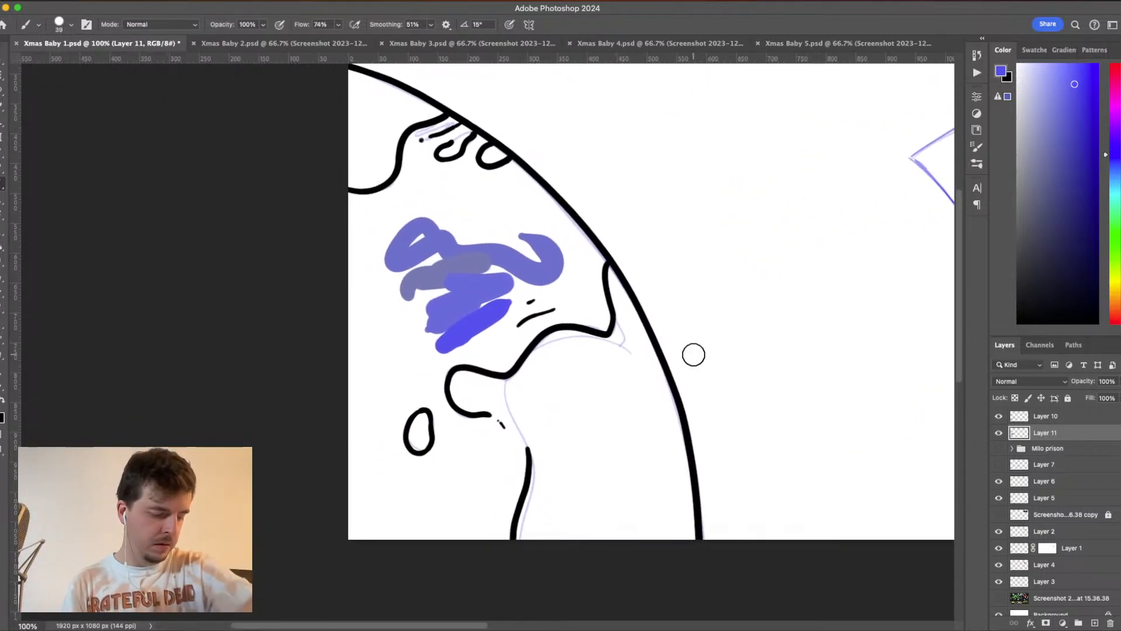
mouse_move(341, 198)
mouse_down()
mouse_move(402, 188)
mouse_move(417, 135)
mouse_move(450, 121)
mouse_move(543, 196)
mouse_move(613, 292)
mouse_move(592, 246)
mouse_move(441, 133)
mouse_move(360, 216)
mouse_move(539, 233)
mouse_move(435, 147)
mouse_move(555, 239)
mouse_move(516, 203)
mouse_move(571, 281)
mouse_move(606, 288)
mouse_move(604, 322)
mouse_move(559, 317)
mouse_move(485, 378)
mouse_move(537, 330)
mouse_move(607, 320)
mouse_move(569, 263)
mouse_move(561, 340)
mouse_move(534, 210)
mouse_move(564, 312)
mouse_move(420, 176)
mouse_move(465, 196)
mouse_move(401, 217)
mouse_move(354, 201)
mouse_move(340, 319)
mouse_move(357, 542)
mouse_move(508, 541)
mouse_move(522, 471)
mouse_move(502, 431)
mouse_move(437, 394)
mouse_move(450, 363)
mouse_move(494, 370)
mouse_move(534, 348)
mouse_move(536, 322)
mouse_move(498, 342)
mouse_move(567, 294)
mouse_move(468, 356)
mouse_move(555, 263)
mouse_move(515, 223)
mouse_move(523, 249)
mouse_move(390, 243)
mouse_move(373, 214)
mouse_move(351, 399)
mouse_move(362, 538)
mouse_move(418, 528)
mouse_move(351, 399)
mouse_move(362, 528)
mouse_move(470, 528)
mouse_move(500, 468)
mouse_move(420, 398)
mouse_move(438, 351)
mouse_move(393, 430)
mouse_move(444, 432)
mouse_move(403, 389)
mouse_move(386, 489)
mouse_move(370, 486)
mouse_move(440, 515)
mouse_move(485, 453)
mouse_move(460, 448)
mouse_move(475, 478)
mouse_move(459, 455)
mouse_move(473, 493)
mouse_move(385, 493)
mouse_move(400, 467)
mouse_move(393, 458)
mouse_move(380, 473)
mouse_move(377, 268)
mouse_move(465, 218)
mouse_move(541, 300)
mouse_move(504, 320)
mouse_move(483, 353)
mouse_move(503, 265)
mouse_move(514, 281)
mouse_move(469, 265)
mouse_move(483, 240)
mouse_move(370, 283)
mouse_move(376, 333)
mouse_up()
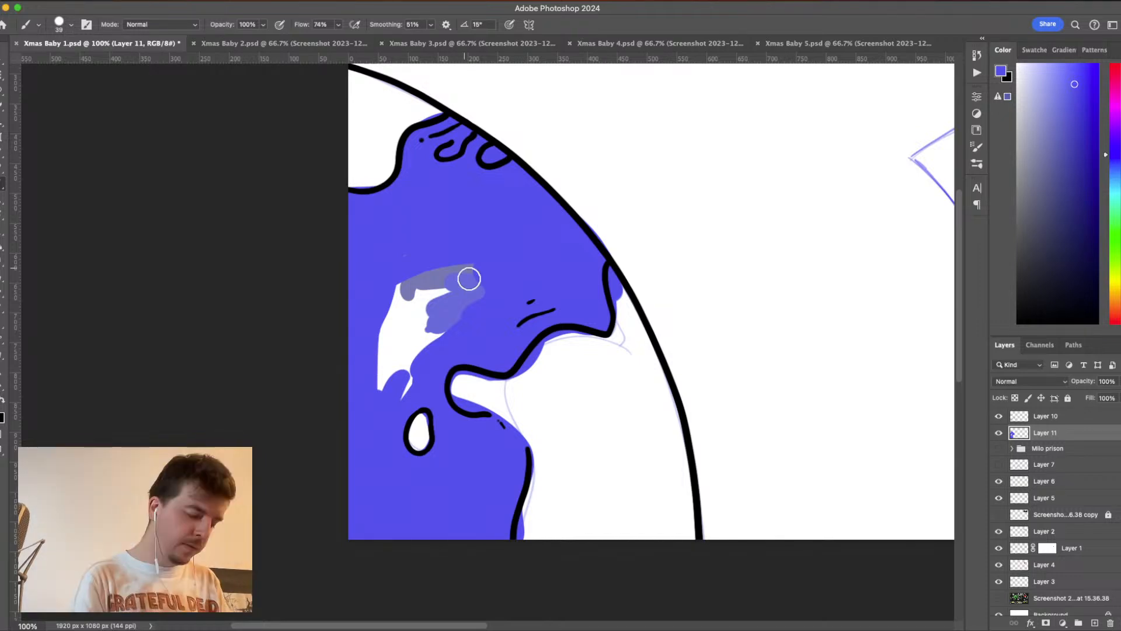
mouse_move(469, 279)
mouse_down()
mouse_move(450, 245)
mouse_move(468, 341)
mouse_move(445, 236)
mouse_up()
mouse_move(431, 251)
mouse_down()
mouse_move(428, 355)
mouse_move(426, 269)
mouse_move(415, 375)
mouse_move(390, 410)
mouse_move(377, 407)
mouse_move(379, 337)
mouse_move(398, 280)
mouse_move(418, 270)
mouse_move(403, 251)
mouse_move(418, 256)
mouse_move(385, 380)
mouse_up()
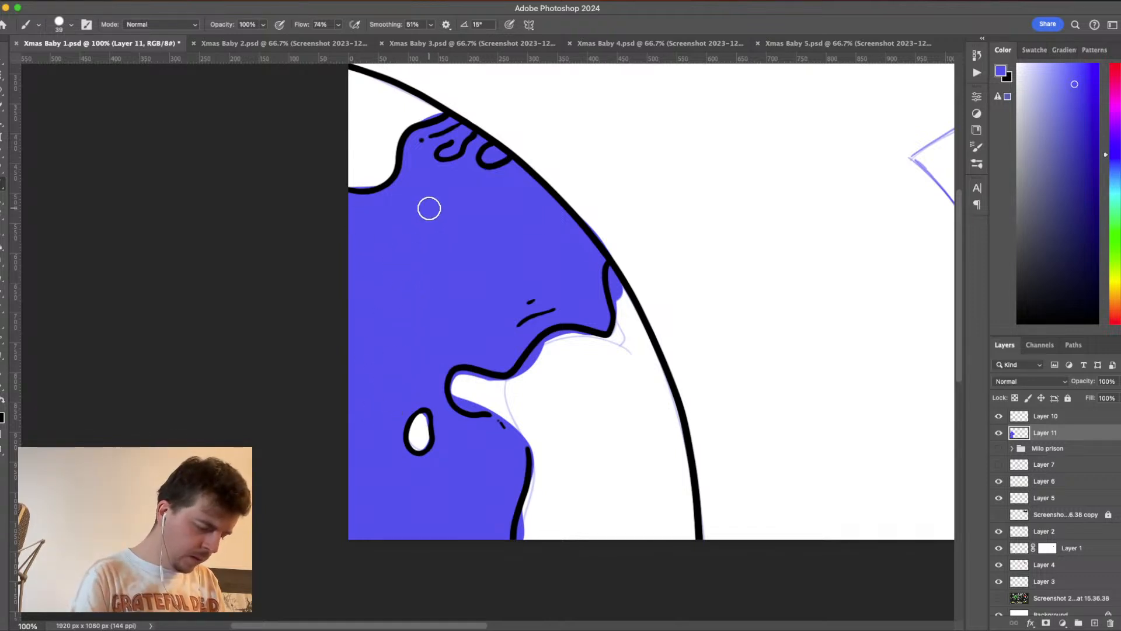
- Toggle the visibility of Layers 6, 11, 10 and 5 in turn to check what each one contains
click(999, 481)
click(999, 481)
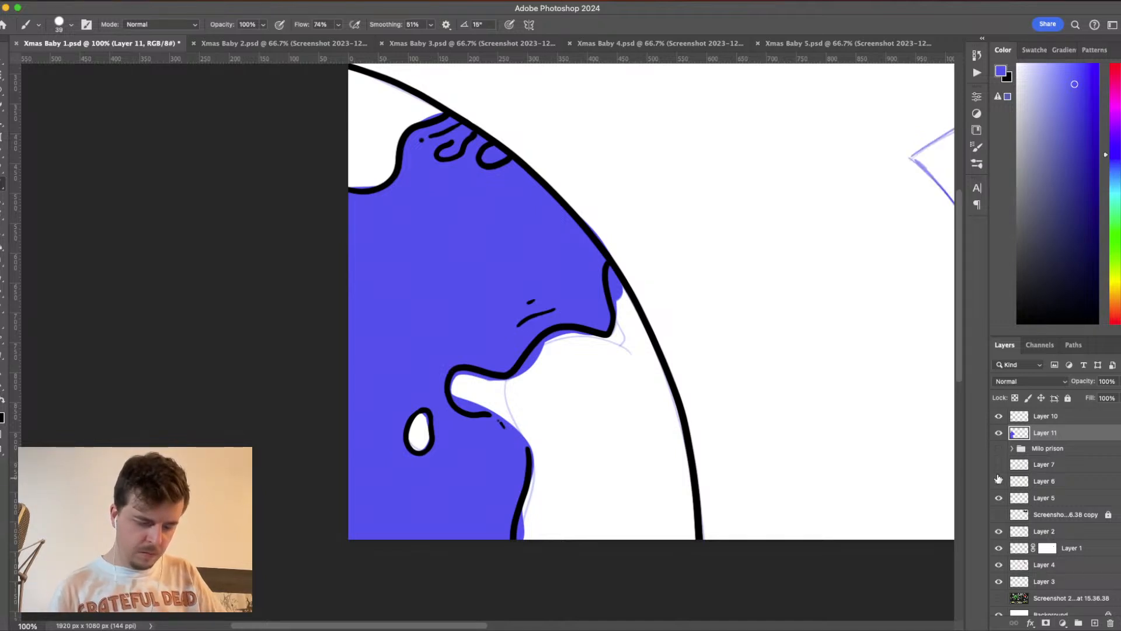
click(999, 433)
click(998, 433)
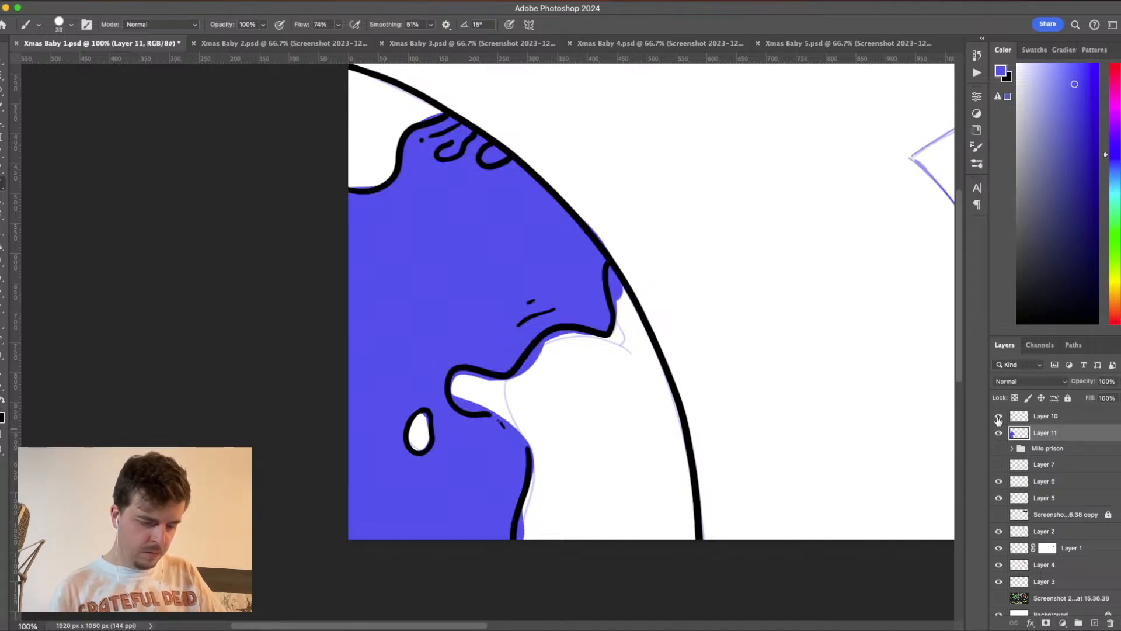
click(999, 415)
click(999, 416)
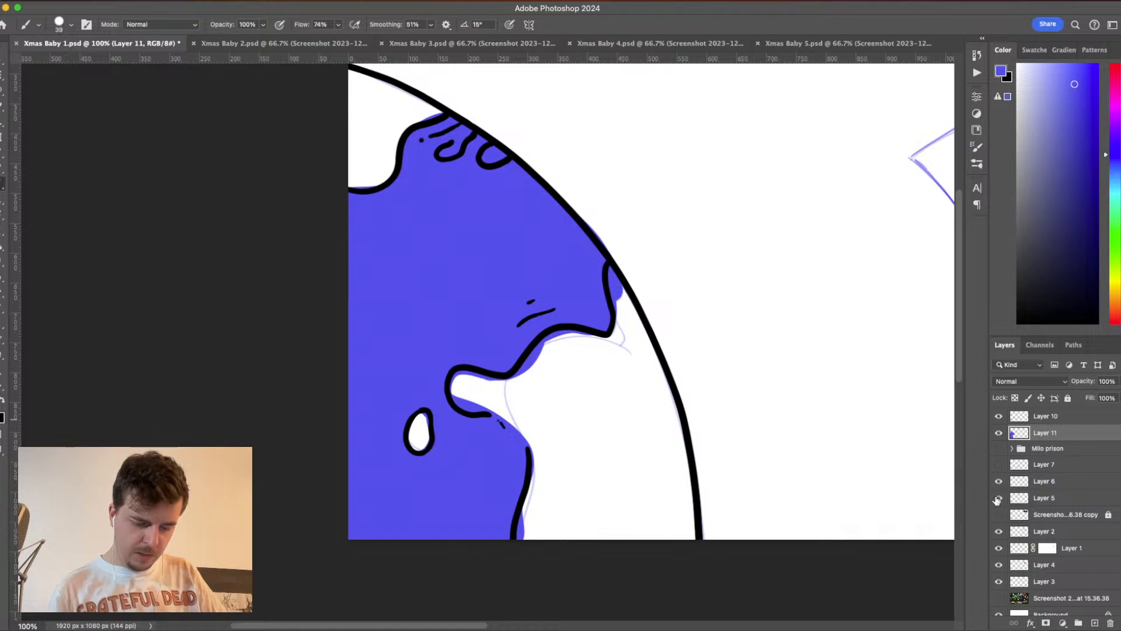
click(998, 498)
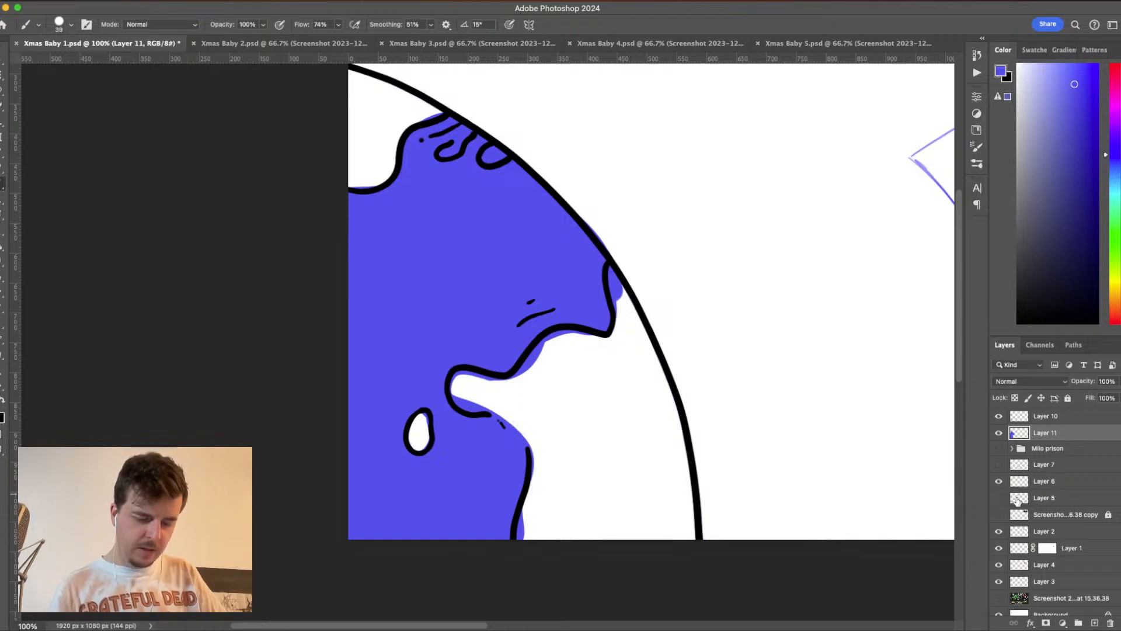
scroll(401, 450, right, 10)
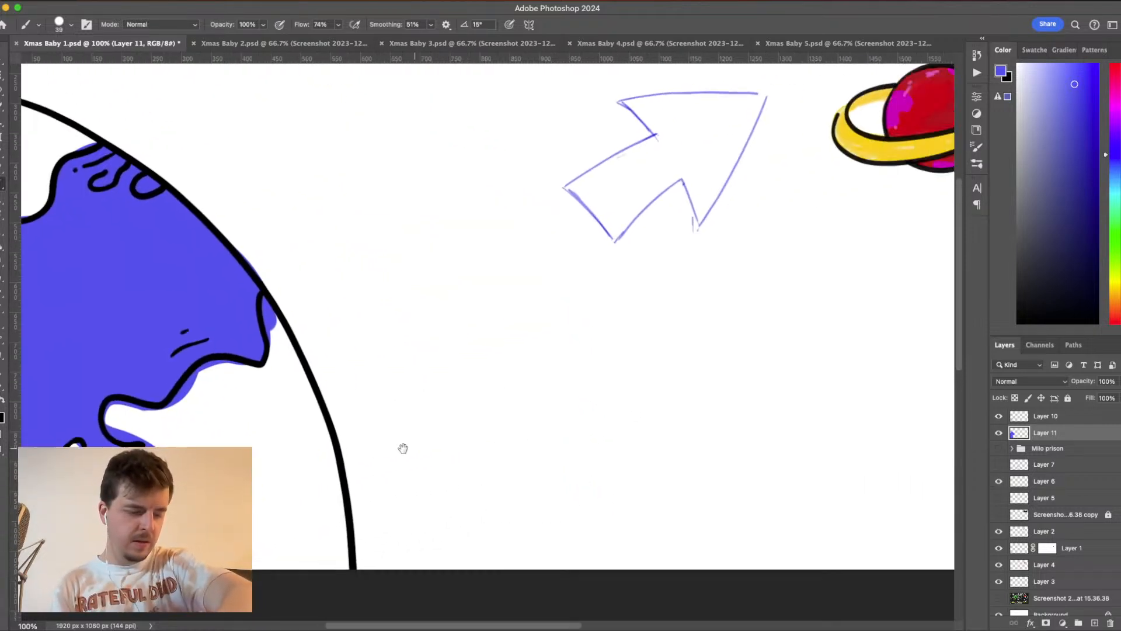
click(998, 498)
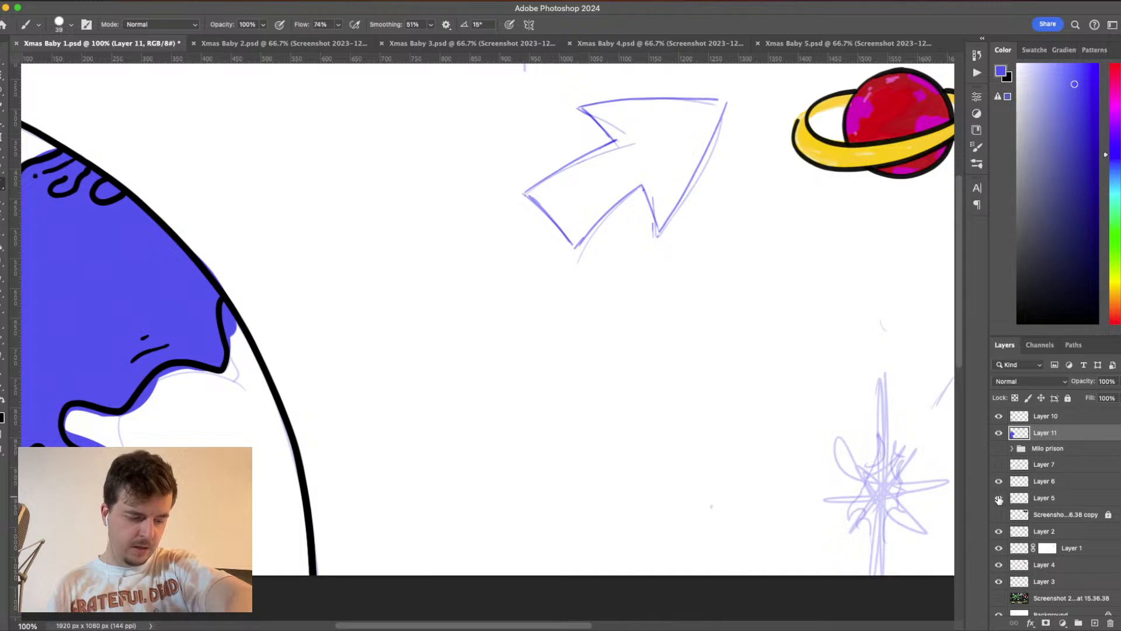
- Pick a medium-dark green for the land, trying a green test stroke outside the planet and undoing it
drag(586, 438, 794, 373)
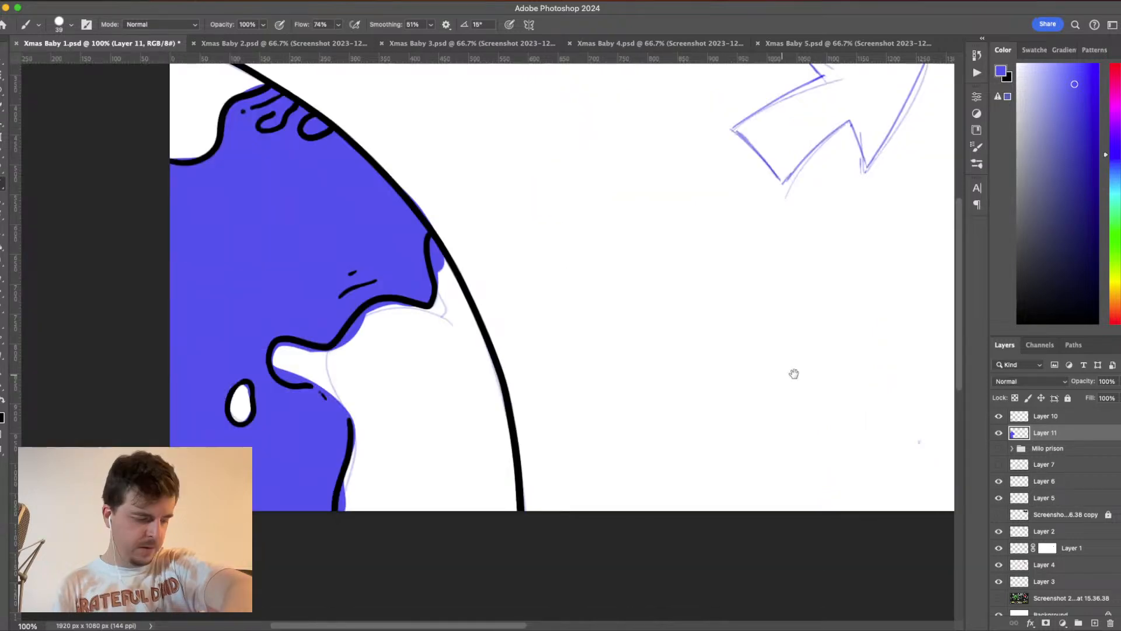
drag(407, 414, 684, 428)
scroll(683, 428, up, 3)
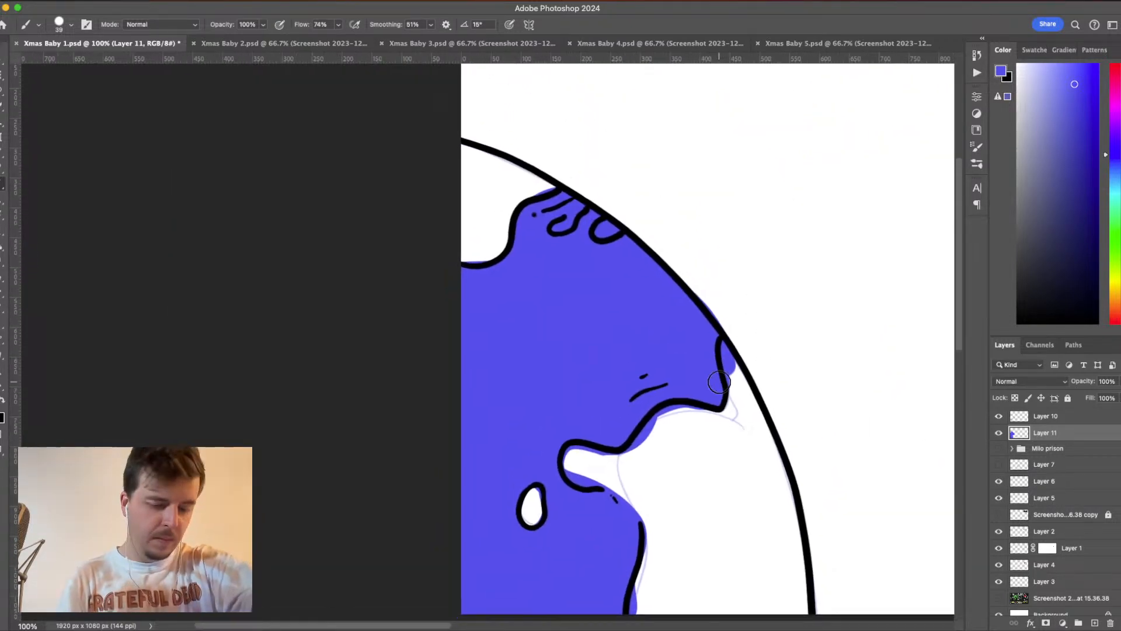
click(1117, 232)
drag(1117, 231, 1117, 237)
mouse_move(1081, 97)
mouse_down()
mouse_move(1076, 85)
mouse_move(1072, 151)
mouse_up()
mouse_move(732, 215)
mouse_down()
mouse_move(744, 201)
mouse_move(808, 300)
mouse_up()
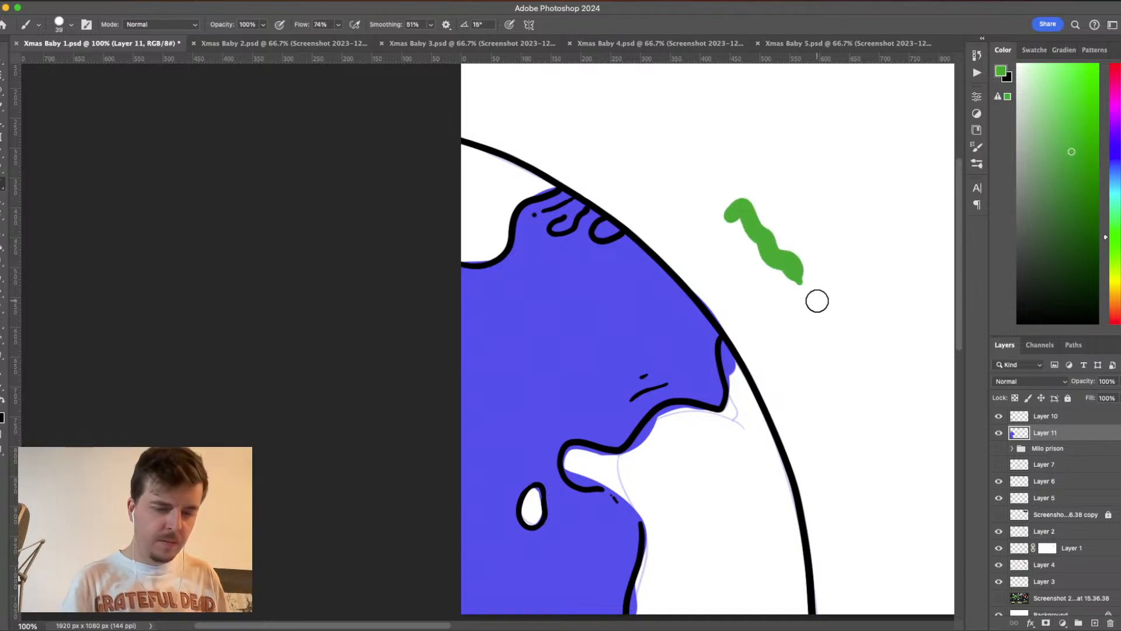
key(super+z)
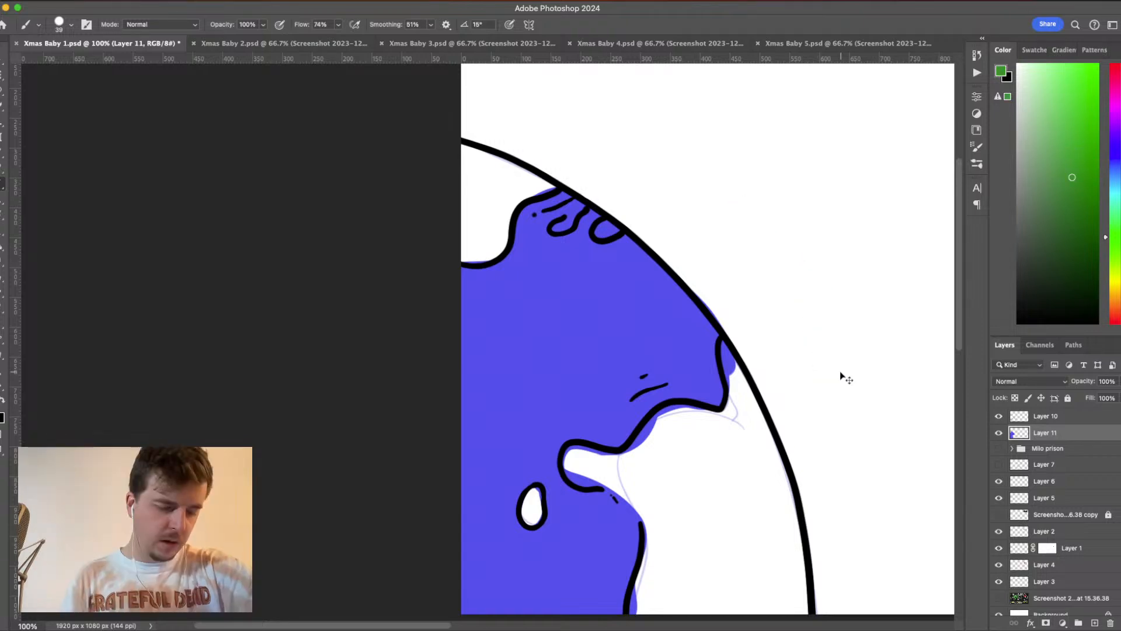
- Fill the planet's top landmass and the two small looped shapes beside it with green, reducing the brush size to 28 px
drag(457, 146, 554, 182)
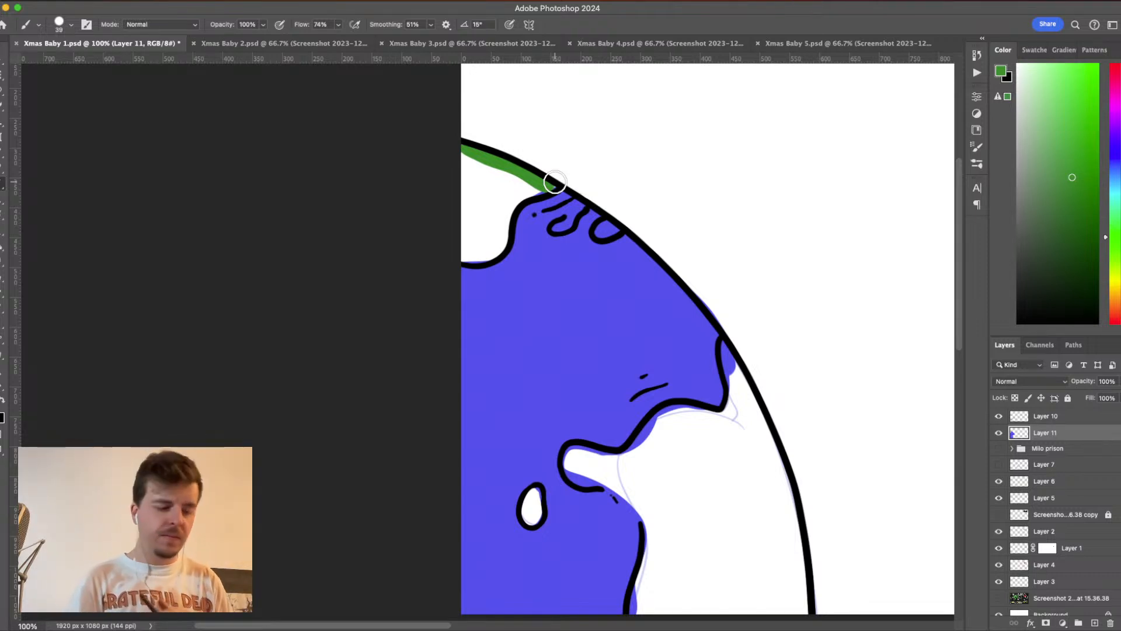
click(69, 25)
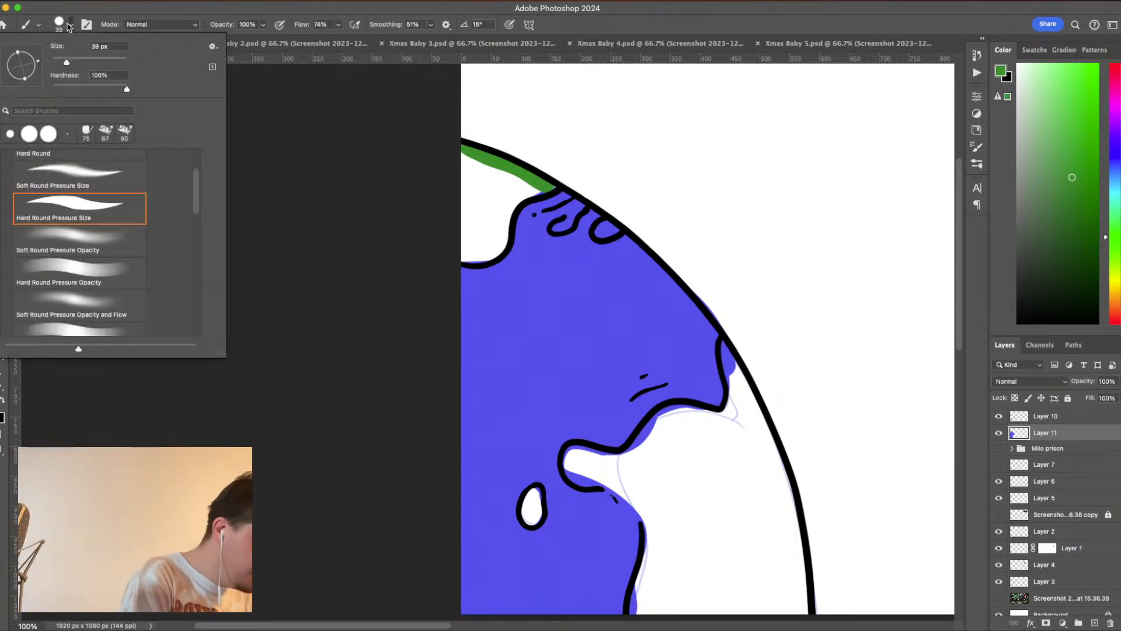
drag(67, 62, 63, 62)
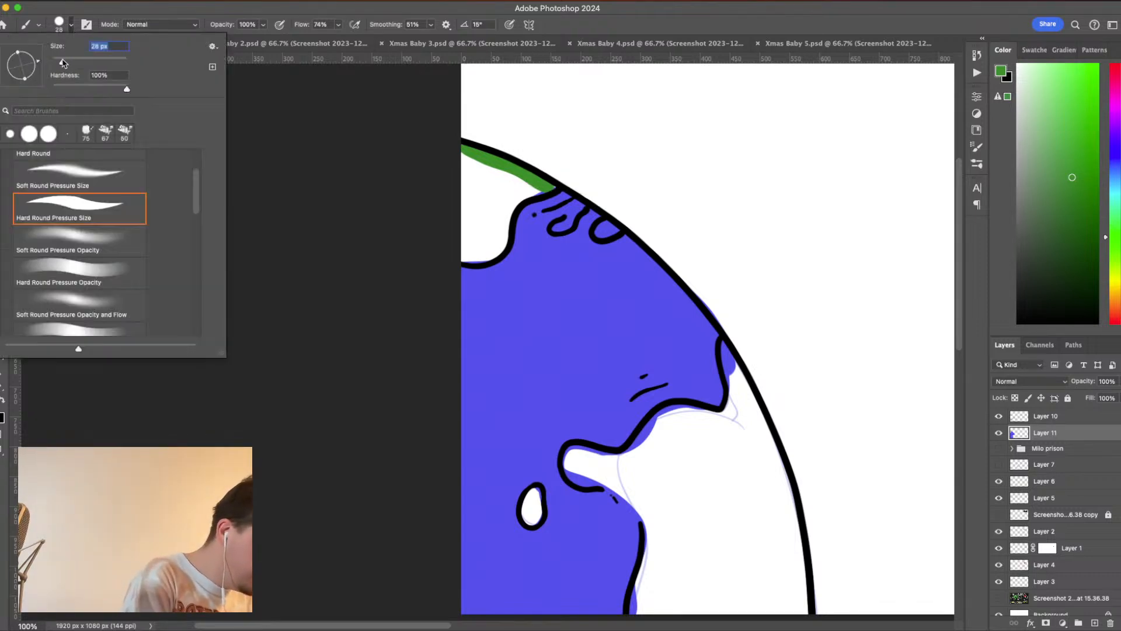
click(68, 26)
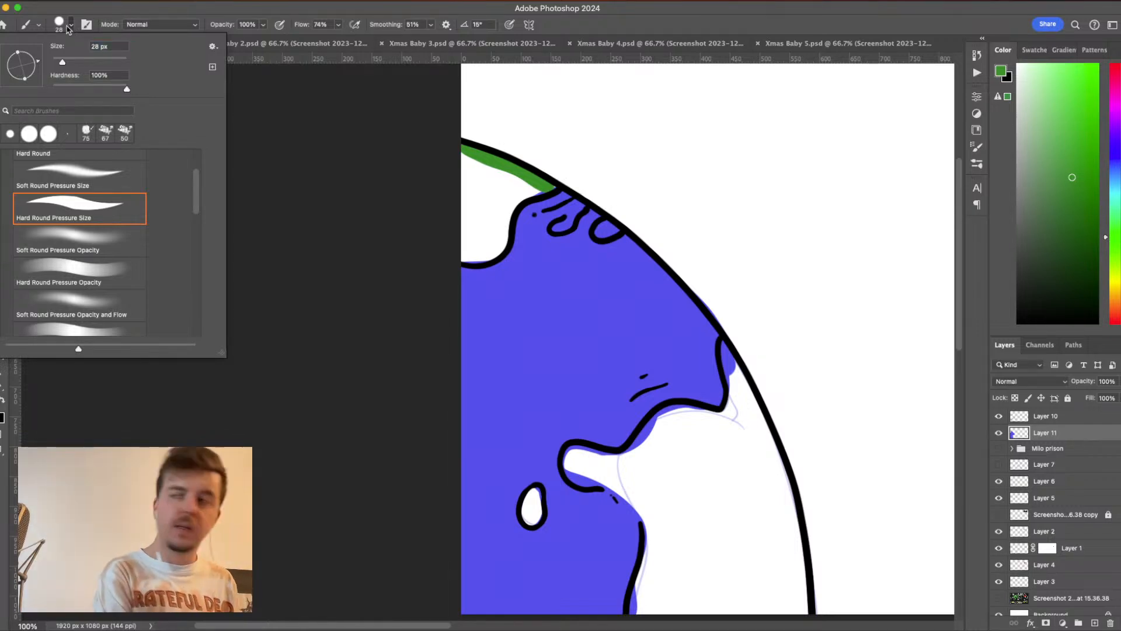
click(68, 28)
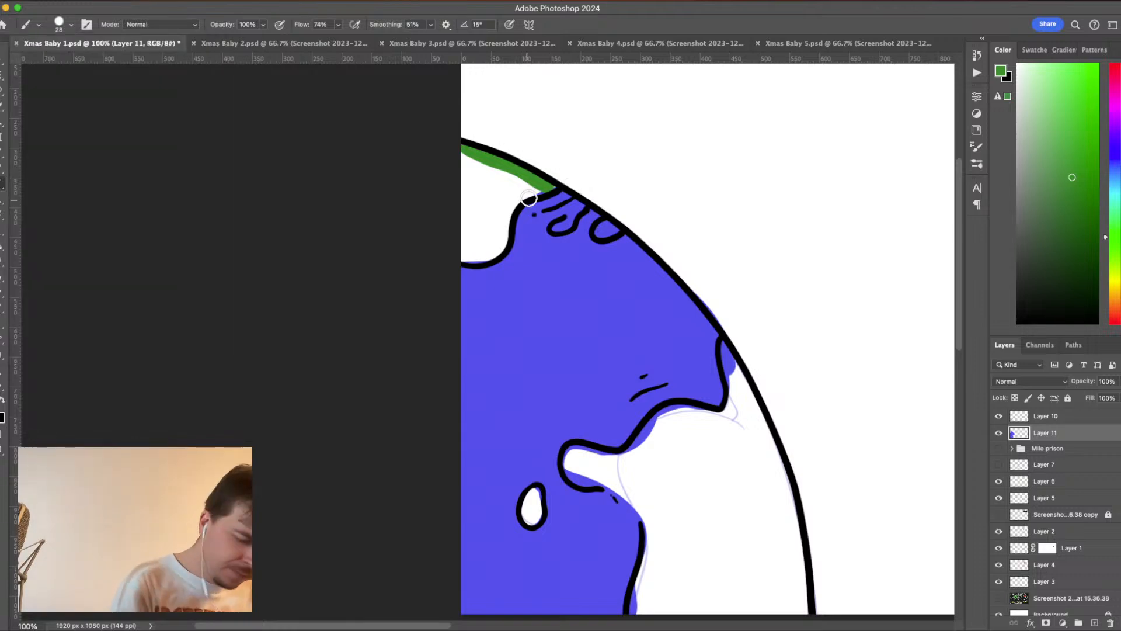
mouse_move(552, 185)
mouse_down()
mouse_move(509, 205)
mouse_move(501, 245)
mouse_move(461, 258)
mouse_up()
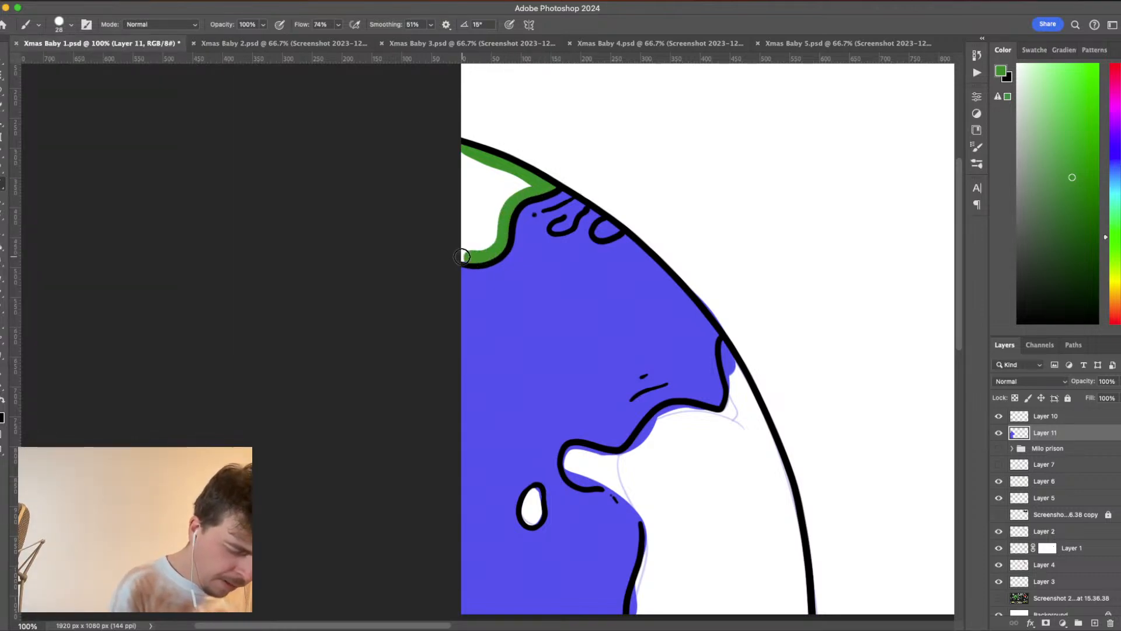
mouse_move(461, 149)
mouse_down()
mouse_move(465, 251)
mouse_move(499, 228)
mouse_move(518, 192)
mouse_move(485, 160)
mouse_move(467, 187)
mouse_move(470, 245)
mouse_move(507, 189)
mouse_move(476, 175)
mouse_move(478, 205)
mouse_move(495, 183)
mouse_up()
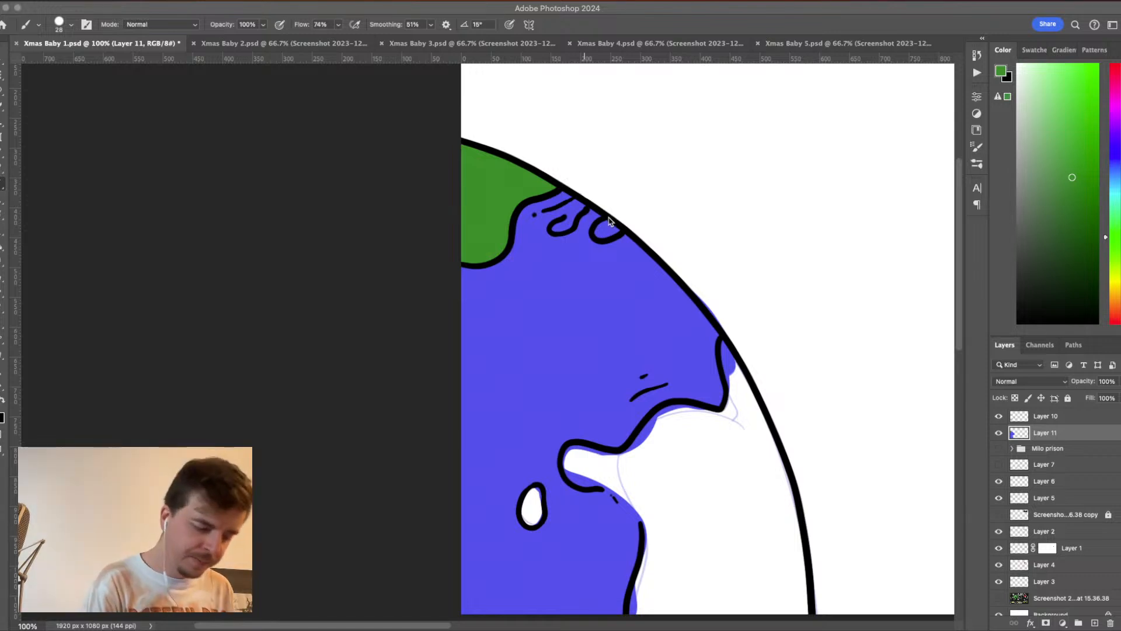
drag(571, 8, 568, 9)
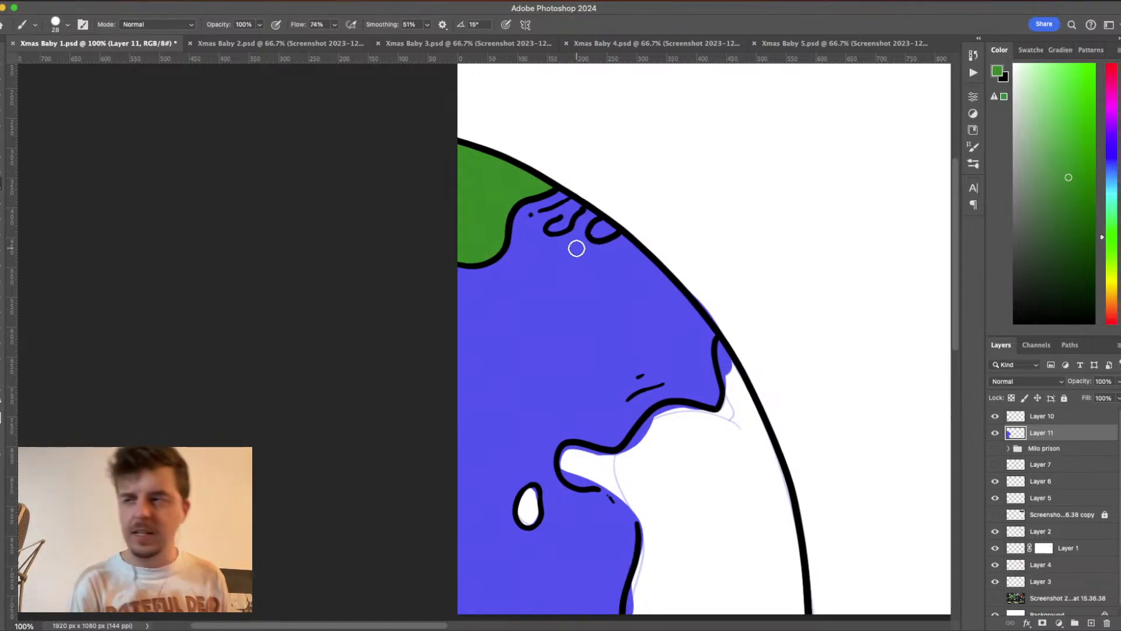
mouse_move(598, 230)
mouse_down()
mouse_move(601, 220)
mouse_move(601, 233)
mouse_move(555, 227)
mouse_move(572, 218)
mouse_up()
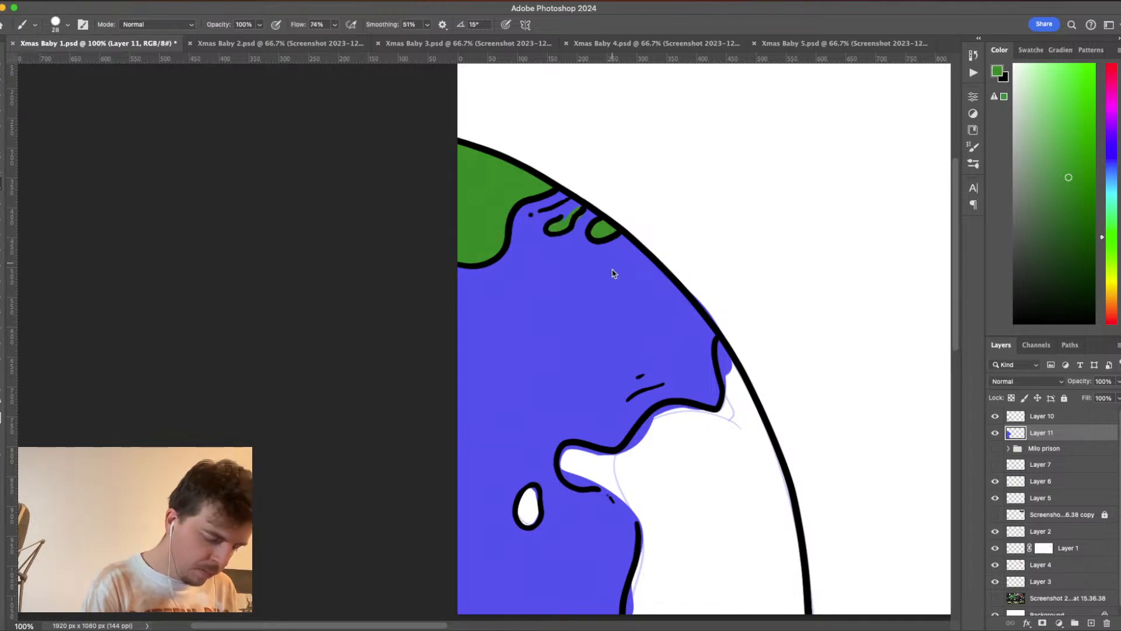
- Fill the small island with green and paint a green band along the large lower landmass's ocean-side coastline
mouse_move(531, 493)
mouse_down()
mouse_move(520, 508)
mouse_move(534, 505)
mouse_move(531, 497)
mouse_move(528, 517)
mouse_move(531, 493)
mouse_up()
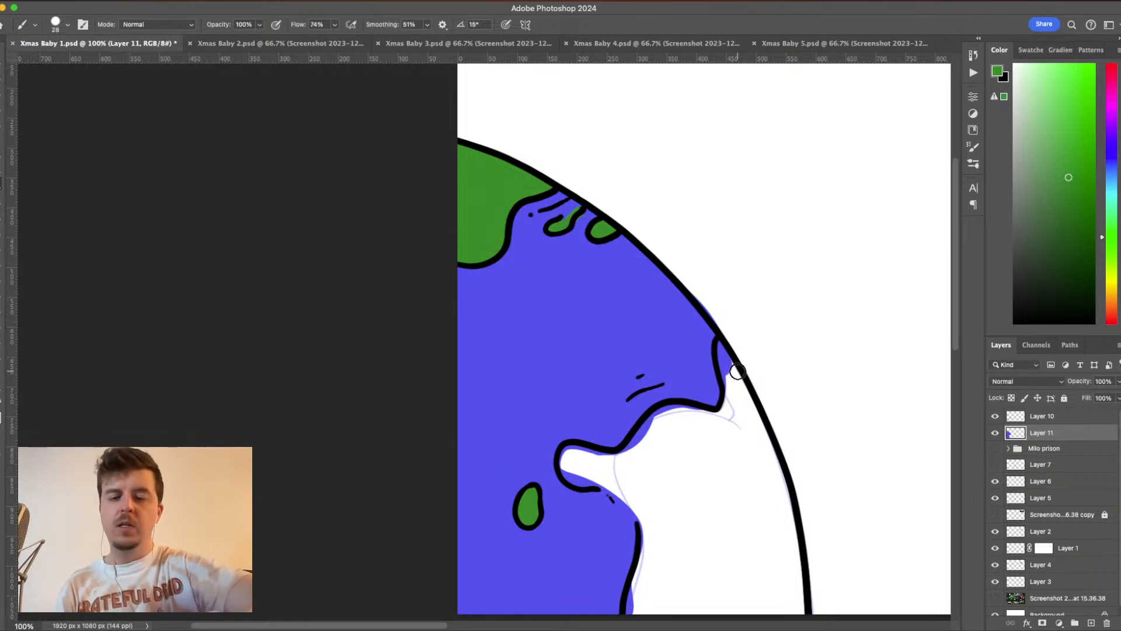
scroll(759, 394, down, 3)
scroll(759, 394, left, 1)
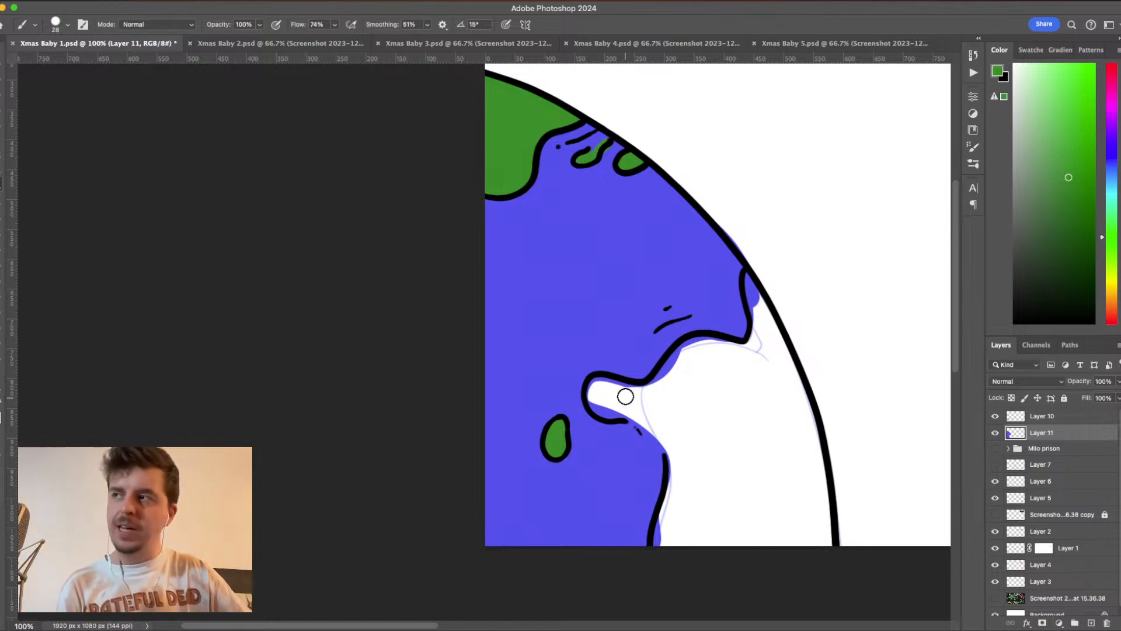
mouse_move(619, 388)
mouse_down()
mouse_move(633, 386)
mouse_move(585, 391)
mouse_move(588, 409)
mouse_move(628, 412)
mouse_up()
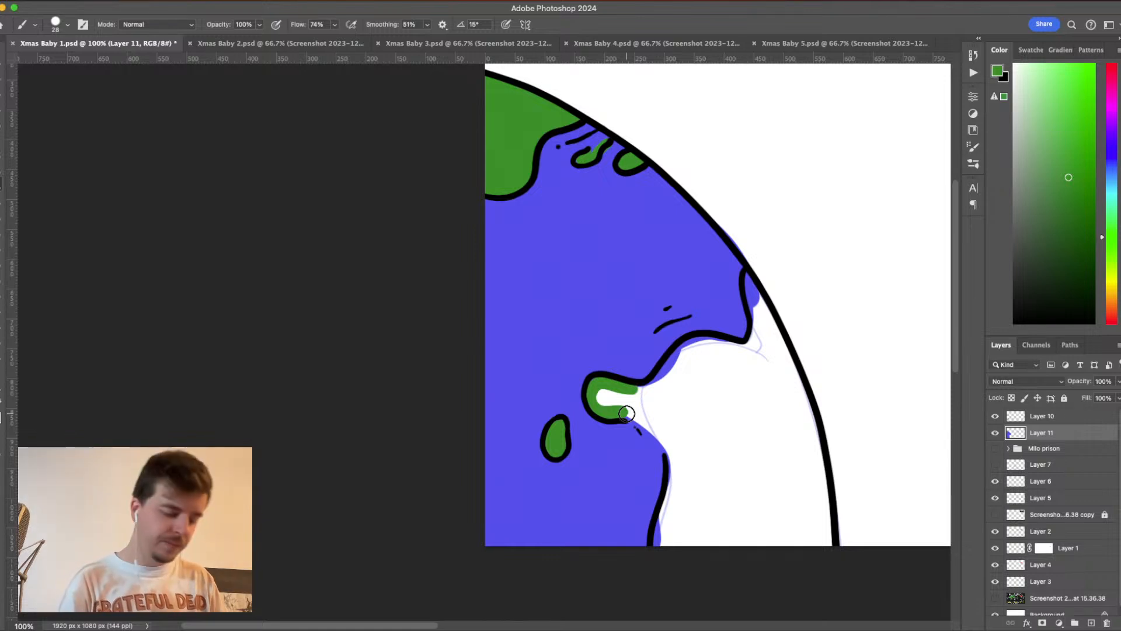
drag(624, 412, 657, 427)
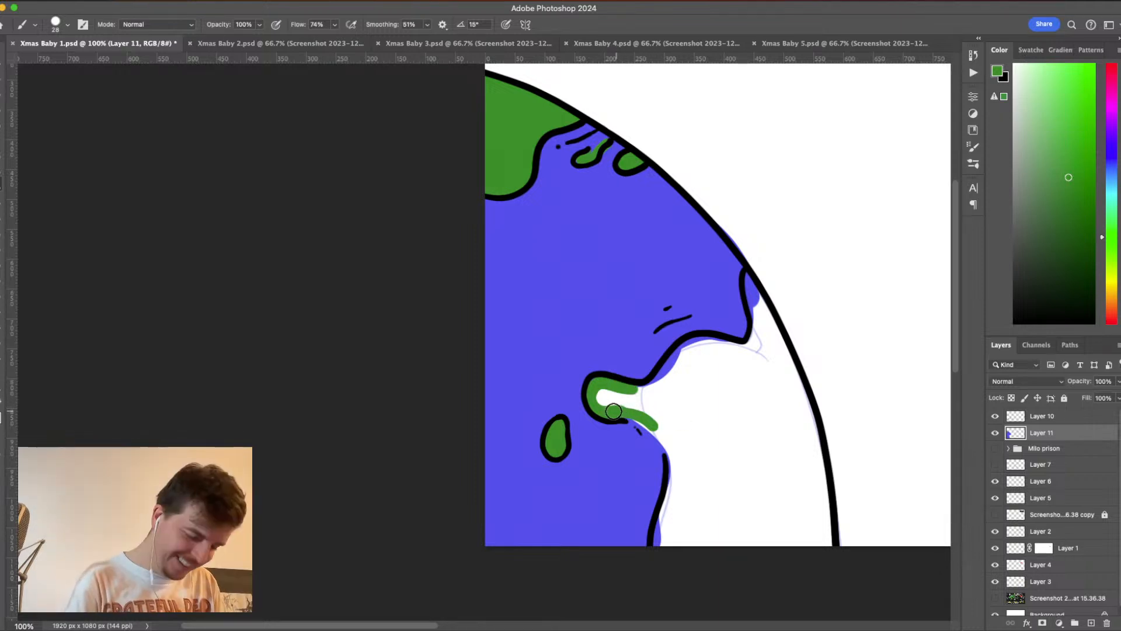
mouse_move(620, 410)
mouse_down()
mouse_move(672, 456)
mouse_move(660, 531)
mouse_move(675, 490)
mouse_move(655, 540)
mouse_move(675, 553)
mouse_up()
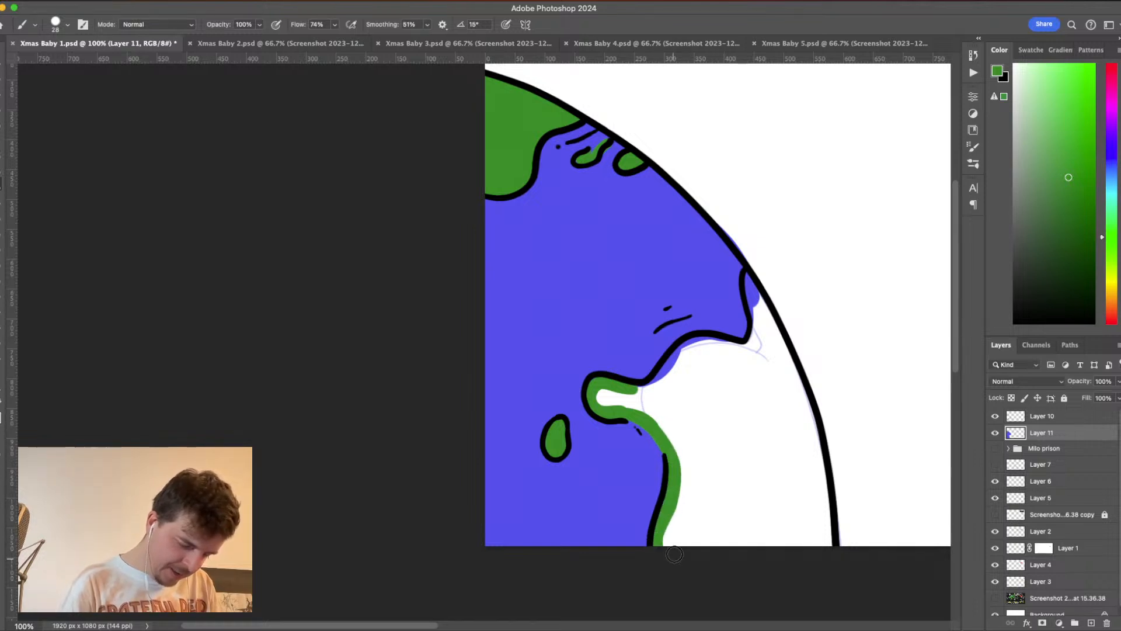
mouse_move(639, 386)
mouse_down()
mouse_move(689, 343)
mouse_move(724, 335)
mouse_move(751, 350)
mouse_up()
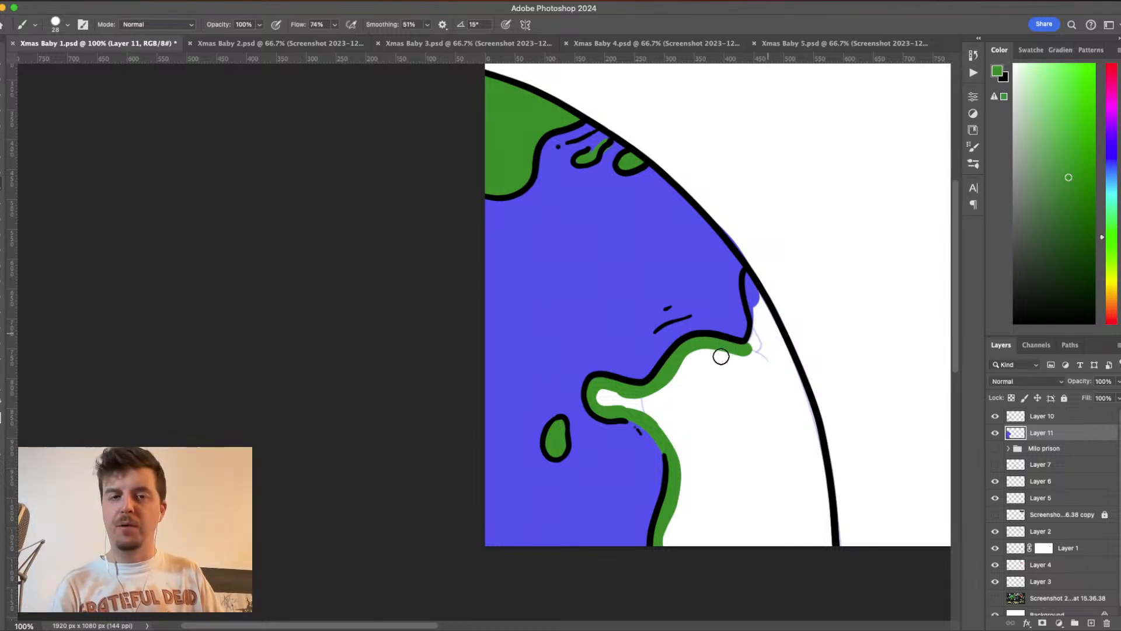
- Extend the green band around the lower landmass's upper tip, along the planet's outer outline and across the canvas's lower edge
mouse_move(747, 274)
mouse_down()
mouse_move(758, 323)
mouse_move(743, 362)
mouse_up()
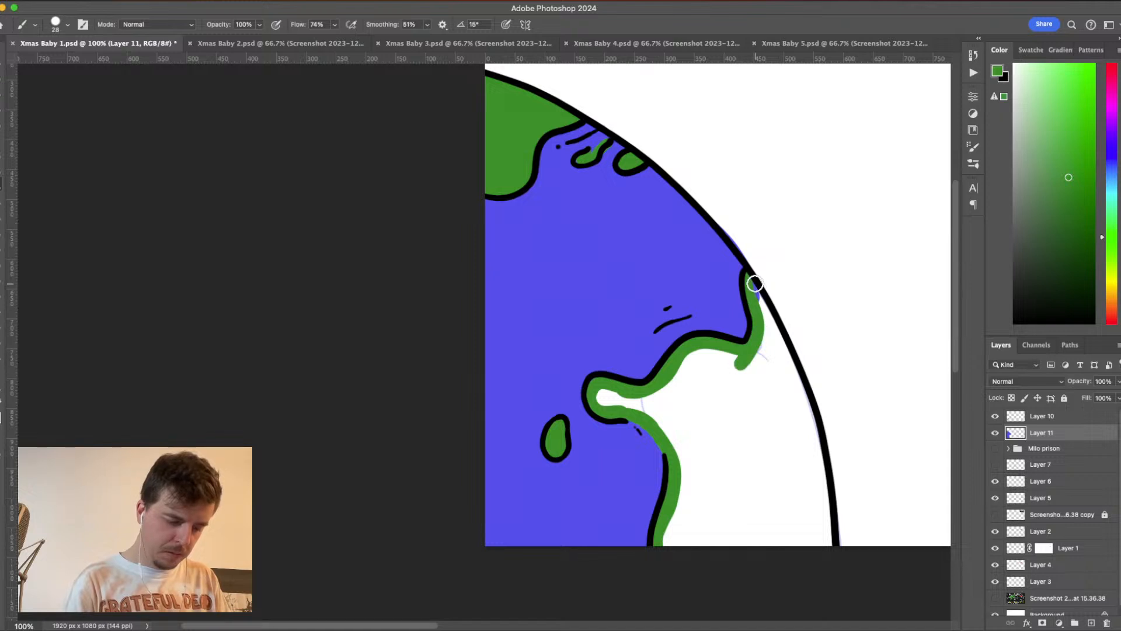
drag(748, 278, 800, 406)
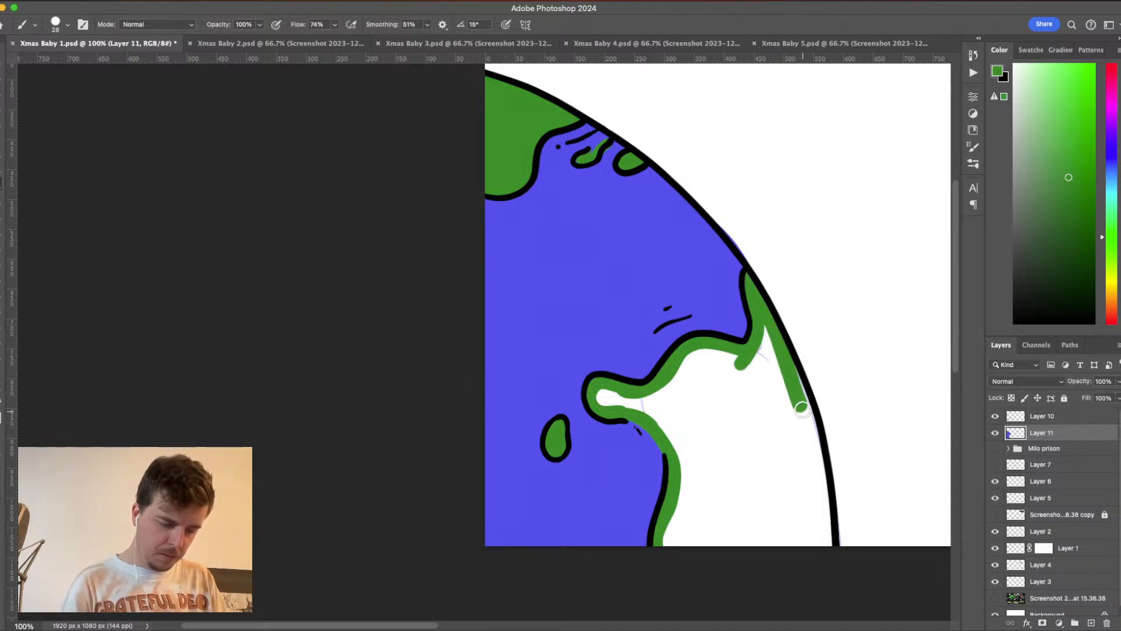
mouse_move(785, 354)
mouse_down()
mouse_move(813, 426)
mouse_move(802, 415)
mouse_move(827, 566)
mouse_move(805, 424)
mouse_move(764, 323)
mouse_move(779, 372)
mouse_up()
drag(800, 494, 809, 561)
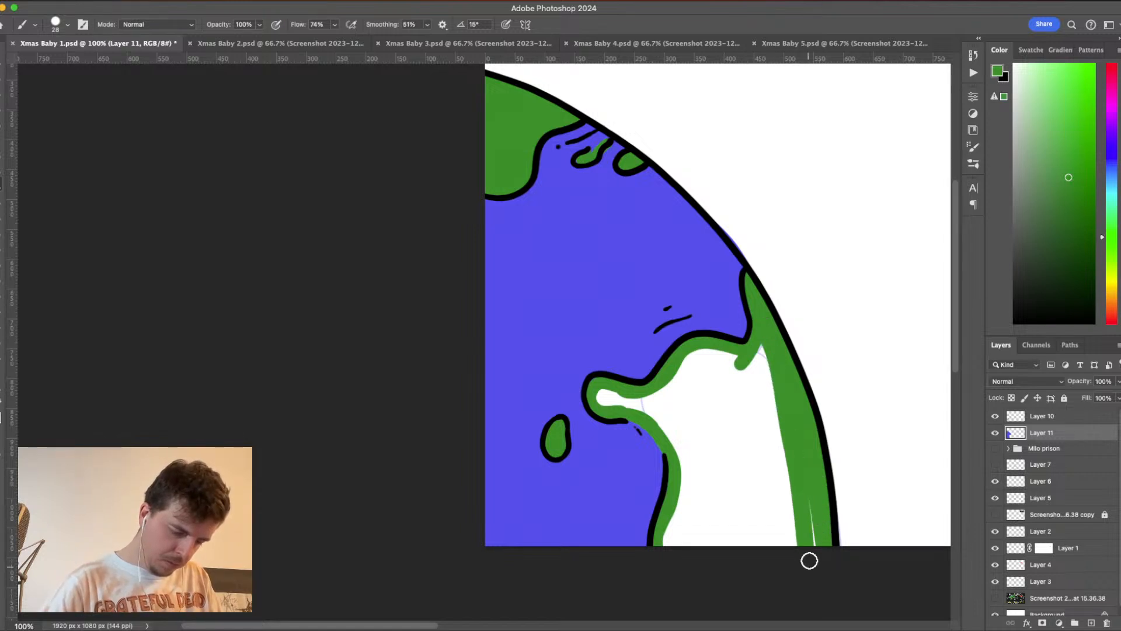
drag(667, 547, 791, 543)
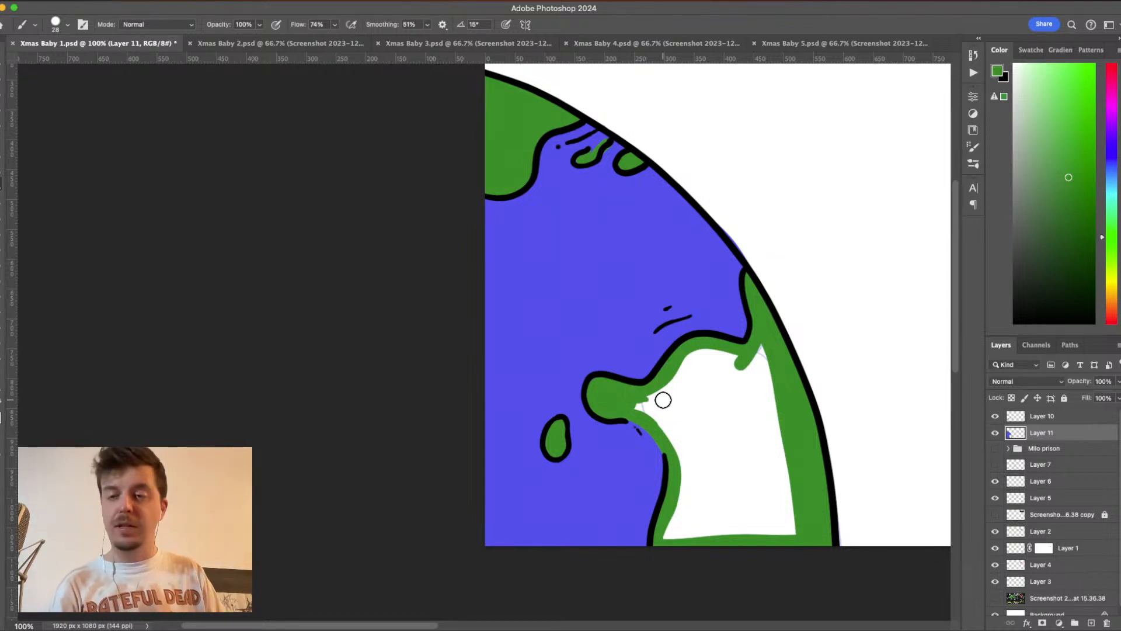
- Fill the remaining white interior of the large lower landmass with solid green
mouse_move(628, 395)
mouse_down()
mouse_move(677, 446)
mouse_move(671, 548)
mouse_move(686, 511)
mouse_move(708, 534)
mouse_move(682, 531)
mouse_move(792, 534)
mouse_up()
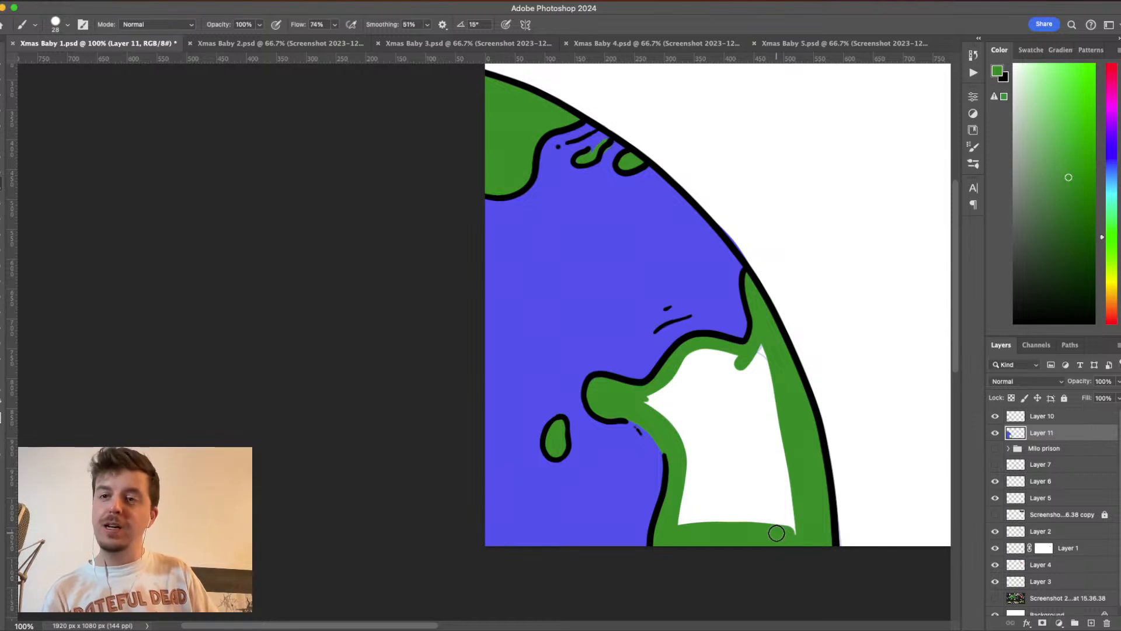
drag(770, 384, 789, 534)
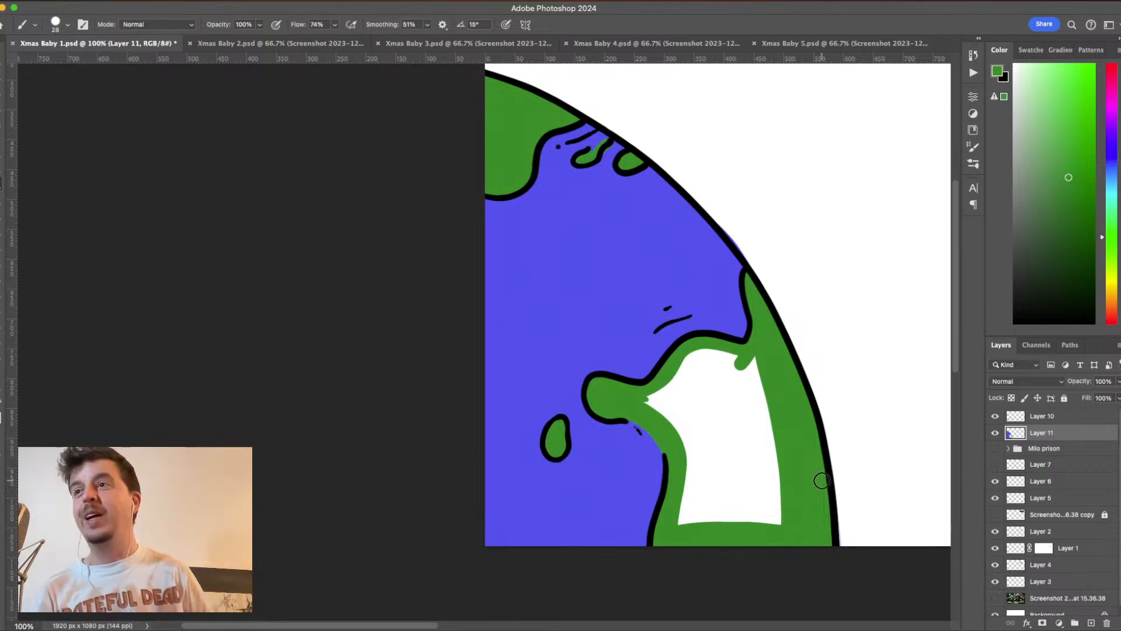
mouse_move(648, 399)
mouse_down()
mouse_move(640, 396)
mouse_move(681, 453)
mouse_move(676, 526)
mouse_move(742, 527)
mouse_move(776, 468)
mouse_move(760, 364)
mouse_move(740, 361)
mouse_up()
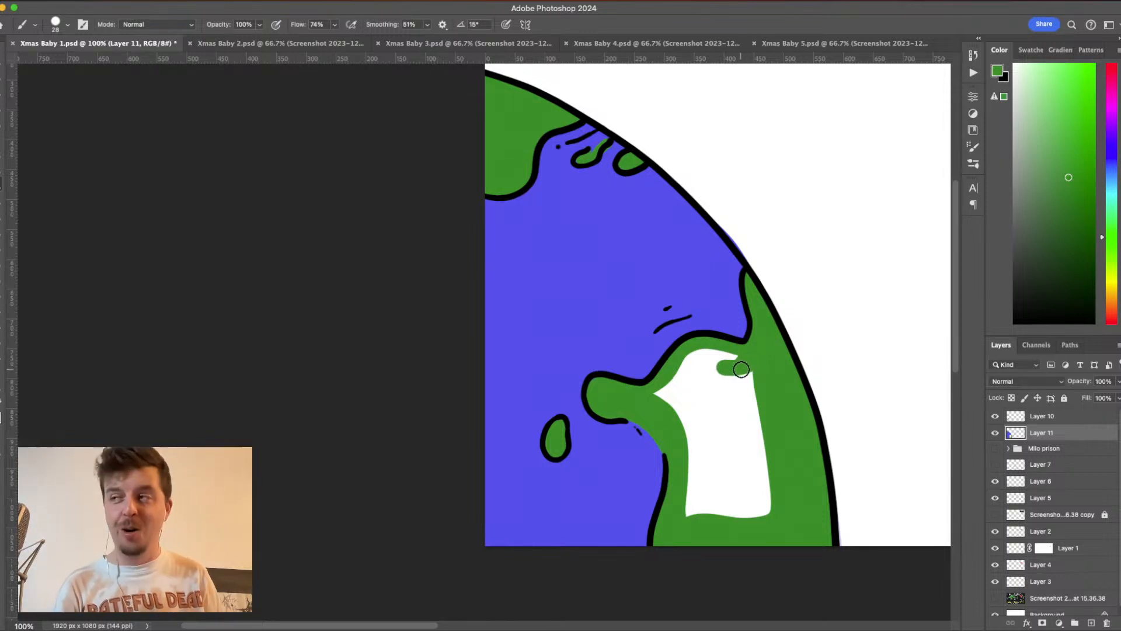
mouse_move(741, 364)
mouse_down()
mouse_move(716, 354)
mouse_move(680, 365)
mouse_move(654, 397)
mouse_move(724, 364)
mouse_move(760, 390)
mouse_move(756, 374)
mouse_move(768, 543)
mouse_move(744, 380)
mouse_move(749, 512)
mouse_move(739, 374)
mouse_move(749, 524)
mouse_up()
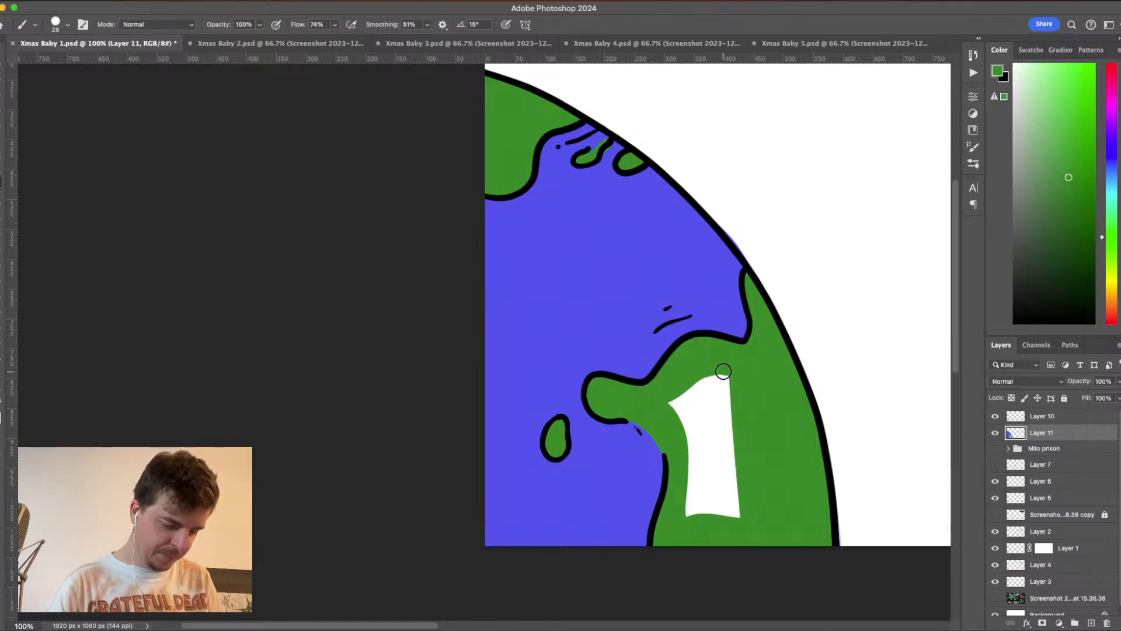
drag(723, 372, 740, 537)
mouse_move(716, 378)
mouse_down()
mouse_move(727, 512)
mouse_move(708, 372)
mouse_move(716, 531)
mouse_move(699, 377)
mouse_move(711, 543)
mouse_move(691, 384)
mouse_move(694, 538)
mouse_up()
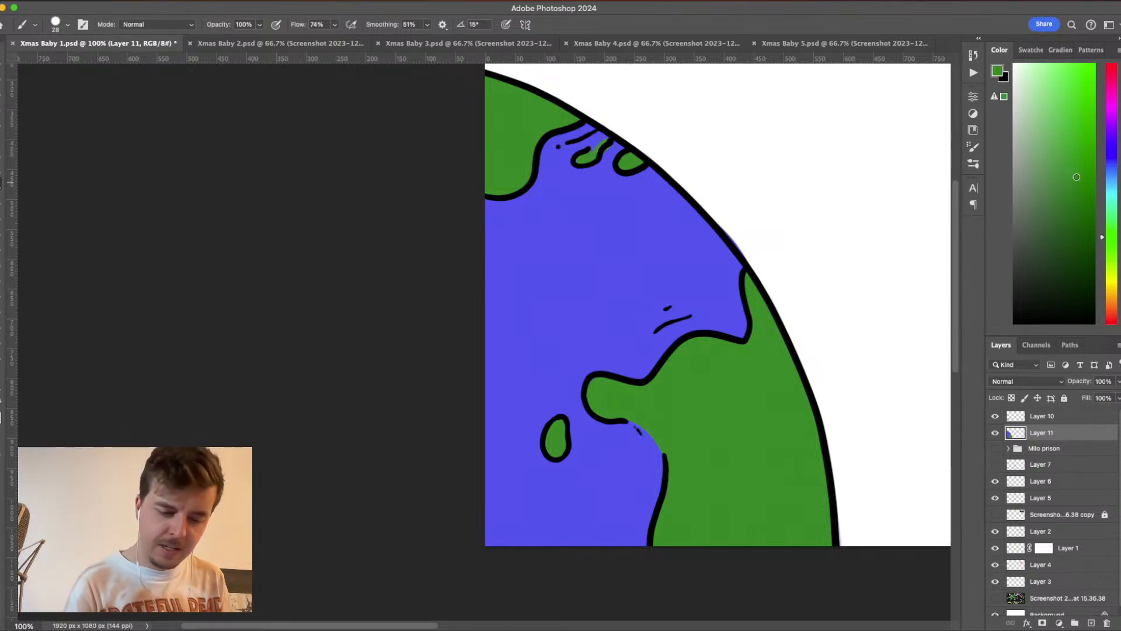
- Set the brush to 49% opacity and 36 px size, and pick a slightly more saturated green for shading
click(258, 25)
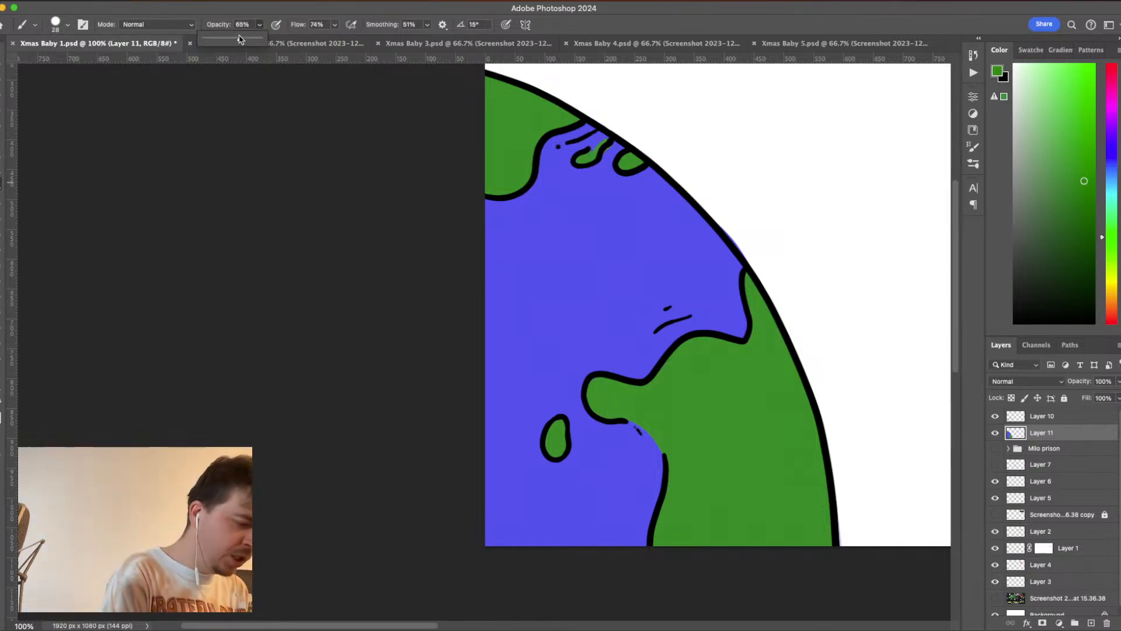
click(60, 26)
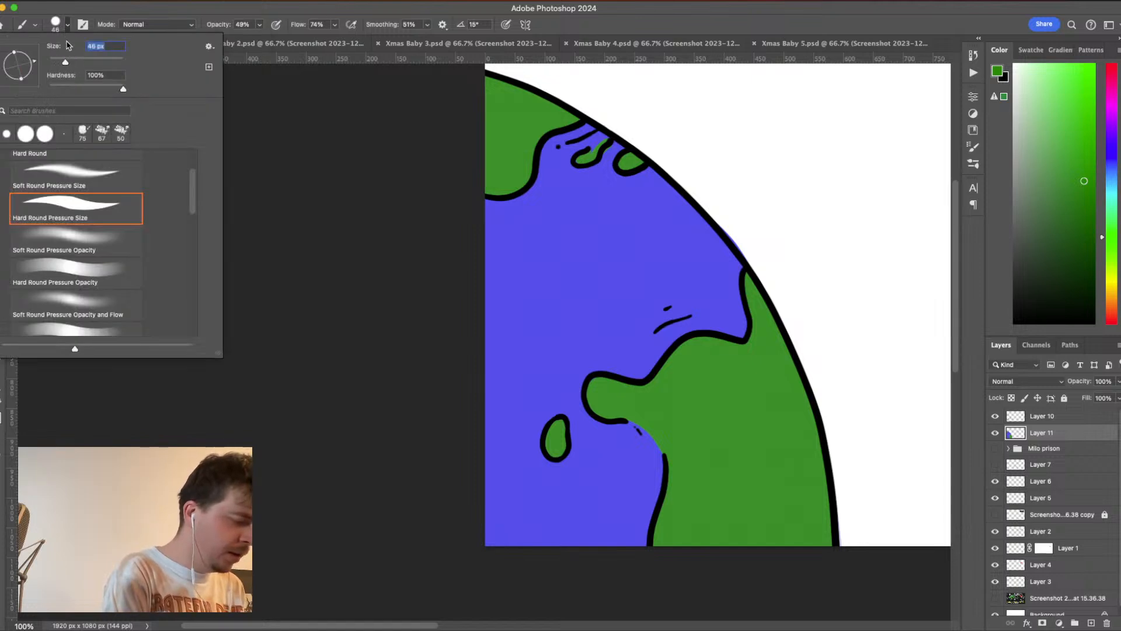
click(68, 28)
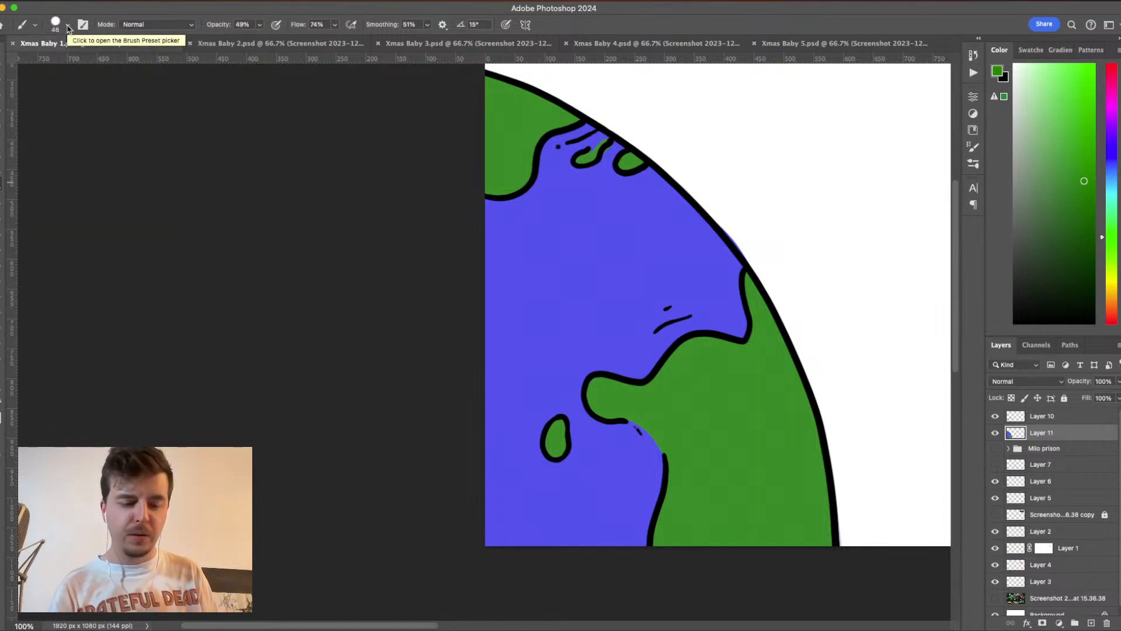
click(1074, 176)
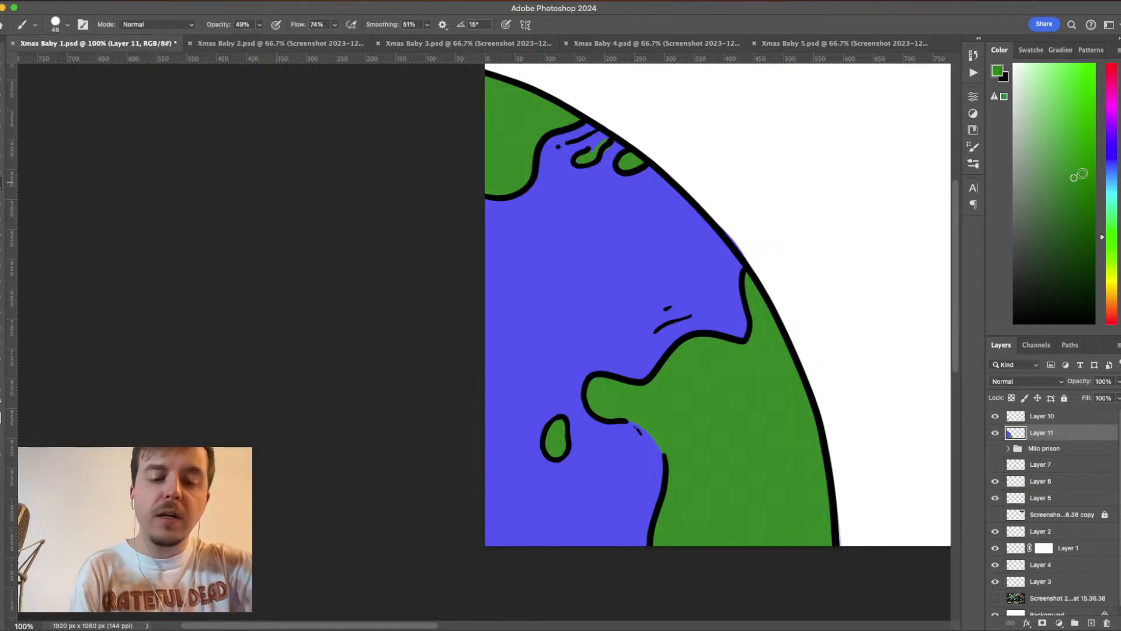
key(super+plus)
mouse_move(813, 453)
mouse_down()
mouse_move(568, 282)
mouse_move(542, 278)
mouse_up()
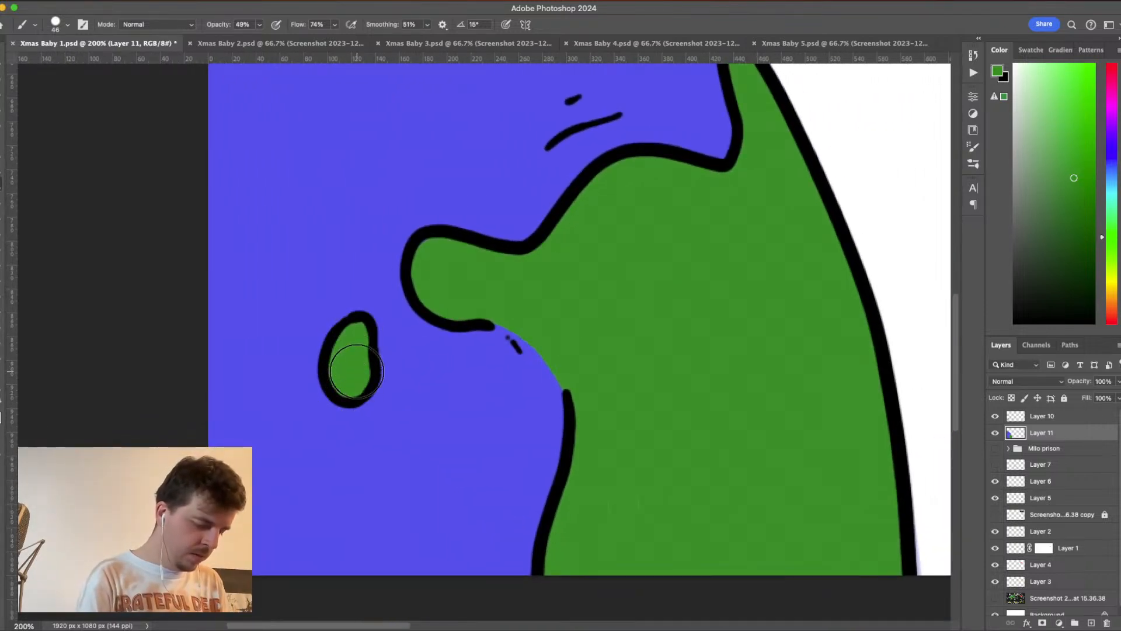
click(67, 25)
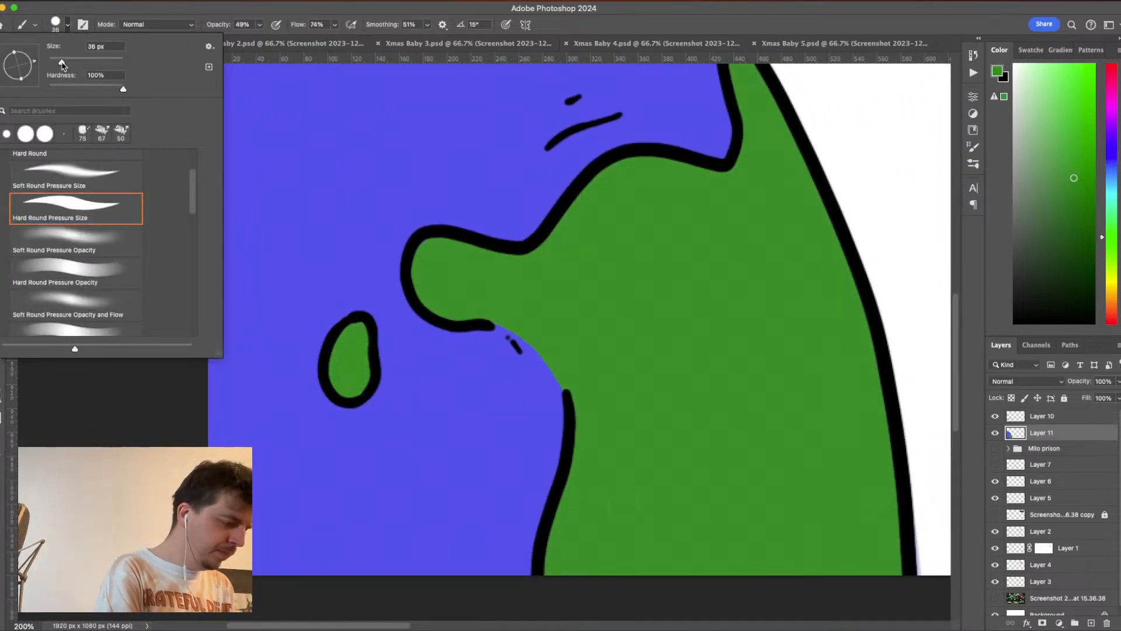
click(78, 25)
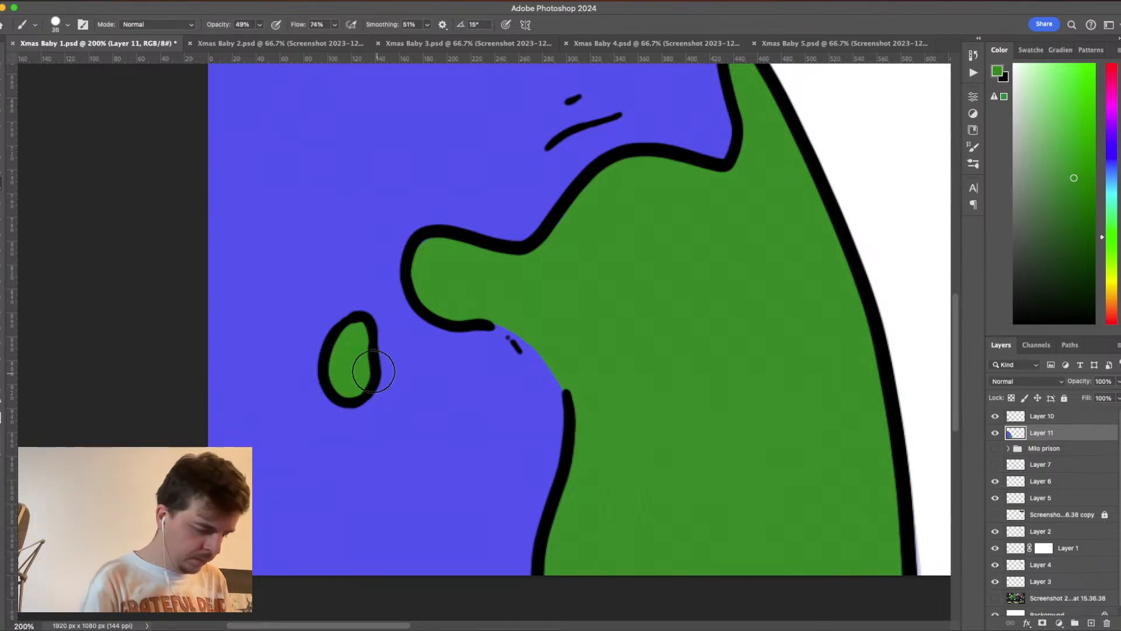
- Shade the small island and the large landmass's peninsula and ocean-side coast with translucent darker green, sampling greens from the painting
mouse_move(347, 376)
mouse_down()
mouse_move(352, 388)
mouse_move(342, 367)
mouse_move(356, 331)
mouse_move(371, 344)
mouse_move(362, 374)
mouse_up()
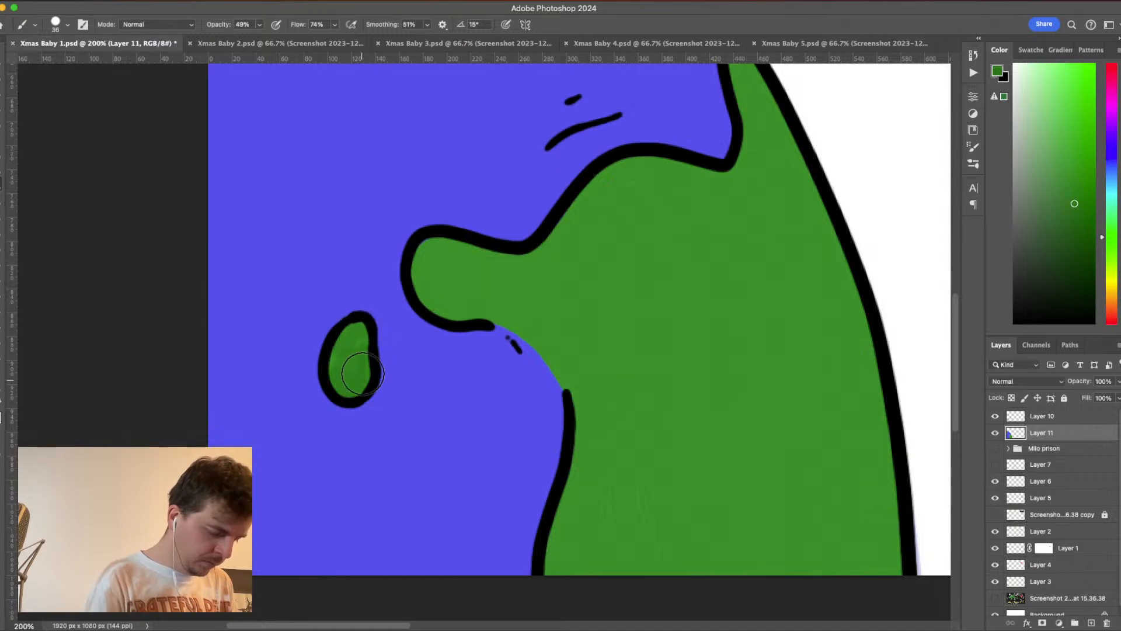
mouse_move(430, 299)
mouse_down()
mouse_move(438, 243)
mouse_move(445, 307)
mouse_move(500, 304)
mouse_move(485, 304)
mouse_move(546, 329)
mouse_move(436, 286)
mouse_move(447, 246)
mouse_move(532, 269)
mouse_up()
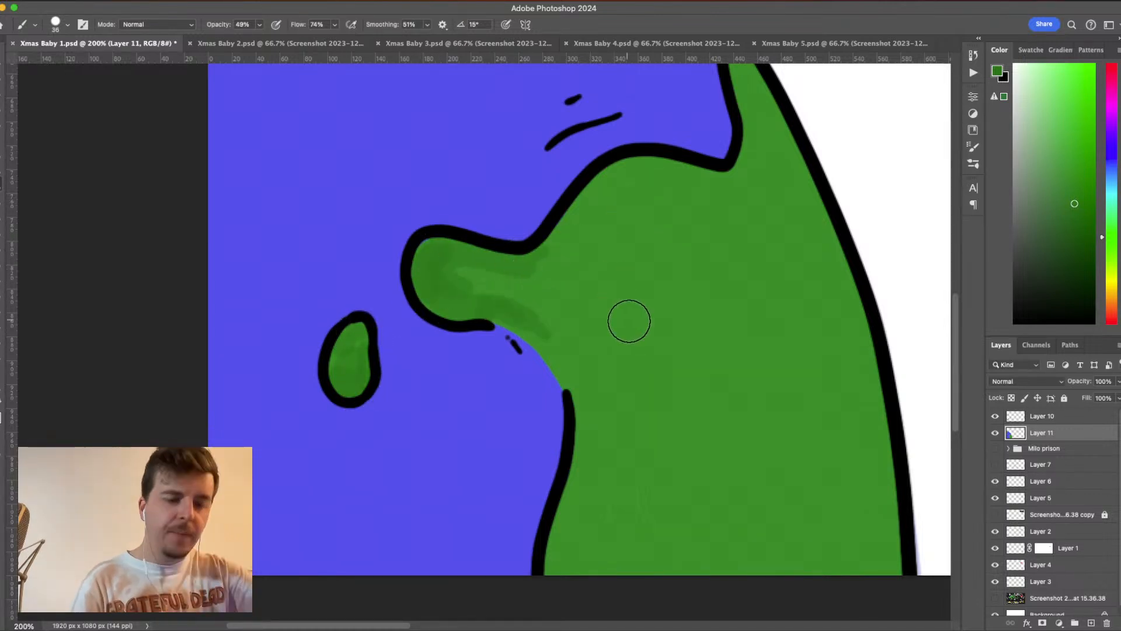
alt+click(481, 248)
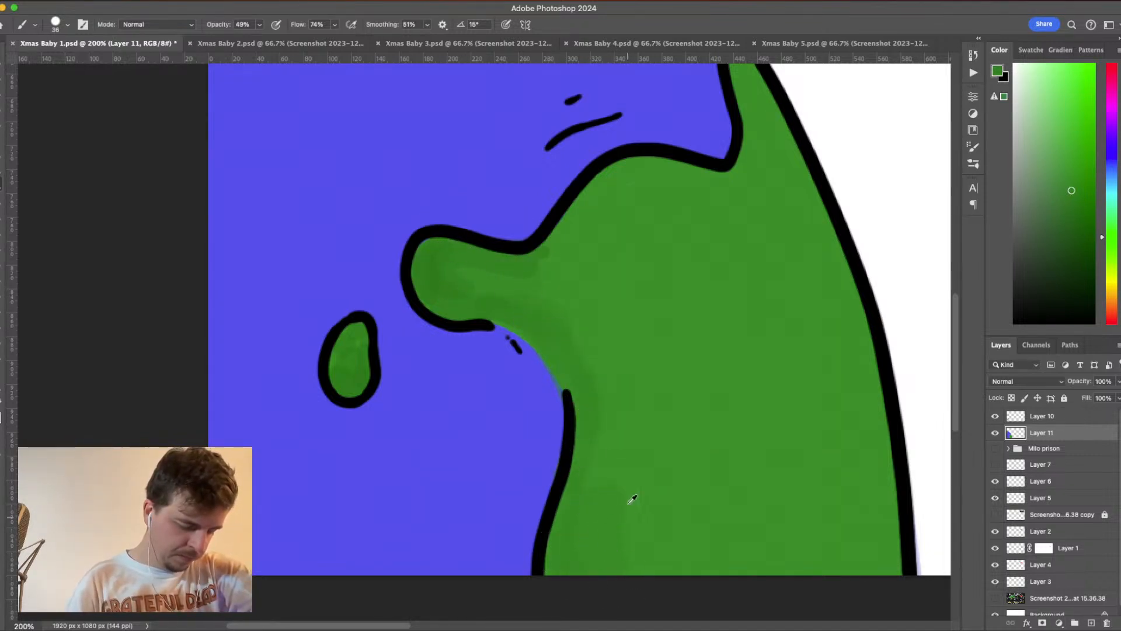
alt+click(612, 479)
alt+click(598, 515)
mouse_move(582, 513)
mouse_down()
mouse_move(591, 544)
mouse_move(643, 473)
mouse_move(640, 538)
mouse_move(667, 559)
mouse_up()
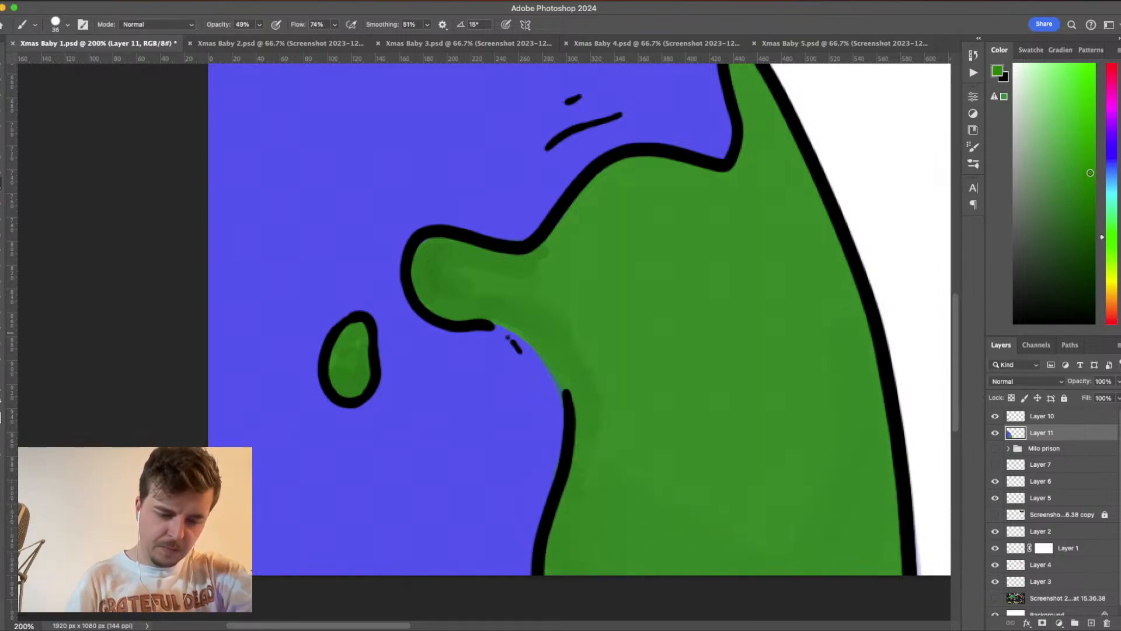
- Paint a brighter green patch inside the planet's outer edge and short dark green strokes across the landmass's lower part
drag(837, 390, 839, 361)
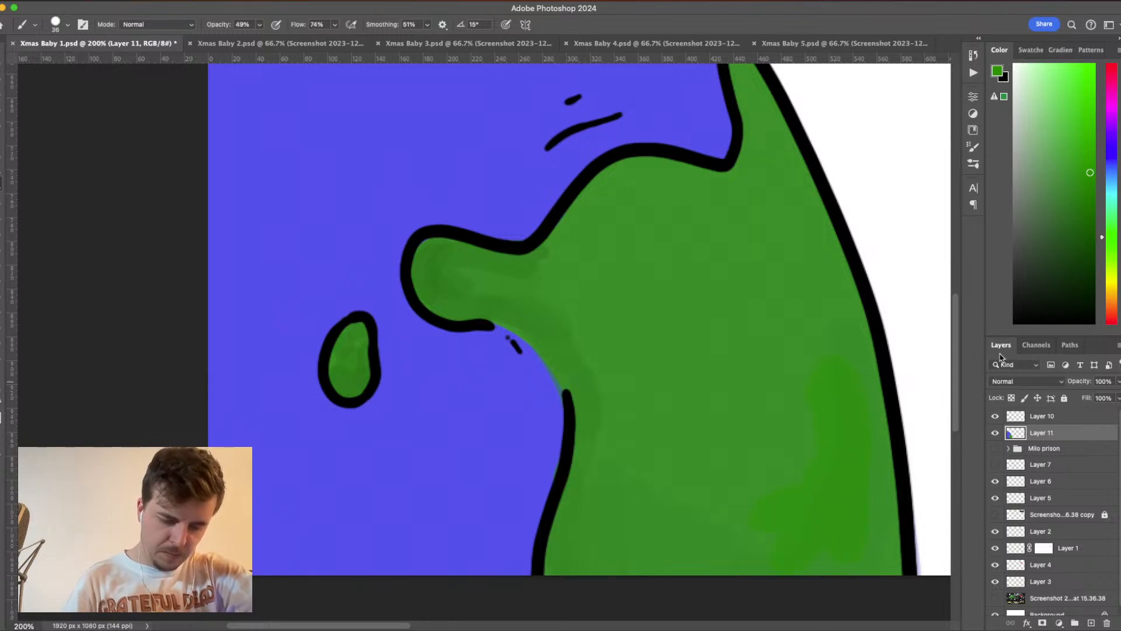
mouse_move(876, 476)
mouse_down()
mouse_move(879, 526)
mouse_move(847, 556)
mouse_up()
mouse_move(795, 530)
mouse_down()
mouse_move(758, 518)
mouse_move(707, 530)
mouse_up()
drag(695, 535, 666, 544)
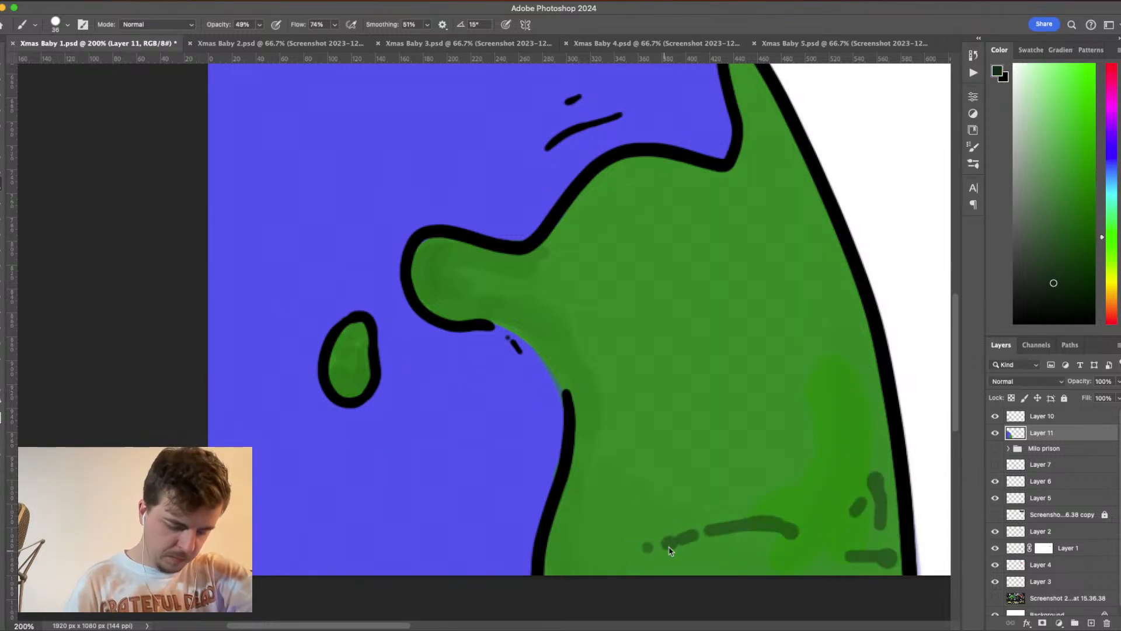
- Blend the dark strokes and bright patch into the land by sampling nearby greens and painting over them with translucent strokes
alt+click(813, 525)
mouse_move(771, 508)
mouse_down()
mouse_move(768, 549)
mouse_move(739, 517)
mouse_move(702, 548)
mouse_move(641, 548)
mouse_up()
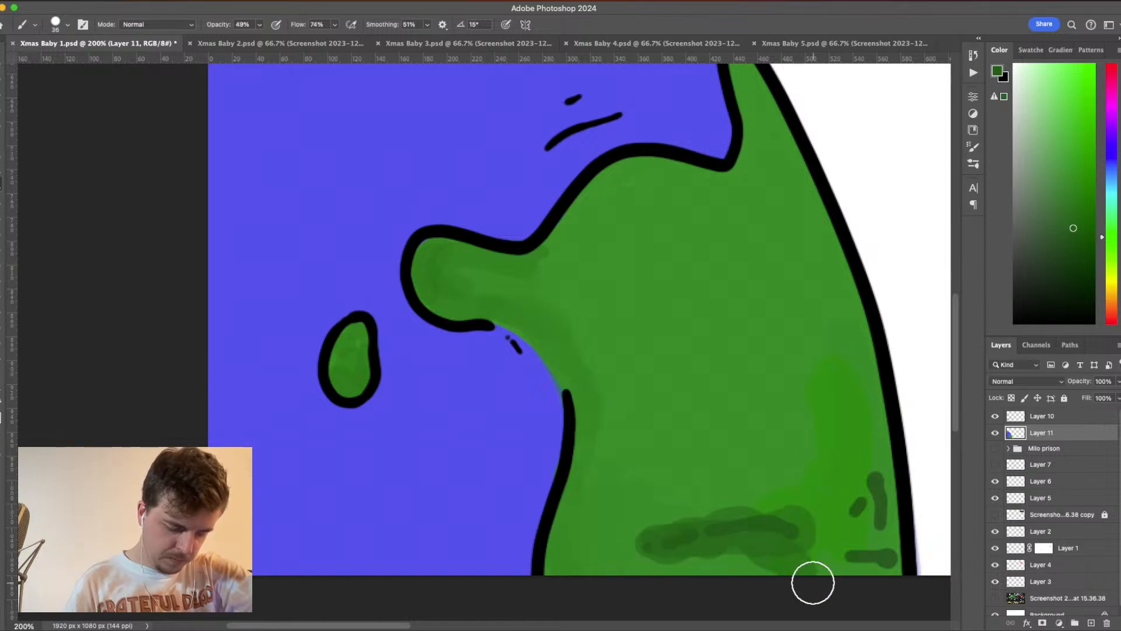
alt+click(728, 565)
mouse_move(730, 564)
mouse_down()
mouse_move(797, 562)
mouse_move(752, 561)
mouse_move(779, 521)
mouse_move(728, 521)
mouse_move(647, 578)
mouse_move(685, 566)
mouse_move(690, 521)
mouse_move(647, 523)
mouse_move(830, 507)
mouse_up()
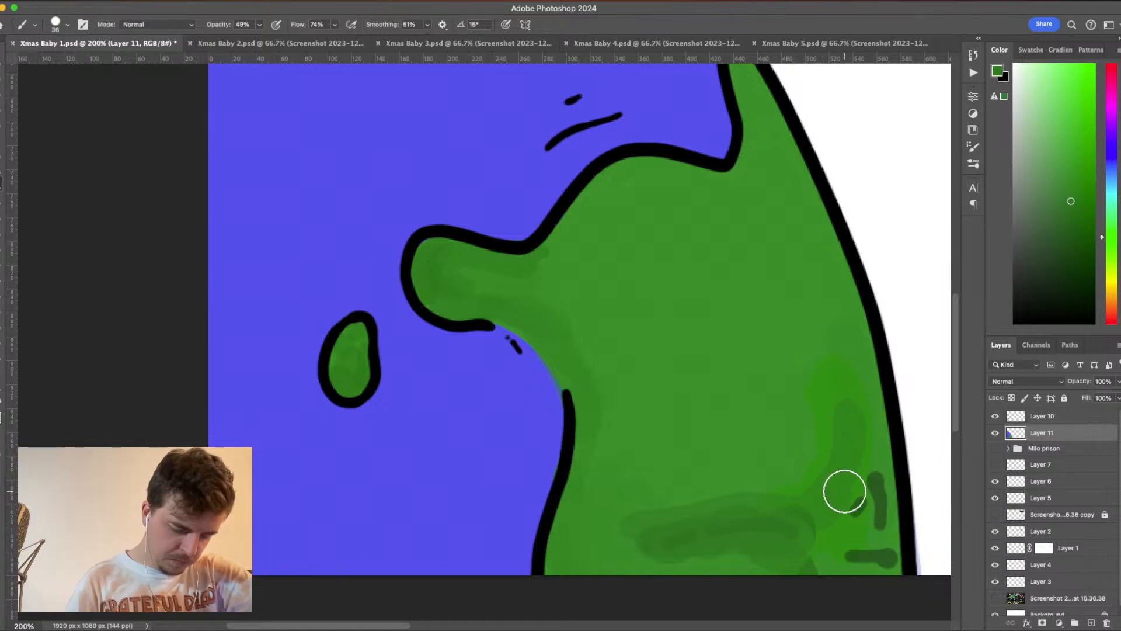
alt+click(882, 472)
alt+click(871, 430)
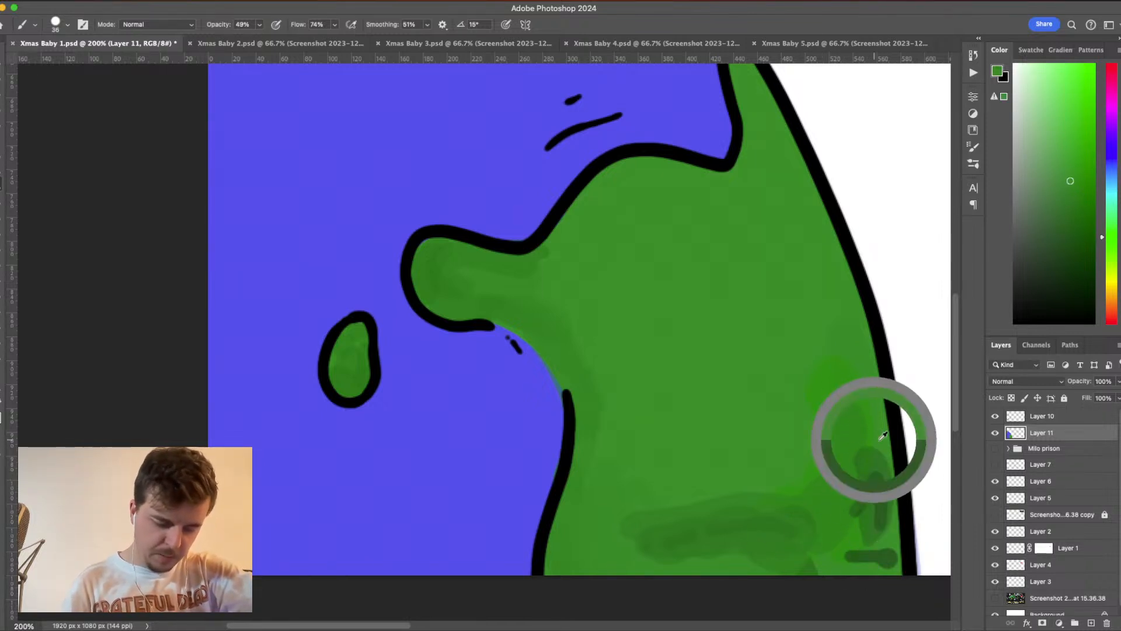
mouse_move(851, 524)
mouse_down()
mouse_move(862, 476)
mouse_move(888, 564)
mouse_move(881, 577)
mouse_move(865, 555)
mouse_move(811, 576)
mouse_move(849, 539)
mouse_move(823, 525)
mouse_move(642, 556)
mouse_move(620, 519)
mouse_move(675, 546)
mouse_move(703, 525)
mouse_move(634, 499)
mouse_move(797, 475)
mouse_move(759, 538)
mouse_move(818, 357)
mouse_move(815, 526)
mouse_move(843, 340)
mouse_move(877, 512)
mouse_move(873, 462)
mouse_move(858, 516)
mouse_move(871, 552)
mouse_move(866, 577)
mouse_move(875, 559)
mouse_move(856, 566)
mouse_move(881, 544)
mouse_move(872, 487)
mouse_move(877, 580)
mouse_move(867, 548)
mouse_move(763, 552)
mouse_move(844, 521)
mouse_move(725, 560)
mouse_move(838, 504)
mouse_move(751, 556)
mouse_up()
alt+click(889, 550)
alt+click(766, 506)
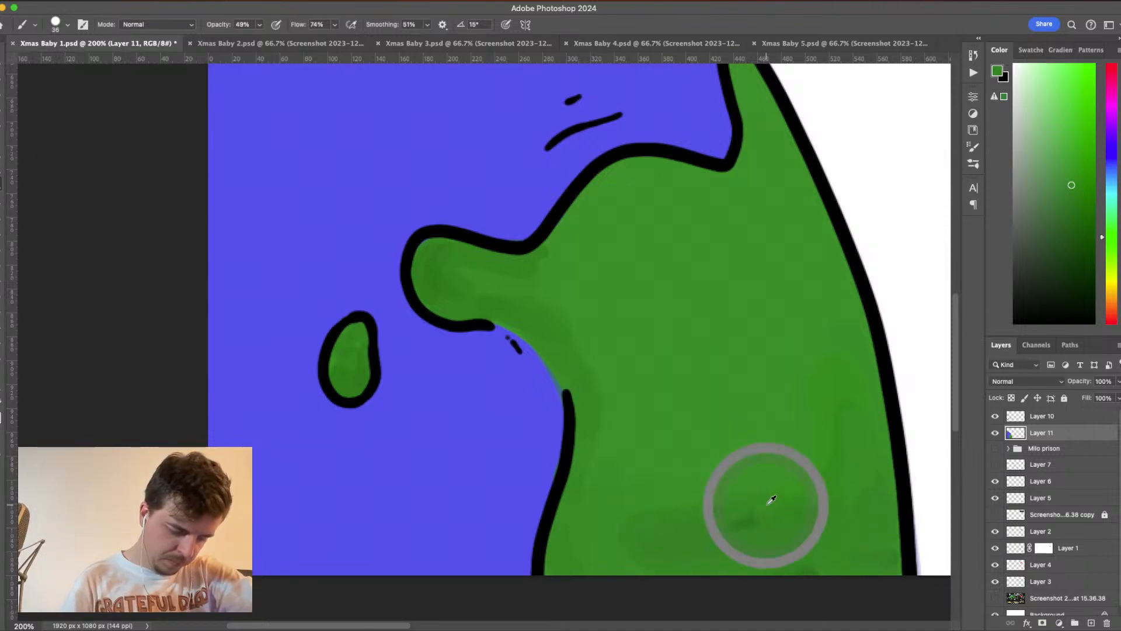
- Continue the soft green shading along the landmass's lower part, outer edge and upper coast, and save the file
mouse_move(613, 518)
mouse_down()
mouse_move(737, 503)
mouse_move(619, 523)
mouse_up()
mouse_move(567, 555)
mouse_down()
mouse_move(799, 486)
mouse_move(689, 544)
mouse_move(813, 379)
mouse_move(792, 502)
mouse_move(809, 306)
mouse_move(835, 486)
mouse_move(830, 284)
mouse_move(796, 184)
mouse_up()
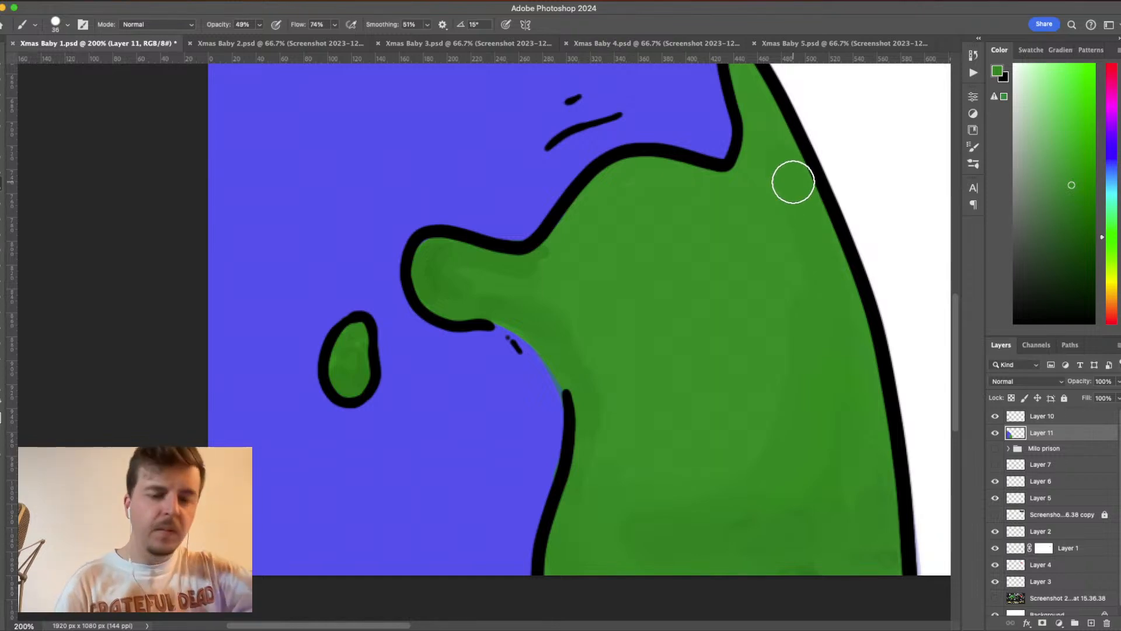
drag(727, 295, 741, 426)
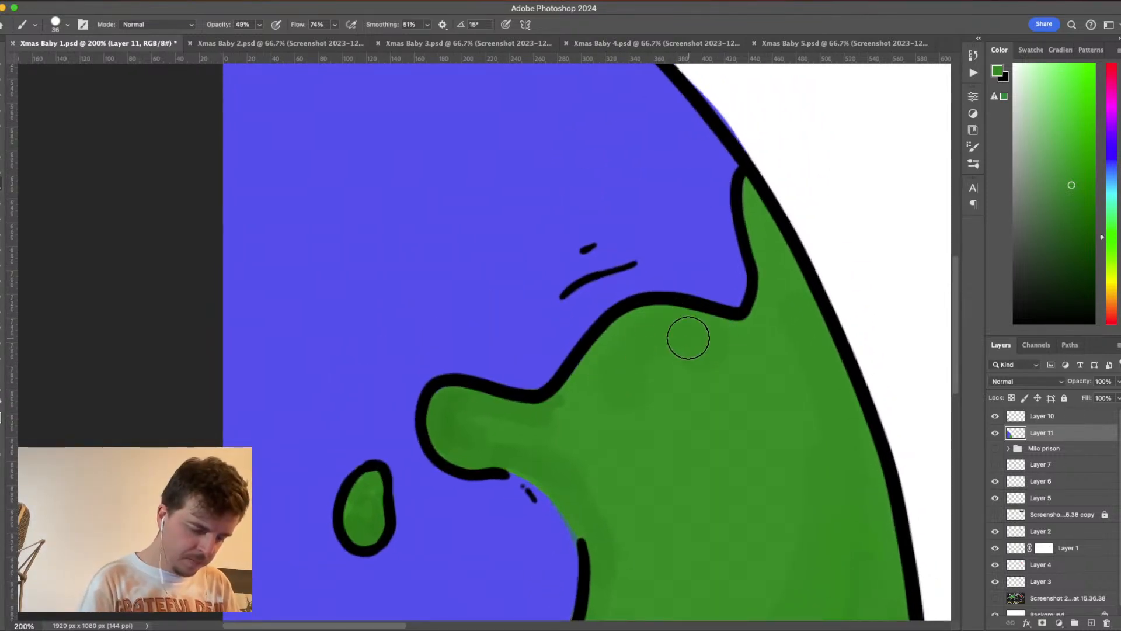
key(super+s)
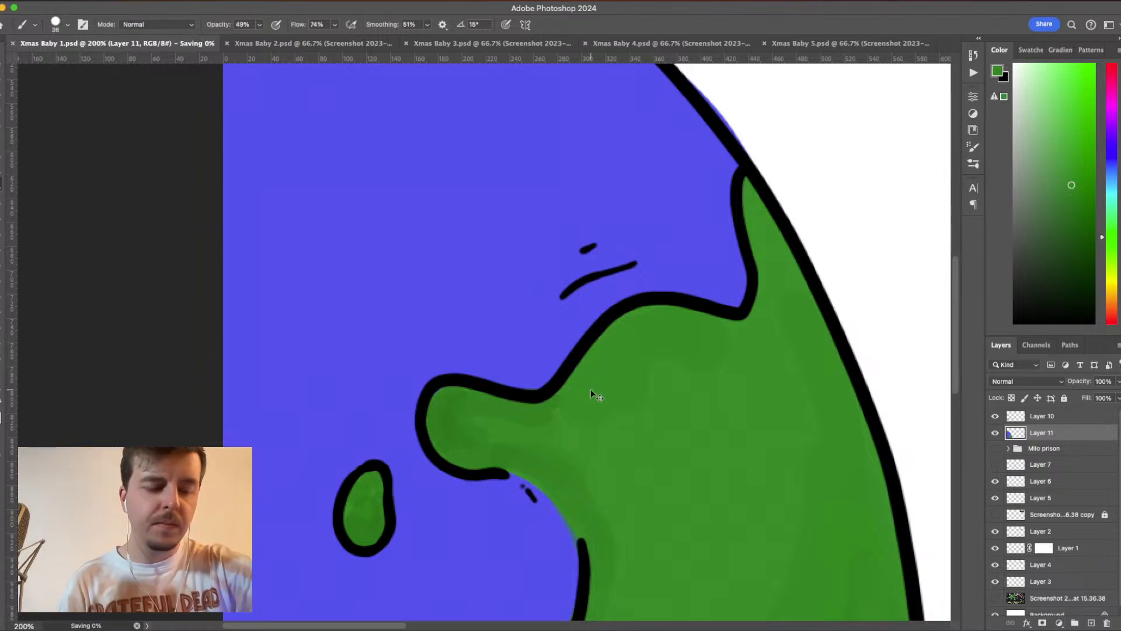
- Smooth the green shading across the middle of the large landmass and around the peninsula's base with translucent strokes
mouse_move(575, 411)
mouse_down()
mouse_move(743, 354)
mouse_move(778, 294)
mouse_move(770, 258)
mouse_up()
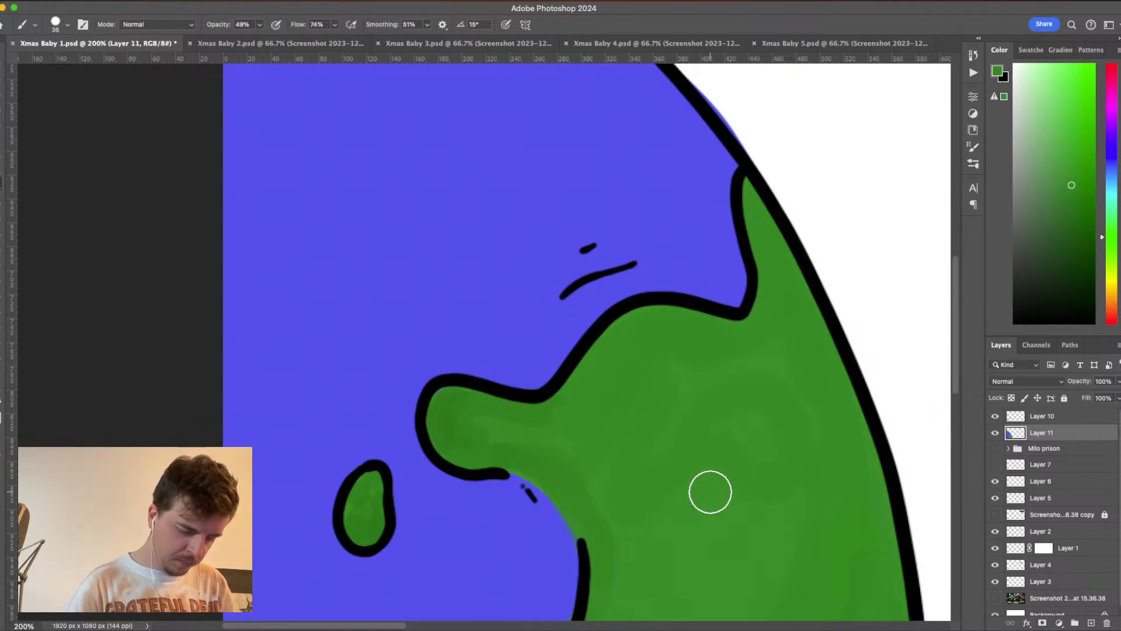
drag(710, 491, 781, 357)
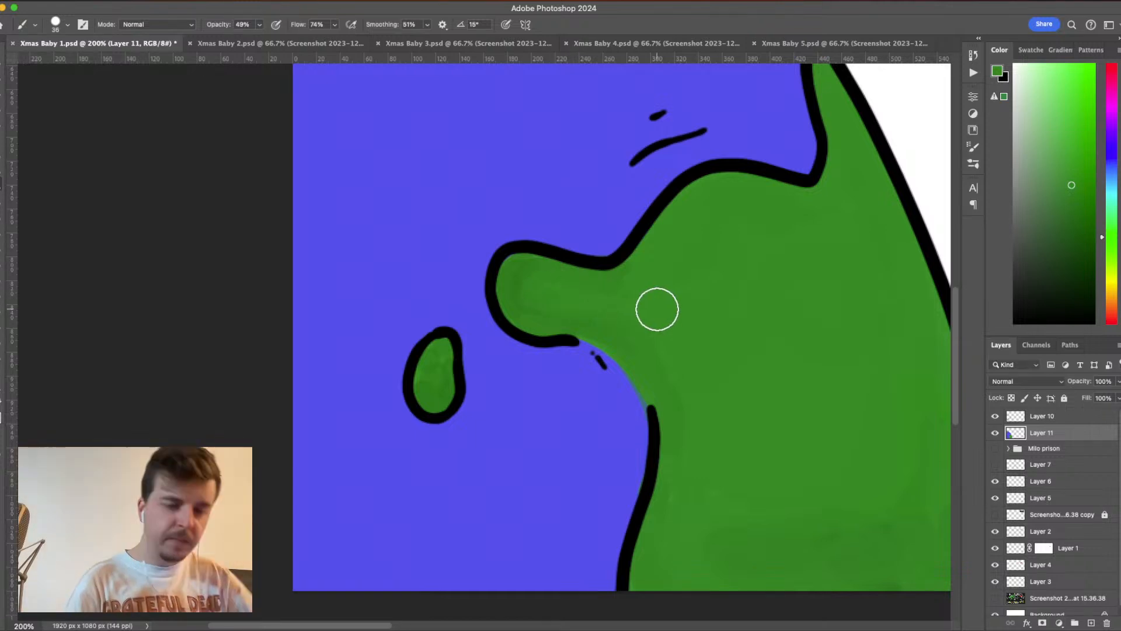
key(super+minus)
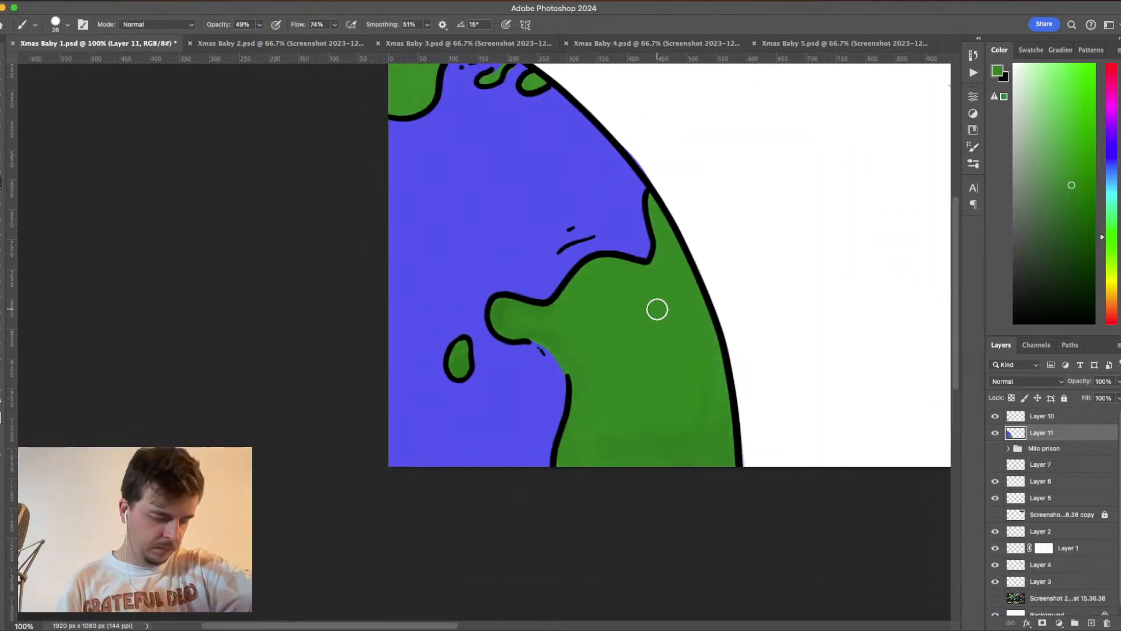
mouse_move(657, 309)
mouse_down()
mouse_move(775, 390)
mouse_move(781, 380)
mouse_up()
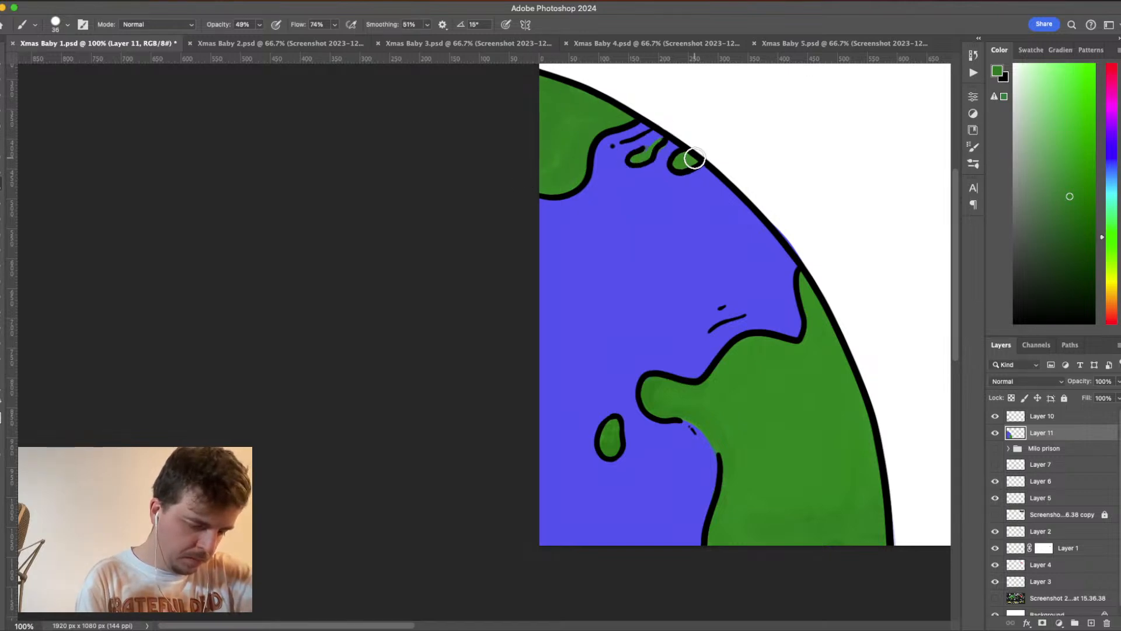
- Paint translucent darker blue water shading around the two upper islets and along the upper landmass's coast
alt+click(702, 185)
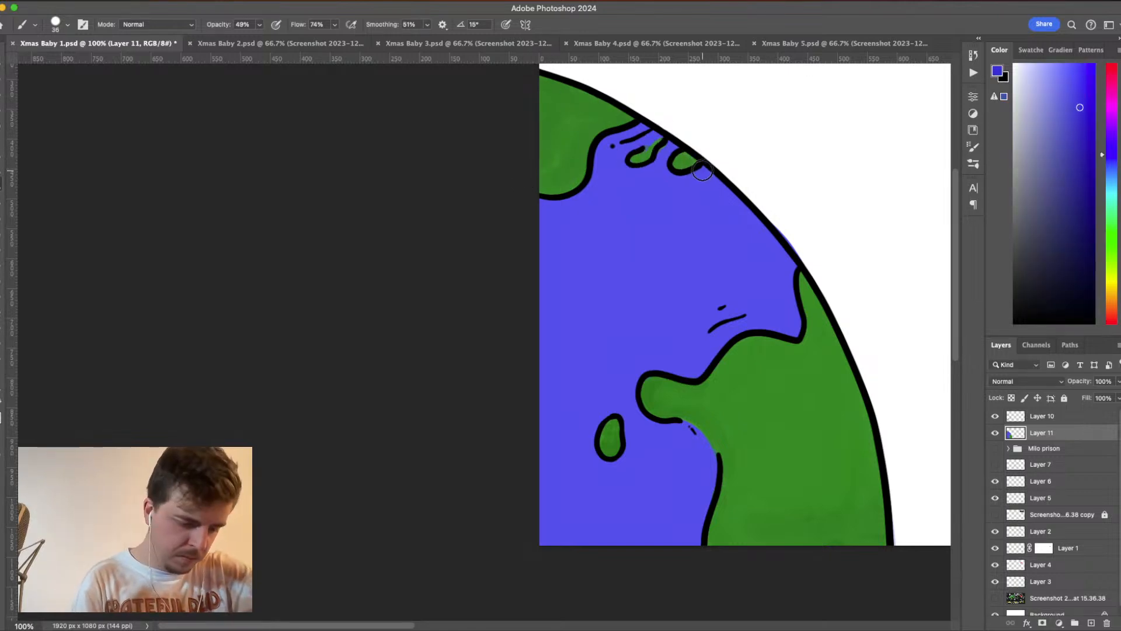
mouse_move(703, 171)
mouse_down()
mouse_move(673, 177)
mouse_move(699, 170)
mouse_move(695, 181)
mouse_move(671, 144)
mouse_up()
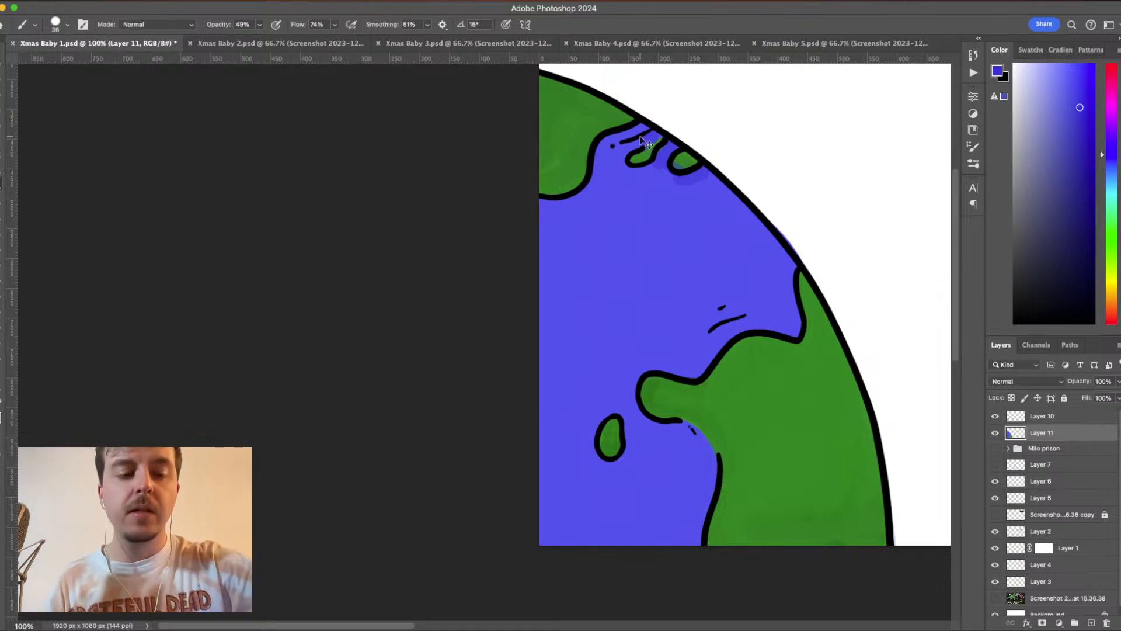
key(super+Tab)
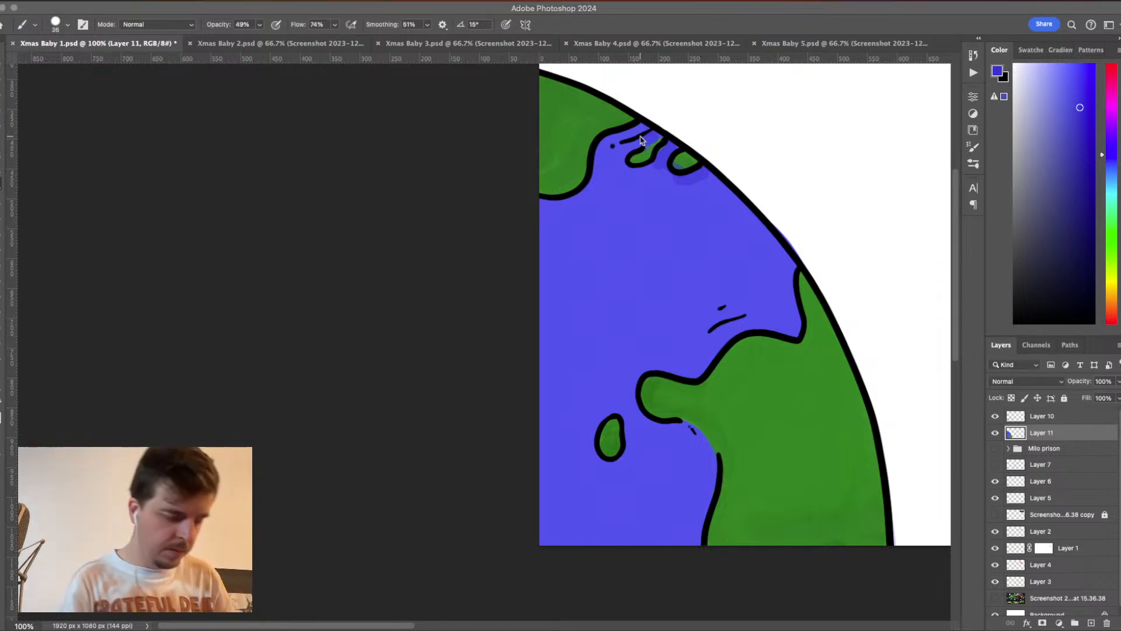
click(676, 10)
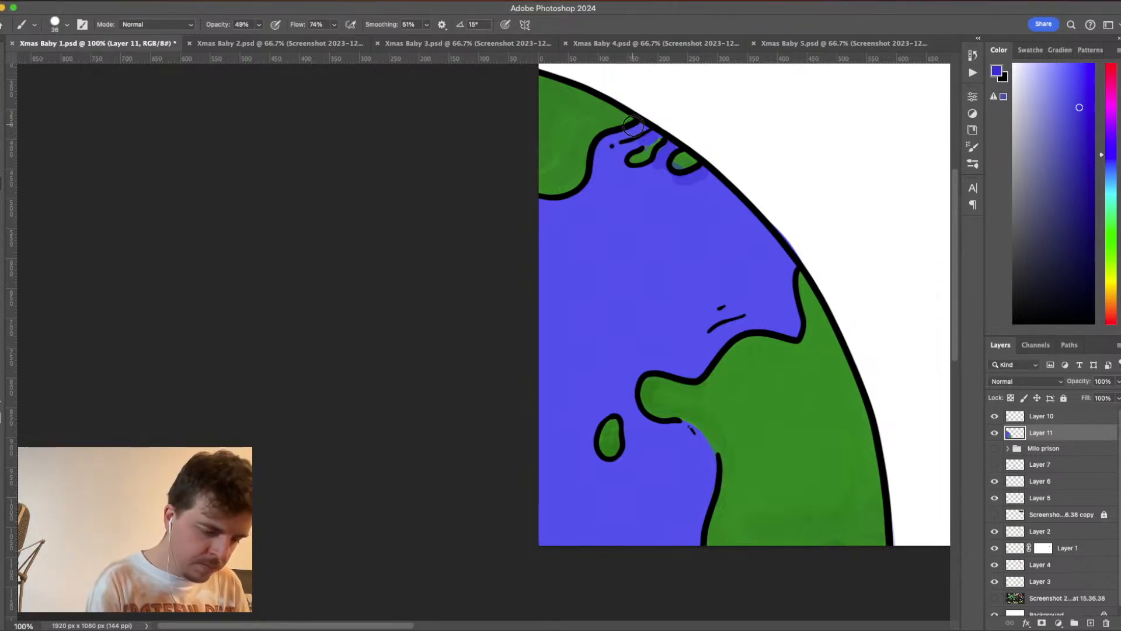
mouse_move(620, 137)
mouse_down()
mouse_move(584, 194)
mouse_move(534, 204)
mouse_up()
mouse_move(593, 175)
mouse_down()
mouse_move(625, 133)
mouse_move(652, 170)
mouse_up()
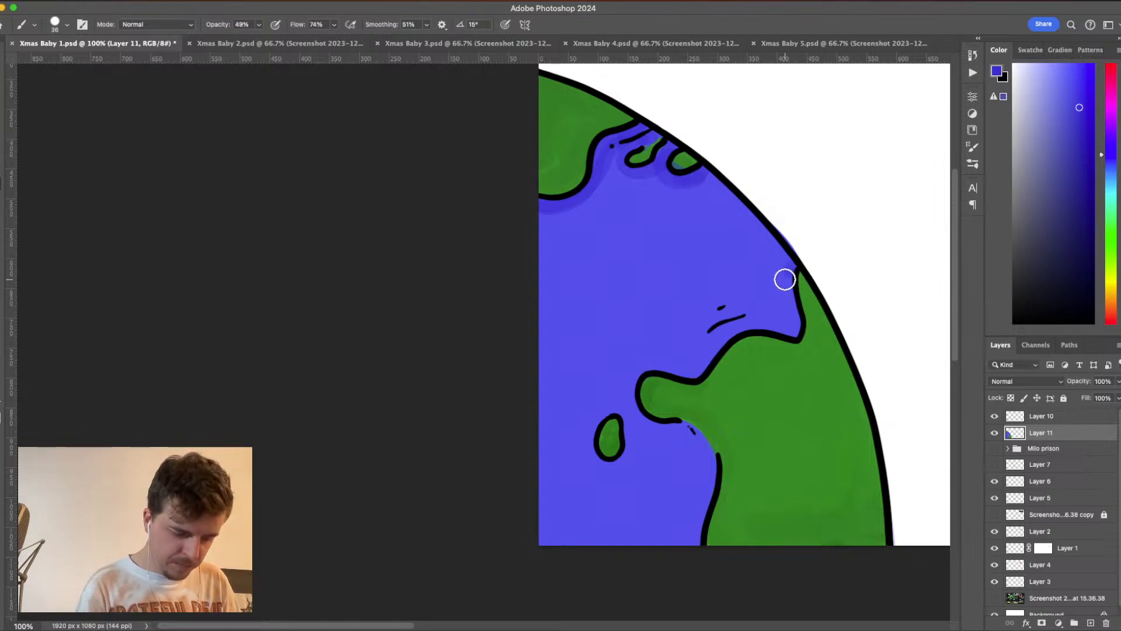
- Paint the same darker blue along the large landmass's ocean-side coast, peninsula and around the small island
drag(785, 280, 797, 329)
mouse_move(775, 326)
mouse_down()
mouse_move(728, 331)
mouse_move(701, 366)
mouse_move(656, 368)
mouse_move(629, 395)
mouse_move(643, 426)
mouse_move(681, 432)
mouse_move(703, 454)
mouse_move(712, 481)
mouse_move(696, 518)
mouse_move(701, 558)
mouse_up()
mouse_move(604, 411)
mouse_down()
mouse_move(593, 450)
mouse_move(613, 466)
mouse_move(630, 432)
mouse_move(579, 416)
mouse_up()
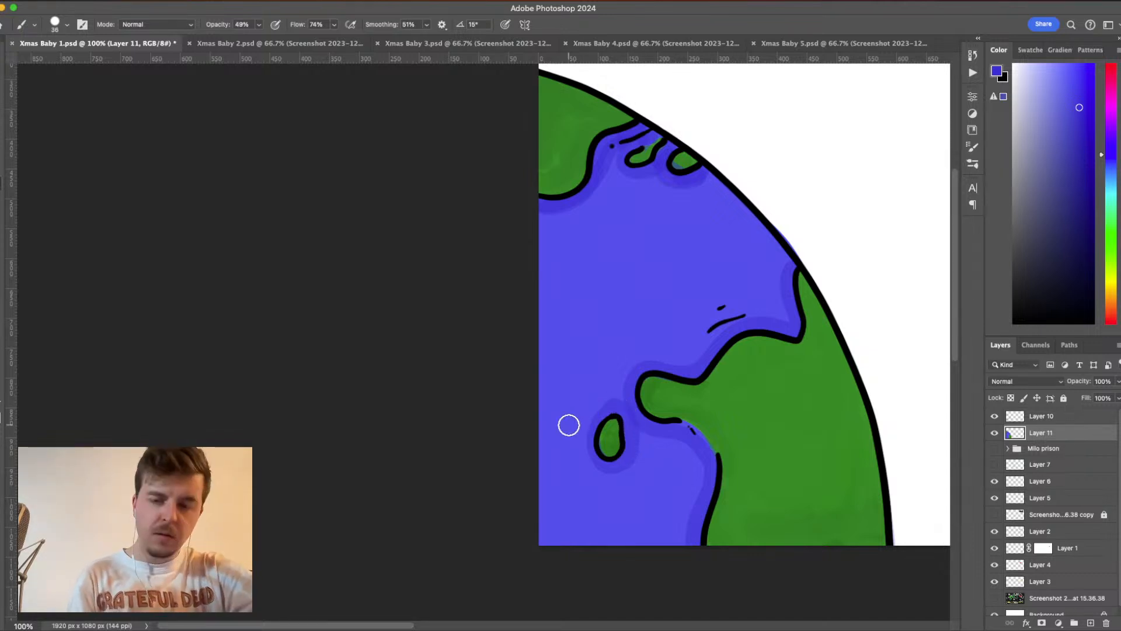
- Blend the dark blue shading below the upper landmass and islets into the ocean, sampling intermediate blues from the painting
key(super+equal)
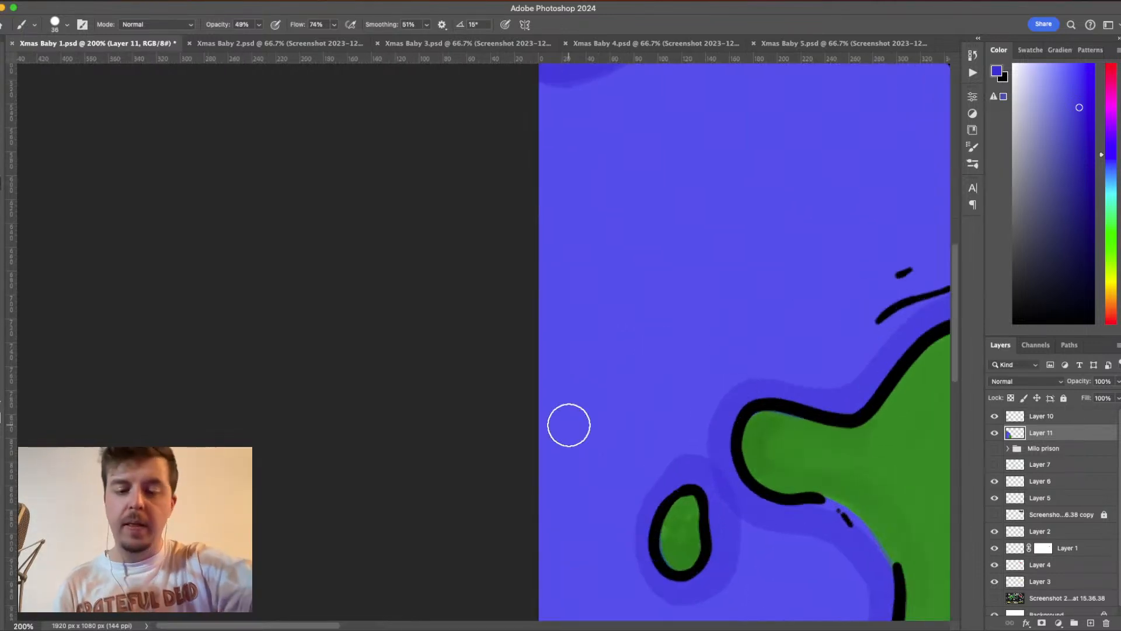
scroll(798, 388, up, 10)
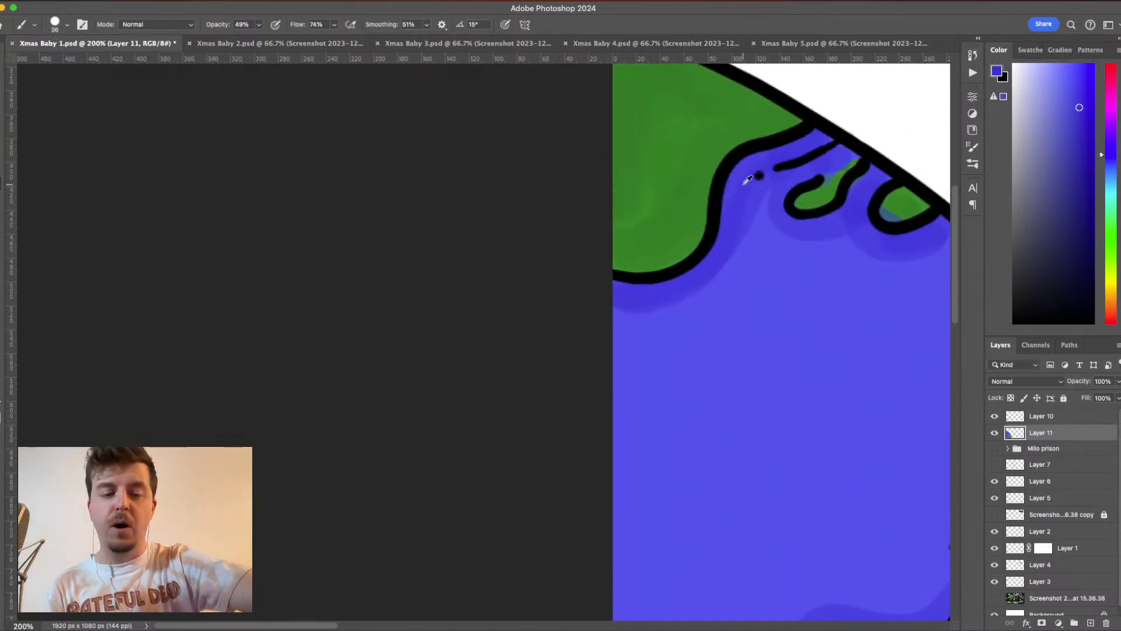
alt+click(747, 182)
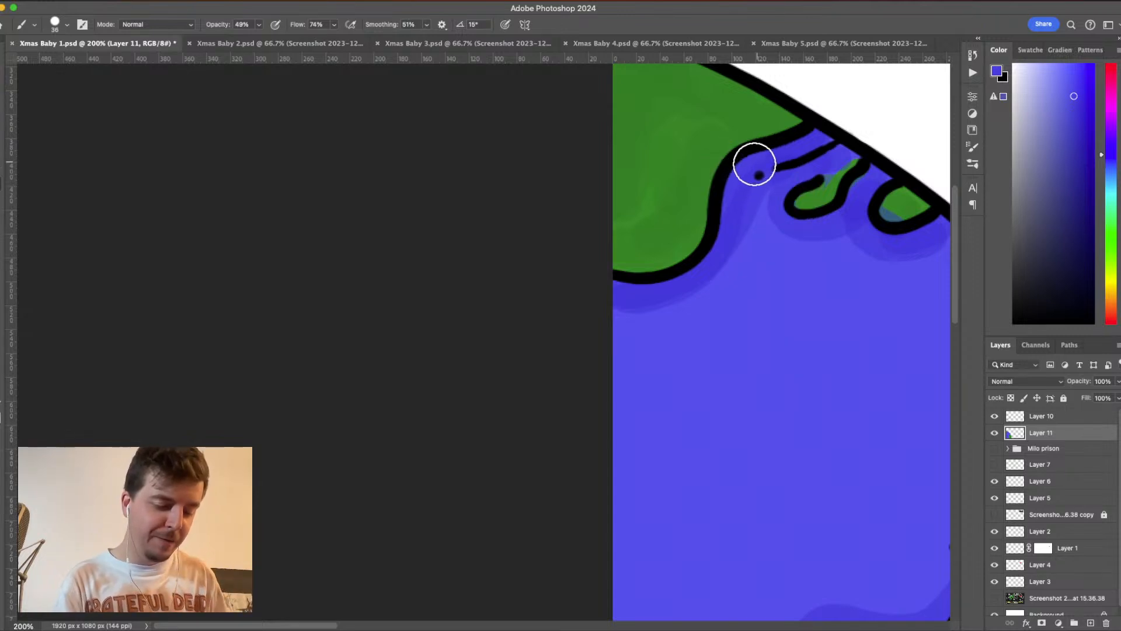
mouse_move(721, 255)
mouse_down()
mouse_move(738, 232)
mouse_move(680, 291)
mouse_move(706, 276)
mouse_move(624, 301)
mouse_move(642, 306)
mouse_move(715, 273)
mouse_move(632, 298)
mouse_move(589, 288)
mouse_move(665, 298)
mouse_move(611, 294)
mouse_move(731, 250)
mouse_up()
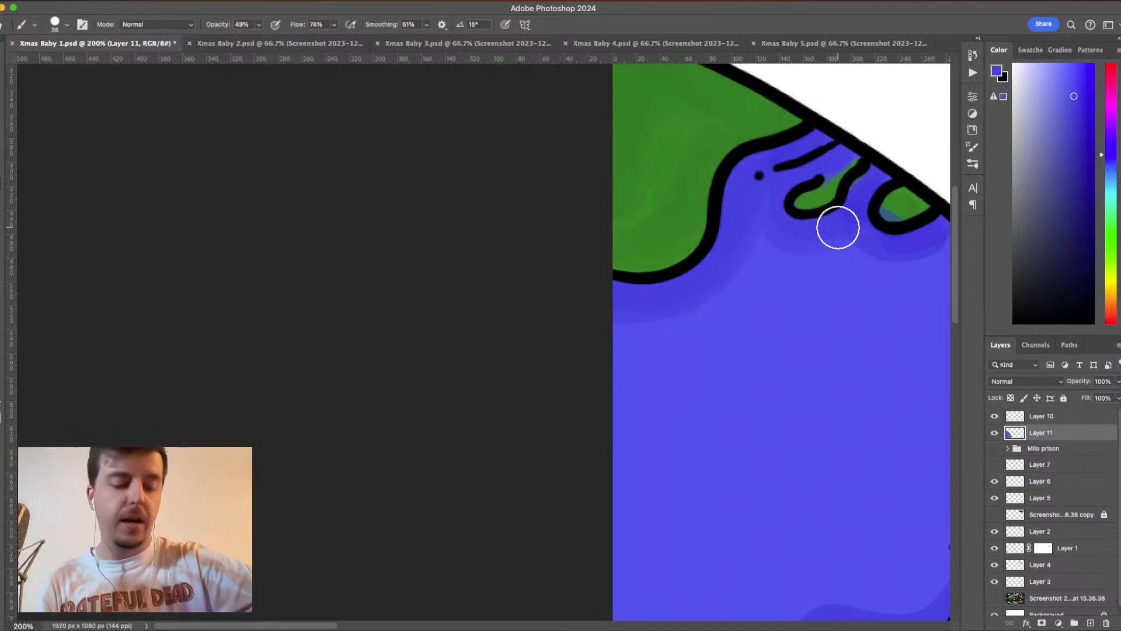
alt+click(825, 241)
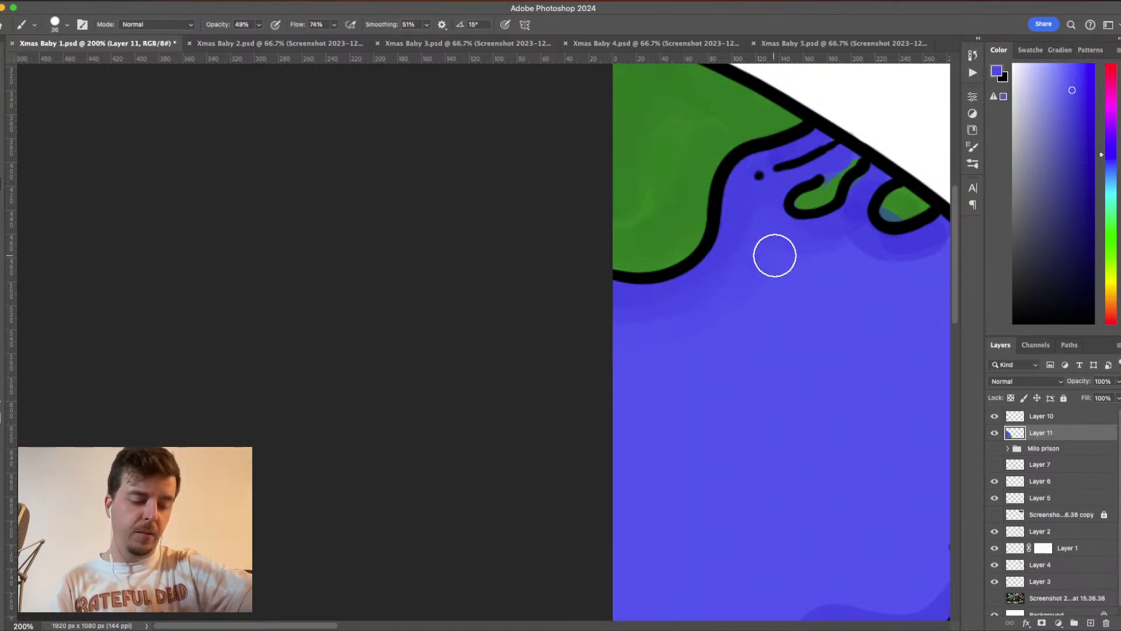
key(space)
drag(876, 302, 806, 288)
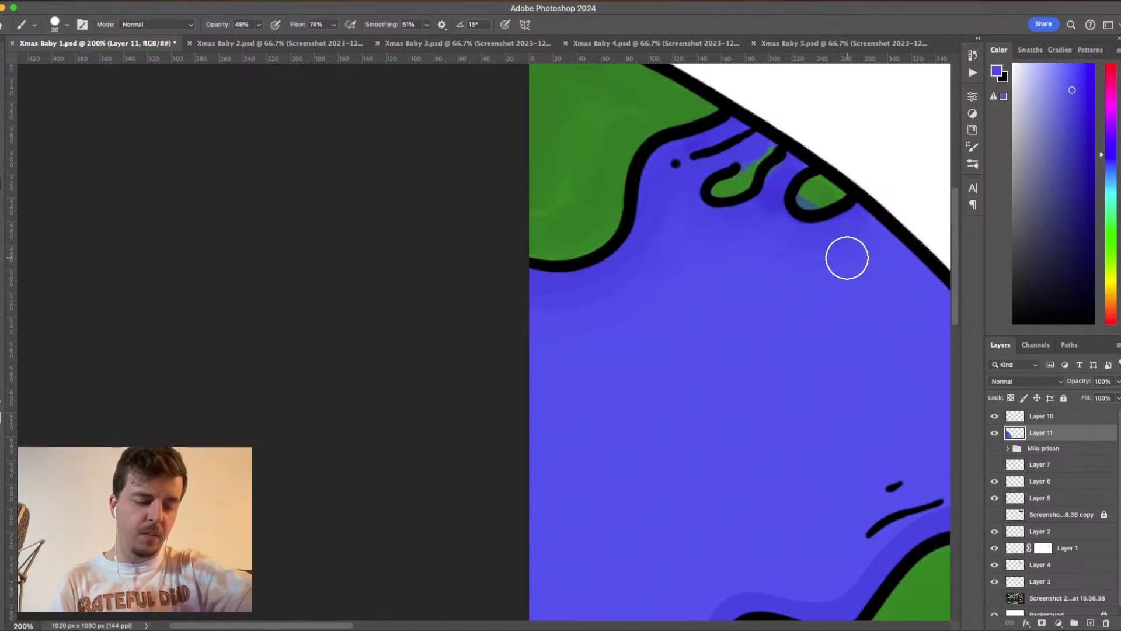
drag(724, 348, 854, 335)
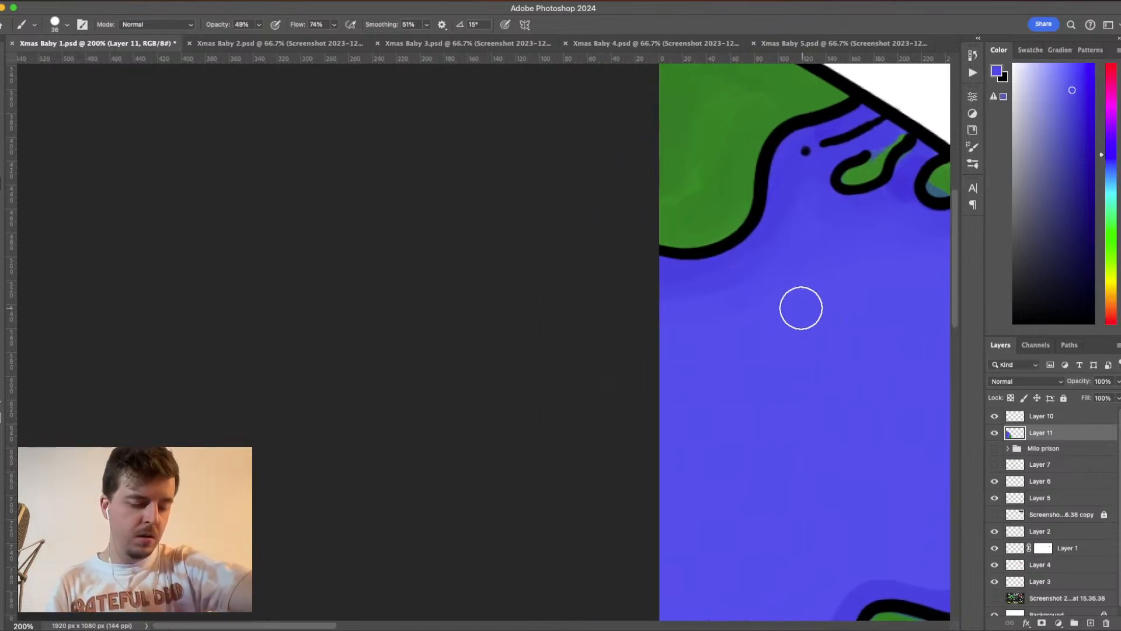
alt+click(752, 283)
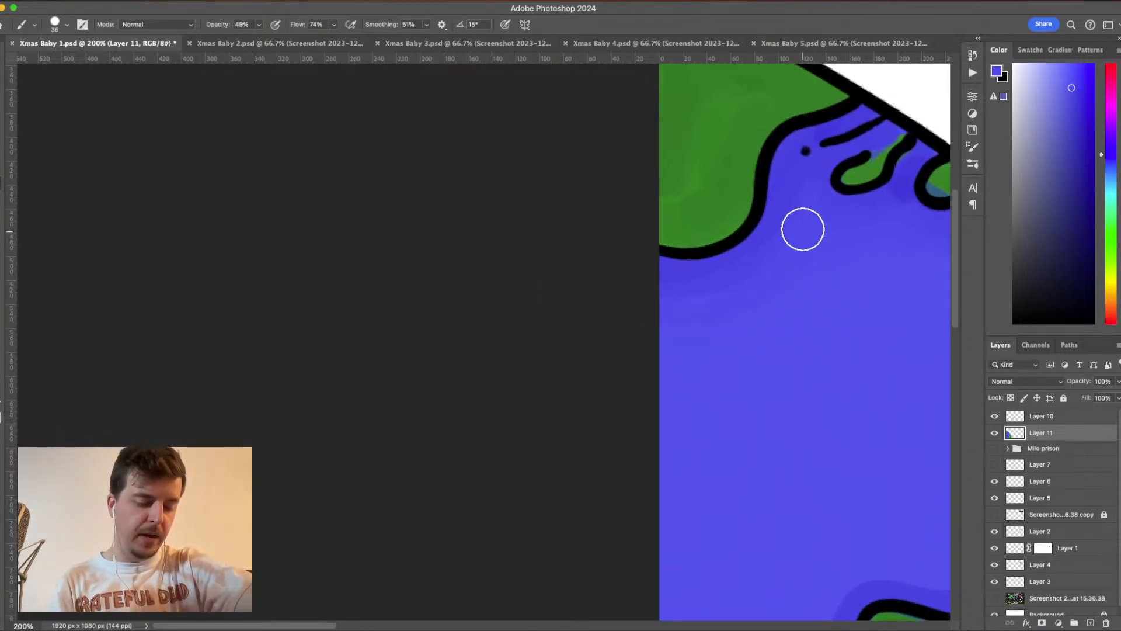
- Widen and soften the blue shading along the large landmass's coast and around the small island using a sampled mid-tone blue
drag(827, 305, 639, 278)
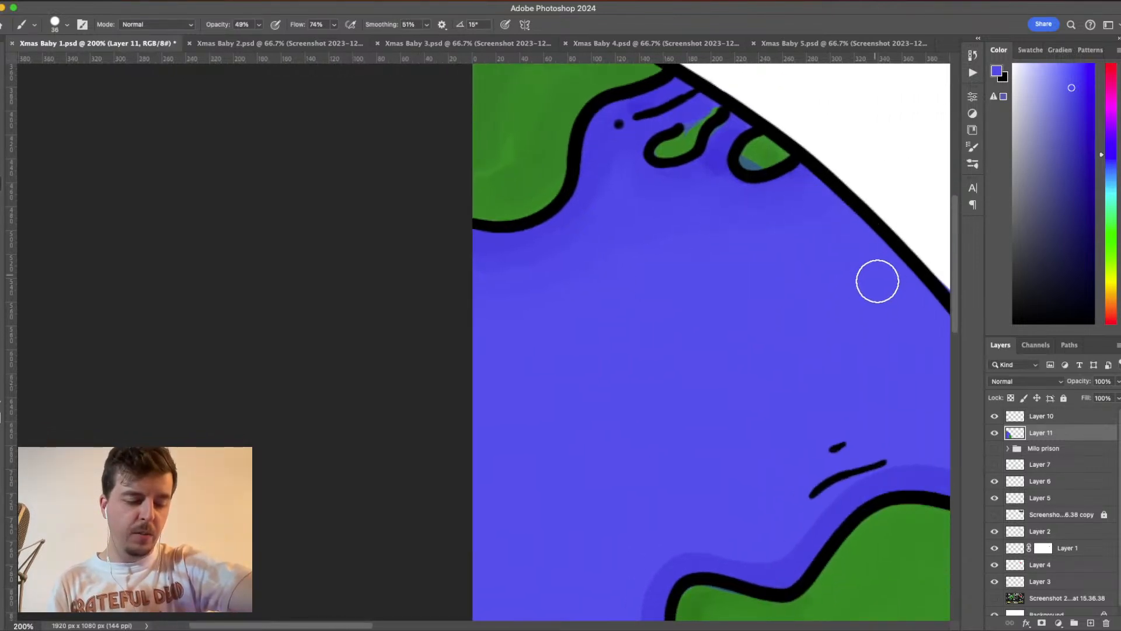
drag(865, 351, 703, 264)
drag(856, 346, 778, 289)
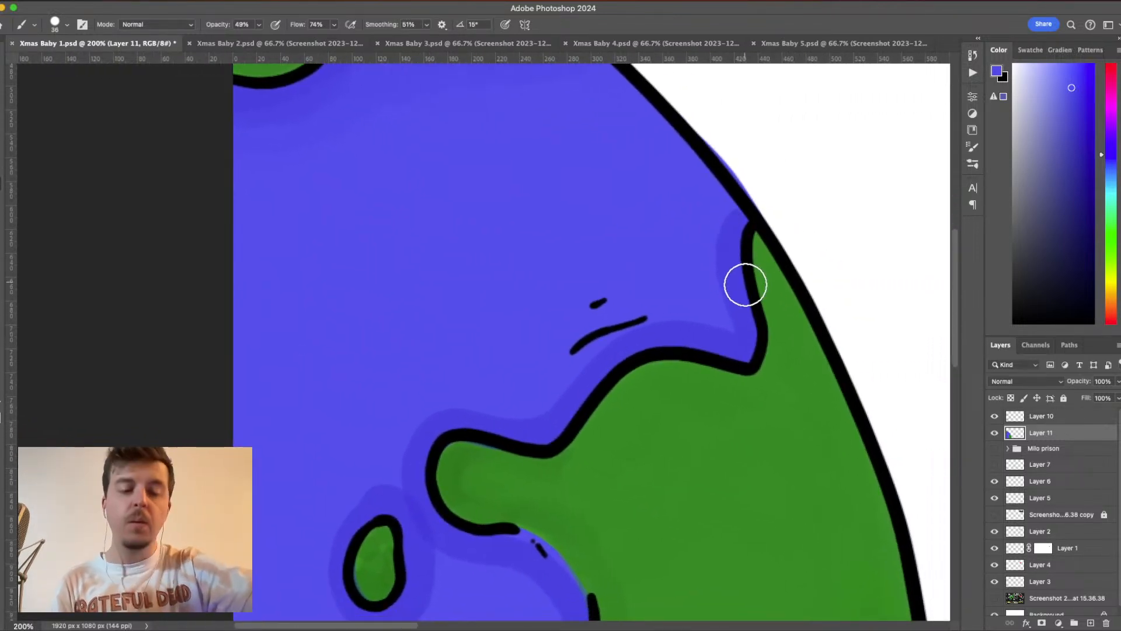
alt+click(730, 252)
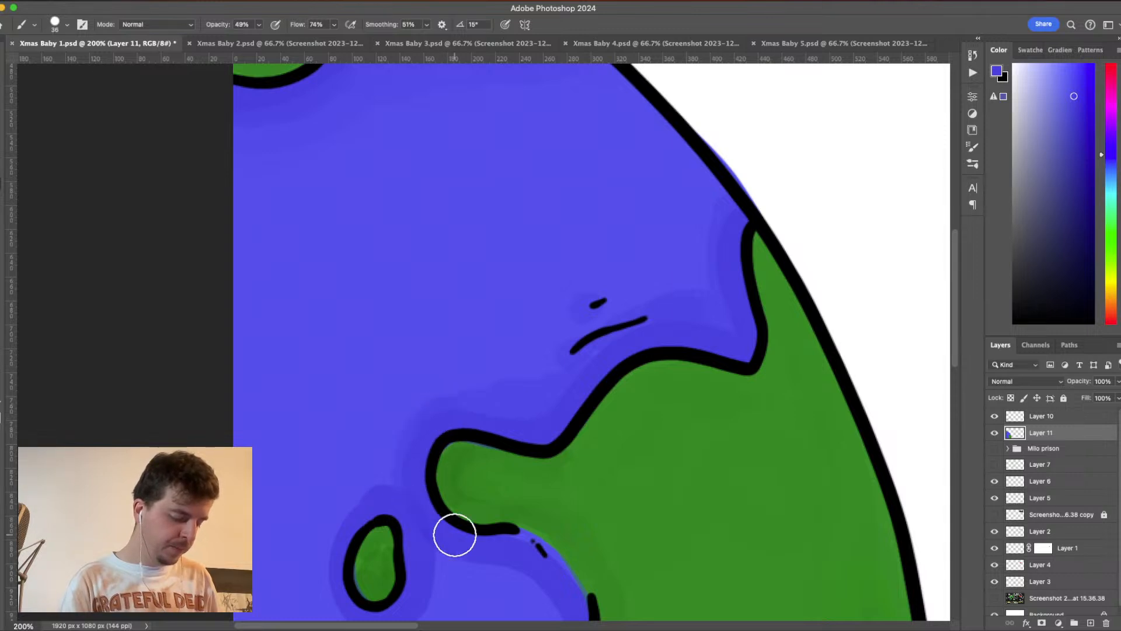
mouse_move(454, 534)
mouse_down()
mouse_move(618, 316)
mouse_move(653, 337)
mouse_up()
mouse_move(580, 434)
mouse_down()
mouse_move(665, 456)
mouse_move(702, 412)
mouse_move(657, 315)
mouse_move(613, 306)
mouse_move(582, 354)
mouse_move(578, 431)
mouse_up()
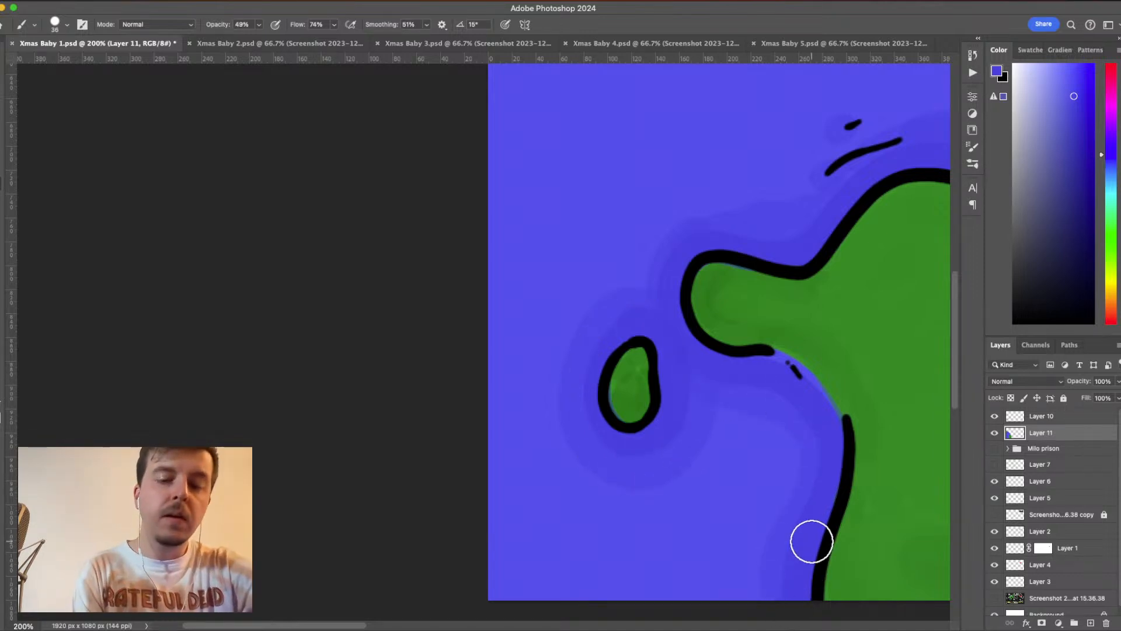
- Lower the brush opacity to 29% and blend the blue shading around the small island and lower ocean with sampled blue
key(super+minus)
key(super+minus)
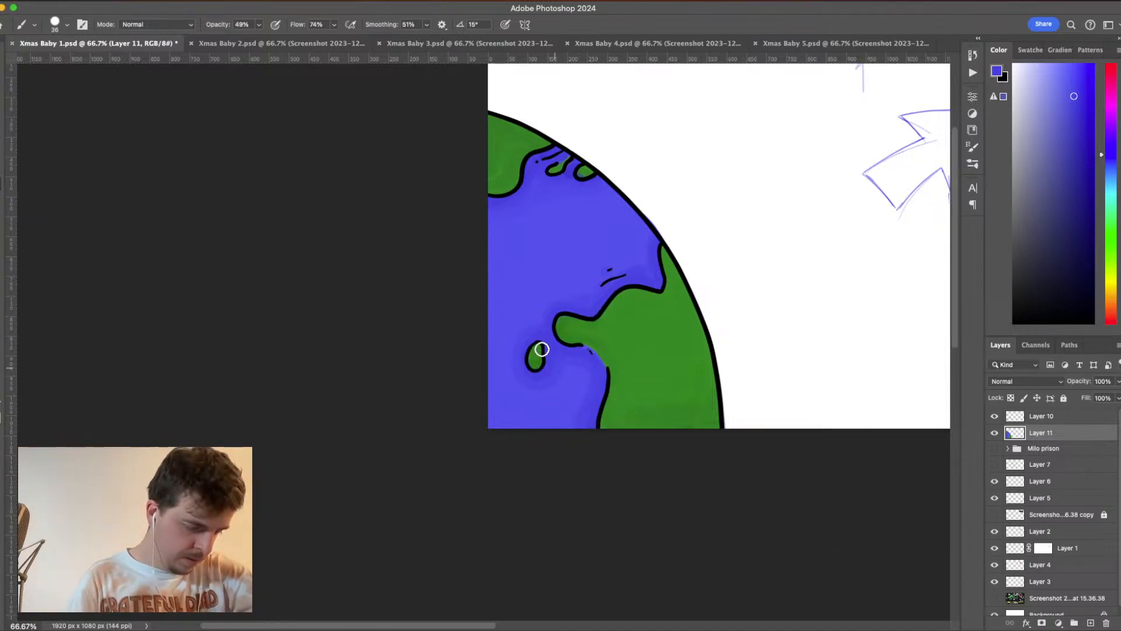
click(334, 25)
click(260, 25)
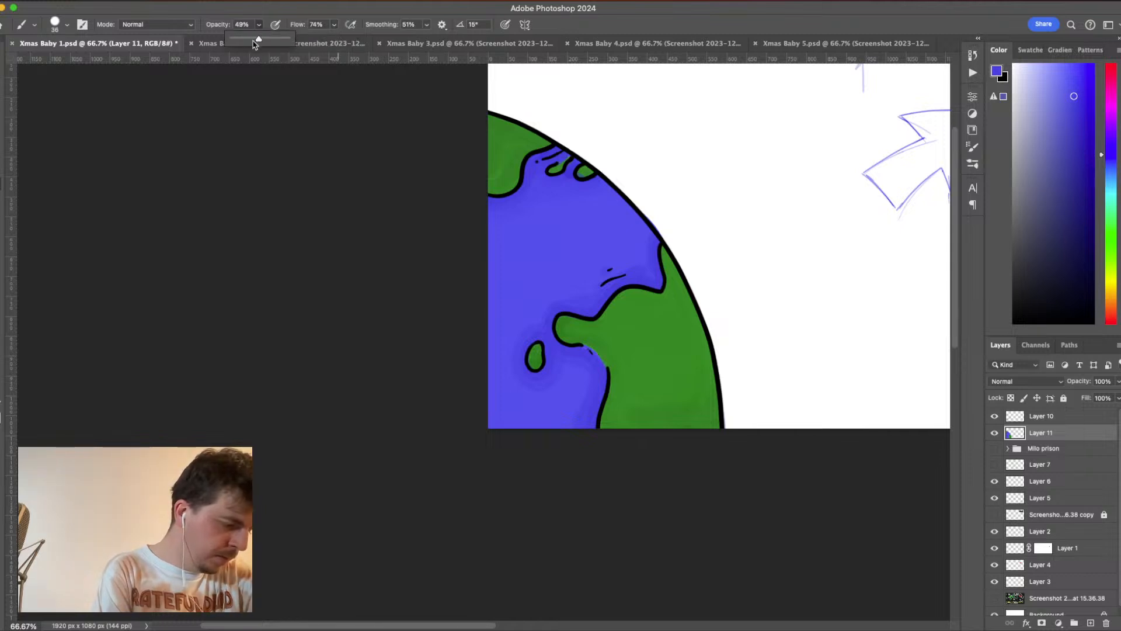
click(580, 409)
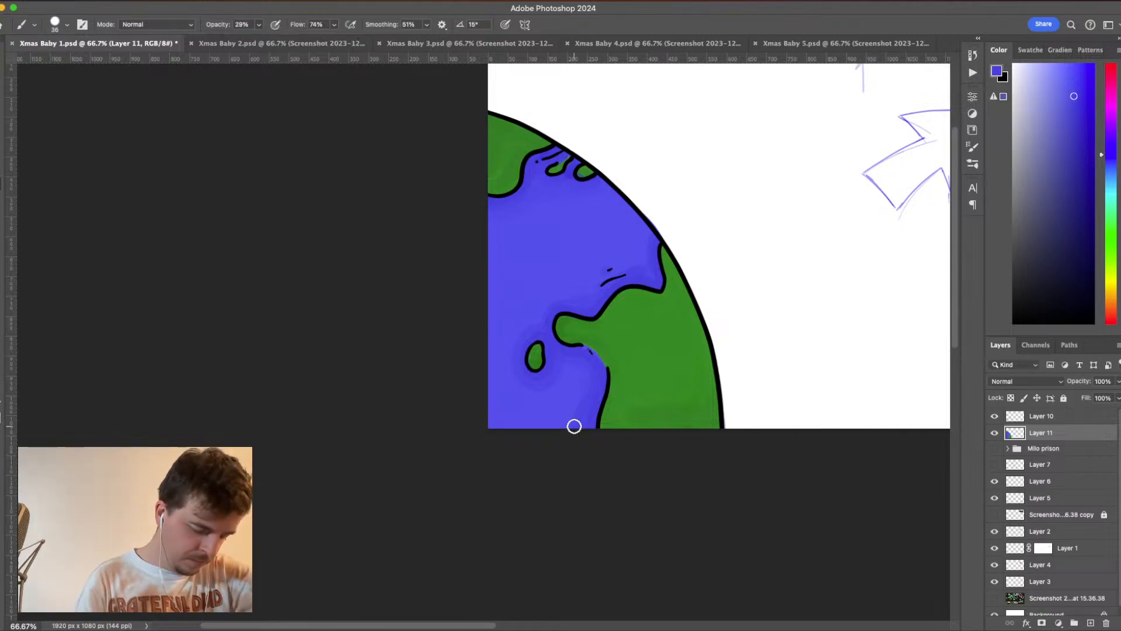
alt+click(572, 383)
mouse_move(563, 376)
mouse_down()
mouse_move(565, 362)
mouse_move(553, 384)
mouse_up()
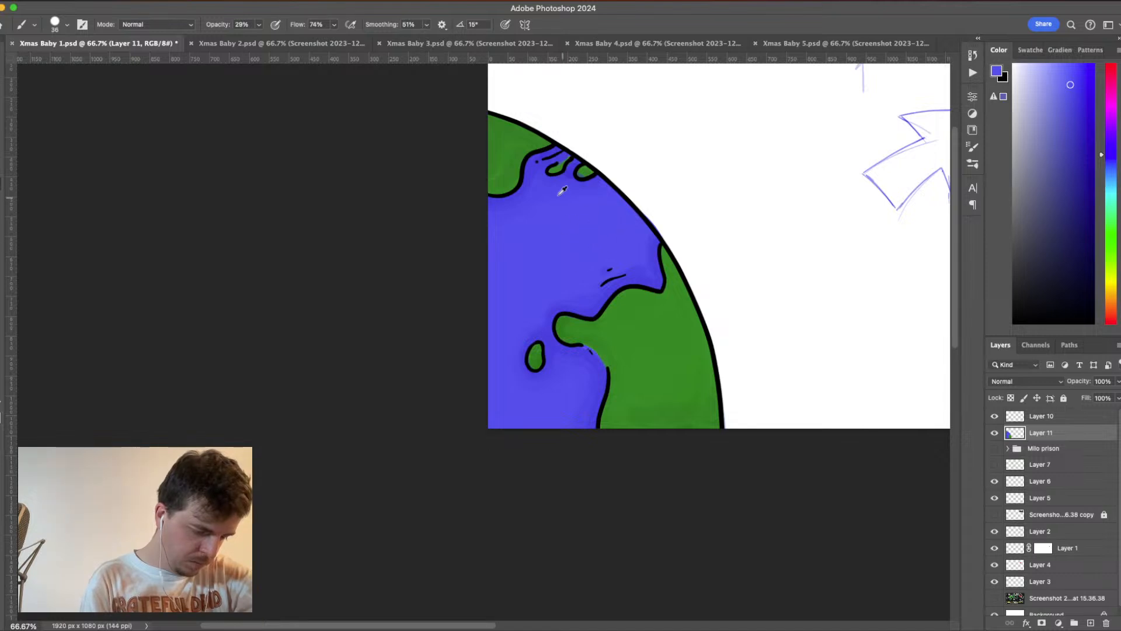
- Add soft darker blue strokes in the open ocean and blend them with a lighter blue sampled from the water
alt+click(529, 175)
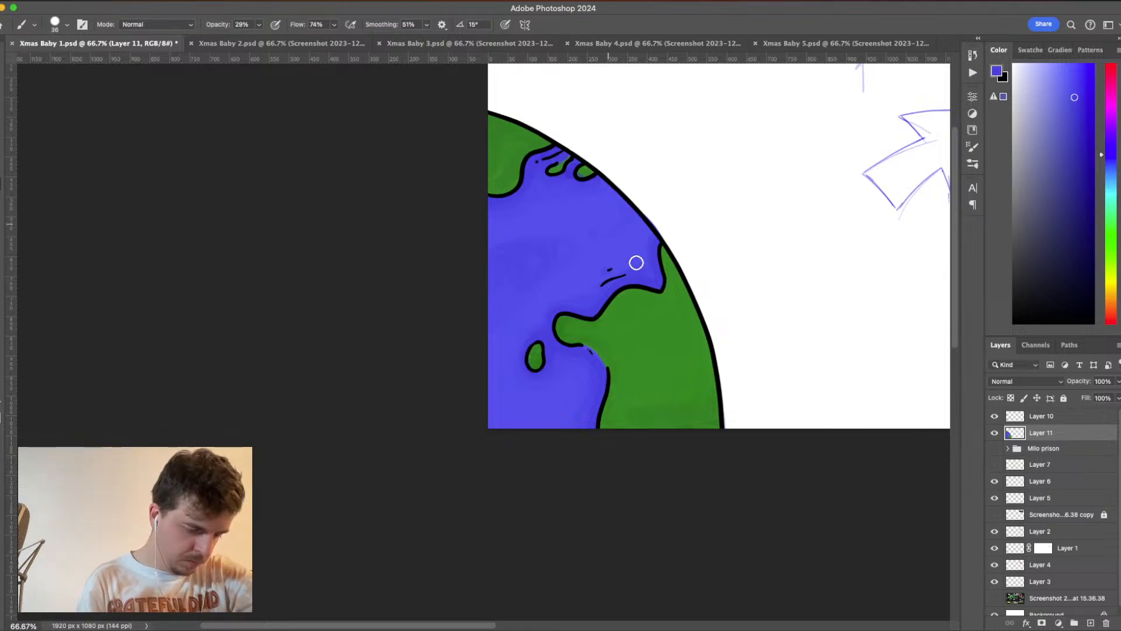
alt+click(611, 214)
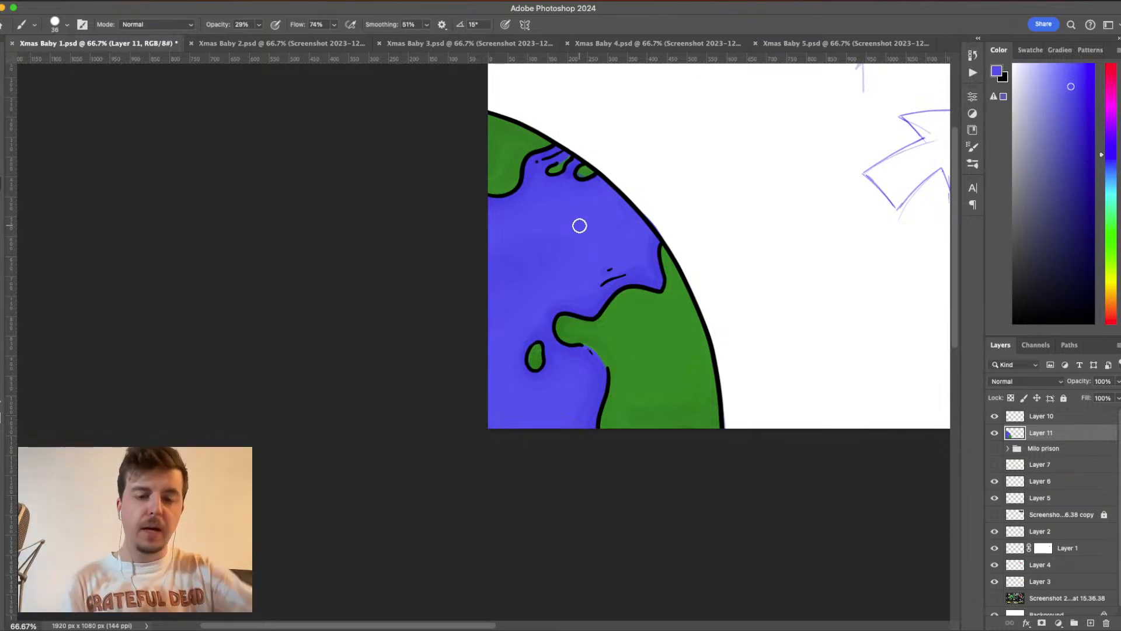
key(super+minus)
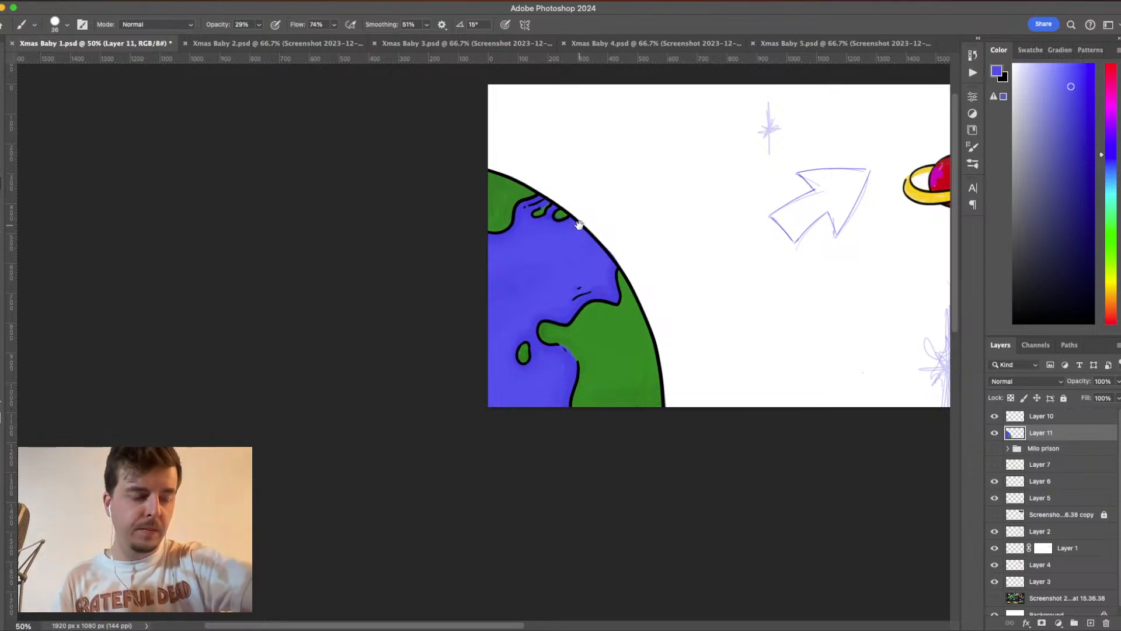
drag(700, 330, 437, 384)
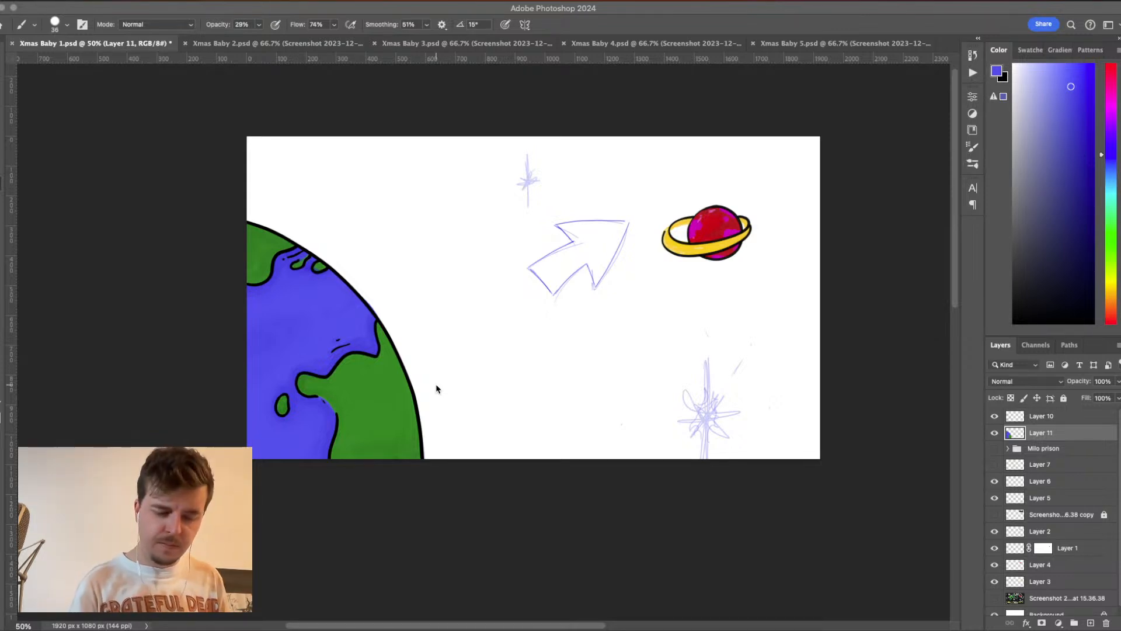
- Create a new layer above Layer 10 and set the brush to black at 15 px
click(1083, 419)
click(1091, 623)
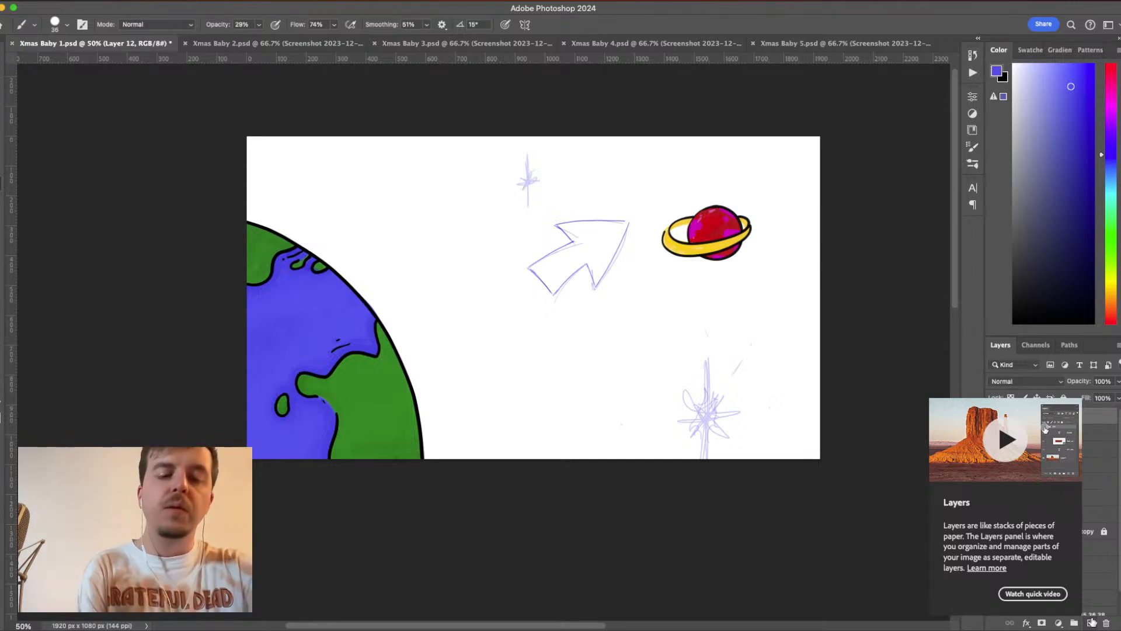
key(super+plus)
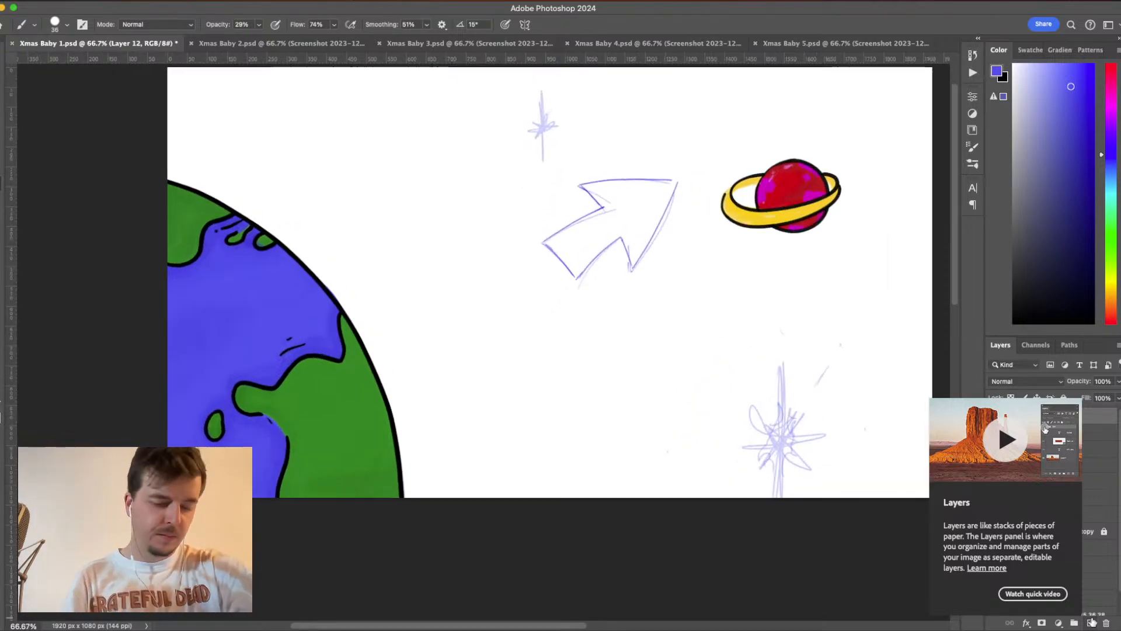
key(d)
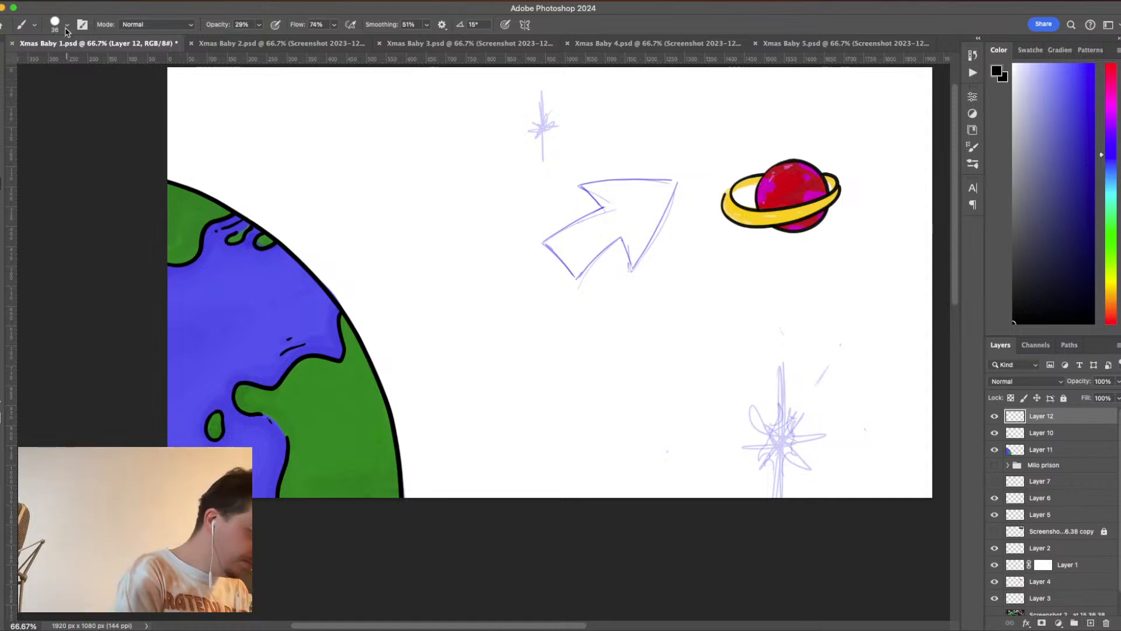
click(67, 28)
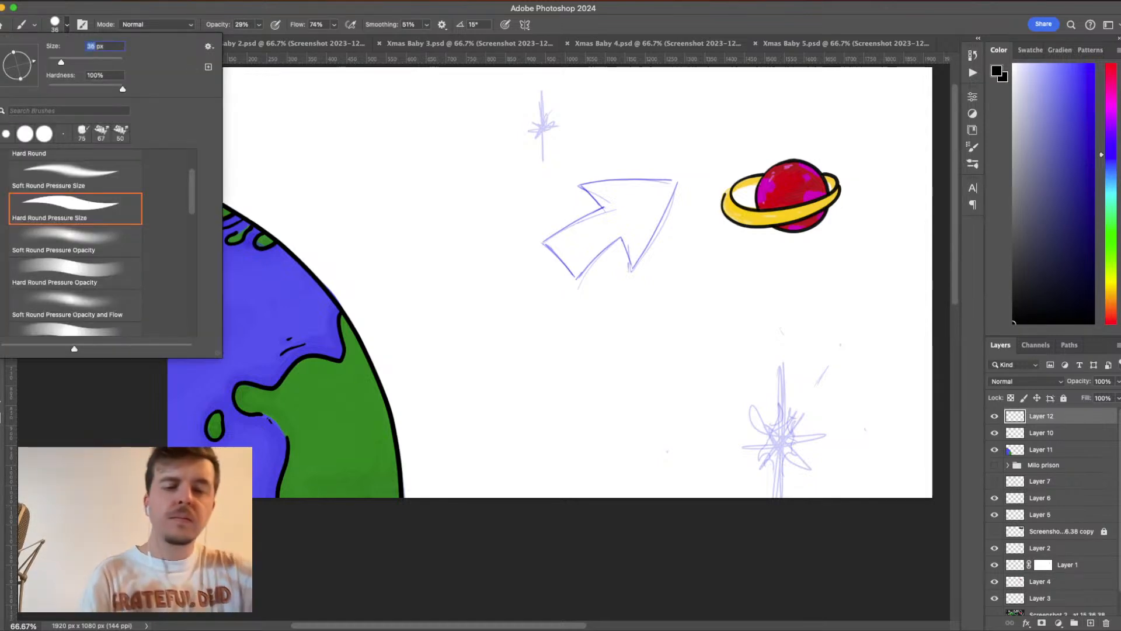
text(15)
key(Return)
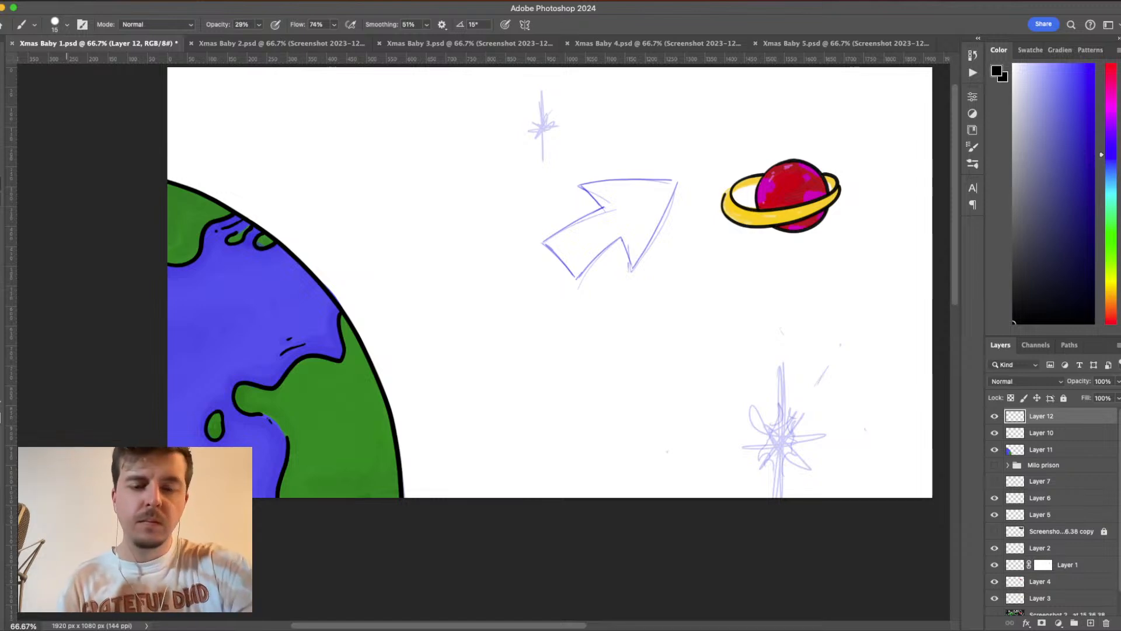
- Set the brush opacity to 100% and the smoothing to 56% for inking the arrow
drag(798, 276, 701, 309)
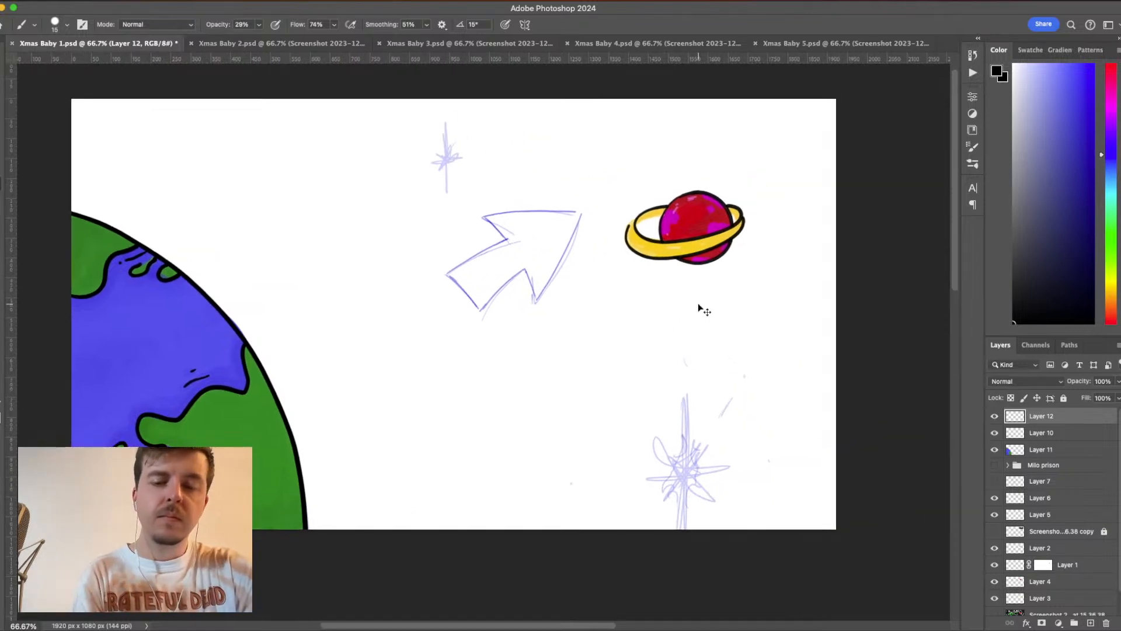
key(super+plus)
drag(698, 303, 701, 454)
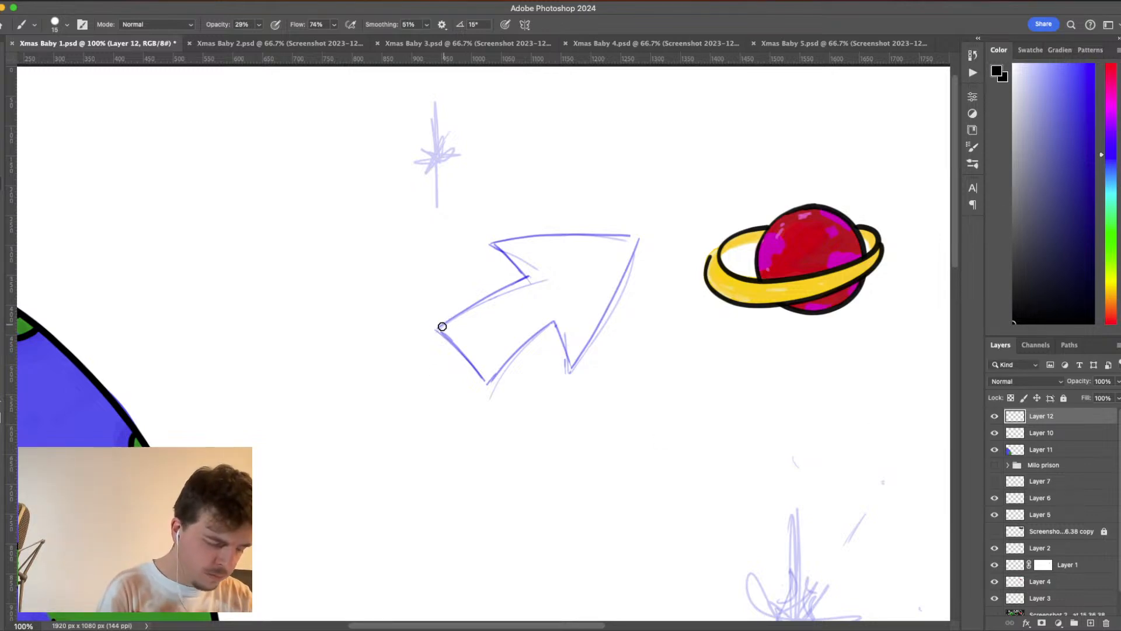
drag(460, 310, 493, 285)
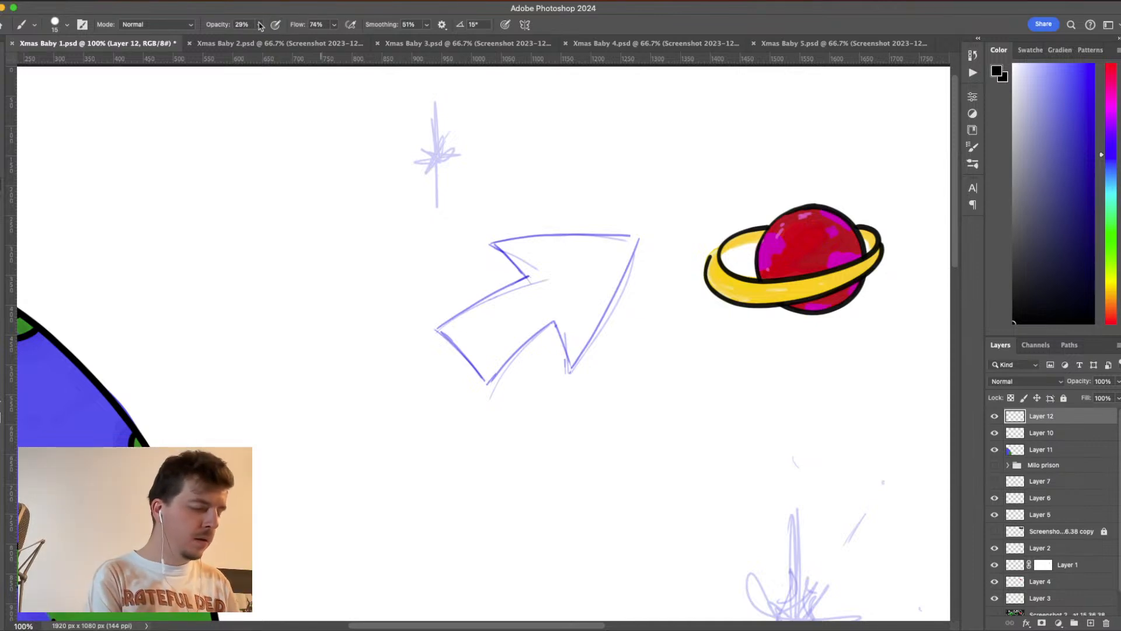
click(261, 26)
drag(257, 39, 426, 58)
click(425, 25)
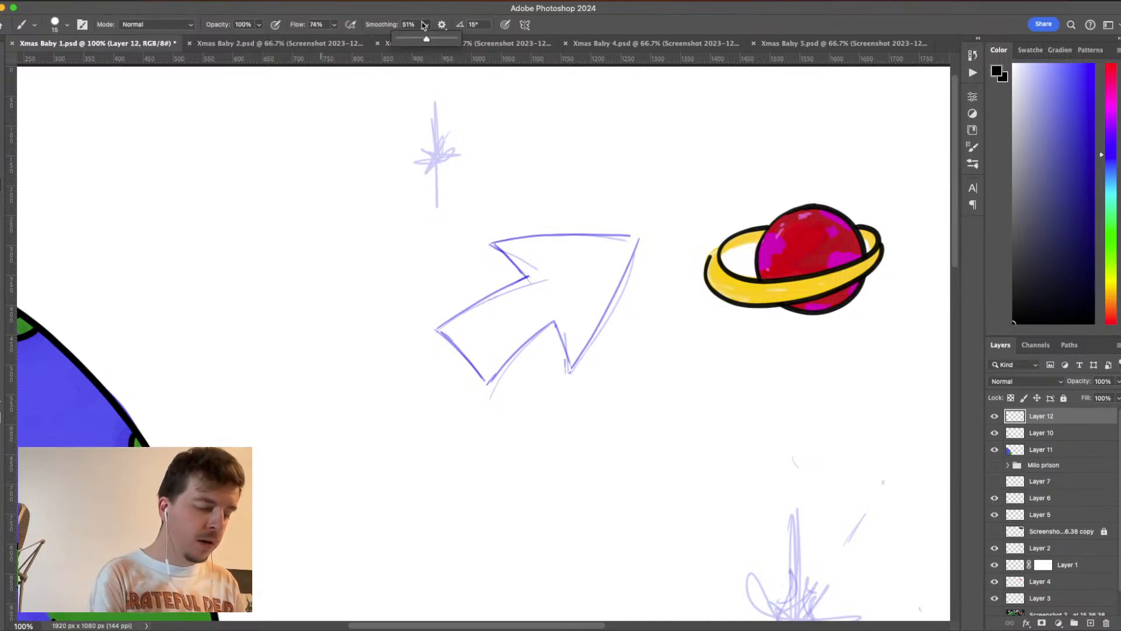
click(429, 27)
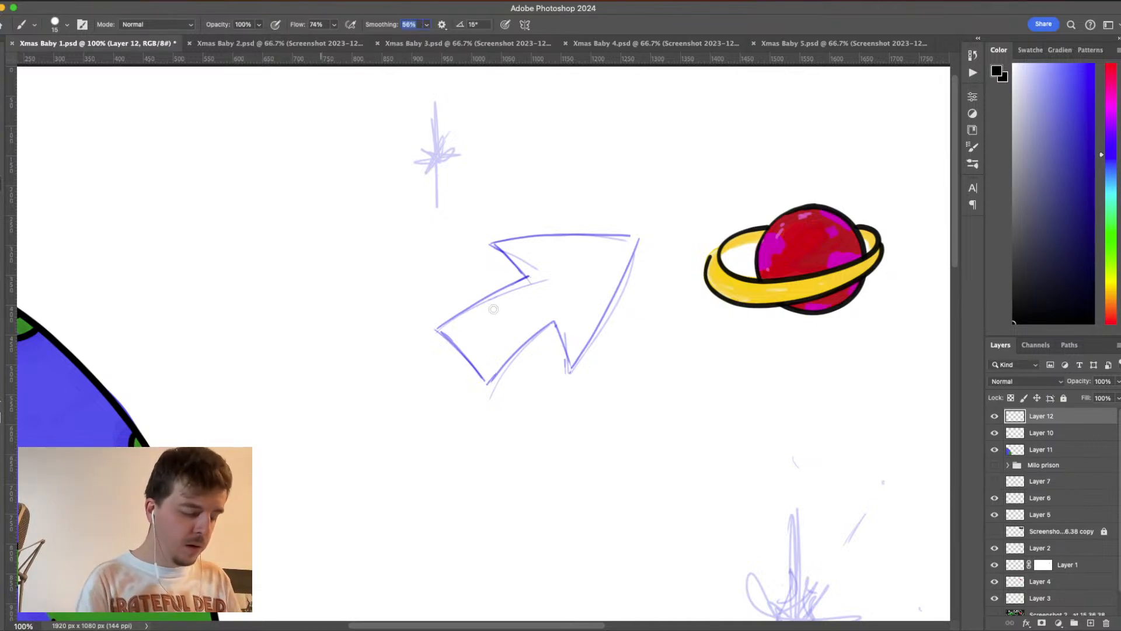
- Ink the arrow's shaft and the two inner edges of its head in black over the sketch on Layer 12
drag(445, 322, 496, 292)
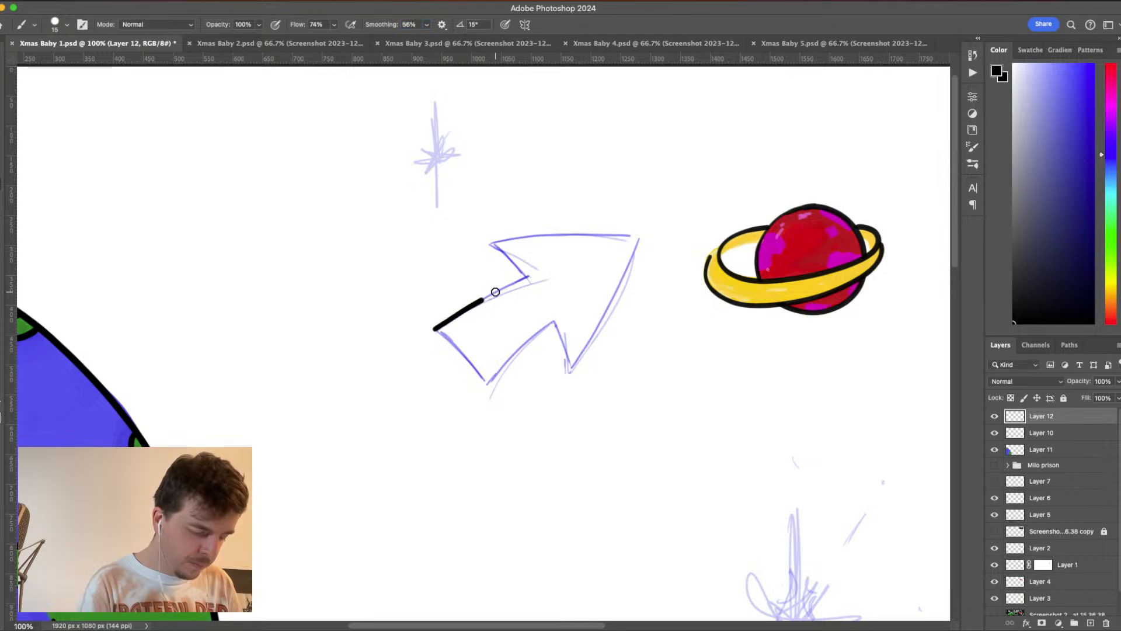
key(super+z)
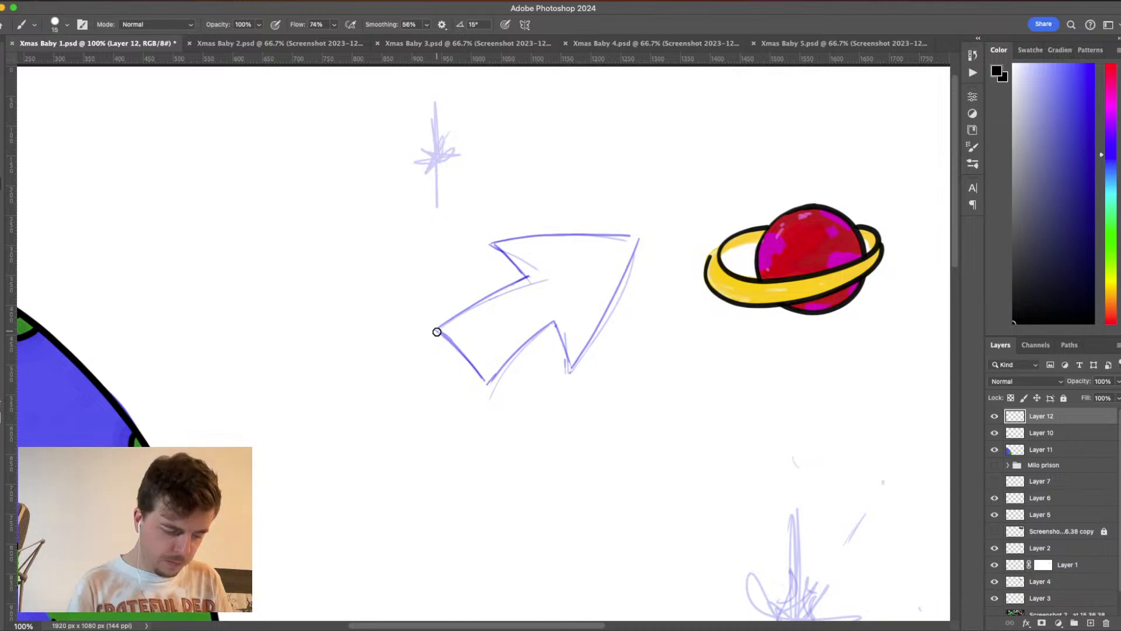
drag(446, 322, 514, 279)
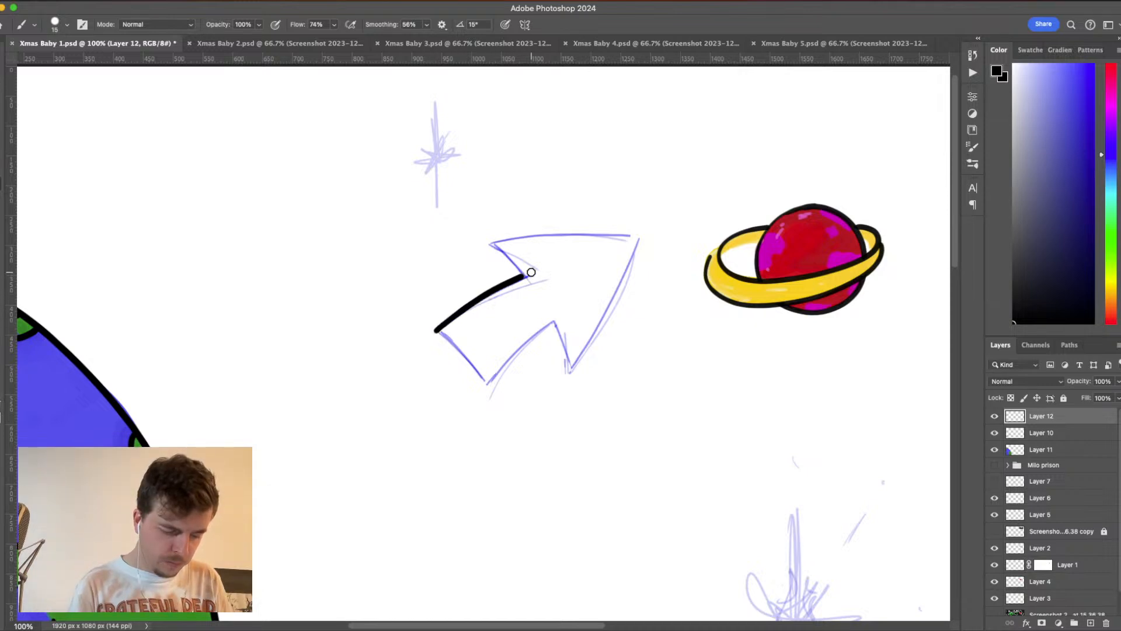
drag(487, 382, 547, 325)
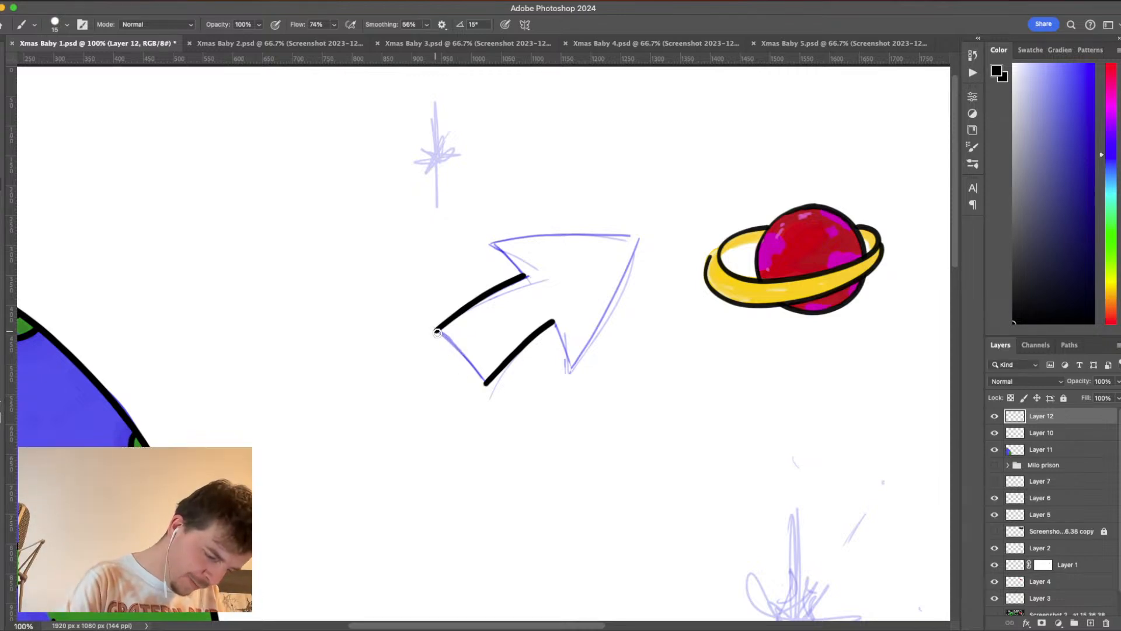
drag(439, 331, 487, 384)
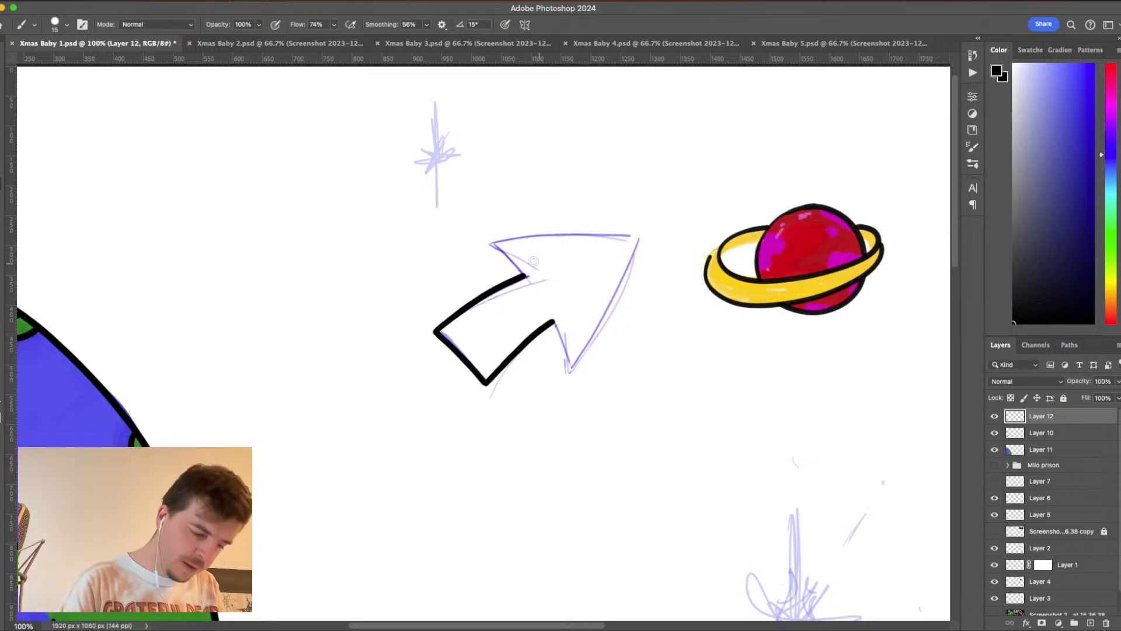
drag(486, 240, 527, 277)
drag(561, 337, 568, 366)
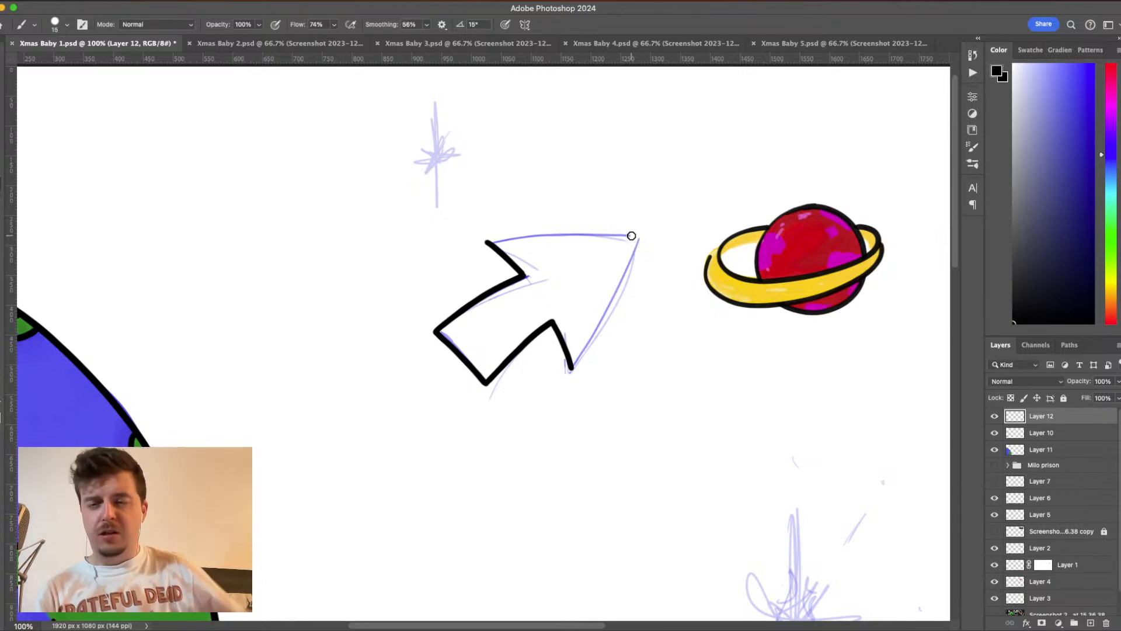
drag(638, 236, 571, 367)
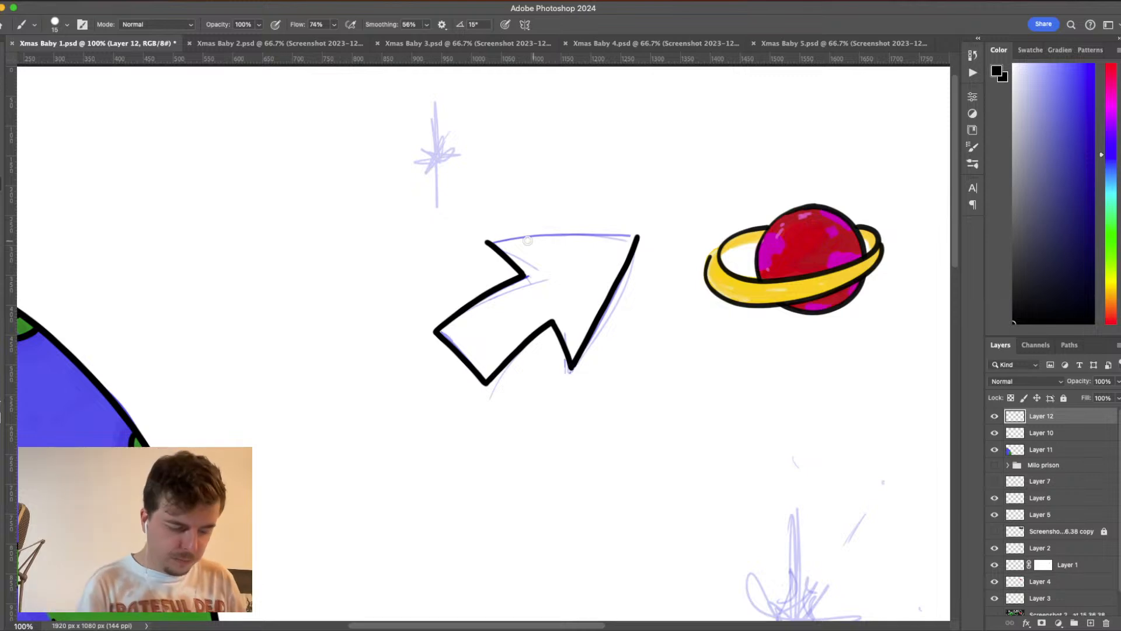
drag(486, 240, 639, 234)
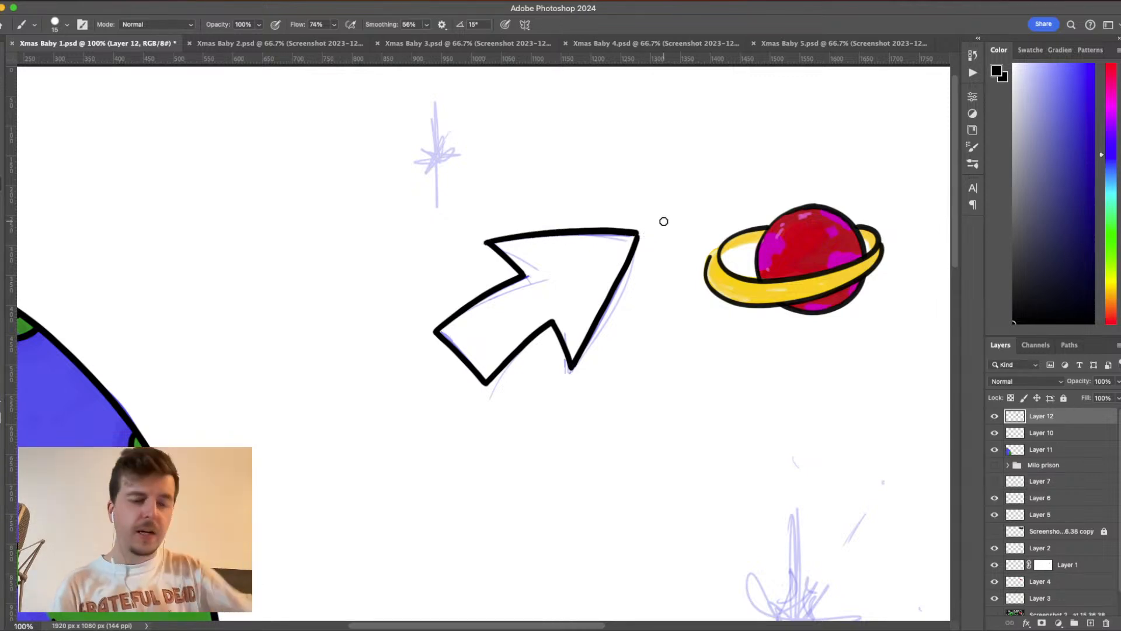
key(super+z)
key(super+z)
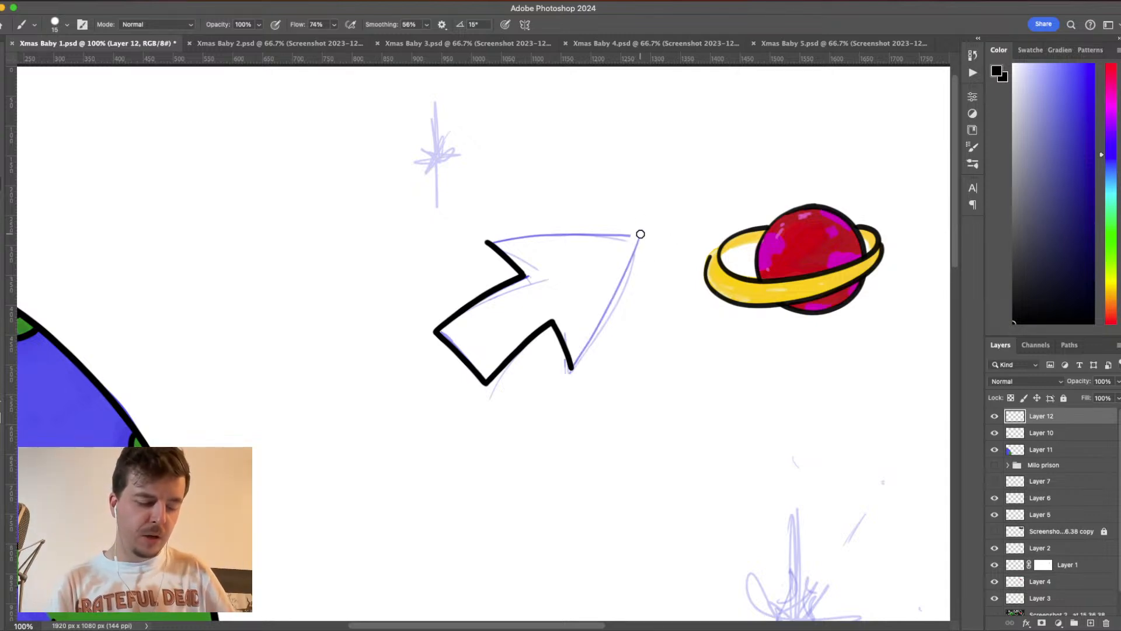
drag(639, 236, 592, 327)
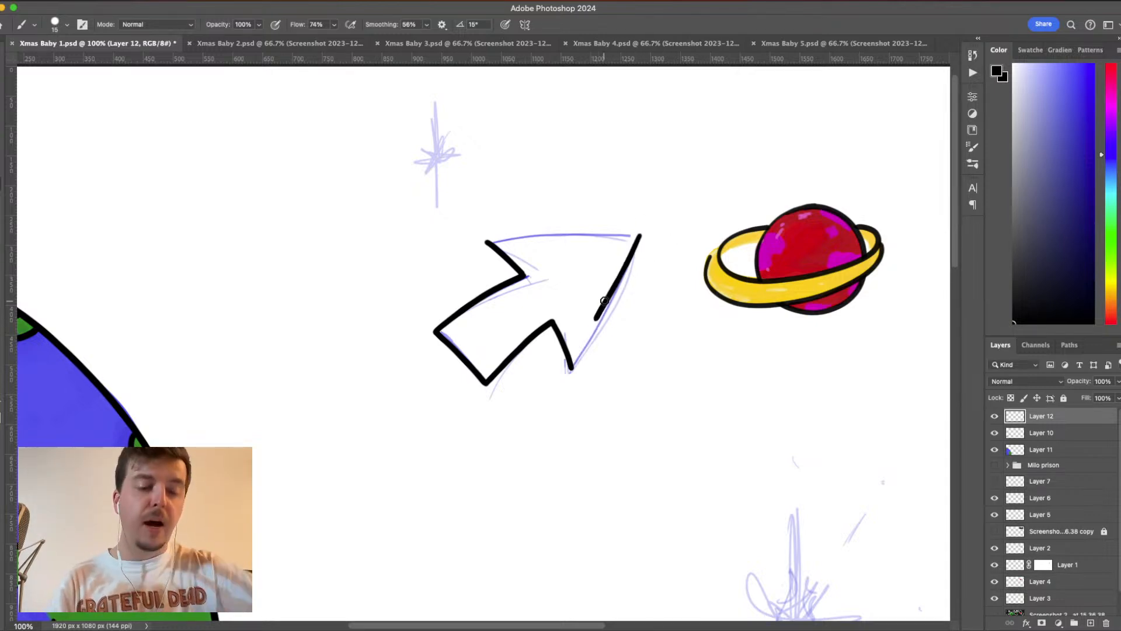
key(super+z)
drag(643, 233, 571, 368)
key(super+z)
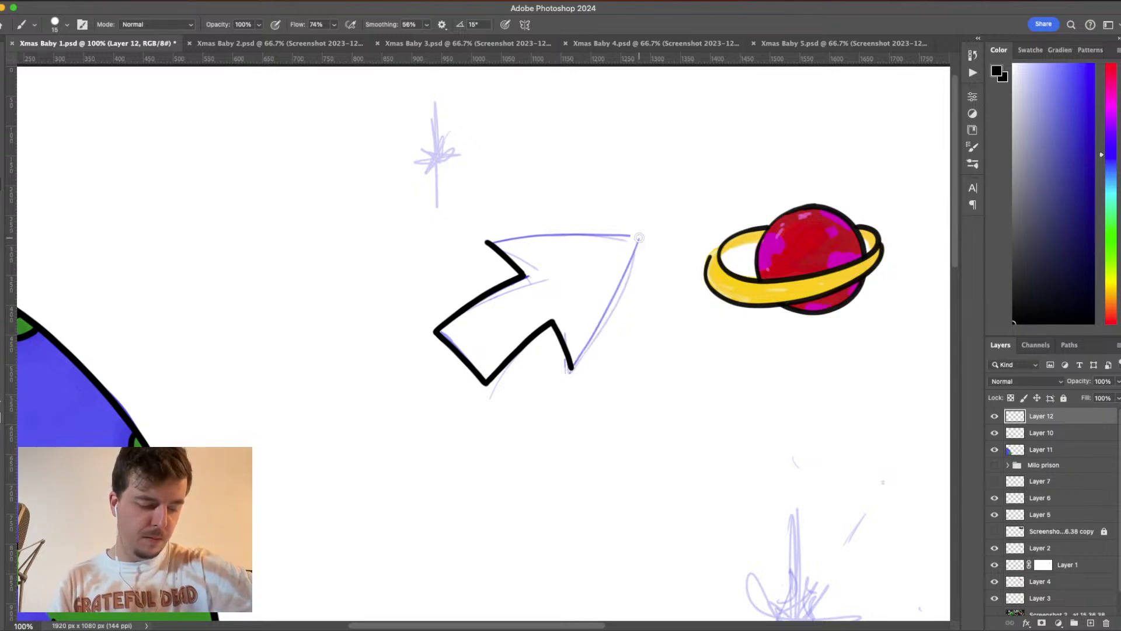
- Ink the arrowhead's two long outer edges in black so they meet at the tip, redrawing the upper edge until it is clean
drag(640, 236, 569, 372)
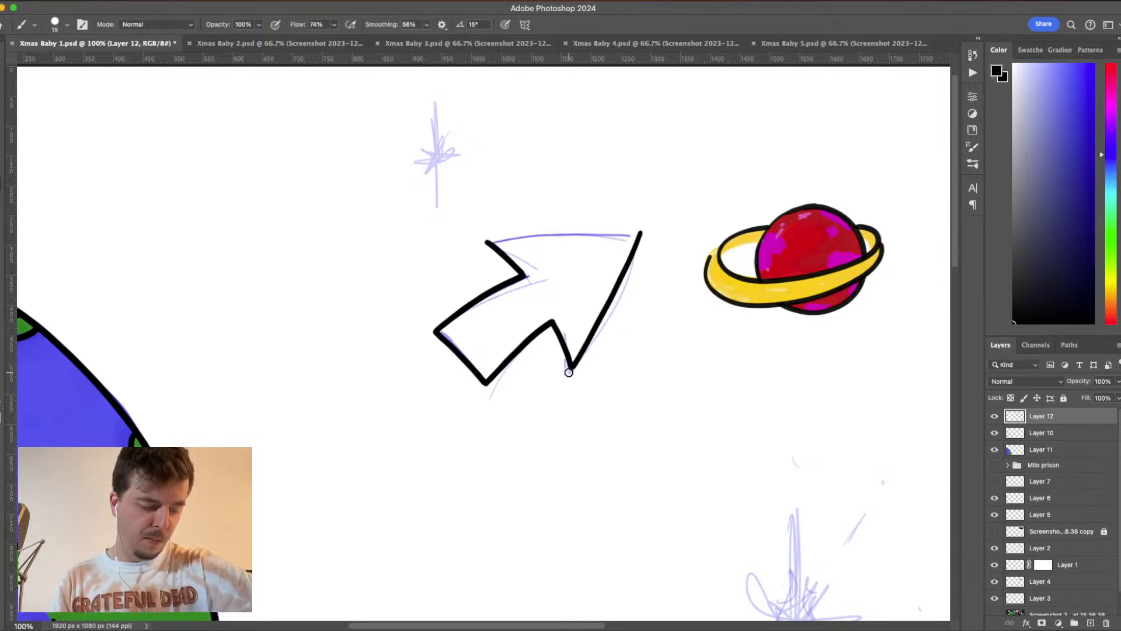
drag(488, 243, 654, 226)
key(super+z)
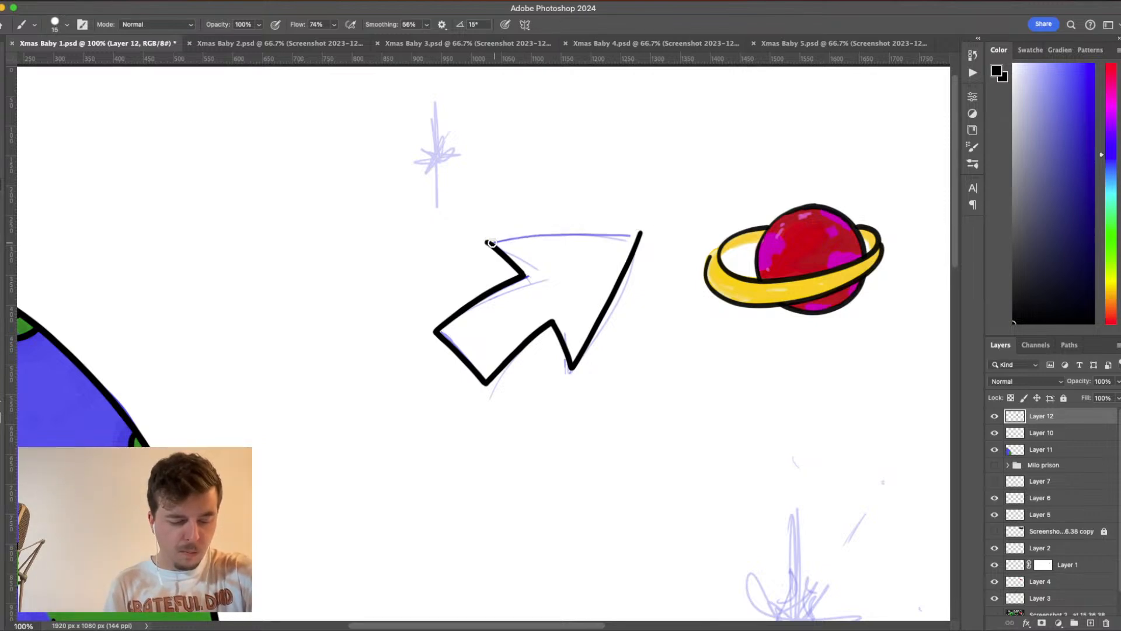
drag(487, 242, 643, 232)
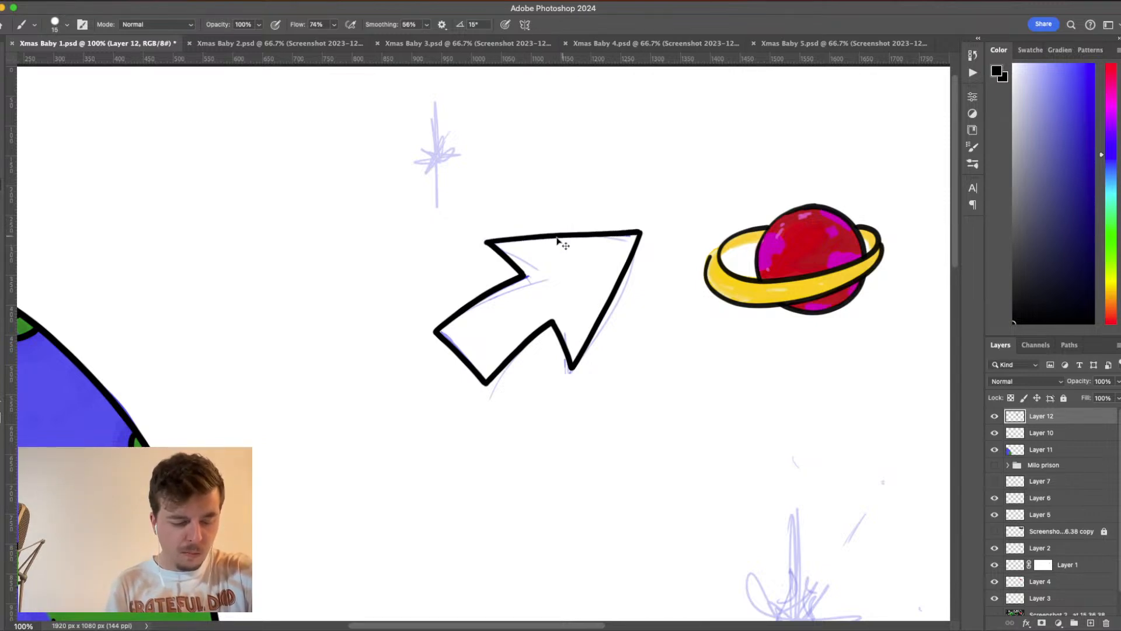
key(super+z)
drag(487, 241, 640, 229)
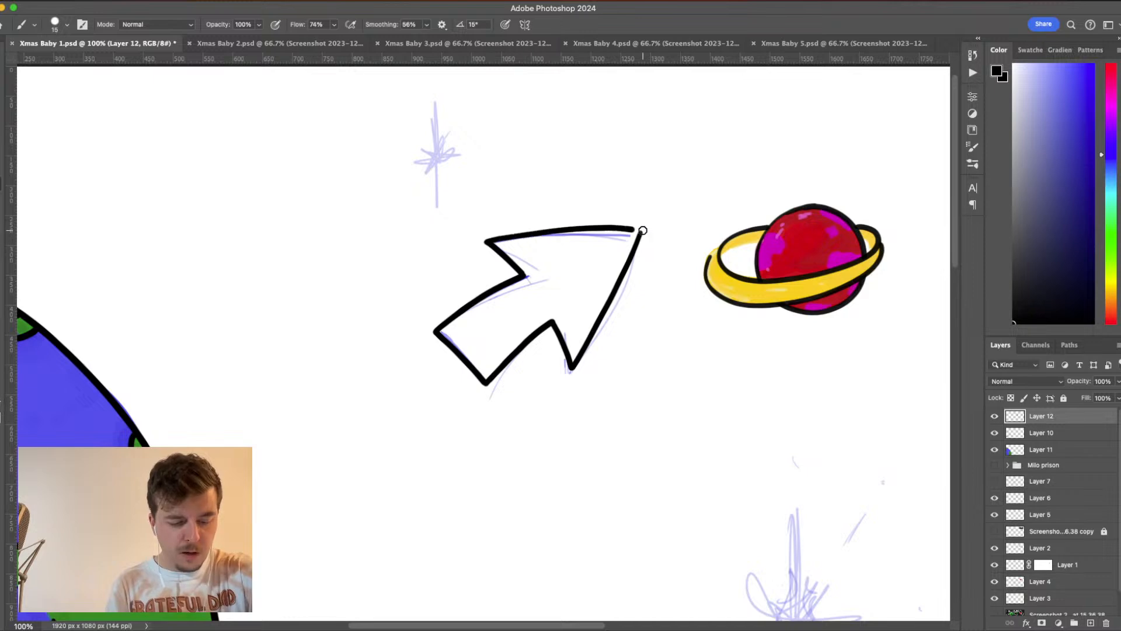
key(super+z)
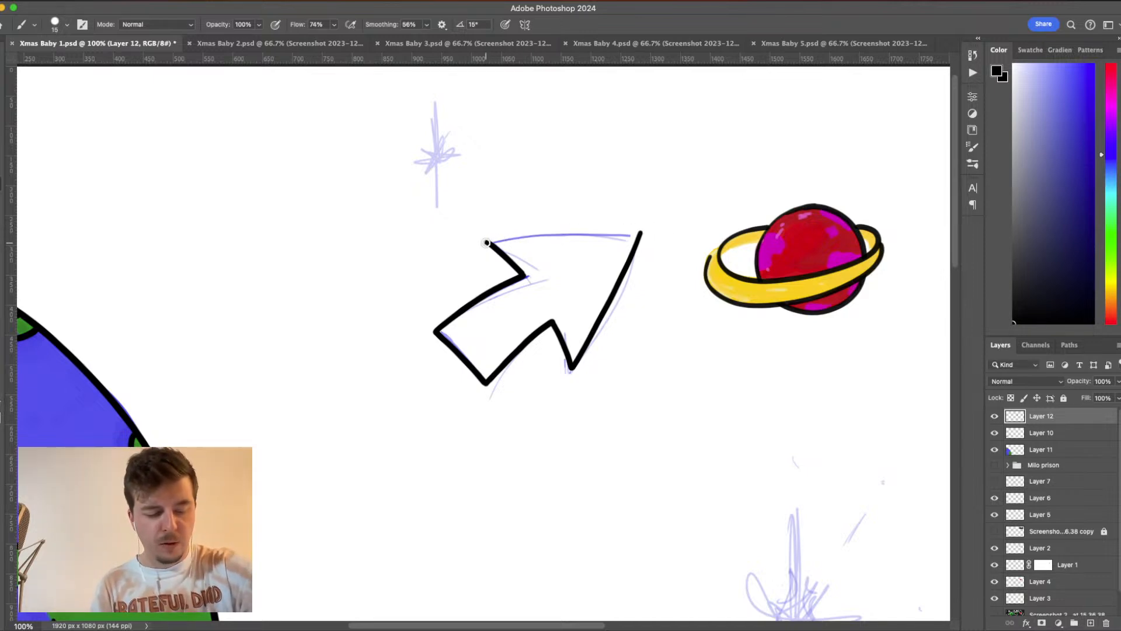
drag(487, 241, 643, 230)
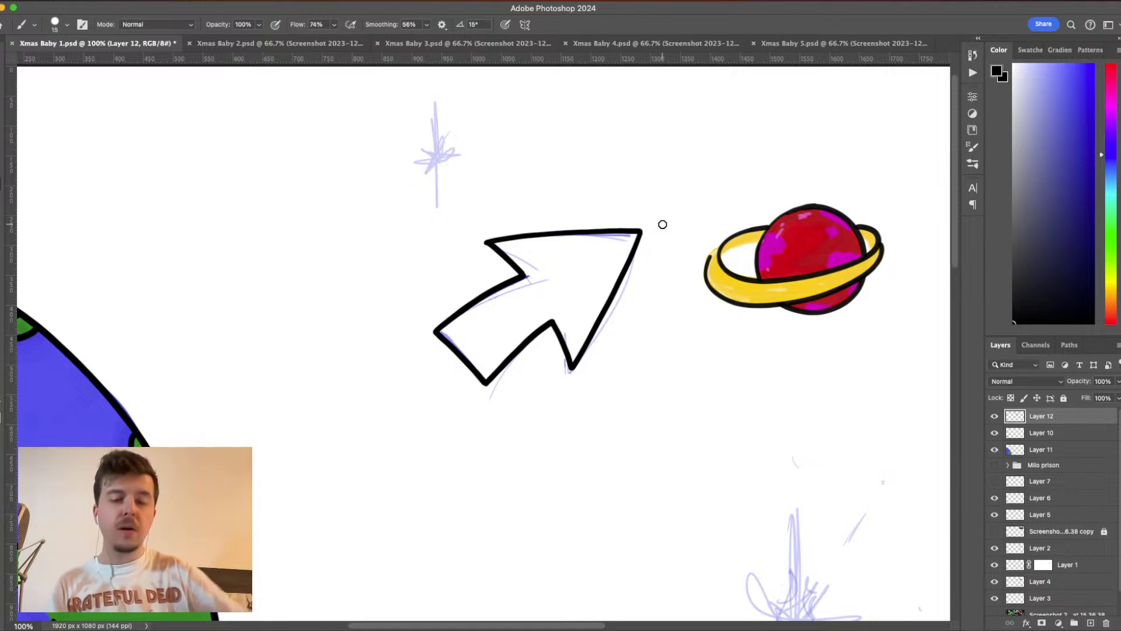
- Create a new layer between Layer 10 and Layer 12 and choose a light cyan foreground color
key(super+minus)
key(super+minus)
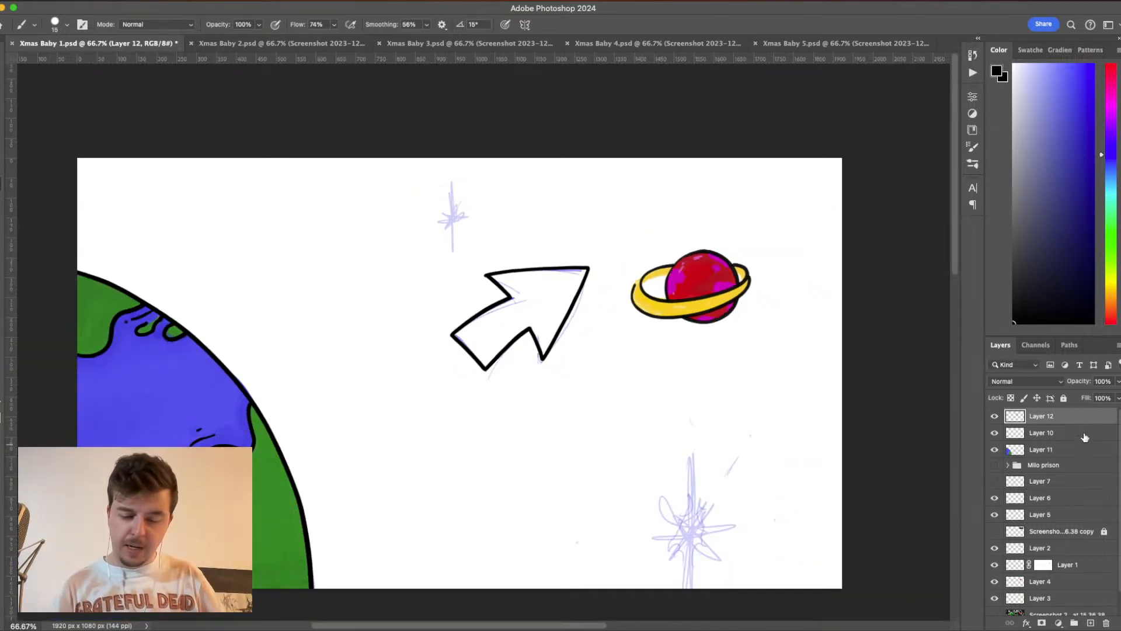
click(1081, 435)
click(1091, 621)
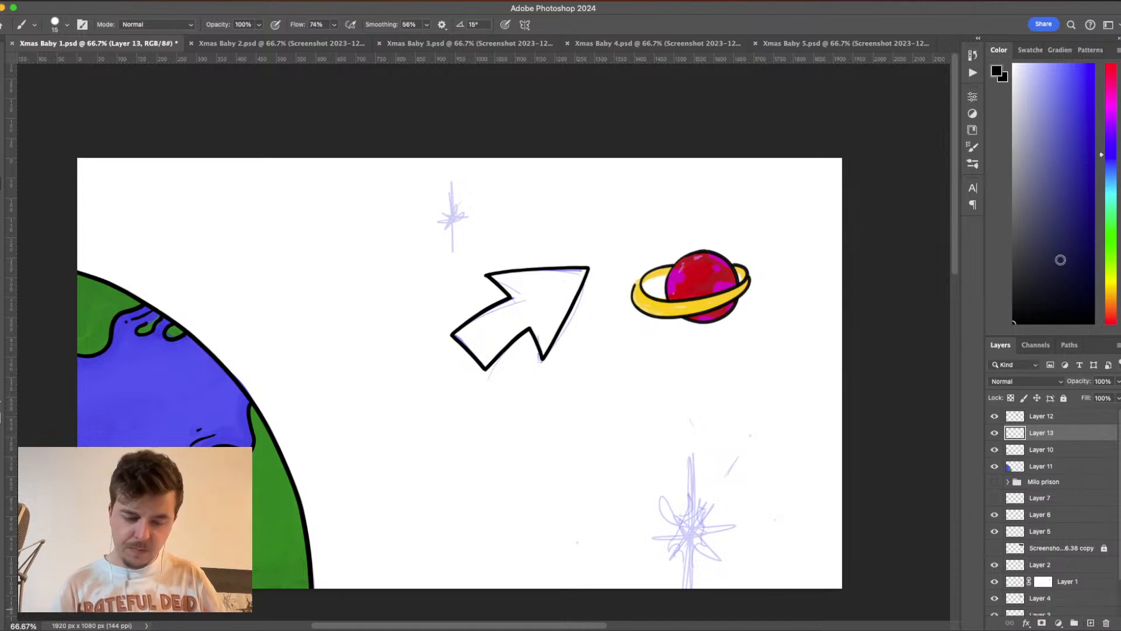
click(1067, 102)
mouse_move(1113, 176)
mouse_down()
mouse_move(1115, 122)
mouse_move(1114, 191)
mouse_up()
drag(1061, 139, 1039, 78)
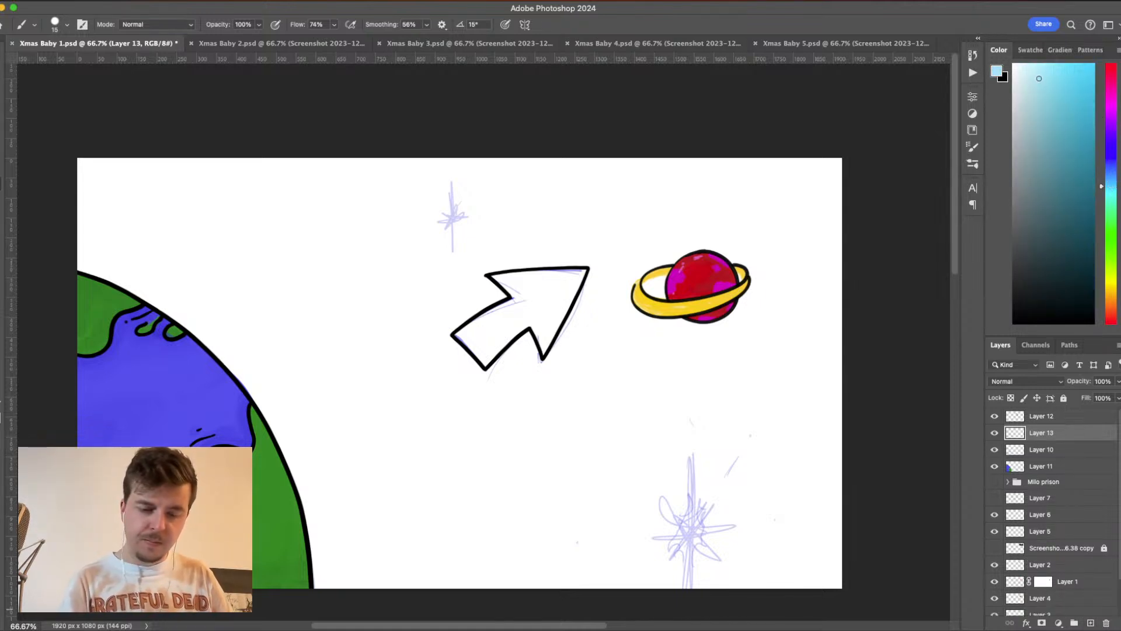
- Fill the arrow with light cyan using a 49 px brush, with the smoothing lowered to 27%
click(66, 25)
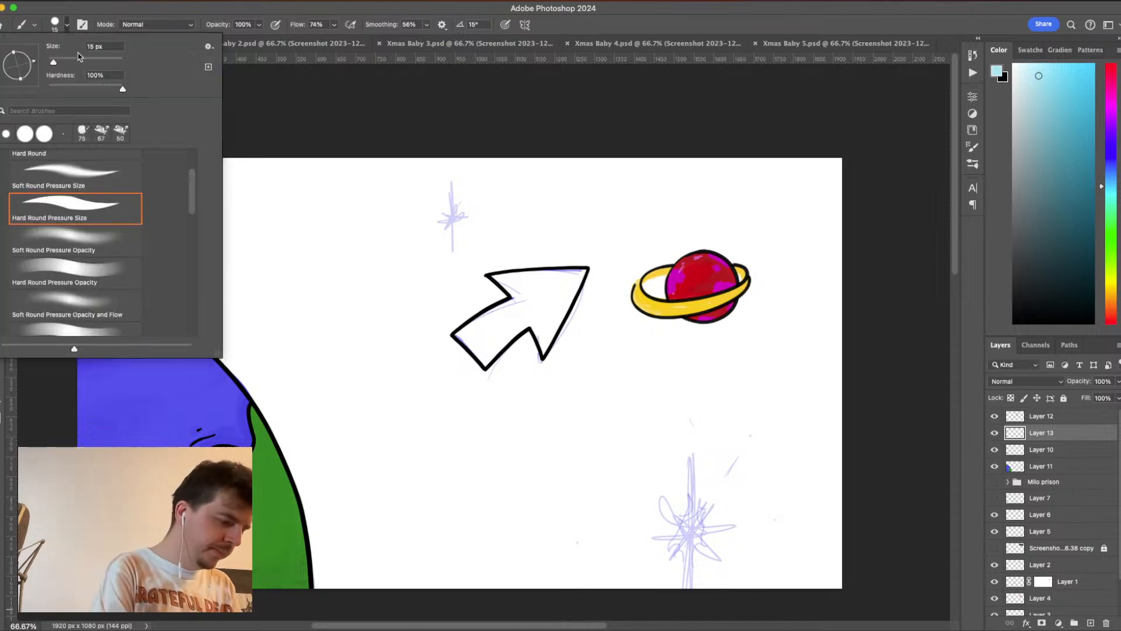
click(65, 63)
mouse_move(577, 290)
mouse_down()
mouse_move(590, 254)
mouse_move(535, 362)
mouse_move(567, 282)
mouse_move(492, 271)
mouse_move(559, 353)
mouse_move(548, 266)
mouse_move(541, 293)
mouse_move(475, 364)
mouse_move(511, 335)
mouse_move(463, 348)
mouse_move(465, 333)
mouse_move(524, 312)
mouse_up()
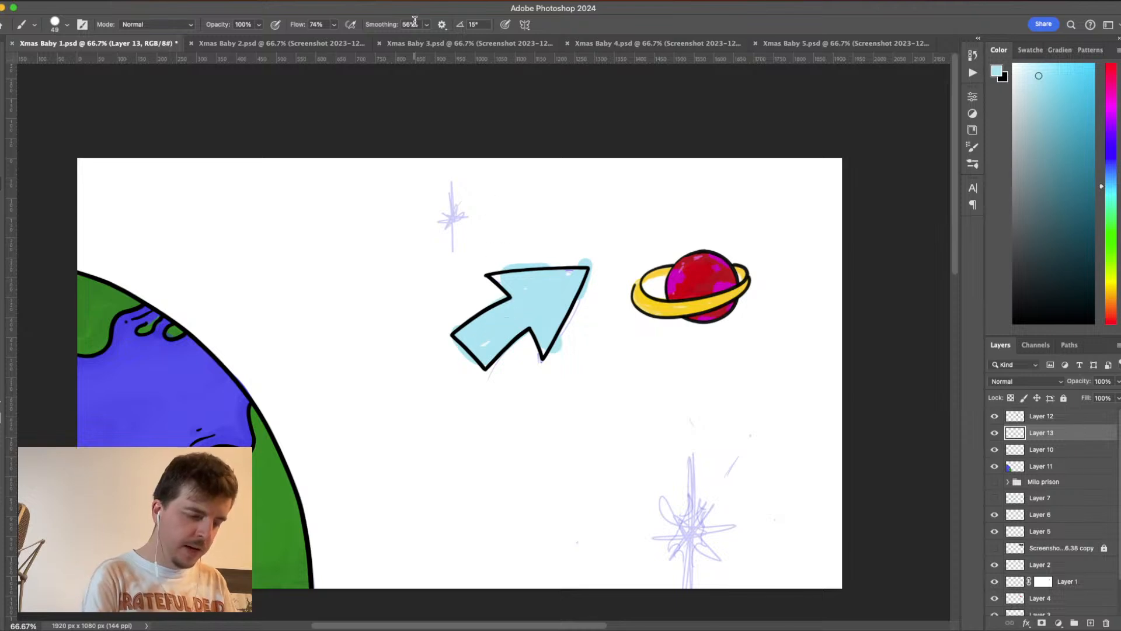
click(427, 25)
drag(426, 43, 411, 43)
mouse_move(522, 299)
mouse_down()
mouse_move(501, 276)
mouse_move(593, 267)
mouse_move(541, 352)
mouse_move(546, 299)
mouse_move(509, 309)
mouse_move(528, 314)
mouse_move(471, 361)
mouse_move(463, 337)
mouse_move(498, 362)
mouse_up()
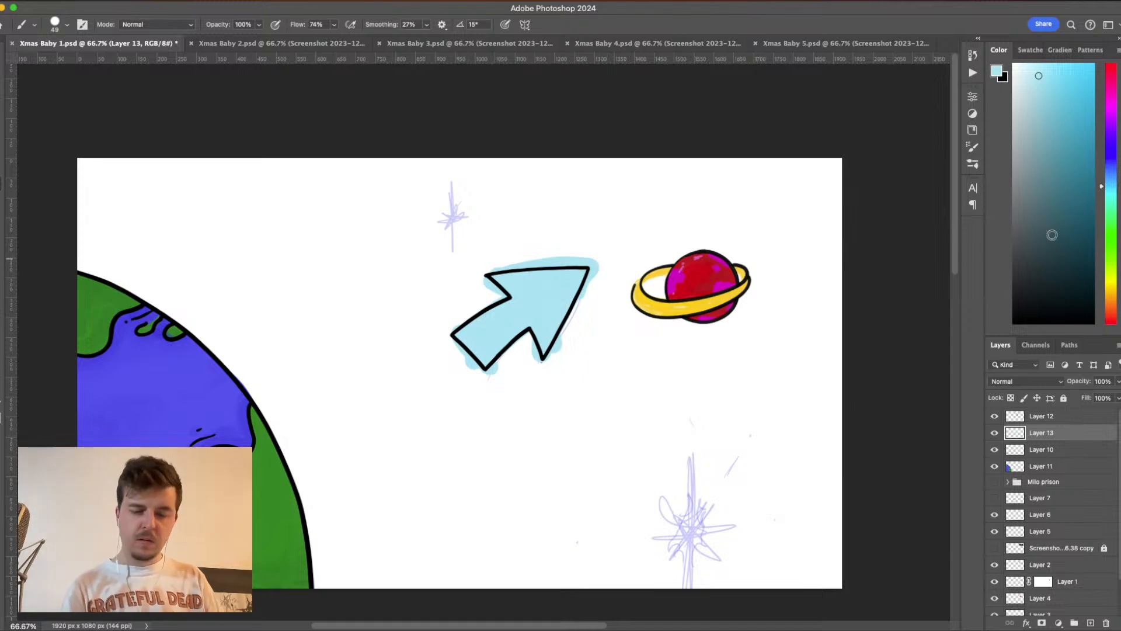
- Shift the foreground hue to a light blue and repaint the arrow's interior with it
drag(1111, 219, 1109, 169)
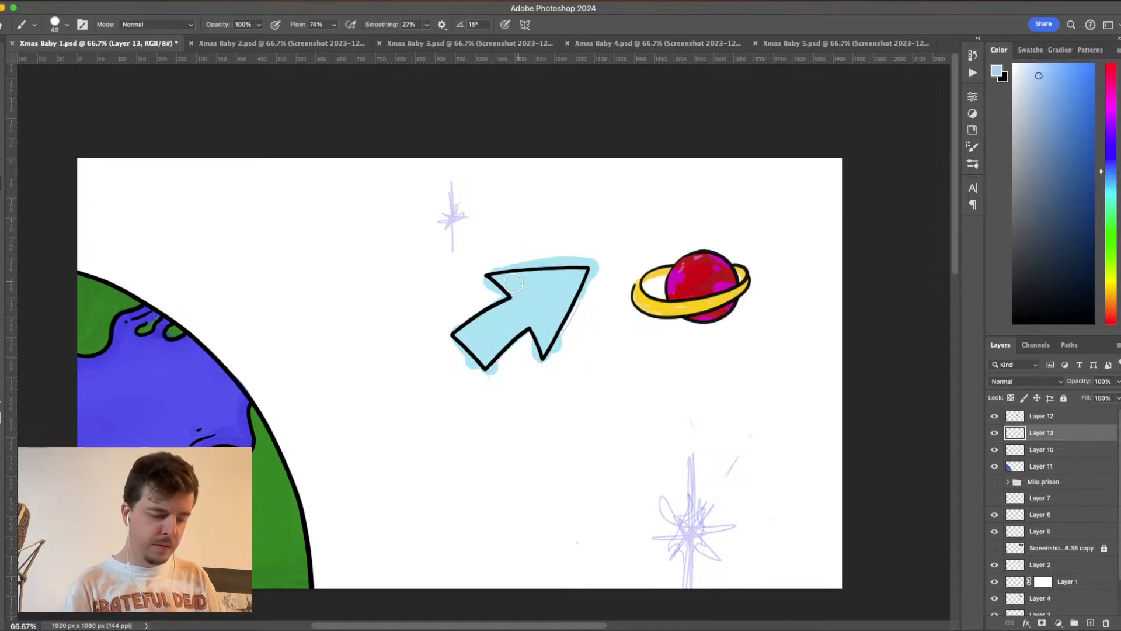
mouse_move(513, 283)
mouse_down()
mouse_move(548, 332)
mouse_move(550, 353)
mouse_move(576, 276)
mouse_move(507, 277)
mouse_move(553, 275)
mouse_move(555, 300)
mouse_move(575, 287)
mouse_move(515, 288)
mouse_move(581, 267)
mouse_move(540, 339)
mouse_move(504, 306)
mouse_move(524, 320)
mouse_move(454, 337)
mouse_move(509, 311)
mouse_move(532, 320)
mouse_move(524, 332)
mouse_move(555, 304)
mouse_up()
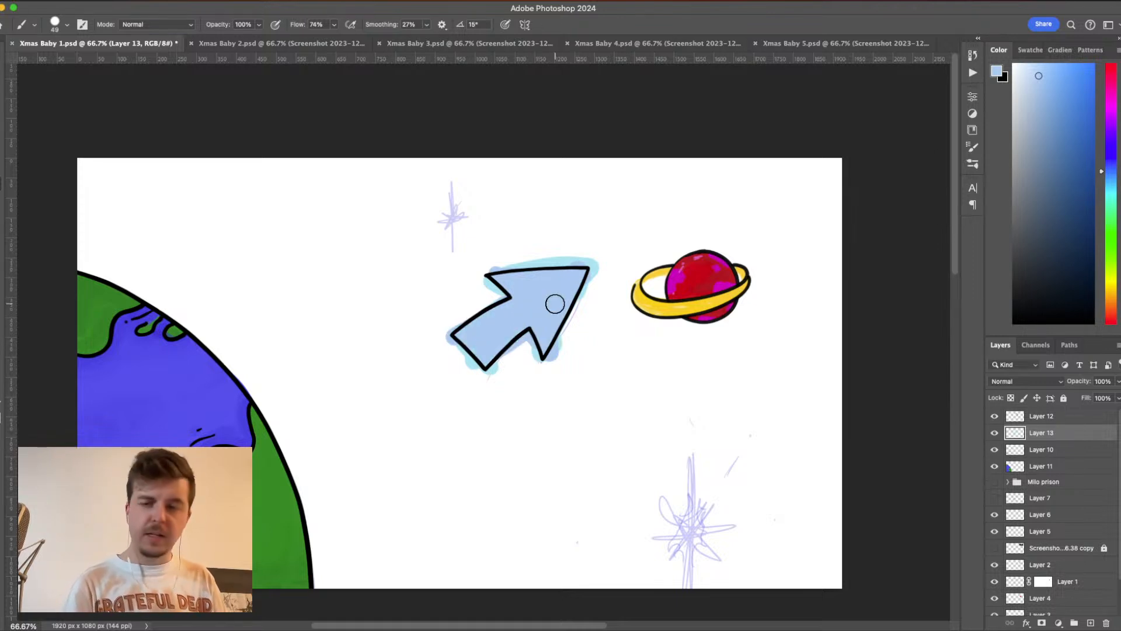
- Erase the cyan and blue paint spilling outside the arrow's black outline on Layer 13
key(e)
drag(598, 253, 554, 362)
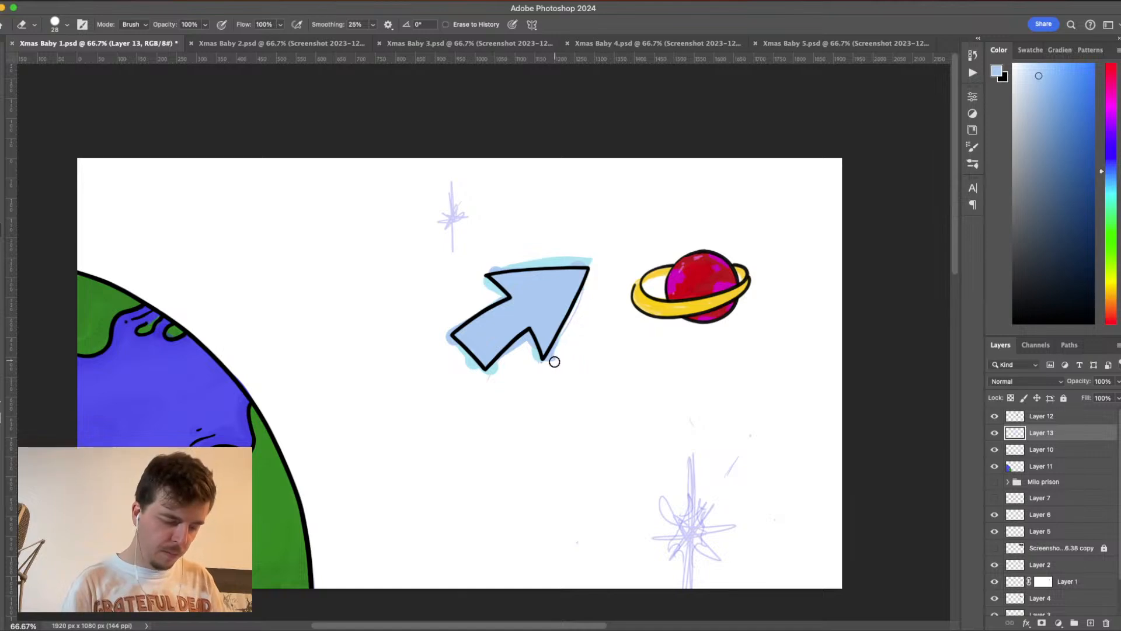
key(b)
key(super+plus)
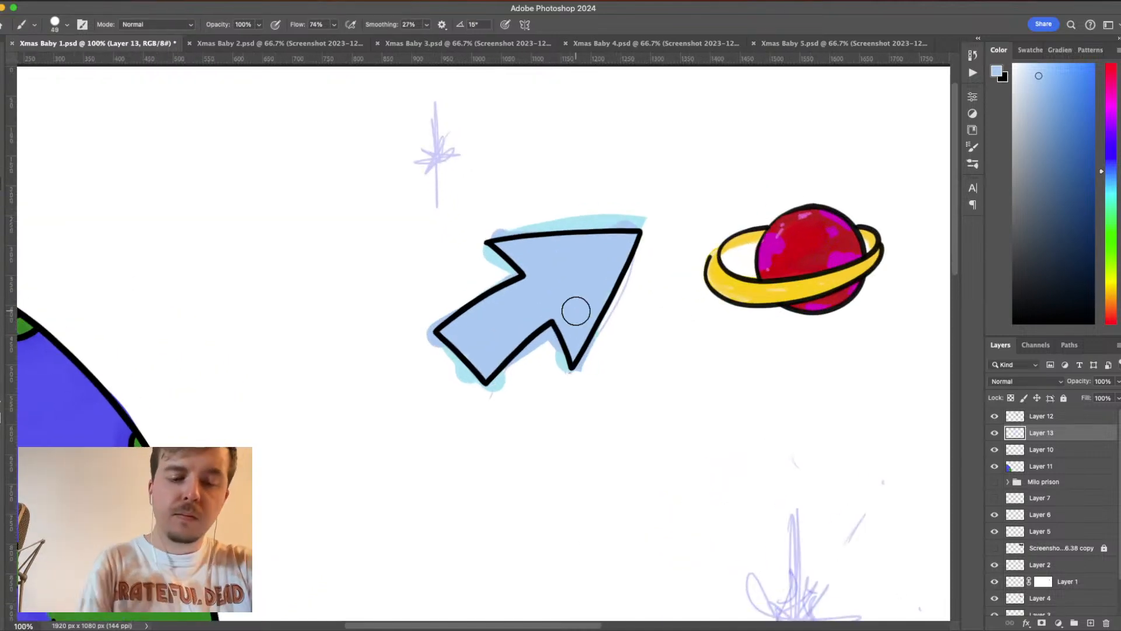
key(space)
drag(621, 390, 617, 312)
key(e)
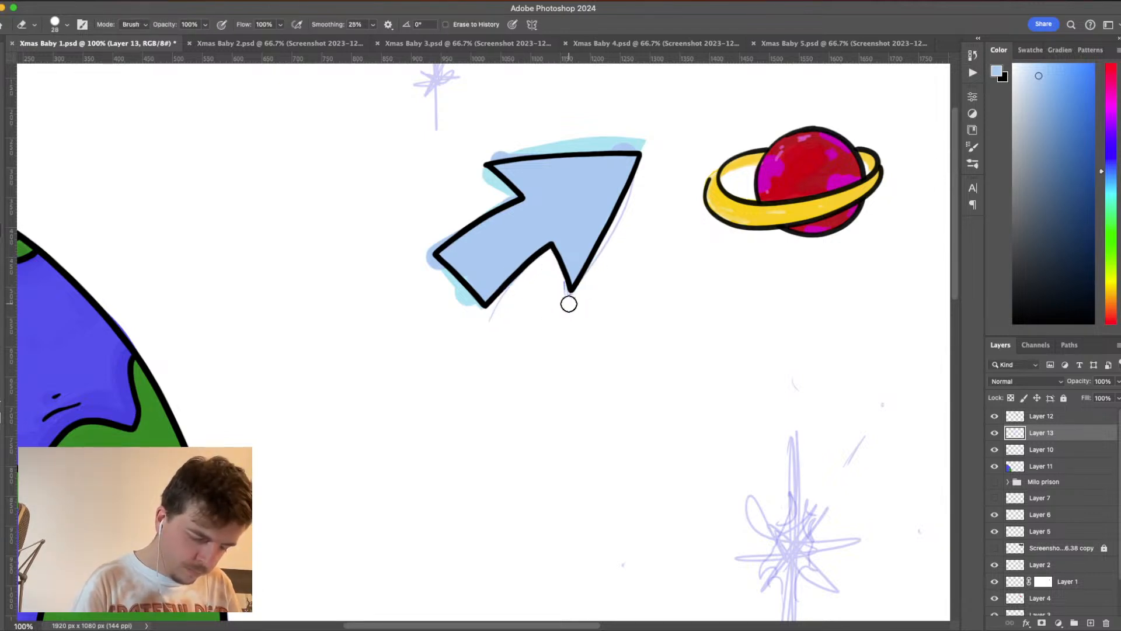
mouse_move(434, 275)
mouse_down()
mouse_move(433, 257)
mouse_move(486, 329)
mouse_up()
key(b)
key(e)
mouse_move(418, 249)
mouse_down()
mouse_move(509, 192)
mouse_move(475, 167)
mouse_move(483, 153)
mouse_move(524, 140)
mouse_move(518, 147)
mouse_move(658, 142)
mouse_up()
key(b)
key(e)
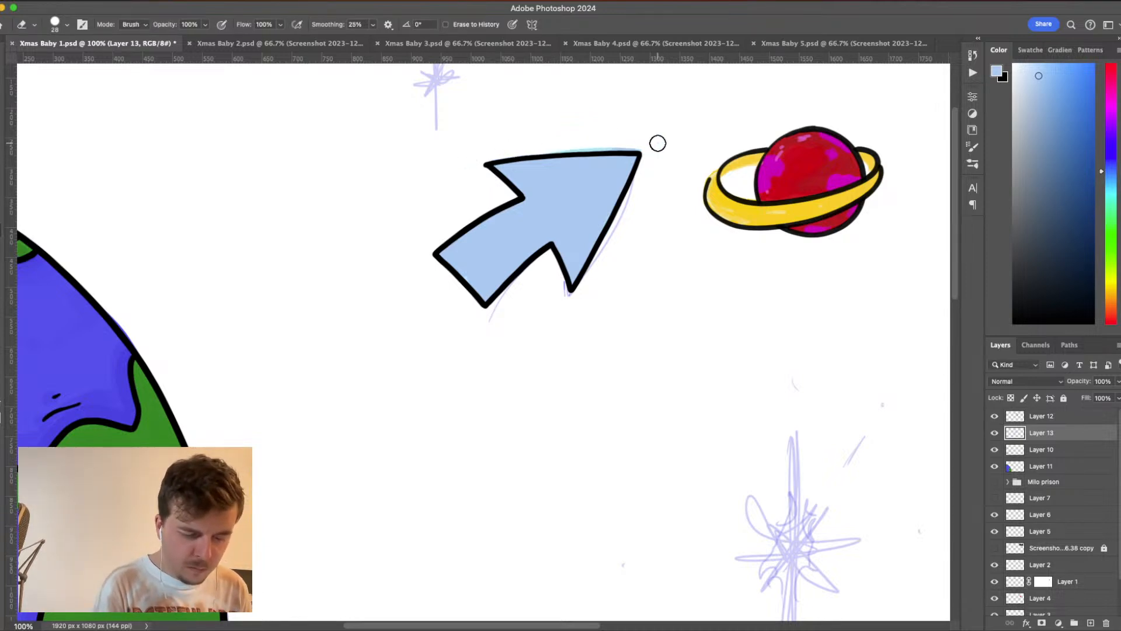
key(b)
key(e)
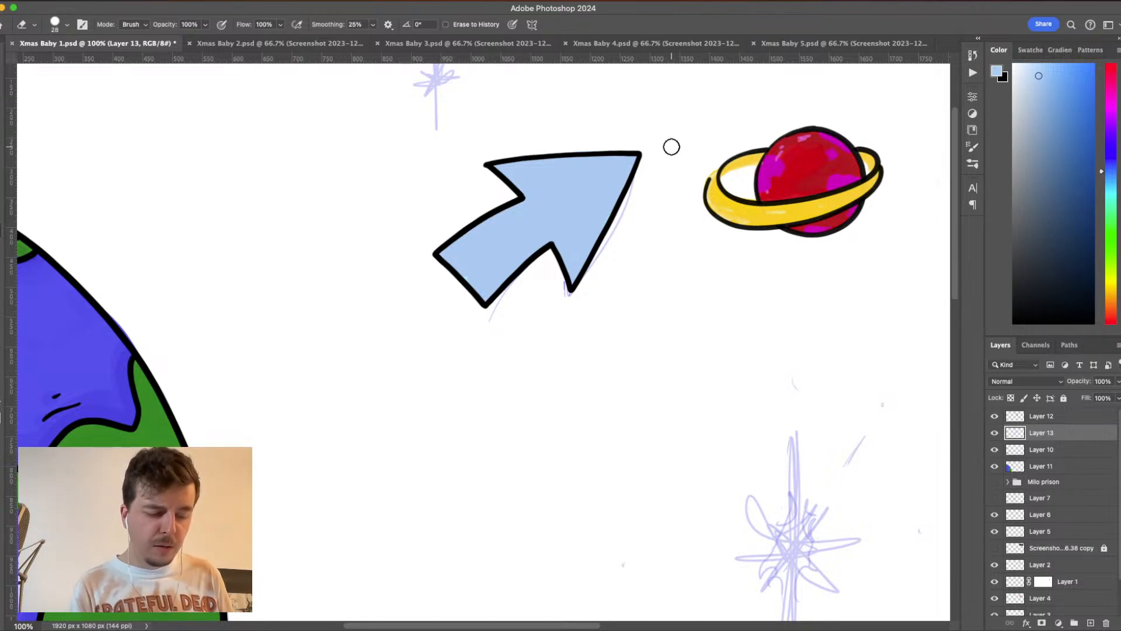
key(b)
key(e)
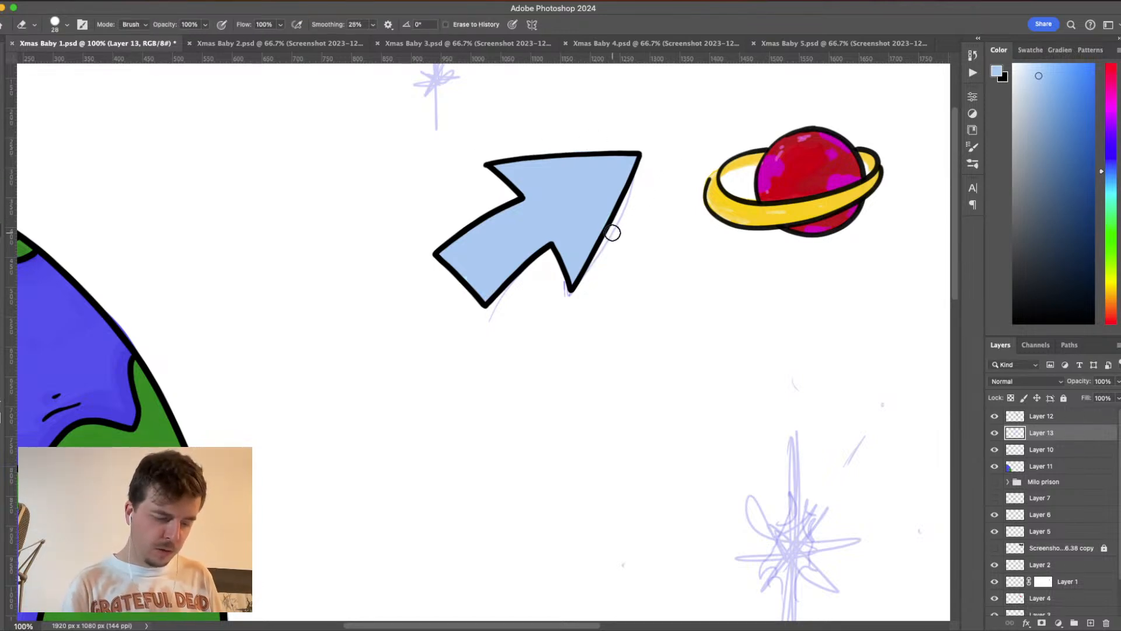
key(b)
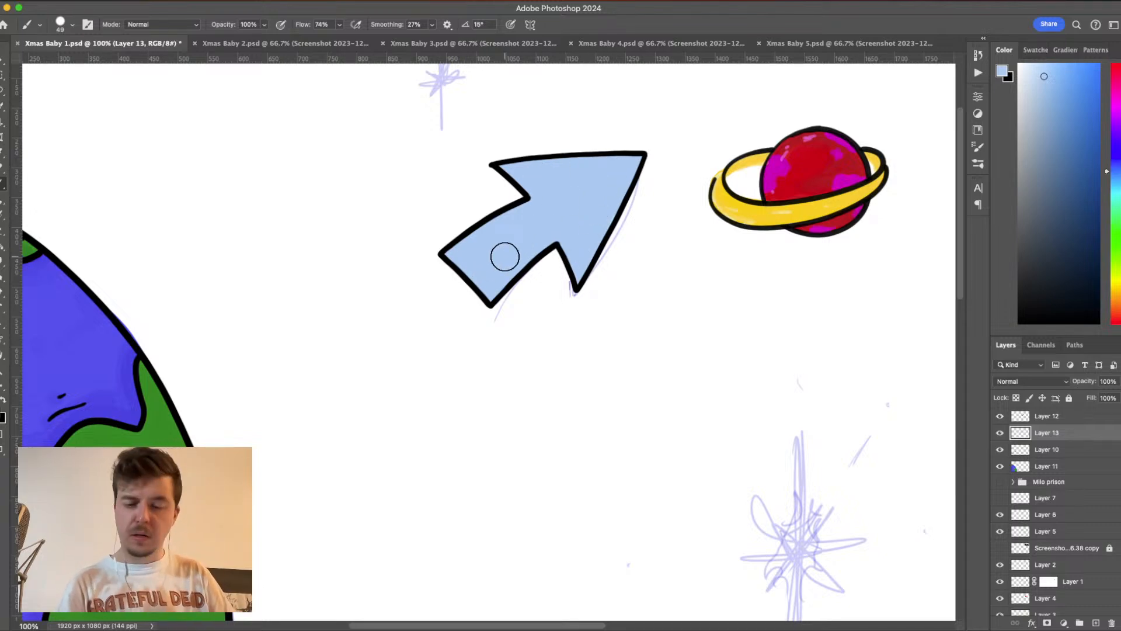
- Scale the arrow's outline and fill layers together to 95.58%, rotate them 8° clockwise, and save the document
key(super+minus)
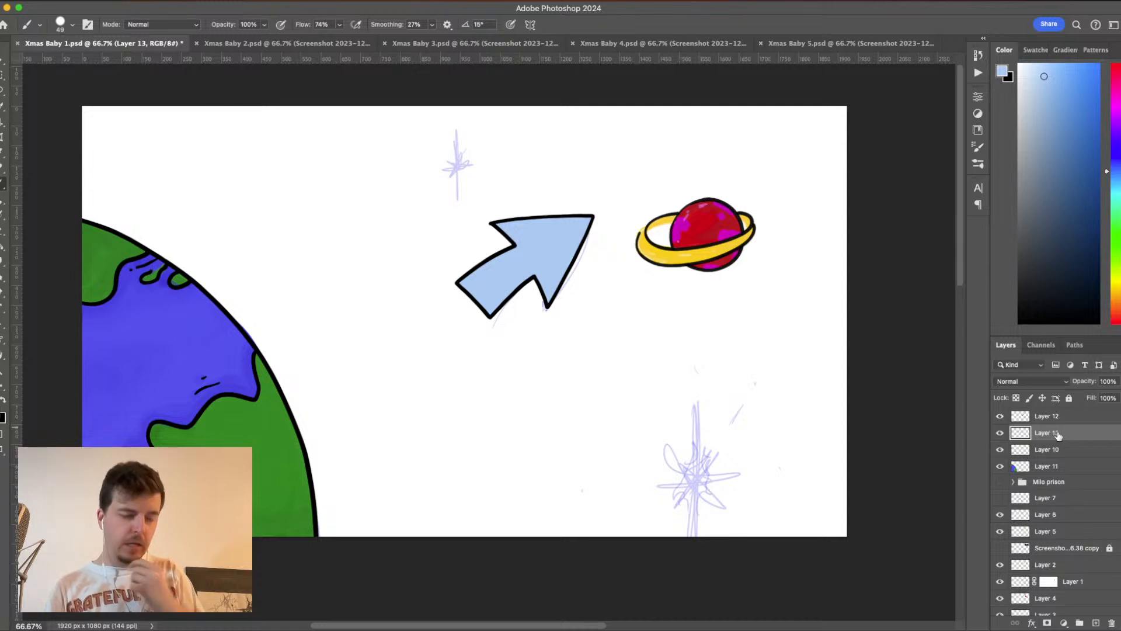
shift+click(1096, 416)
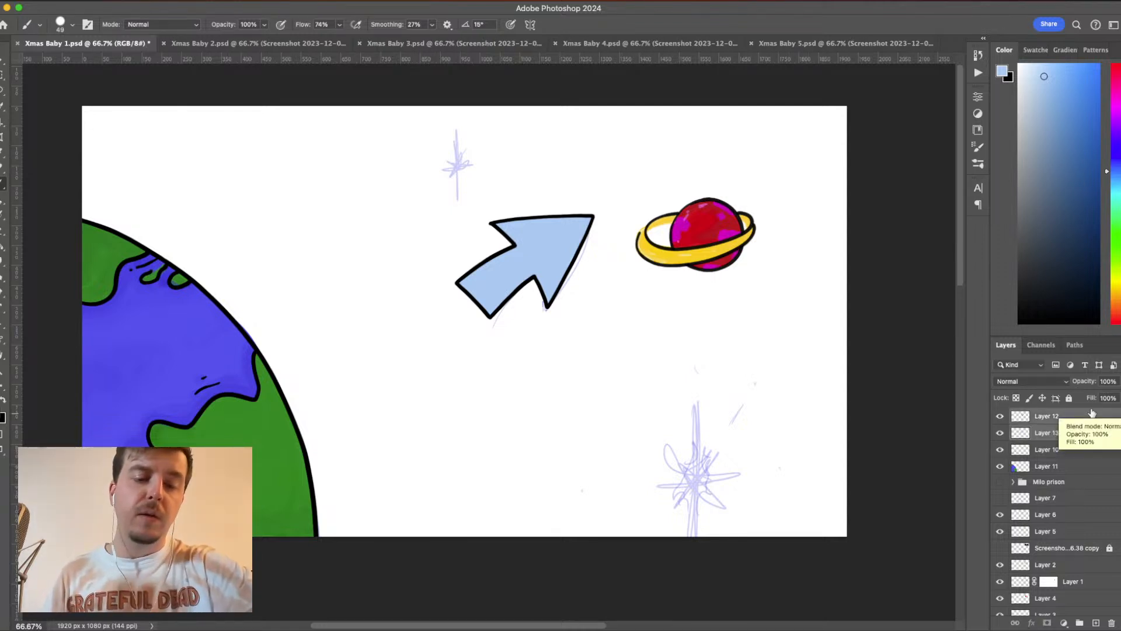
key(super+t)
drag(595, 212, 632, 201)
mouse_move(557, 259)
mouse_down()
mouse_move(627, 232)
mouse_move(568, 246)
mouse_up()
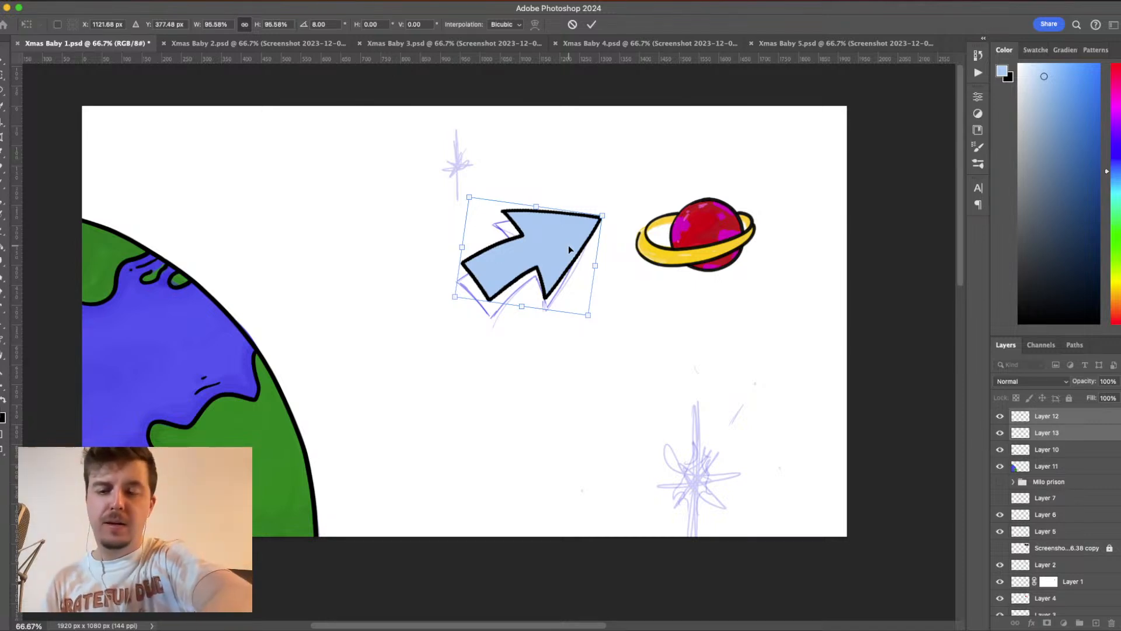
key(Return)
key(b)
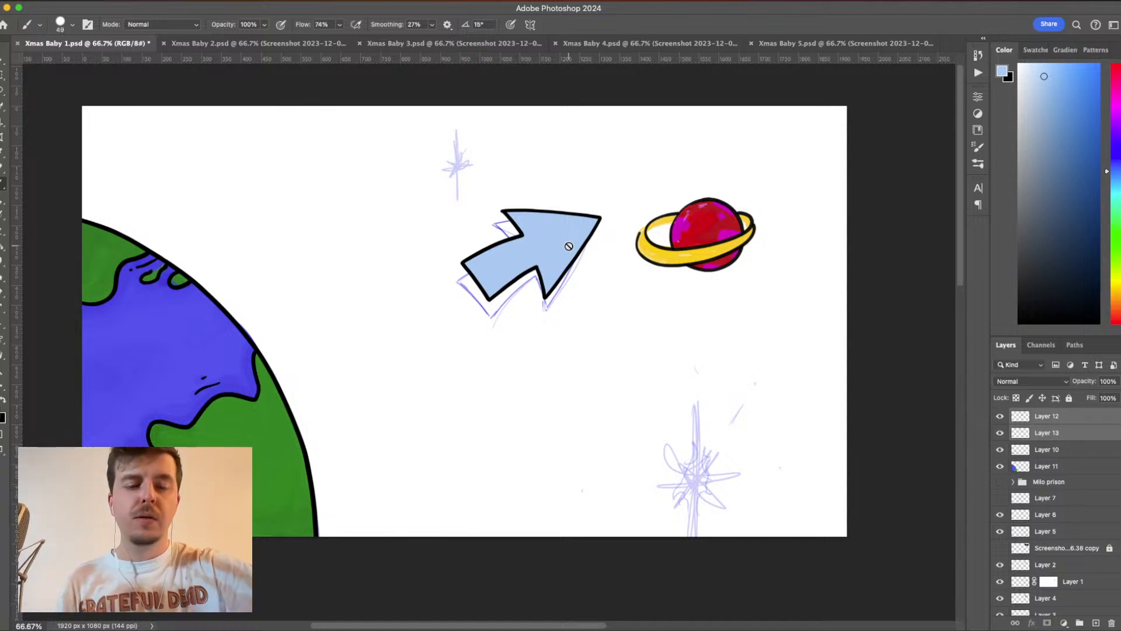
key(super+s)
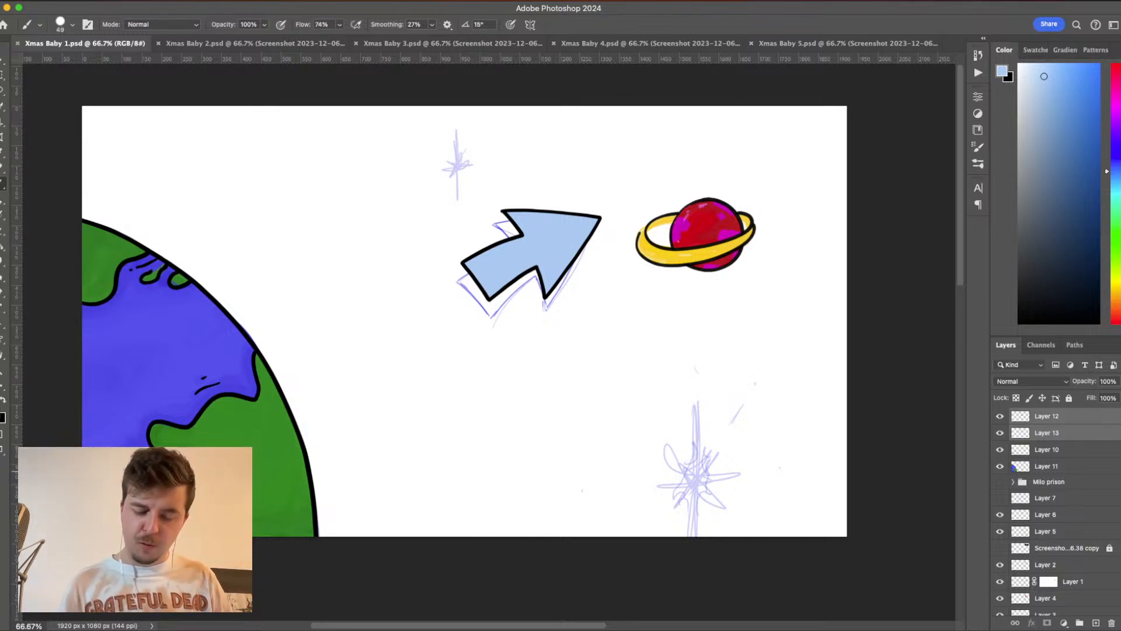
- Hide the star and arrow sketches on Layer 6 and Layer 5, keep Layer 3 visible, and save the document
scroll(1057, 512, down, 2)
click(1000, 574)
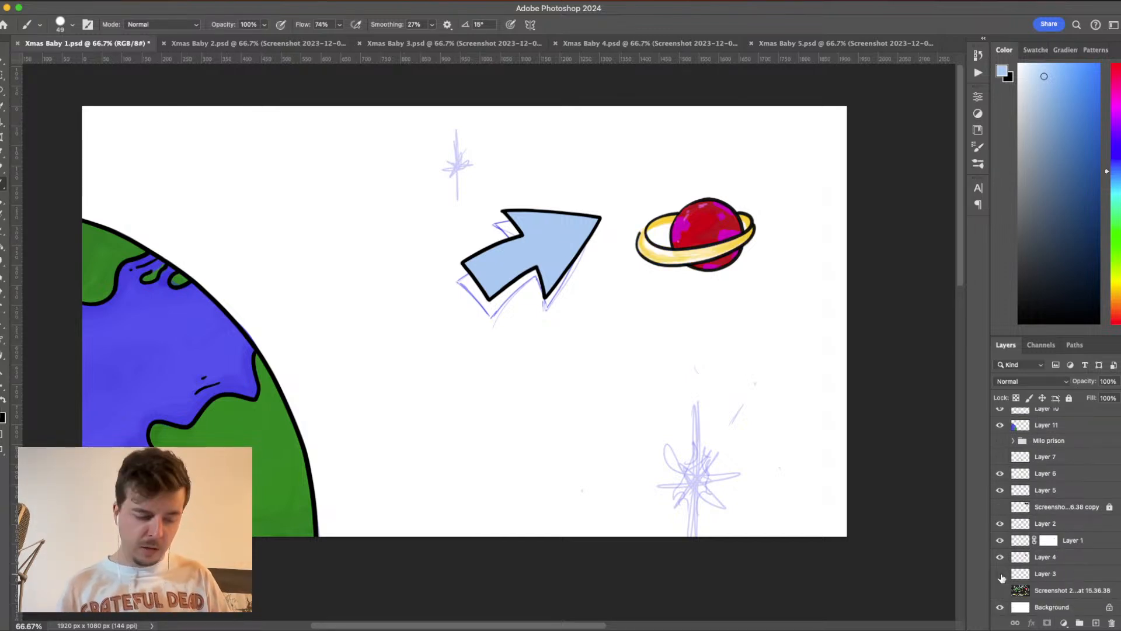
click(1001, 572)
click(1000, 473)
click(999, 475)
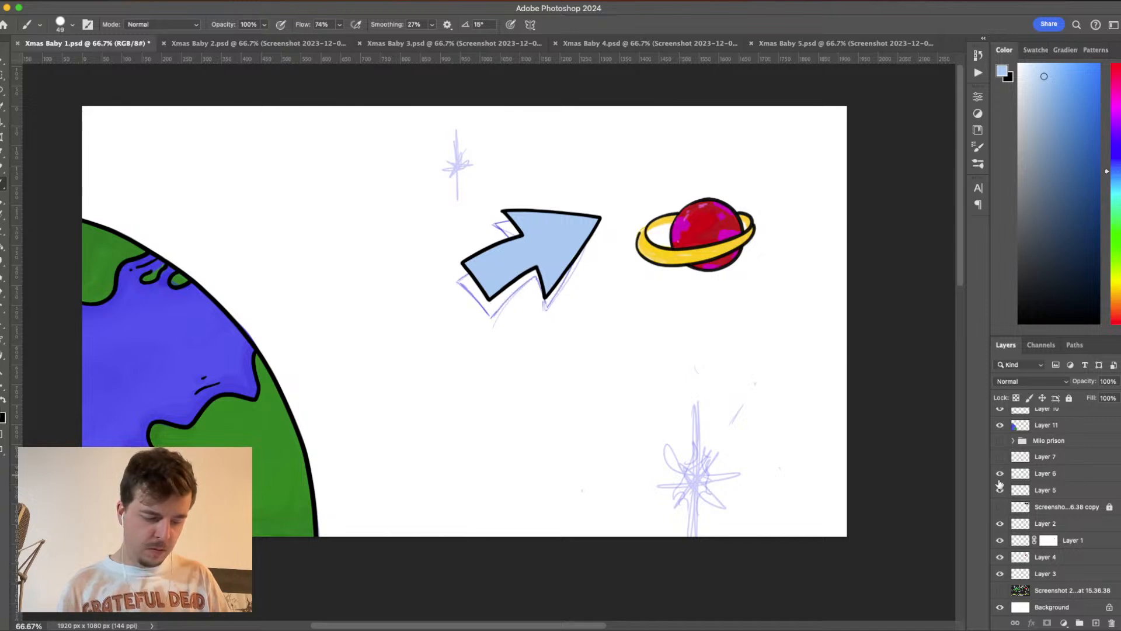
click(1000, 474)
click(1000, 490)
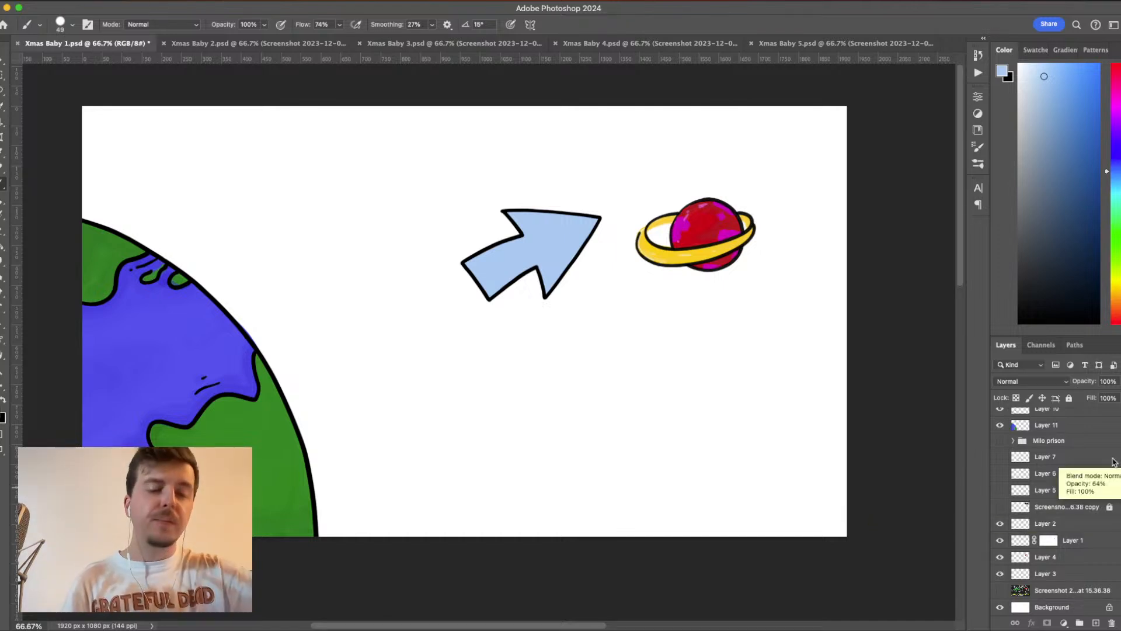
key(cmd+s)
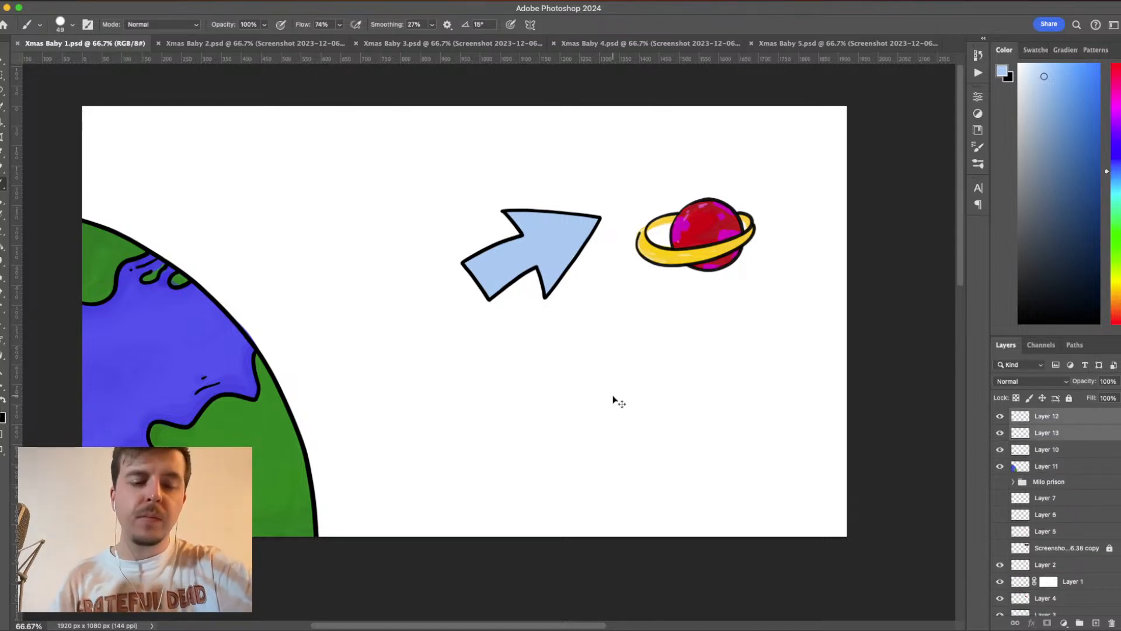
- Rotate the arrow 18.74° counterclockwise, reposition it just beside the ringed planet at about X 1141, Y 314 px, and save the document
key(ctrl+t)
mouse_move(552, 266)
mouse_down()
mouse_move(533, 272)
mouse_move(504, 319)
mouse_up()
drag(611, 288, 604, 260)
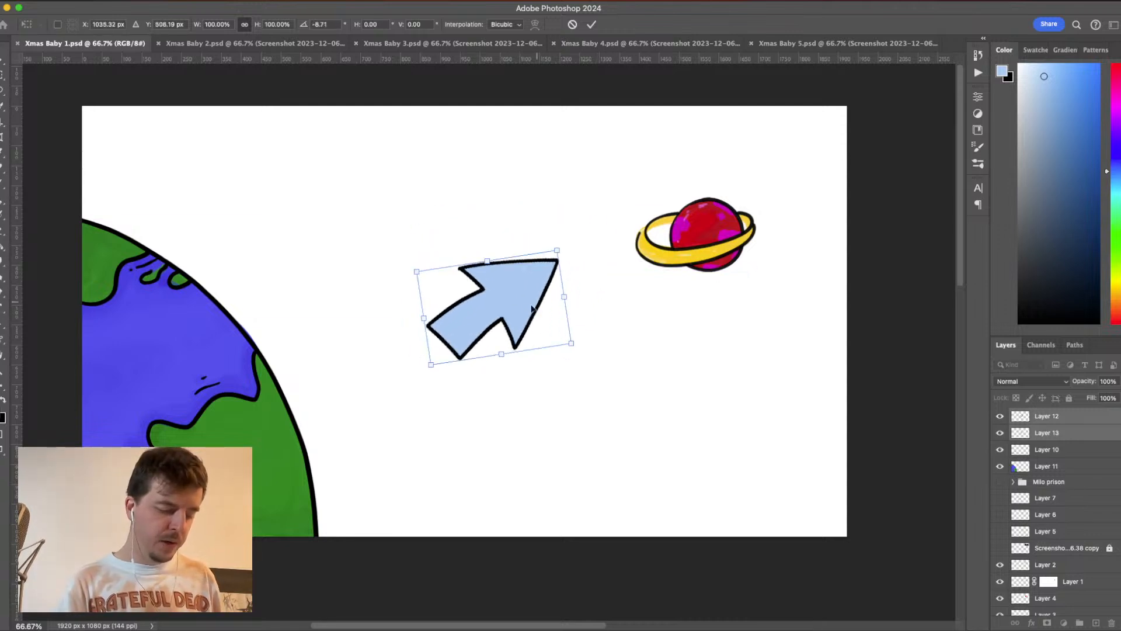
drag(533, 309, 566, 258)
drag(628, 148, 647, 163)
drag(571, 274, 549, 242)
drag(656, 214, 647, 191)
drag(550, 242, 552, 249)
drag(663, 236, 660, 219)
drag(557, 237, 563, 233)
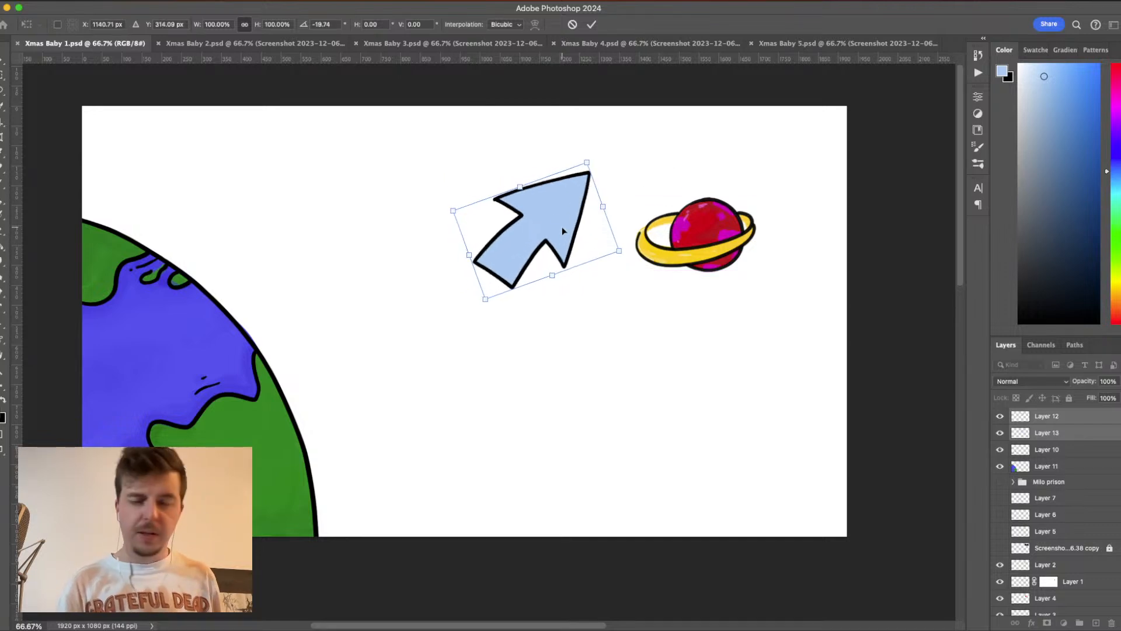
key(Return)
key(b)
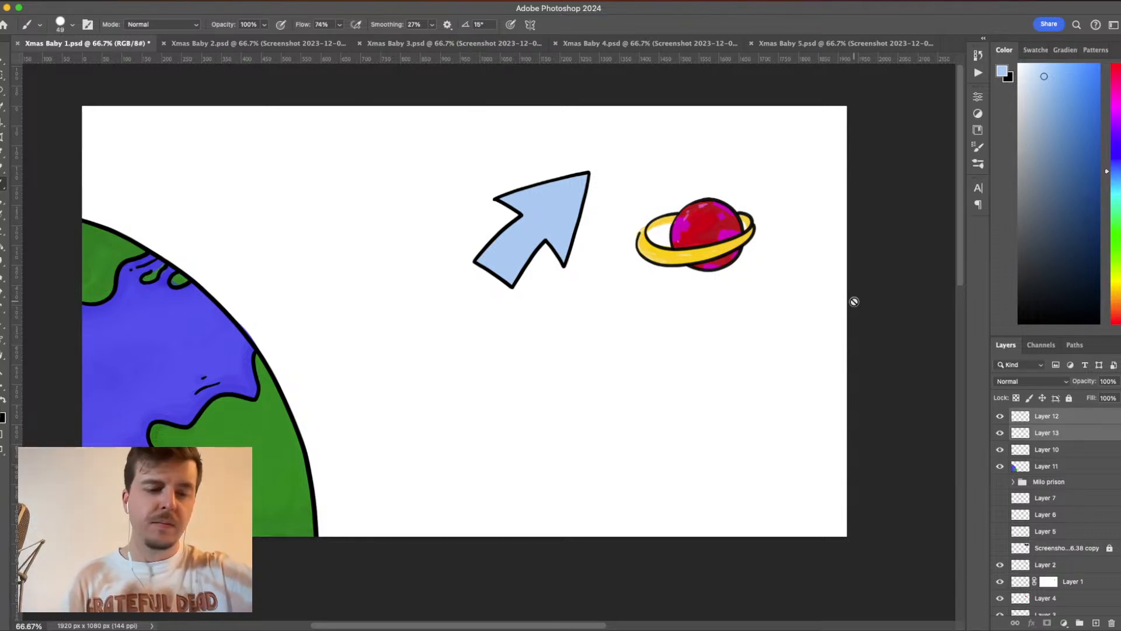
key(super+s)
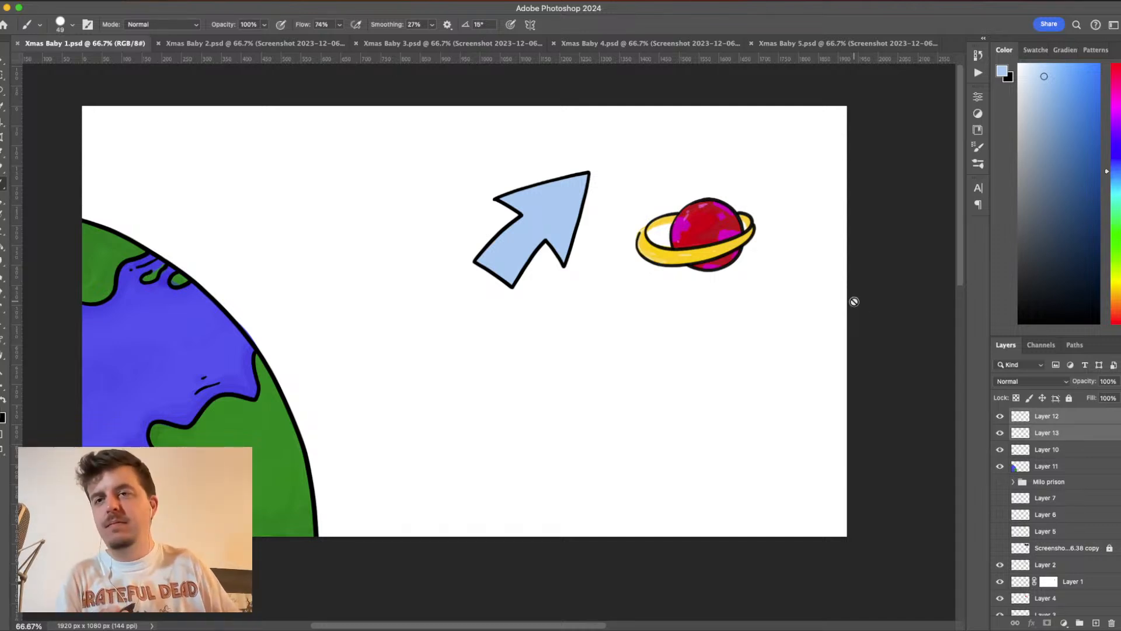
- Switch to Xmas Baby 2.psd, add a new layer above the screenshot layers, and reset the foreground color to black
click(252, 43)
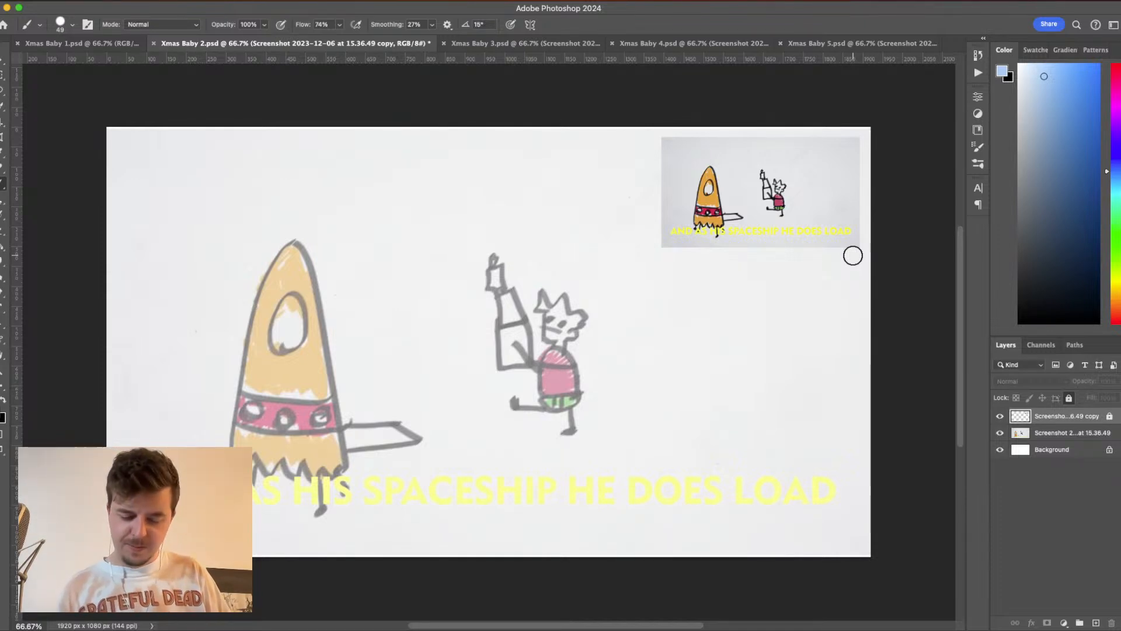
click(1097, 623)
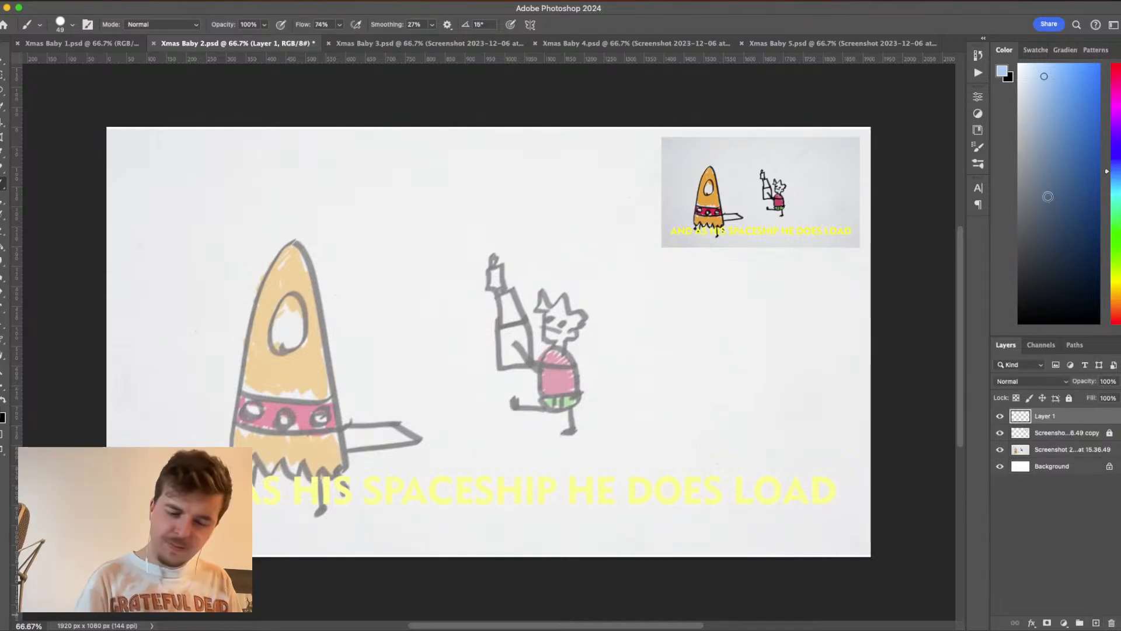
key(d)
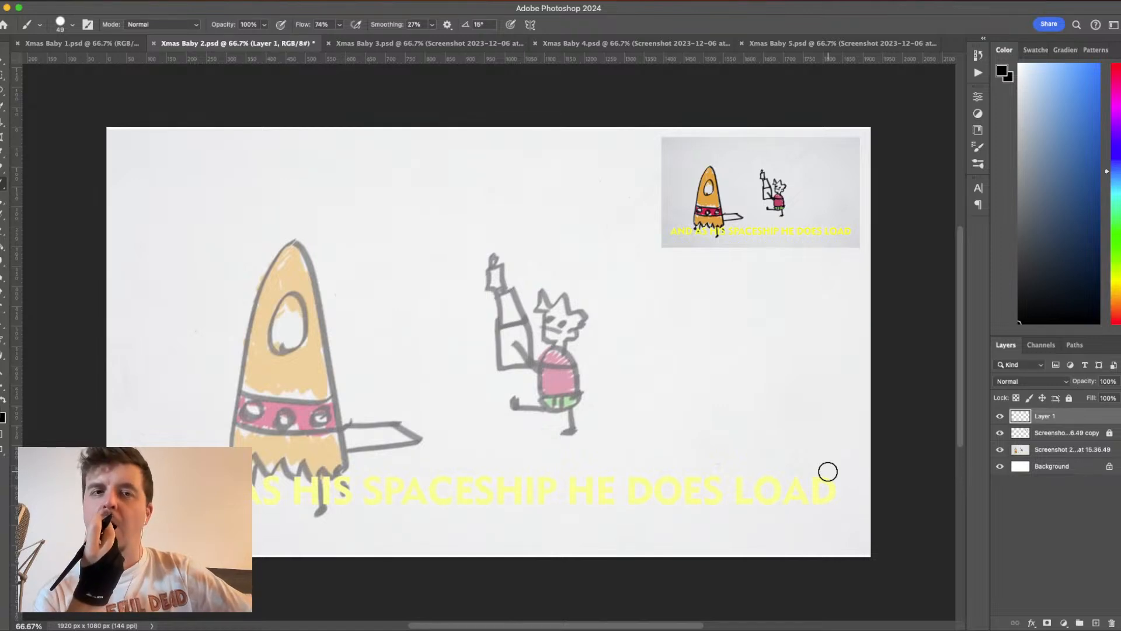
- Enlarge the rocket area of the full-size screenshot layer to 118.48% using a rectangular selection, deselect it, and make Layer 1 active
click(1051, 449)
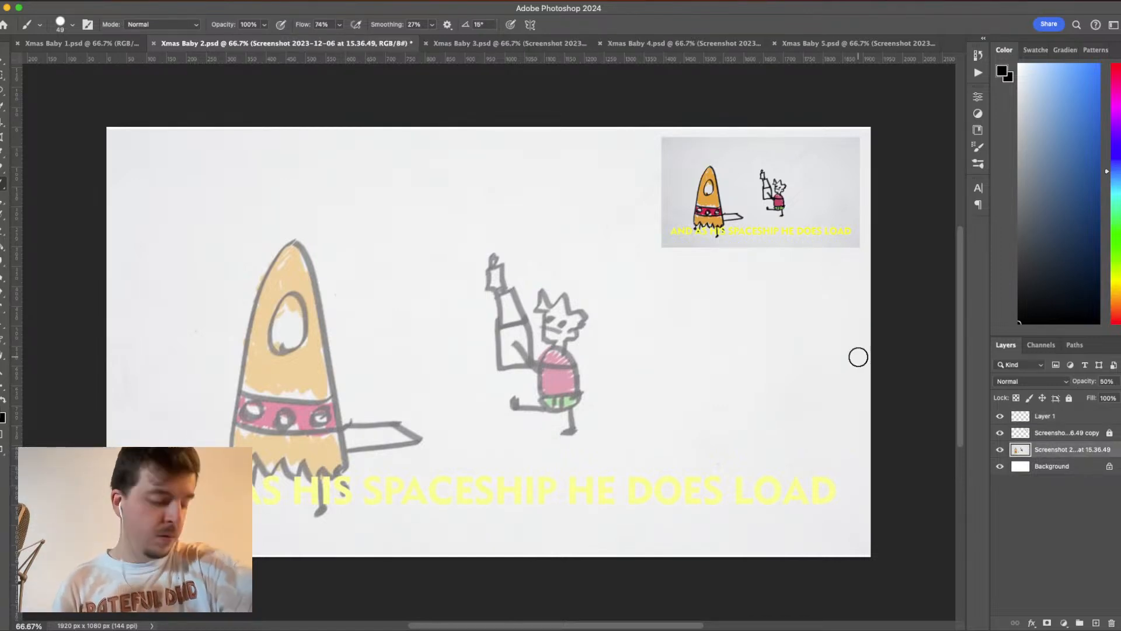
key(m)
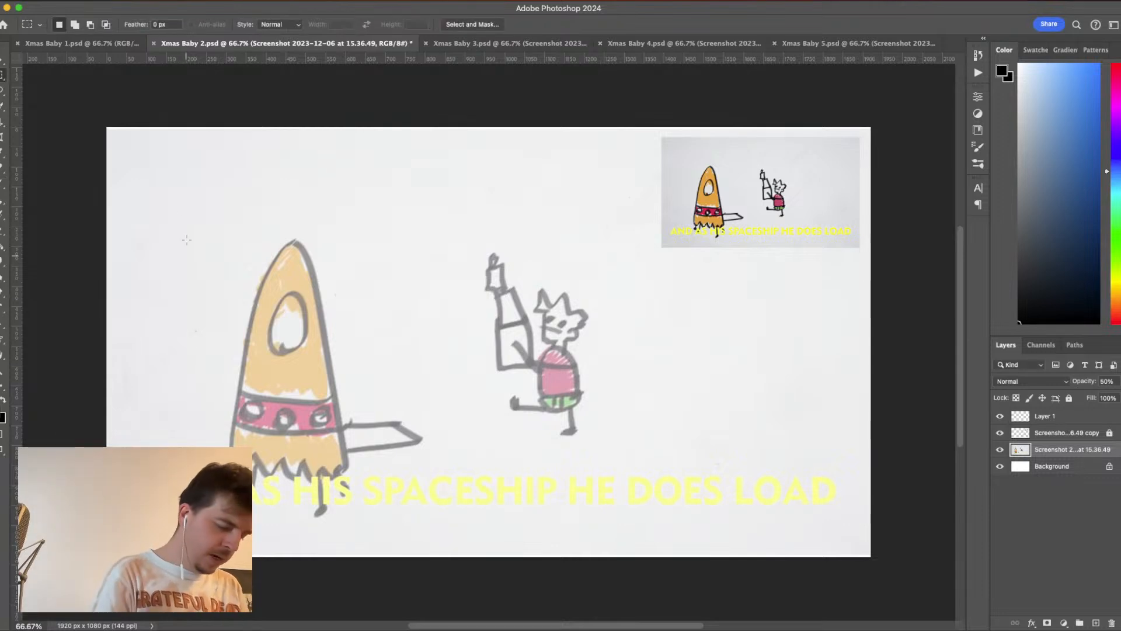
mouse_move(162, 206)
mouse_down()
mouse_move(274, 425)
mouse_move(450, 529)
mouse_up()
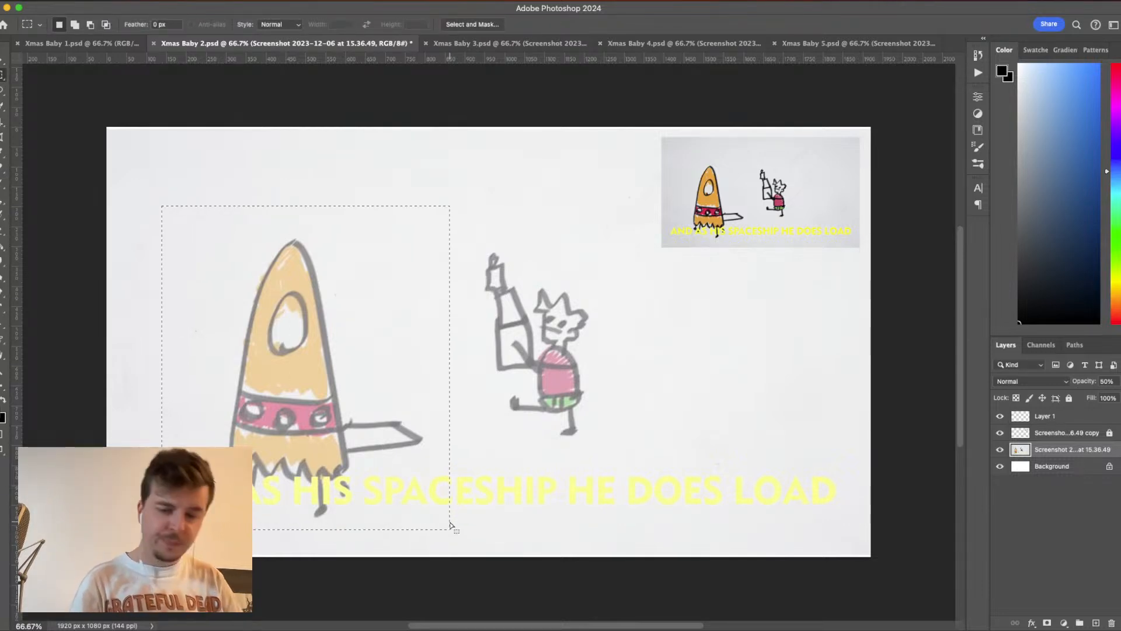
key(super+t)
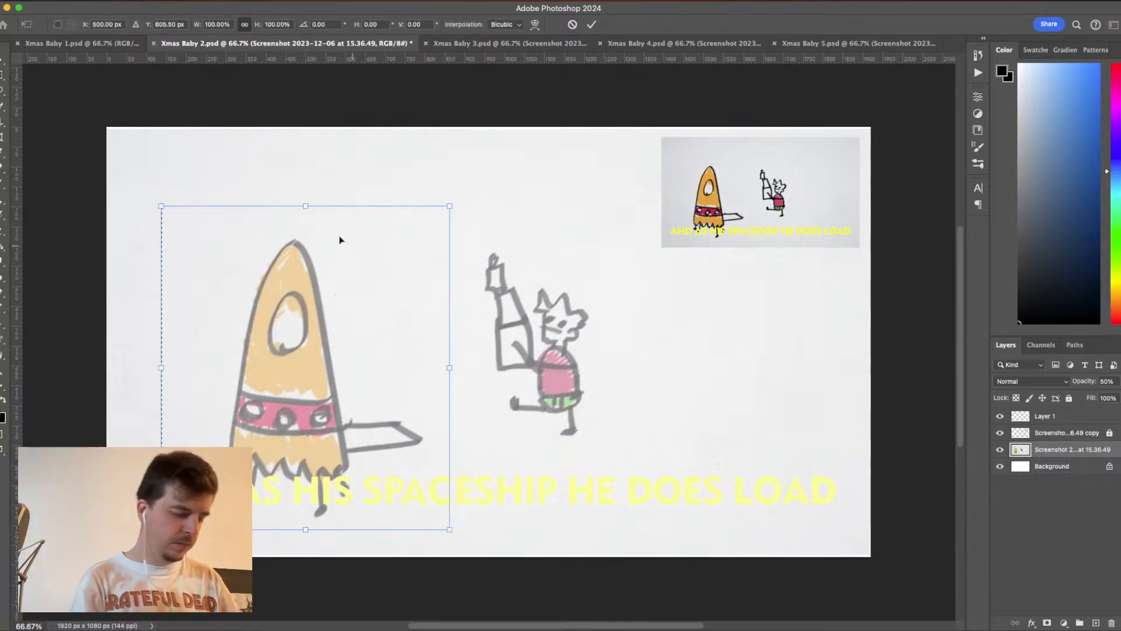
drag(304, 206, 304, 142)
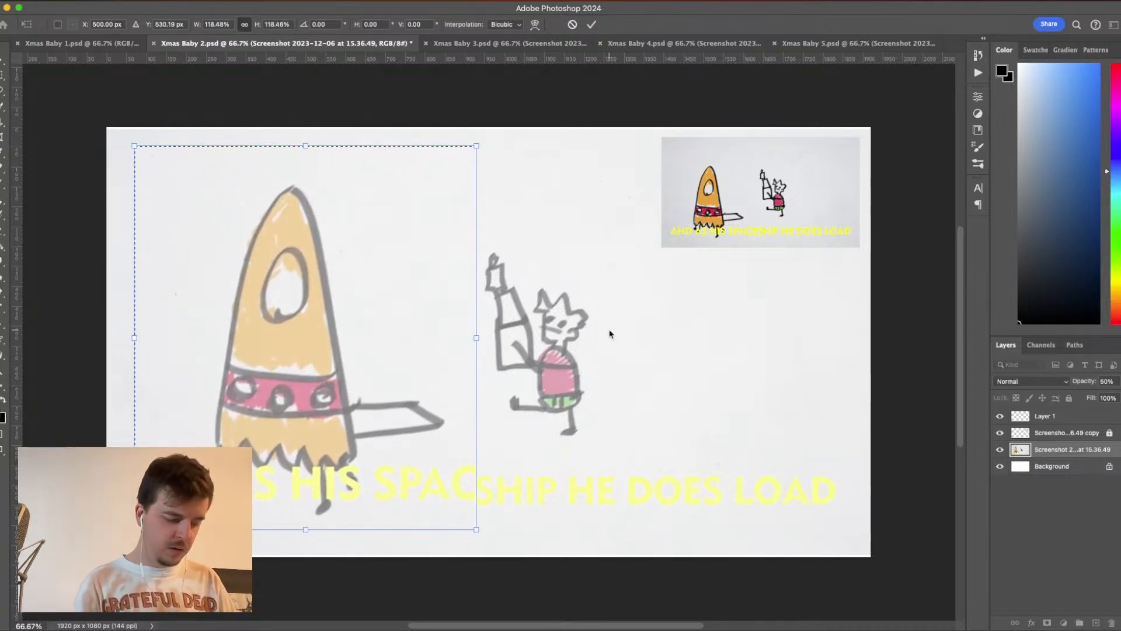
key(Return)
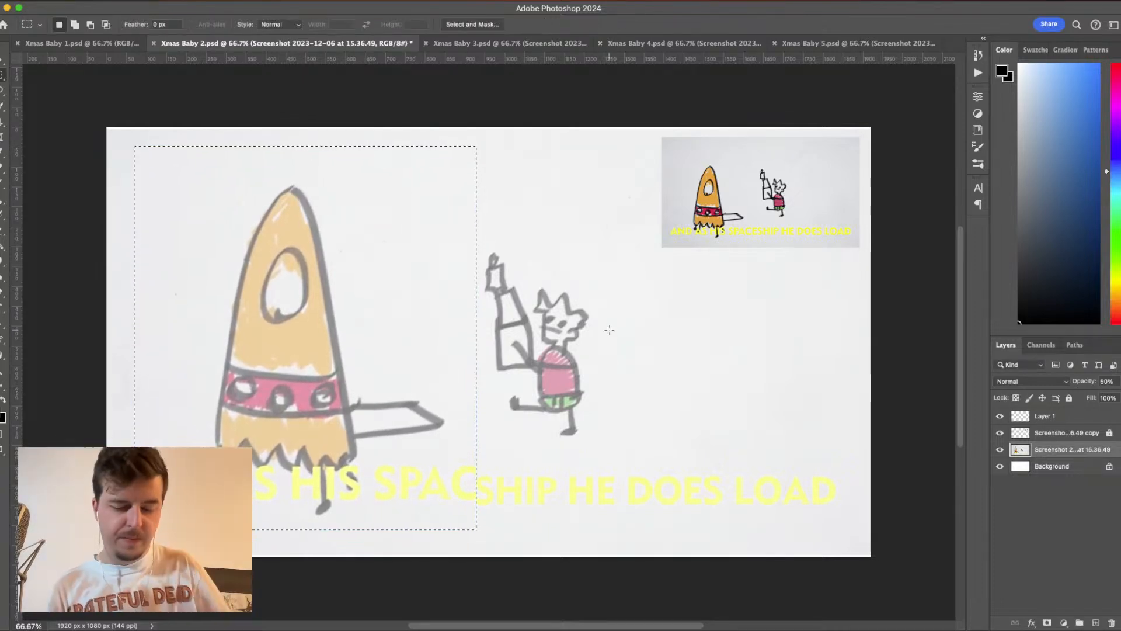
key(cmd+d)
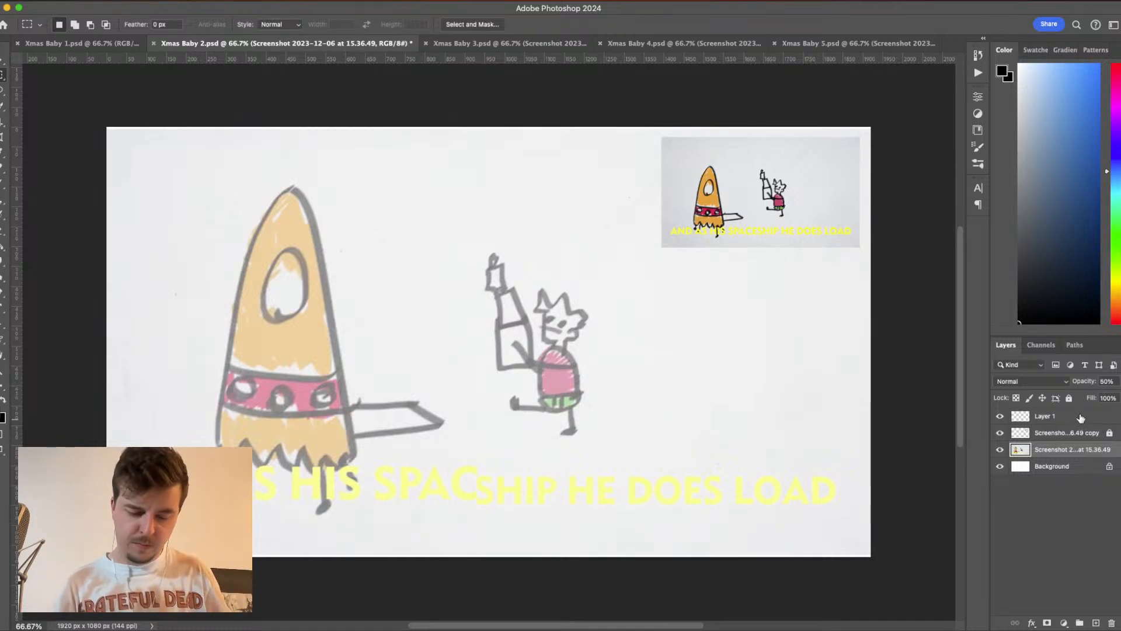
click(1074, 418)
click(1095, 623)
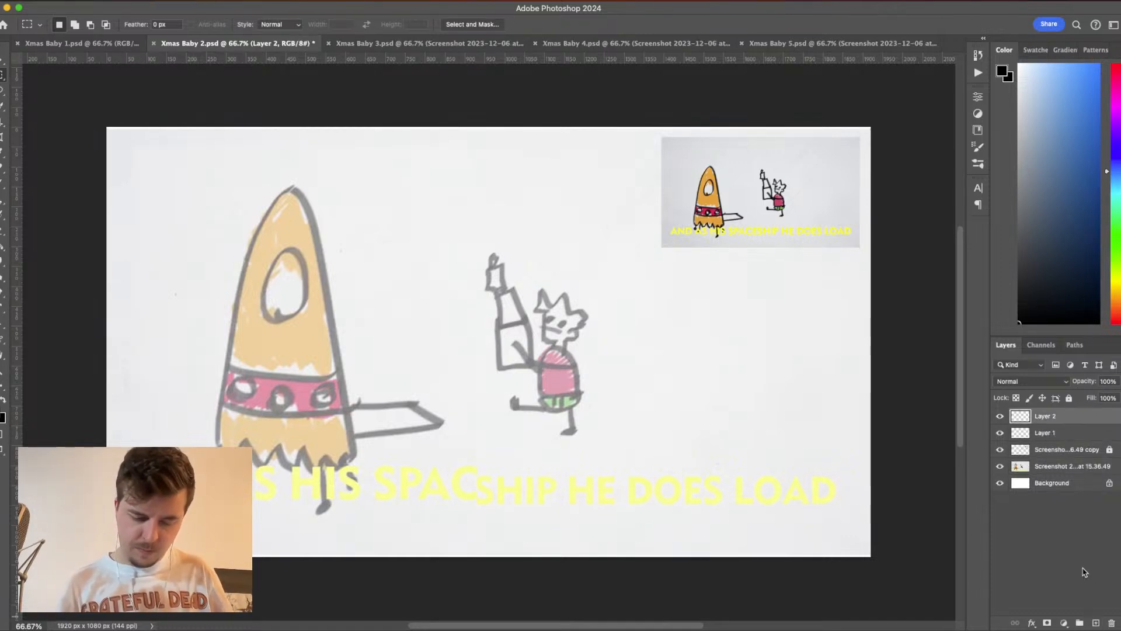
click(1001, 417)
click(1000, 416)
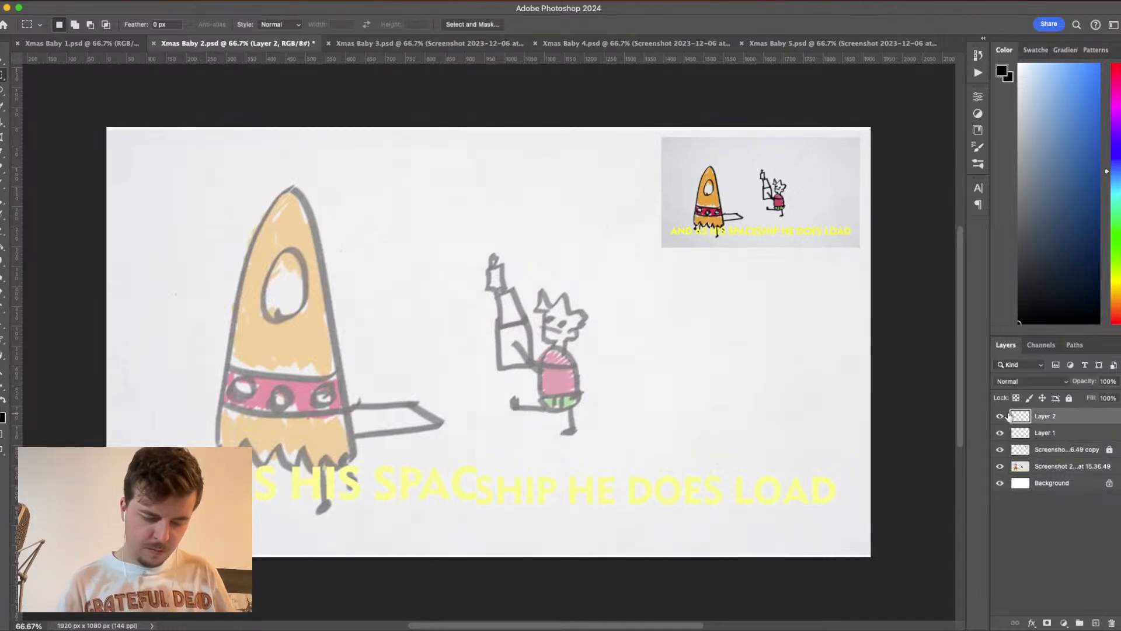
click(1112, 623)
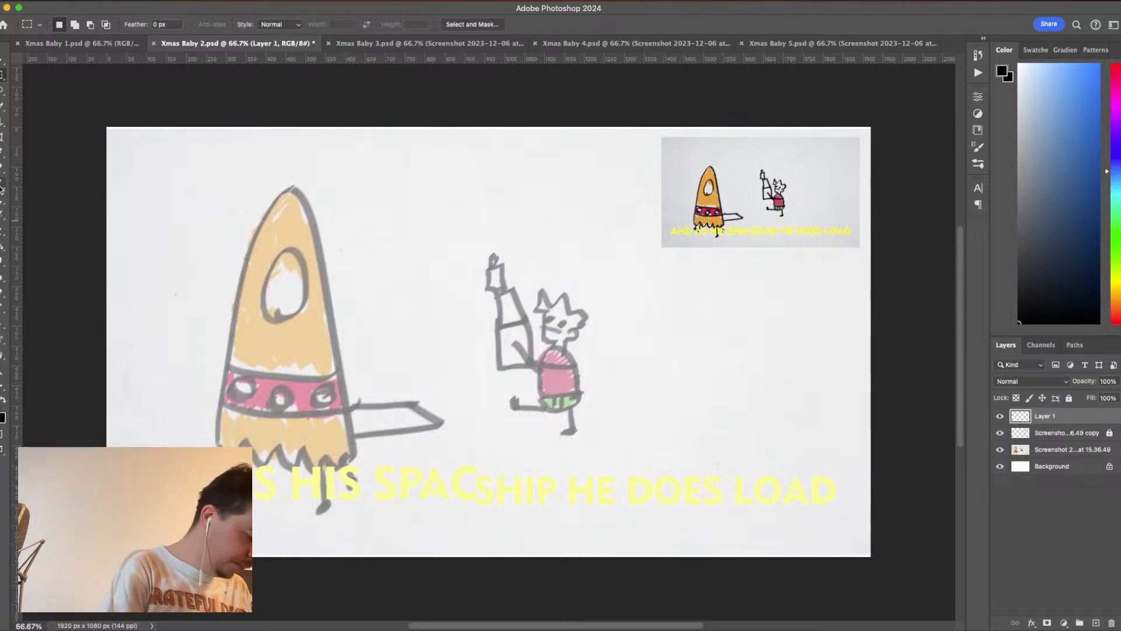
- Set the Brush tool's size to 15 px for inking the outlines
key(b)
click(64, 24)
click(105, 45)
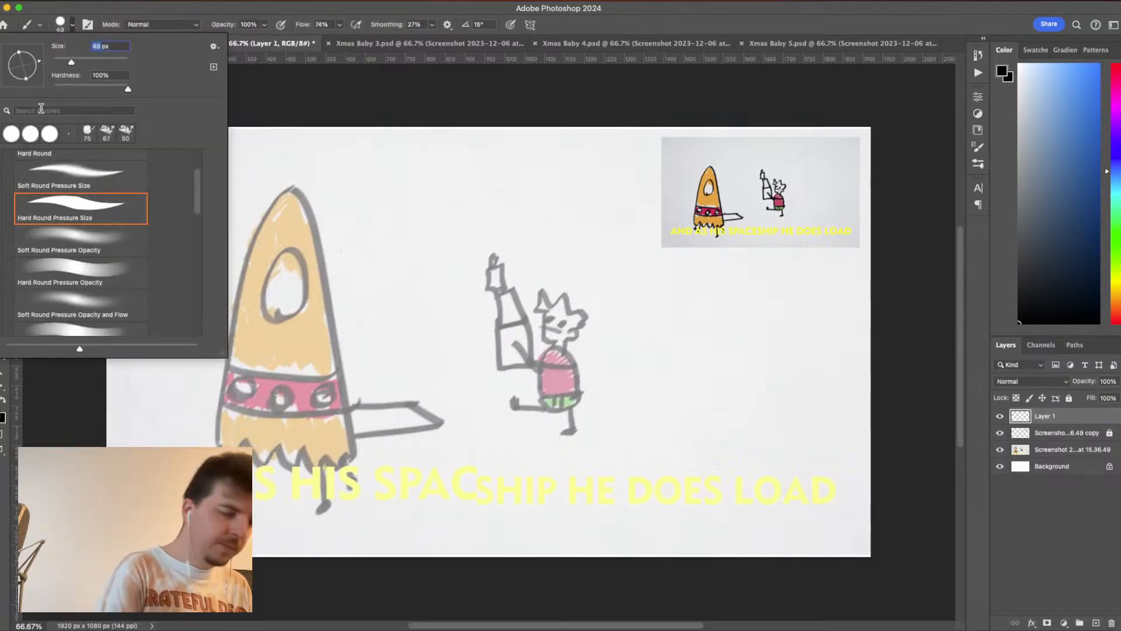
text(1)
key(Return)
text(15)
key(Return)
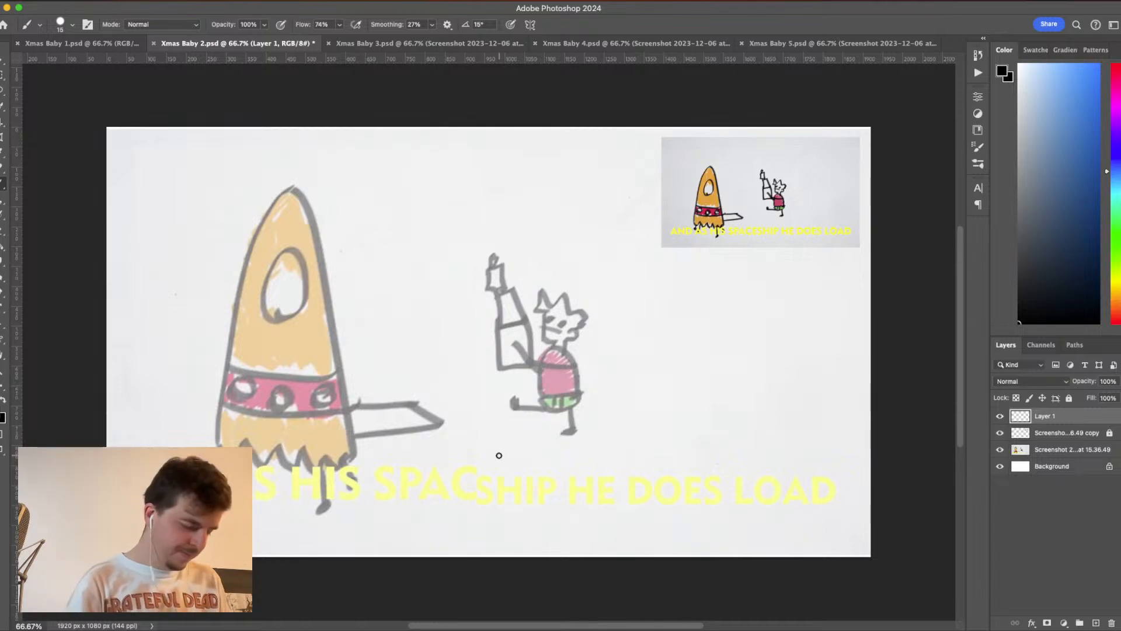
- Try inking the rocket's left edge with one black stroke from the tip down on Layer 1, and undo it
key(super+1)
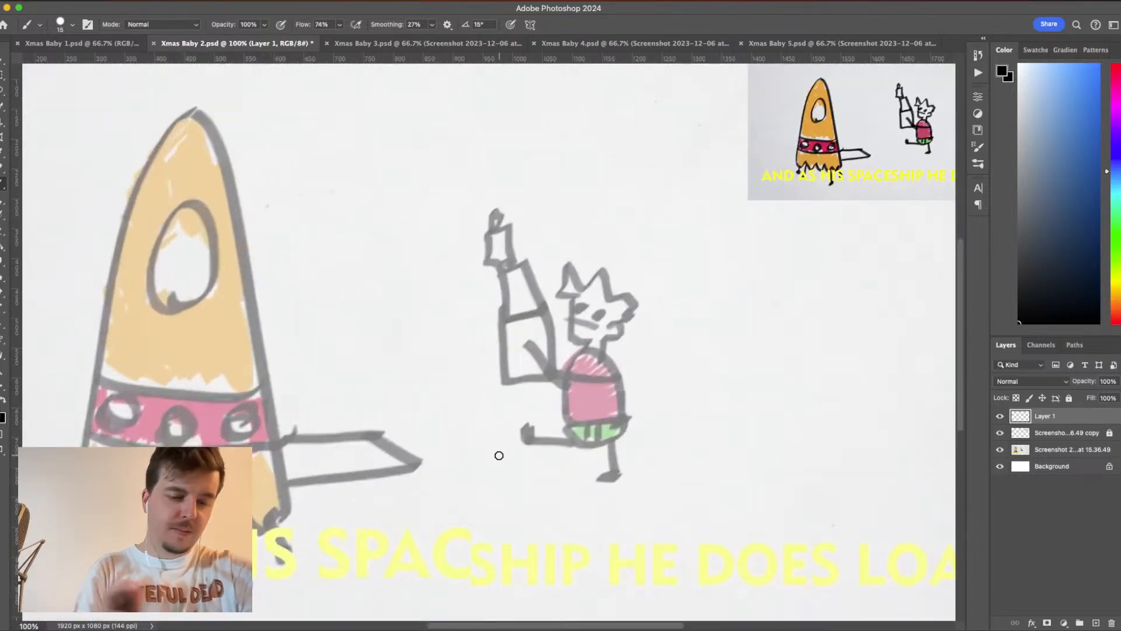
drag(344, 430, 578, 406)
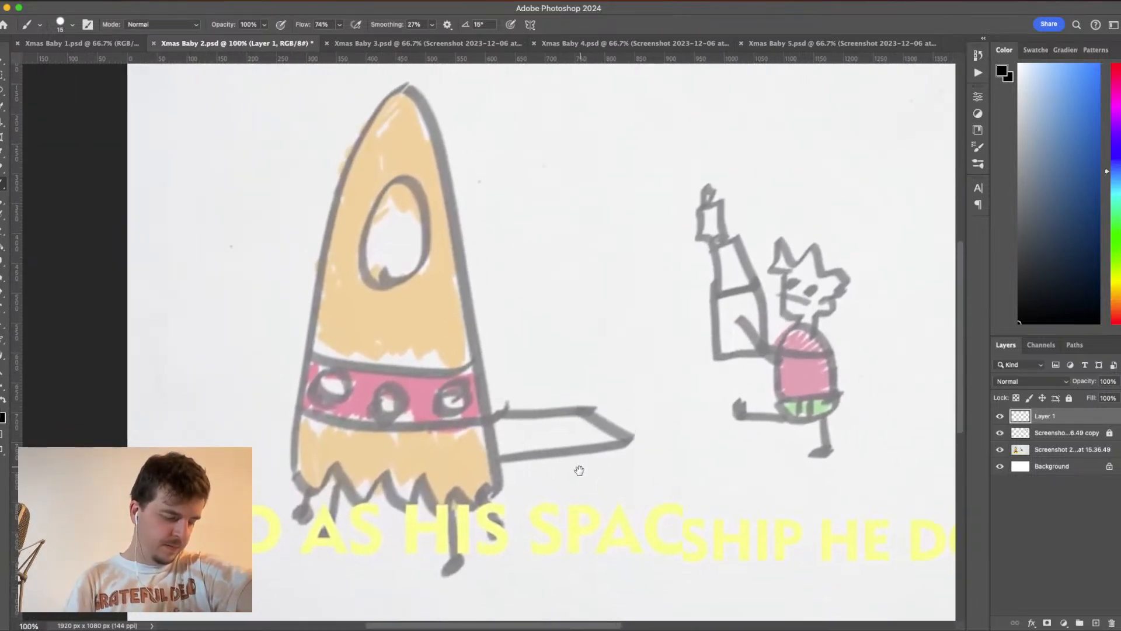
scroll(633, 393, up, 3)
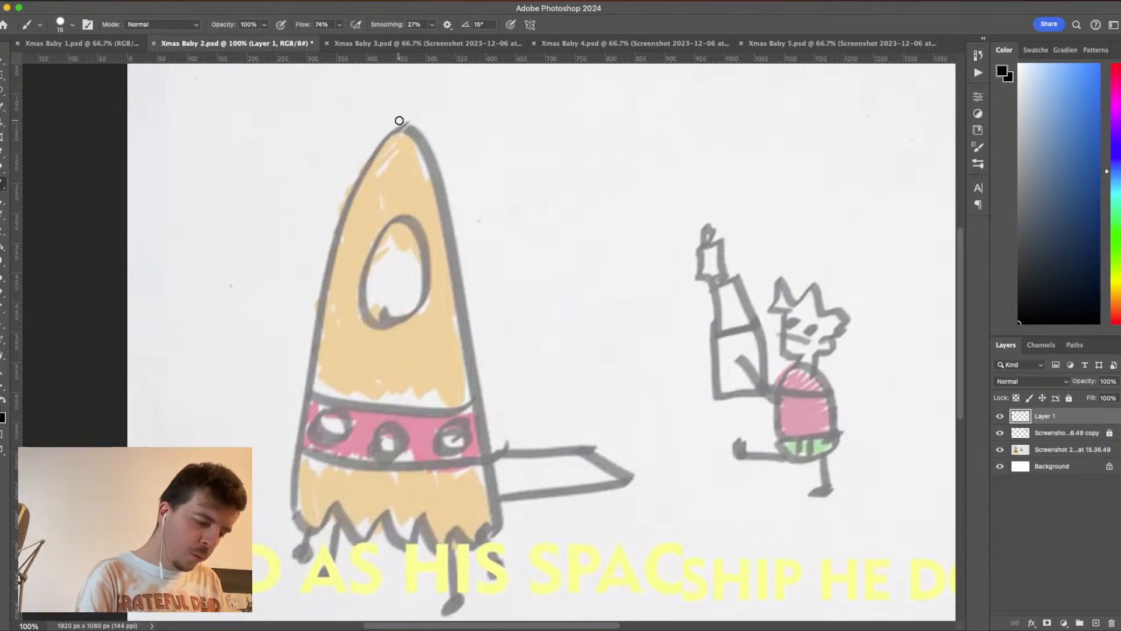
mouse_move(397, 123)
mouse_down()
mouse_move(334, 230)
mouse_move(304, 347)
mouse_up()
key(super+z)
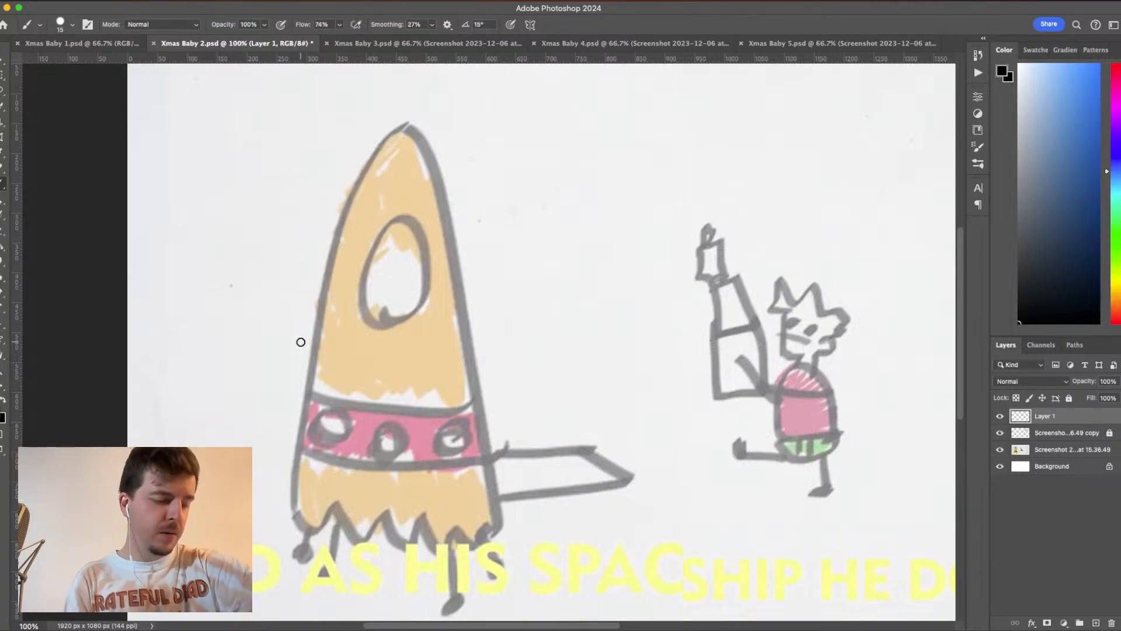
- Raise the brush smoothing to 57% and test a short black stroke down from the rocket's tip, undoing the stroke
click(433, 24)
drag(432, 39, 451, 39)
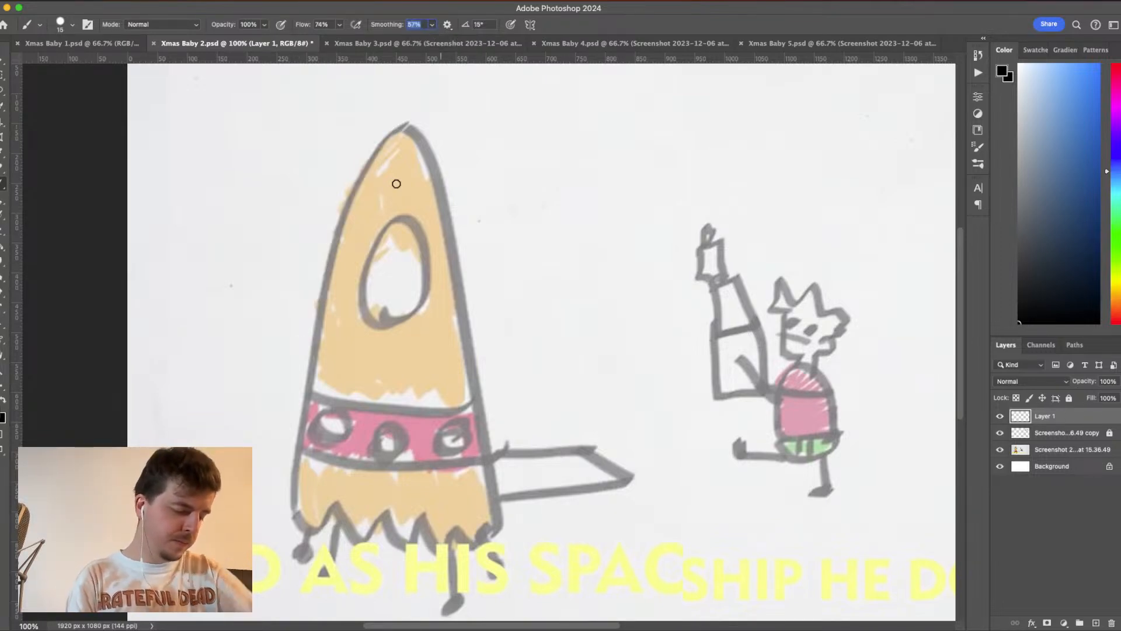
drag(397, 121, 357, 185)
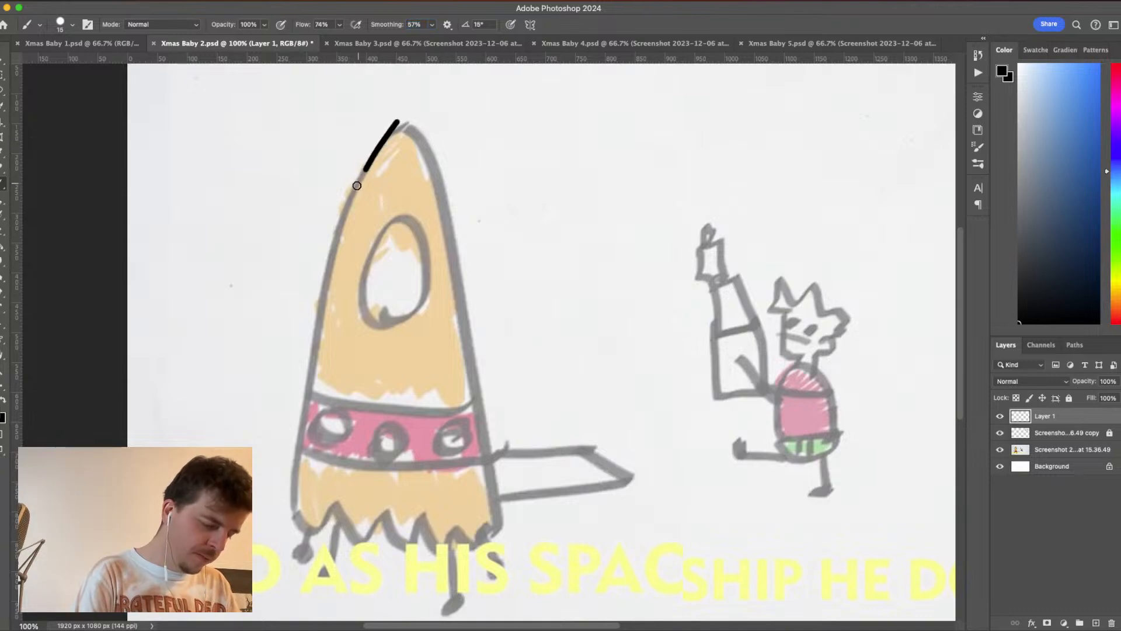
key(super+z)
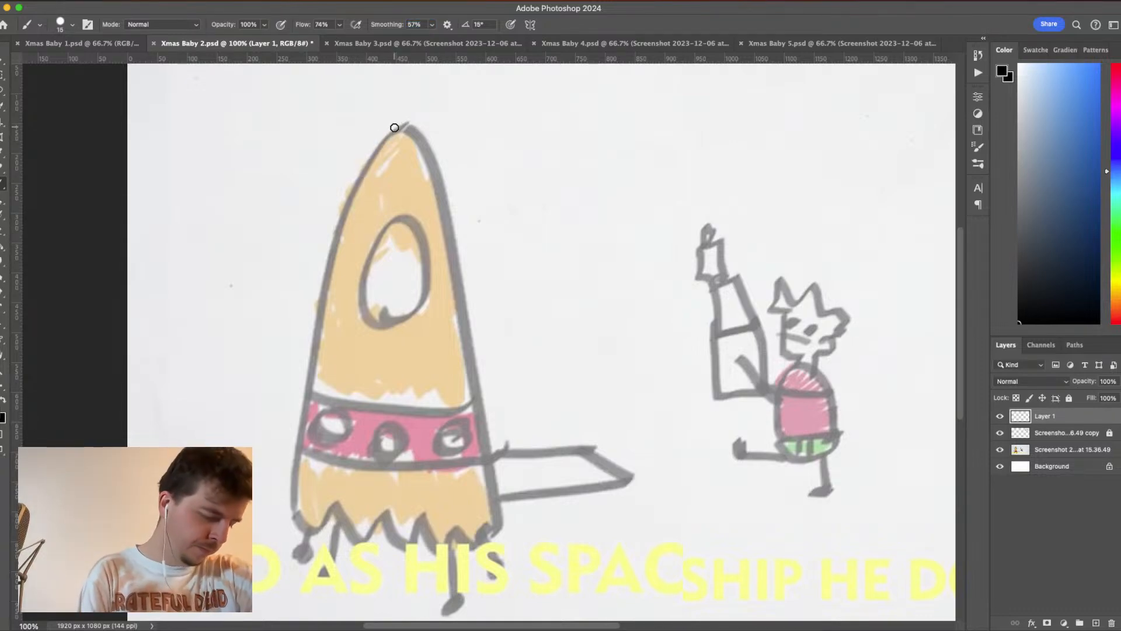
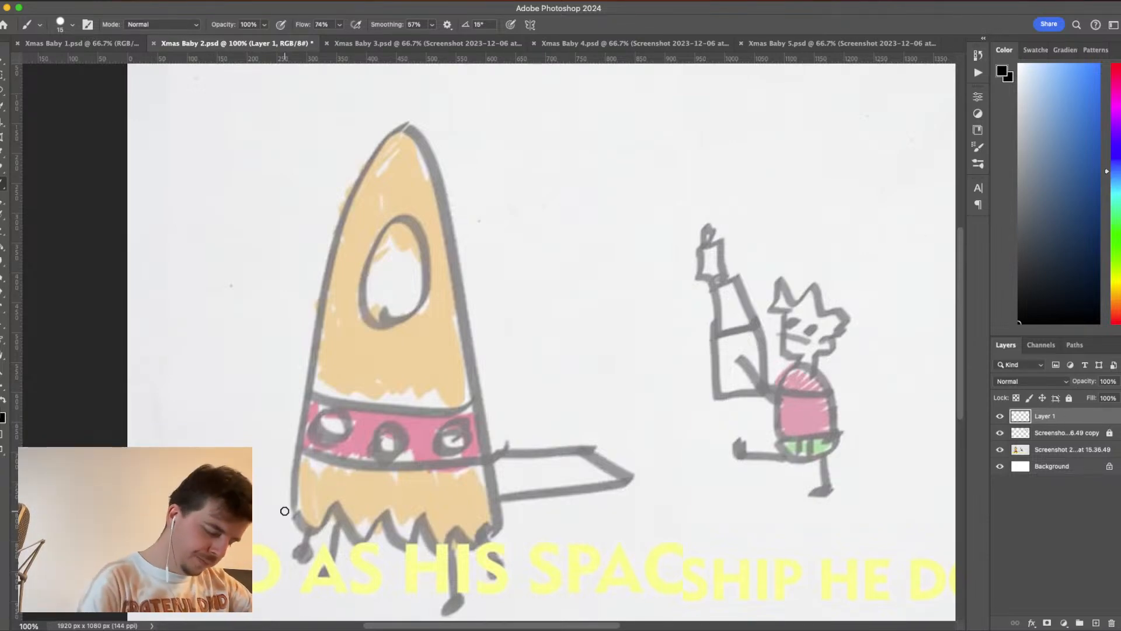
mouse_move(291, 514)
mouse_down()
mouse_move(325, 270)
mouse_move(394, 129)
mouse_move(410, 129)
mouse_move(432, 159)
mouse_move(449, 212)
mouse_move(494, 525)
mouse_move(493, 508)
mouse_up()
key(super+z)
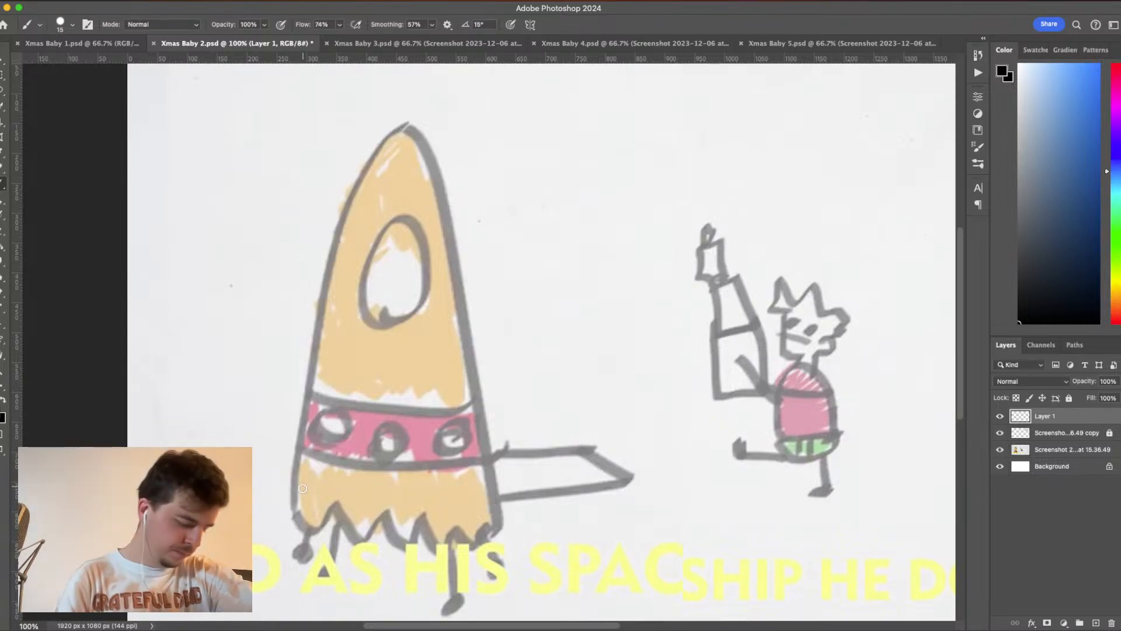
drag(292, 515, 313, 327)
key(super+z)
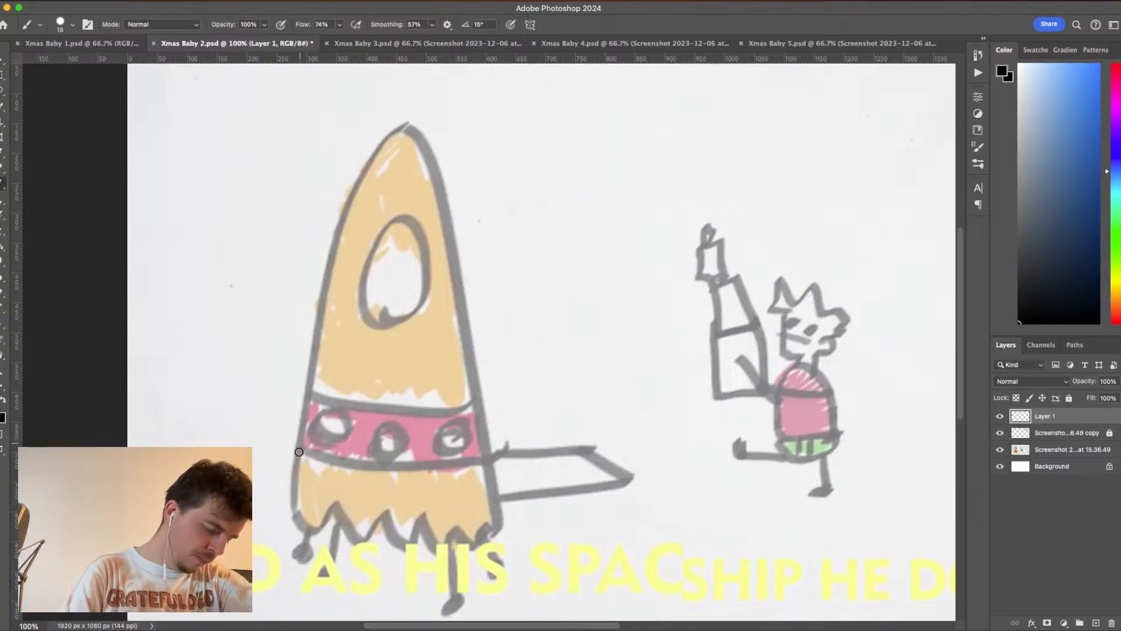
- Ink the rocket's tall rounded body outline in black over the sketch and close its base with a wavy line
mouse_move(290, 512)
mouse_down()
mouse_move(334, 230)
mouse_move(361, 157)
mouse_move(387, 125)
mouse_move(410, 128)
mouse_move(426, 153)
mouse_move(448, 227)
mouse_move(487, 533)
mouse_move(486, 522)
mouse_up()
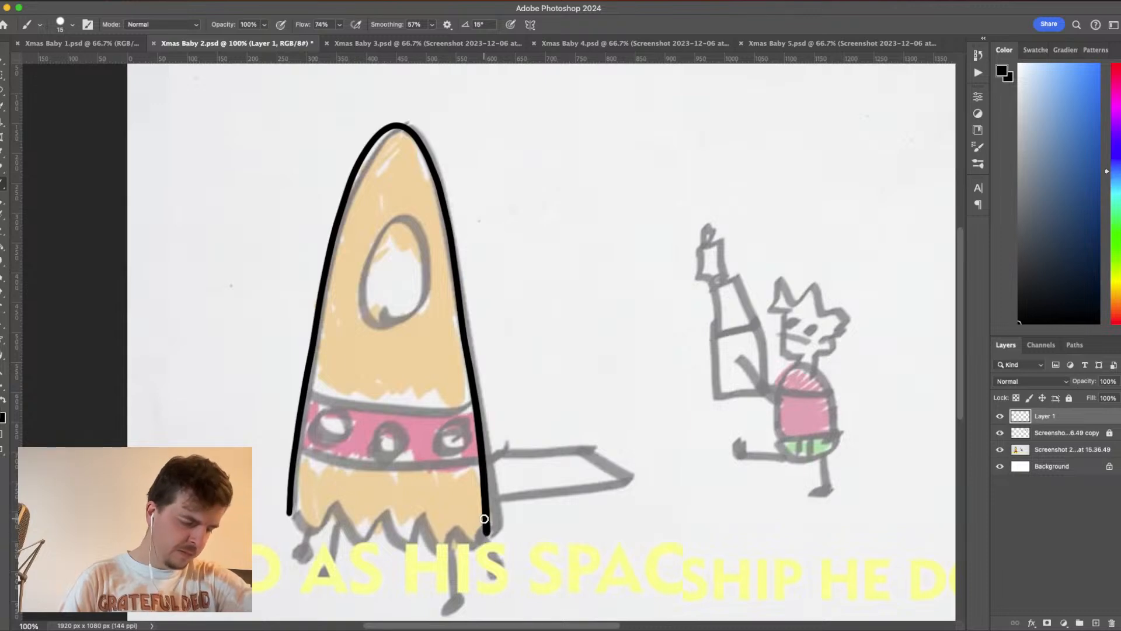
mouse_move(289, 514)
mouse_down()
mouse_move(331, 509)
mouse_move(366, 528)
mouse_move(388, 514)
mouse_move(431, 530)
mouse_move(454, 518)
mouse_move(489, 532)
mouse_move(493, 515)
mouse_up()
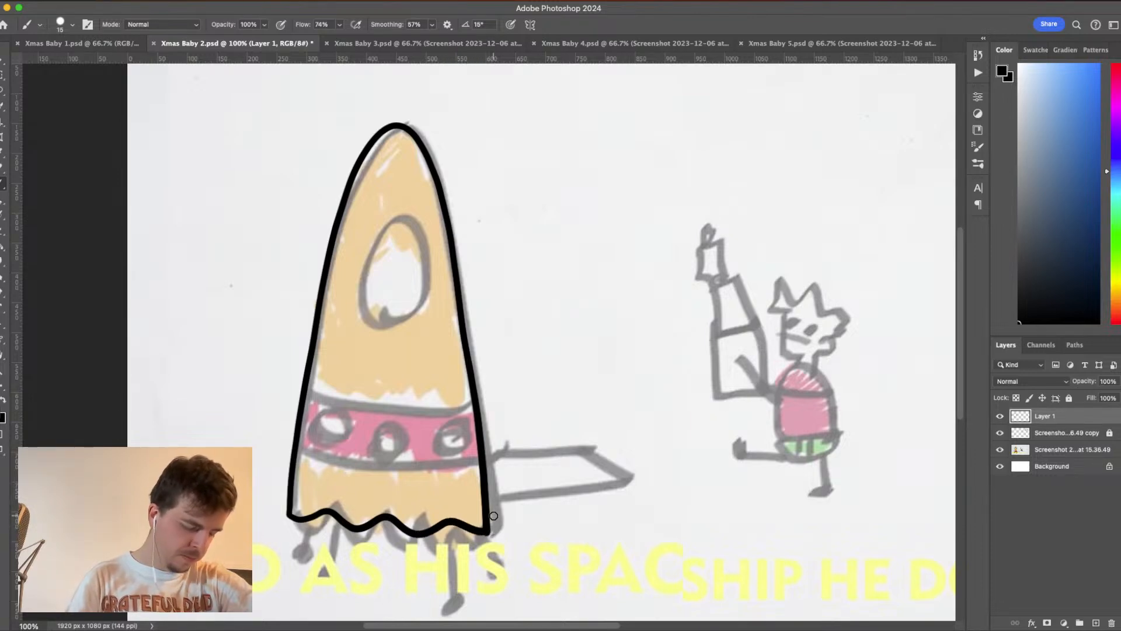
- Ink the rocket's left and middle legs as short black strokes below the wavy base
mouse_move(320, 512)
mouse_down()
mouse_move(307, 567)
mouse_move(290, 575)
mouse_up()
key(super+z)
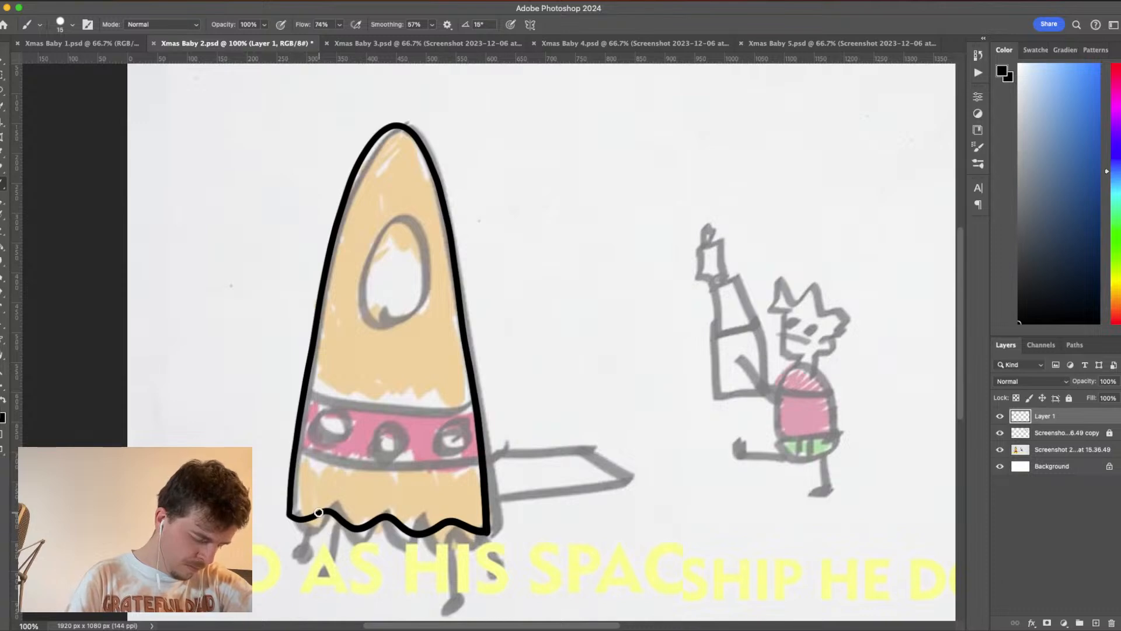
drag(319, 513, 304, 565)
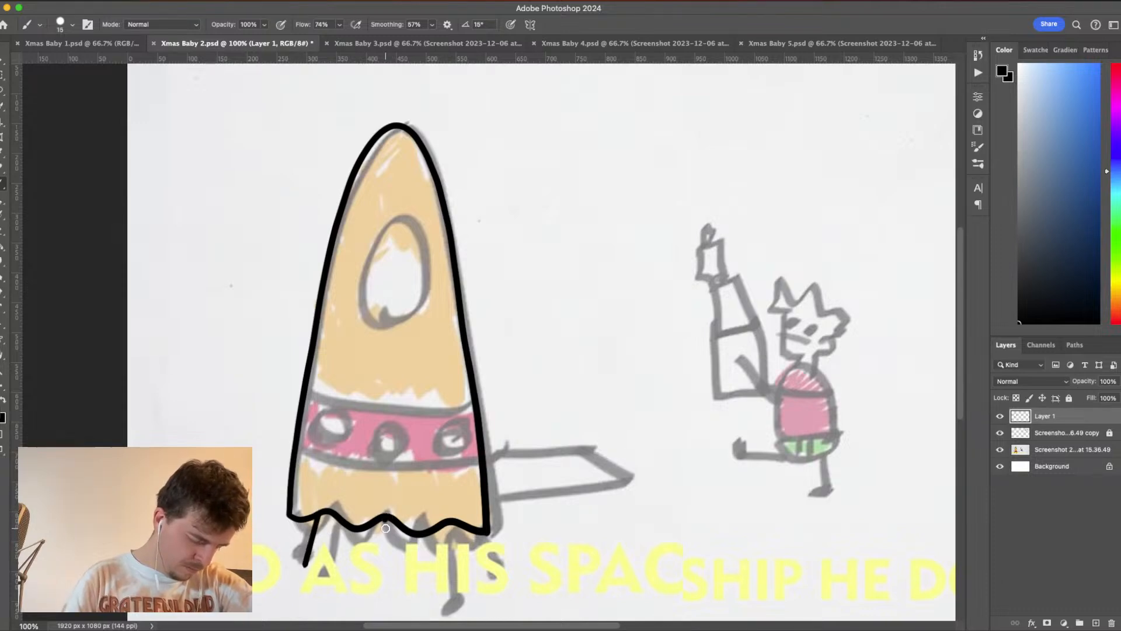
drag(385, 528, 384, 546)
key(super+z)
- Ink the rocket's right leg as a short, slightly slanted stroke below the base, redoing it until it looks right
drag(446, 522, 459, 584)
key(super+z)
drag(445, 525, 456, 578)
key(super+z)
drag(445, 525, 459, 583)
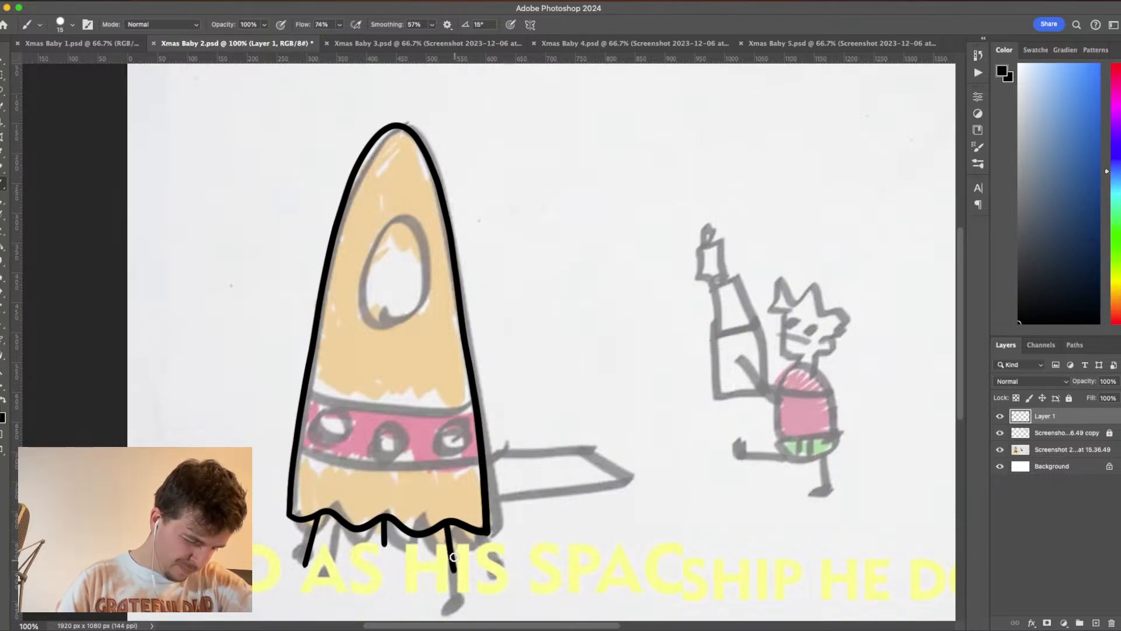
key(super+z)
drag(445, 525, 459, 581)
key(super+z)
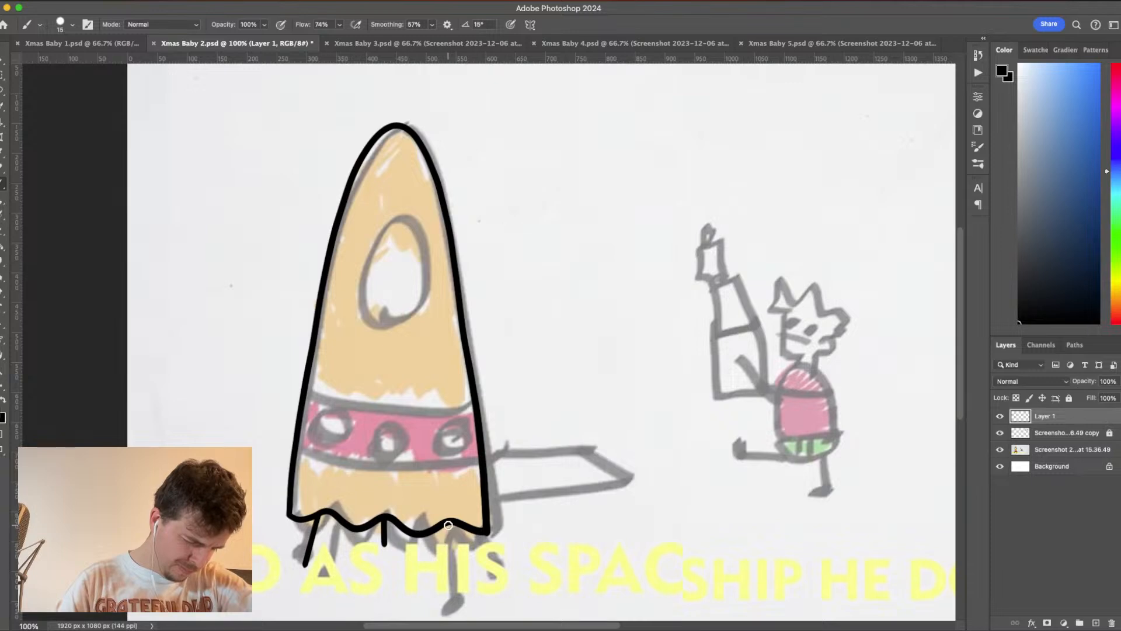
drag(445, 524, 458, 578)
key(super+z)
drag(447, 524, 456, 577)
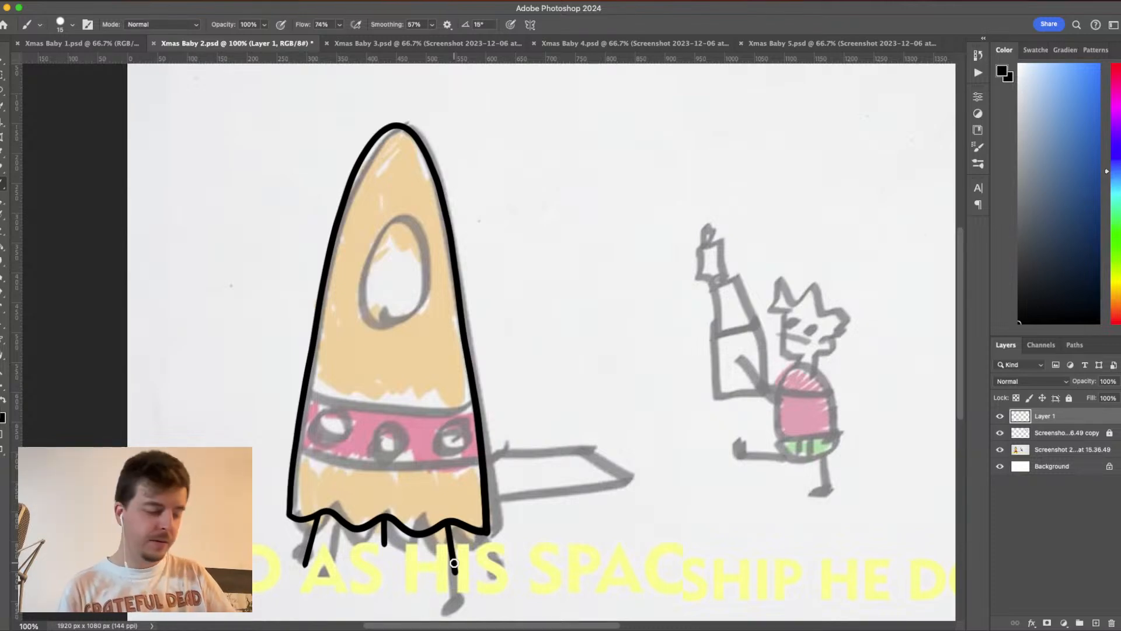
drag(352, 296, 357, 255)
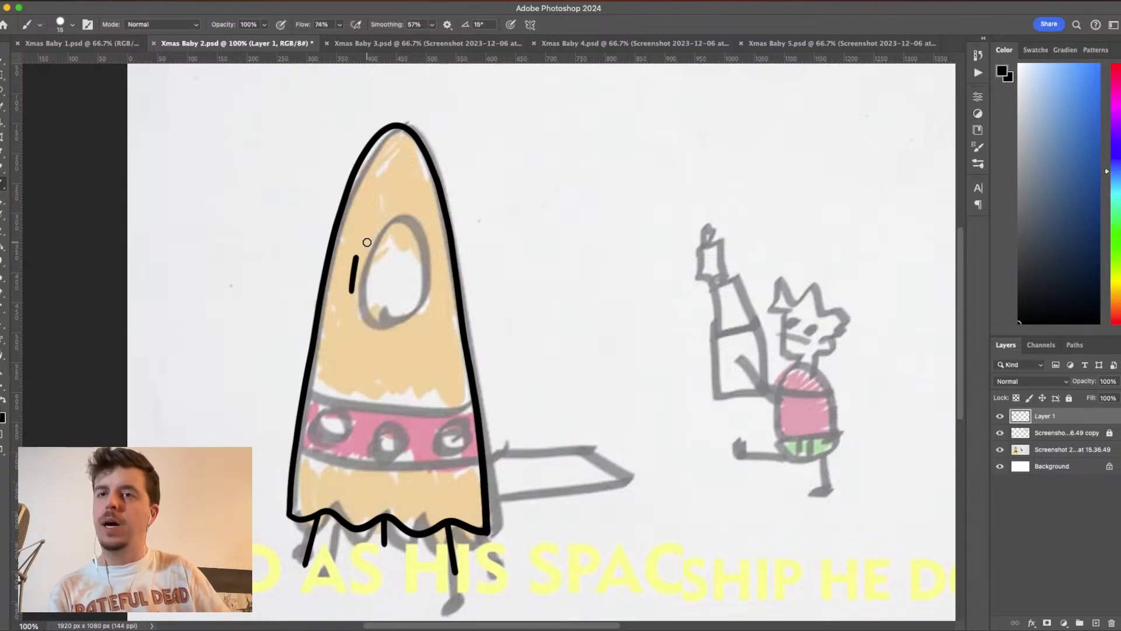
key(super+z)
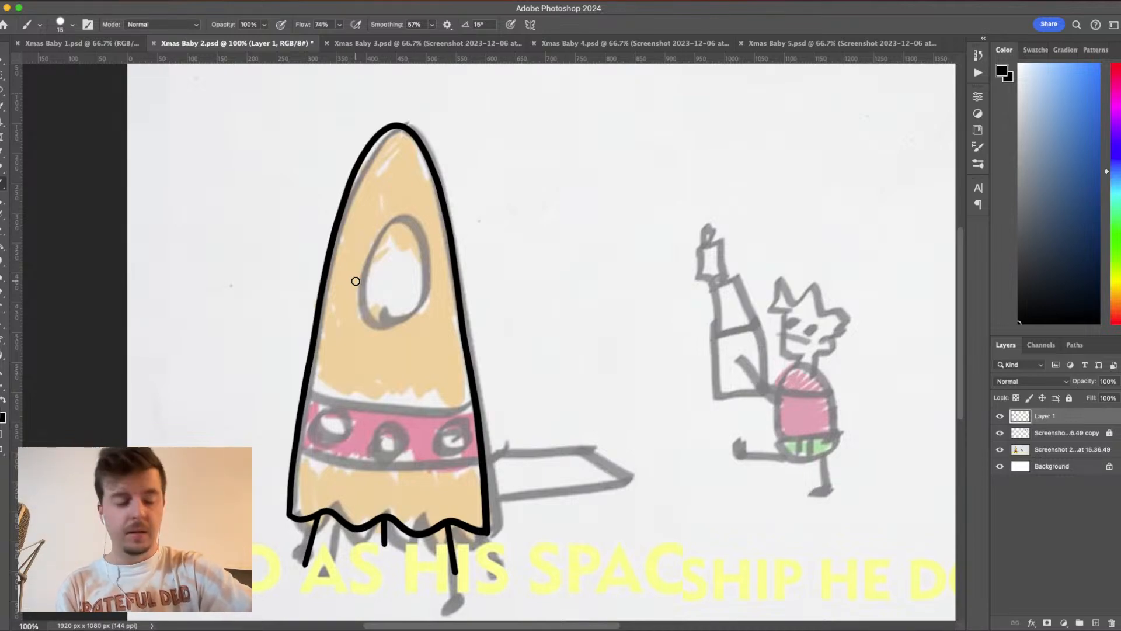
mouse_move(353, 292)
mouse_down()
mouse_move(378, 207)
mouse_move(399, 194)
mouse_move(417, 213)
mouse_move(424, 296)
mouse_move(410, 319)
mouse_move(353, 294)
mouse_up()
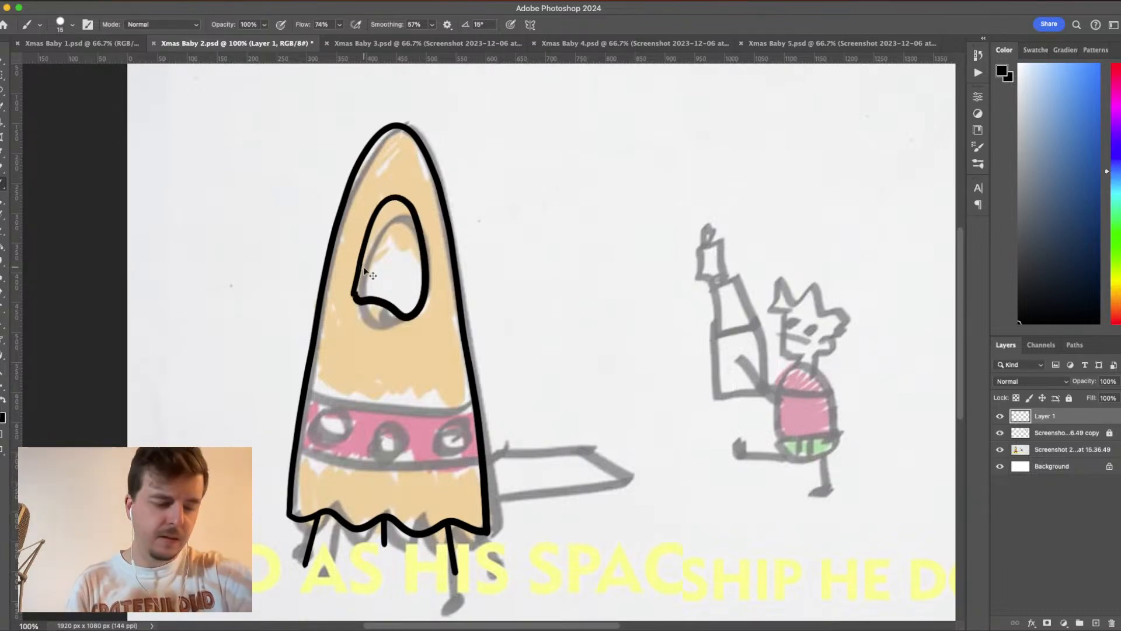
key(ctrl+z)
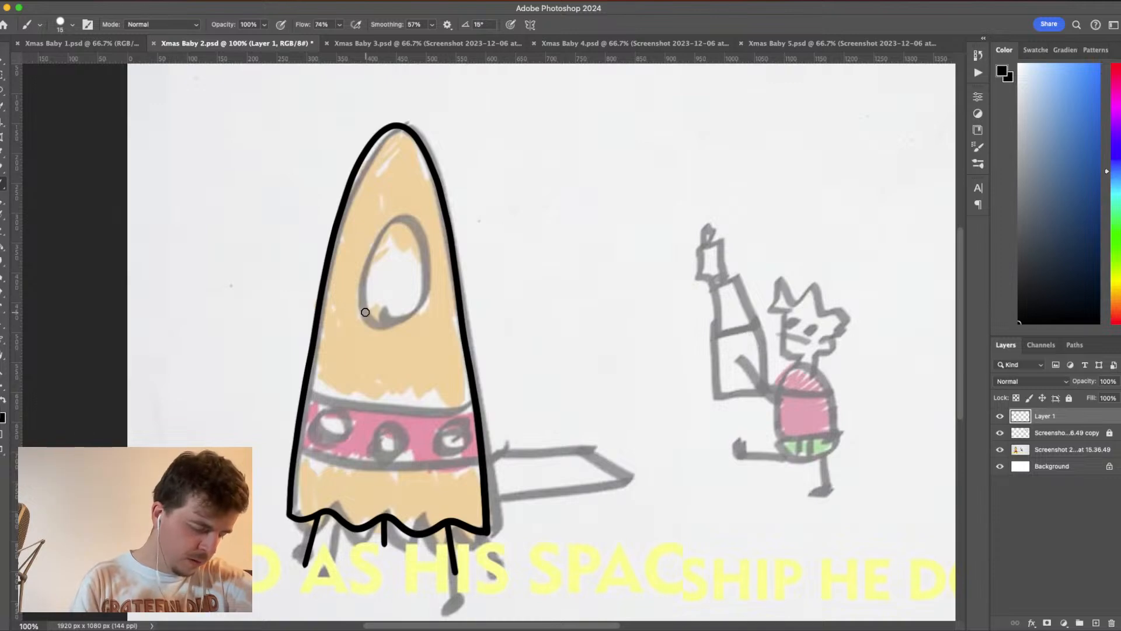
mouse_move(383, 298)
mouse_down()
mouse_move(363, 310)
mouse_move(353, 292)
mouse_move(356, 267)
mouse_move(378, 201)
mouse_move(403, 192)
mouse_move(428, 224)
mouse_move(436, 293)
mouse_move(429, 305)
mouse_move(369, 311)
mouse_up()
key(ctrl+z)
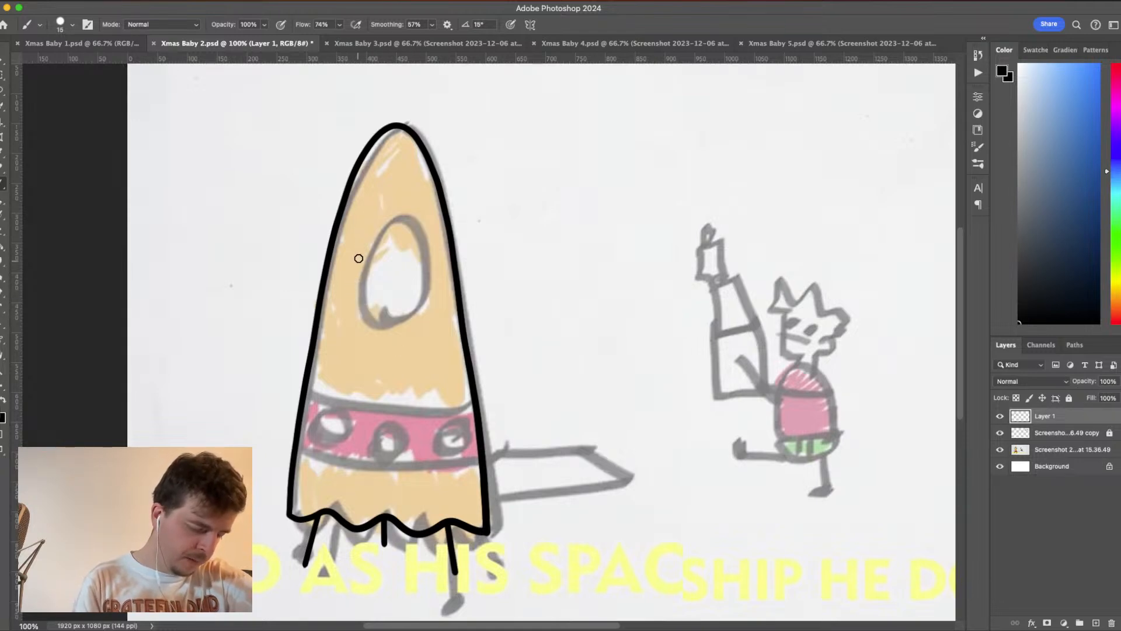
- Ink the rocket's window over the sketched oval as a rounded arch with a small bump in its lower edge
mouse_move(357, 251)
mouse_down()
mouse_move(345, 298)
mouse_move(369, 321)
mouse_move(398, 310)
mouse_move(426, 318)
mouse_move(439, 271)
mouse_move(425, 223)
mouse_move(388, 211)
mouse_move(357, 259)
mouse_up()
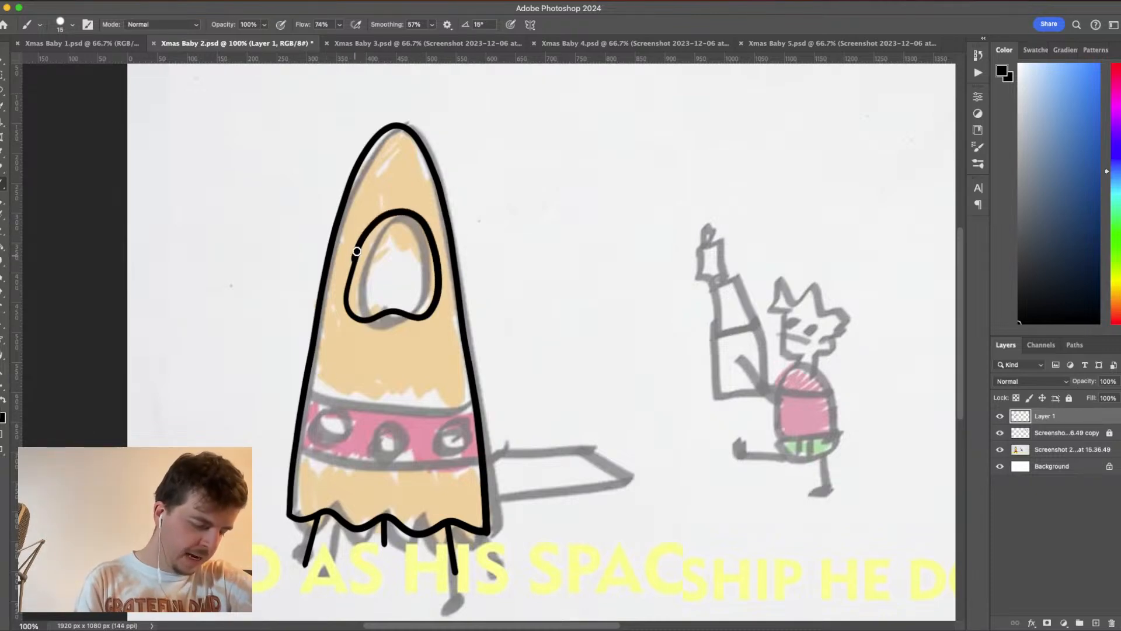
key(super+z)
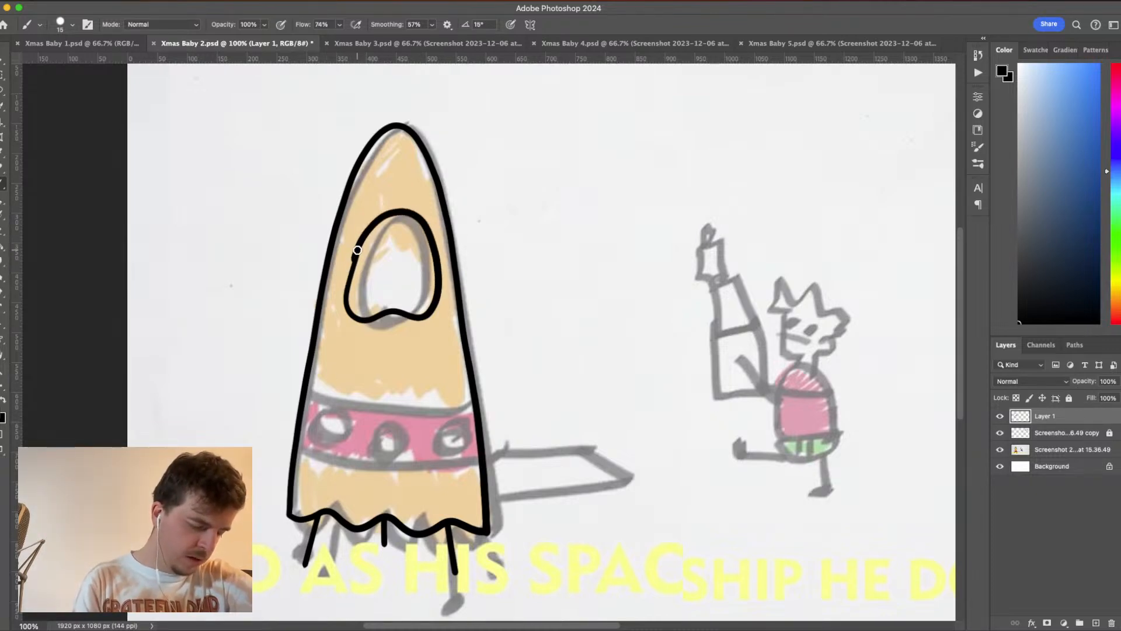
drag(357, 253, 346, 305)
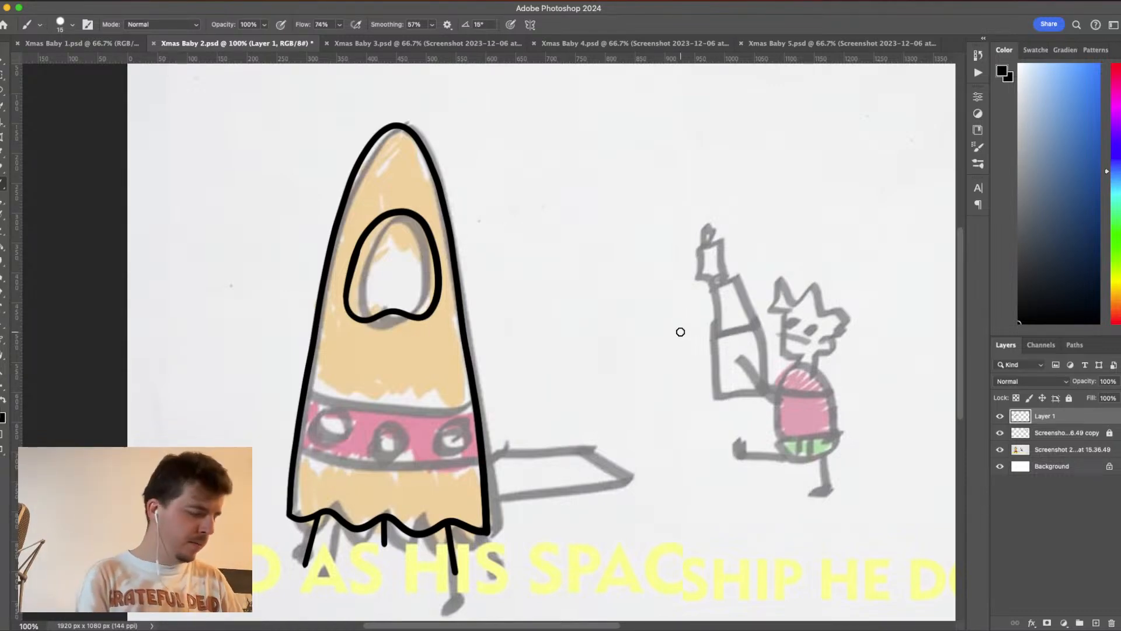
- Lasso the inked window, shift it 3 px to the left with Free Transform, and deselect it
click(2, 92)
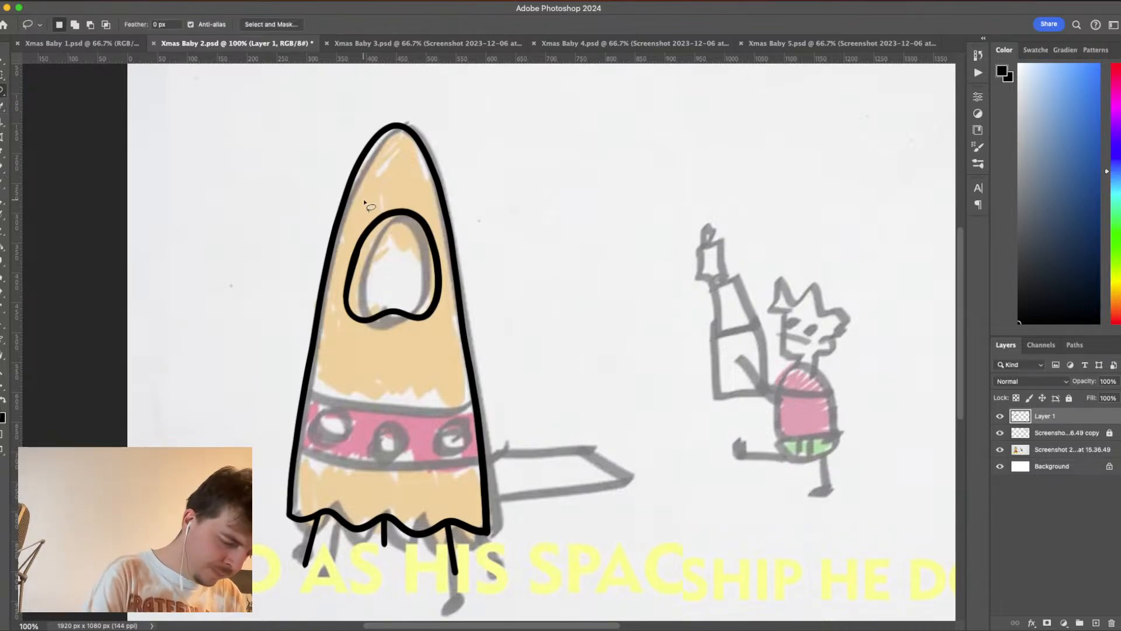
mouse_move(364, 201)
mouse_down()
mouse_move(340, 280)
mouse_move(350, 356)
mouse_move(435, 345)
mouse_move(447, 301)
mouse_move(443, 224)
mouse_move(367, 191)
mouse_up()
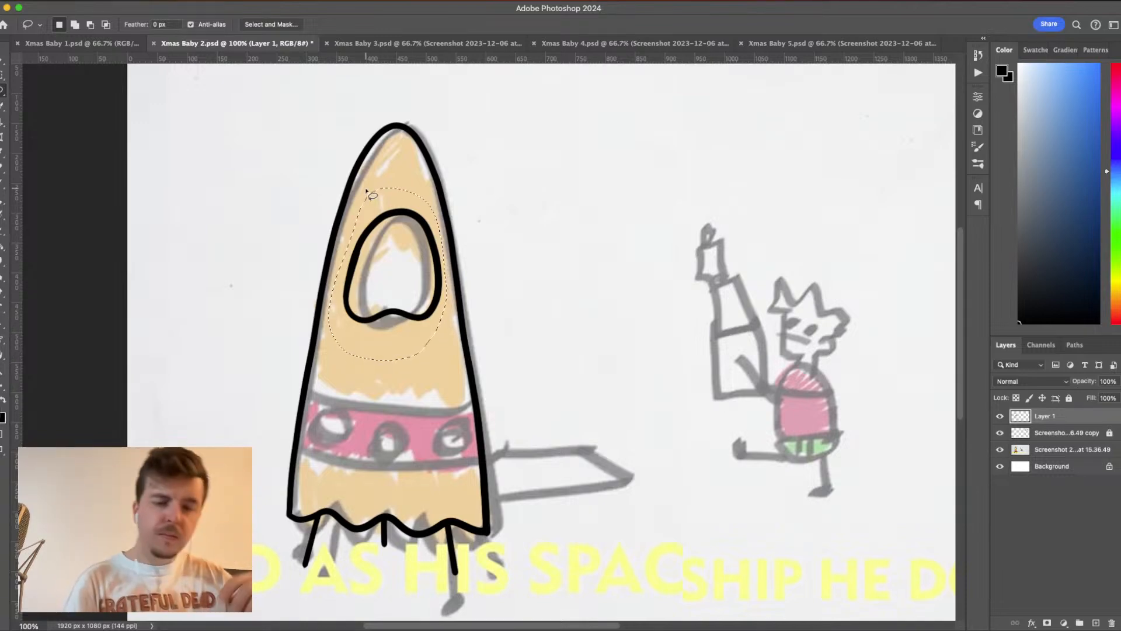
key(super+t)
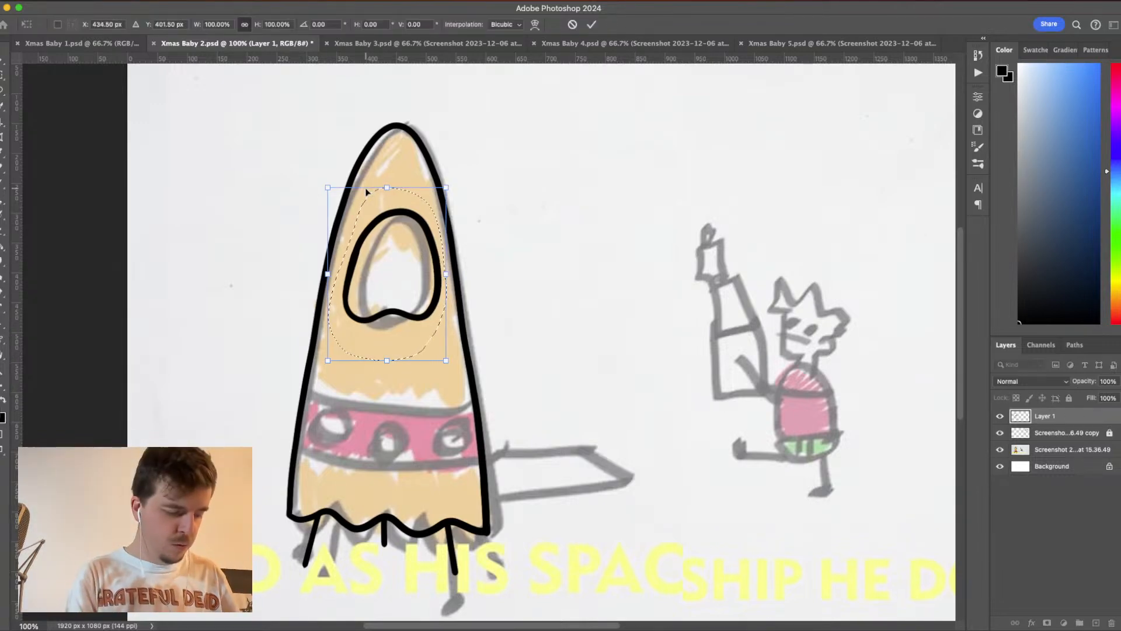
key(Left)
key(Left)
key(Left)
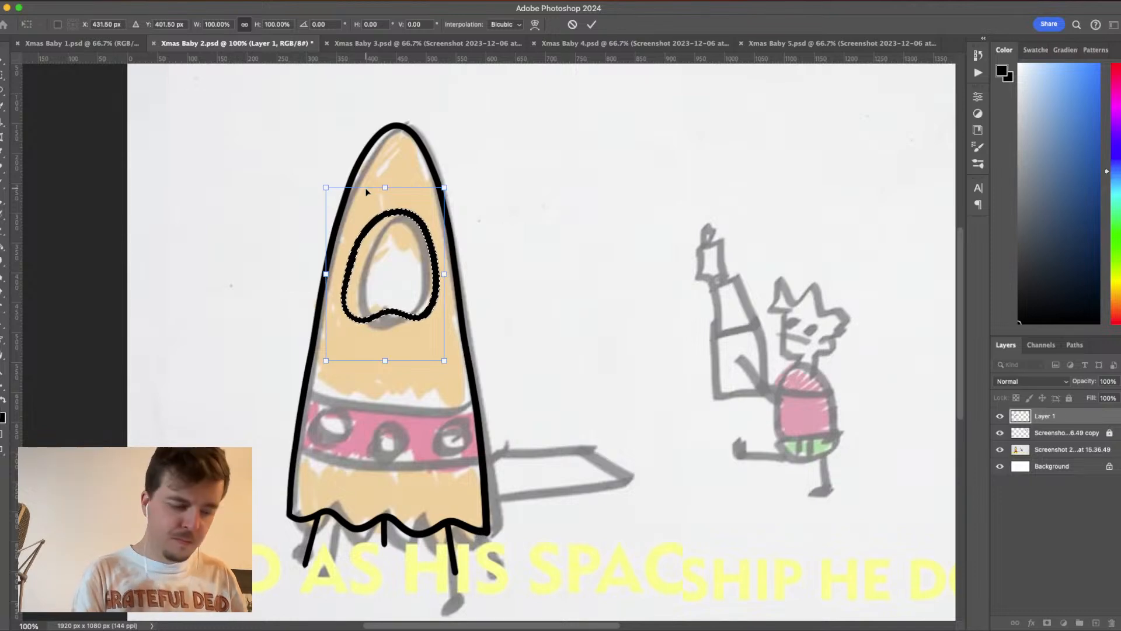
key(Return)
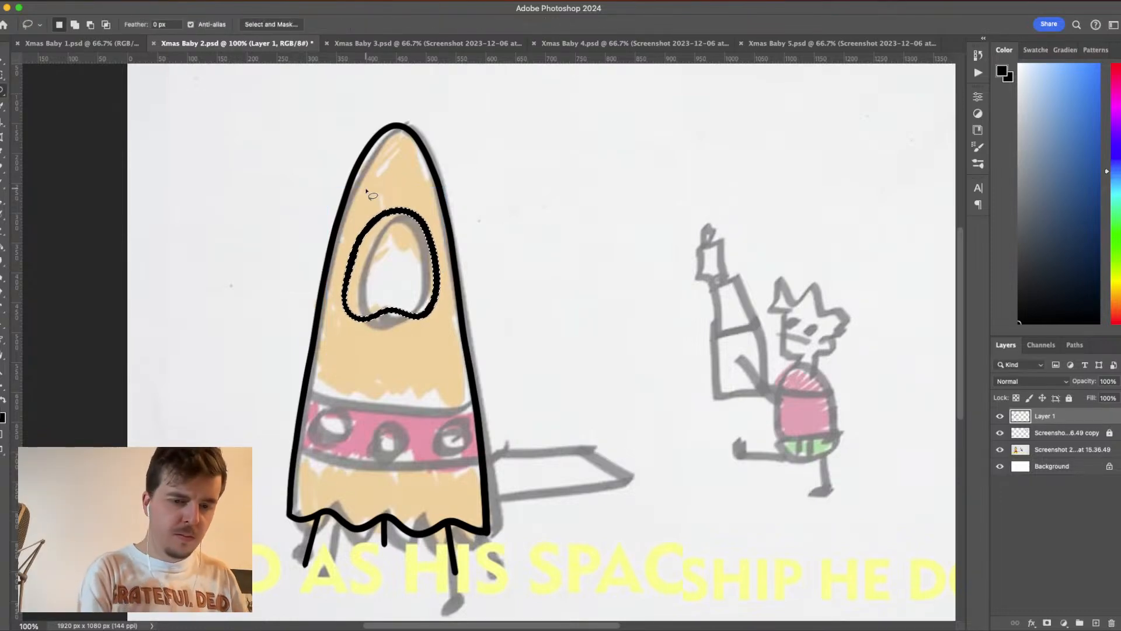
key(super+d)
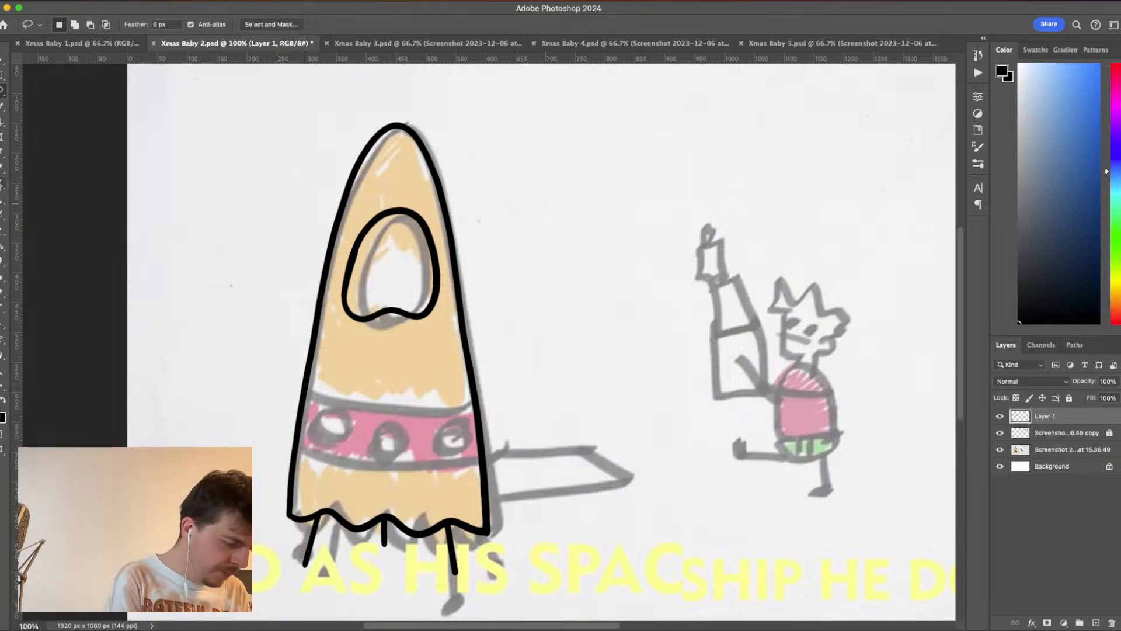
- Ink the upper and lower edges of the rocket's pink band with the Brush as two downward-curving lines
click(3, 182)
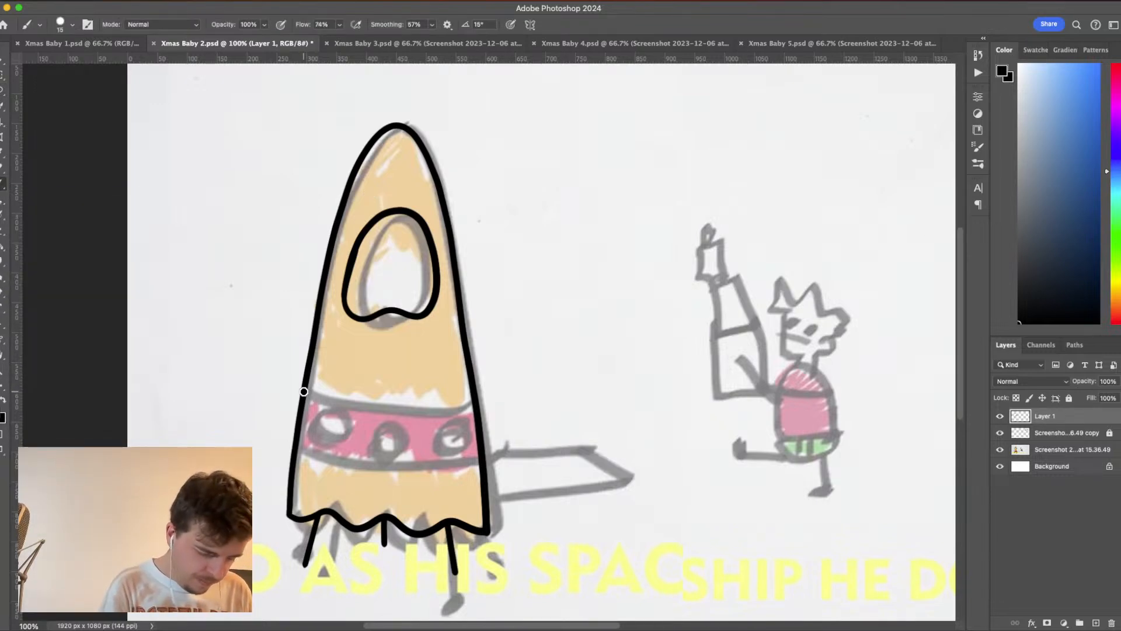
mouse_move(304, 391)
mouse_down()
mouse_move(371, 408)
mouse_move(475, 393)
mouse_up()
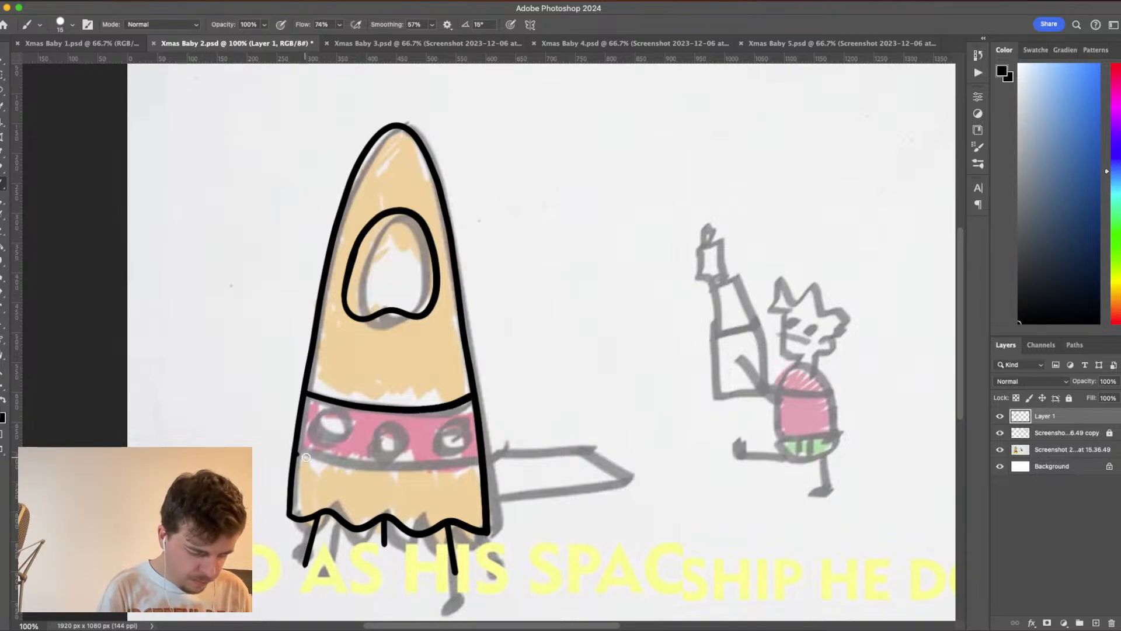
mouse_move(306, 457)
mouse_down()
mouse_move(382, 464)
mouse_move(483, 450)
mouse_up()
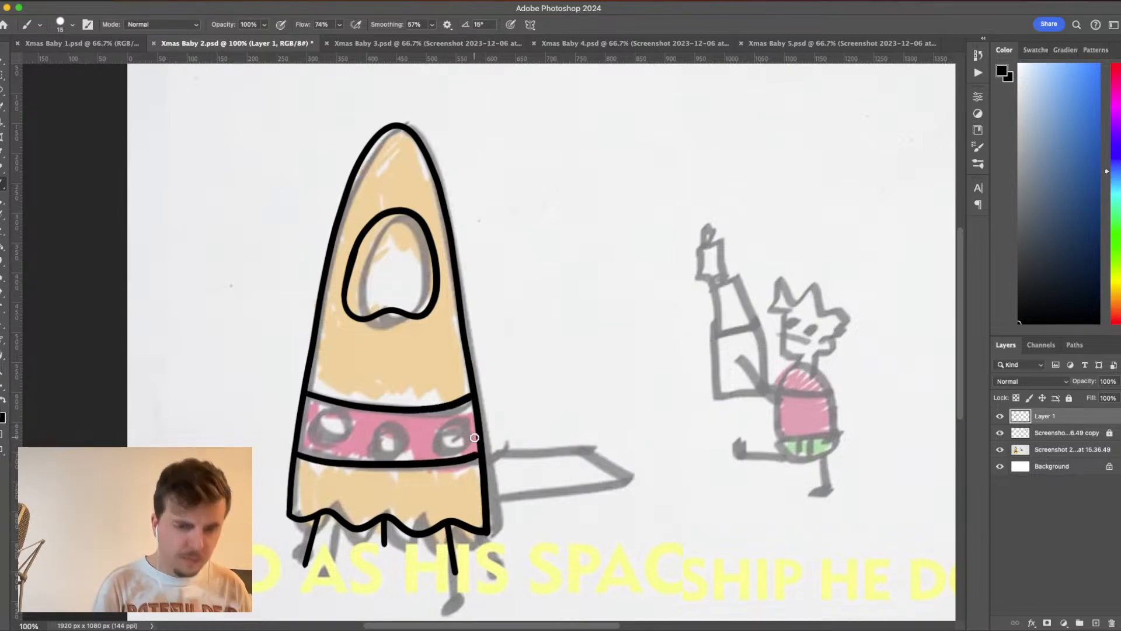
key(super+z)
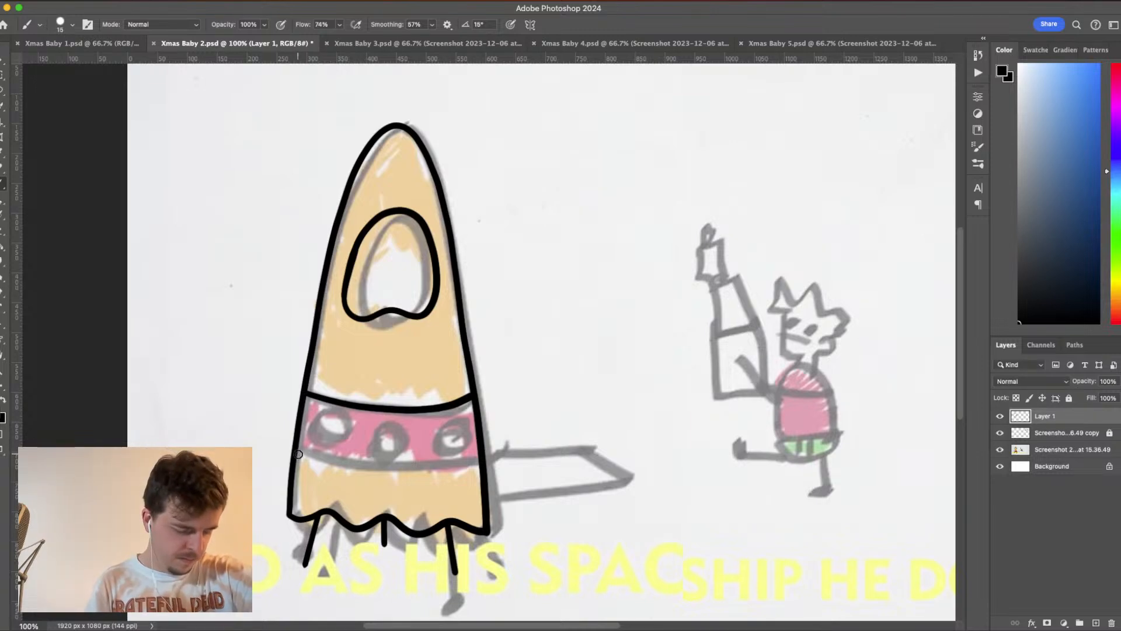
mouse_move(298, 454)
mouse_down()
mouse_move(373, 475)
mouse_move(487, 458)
mouse_up()
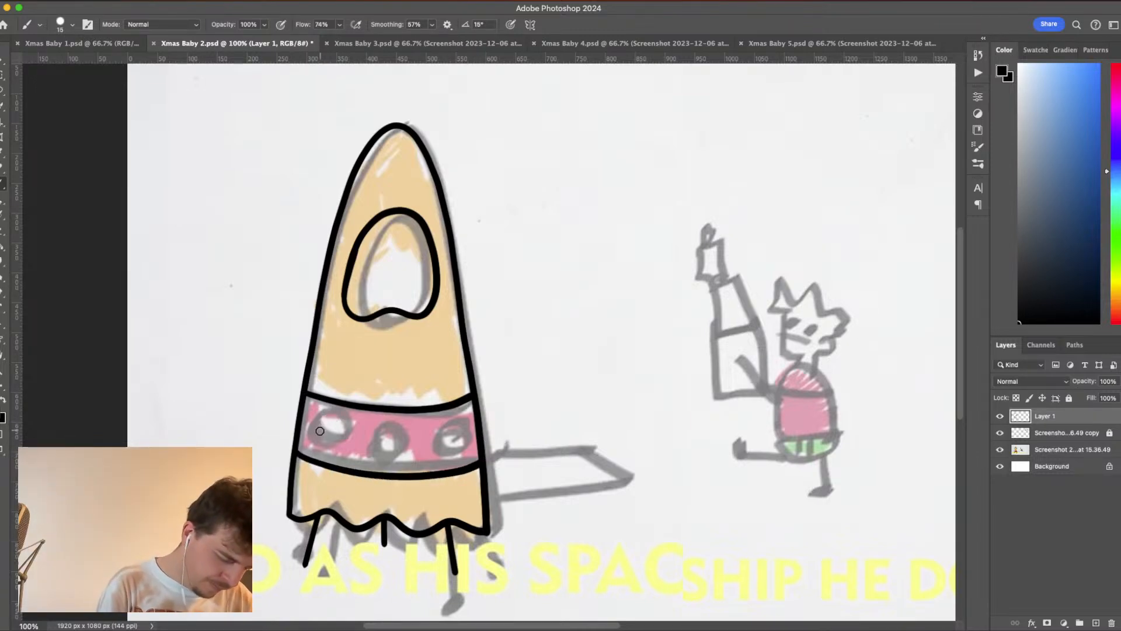
- Ink three small open circles over the sketched portholes on the rocket's pink band
mouse_move(316, 441)
mouse_down()
mouse_move(315, 420)
mouse_move(340, 412)
mouse_move(352, 426)
mouse_move(334, 446)
mouse_up()
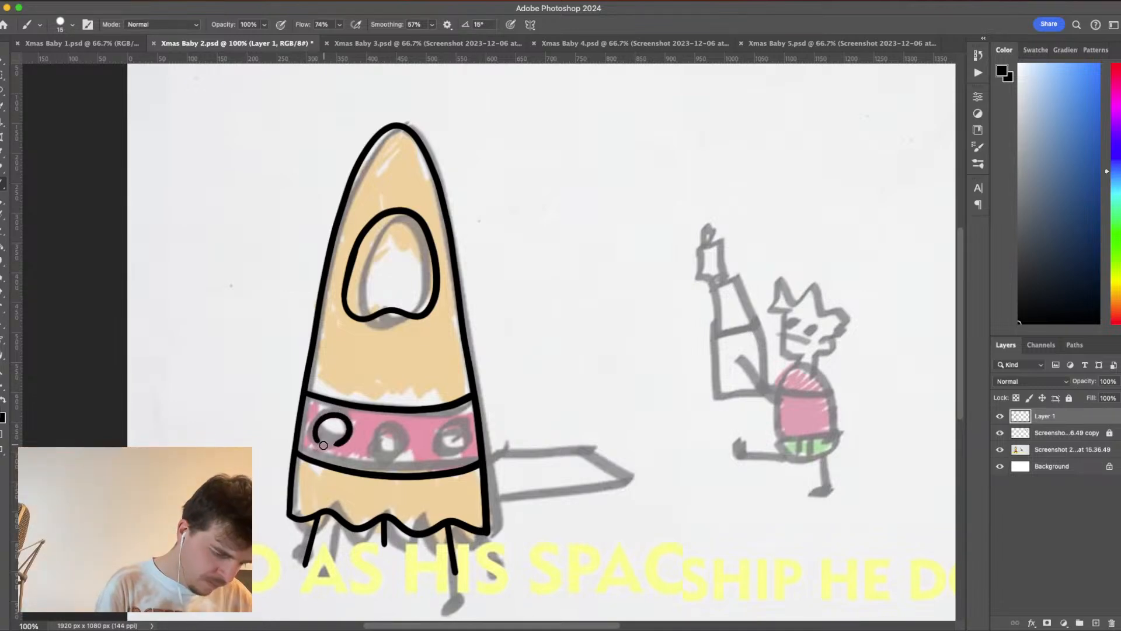
key(super+z)
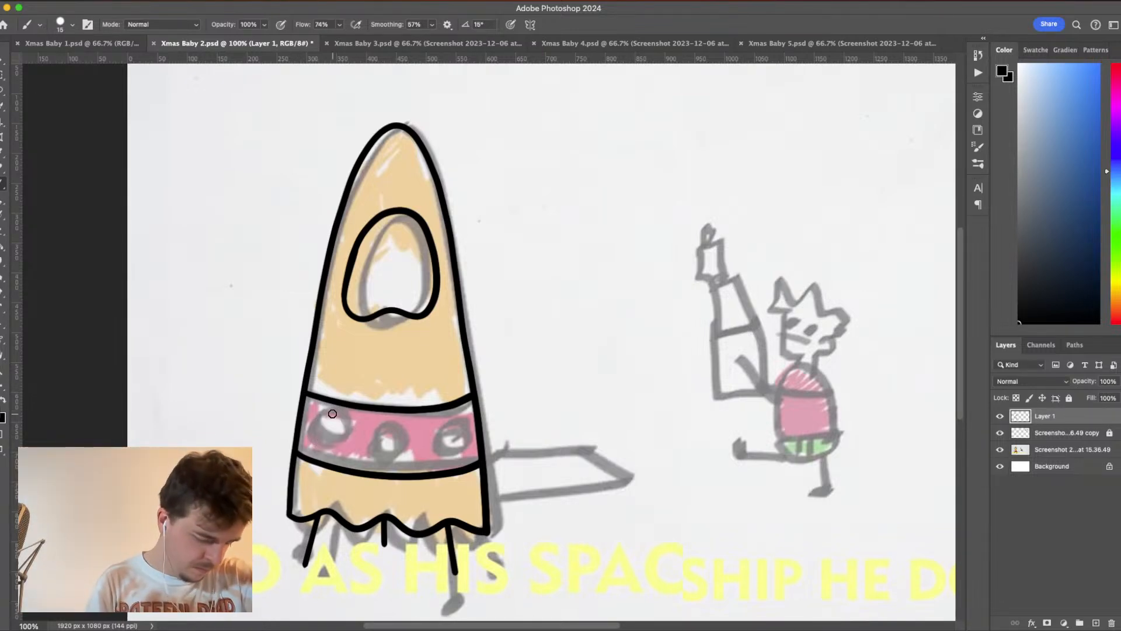
mouse_move(332, 413)
mouse_down()
mouse_move(315, 434)
mouse_move(324, 443)
mouse_move(348, 437)
mouse_move(339, 417)
mouse_move(384, 458)
mouse_move(409, 434)
mouse_move(380, 427)
mouse_move(406, 433)
mouse_move(367, 448)
mouse_move(379, 461)
mouse_move(402, 429)
mouse_up()
key(super+z)
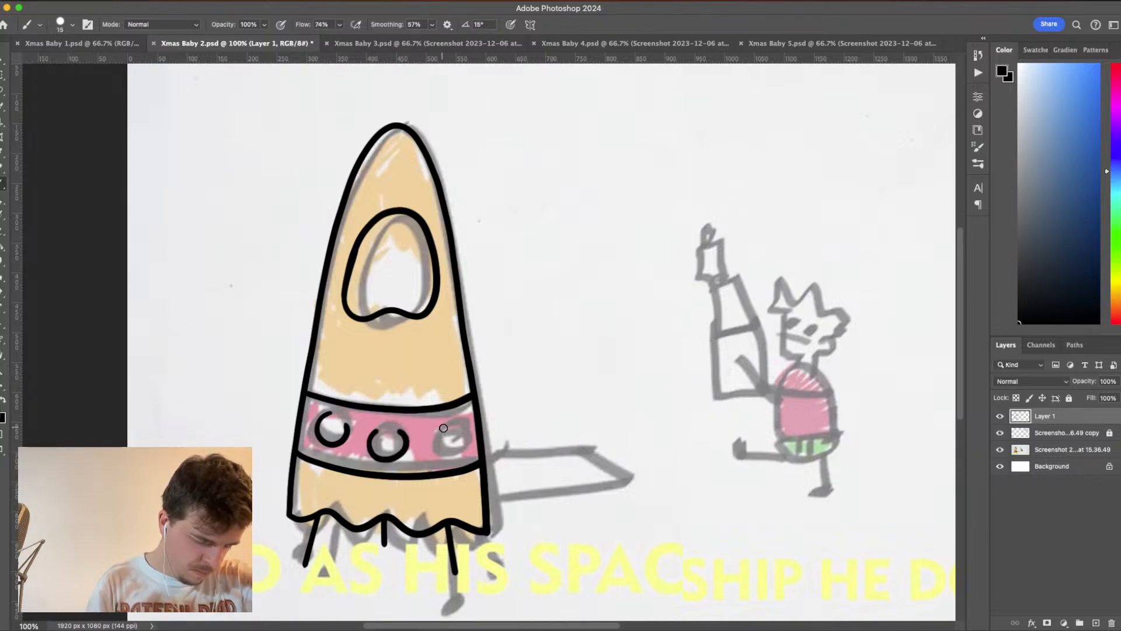
mouse_move(446, 424)
mouse_down()
mouse_move(464, 425)
mouse_move(471, 450)
mouse_move(441, 458)
mouse_move(427, 434)
mouse_move(448, 423)
mouse_up()
mouse_move(436, 428)
mouse_down()
mouse_move(430, 451)
mouse_move(451, 462)
mouse_move(469, 443)
mouse_move(454, 421)
mouse_move(433, 433)
mouse_move(466, 442)
mouse_move(439, 457)
mouse_move(432, 432)
mouse_move(458, 416)
mouse_up()
key(super+z)
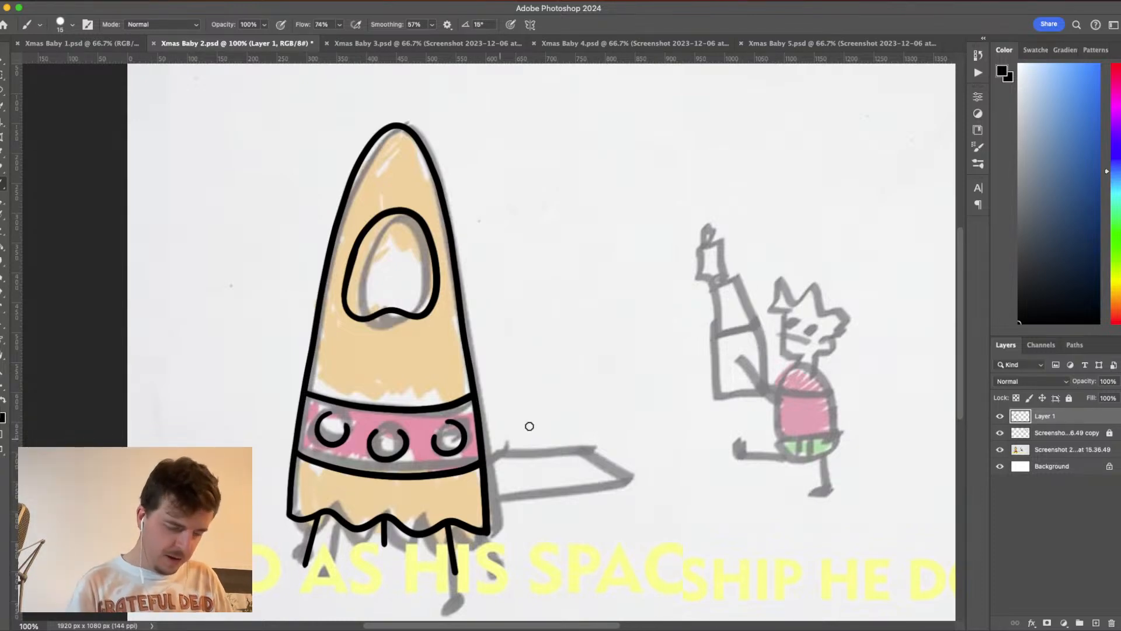
- Ink a small round foot at the lower end of each of the rocket's three legs
drag(638, 382, 692, 282)
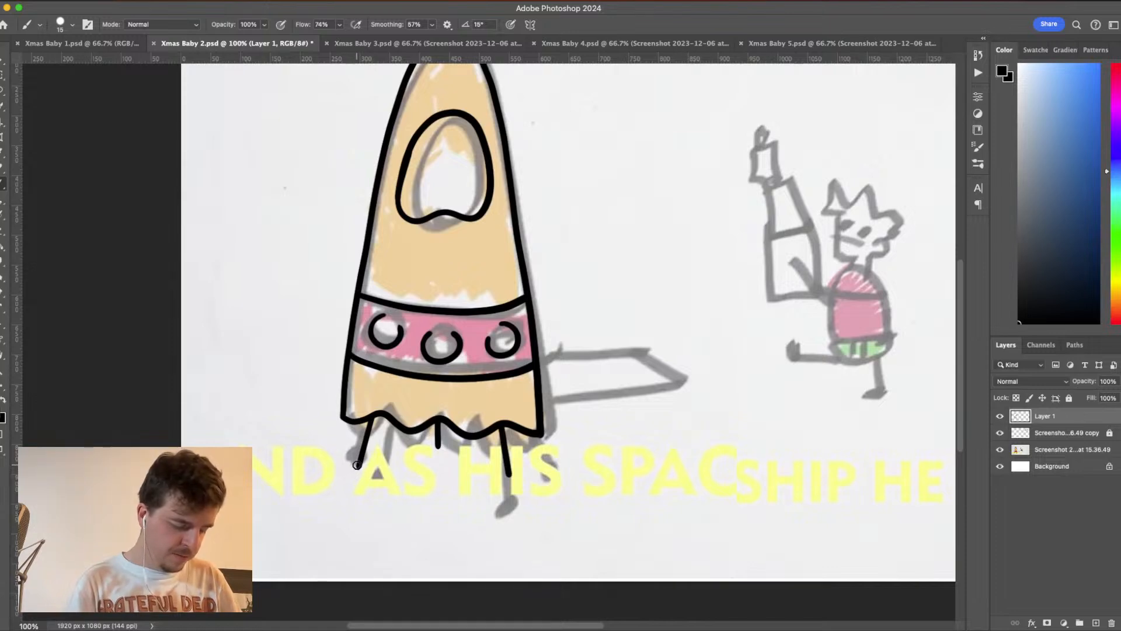
mouse_move(358, 459)
mouse_down()
mouse_move(345, 472)
mouse_move(362, 483)
mouse_move(370, 464)
mouse_move(358, 460)
mouse_up()
mouse_move(438, 439)
mouse_down()
mouse_move(429, 454)
mouse_move(453, 447)
mouse_move(443, 440)
mouse_up()
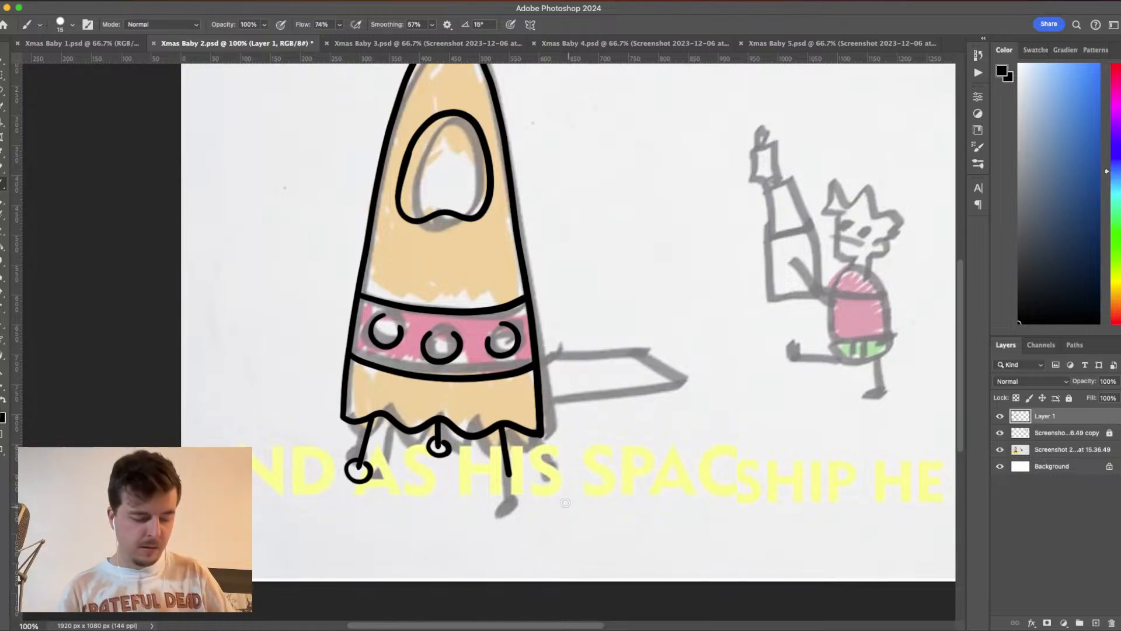
mouse_move(503, 468)
mouse_down()
mouse_move(500, 480)
mouse_move(522, 483)
mouse_move(506, 464)
mouse_move(497, 473)
mouse_up()
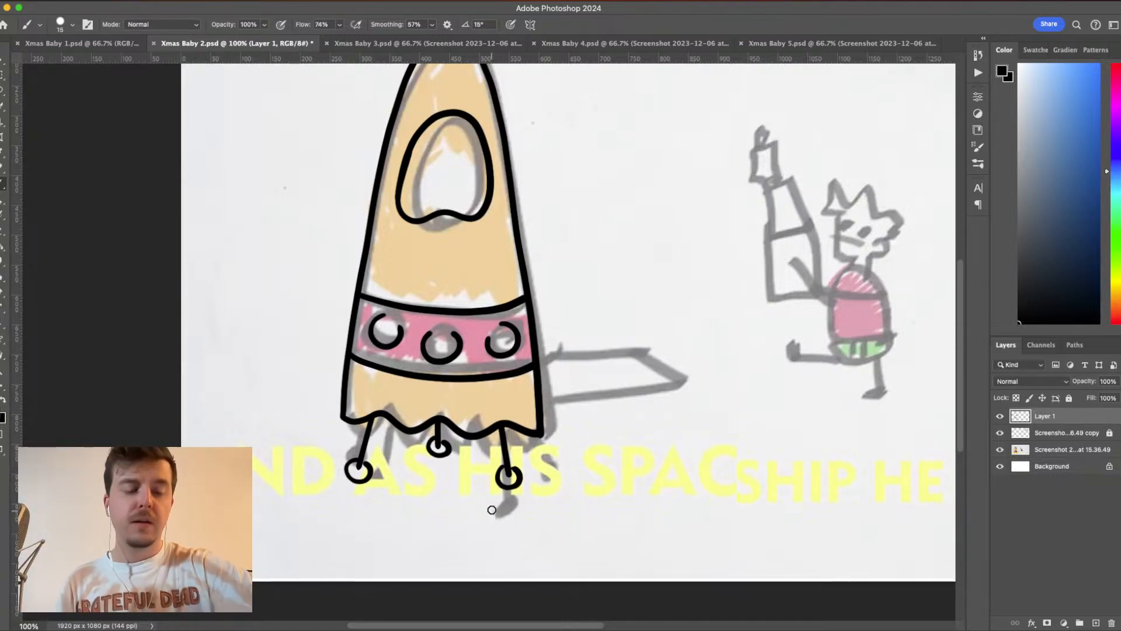
- Undo the three round feet inked on the rocket's legs
key(super+z)
key(super+z)
key(super+z)
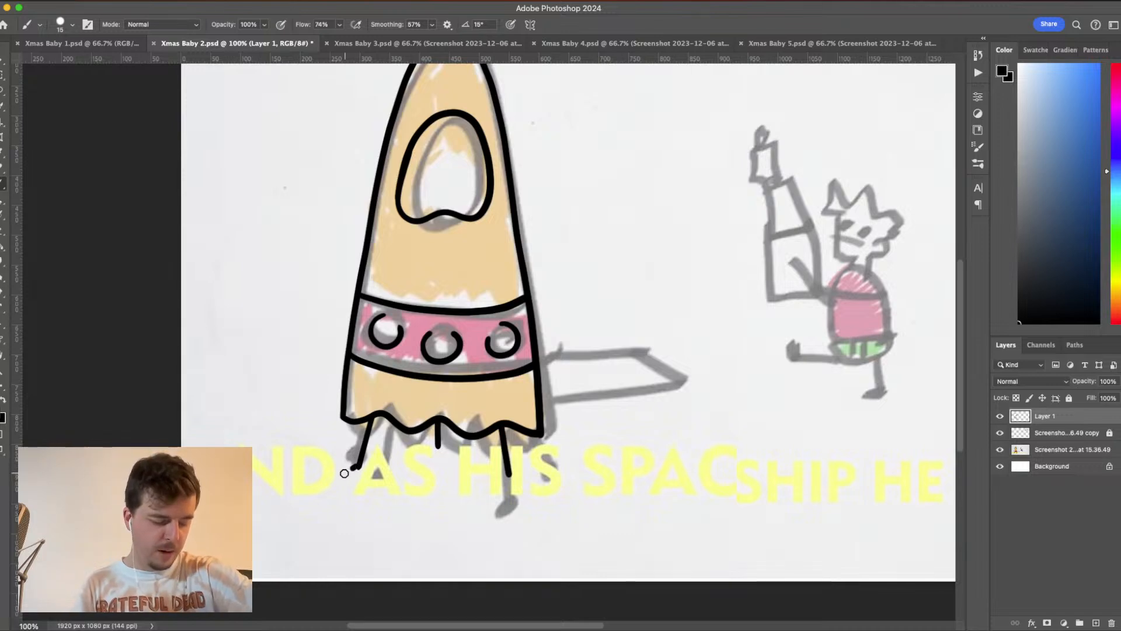
- Ink a small foot of crossing strokes at the lower end of the rocket's leftmost leg
drag(348, 471, 372, 469)
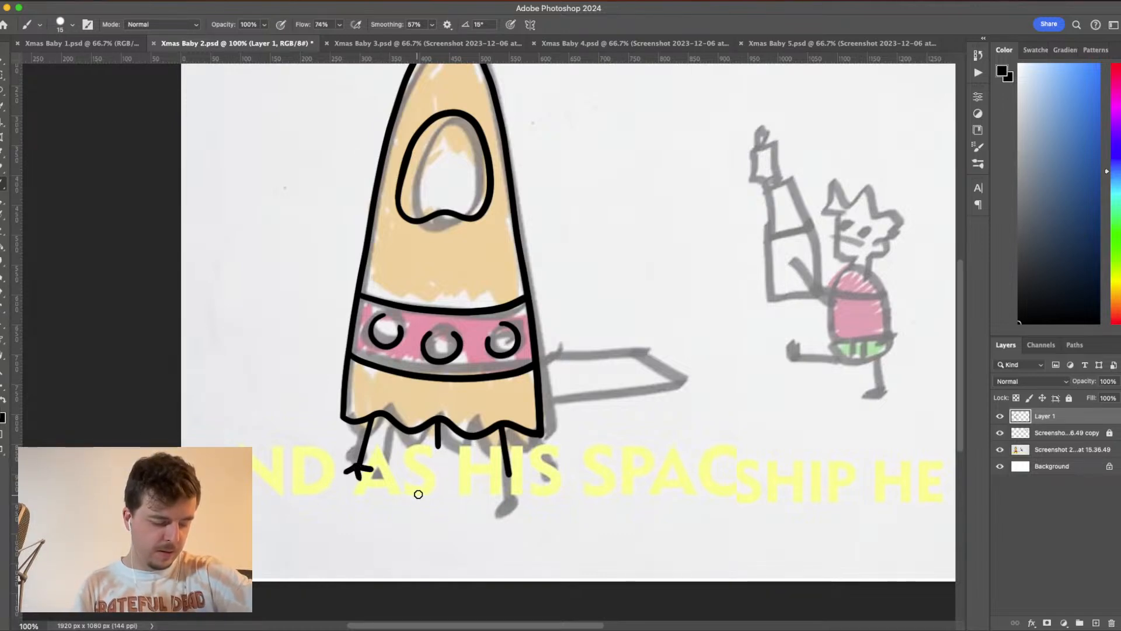
key(super+z)
key(super+z)
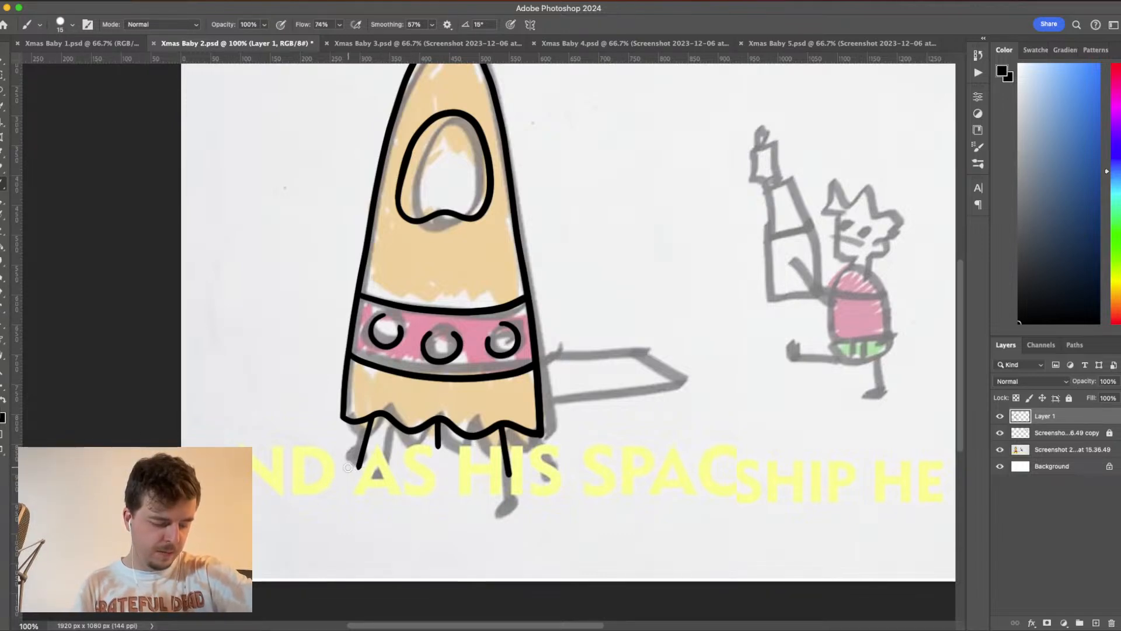
drag(349, 467, 351, 463)
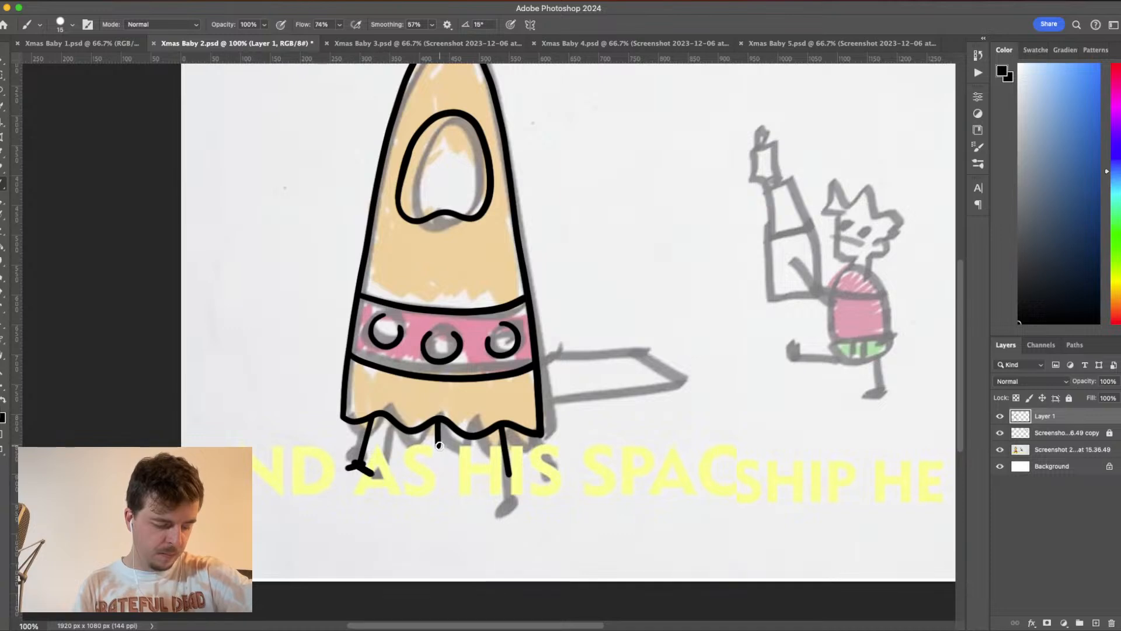
key(super+z)
drag(348, 462, 370, 470)
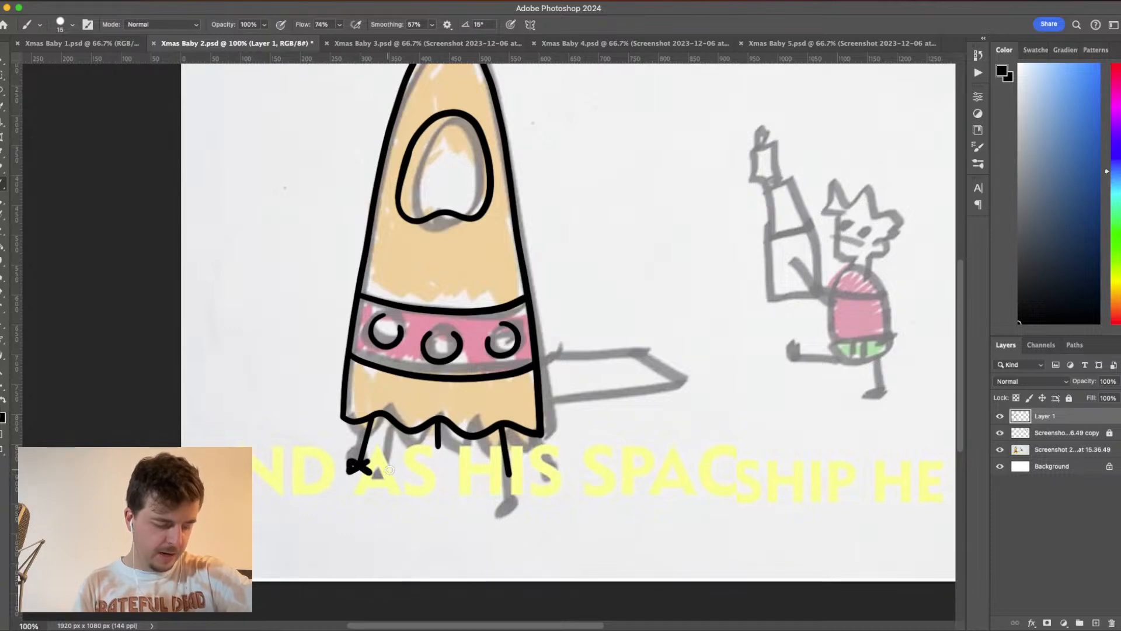
mouse_move(445, 443)
mouse_down()
mouse_move(423, 454)
mouse_move(454, 456)
mouse_up()
mouse_move(519, 470)
mouse_down()
mouse_move(501, 468)
mouse_move(522, 479)
mouse_up()
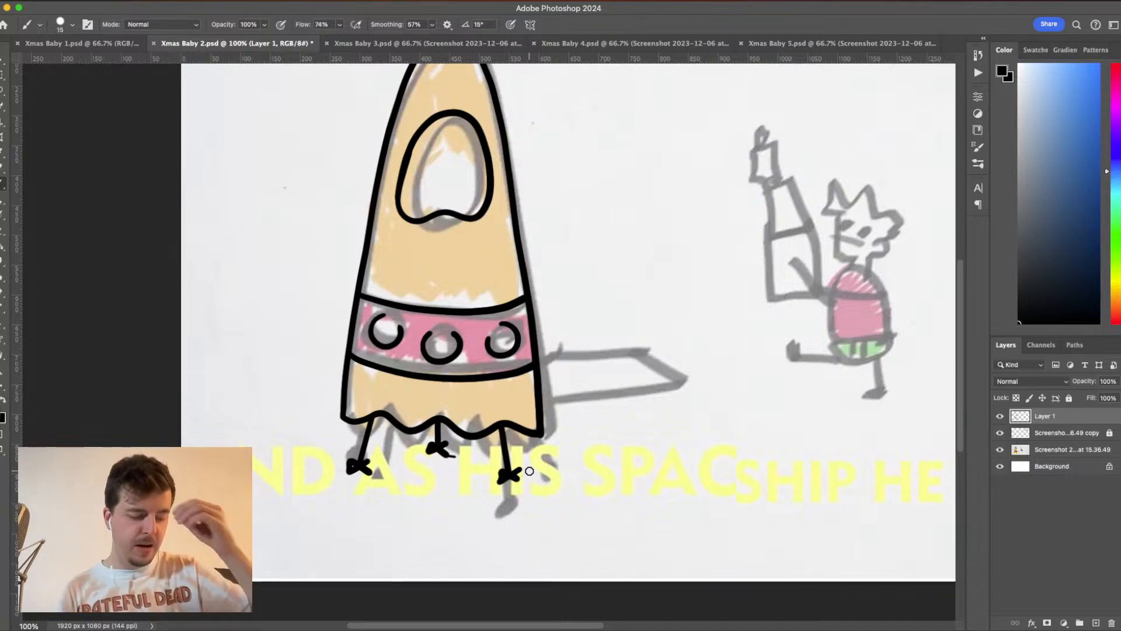
key(super+z)
key(super+z)
key(super+z)
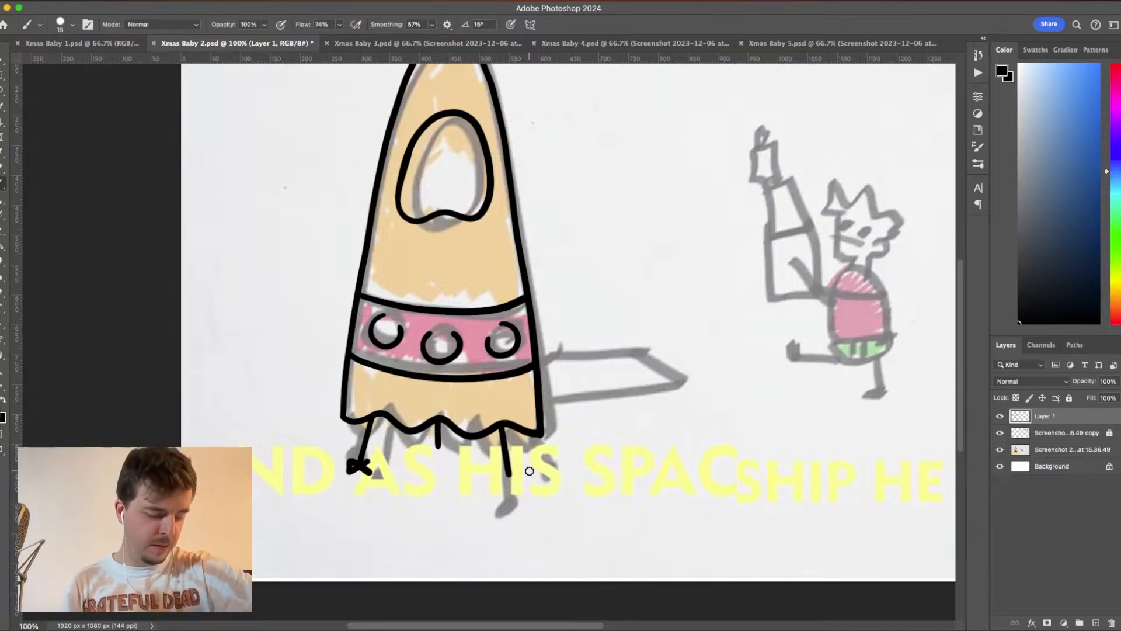
- Ink matching small crossed feet at the lower ends of the rocket's middle and rightmost legs
drag(433, 444, 442, 447)
key(super+z)
key(super+z)
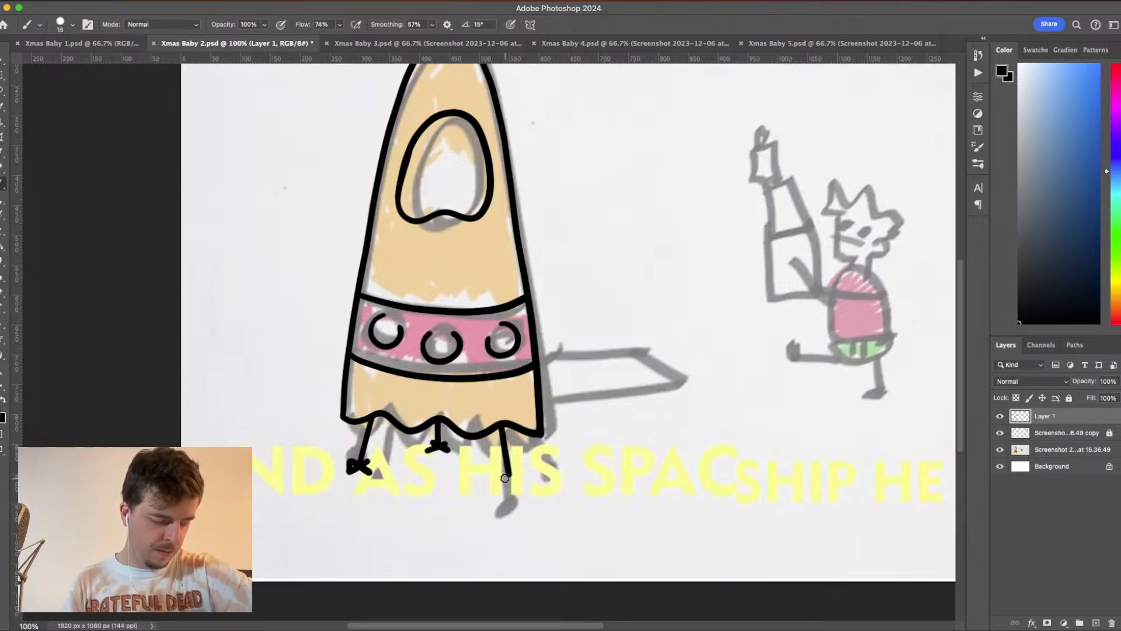
mouse_move(498, 471)
mouse_down()
mouse_move(520, 473)
mouse_move(500, 479)
mouse_up()
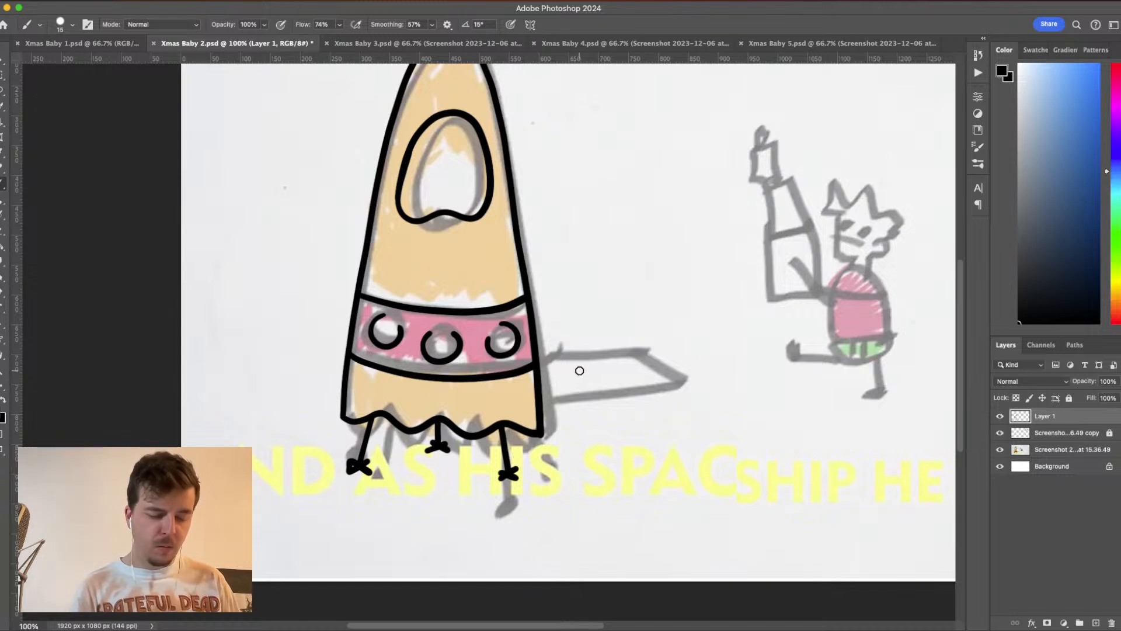
- Review the finished artwork in Xmas Baby 1.psd, and return to Xmas Baby 2.psd to look over the sketch and its small reference image
click(103, 44)
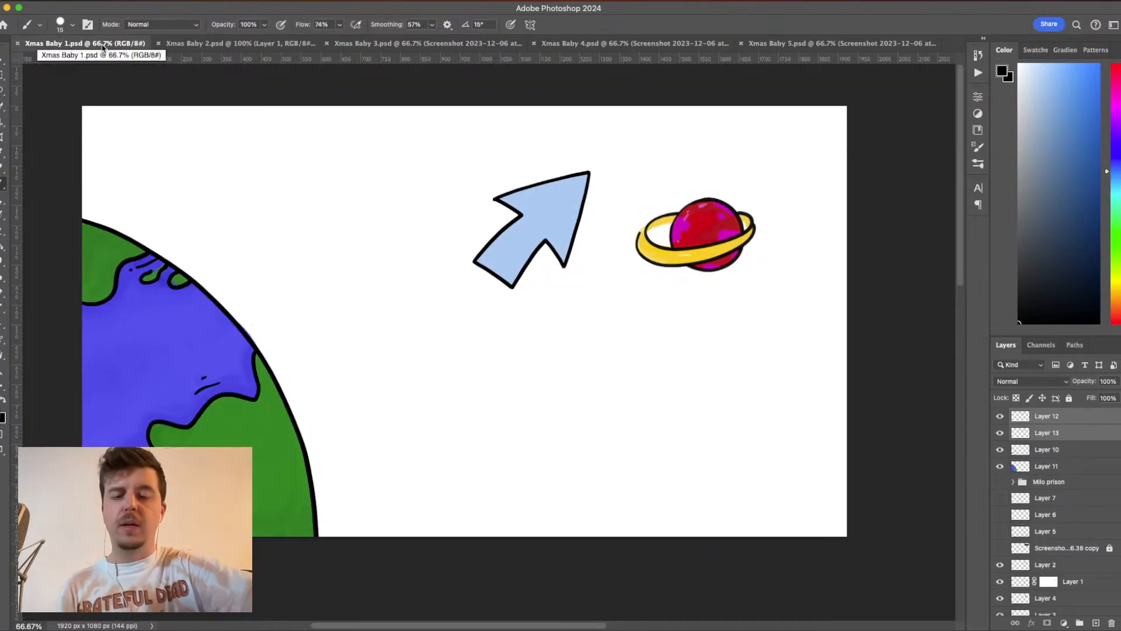
drag(600, 404, 652, 410)
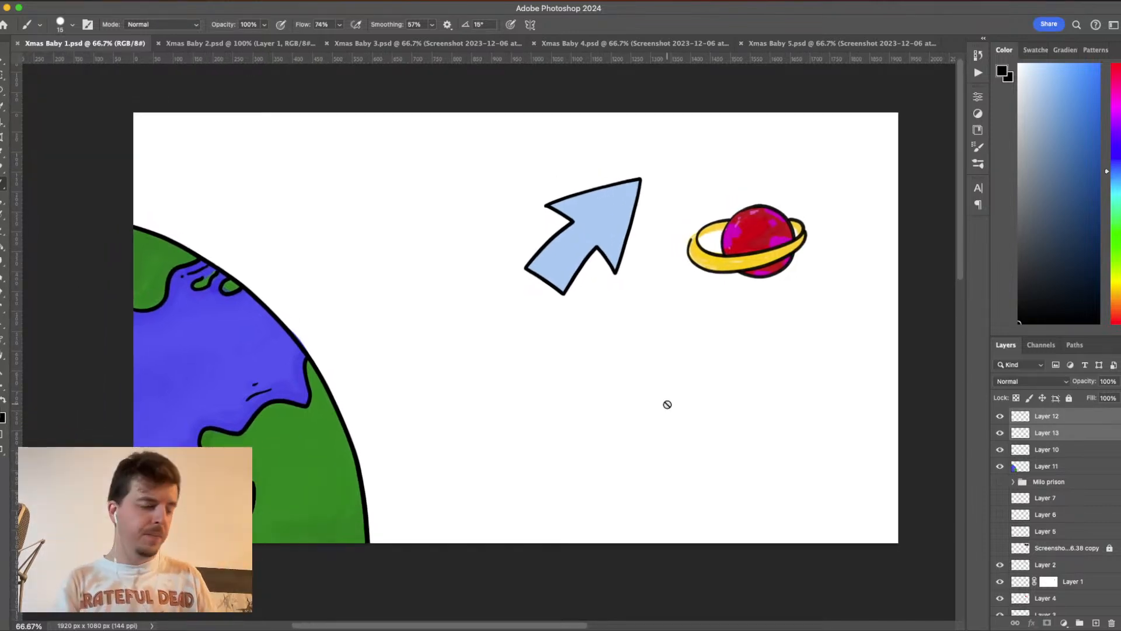
click(280, 44)
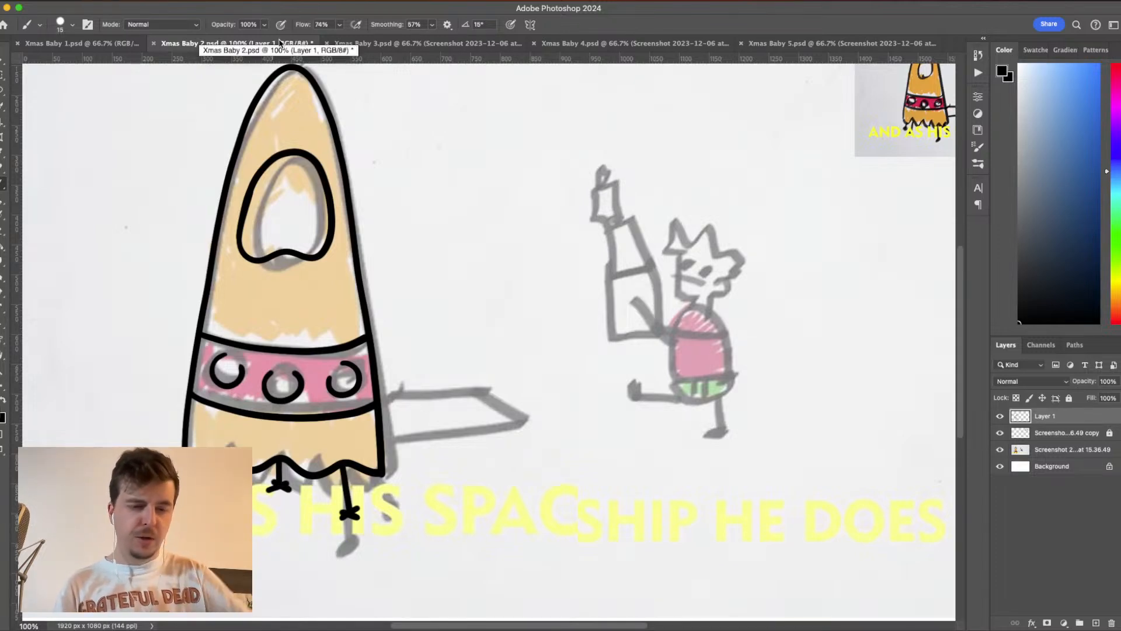
drag(741, 360, 488, 446)
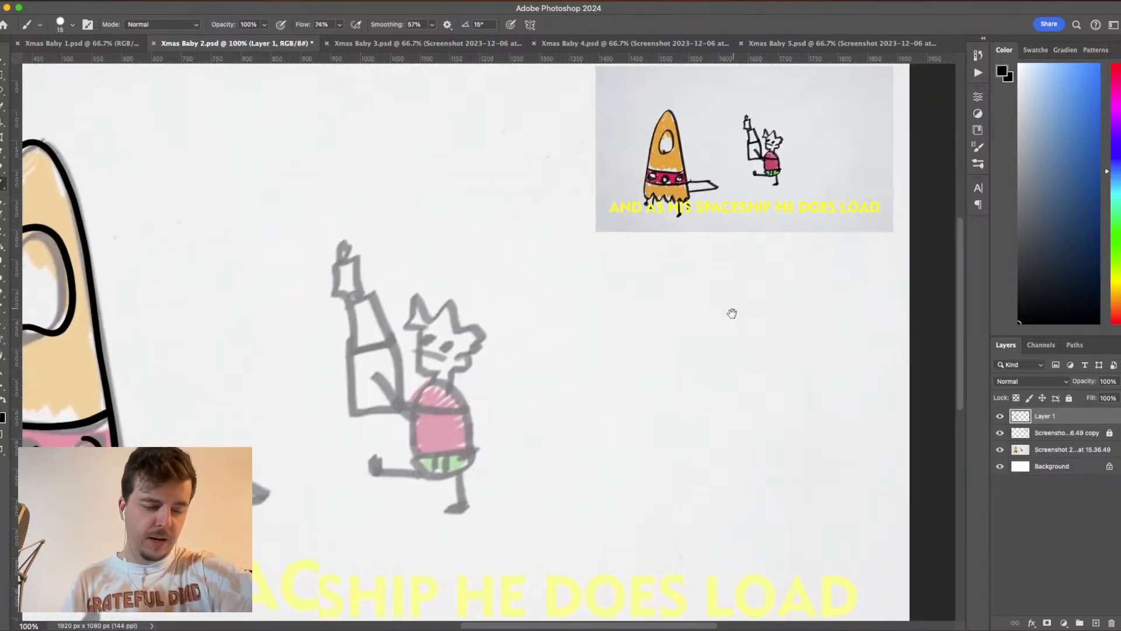
drag(733, 313, 718, 388)
mouse_move(403, 571)
mouse_down()
mouse_move(633, 388)
mouse_move(740, 410)
mouse_up()
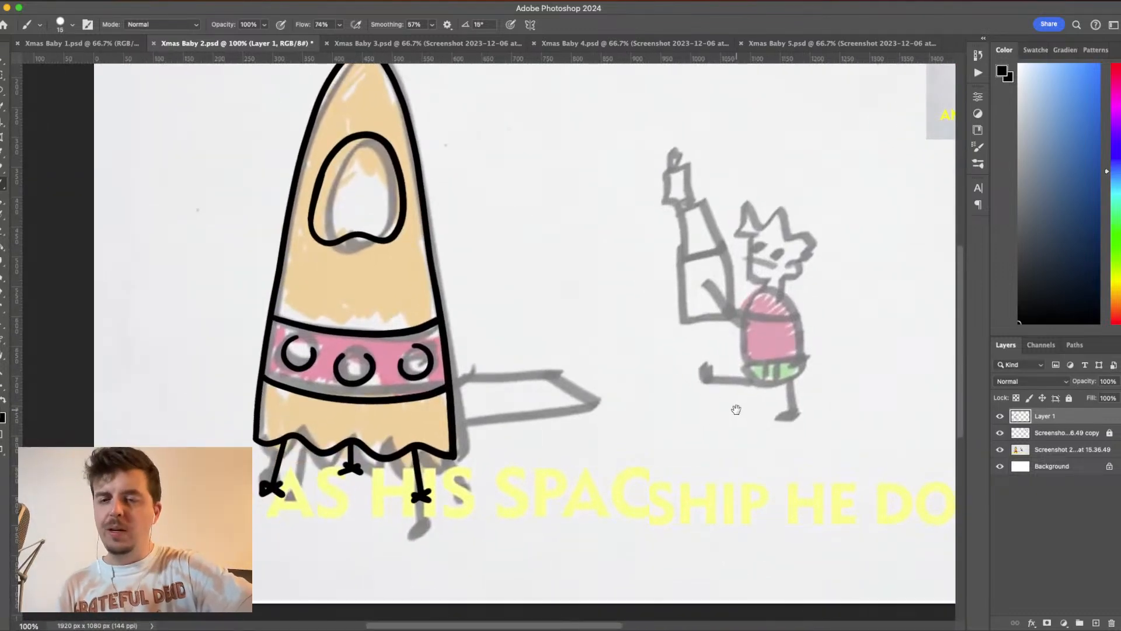
drag(736, 409, 728, 442)
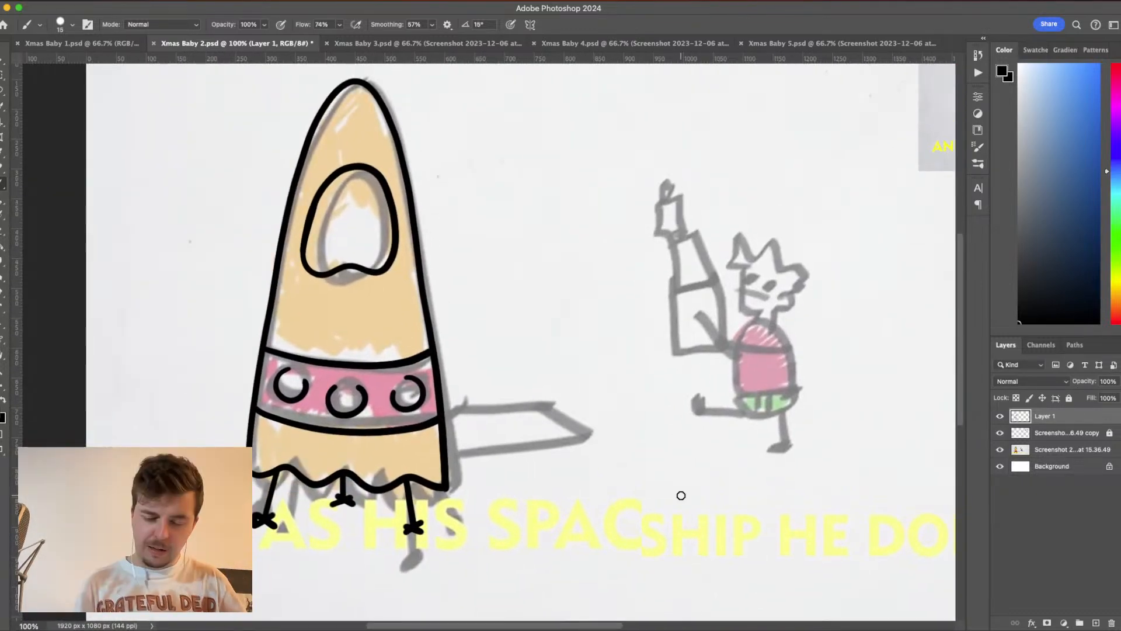
- Add a new layer above Layer 1 for the rocket's ramp
click(1096, 623)
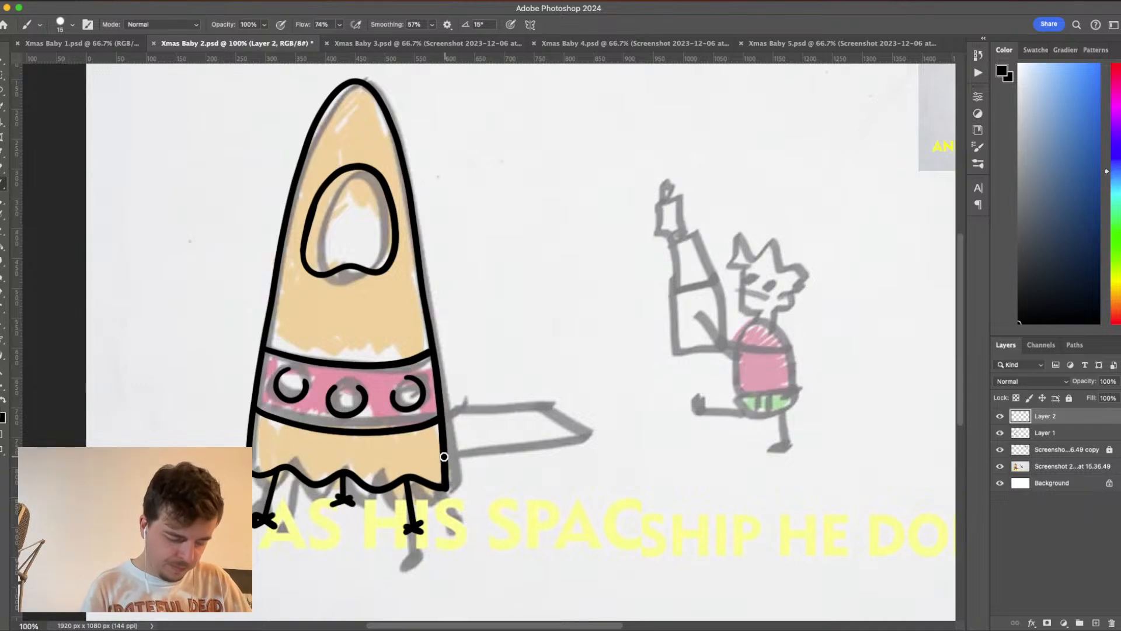
drag(444, 457, 582, 457)
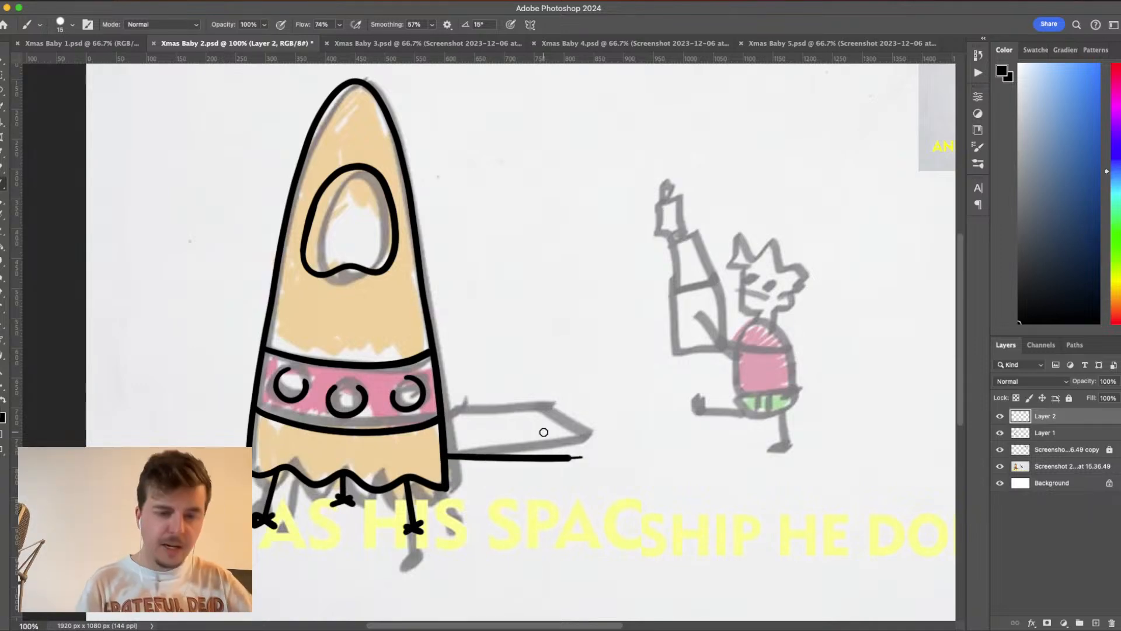
key(super+z)
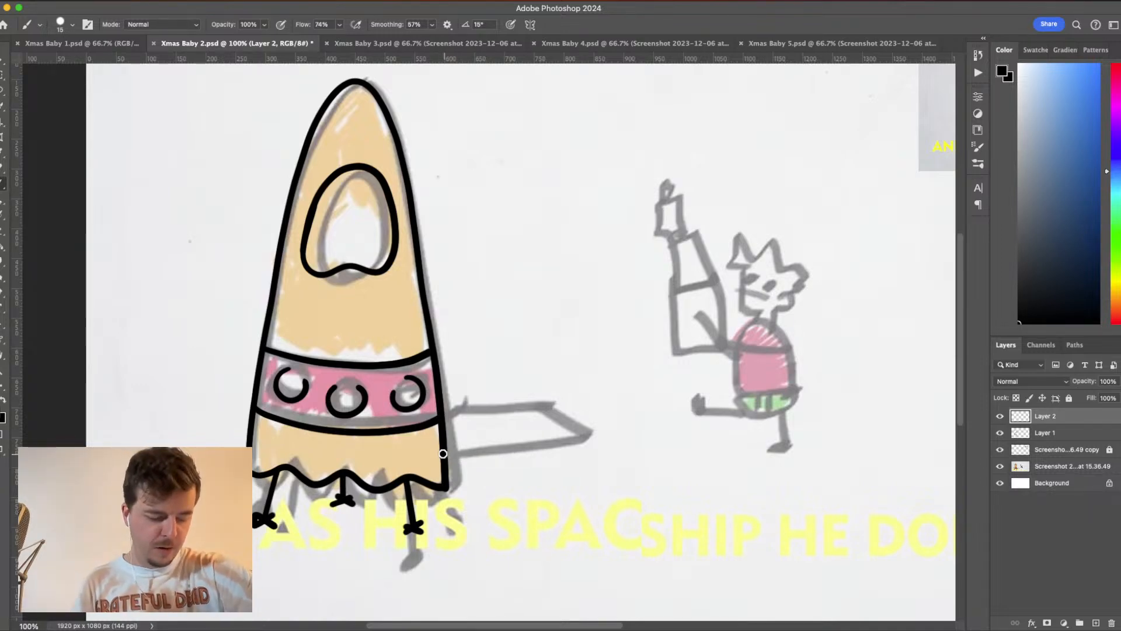
drag(442, 454, 577, 462)
key(super+z)
drag(445, 450, 552, 465)
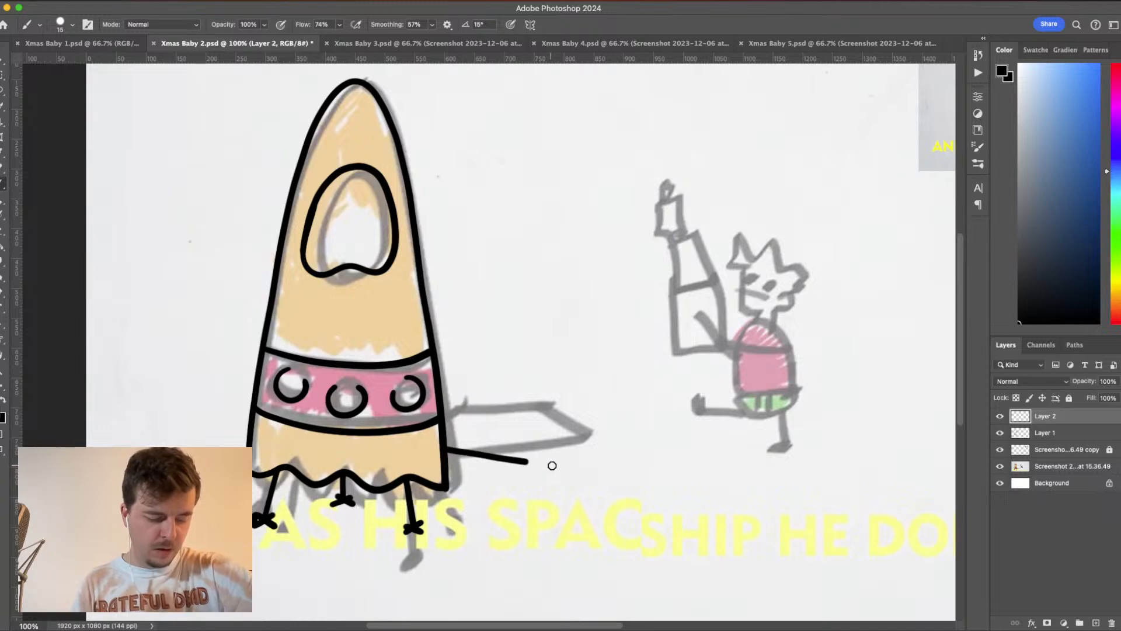
key(super+z)
drag(446, 445, 576, 461)
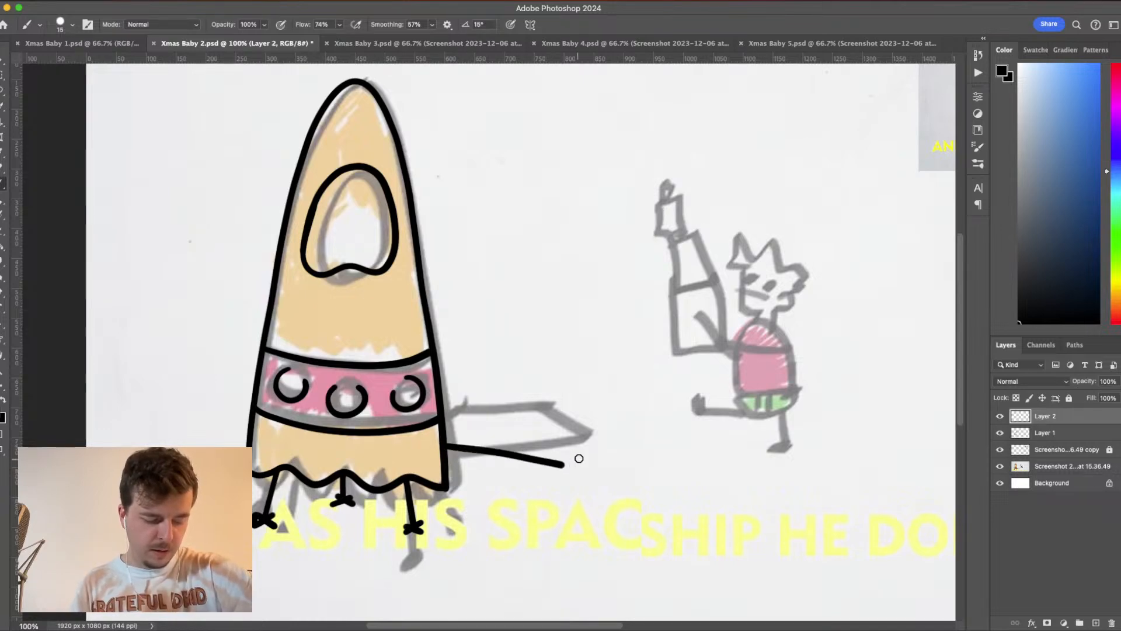
key(super+z)
drag(453, 448, 577, 462)
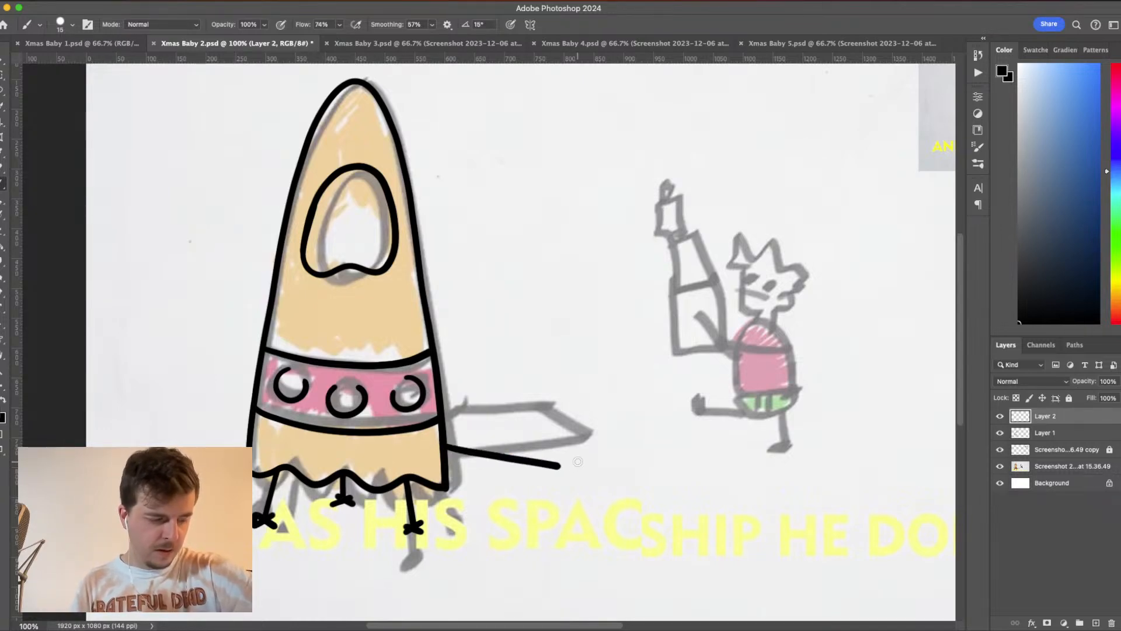
drag(517, 432, 559, 465)
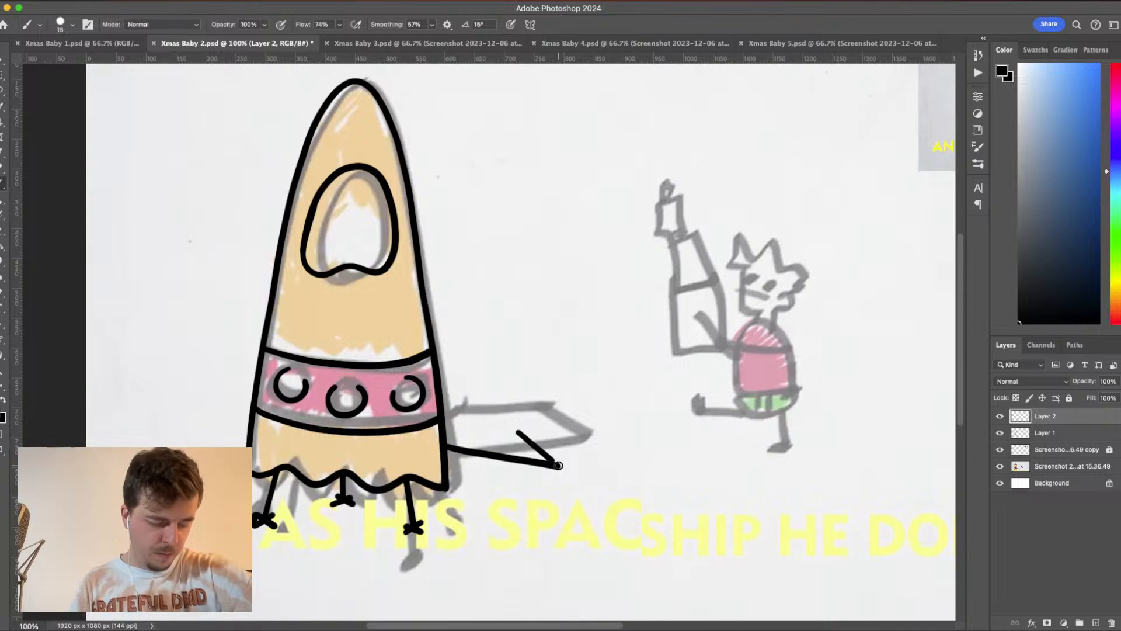
drag(448, 424, 519, 432)
key(super+z)
key(super+z)
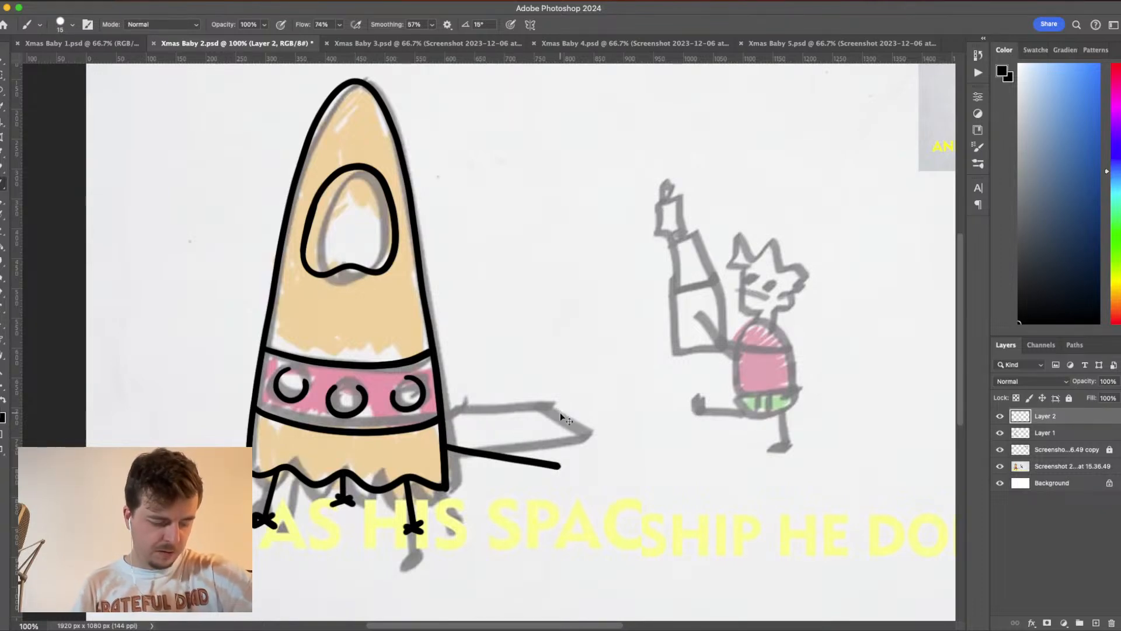
key(super+z)
drag(443, 452, 587, 431)
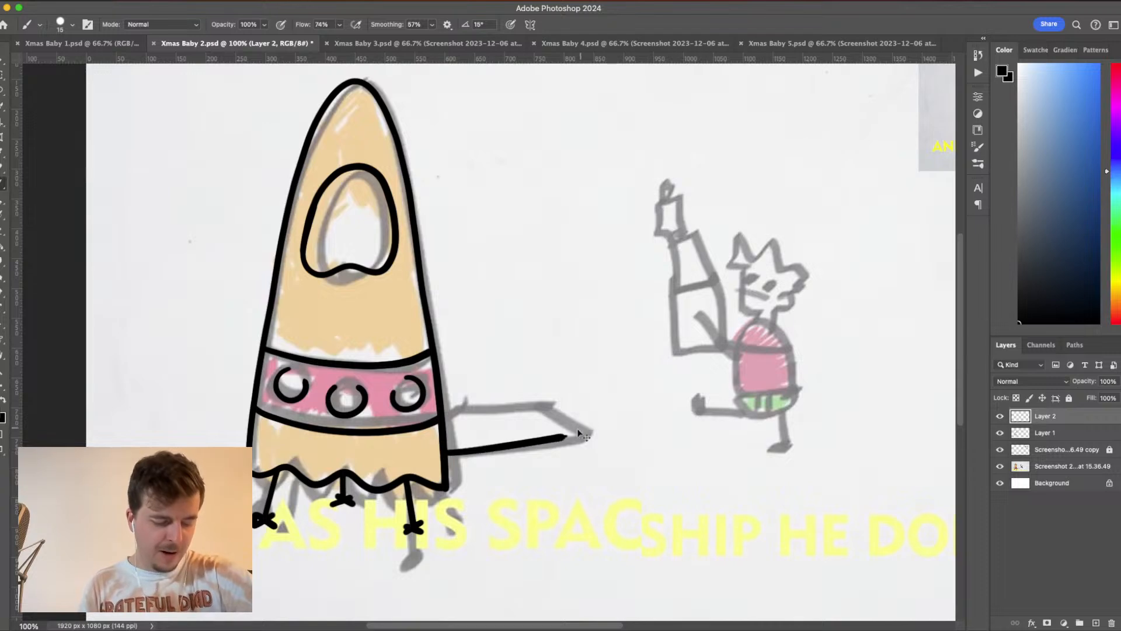
key(super+z)
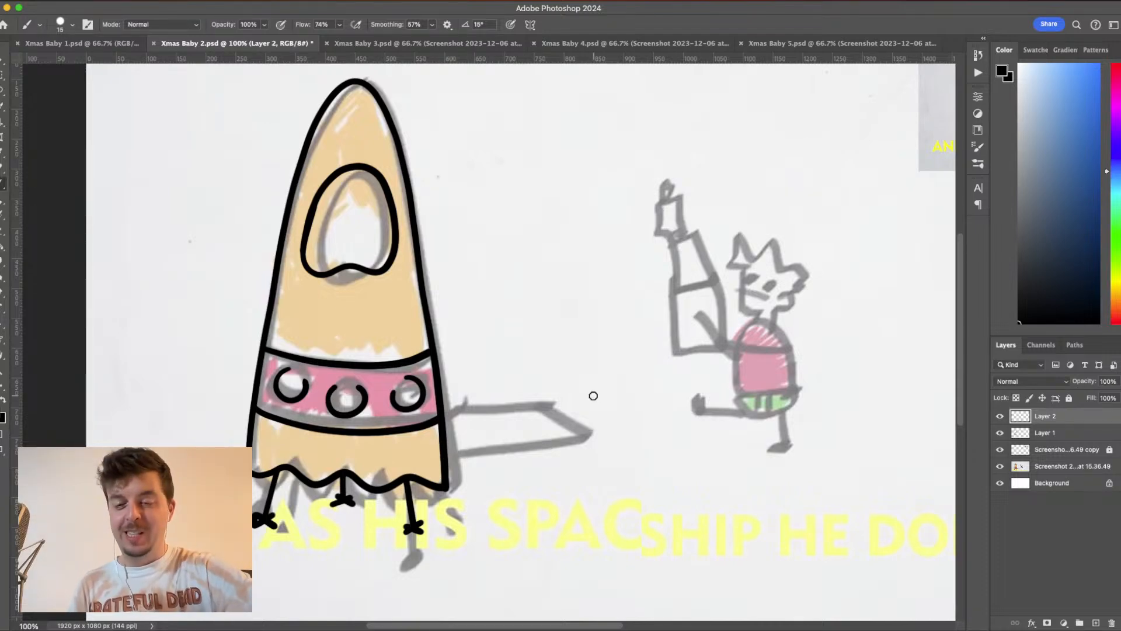
- Ink the ramp's outline beside the rocket: two short connecting stubs, long upper and lower edges, and a slanted outer end
mouse_move(450, 454)
mouse_down()
mouse_move(465, 448)
mouse_move(467, 403)
mouse_move(556, 407)
mouse_up()
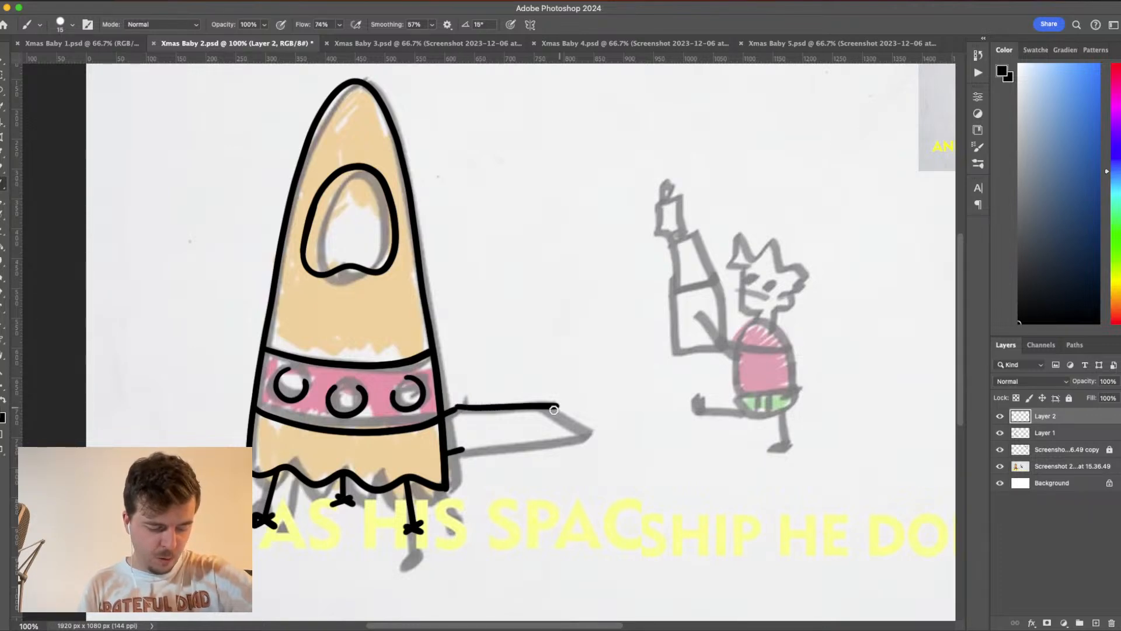
key(super+z)
drag(463, 448, 582, 451)
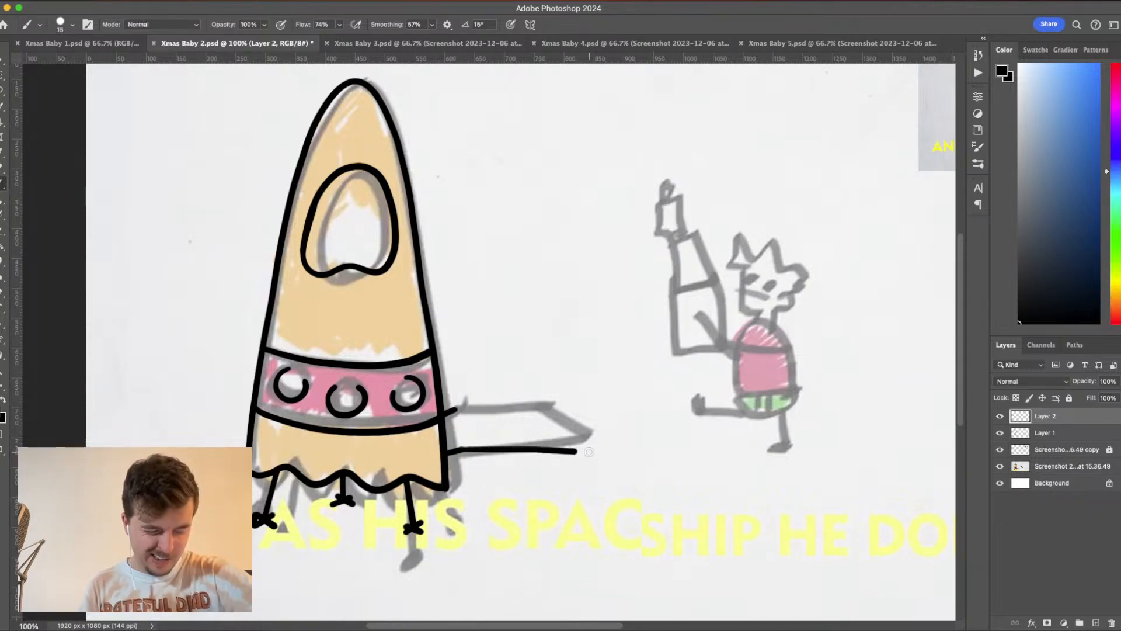
drag(457, 409, 568, 416)
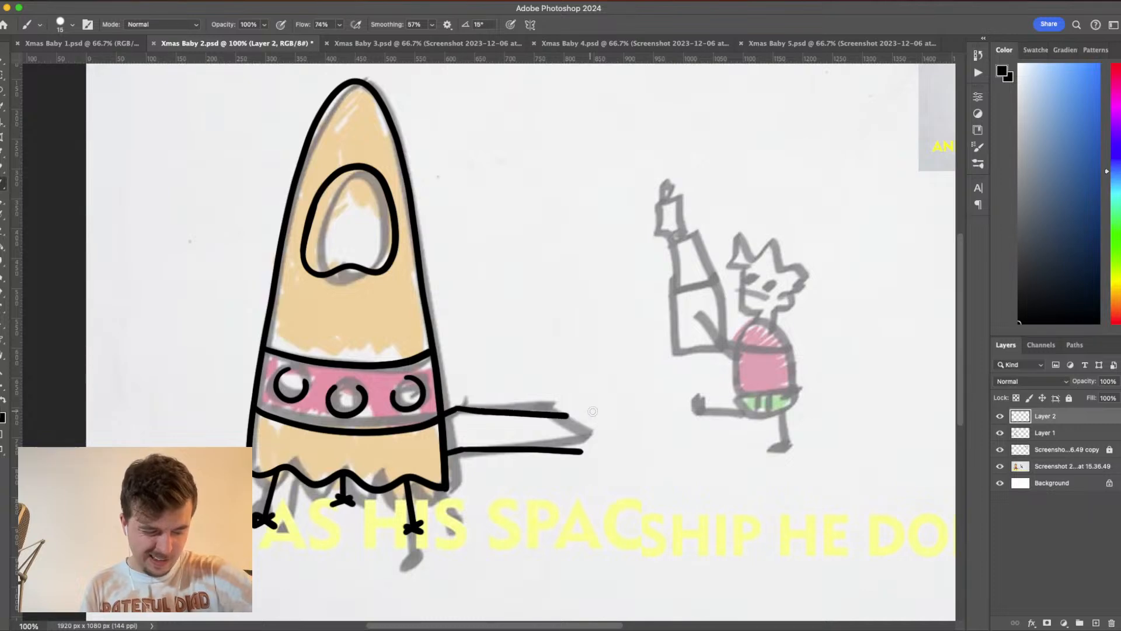
key(super+z)
mouse_move(455, 408)
mouse_down()
mouse_move(560, 416)
mouse_move(583, 451)
mouse_up()
key(super+z)
drag(552, 414, 583, 452)
key(super+z)
drag(550, 414, 581, 452)
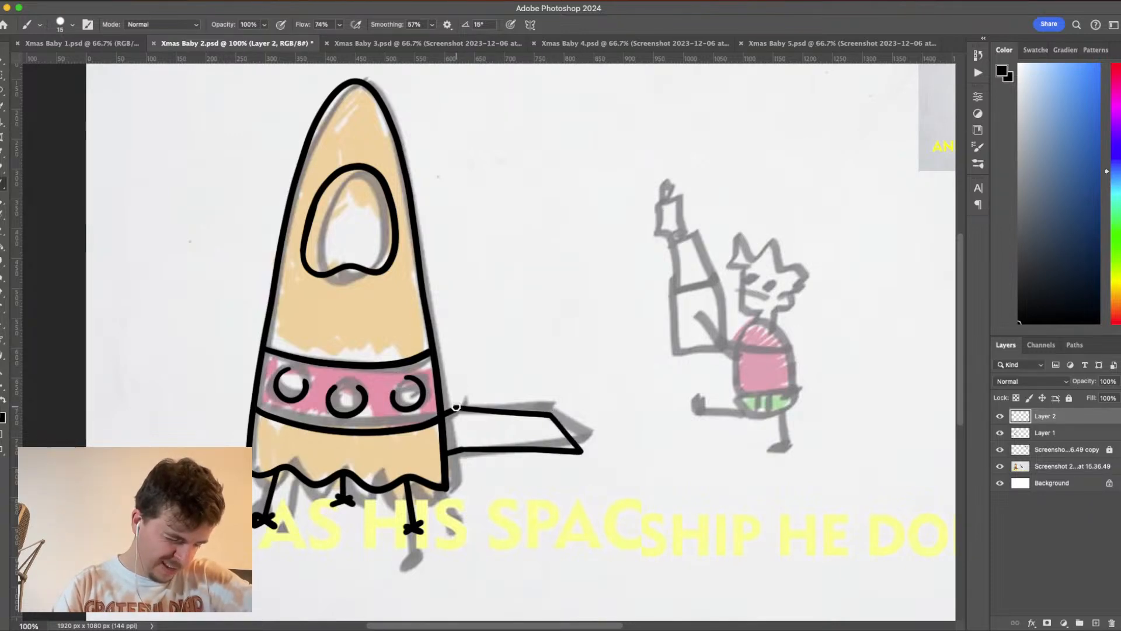
- Ink a line closing the ramp's rocket end and three short slanted rungs along the ramp
drag(456, 407, 465, 454)
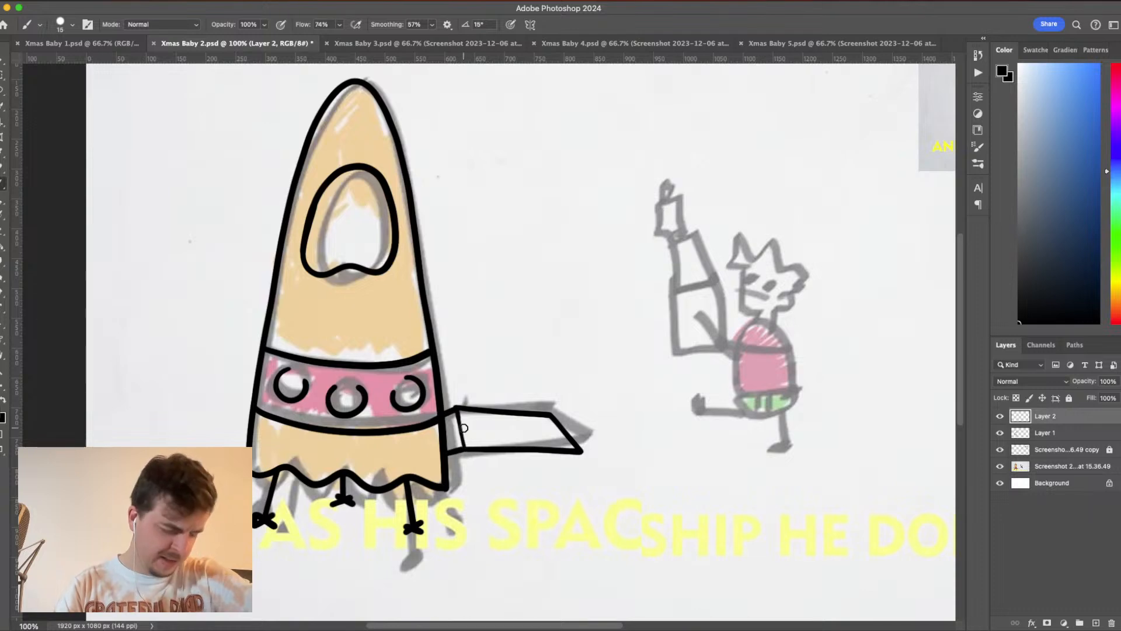
key(super+z)
drag(457, 409, 465, 453)
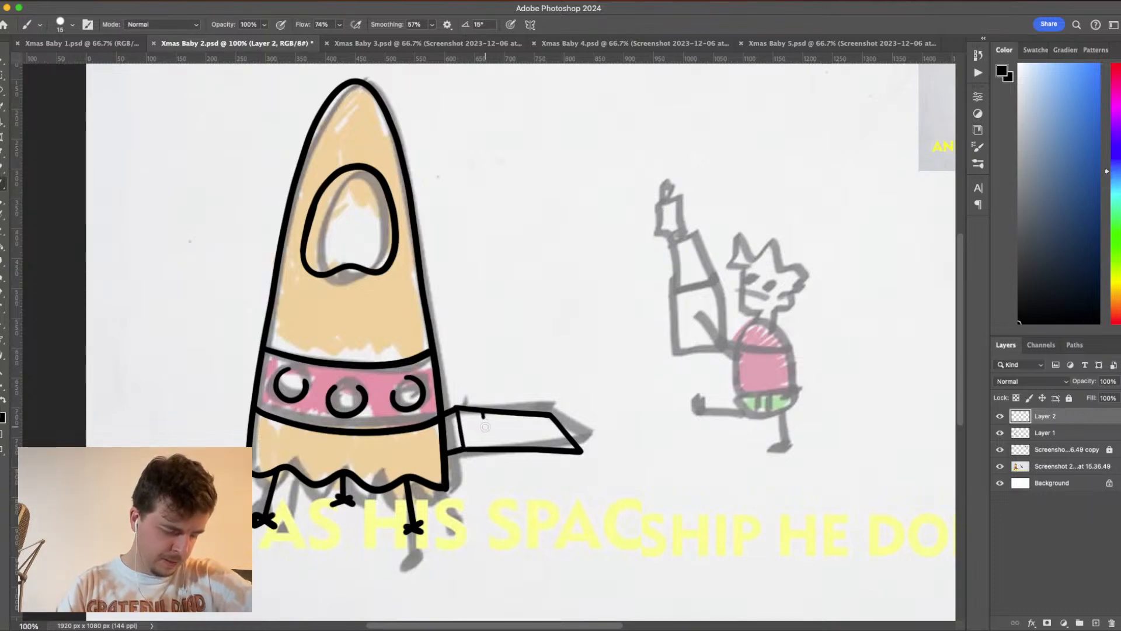
mouse_move(484, 412)
mouse_down()
mouse_move(493, 449)
mouse_move(511, 432)
mouse_move(513, 443)
mouse_move(540, 431)
mouse_move(545, 441)
mouse_move(540, 428)
mouse_move(548, 450)
mouse_up()
key(super+z)
key(super+z)
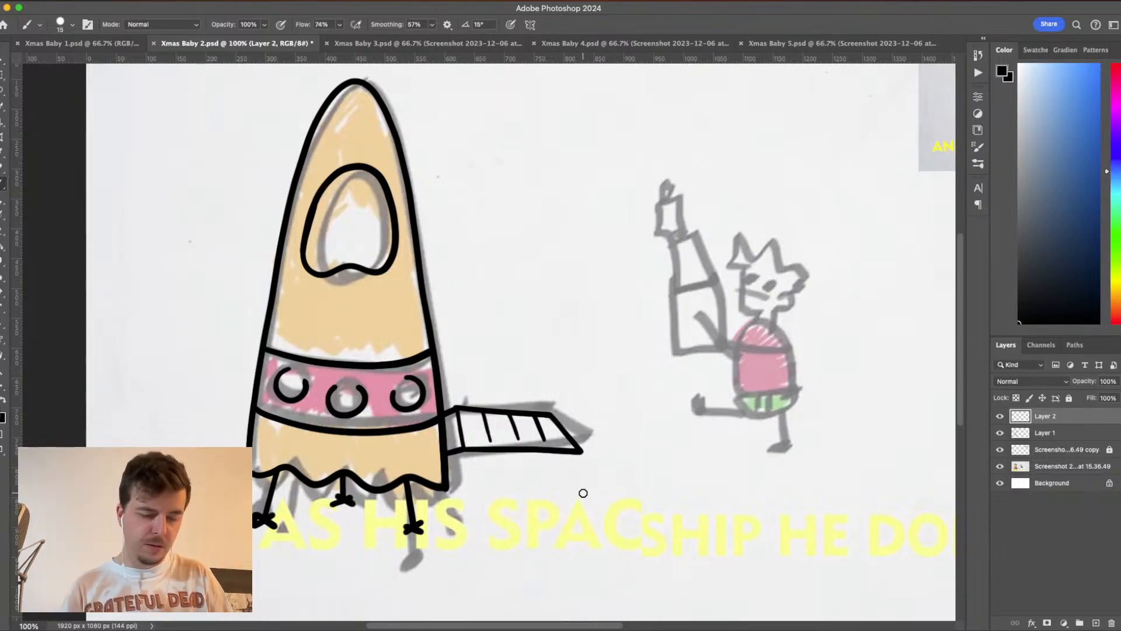
- Add a new layer directly above the locked screenshot copy, below the line art, and choose a muted grey-blue foreground colour
click(1066, 453)
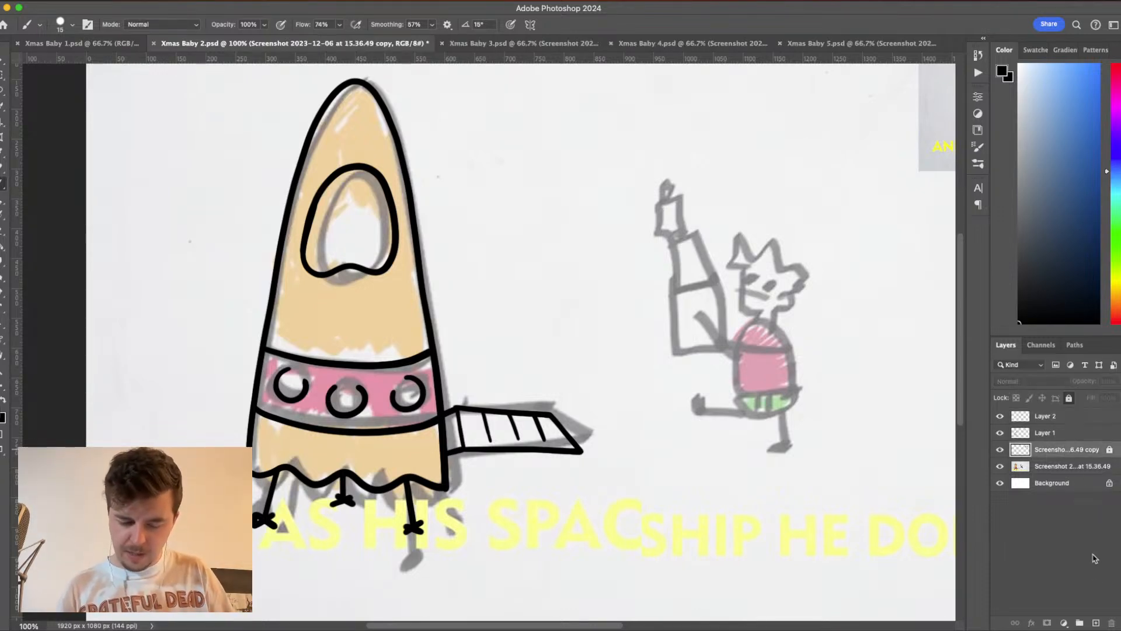
click(1096, 623)
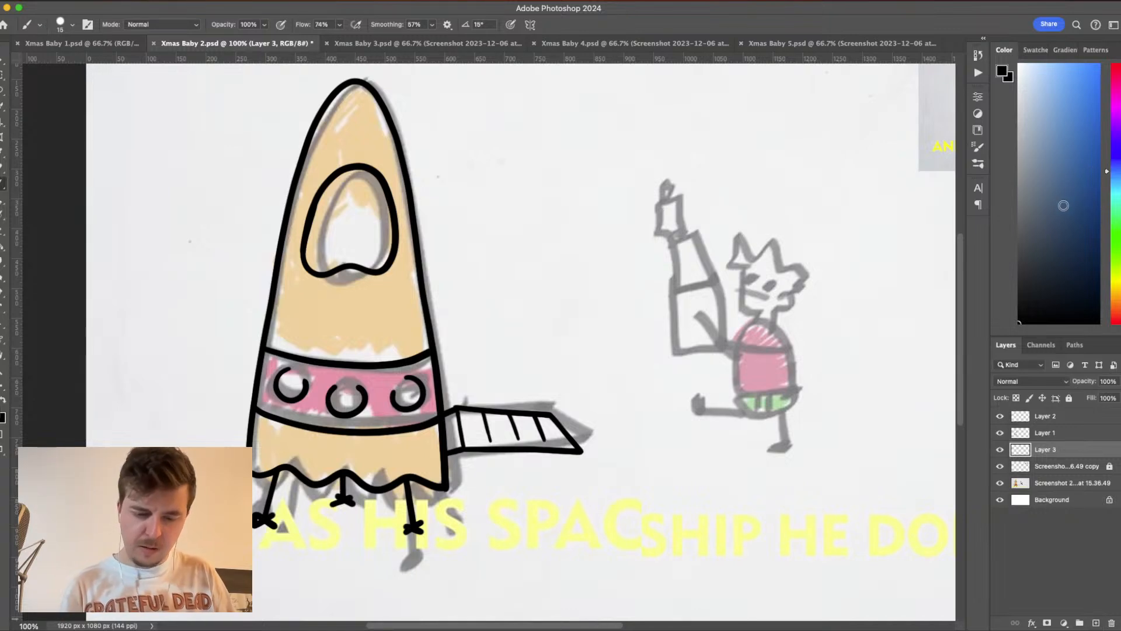
drag(1058, 108, 1040, 192)
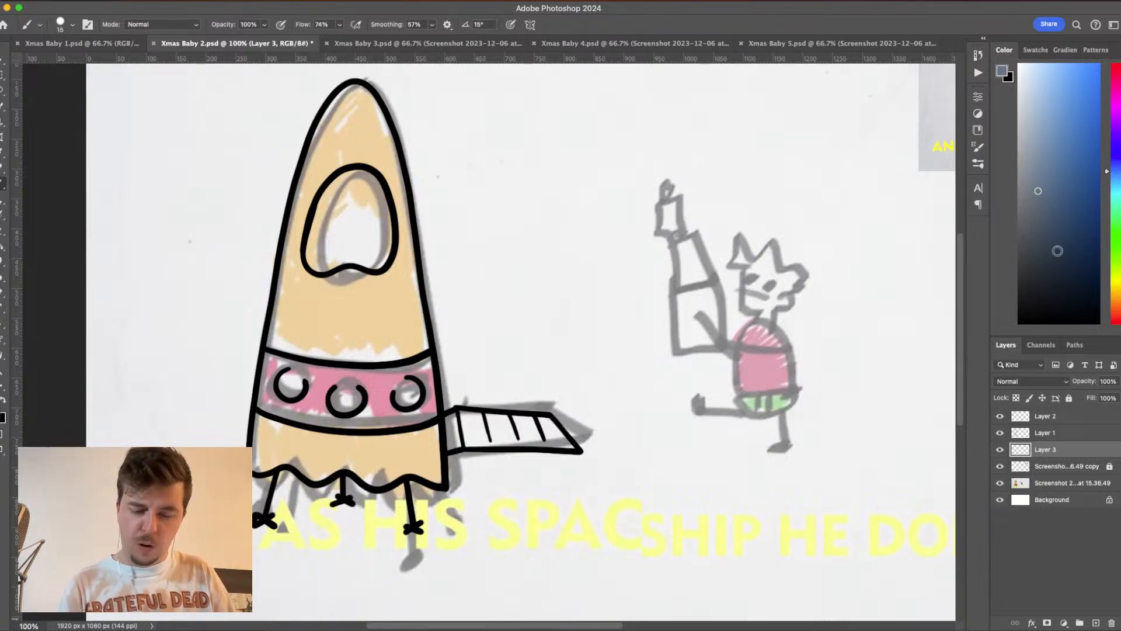
- Set up a 28 px brush in a slightly lighter grey-blue for the ramp and save the document
click(1034, 183)
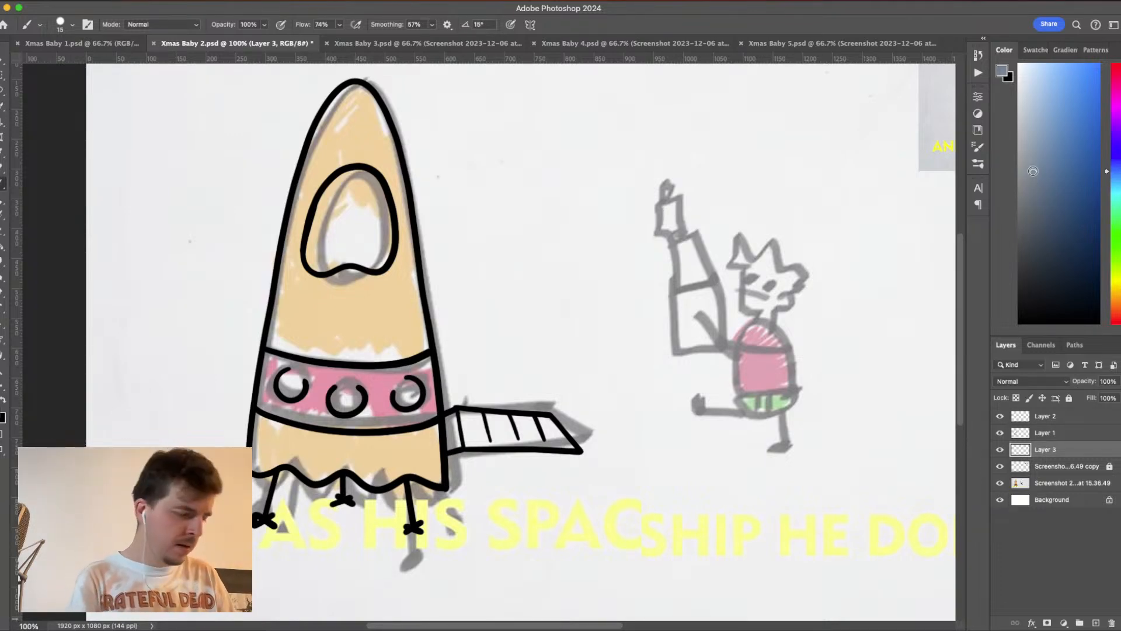
click(72, 24)
drag(58, 59, 63, 63)
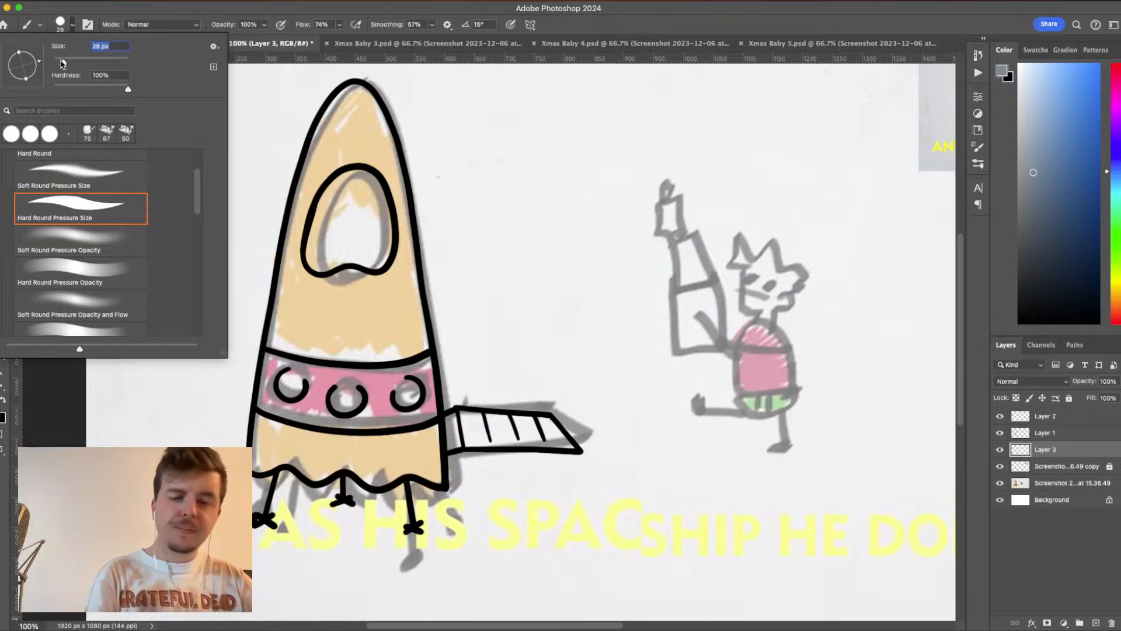
key(super+plus)
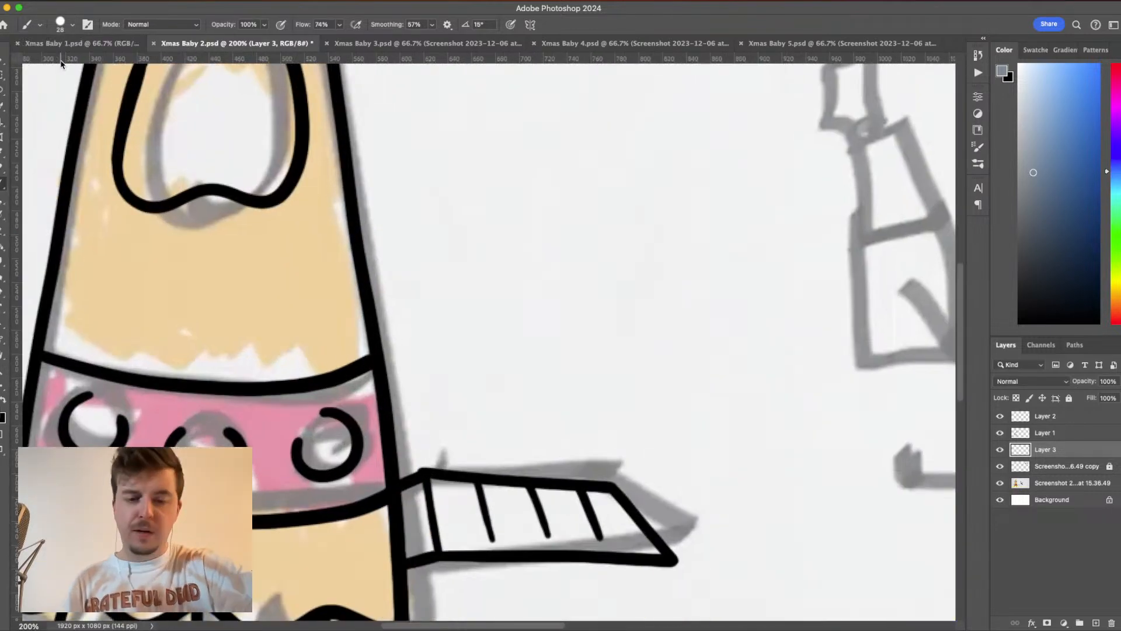
drag(786, 402, 850, 290)
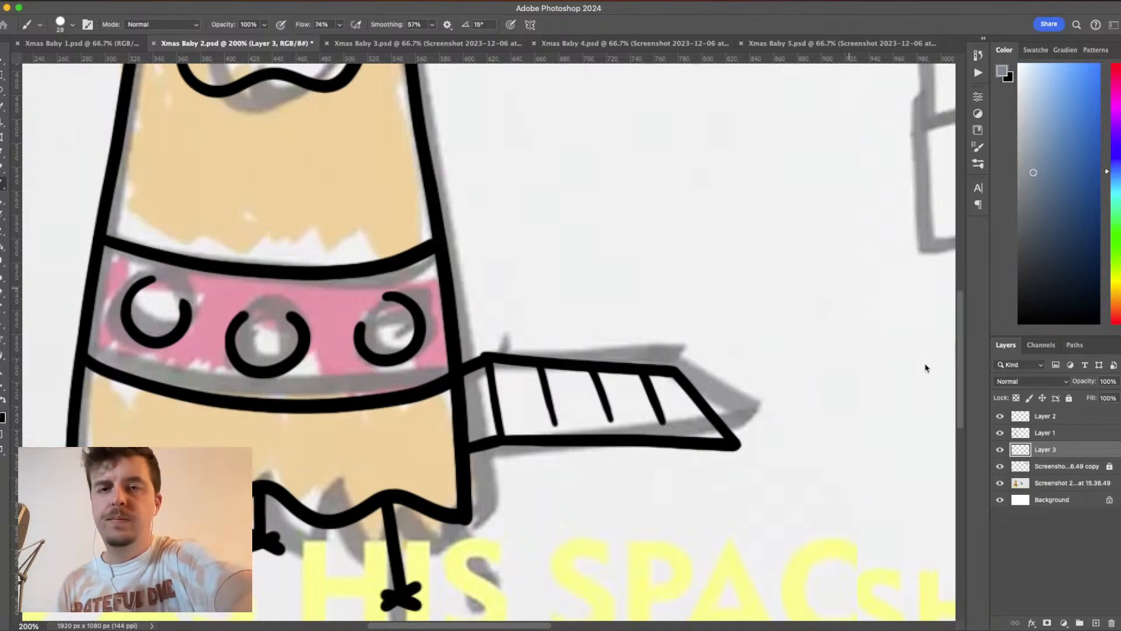
key(cmd+s)
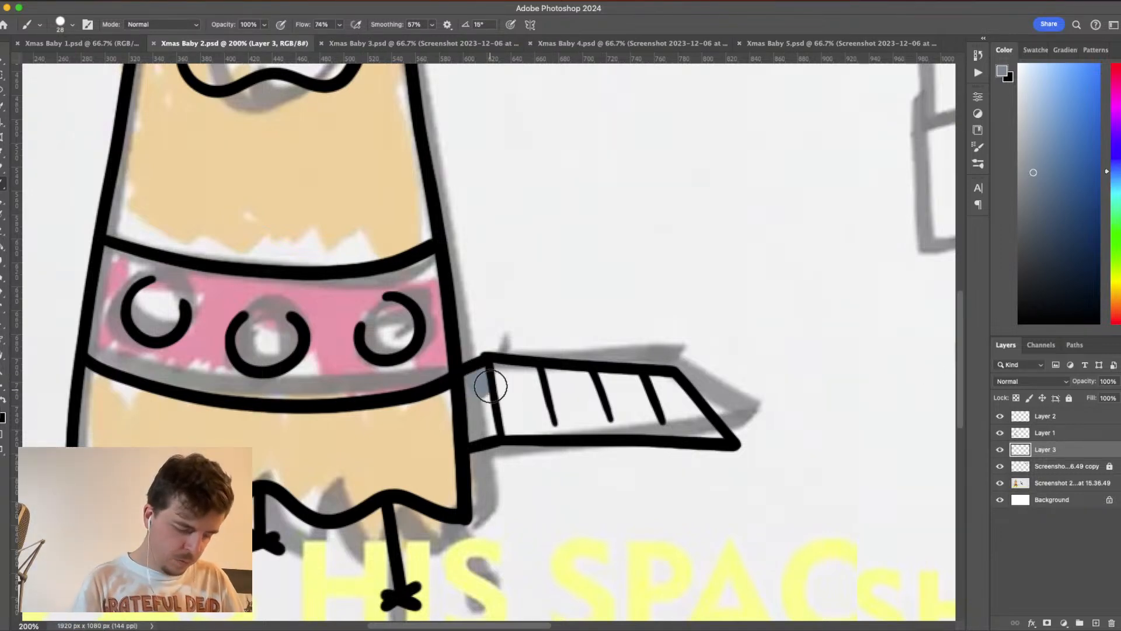
- Lighten the grey-blue a little more and fill the ramp's short connecting section beside the rocket
drag(478, 383, 481, 409)
drag(1033, 166, 1036, 155)
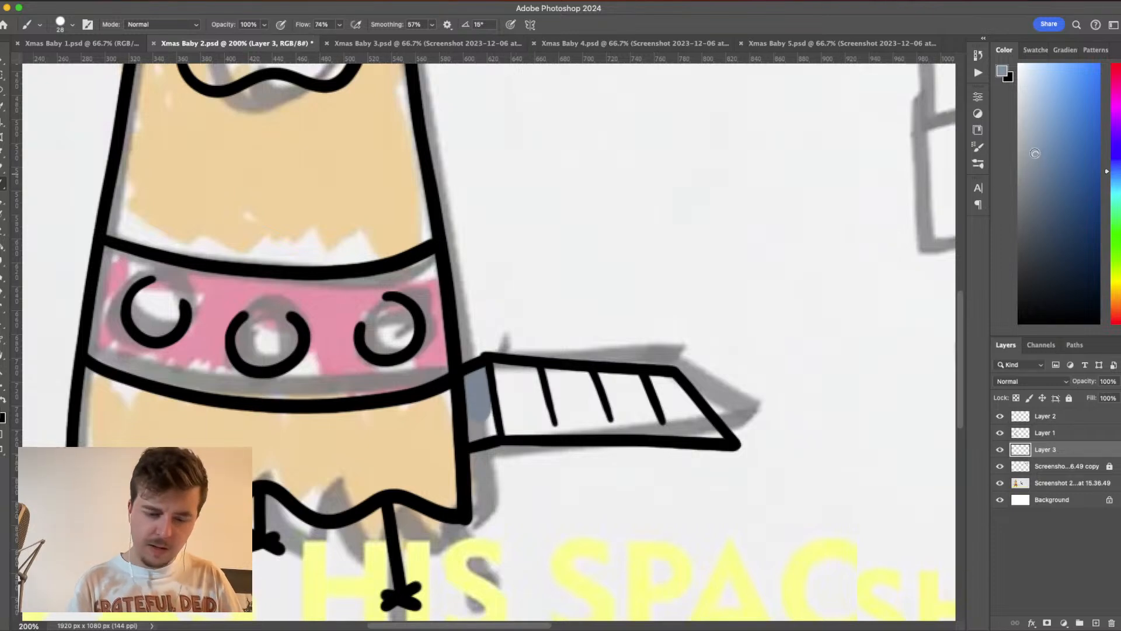
drag(485, 383, 485, 378)
mouse_move(477, 407)
mouse_down()
mouse_move(477, 435)
mouse_move(513, 420)
mouse_move(489, 432)
mouse_up()
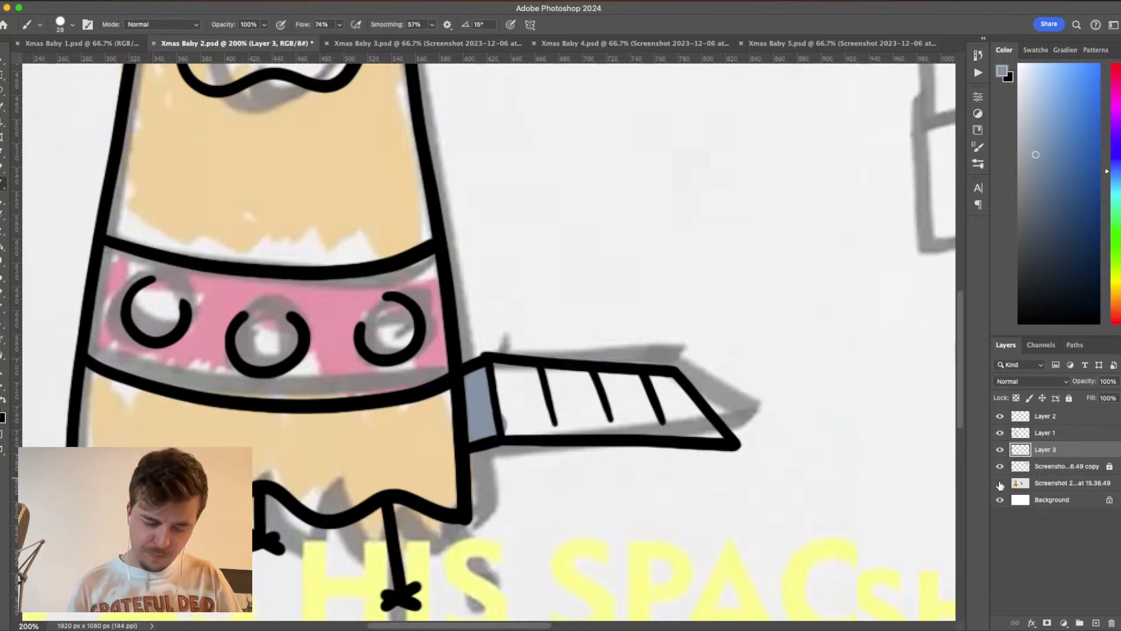
- Hide the original screenshot sketch layer and fill the ramp's long rung section with the same grey-blue
click(1000, 483)
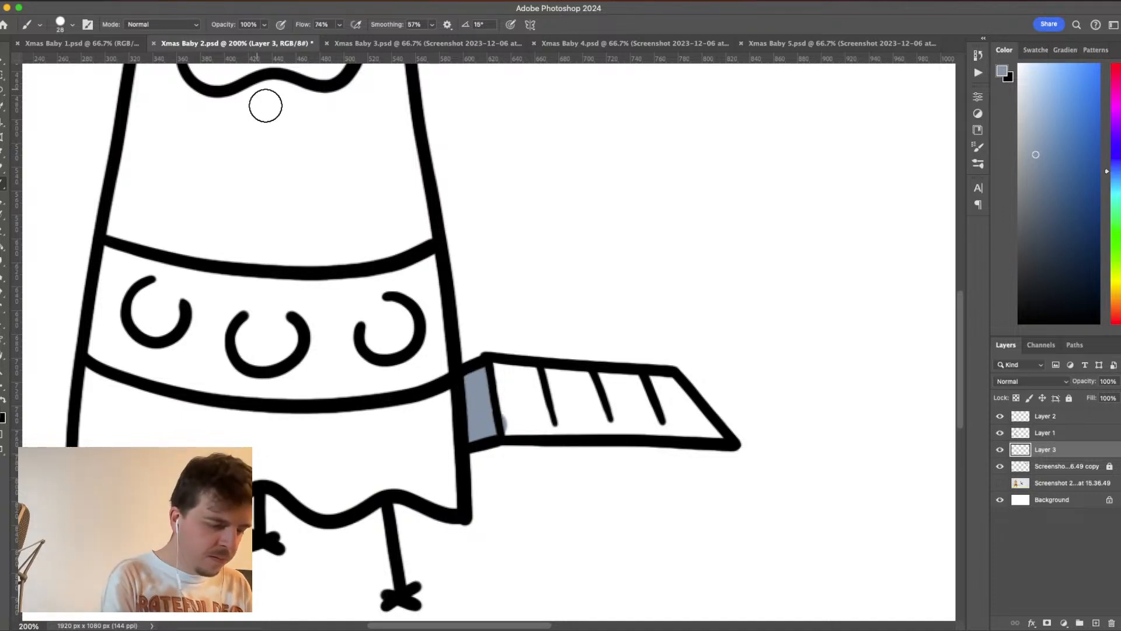
drag(485, 428, 724, 440)
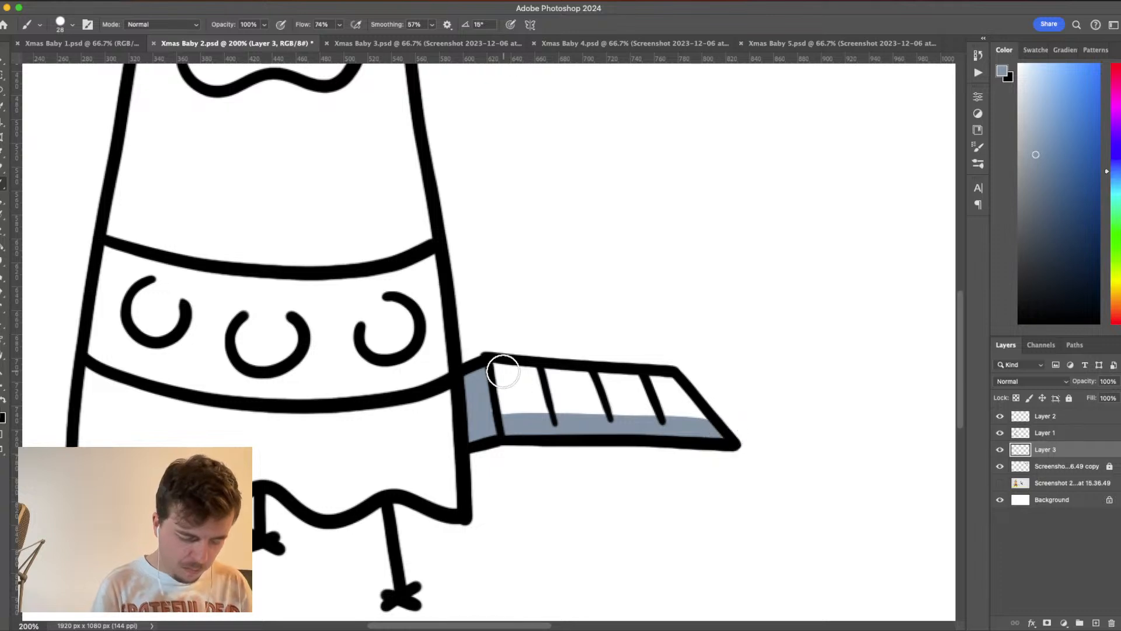
mouse_move(500, 368)
mouse_down()
mouse_move(669, 385)
mouse_move(712, 417)
mouse_up()
mouse_move(493, 380)
mouse_down()
mouse_move(508, 420)
mouse_move(677, 412)
mouse_move(620, 396)
mouse_move(500, 388)
mouse_move(681, 408)
mouse_move(718, 438)
mouse_move(495, 420)
mouse_move(485, 385)
mouse_move(510, 363)
mouse_up()
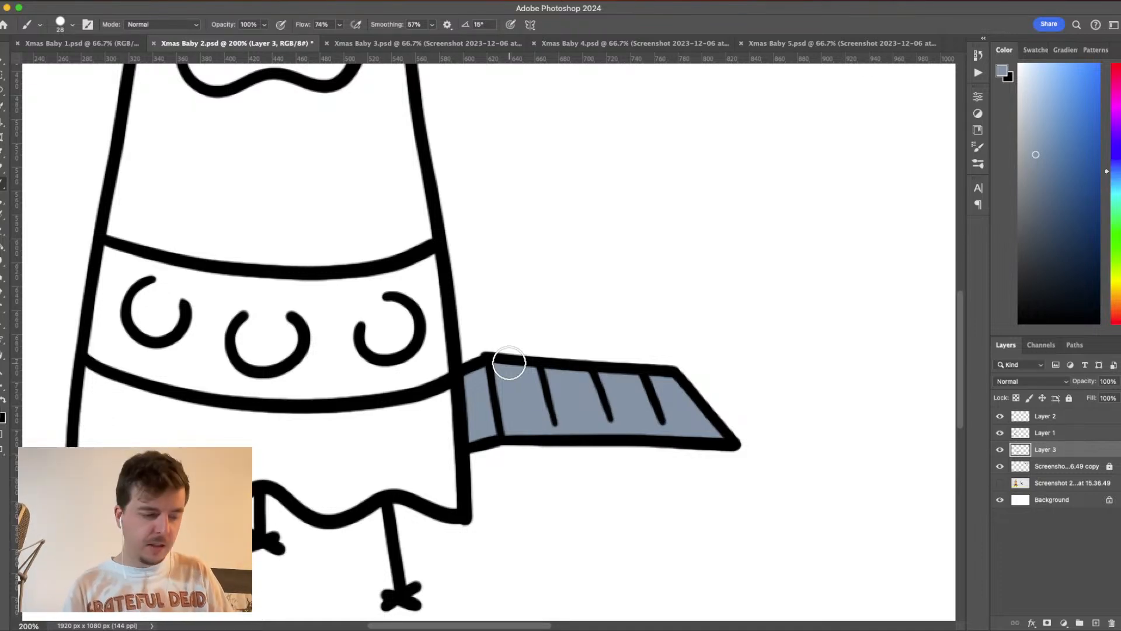
- Add a new layer above Layer 3 and choose the red #cc3333 as the foreground colour
scroll(525, 371, left, 5)
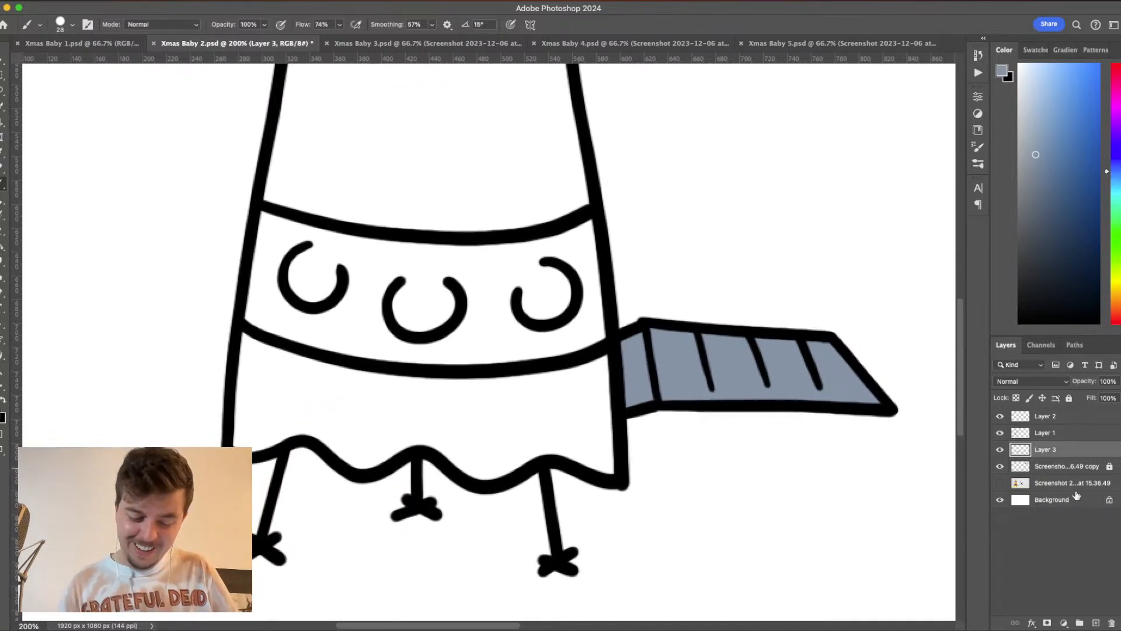
click(1097, 624)
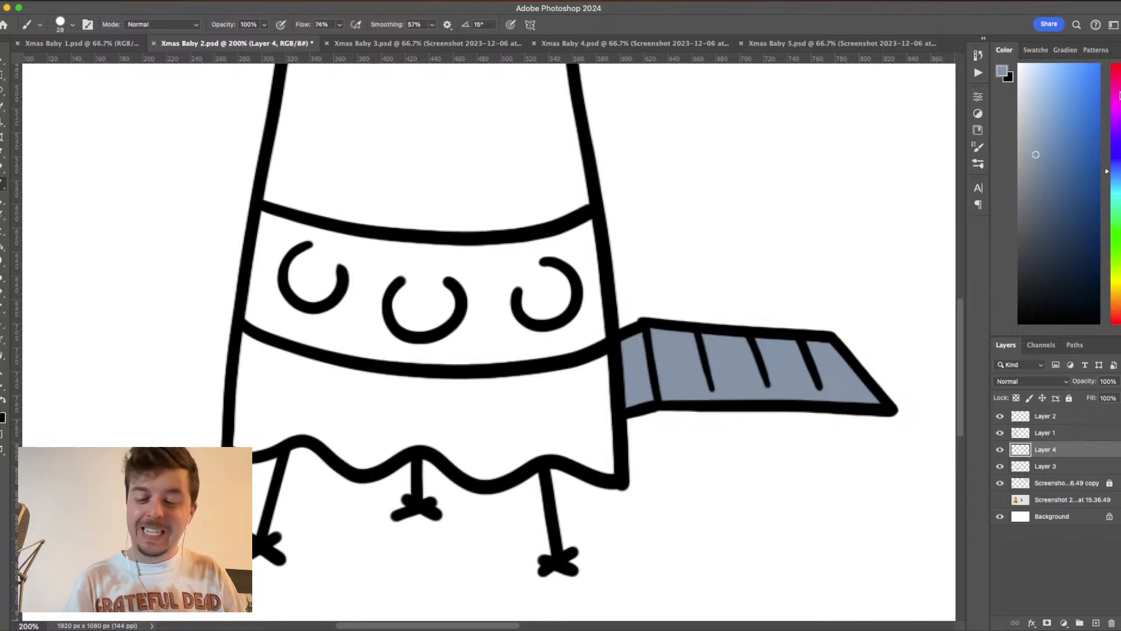
click(1119, 79)
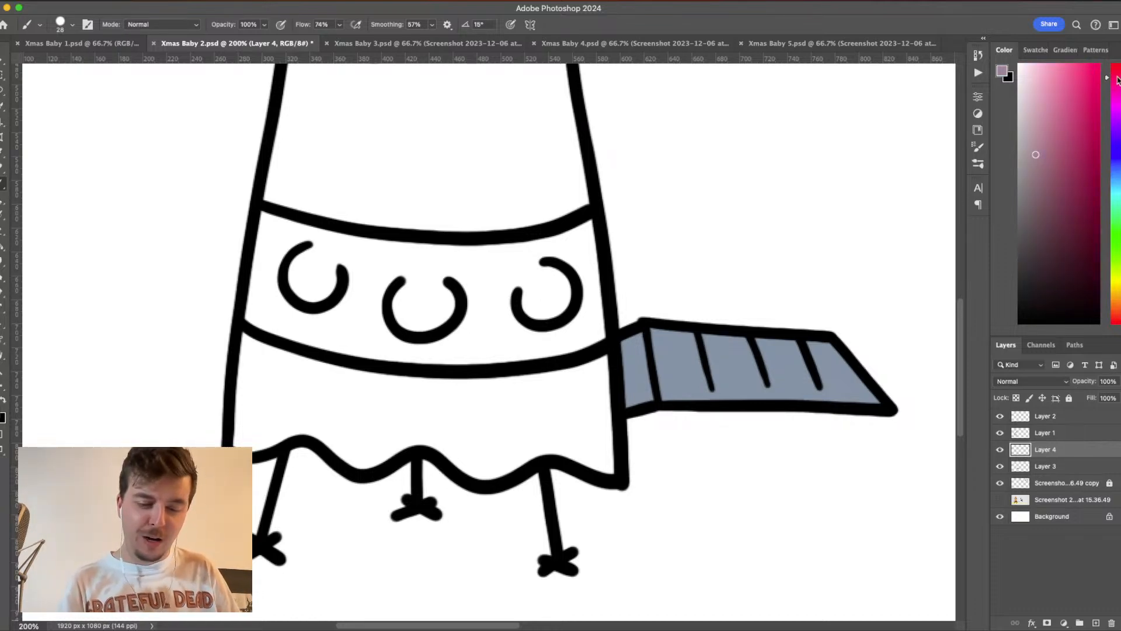
click(1002, 71)
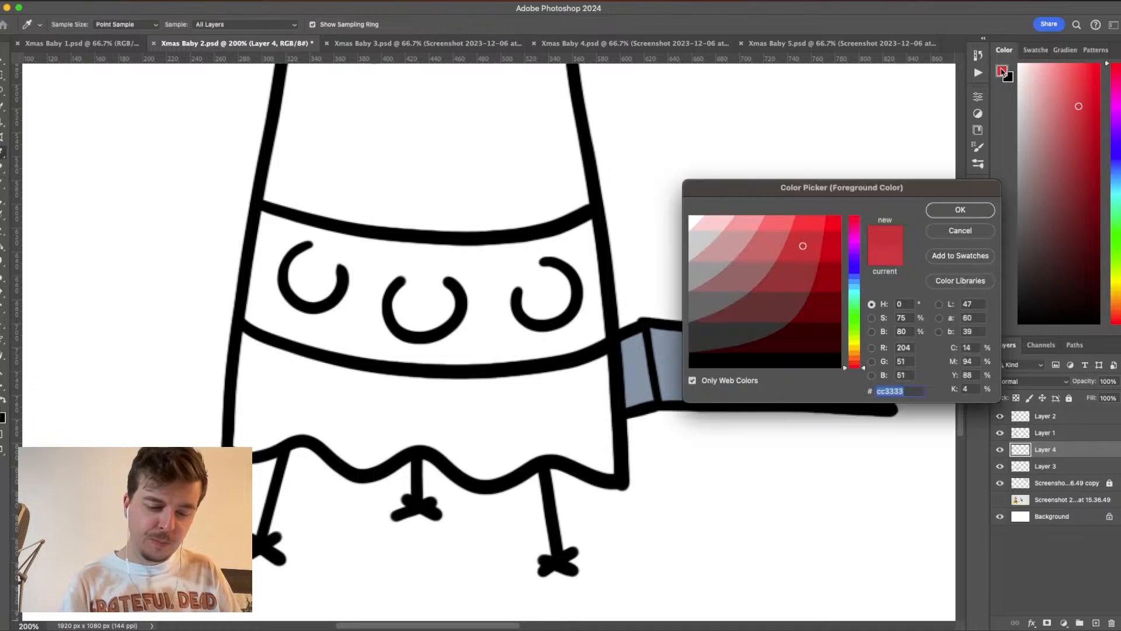
click(960, 210)
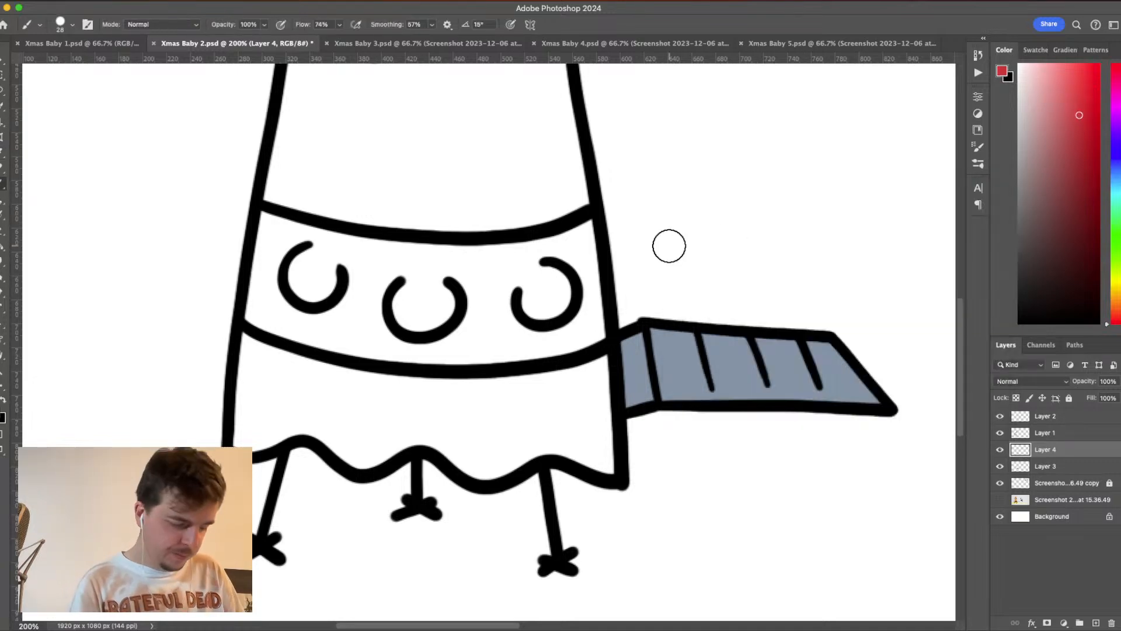
- Paint a red border just inside all four edges of the rocket's curved band
mouse_move(264, 215)
mouse_down()
mouse_move(250, 328)
mouse_move(478, 362)
mouse_move(609, 323)
mouse_up()
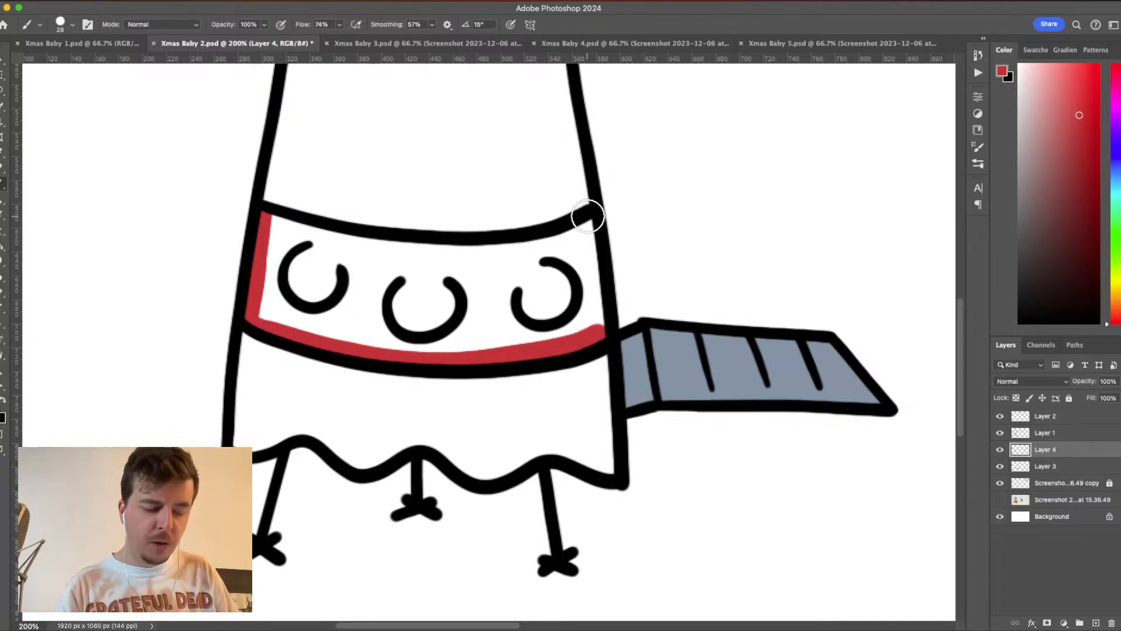
drag(588, 220, 599, 339)
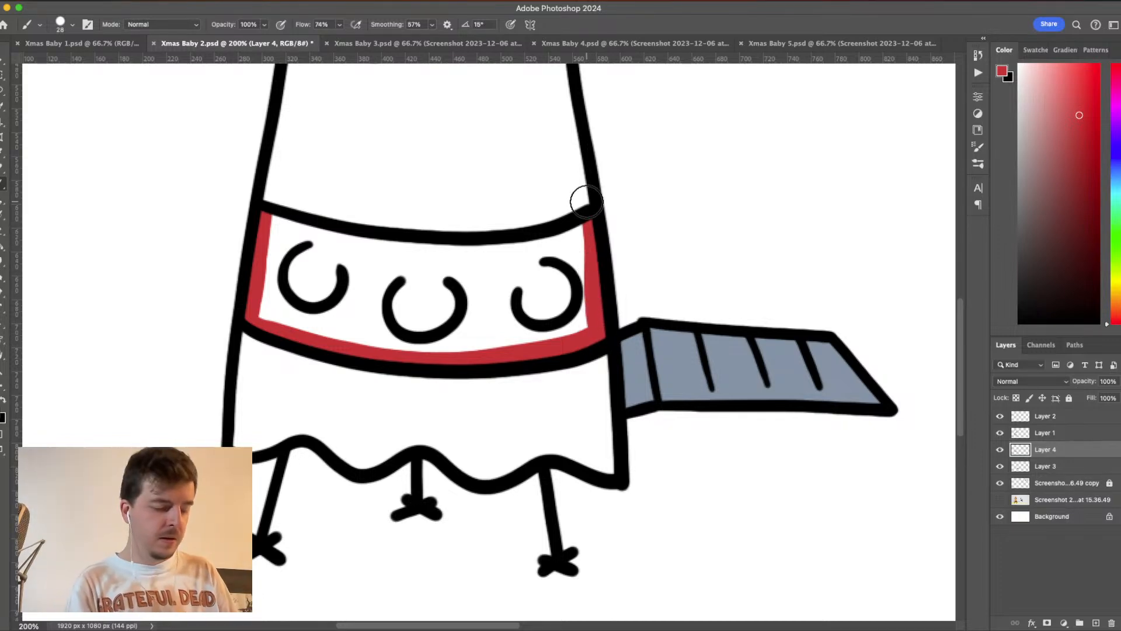
mouse_move(271, 220)
mouse_down()
mouse_move(507, 248)
mouse_move(588, 228)
mouse_up()
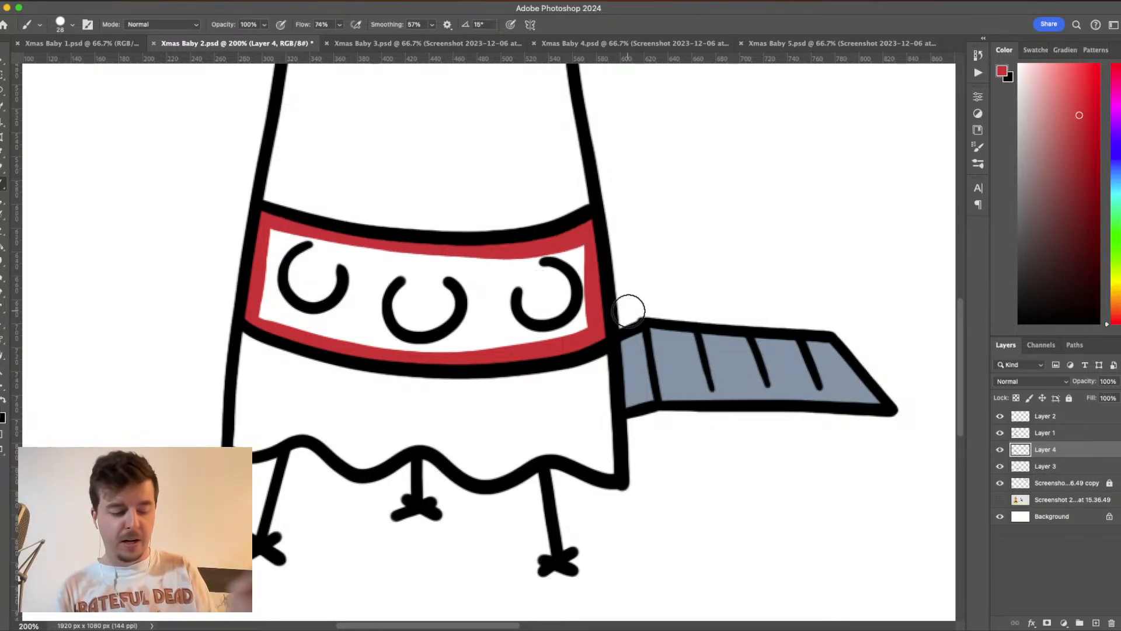
- Fill the rest of the band with red around the three circles, leaving the circles' insides white
mouse_move(555, 249)
mouse_down()
mouse_move(586, 286)
mouse_move(568, 336)
mouse_move(585, 318)
mouse_move(593, 261)
mouse_move(581, 238)
mouse_move(574, 252)
mouse_move(593, 295)
mouse_move(581, 328)
mouse_move(514, 339)
mouse_up()
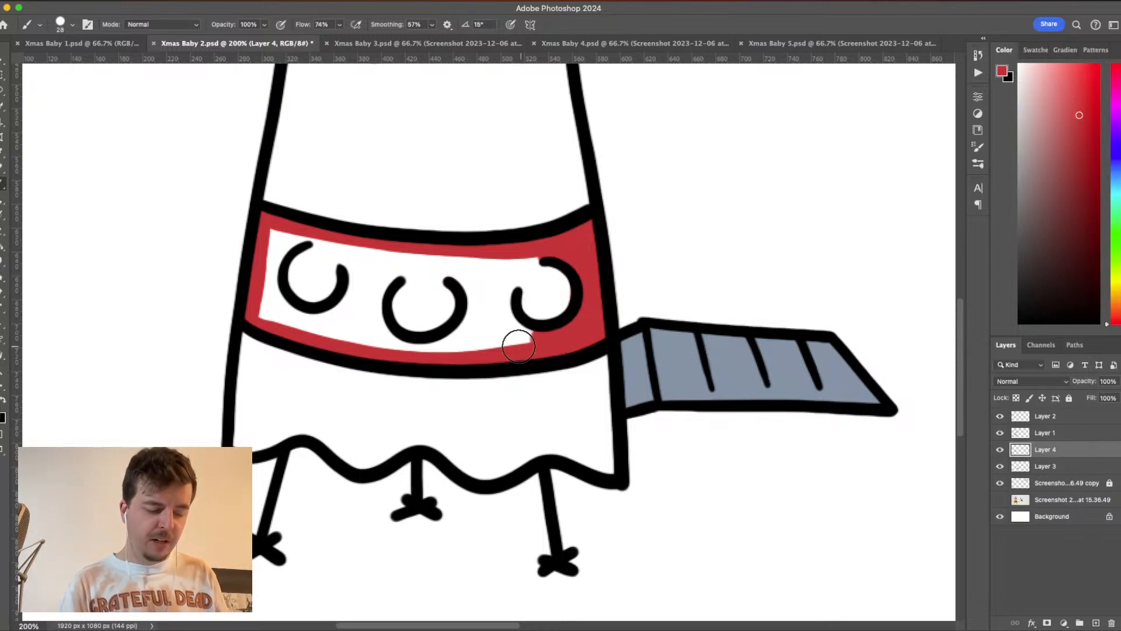
mouse_move(524, 260)
mouse_down()
mouse_move(552, 253)
mouse_move(507, 277)
mouse_move(500, 306)
mouse_move(507, 328)
mouse_move(549, 330)
mouse_up()
mouse_move(440, 257)
mouse_down()
mouse_move(478, 304)
mouse_move(465, 342)
mouse_move(436, 349)
mouse_move(378, 337)
mouse_move(366, 317)
mouse_move(395, 267)
mouse_move(491, 257)
mouse_move(423, 264)
mouse_move(481, 284)
mouse_move(466, 290)
mouse_move(377, 256)
mouse_move(488, 267)
mouse_move(488, 330)
mouse_move(471, 347)
mouse_move(501, 345)
mouse_move(492, 278)
mouse_move(508, 260)
mouse_move(481, 259)
mouse_move(521, 248)
mouse_up()
mouse_move(380, 282)
mouse_down()
mouse_move(331, 243)
mouse_move(287, 241)
mouse_move(272, 261)
mouse_move(272, 300)
mouse_move(333, 323)
mouse_move(359, 278)
mouse_move(358, 315)
mouse_move(349, 266)
mouse_up()
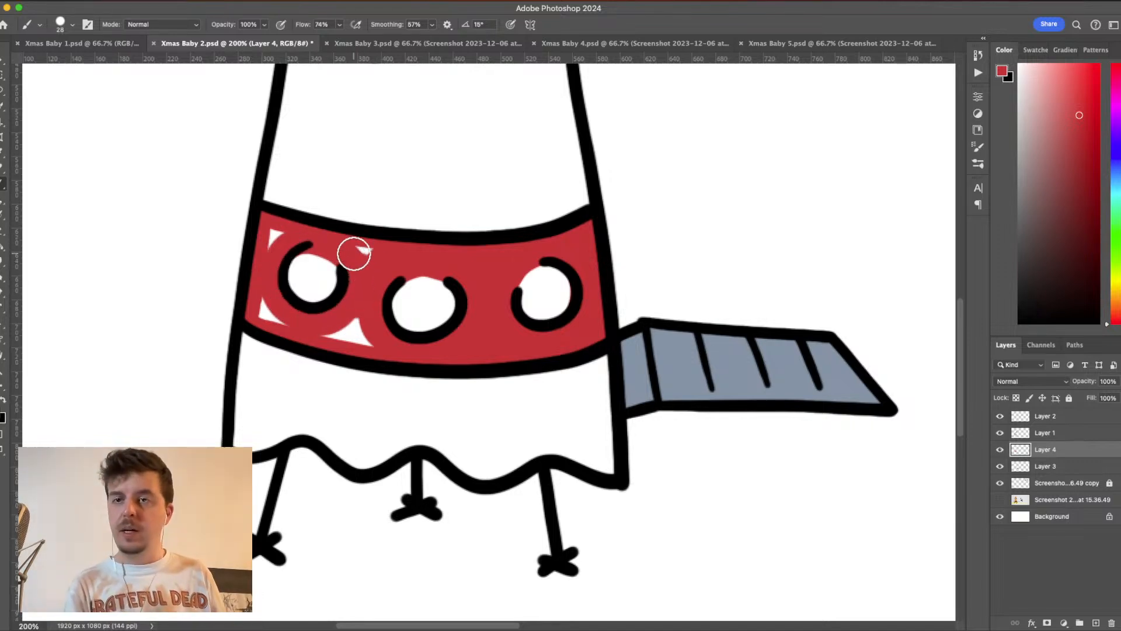
mouse_move(280, 230)
mouse_down()
mouse_move(268, 318)
mouse_move(391, 346)
mouse_move(360, 293)
mouse_move(354, 325)
mouse_move(357, 248)
mouse_move(402, 254)
mouse_move(454, 238)
mouse_up()
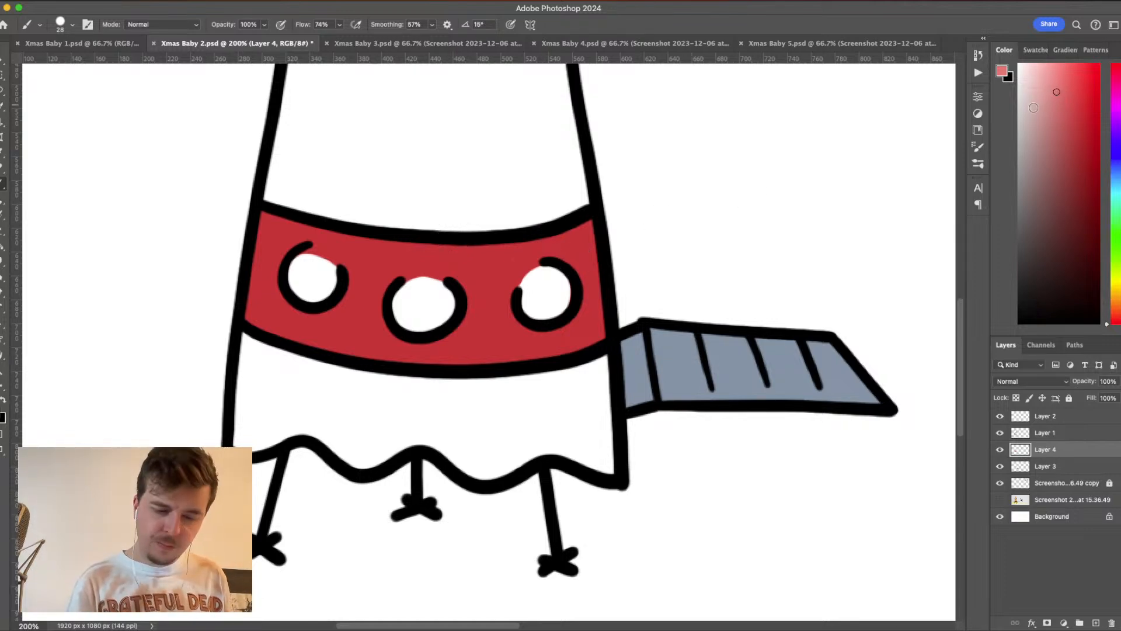
- Choose a pale pink and fill the insides of the three circles on the red band
mouse_move(545, 275)
mouse_down()
mouse_move(525, 310)
mouse_move(547, 316)
mouse_move(561, 302)
mouse_move(560, 278)
mouse_move(561, 302)
mouse_move(539, 298)
mouse_move(566, 285)
mouse_move(527, 296)
mouse_up()
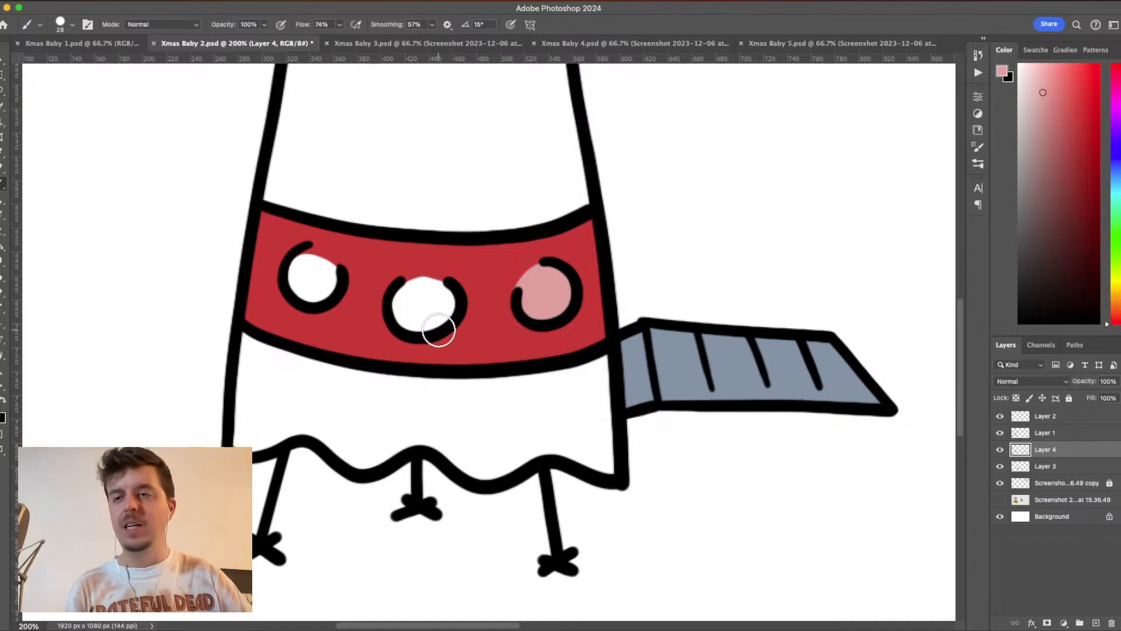
click(446, 299)
mouse_move(447, 299)
mouse_down()
mouse_move(396, 298)
mouse_move(399, 324)
mouse_move(435, 323)
mouse_move(451, 302)
mouse_move(428, 323)
mouse_move(404, 305)
mouse_move(448, 292)
mouse_up()
mouse_move(341, 281)
mouse_down()
mouse_move(322, 264)
mouse_move(296, 261)
mouse_move(303, 294)
mouse_move(331, 285)
mouse_move(303, 277)
mouse_move(307, 258)
mouse_move(325, 271)
mouse_move(304, 290)
mouse_up()
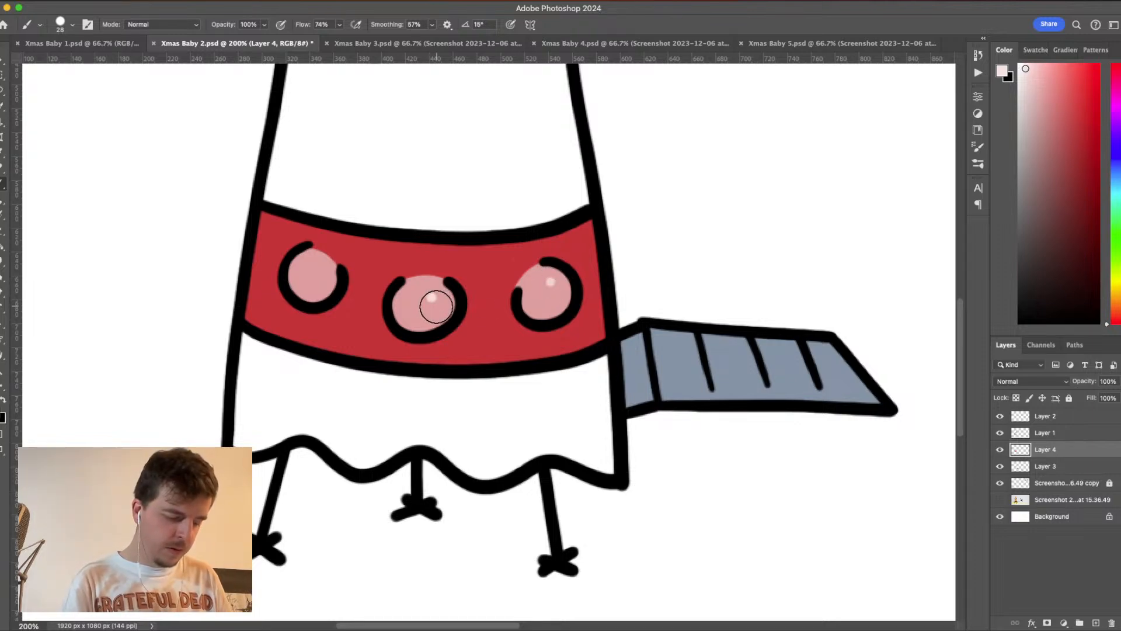
- Dab small near-white pink highlights on the three pink circles and undo the extra dab on the ramp-side circle
click(320, 269)
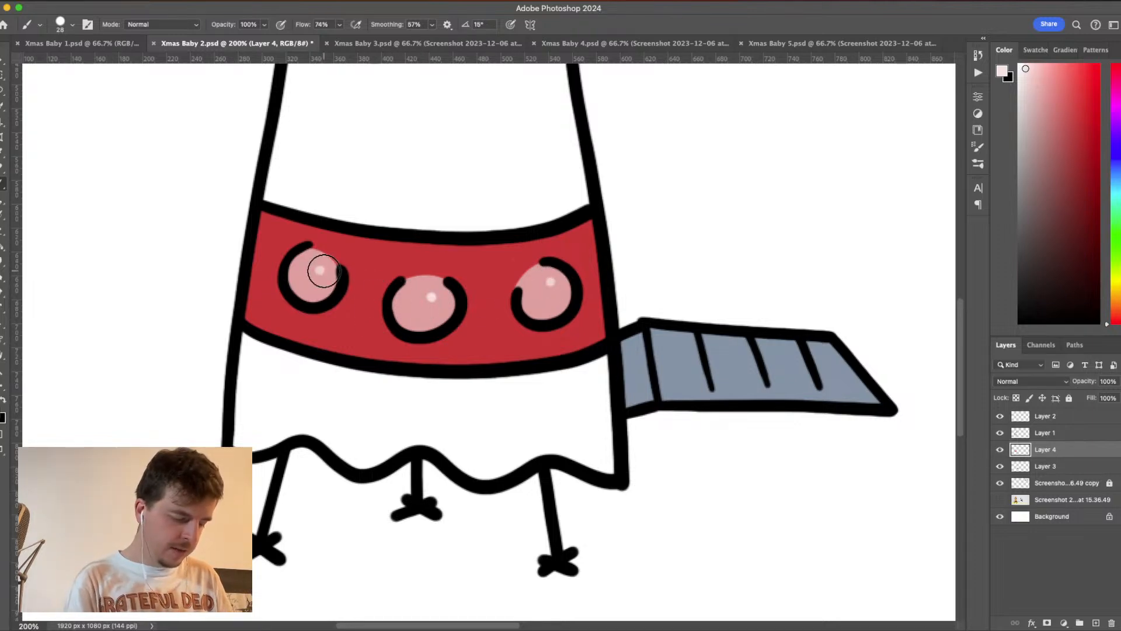
click(323, 268)
click(435, 298)
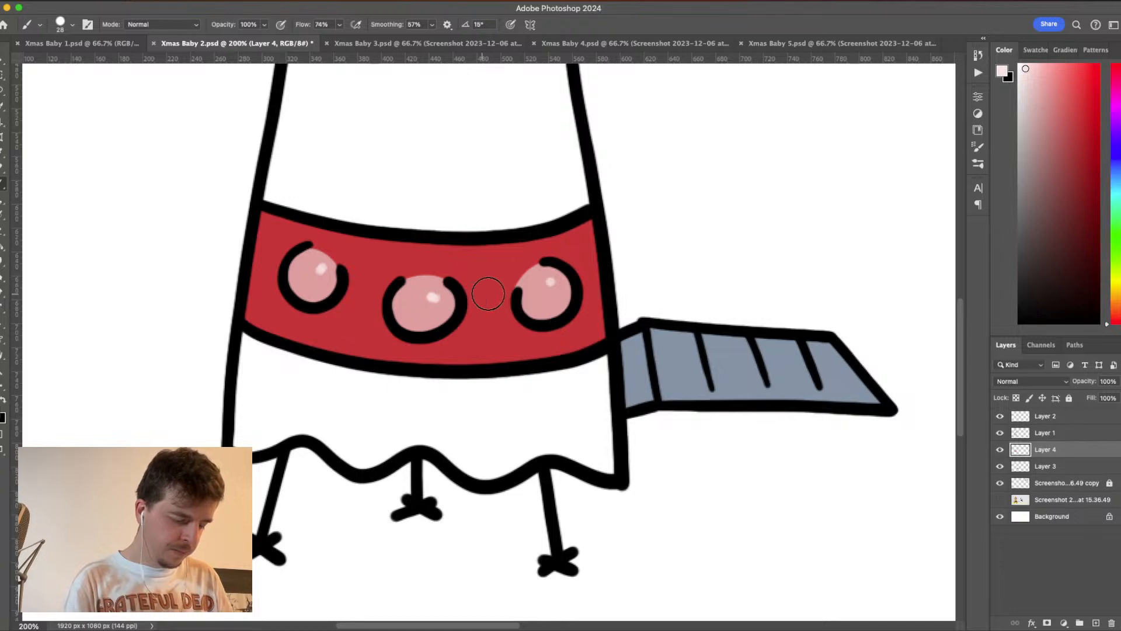
click(559, 285)
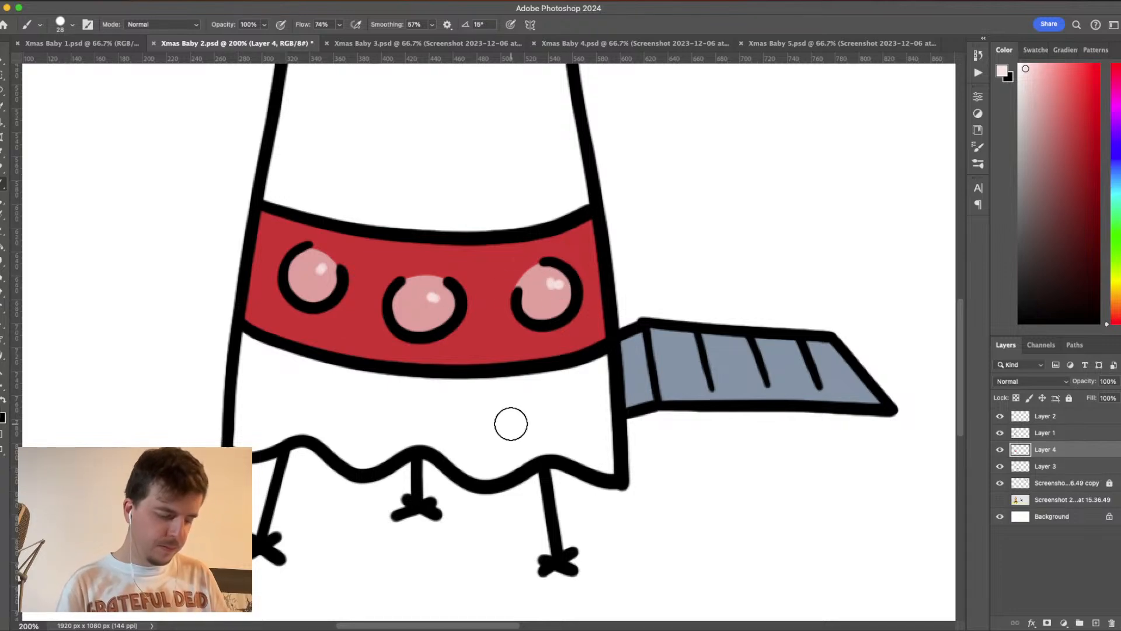
key(super+z)
key(super+z)
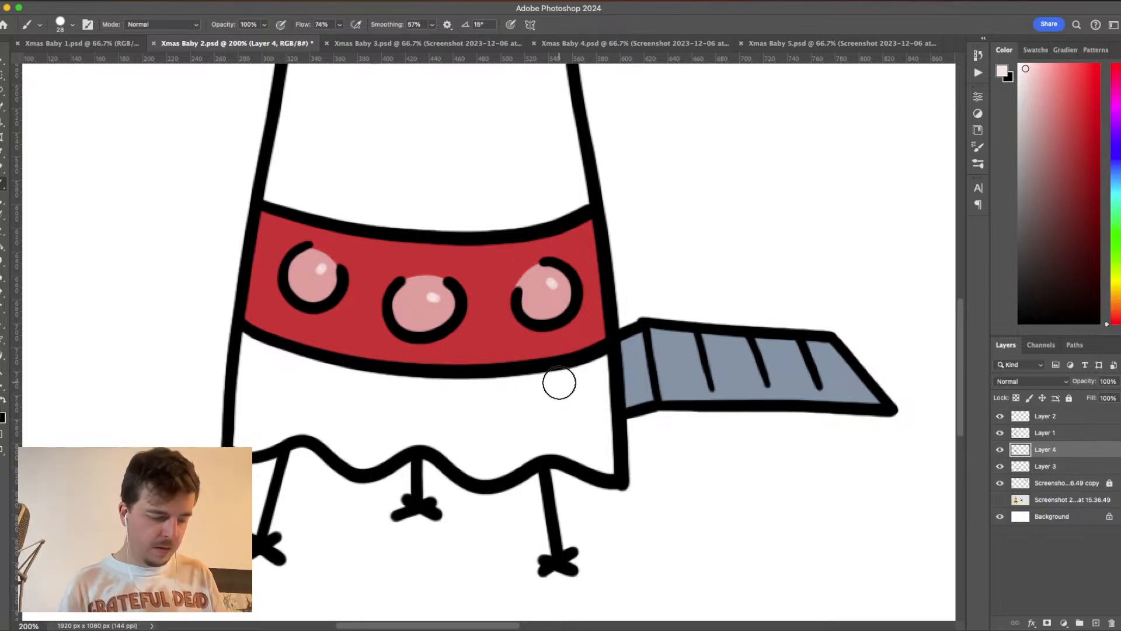
- Choose a vivid blue foreground colour starting from the band's sampled red, and paint a test blob on the rocket body above the band
click(1001, 500)
click(1000, 500)
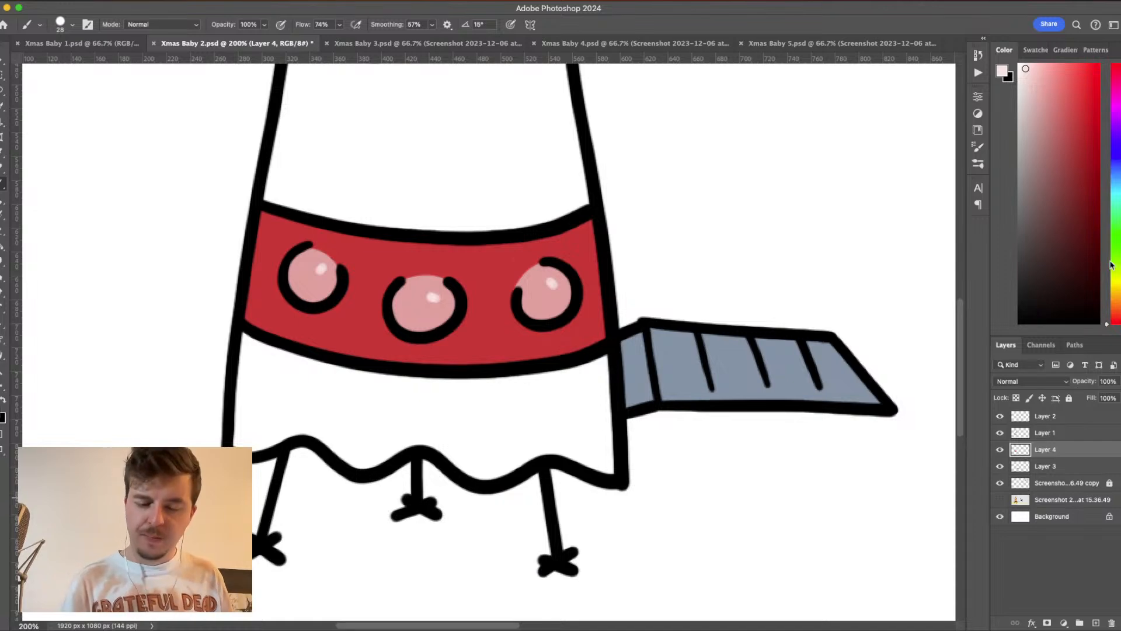
click(1116, 291)
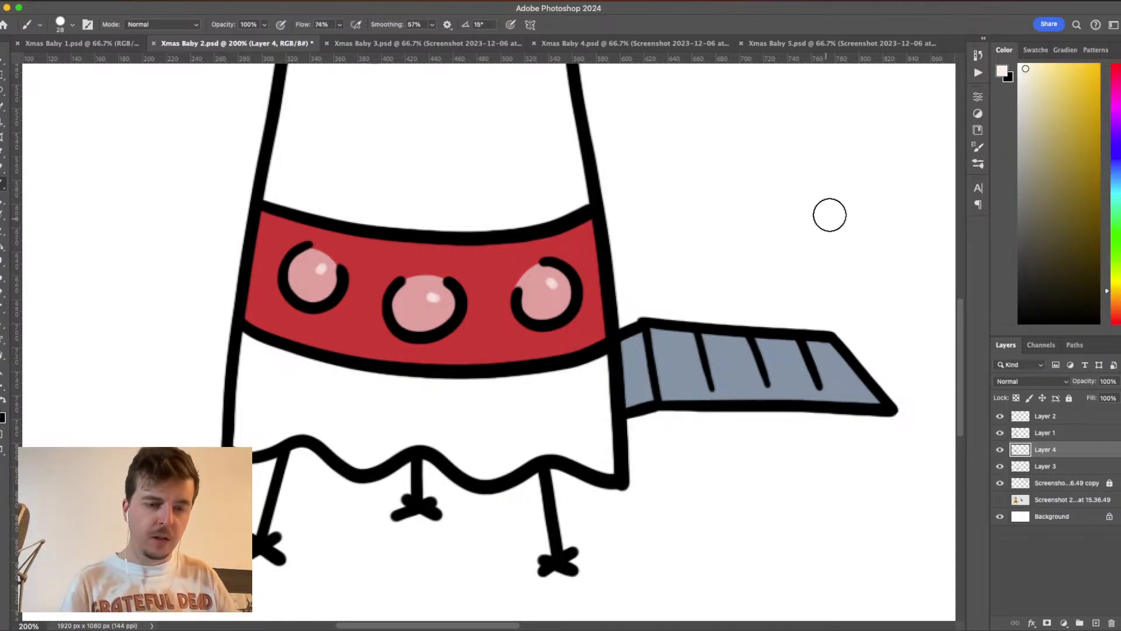
click(574, 240)
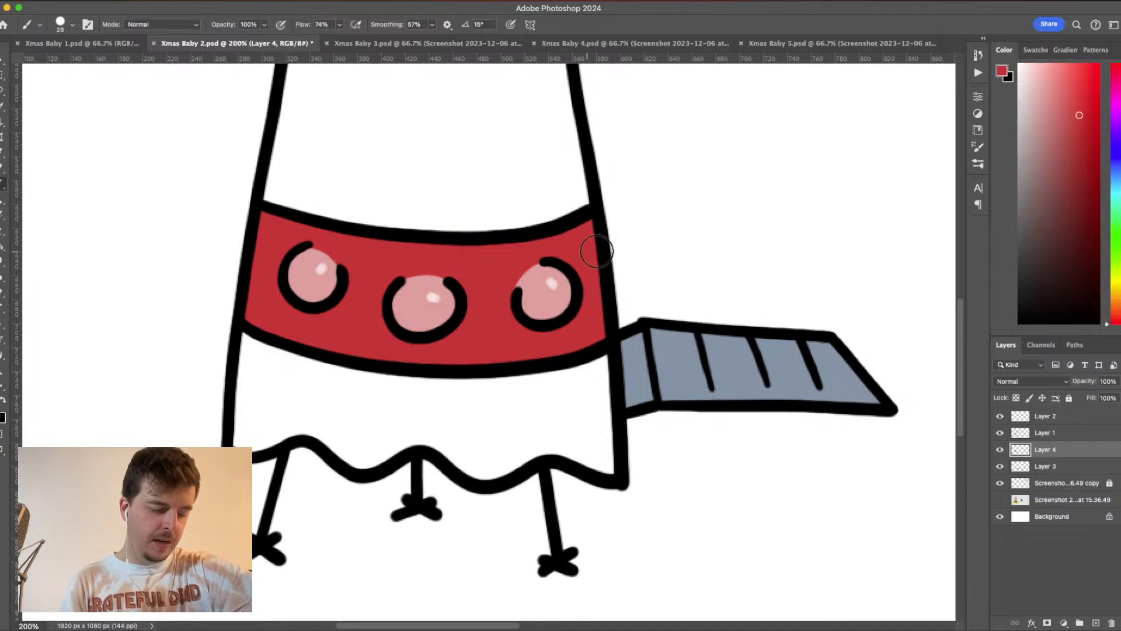
click(1002, 72)
drag(853, 284, 853, 317)
mouse_move(857, 280)
mouse_down()
mouse_move(855, 264)
mouse_move(857, 278)
mouse_up()
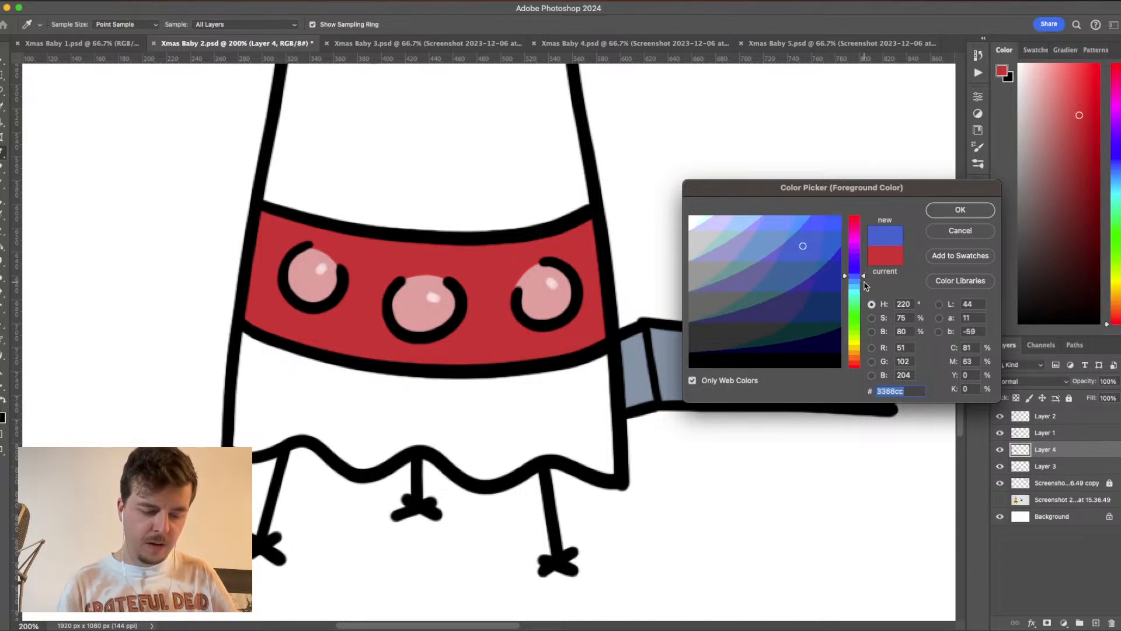
click(962, 209)
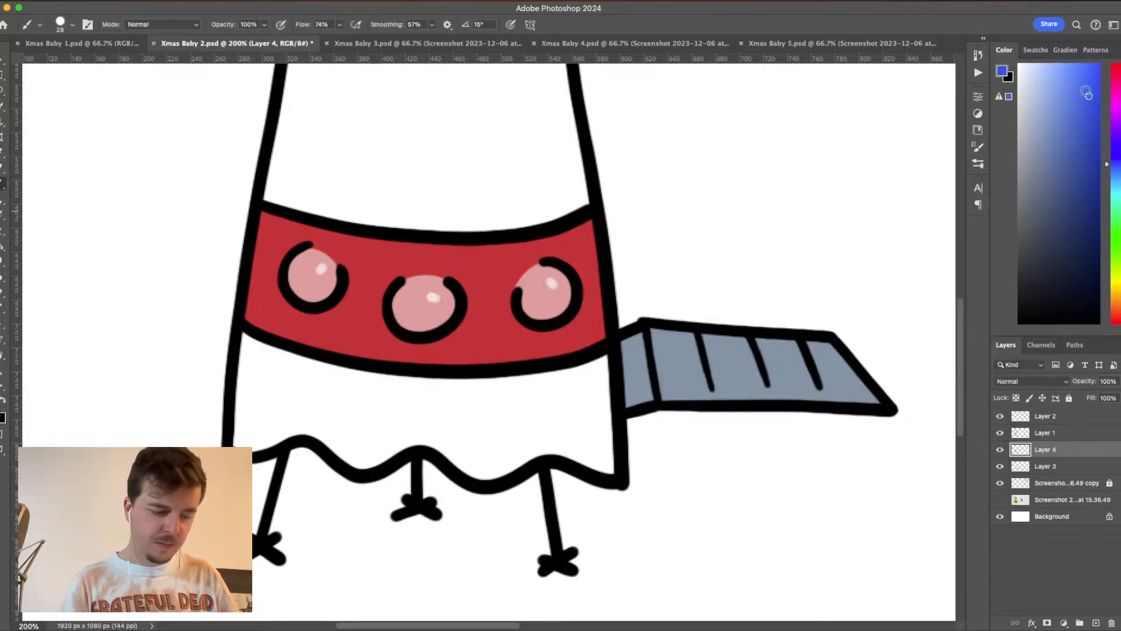
drag(500, 146, 558, 189)
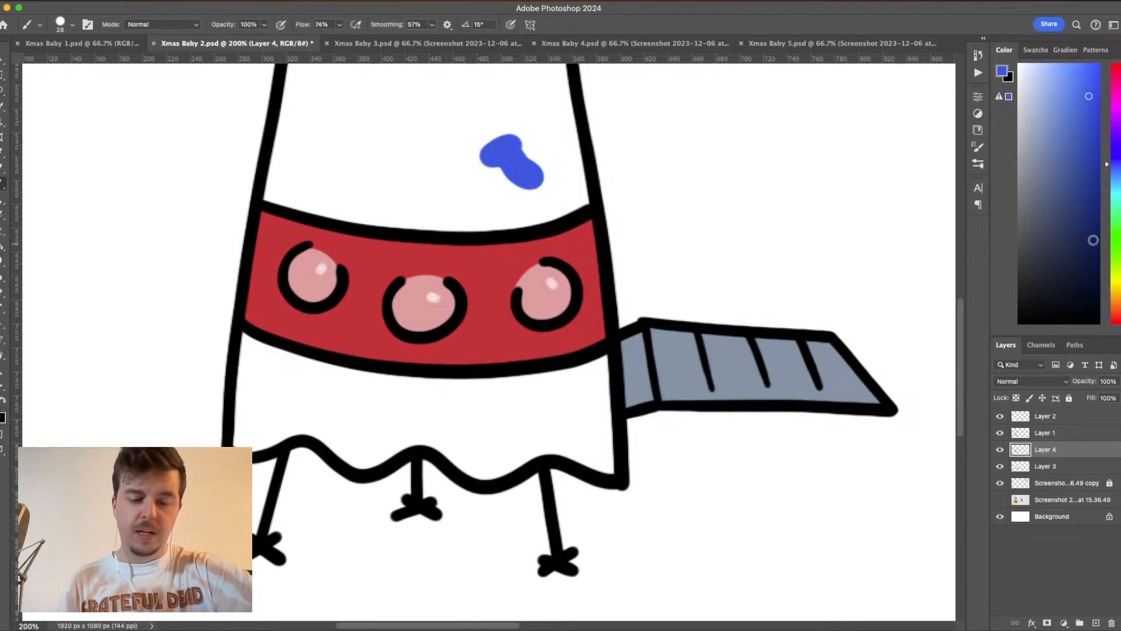
- Choose golden orange shades and paint three test swatches on the rocket body above the red band
drag(1116, 292, 1118, 301)
mouse_move(534, 125)
mouse_down()
mouse_move(536, 170)
mouse_move(555, 183)
mouse_up()
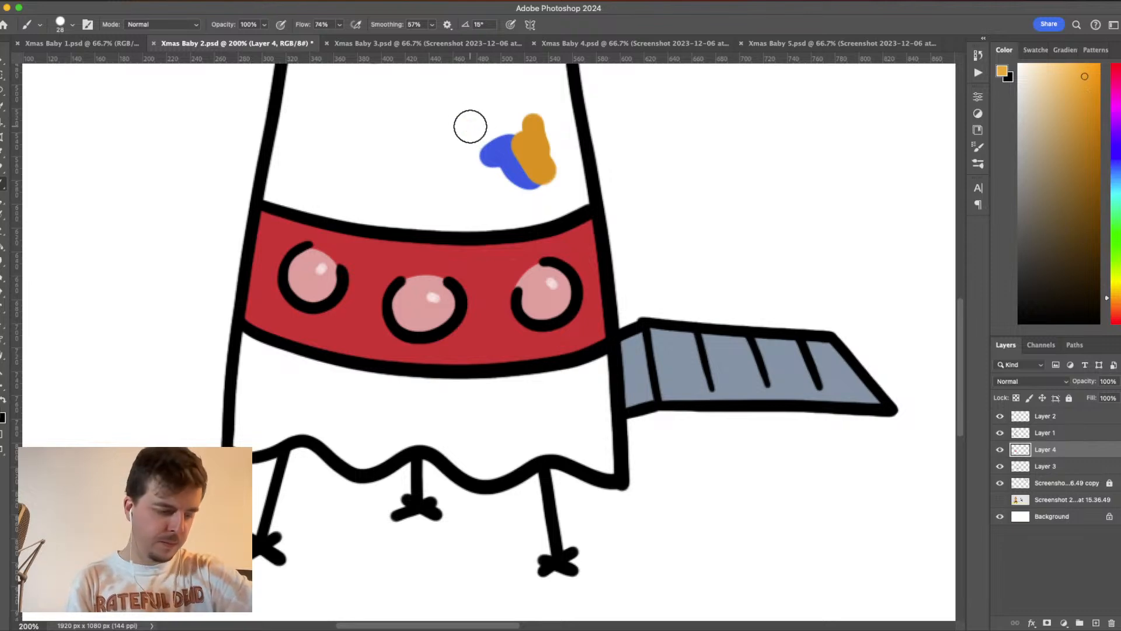
drag(471, 126, 471, 172)
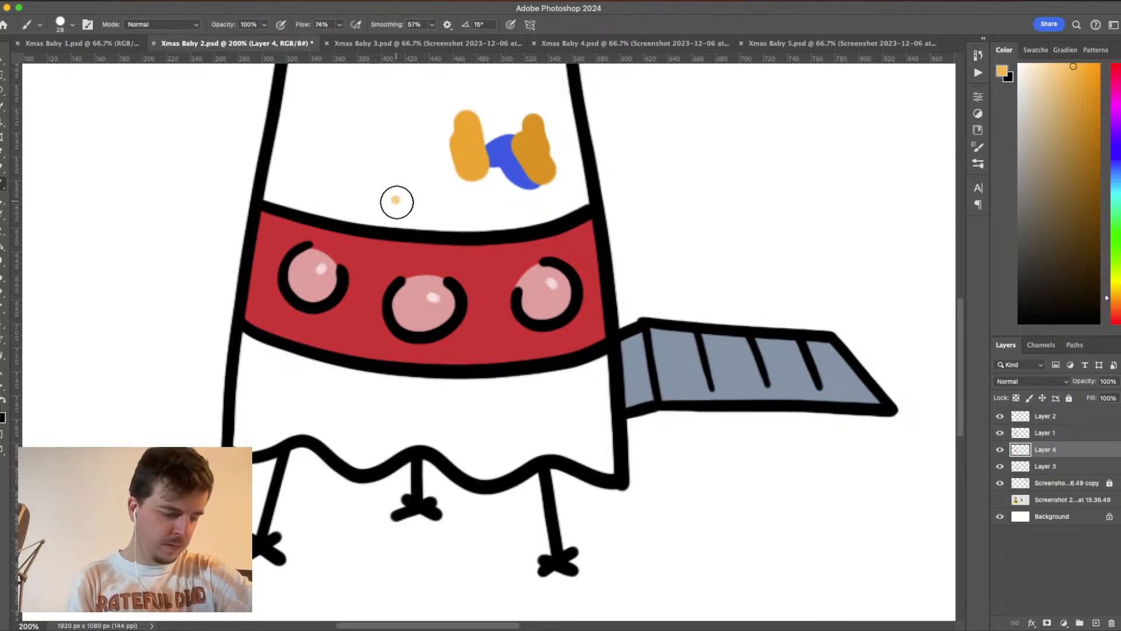
drag(397, 202, 494, 204)
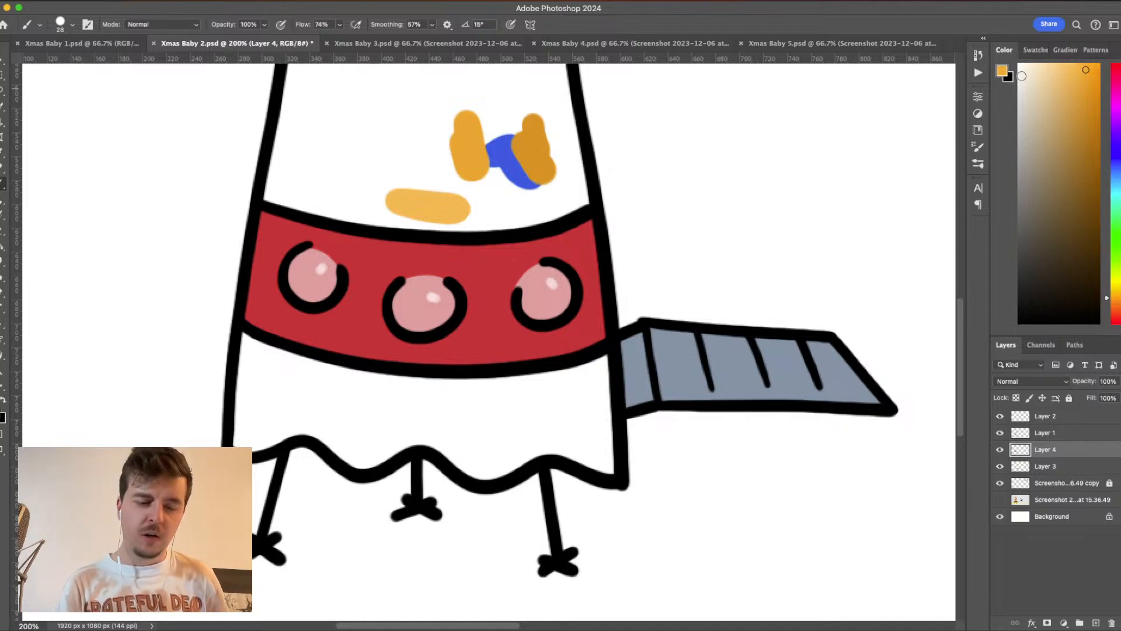
- Choose a vivid reddish orange foreground colour and paint a test stroke beside the golden swatches on the rocket body
click(1003, 72)
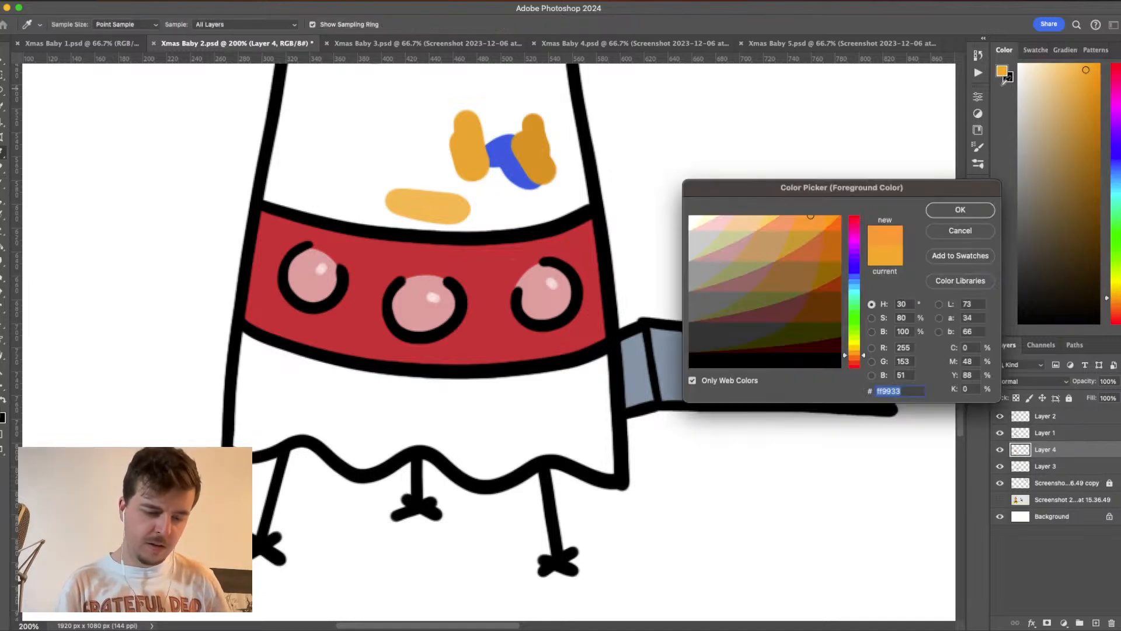
click(839, 224)
click(960, 209)
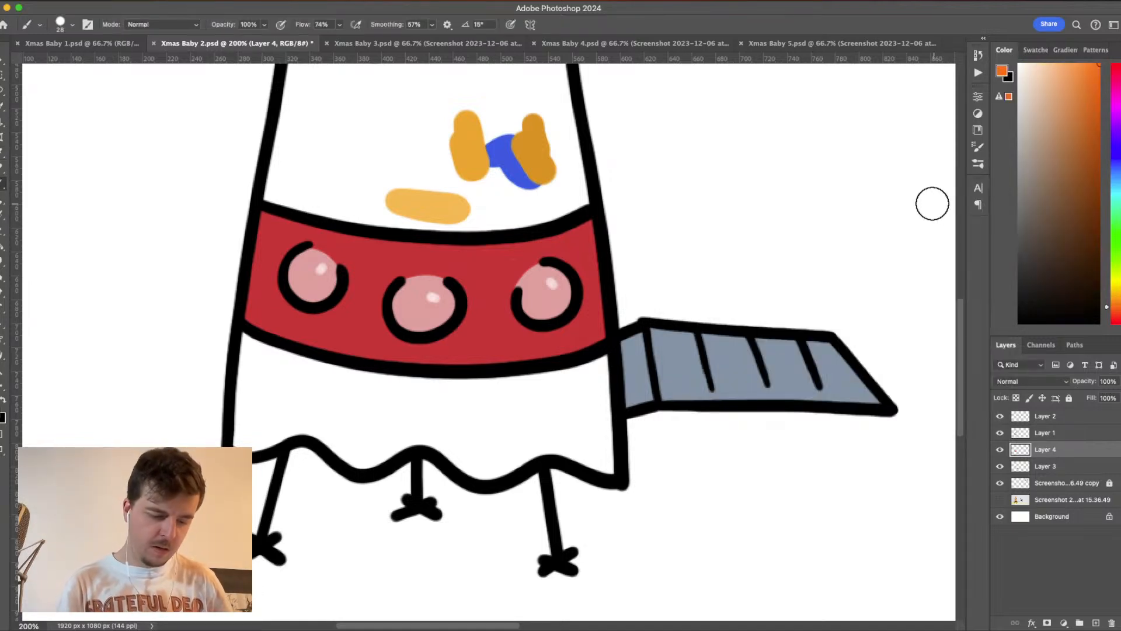
drag(406, 154, 488, 187)
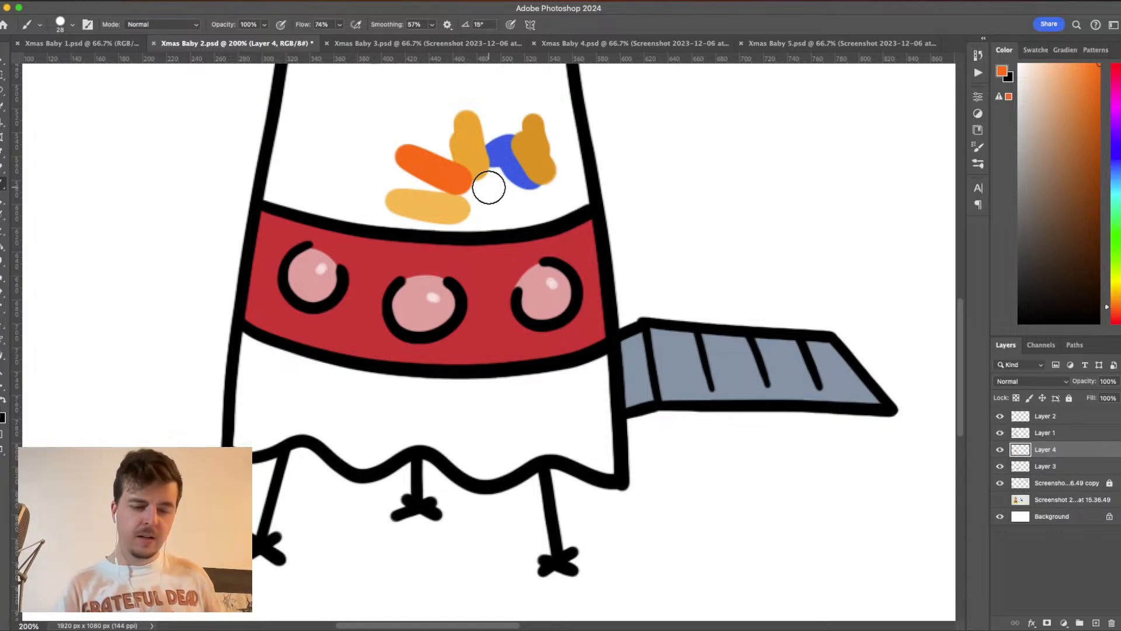
- Set the foreground colour to orange ff9933 and paint it over the reddish-orange test stroke on the rocket body
click(1002, 72)
drag(829, 242, 802, 221)
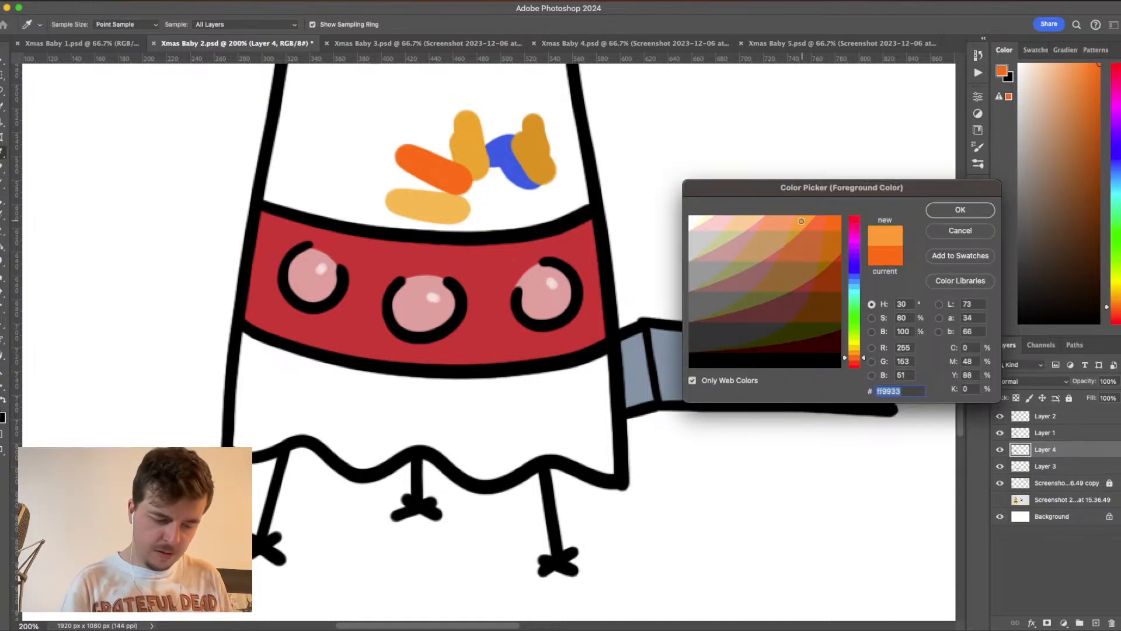
click(946, 212)
mouse_move(430, 165)
mouse_down()
mouse_move(497, 182)
mouse_move(374, 156)
mouse_move(495, 193)
mouse_up()
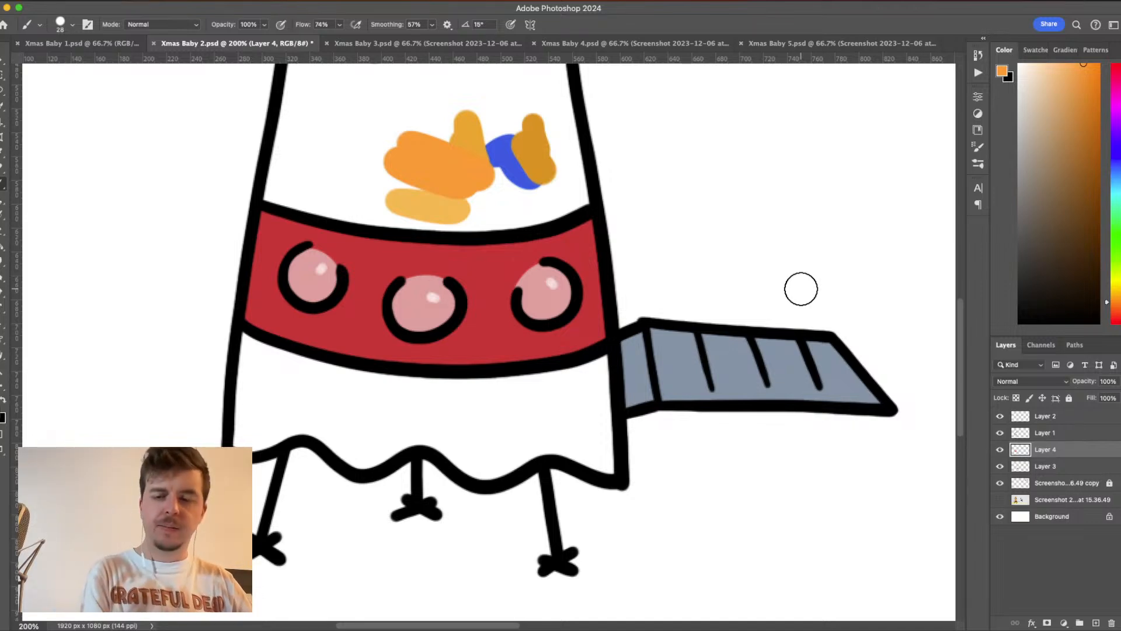
- Paint orange down the rocket body's ramp side, along the band's upper edge and over the top of the window
drag(539, 362, 626, 477)
drag(650, 307, 674, 421)
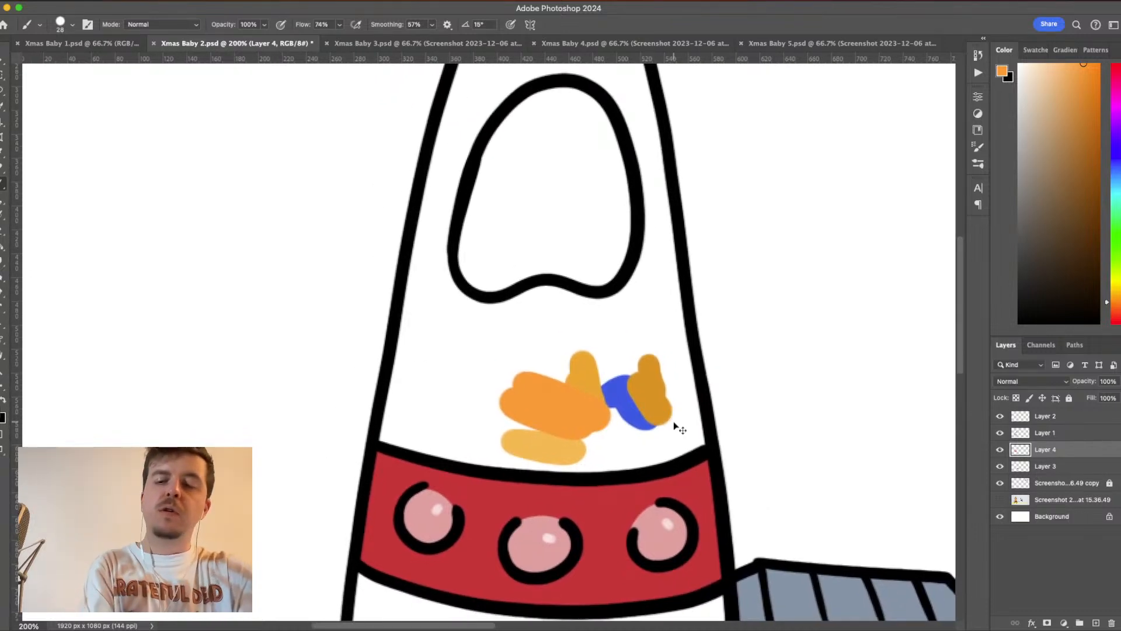
key(super+minus)
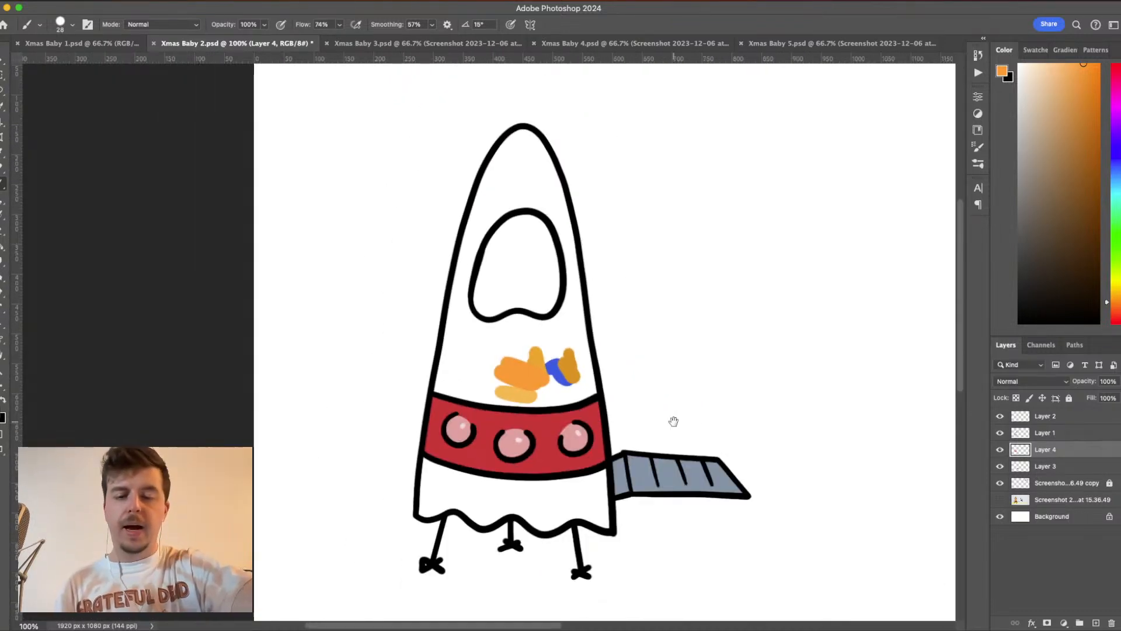
drag(706, 427, 781, 352)
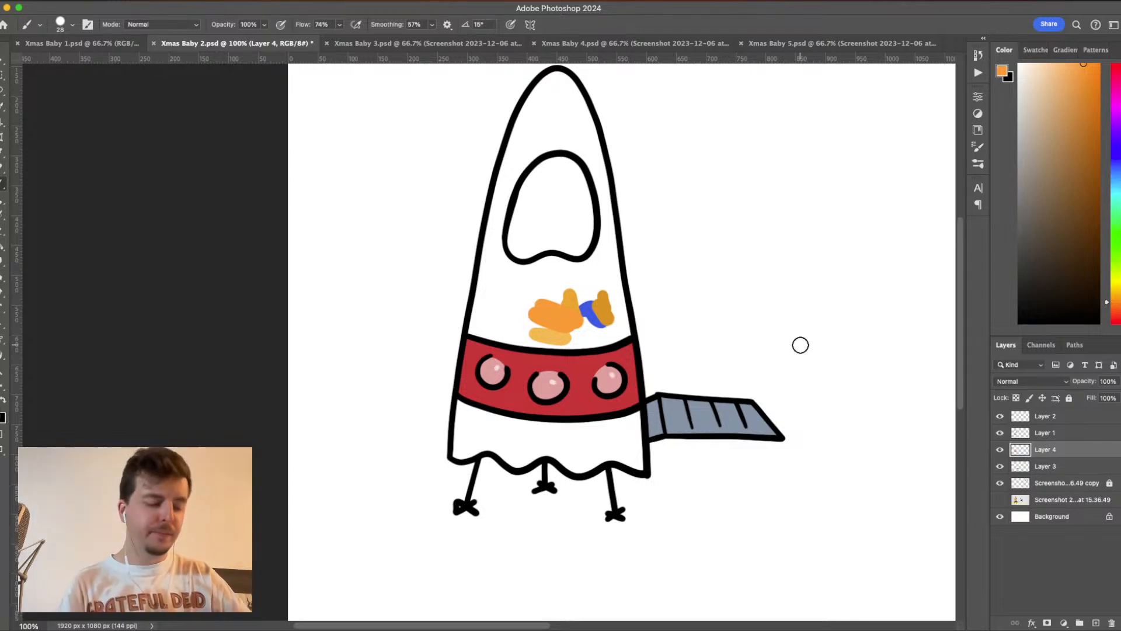
mouse_move(594, 163)
mouse_down()
mouse_move(608, 241)
mouse_move(600, 325)
mouse_move(543, 342)
mouse_up()
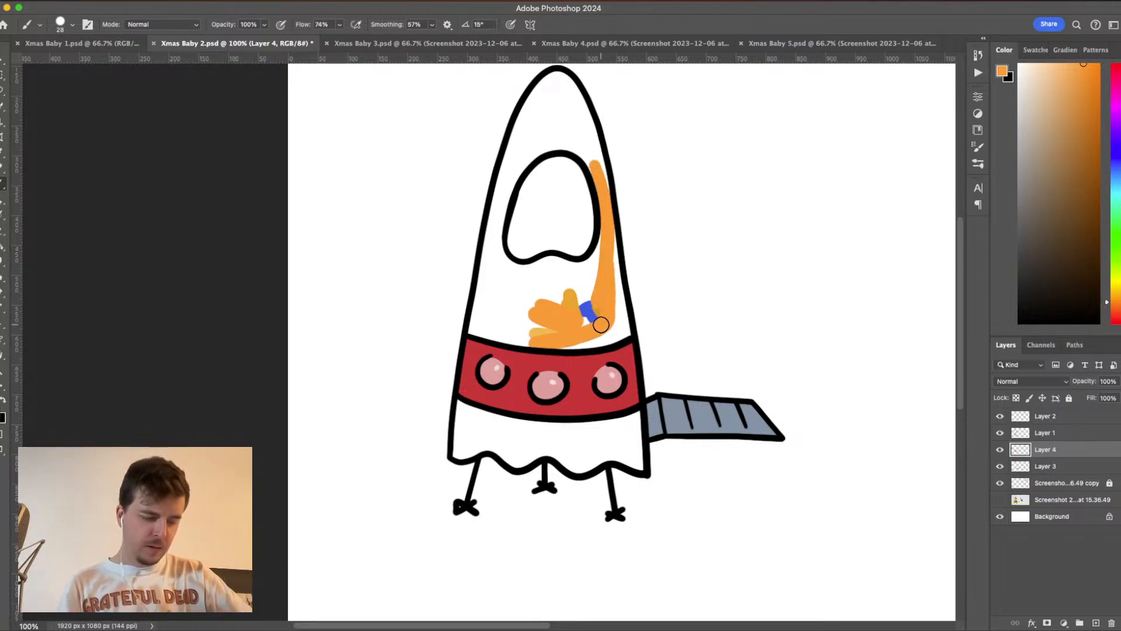
drag(594, 171, 579, 150)
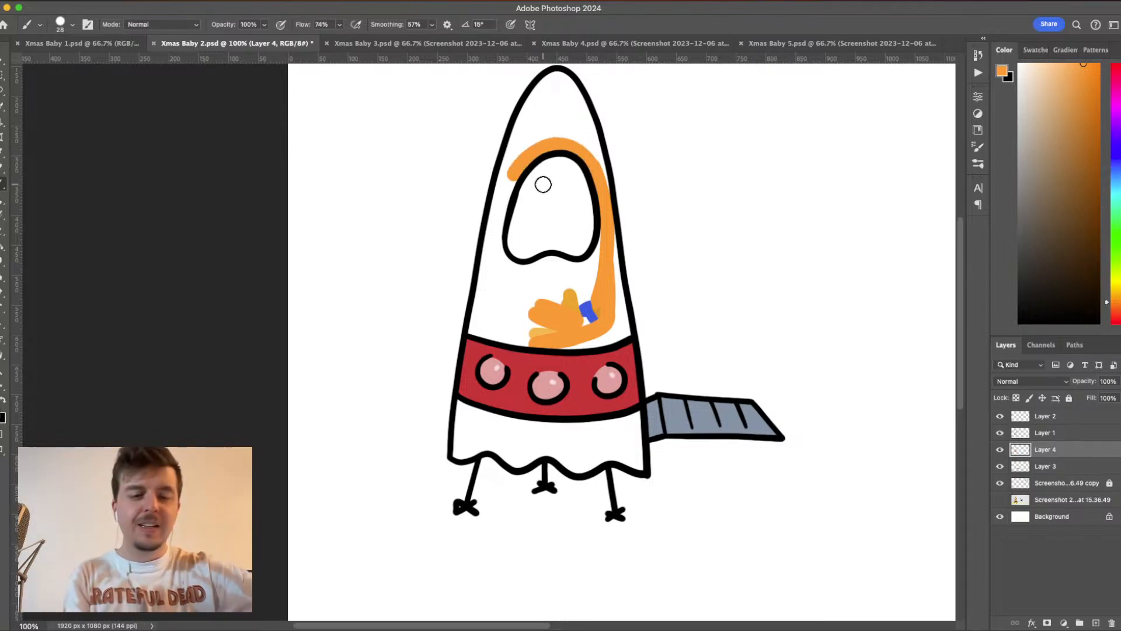
- Fill the rocket's nose above the window with orange, up to the black outline
key(super+plus)
drag(727, 372, 728, 516)
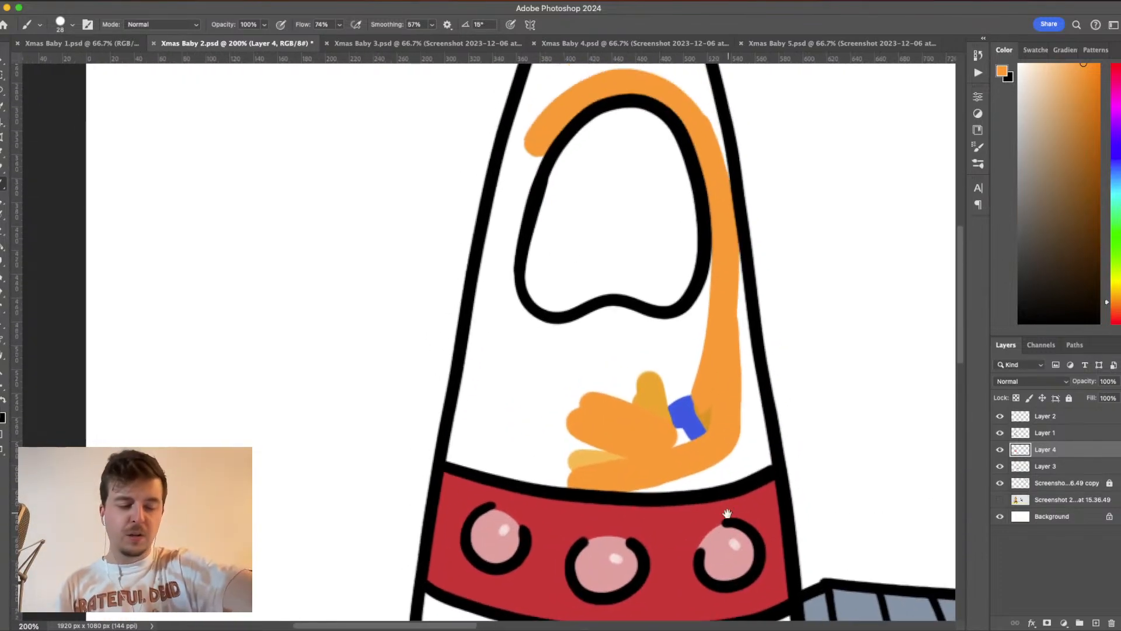
drag(730, 308, 813, 394)
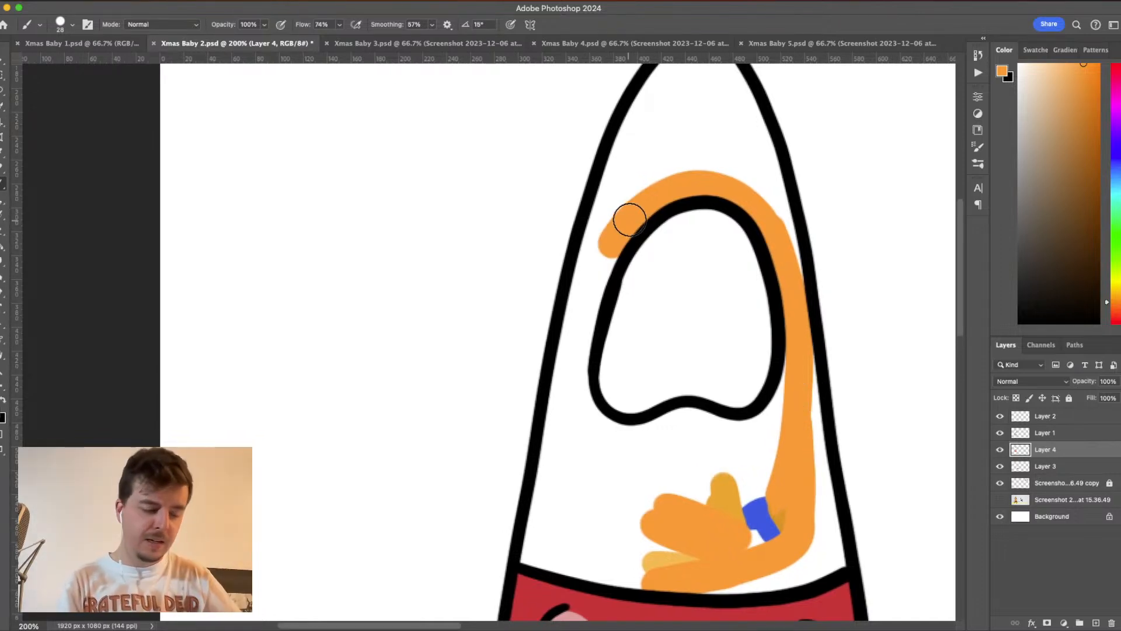
drag(625, 220, 575, 342)
mouse_move(604, 175)
mouse_down()
mouse_move(565, 354)
mouse_move(611, 196)
mouse_move(576, 326)
mouse_move(611, 208)
mouse_move(706, 314)
mouse_move(703, 161)
mouse_move(688, 161)
mouse_move(643, 211)
mouse_move(600, 324)
mouse_move(661, 255)
mouse_move(624, 312)
mouse_move(704, 281)
mouse_move(745, 298)
mouse_move(781, 344)
mouse_move(739, 196)
mouse_move(713, 166)
mouse_move(716, 177)
mouse_move(678, 182)
mouse_move(638, 267)
mouse_move(706, 188)
mouse_move(756, 284)
mouse_move(689, 221)
mouse_move(717, 239)
mouse_move(664, 257)
mouse_move(759, 279)
mouse_up()
scroll(706, 313, up, 5)
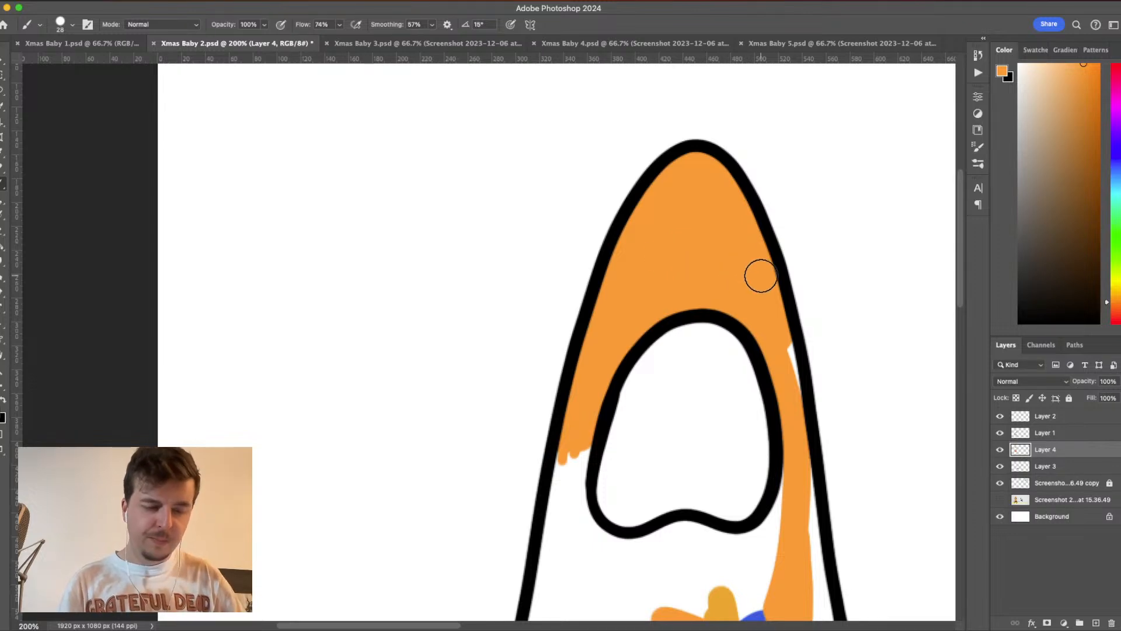
- Fill the rest of the body beside and below the window with orange down to the red band, leaving the window white
drag(826, 420, 759, 196)
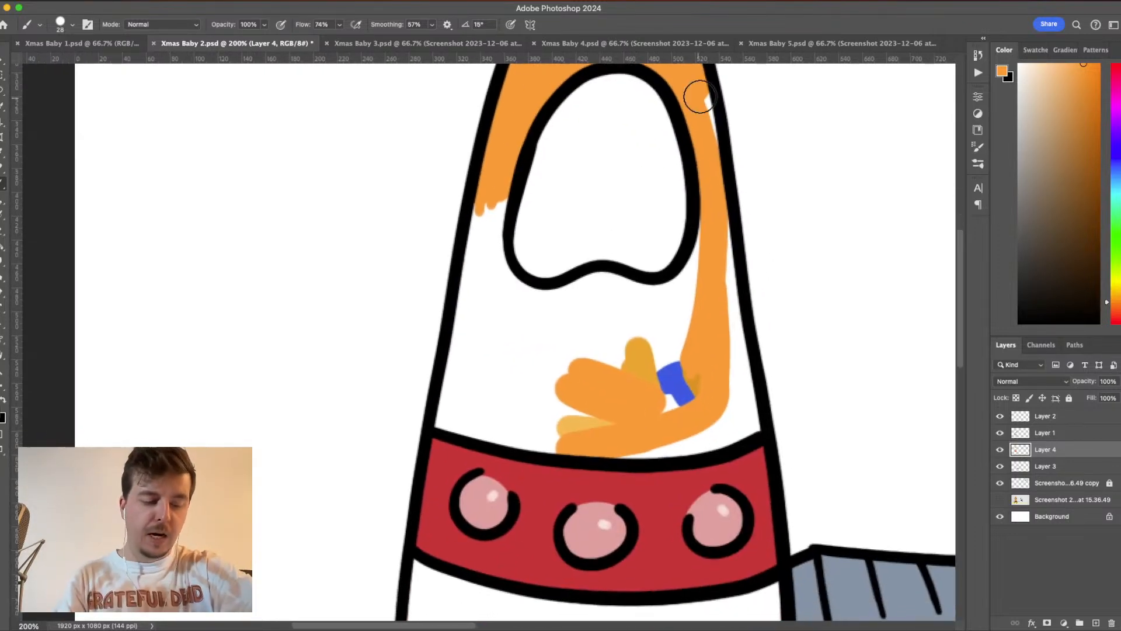
mouse_move(702, 115)
mouse_down()
mouse_move(708, 158)
mouse_move(710, 118)
mouse_move(739, 365)
mouse_move(713, 201)
mouse_move(687, 288)
mouse_move(642, 311)
mouse_move(672, 291)
mouse_move(637, 291)
mouse_move(713, 279)
mouse_move(651, 351)
mouse_move(695, 305)
mouse_move(652, 396)
mouse_move(694, 392)
mouse_move(687, 376)
mouse_move(726, 389)
mouse_move(726, 347)
mouse_move(606, 285)
mouse_move(618, 282)
mouse_move(575, 292)
mouse_move(700, 289)
mouse_move(676, 299)
mouse_move(589, 285)
mouse_move(539, 300)
mouse_move(505, 287)
mouse_move(492, 226)
mouse_move(509, 178)
mouse_move(486, 209)
mouse_move(485, 195)
mouse_move(439, 430)
mouse_move(461, 371)
mouse_move(485, 424)
mouse_move(444, 422)
mouse_move(555, 446)
mouse_move(721, 438)
mouse_move(763, 405)
mouse_move(738, 345)
mouse_move(751, 432)
mouse_move(743, 380)
mouse_move(692, 429)
mouse_up()
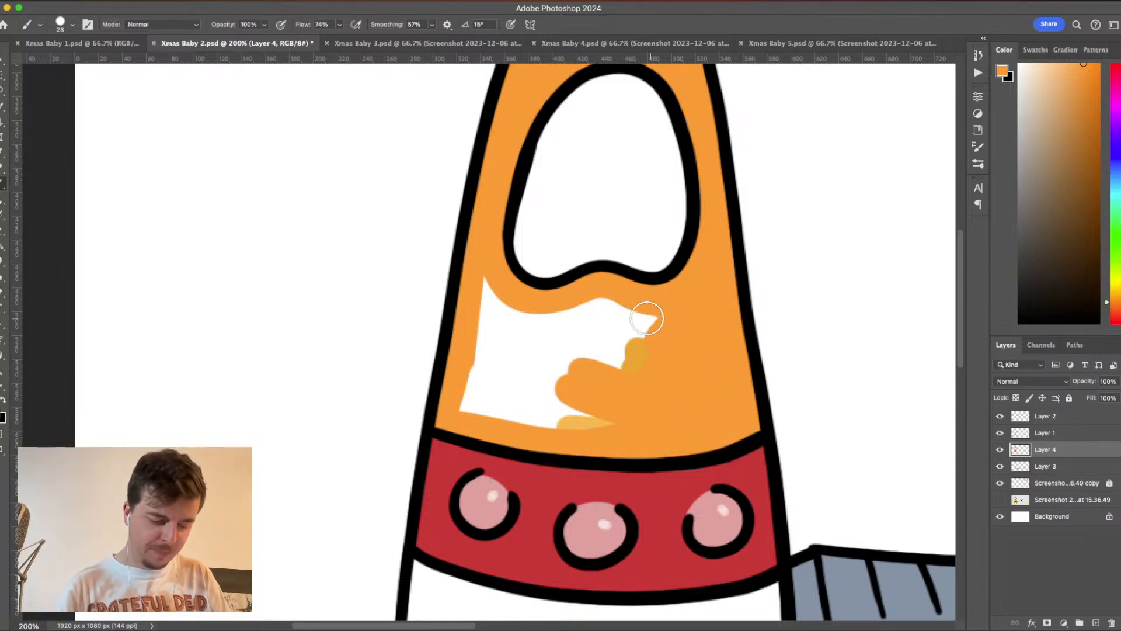
mouse_move(647, 318)
mouse_down()
mouse_move(555, 306)
mouse_move(497, 318)
mouse_move(488, 281)
mouse_move(465, 413)
mouse_move(607, 426)
mouse_move(654, 388)
mouse_move(627, 325)
mouse_move(548, 320)
mouse_move(485, 344)
mouse_move(481, 399)
mouse_move(516, 343)
mouse_move(525, 354)
mouse_move(583, 331)
mouse_move(519, 385)
mouse_move(590, 352)
mouse_move(533, 394)
mouse_move(648, 351)
mouse_move(607, 343)
mouse_move(626, 389)
mouse_move(526, 406)
mouse_up()
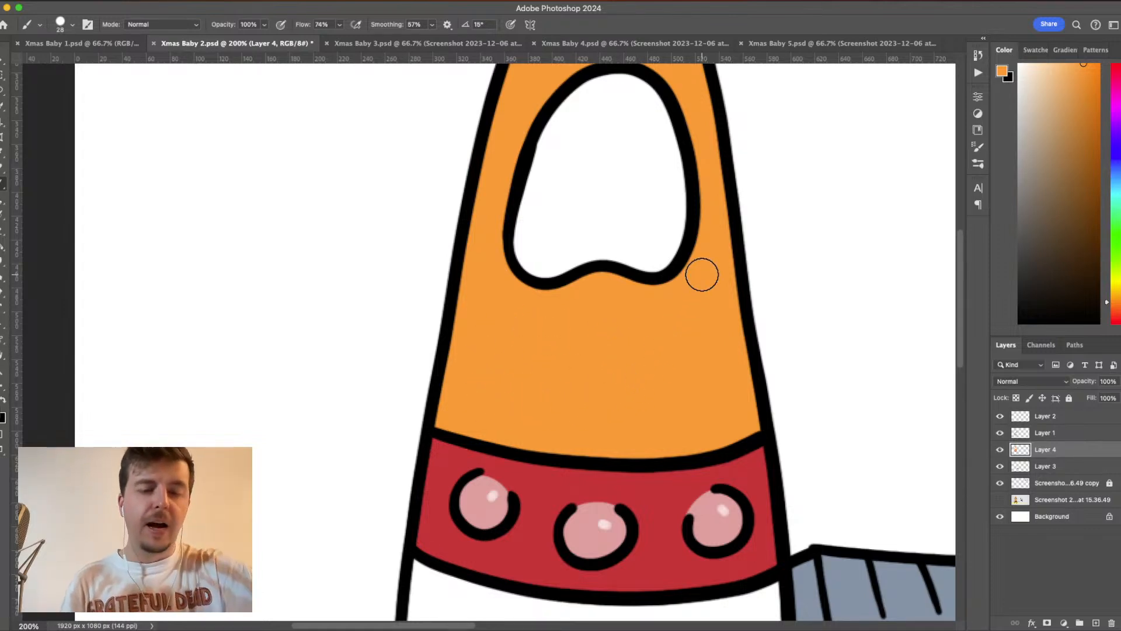
- Fill the rocket's wavy skirt below the red band with the same orange, starting along its edges
drag(703, 365, 788, 191)
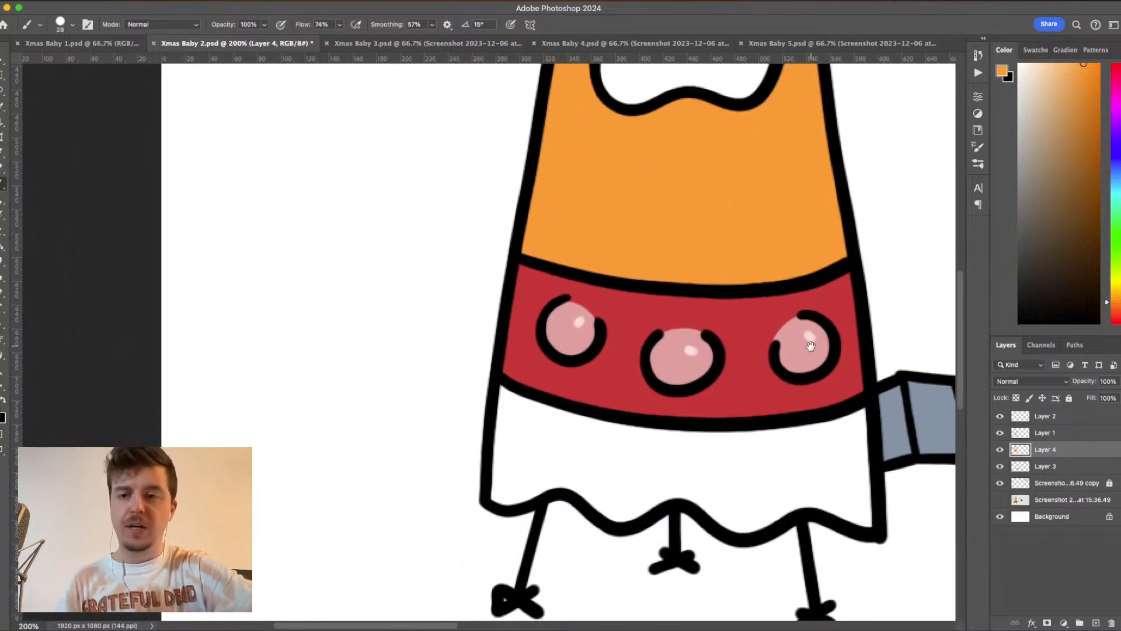
drag(771, 410, 727, 360)
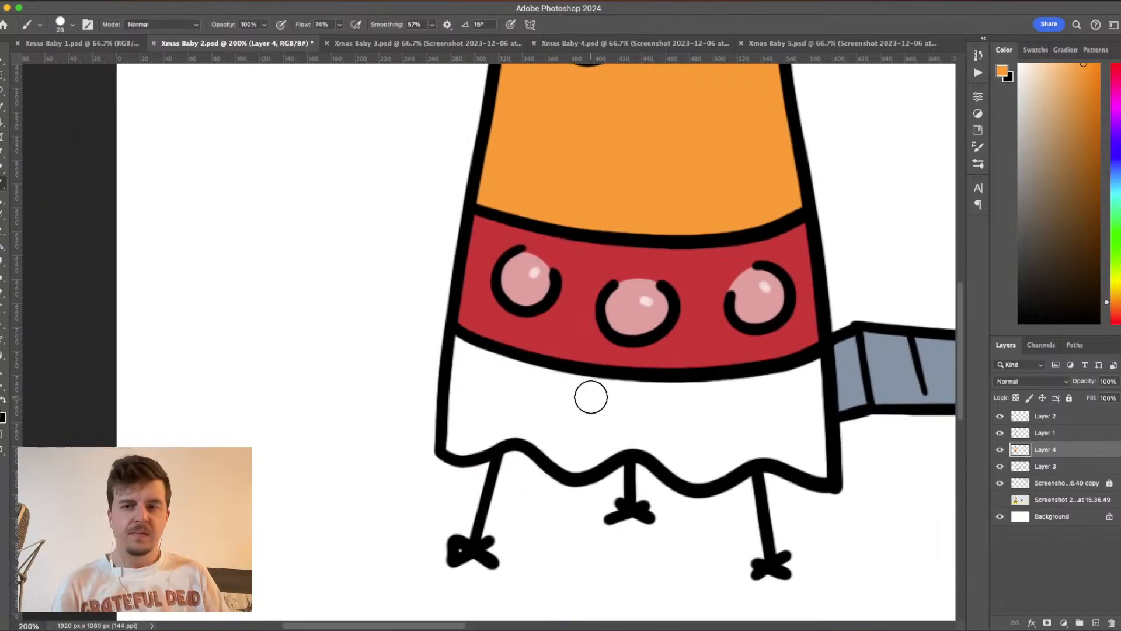
mouse_move(813, 370)
mouse_down()
mouse_move(821, 479)
mouse_move(821, 450)
mouse_up()
click(459, 343)
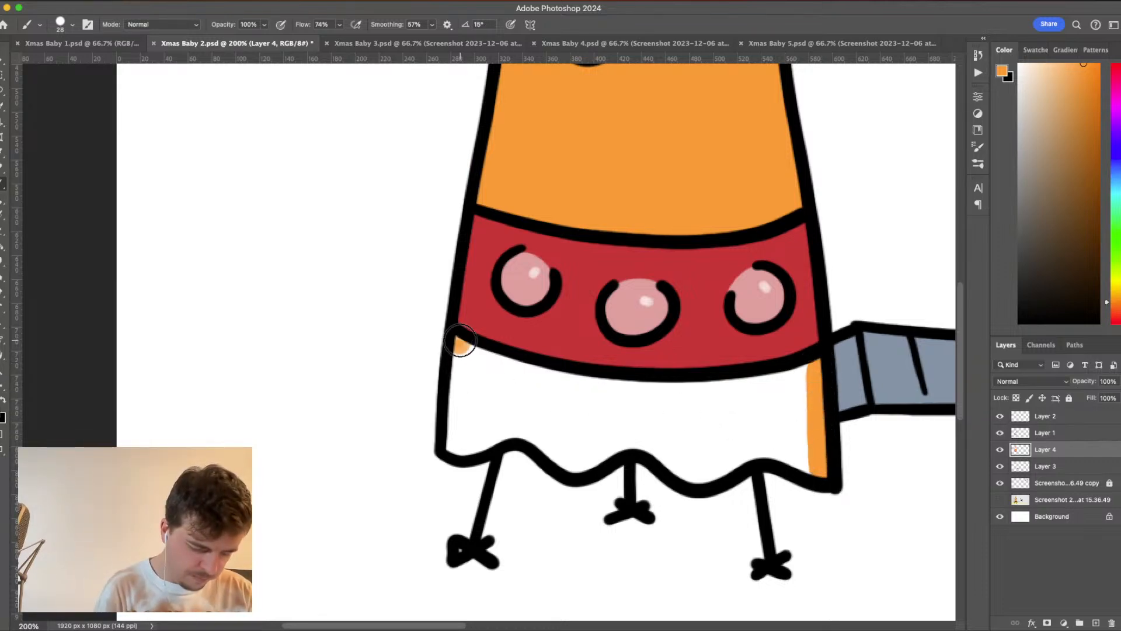
mouse_move(461, 343)
mouse_down()
mouse_move(451, 457)
mouse_move(511, 432)
mouse_move(532, 432)
mouse_move(567, 462)
mouse_move(635, 439)
mouse_move(692, 475)
mouse_move(765, 448)
mouse_move(824, 466)
mouse_up()
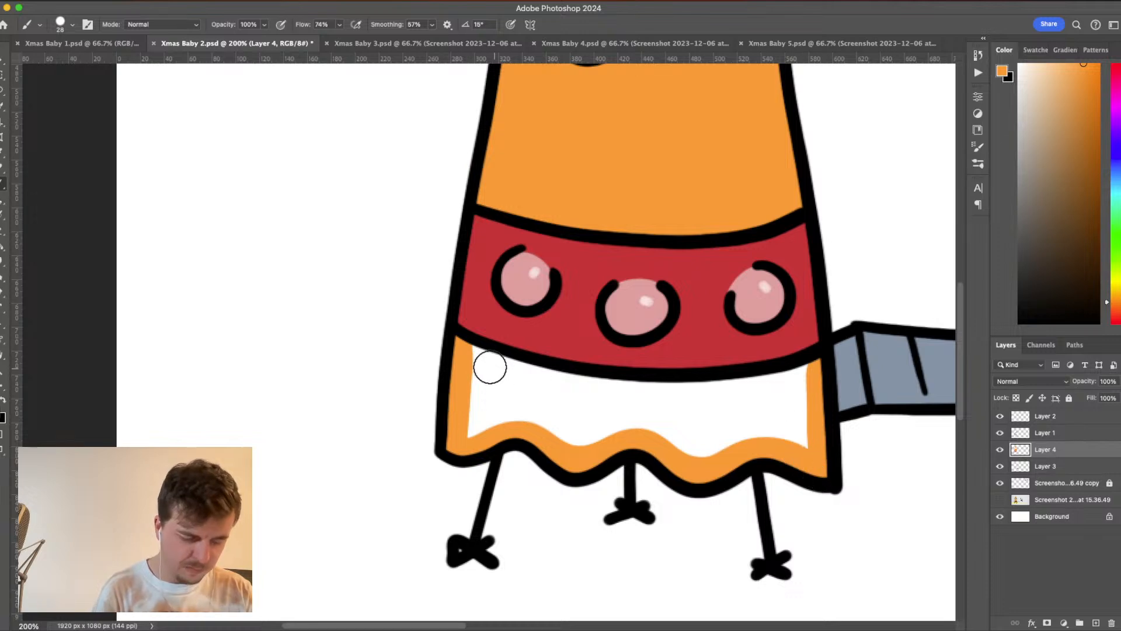
mouse_move(465, 351)
mouse_down()
mouse_move(633, 387)
mouse_move(752, 386)
mouse_move(818, 368)
mouse_move(812, 453)
mouse_move(754, 439)
mouse_move(685, 452)
mouse_move(658, 429)
mouse_move(604, 425)
mouse_move(571, 441)
mouse_move(501, 415)
mouse_move(473, 433)
mouse_move(474, 365)
mouse_move(469, 438)
mouse_move(479, 375)
mouse_move(494, 376)
mouse_move(499, 392)
mouse_move(465, 436)
mouse_move(482, 433)
mouse_move(480, 392)
mouse_move(733, 411)
mouse_move(803, 403)
mouse_move(799, 428)
mouse_move(518, 403)
mouse_up()
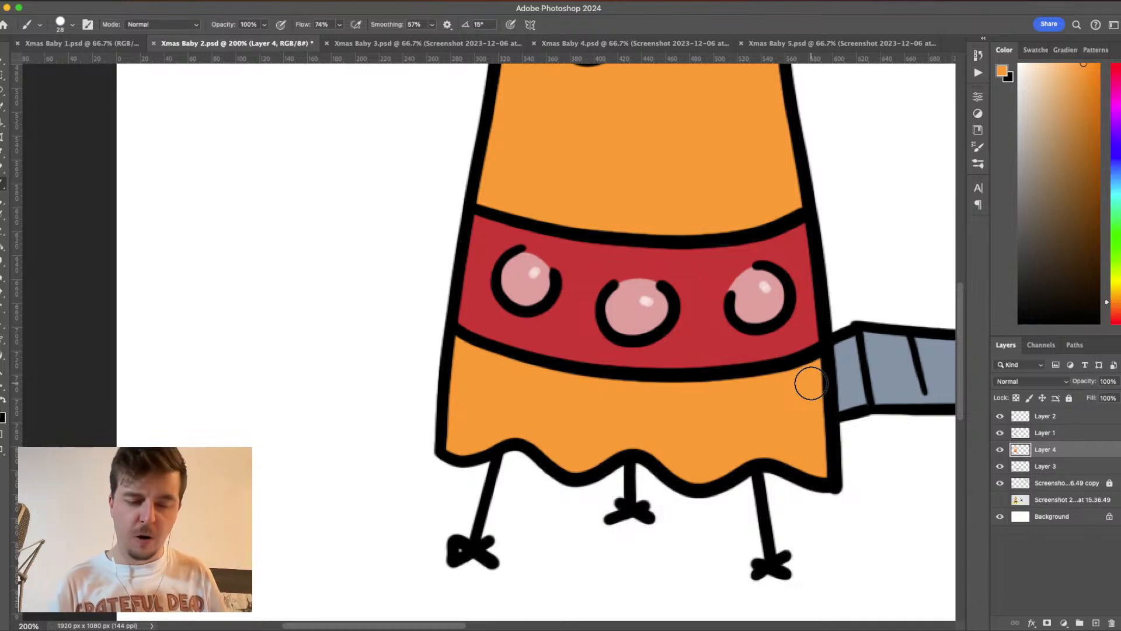
- Set the brush opacity to 45%, choose a darker orange and shade both side edges of the skirt
click(263, 25)
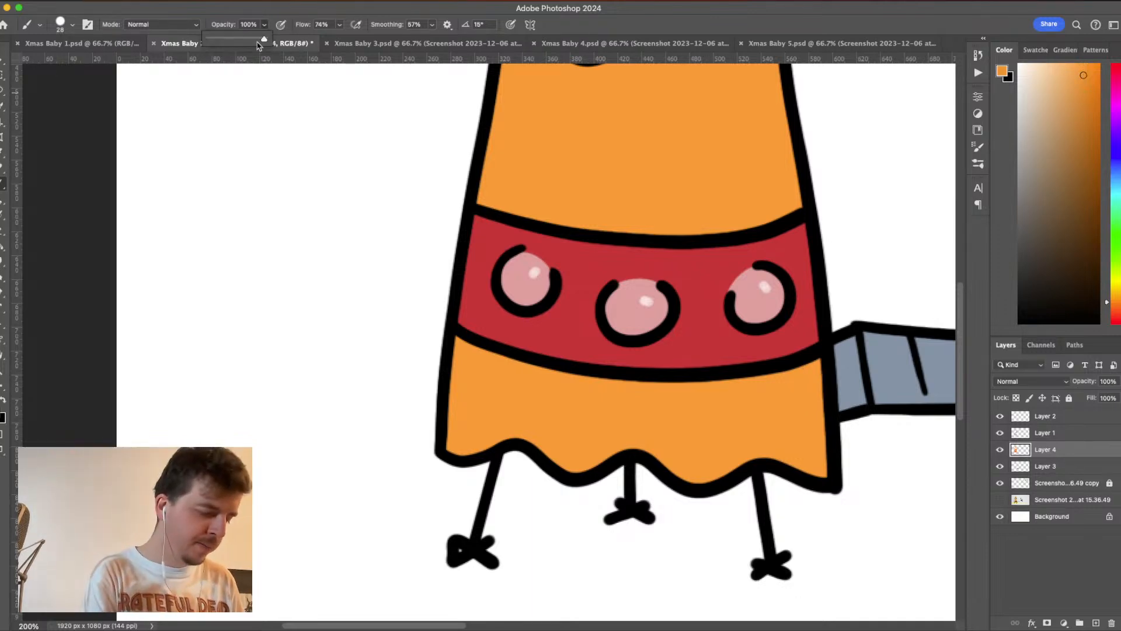
click(266, 27)
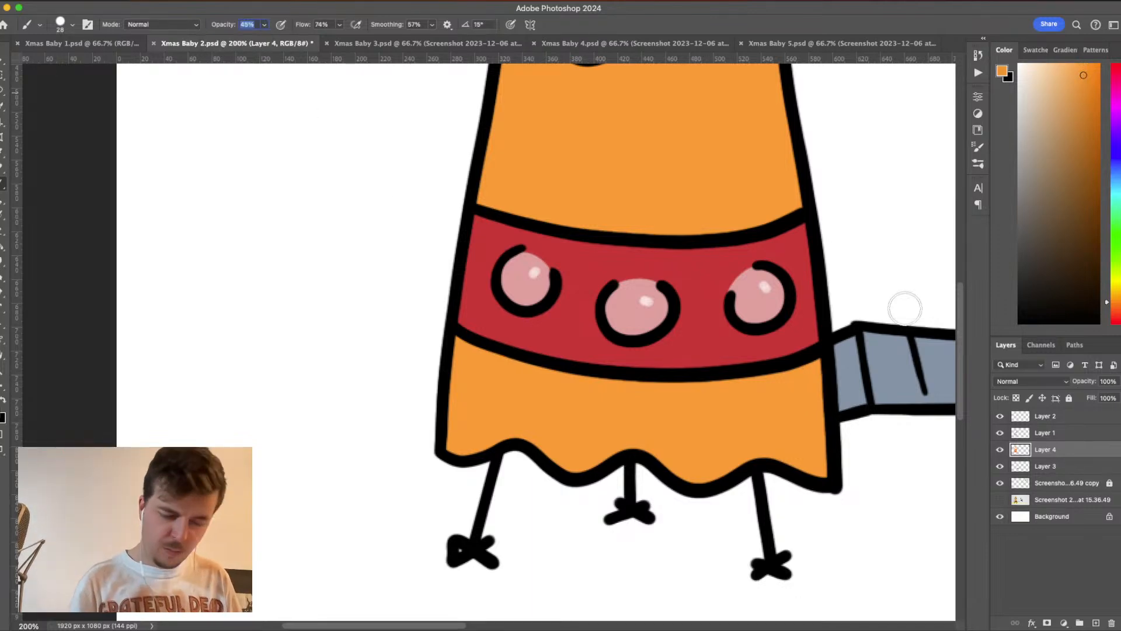
mouse_move(815, 362)
mouse_down()
mouse_move(812, 457)
mouse_move(813, 391)
mouse_move(811, 409)
mouse_move(840, 401)
mouse_move(818, 389)
mouse_move(813, 367)
mouse_move(810, 460)
mouse_up()
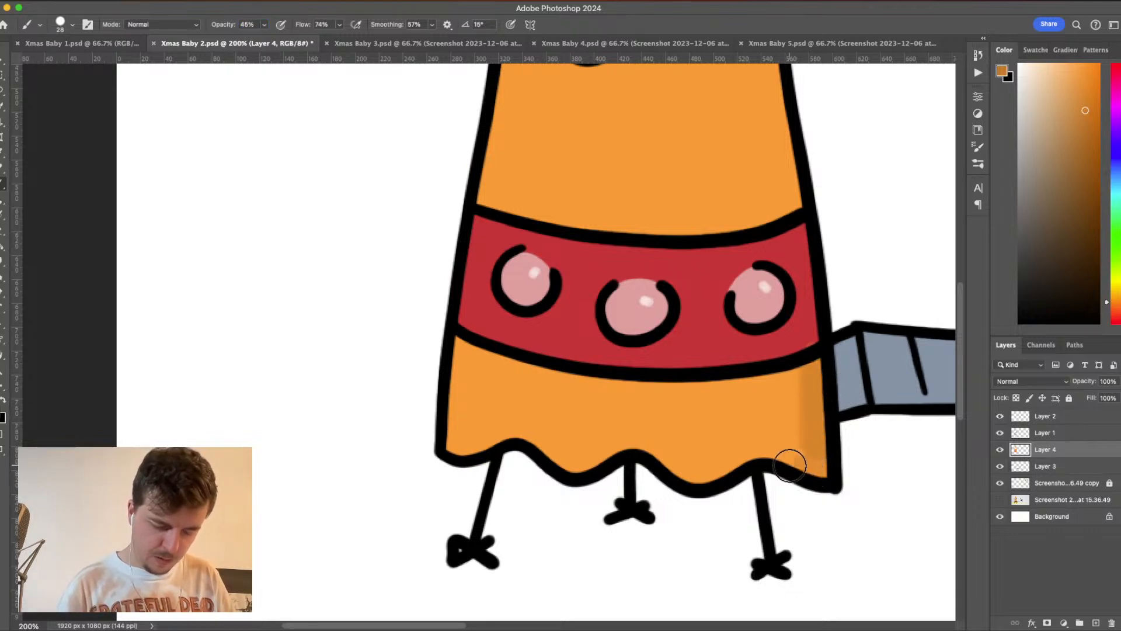
drag(459, 336, 450, 450)
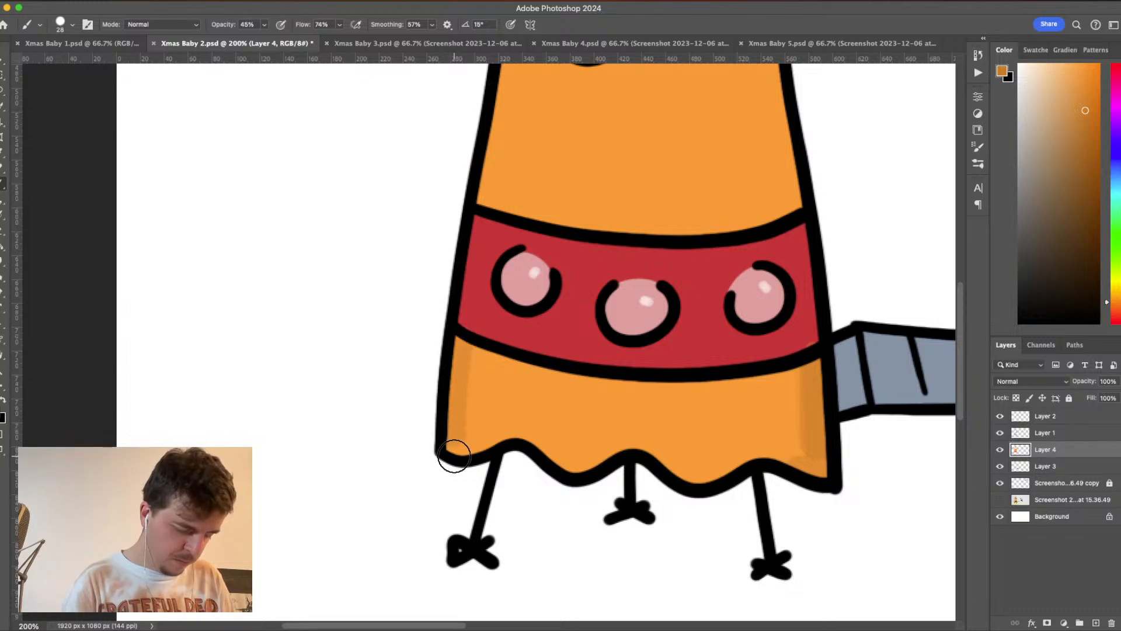
mouse_move(459, 361)
mouse_down()
mouse_move(450, 454)
mouse_move(452, 440)
mouse_up()
- Shade the upper body's left edge from the nose down to the red band with the darker orange
key(space)
drag(648, 249, 623, 490)
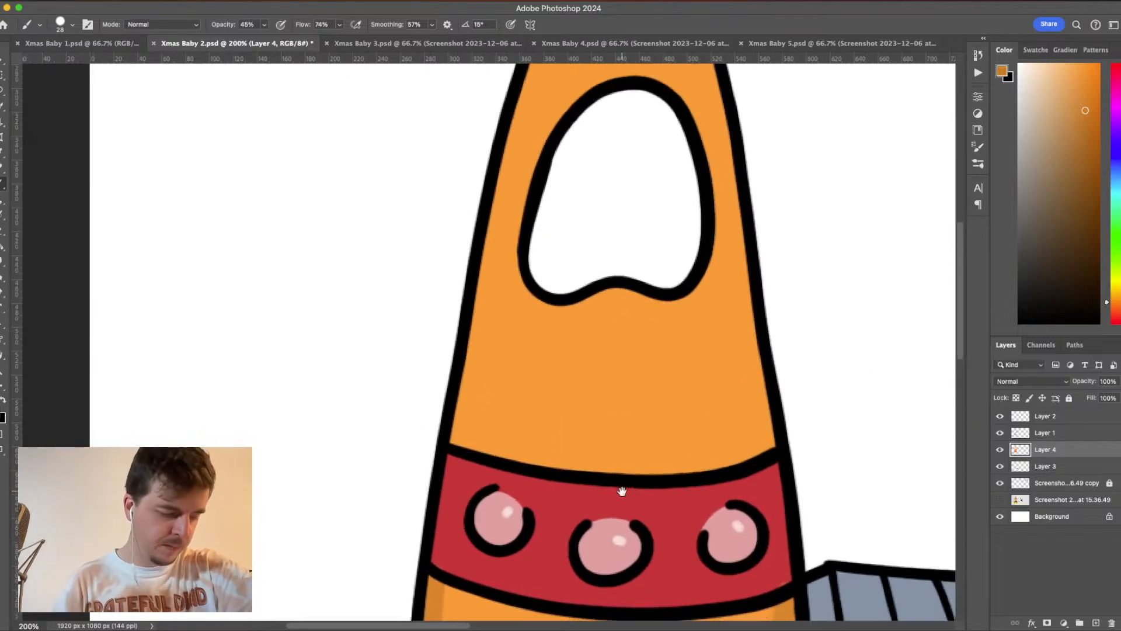
drag(632, 277, 636, 386)
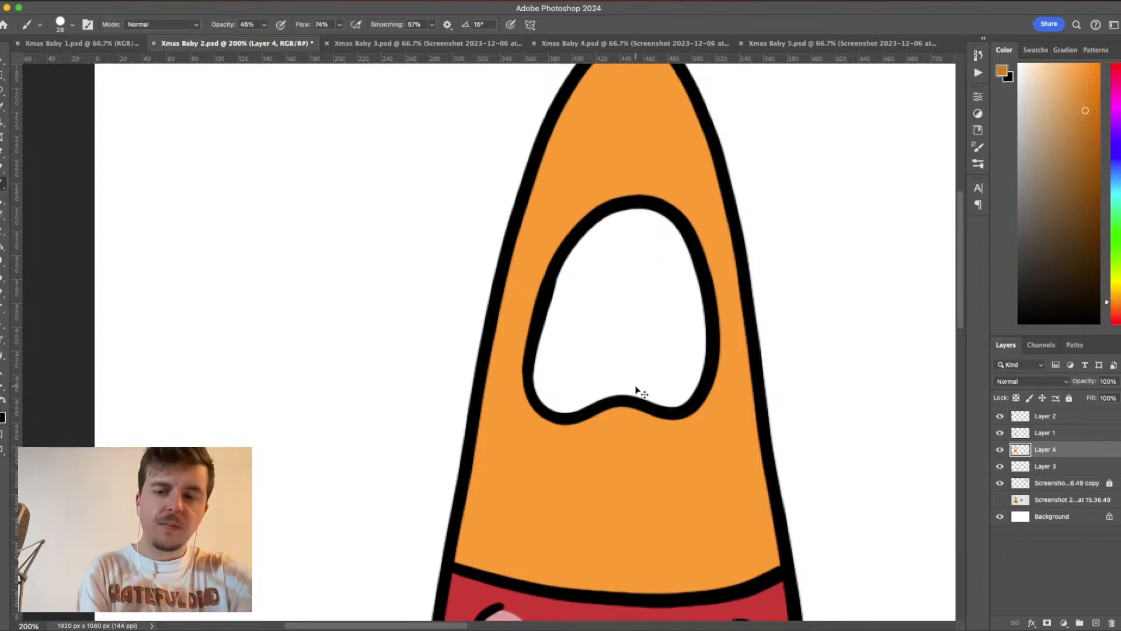
key(super+minus)
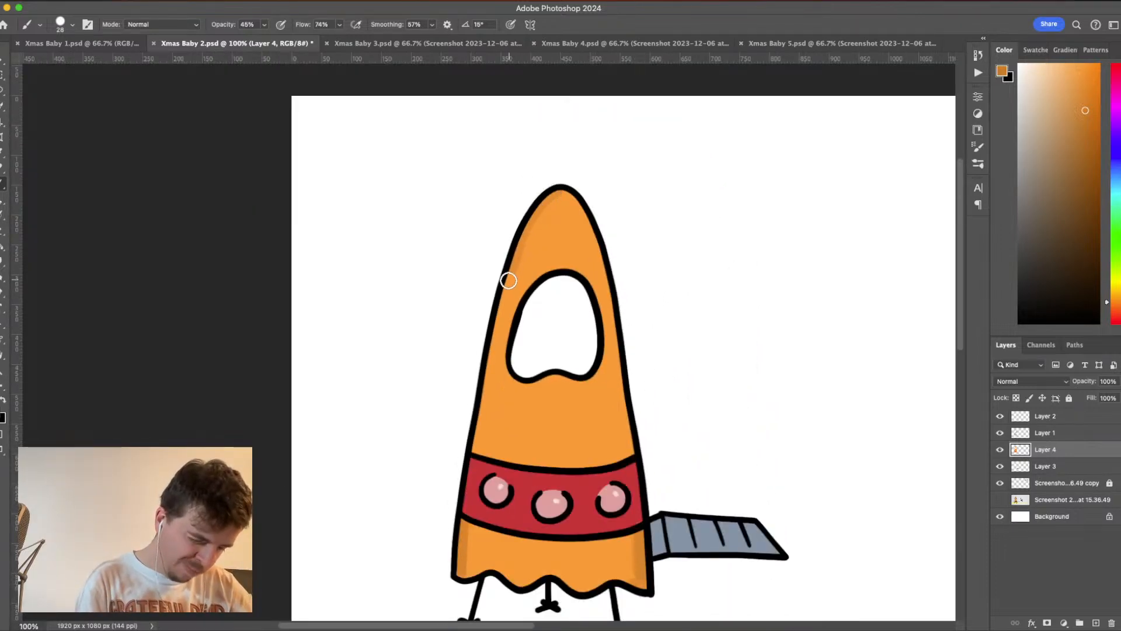
drag(508, 281, 479, 420)
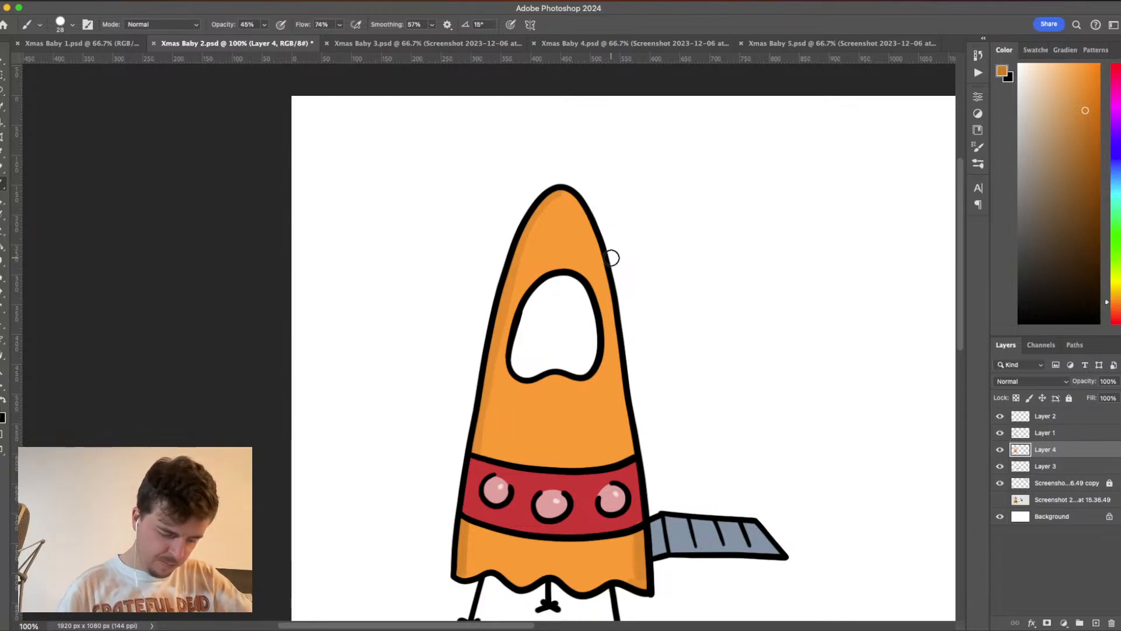
- Sample darker oranges from the rocket, add soft shading beneath the window and rework the shading on the skirt's left edge
alt+click(622, 546)
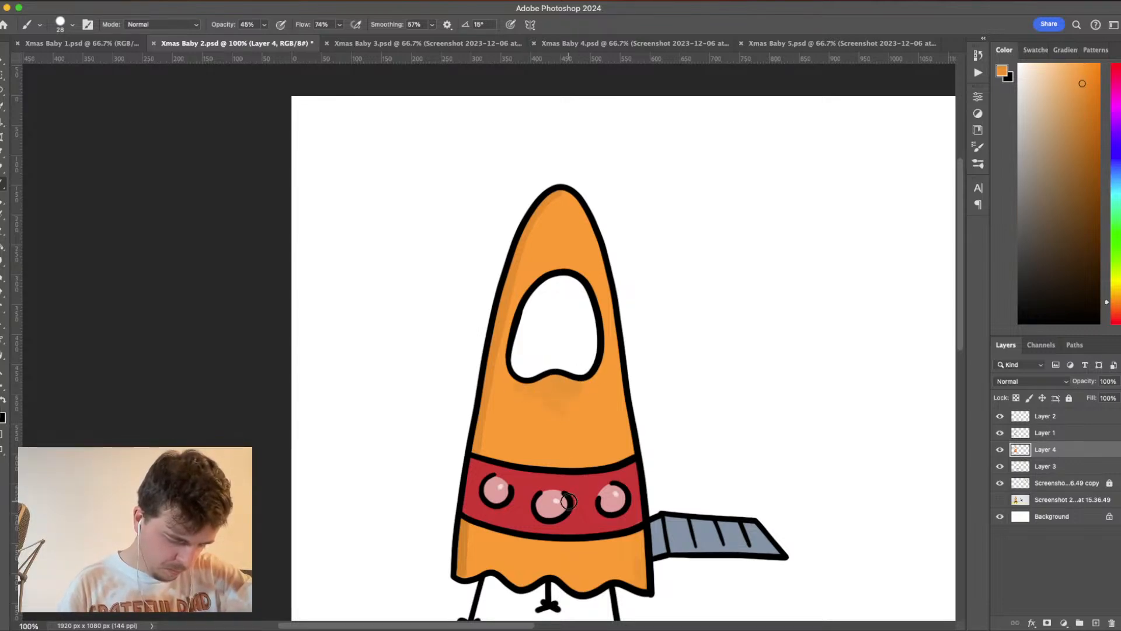
scroll(601, 468, down, 5)
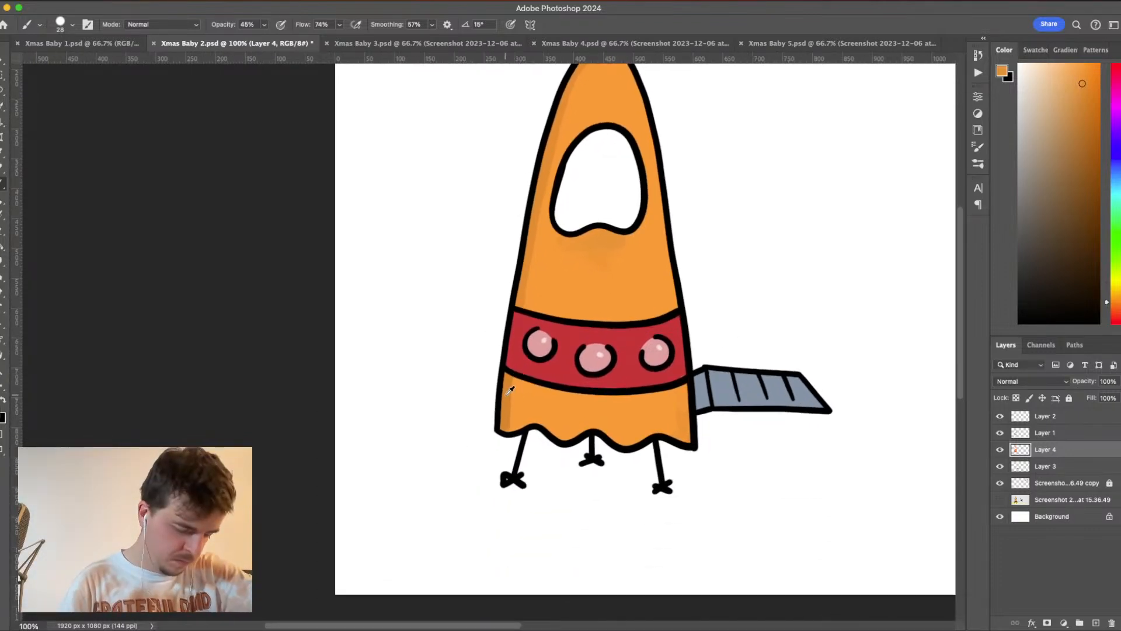
drag(514, 378, 506, 428)
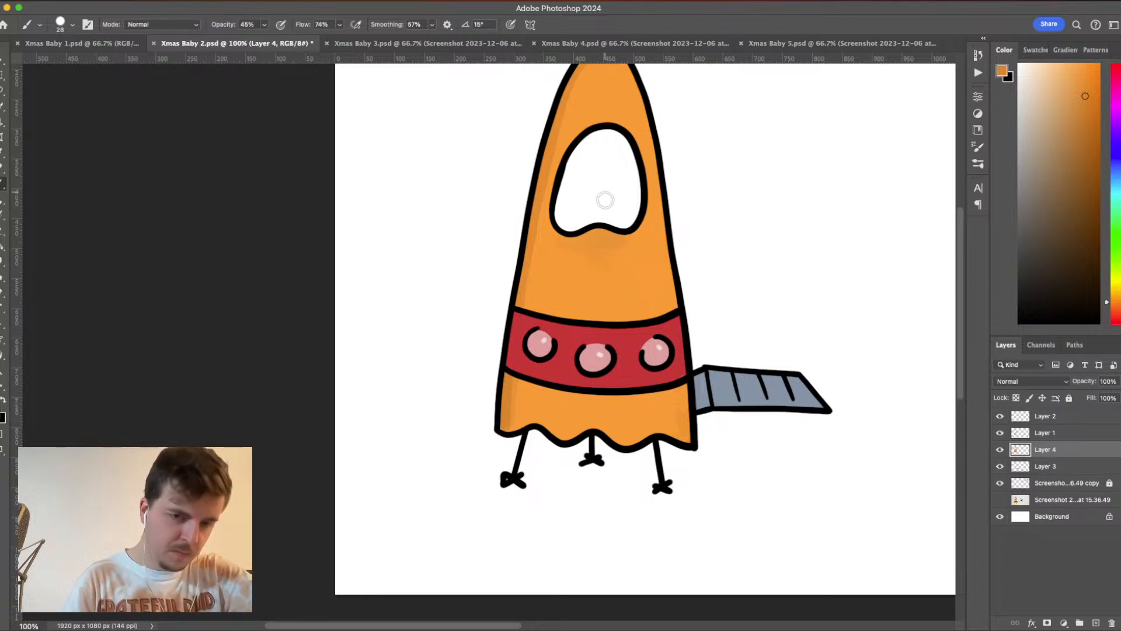
- Shade the left side of the rocket's nose with darker orange, lower the brush opacity to 22% and soften the shading with the sampled body orange
drag(611, 260, 608, 382)
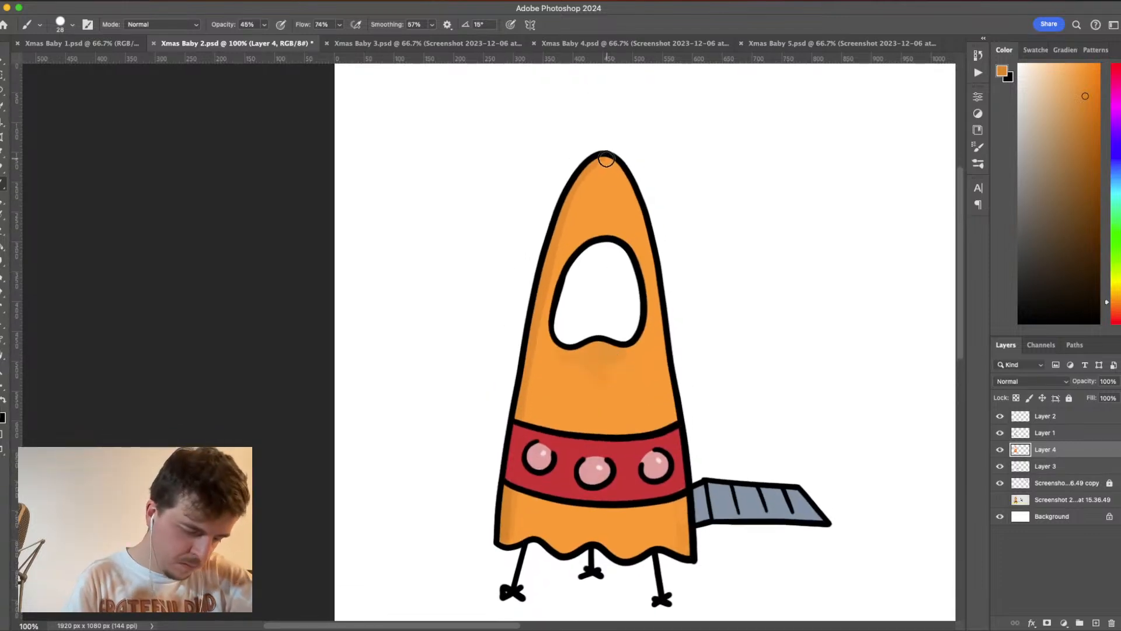
drag(591, 173, 572, 202)
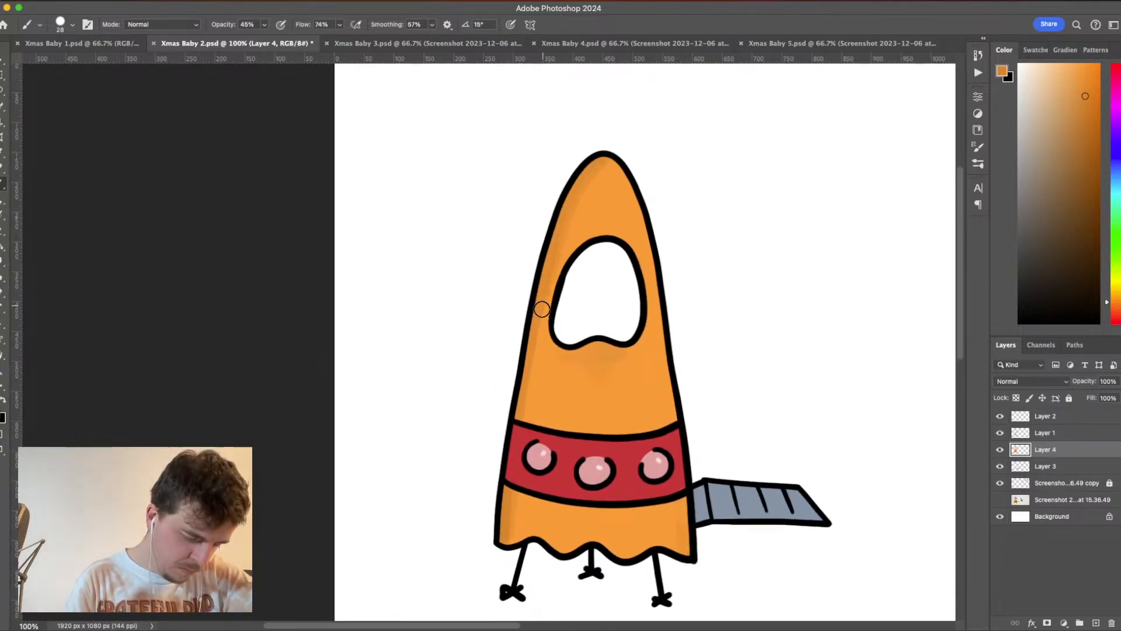
click(263, 27)
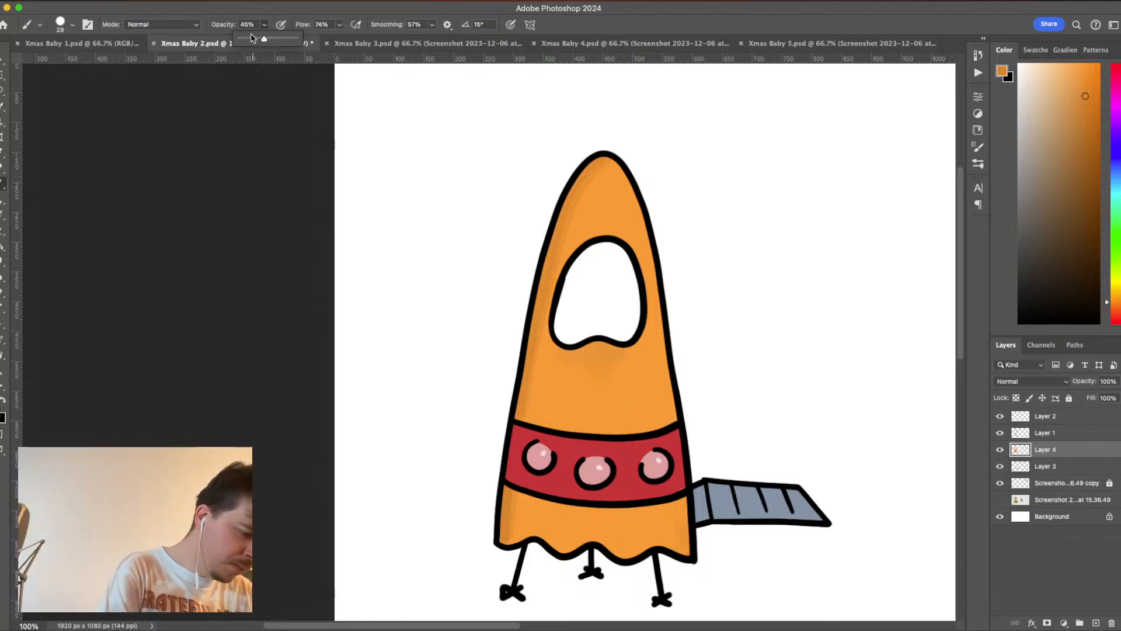
alt+click(632, 223)
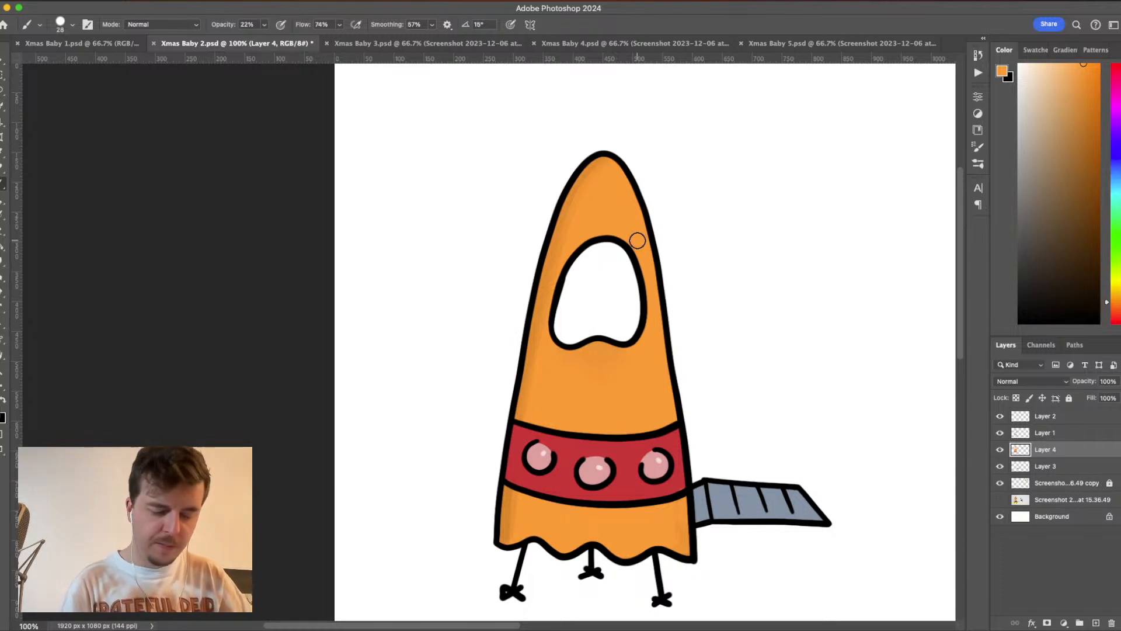
- Set the brush opacity to 100% and fill the rocket's window with a light grey
click(1030, 88)
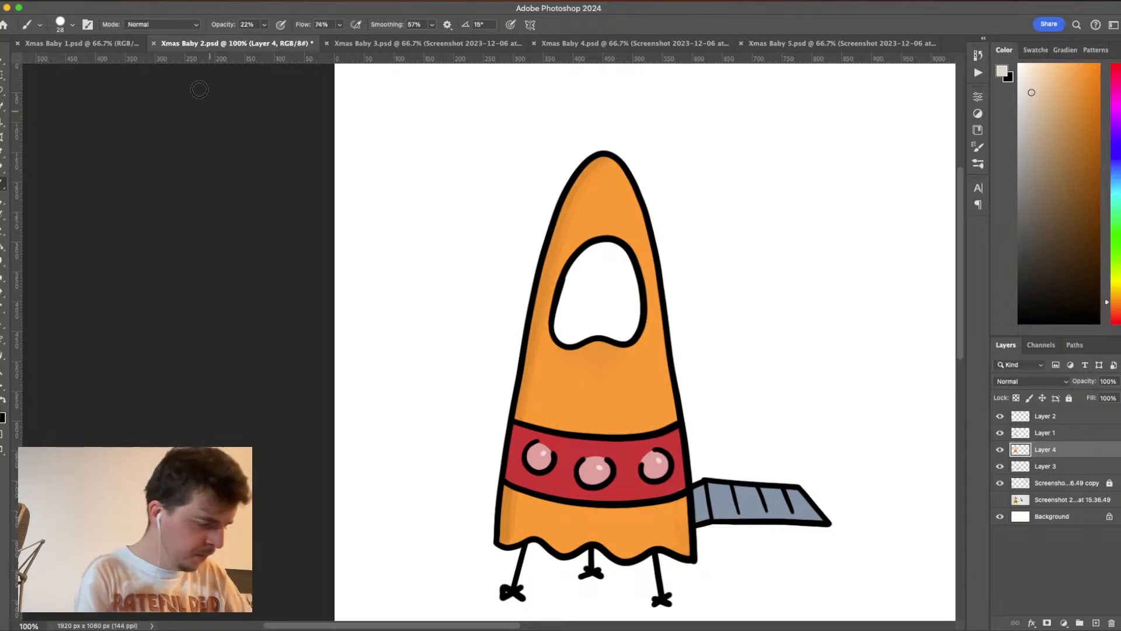
click(264, 25)
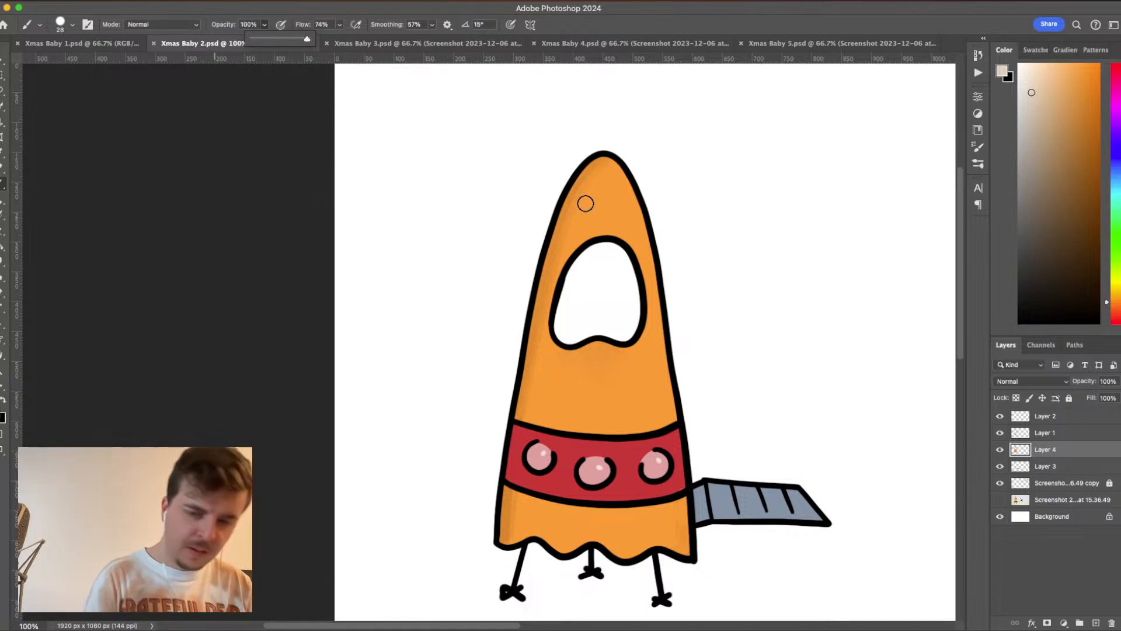
key(super+plus)
mouse_move(717, 392)
mouse_down()
mouse_move(729, 285)
mouse_move(624, 407)
mouse_up()
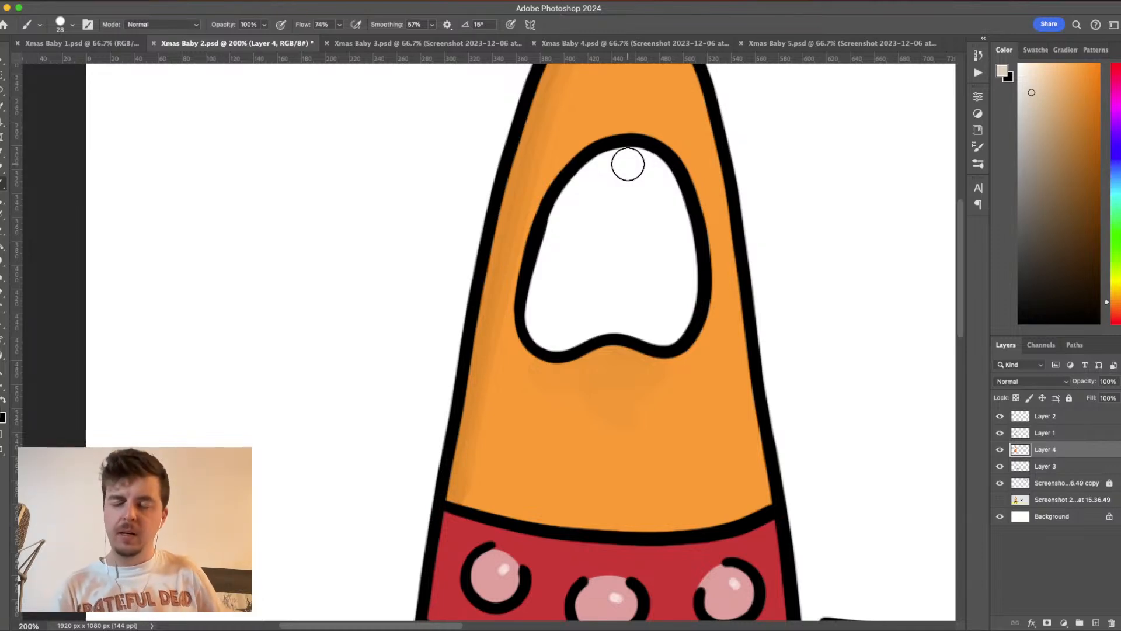
mouse_move(665, 170)
mouse_down()
mouse_move(638, 155)
mouse_move(593, 170)
mouse_move(572, 197)
mouse_up()
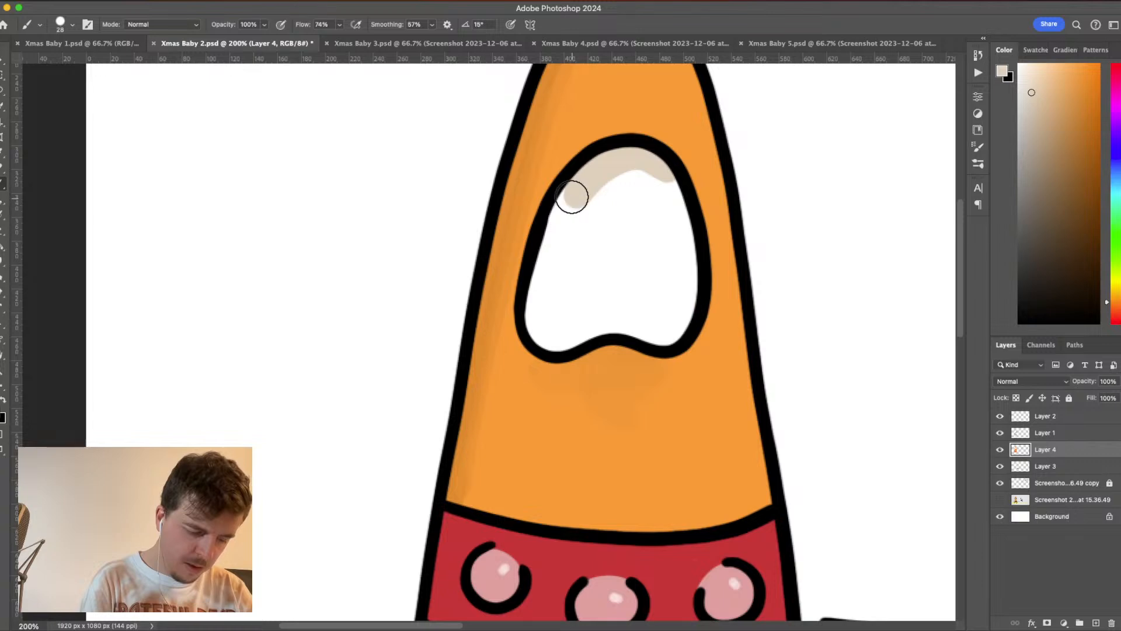
click(1020, 89)
mouse_move(650, 181)
mouse_down()
mouse_move(589, 187)
mouse_move(660, 202)
mouse_move(652, 166)
mouse_move(621, 159)
mouse_move(586, 179)
mouse_move(550, 252)
mouse_move(633, 192)
mouse_move(625, 184)
mouse_move(663, 183)
mouse_move(682, 232)
mouse_move(685, 306)
mouse_move(673, 329)
mouse_move(634, 325)
mouse_move(653, 336)
mouse_move(677, 325)
mouse_move(652, 334)
mouse_move(617, 319)
mouse_move(537, 334)
mouse_move(553, 247)
mouse_move(584, 199)
mouse_move(579, 224)
mouse_move(662, 217)
mouse_move(678, 290)
mouse_move(658, 313)
mouse_move(572, 307)
mouse_move(551, 319)
mouse_move(602, 224)
mouse_move(659, 269)
mouse_move(564, 277)
mouse_move(658, 285)
mouse_move(631, 243)
mouse_move(644, 168)
mouse_up()
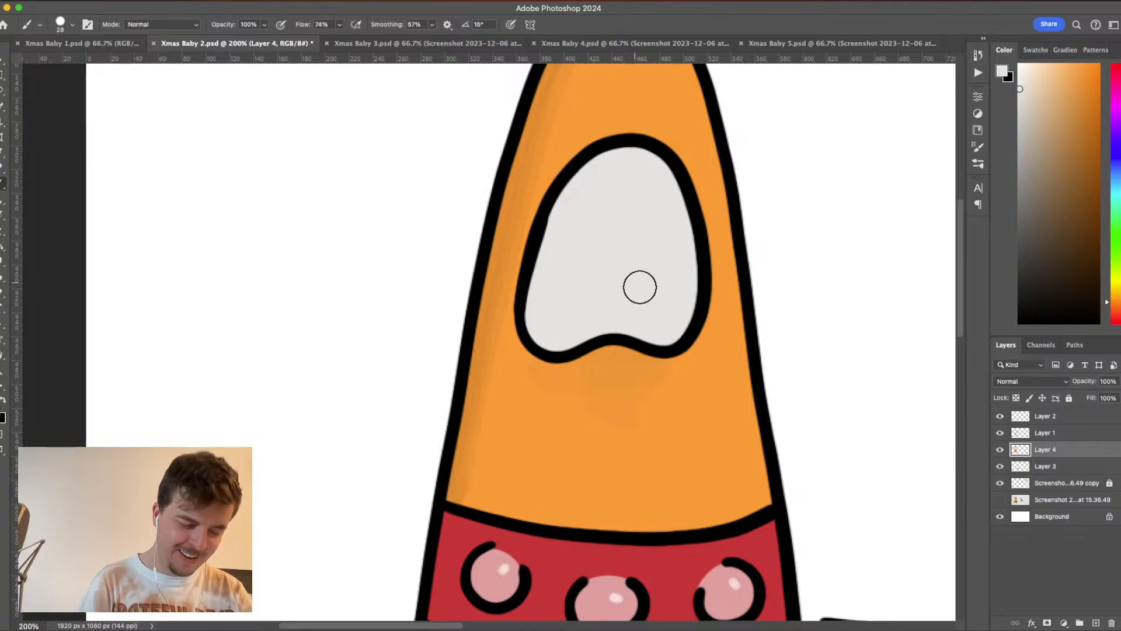
- Choose white as the painting colour and set the brush size to 19 px
click(1019, 75)
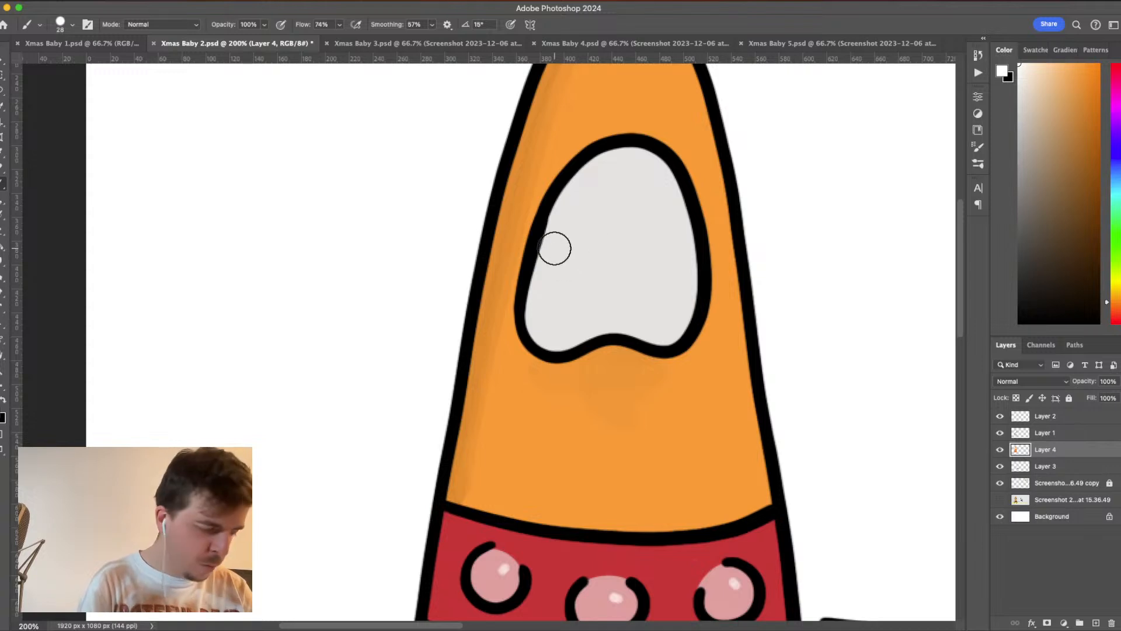
click(71, 25)
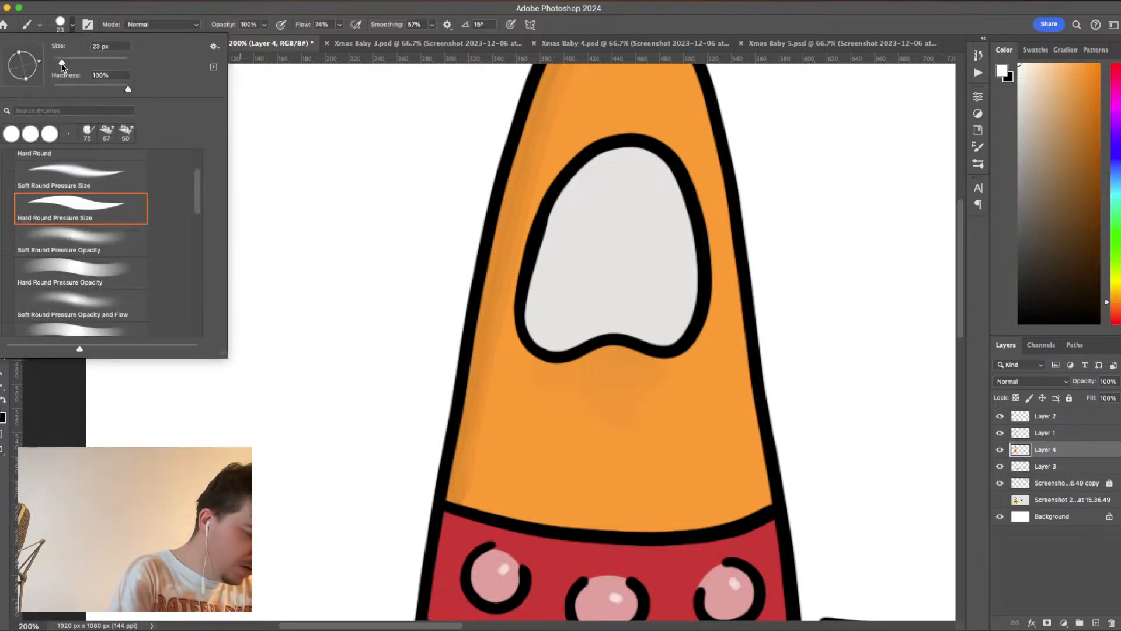
click(73, 26)
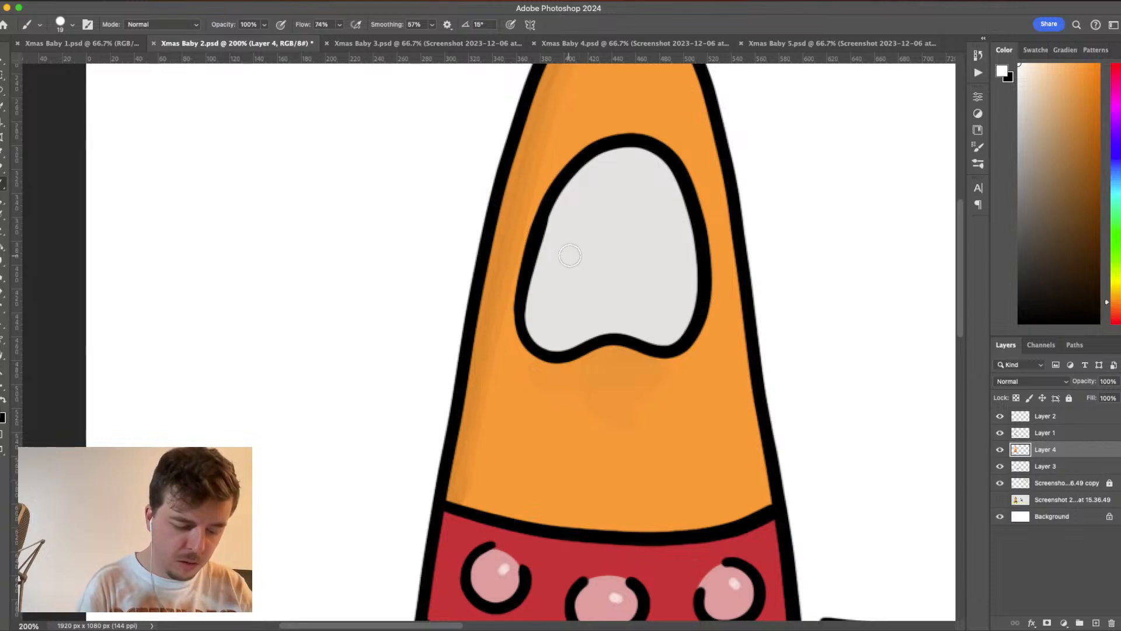
mouse_move(570, 251)
mouse_down()
mouse_move(639, 222)
mouse_move(629, 228)
mouse_up()
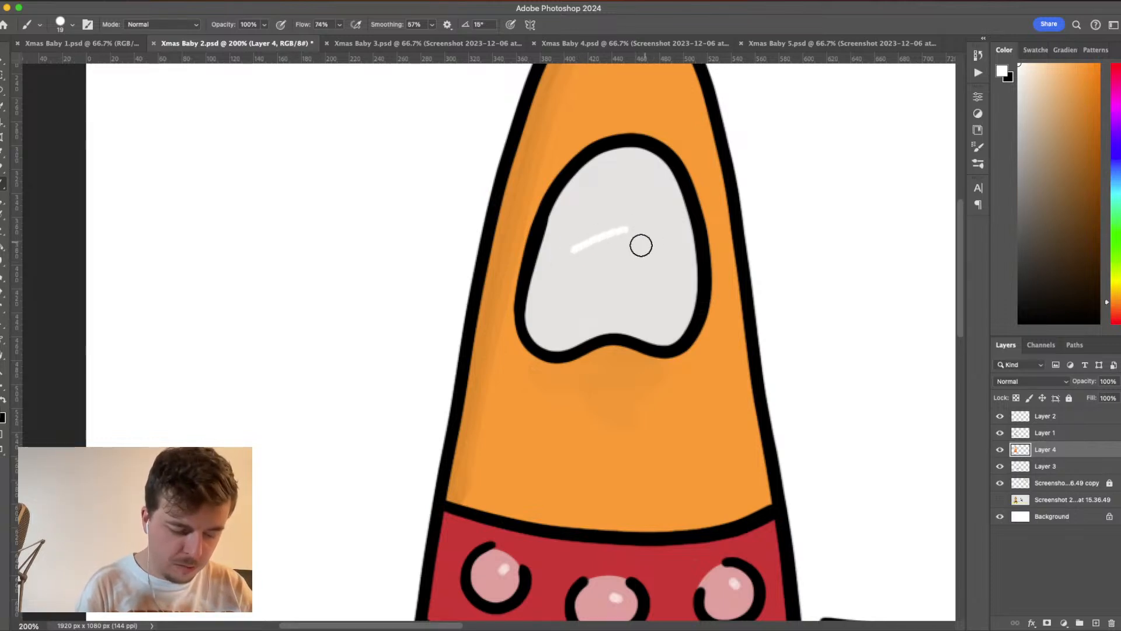
drag(601, 265, 671, 241)
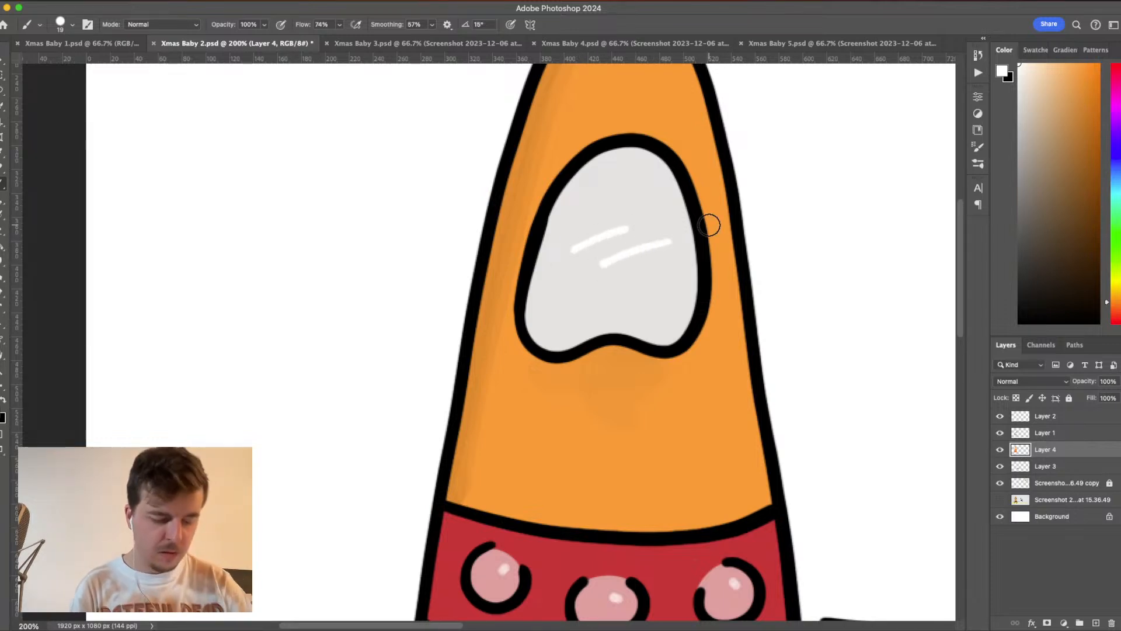
key(super+z)
key(super+z)
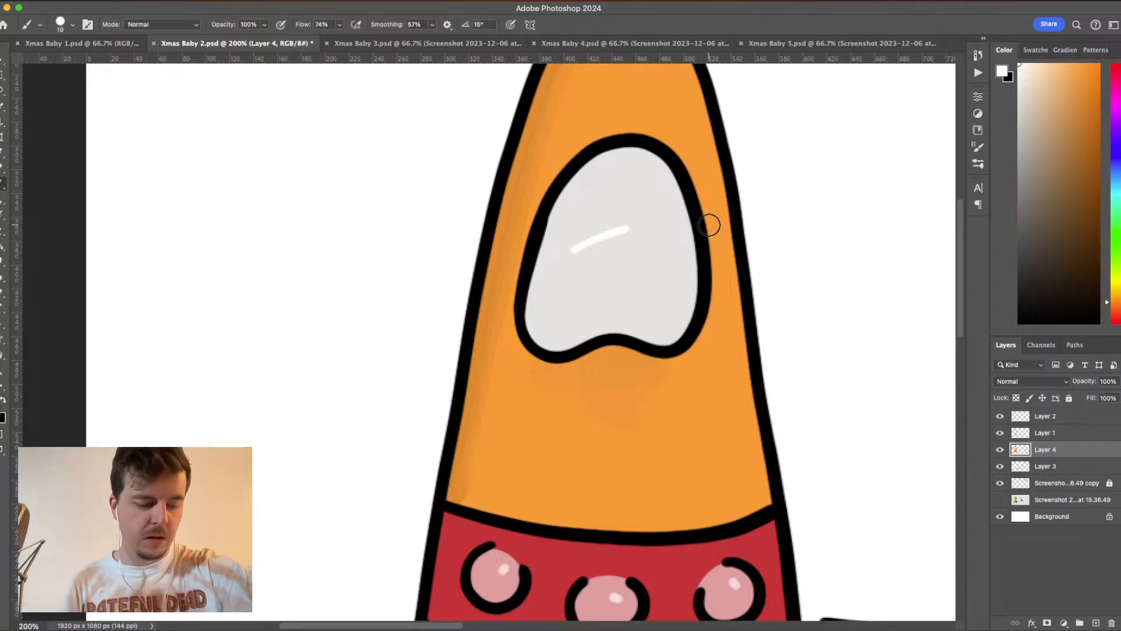
drag(615, 235, 658, 227)
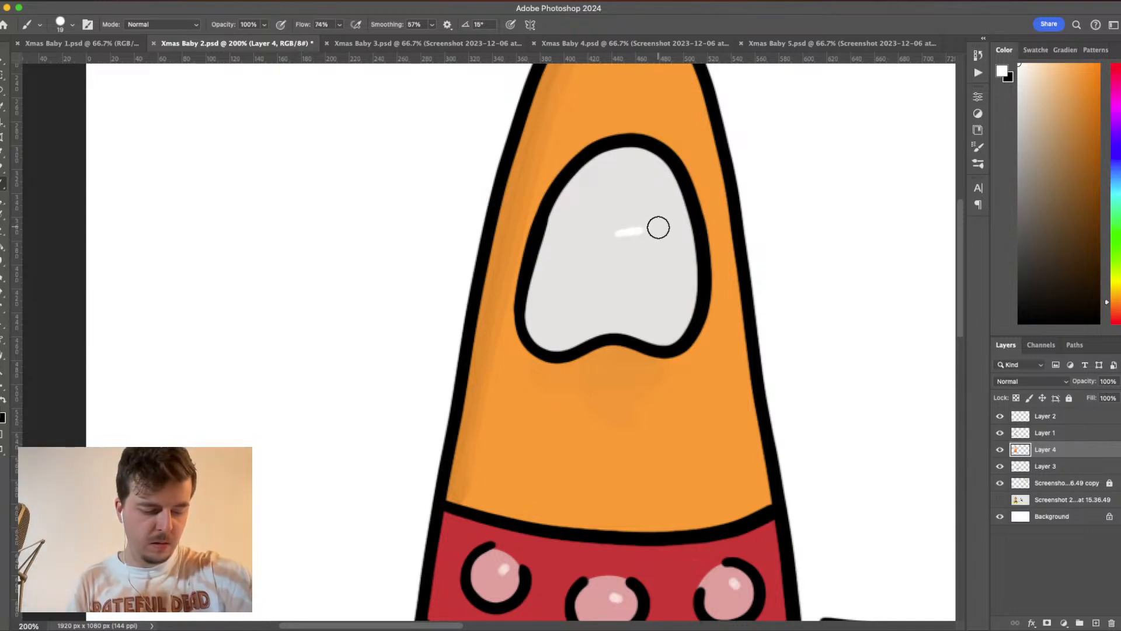
key(super+z)
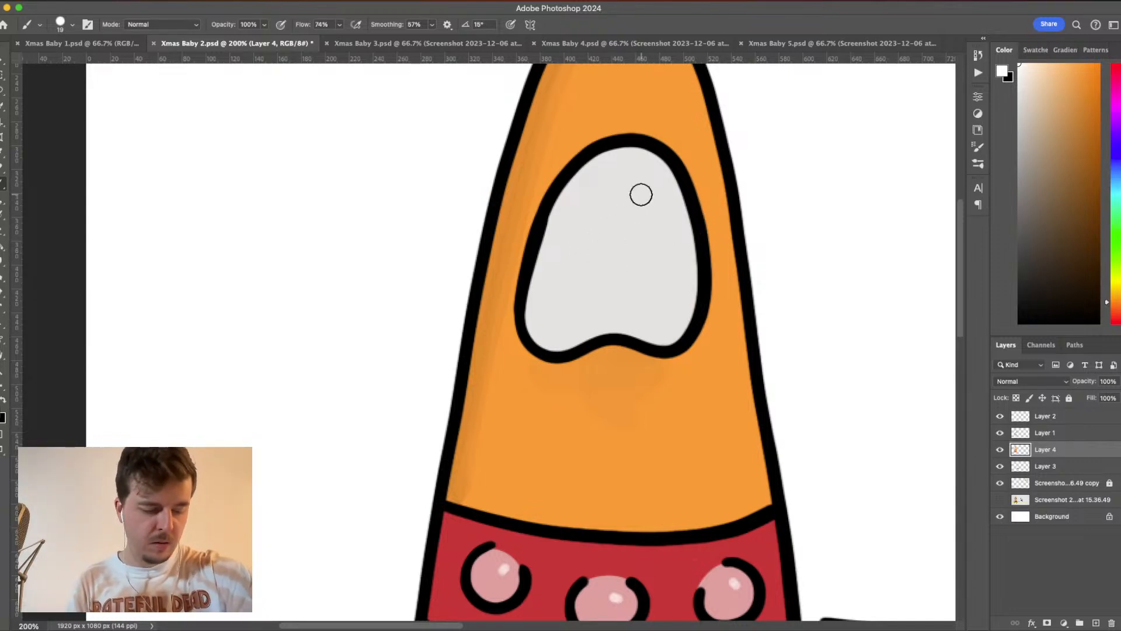
- Paint a short curved white highlight inside the window's upper right edge, redoing the stroke until it fits
mouse_move(614, 173)
mouse_down()
mouse_move(656, 178)
mouse_move(670, 222)
mouse_up()
key(super+z)
mouse_move(618, 175)
mouse_down()
mouse_move(666, 200)
mouse_move(671, 227)
mouse_up()
key(super+z)
drag(626, 182, 663, 220)
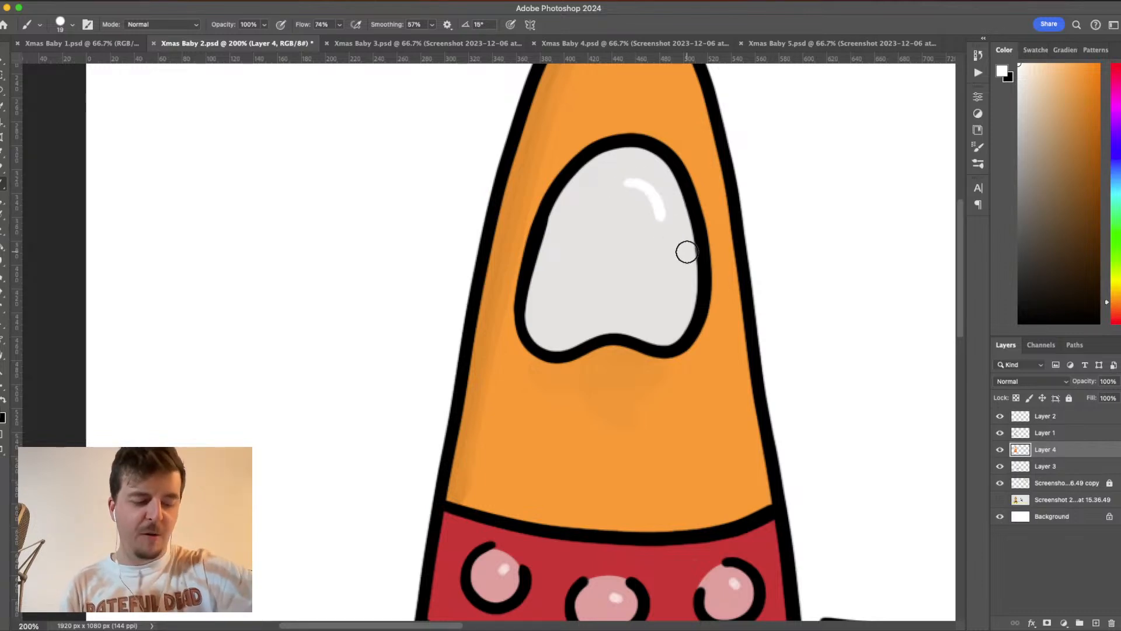
key(super+minus)
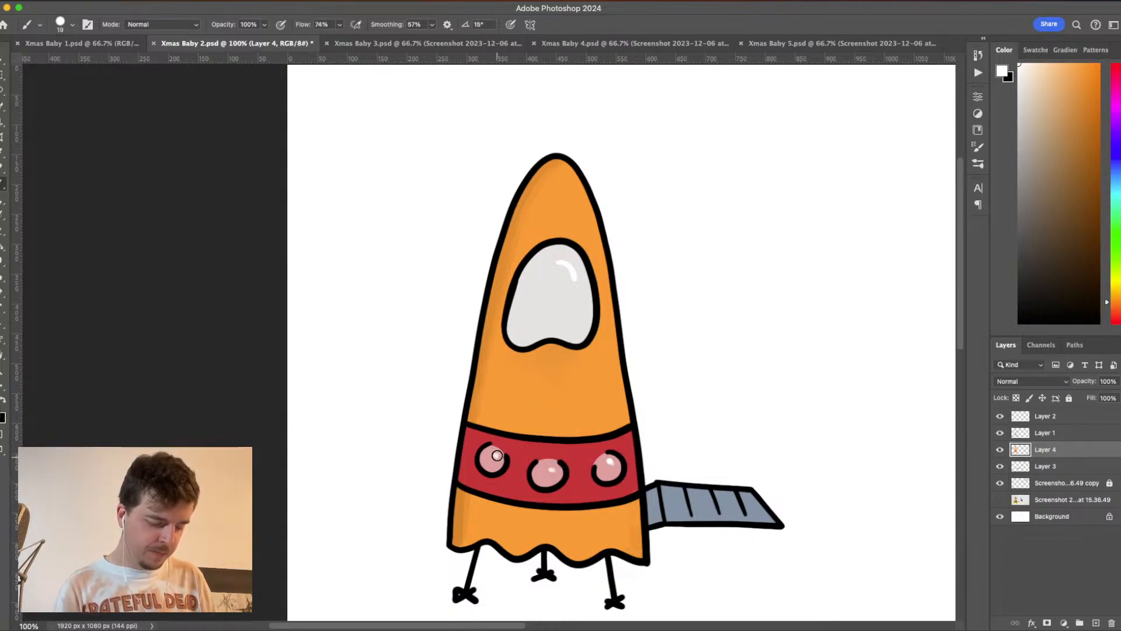
- Create a new layer above Layer 4 and set the brush opacity to 25% for shading the red band
key(super+plus)
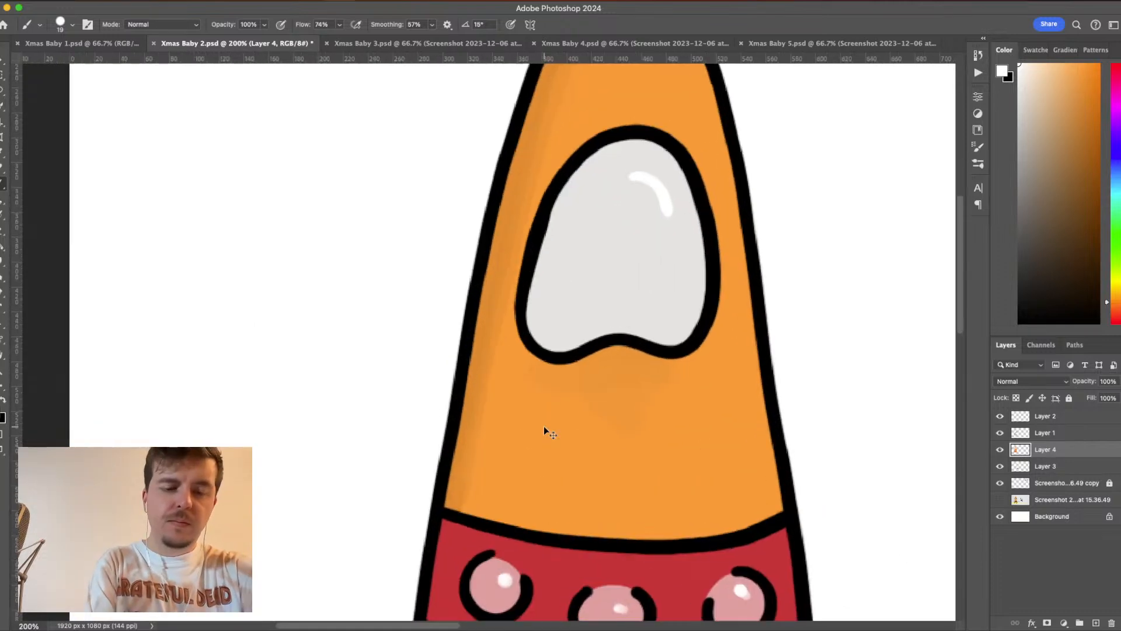
key(super+plus)
scroll(675, 170, down, 5)
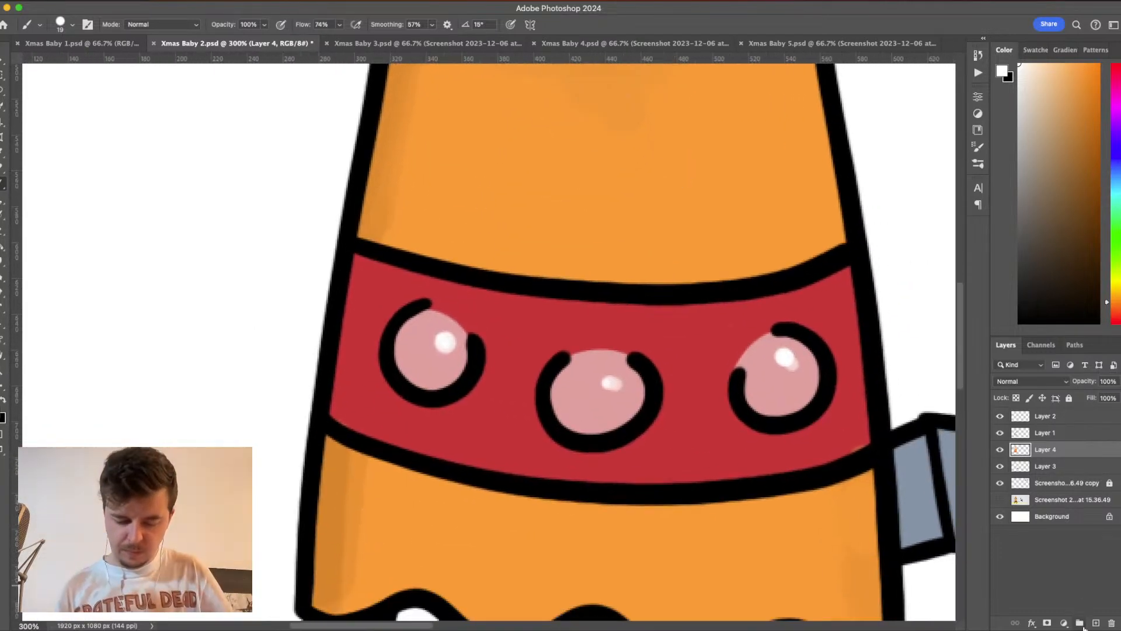
click(1095, 624)
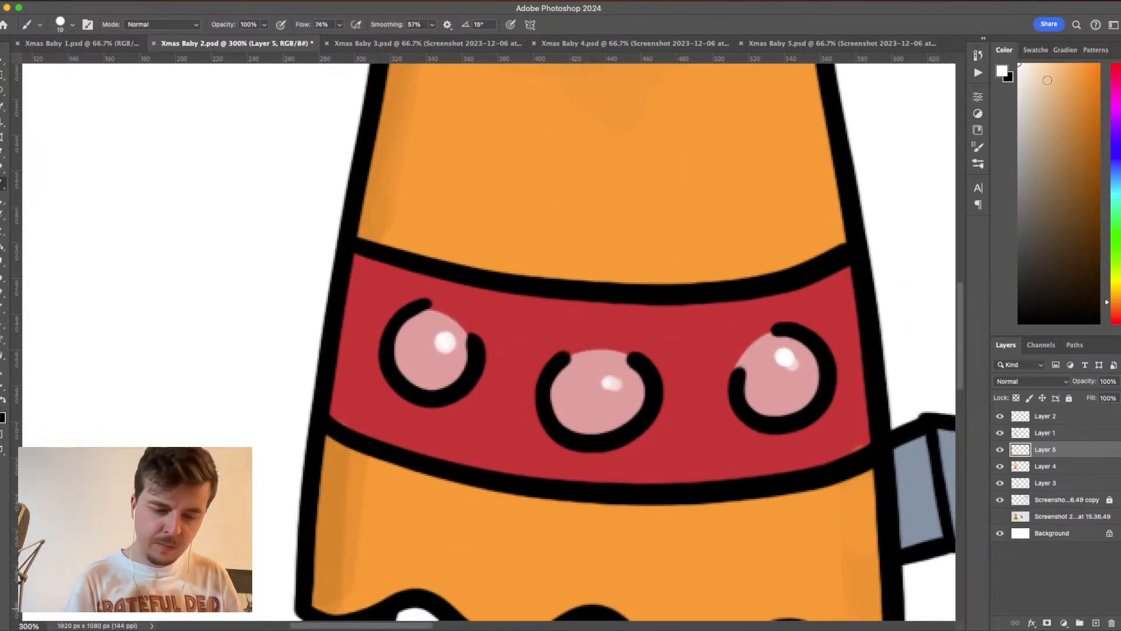
click(264, 24)
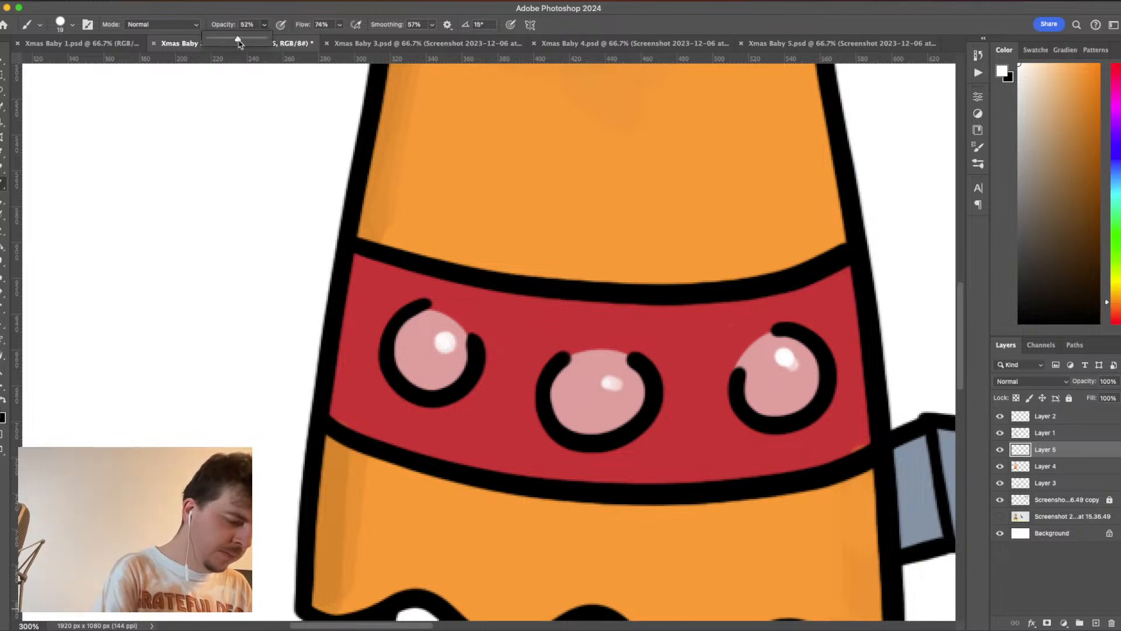
click(265, 25)
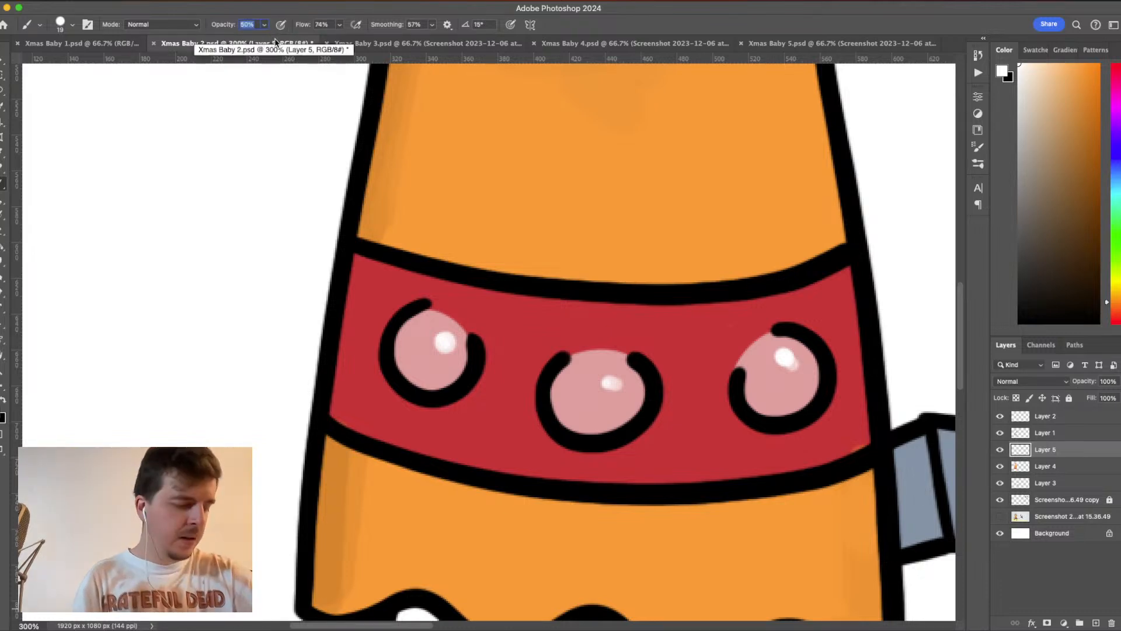
click(264, 25)
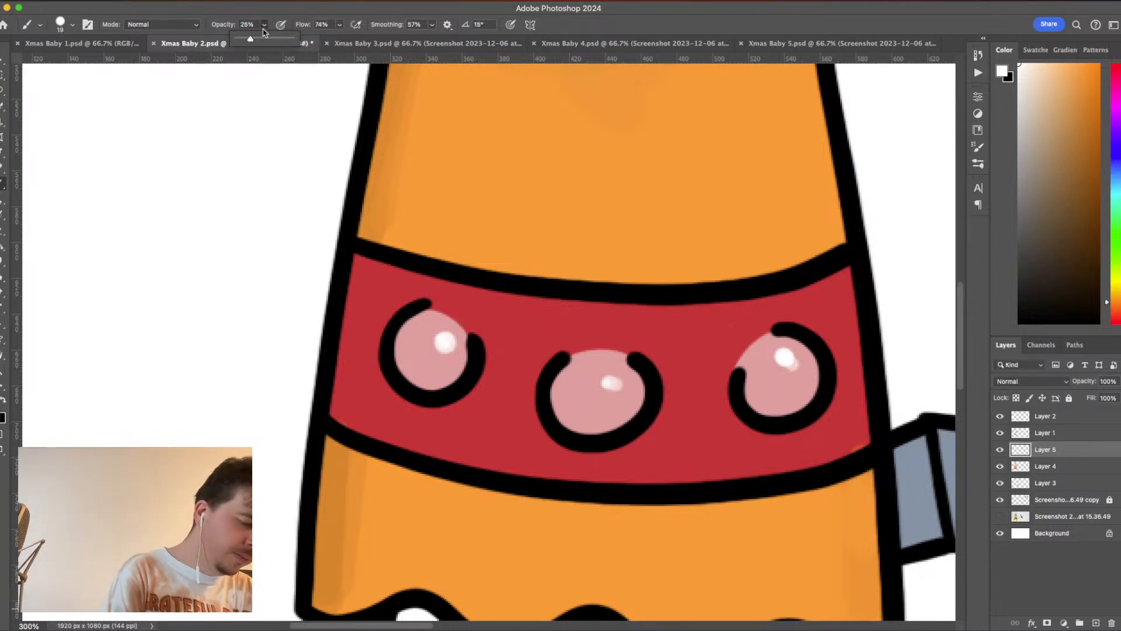
click(265, 24)
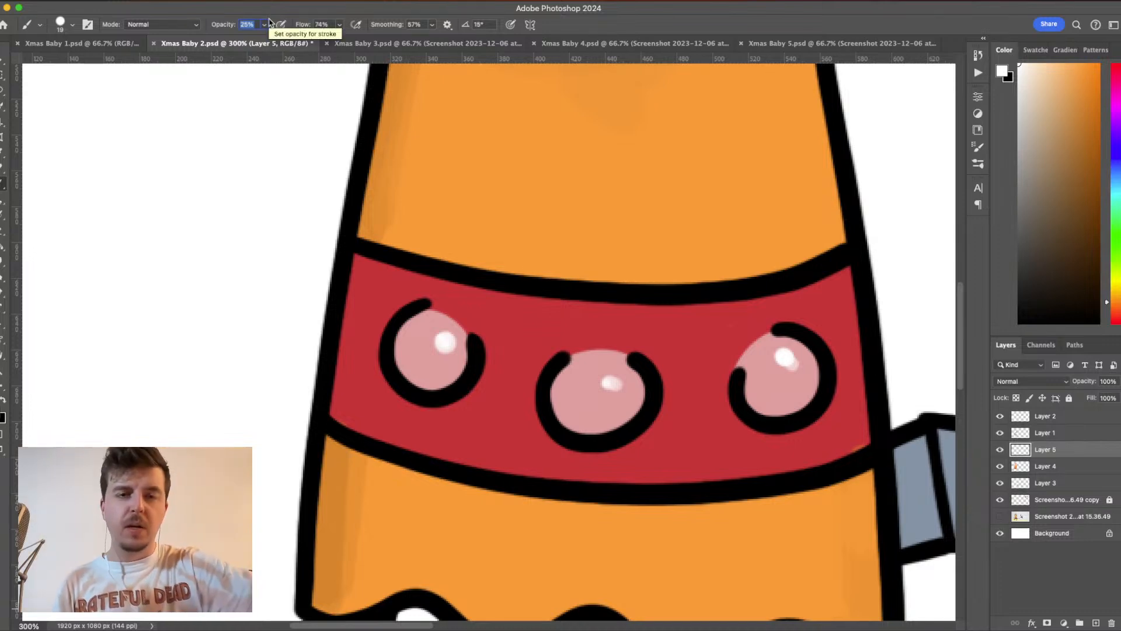
- Sample the band's red and shade around the inner edges of the three pink lights
alt+click(825, 317)
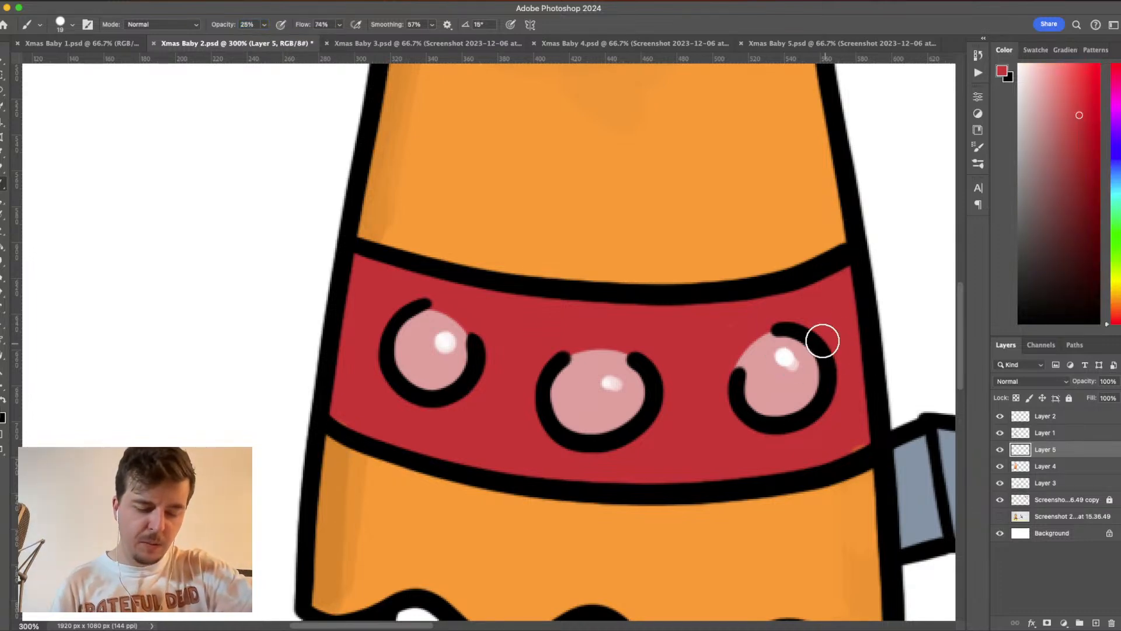
mouse_move(822, 374)
mouse_down()
mouse_move(806, 398)
mouse_move(769, 408)
mouse_move(738, 396)
mouse_move(769, 415)
mouse_move(815, 400)
mouse_up()
mouse_move(671, 413)
mouse_down()
mouse_move(635, 374)
mouse_move(642, 400)
mouse_move(599, 433)
mouse_move(549, 418)
mouse_move(553, 378)
mouse_up()
mouse_move(466, 345)
mouse_down()
mouse_move(443, 385)
mouse_move(401, 381)
mouse_move(391, 333)
mouse_move(428, 308)
mouse_move(464, 366)
mouse_move(457, 412)
mouse_move(402, 333)
mouse_move(401, 373)
mouse_move(437, 392)
mouse_move(485, 367)
mouse_move(461, 377)
mouse_up()
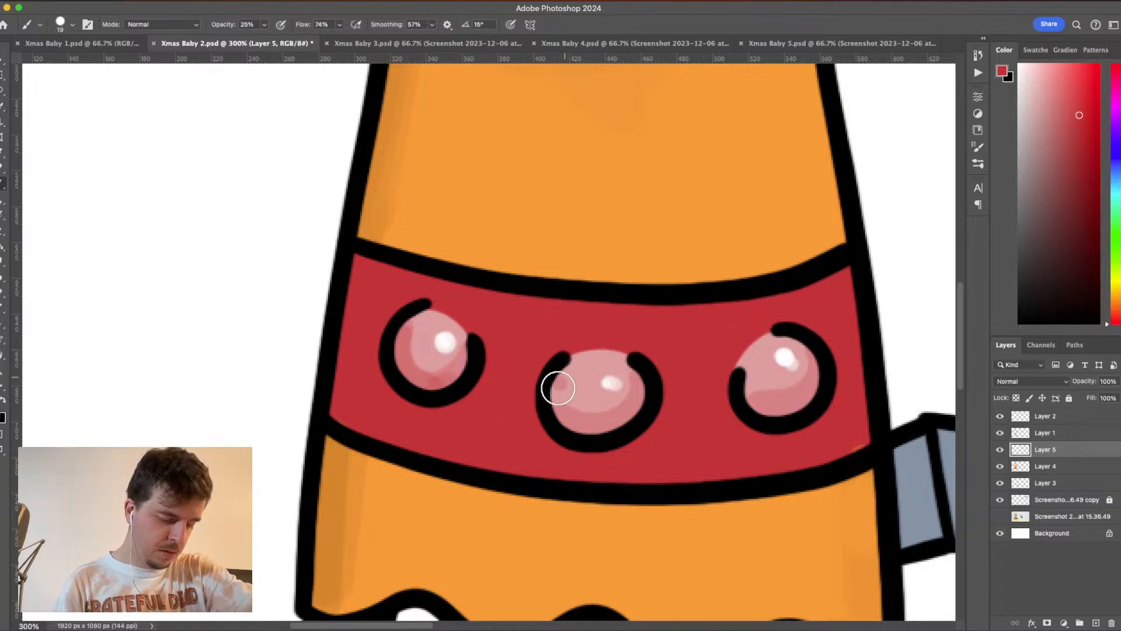
mouse_move(558, 388)
mouse_down()
mouse_move(567, 428)
mouse_move(625, 429)
mouse_up()
mouse_move(723, 385)
mouse_down()
mouse_move(826, 386)
mouse_move(824, 360)
mouse_move(801, 334)
mouse_up()
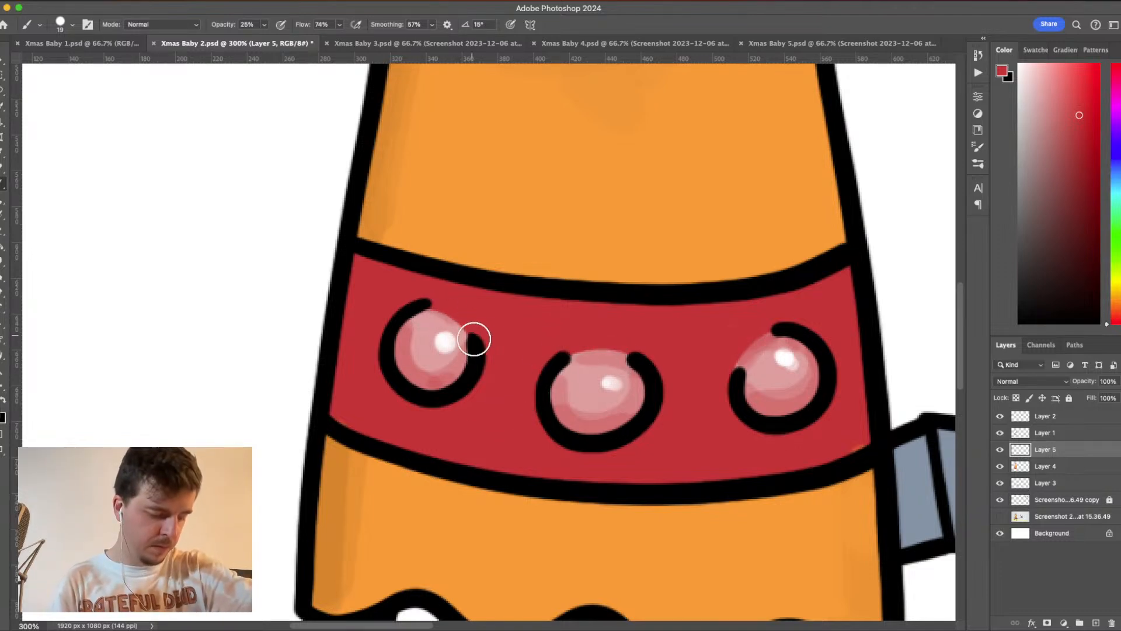
- Choose a more saturated red and shade the band's ends, its edges and the areas around the lights
alt+click(610, 321)
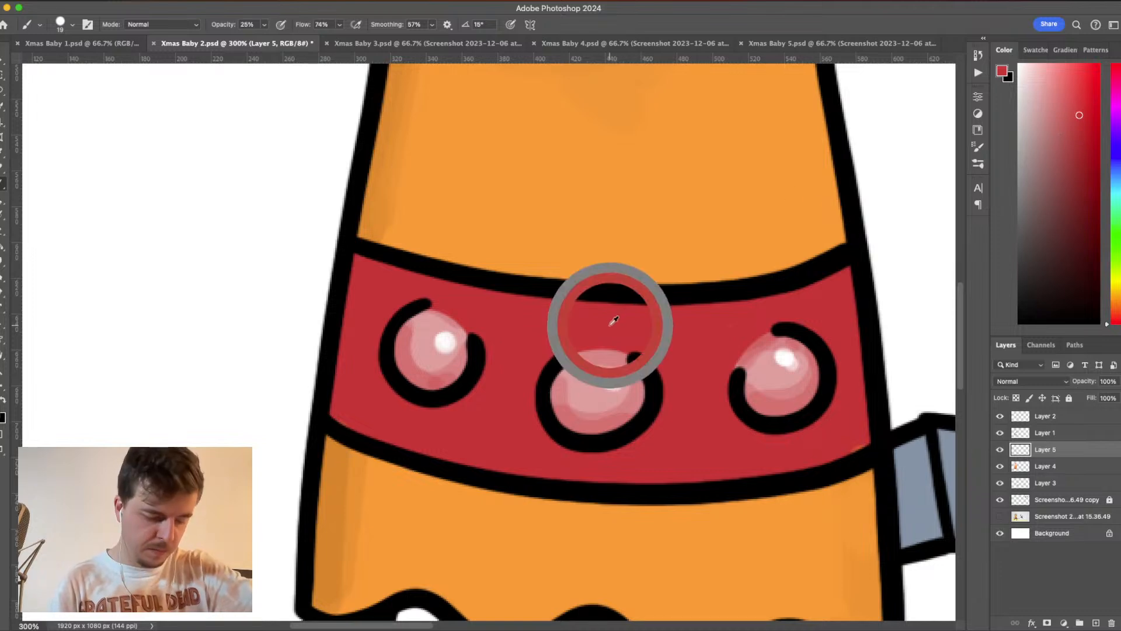
mouse_move(724, 403)
mouse_down()
mouse_move(743, 424)
mouse_move(782, 434)
mouse_move(831, 411)
mouse_move(758, 447)
mouse_move(835, 409)
mouse_move(815, 429)
mouse_move(840, 397)
mouse_move(823, 423)
mouse_move(779, 441)
mouse_move(810, 452)
mouse_move(855, 445)
mouse_move(833, 456)
mouse_move(604, 478)
mouse_move(644, 430)
mouse_move(542, 453)
mouse_move(552, 455)
mouse_move(533, 432)
mouse_move(616, 461)
mouse_move(664, 427)
mouse_move(605, 460)
mouse_move(416, 442)
mouse_move(353, 415)
mouse_move(361, 312)
mouse_move(350, 337)
mouse_move(376, 435)
mouse_move(378, 397)
mouse_move(436, 424)
mouse_move(399, 400)
mouse_move(463, 408)
mouse_move(496, 367)
mouse_move(424, 418)
mouse_move(382, 391)
mouse_move(363, 364)
mouse_move(374, 274)
mouse_move(365, 259)
mouse_move(343, 401)
mouse_move(390, 414)
mouse_up()
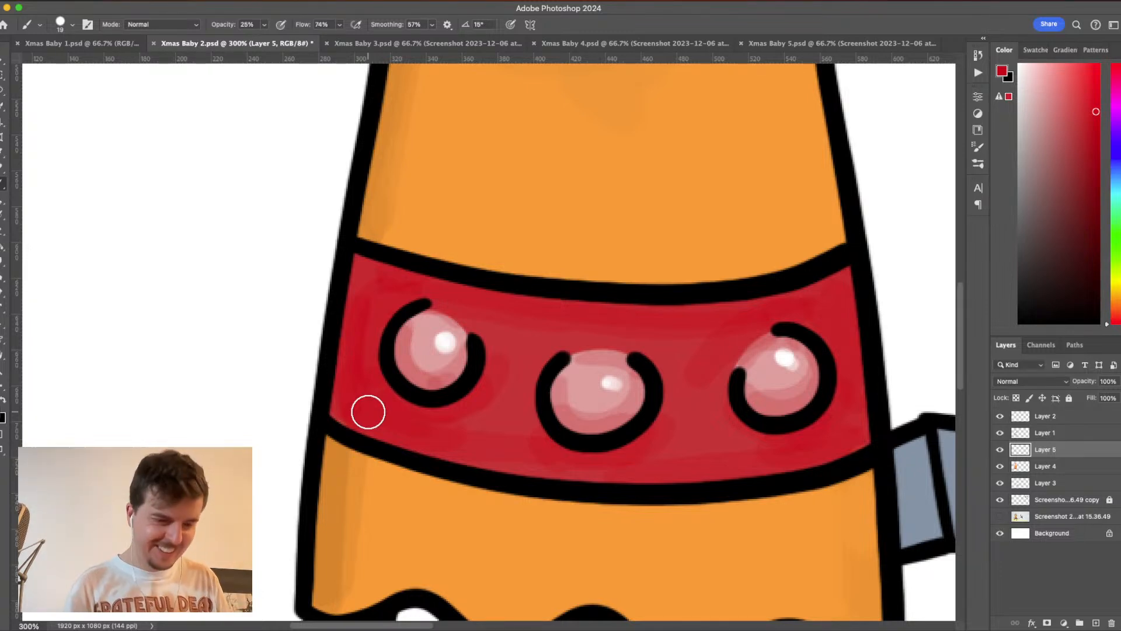
key(super+minus)
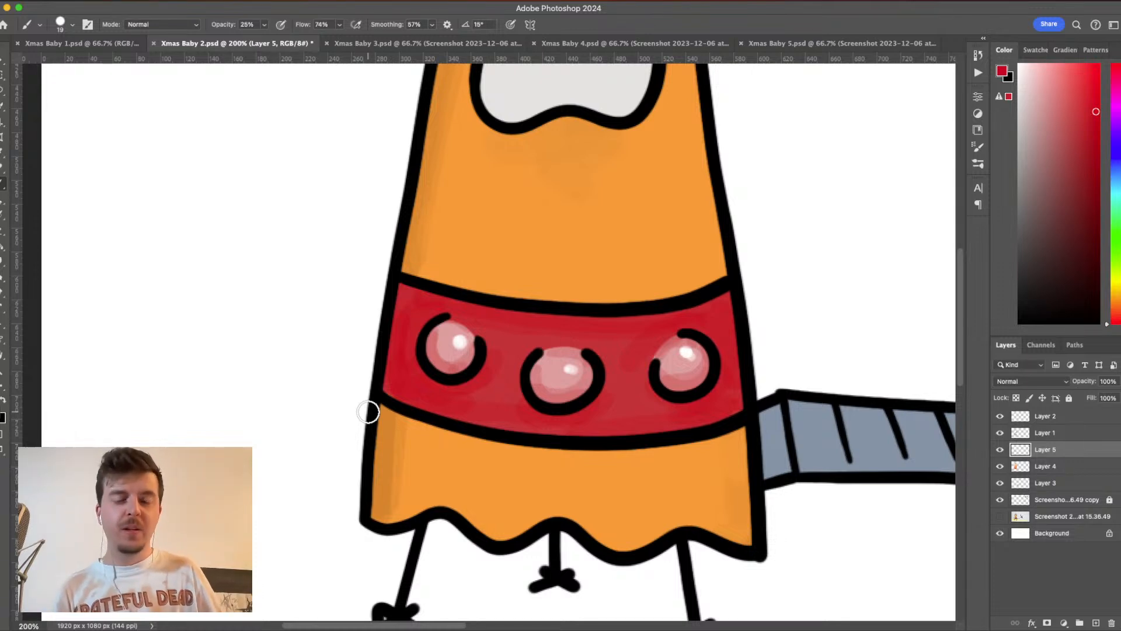
- Choose a muted dark grey and shade the ramp's side section and the part of its surface nearest the rocket
drag(860, 438, 705, 375)
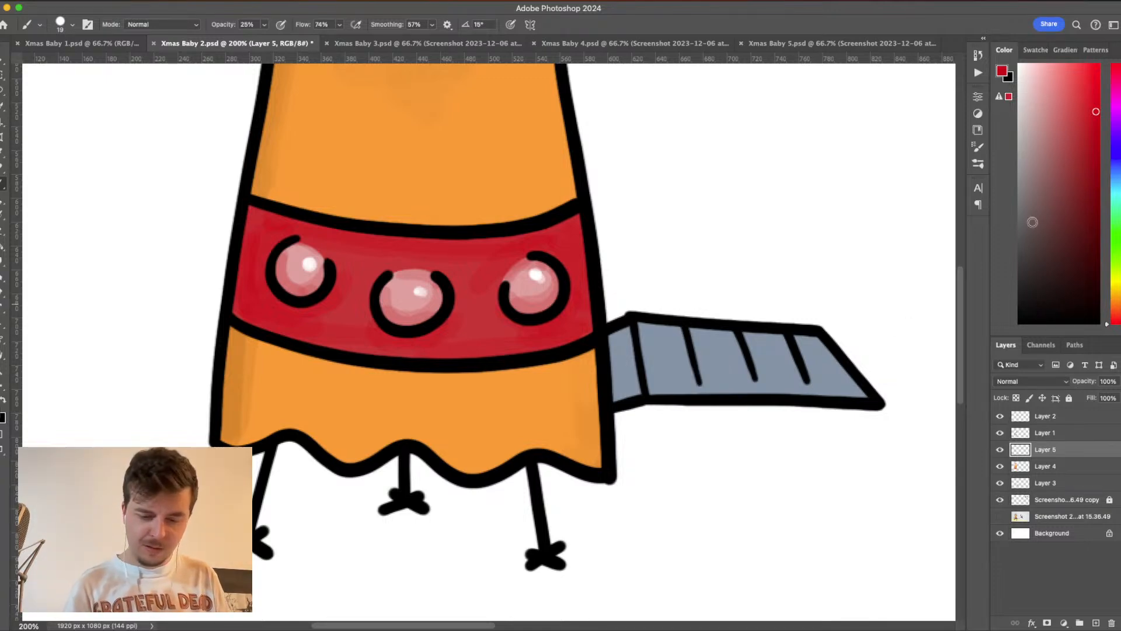
click(1030, 172)
drag(616, 404, 634, 387)
drag(1029, 167, 1032, 194)
mouse_move(623, 336)
mouse_down()
mouse_move(624, 396)
mouse_move(873, 386)
mouse_move(855, 383)
mouse_move(820, 338)
mouse_move(854, 390)
mouse_move(829, 337)
mouse_move(794, 327)
mouse_move(812, 385)
mouse_move(810, 370)
mouse_move(745, 334)
mouse_move(762, 383)
mouse_move(694, 332)
mouse_move(704, 389)
mouse_move(713, 379)
mouse_move(652, 366)
mouse_move(640, 324)
mouse_move(661, 375)
mouse_up()
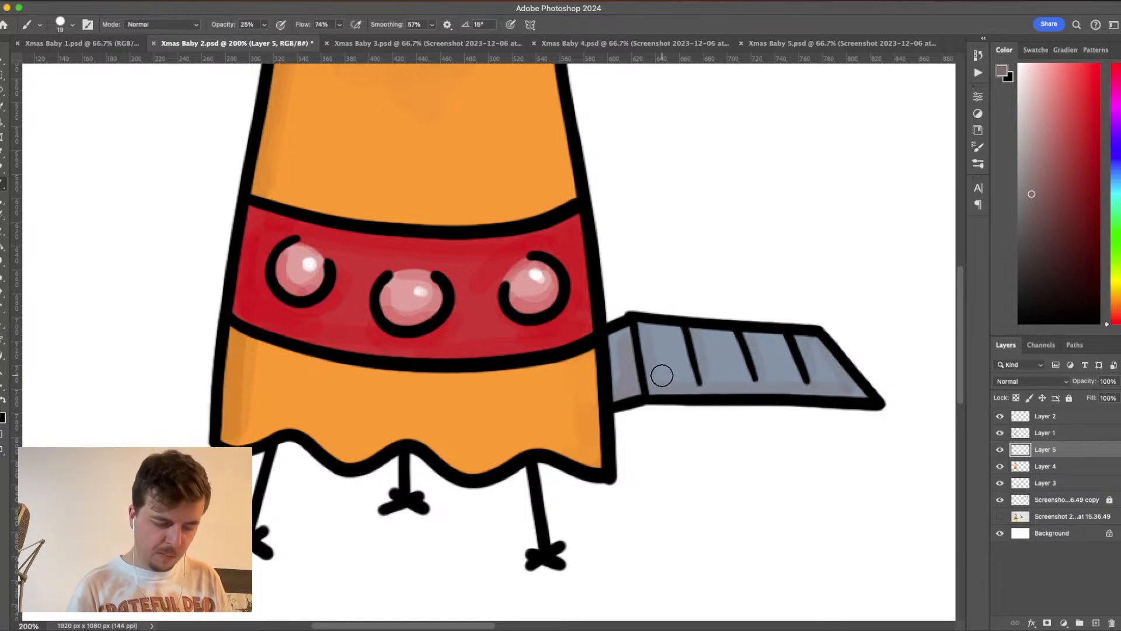
key(super+minus)
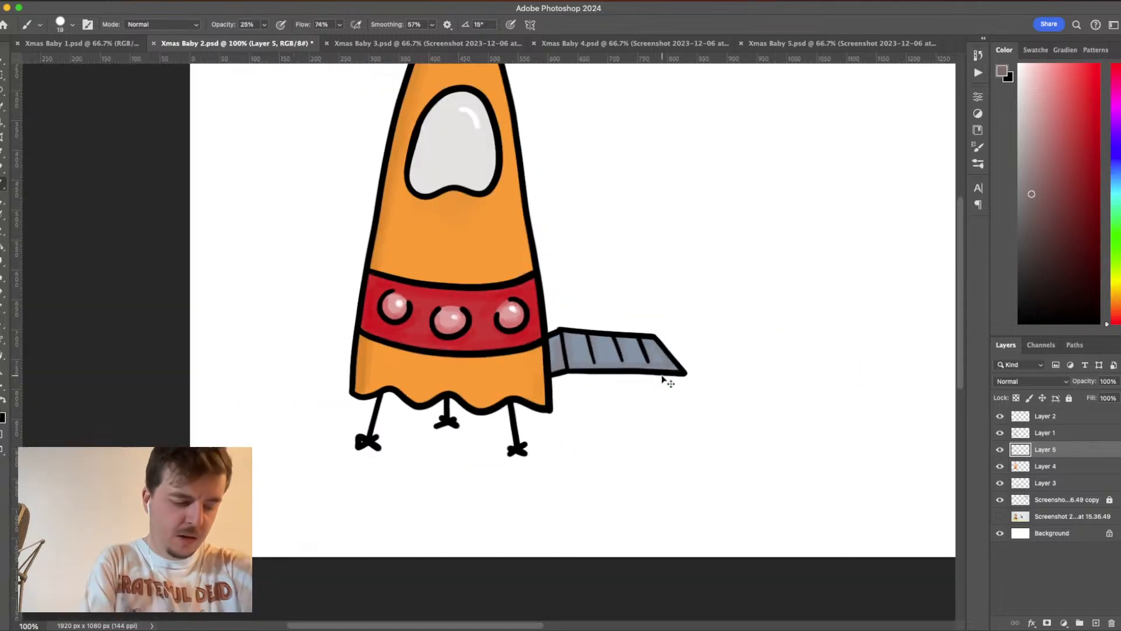
- Save the frame 2 document with the shaded rocket and ramp
key(super+minus)
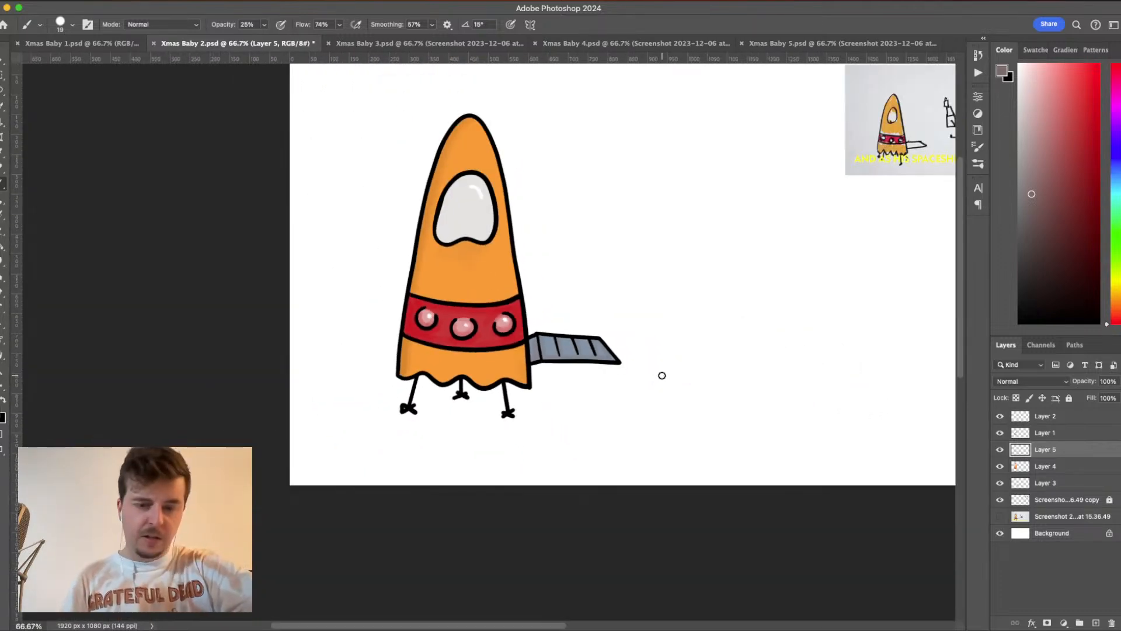
scroll(661, 375, right, 5)
scroll(662, 375, up, 2)
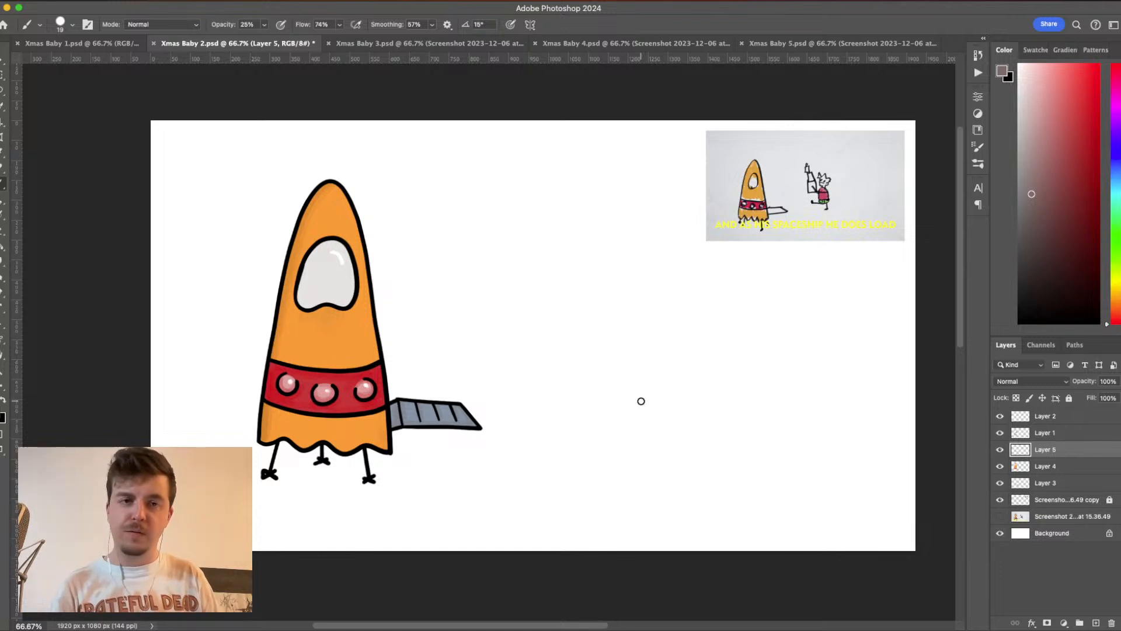
key(super+s)
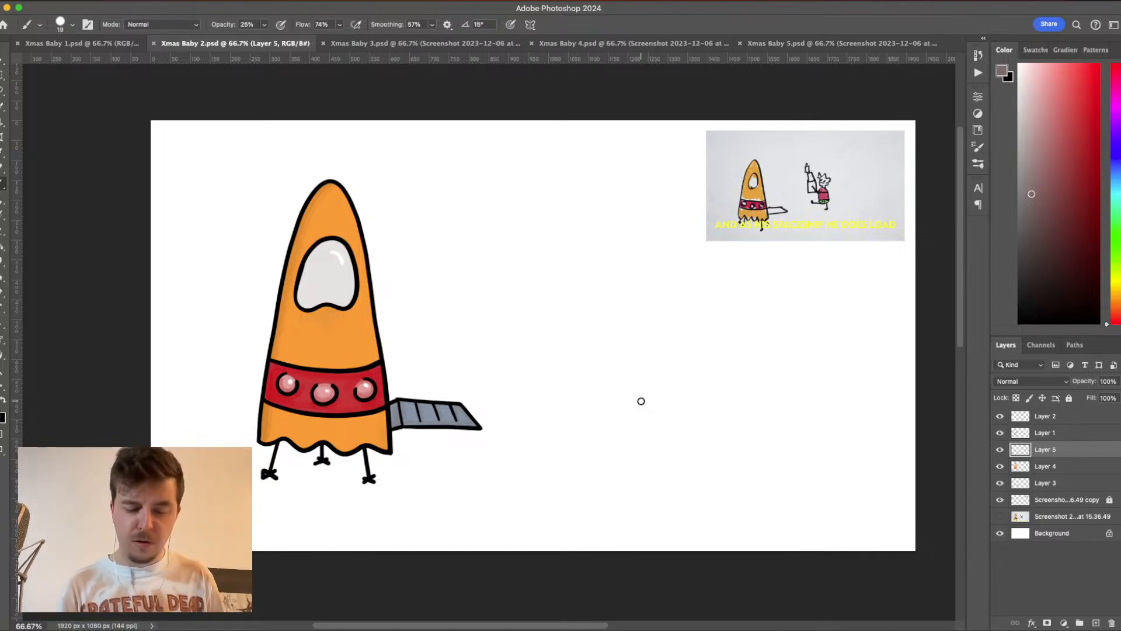
- Show the hidden screenshot layer, marquee-select its sketched running figure and enlarge it proportionally to about 129%
click(999, 517)
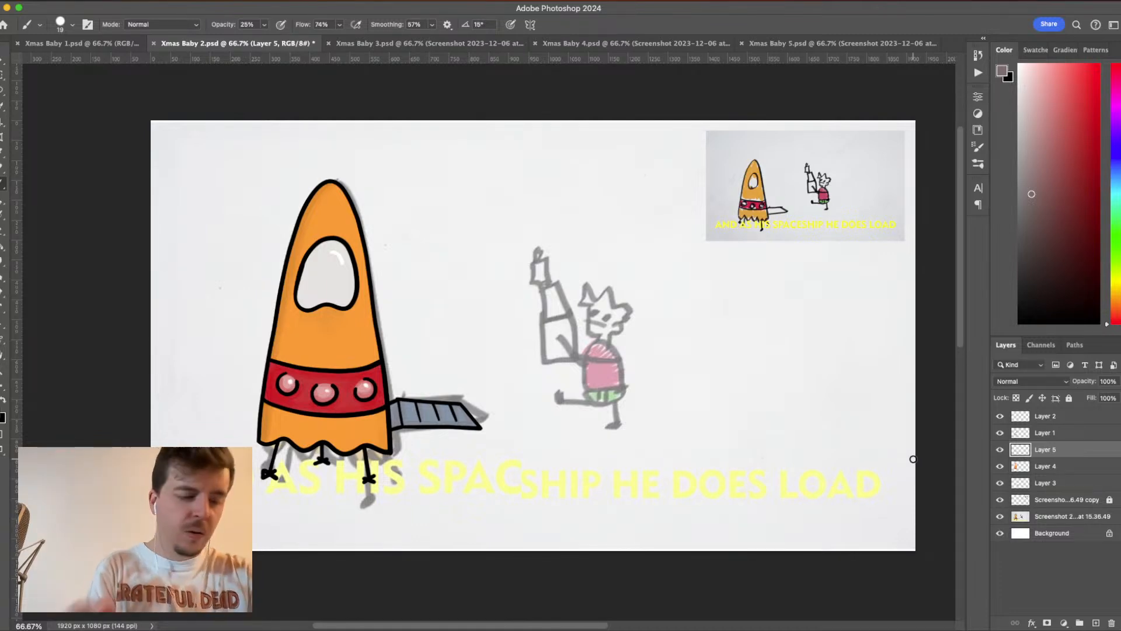
click(3, 74)
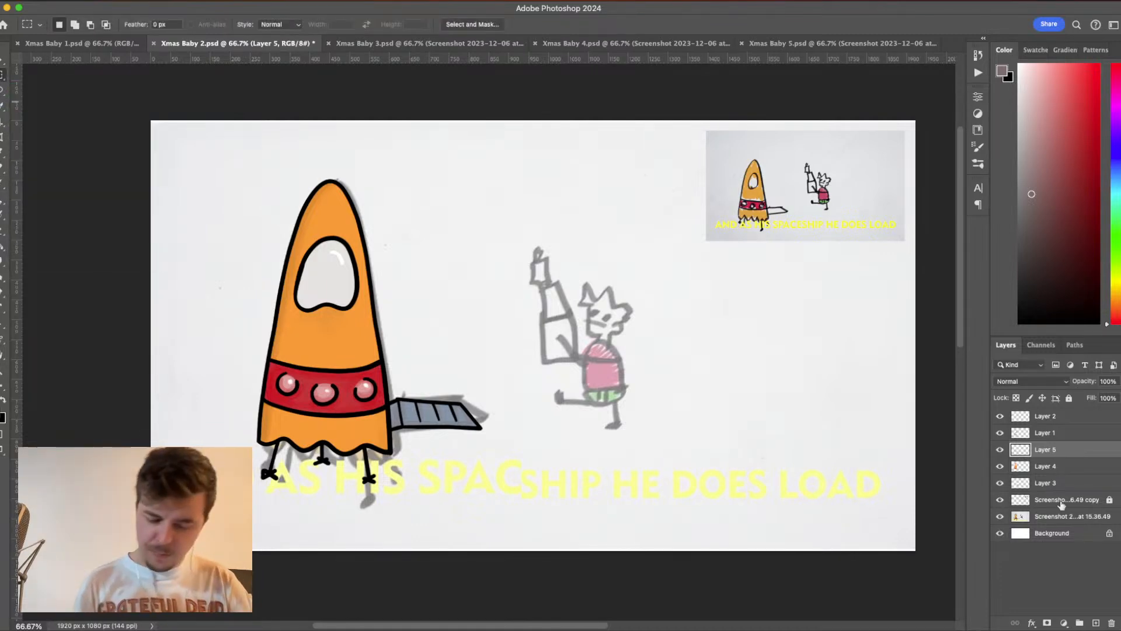
click(1060, 518)
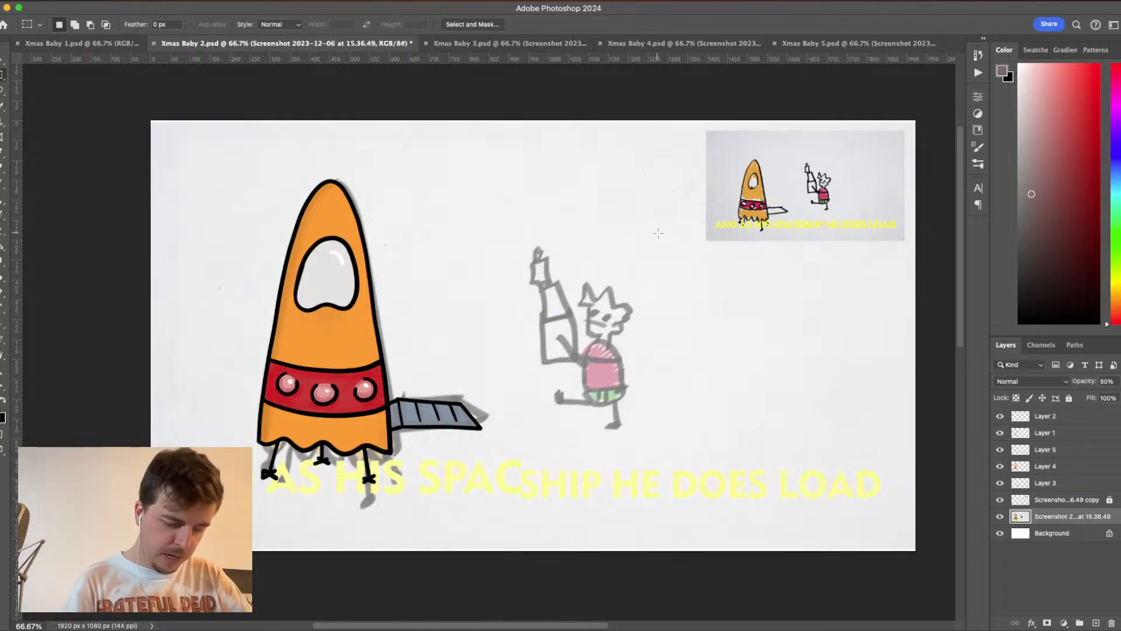
drag(663, 238, 518, 448)
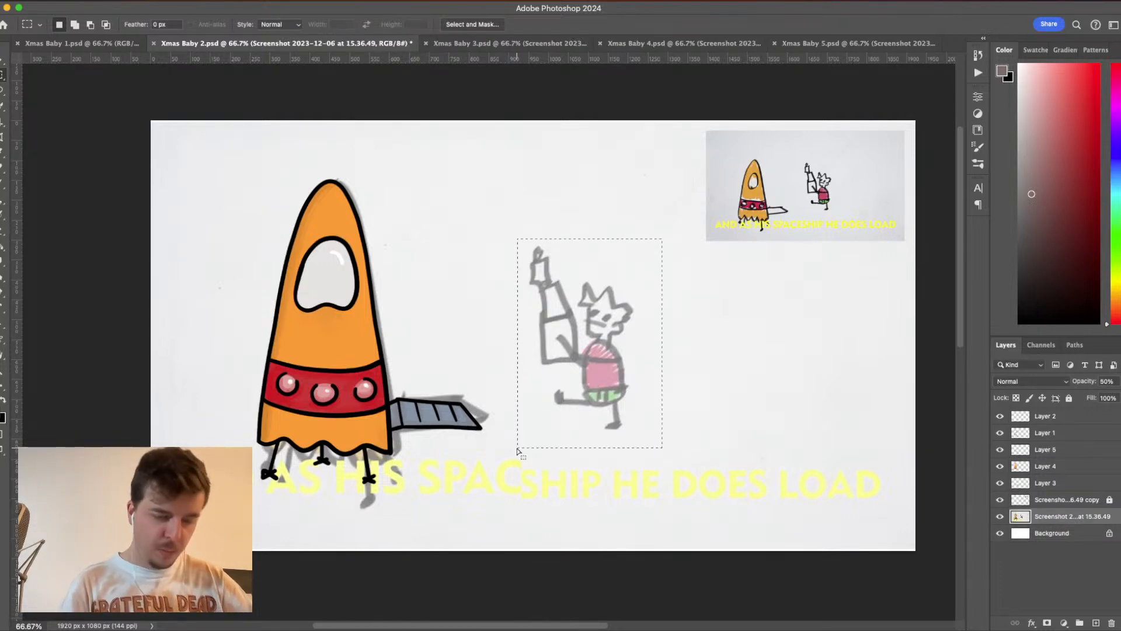
key(super+t)
drag(586, 236, 587, 199)
drag(680, 319, 693, 320)
drag(630, 361, 648, 352)
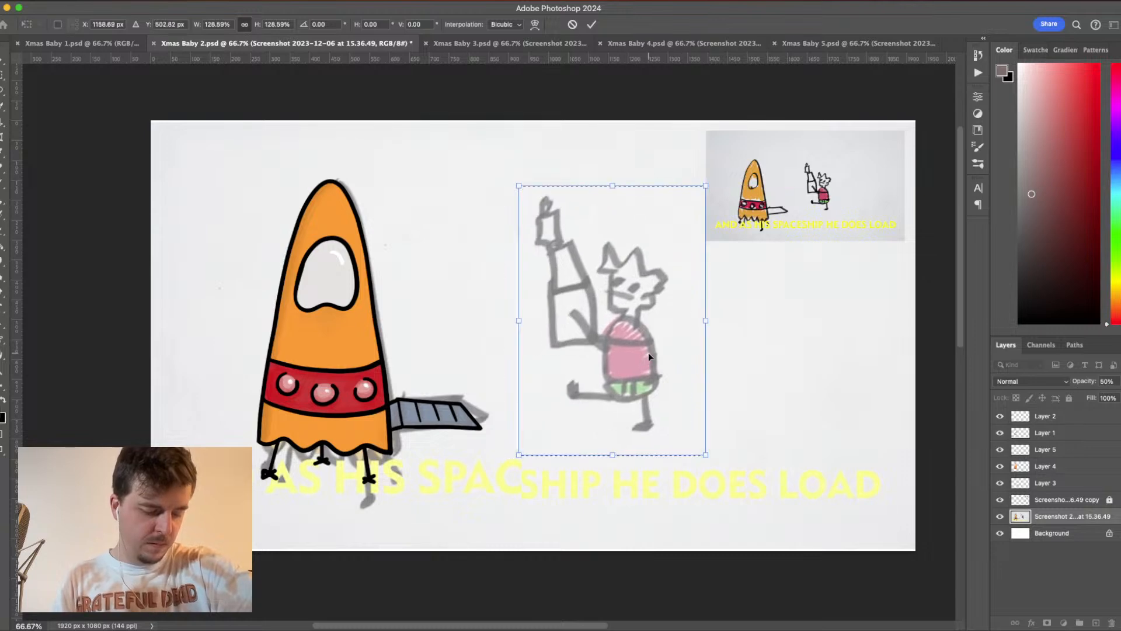
key(Return)
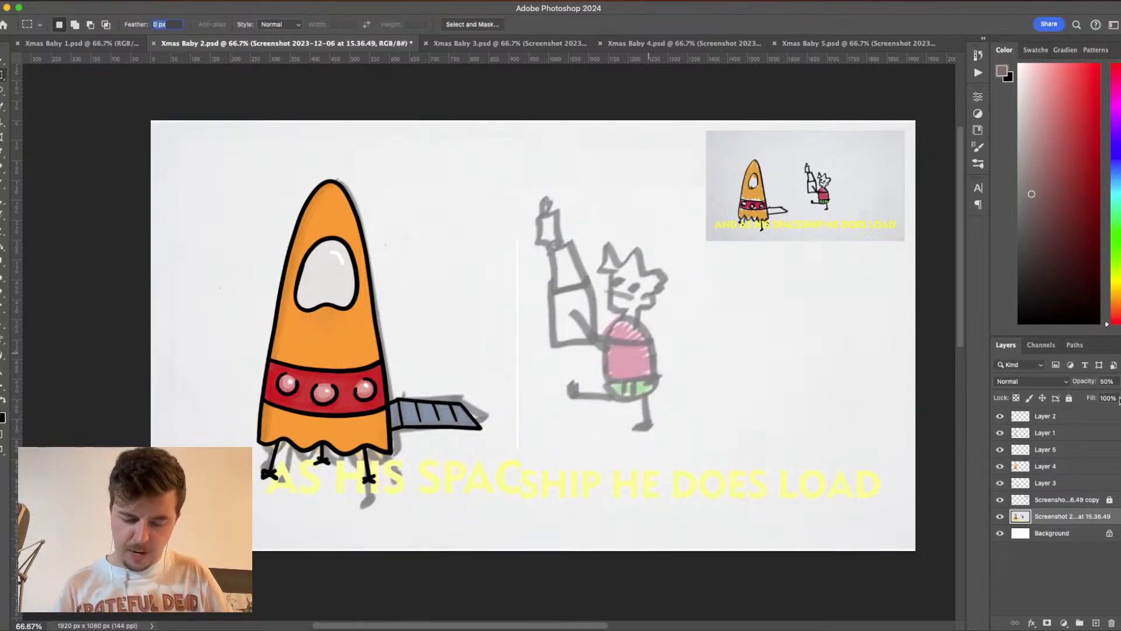
- Lower the screenshot layer's opacity to 33% and create a new layer above Layer 2
click(1115, 381)
drag(1099, 397, 1095, 396)
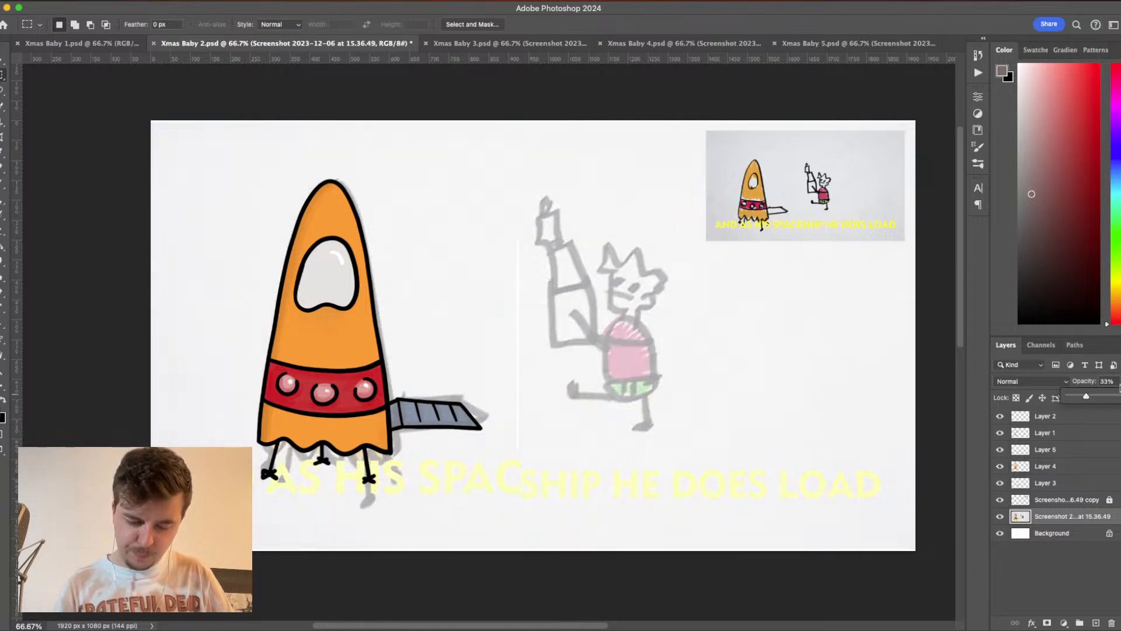
click(1090, 416)
click(1096, 623)
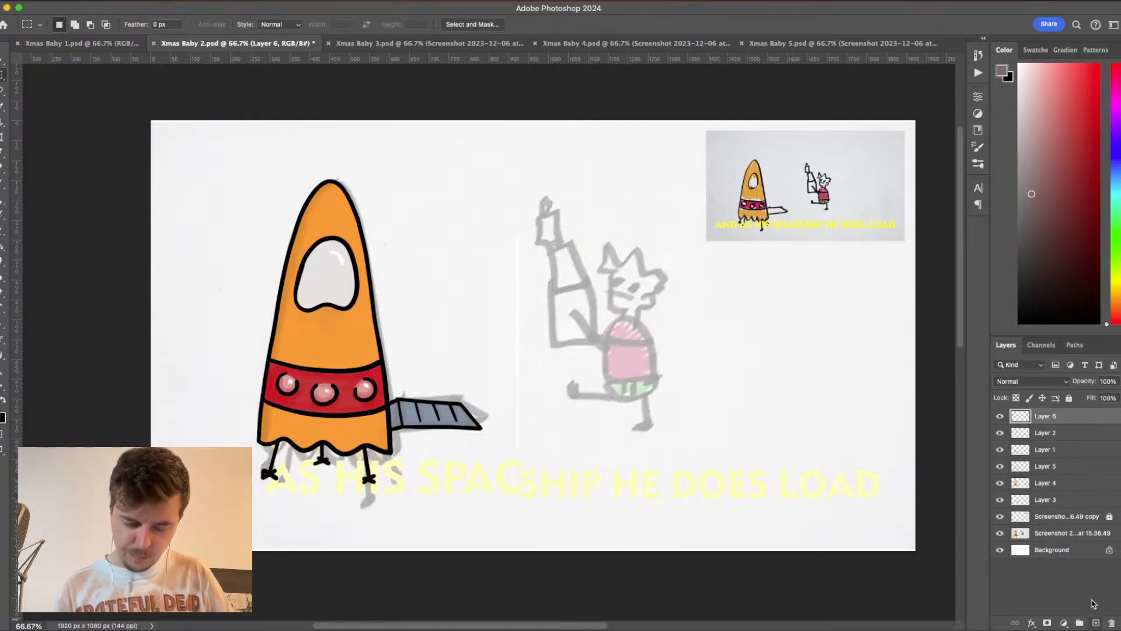
- Set up the Brush tool for outlining with the default black colour, a 15 px size and 100% opacity
key(d)
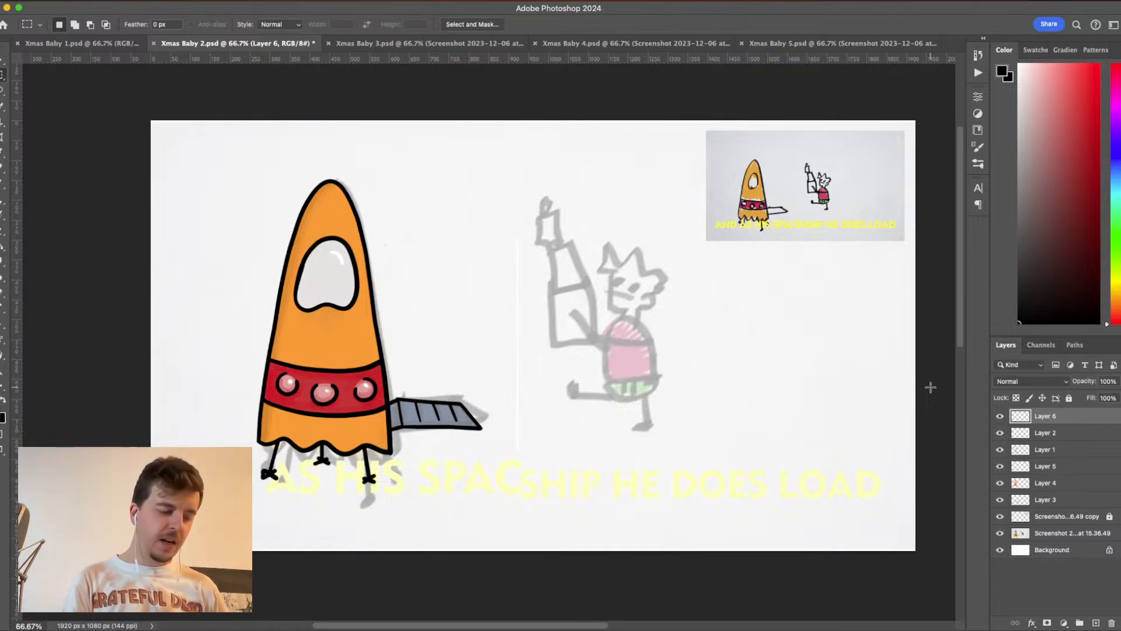
key(b)
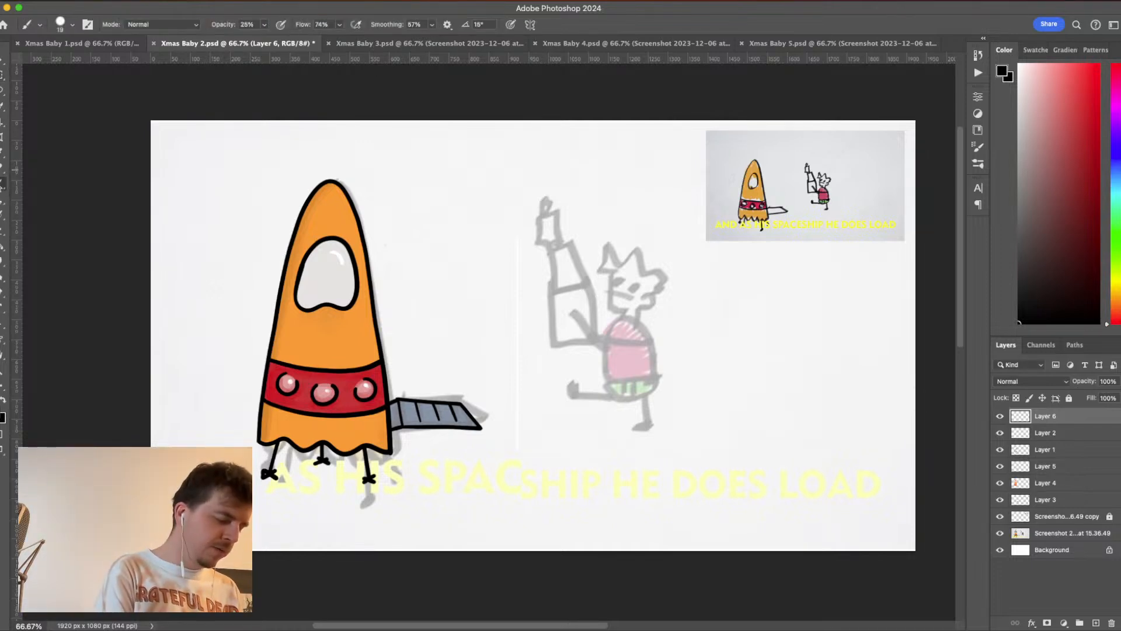
click(61, 24)
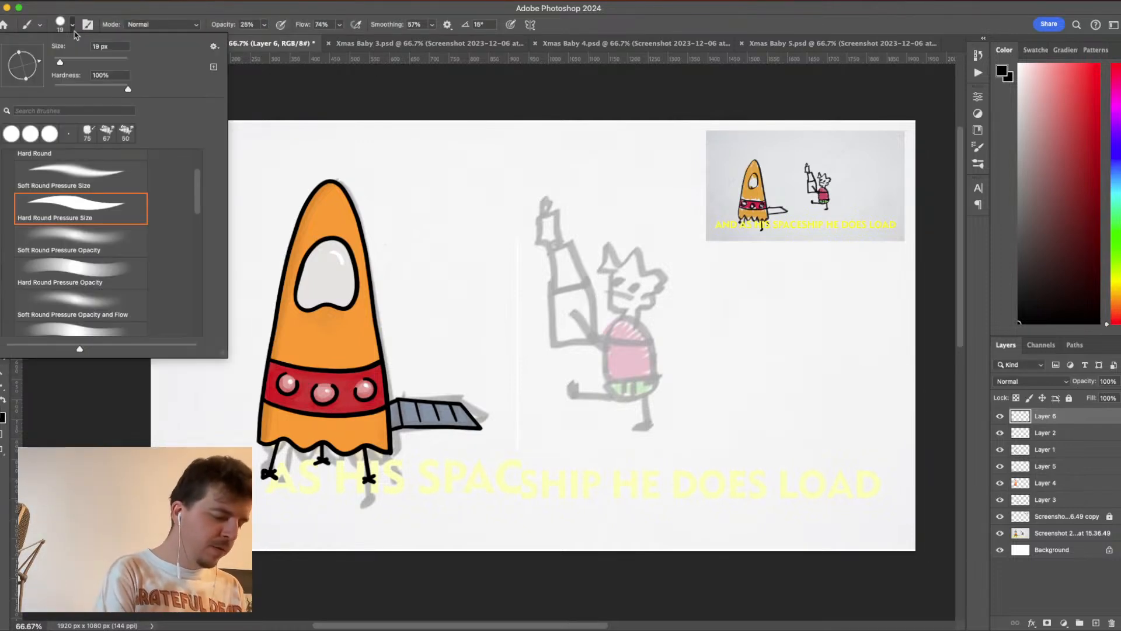
click(99, 46)
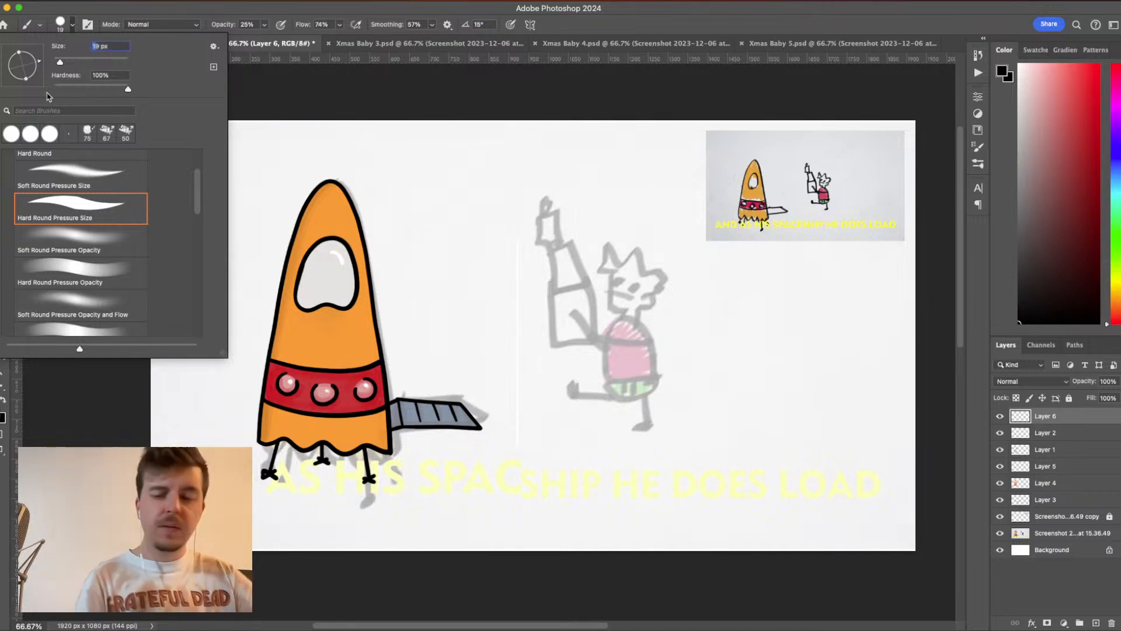
text(19)
key(BackSpace)
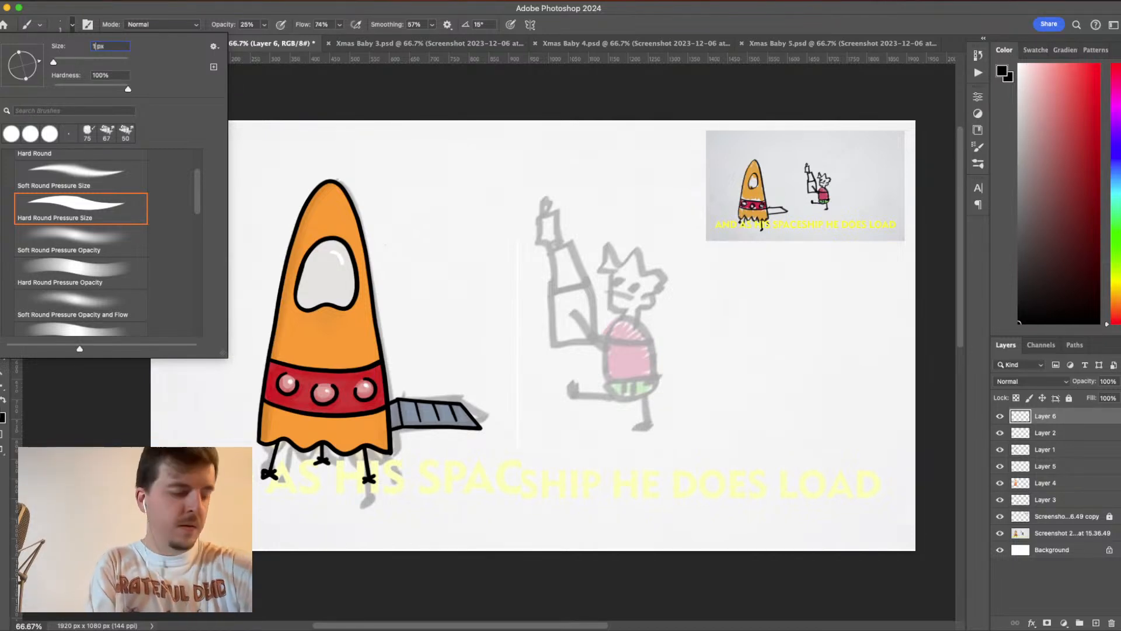
text(5)
key(Return)
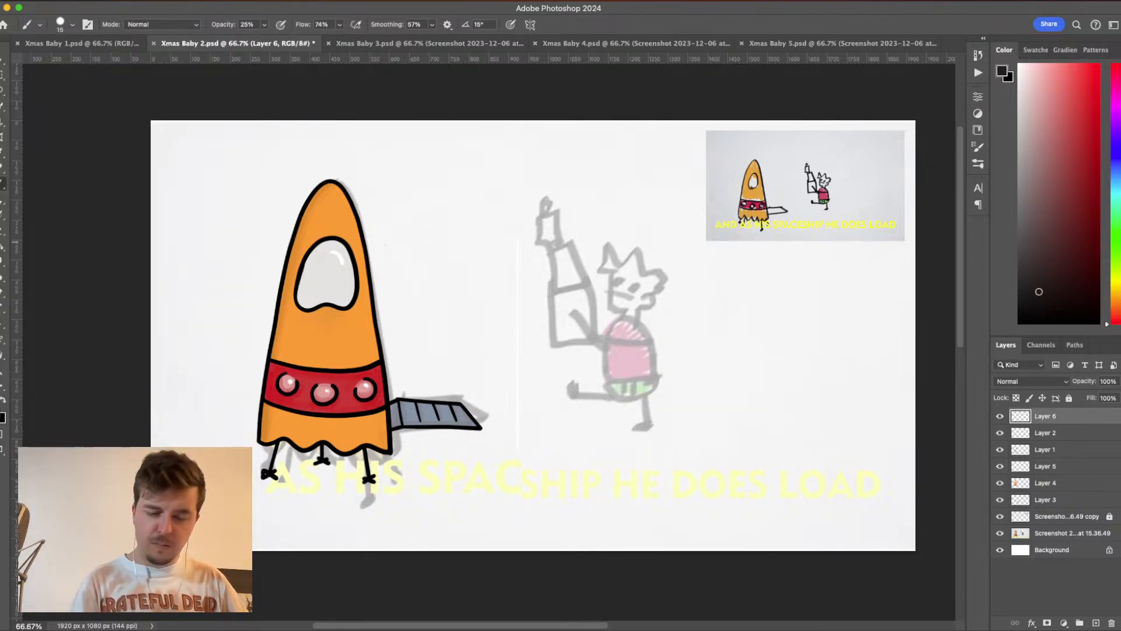
click(264, 25)
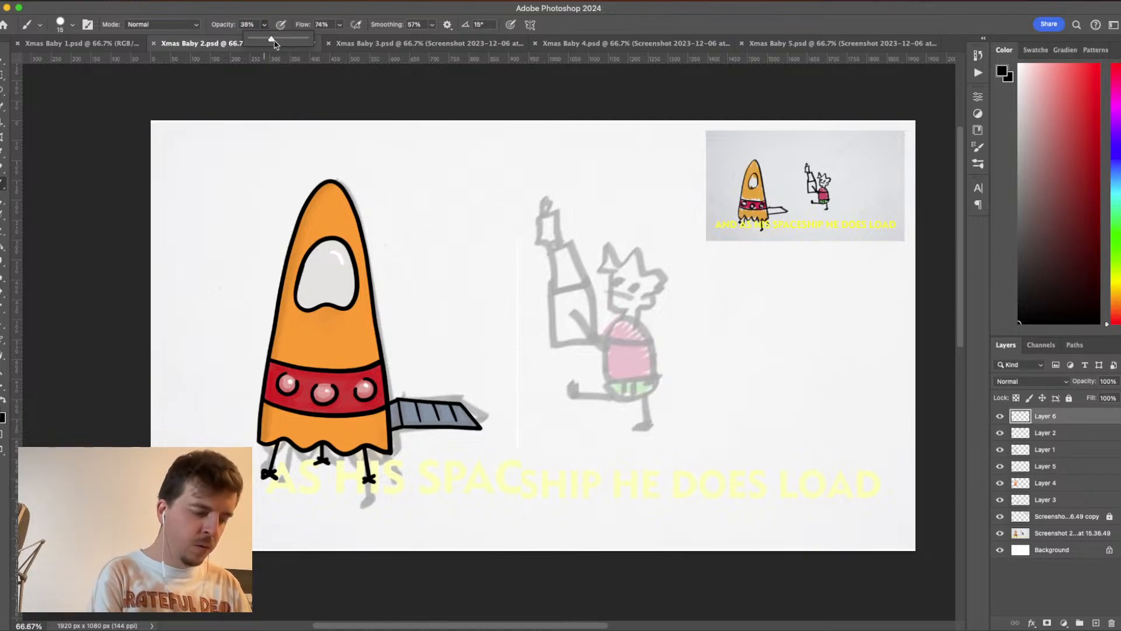
drag(266, 38, 377, 57)
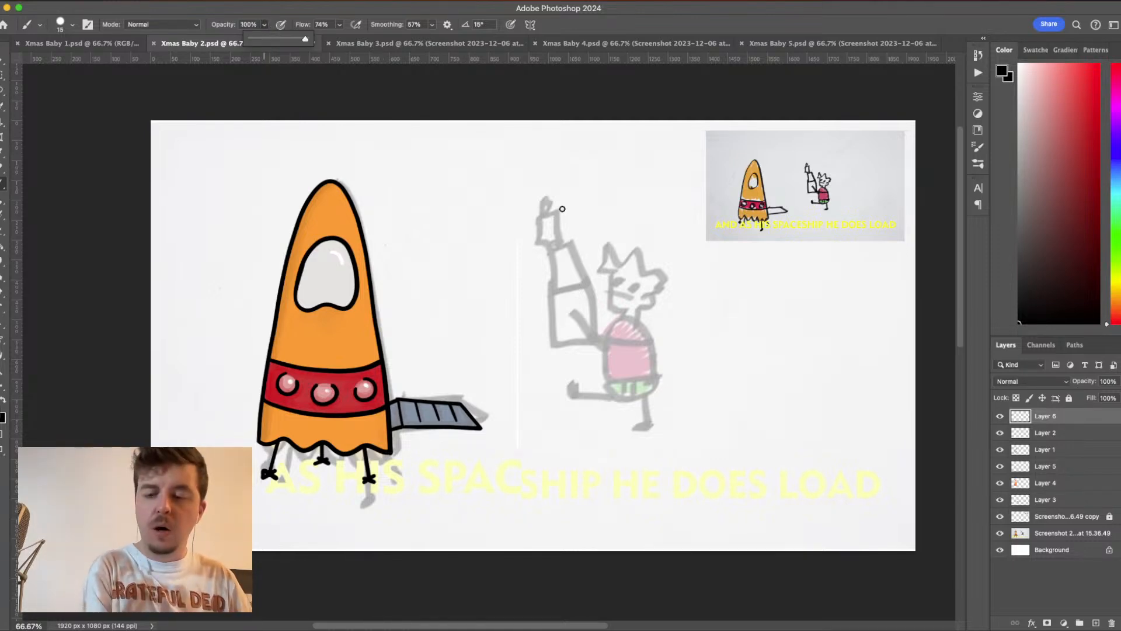
- Try inking the figure's solid eyes, mouth, jaw, ear and neck over the faded sketch, and undo the strokes
key(super+1)
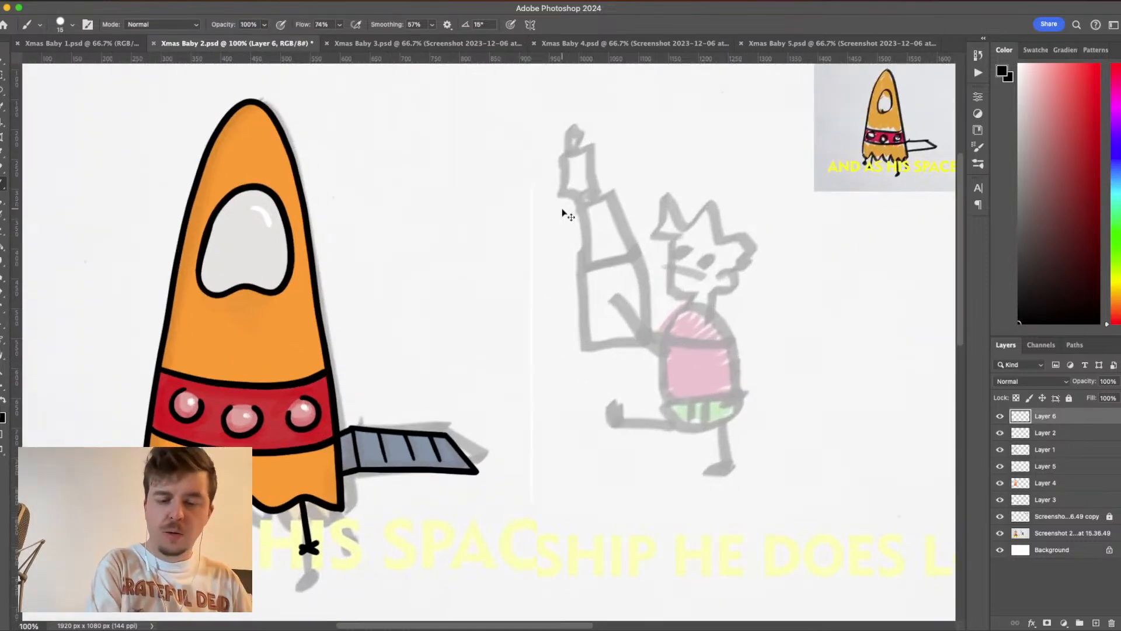
key(super+equal)
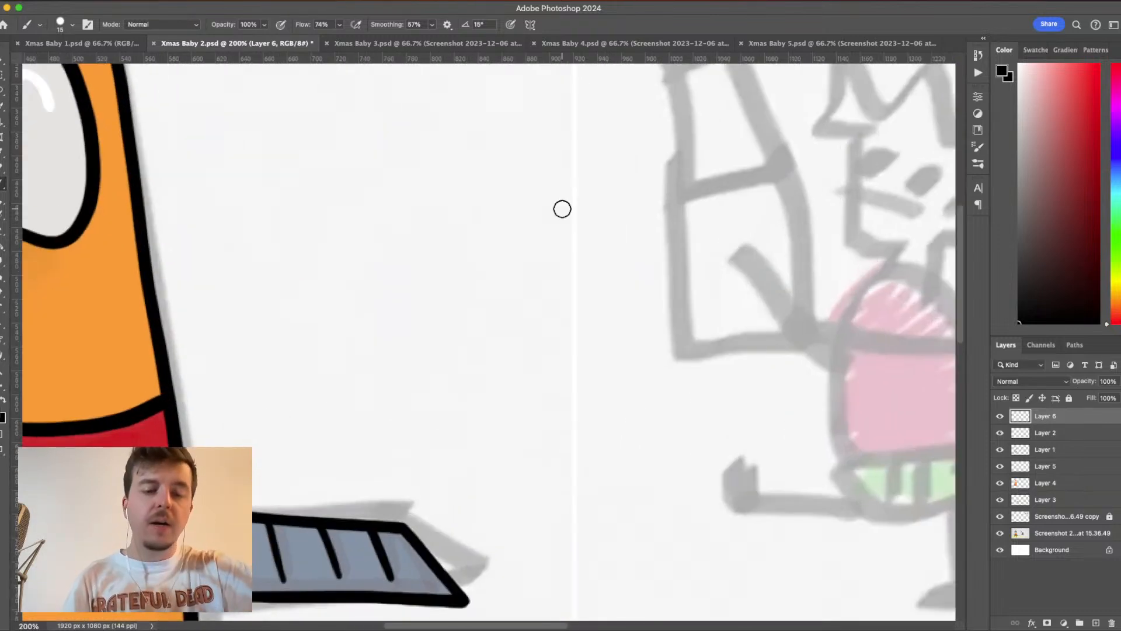
key(space)
drag(788, 315, 503, 427)
drag(678, 403, 605, 345)
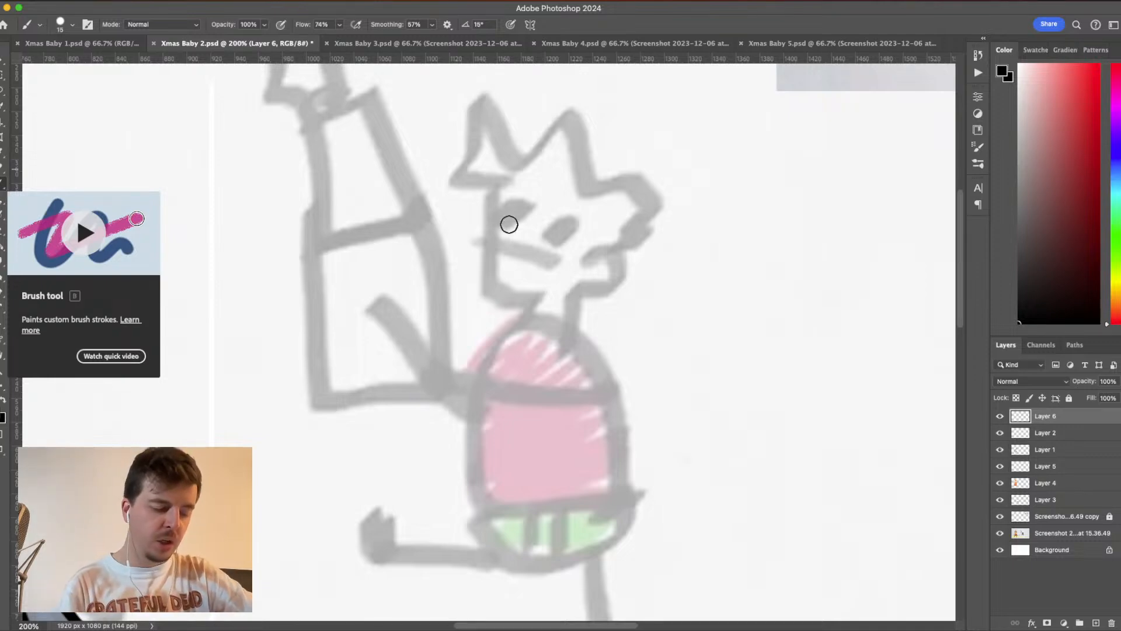
mouse_move(518, 205)
mouse_down()
mouse_move(503, 215)
mouse_move(512, 211)
mouse_up()
drag(572, 231, 485, 244)
drag(494, 175, 486, 242)
drag(485, 292, 561, 303)
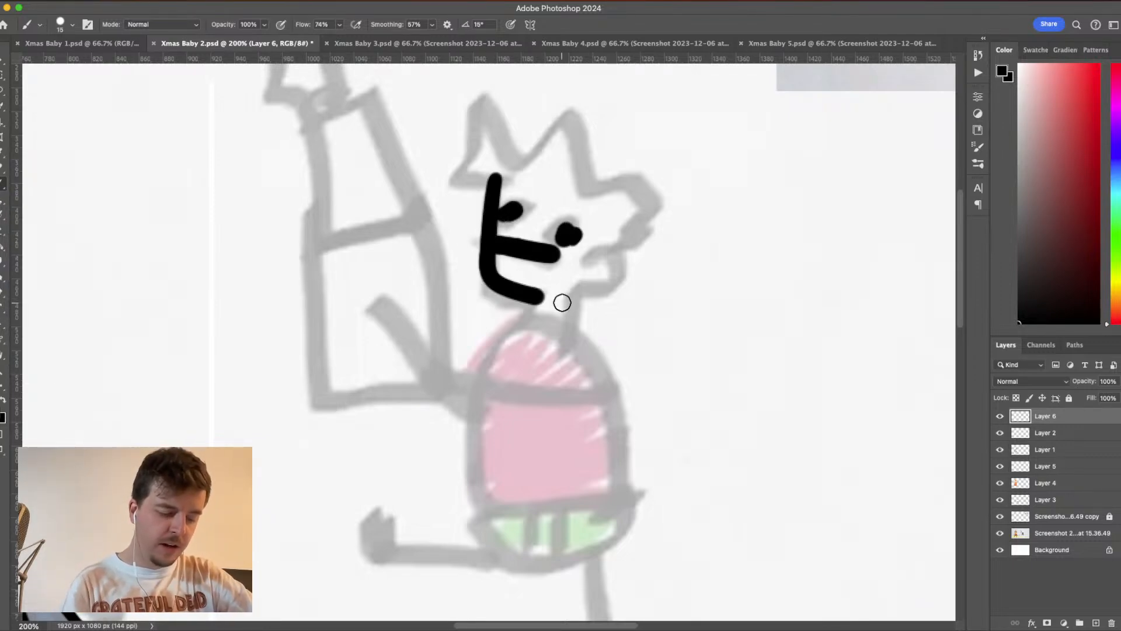
mouse_move(577, 254)
mouse_down()
mouse_move(621, 288)
mouse_move(584, 278)
mouse_move(567, 345)
mouse_up()
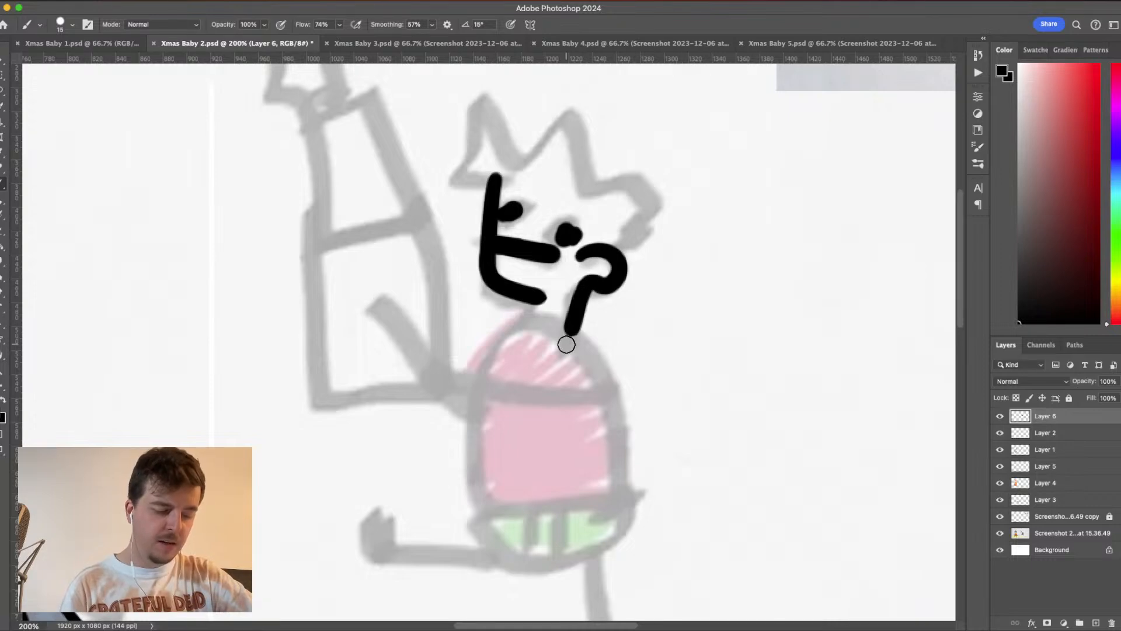
key(super+z)
key(super+z)
key(super+z)
key(super+z)
key(super+z)
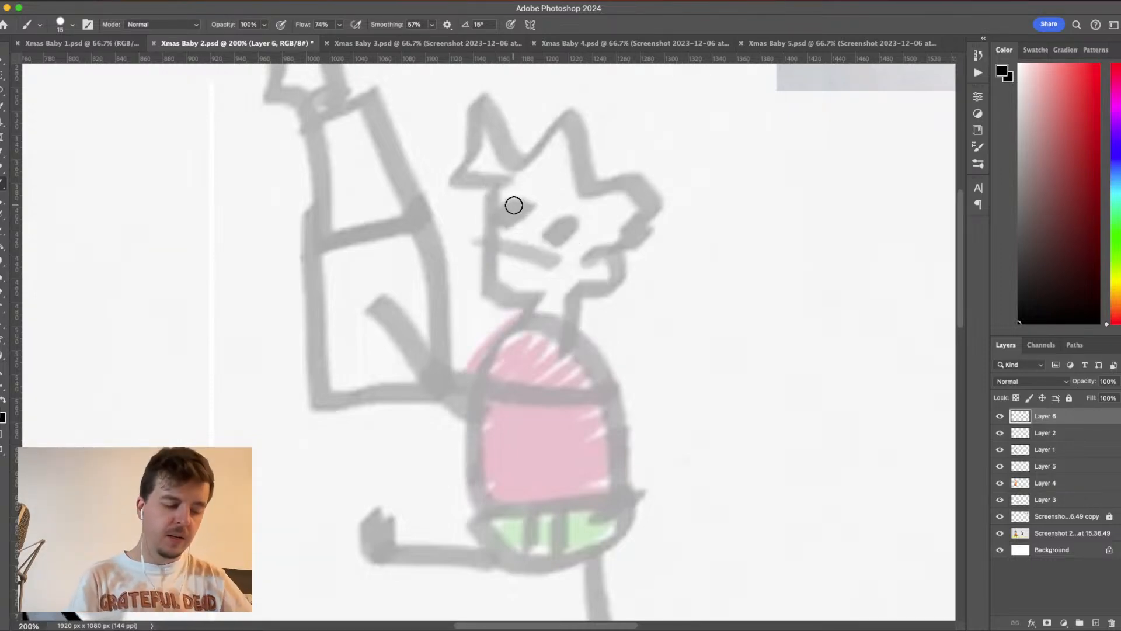
- Try outlining the figure's round eyes, mouth, jaw and spiky hair with the 15 px brush, and undo the strokes
mouse_move(519, 202)
mouse_down()
mouse_move(497, 223)
mouse_move(518, 233)
mouse_move(533, 211)
mouse_move(522, 197)
mouse_move(508, 200)
mouse_move(582, 220)
mouse_move(576, 248)
mouse_move(551, 246)
mouse_move(540, 226)
mouse_move(567, 228)
mouse_up()
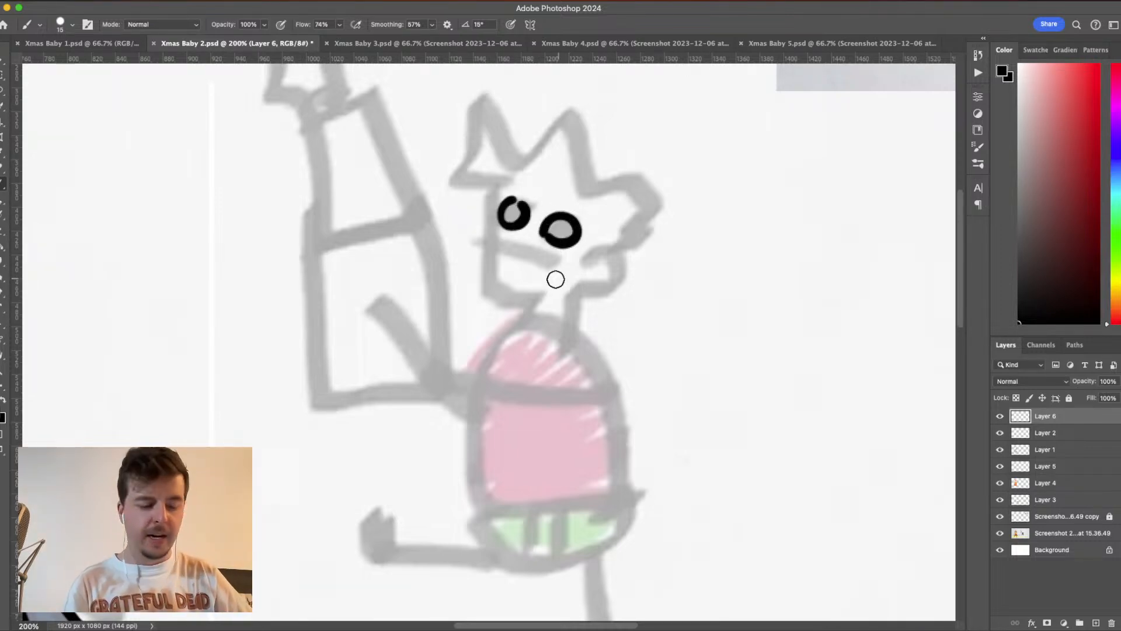
mouse_move(475, 241)
mouse_down()
mouse_move(560, 265)
mouse_move(474, 250)
mouse_move(484, 226)
mouse_move(506, 270)
mouse_move(488, 253)
mouse_move(487, 305)
mouse_move(519, 307)
mouse_move(553, 295)
mouse_up()
mouse_move(492, 241)
mouse_down()
mouse_move(485, 188)
mouse_move(519, 168)
mouse_move(444, 185)
mouse_move(486, 163)
mouse_move(470, 126)
mouse_move(510, 147)
mouse_move(515, 94)
mouse_move(524, 148)
mouse_move(539, 157)
mouse_move(582, 108)
mouse_move(584, 183)
mouse_move(651, 174)
mouse_move(614, 202)
mouse_move(677, 207)
mouse_move(614, 236)
mouse_up()
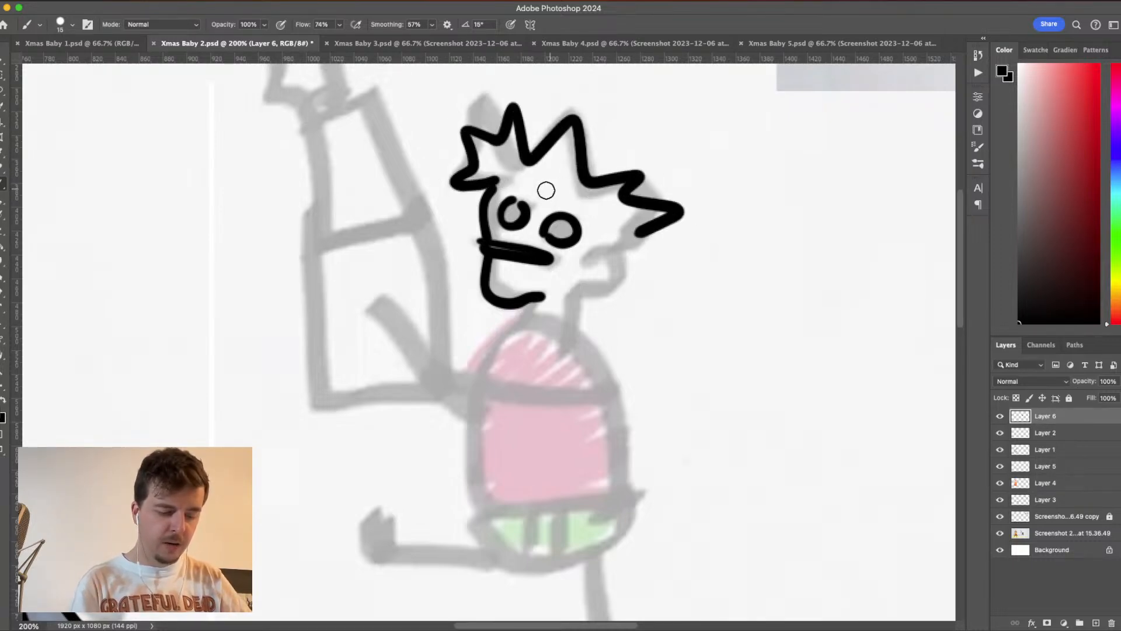
mouse_move(533, 188)
mouse_down()
mouse_move(574, 190)
mouse_move(556, 198)
mouse_move(604, 212)
mouse_move(621, 234)
mouse_move(602, 256)
mouse_move(670, 232)
mouse_up()
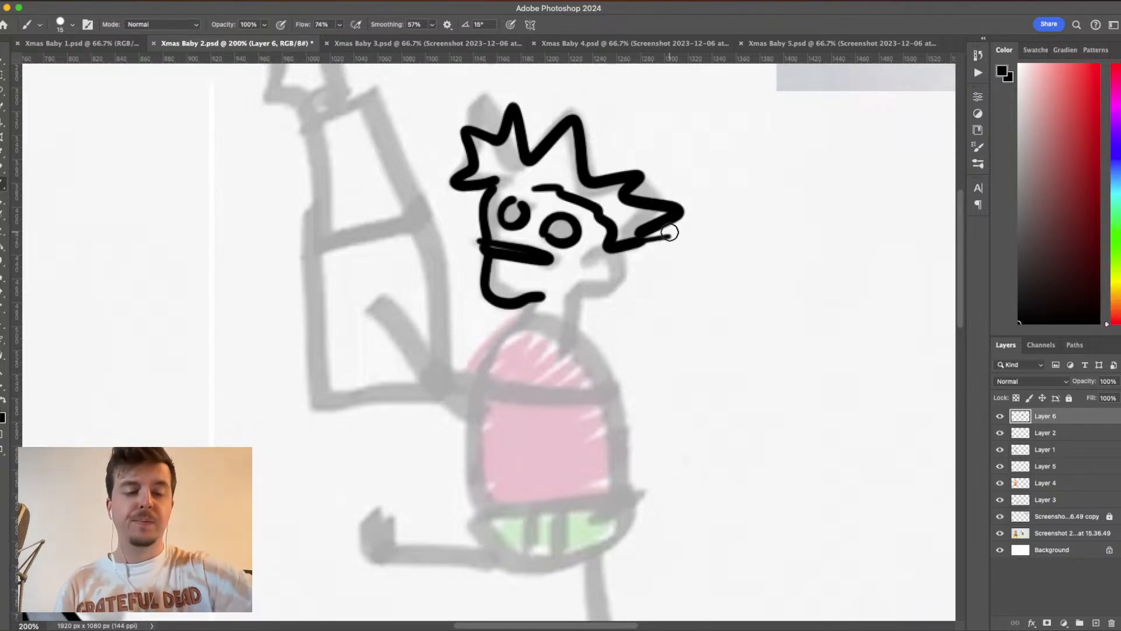
key(super+z)
key(super+z)
key(super+z)
key(super+z)
key(super+z)
key(super+z)
key(super+z)
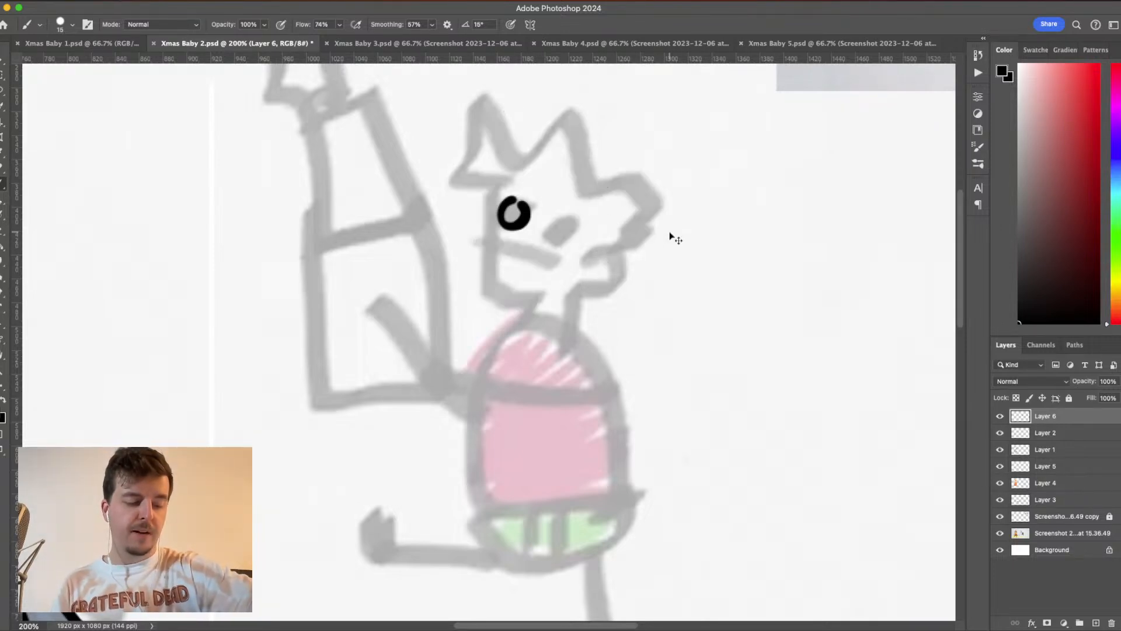
key(super+z)
- Set the brush size to 10 px for tracing the figure's head in finer lines
click(73, 26)
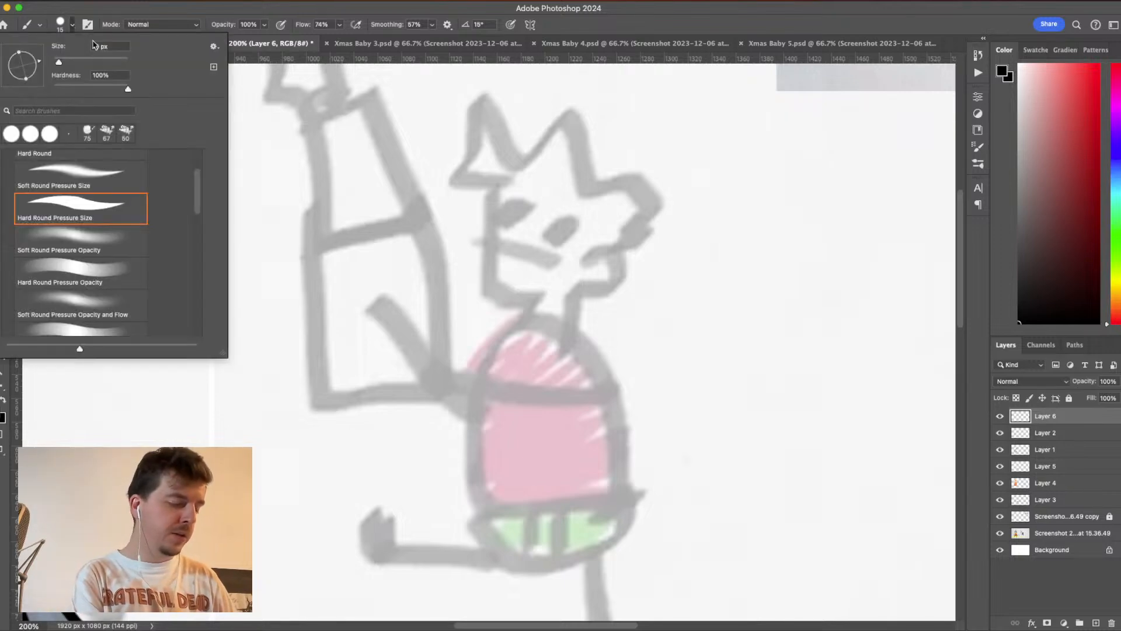
double_click(100, 50)
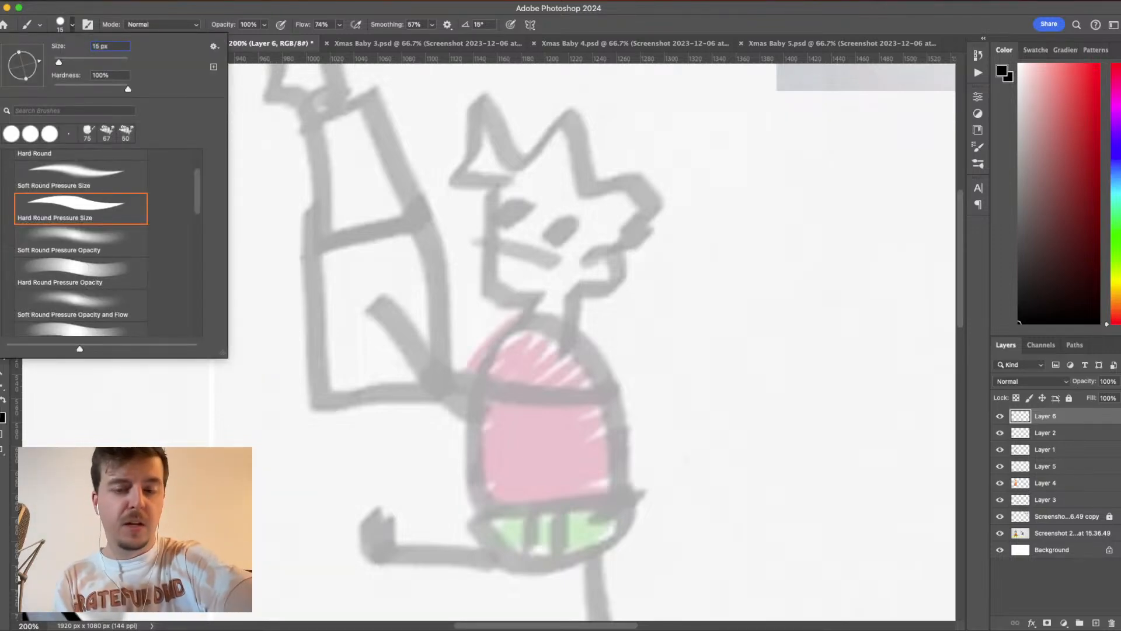
text(10)
key(Return)
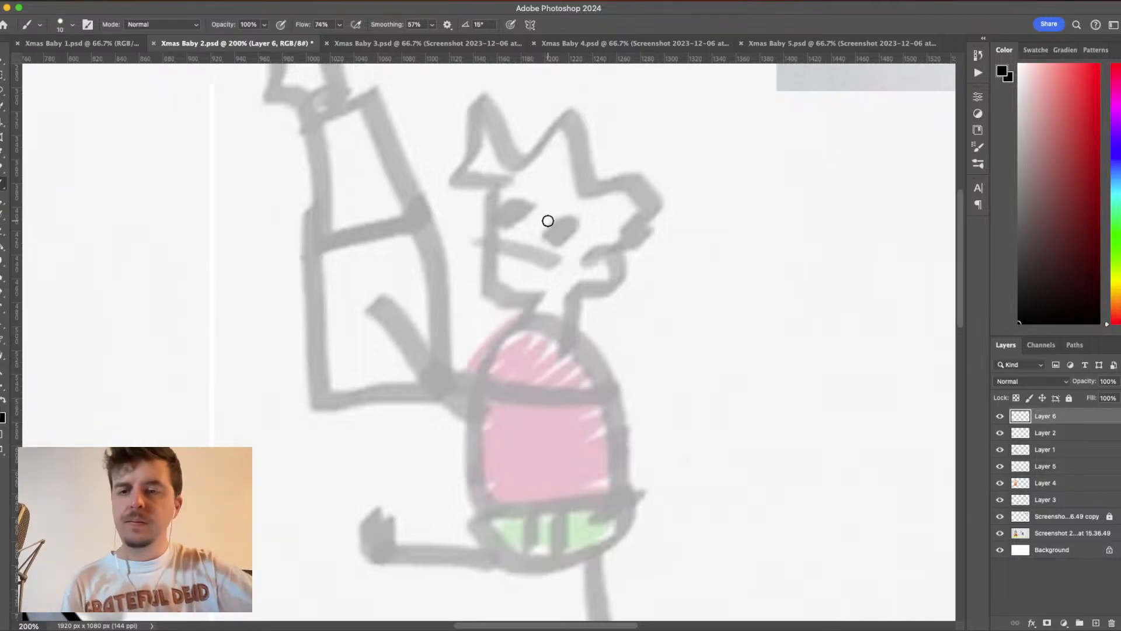
key(super+plus)
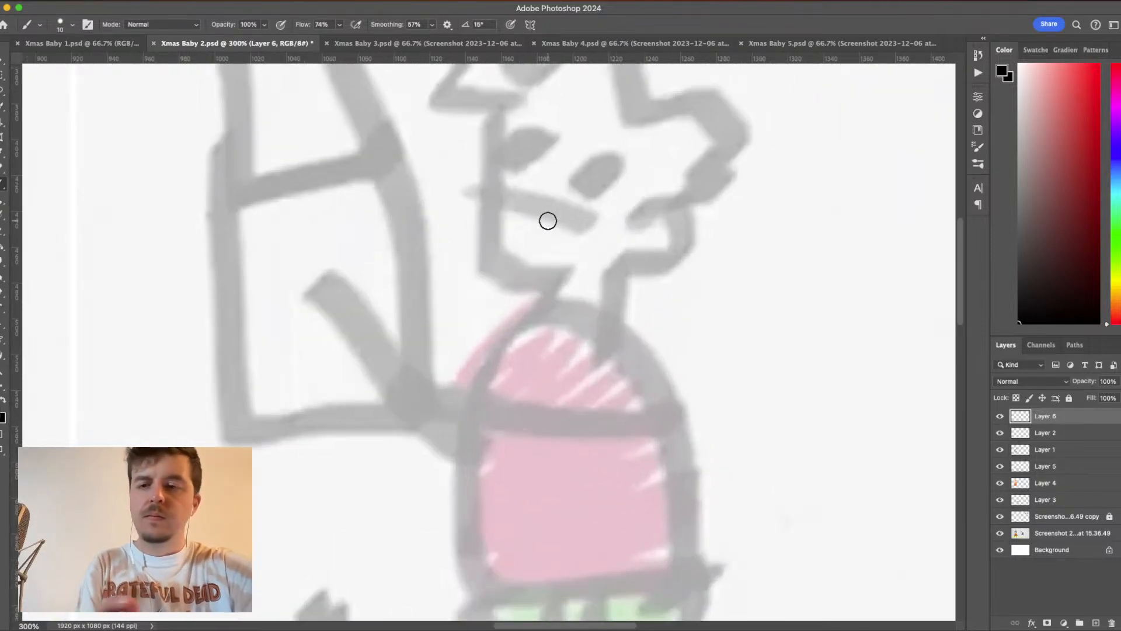
mouse_move(679, 413)
mouse_down()
mouse_move(588, 462)
mouse_move(594, 470)
mouse_up()
drag(648, 292, 667, 334)
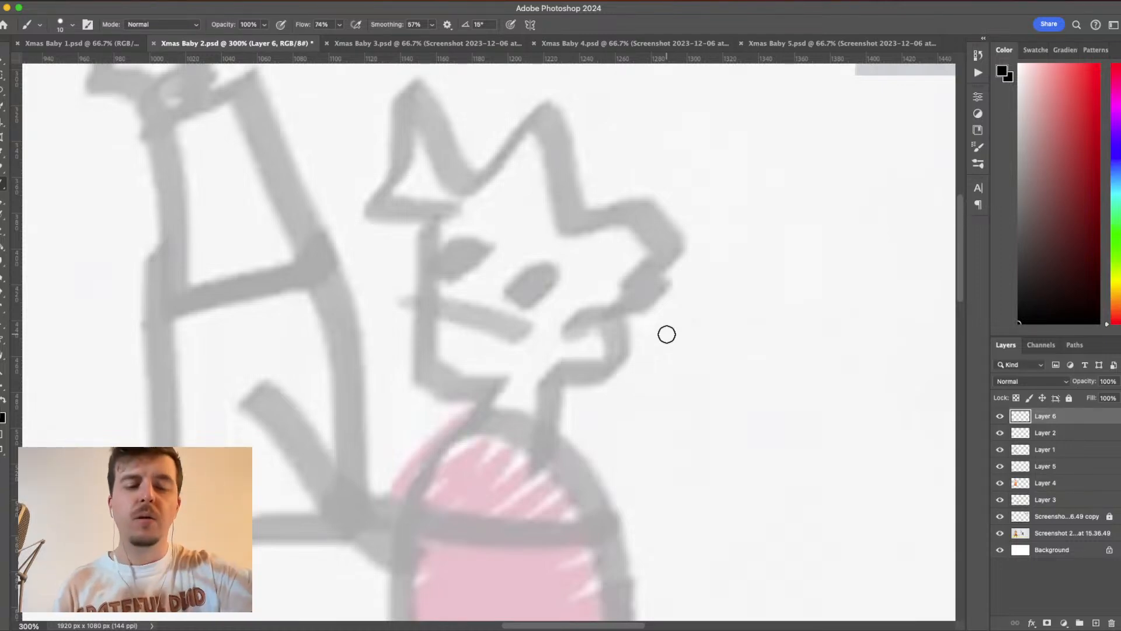
mouse_move(646, 385)
mouse_down()
mouse_move(769, 343)
mouse_move(797, 357)
mouse_up()
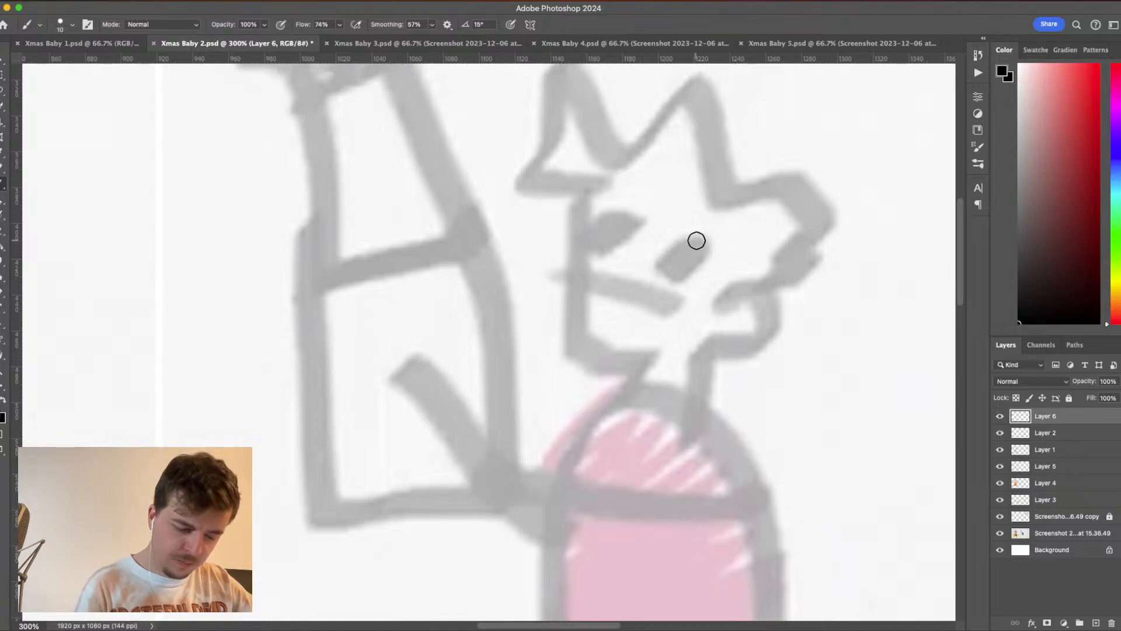
- Try outlining both eyes as small ovals over the faded sketch with the 10 px brush, and undo the strokes
mouse_move(695, 237)
mouse_down()
mouse_move(661, 265)
mouse_move(670, 281)
mouse_move(697, 284)
mouse_move(715, 245)
mouse_move(685, 224)
mouse_move(598, 215)
mouse_move(582, 233)
mouse_move(586, 251)
mouse_move(610, 258)
mouse_move(634, 239)
mouse_move(608, 205)
mouse_up()
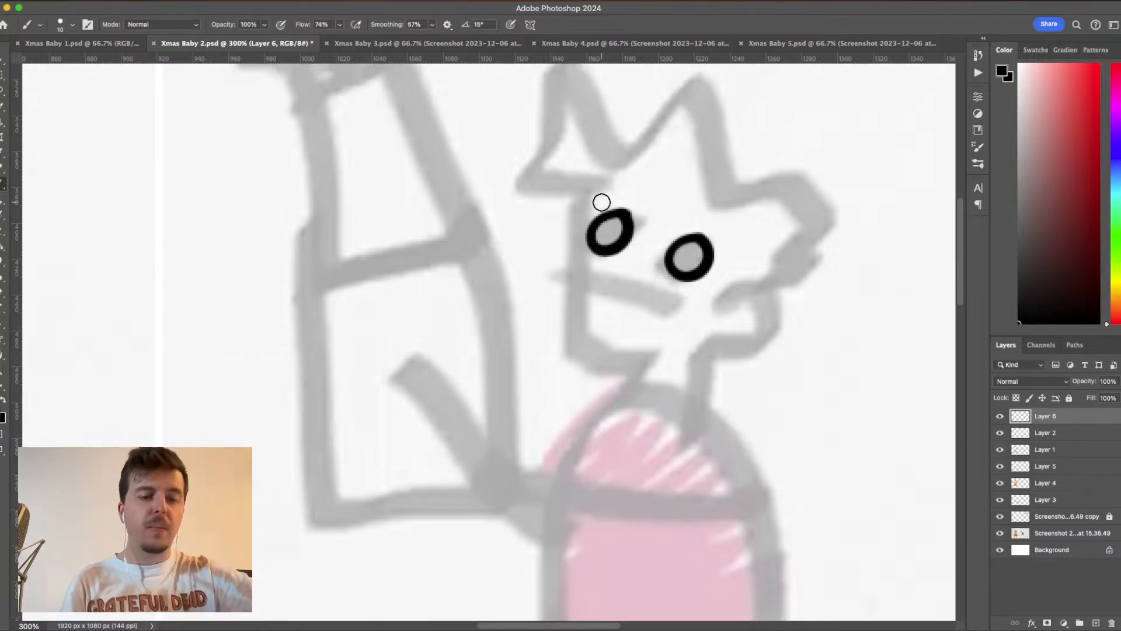
key(super+z)
key(super+z)
key(super+z)
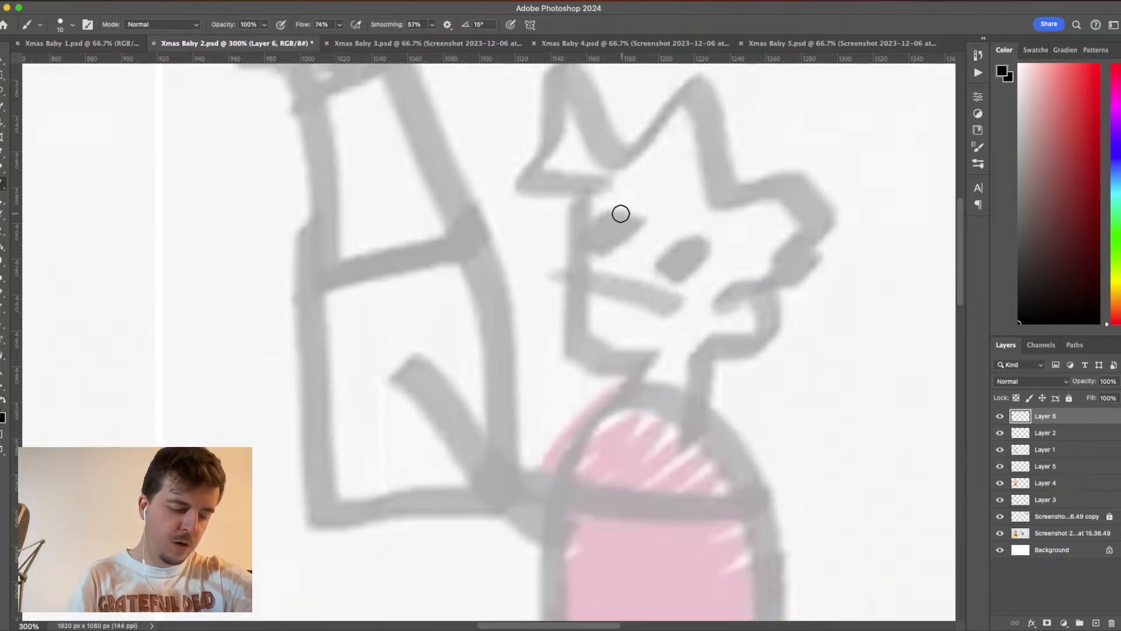
- Outline the figure's two round eyes in black over the sketched eyes
mouse_move(620, 213)
mouse_down()
mouse_move(576, 222)
mouse_move(572, 244)
mouse_move(594, 261)
mouse_move(630, 250)
mouse_move(633, 206)
mouse_up()
key(ctrl+z)
mouse_move(600, 246)
mouse_down()
mouse_move(579, 245)
mouse_move(591, 206)
mouse_move(641, 206)
mouse_move(653, 231)
mouse_move(618, 261)
mouse_move(581, 245)
mouse_move(584, 218)
mouse_up()
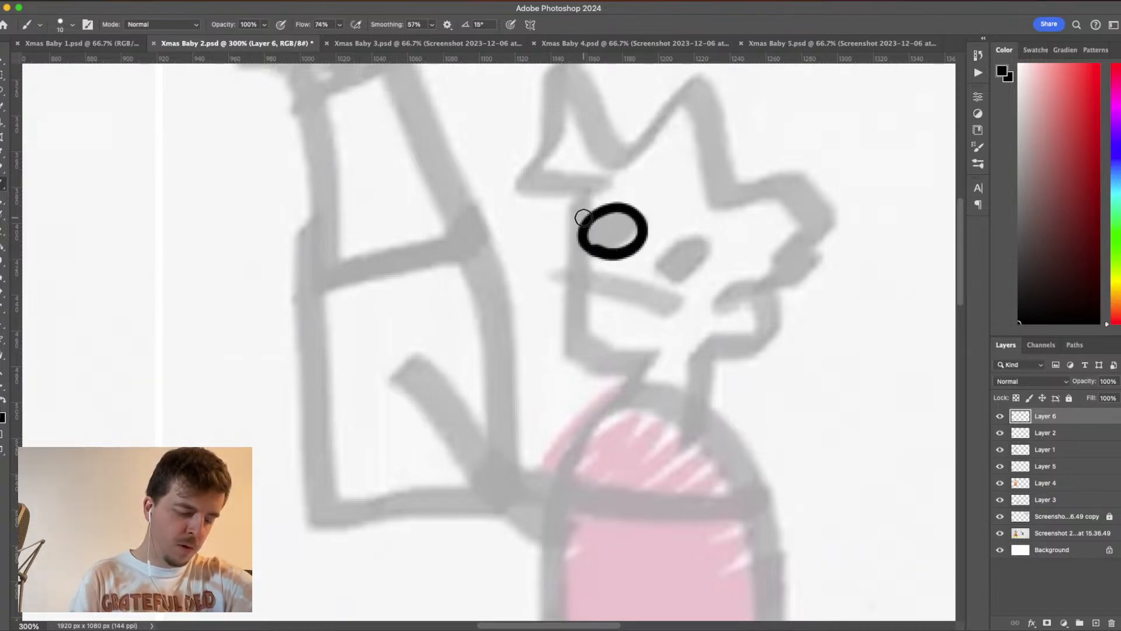
mouse_move(702, 233)
mouse_down()
mouse_move(661, 245)
mouse_move(660, 274)
mouse_move(686, 283)
mouse_move(719, 275)
mouse_move(728, 246)
mouse_move(717, 227)
mouse_move(685, 221)
mouse_move(653, 240)
mouse_up()
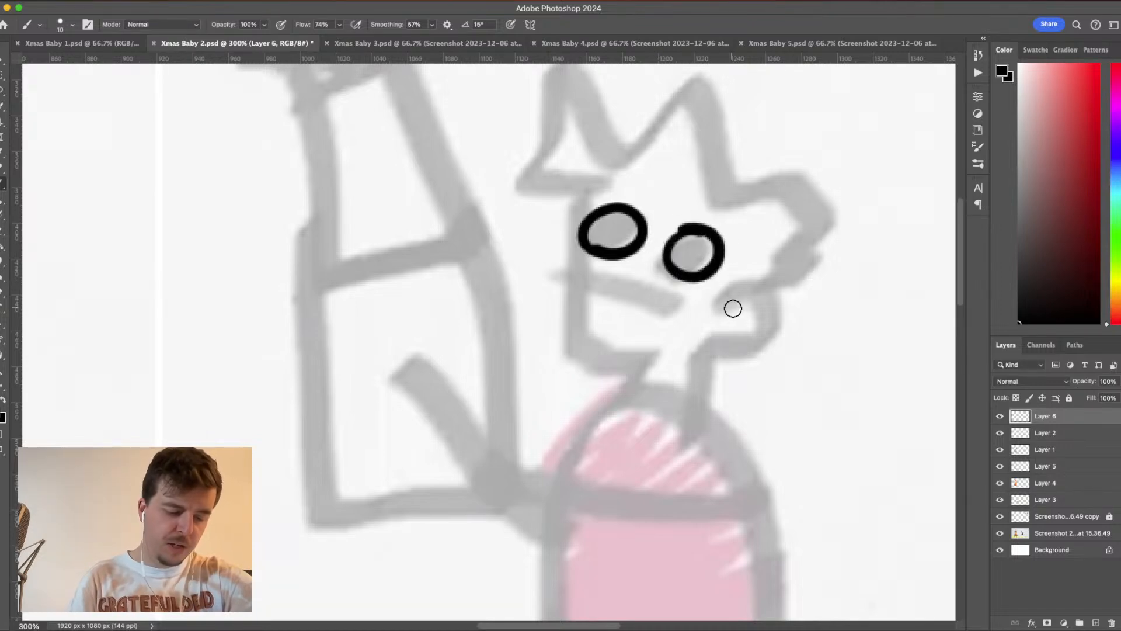
- Try outlining the upper and lower lines of a narrow mouth beneath the eyes, and undo the strokes
mouse_move(552, 264)
mouse_down()
mouse_move(670, 297)
mouse_move(541, 293)
mouse_move(546, 280)
mouse_up()
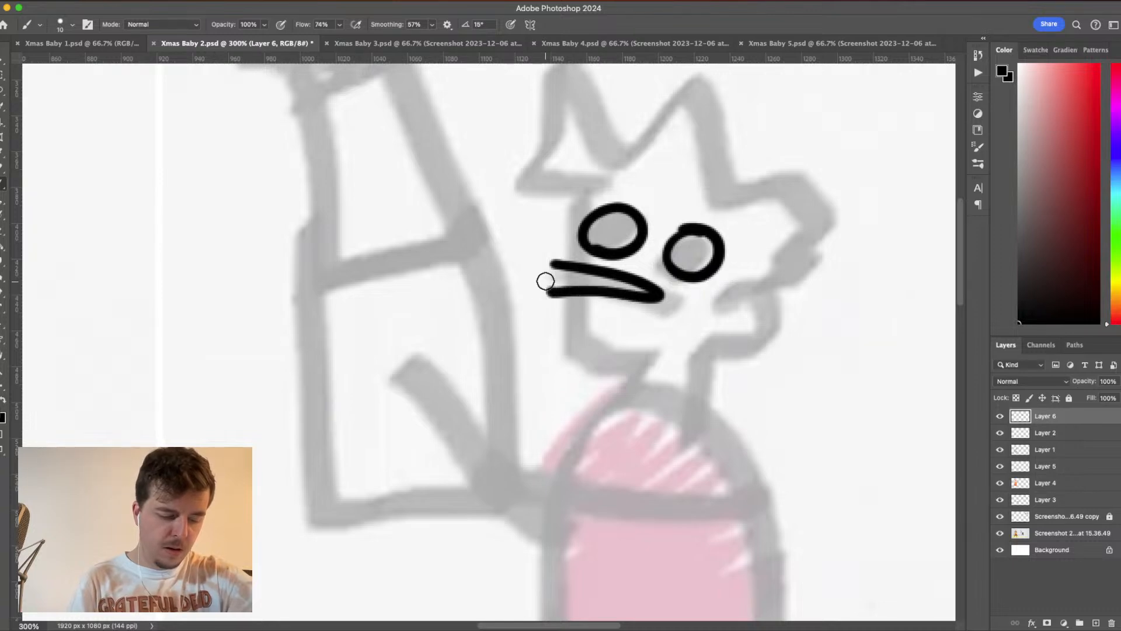
key(super+z)
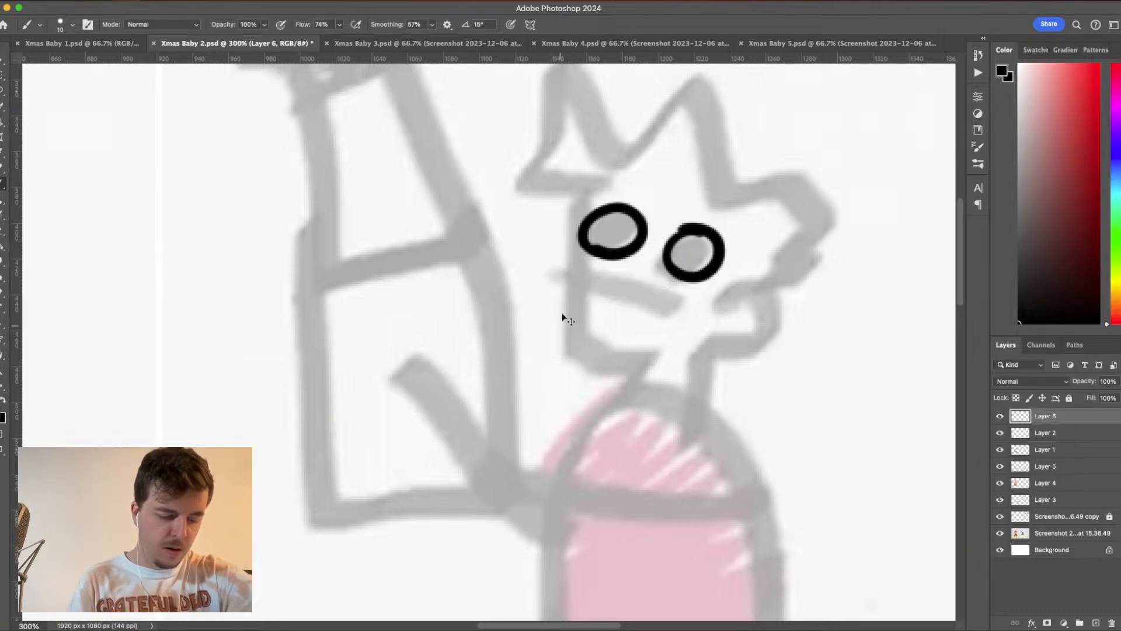
mouse_move(548, 264)
mouse_down()
mouse_move(614, 267)
mouse_move(608, 277)
mouse_move(670, 296)
mouse_up()
key(super+z)
key(super+z)
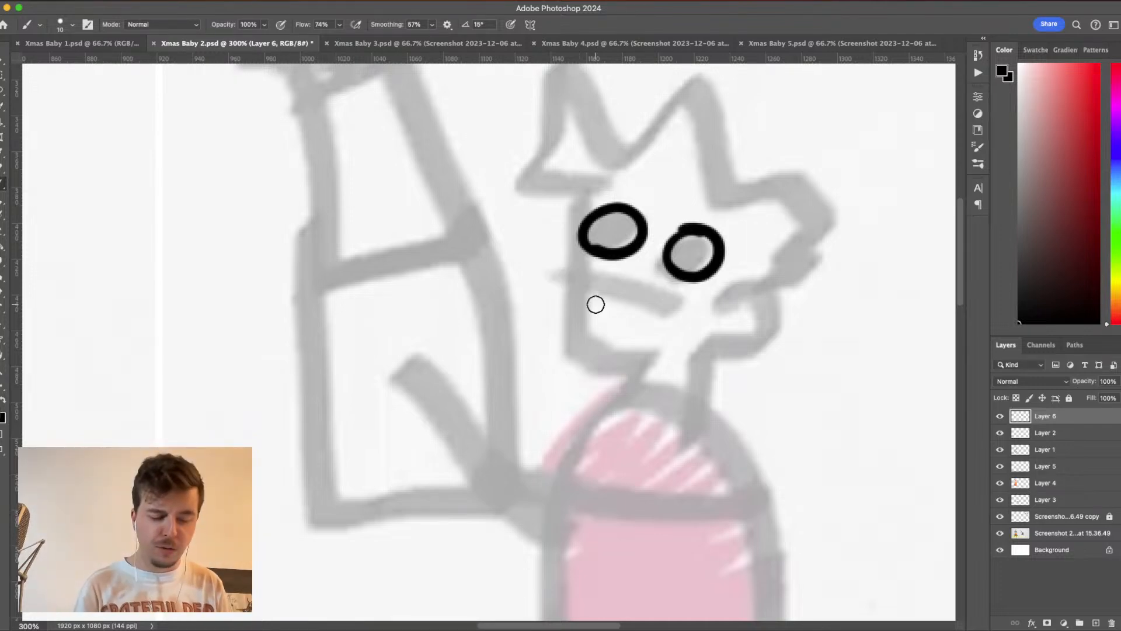
- Draw an open, downturned mouth protruding past the face's front edge and divide it with short vertical tooth lines
mouse_move(552, 272)
mouse_down()
mouse_move(650, 285)
mouse_move(680, 306)
mouse_move(608, 299)
mouse_move(544, 318)
mouse_up()
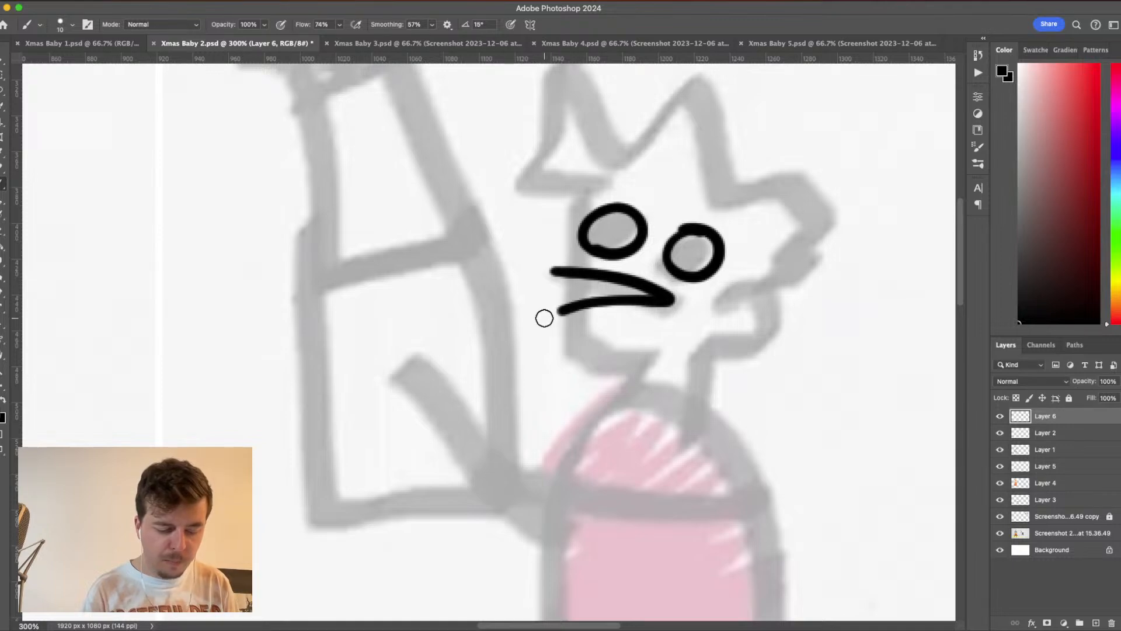
drag(551, 270, 545, 319)
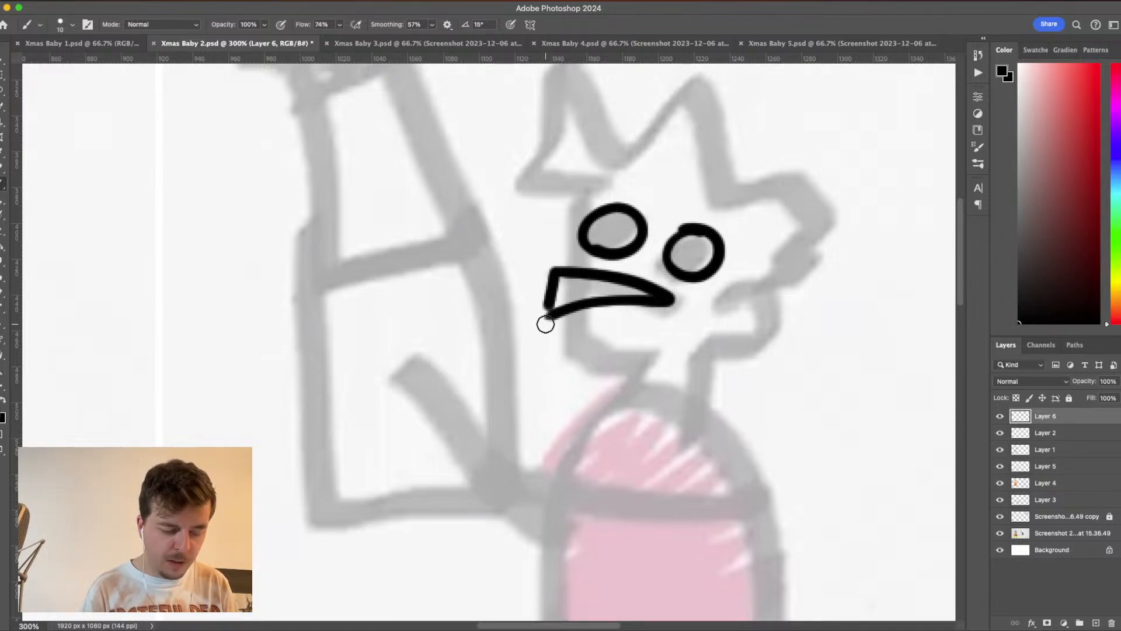
drag(576, 279, 575, 315)
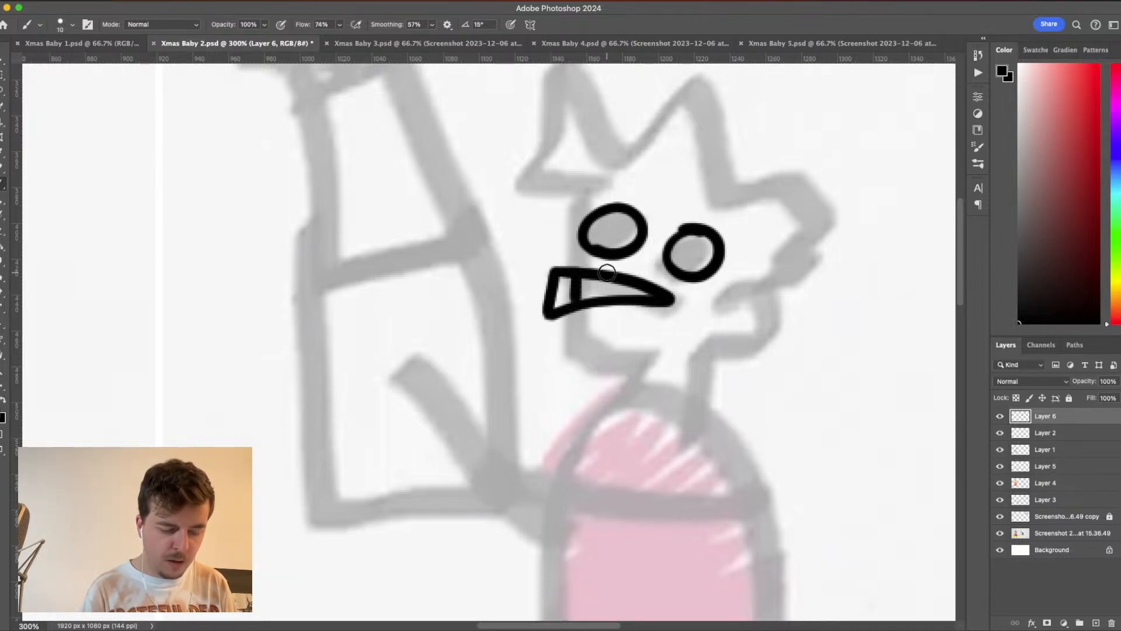
mouse_move(600, 270)
mouse_down()
mouse_move(605, 308)
mouse_move(630, 302)
mouse_up()
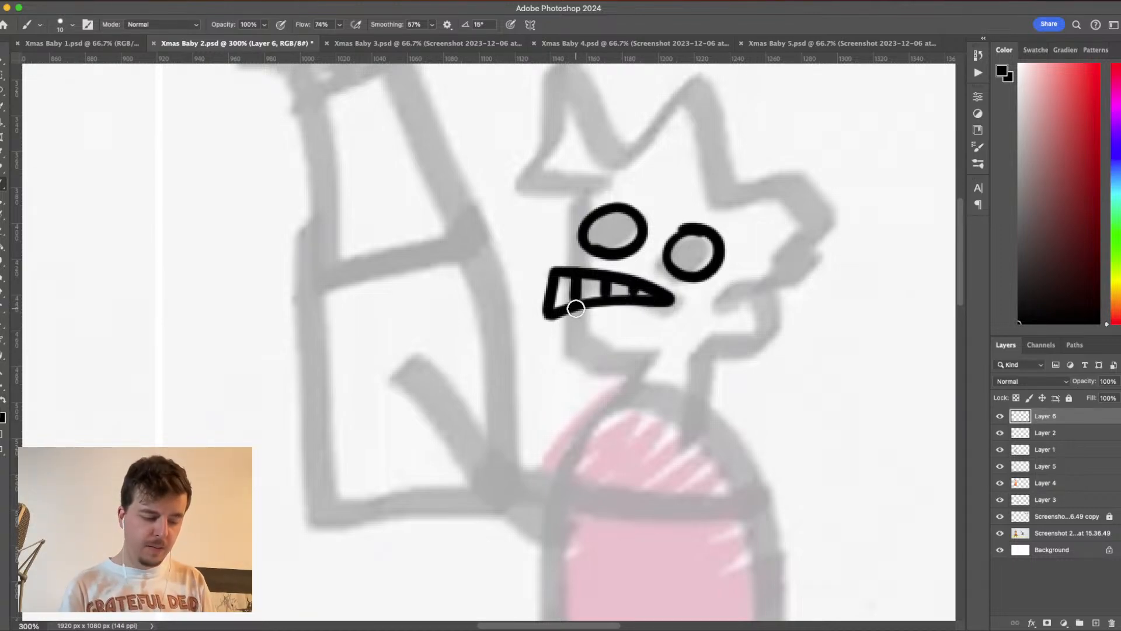
- Ink the rounded jaw below the mouth, both neck lines and the curled ear
mouse_move(576, 309)
mouse_down()
mouse_move(582, 354)
mouse_move(602, 360)
mouse_move(658, 359)
mouse_move(684, 337)
mouse_move(642, 369)
mouse_move(637, 399)
mouse_up()
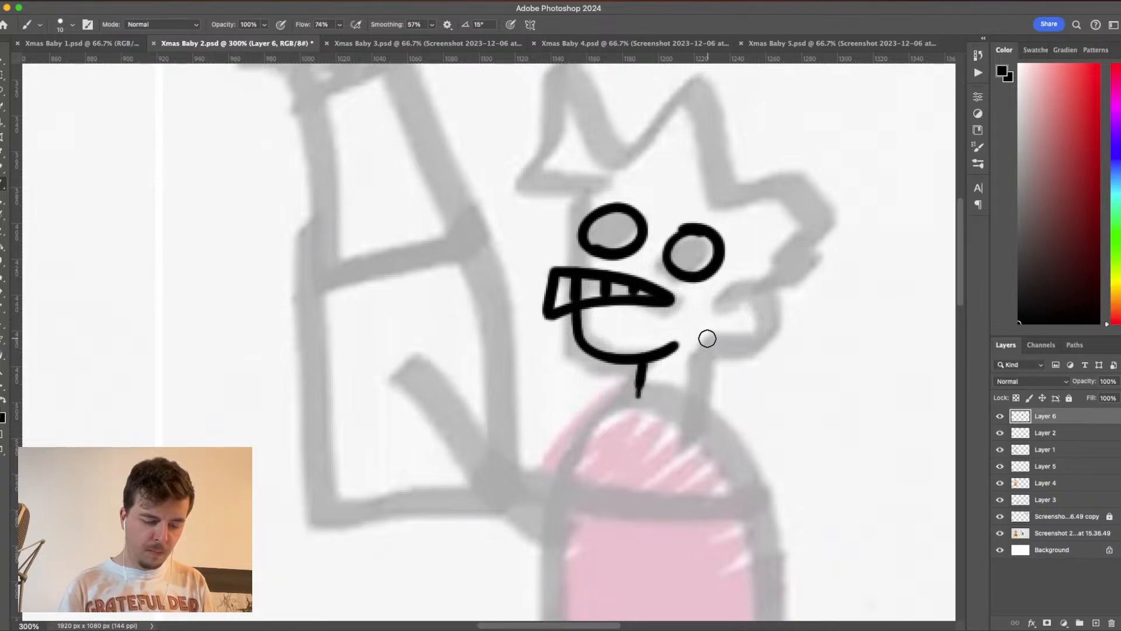
drag(707, 338, 702, 413)
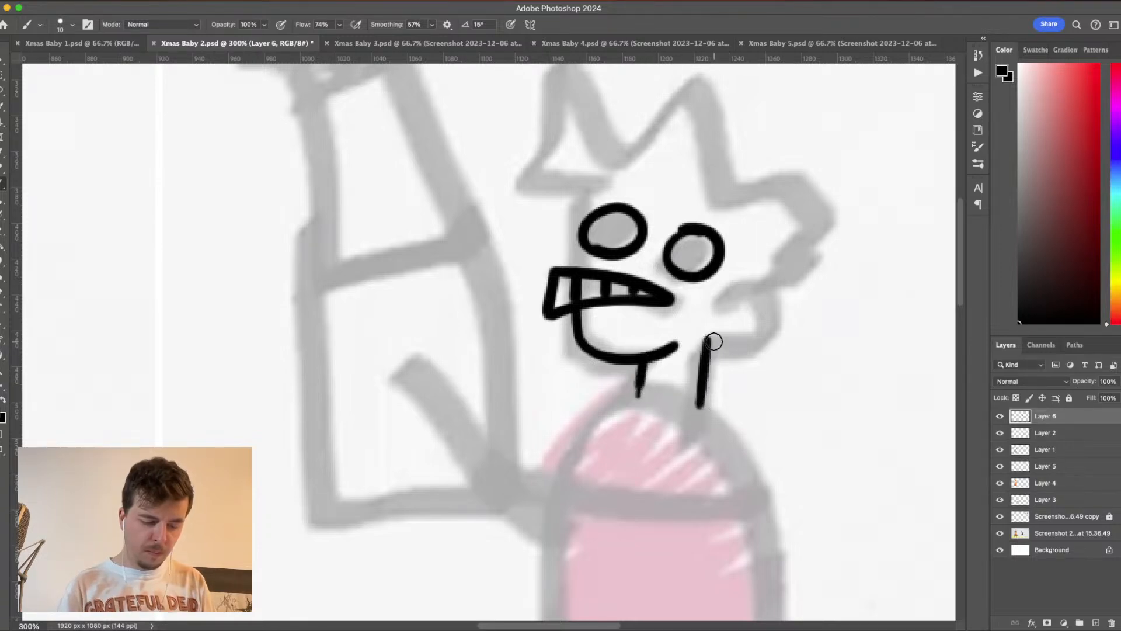
mouse_move(707, 340)
mouse_down()
mouse_move(751, 340)
mouse_move(778, 318)
mouse_move(753, 283)
mouse_move(726, 291)
mouse_move(716, 310)
mouse_move(722, 324)
mouse_move(730, 308)
mouse_move(737, 316)
mouse_up()
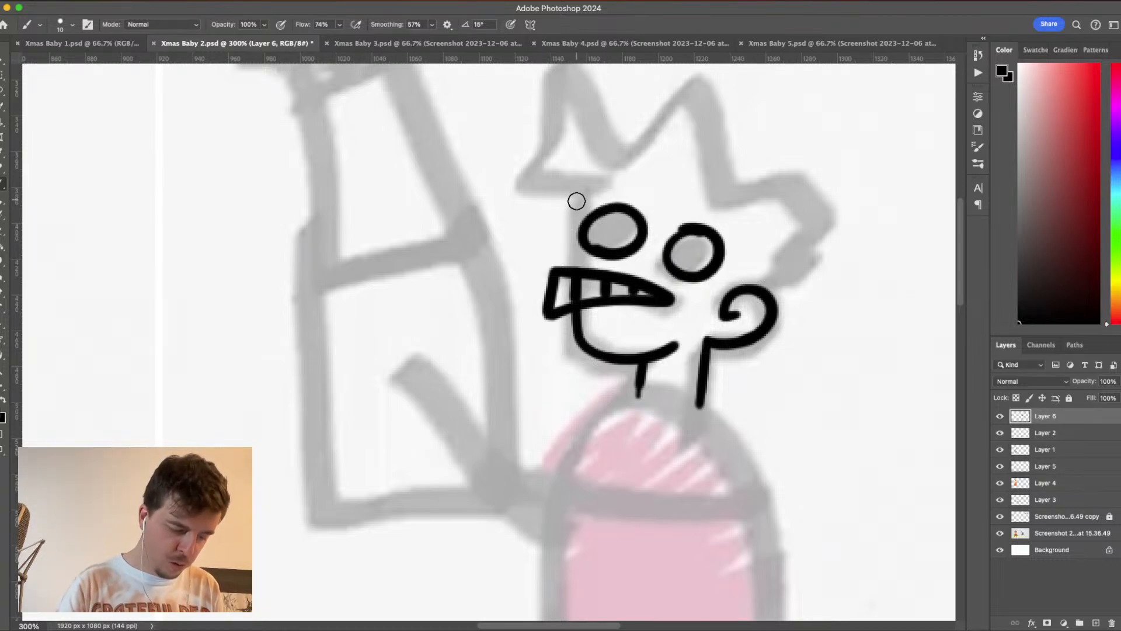
- Draw the forehead as a straight line slanting from the sketched fringe down to the top of the mouth
drag(577, 199, 576, 281)
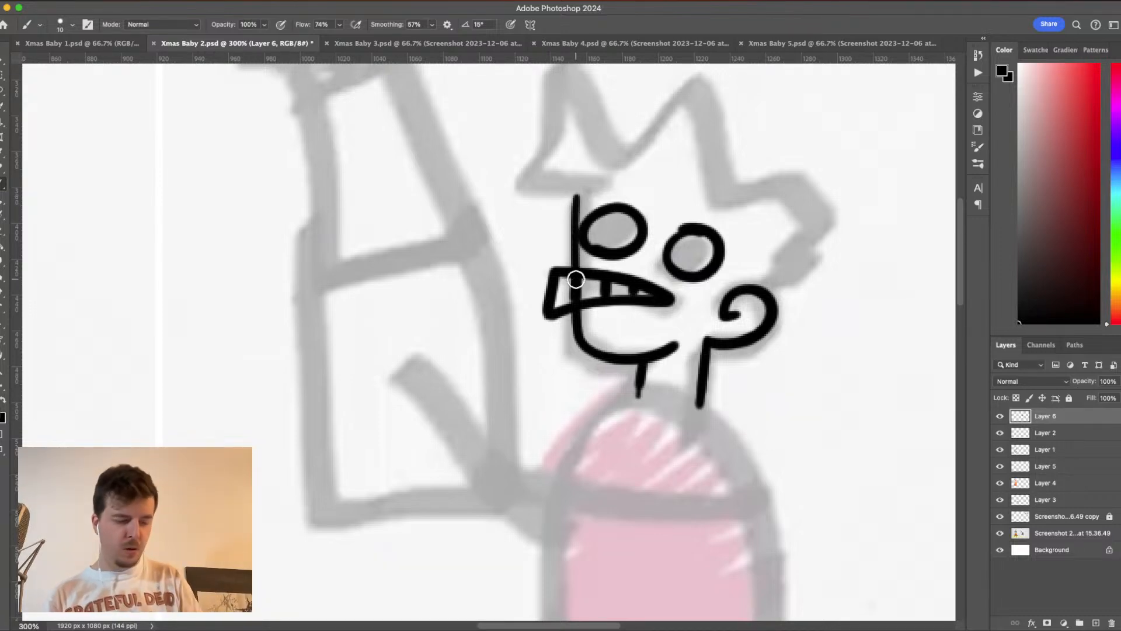
key(super+z)
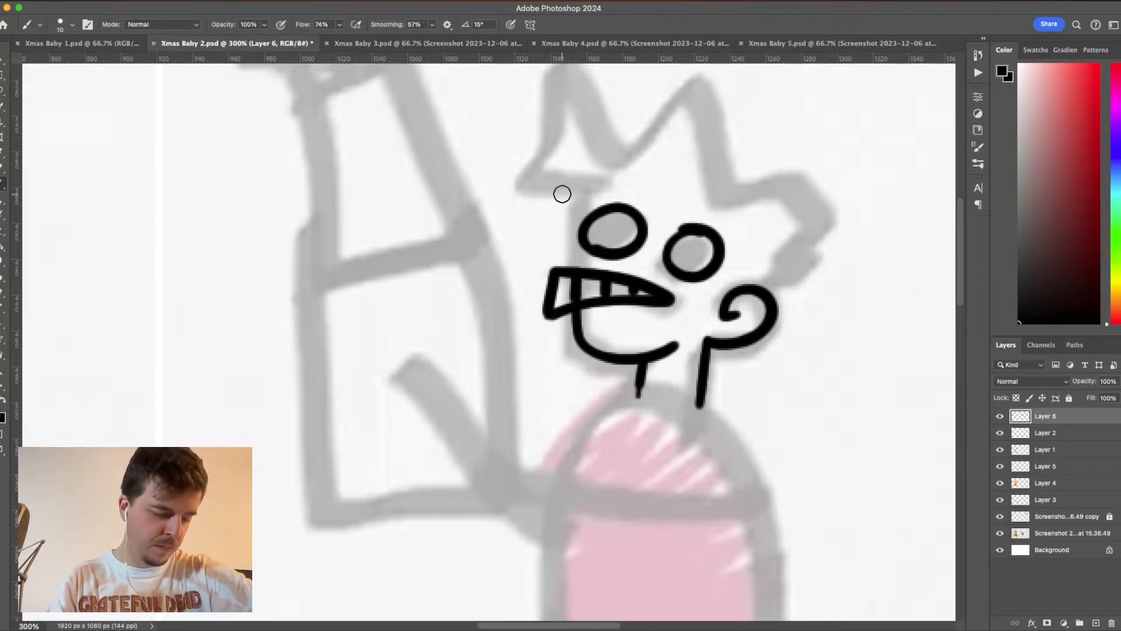
drag(562, 193, 562, 284)
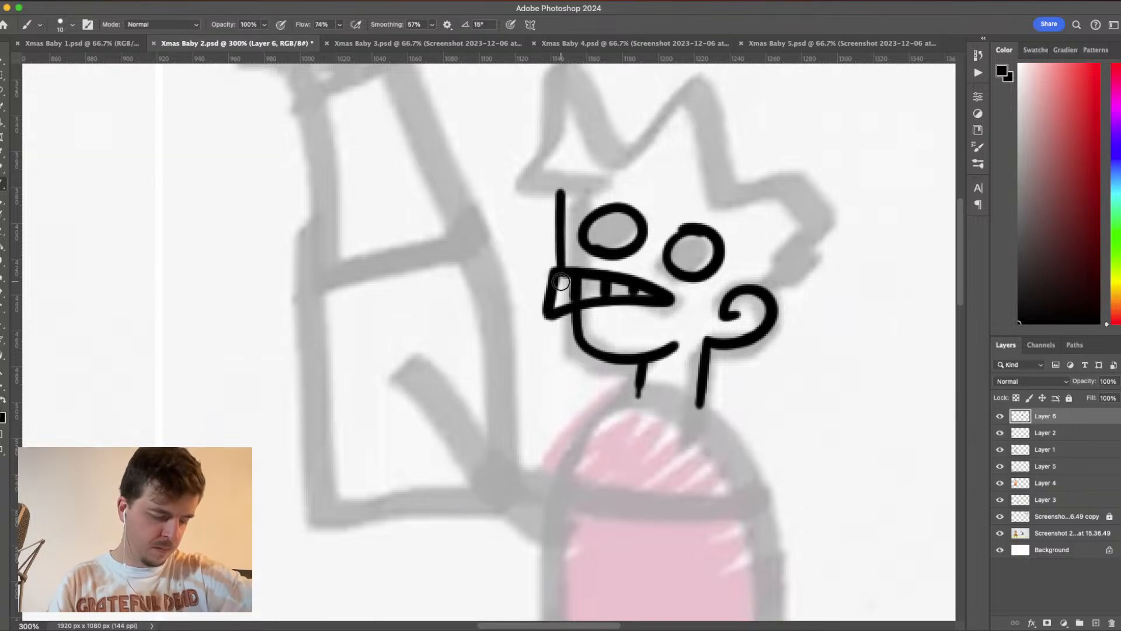
key(super+z)
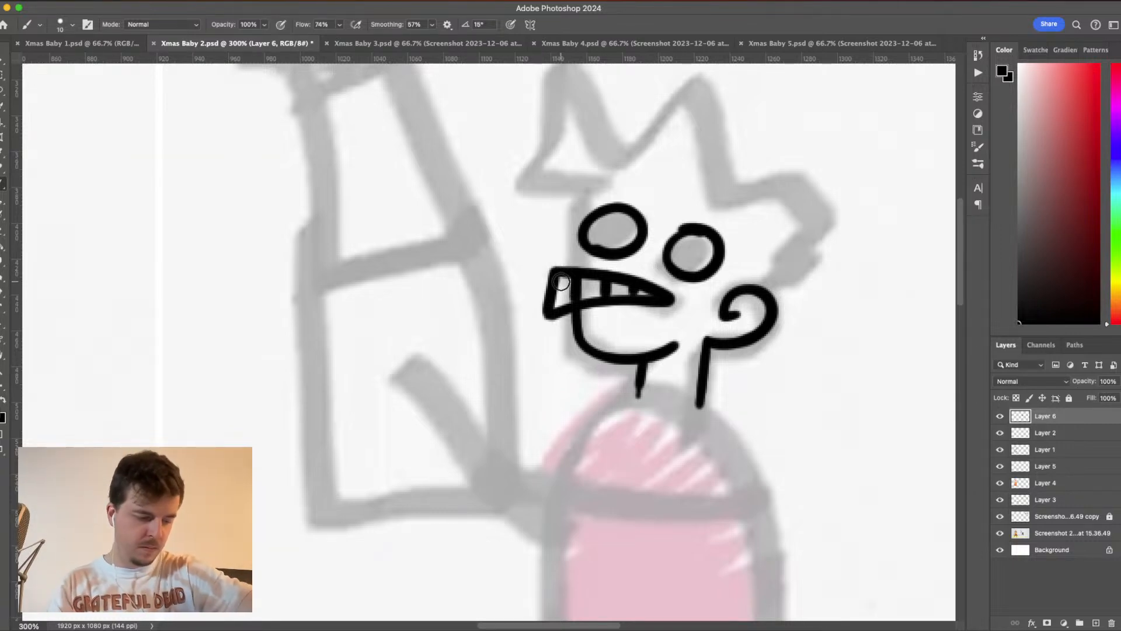
drag(561, 192, 576, 264)
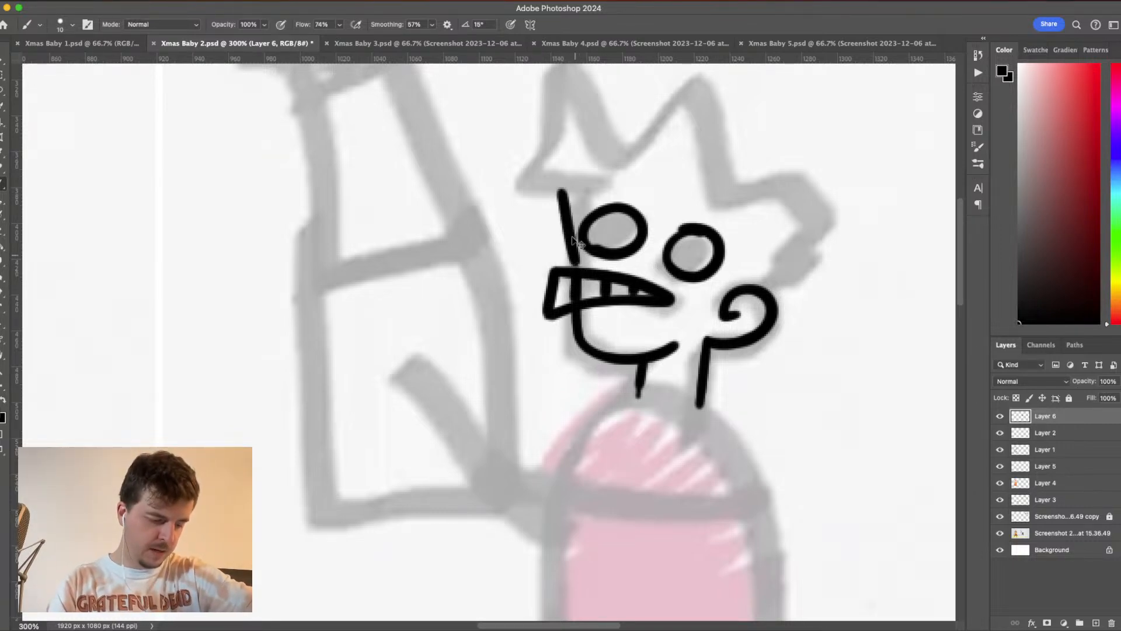
key(super+z)
drag(552, 191, 576, 288)
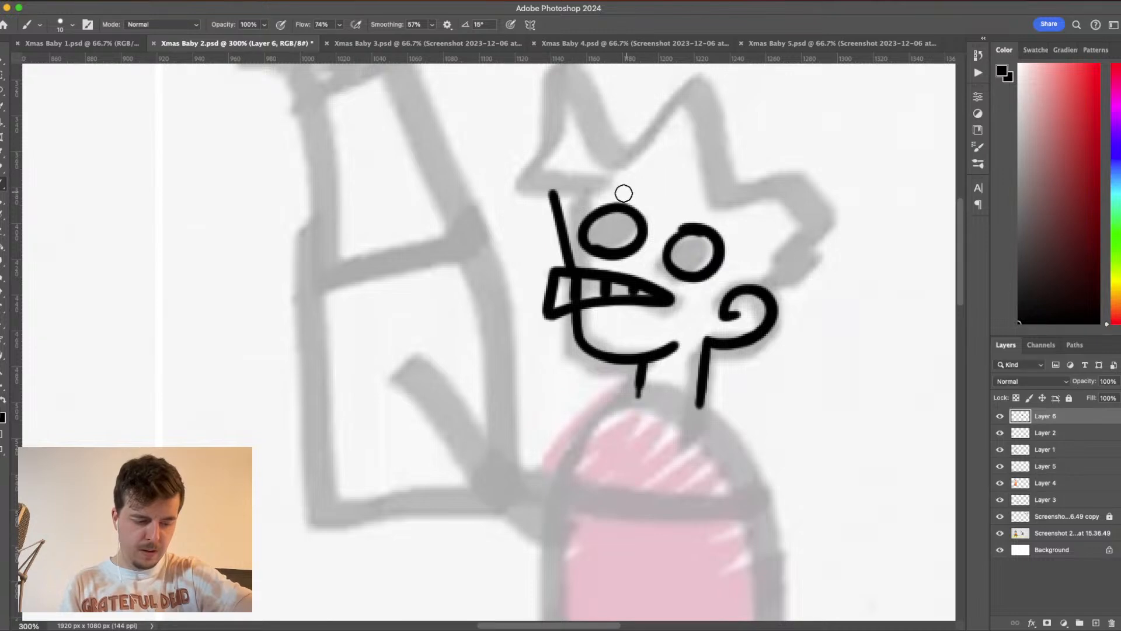
- Draw the angular hairline from above the front eye, over both eyes and down to the ear
mouse_move(641, 182)
mouse_down()
mouse_move(606, 204)
mouse_move(691, 192)
mouse_up()
key(super+z)
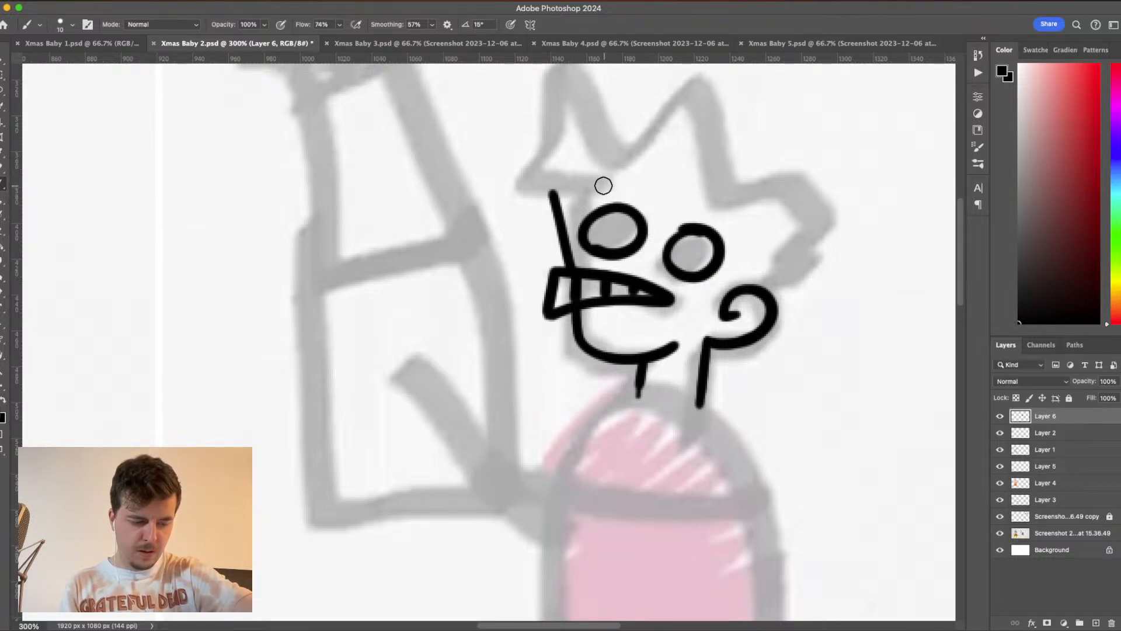
drag(602, 182, 644, 206)
key(super+z)
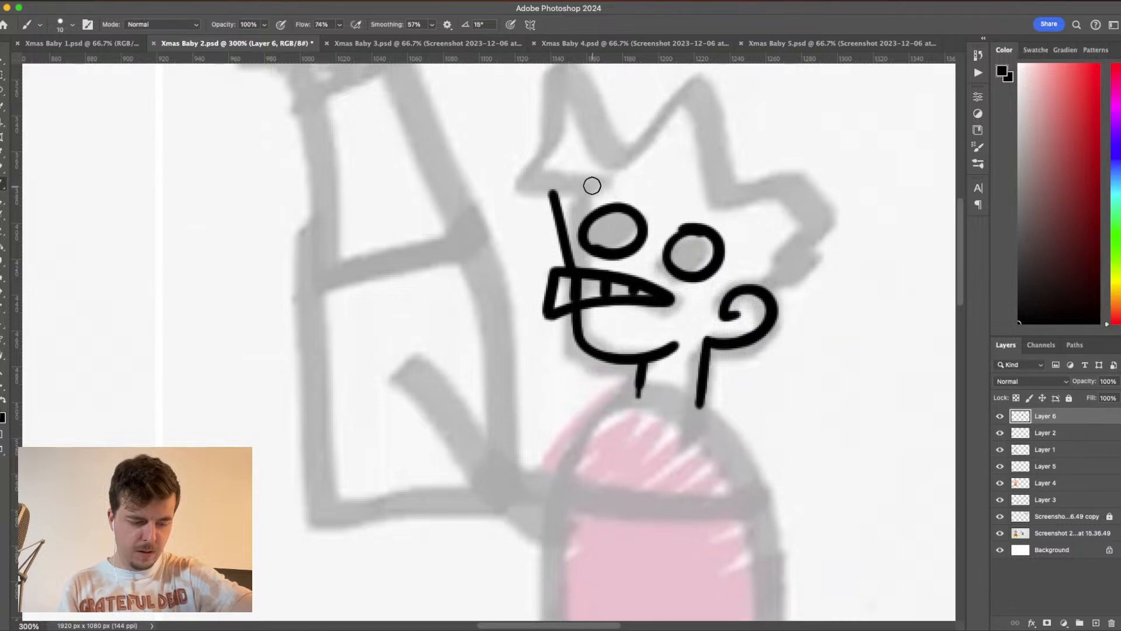
mouse_move(592, 182)
mouse_down()
mouse_move(666, 217)
mouse_move(714, 197)
mouse_move(735, 239)
mouse_move(779, 241)
mouse_move(758, 288)
mouse_up()
key(super+z)
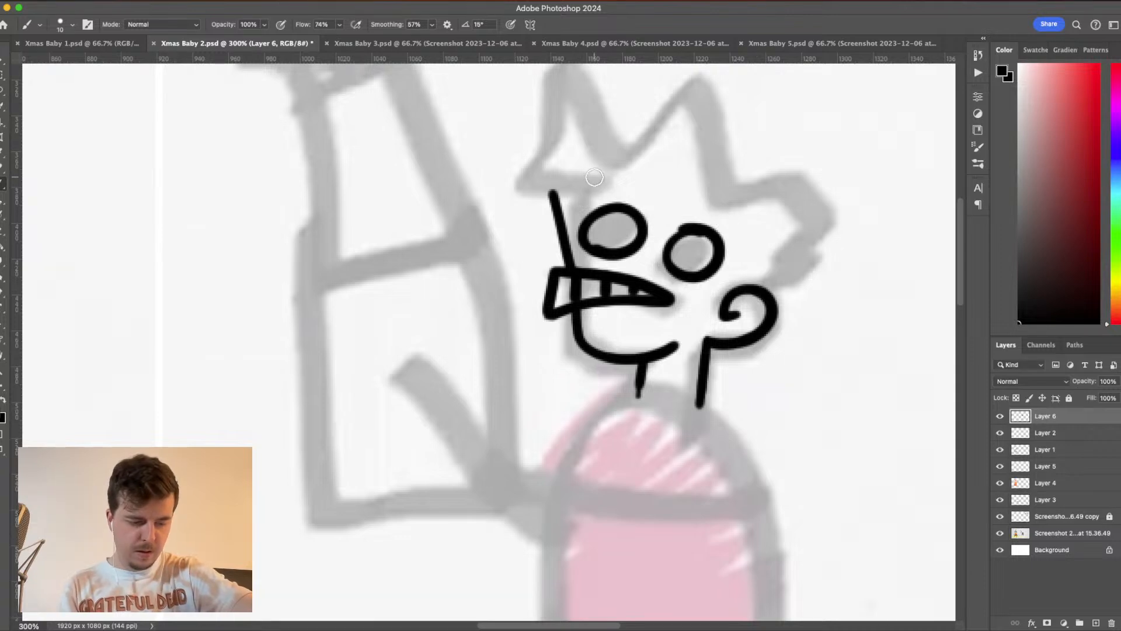
drag(593, 175, 658, 211)
key(super+z)
mouse_move(586, 175)
mouse_down()
mouse_move(676, 207)
mouse_move(728, 195)
mouse_move(744, 255)
mouse_move(777, 247)
mouse_move(759, 295)
mouse_up()
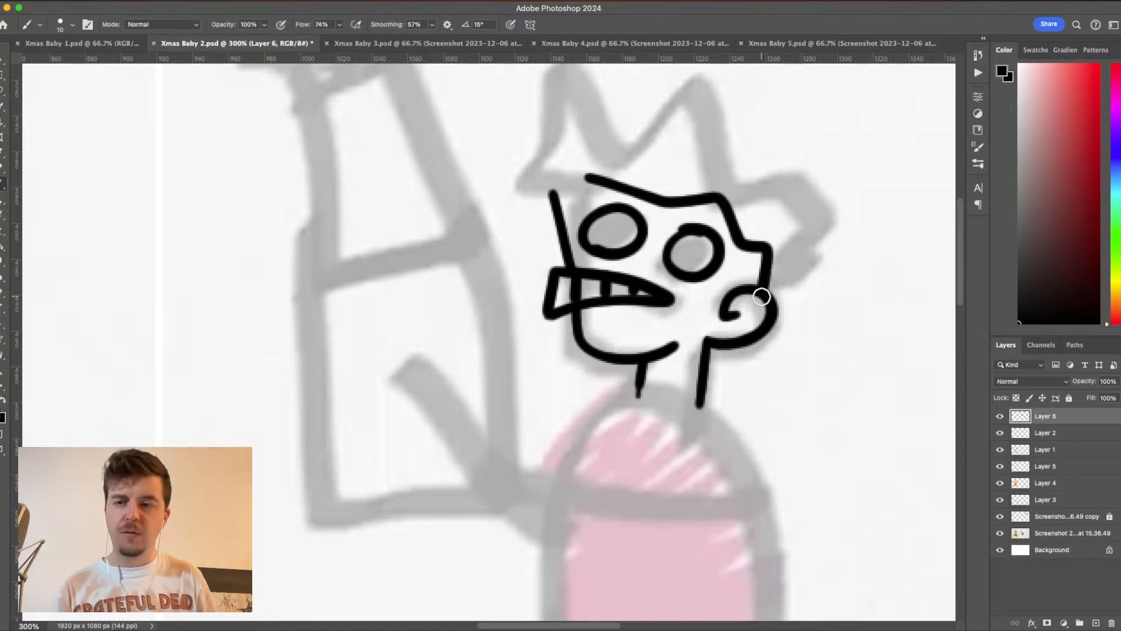
- Outline the spiky hair from behind the ear over the top of the head to the pointed fringe at the forehead
mouse_move(773, 305)
mouse_down()
mouse_move(865, 258)
mouse_move(805, 253)
mouse_move(845, 209)
mouse_move(794, 161)
mouse_move(747, 190)
mouse_move(798, 107)
mouse_move(715, 158)
mouse_move(728, 57)
mouse_up()
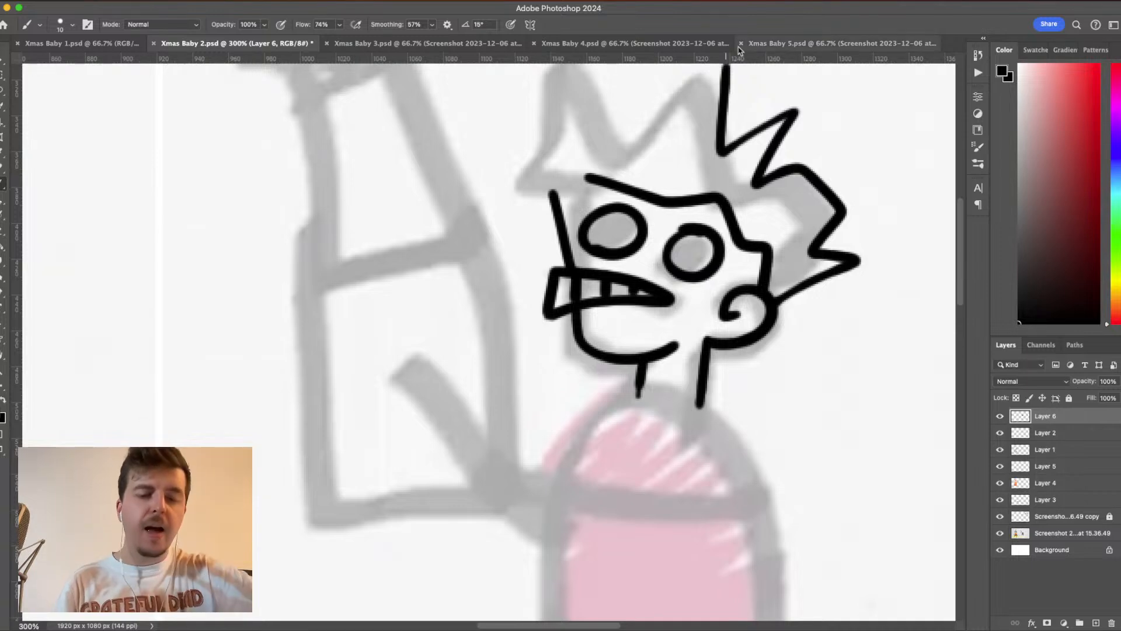
scroll(759, 292, up, 5)
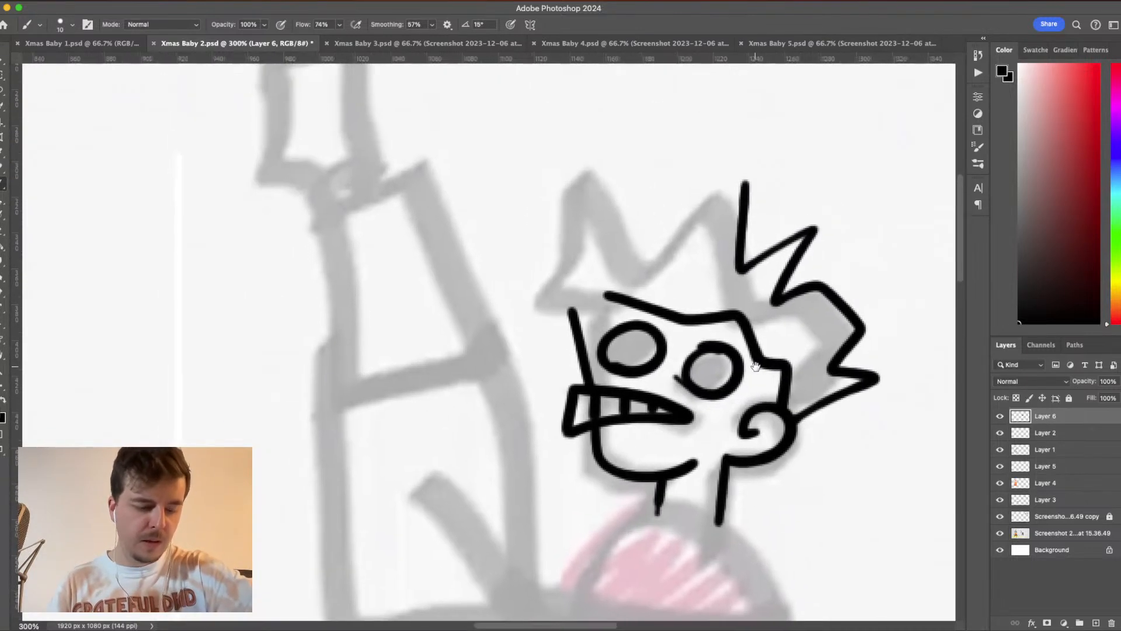
mouse_move(751, 178)
mouse_down()
mouse_move(648, 251)
mouse_move(655, 243)
mouse_up()
mouse_move(669, 199)
mouse_down()
mouse_move(688, 151)
mouse_move(629, 191)
mouse_move(588, 243)
mouse_move(575, 153)
mouse_move(552, 330)
mouse_move(634, 248)
mouse_up()
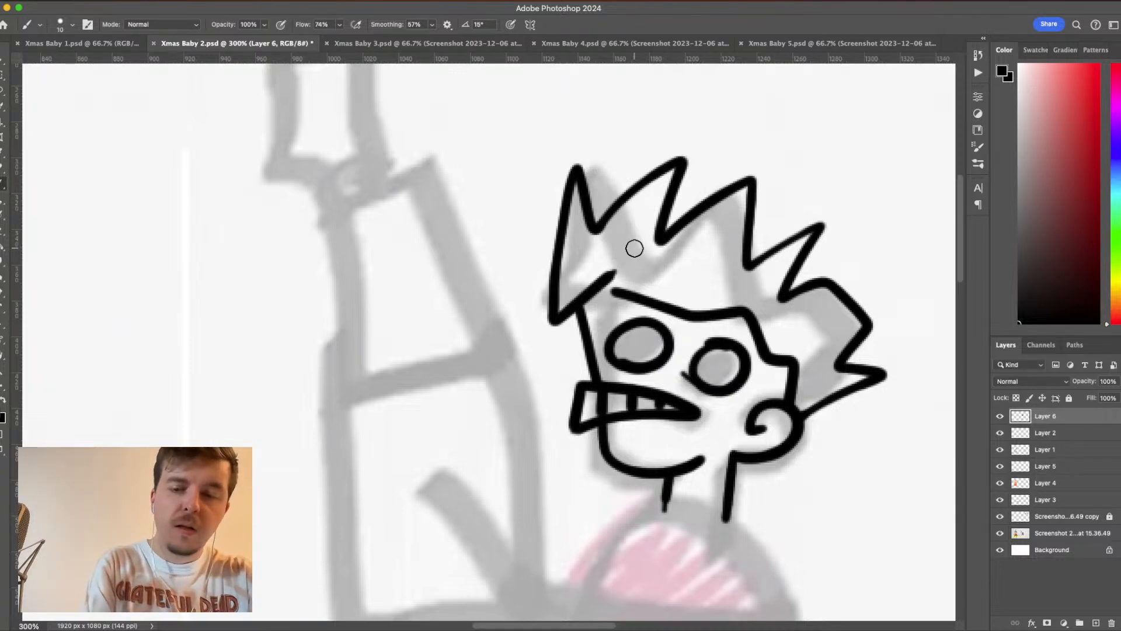
- Check the inked head at smaller scale, comparing it with the faded sketch layer hidden and shown
key(super+minus)
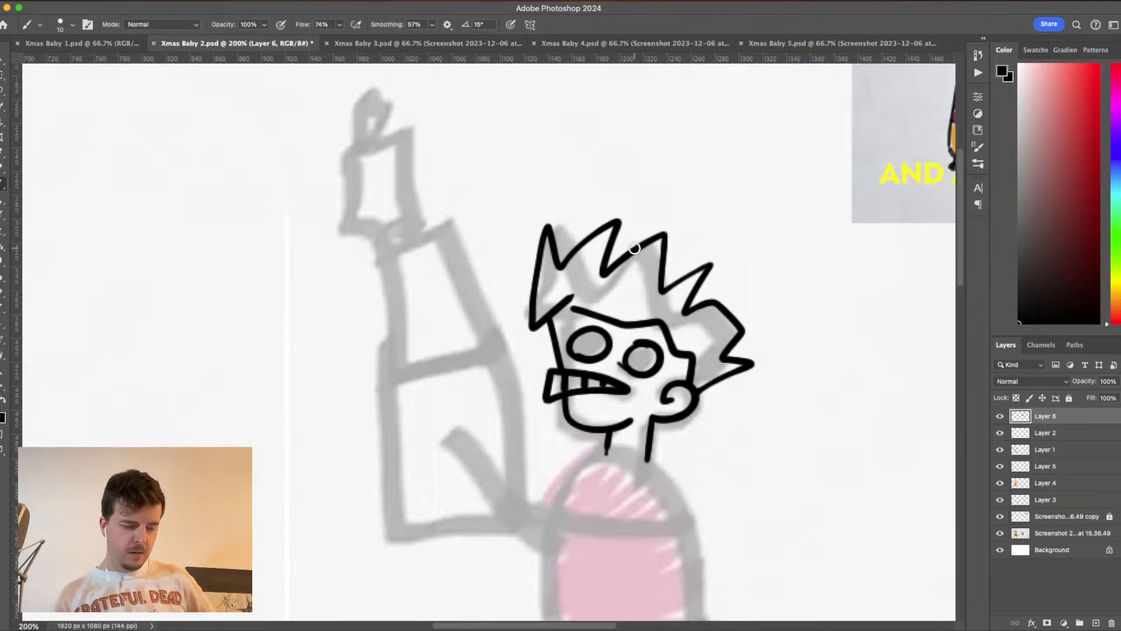
key(super+plus)
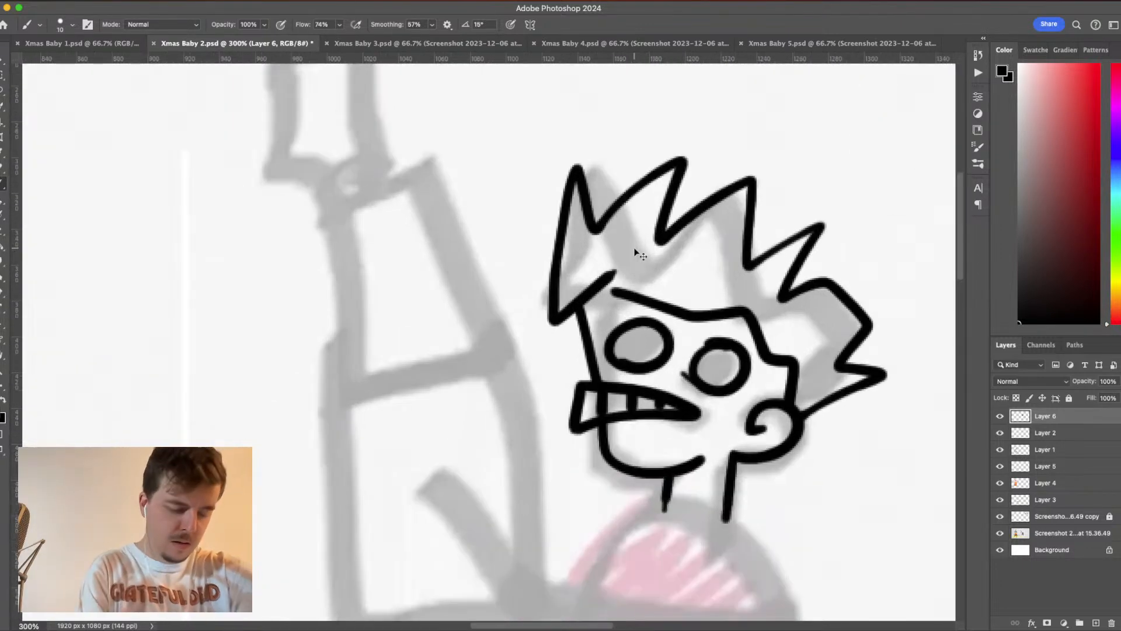
key(super+minus)
key(super+minus)
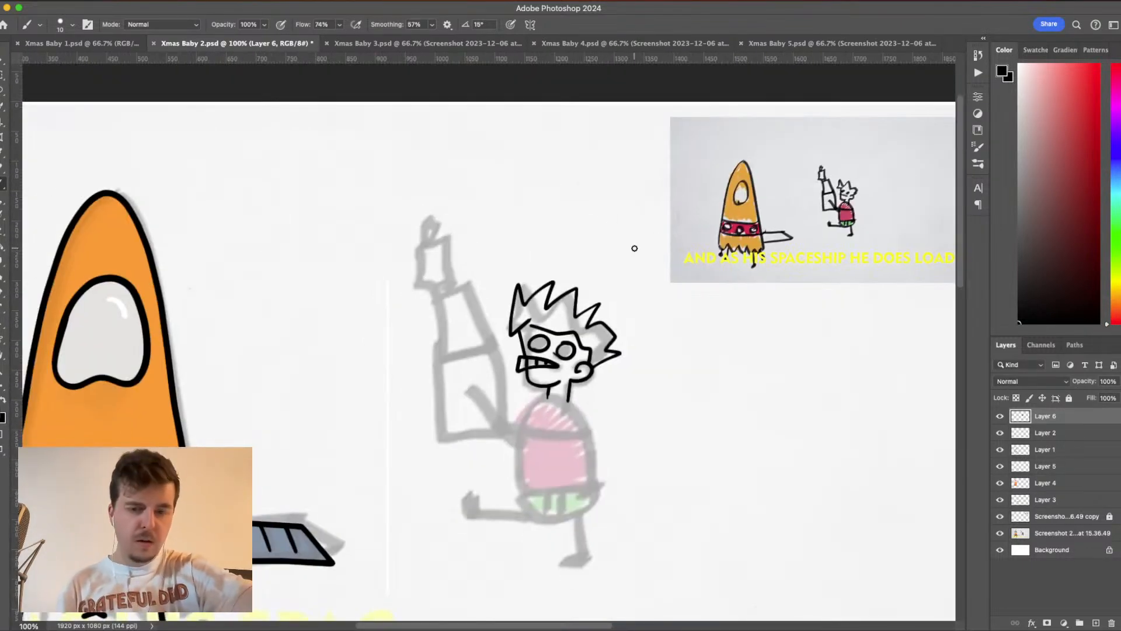
drag(722, 388, 700, 280)
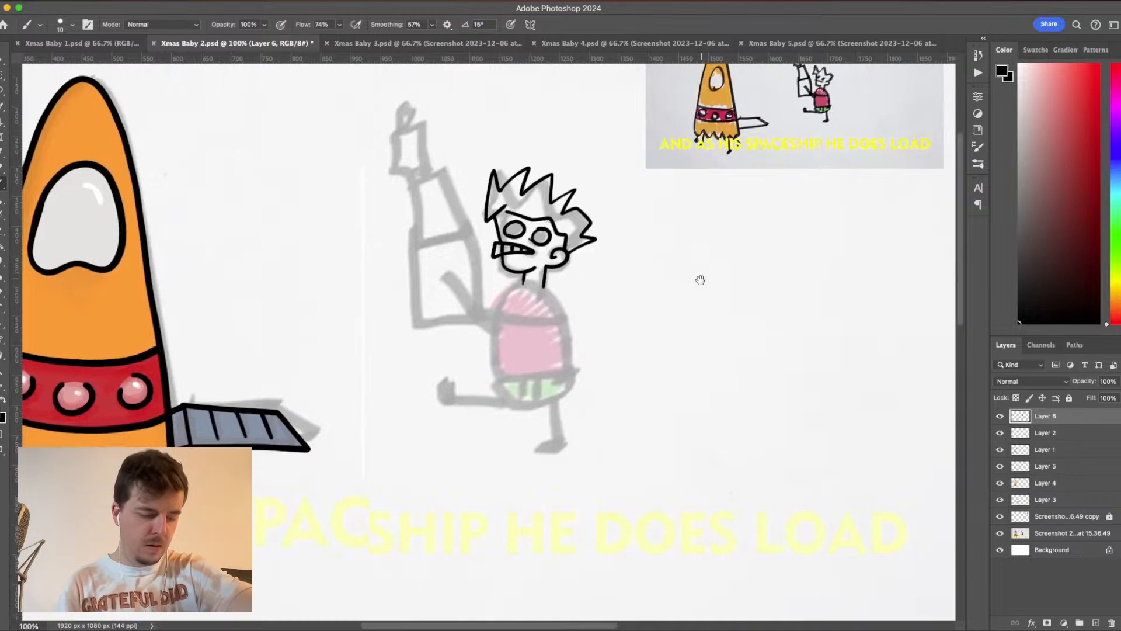
click(1000, 533)
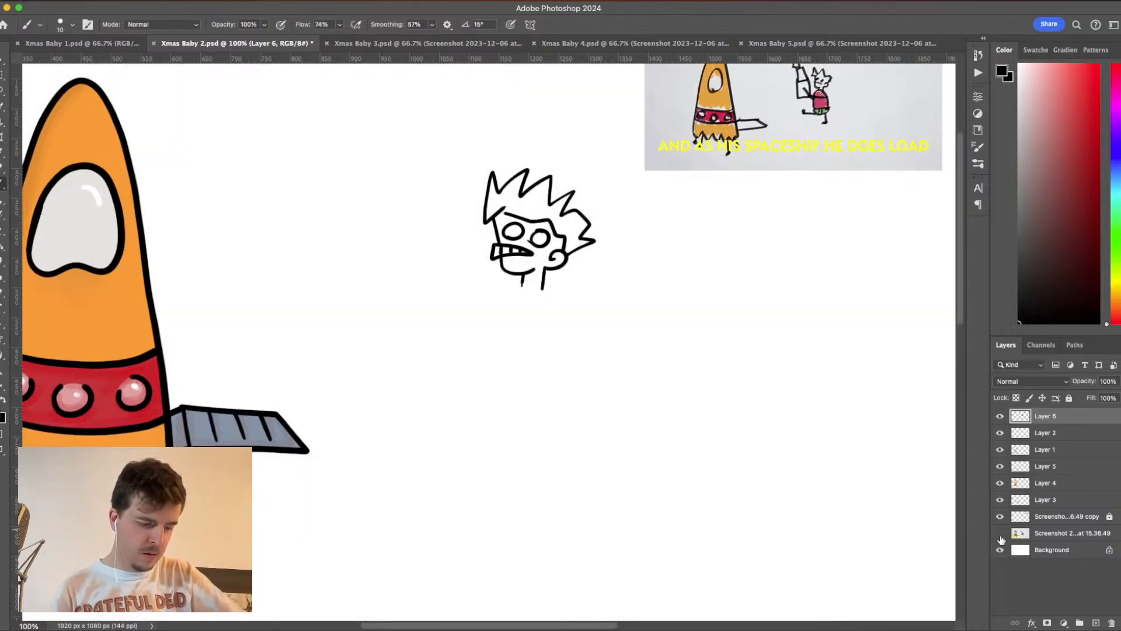
click(1000, 533)
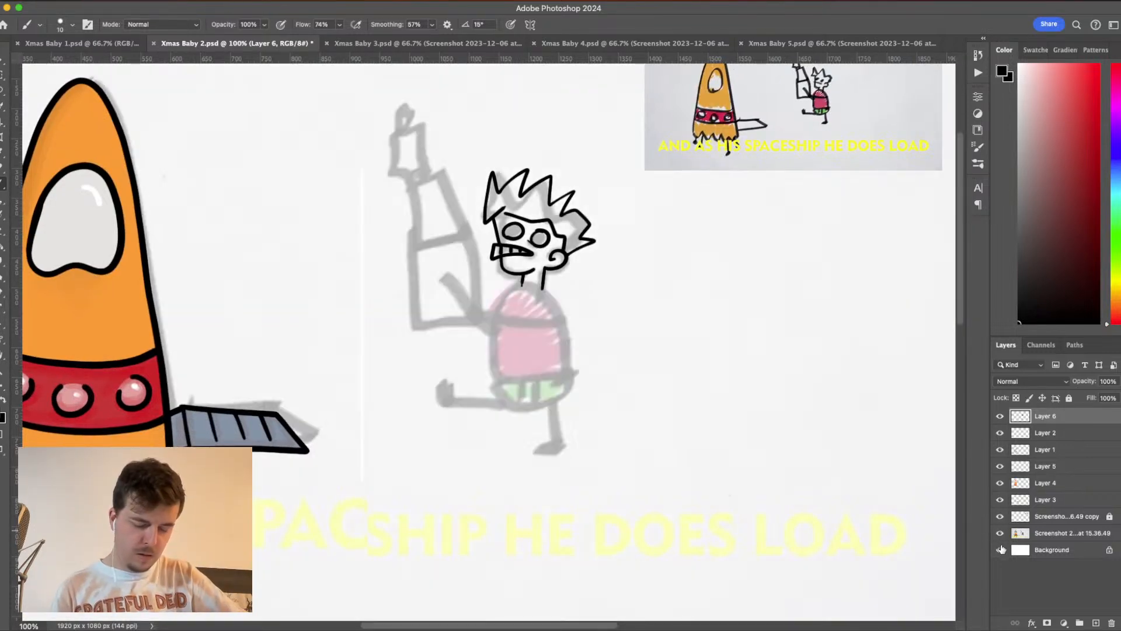
click(1000, 533)
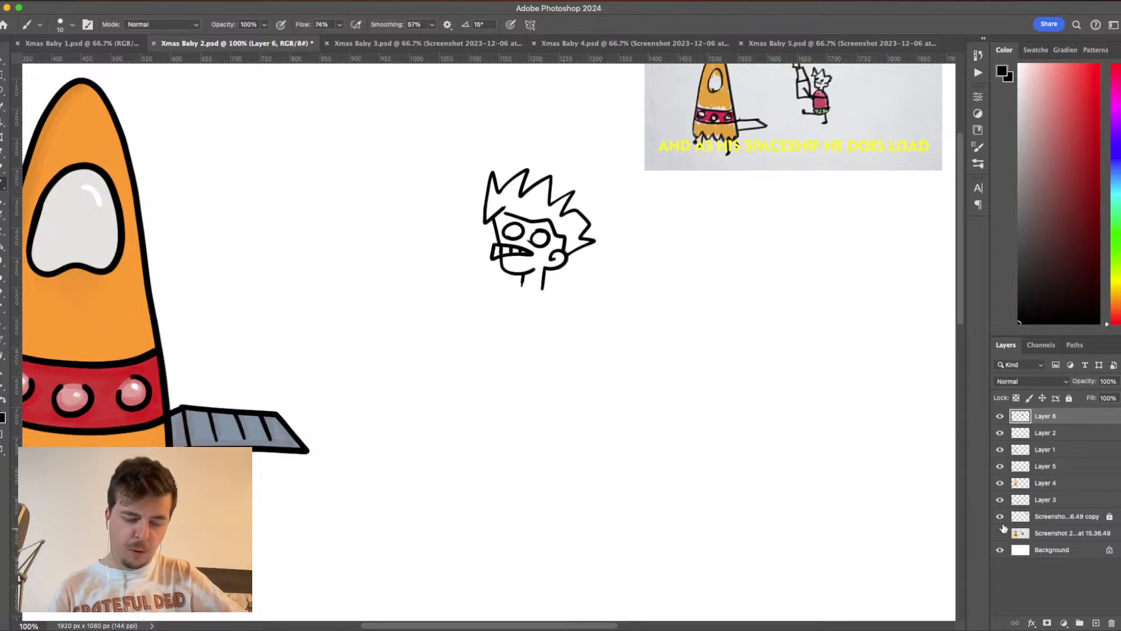
click(1000, 533)
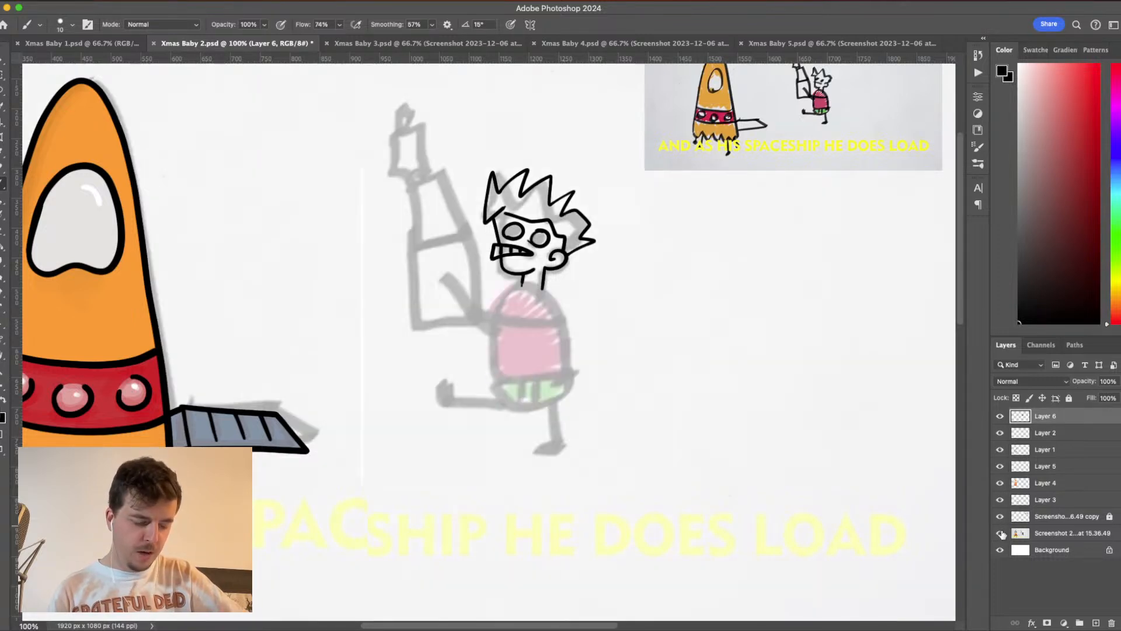
- Compare the inked head with the faded sketch by hiding and showing the sketch layer
click(1000, 533)
click(1000, 533)
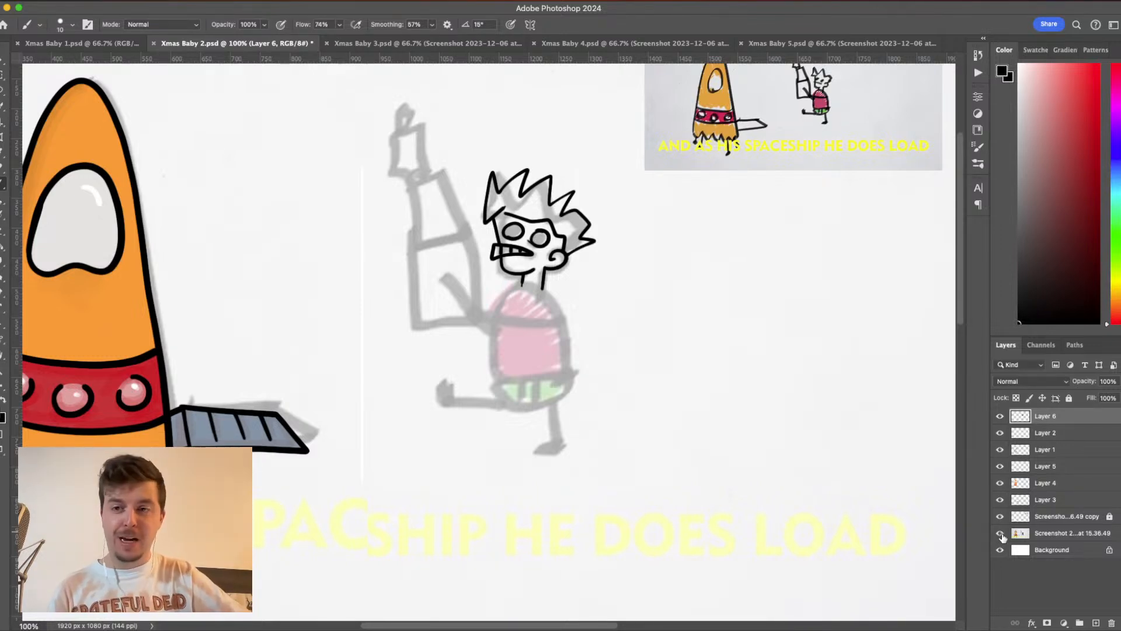
click(1000, 533)
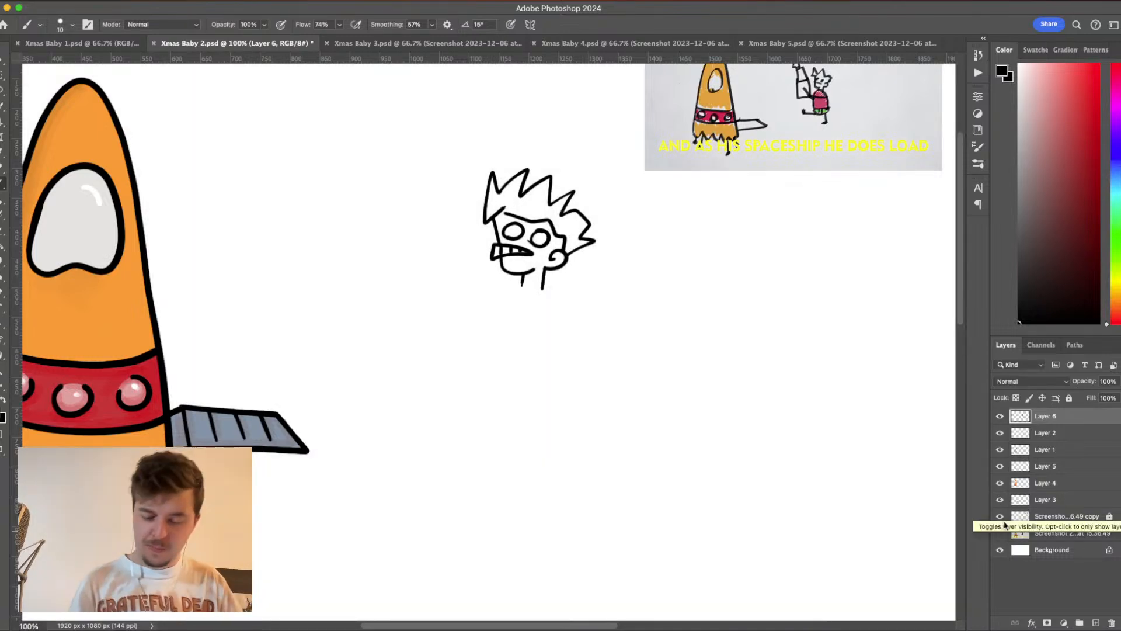
click(1000, 533)
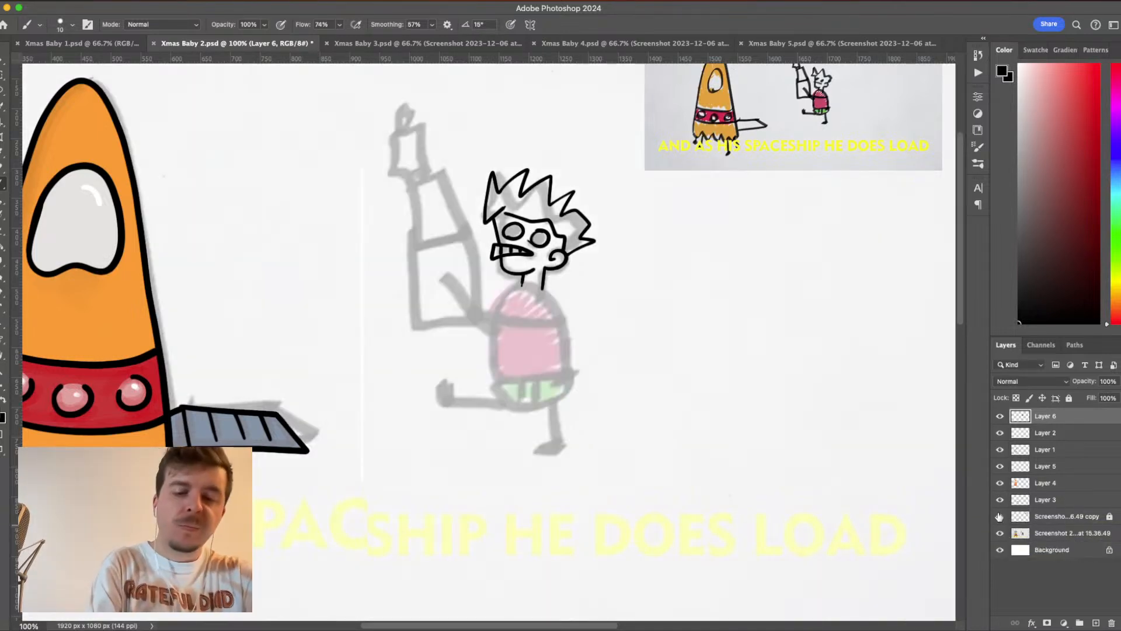
- Outline the egg-shaped torso over the sketch, adding the slanted waistband, rounded underpants and the front curved leg opening
key(super+equal)
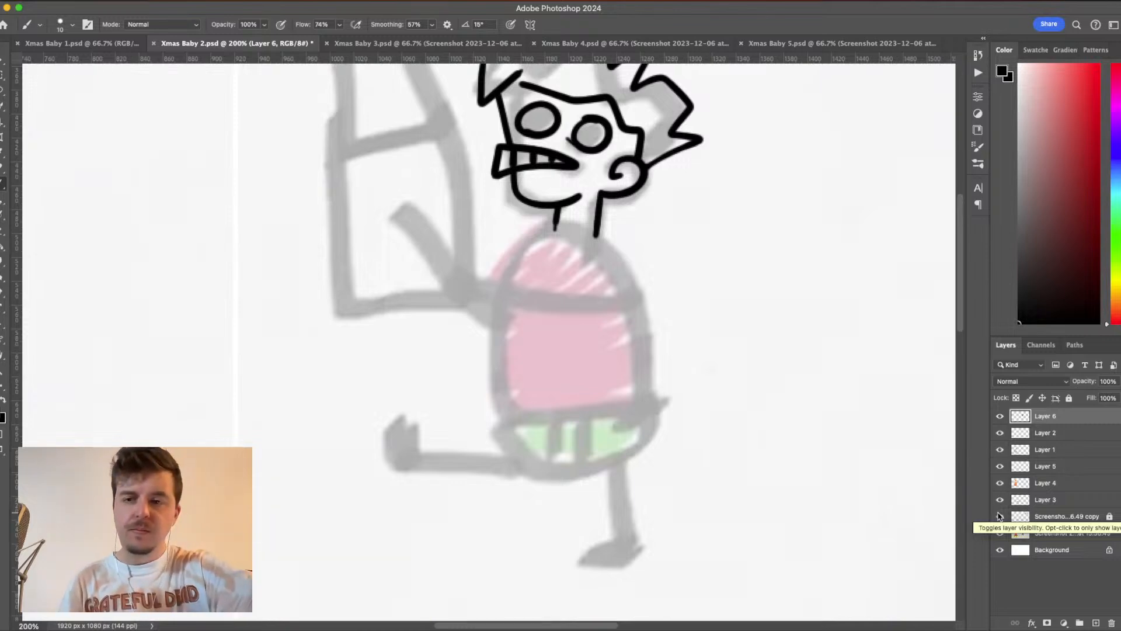
mouse_move(573, 452)
mouse_down()
mouse_move(616, 413)
mouse_move(584, 438)
mouse_up()
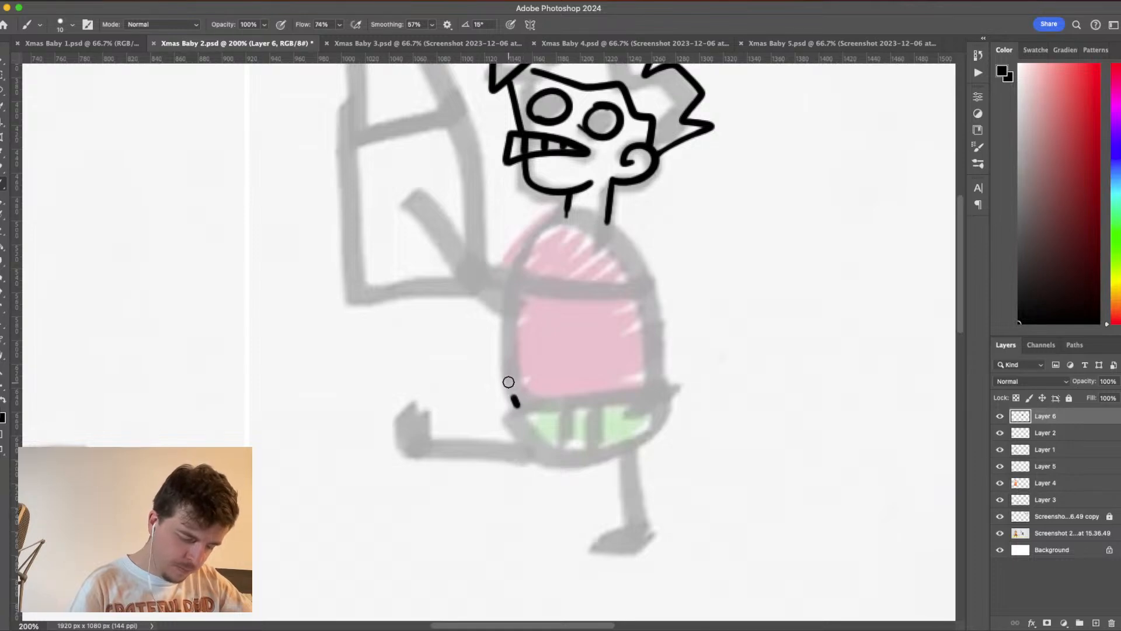
mouse_move(508, 382)
mouse_down()
mouse_move(505, 325)
mouse_move(525, 247)
mouse_move(540, 225)
mouse_move(583, 212)
mouse_move(617, 227)
mouse_move(642, 275)
mouse_move(657, 340)
mouse_move(653, 429)
mouse_move(607, 464)
mouse_move(567, 470)
mouse_move(536, 463)
mouse_move(506, 420)
mouse_move(505, 400)
mouse_move(665, 385)
mouse_up()
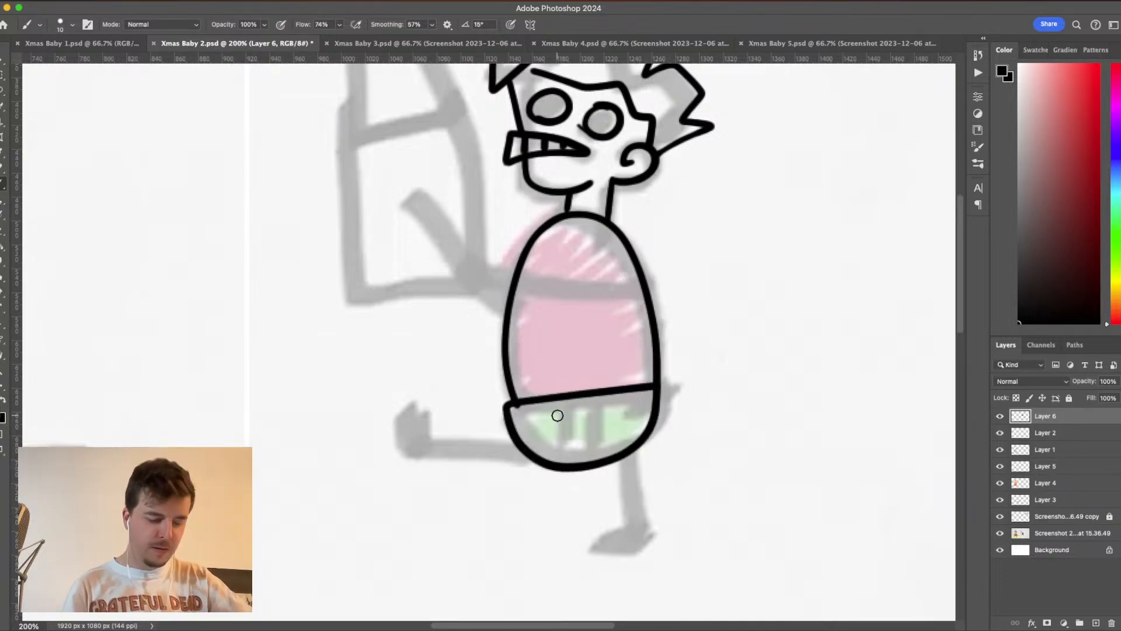
mouse_move(564, 415)
mouse_down()
mouse_move(562, 439)
mouse_move(520, 455)
mouse_up()
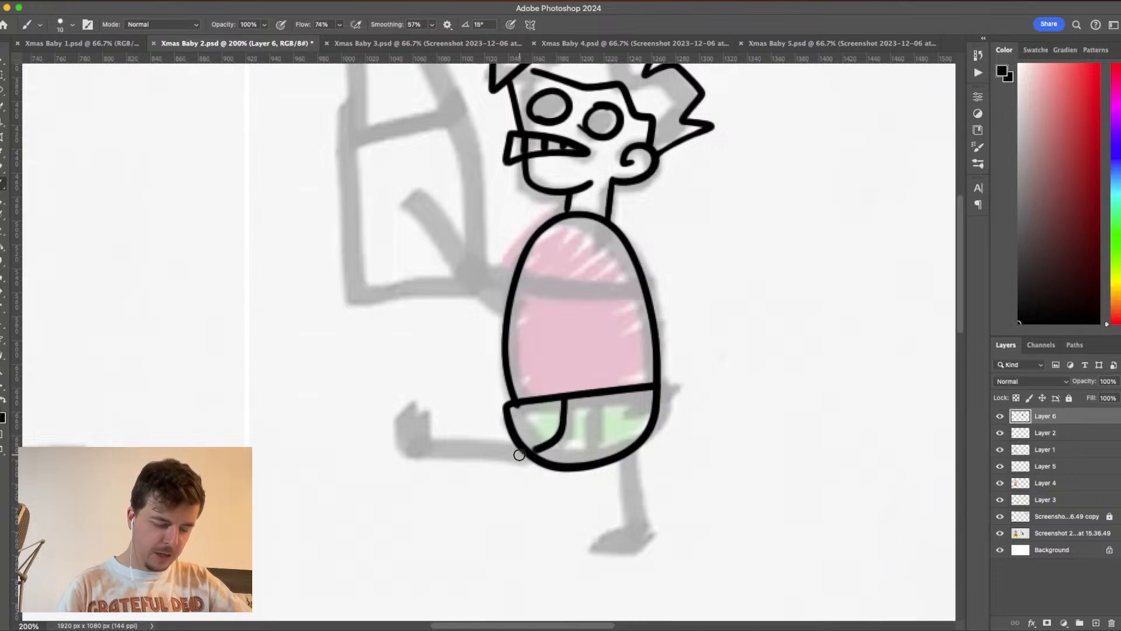
- Draw the rear leg opening, the straight standing leg and the leg kicked forward, ending each leg in a narrow oval foot
mouse_move(592, 403)
mouse_down()
mouse_move(595, 439)
mouse_move(630, 453)
mouse_move(636, 548)
mouse_up()
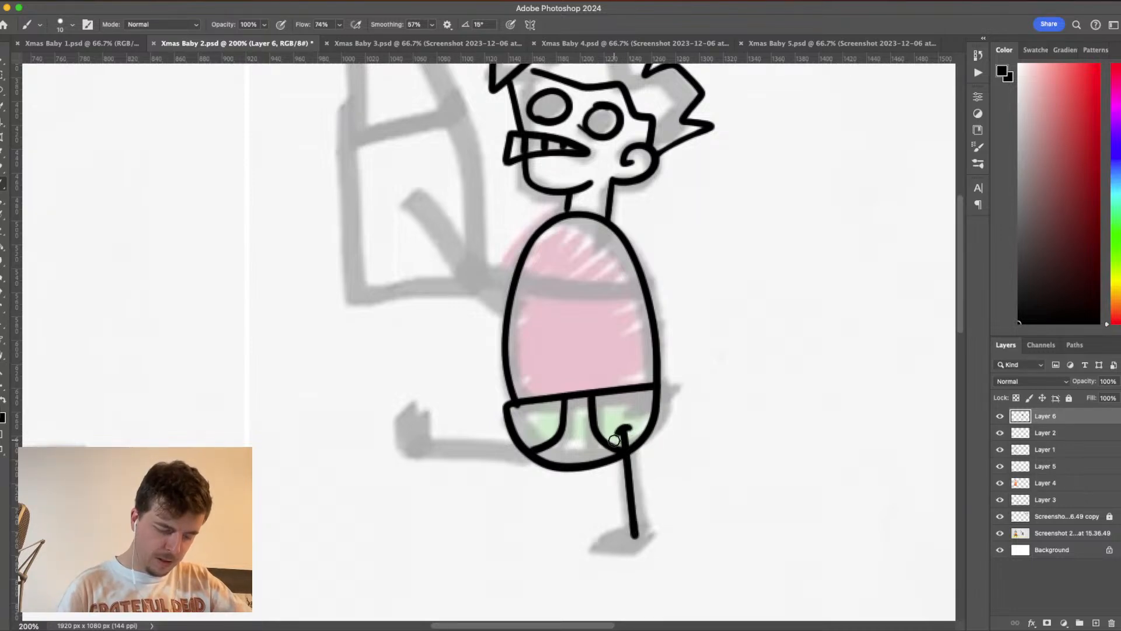
mouse_move(635, 526)
mouse_down()
mouse_move(591, 542)
mouse_move(602, 551)
mouse_move(639, 536)
mouse_up()
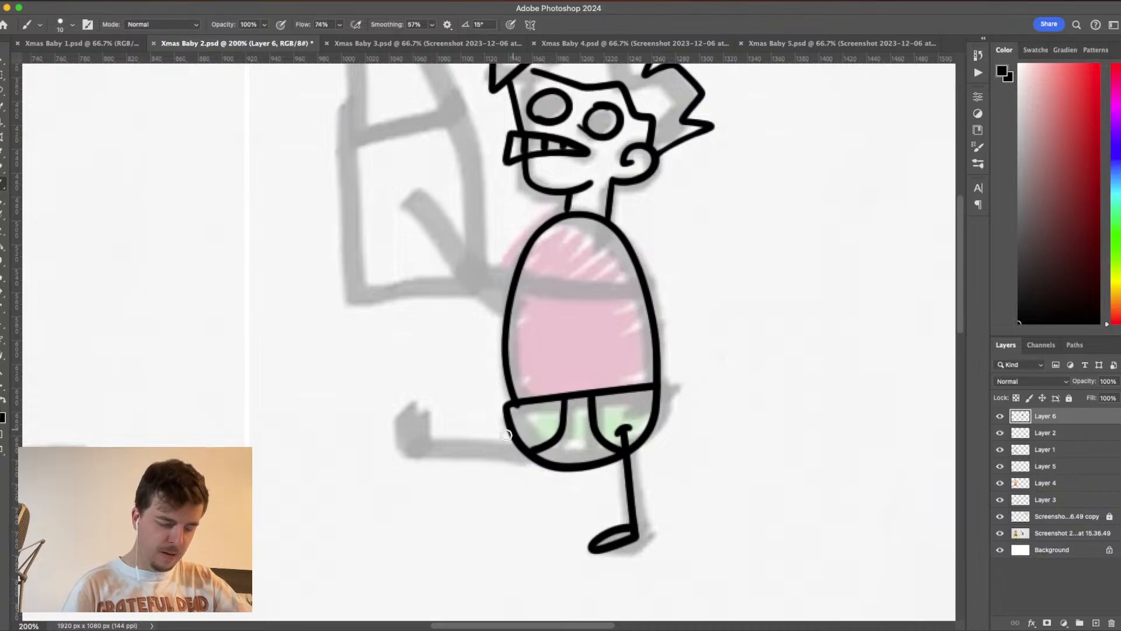
mouse_move(516, 443)
mouse_down()
mouse_move(414, 450)
mouse_move(433, 432)
mouse_move(425, 450)
mouse_move(424, 401)
mouse_move(437, 447)
mouse_up()
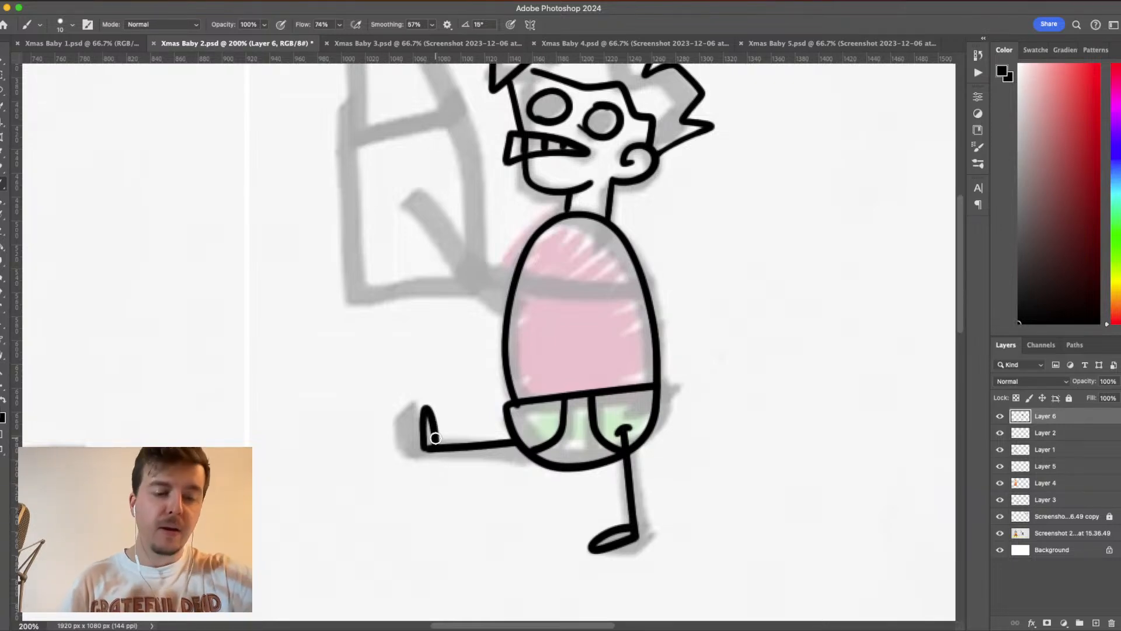
key(super+z)
mouse_move(423, 447)
mouse_down()
mouse_move(424, 400)
mouse_move(441, 454)
mouse_move(439, 439)
mouse_up()
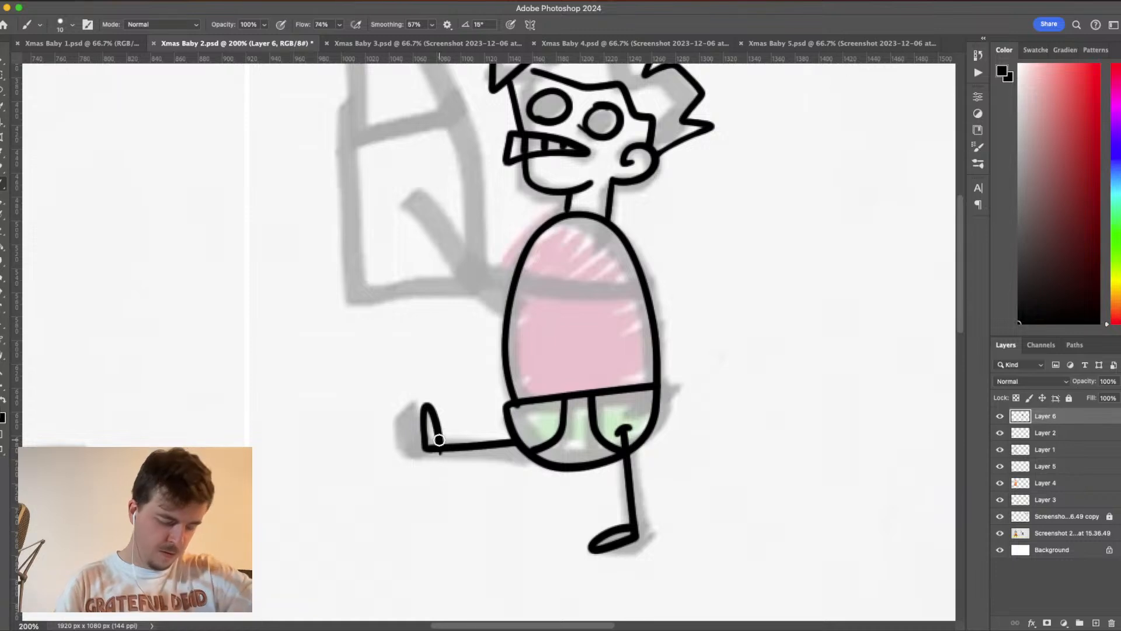
key(super+z)
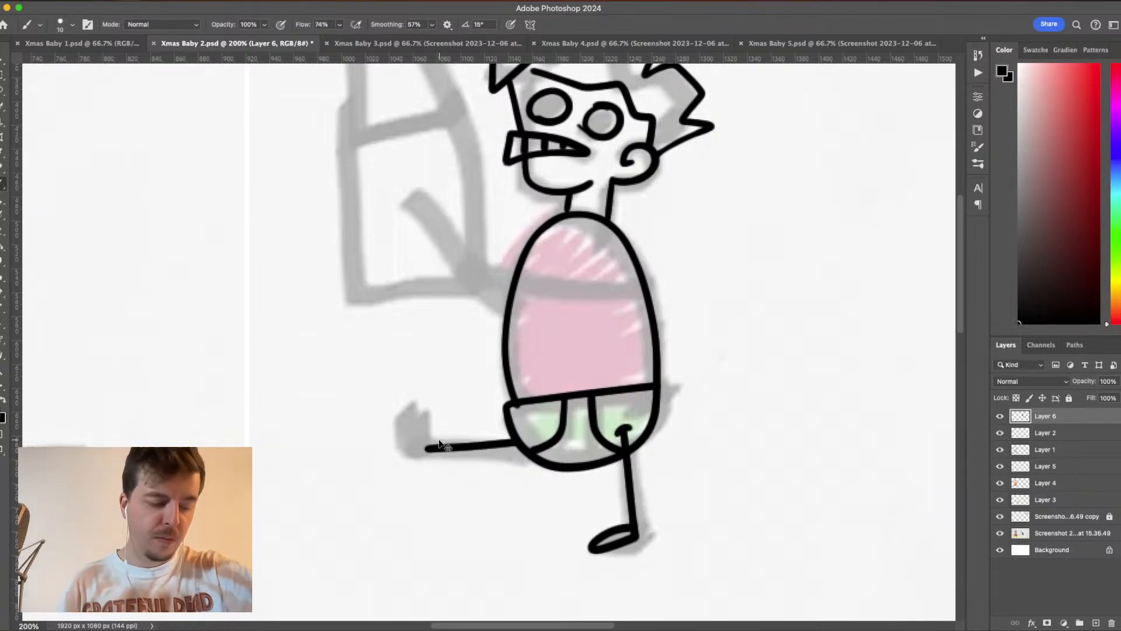
mouse_move(425, 449)
mouse_down()
mouse_move(421, 398)
mouse_move(431, 393)
mouse_move(441, 457)
mouse_move(439, 447)
mouse_up()
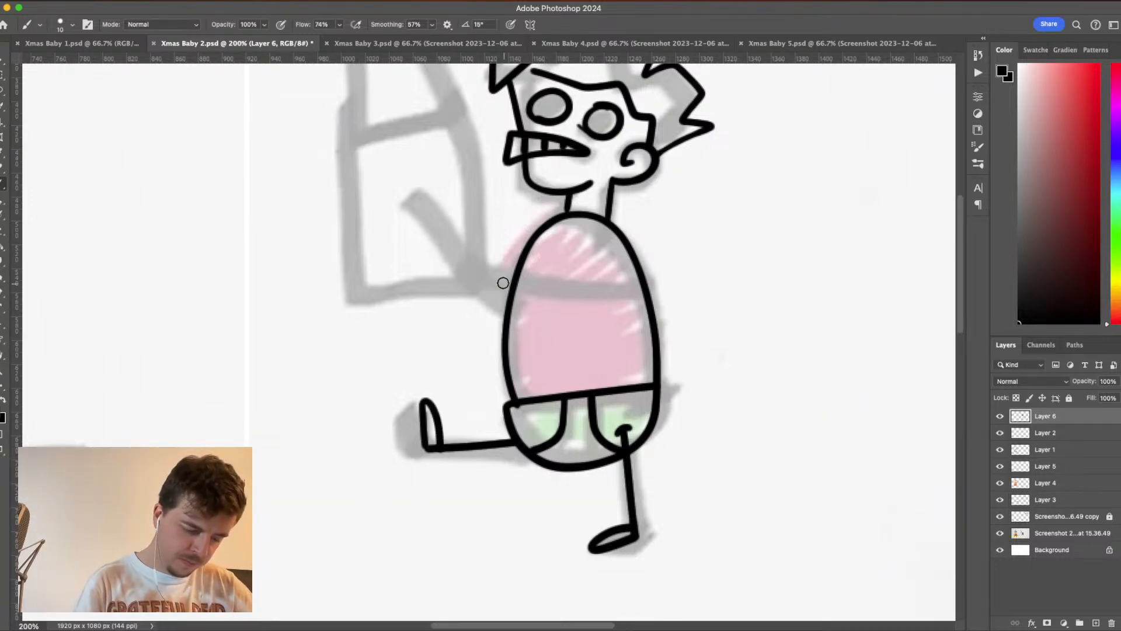
- Draw the near arm as a straight line from the chest out past the torso, with splayed fingers and a small curved shoulder mark
scroll(701, 358, up, 5)
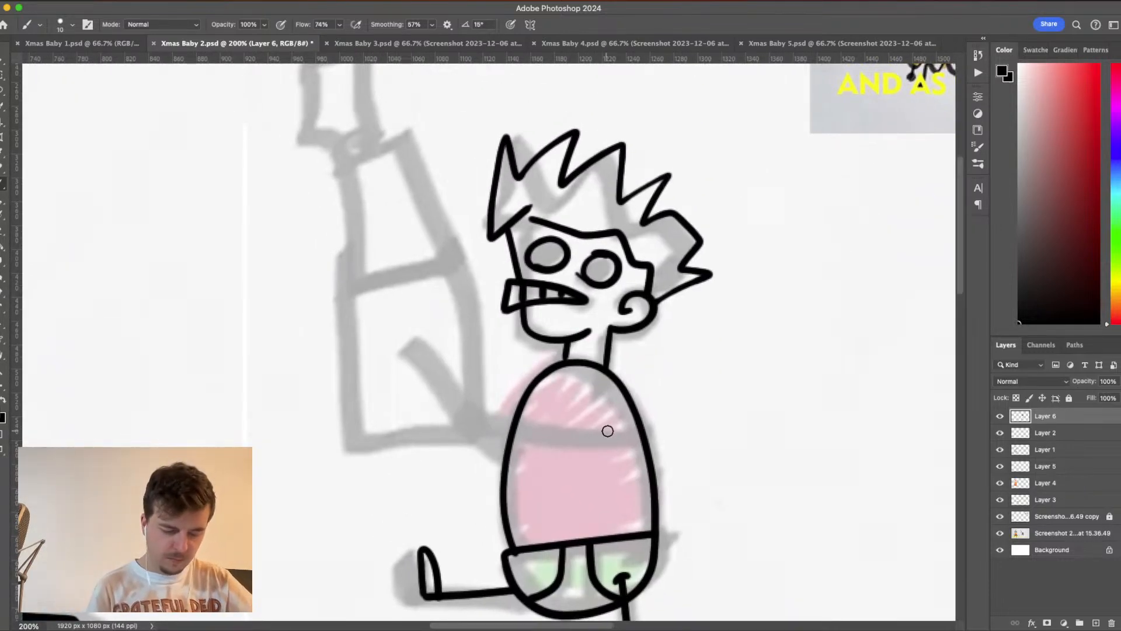
mouse_move(623, 432)
mouse_down()
mouse_move(463, 438)
mouse_move(434, 457)
mouse_move(430, 439)
mouse_move(416, 440)
mouse_up()
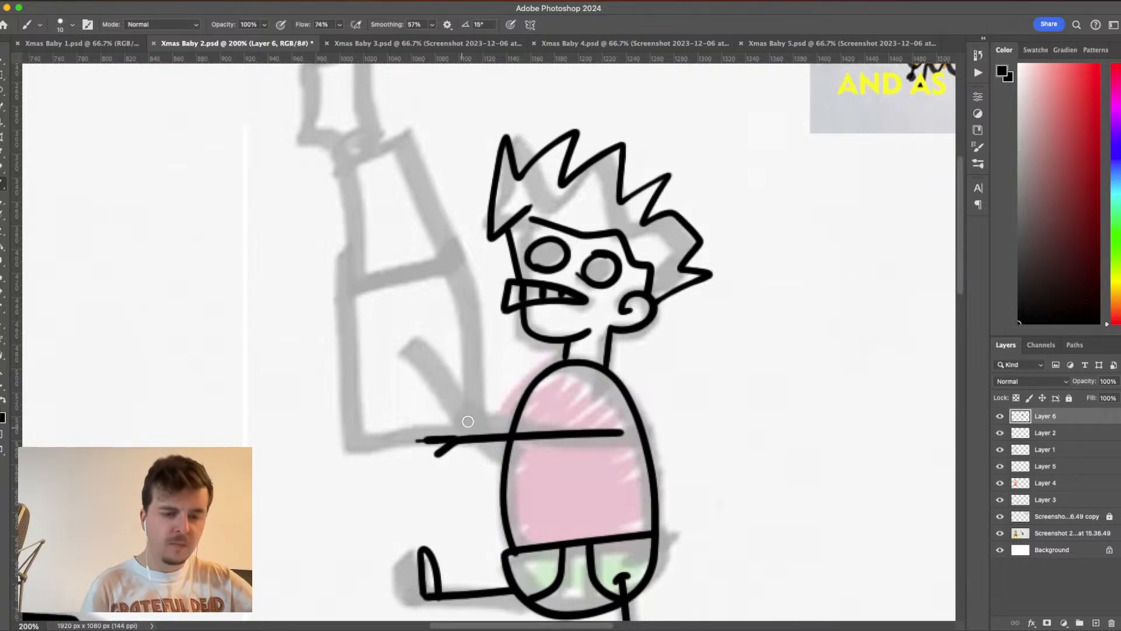
key(ctrl+z)
mouse_move(453, 439)
mouse_down()
mouse_move(421, 438)
mouse_move(406, 425)
mouse_move(455, 440)
mouse_move(453, 408)
mouse_move(453, 446)
mouse_up()
key(ctrl+z)
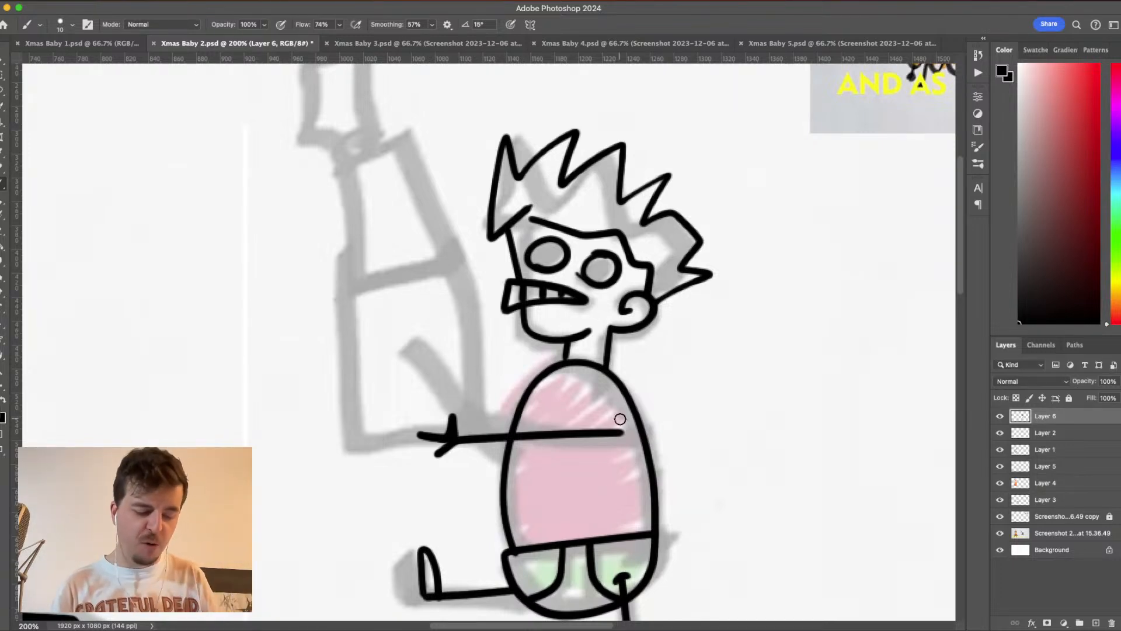
drag(615, 420, 625, 445)
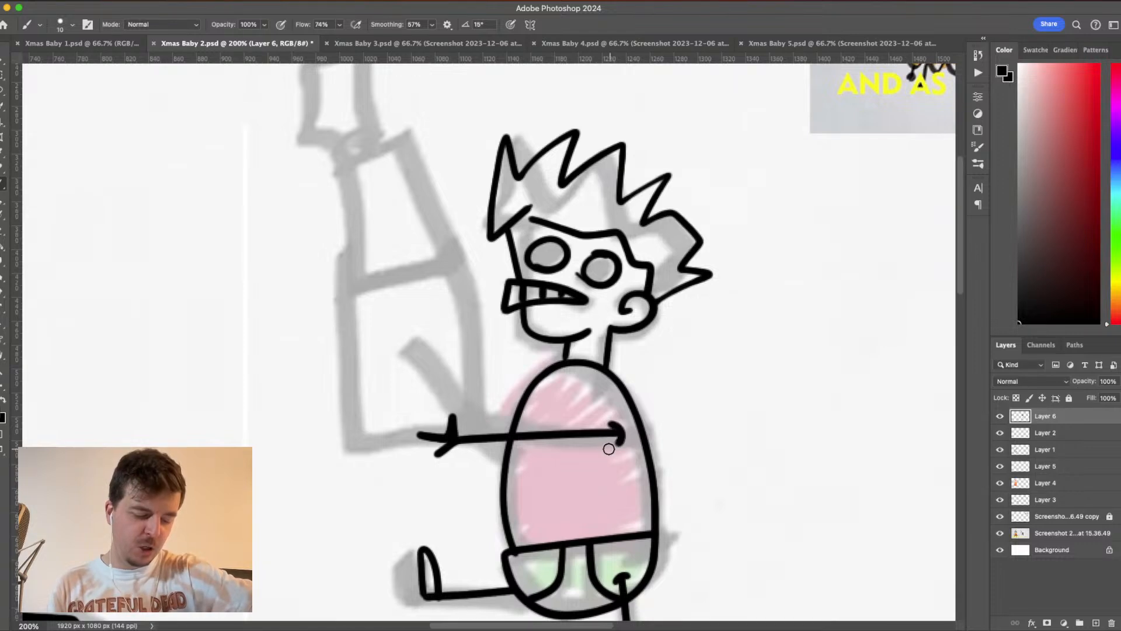
drag(624, 434, 614, 445)
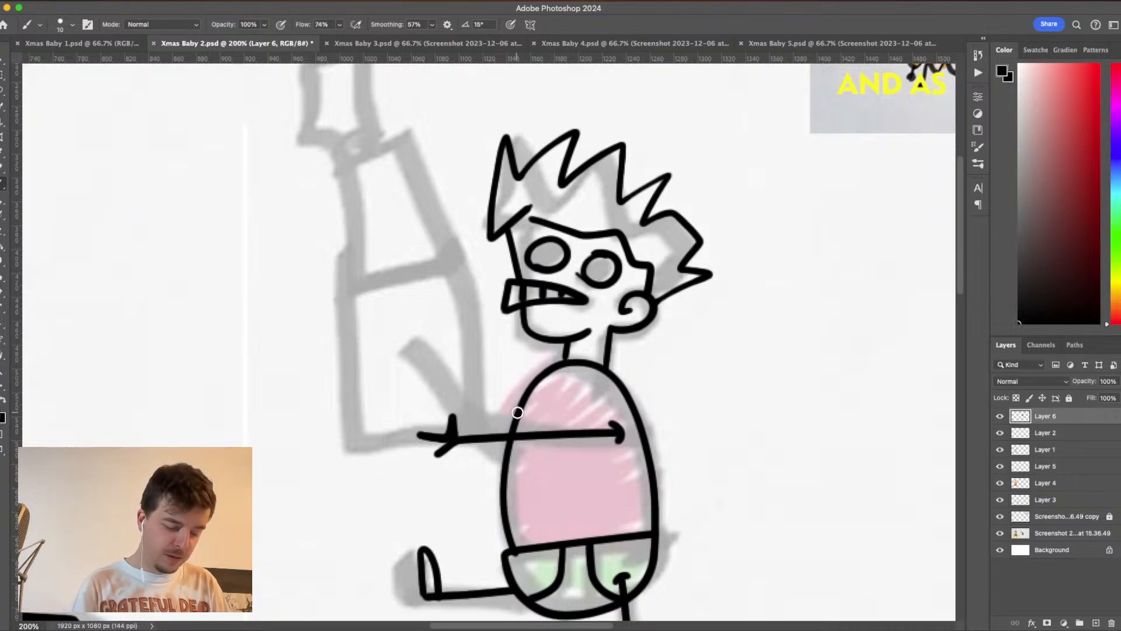
- Draw the far arm as a short slanted line from the front of the torso just above the near arm
drag(507, 416, 478, 423)
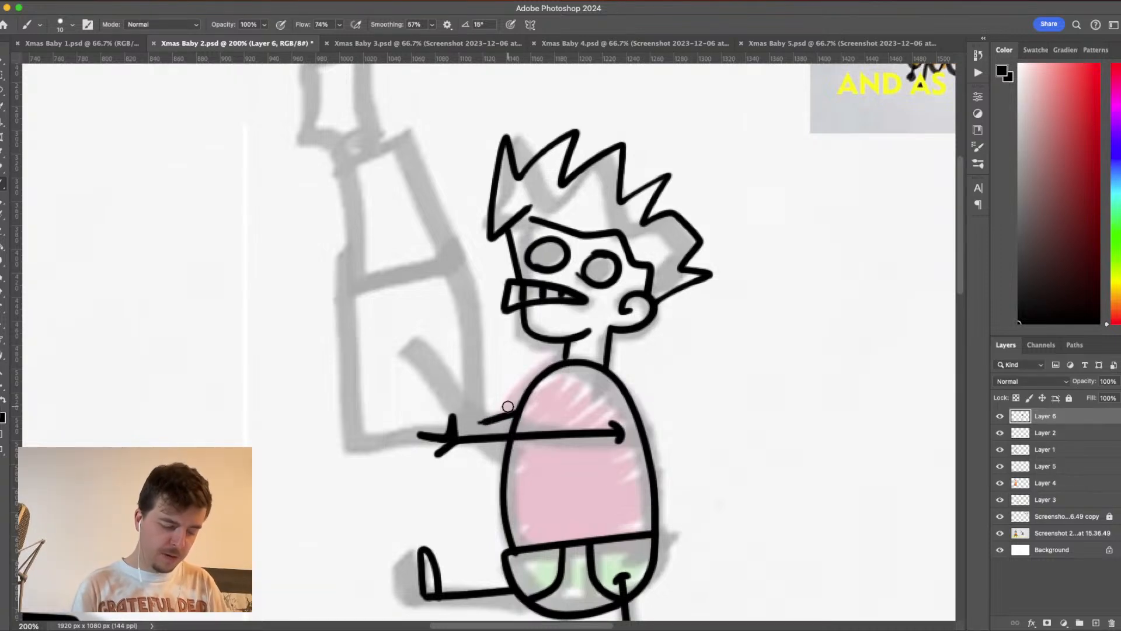
key(ctrl+z)
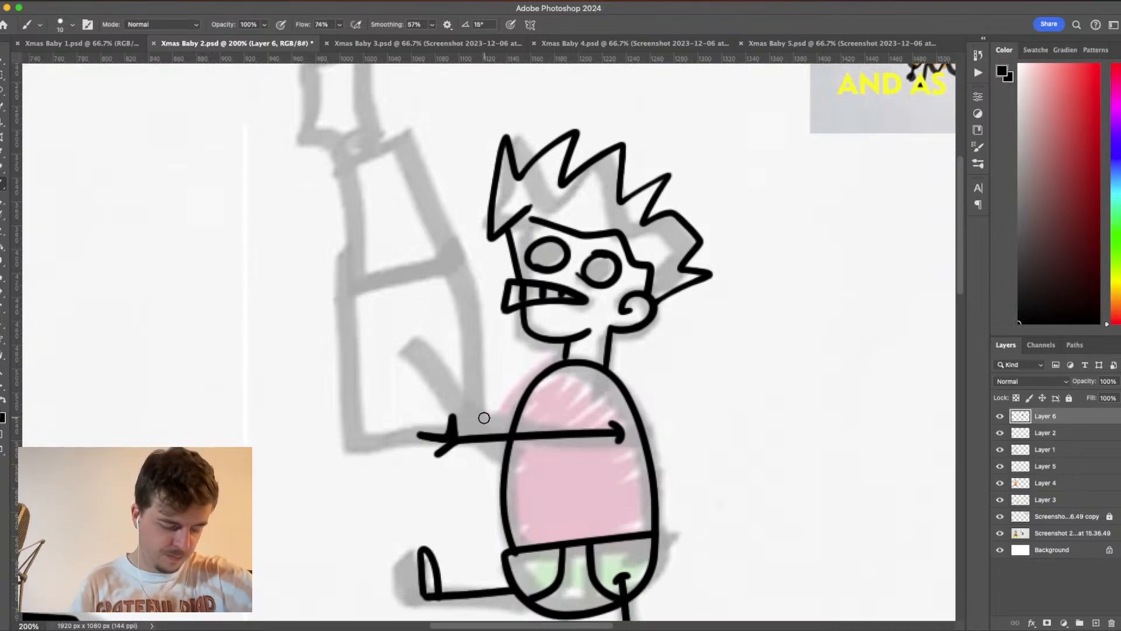
drag(481, 420, 523, 407)
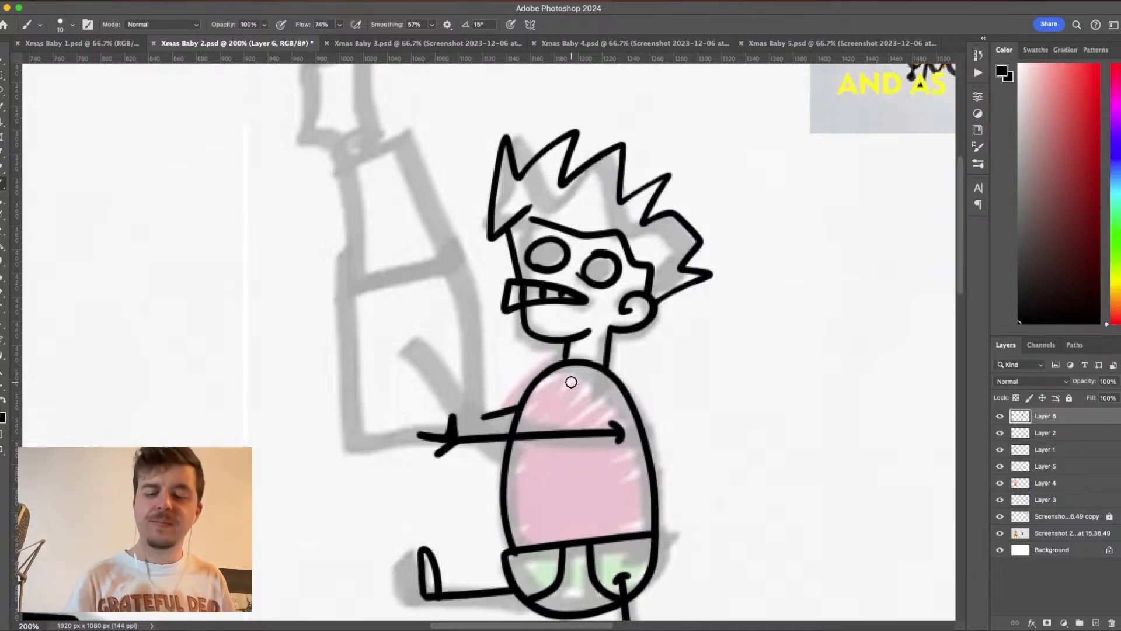
- Add a new layer above the baby's line art and save the document
click(1096, 623)
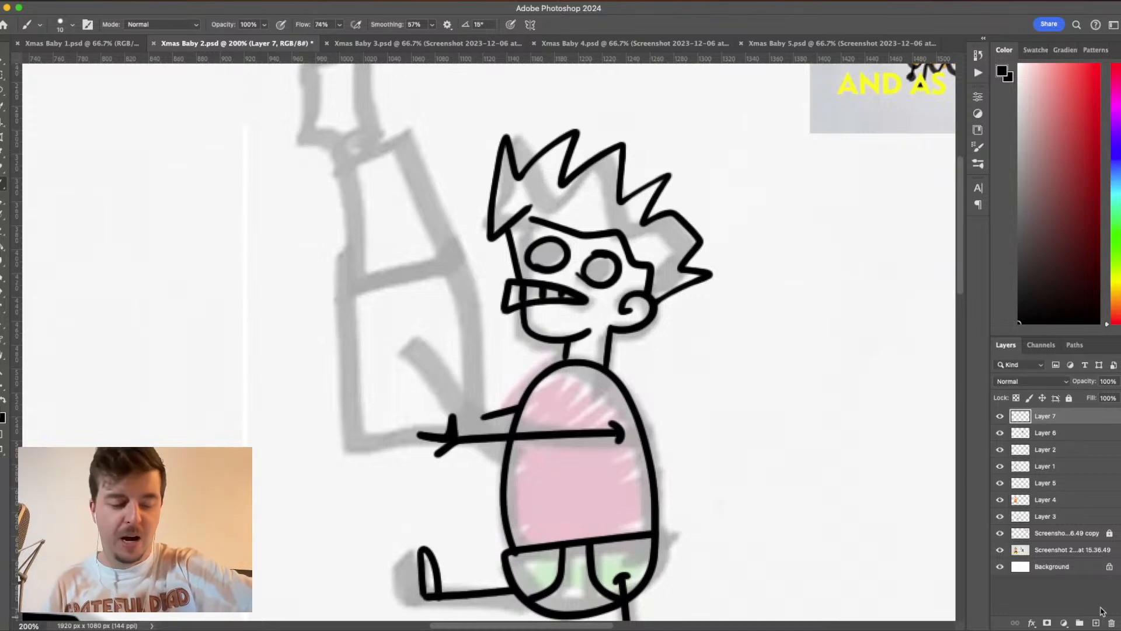
scroll(761, 375, left, 5)
scroll(761, 376, up, 3)
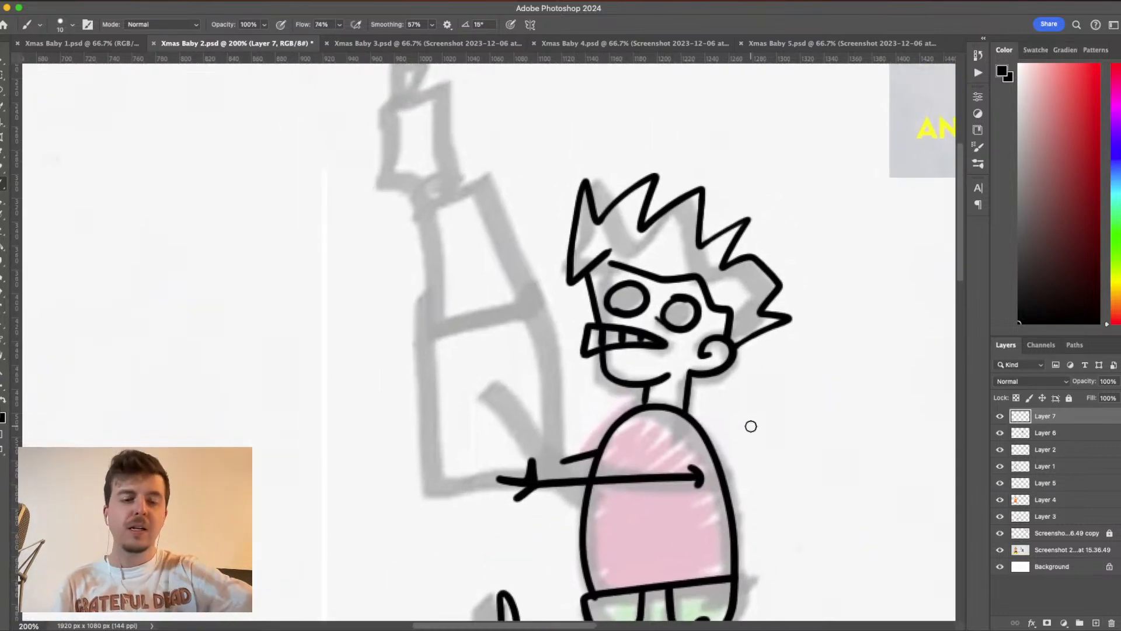
key(super+s)
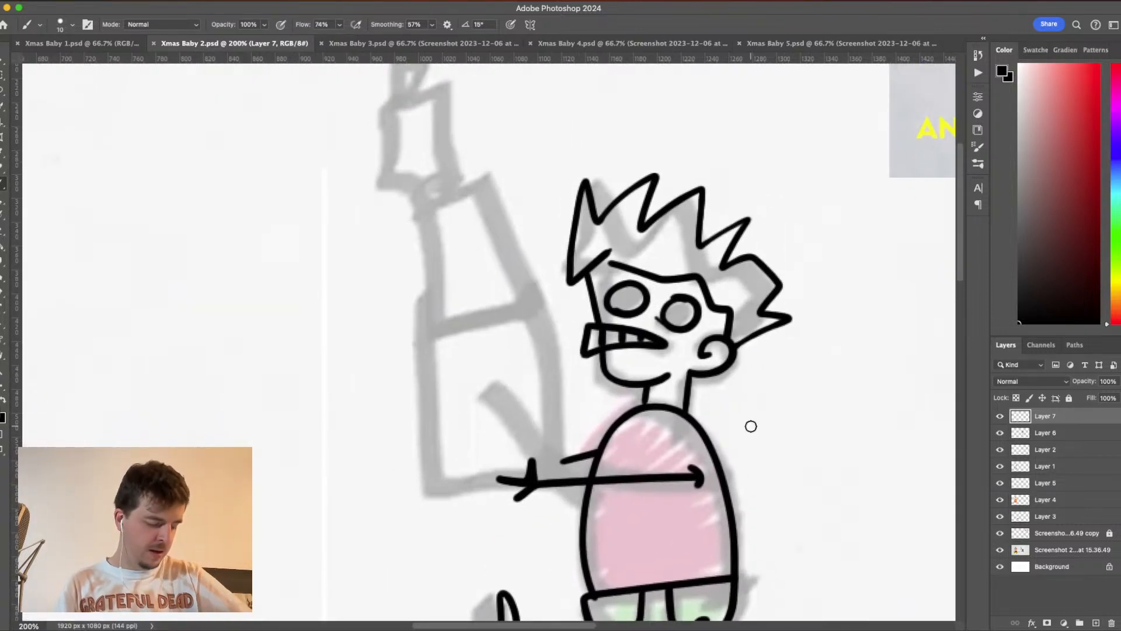
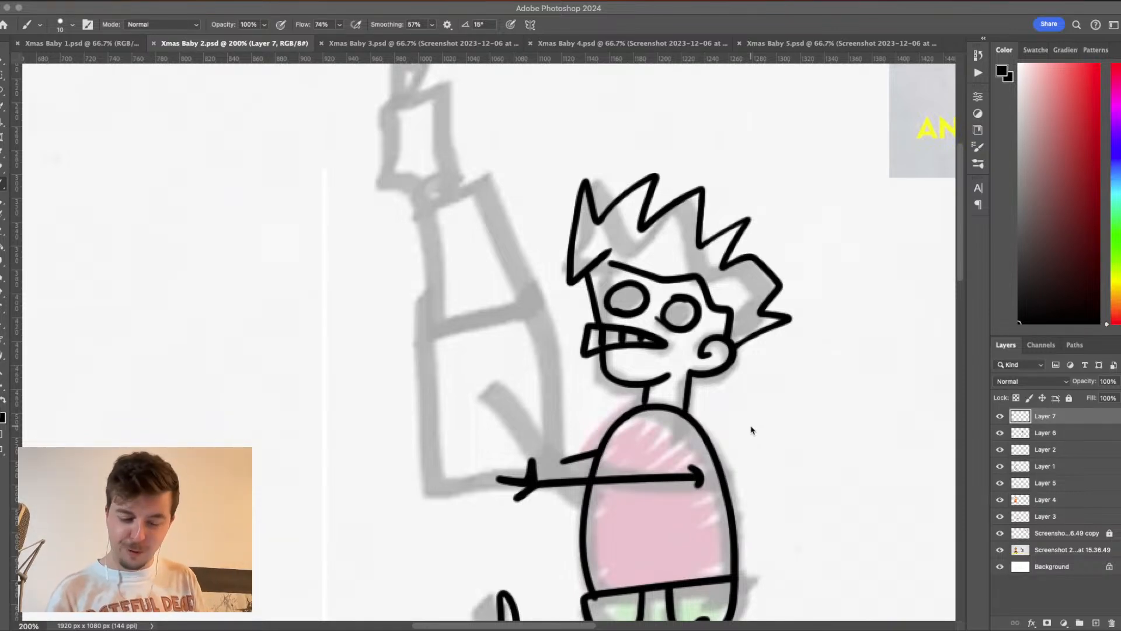
click(1000, 416)
click(1000, 416)
click(999, 417)
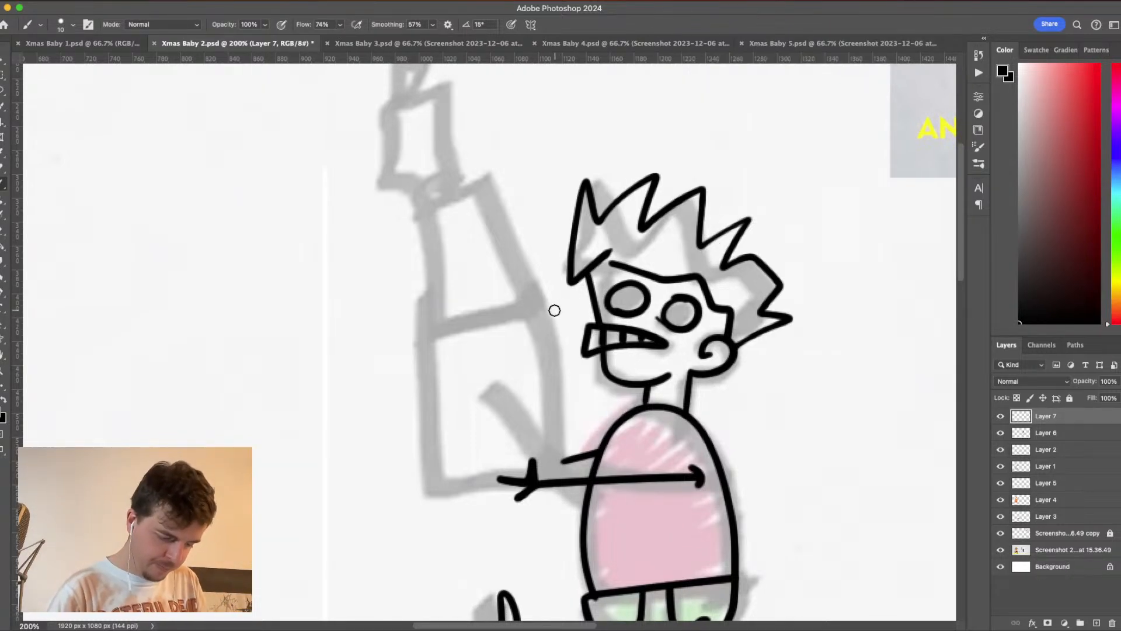
- Draw the bottom present's two upright sides and its slightly slanted base, leaving a gap in the base for the baby's hand
drag(553, 303, 560, 407)
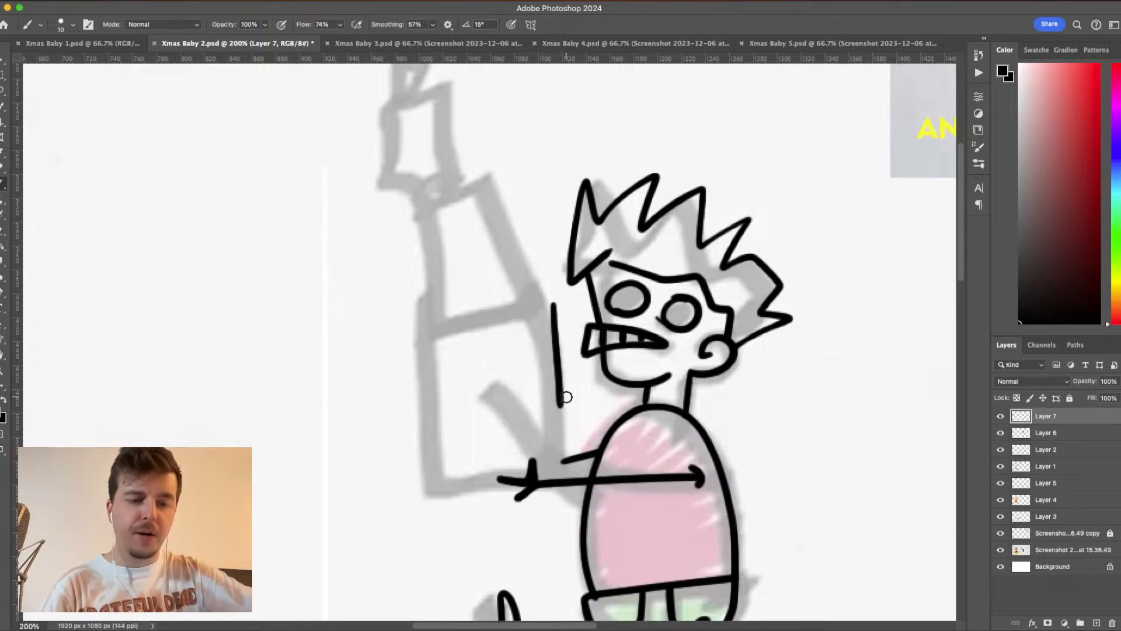
key(super+z)
drag(556, 308, 558, 463)
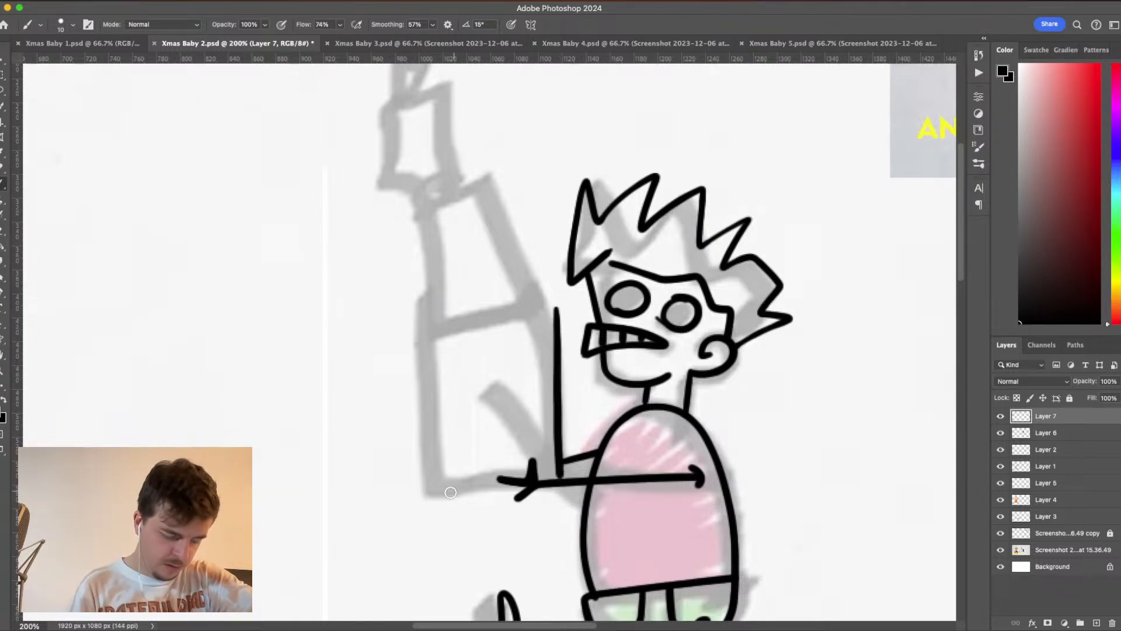
drag(434, 494, 498, 485)
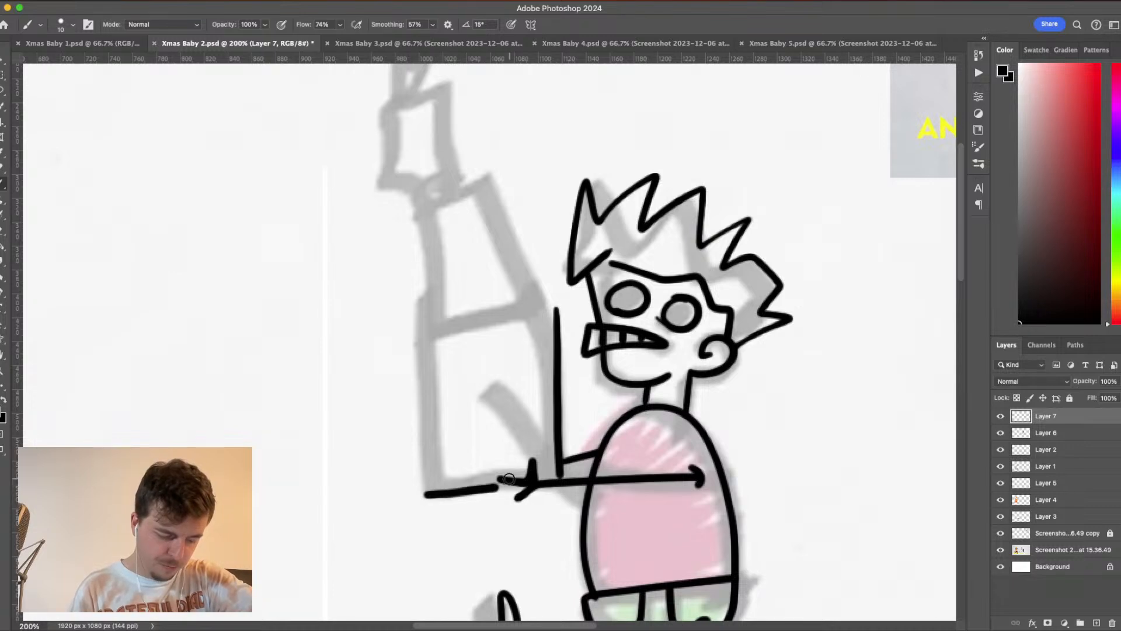
key(super+z)
drag(428, 495, 496, 483)
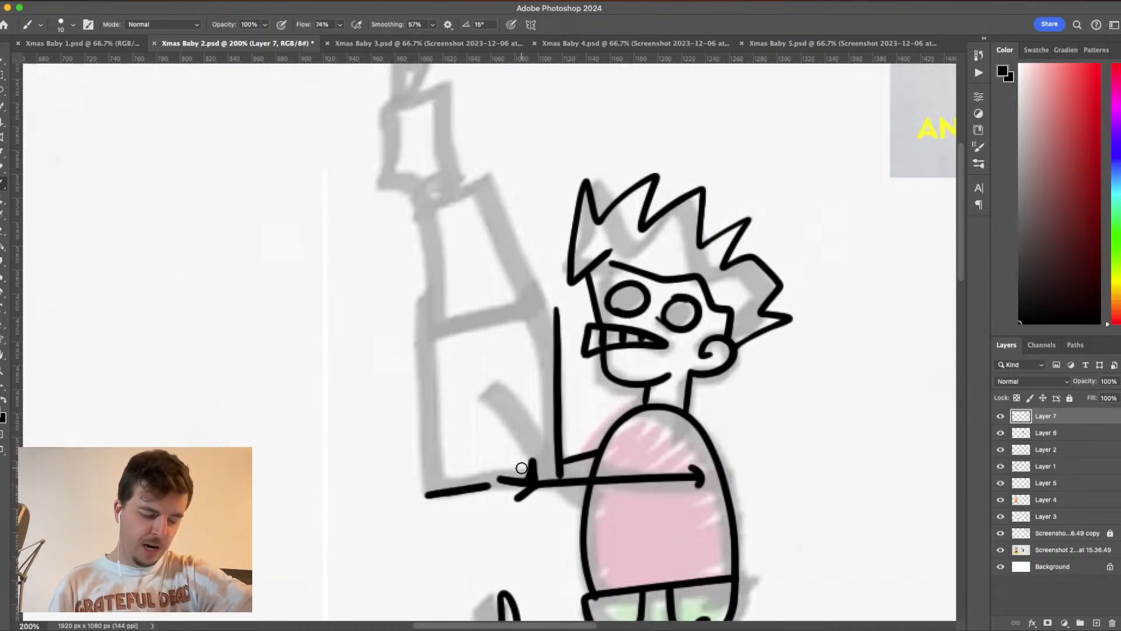
key(super+z)
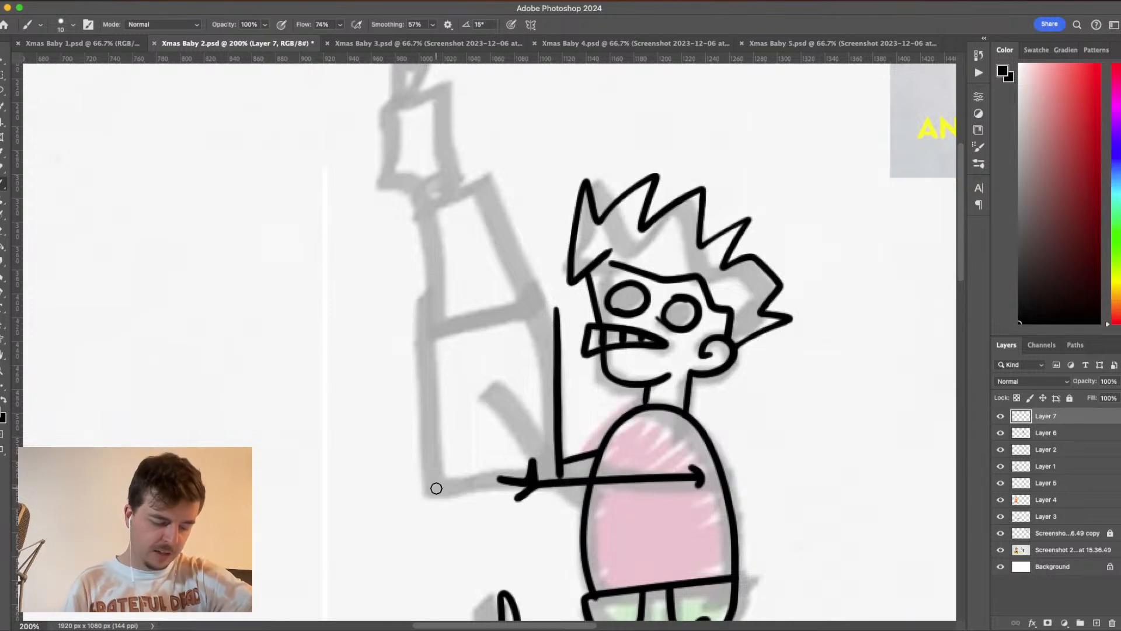
drag(424, 494, 520, 465)
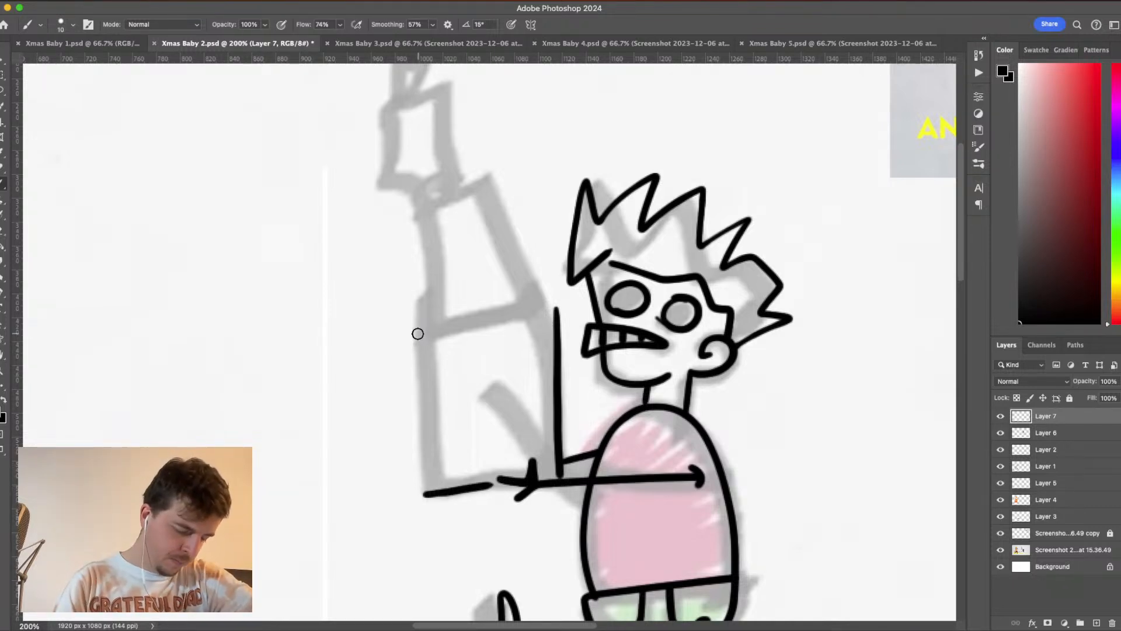
drag(418, 333, 421, 493)
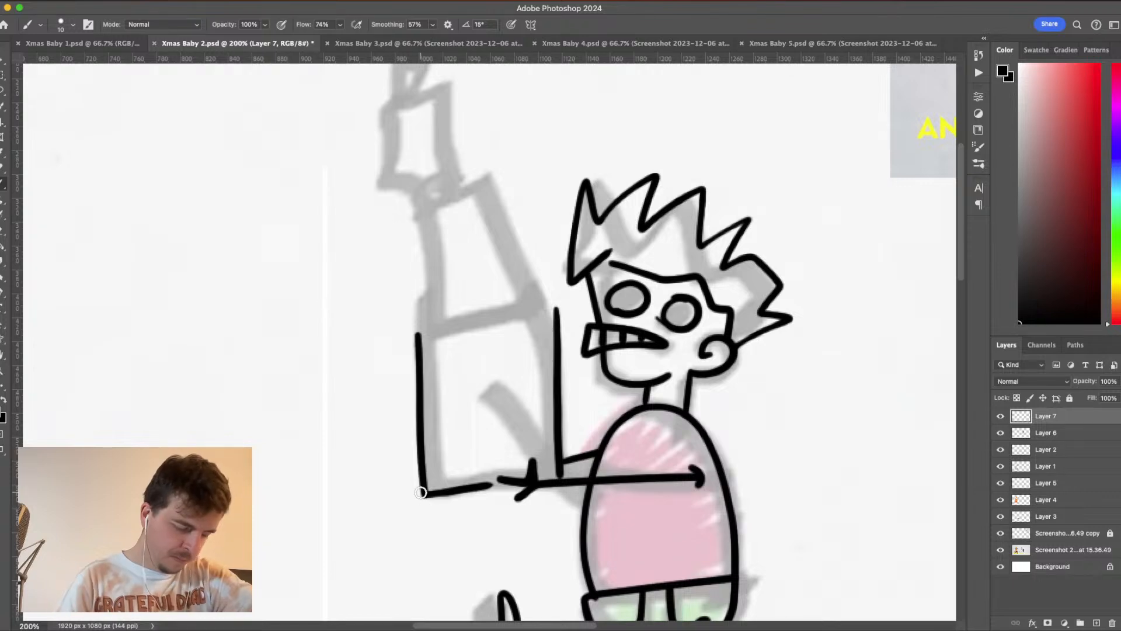
- Close the bottom present with a slanted top edge and add two vertical ribbon lines down its front
drag(425, 333, 566, 309)
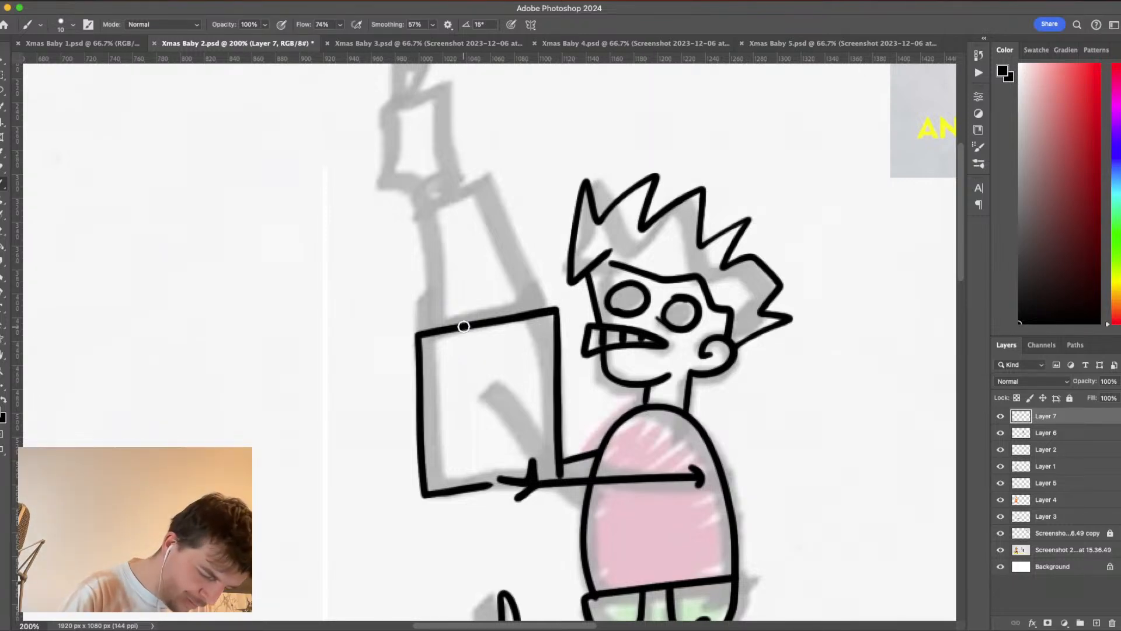
drag(465, 330, 471, 482)
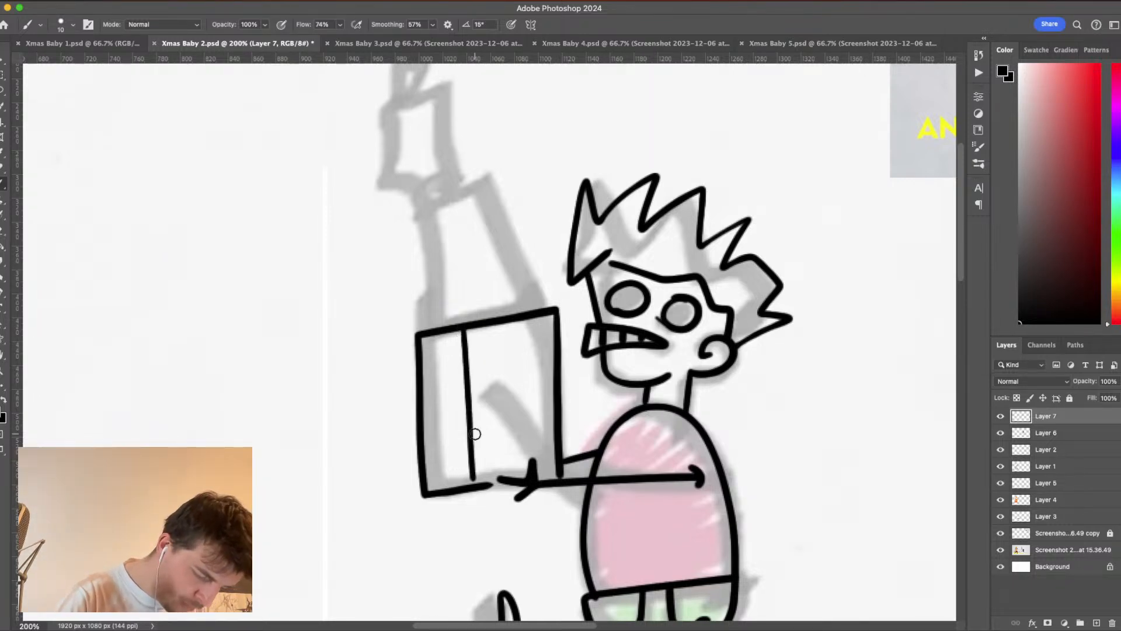
drag(504, 319, 509, 461)
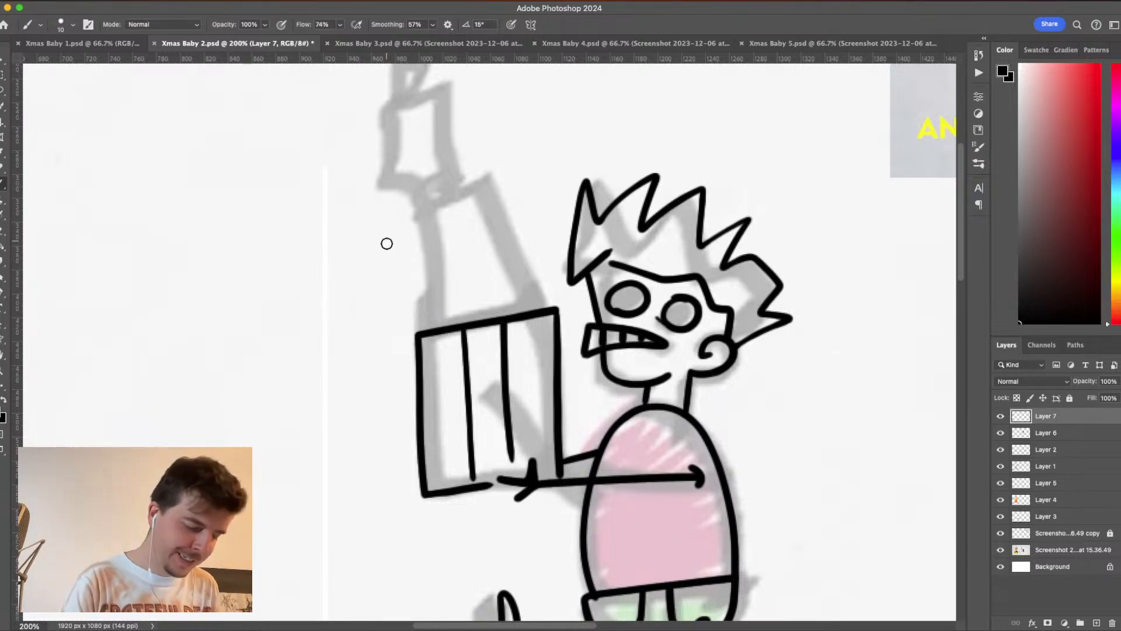
- Draw a second, smaller box outline stacked on the bottom present and offset away from the baby
drag(388, 218, 391, 330)
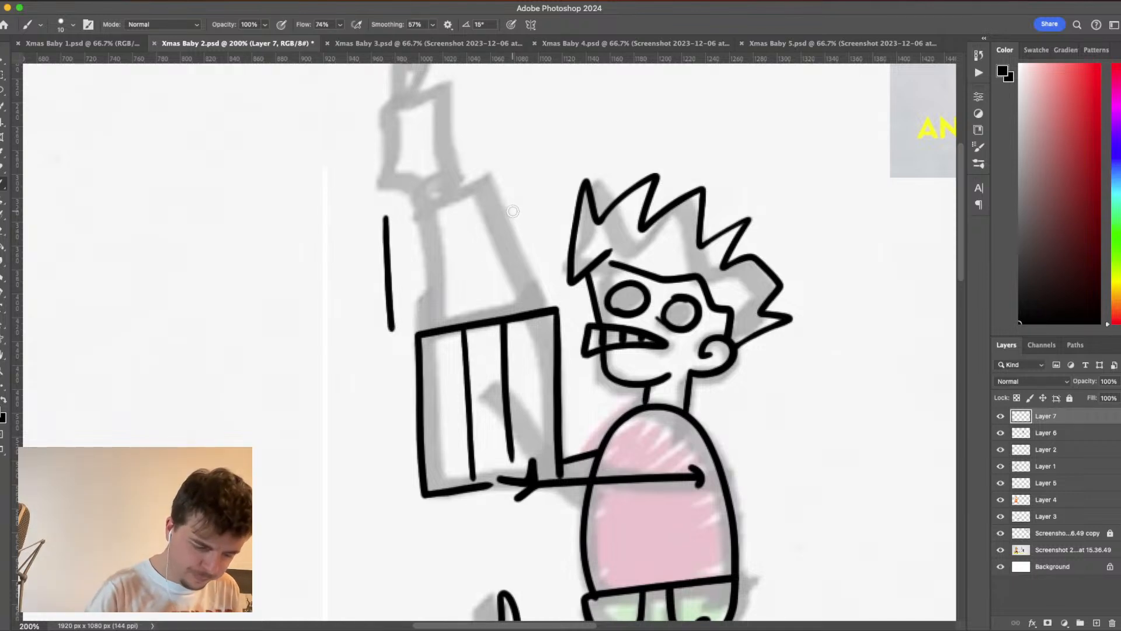
drag(512, 210, 519, 306)
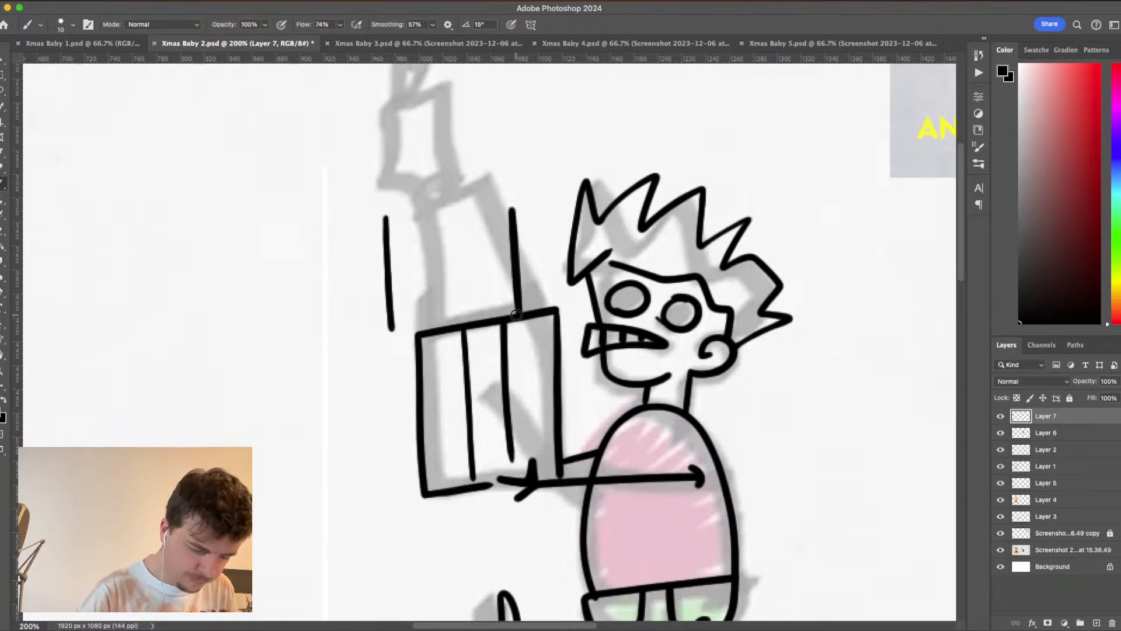
drag(389, 330, 464, 325)
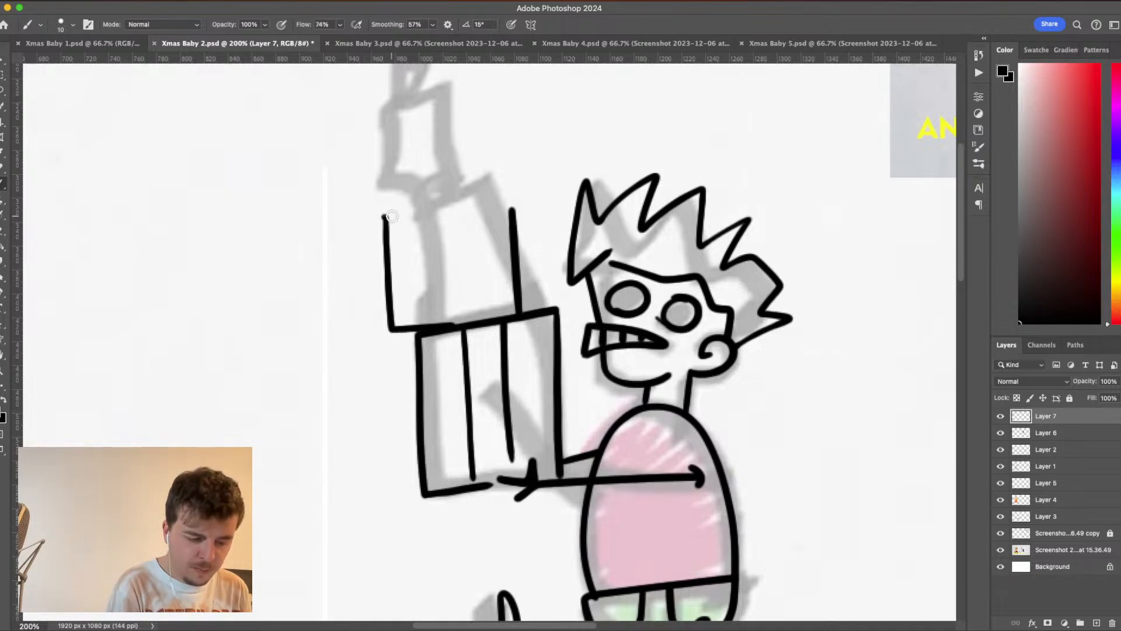
drag(391, 216, 526, 207)
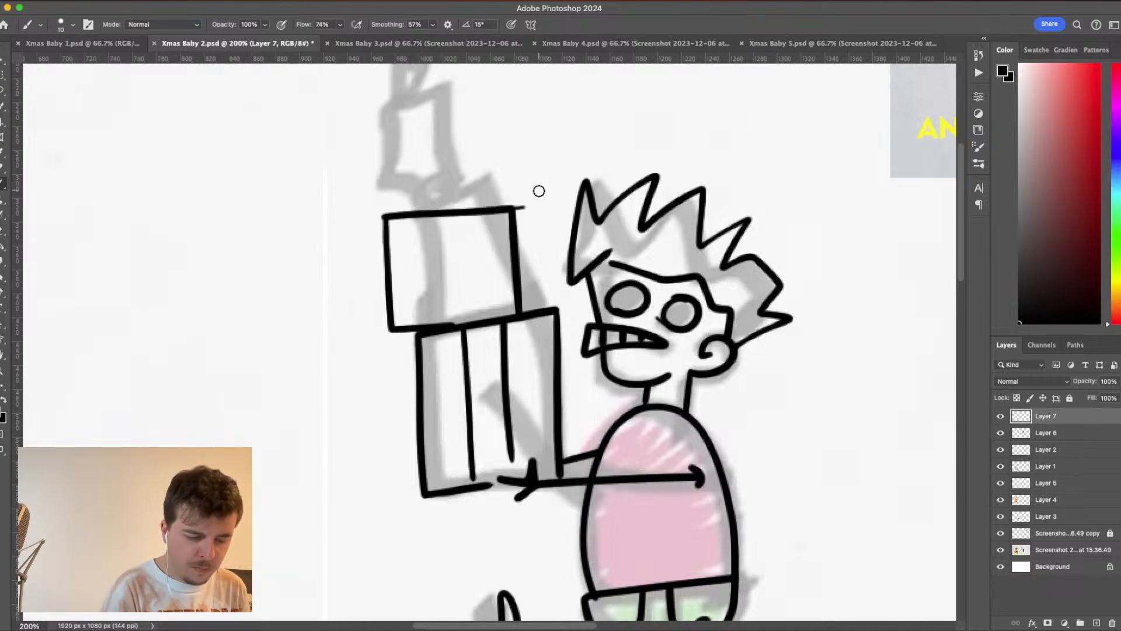
key(super+z)
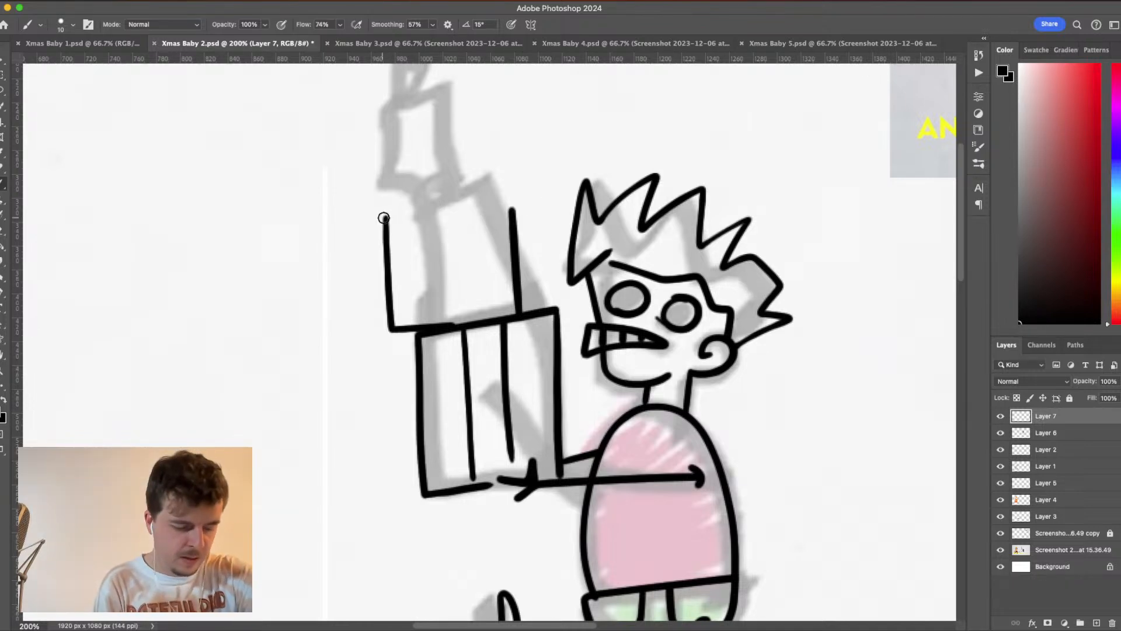
drag(383, 217, 527, 199)
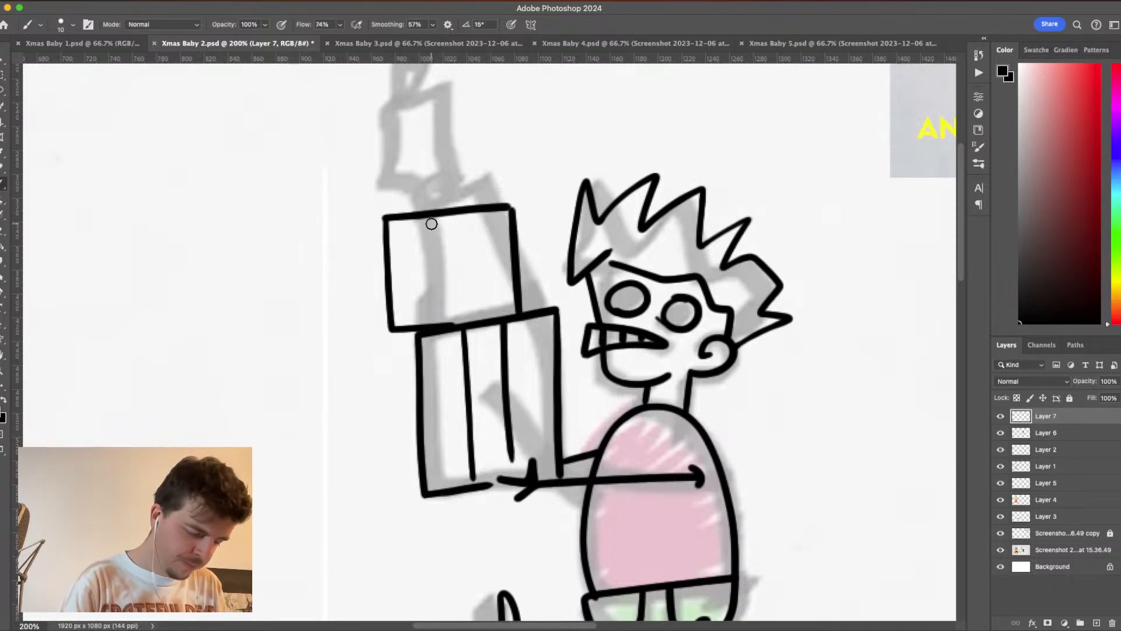
- Add a crossed ribbon to the second present with two vertical lines and pairs of horizontal lines on either side of them
drag(428, 216, 432, 337)
drag(468, 210, 465, 337)
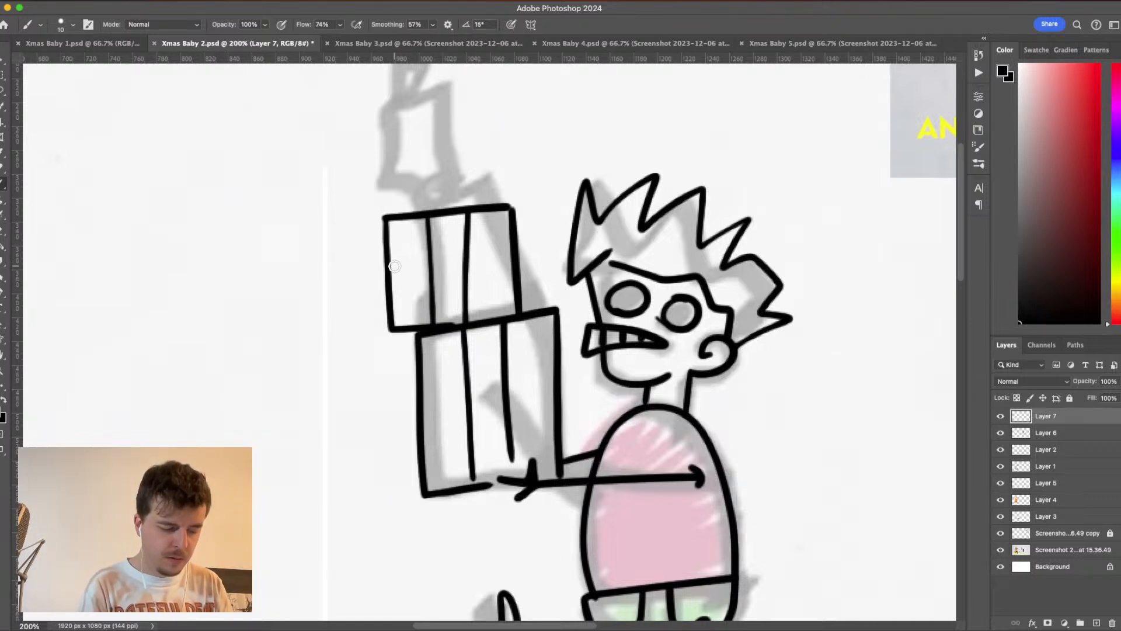
drag(393, 267, 442, 259)
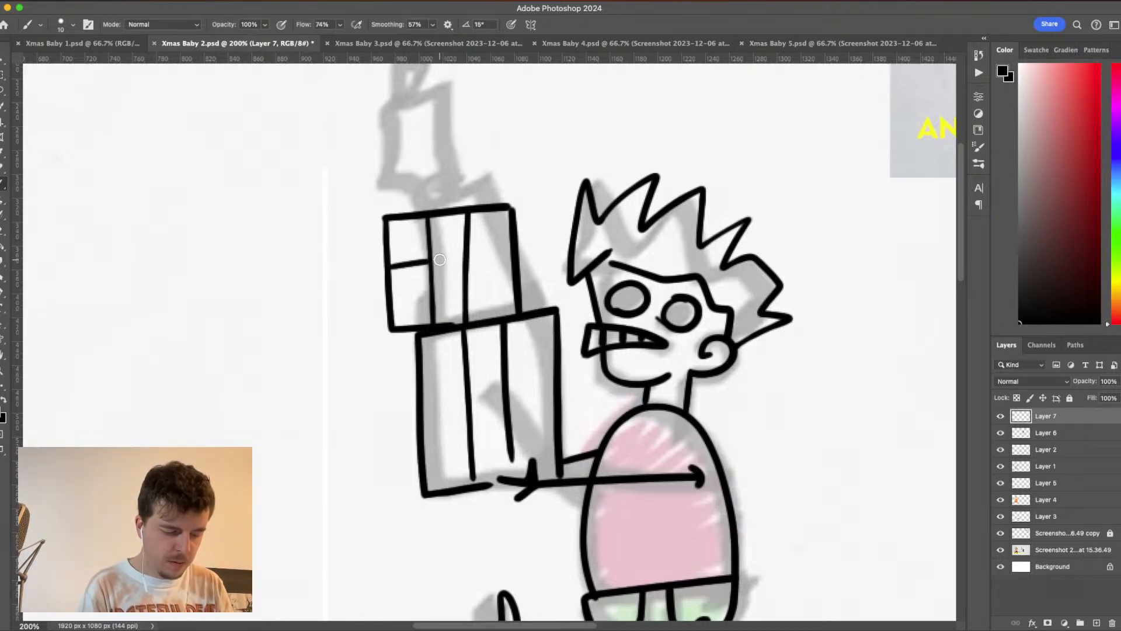
key(super+z)
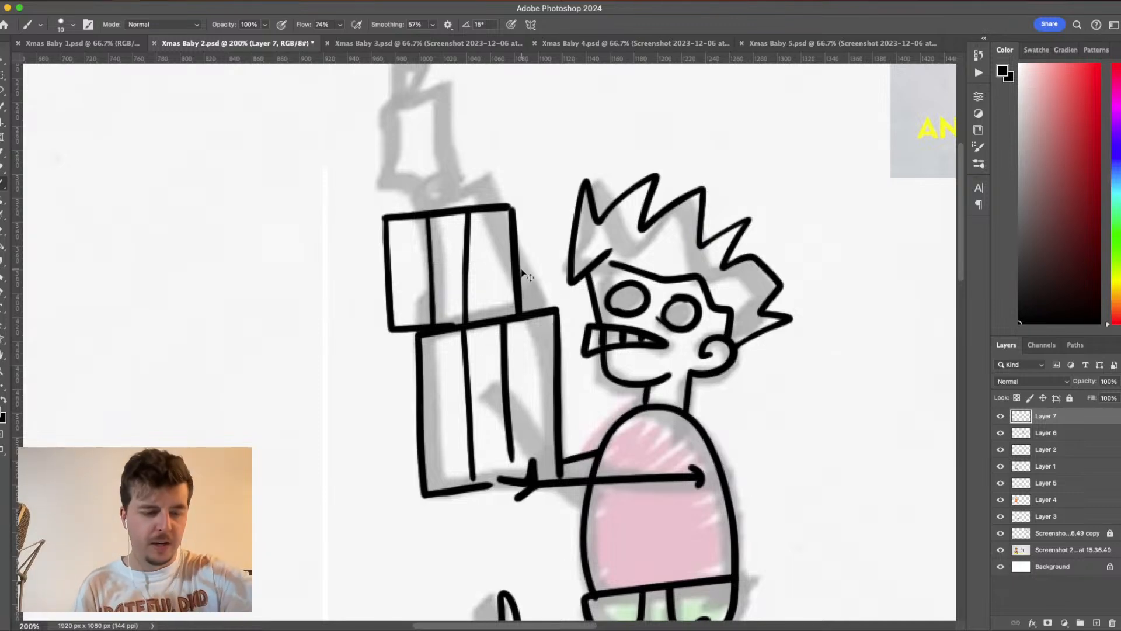
drag(390, 270, 517, 259)
drag(393, 289, 525, 275)
key(ctrl+z)
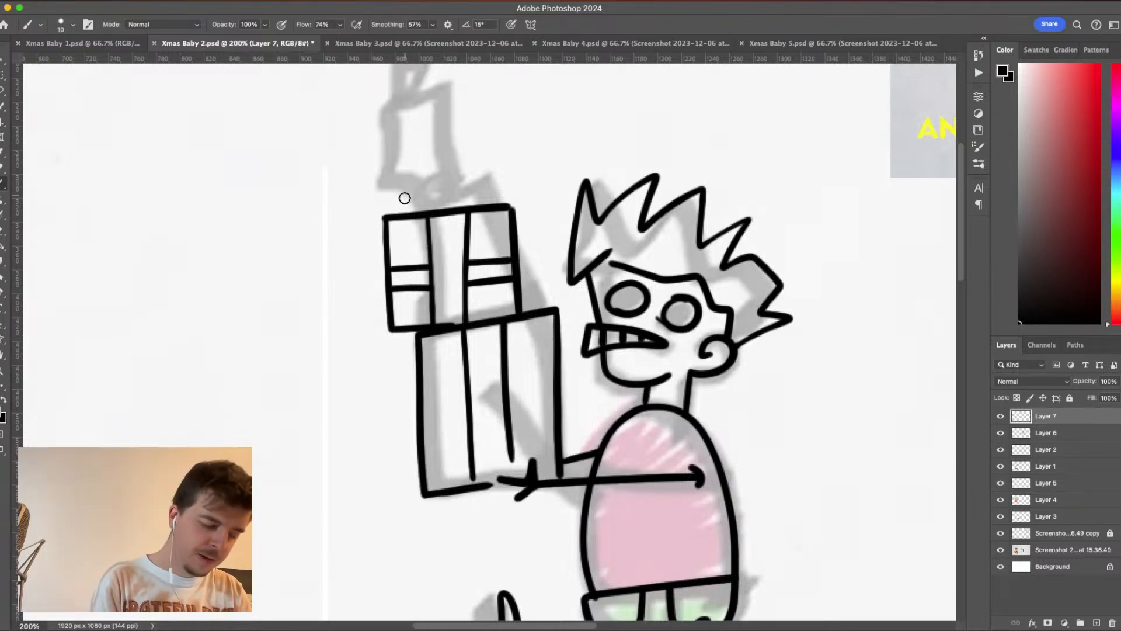
- Draw a flat, wide box on top of the second present, shifted slightly toward the baby
drag(405, 178, 408, 221)
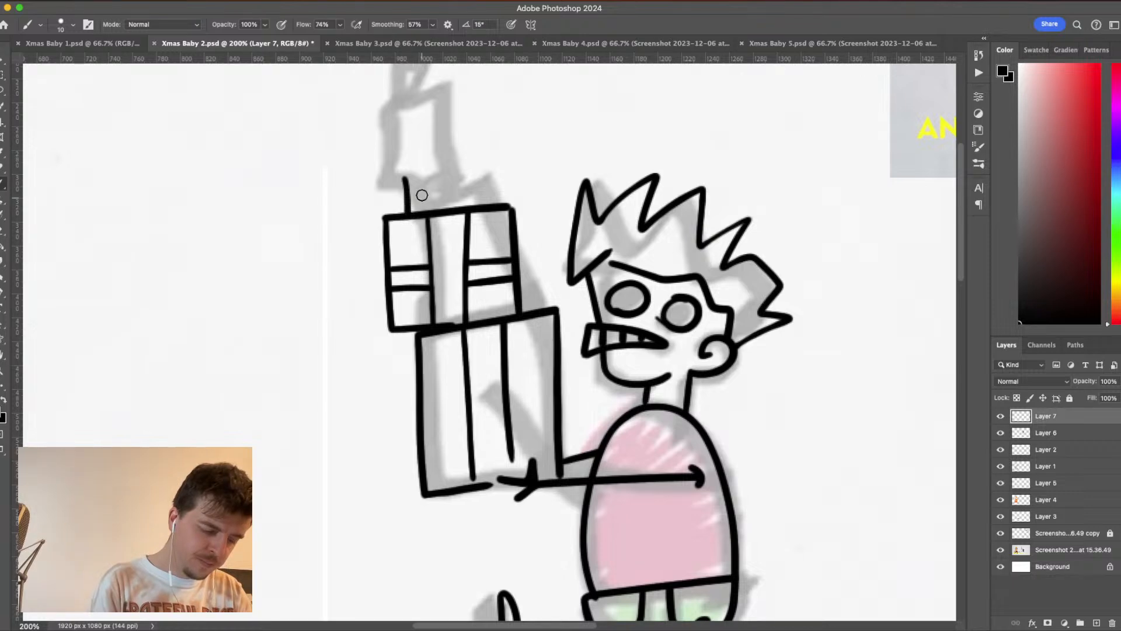
drag(405, 177, 536, 162)
mouse_move(490, 205)
mouse_down()
mouse_move(554, 188)
mouse_move(488, 206)
mouse_move(529, 205)
mouse_up()
key(super+z)
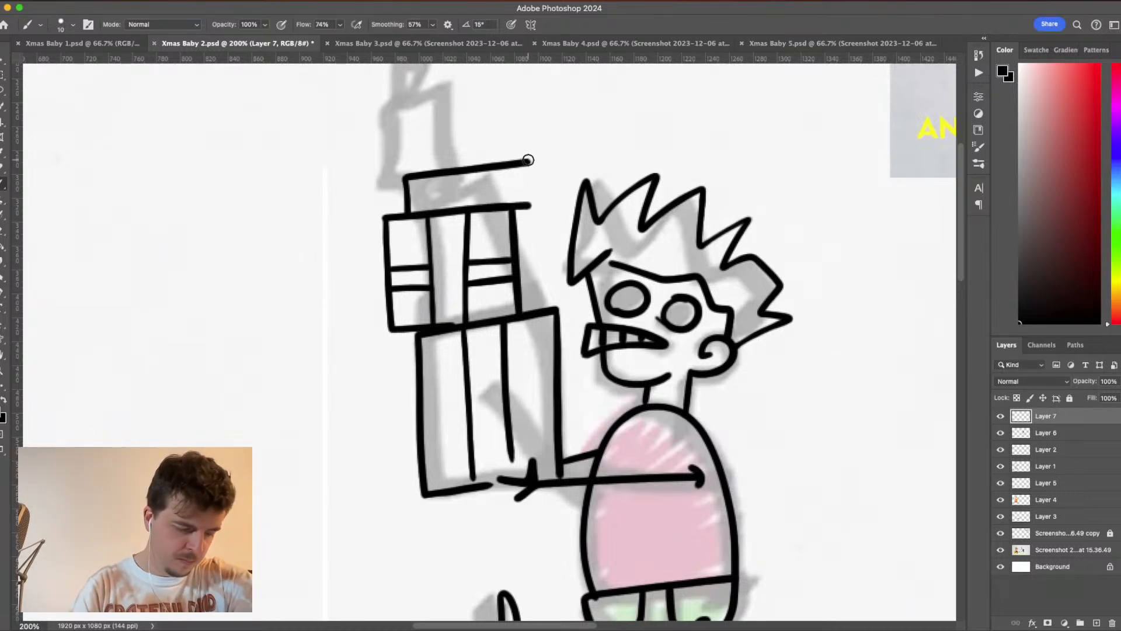
drag(528, 160, 527, 212)
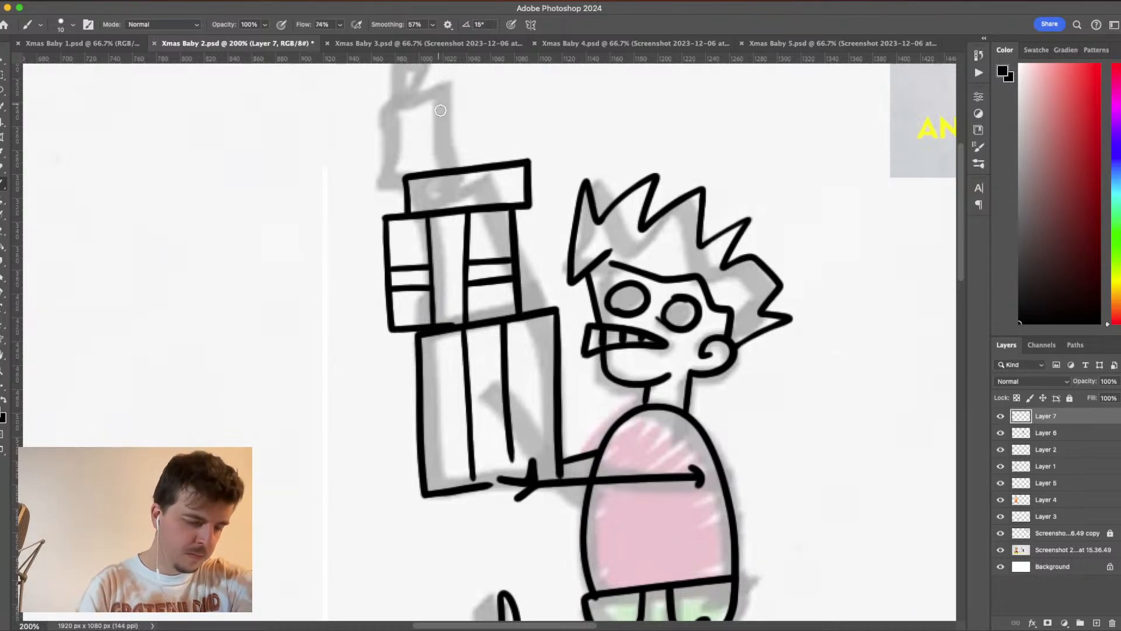
drag(437, 129, 473, 245)
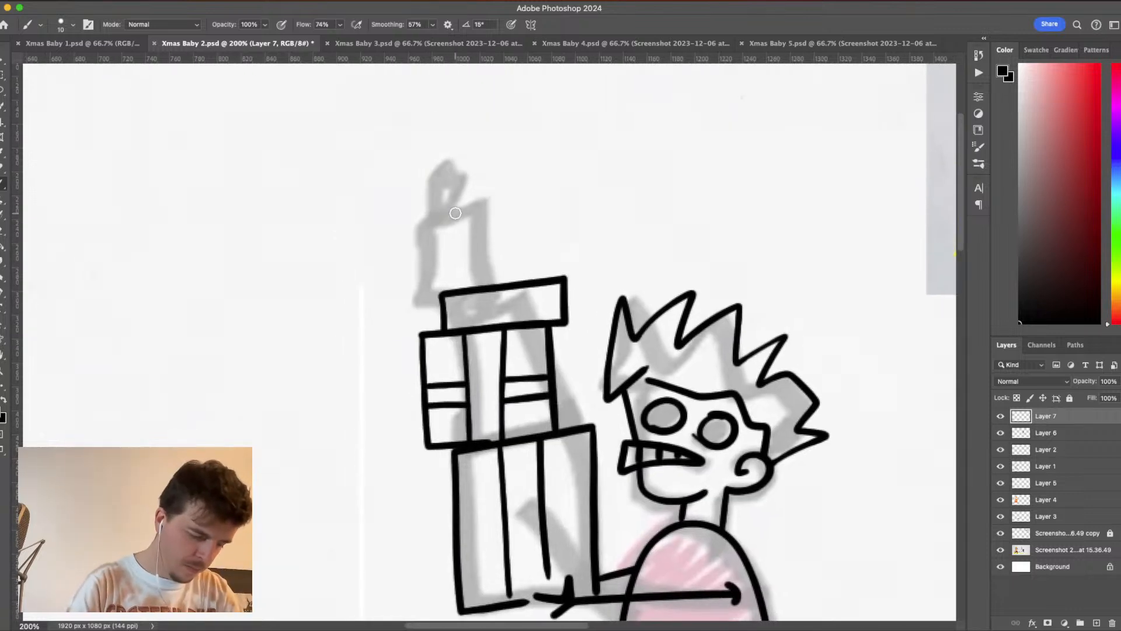
drag(454, 202, 461, 299)
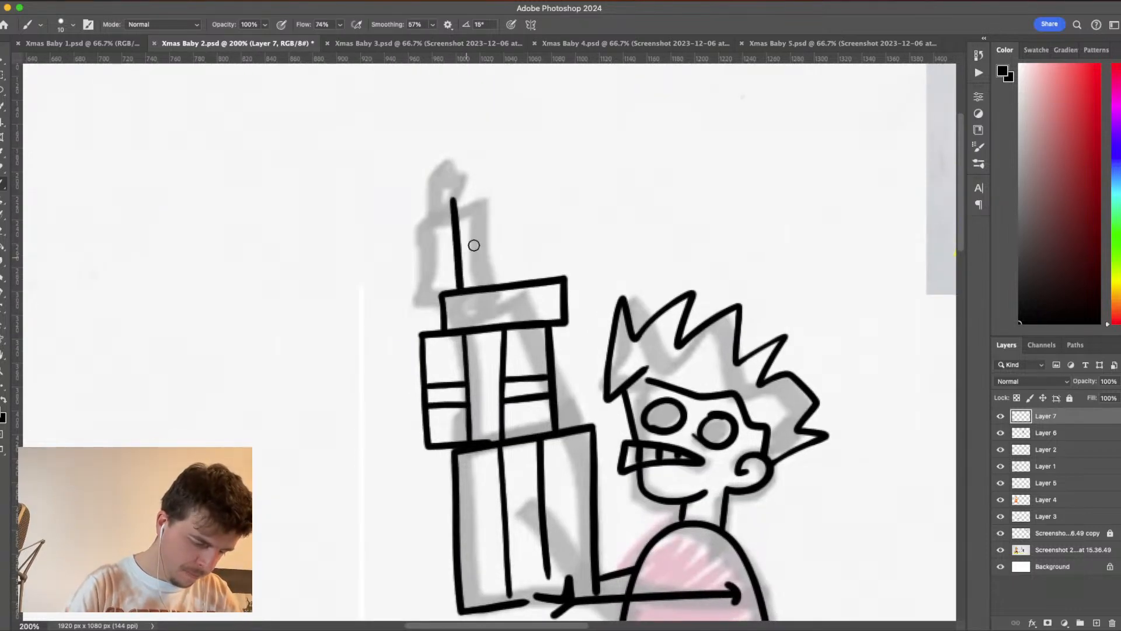
drag(518, 200, 520, 296)
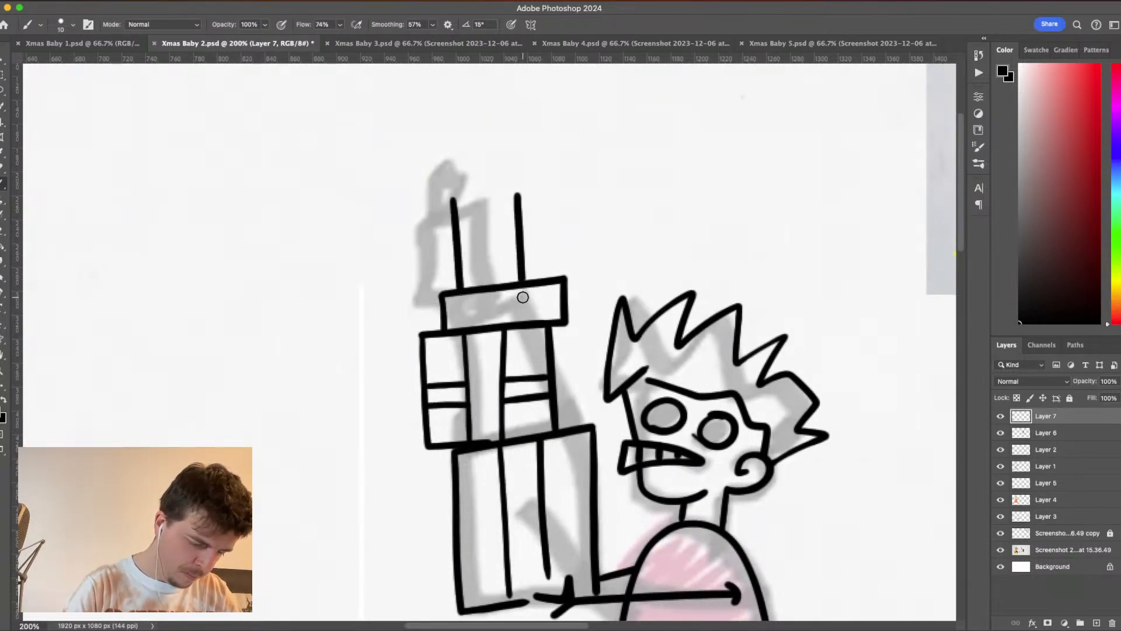
key(super+z)
key(super+z)
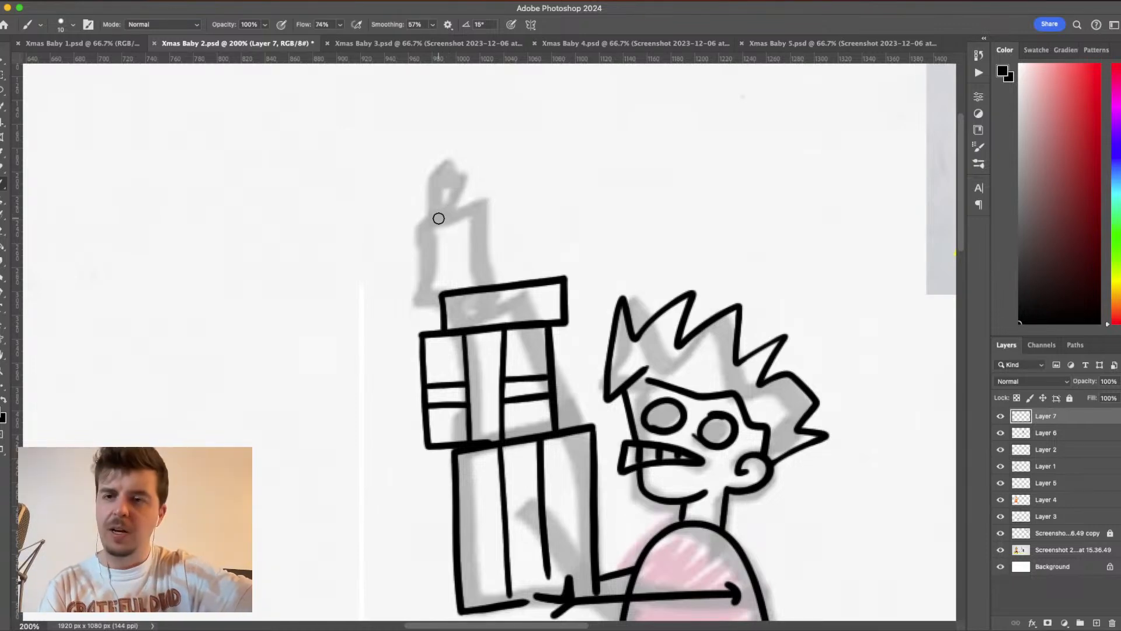
drag(443, 218, 466, 269)
key(ctrl+z)
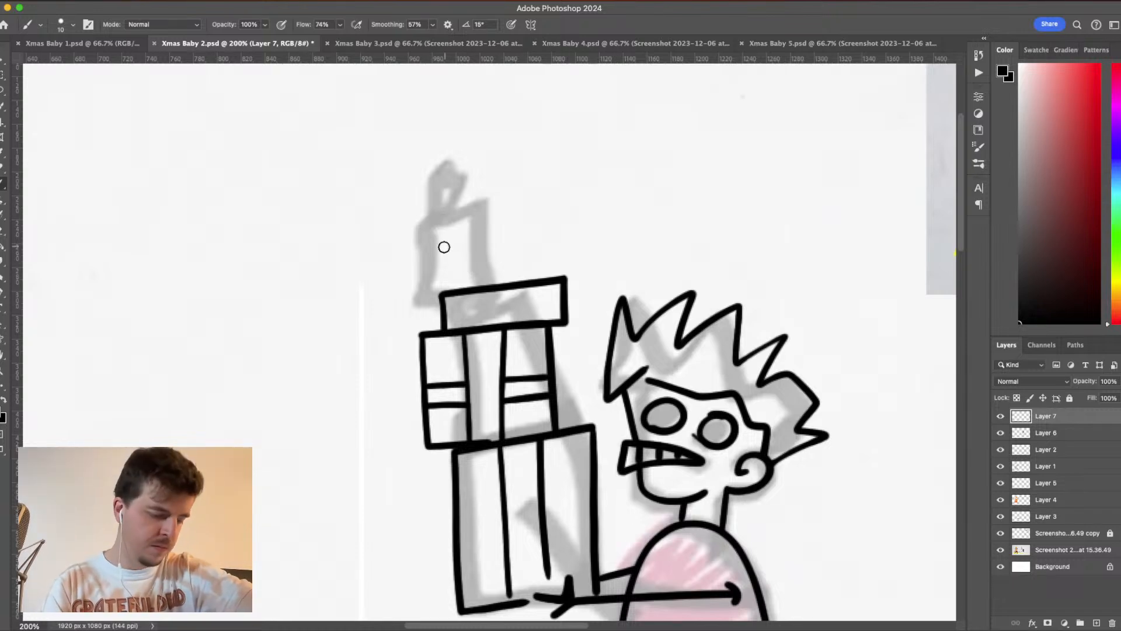
drag(436, 218, 457, 276)
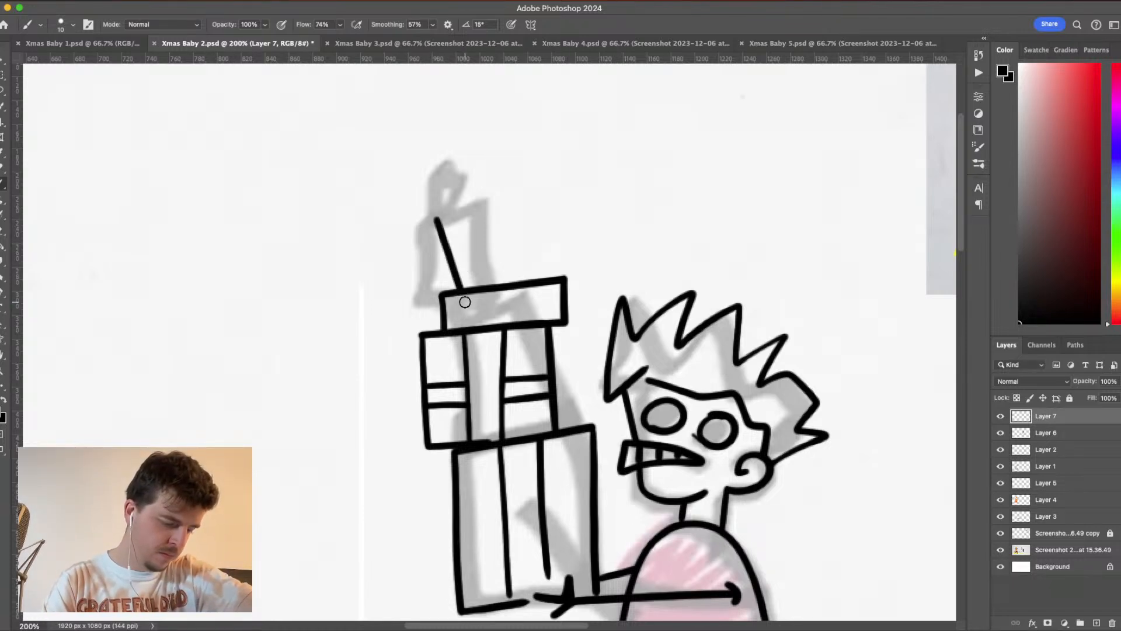
key(ctrl+z)
click(437, 205)
drag(447, 226, 471, 288)
key(ctrl+z)
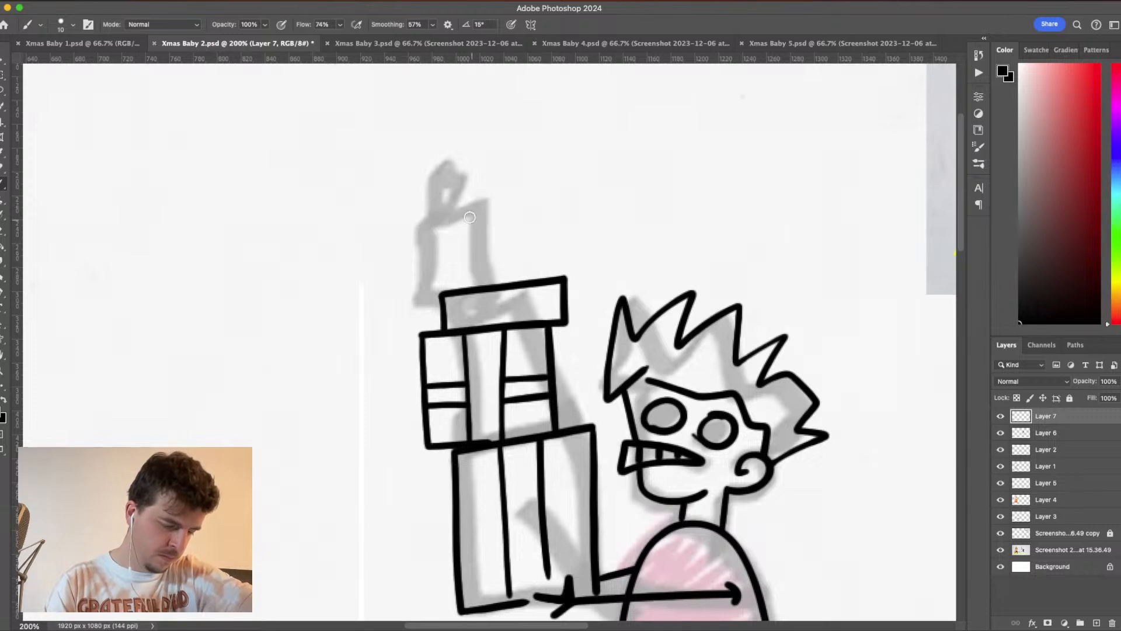
- Draw a present that widens toward its top on the flat box, and finish it with a small looped bow
drag(450, 209, 476, 296)
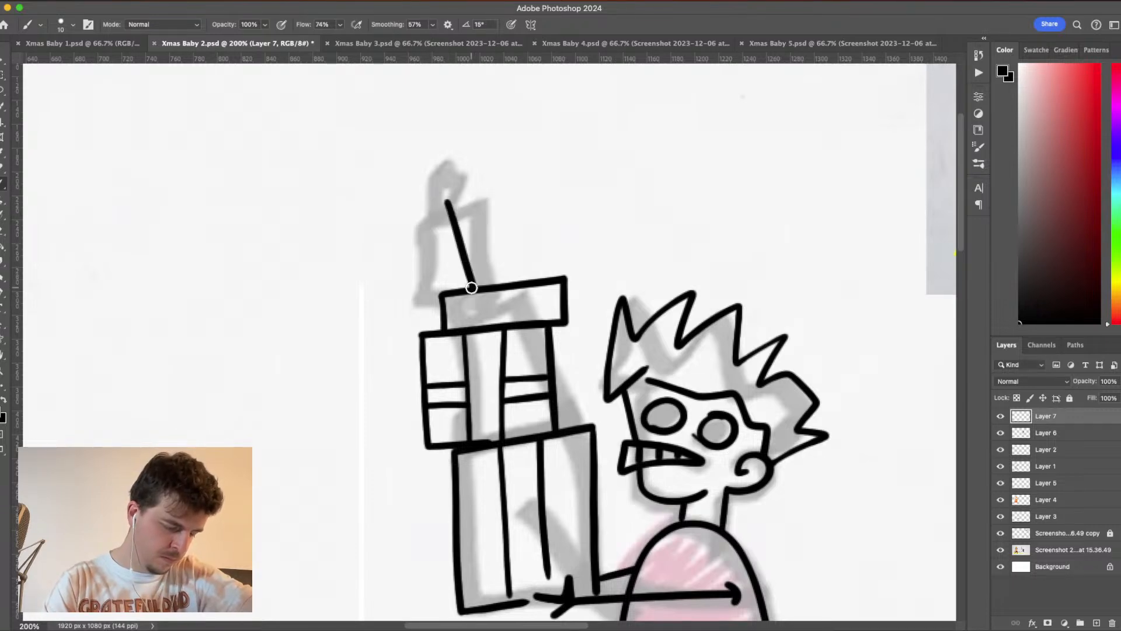
drag(541, 184, 521, 291)
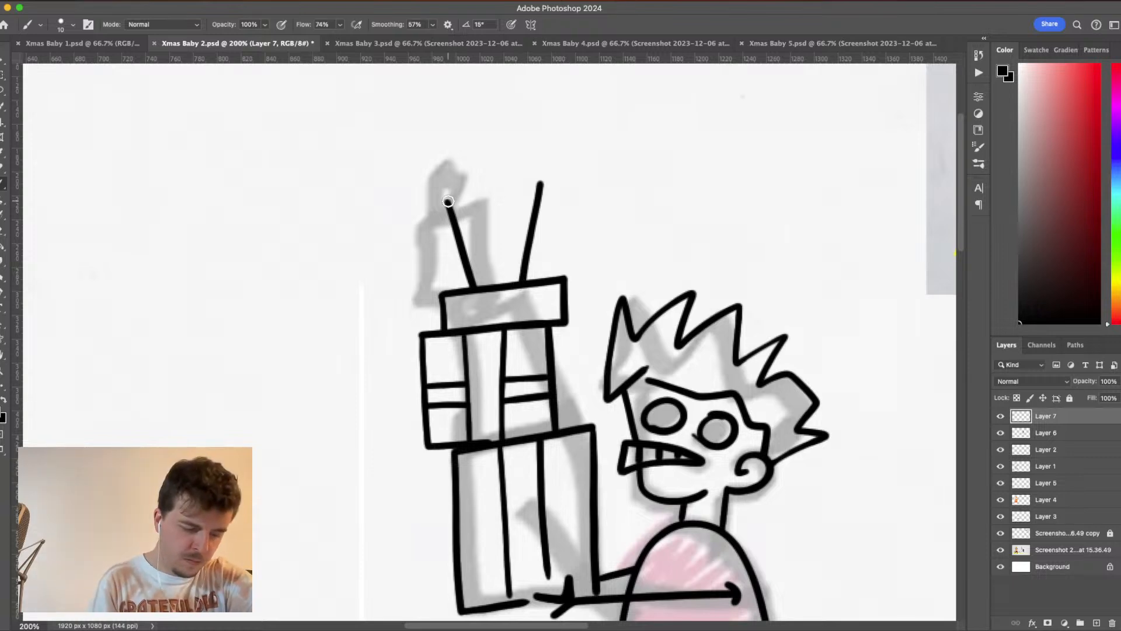
drag(448, 201, 543, 180)
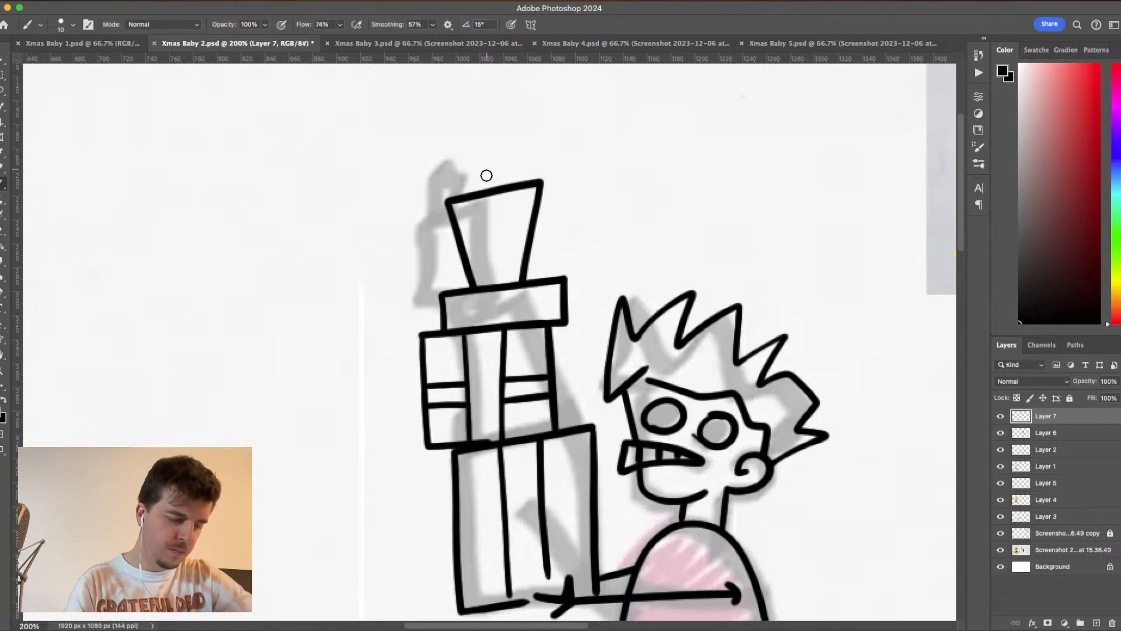
mouse_move(483, 188)
mouse_down()
mouse_move(455, 150)
mouse_move(469, 151)
mouse_move(480, 195)
mouse_move(486, 158)
mouse_move(514, 144)
mouse_move(498, 181)
mouse_move(476, 192)
mouse_move(501, 163)
mouse_move(496, 191)
mouse_up()
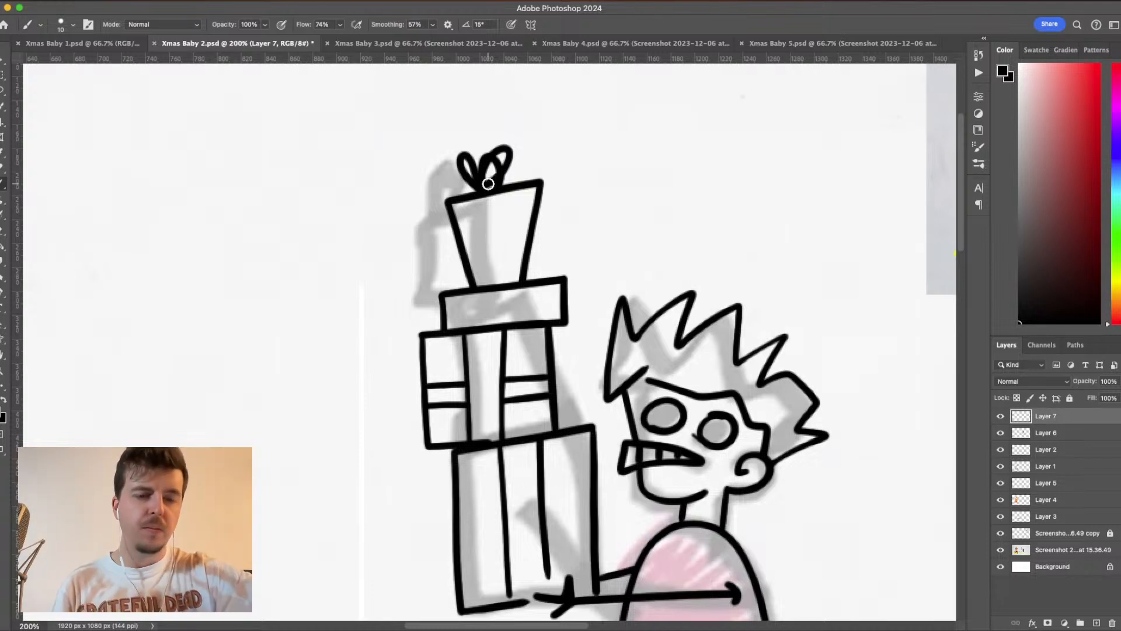
- Replace the top present's bow with a neater one of two rounded loops, a short upright tail and a small dot above
key(super+z)
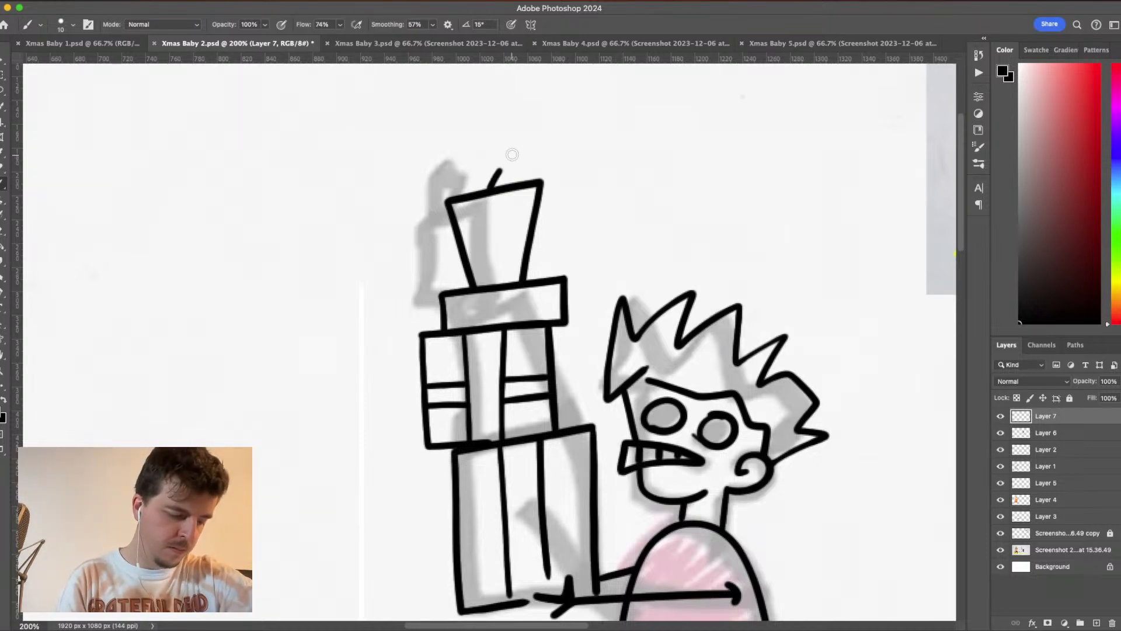
mouse_move(512, 155)
mouse_down()
mouse_move(522, 157)
mouse_move(492, 190)
mouse_up()
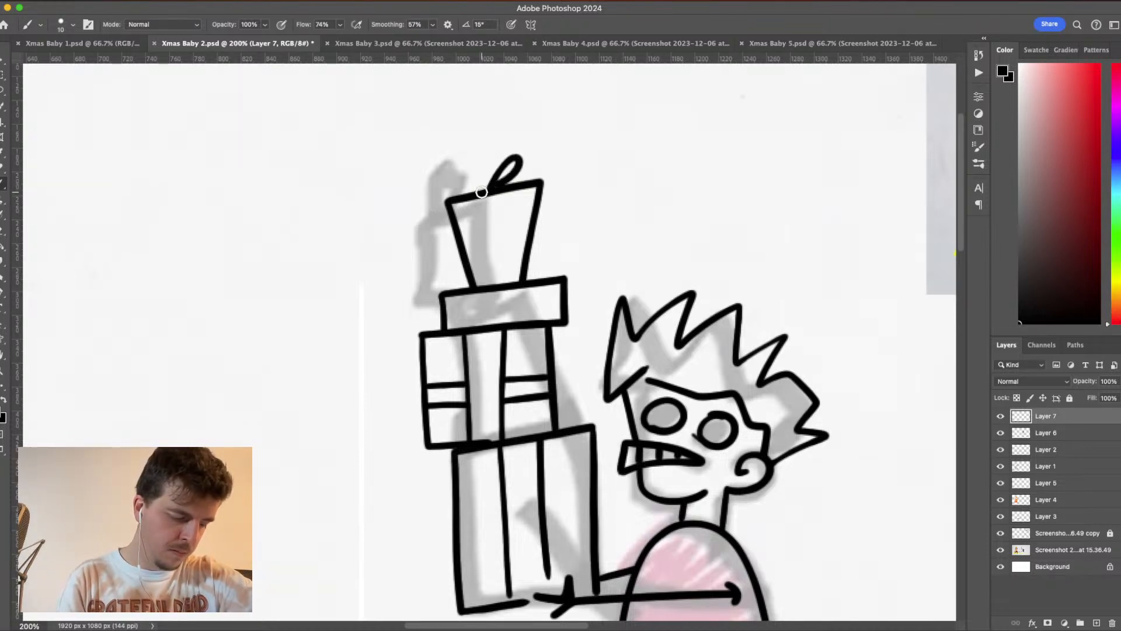
mouse_move(452, 169)
mouse_down()
mouse_move(482, 190)
mouse_move(505, 177)
mouse_up()
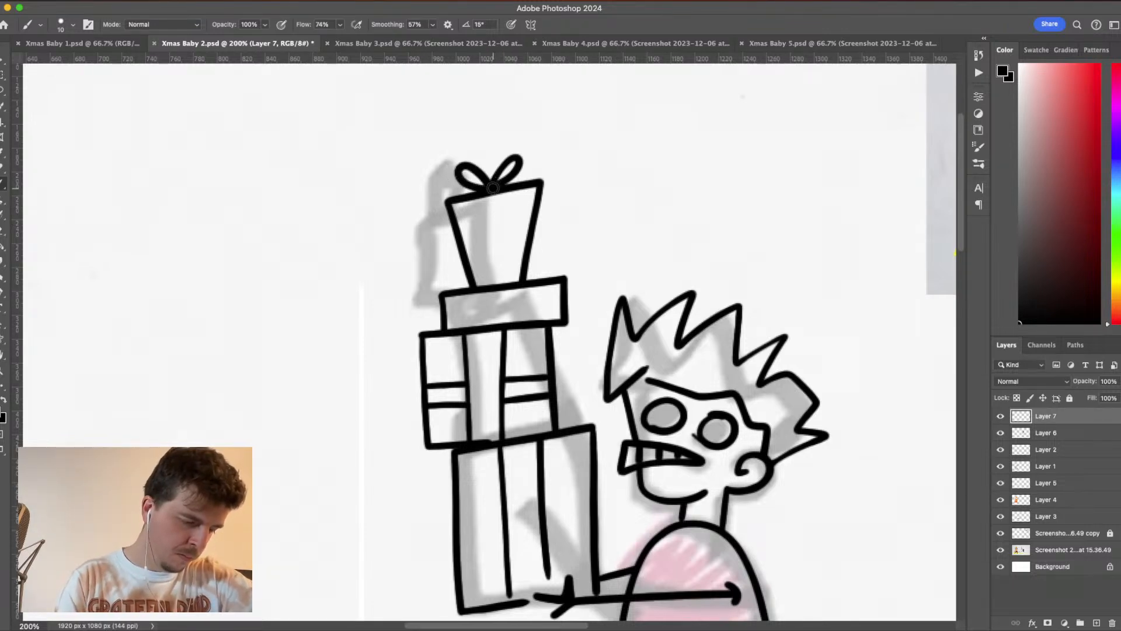
drag(492, 181, 496, 147)
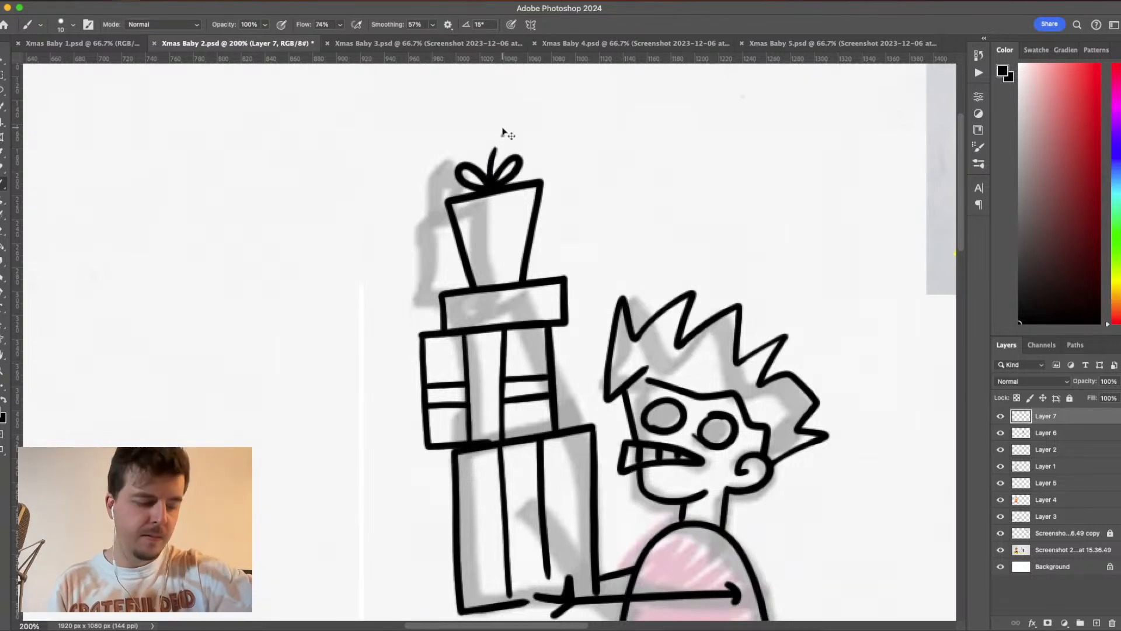
click(502, 135)
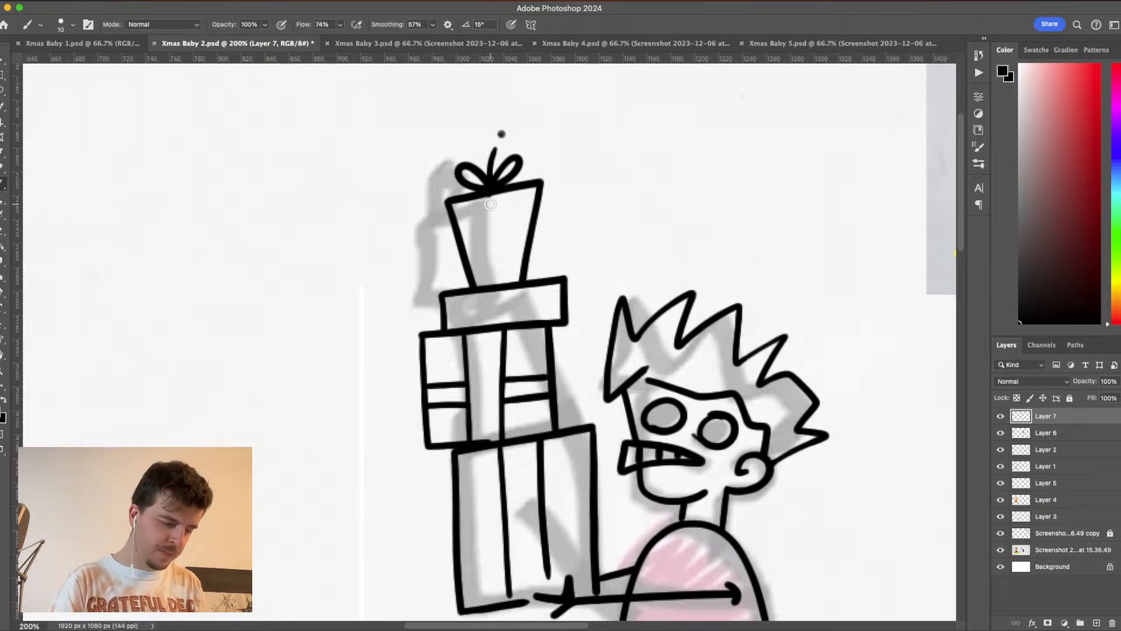
- Add two close vertical ribbon lines down the top present and a single lengthwise line across the flat box below it
drag(490, 204, 499, 298)
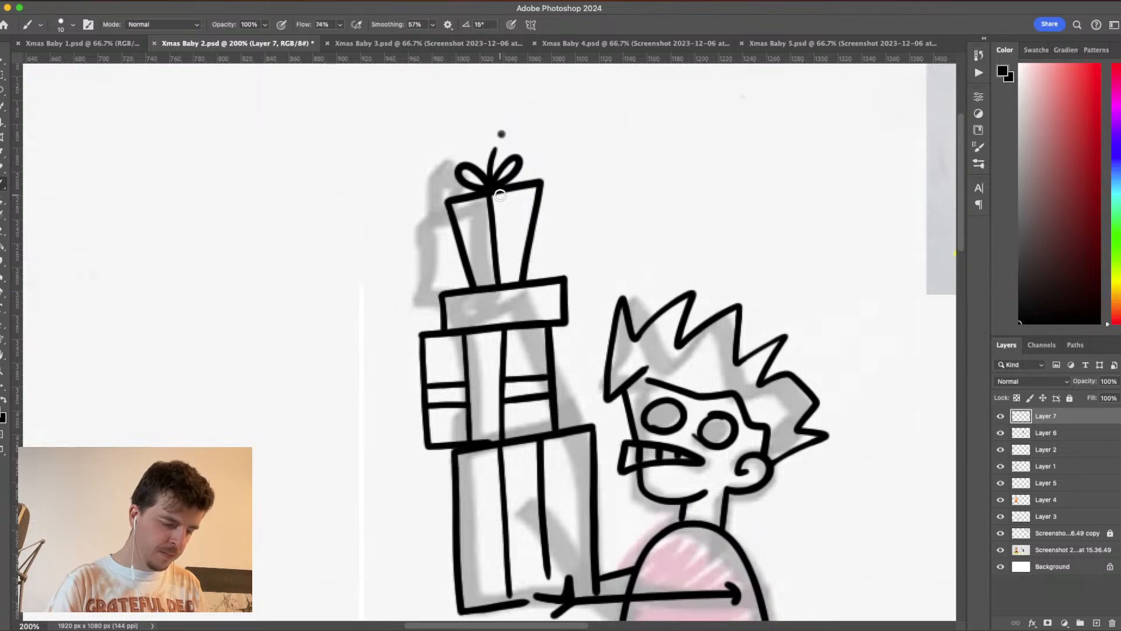
drag(500, 195, 509, 295)
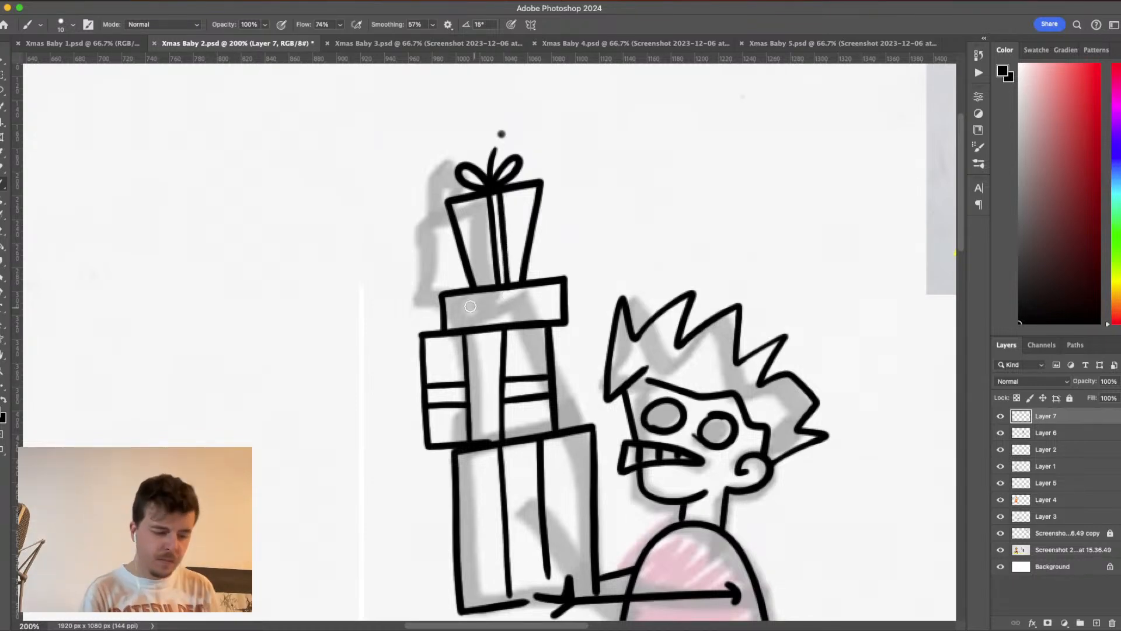
drag(447, 310, 562, 305)
key(cmd+z)
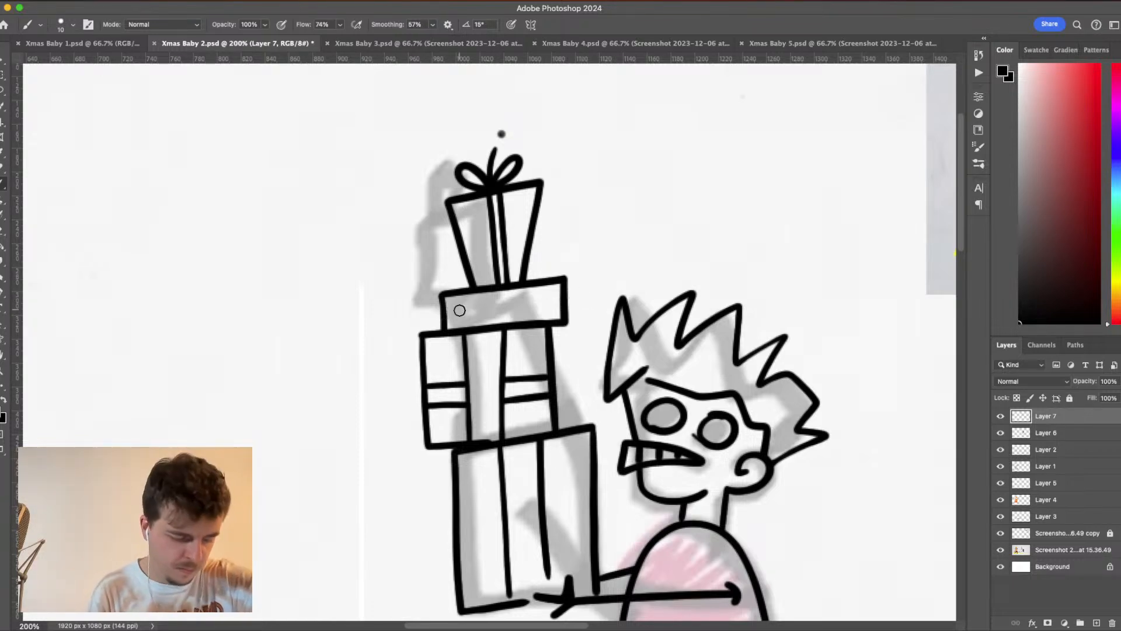
drag(441, 310, 573, 295)
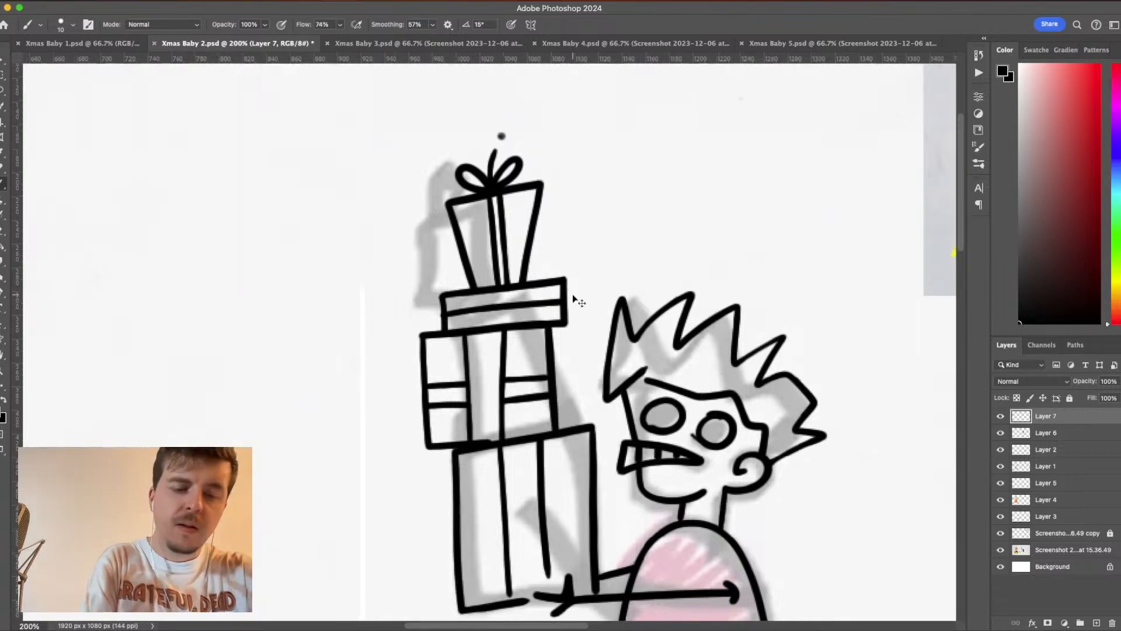
- Fill both of the baby's round eyes solid black
key(cmd+minus)
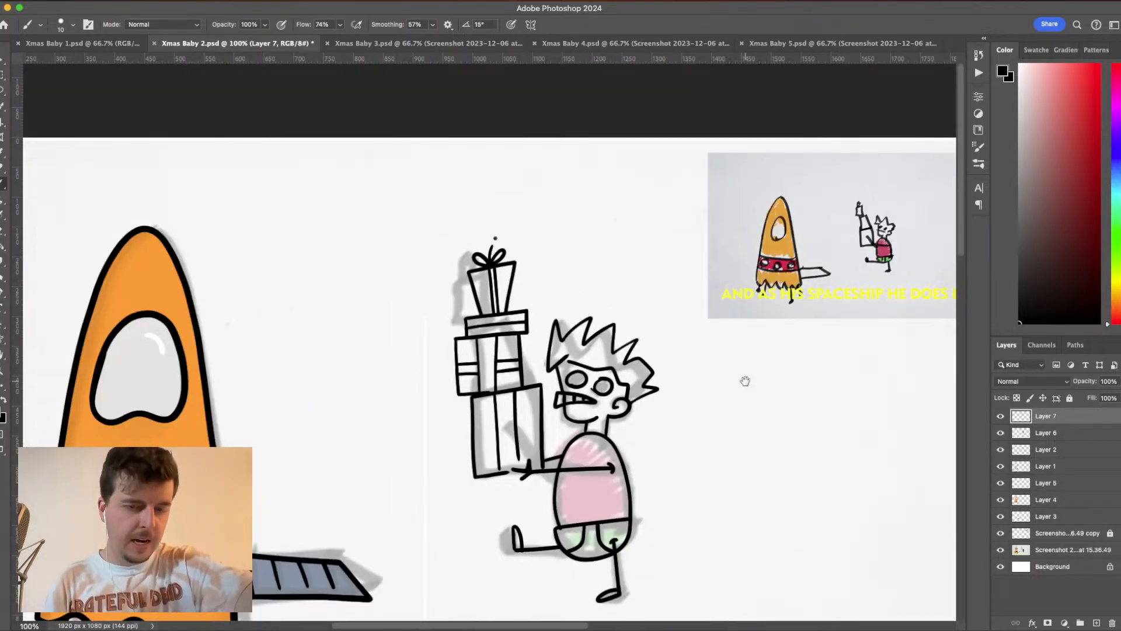
drag(683, 423, 746, 342)
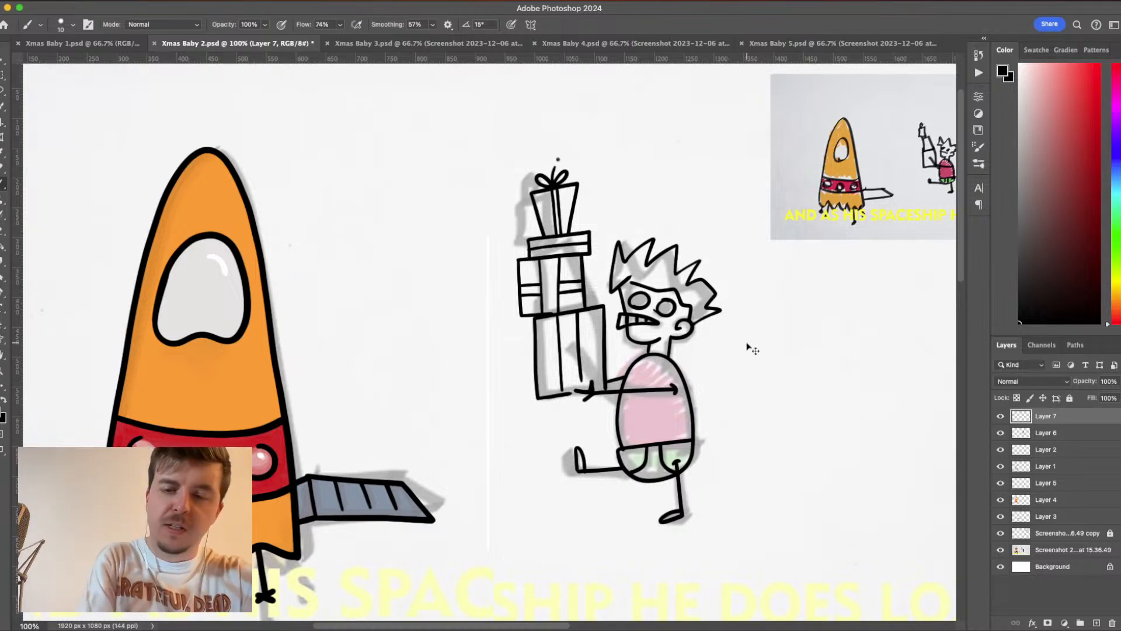
key(super+equal)
scroll(746, 343, right, 5)
scroll(747, 343, down, 3)
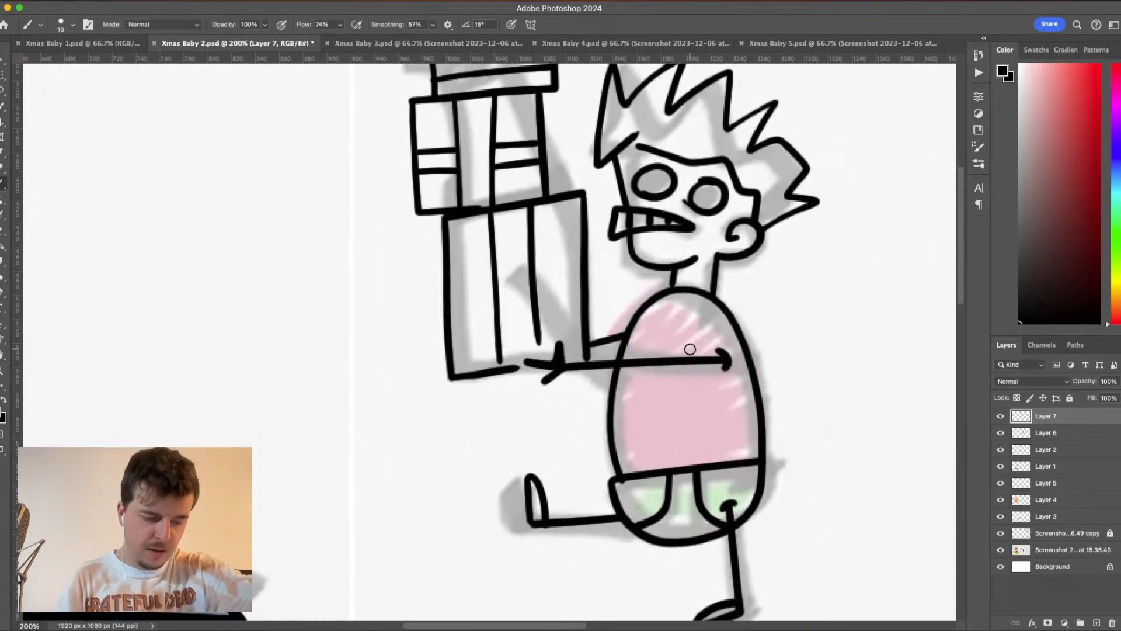
mouse_move(716, 191)
mouse_down()
mouse_move(708, 210)
mouse_move(720, 192)
mouse_move(696, 191)
mouse_move(711, 181)
mouse_move(694, 199)
mouse_move(713, 206)
mouse_move(722, 188)
mouse_move(706, 185)
mouse_move(698, 206)
mouse_move(705, 185)
mouse_move(724, 195)
mouse_move(713, 186)
mouse_move(723, 194)
mouse_move(707, 208)
mouse_move(694, 194)
mouse_move(705, 180)
mouse_move(692, 203)
mouse_move(666, 172)
mouse_move(638, 186)
mouse_move(664, 193)
mouse_move(666, 173)
mouse_move(637, 180)
mouse_move(654, 194)
mouse_move(667, 184)
mouse_move(652, 183)
mouse_move(668, 177)
mouse_move(644, 189)
mouse_move(665, 168)
mouse_move(665, 185)
mouse_move(639, 187)
mouse_move(664, 194)
mouse_move(650, 176)
mouse_move(650, 189)
mouse_move(705, 184)
mouse_move(698, 208)
mouse_up()
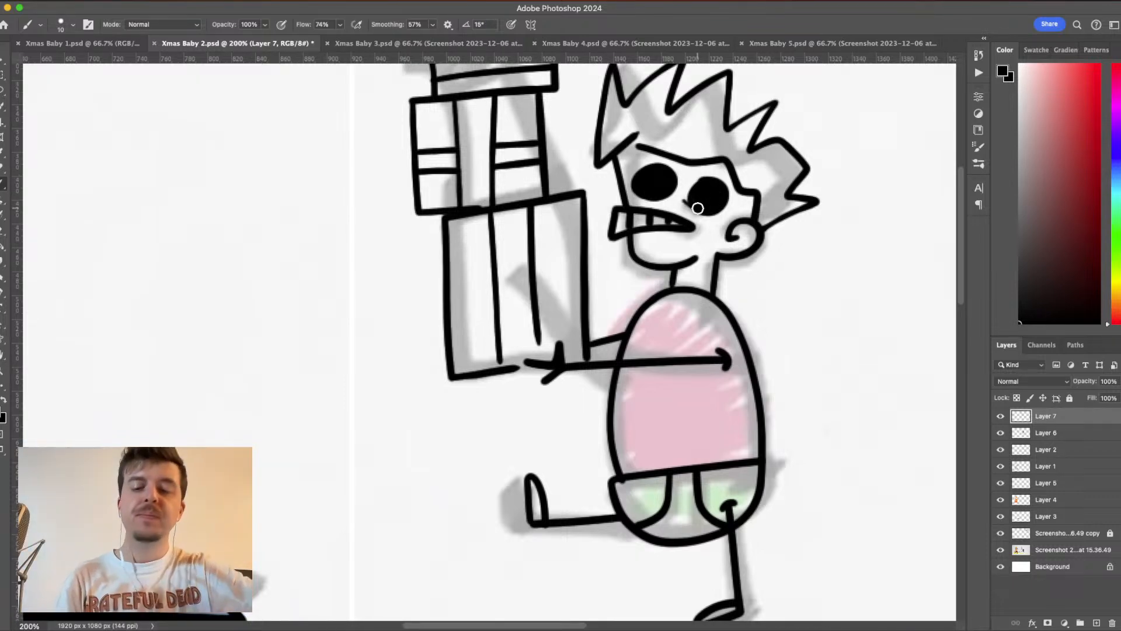
- Check Layer 2 and Layer 6 by toggling their visibility, and add a new layer between them for the baby's colours
key(super+minus)
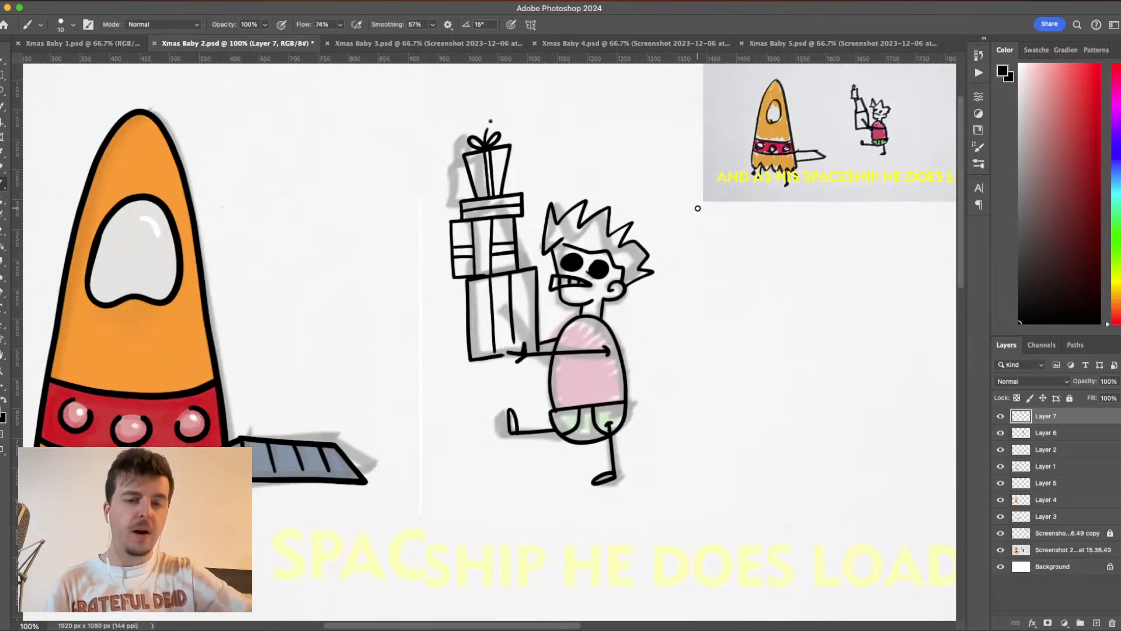
scroll(722, 365, up, 2)
scroll(722, 365, left, 1)
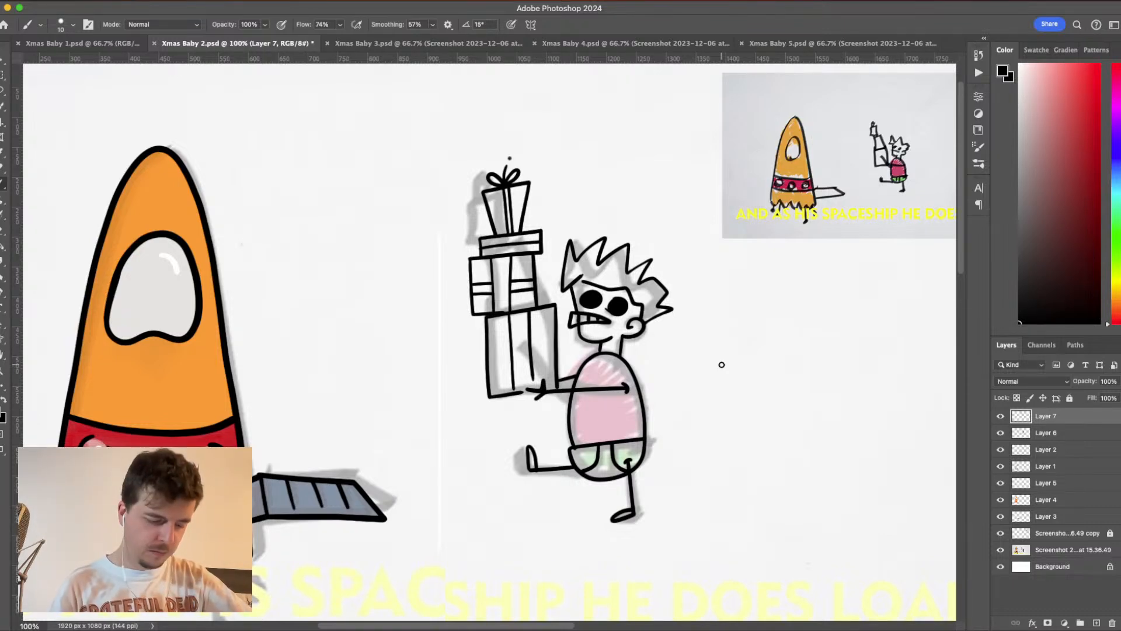
click(1000, 450)
click(1000, 450)
click(1001, 433)
click(1000, 433)
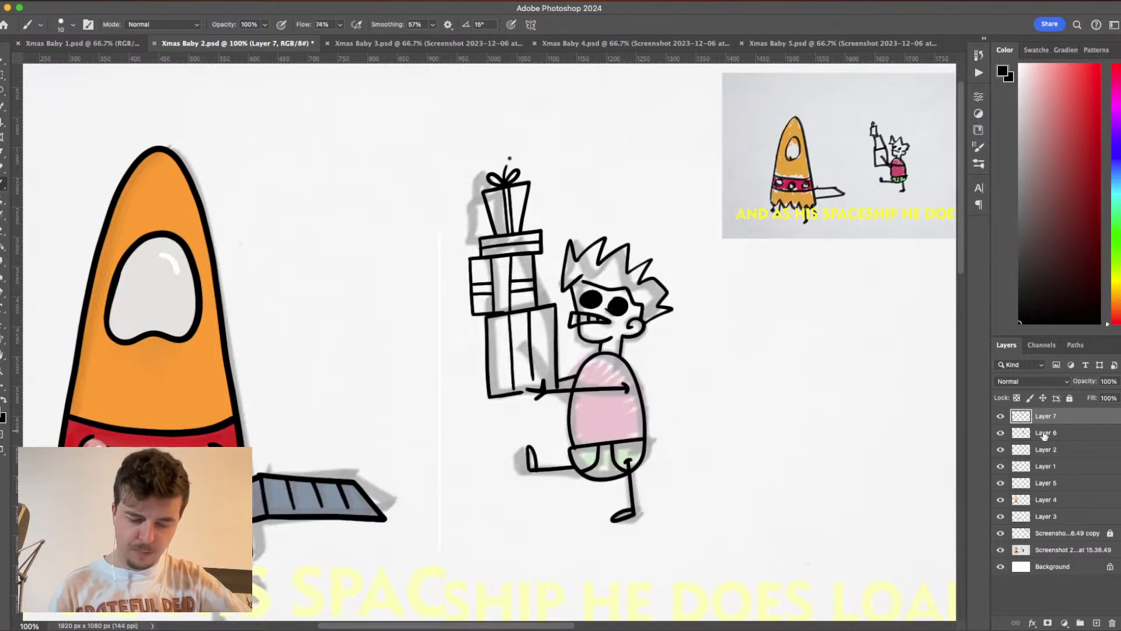
click(1046, 433)
click(1058, 451)
click(1096, 624)
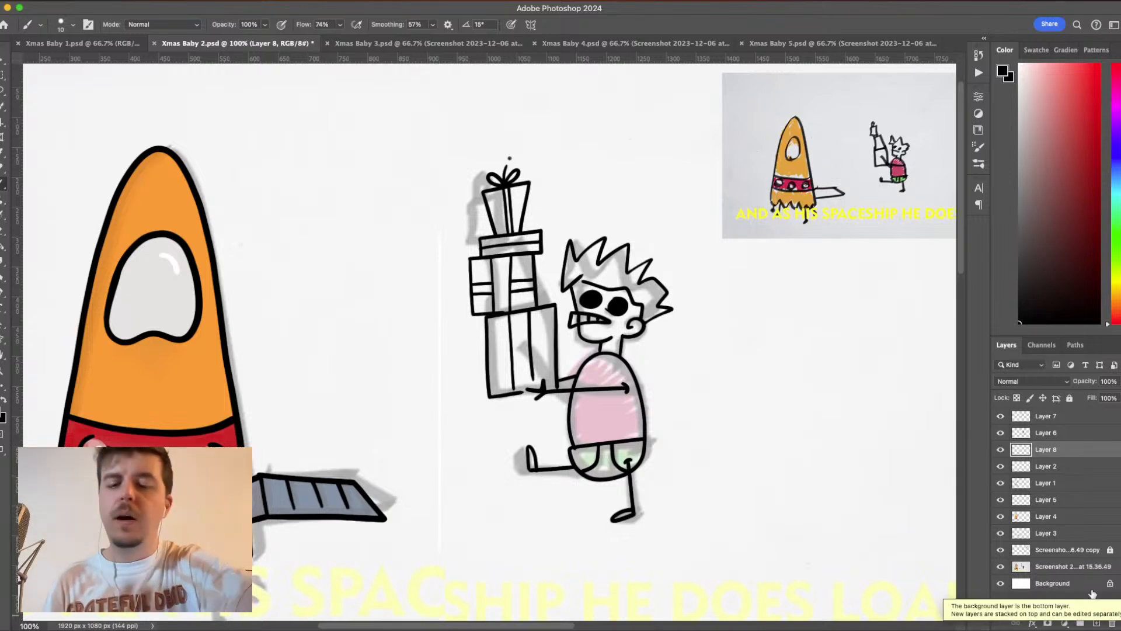
- Set the foreground colour to red cc0000 and the brush size to 22 px
key(super+equal)
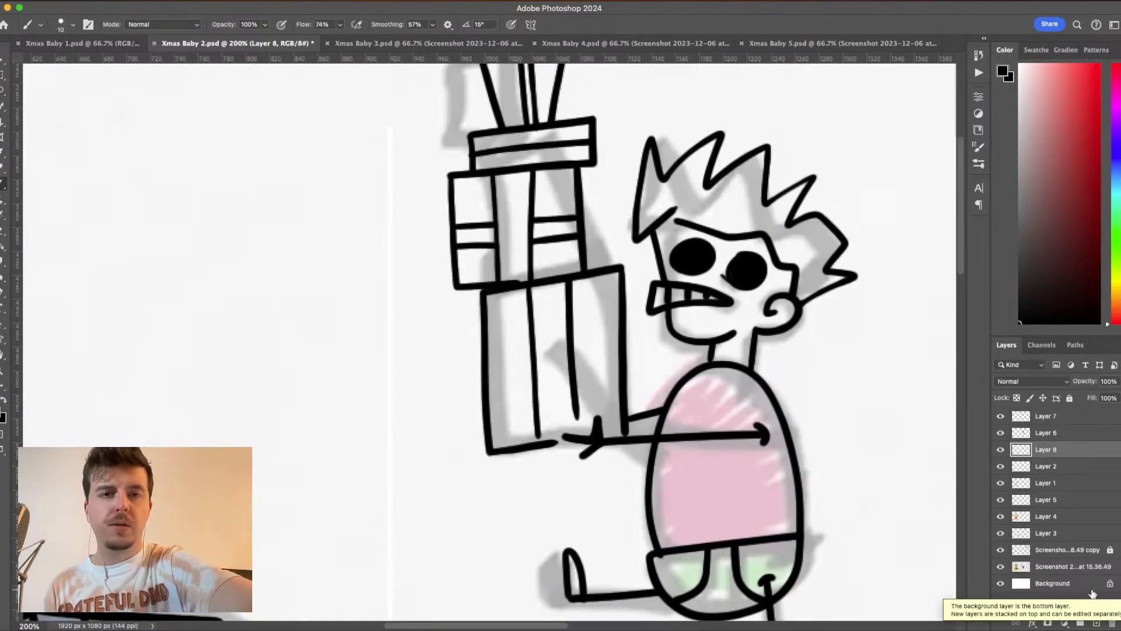
drag(711, 457, 624, 392)
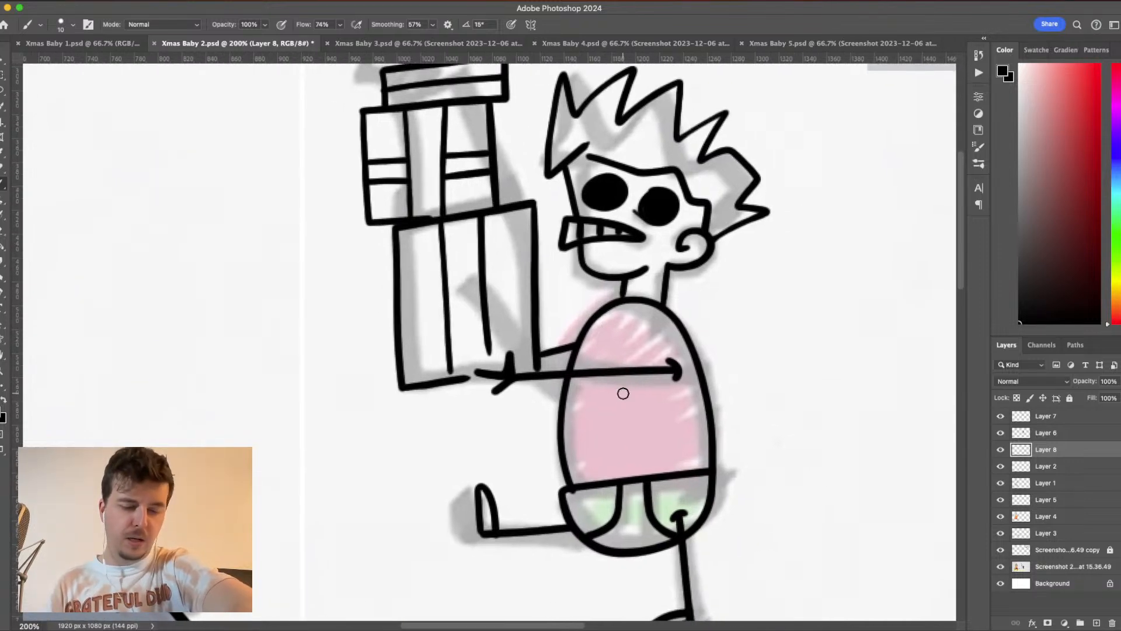
click(1091, 94)
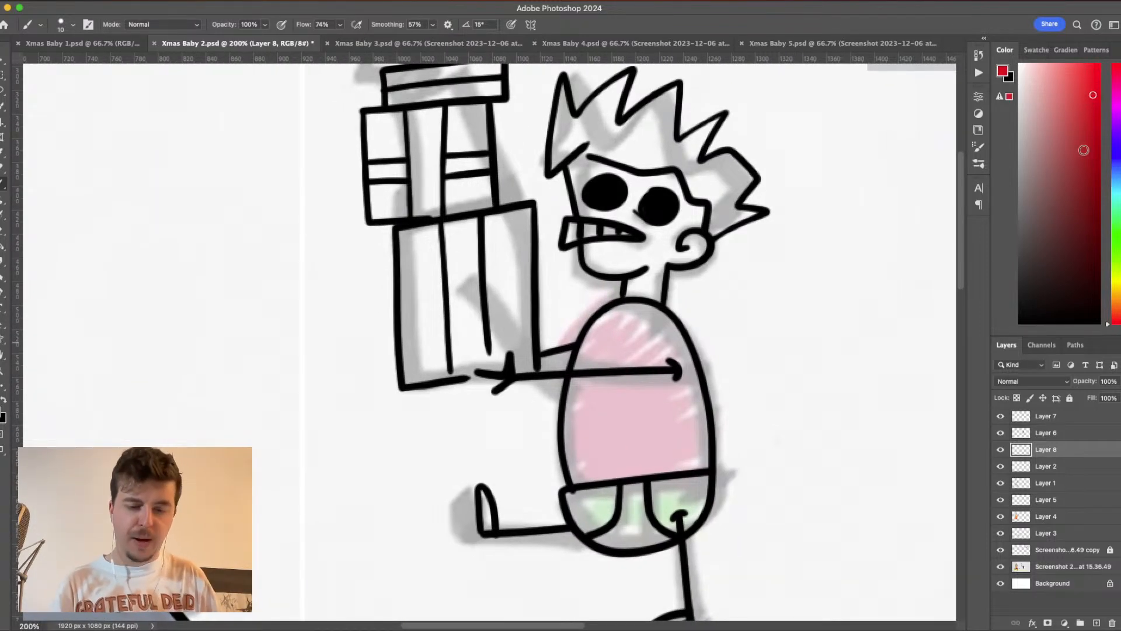
click(1002, 71)
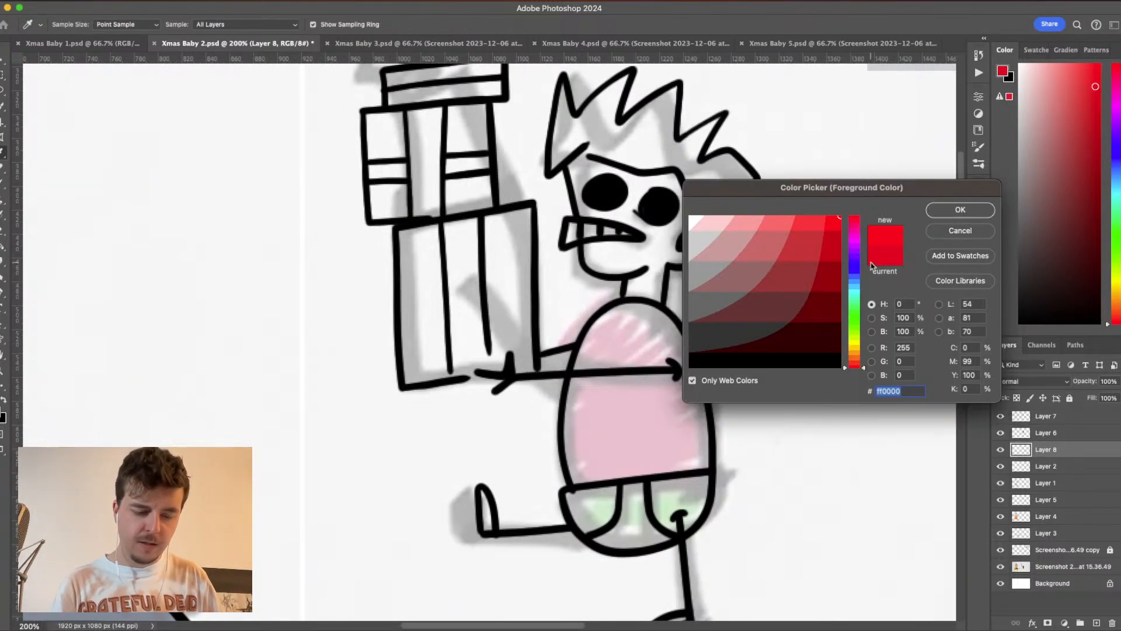
click(832, 242)
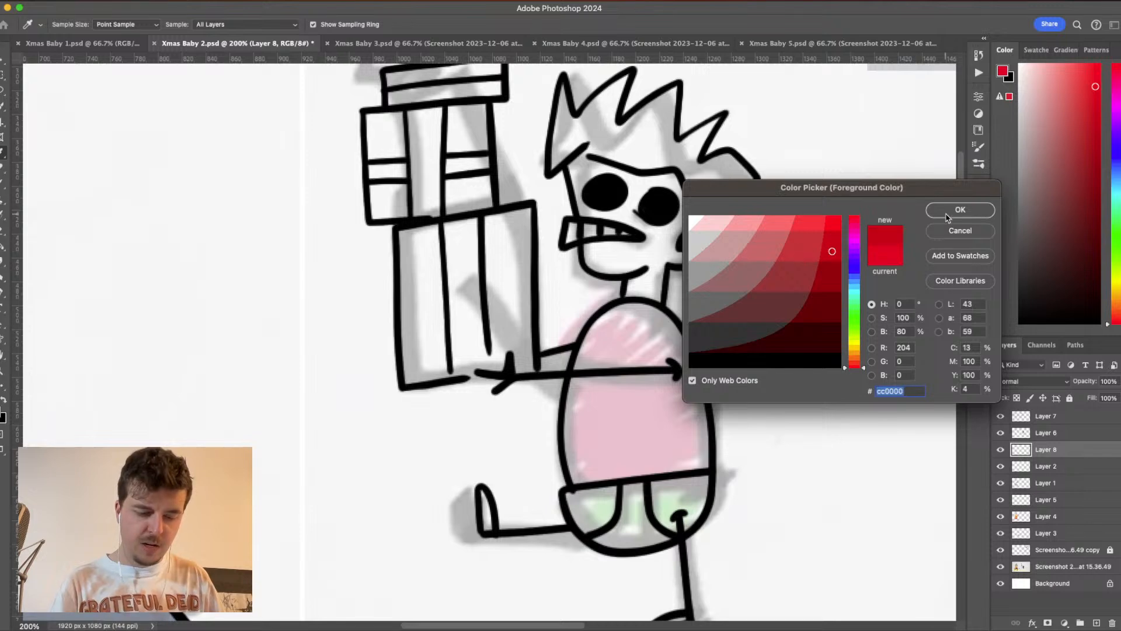
click(949, 214)
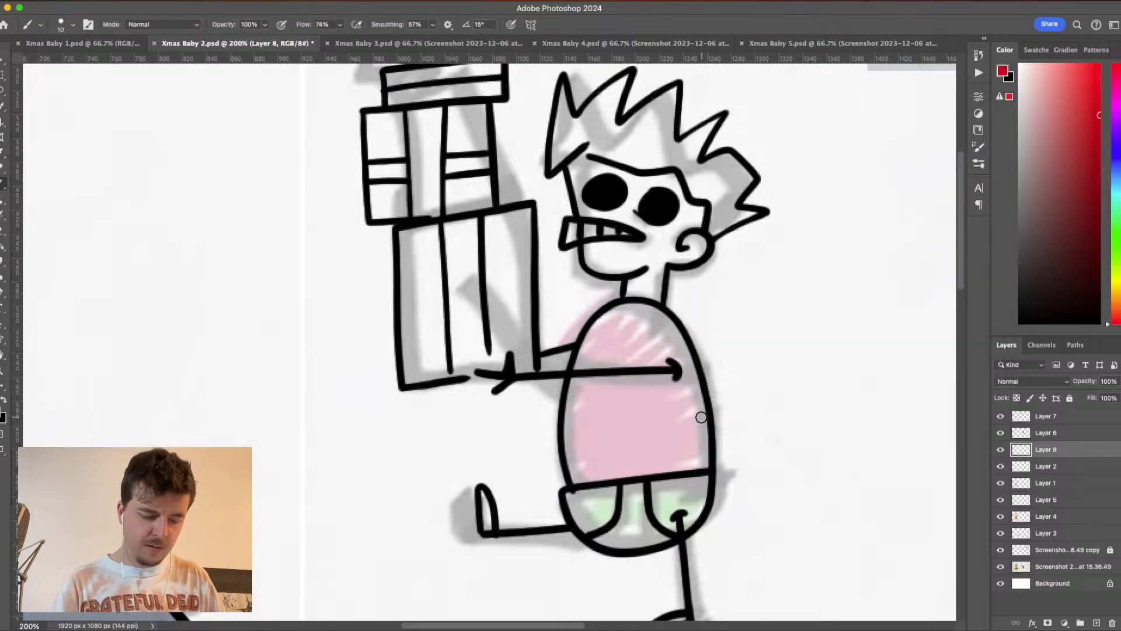
click(73, 25)
drag(58, 62, 60, 62)
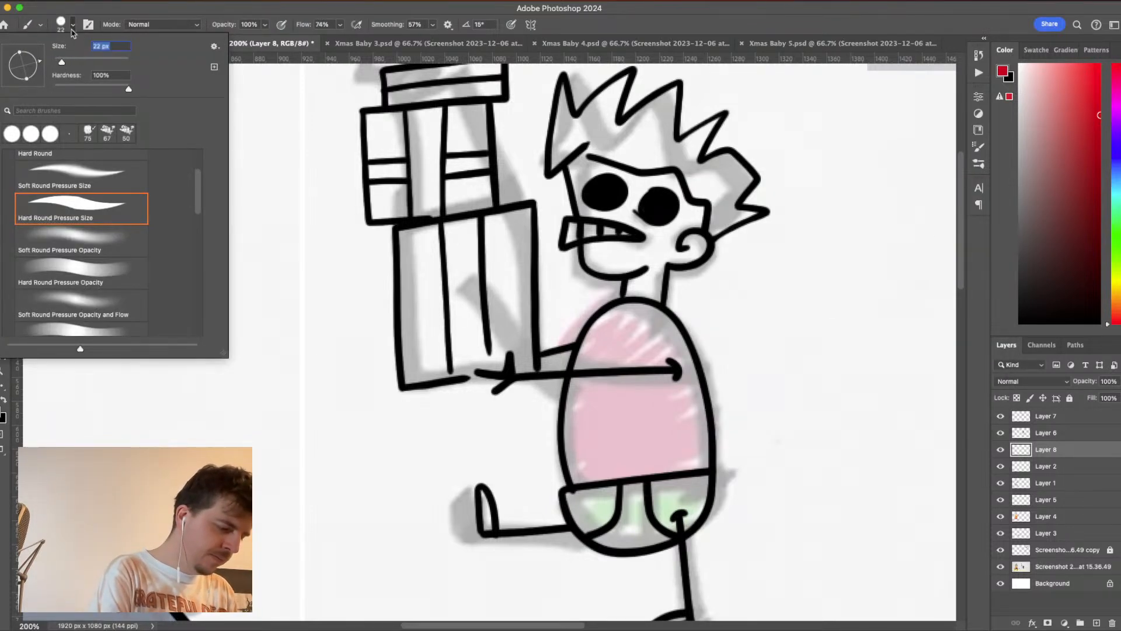
click(73, 25)
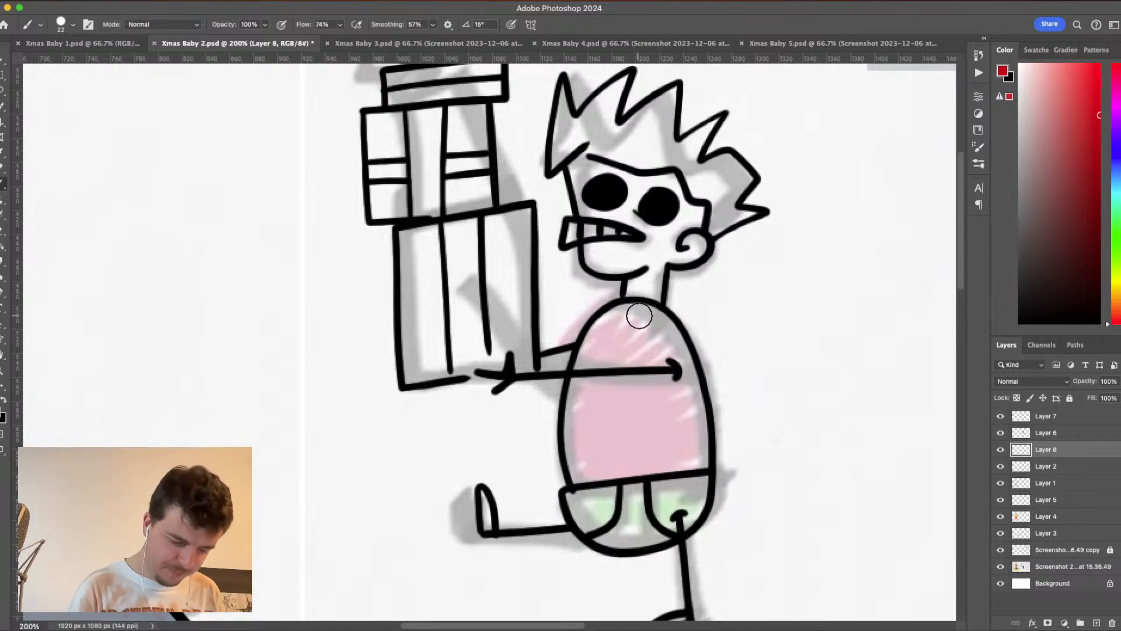
- Paint the baby's shirt red inside its outline, from the neckline down to the waist
mouse_move(638, 313)
mouse_down()
mouse_move(592, 330)
mouse_move(581, 364)
mouse_move(576, 482)
mouse_move(708, 462)
mouse_up()
mouse_move(650, 316)
mouse_down()
mouse_move(680, 342)
mouse_move(692, 374)
mouse_move(701, 467)
mouse_up()
mouse_move(643, 324)
mouse_down()
mouse_move(689, 415)
mouse_move(687, 463)
mouse_up()
mouse_move(597, 469)
mouse_down()
mouse_move(661, 458)
mouse_move(701, 435)
mouse_up()
mouse_move(647, 325)
mouse_down()
mouse_move(617, 327)
mouse_move(592, 362)
mouse_move(582, 446)
mouse_move(597, 460)
mouse_move(685, 440)
mouse_move(648, 340)
mouse_move(619, 346)
mouse_move(595, 405)
mouse_move(617, 446)
mouse_move(663, 437)
mouse_move(648, 361)
mouse_move(620, 363)
mouse_move(608, 415)
mouse_up()
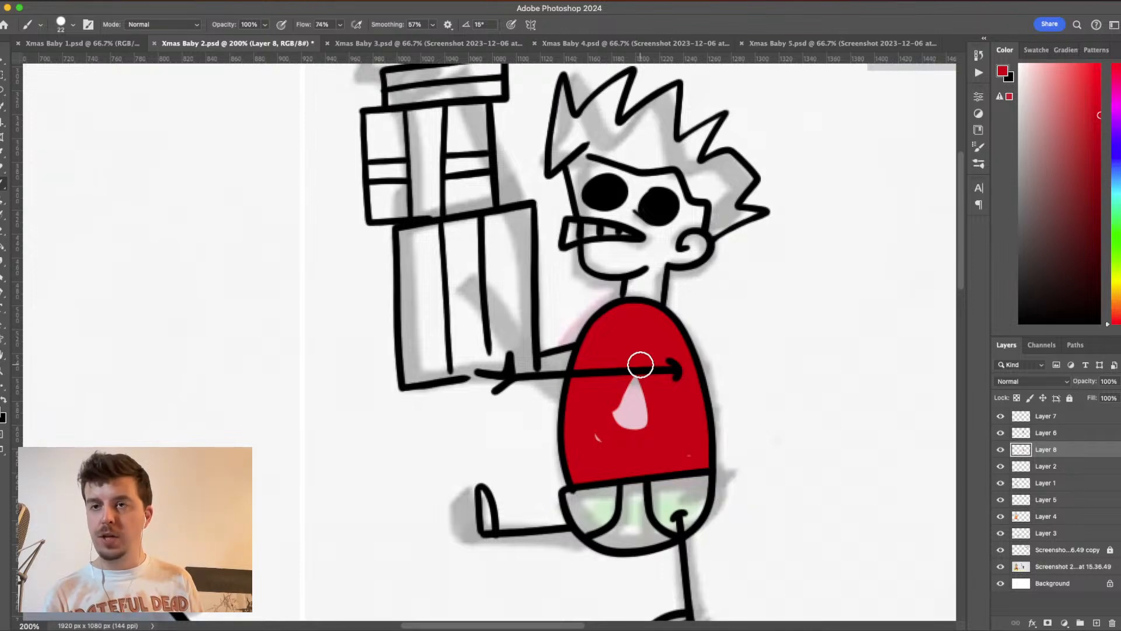
mouse_move(640, 365)
mouse_down()
mouse_move(600, 442)
mouse_move(641, 386)
mouse_move(619, 440)
mouse_move(652, 398)
mouse_move(646, 437)
mouse_move(671, 375)
mouse_up()
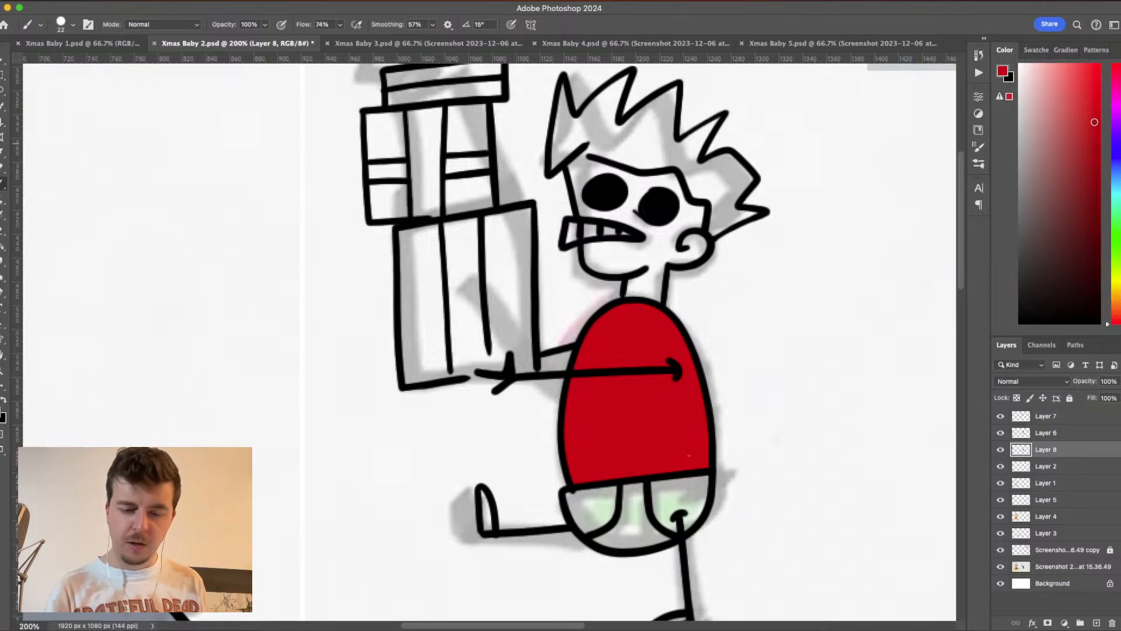
- Choose a green foreground colour, darken it to a muted shade, and paint the baby's shorts with it
click(1116, 243)
click(1004, 72)
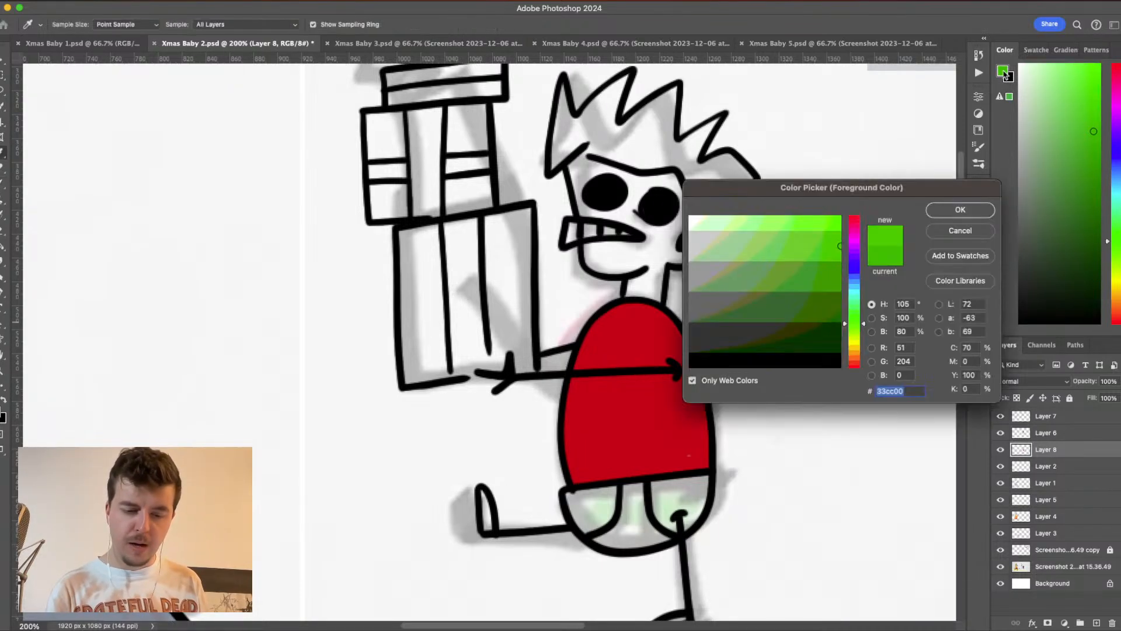
mouse_move(805, 241)
mouse_down()
mouse_move(832, 222)
mouse_move(833, 240)
mouse_up()
click(949, 212)
drag(668, 498, 689, 505)
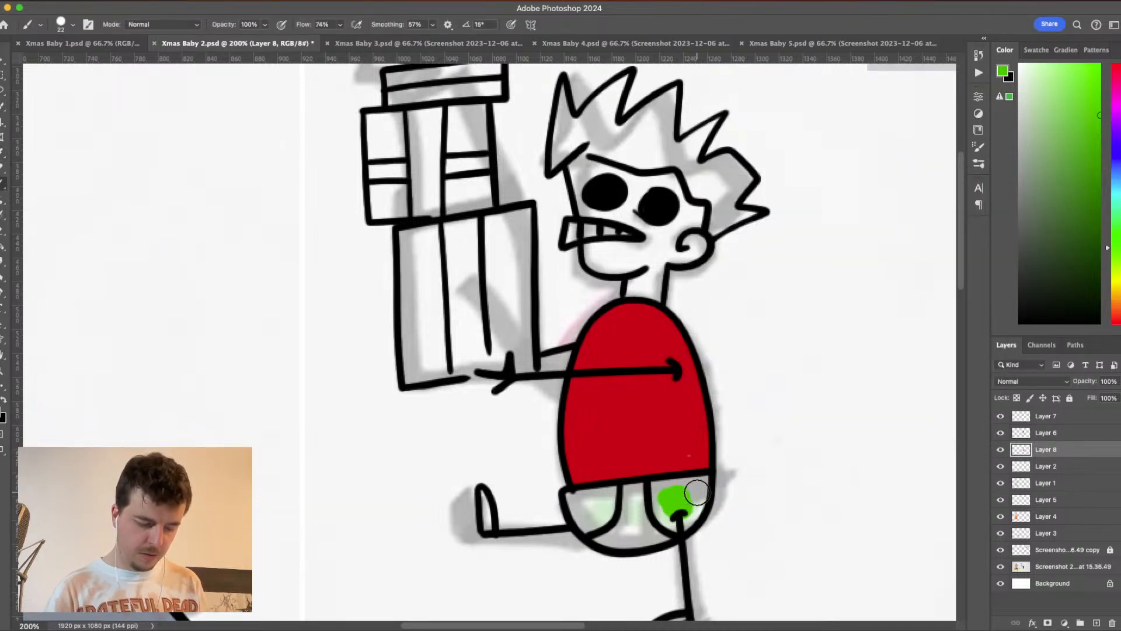
click(1005, 73)
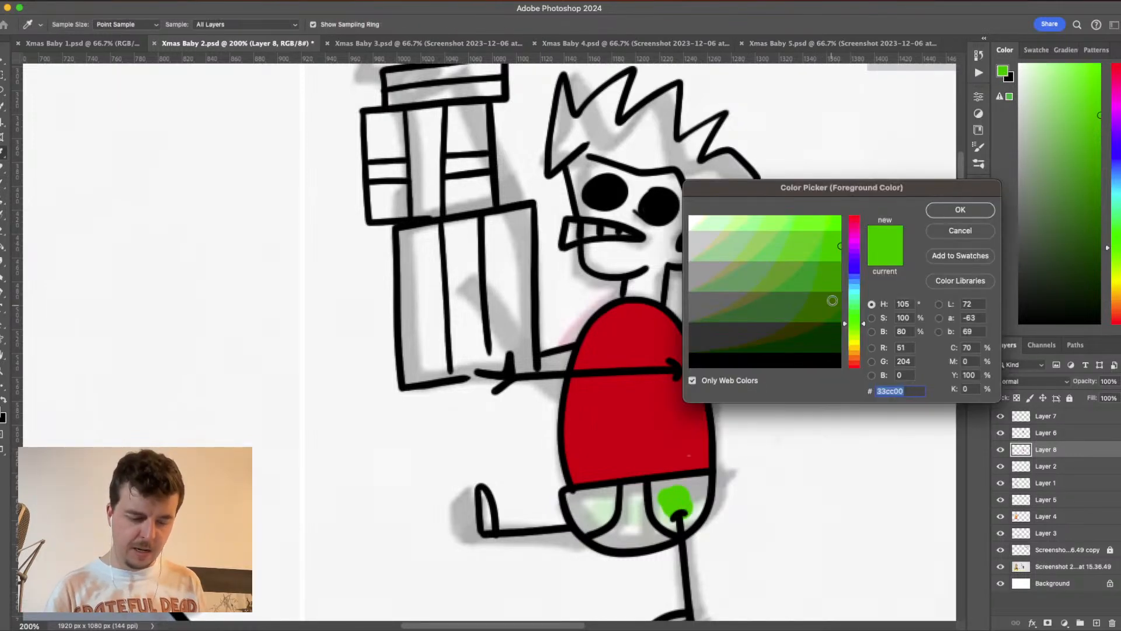
click(812, 273)
click(952, 209)
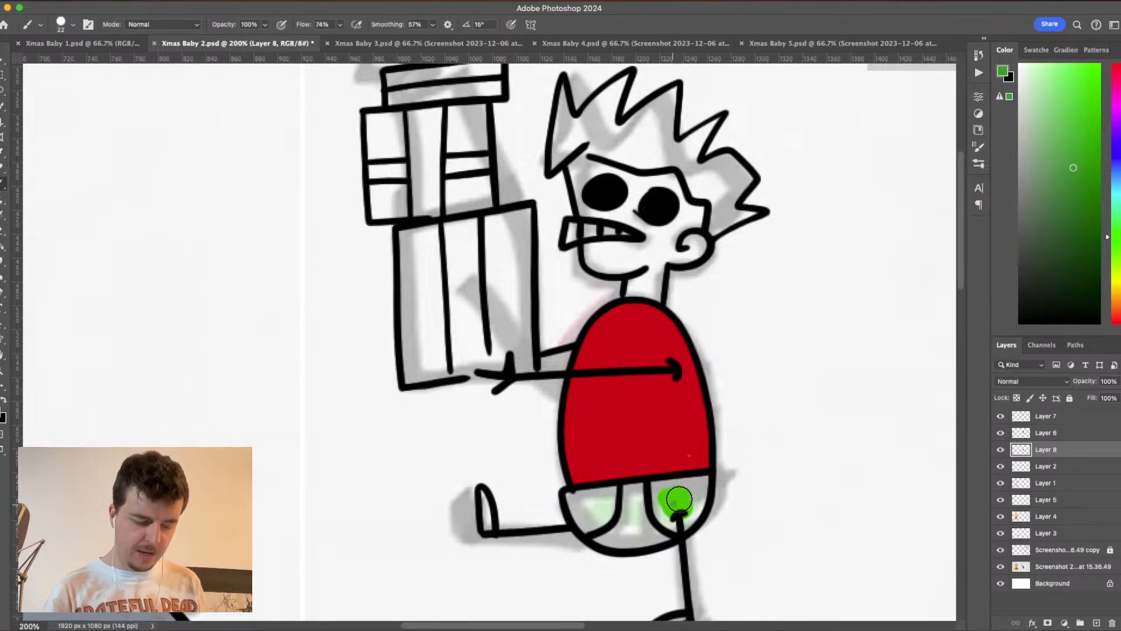
mouse_move(671, 500)
mouse_down()
mouse_move(706, 481)
mouse_move(672, 528)
mouse_move(687, 519)
mouse_move(667, 522)
mouse_move(655, 498)
mouse_move(678, 488)
mouse_move(657, 485)
mouse_move(705, 483)
mouse_move(657, 486)
mouse_move(652, 501)
mouse_move(673, 516)
mouse_move(640, 488)
mouse_move(569, 494)
mouse_move(675, 484)
mouse_up()
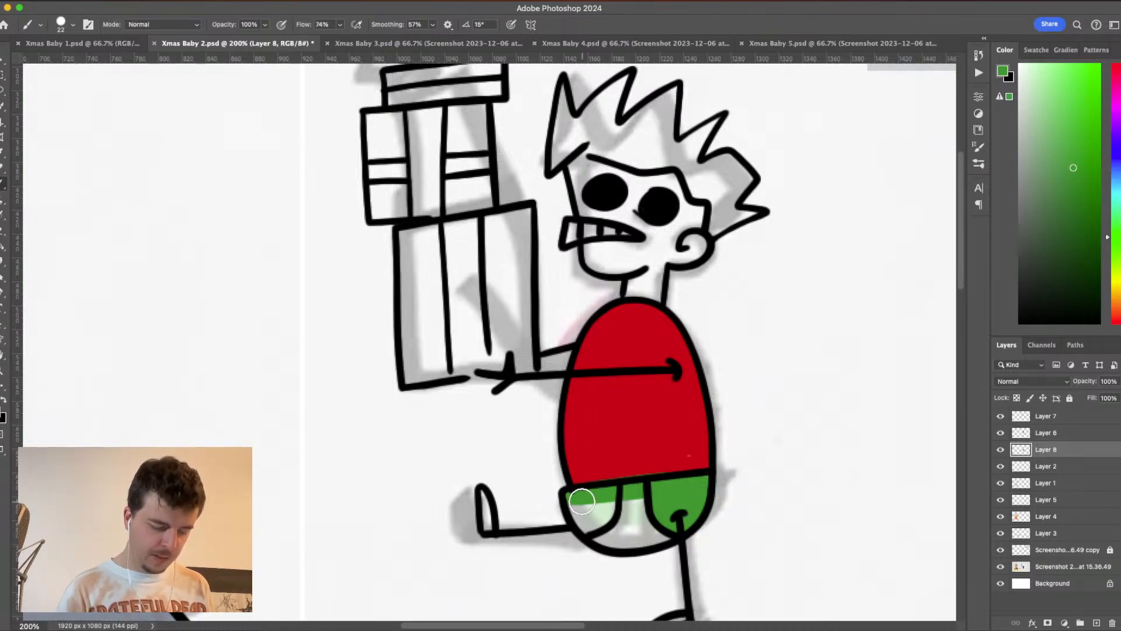
mouse_move(582, 501)
mouse_down()
mouse_move(630, 538)
mouse_move(676, 524)
mouse_move(669, 530)
mouse_move(598, 532)
mouse_move(630, 540)
mouse_move(648, 515)
mouse_move(593, 506)
mouse_move(676, 498)
mouse_move(588, 512)
mouse_move(680, 519)
mouse_move(643, 521)
mouse_up()
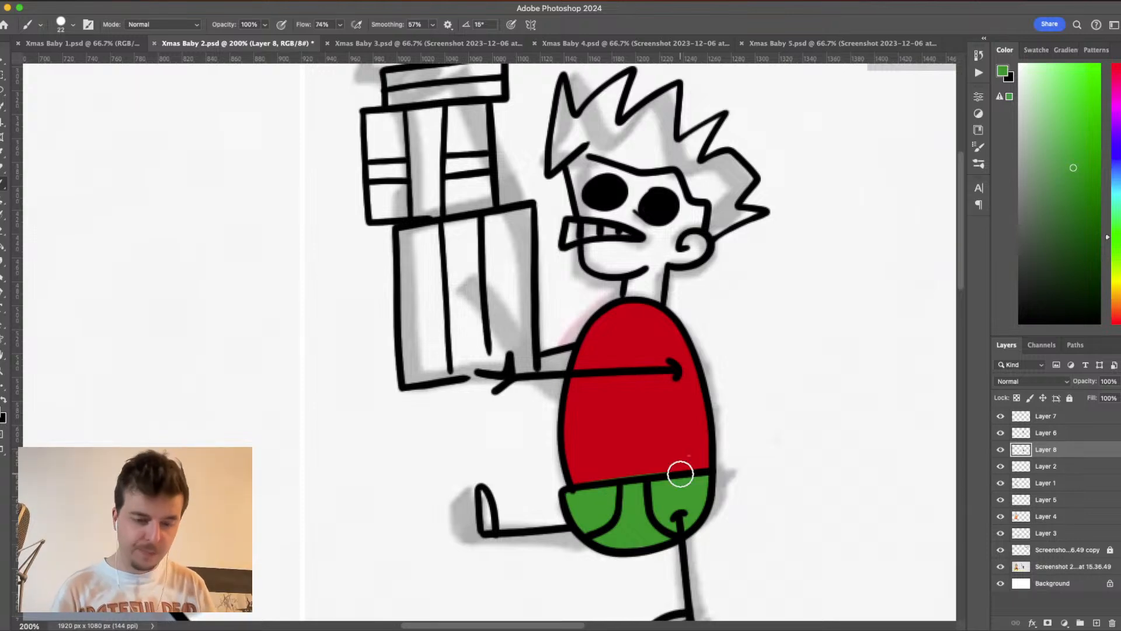
- Sample the shirt's red to fill the unpainted specks just above the shirt's hem, and sample the shorts' colour
alt+click(659, 433)
mouse_move(610, 470)
mouse_down()
mouse_move(699, 461)
mouse_move(684, 459)
mouse_up()
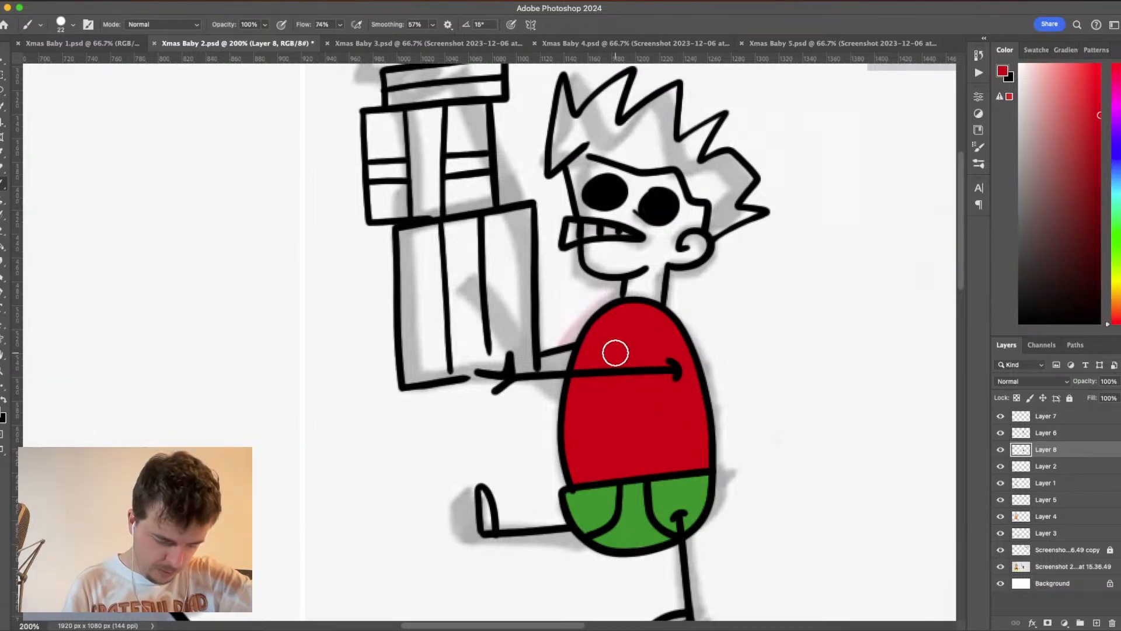
alt+click(640, 503)
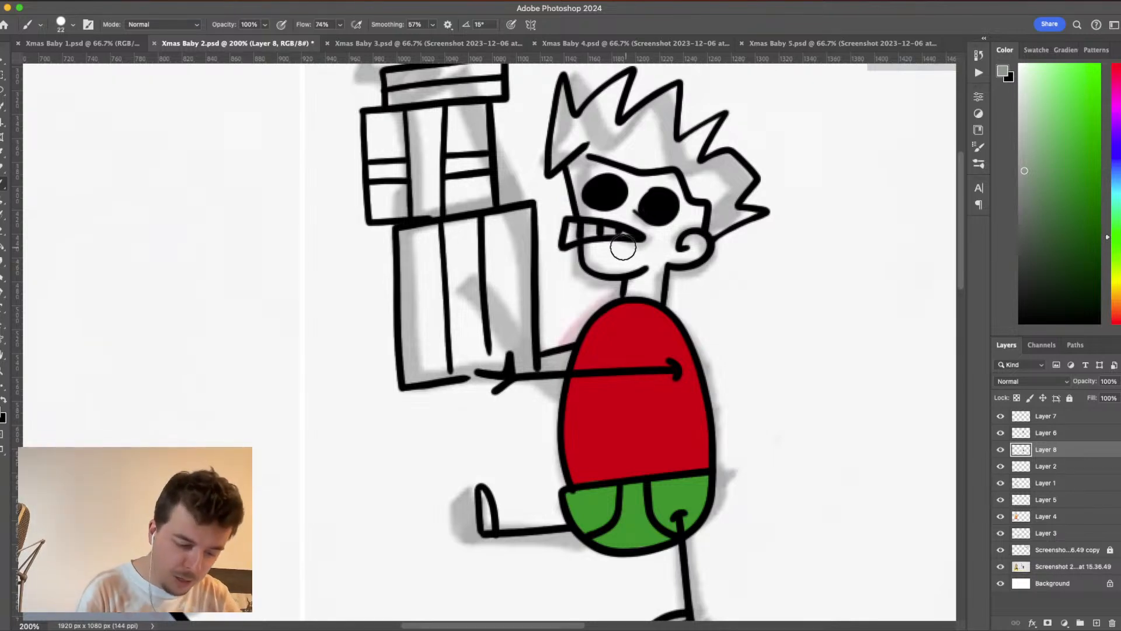
- Paint the baby's face, ear and neck in grey-green skin colour inside the ink outlines
mouse_move(587, 252)
mouse_down()
mouse_move(599, 270)
mouse_move(648, 264)
mouse_move(643, 279)
mouse_up()
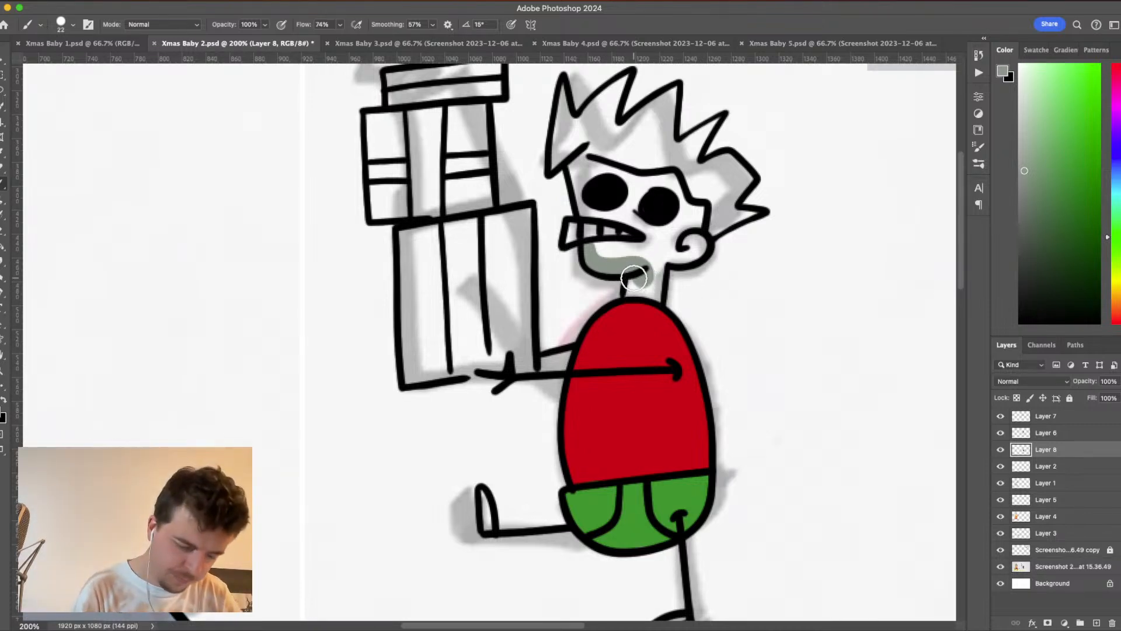
mouse_move(639, 294)
mouse_down()
mouse_move(673, 292)
mouse_move(658, 291)
mouse_move(662, 244)
mouse_move(646, 286)
mouse_move(664, 284)
mouse_move(643, 282)
mouse_move(686, 244)
mouse_move(668, 254)
mouse_move(700, 250)
mouse_move(689, 242)
mouse_move(697, 237)
mouse_move(699, 249)
mouse_move(691, 254)
mouse_move(697, 238)
mouse_move(685, 246)
mouse_move(701, 207)
mouse_move(693, 246)
mouse_move(695, 212)
mouse_move(672, 177)
mouse_move(644, 186)
mouse_move(672, 188)
mouse_move(665, 215)
mouse_up()
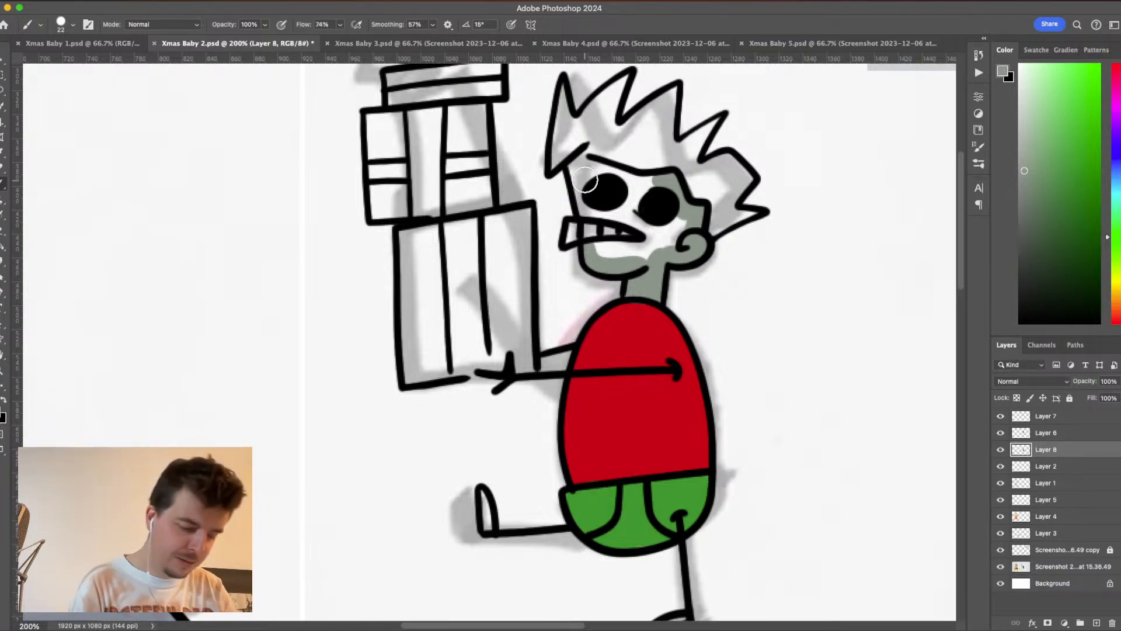
mouse_move(584, 155)
mouse_down()
mouse_move(598, 260)
mouse_move(615, 201)
mouse_move(596, 212)
mouse_move(631, 186)
mouse_move(611, 167)
mouse_move(591, 172)
mouse_move(587, 188)
mouse_move(588, 160)
mouse_move(616, 170)
mouse_move(619, 195)
mouse_move(635, 179)
mouse_move(661, 179)
mouse_move(635, 198)
mouse_move(643, 226)
mouse_move(683, 218)
mouse_move(685, 208)
mouse_move(667, 246)
mouse_move(686, 233)
mouse_move(604, 256)
mouse_move(643, 249)
mouse_move(636, 216)
mouse_move(624, 246)
mouse_move(620, 233)
mouse_move(658, 250)
mouse_move(660, 231)
mouse_move(618, 236)
mouse_move(615, 266)
mouse_move(653, 239)
mouse_up()
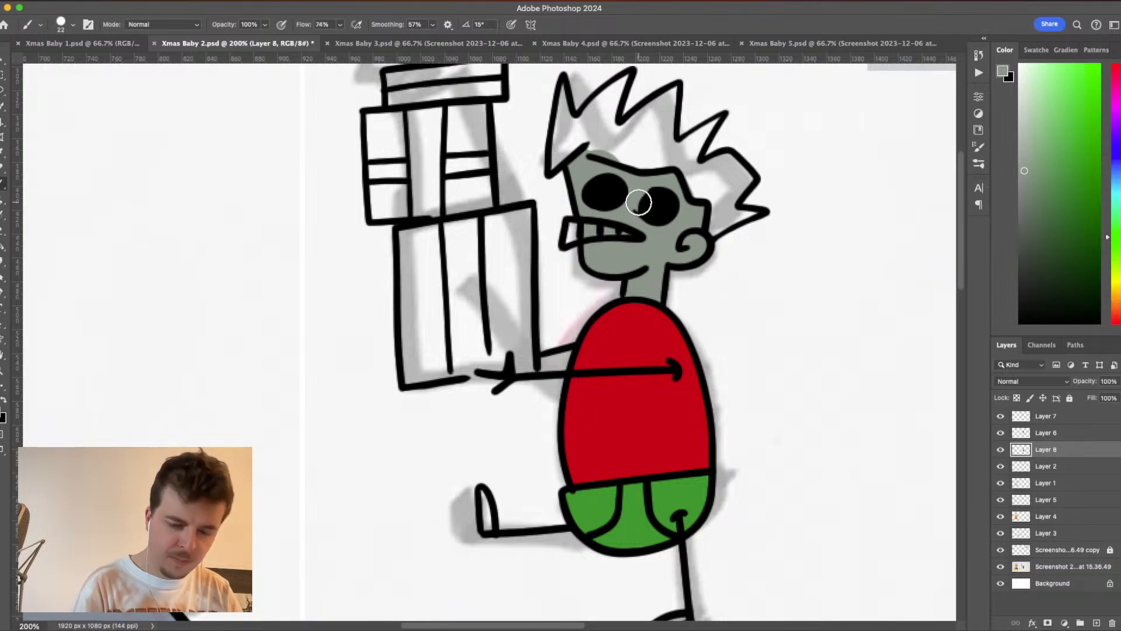
- Lighten the foreground colour to a pale grey and paint the baby's teeth with it
drag(997, 123, 998, 120)
mouse_move(581, 231)
mouse_down()
mouse_move(570, 238)
mouse_move(592, 224)
mouse_up()
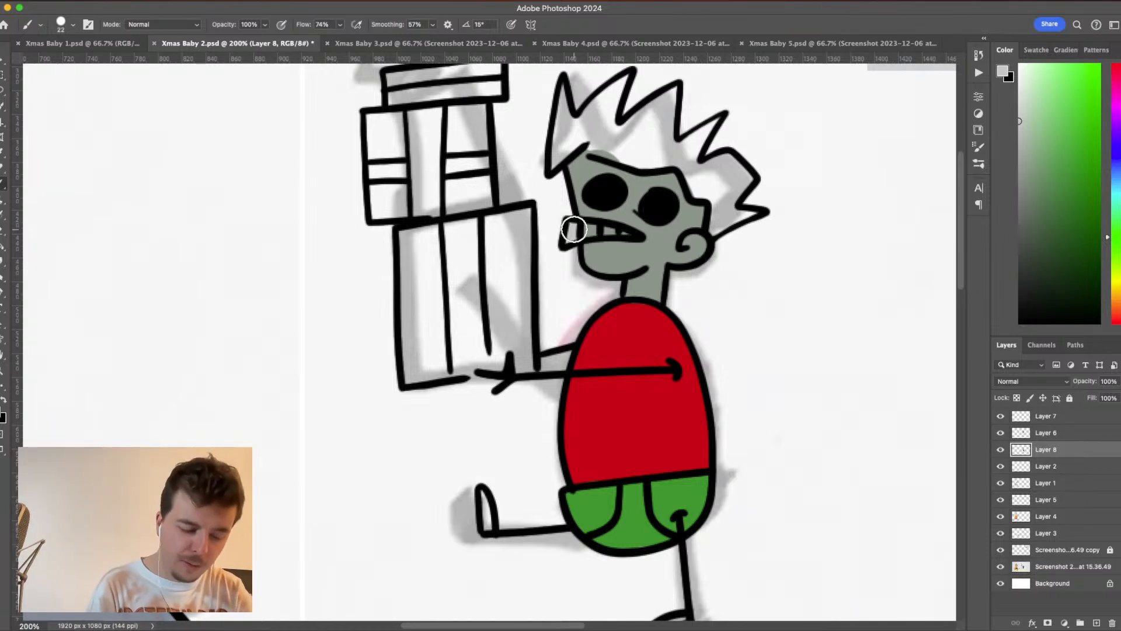
drag(572, 228, 617, 231)
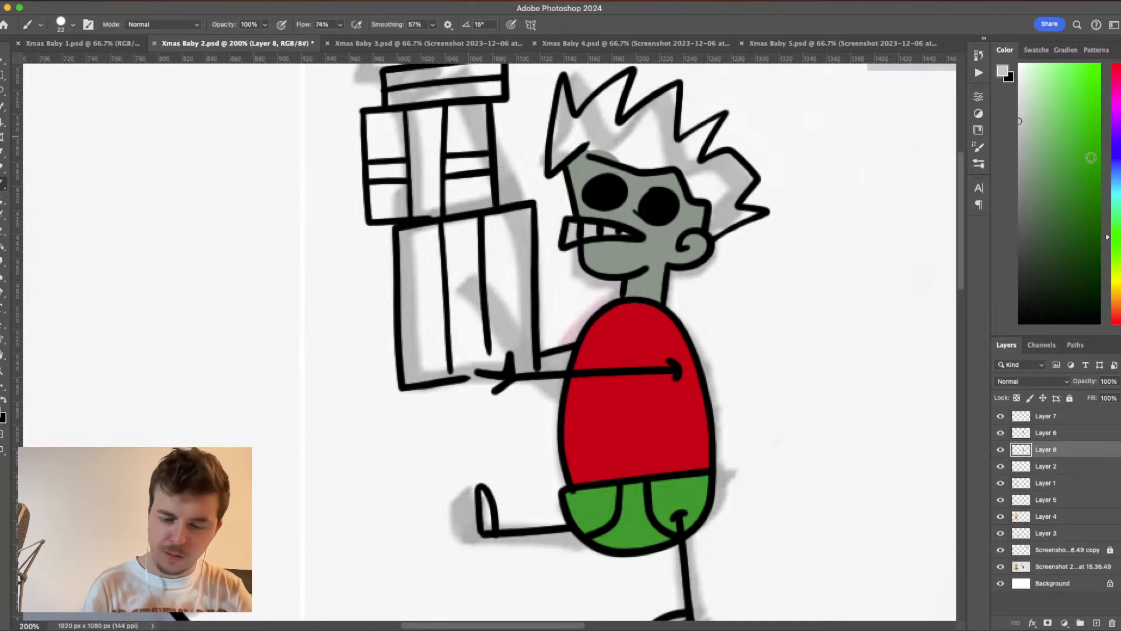
- Choose a dark olive-brown foreground colour and fill the baby's spiky hair inside its outline
click(1115, 290)
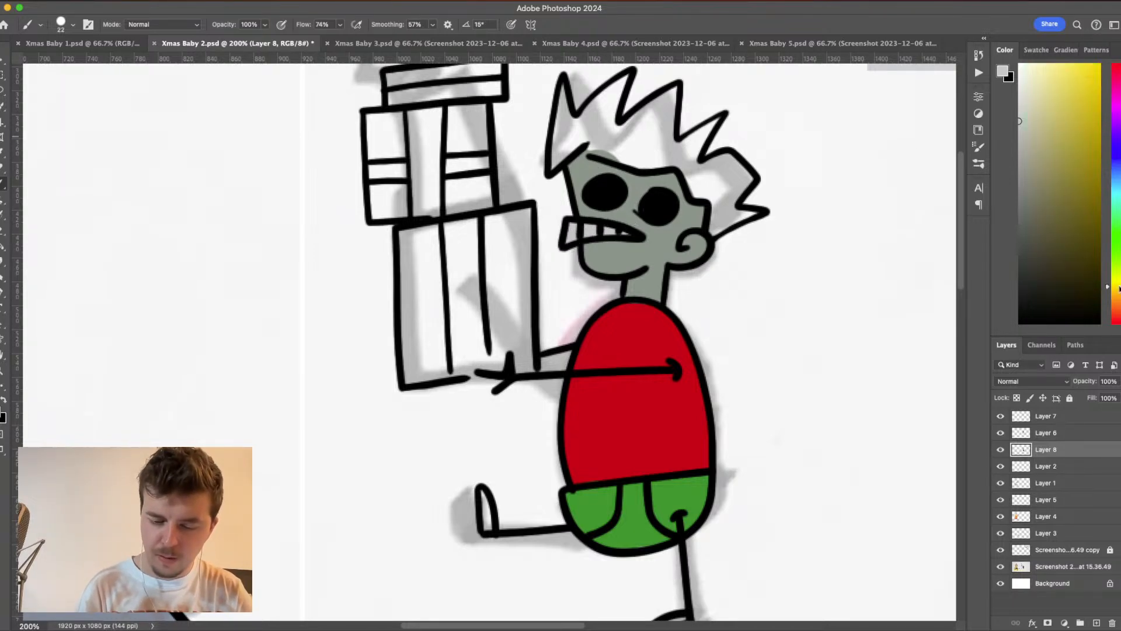
click(1080, 265)
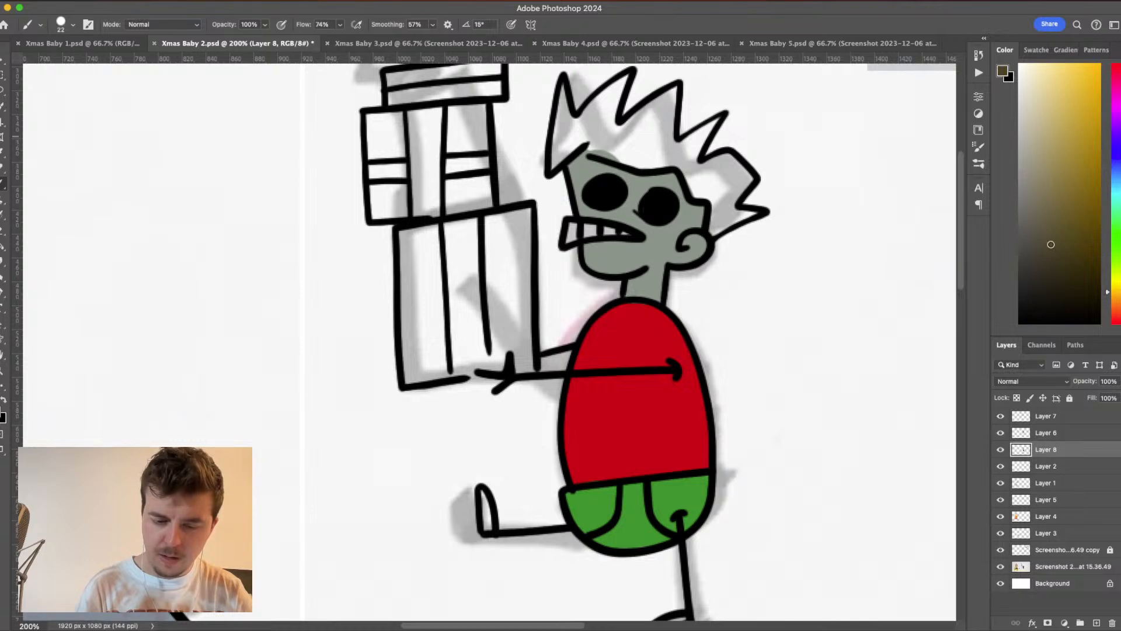
mouse_move(562, 98)
mouse_down()
mouse_move(552, 170)
mouse_move(574, 153)
mouse_move(564, 153)
mouse_move(576, 138)
mouse_move(549, 173)
mouse_move(588, 129)
mouse_move(566, 131)
mouse_move(564, 110)
mouse_move(581, 131)
mouse_move(630, 78)
mouse_move(594, 111)
mouse_up()
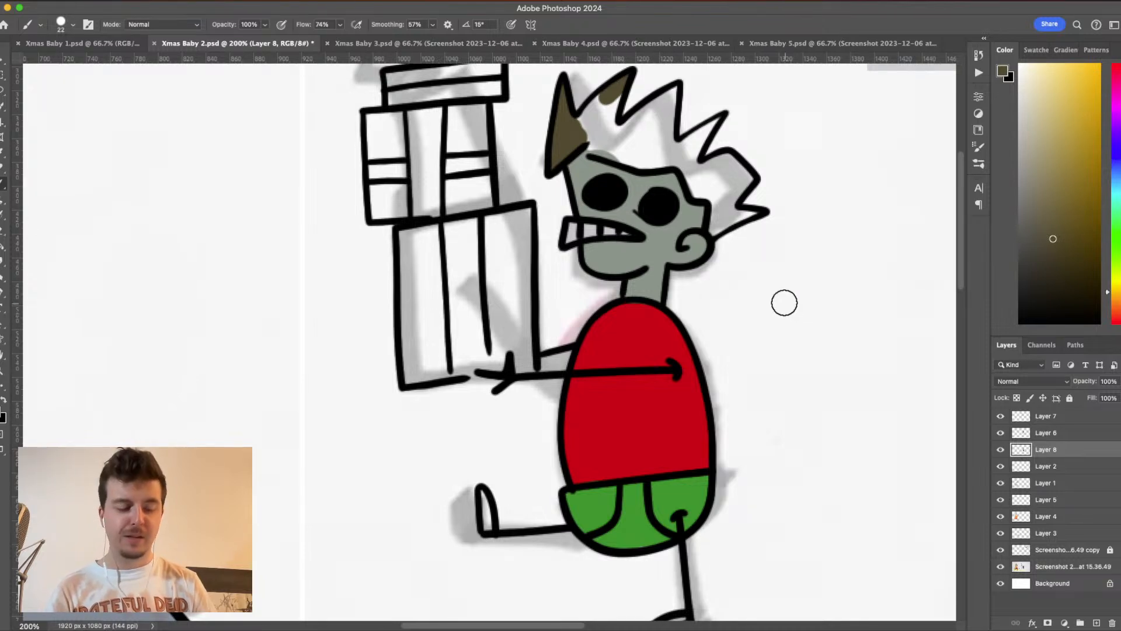
mouse_move(611, 98)
mouse_down()
mouse_move(568, 141)
mouse_move(590, 137)
mouse_move(572, 138)
mouse_move(606, 152)
mouse_move(577, 140)
mouse_move(619, 126)
mouse_move(582, 146)
mouse_move(572, 139)
mouse_move(693, 151)
mouse_up()
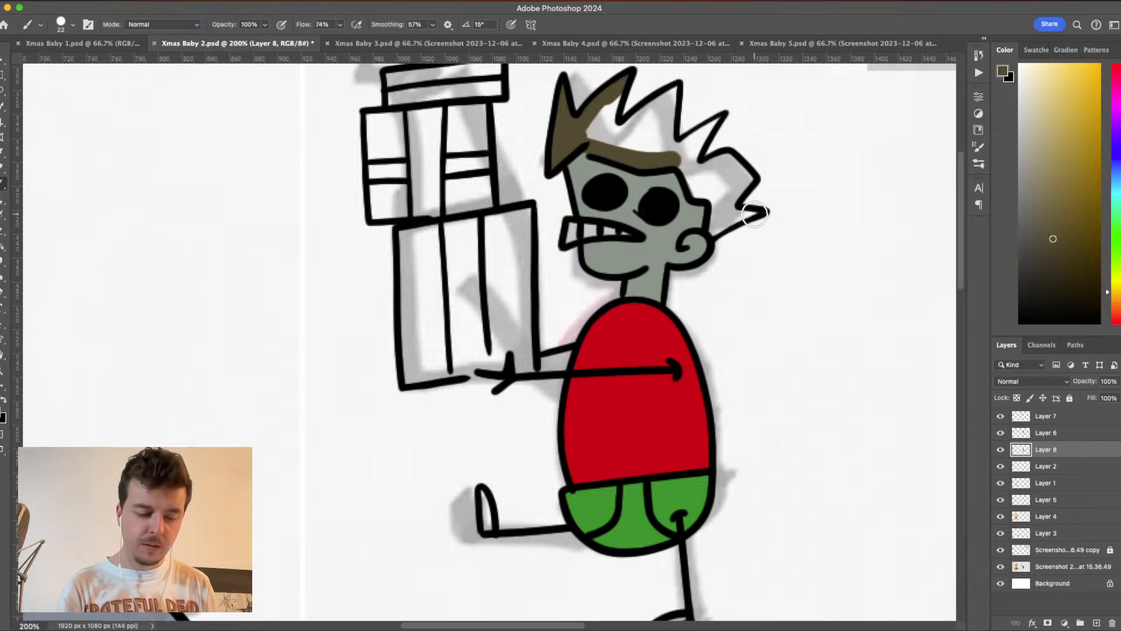
drag(753, 212, 709, 234)
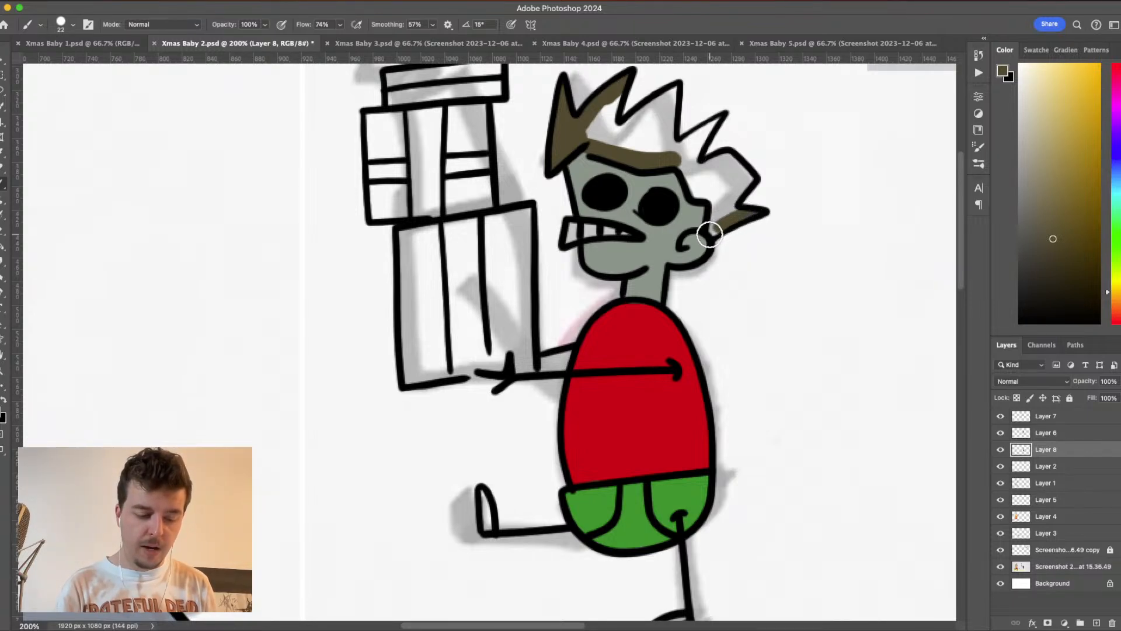
mouse_move(716, 194)
mouse_down()
mouse_move(713, 231)
mouse_move(722, 209)
mouse_move(736, 215)
mouse_move(745, 178)
mouse_move(723, 161)
mouse_move(700, 169)
mouse_move(729, 162)
mouse_move(749, 180)
mouse_move(724, 219)
mouse_move(740, 184)
mouse_move(720, 209)
mouse_move(720, 166)
mouse_move(679, 163)
mouse_move(698, 198)
mouse_move(731, 194)
mouse_move(688, 163)
mouse_move(720, 173)
mouse_move(701, 185)
mouse_move(724, 186)
mouse_move(731, 175)
mouse_move(696, 137)
mouse_move(719, 120)
mouse_move(689, 173)
mouse_move(713, 124)
mouse_move(665, 156)
mouse_move(683, 151)
mouse_move(690, 175)
mouse_move(696, 140)
mouse_move(675, 89)
mouse_move(671, 157)
mouse_move(672, 93)
mouse_move(608, 139)
mouse_up()
mouse_move(618, 95)
mouse_down()
mouse_move(614, 144)
mouse_move(627, 114)
mouse_move(607, 111)
mouse_move(588, 138)
mouse_move(663, 151)
mouse_move(673, 102)
mouse_move(609, 143)
mouse_move(652, 144)
mouse_move(597, 142)
mouse_move(574, 127)
mouse_move(612, 138)
mouse_move(633, 128)
mouse_up()
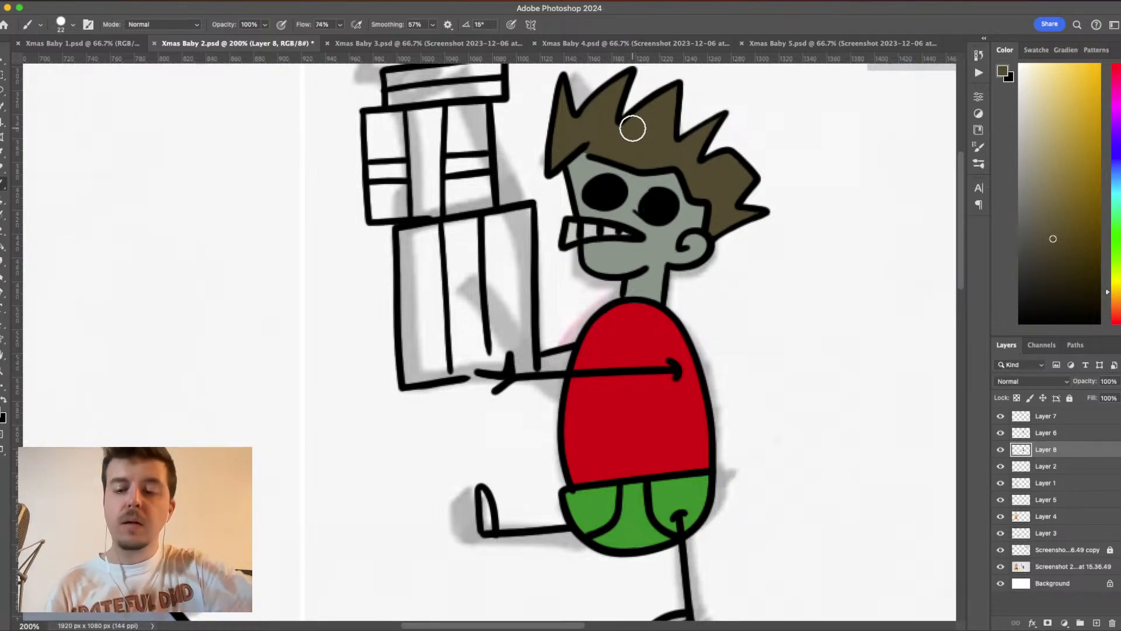
- Set the foreground colour to black and fill in both of the baby's shoes
key(super+minus)
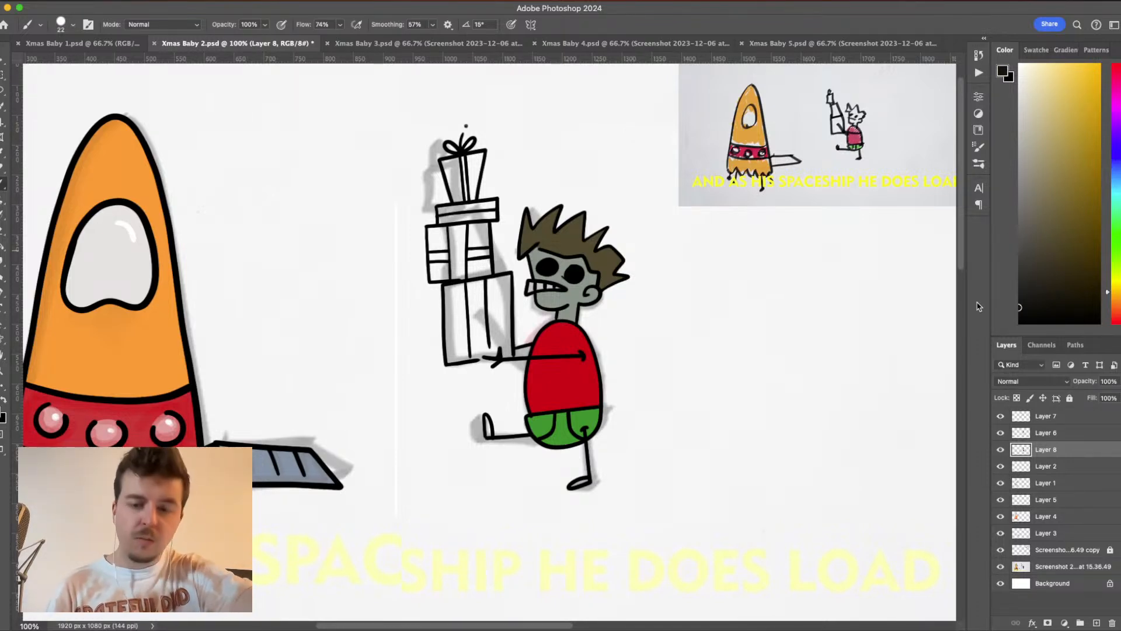
key(super+plus)
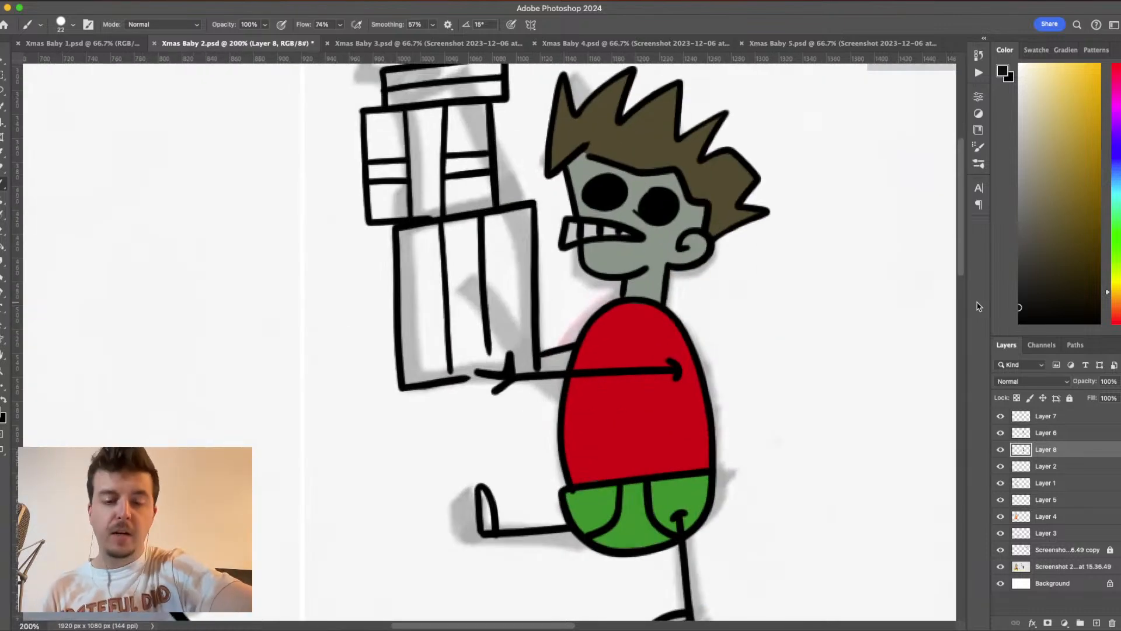
scroll(676, 426, down, 5)
scroll(675, 426, left, 3)
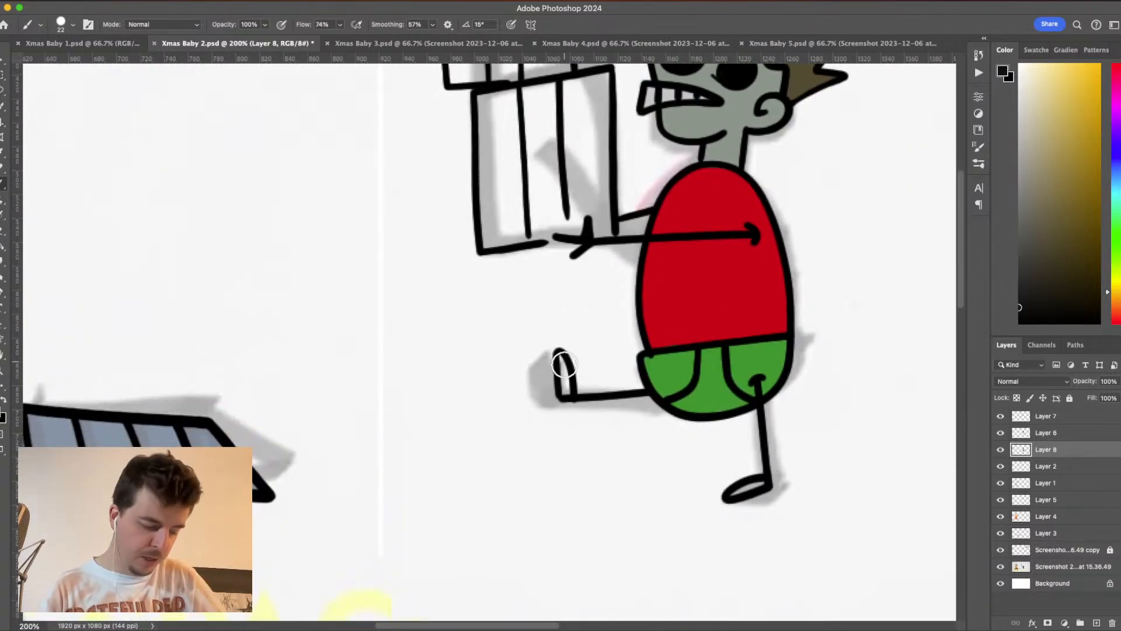
drag(561, 357, 566, 395)
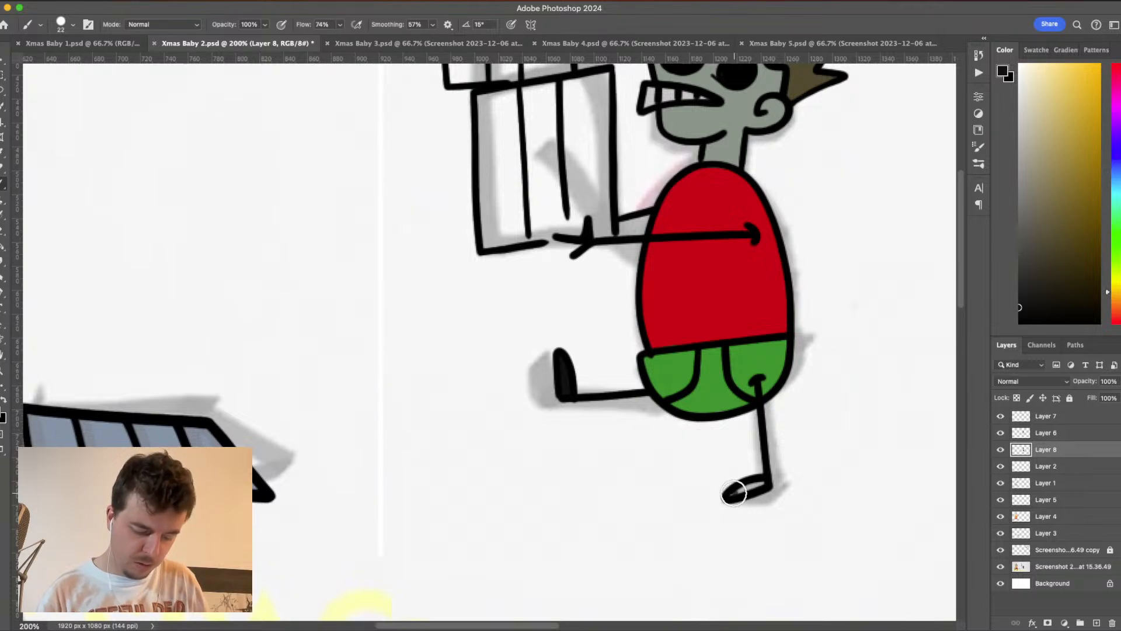
drag(734, 493, 764, 482)
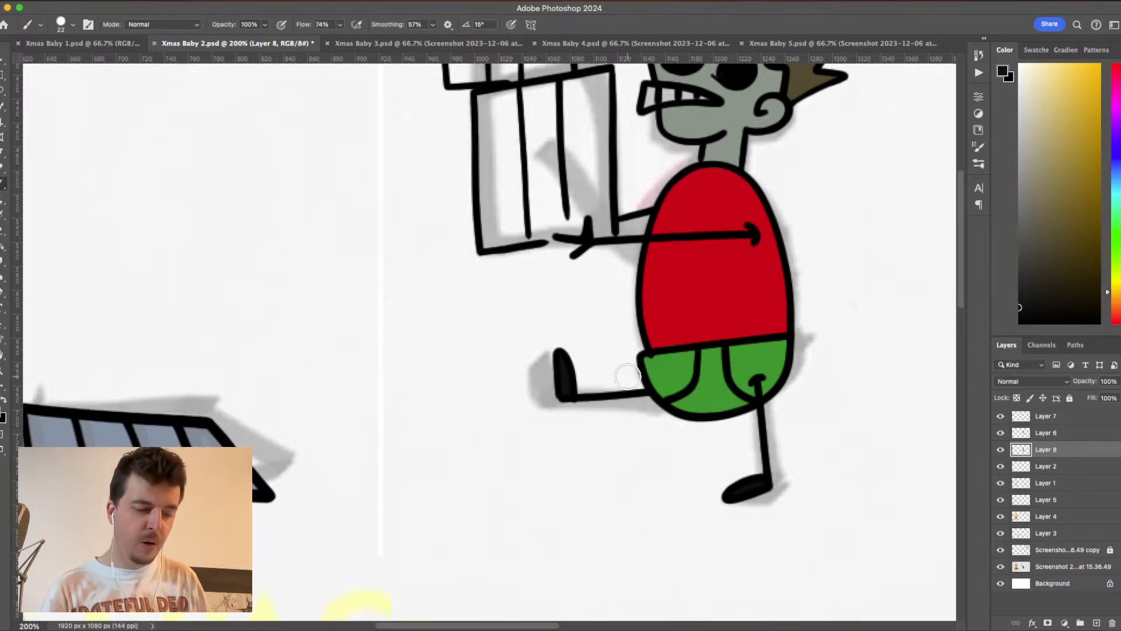
- Choose a mint green foreground colour and paint the two horizontal ribbon bands on the present above the lowest one
drag(699, 269, 757, 379)
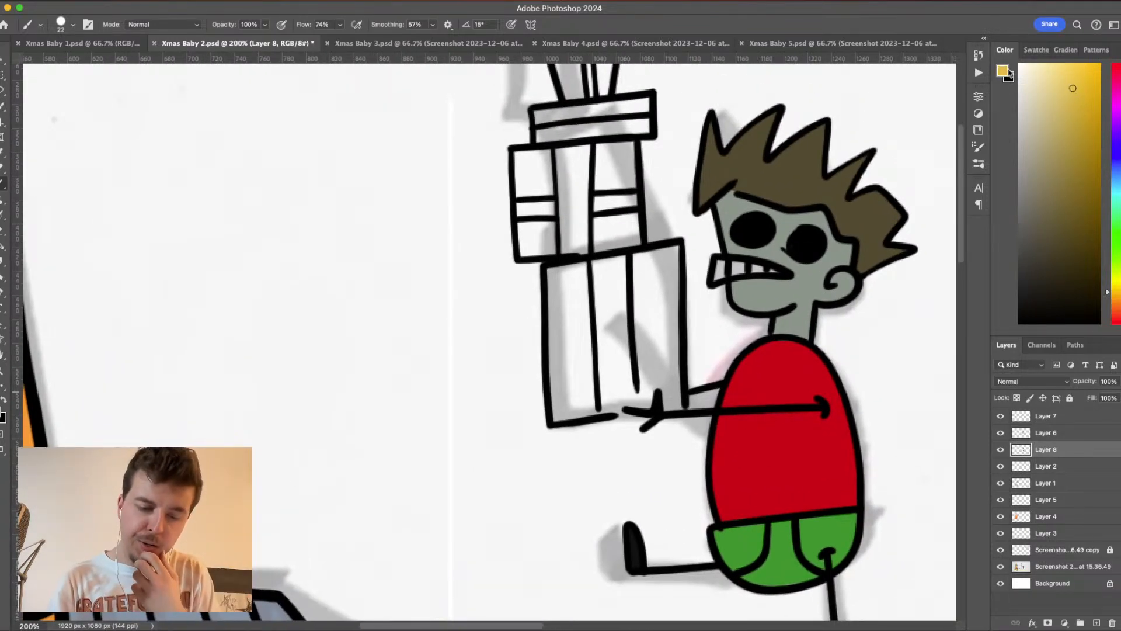
click(1005, 72)
click(967, 231)
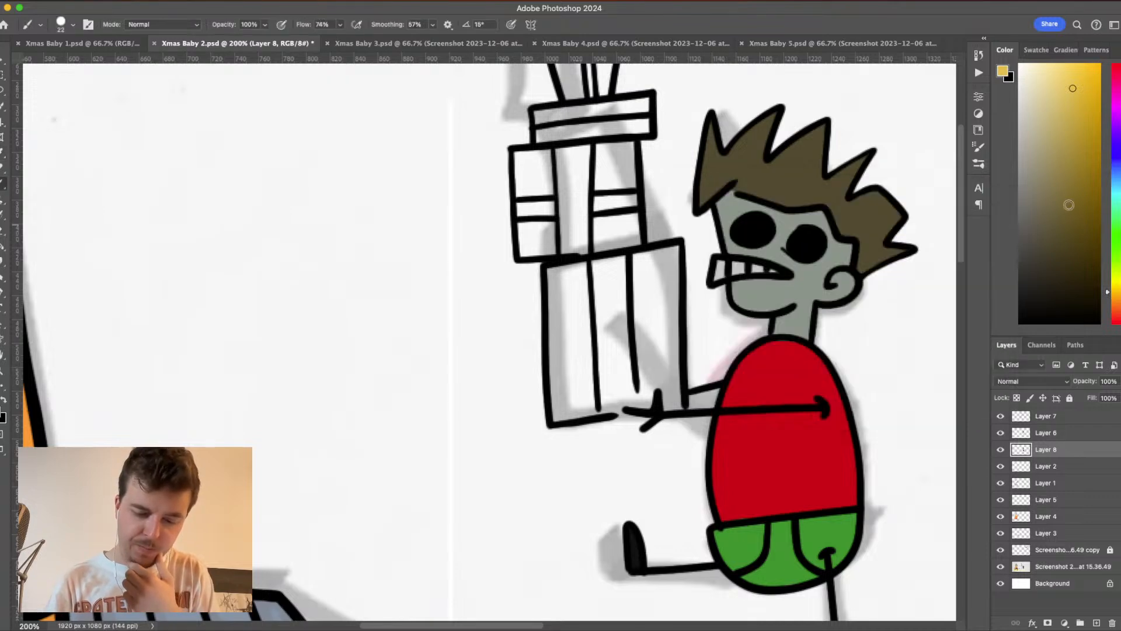
click(1115, 223)
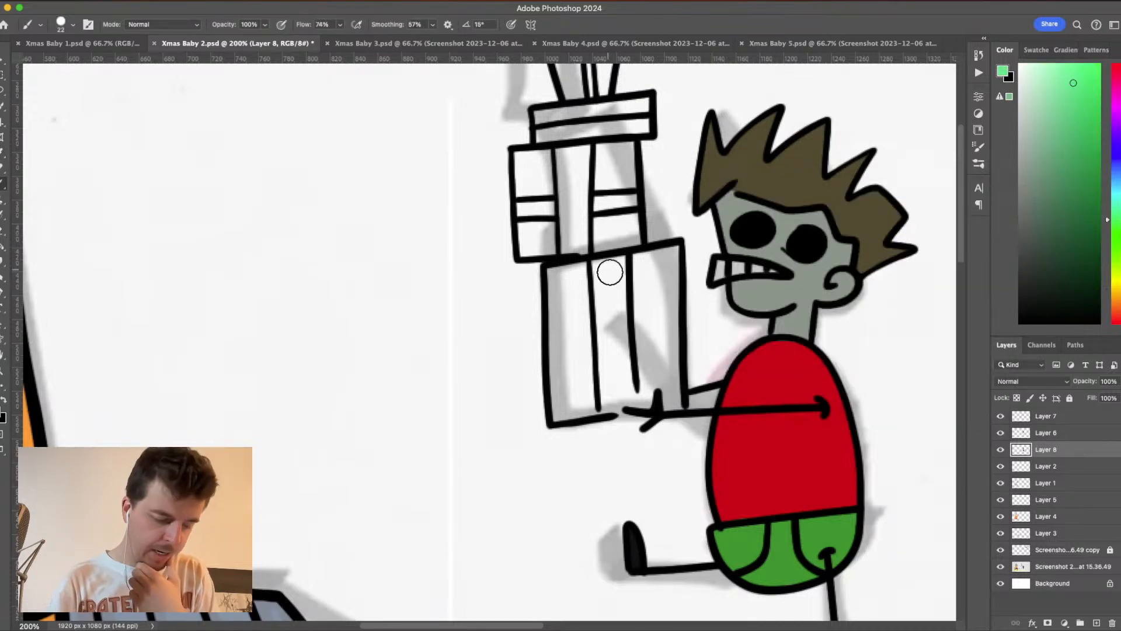
mouse_move(521, 207)
mouse_down()
mouse_move(554, 204)
mouse_move(526, 213)
mouse_up()
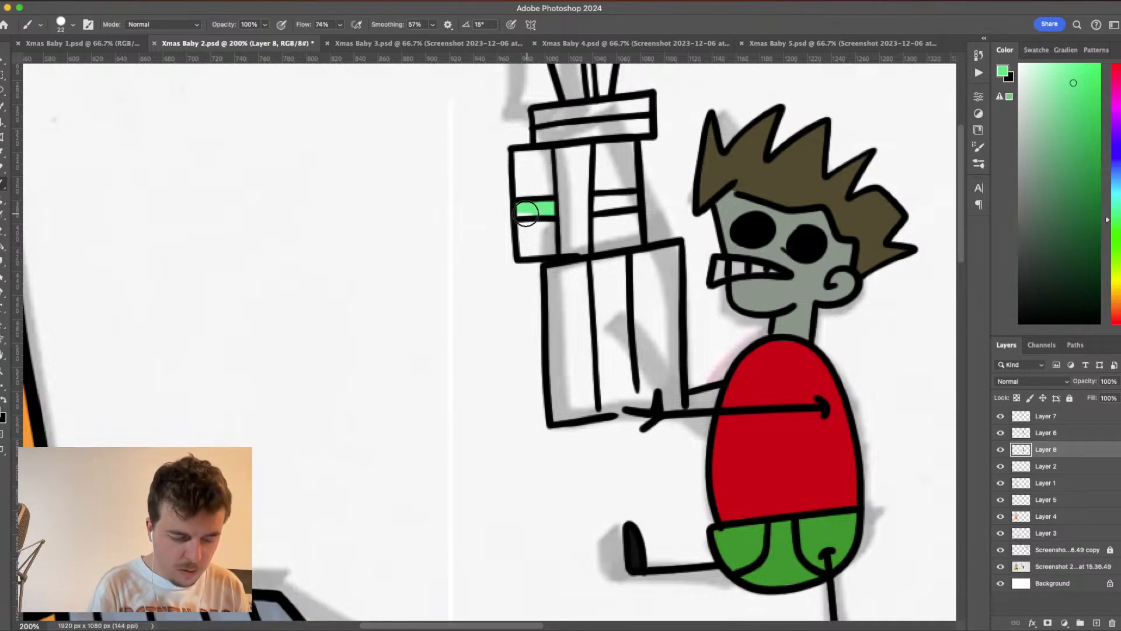
drag(592, 201, 633, 202)
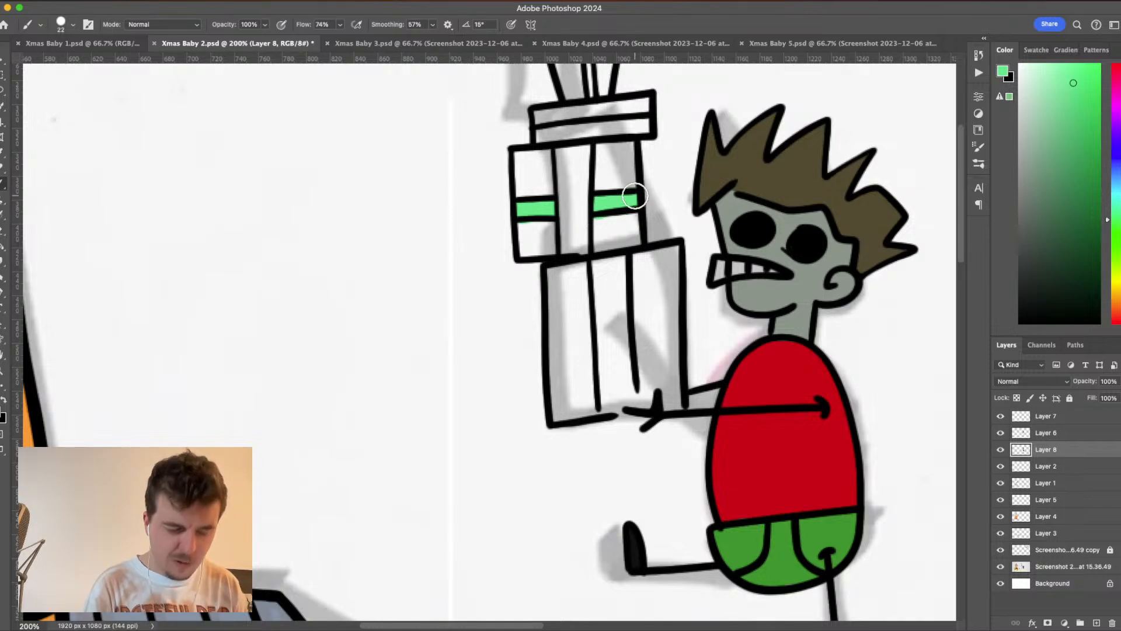
- Paint the lowest present's vertical ribbon pinkish purple and the flat present under the top gift light blue
click(1117, 109)
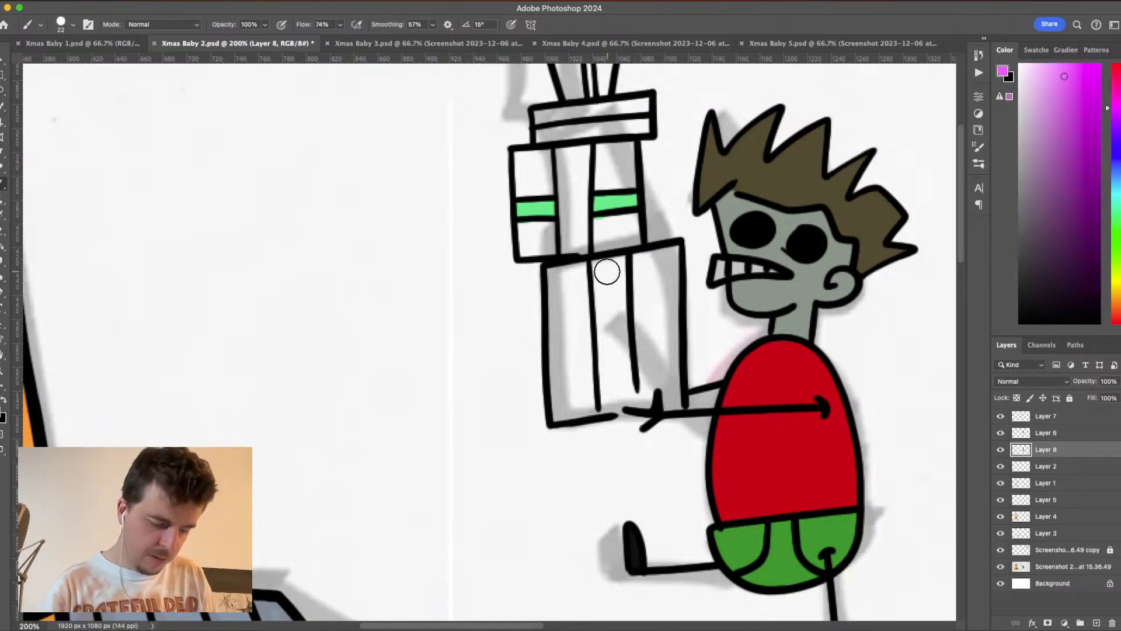
drag(595, 261, 605, 416)
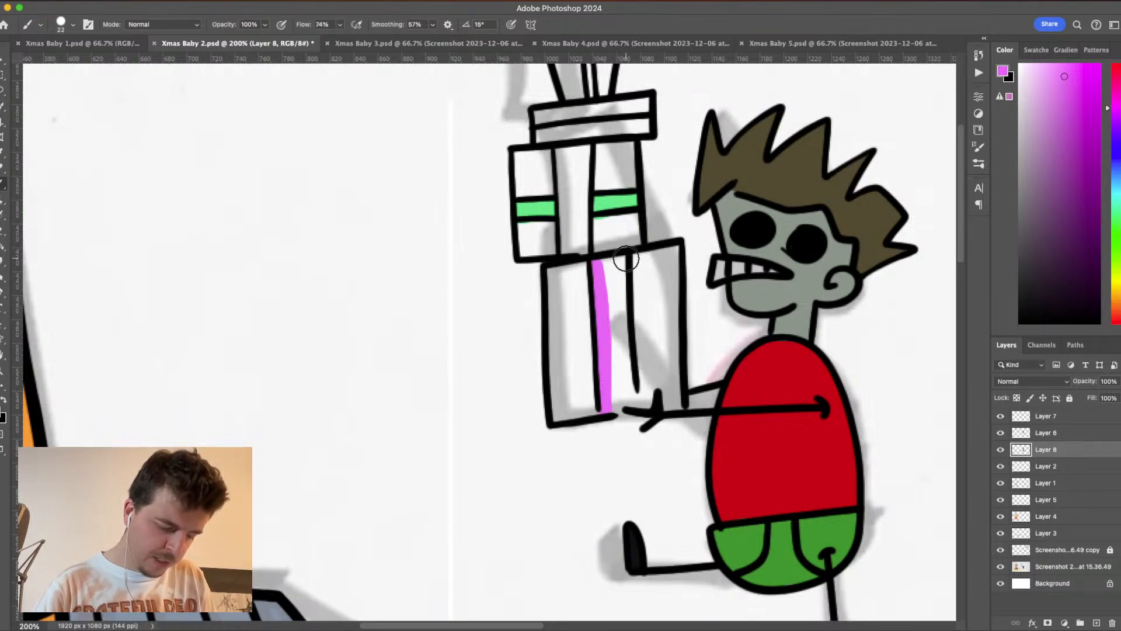
drag(625, 259, 632, 402)
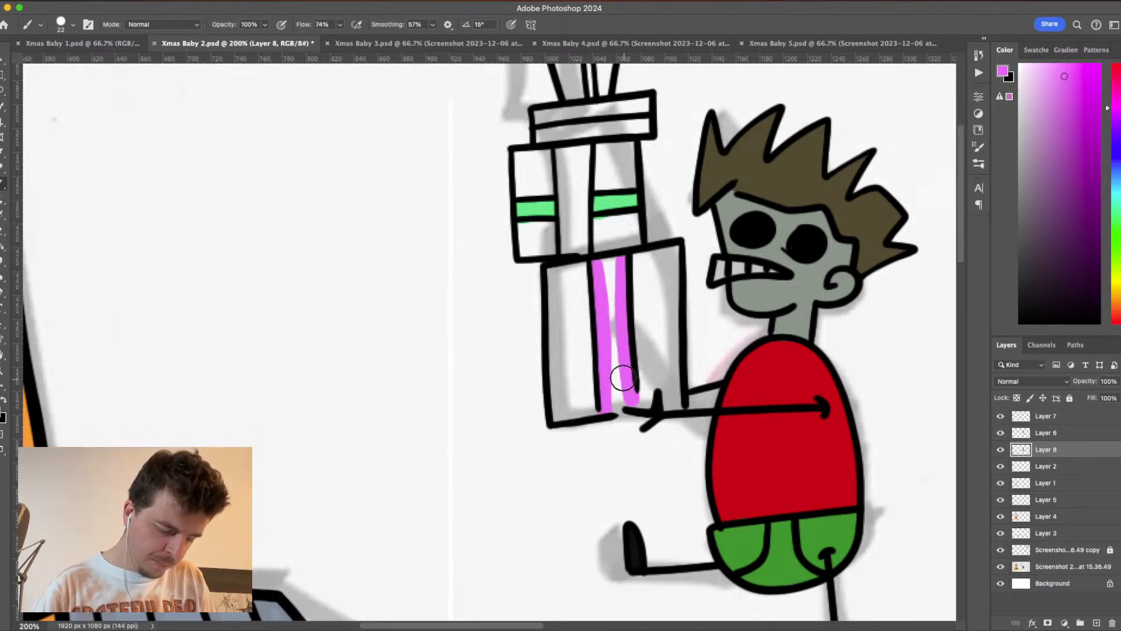
mouse_move(614, 283)
mouse_down()
mouse_move(616, 392)
mouse_move(623, 345)
mouse_move(627, 377)
mouse_move(616, 368)
mouse_move(616, 401)
mouse_up()
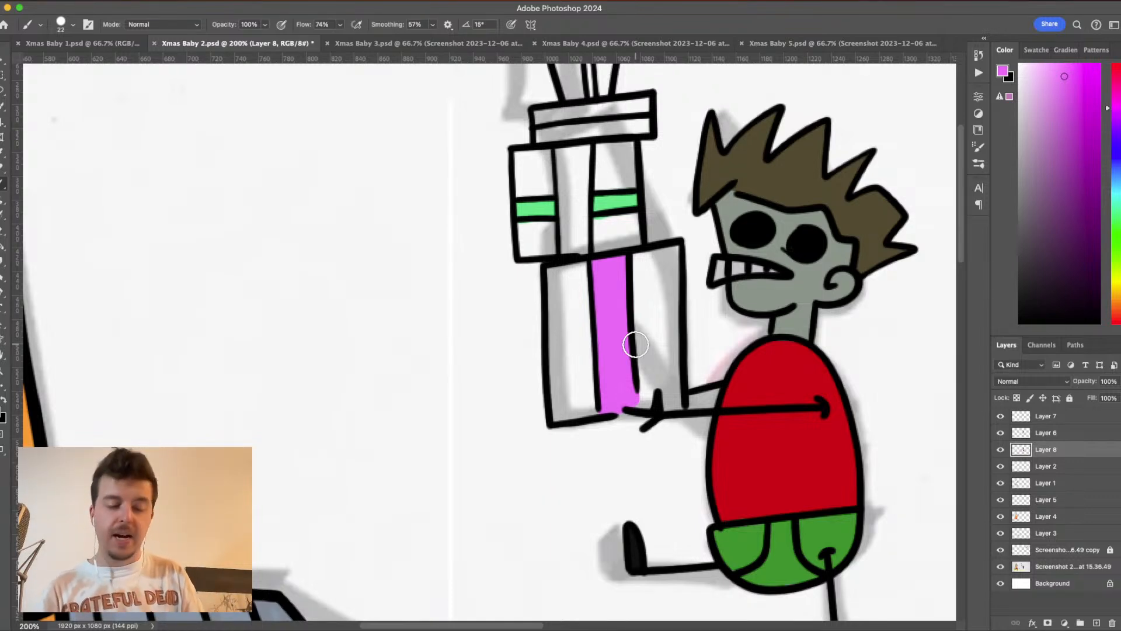
click(1117, 172)
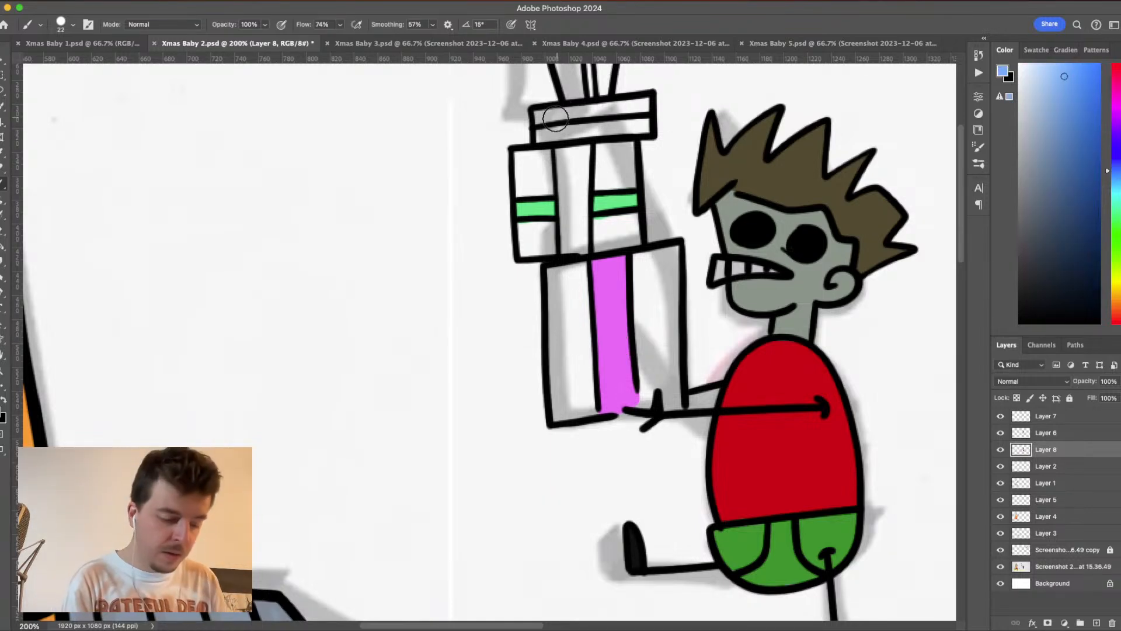
mouse_move(538, 119)
mouse_down()
mouse_move(652, 104)
mouse_move(632, 129)
mouse_move(537, 138)
mouse_move(540, 116)
mouse_up()
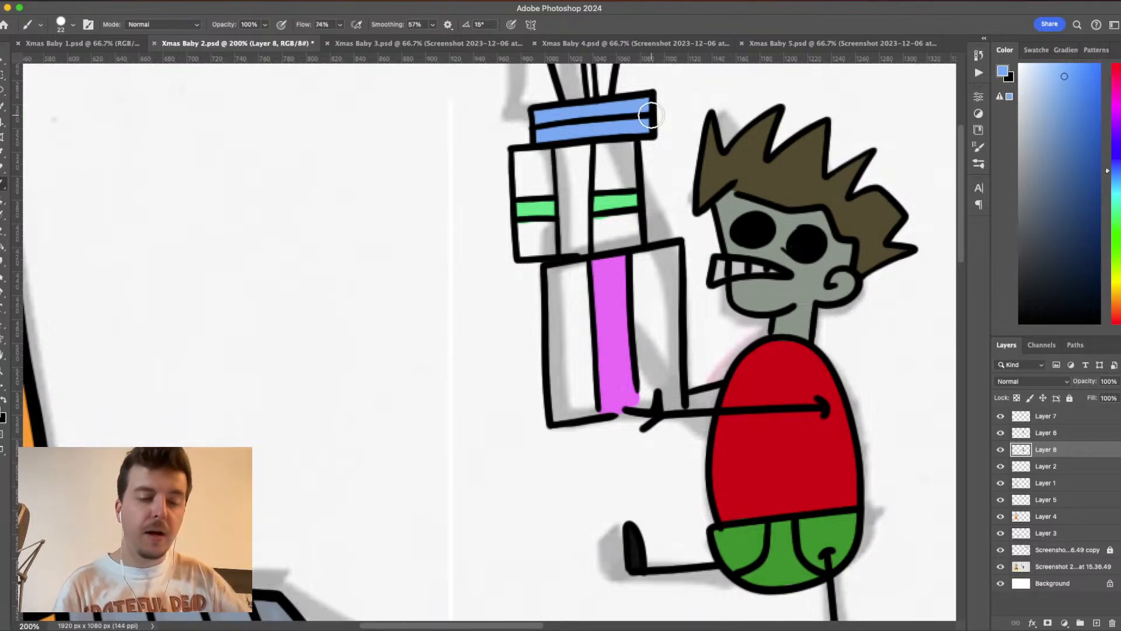
- Paint the top present's sides a muted red and its narrow centre ribbon a brighter red
drag(651, 113, 671, 311)
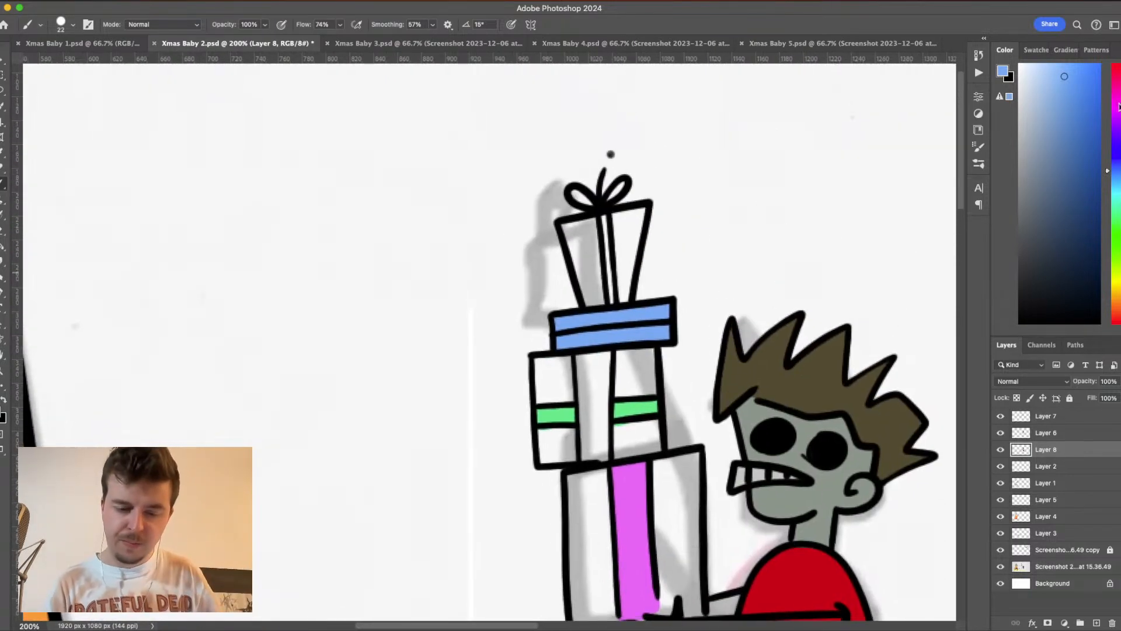
click(1116, 73)
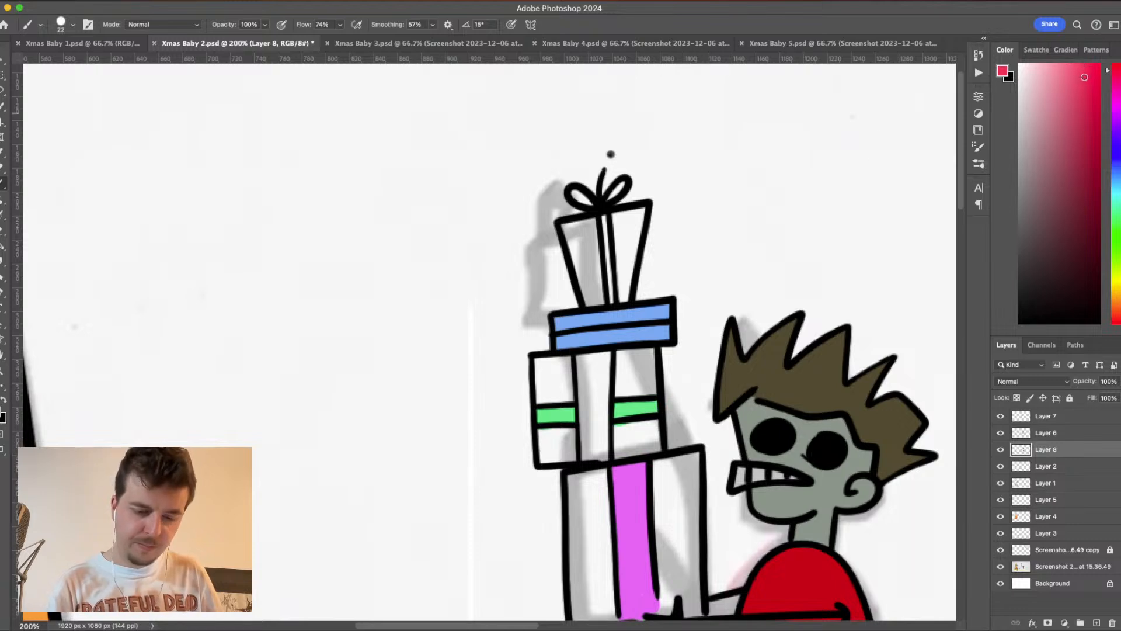
click(1005, 72)
click(831, 248)
click(835, 222)
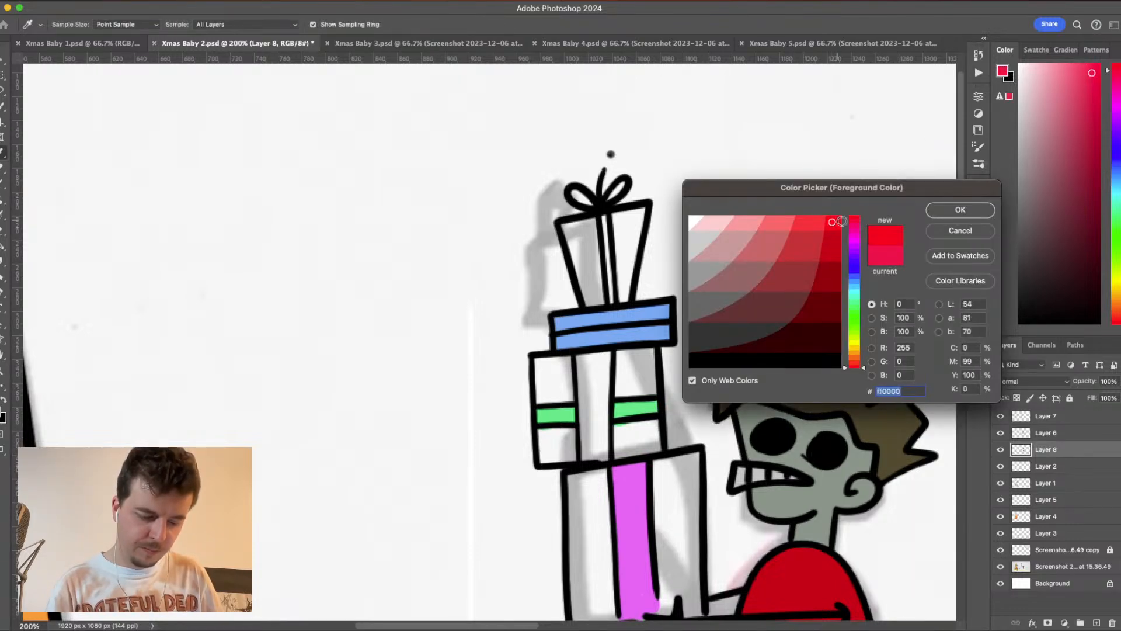
click(815, 242)
click(953, 210)
mouse_move(617, 219)
mouse_down()
mouse_move(622, 315)
mouse_move(643, 205)
mouse_move(620, 212)
mouse_move(624, 247)
mouse_move(563, 229)
mouse_move(591, 310)
mouse_move(600, 274)
mouse_move(591, 208)
mouse_move(580, 225)
mouse_move(587, 276)
mouse_up()
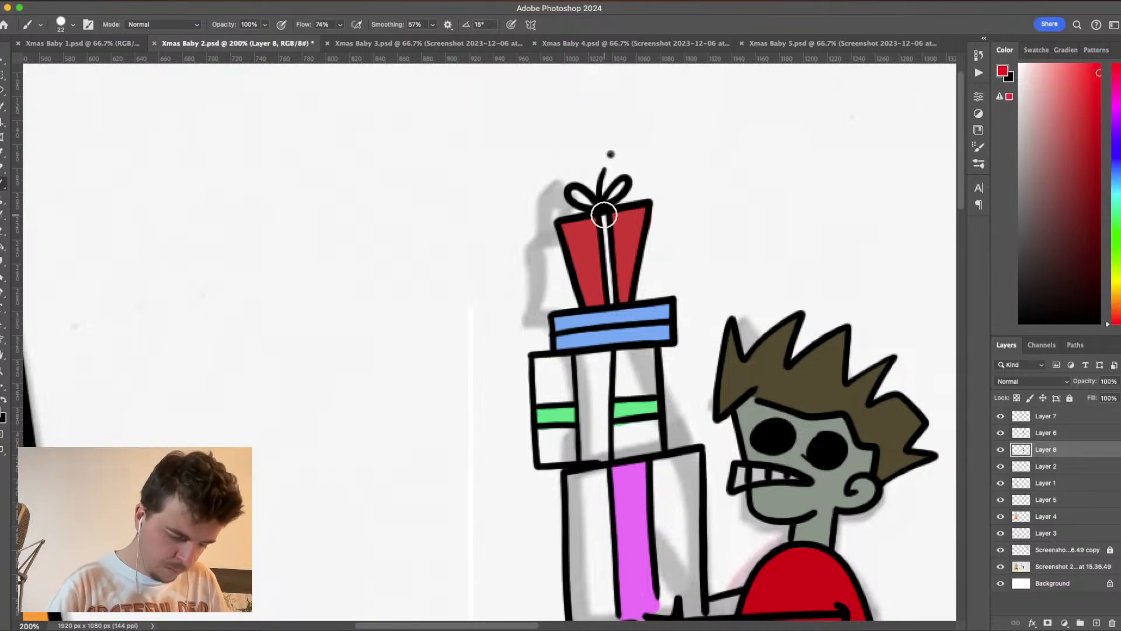
drag(604, 215, 612, 305)
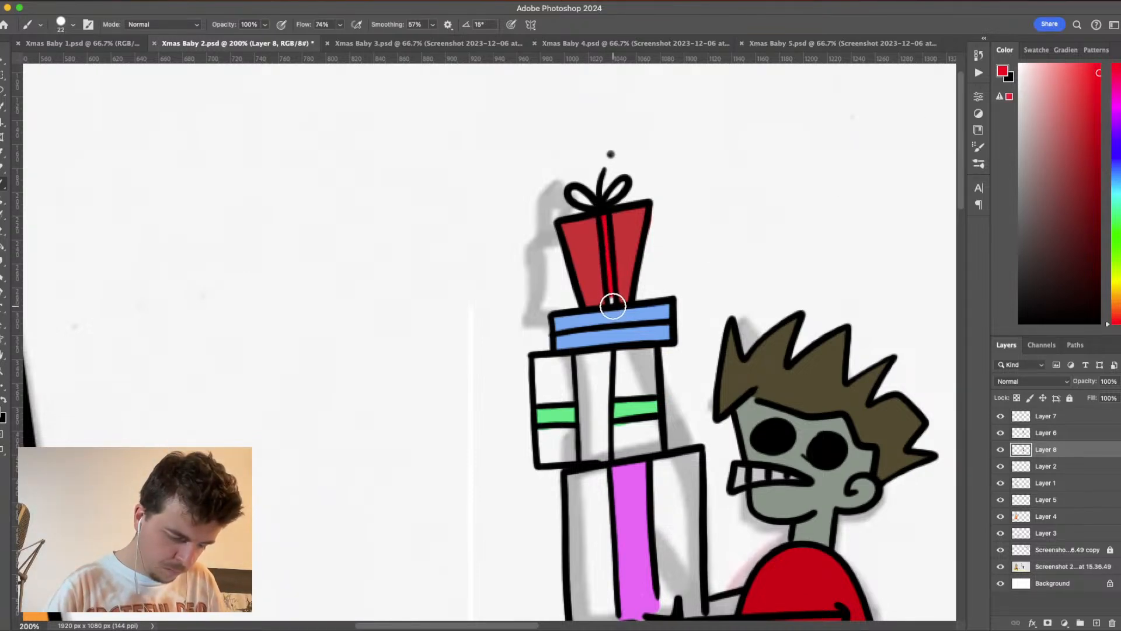
- Choose a deep blue foreground colour and paint a band along both sides of the flat present's middle line
click(1115, 156)
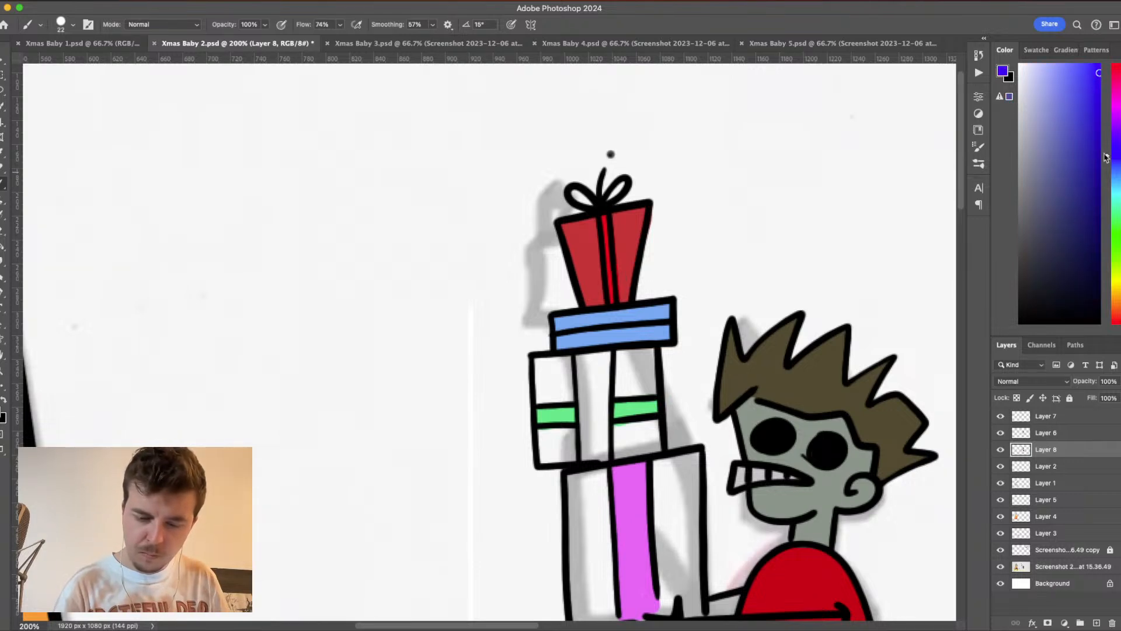
drag(557, 333, 672, 321)
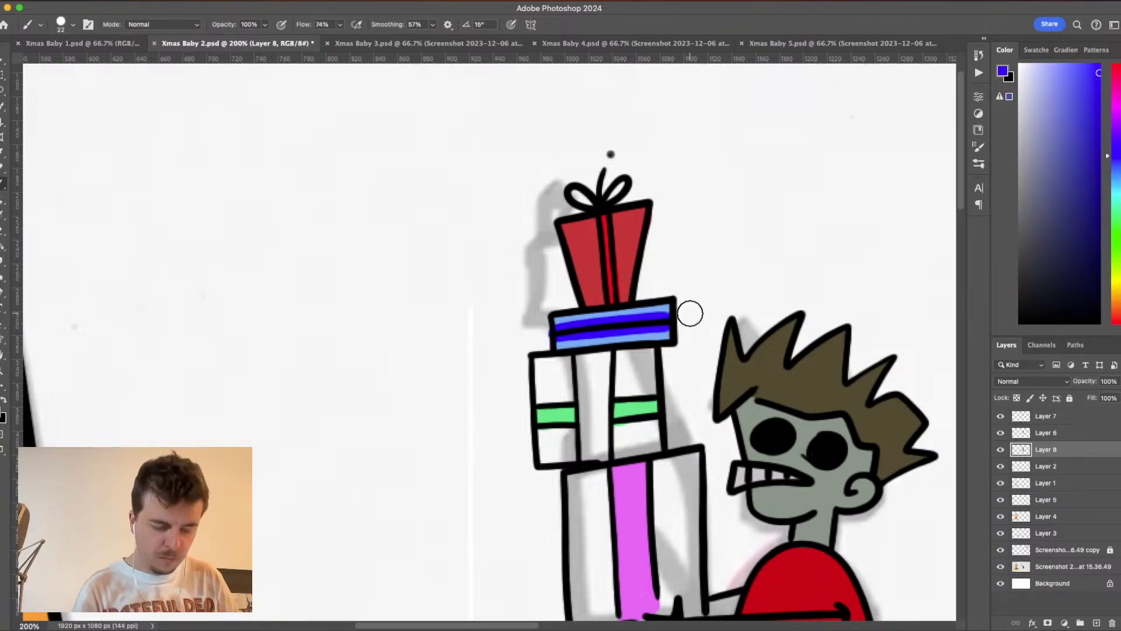
- Choose a medium green foreground colour and fill the vertical ribbon of the present above the lowest one
click(1117, 226)
click(1071, 188)
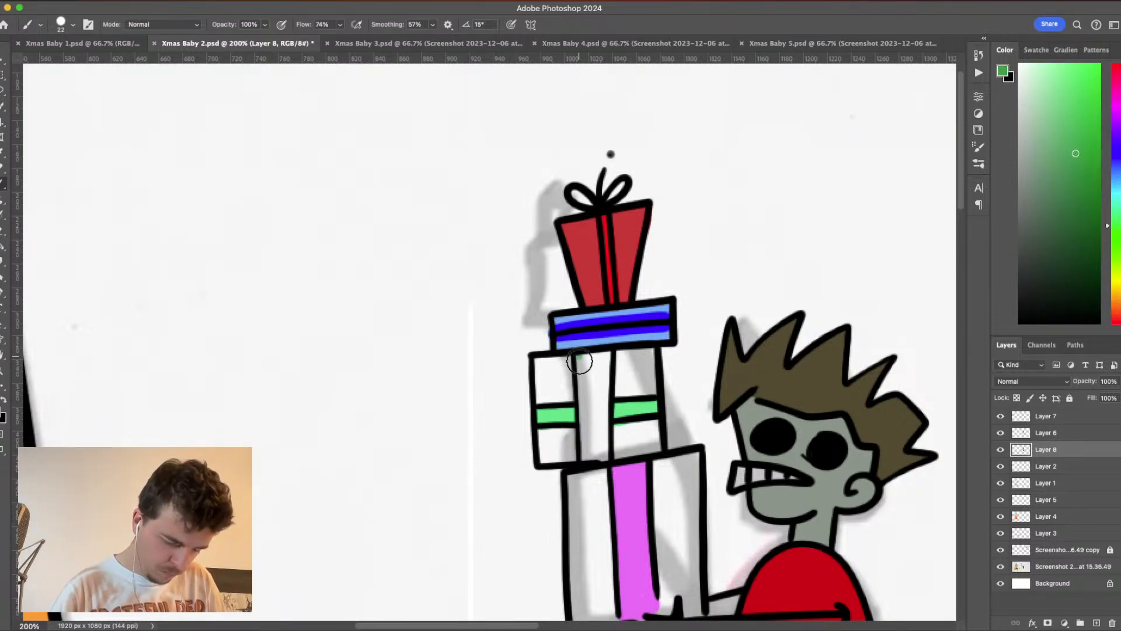
drag(580, 358, 585, 467)
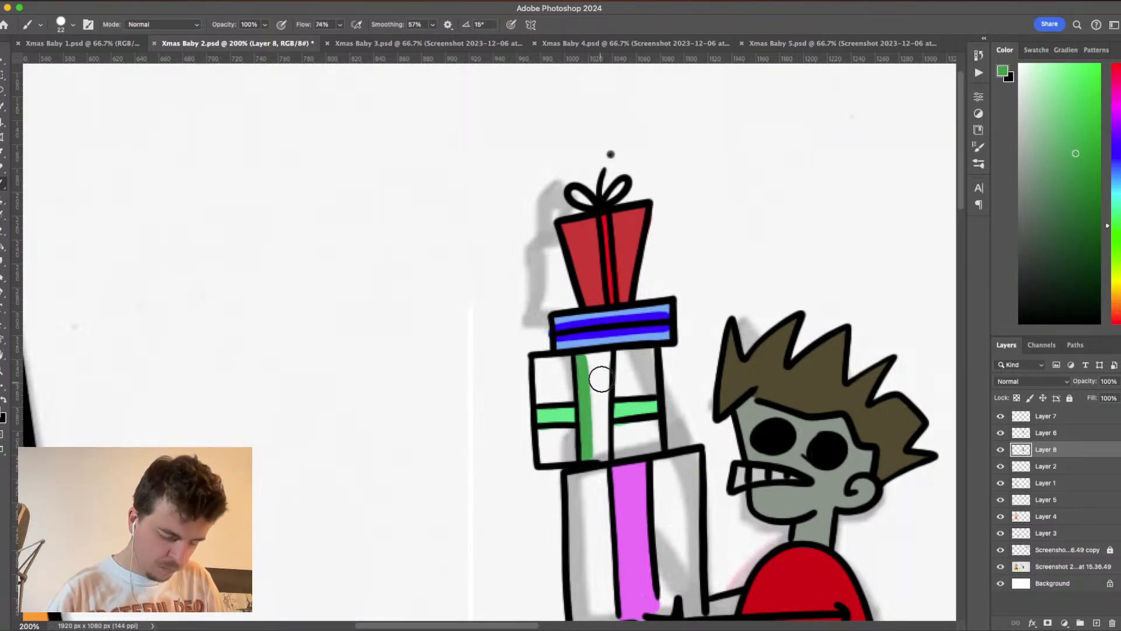
drag(607, 355, 601, 473)
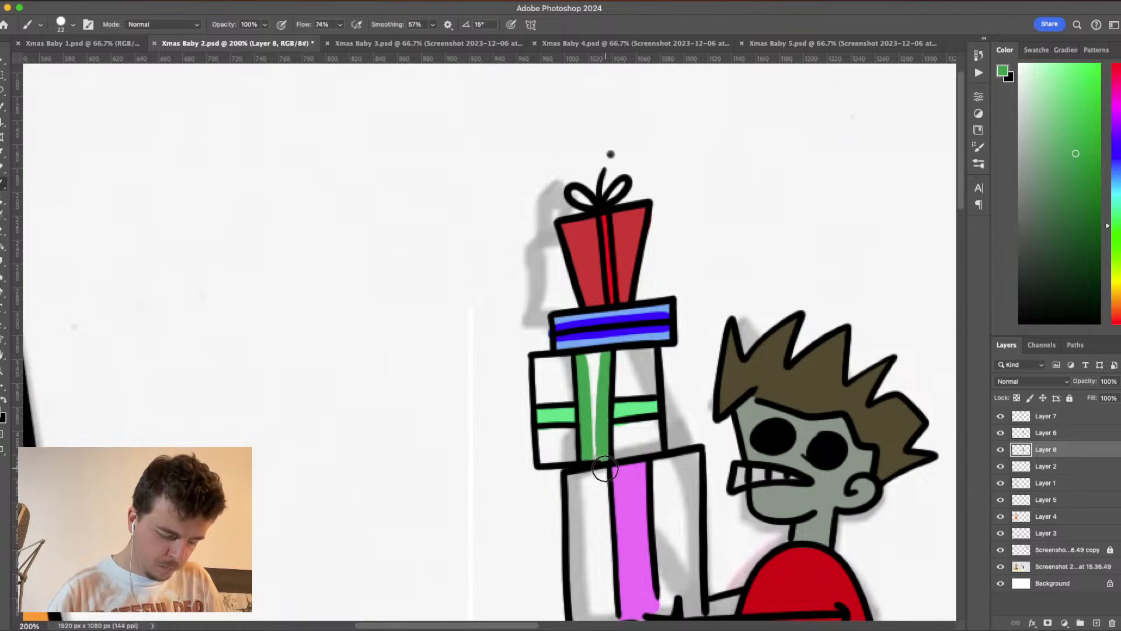
mouse_move(586, 360)
mouse_down()
mouse_move(602, 360)
mouse_move(593, 453)
mouse_up()
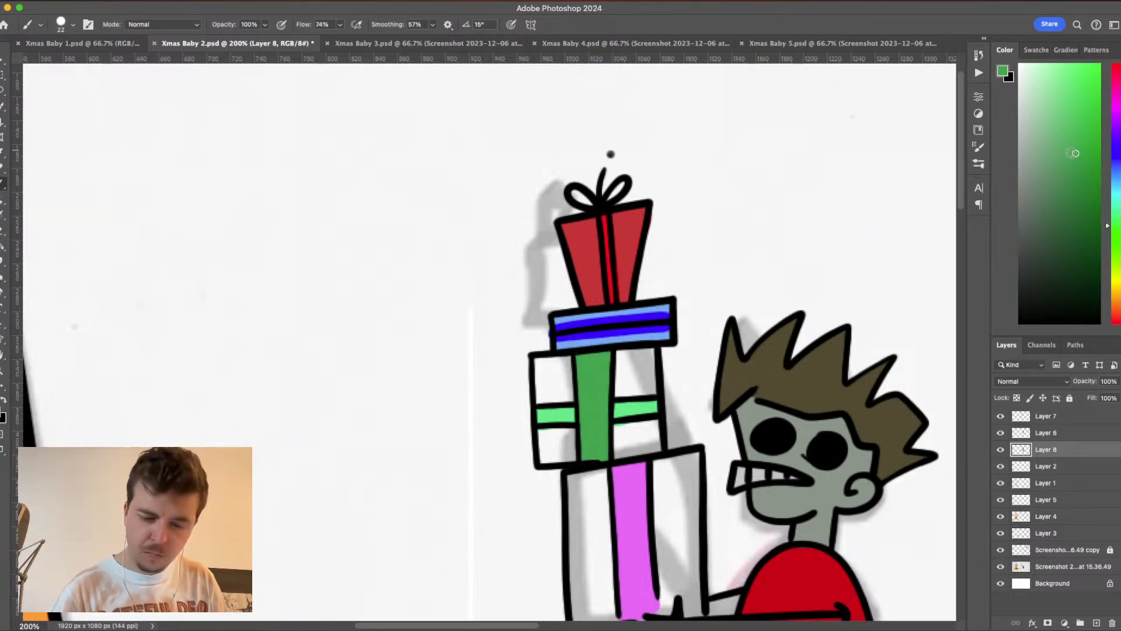
- Paint the four panels around the ribbons of the present above the lowest one a muted grey-green
mouse_move(542, 363)
mouse_down()
mouse_move(541, 407)
mouse_move(569, 364)
mouse_move(544, 364)
mouse_move(572, 359)
mouse_move(571, 406)
mouse_move(557, 396)
mouse_move(570, 395)
mouse_move(564, 374)
mouse_move(545, 384)
mouse_move(561, 379)
mouse_move(558, 359)
mouse_move(551, 370)
mouse_move(620, 351)
mouse_move(619, 399)
mouse_move(655, 390)
mouse_move(650, 352)
mouse_move(651, 391)
mouse_move(650, 368)
mouse_move(627, 355)
mouse_move(651, 354)
mouse_move(645, 381)
mouse_up()
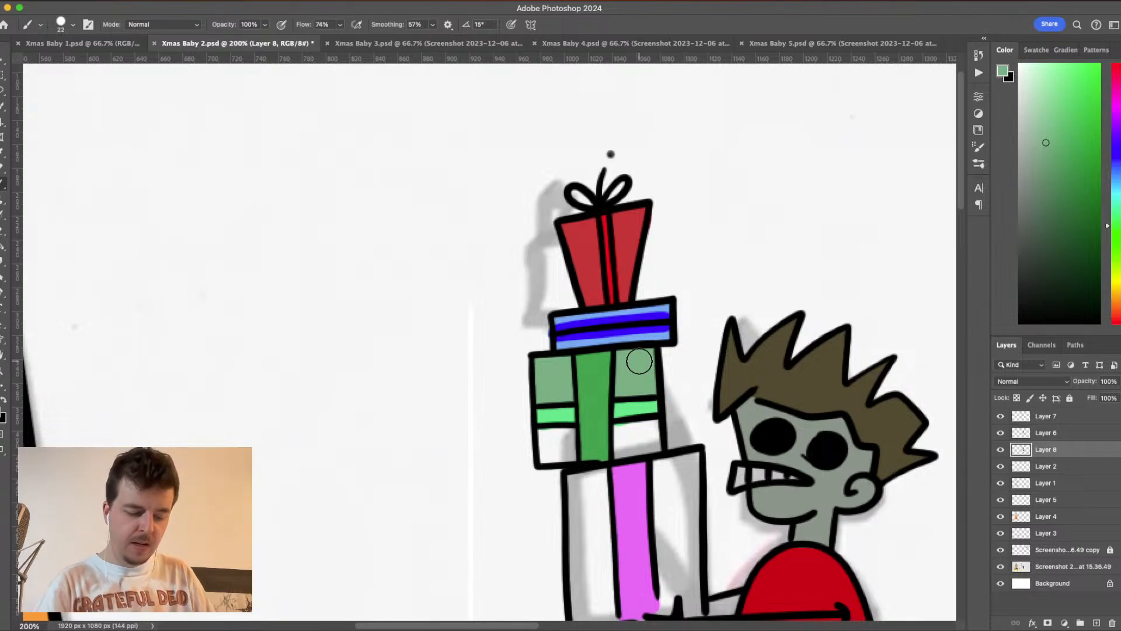
mouse_move(634, 431)
mouse_down()
mouse_move(619, 429)
mouse_move(653, 425)
mouse_move(659, 452)
mouse_up()
mouse_move(657, 455)
mouse_down()
mouse_move(610, 435)
mouse_move(618, 455)
mouse_move(643, 442)
mouse_move(629, 438)
mouse_up()
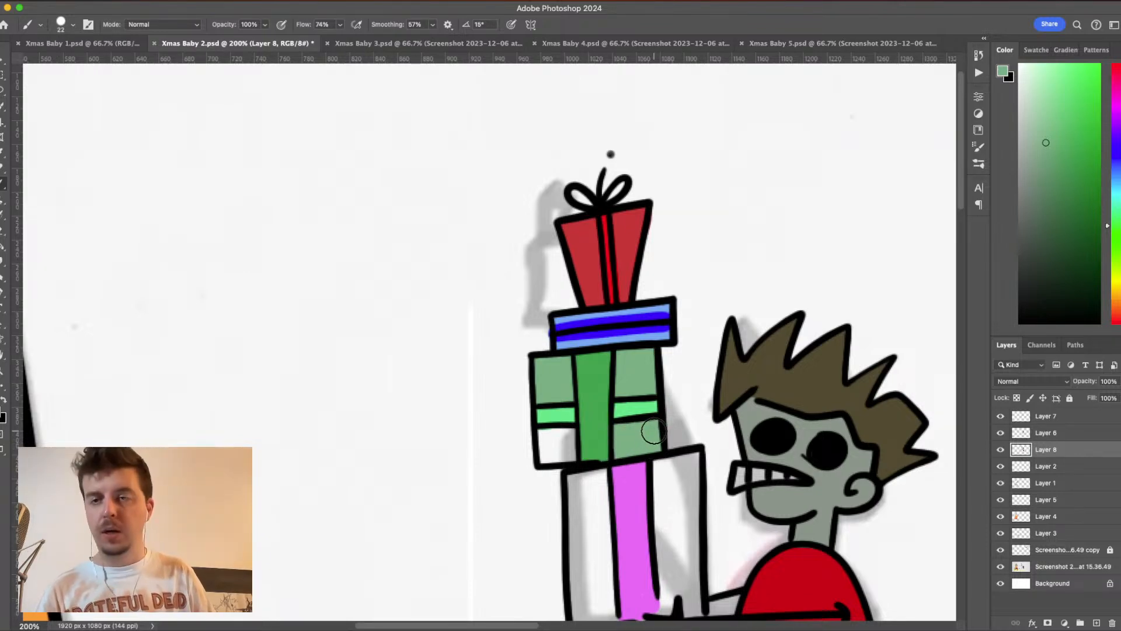
mouse_move(543, 432)
mouse_down()
mouse_move(545, 465)
mouse_move(559, 446)
mouse_move(546, 438)
mouse_move(574, 433)
mouse_move(564, 447)
mouse_move(573, 462)
mouse_move(545, 450)
mouse_move(565, 439)
mouse_move(545, 444)
mouse_up()
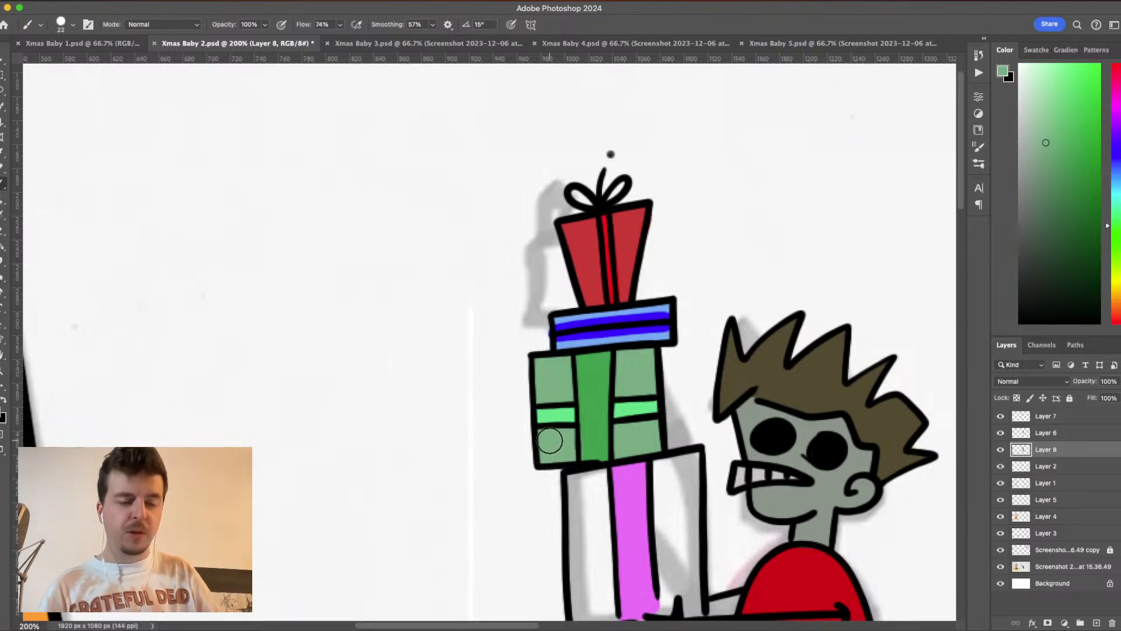
- Choose a medium purple foreground colour and fill the lowest present's panels on both sides of its pinkish-purple ribbon
drag(689, 454, 727, 314)
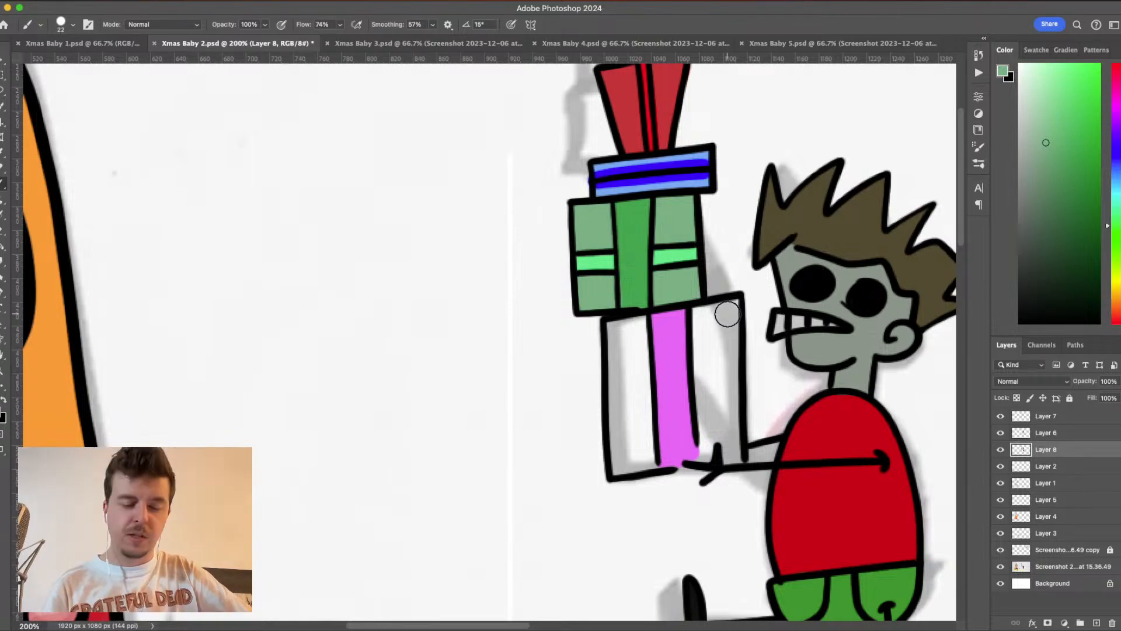
click(1119, 127)
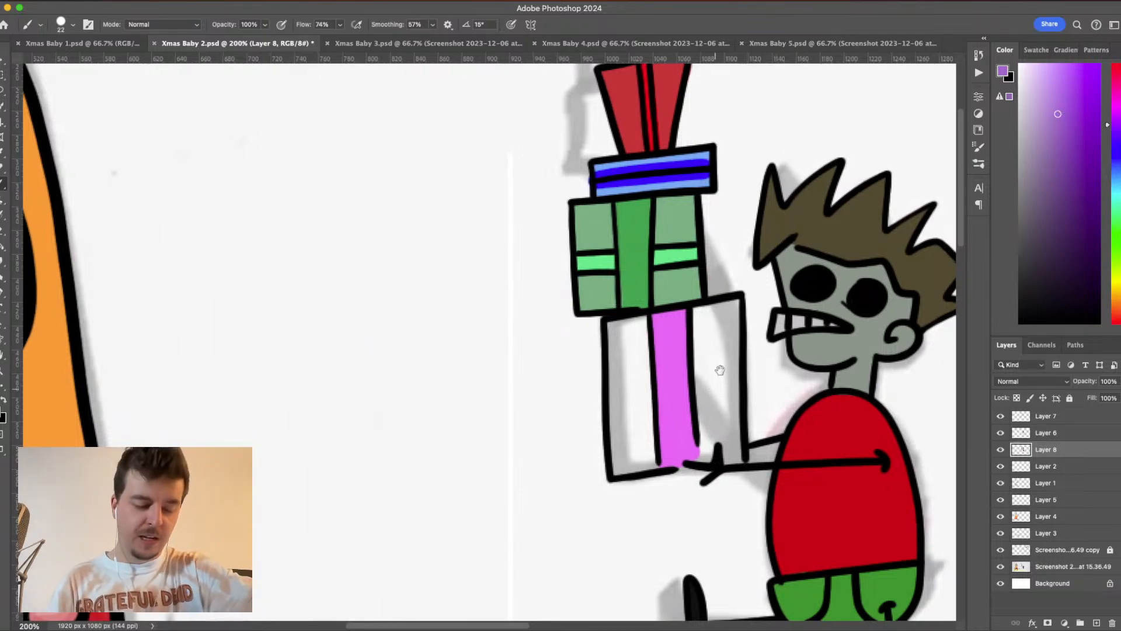
scroll(739, 295, down, 3)
scroll(739, 296, left, 1)
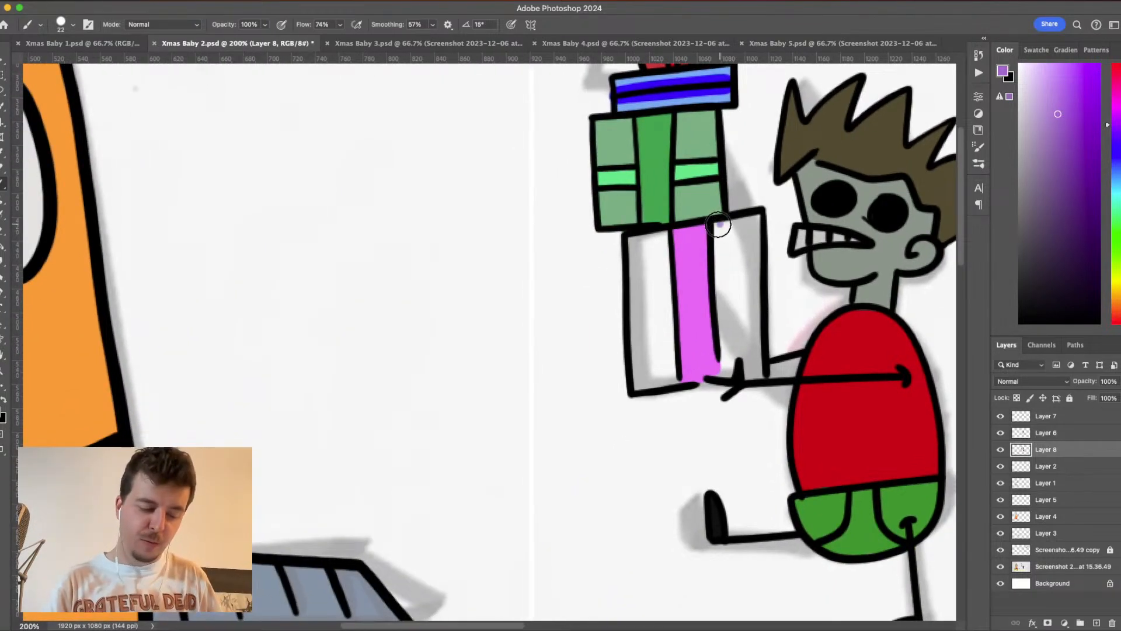
drag(719, 226, 729, 380)
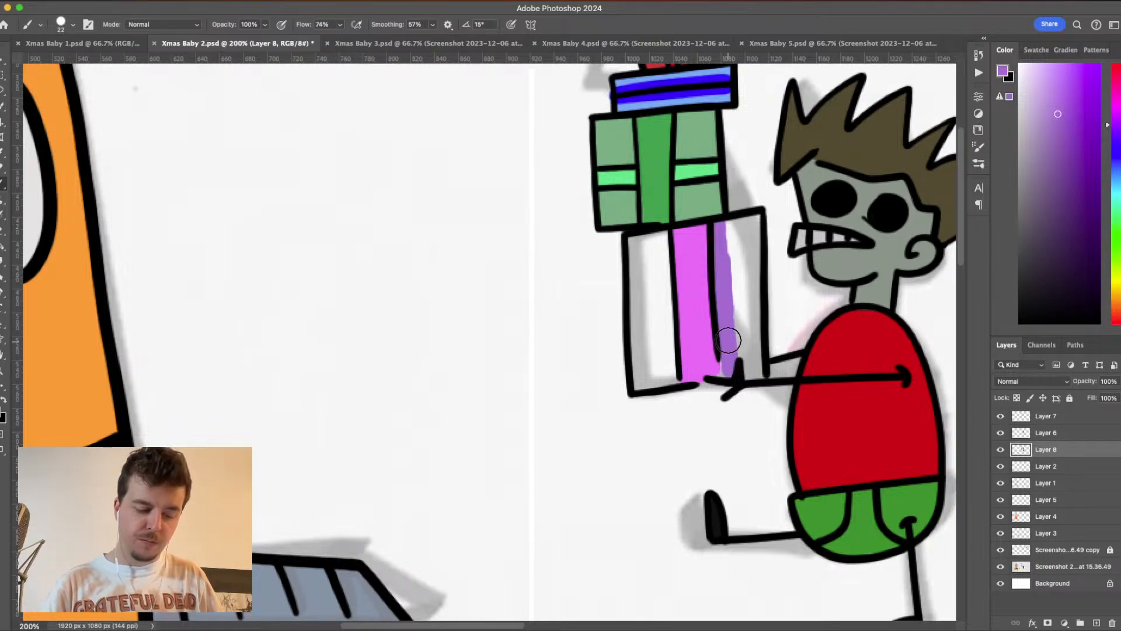
mouse_move(730, 225)
mouse_down()
mouse_move(762, 217)
mouse_move(756, 380)
mouse_move(756, 343)
mouse_move(738, 374)
mouse_move(751, 359)
mouse_move(747, 234)
mouse_move(742, 353)
mouse_move(734, 236)
mouse_move(736, 315)
mouse_move(743, 302)
mouse_up()
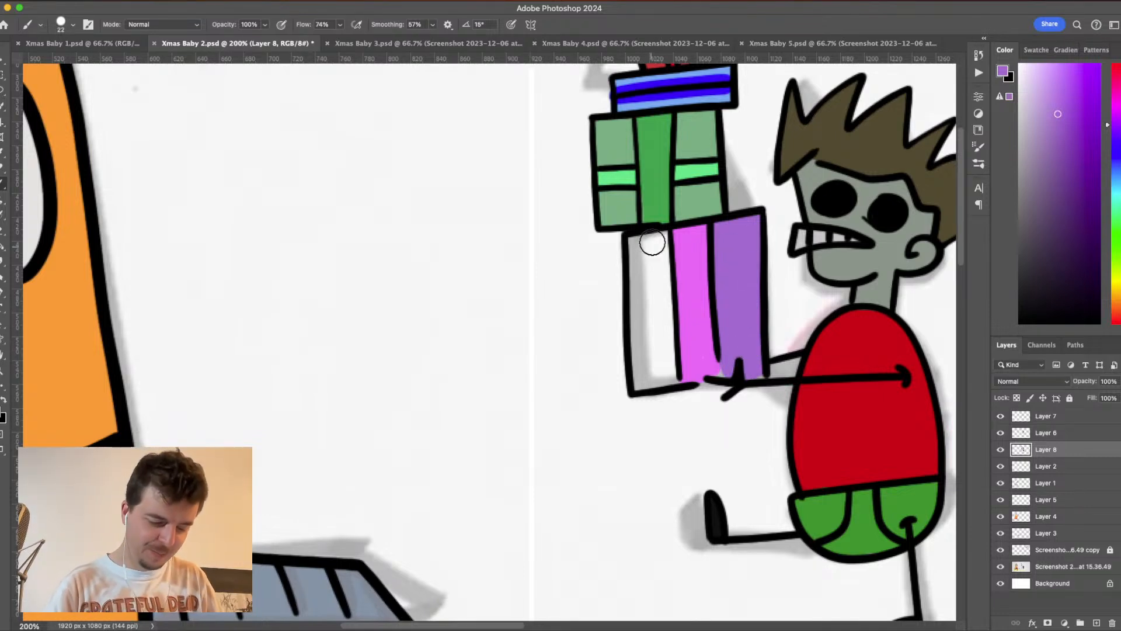
mouse_move(629, 241)
mouse_down()
mouse_move(669, 236)
mouse_move(636, 248)
mouse_move(642, 391)
mouse_up()
mouse_move(660, 248)
mouse_down()
mouse_move(663, 368)
mouse_move(630, 387)
mouse_move(693, 363)
mouse_up()
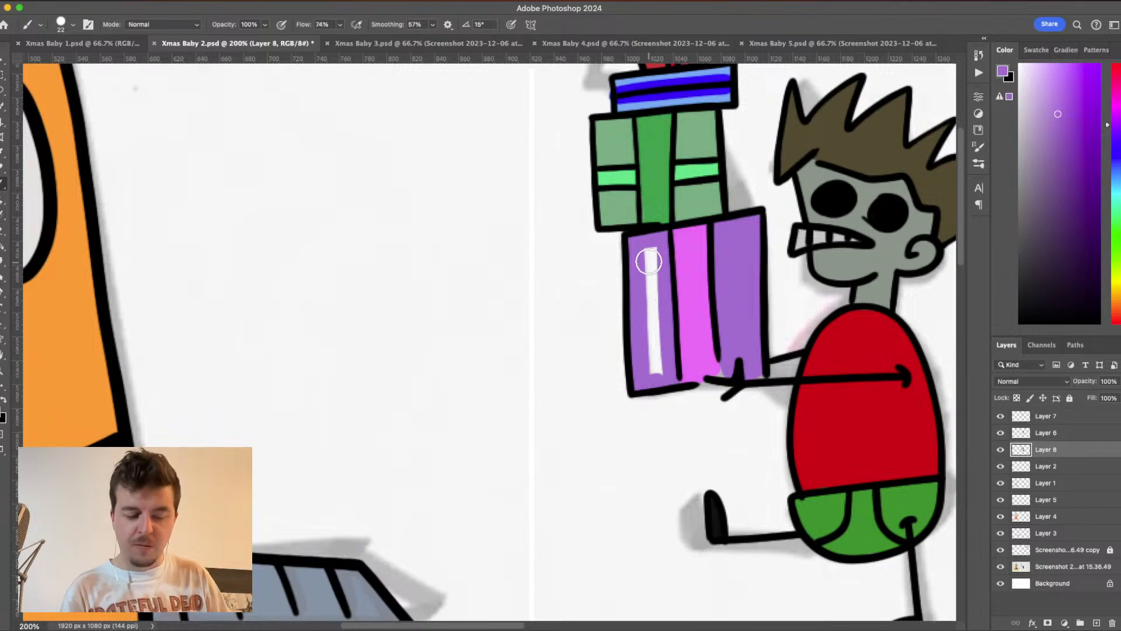
mouse_move(656, 251)
mouse_down()
mouse_move(646, 245)
mouse_move(663, 376)
mouse_up()
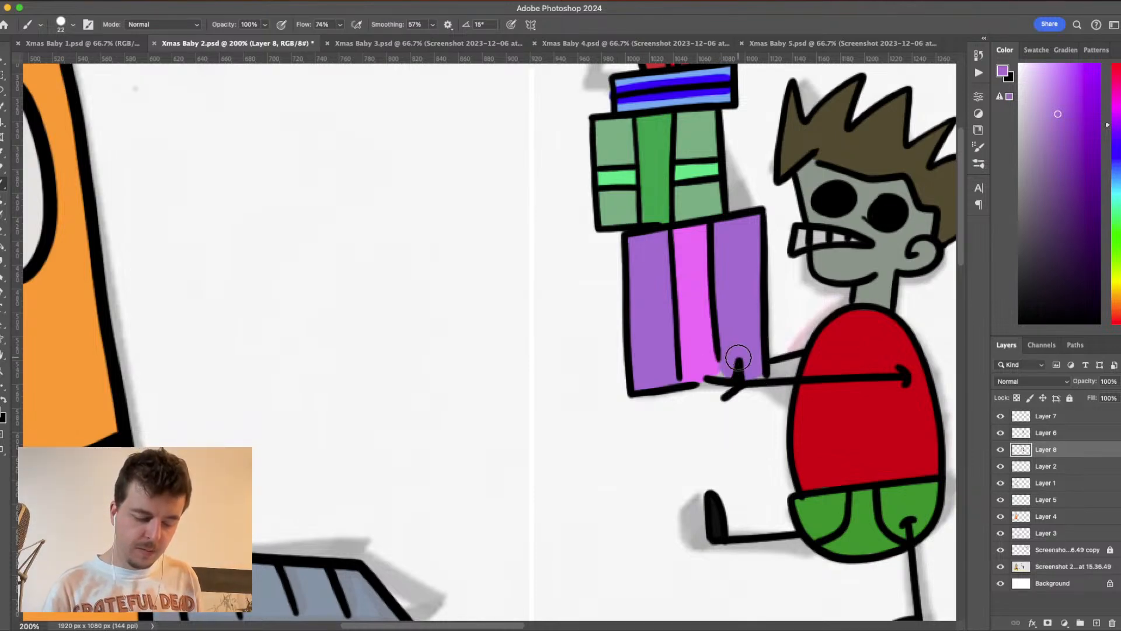
- Sample the lowest present's pinkish-purple ribbon and the top present's muted red as foreground colours
alt+click(704, 335)
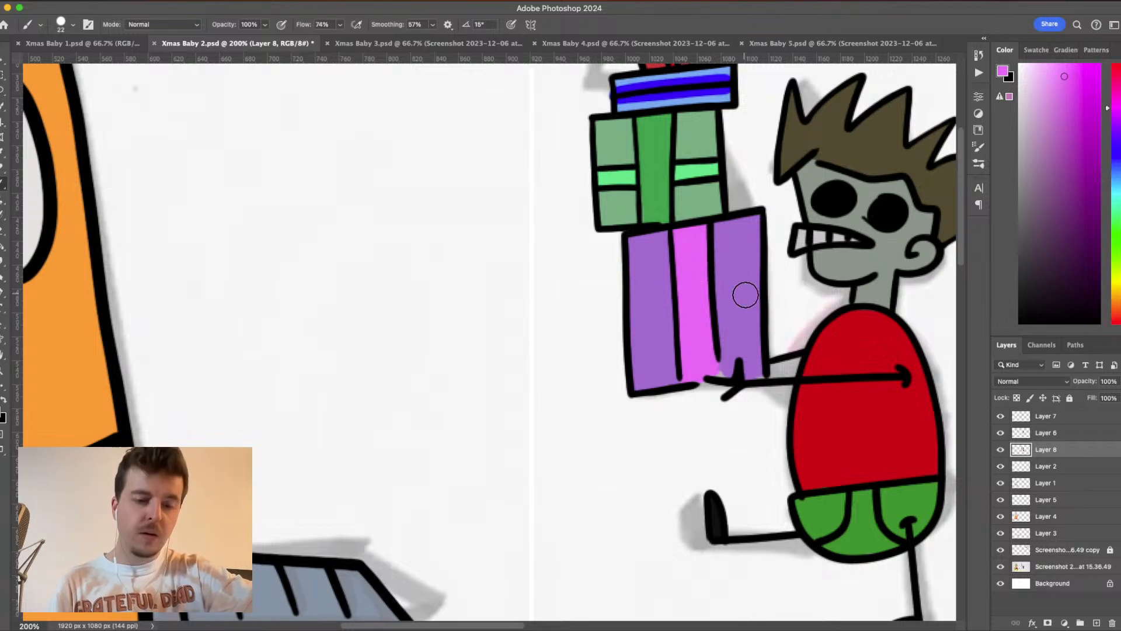
drag(774, 223, 798, 361)
mouse_move(859, 336)
mouse_down()
mouse_move(684, 282)
mouse_move(717, 373)
mouse_up()
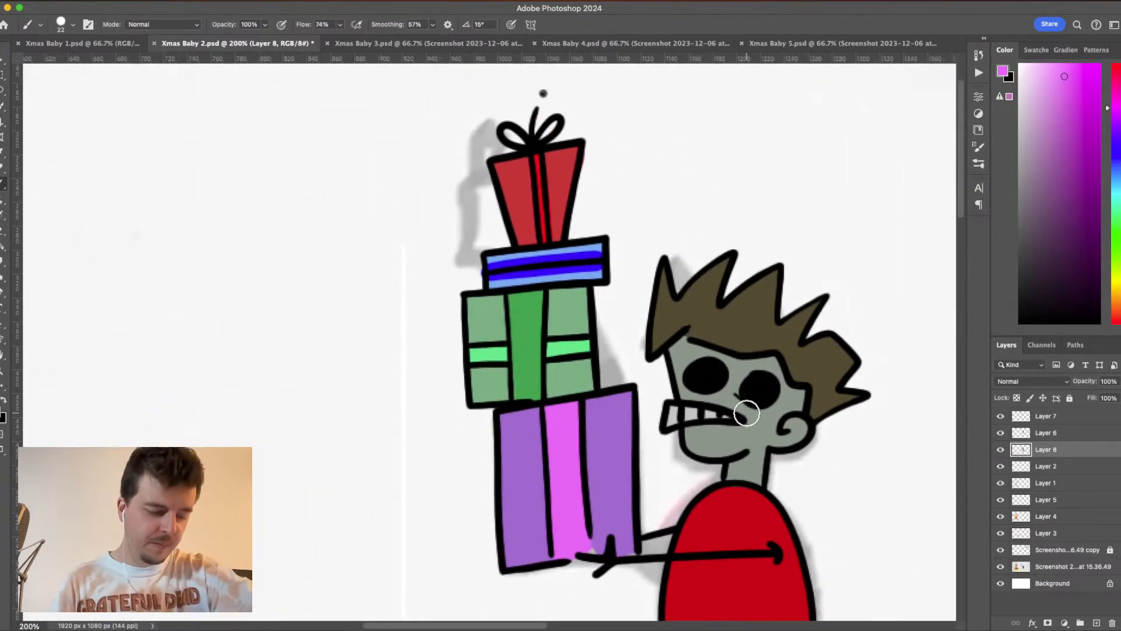
key(e)
key(b)
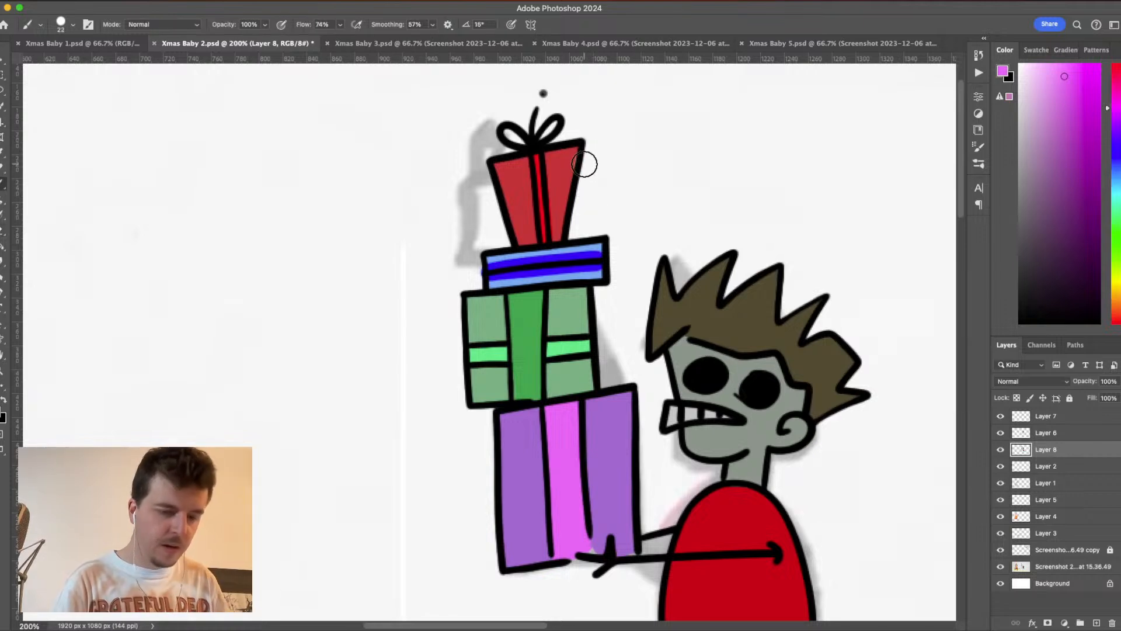
alt+click(566, 174)
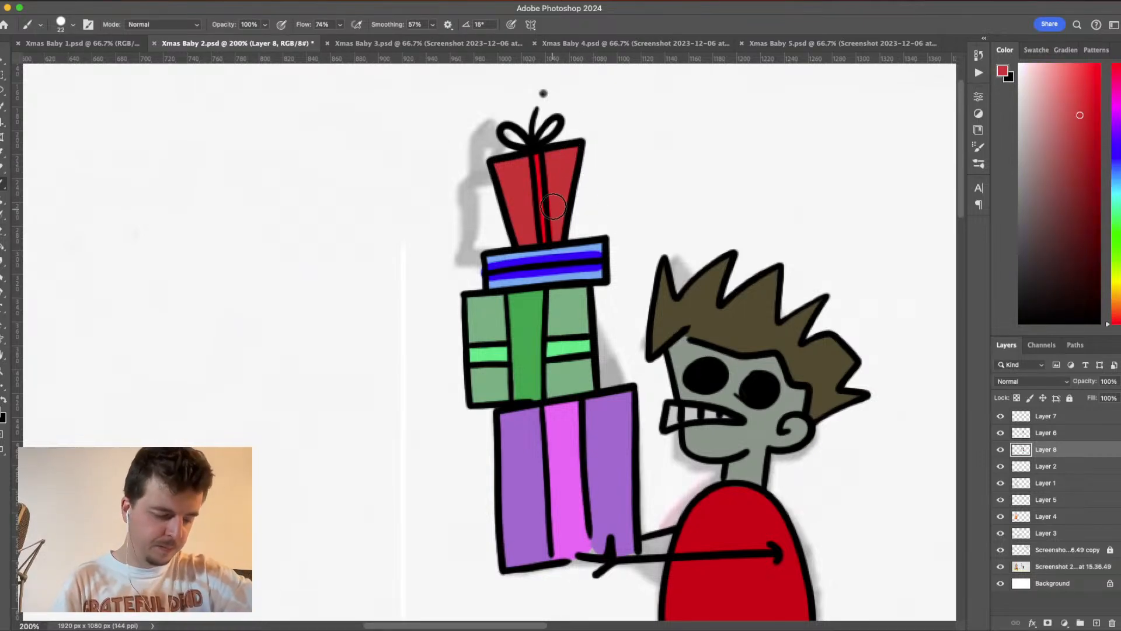
- Sample the baby's skin colour, lower the brush opacity to 49%, and lighten the sampled grey
key(super+minus)
key(super+minus)
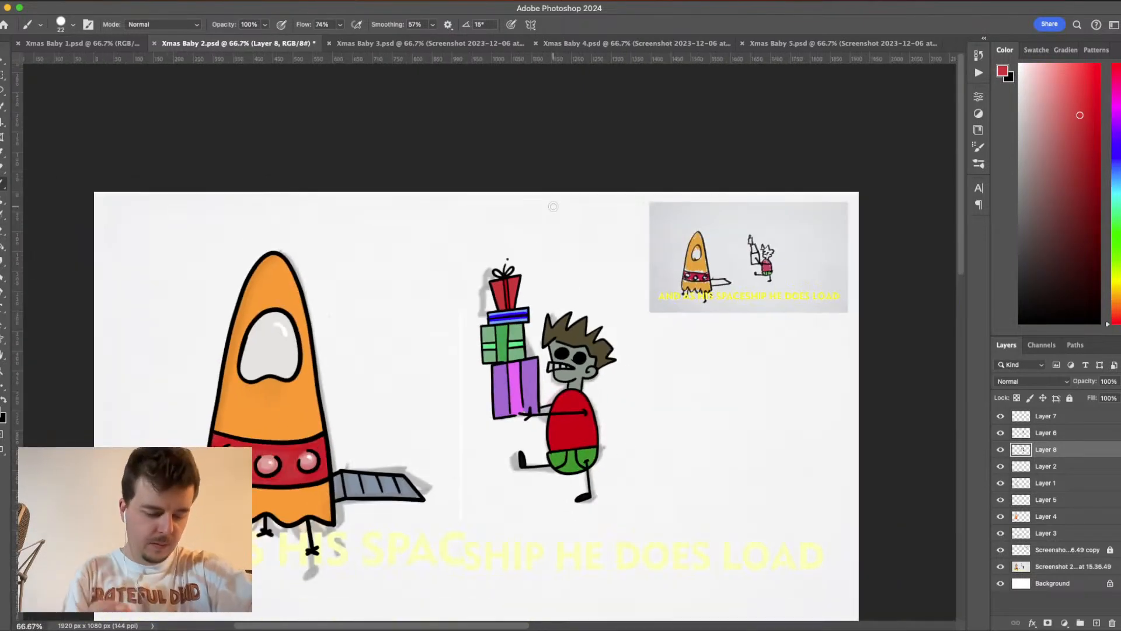
scroll(748, 327, down, 5)
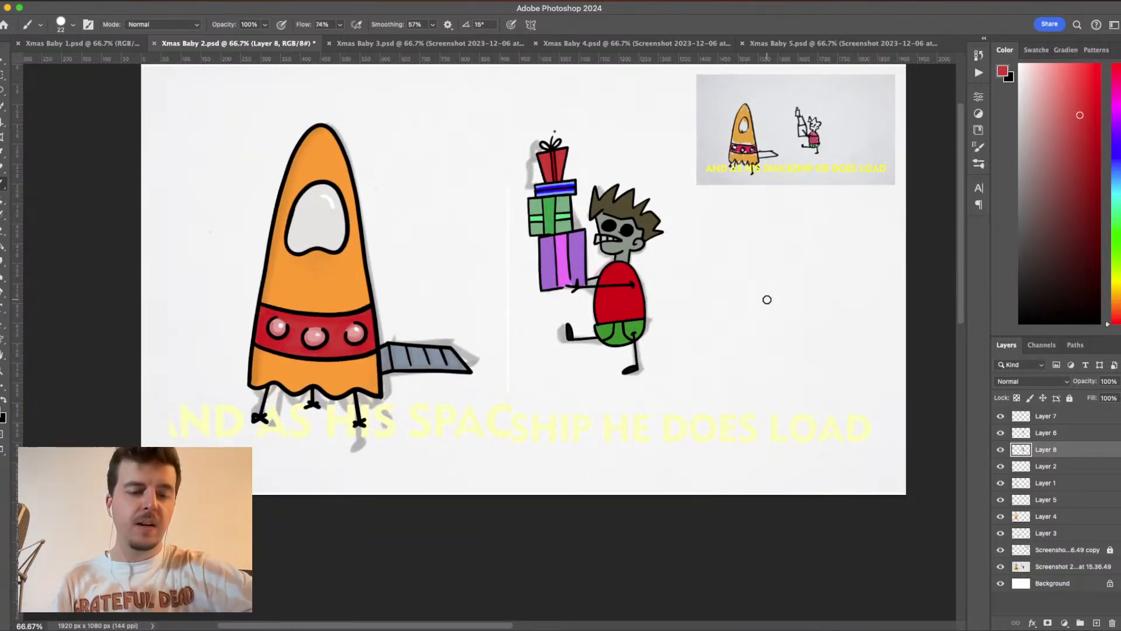
alt+click(636, 235)
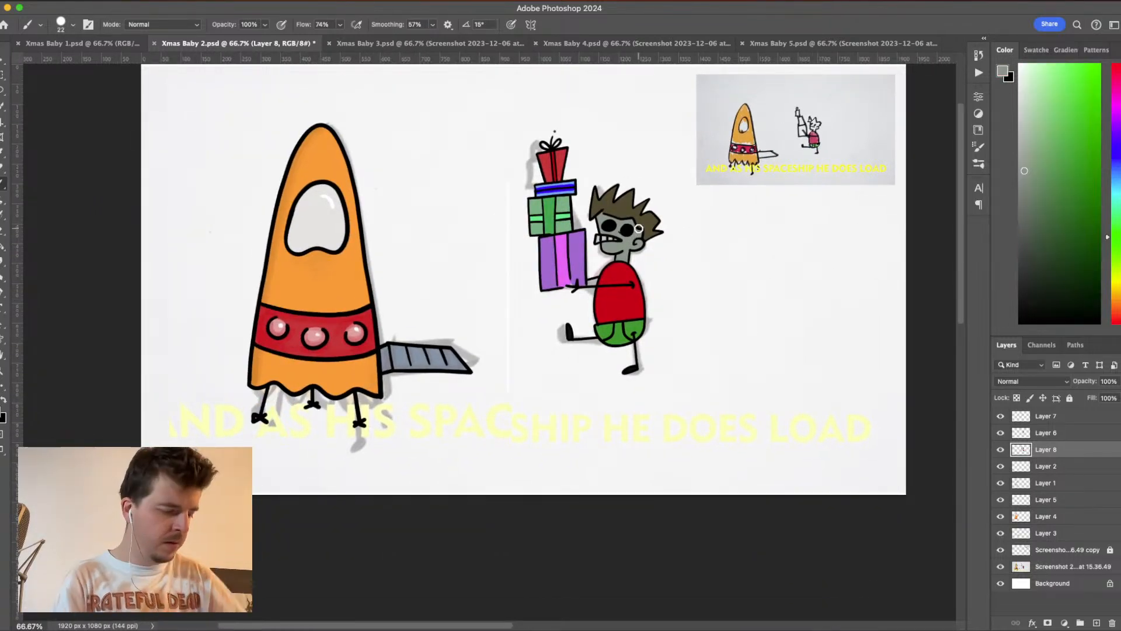
drag(265, 27, 247, 40)
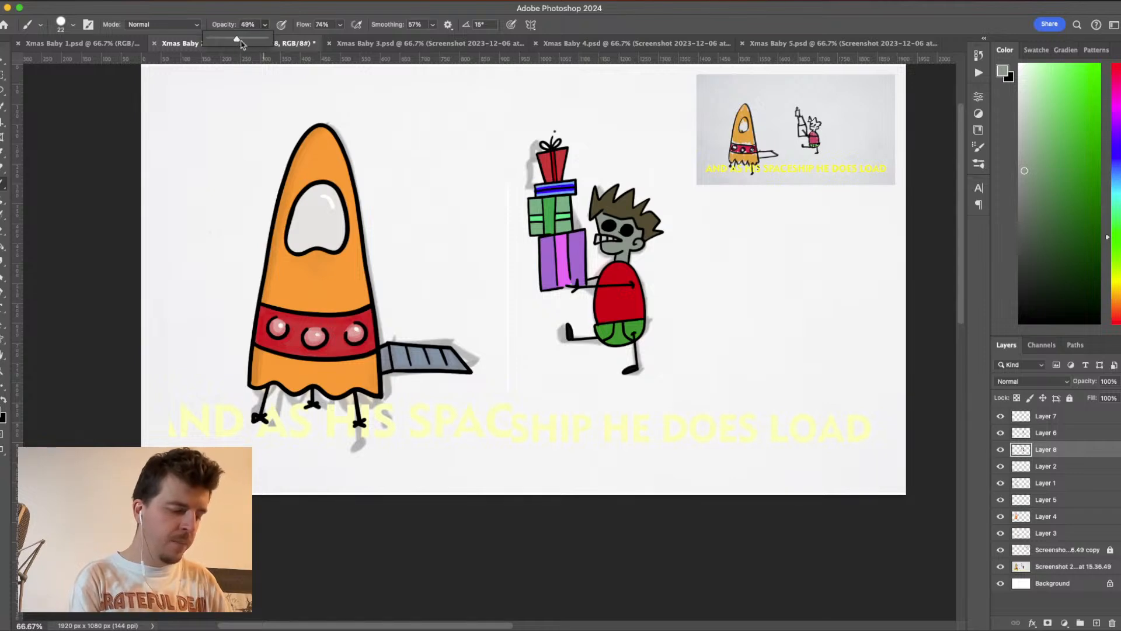
drag(1030, 173, 1024, 154)
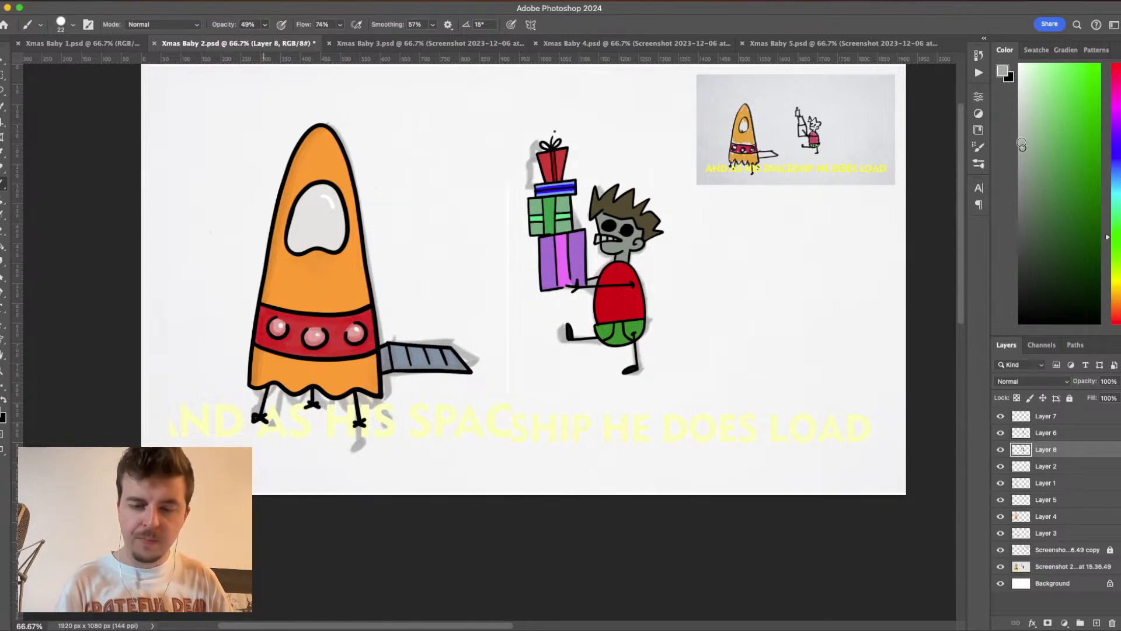
key(super+BackSpace)
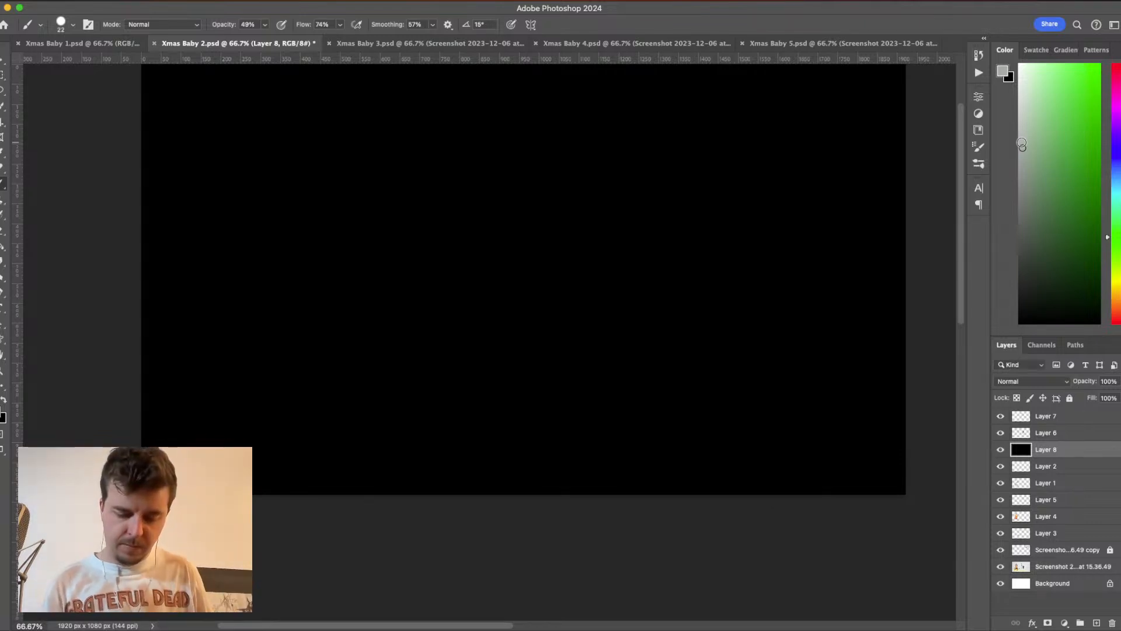
key(super+z)
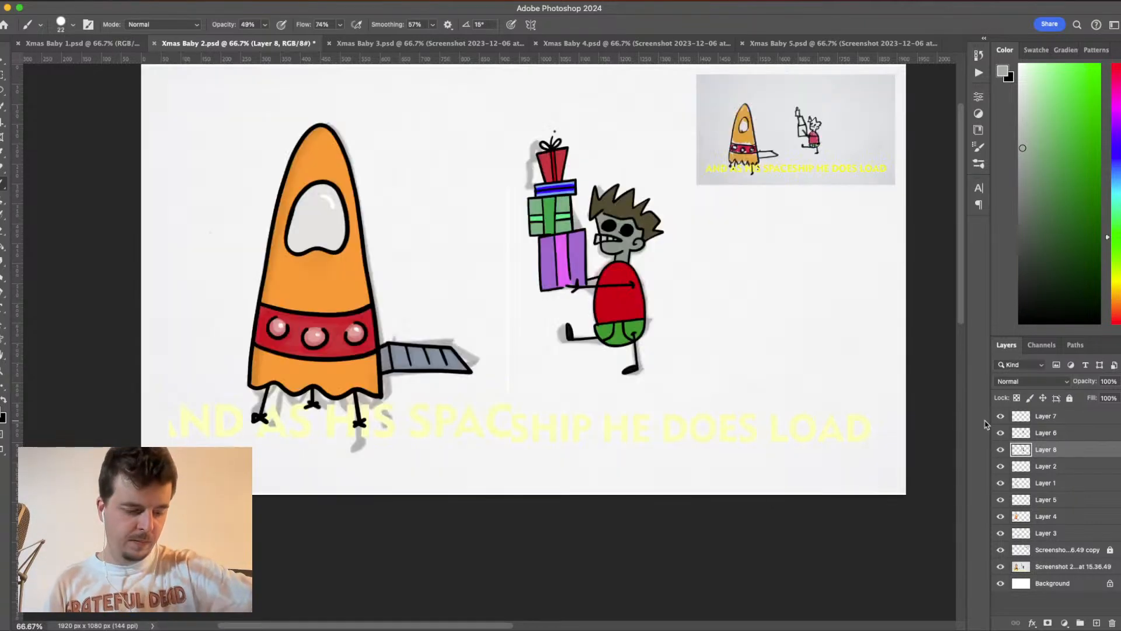
- Save the Xmas Baby 2 document with the coloured presents
scroll(740, 384, up, 3)
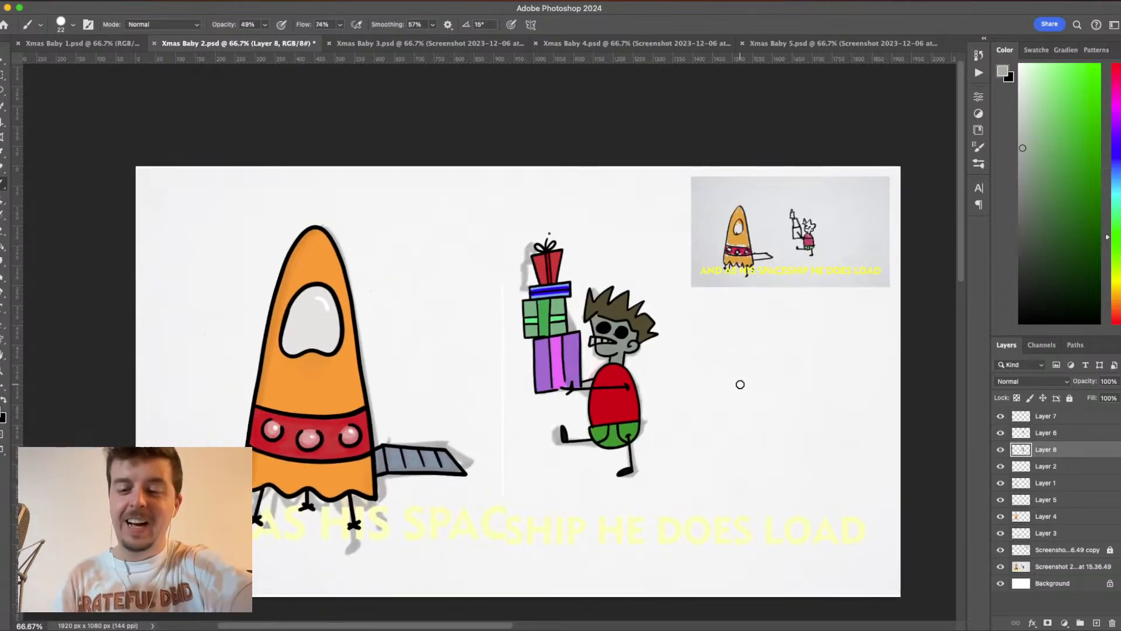
key(super+equal)
key(super+equal)
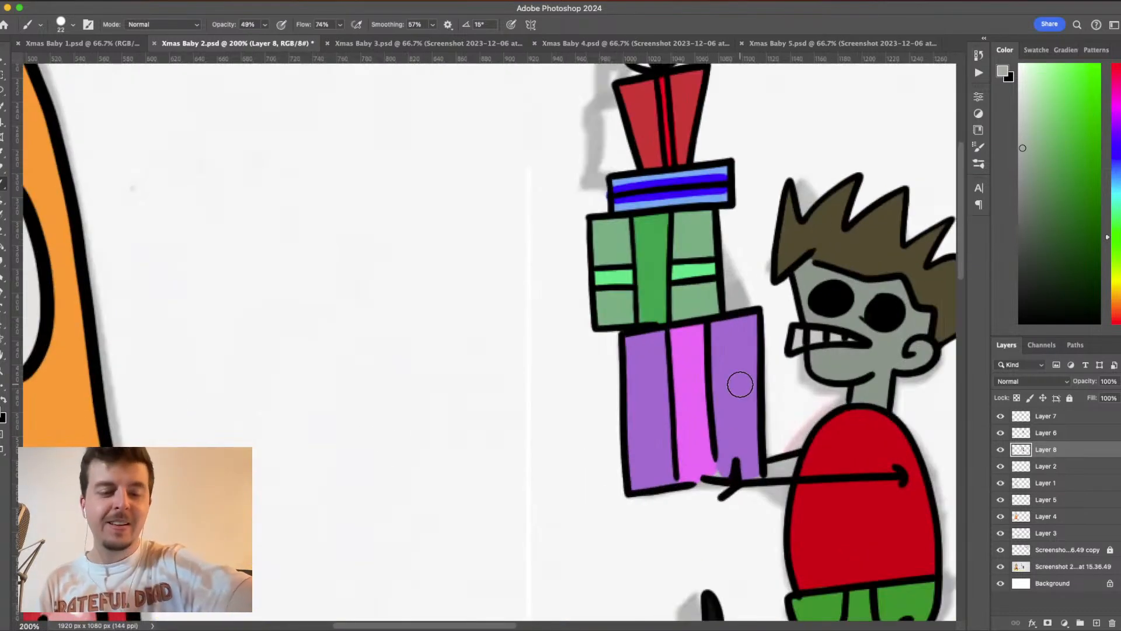
scroll(740, 385, right, 5)
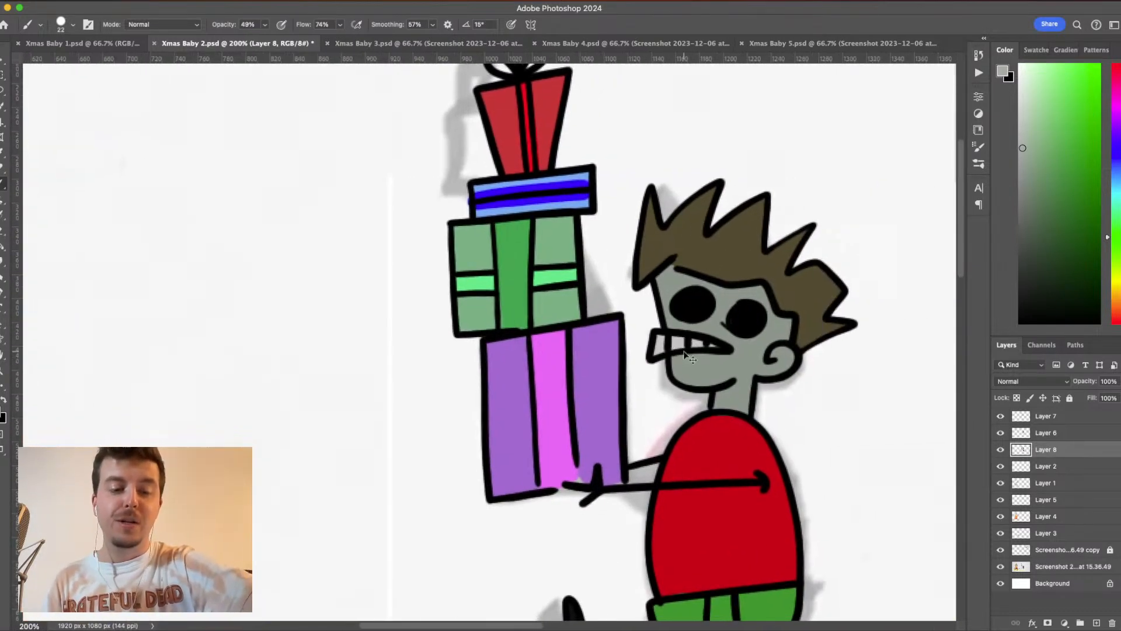
key(super+s)
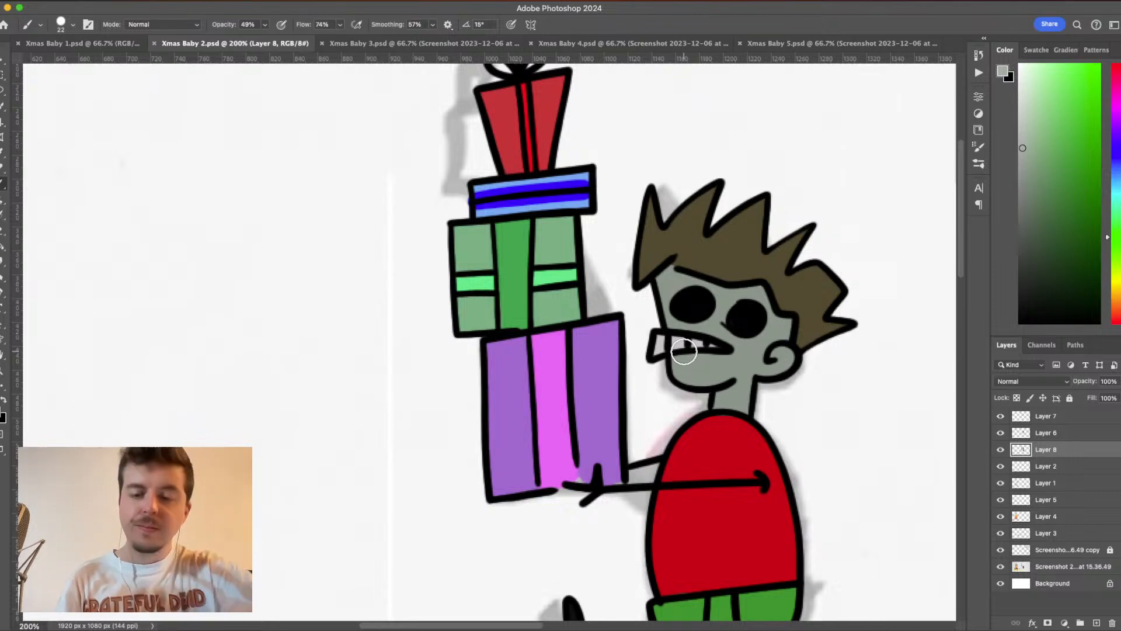
- Paint a lighter, semi-transparent grey-green over the baby's face, ear and neck, undoing the last unwanted stroke
key(super+equal)
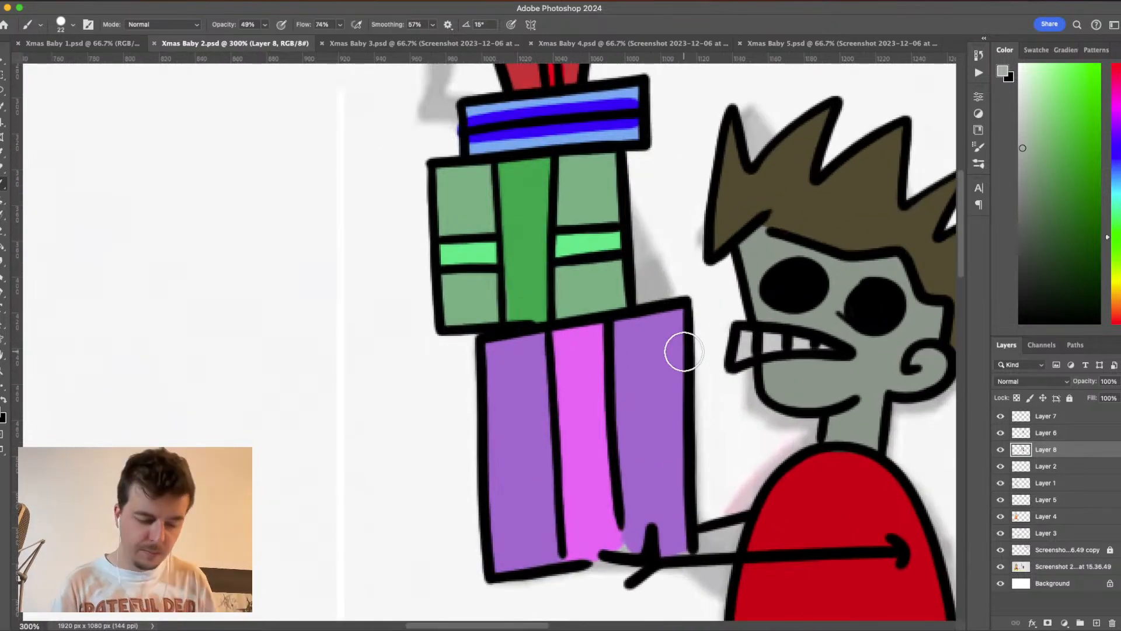
scroll(684, 352, right, 7)
scroll(684, 351, down, 2)
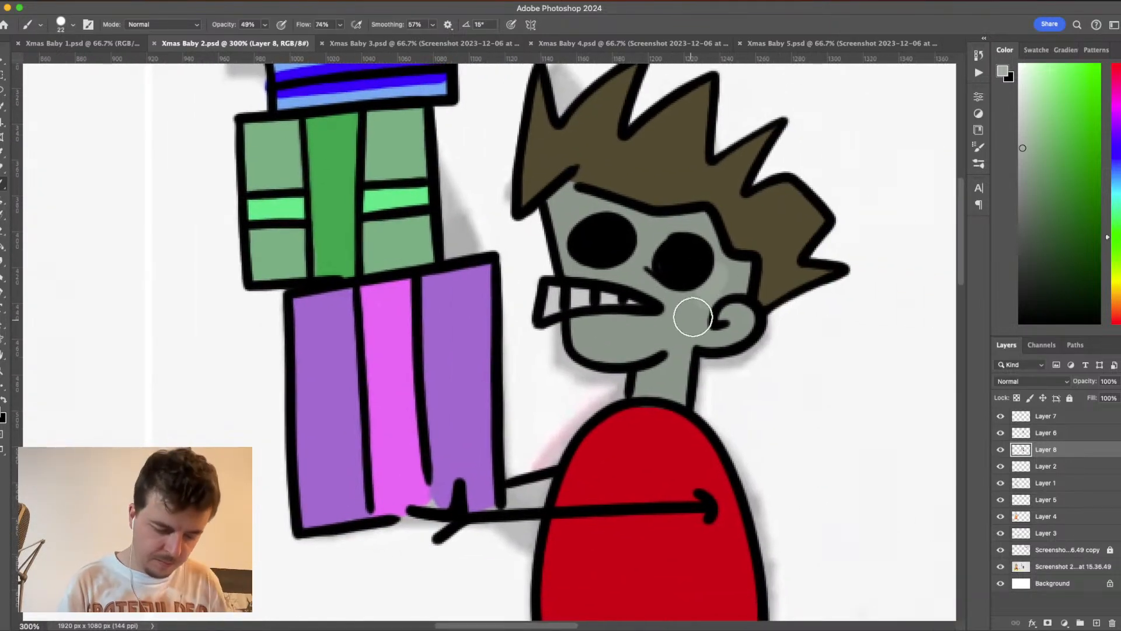
mouse_move(736, 277)
mouse_down()
mouse_move(705, 332)
mouse_move(739, 326)
mouse_move(675, 352)
mouse_move(672, 387)
mouse_move(675, 376)
mouse_move(651, 389)
mouse_move(681, 396)
mouse_move(663, 377)
mouse_move(638, 395)
mouse_move(678, 327)
mouse_move(616, 345)
mouse_move(655, 340)
mouse_move(585, 337)
mouse_move(600, 347)
mouse_move(580, 325)
mouse_move(693, 322)
mouse_move(662, 287)
mouse_move(649, 246)
mouse_move(689, 230)
mouse_move(643, 261)
mouse_move(689, 223)
mouse_move(720, 285)
mouse_move(688, 221)
mouse_move(644, 225)
mouse_move(607, 193)
mouse_move(563, 191)
mouse_move(562, 206)
mouse_move(626, 225)
mouse_move(586, 200)
mouse_move(653, 234)
mouse_move(570, 205)
mouse_up()
key(super+z)
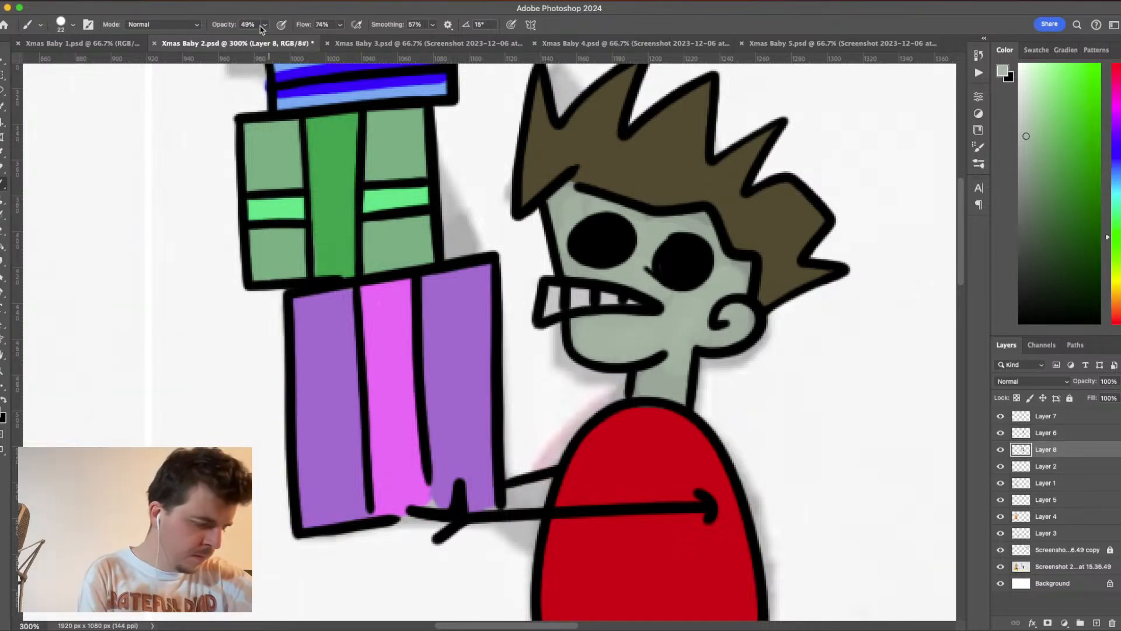
- Lower the brush opacity to 19% and choose a darker grey-green foreground colour for shading the baby's skin
drag(262, 25, 249, 40)
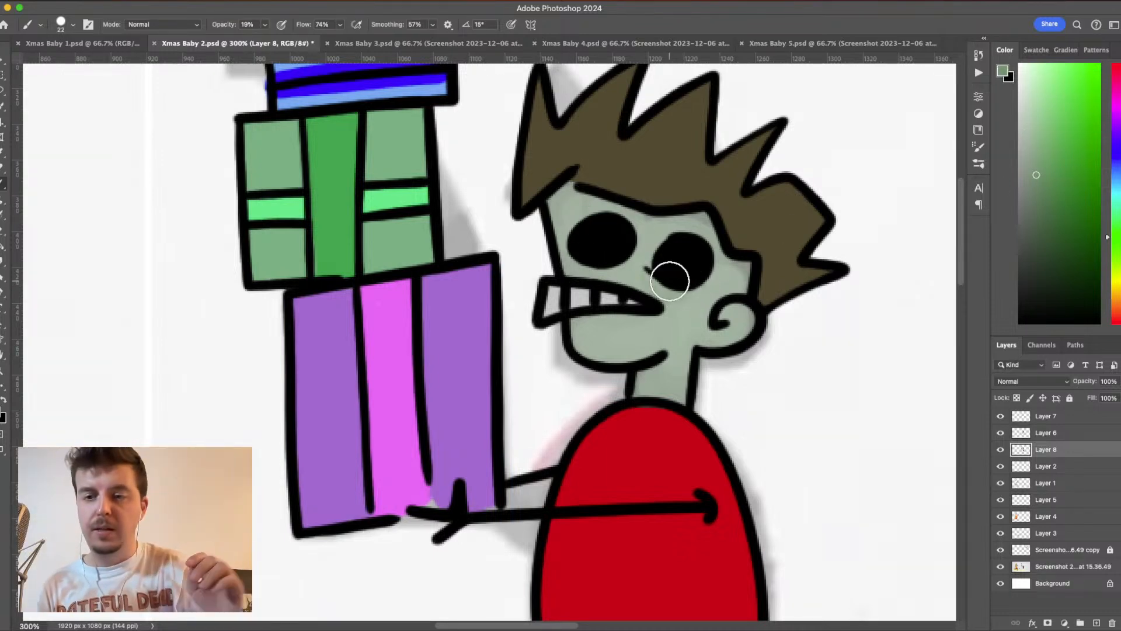
click(1038, 182)
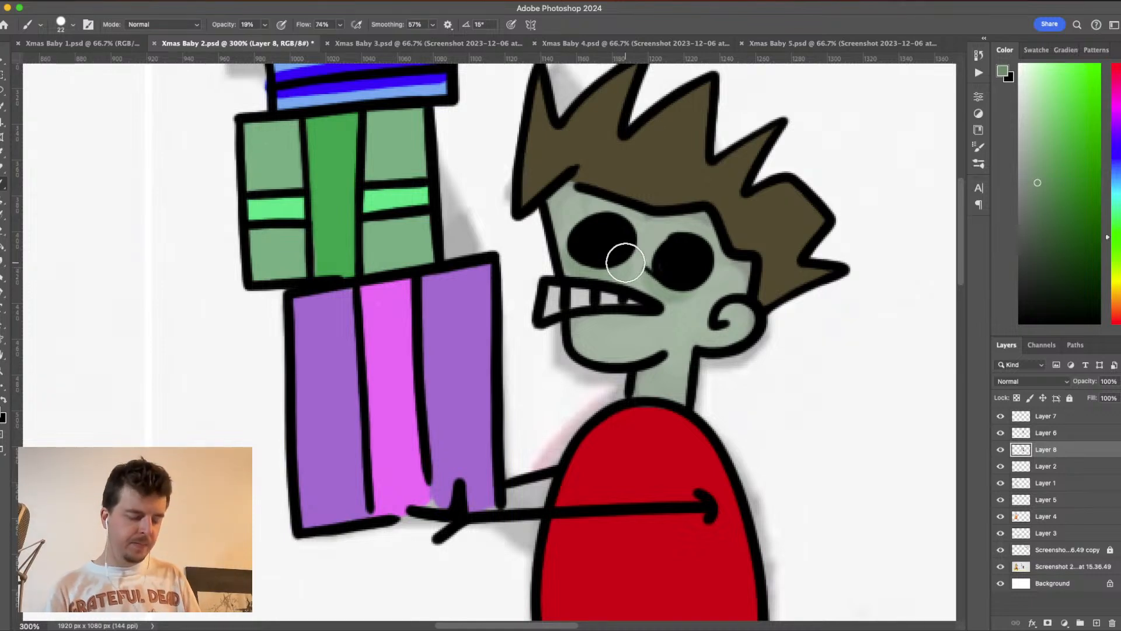
key(super+1)
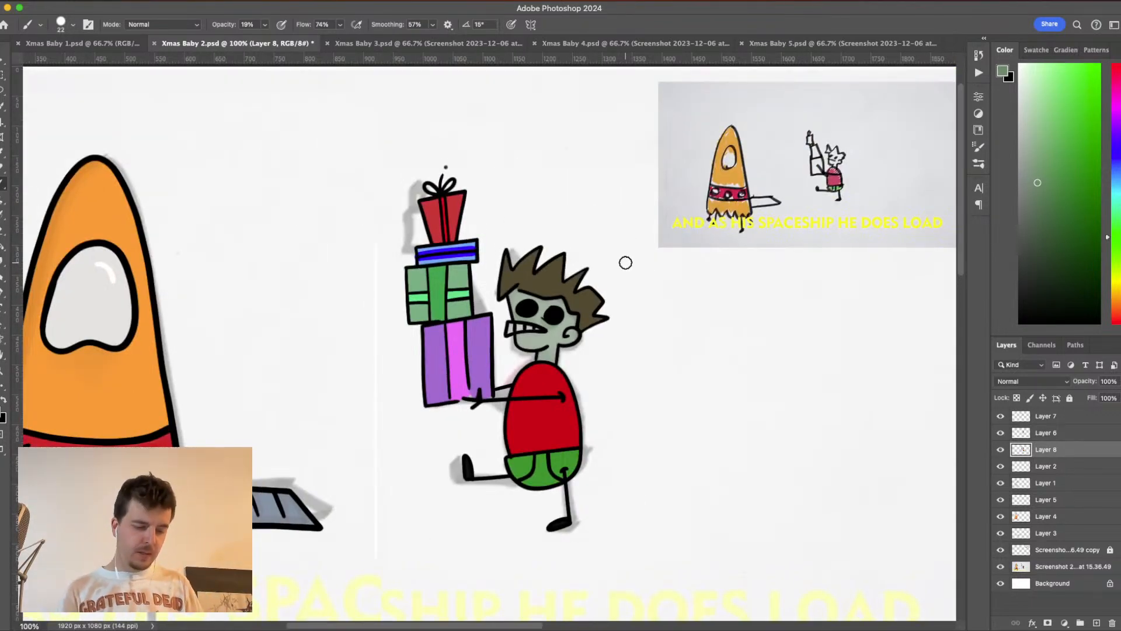
- Check the artwork with the screenshot layer temporarily hidden, and add a new layer above Layer 7
click(1001, 566)
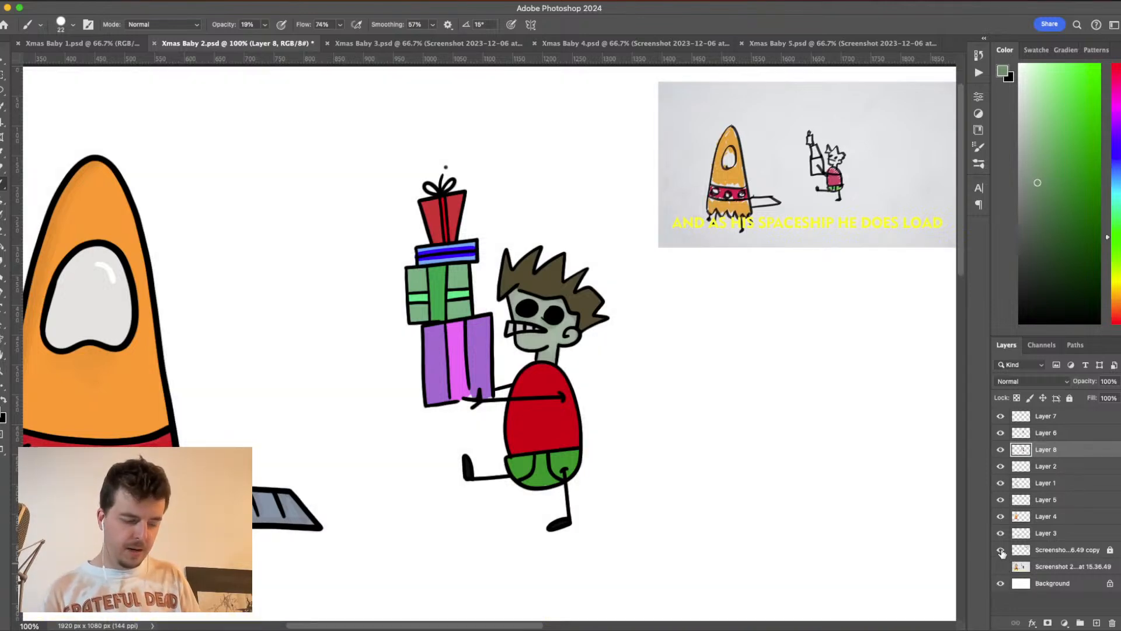
click(1071, 417)
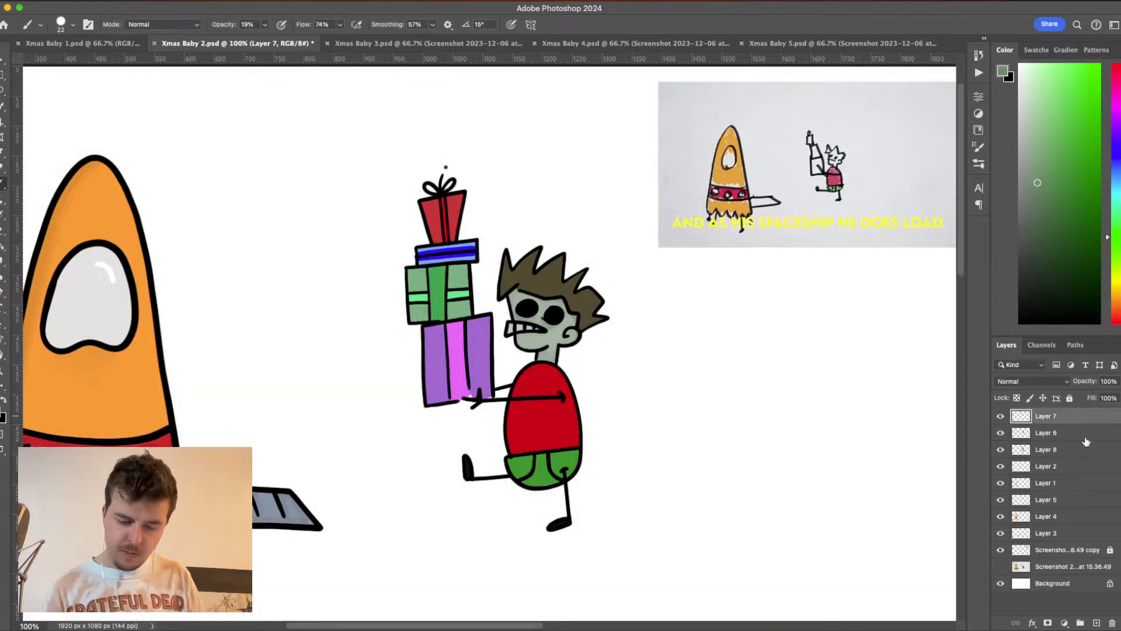
click(1096, 623)
click(1001, 583)
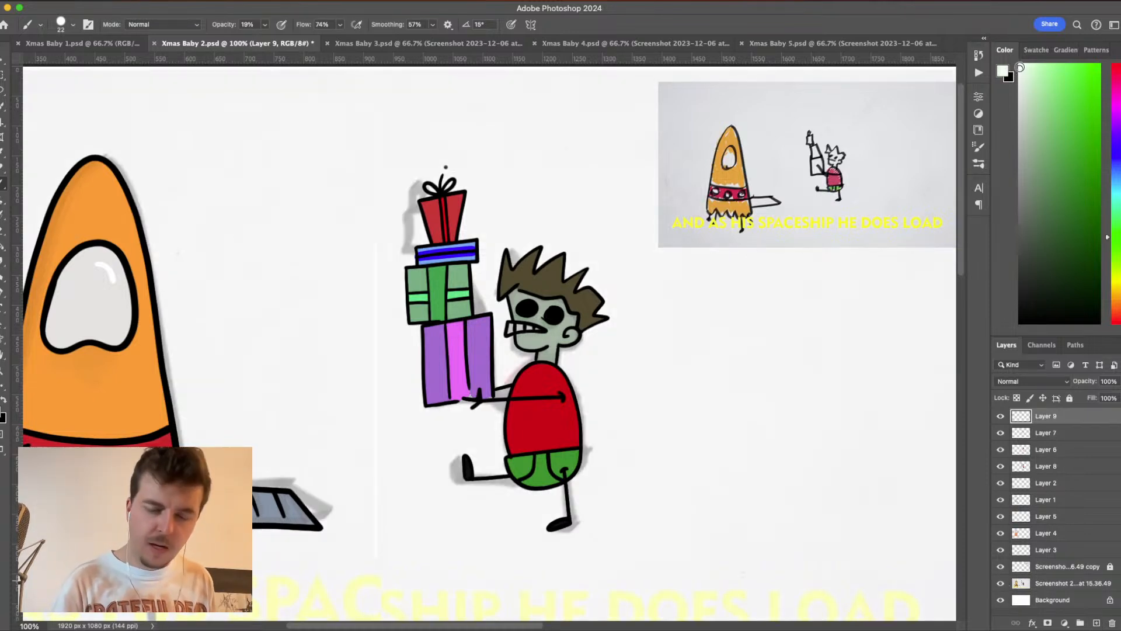
- Reduce the size of the hard round brush to 10 px for painting details on the presents
key(super+plus)
key(super+plus)
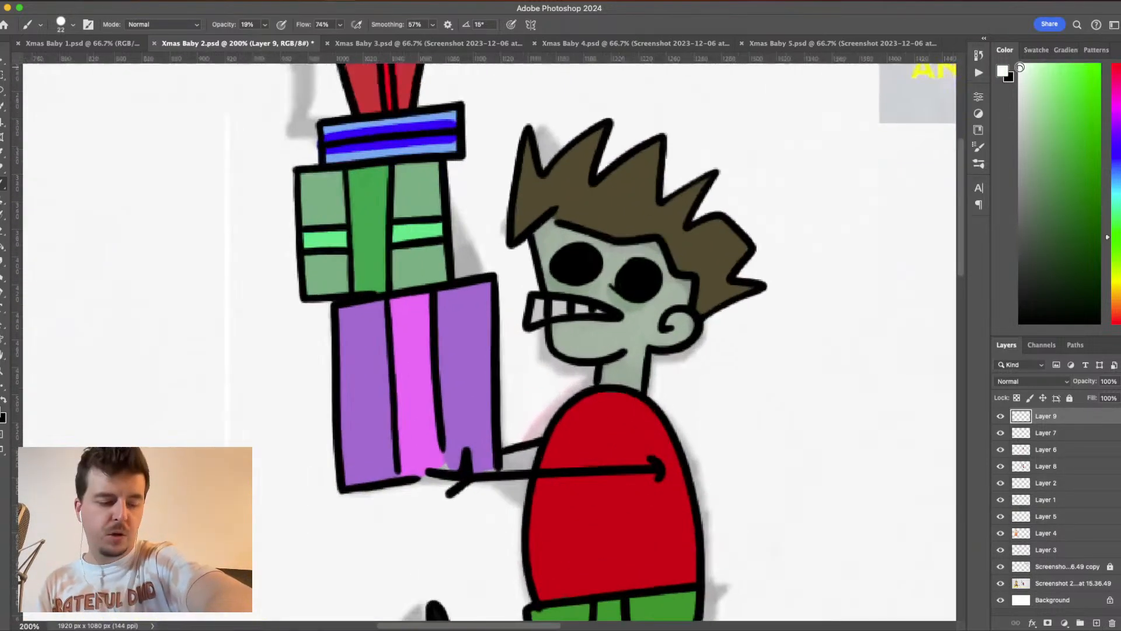
click(73, 24)
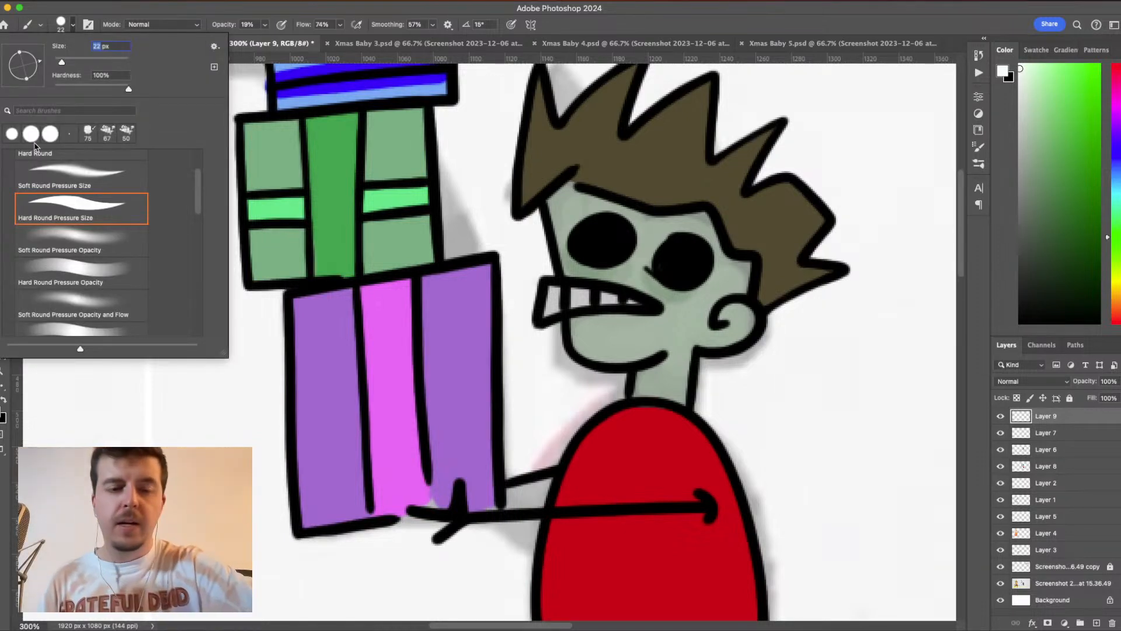
text(12)
key(Return)
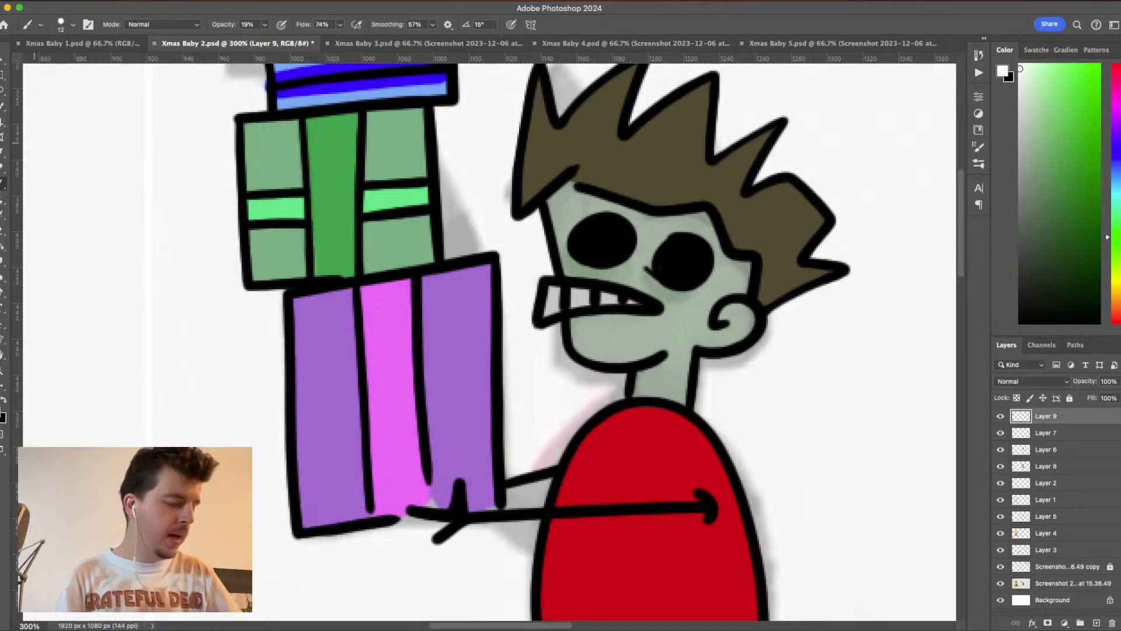
click(73, 24)
click(98, 47)
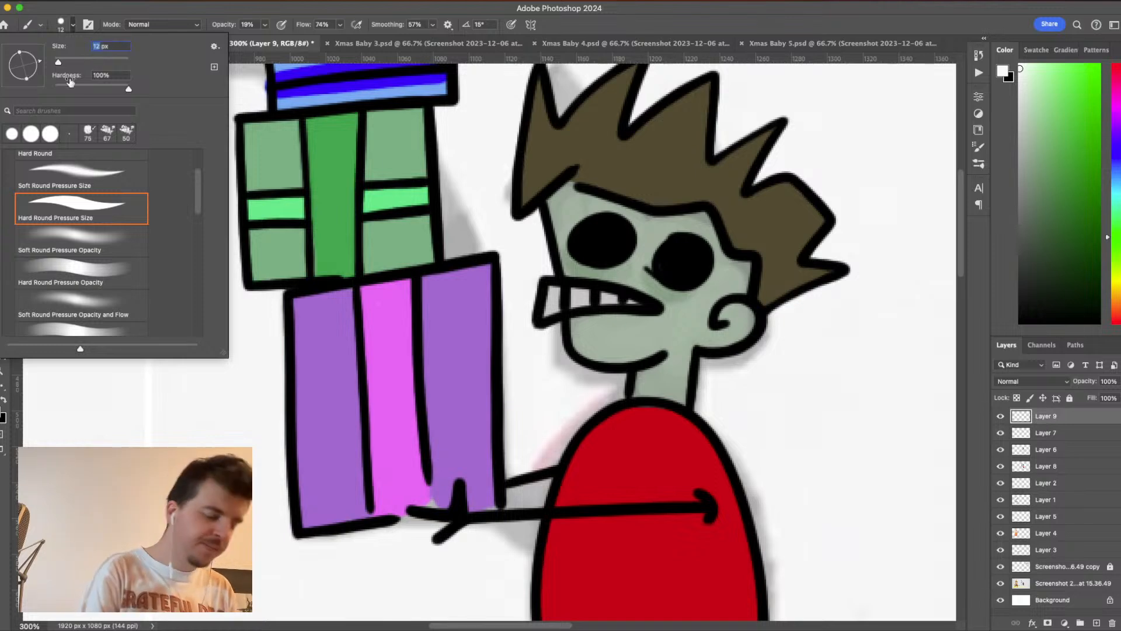
text(10)
key(Return)
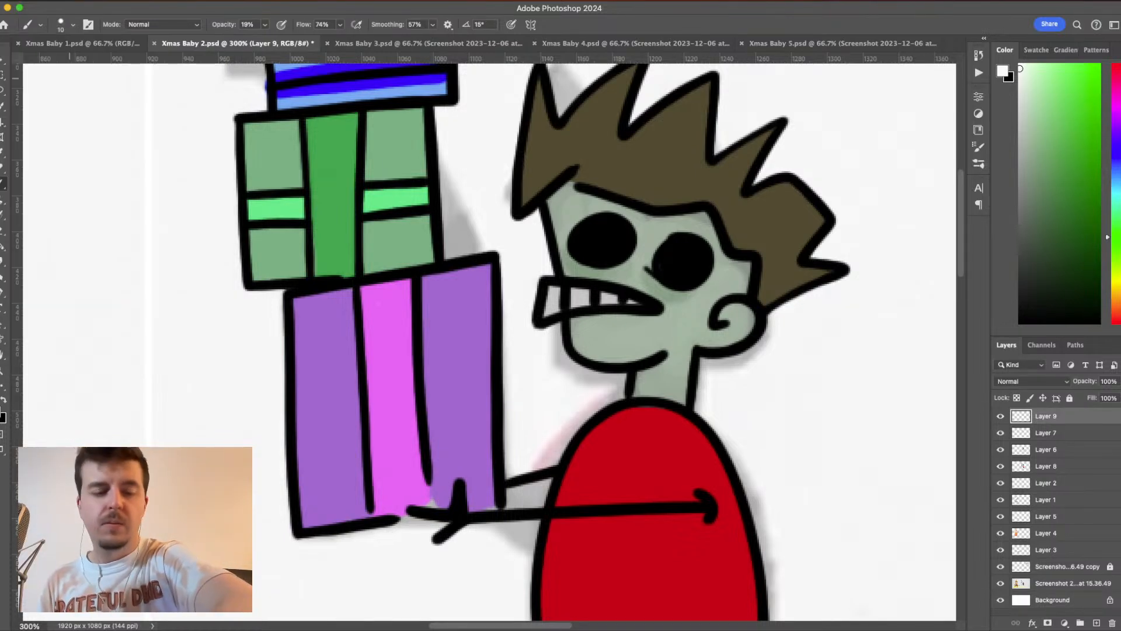
- Test a faint white stroke on the red present, undo it, and raise the brush opacity to 66%
drag(708, 254, 772, 459)
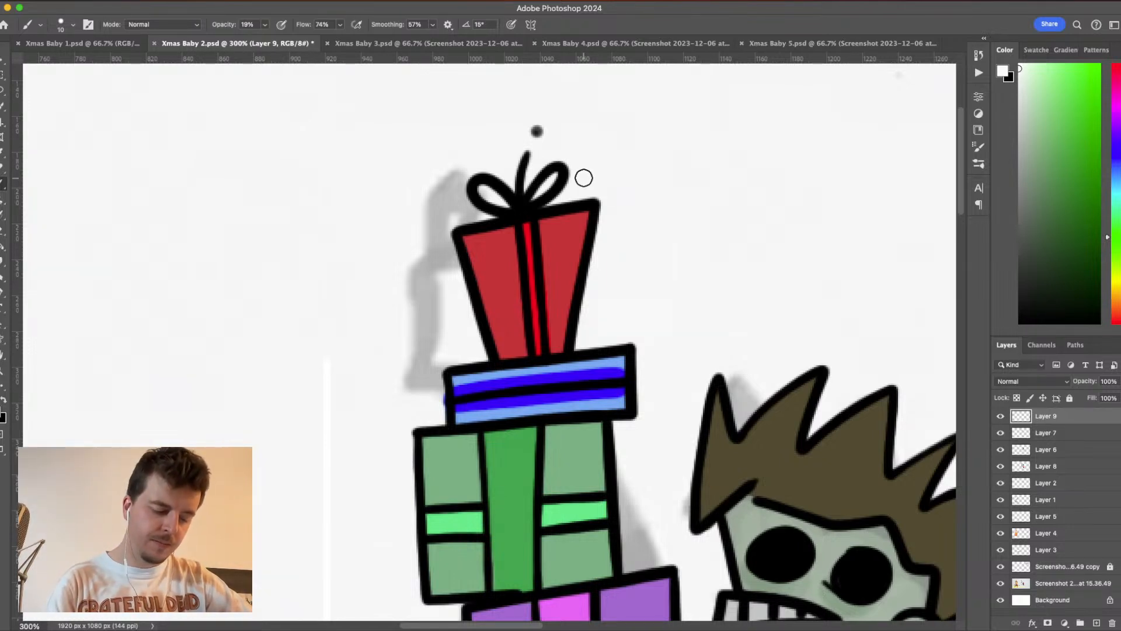
drag(588, 239, 591, 243)
key(super+z)
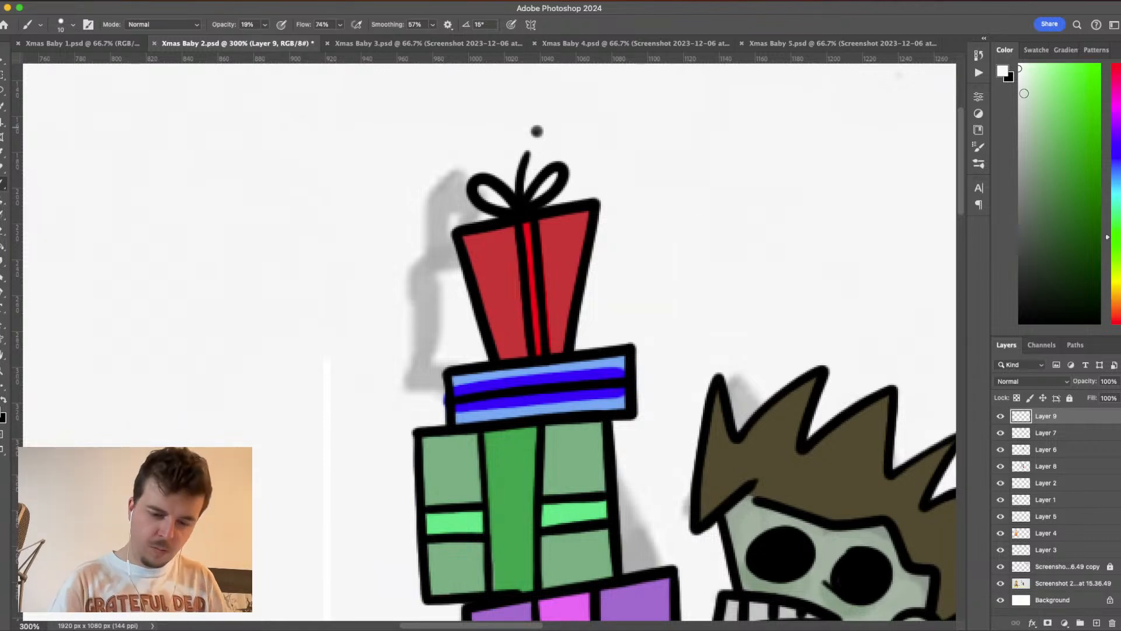
click(265, 24)
drag(277, 40, 294, 39)
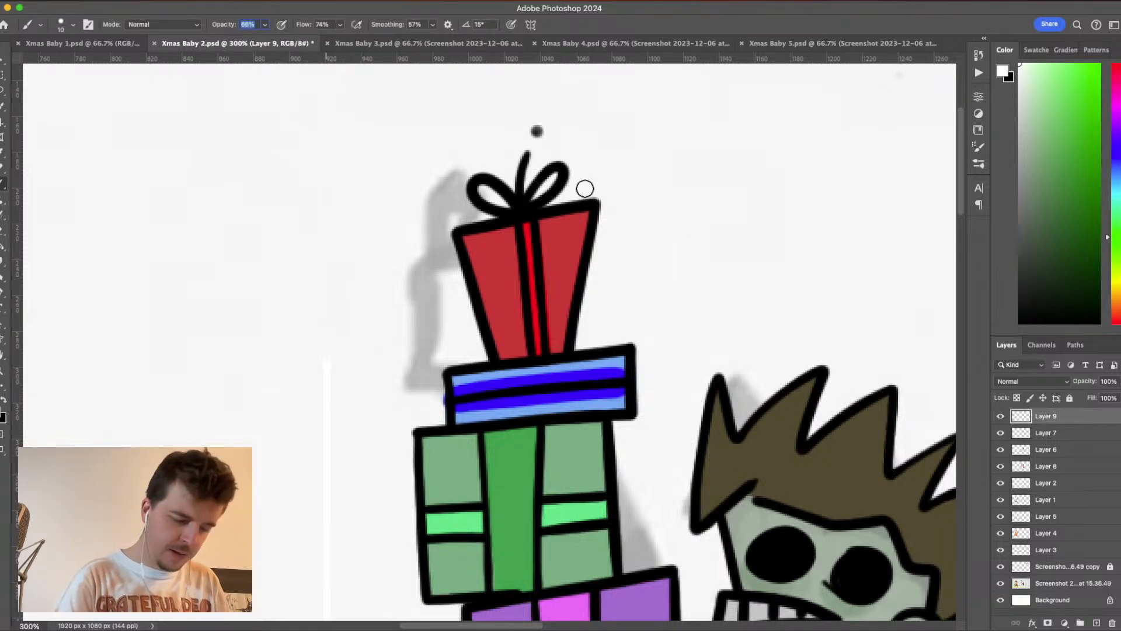
- Try a white cross-shaped sparkle on the red present's upper right corner and undo its strokes
drag(583, 175, 585, 257)
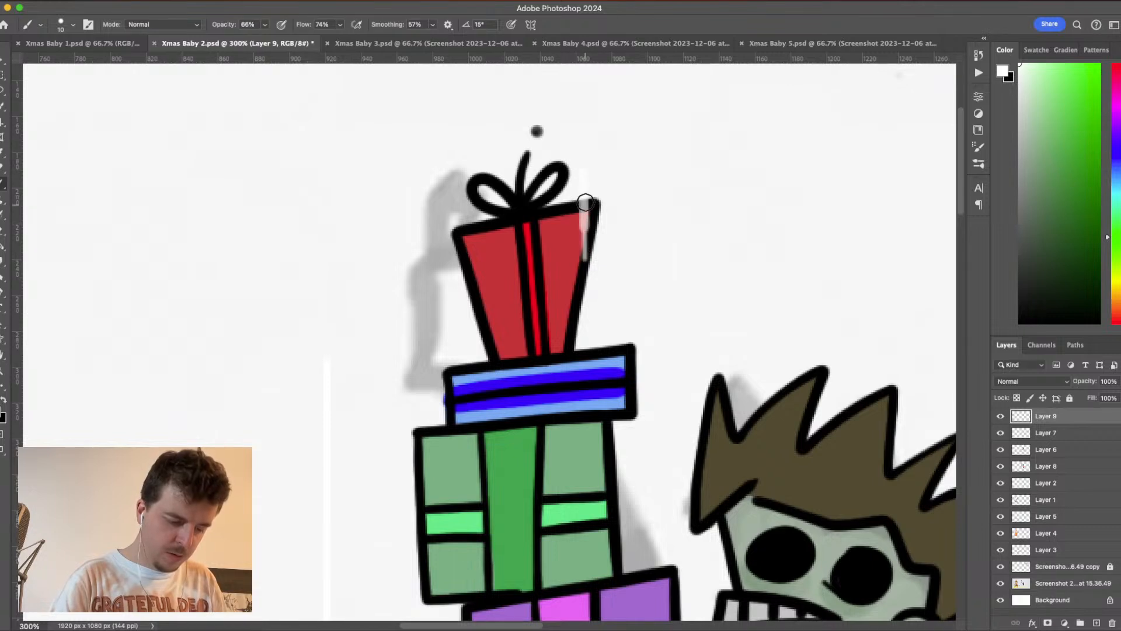
drag(583, 157, 586, 254)
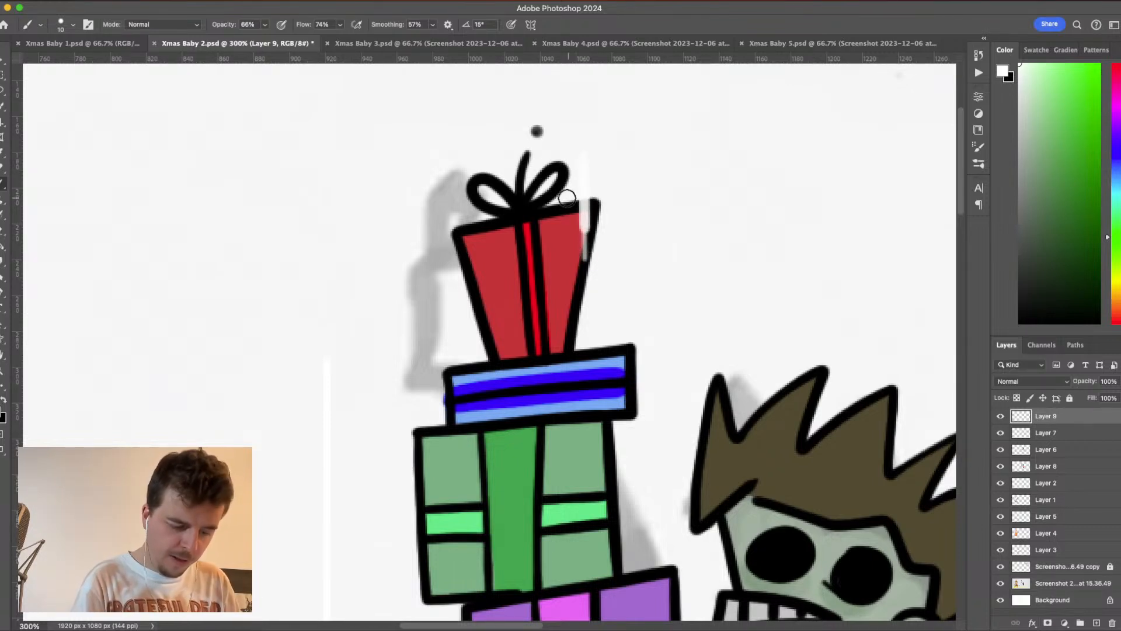
drag(542, 201, 650, 200)
drag(582, 167, 584, 254)
key(super+z)
key(super+z)
key(super+z)
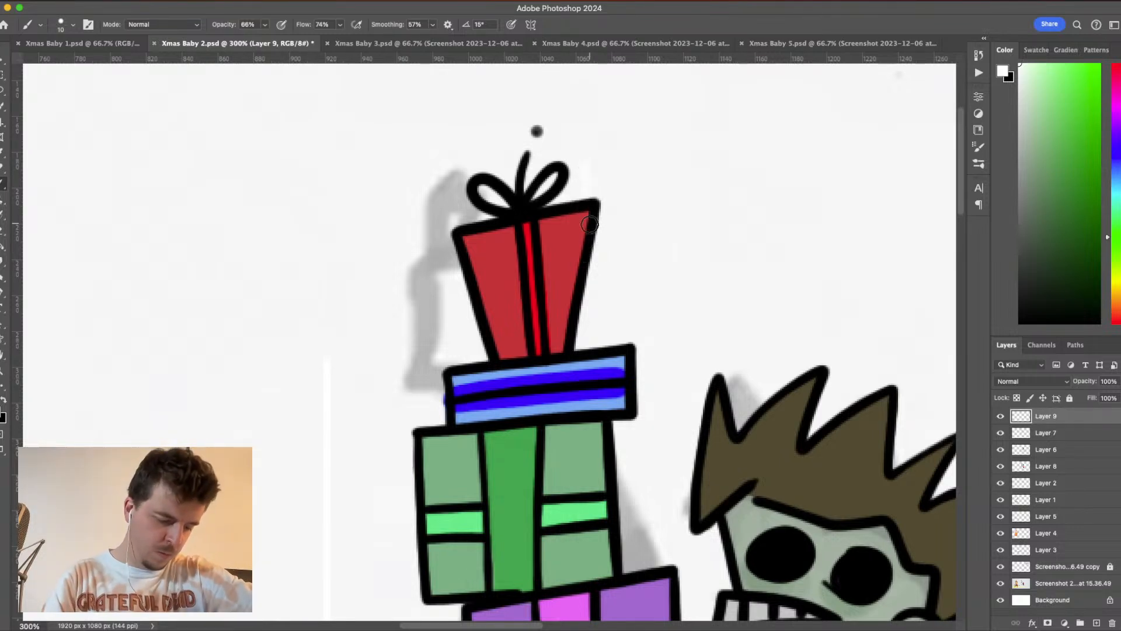
- Paint white cross-shaped sparkles on the red and blue presents' upper corners and where the green present meets the purple one
drag(590, 169, 593, 263)
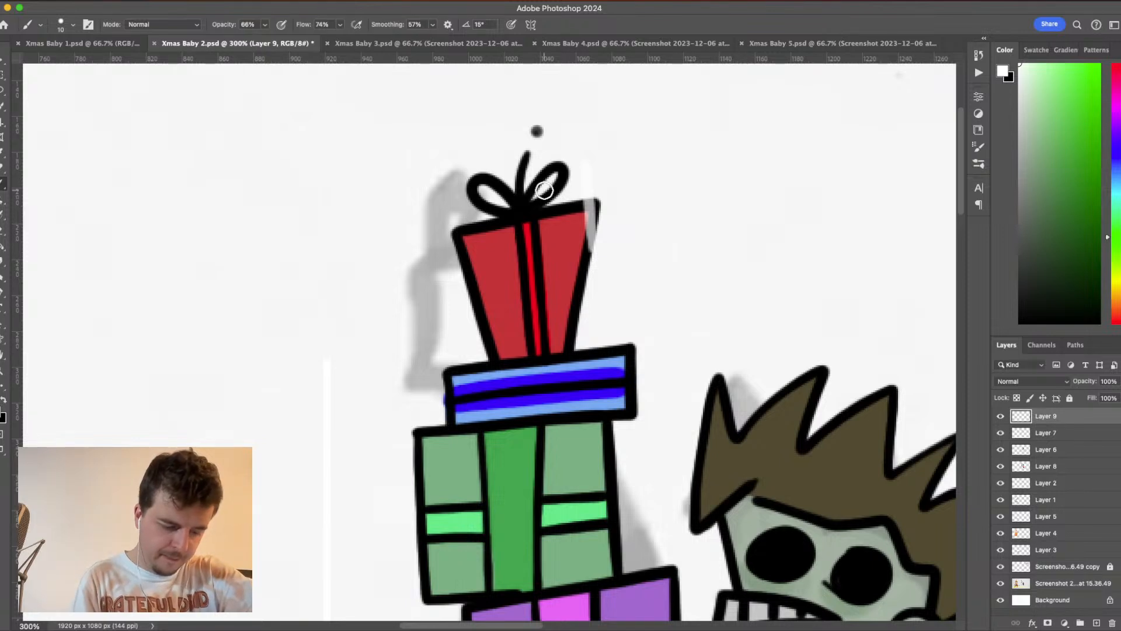
drag(552, 195, 622, 209)
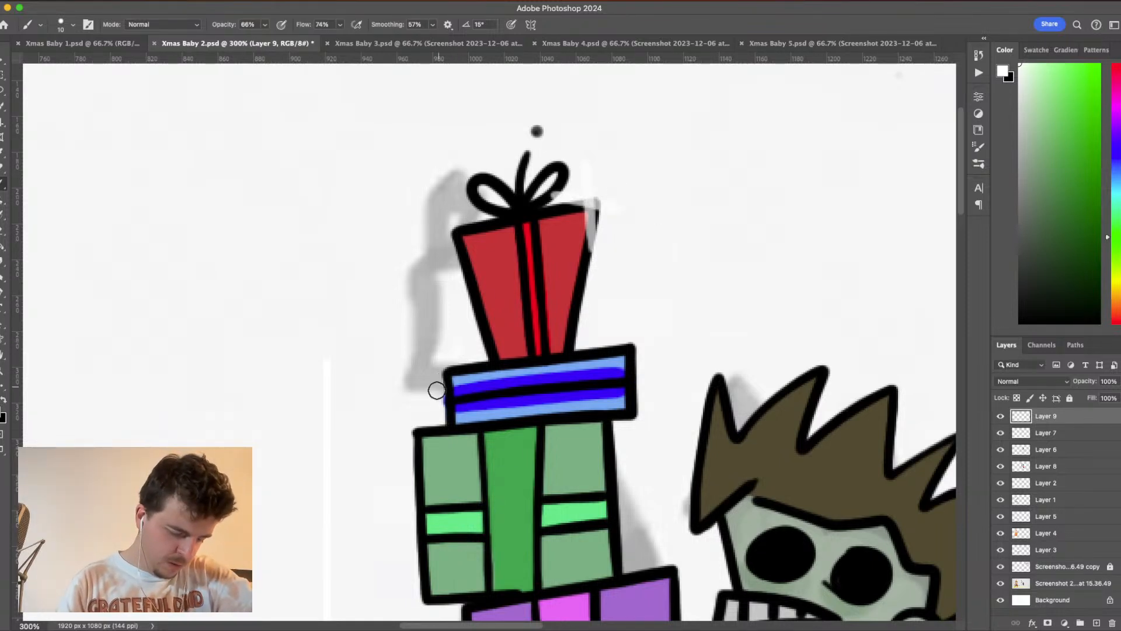
drag(416, 345, 465, 390)
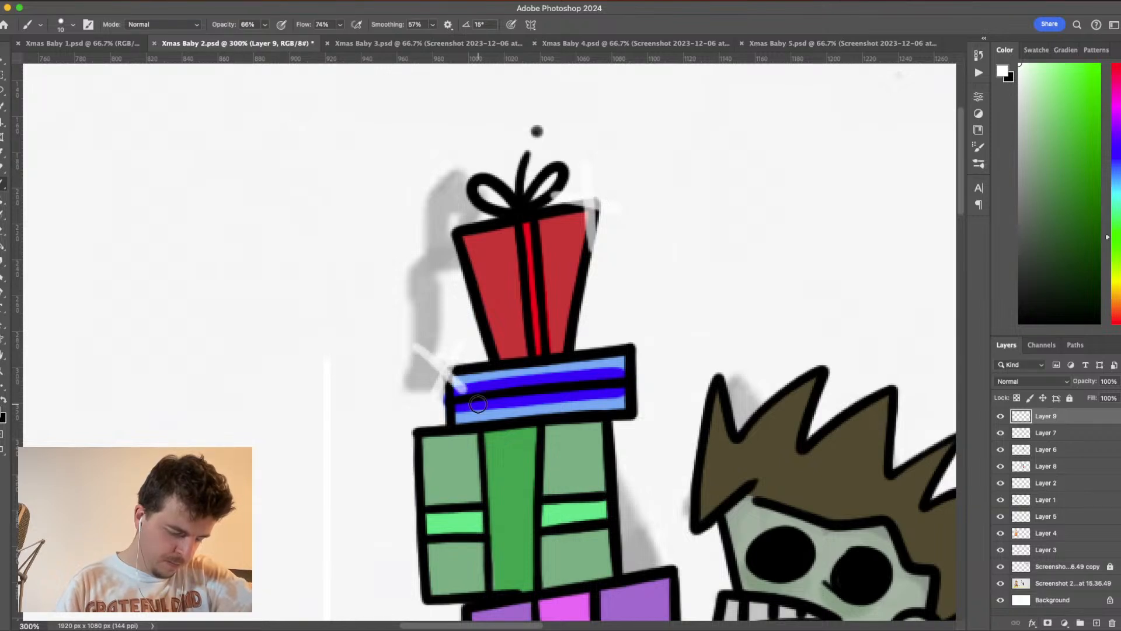
mouse_move(631, 501)
mouse_down()
mouse_move(652, 209)
mouse_move(620, 318)
mouse_up()
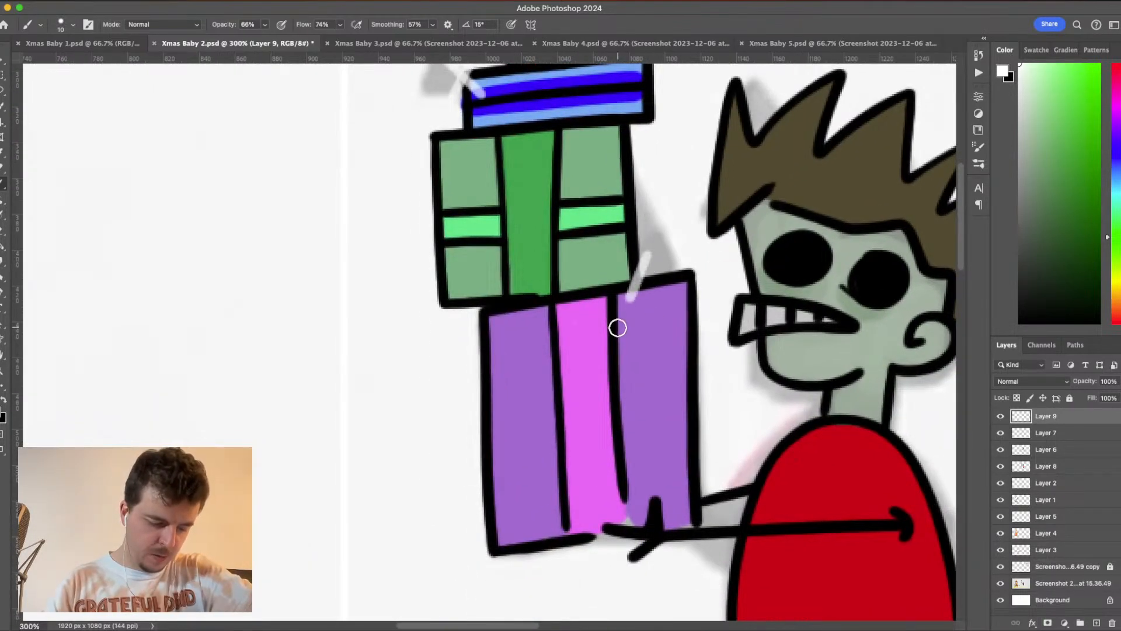
drag(613, 257, 642, 290)
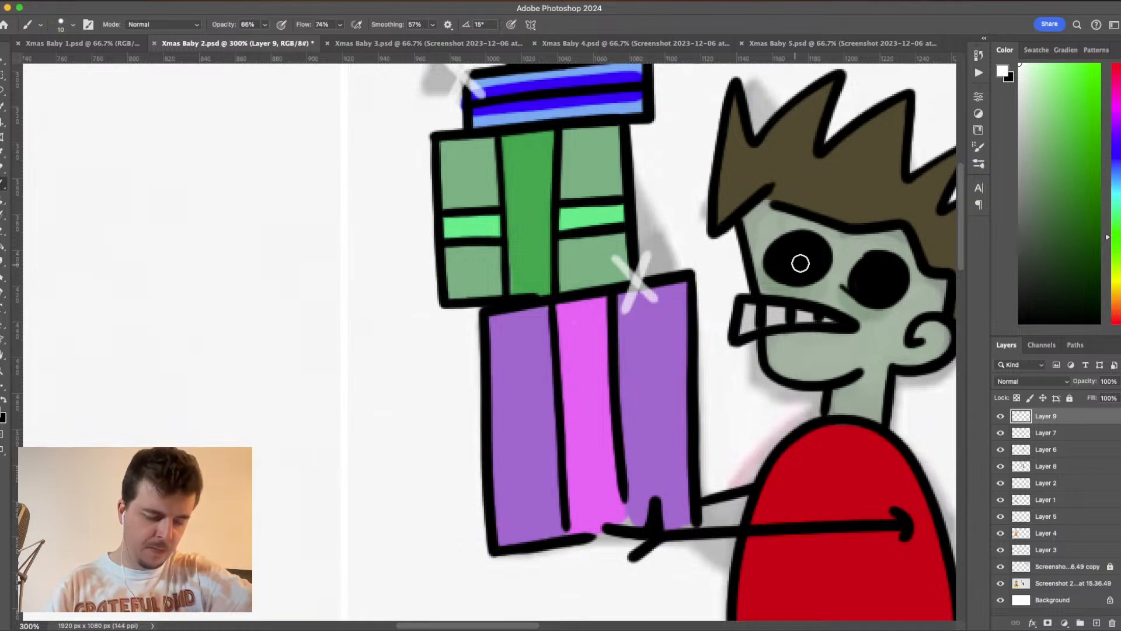
- Choose pure yellow, ffff00, as the foreground colour for the sparkles
drag(1116, 270, 1117, 282)
click(1081, 67)
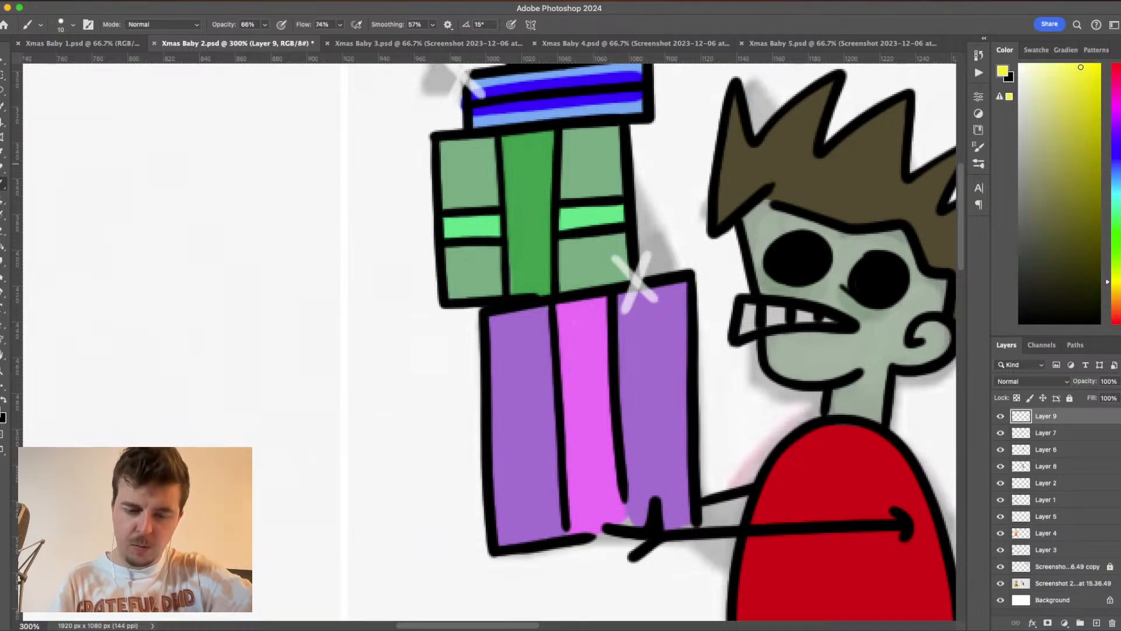
click(1003, 72)
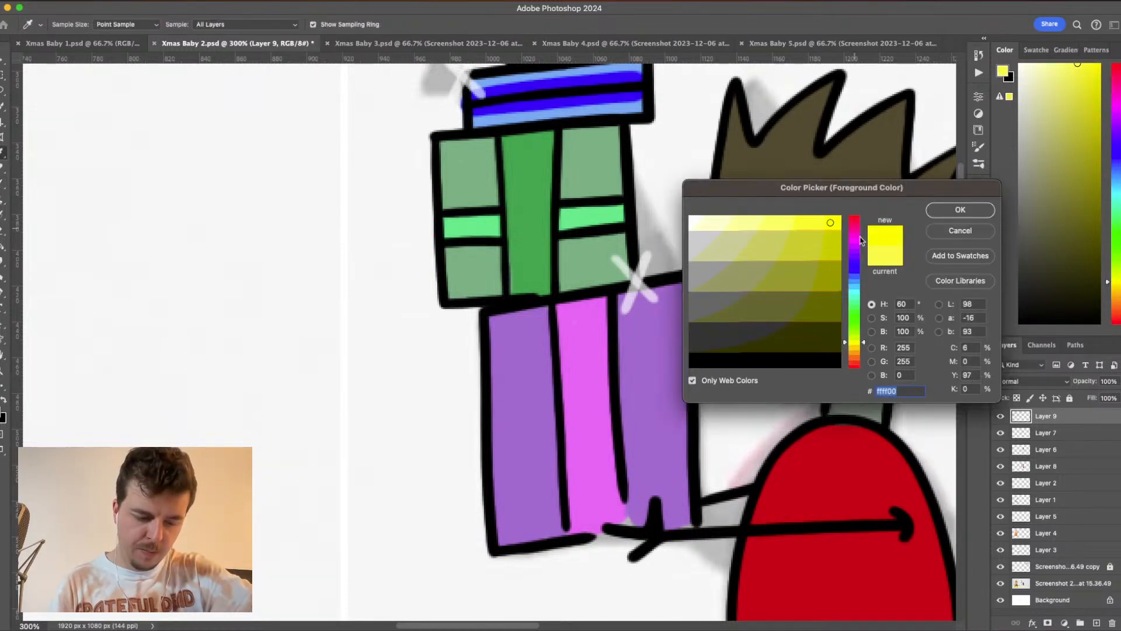
drag(852, 344, 859, 345)
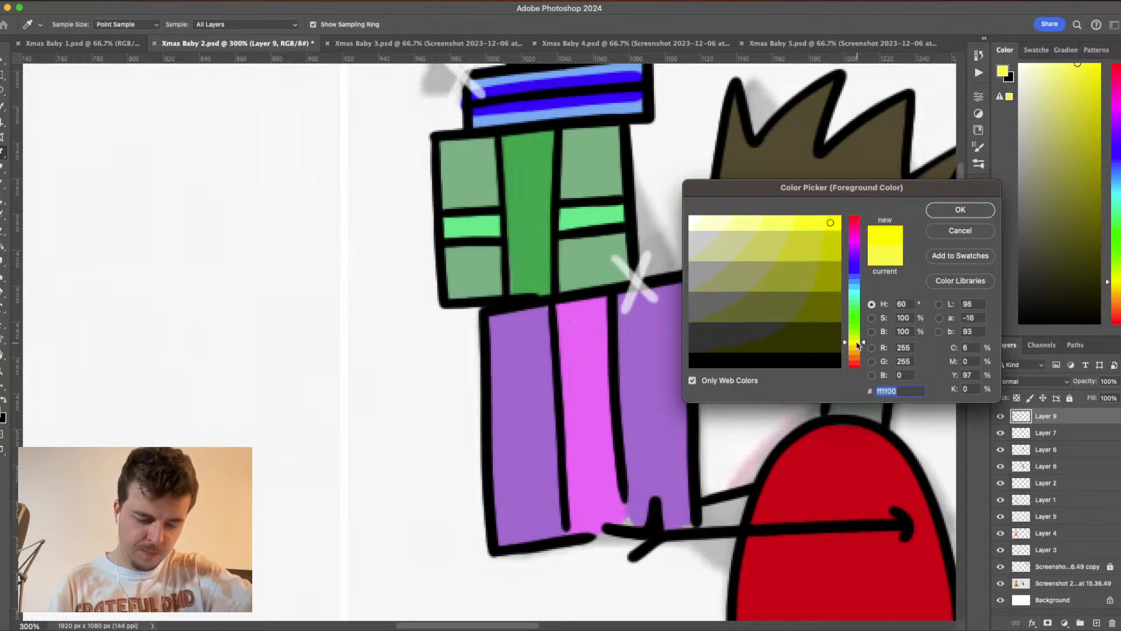
click(960, 210)
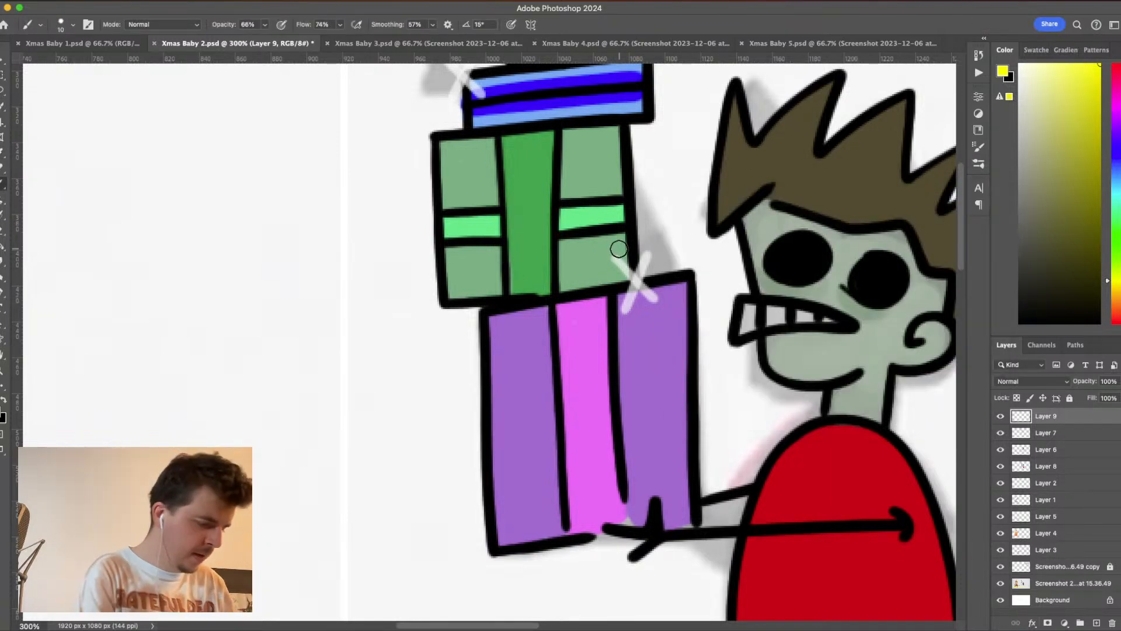
- Set the brush size to 8 px and raise its opacity to 79%
click(72, 24)
click(97, 49)
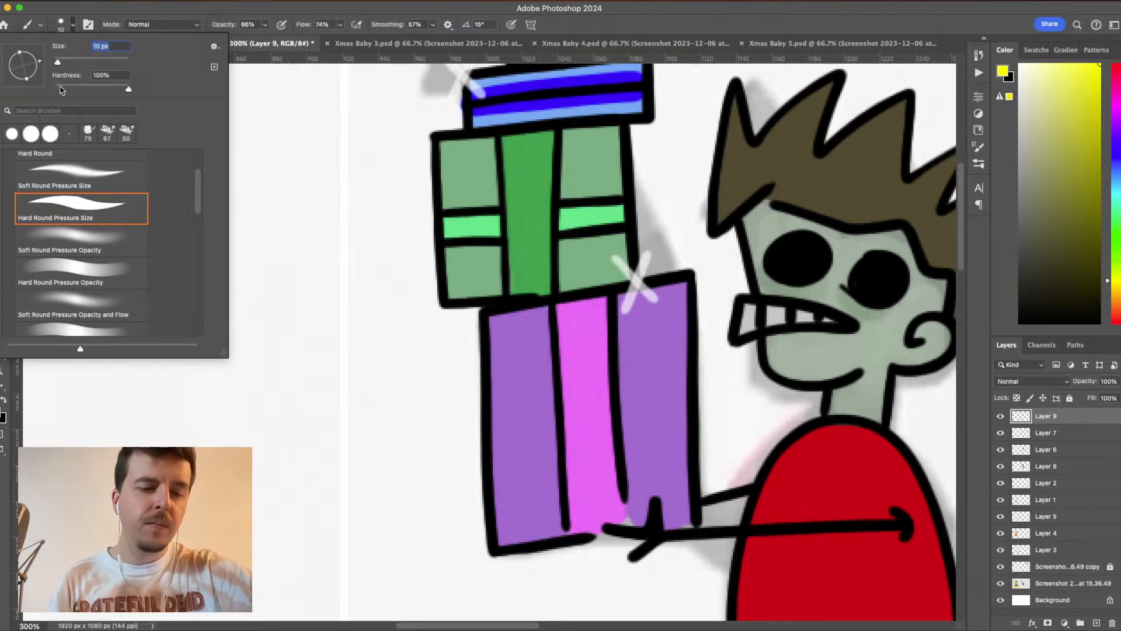
text(8)
key(Return)
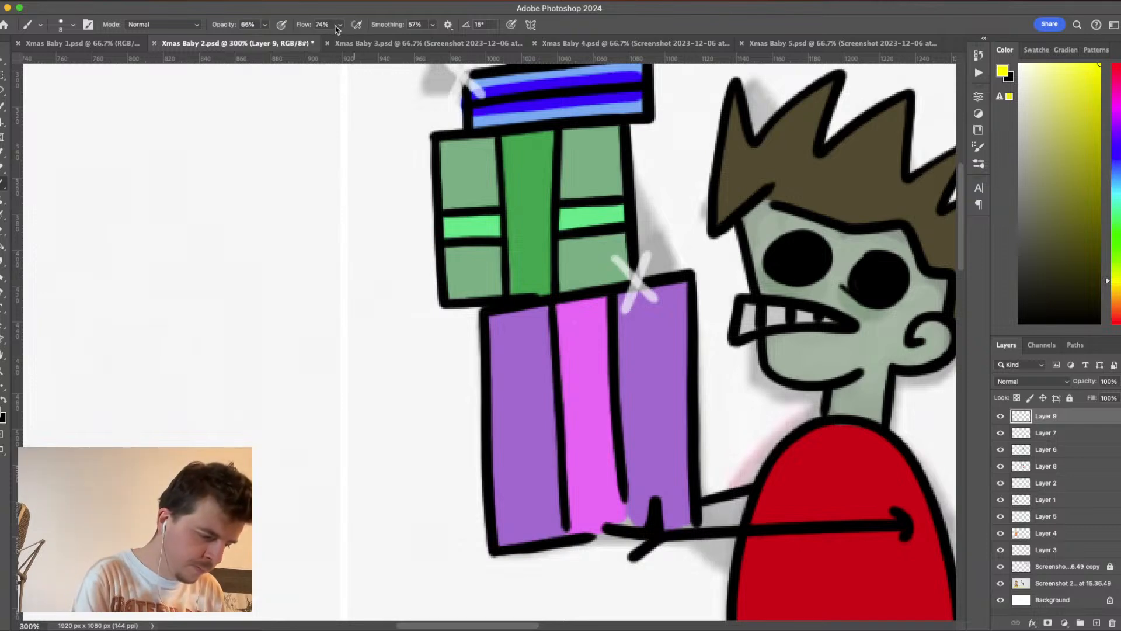
drag(264, 28, 274, 42)
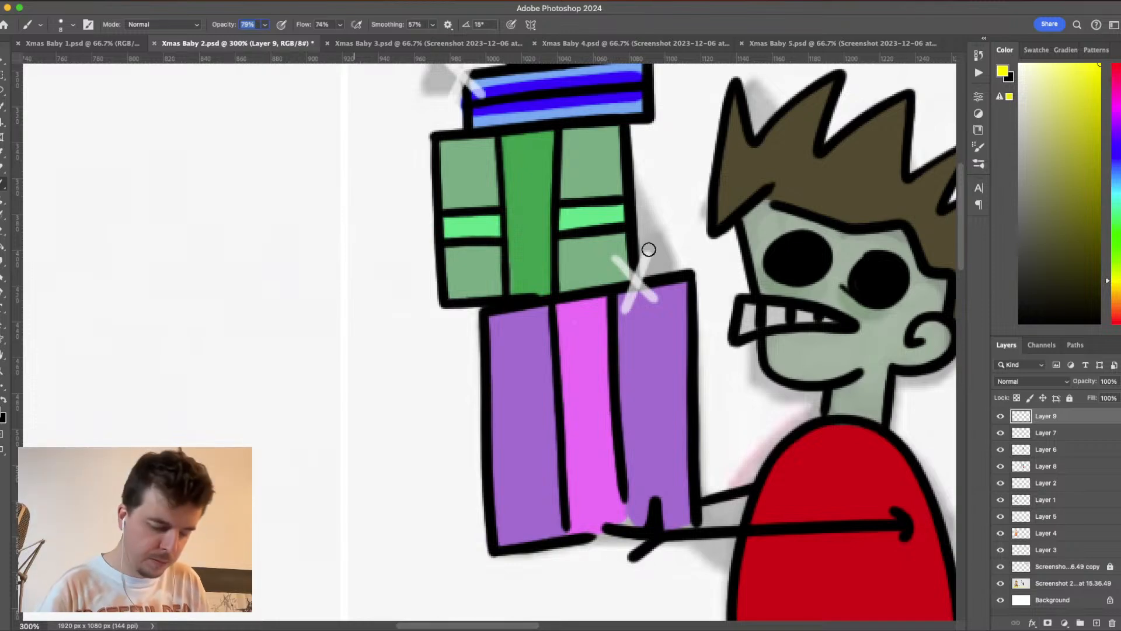
- Paint yellow over both strokes of the sparkle between the green and purple presents, redoing the first stroke
mouse_move(646, 257)
mouse_down()
mouse_move(619, 314)
mouse_move(630, 292)
mouse_up()
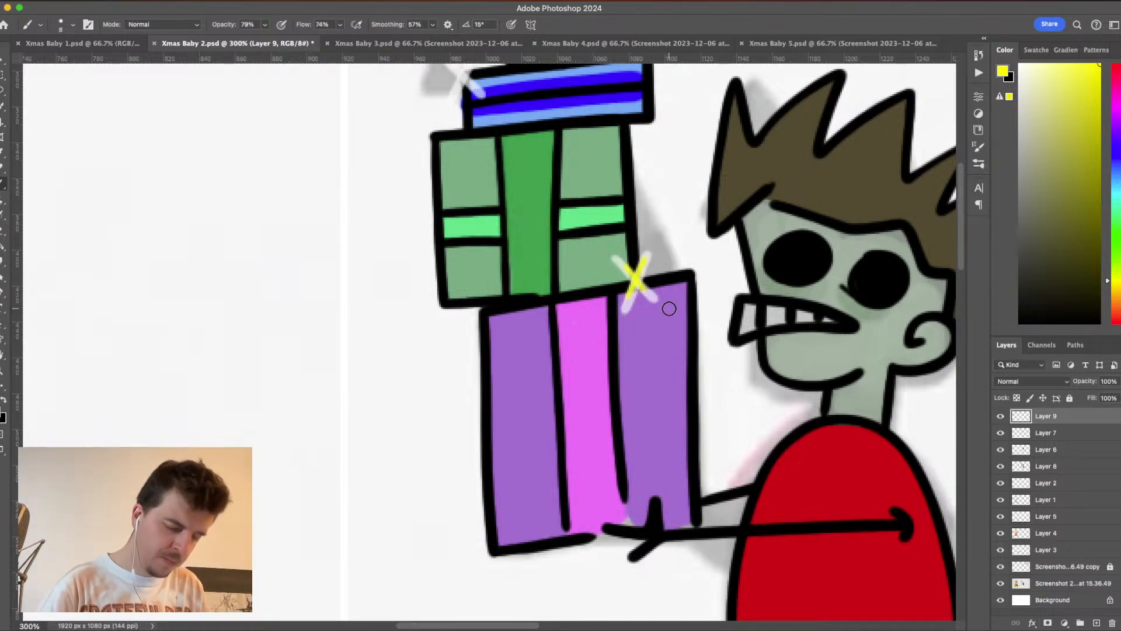
key(super+z)
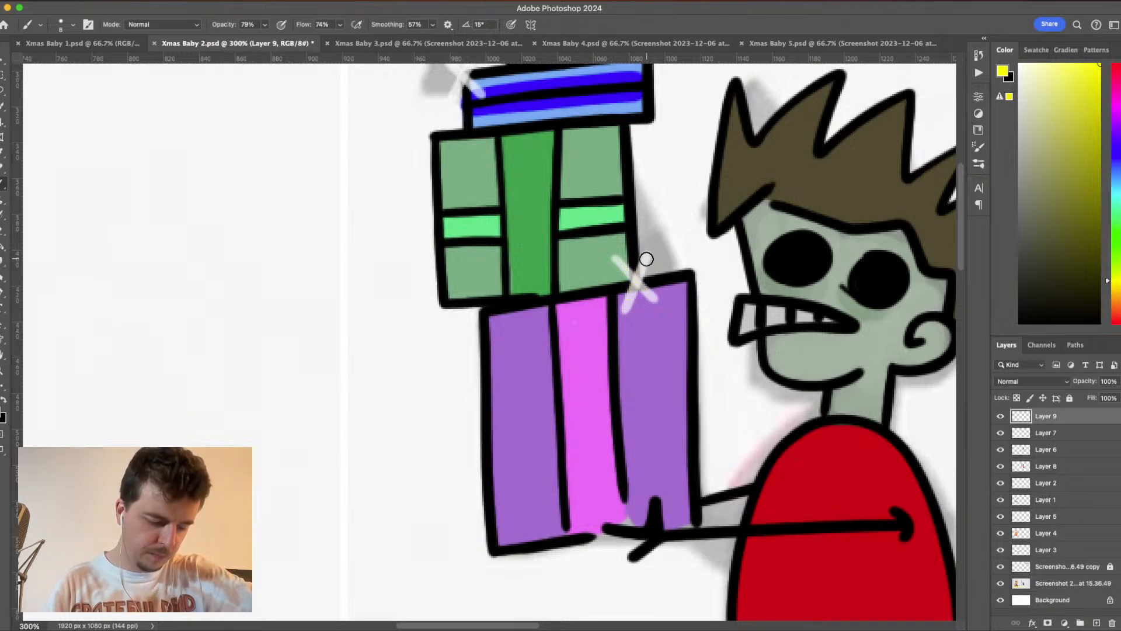
drag(647, 256, 623, 306)
drag(613, 257, 654, 299)
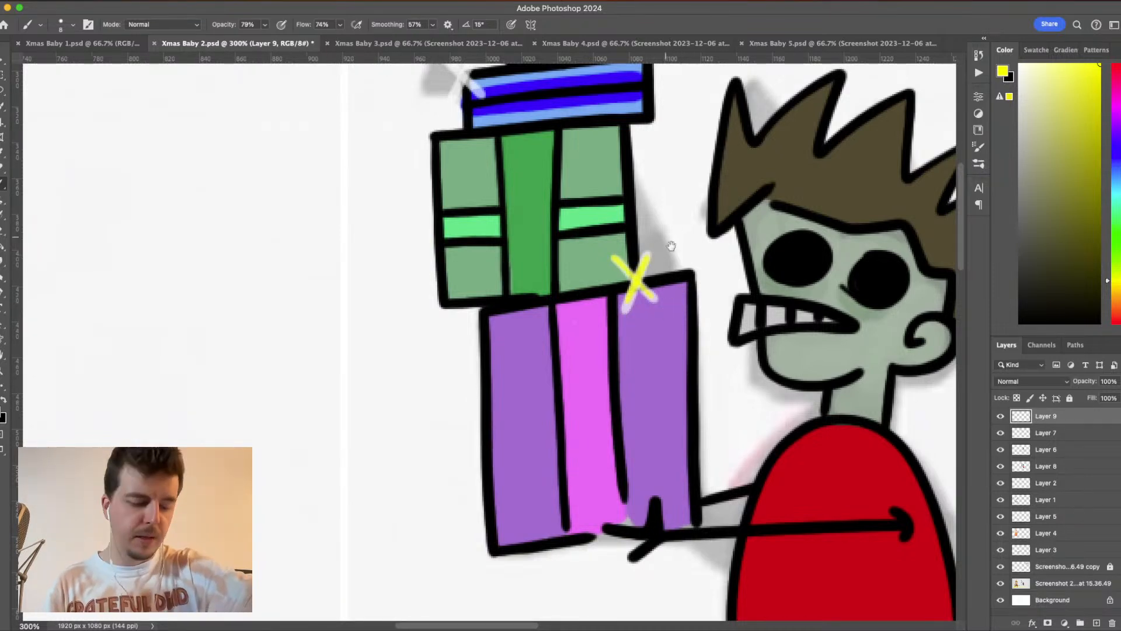
- Paint two crossing yellow strokes over the white sparkle on the blue present's upper left corner
scroll(680, 300, up, 3)
scroll(680, 300, left, 2)
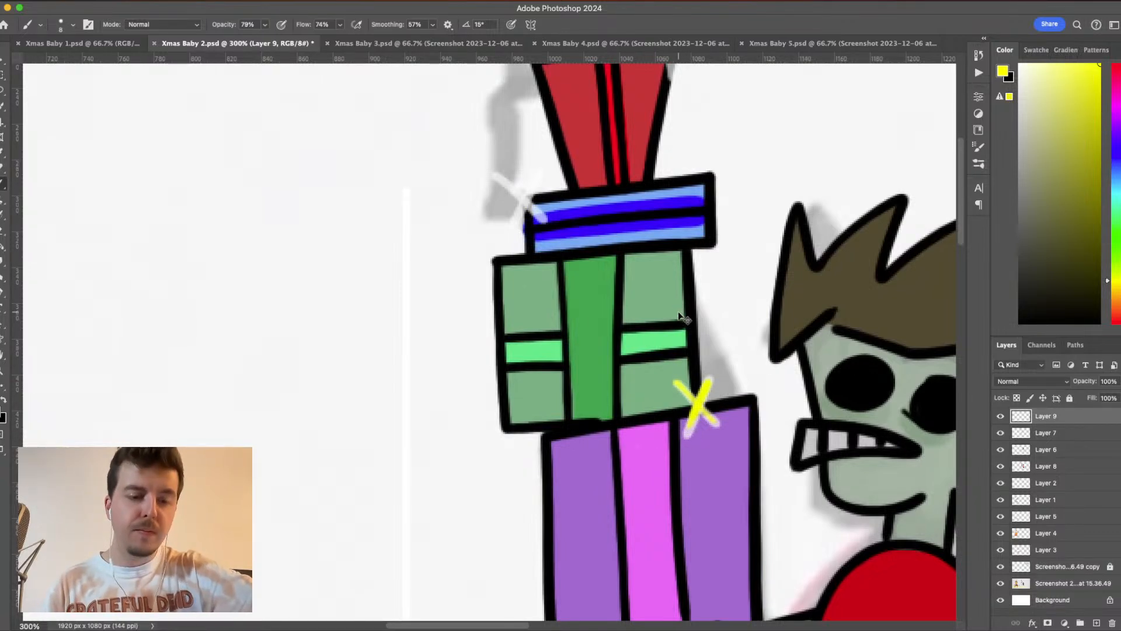
scroll(678, 315, up, 2)
scroll(678, 315, left, 3)
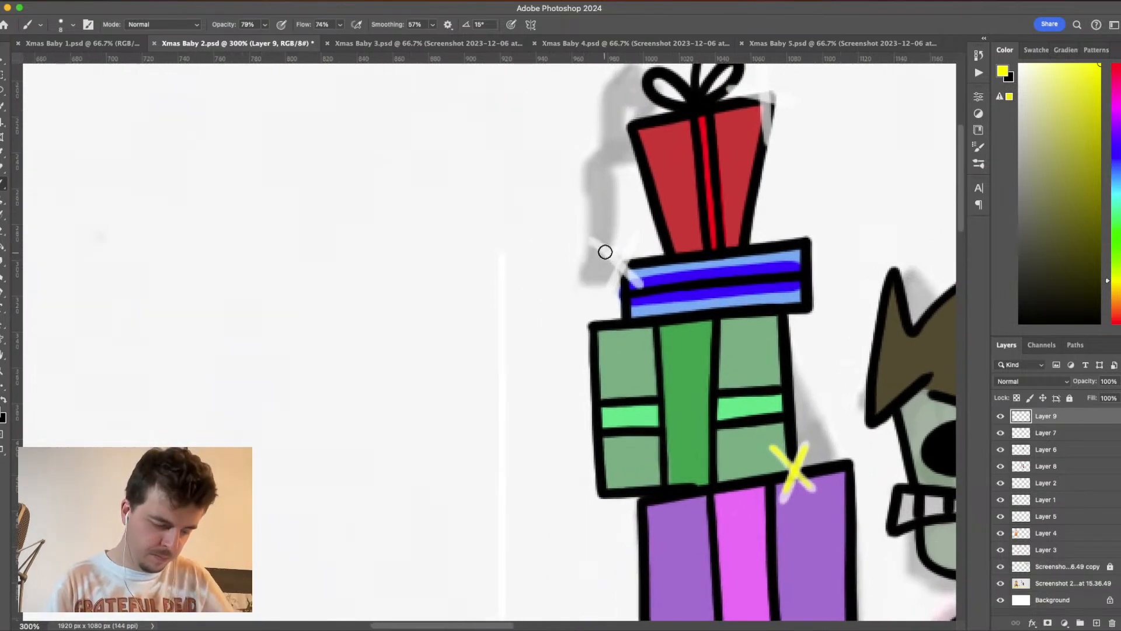
drag(591, 239, 642, 286)
drag(634, 240, 607, 290)
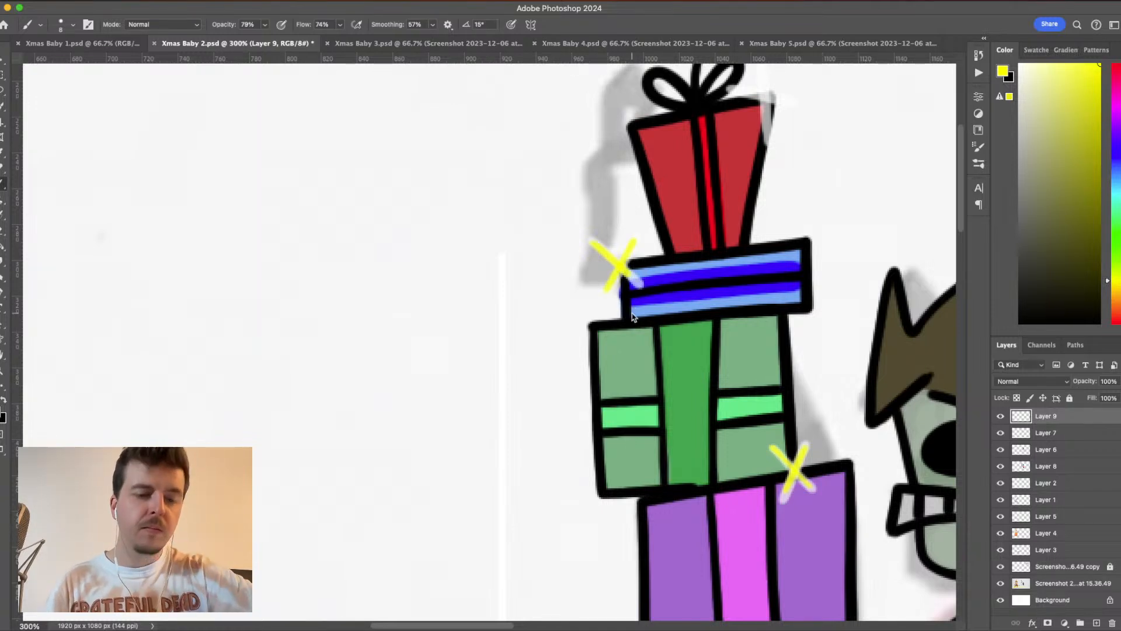
- Paint yellow over the cross-shaped sparkle on the red present's upper right corner
scroll(633, 316, up, 3)
scroll(632, 316, left, 1)
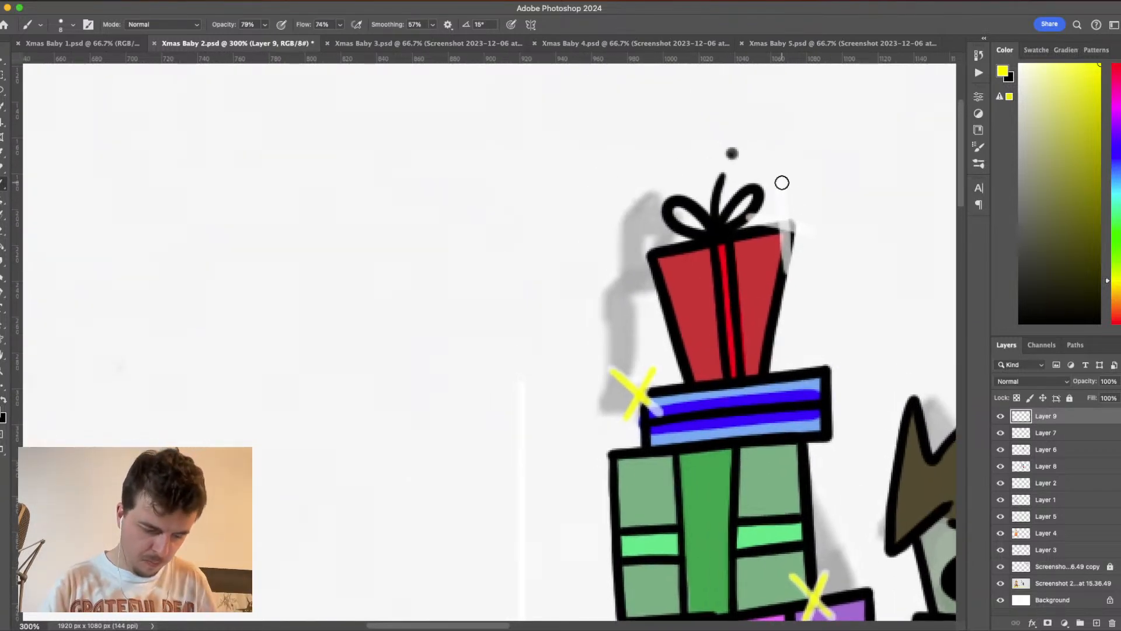
drag(782, 183, 788, 278)
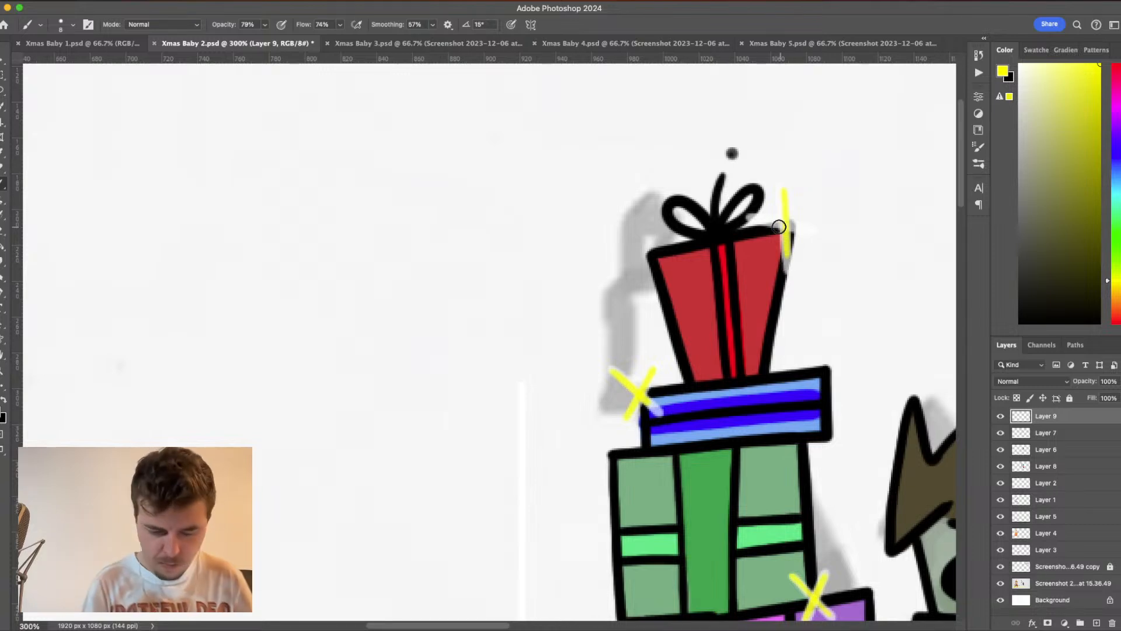
drag(751, 217, 825, 237)
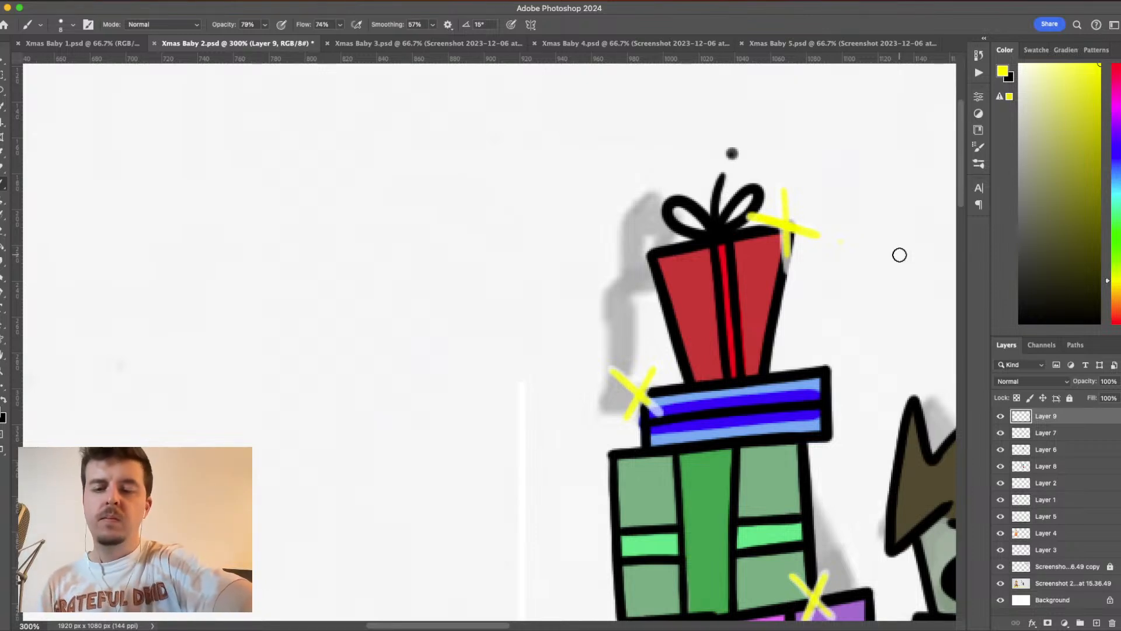
- Add a new layer above the sparkle layer and choose a dark orange-brown as the painting colour
key(super+1)
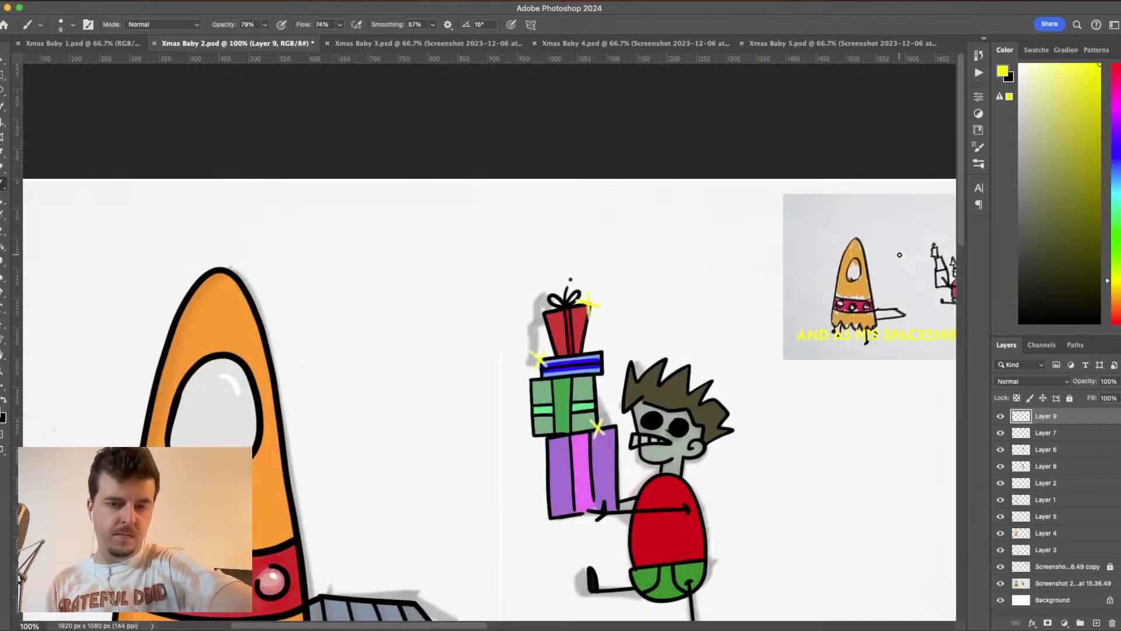
scroll(798, 356, down, 5)
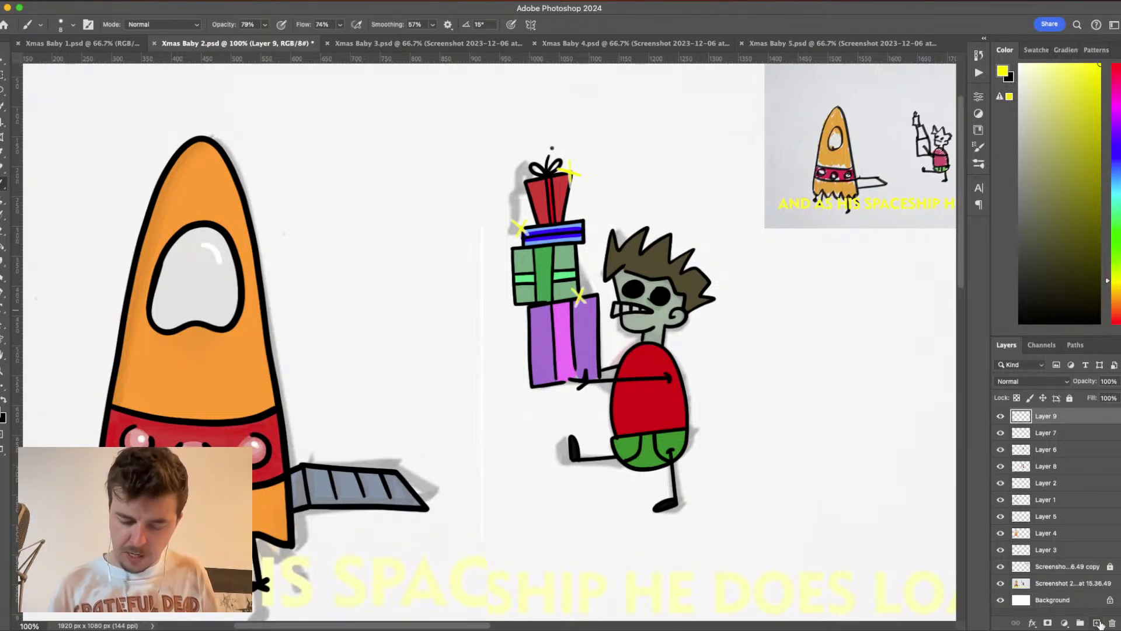
click(1098, 623)
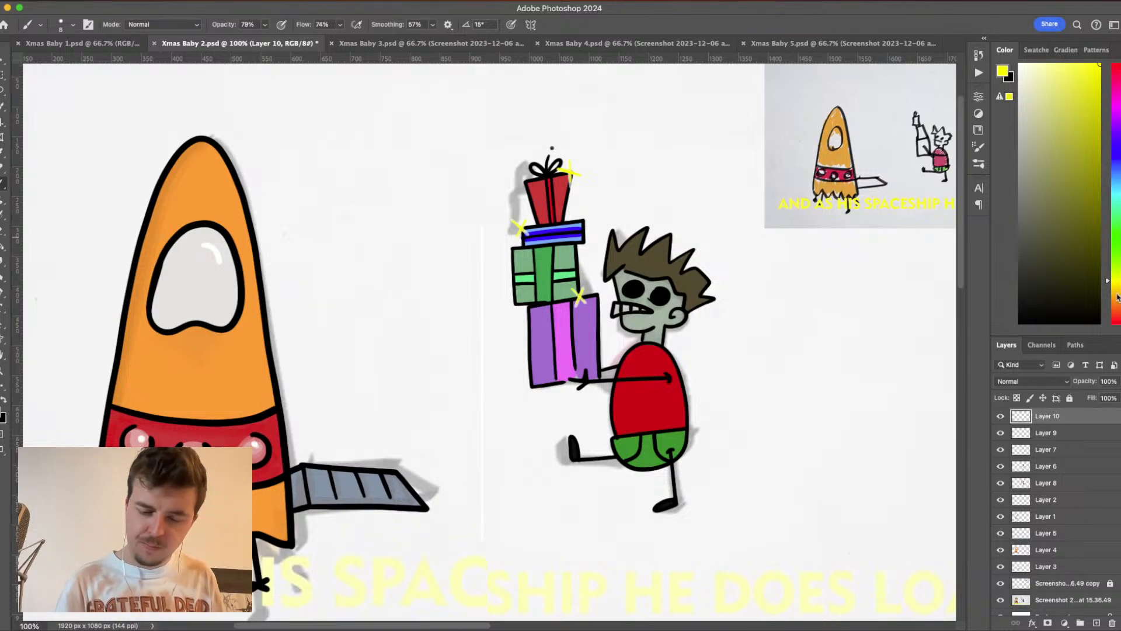
drag(1117, 298, 1119, 304)
mouse_move(1046, 128)
mouse_down()
mouse_move(1089, 237)
mouse_move(1102, 184)
mouse_up()
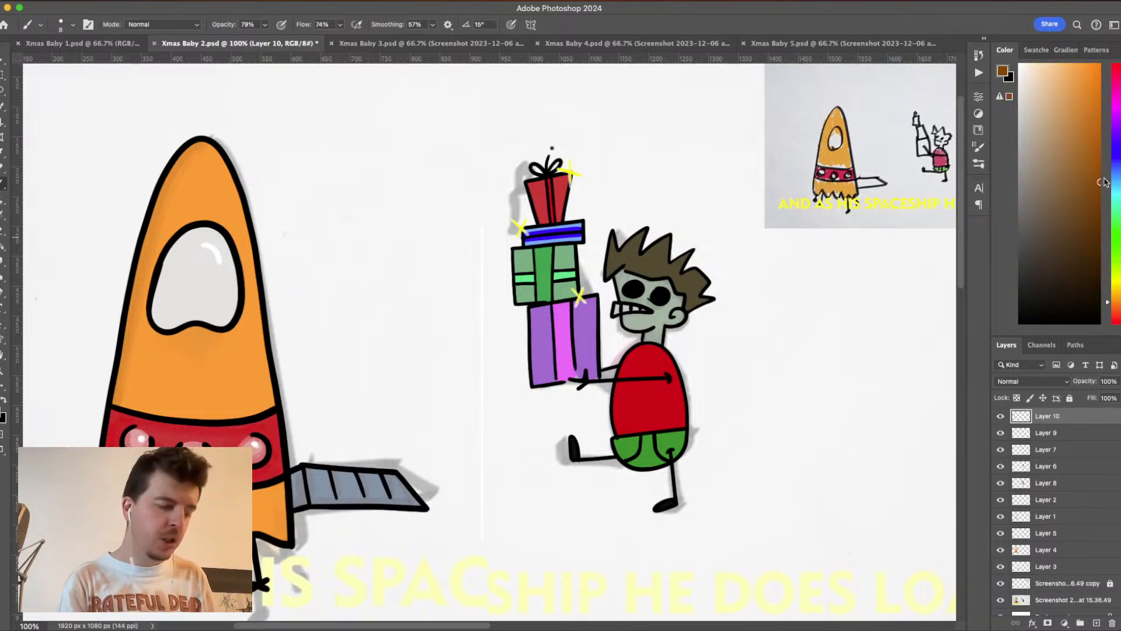
- Set the brush size to 15 px
click(61, 25)
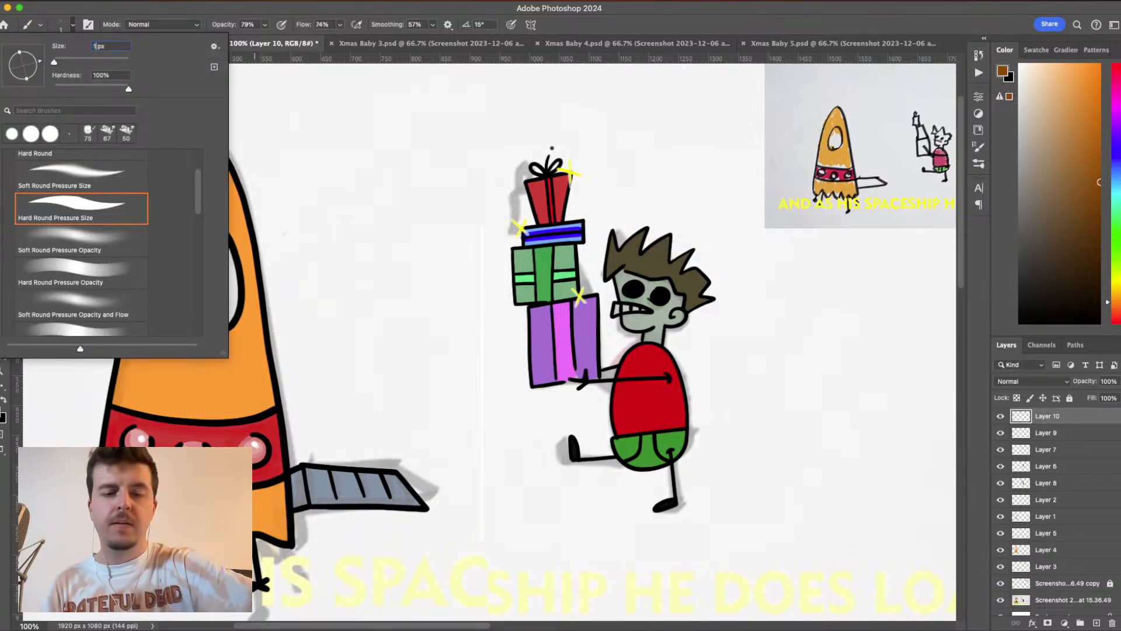
text(15)
key(Return)
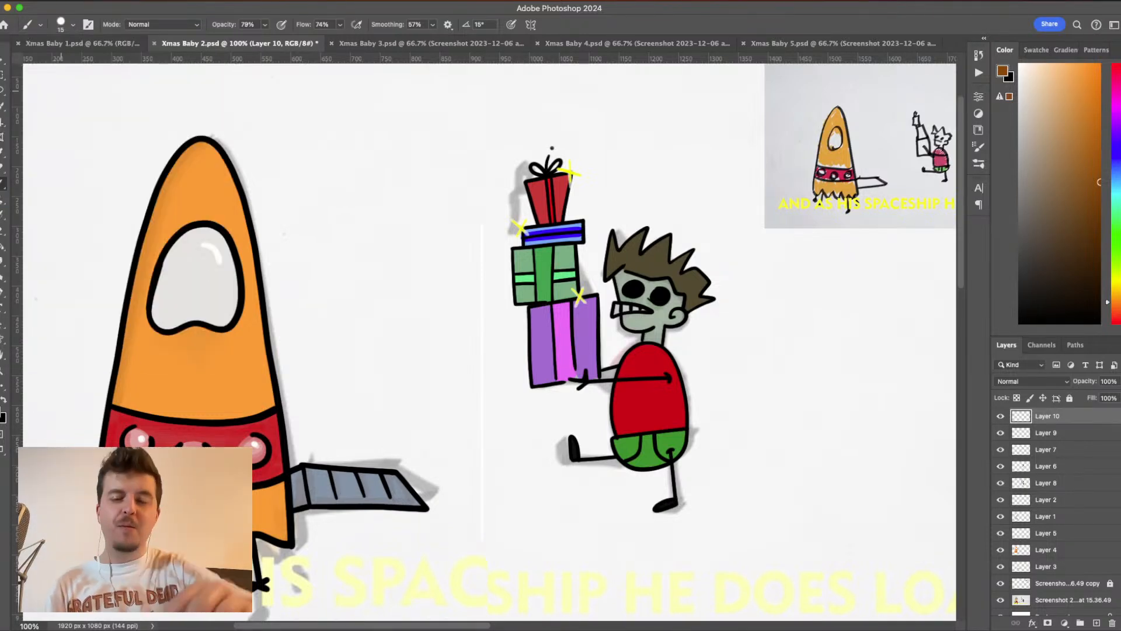
- Create a new layer directly above Layer 8 for the boy's hair, undoing the trial brown strokes on the front spike
key(super+equal)
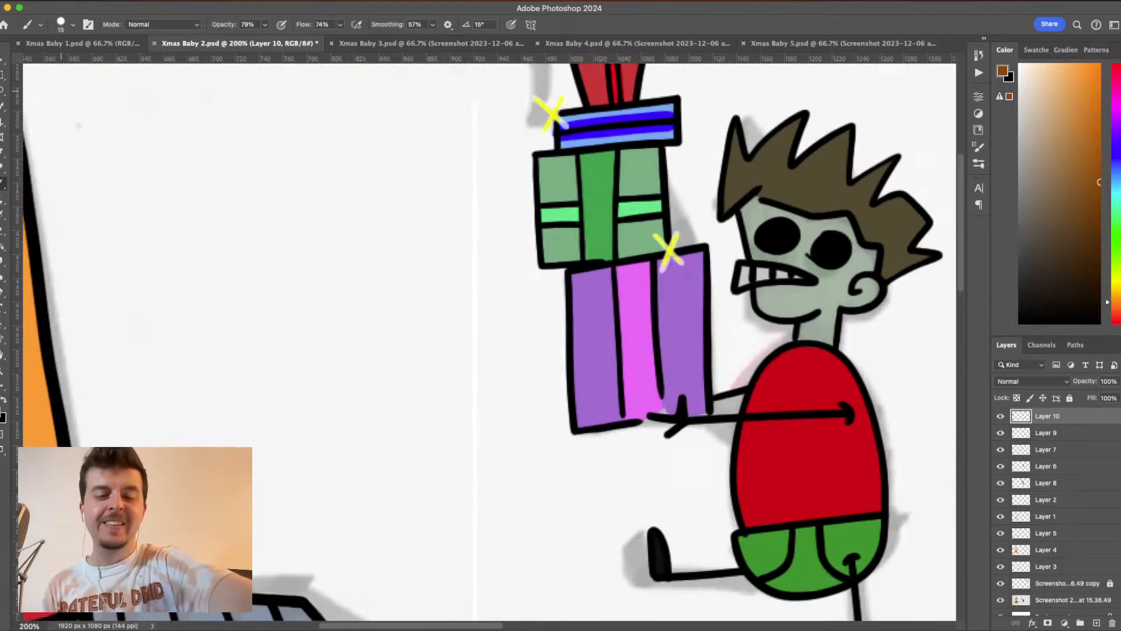
drag(817, 288, 649, 322)
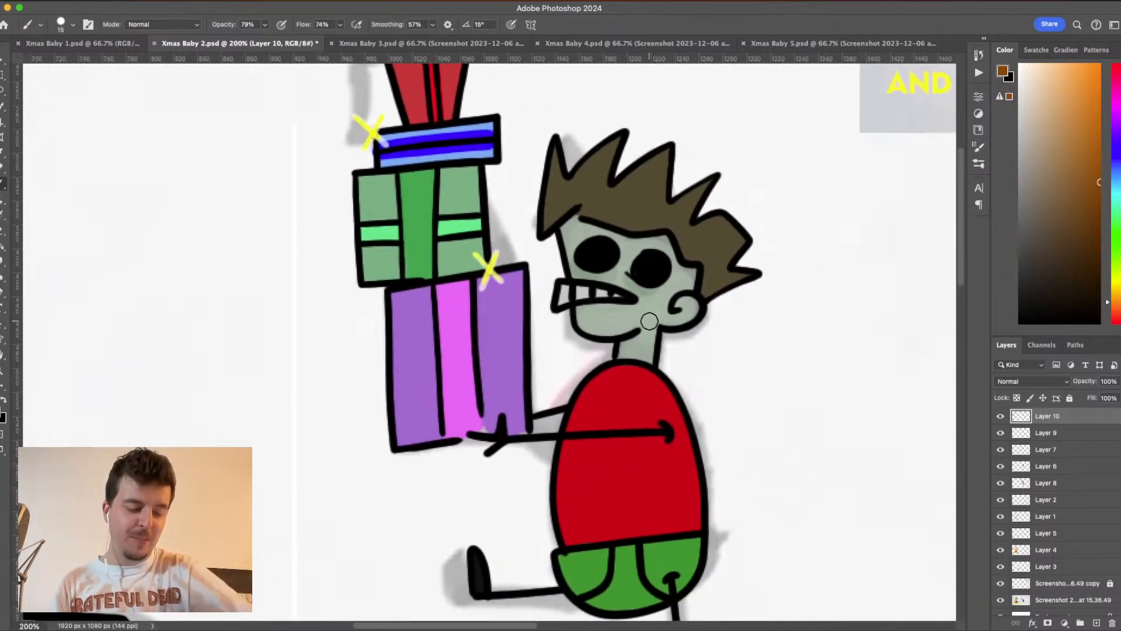
drag(555, 149, 548, 219)
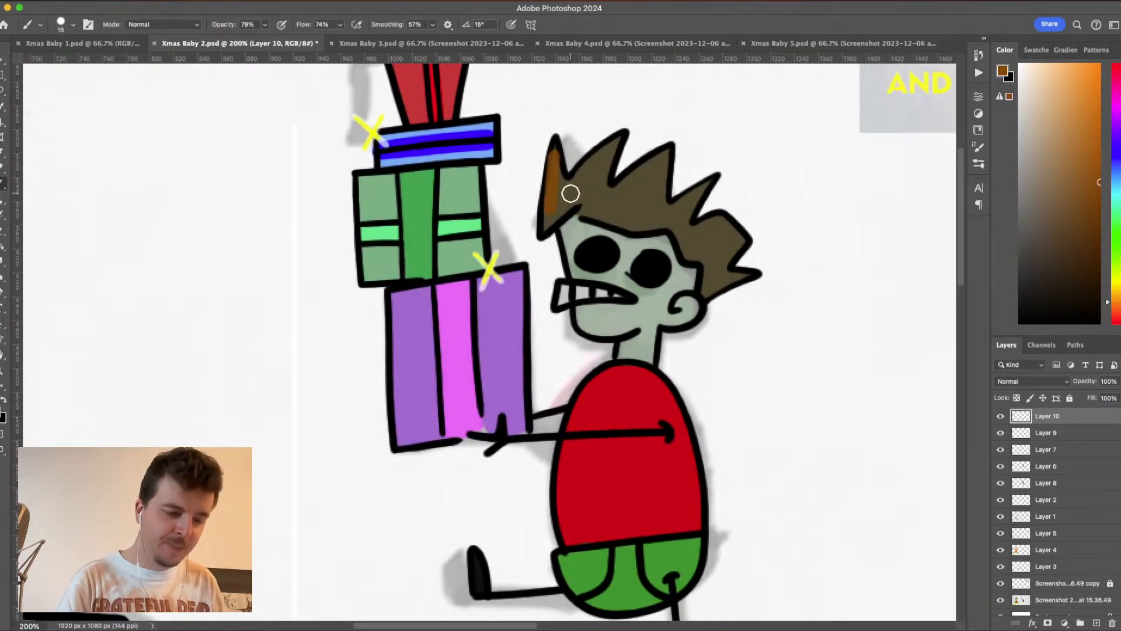
key(super+z)
click(1043, 484)
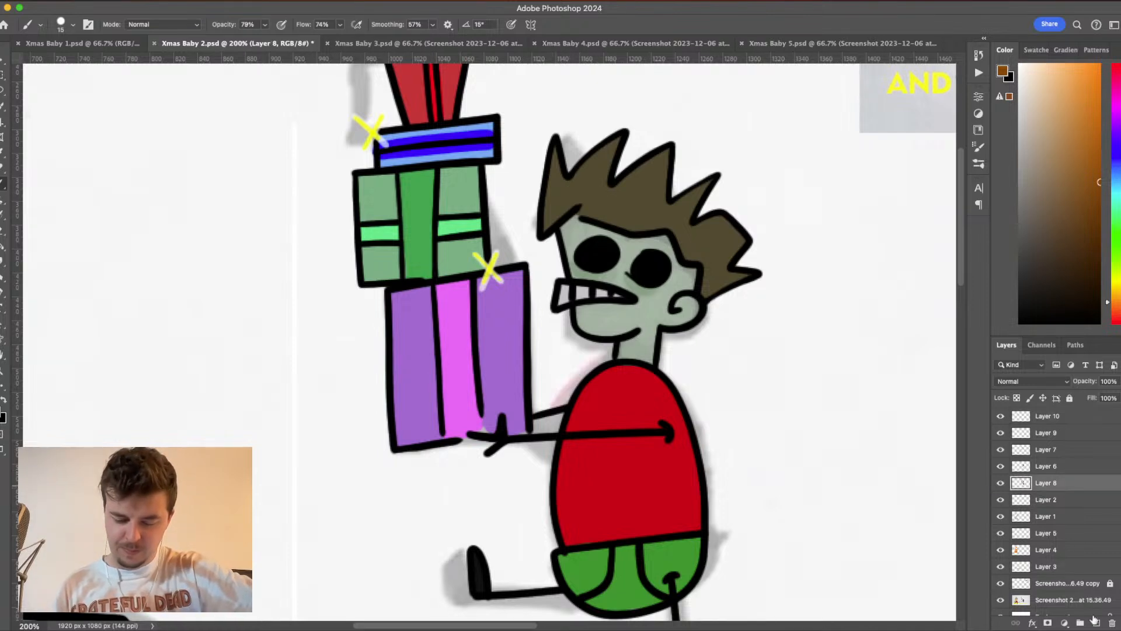
click(1097, 622)
drag(555, 145, 544, 233)
key(super+z)
- Lower the brush opacity to 49% and paint brown over the whole of the boy's spiky hair
click(265, 25)
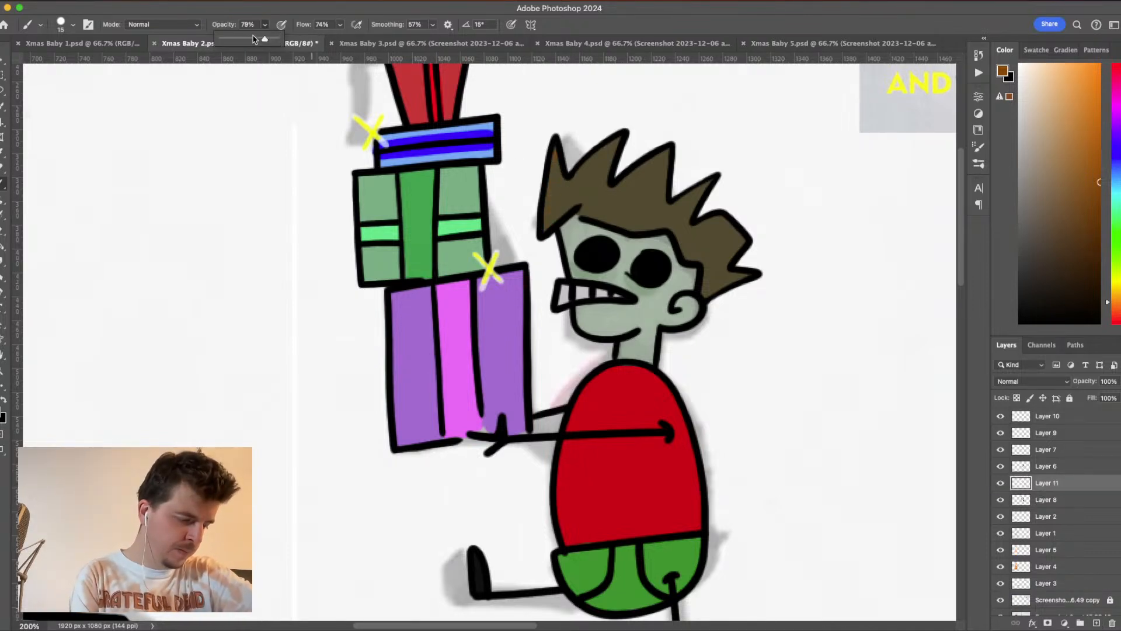
drag(266, 38, 248, 38)
mouse_move(555, 145)
mouse_down()
mouse_move(548, 236)
mouse_move(573, 180)
mouse_move(561, 173)
mouse_move(563, 209)
mouse_move(619, 139)
mouse_move(589, 213)
mouse_move(610, 149)
mouse_move(592, 201)
mouse_move(574, 202)
mouse_move(646, 222)
mouse_move(669, 148)
mouse_move(601, 201)
mouse_move(654, 169)
mouse_move(667, 211)
mouse_move(711, 180)
mouse_move(682, 236)
mouse_move(571, 203)
mouse_move(615, 215)
mouse_move(597, 183)
mouse_move(637, 192)
mouse_move(643, 176)
mouse_move(635, 208)
mouse_move(660, 167)
mouse_move(650, 216)
mouse_move(686, 209)
mouse_move(695, 250)
mouse_up()
mouse_move(689, 255)
mouse_down()
mouse_move(718, 247)
mouse_move(704, 288)
mouse_move(743, 275)
mouse_move(705, 296)
mouse_move(735, 240)
mouse_move(714, 220)
mouse_move(688, 236)
mouse_move(720, 220)
mouse_move(738, 237)
mouse_move(715, 265)
mouse_move(722, 238)
mouse_move(710, 244)
mouse_move(714, 273)
mouse_up()
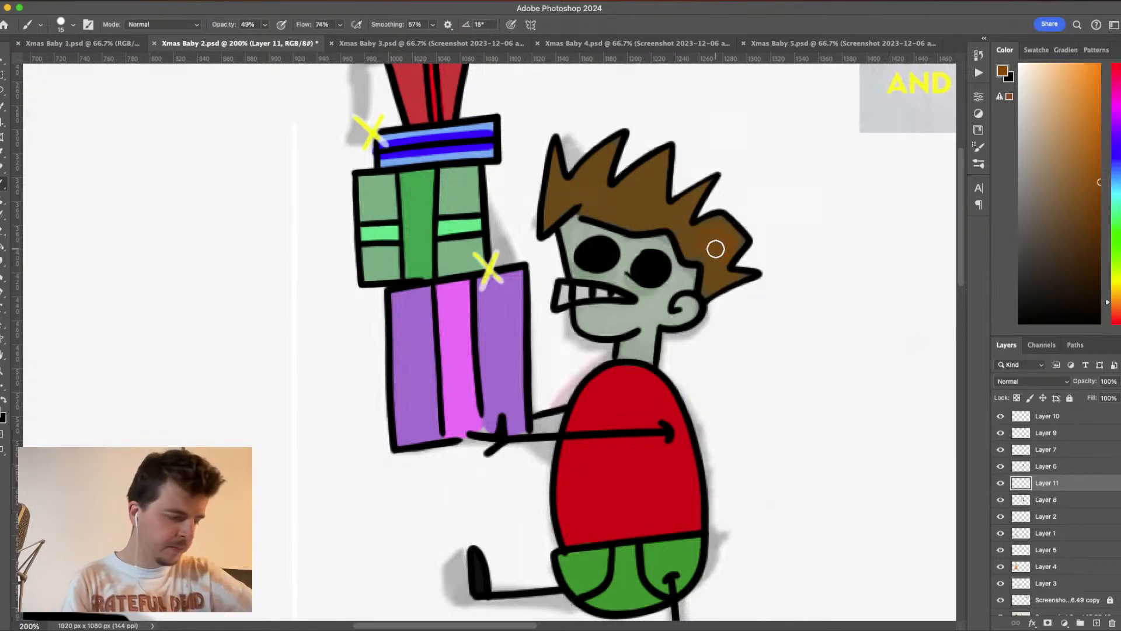
- Reduce the brush opacity to 29% and blend another brown pass over the hair spikes
click(264, 25)
drag(266, 39, 254, 41)
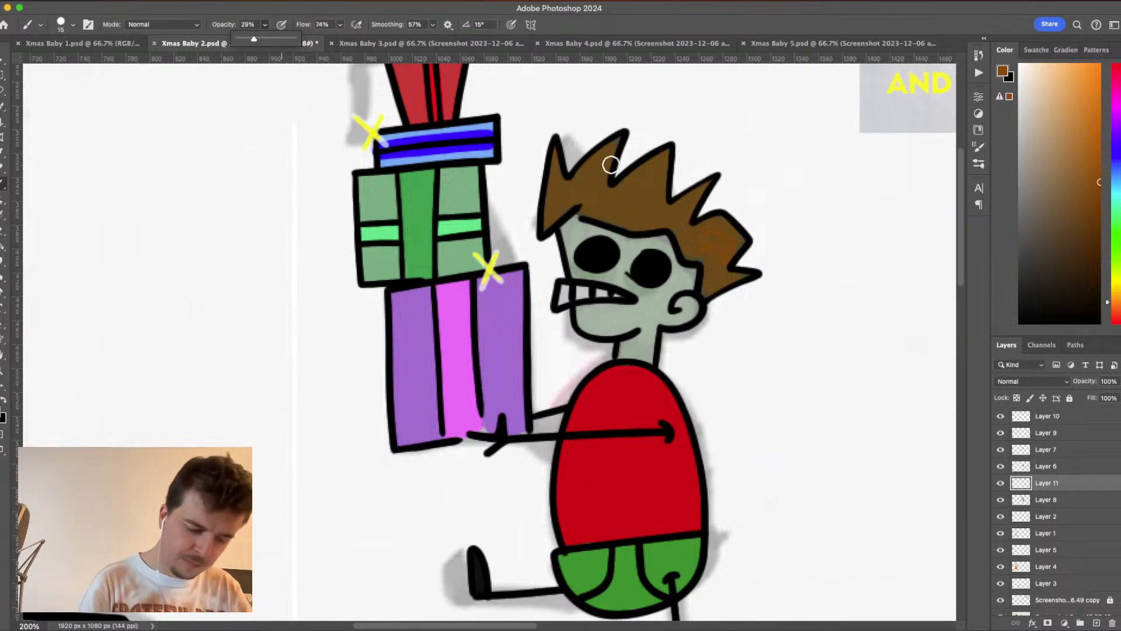
click(616, 139)
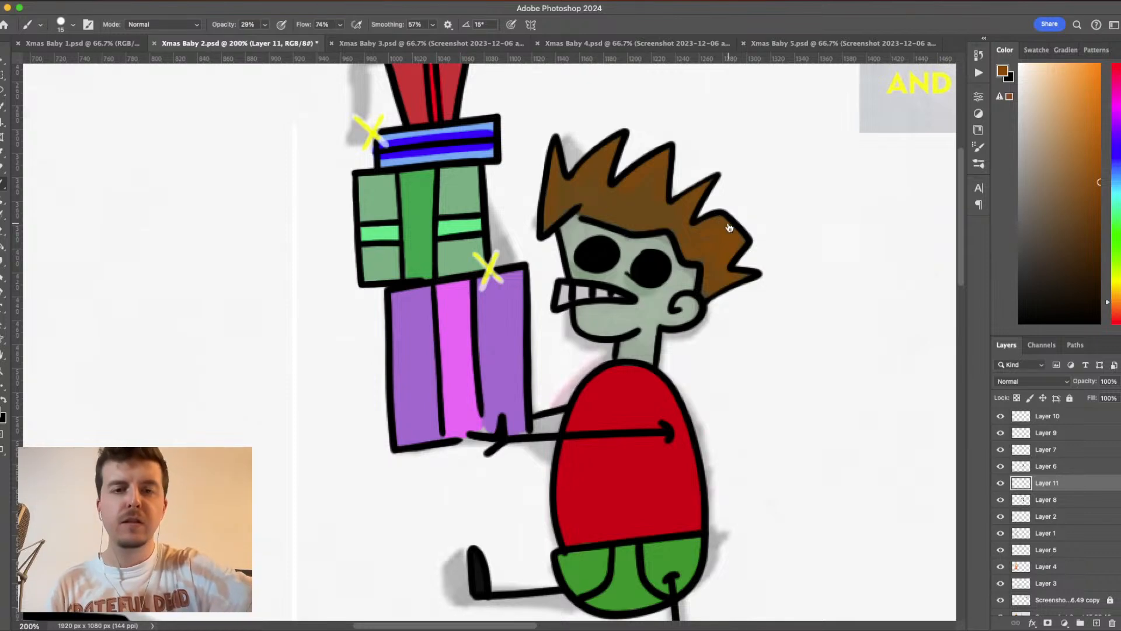
- Sample the brown from the hair, raise the brush opacity to 46% and even out the hair's patches and back tips
key(super+Tab)
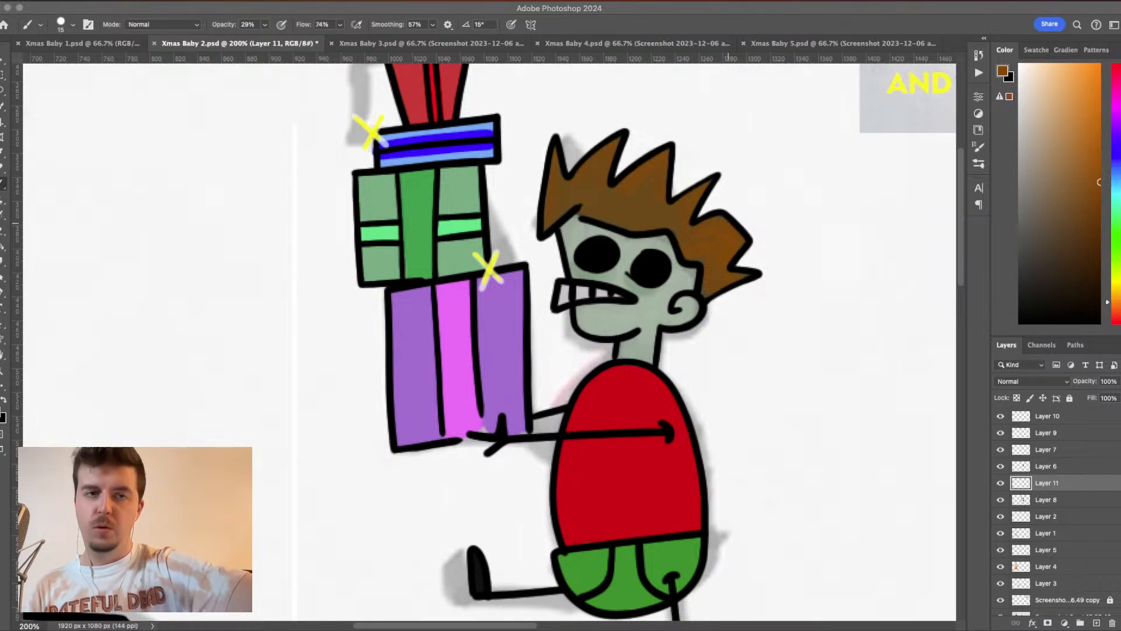
click(692, 13)
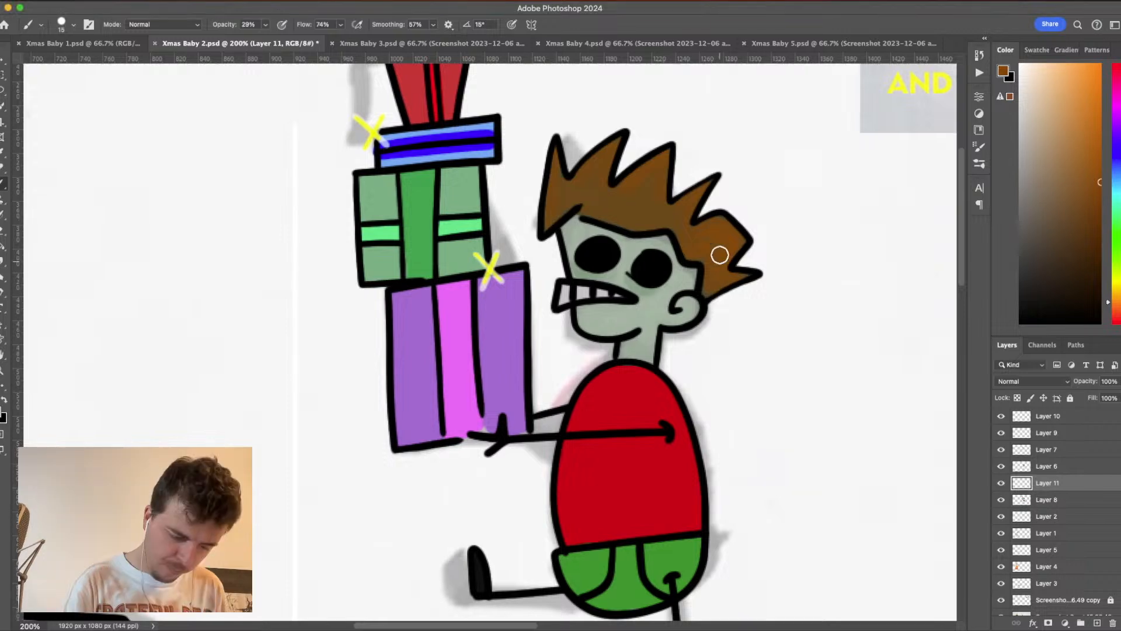
alt+click(652, 202)
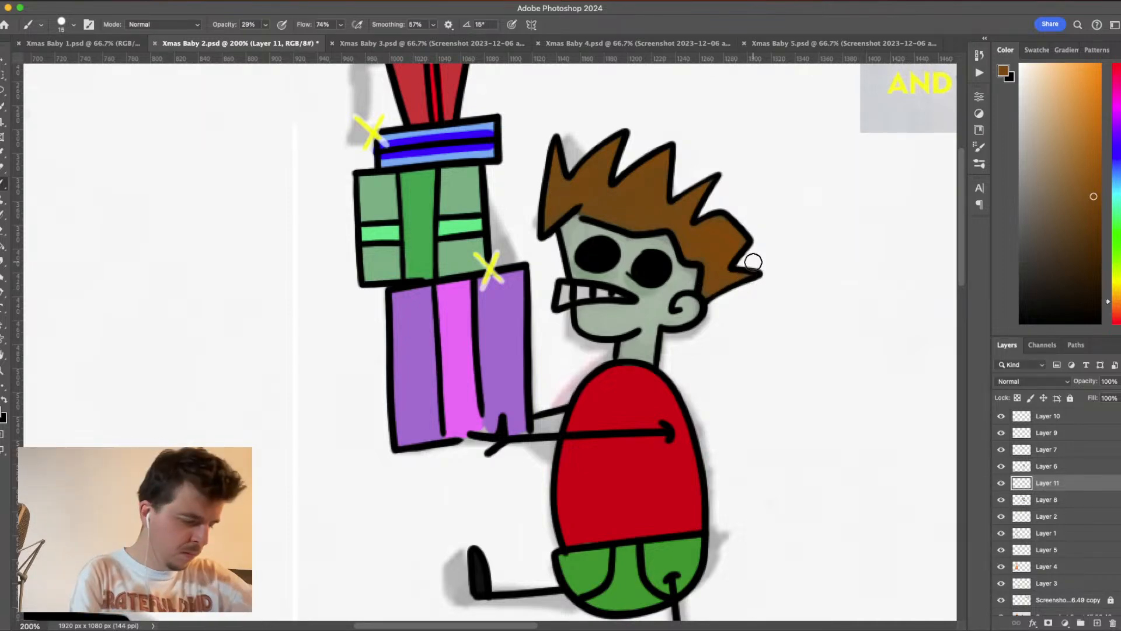
click(266, 25)
click(274, 39)
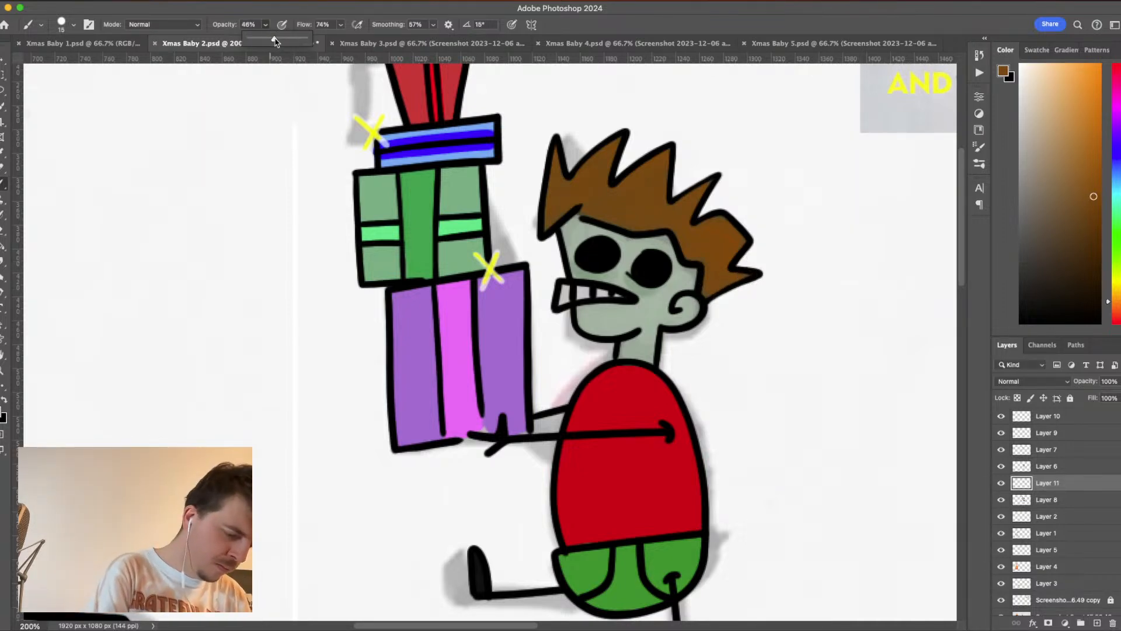
click(746, 275)
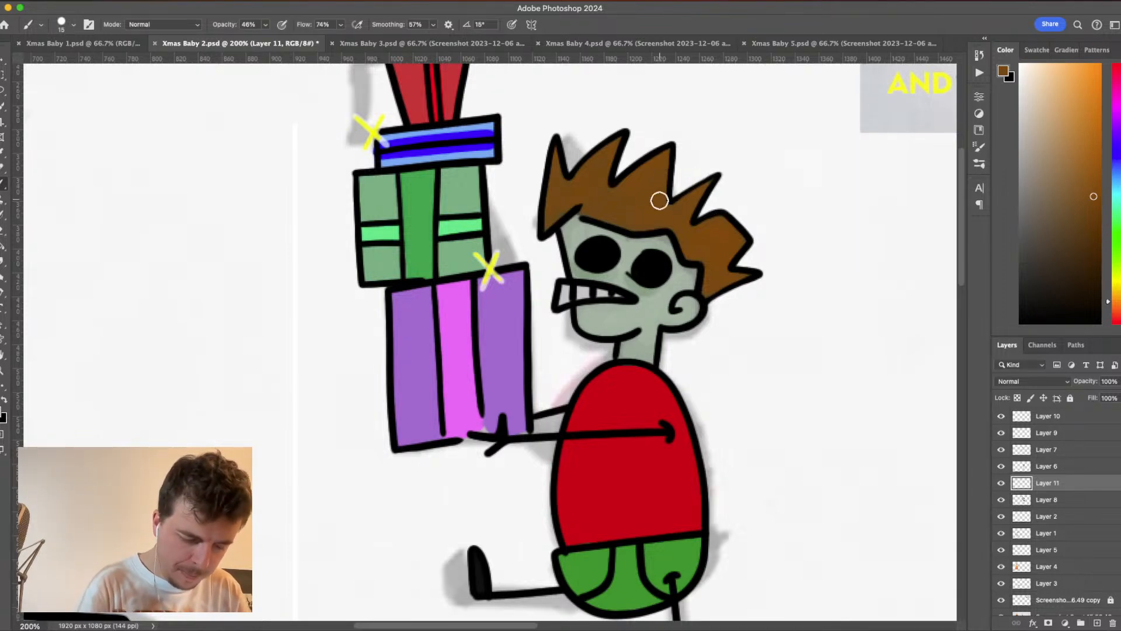
- Save the Xmas Baby 2 document with the recoloured hair
key(super+minus)
key(super+minus)
key(super+minus)
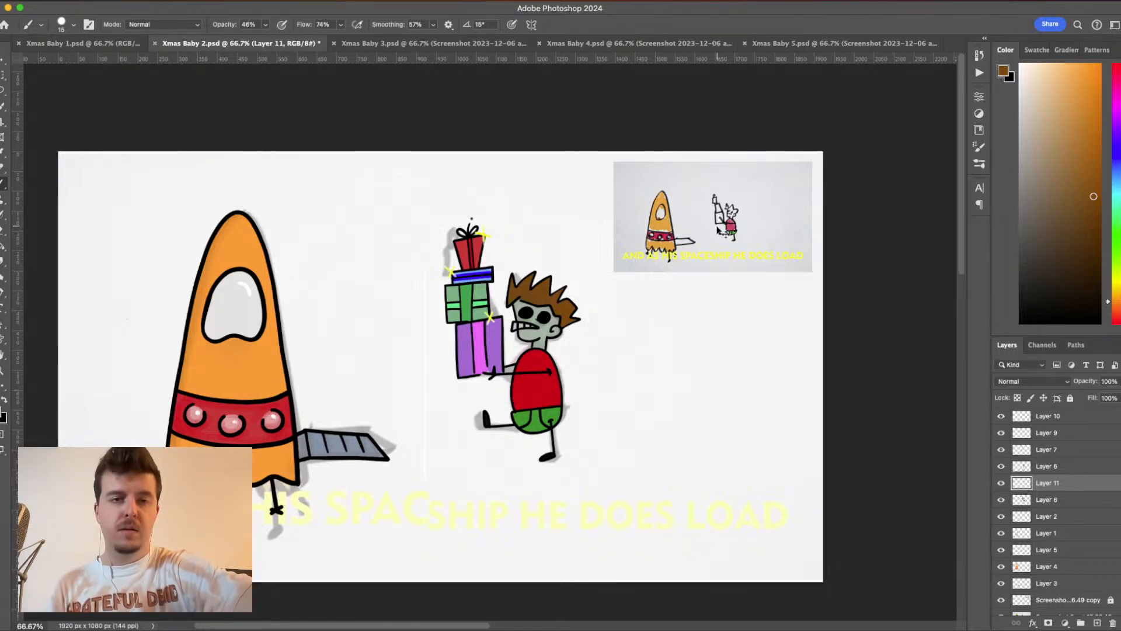
key(super+Tab)
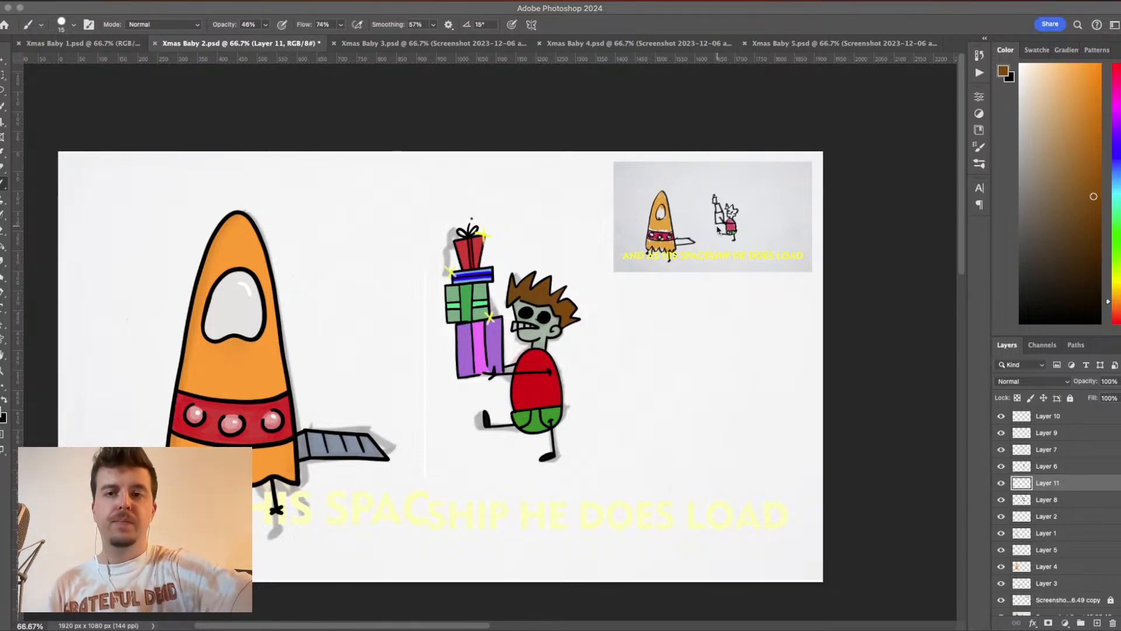
click(784, 352)
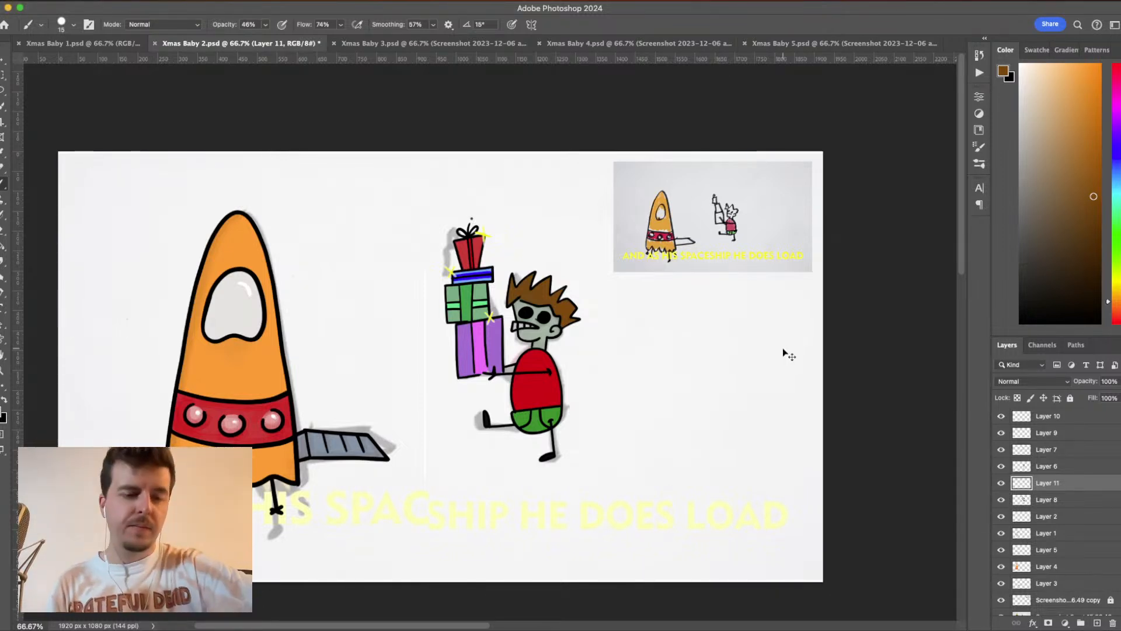
key(super+s)
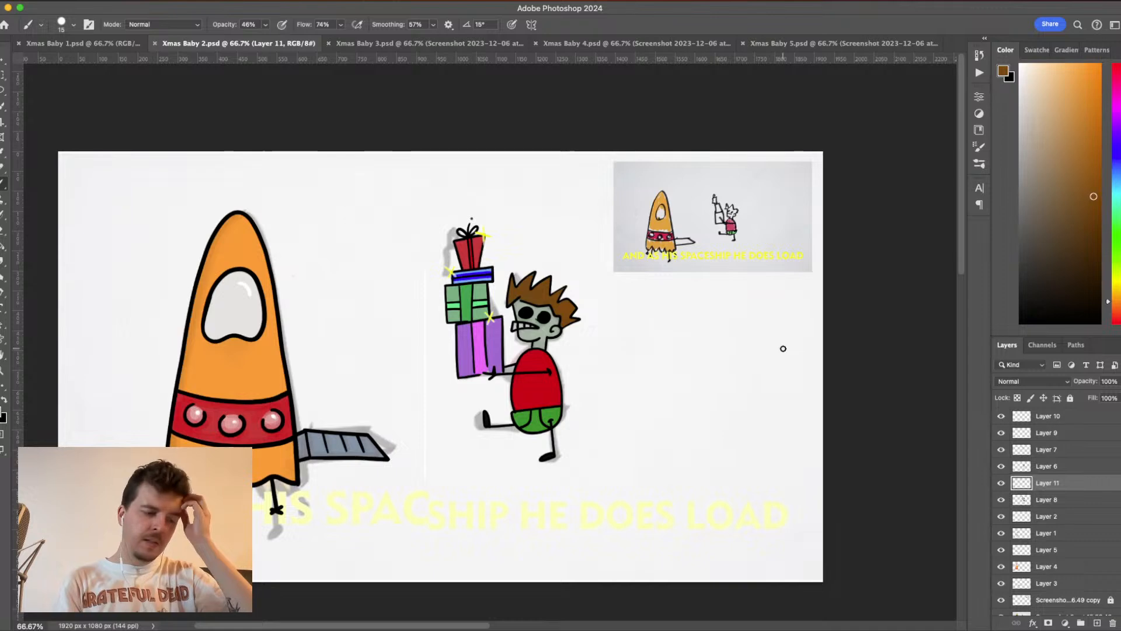
- Look at the Xmas Baby 3 and Xmas Baby 1 documents and return to Xmas Baby 2
click(470, 43)
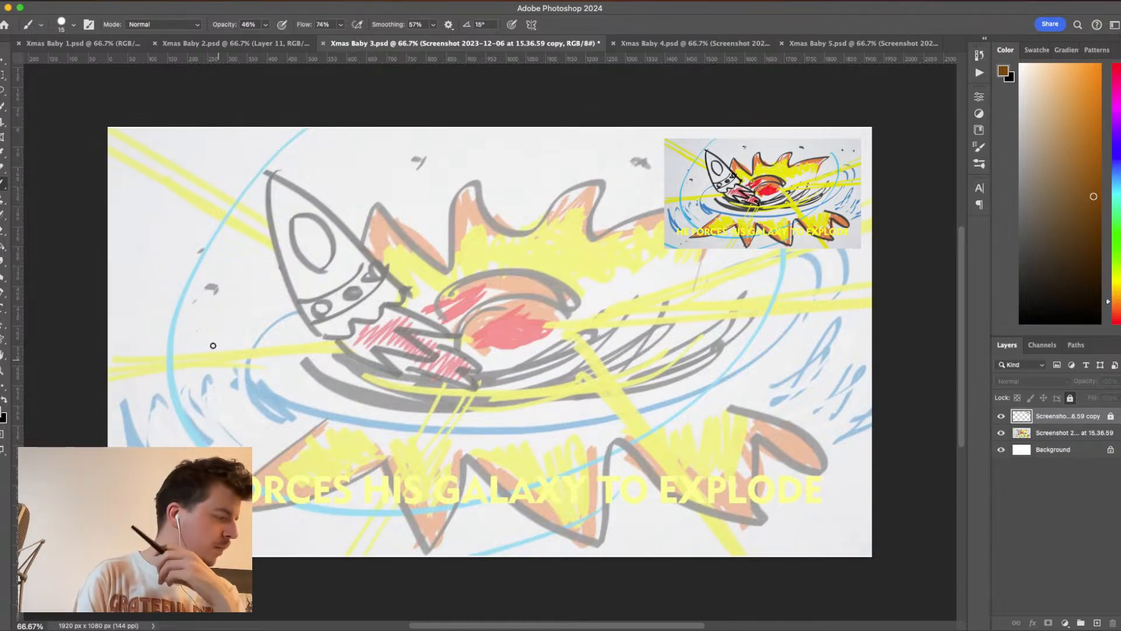
click(108, 44)
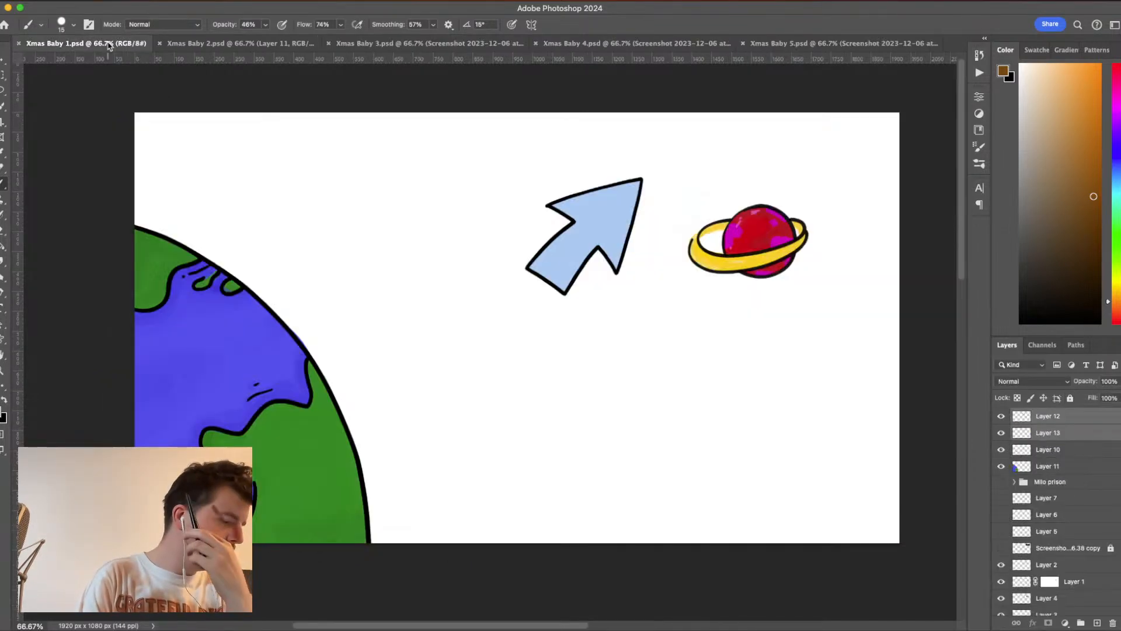
click(255, 45)
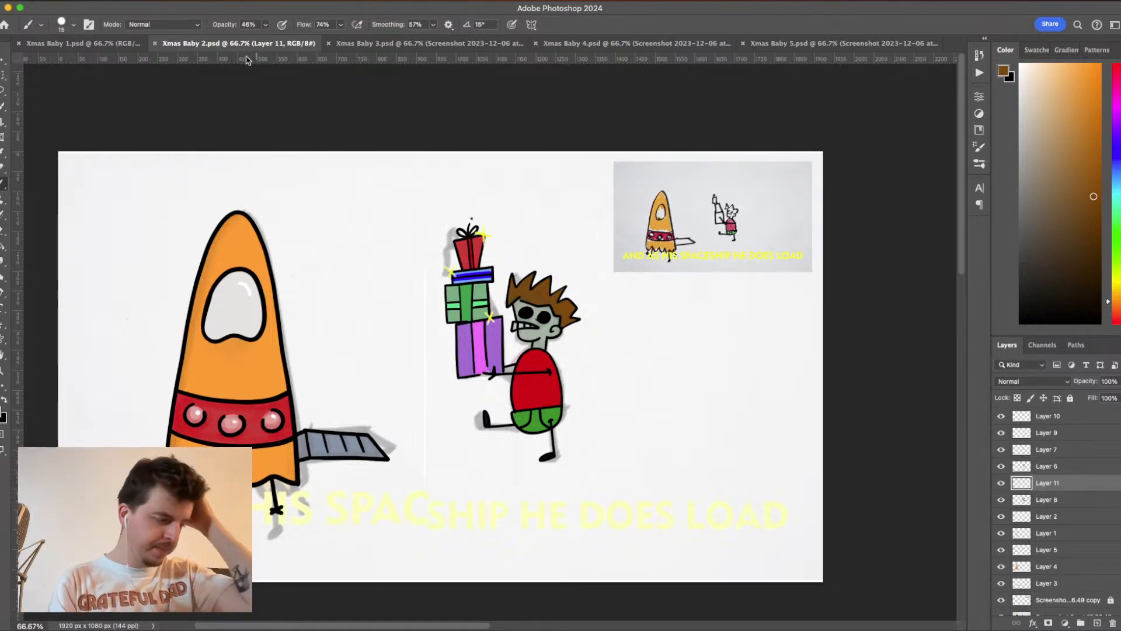
- Check what Layer 4 contains and hide the large faded screenshot sketch layer above the background
click(1001, 567)
click(1001, 566)
scroll(1043, 544, down, 1)
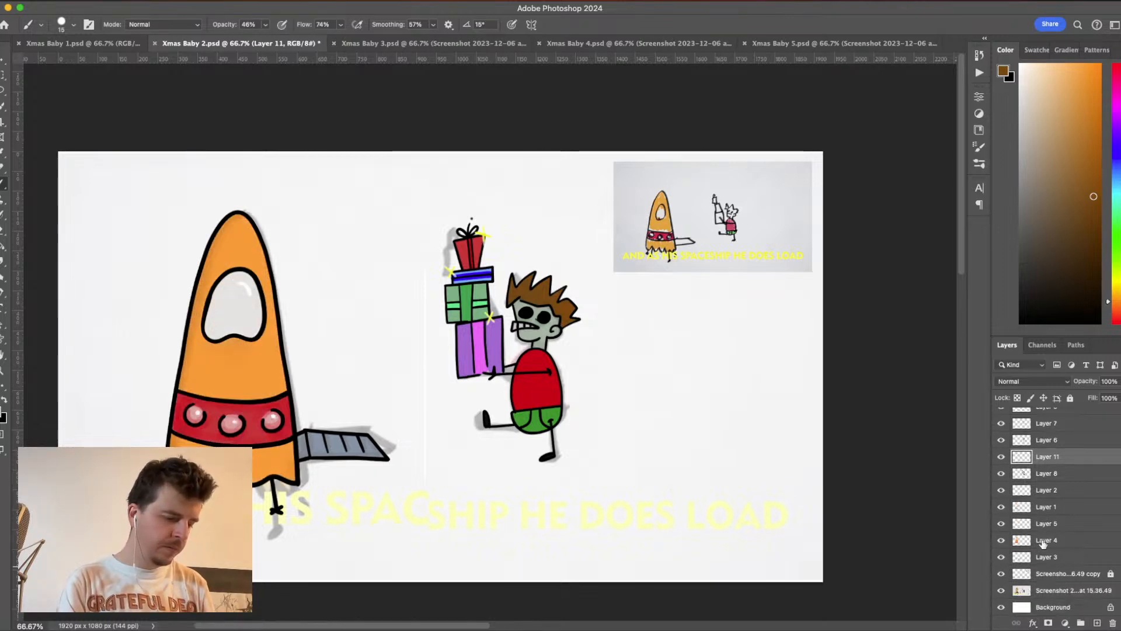
click(1001, 591)
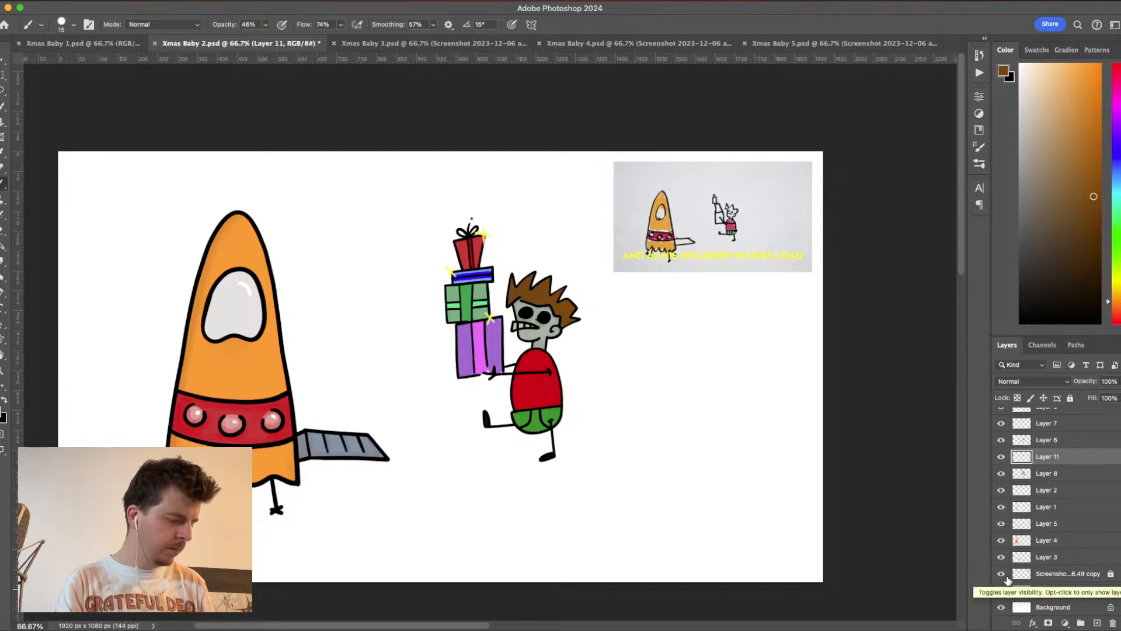
- Check what Layer 3, the screenshot copy and Layer 4 contain, leaving Layer 3 with the ramp's grey fill hidden
click(1002, 557)
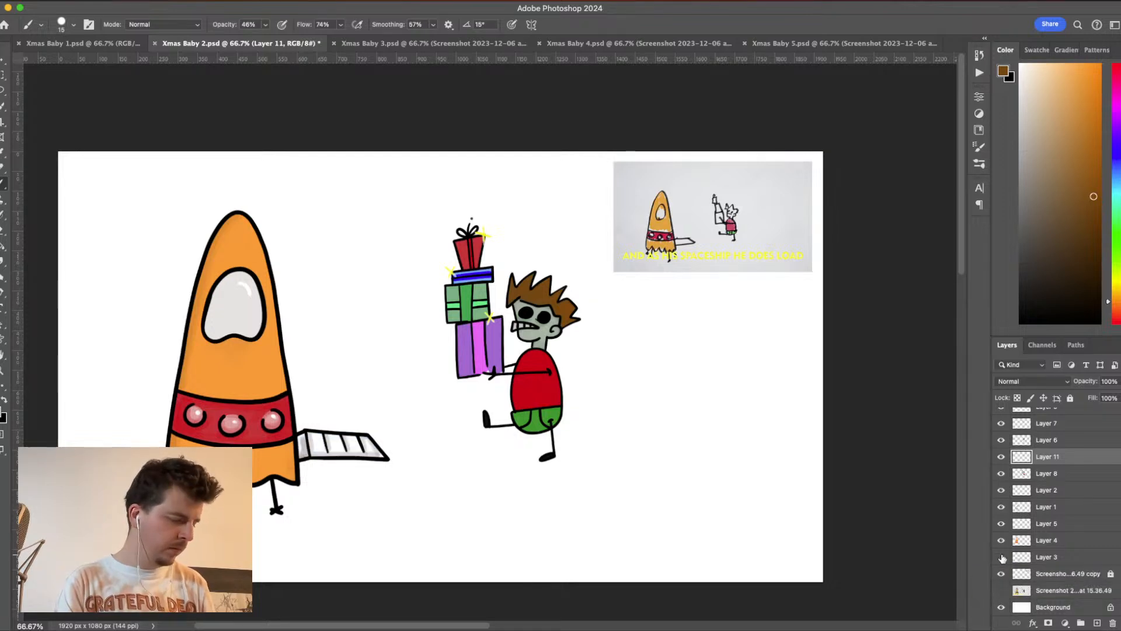
click(1001, 557)
click(1001, 559)
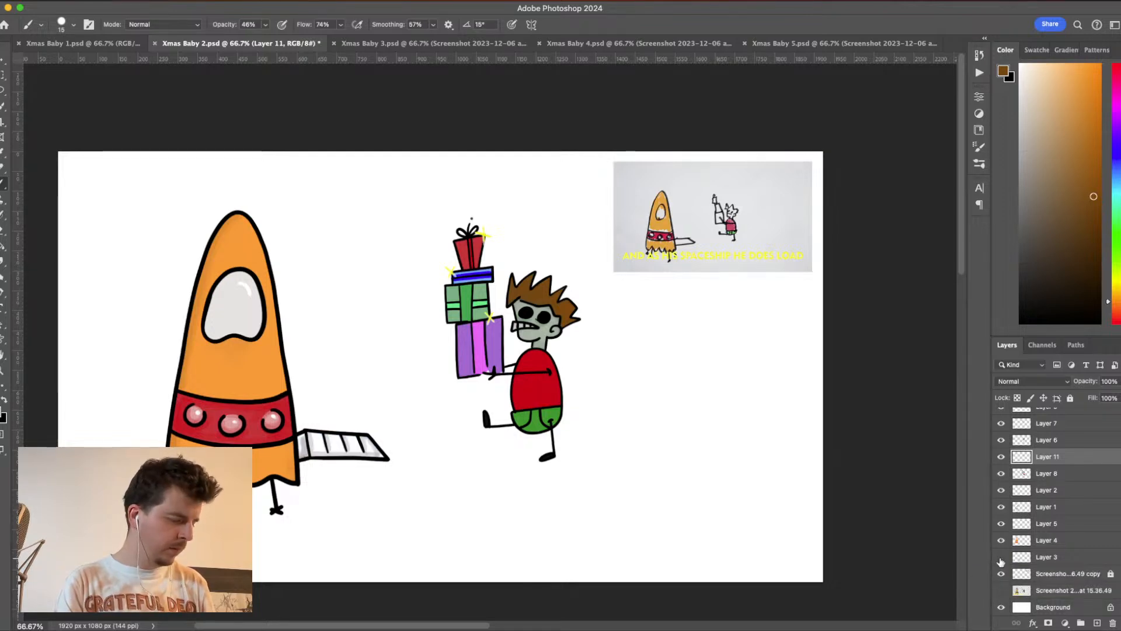
click(1001, 573)
click(1001, 574)
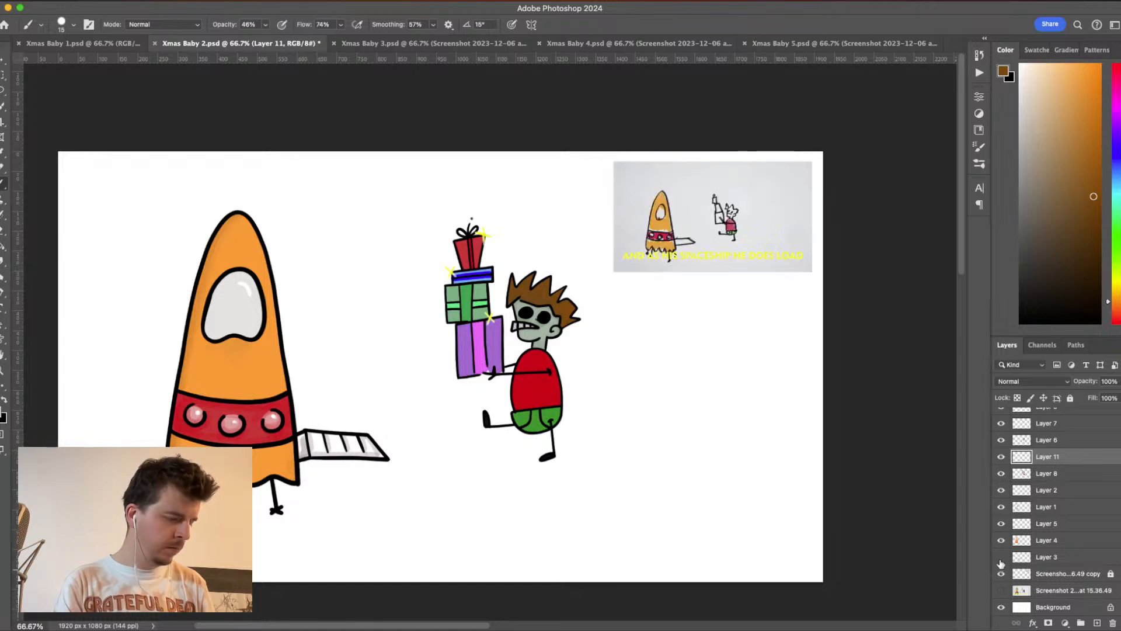
click(1001, 541)
click(1001, 541)
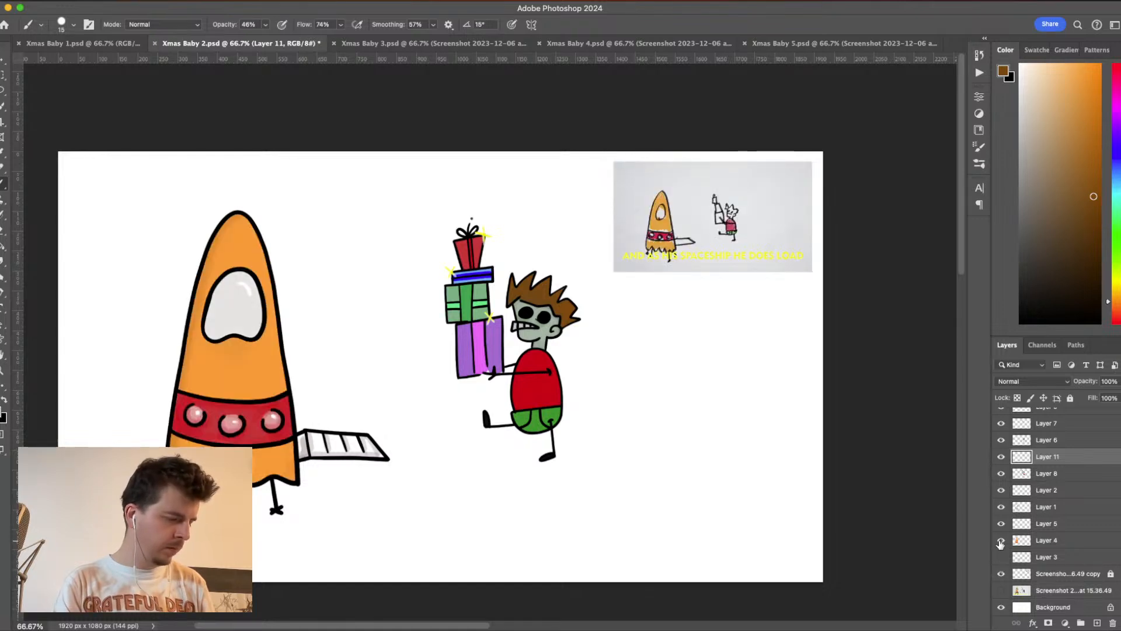
- Check what Layers 5, 1, 2 and 8 contain, leaving Layer 2 with the ramp's outline hidden
click(1001, 525)
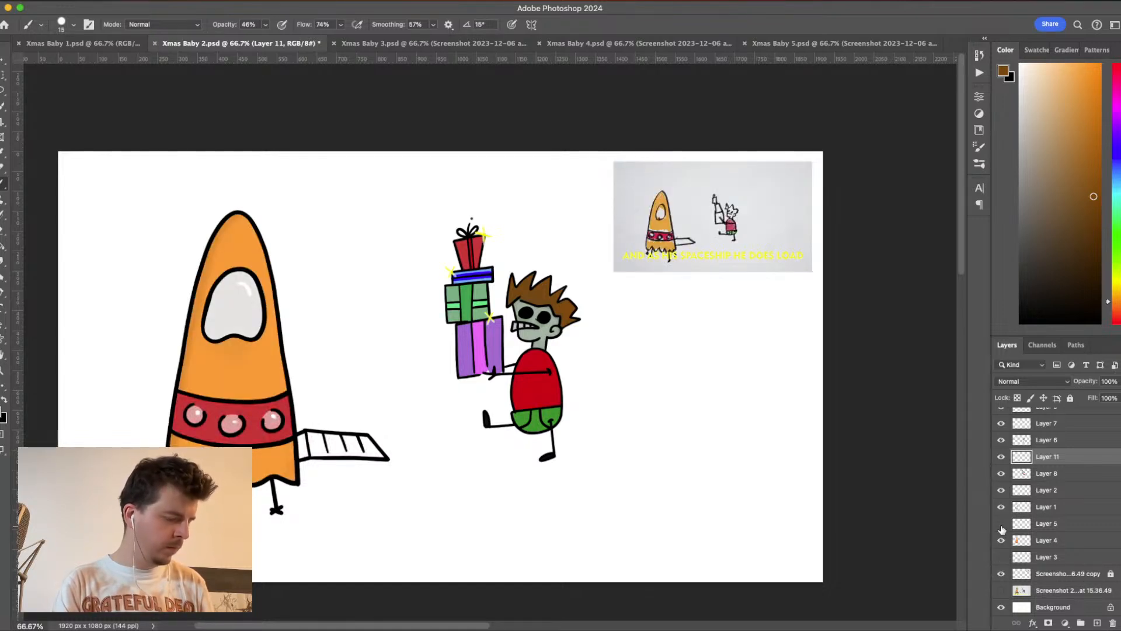
click(1001, 507)
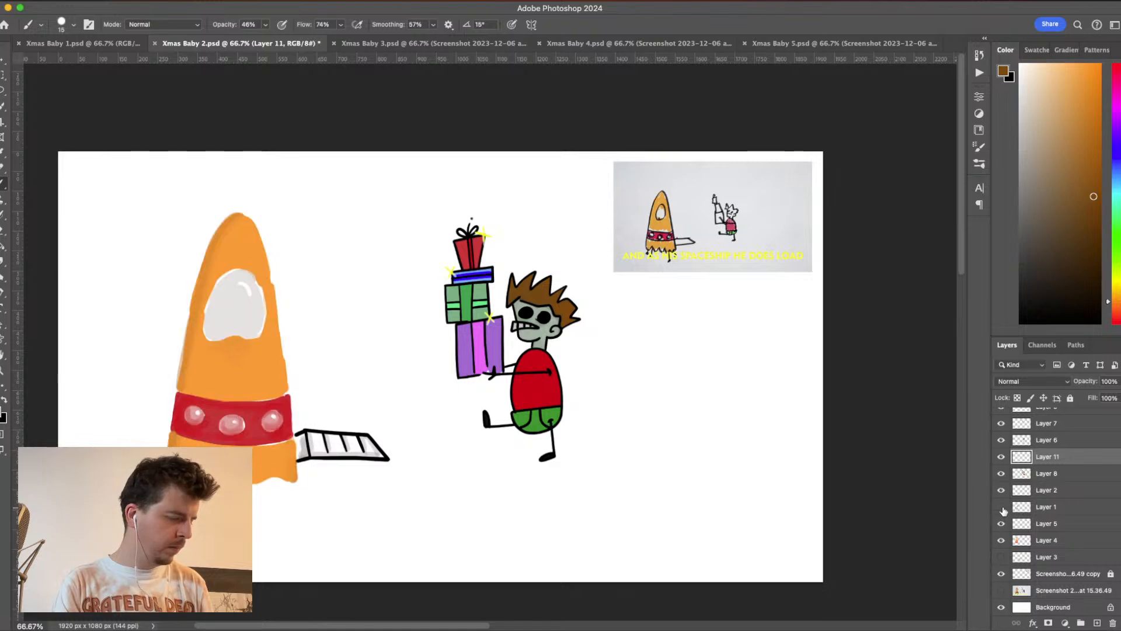
click(1001, 507)
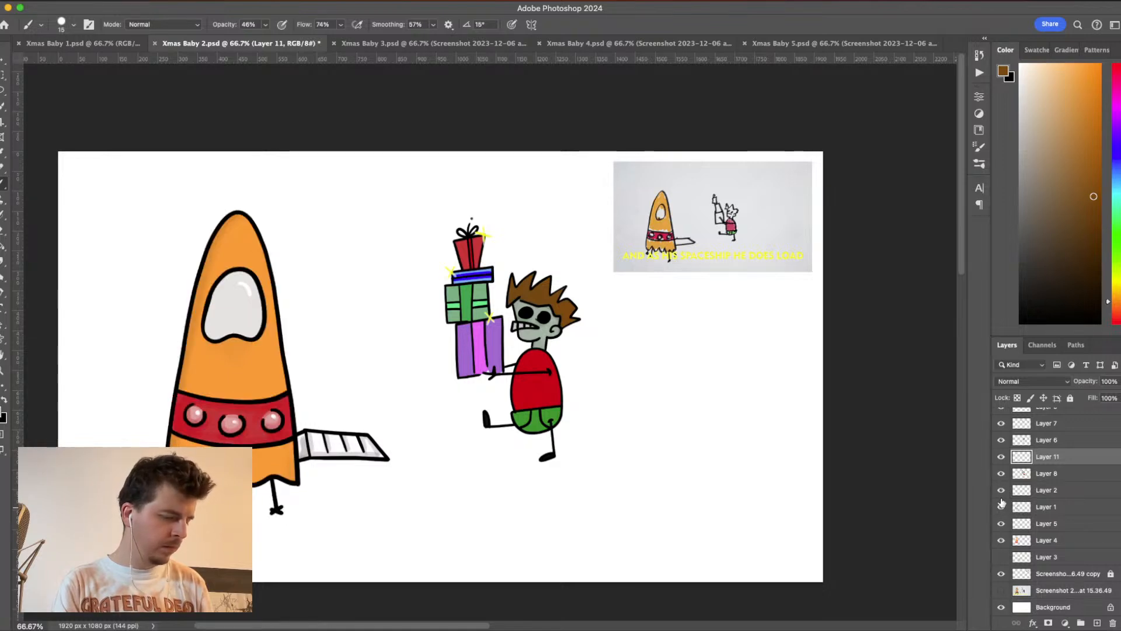
click(1001, 490)
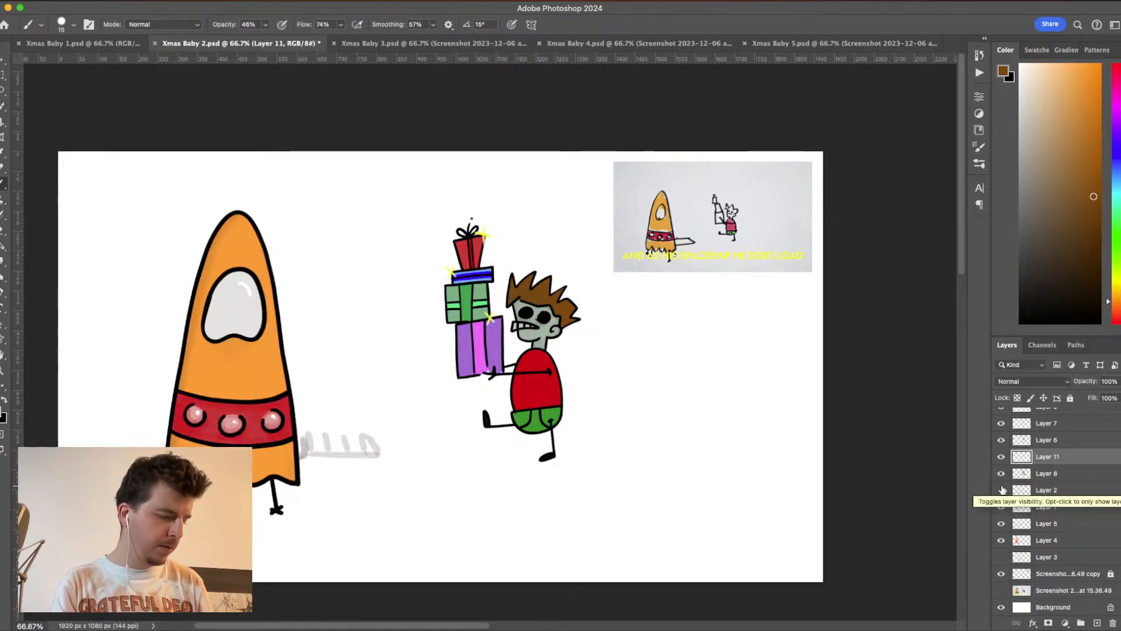
click(1001, 478)
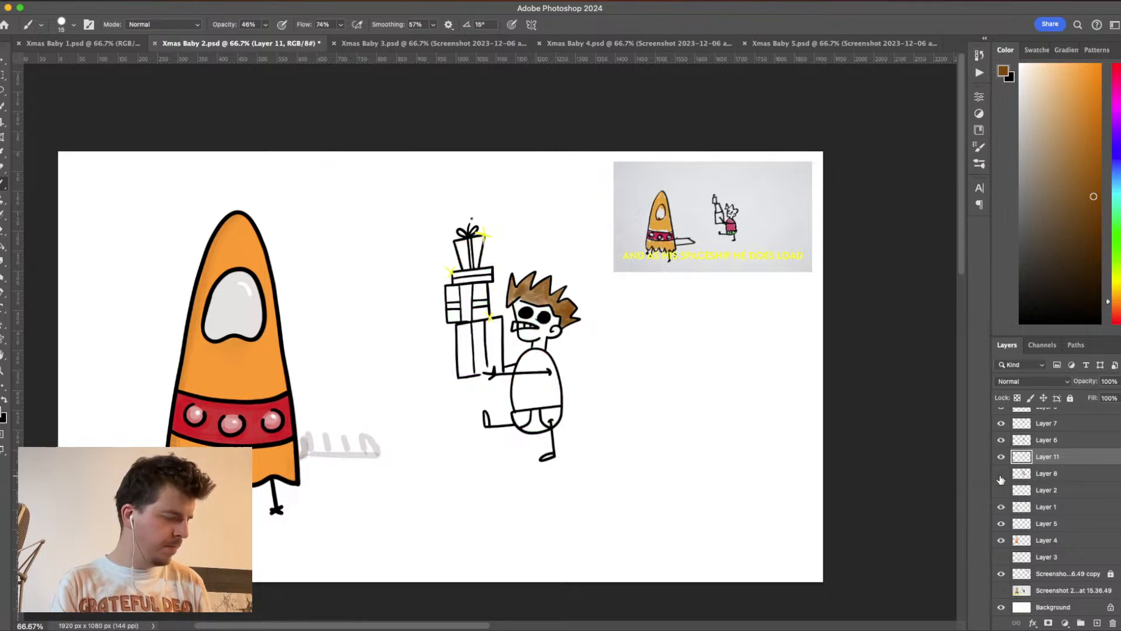
click(1001, 474)
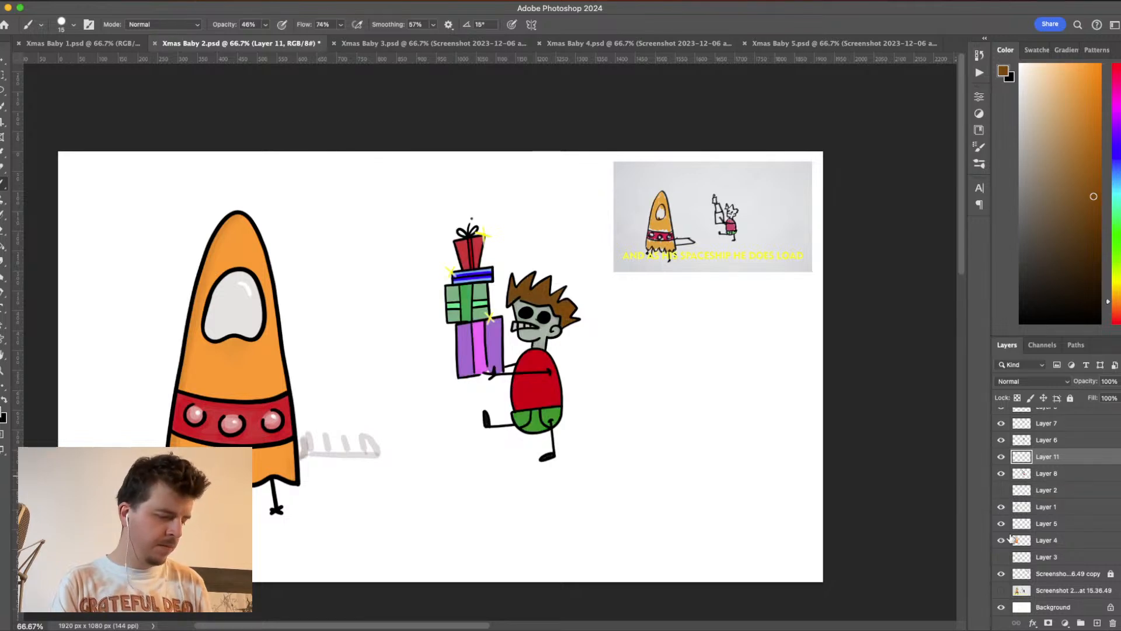
- Hide the Background and check Layer 1 and the screenshot copy layer against transparency
click(1001, 608)
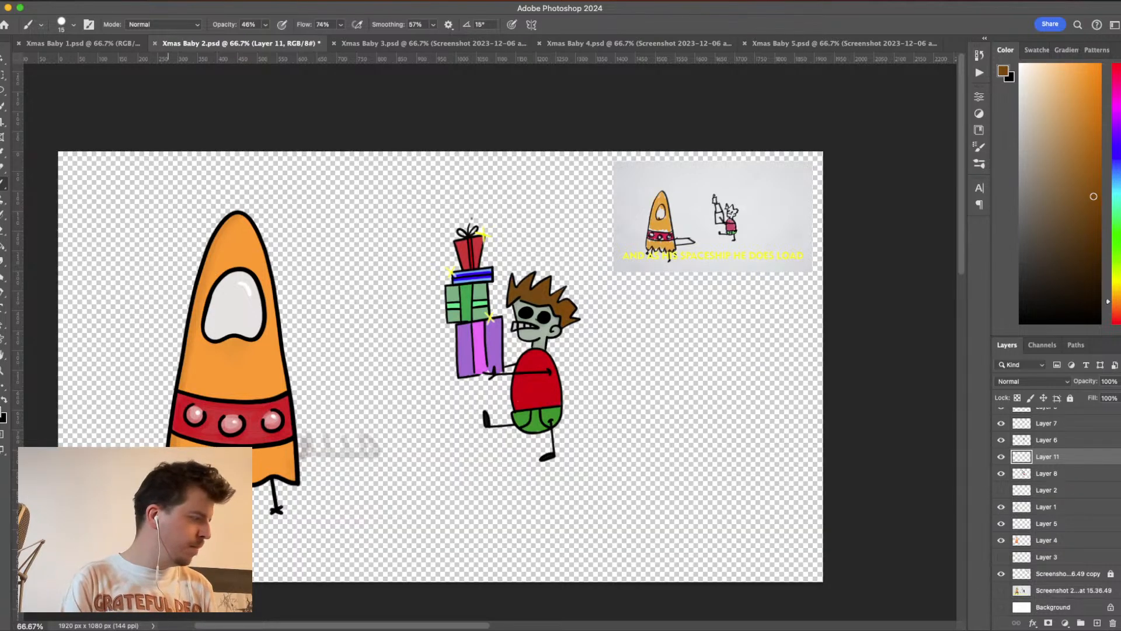
click(3, 75)
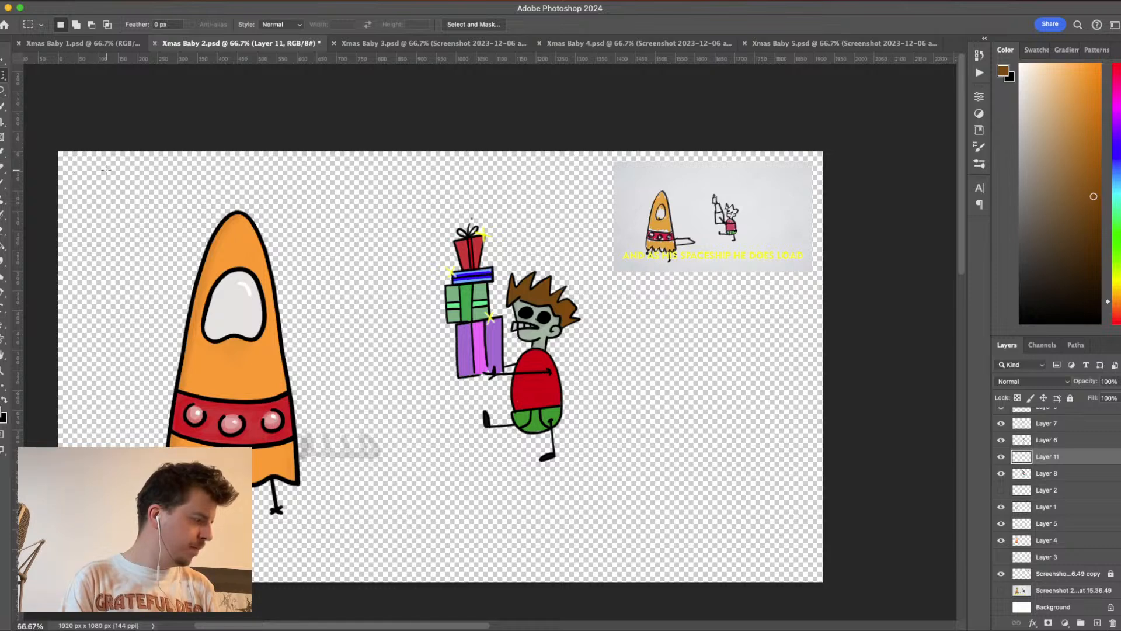
drag(107, 171, 116, 215)
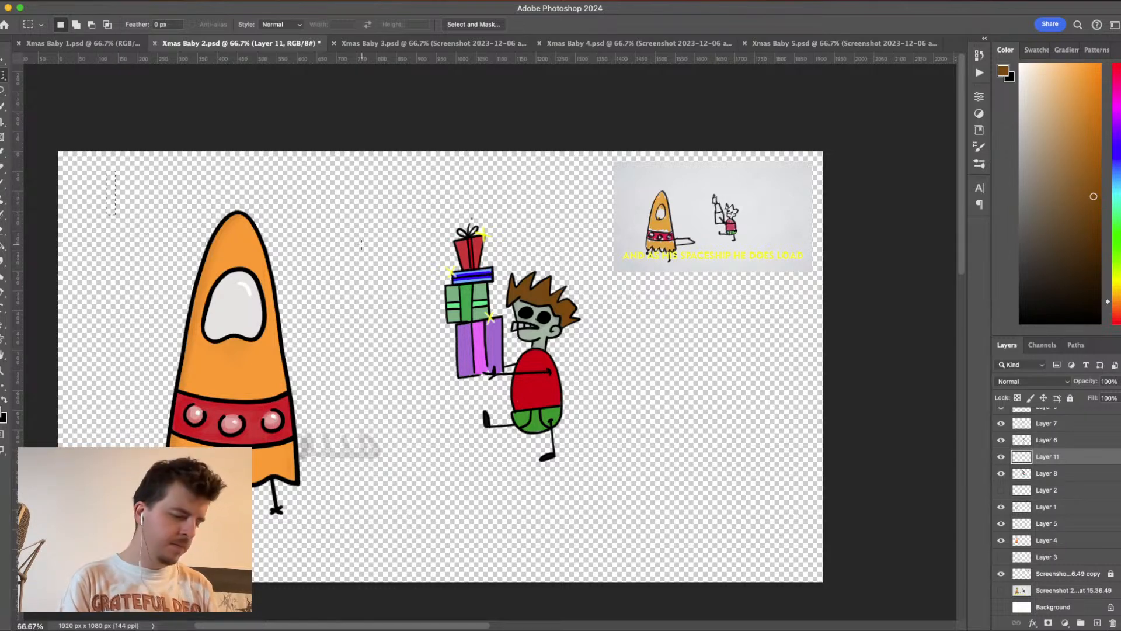
key(super+d)
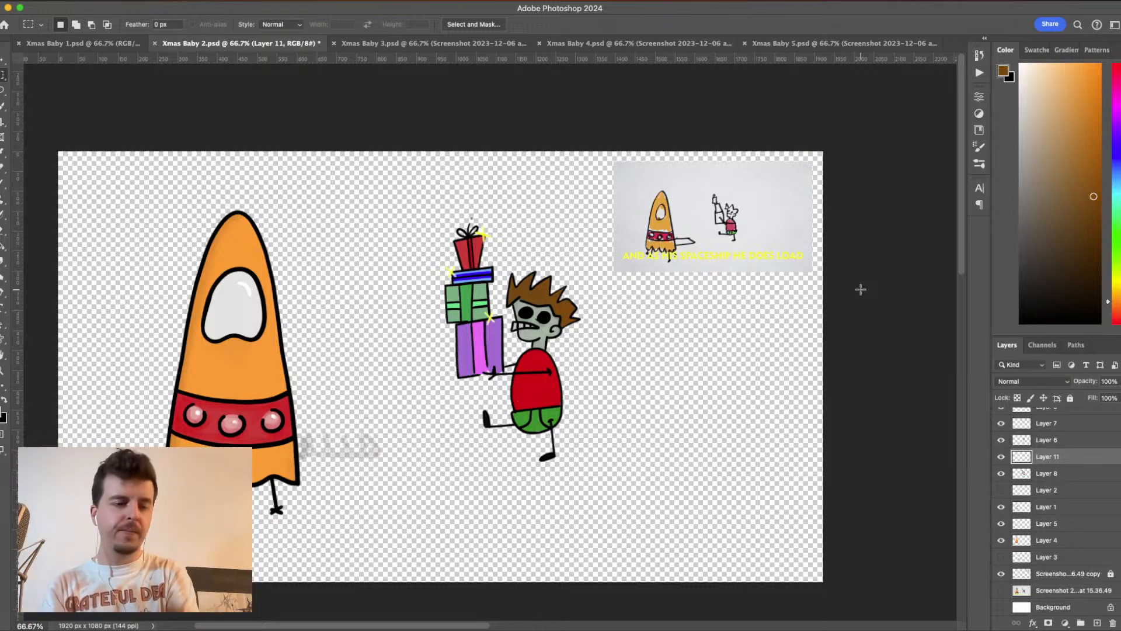
click(1001, 507)
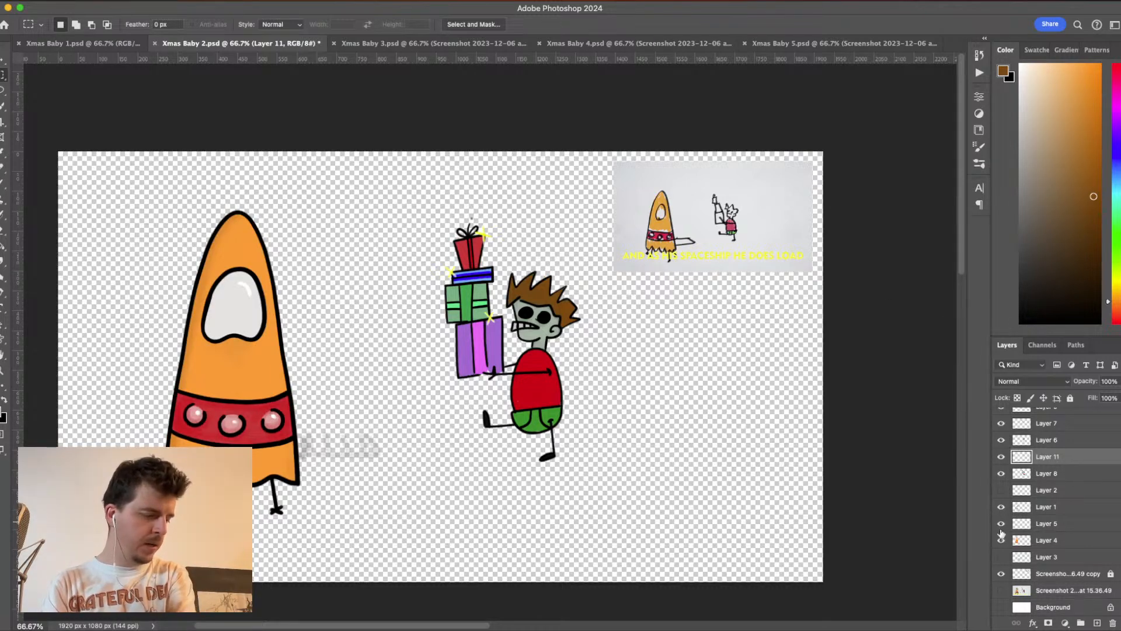
click(1001, 574)
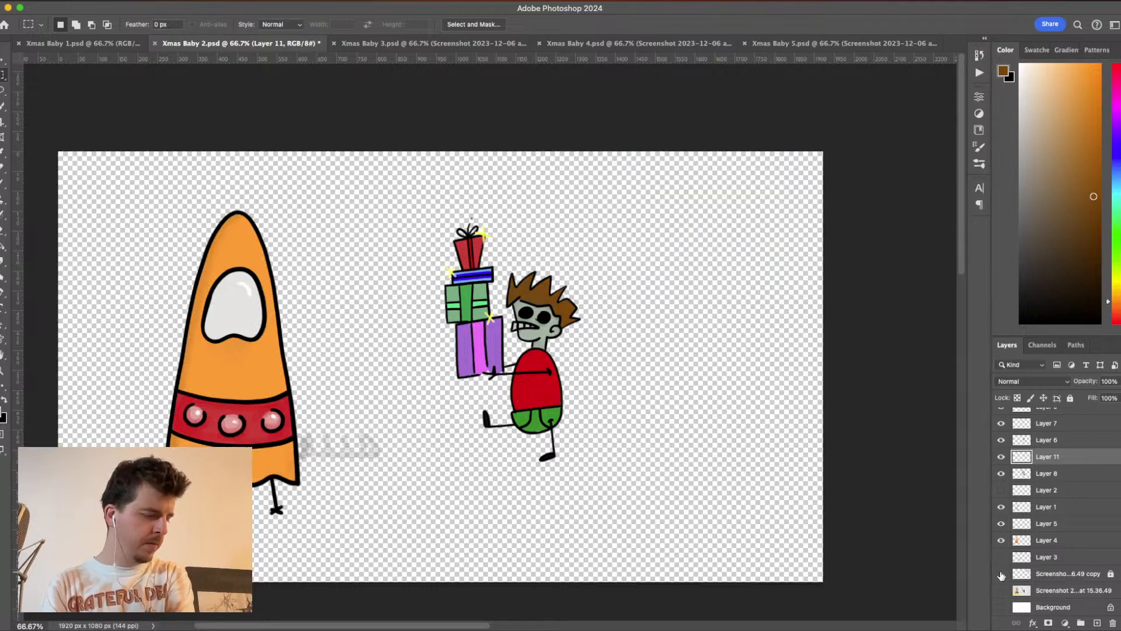
click(1001, 574)
- Duplicate the rocket's Layers 1, 5 and 4 into the Xmas Baby 3 document
click(1039, 524)
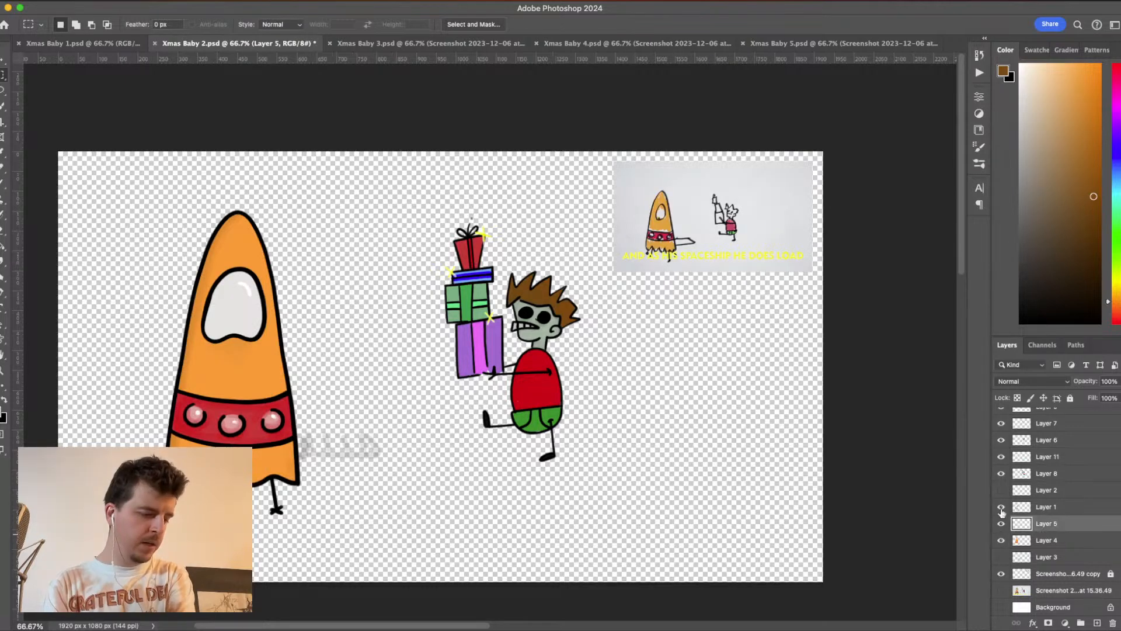
mouse_move(1002, 511)
mouse_down()
mouse_move(1002, 542)
mouse_move(1002, 507)
mouse_up()
shift+click(1055, 542)
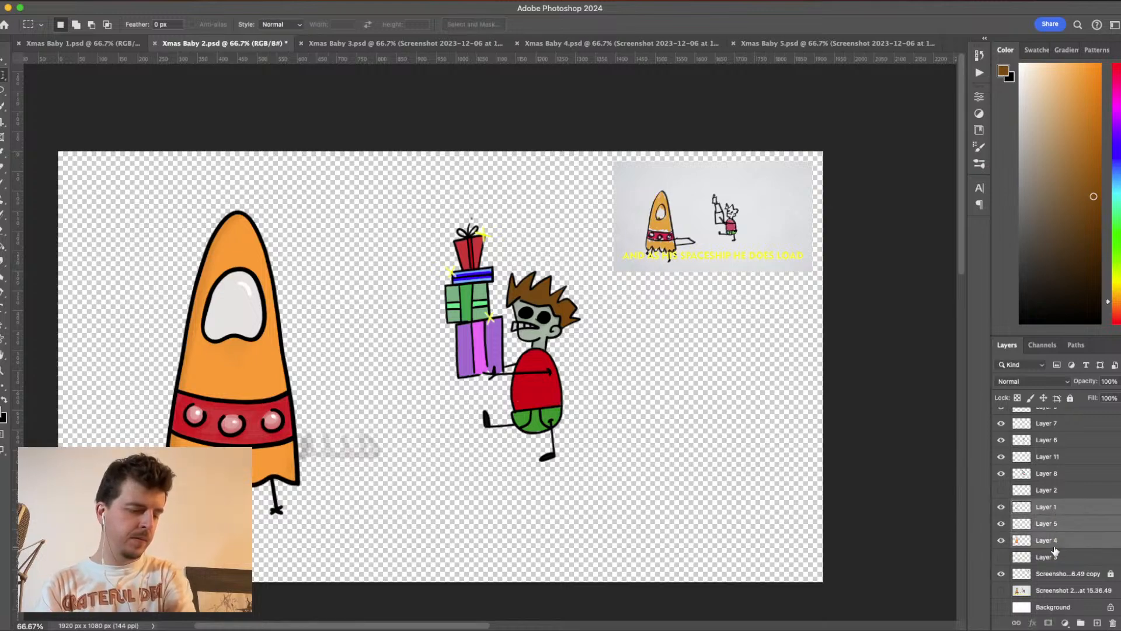
right_click(1057, 546)
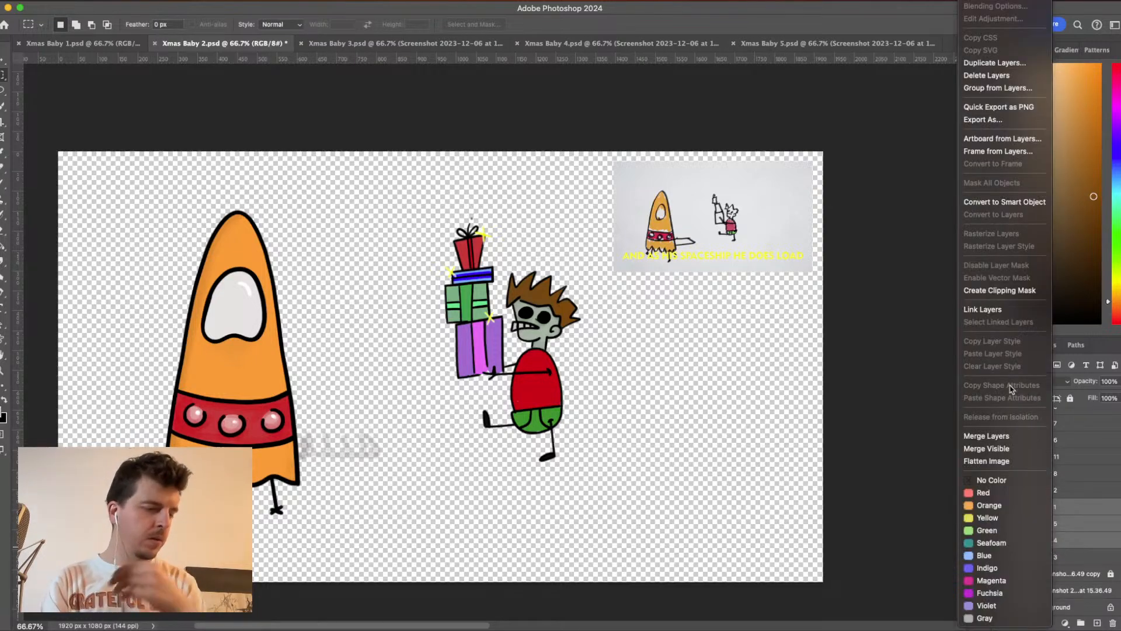
click(991, 64)
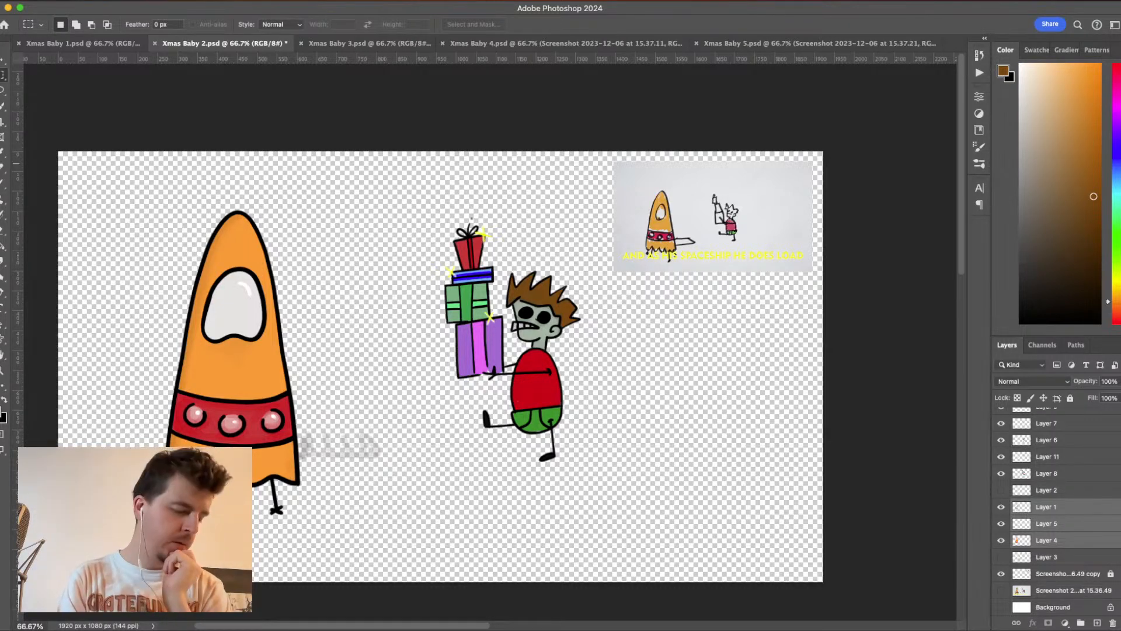
- Show Layer 3, Layer 2 and the Background again, keep the large screenshot sketch hidden, and save Xmas Baby 2
click(1001, 556)
click(1001, 490)
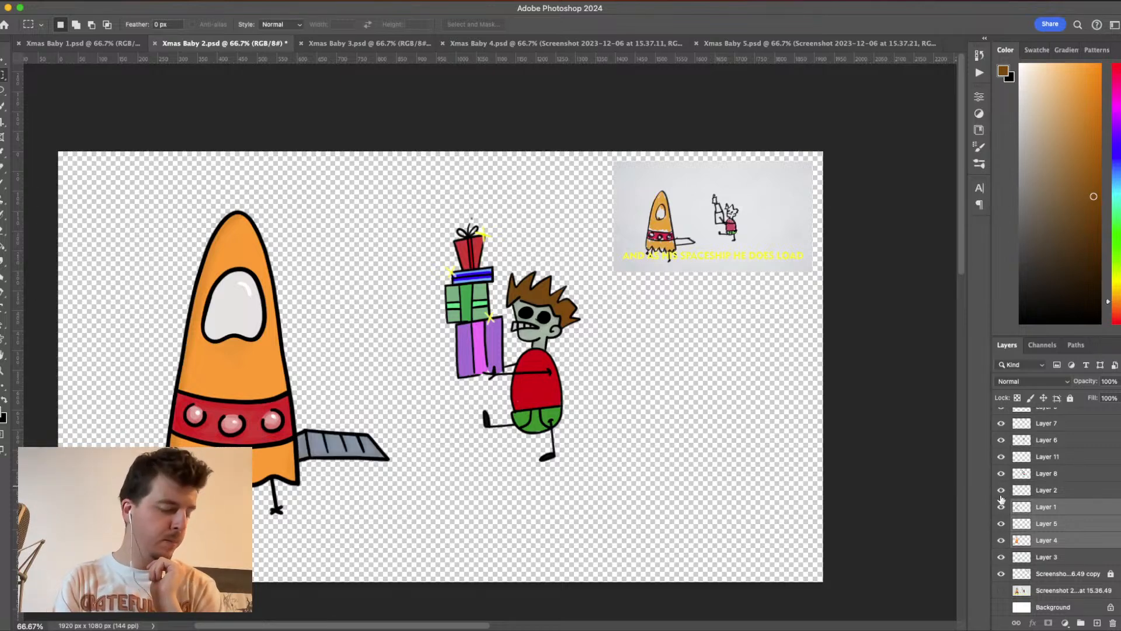
click(1001, 606)
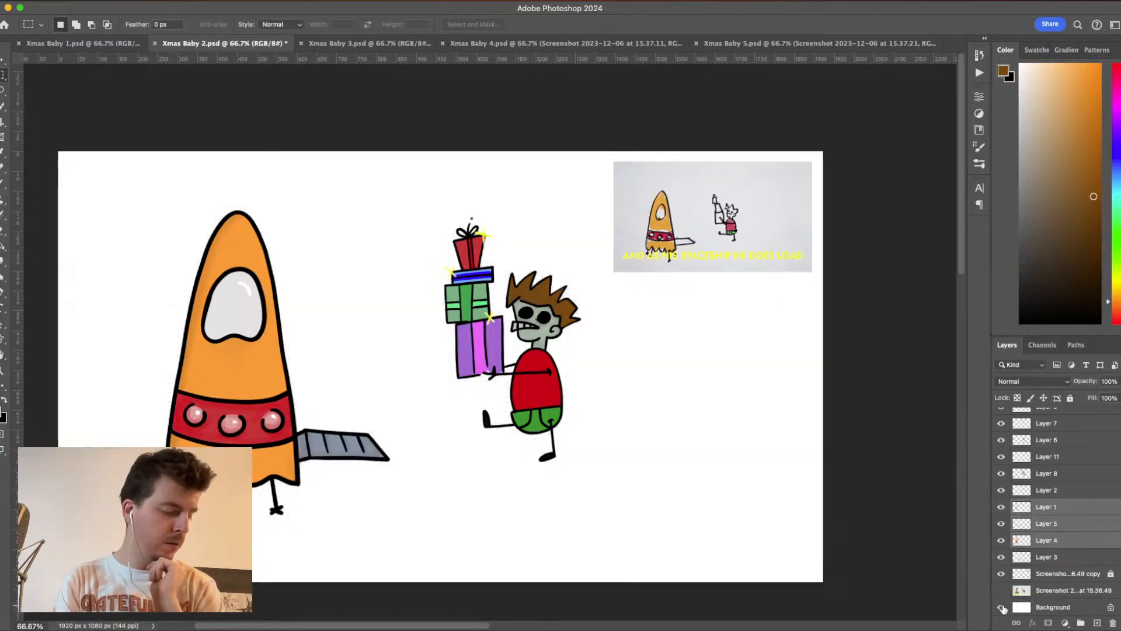
click(1001, 590)
click(1001, 591)
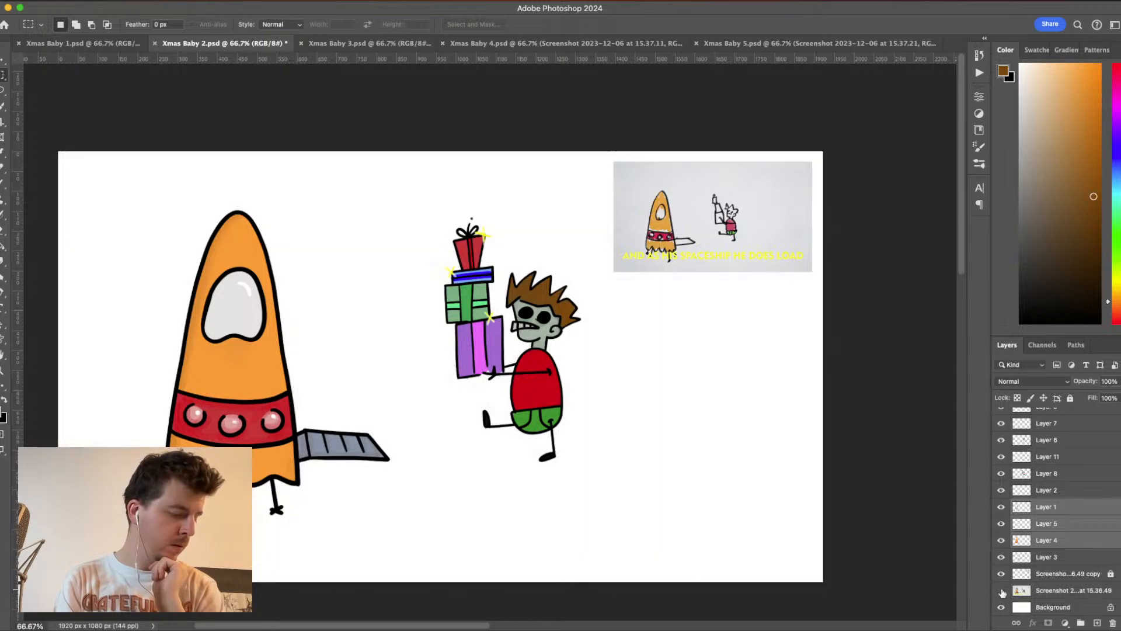
key(super+s)
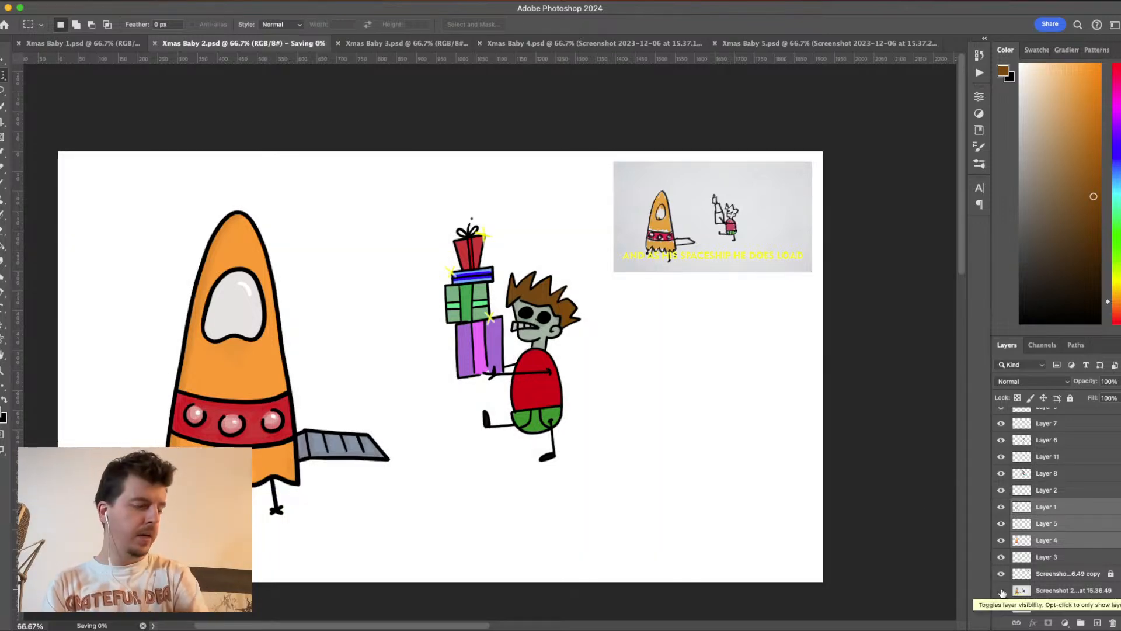
- Switch to the Xmas Baby 3 document and rename the copied rocket's group as ship
click(403, 43)
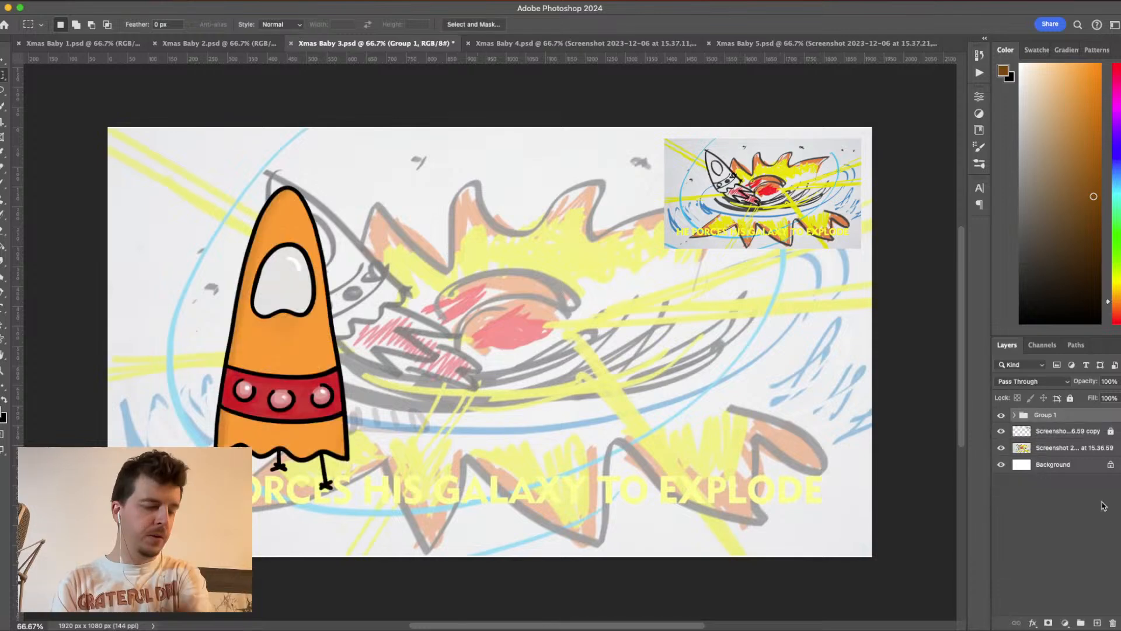
double_click(1045, 415)
text(sh)
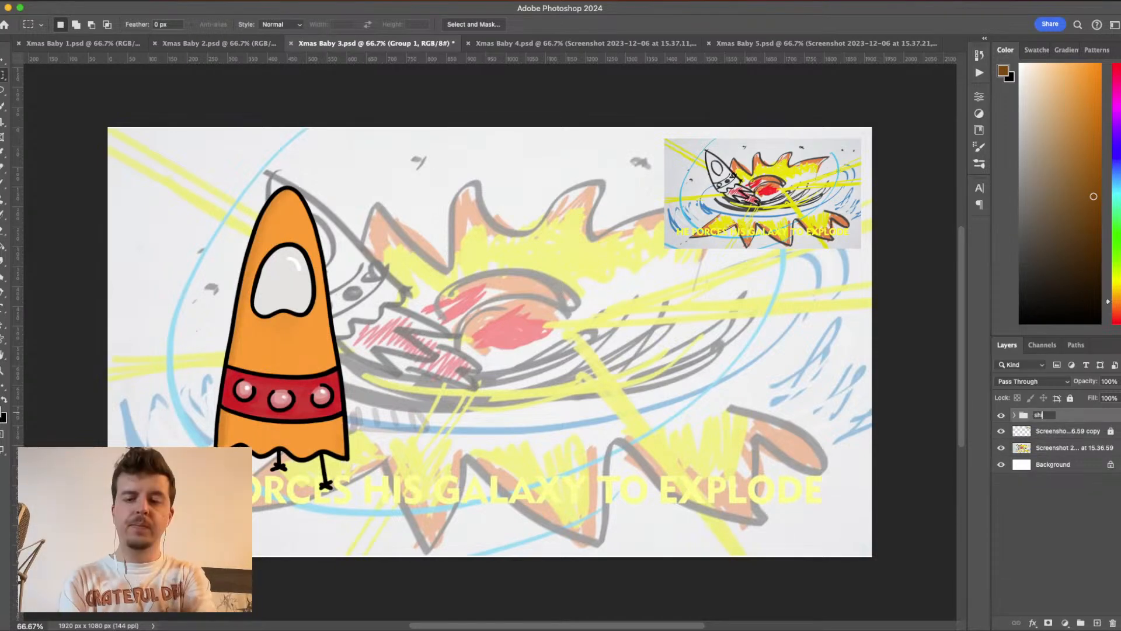
text(ip)
key(Return)
- Rotate the ship group counterclockwise, scale it to about 78% and place it over the sketched rocket
key(ctrl+t)
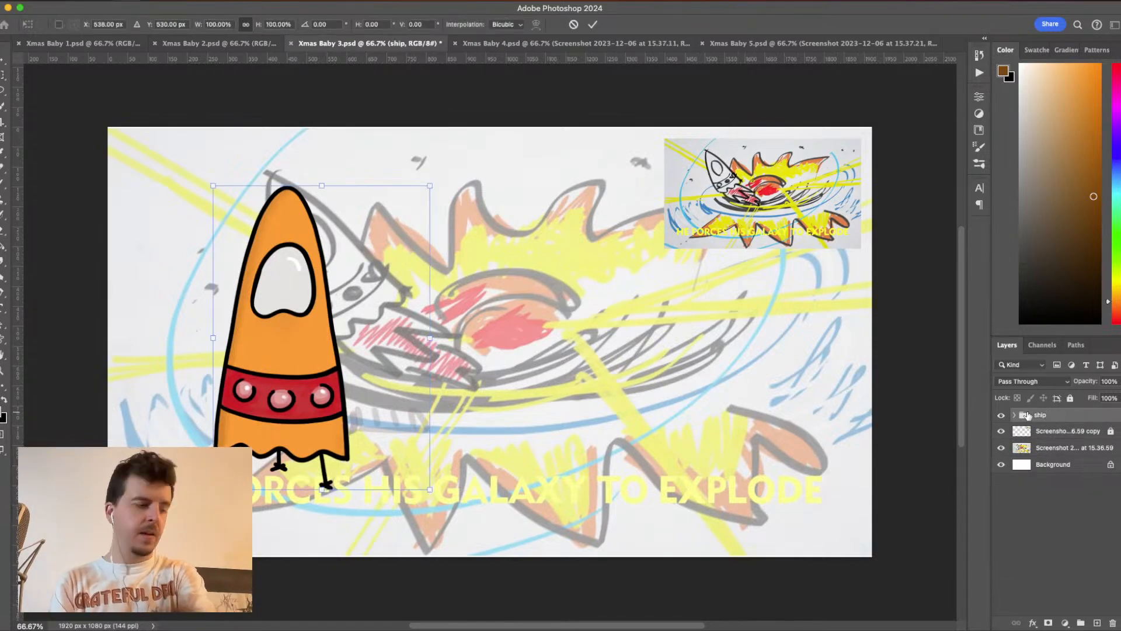
drag(471, 488, 488, 396)
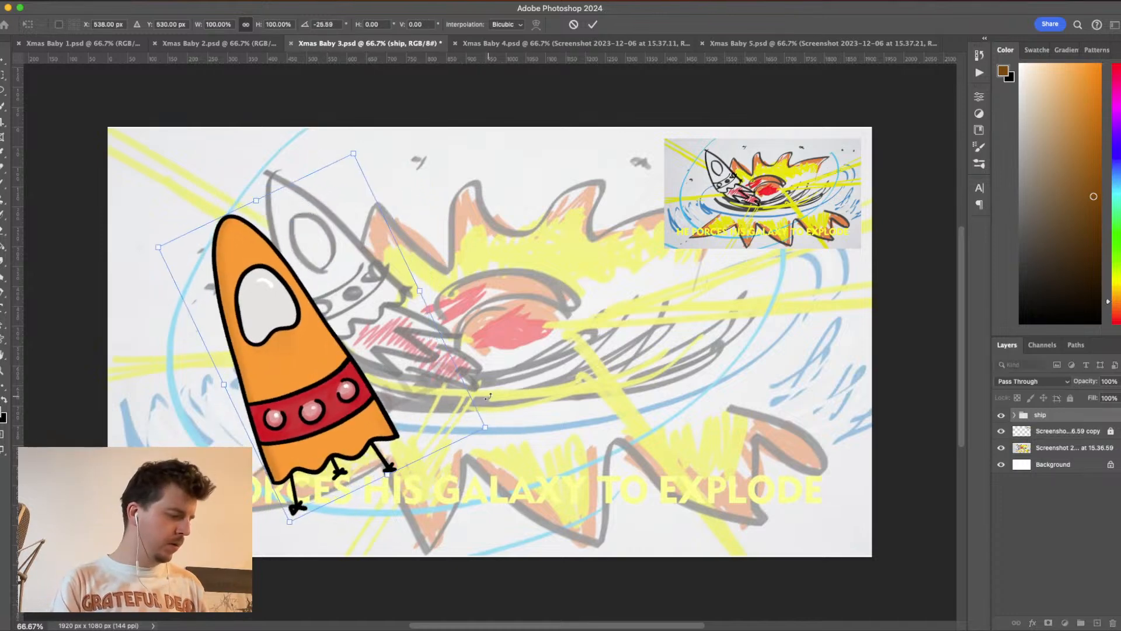
drag(339, 388, 378, 345)
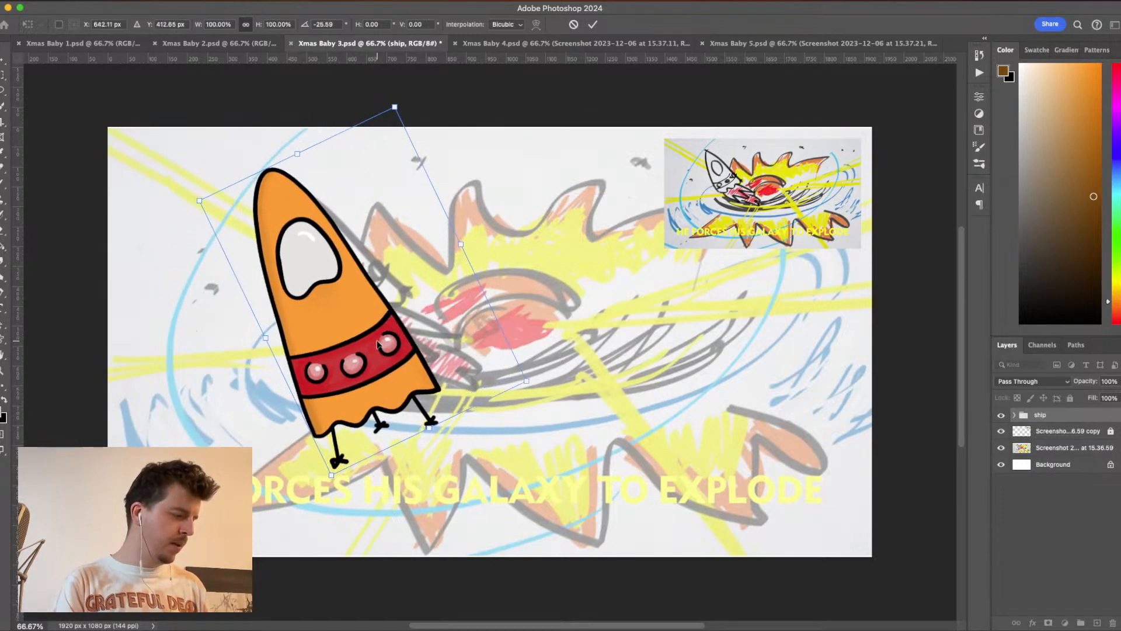
drag(428, 428, 403, 366)
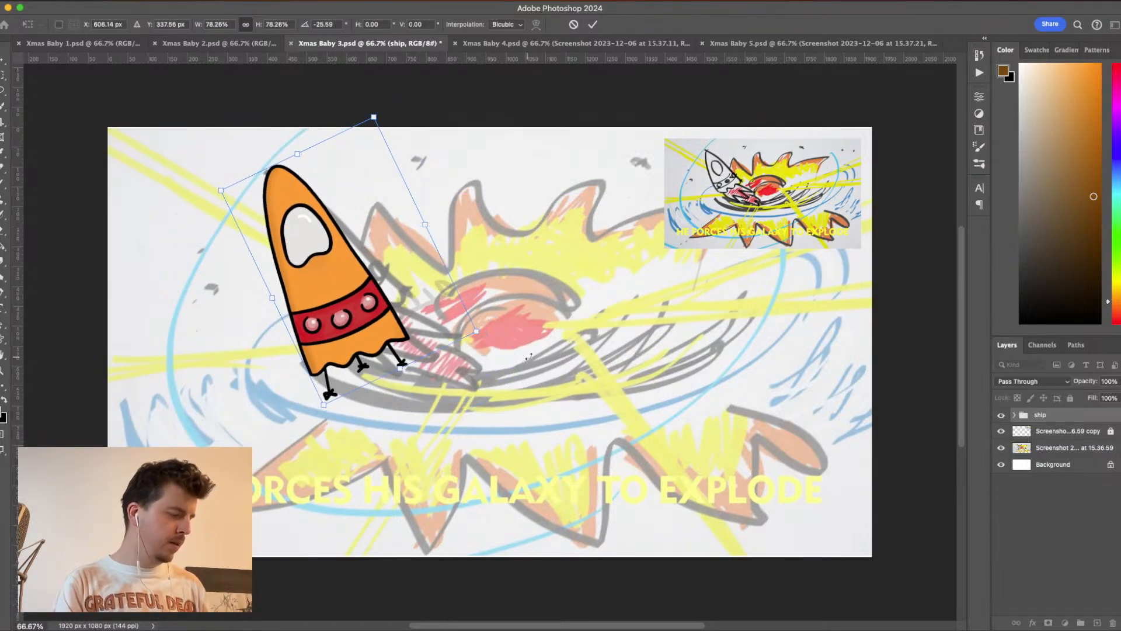
drag(528, 356, 513, 311)
key(Return)
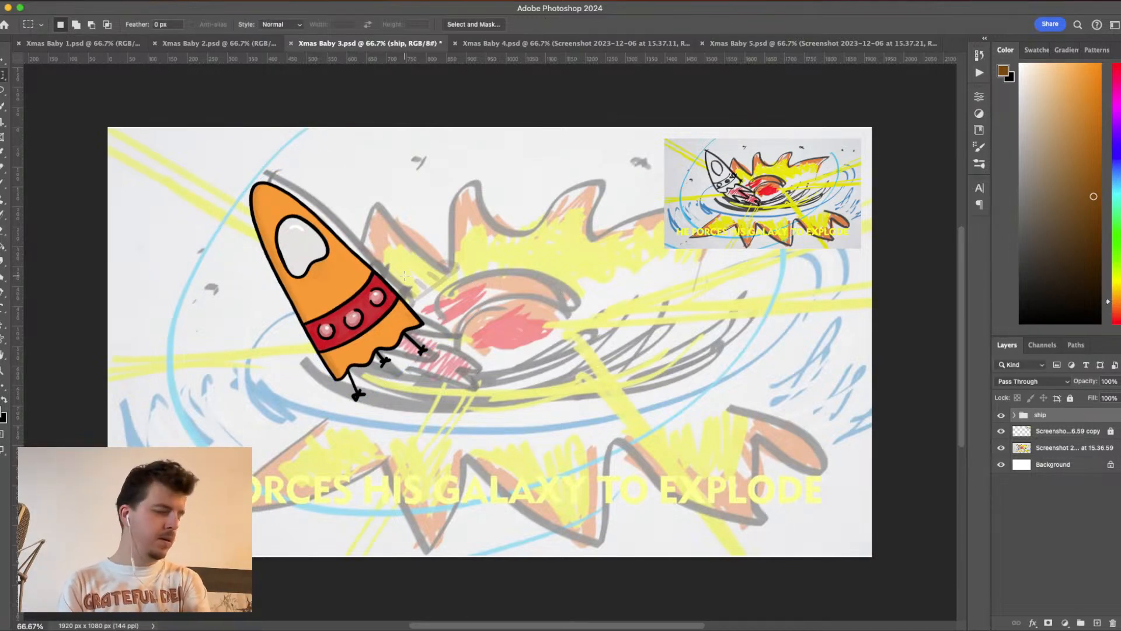
- Nudge the ship group slightly upward and adjust it sideways to line up with the sketched rocket
key(super+Up)
key(super+Up)
key(super+Up)
key(super+Up)
key(super+Up)
key(super+Up)
key(super+Up)
key(super+Up)
key(super+Up)
key(super+Up)
key(super+Up)
key(super+Up)
key(super+Up)
key(super+Up)
key(super+Up)
key(super+Up)
key(super+Up)
key(super+Up)
key(super+Up)
key(super+Up)
key(super+Right)
key(super+Right)
key(super+Right)
key(super+Right)
key(super+Right)
key(super+Right)
key(super+Right)
key(super+Right)
key(super+Right)
key(super+Right)
key(super+Right)
key(super+Right)
key(super+Right)
key(super+Right)
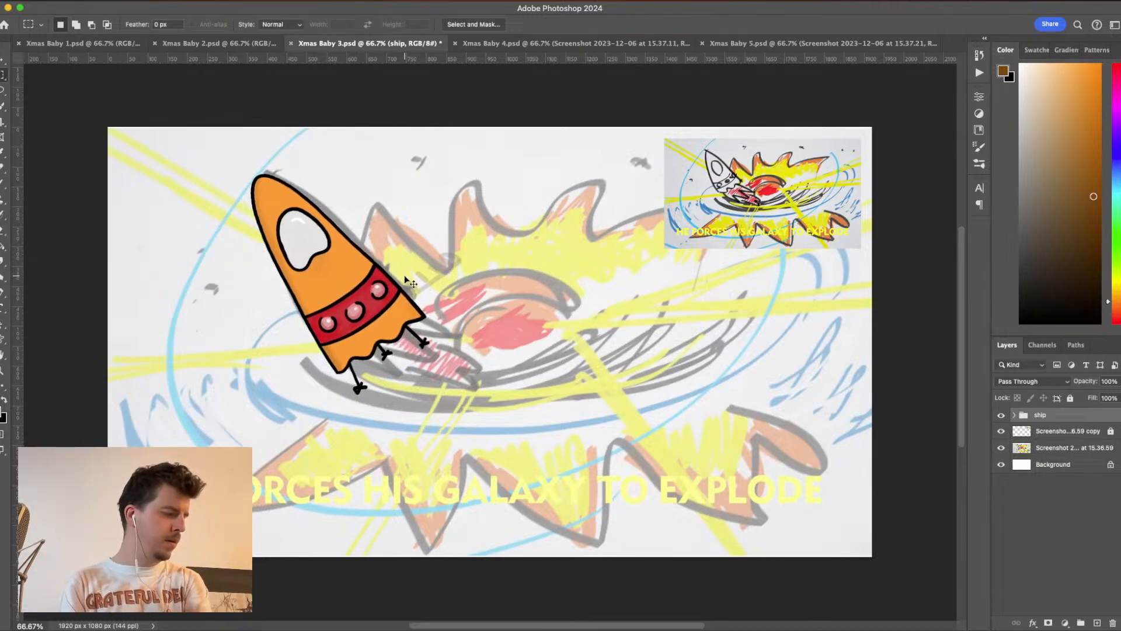
key(super+Left)
key(super+Left)
key(super+Left)
key(super+Left)
key(super+Left)
key(super+Left)
key(super+Left)
key(super+Left)
key(super+Left)
key(super+Left)
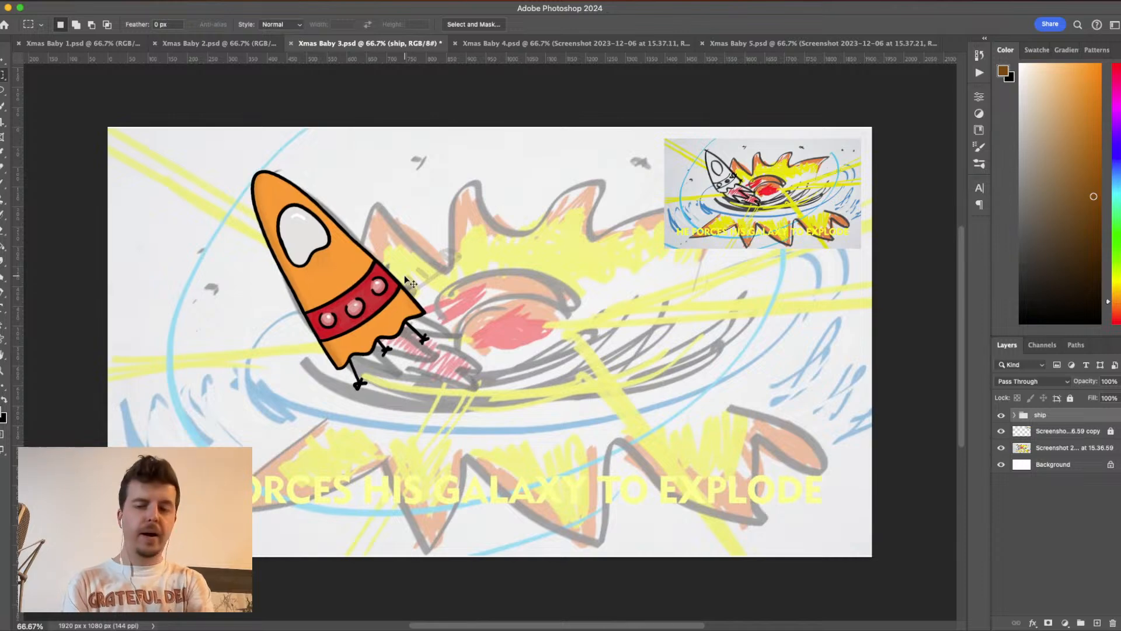
- Expand the ship group and toggle Layer 1 and Layer 2 off and on to check which rocket parts each contains
key(super+1)
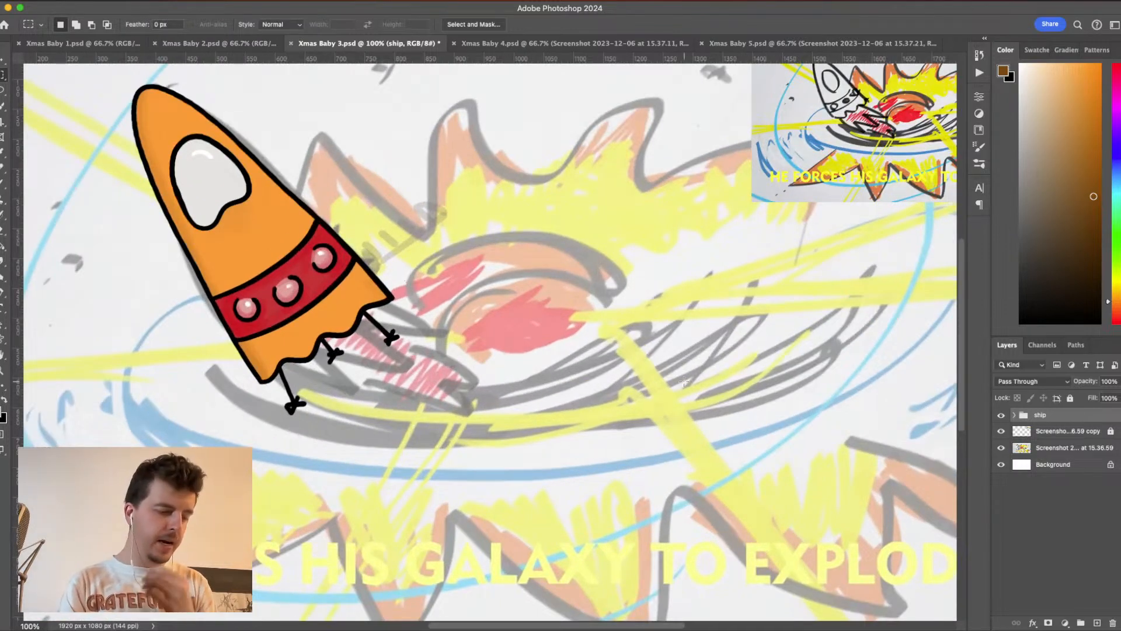
click(1014, 415)
click(1001, 464)
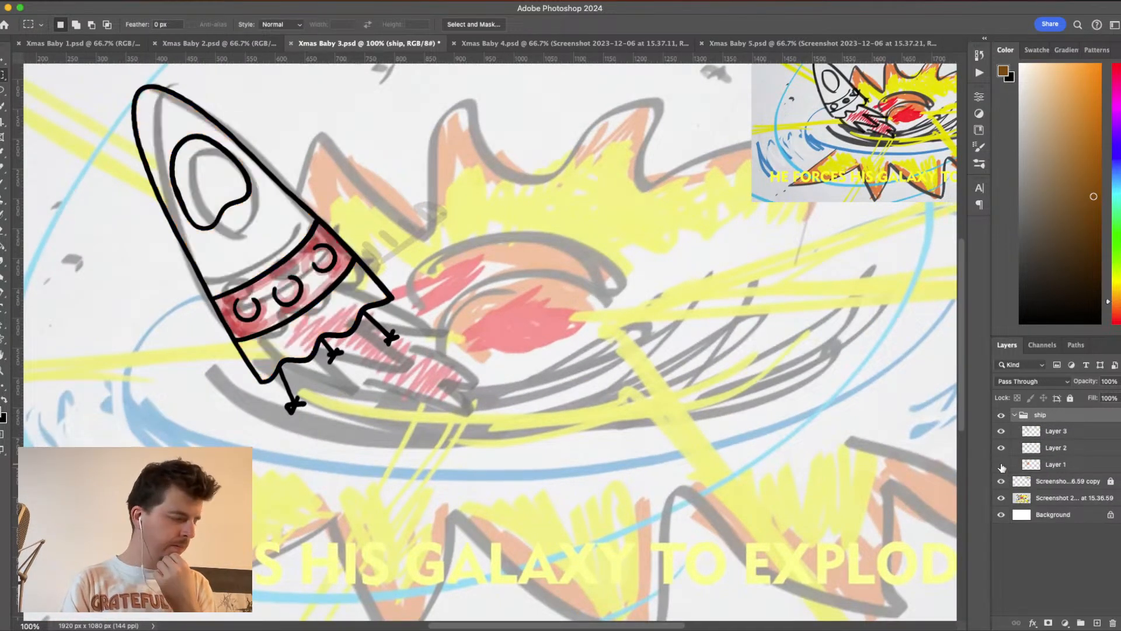
click(1002, 465)
click(1001, 448)
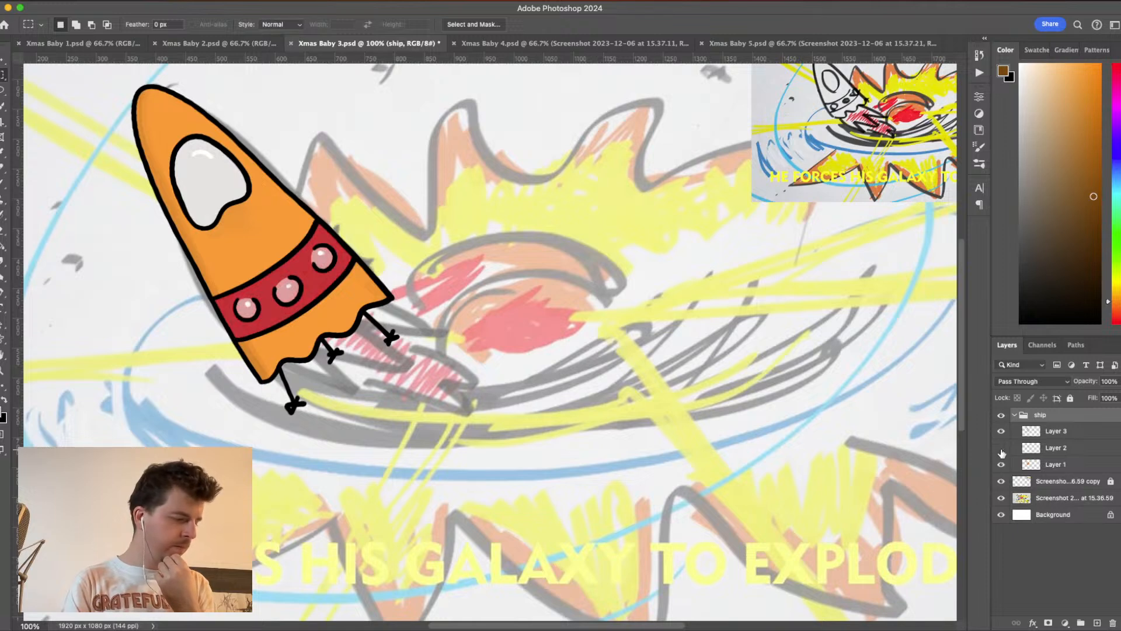
click(1002, 448)
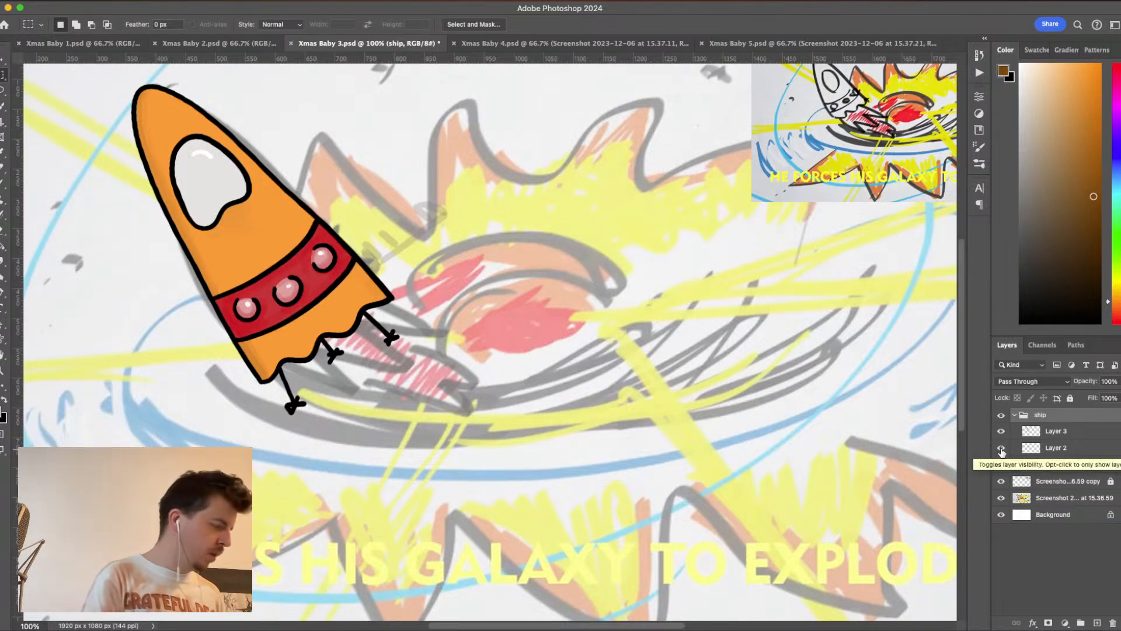
- Switch to the Brush tool and add a layer mask to Layer 2 in the ship group
click(3, 187)
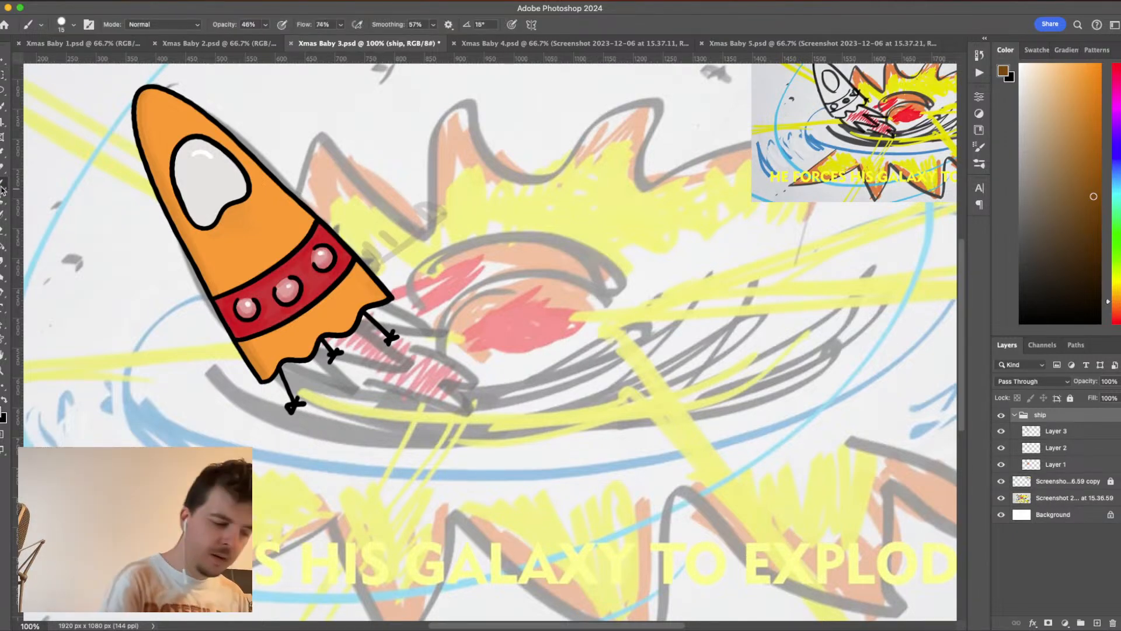
click(1046, 450)
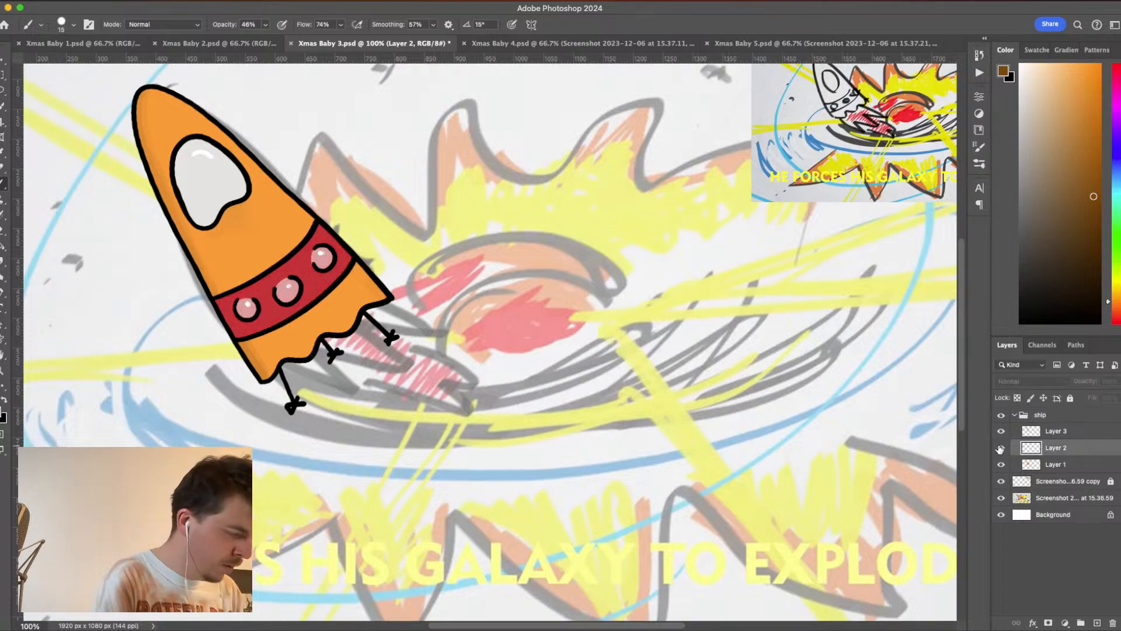
click(1048, 622)
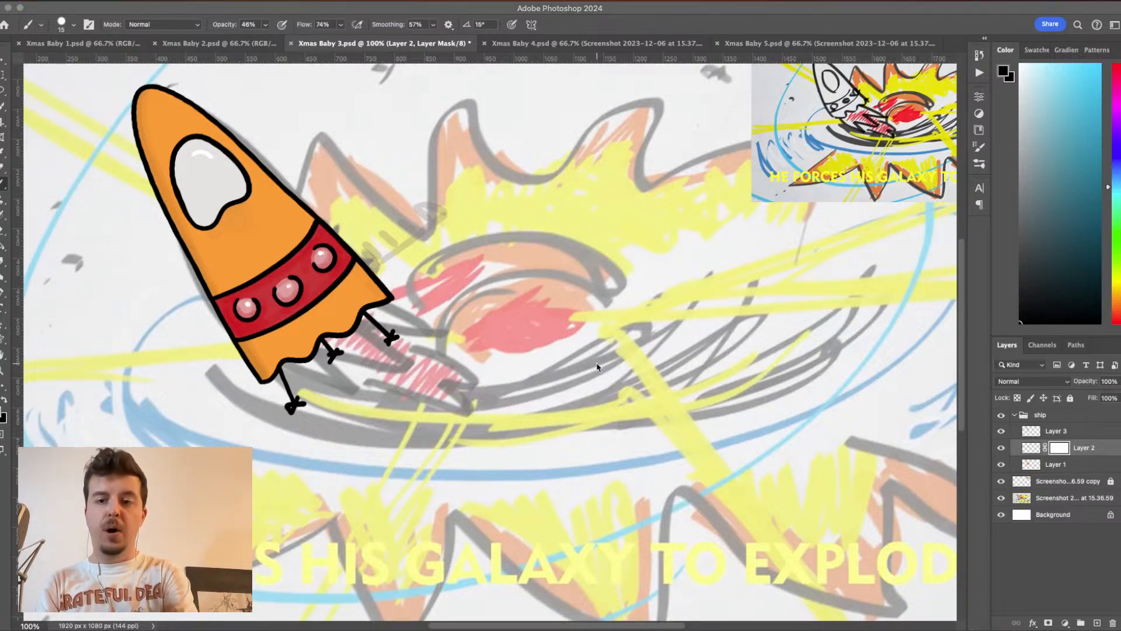
click(597, 364)
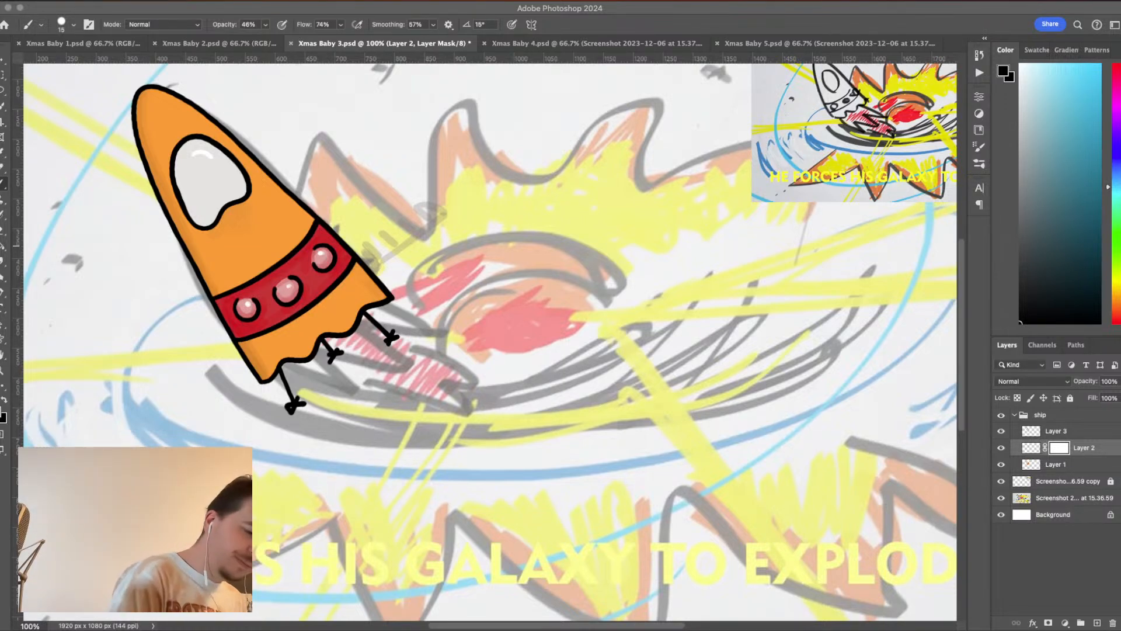
- Set the brush to 44 px at 100% opacity and mask out Layer 2's stray grey marks beside the rocket's lower edge
click(73, 24)
drag(79, 59, 72, 63)
click(74, 25)
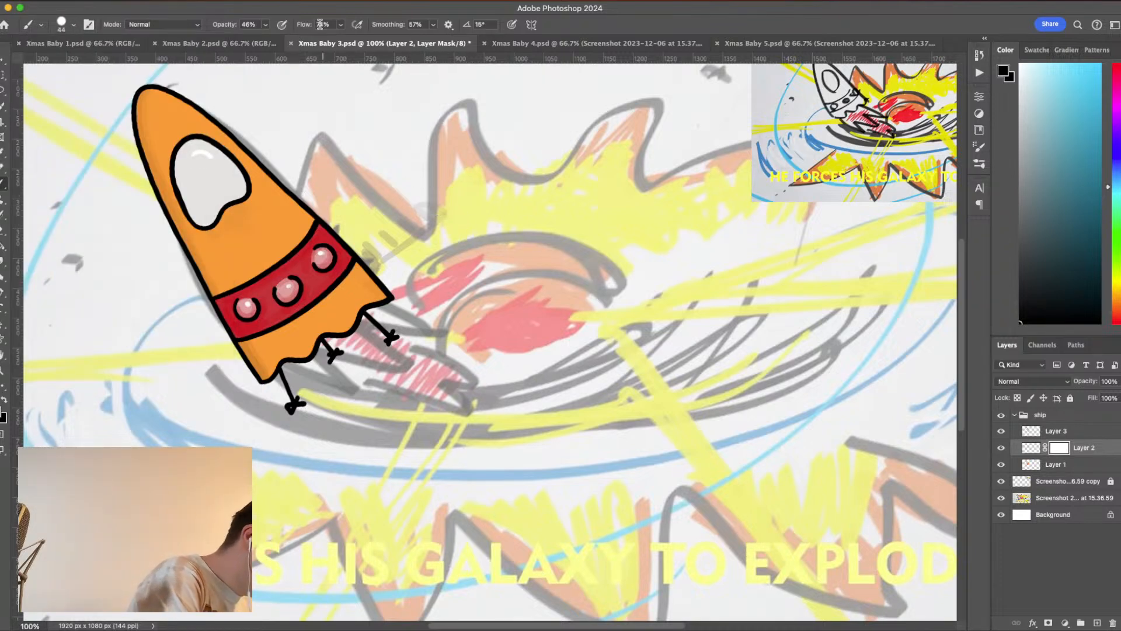
click(266, 25)
drag(265, 39, 343, 44)
click(457, 217)
mouse_move(421, 176)
mouse_down()
mouse_move(463, 225)
mouse_move(451, 247)
mouse_move(405, 200)
mouse_move(416, 257)
mouse_move(398, 254)
mouse_move(372, 219)
mouse_move(392, 243)
mouse_move(359, 224)
mouse_move(397, 275)
mouse_move(354, 236)
mouse_move(402, 284)
mouse_up()
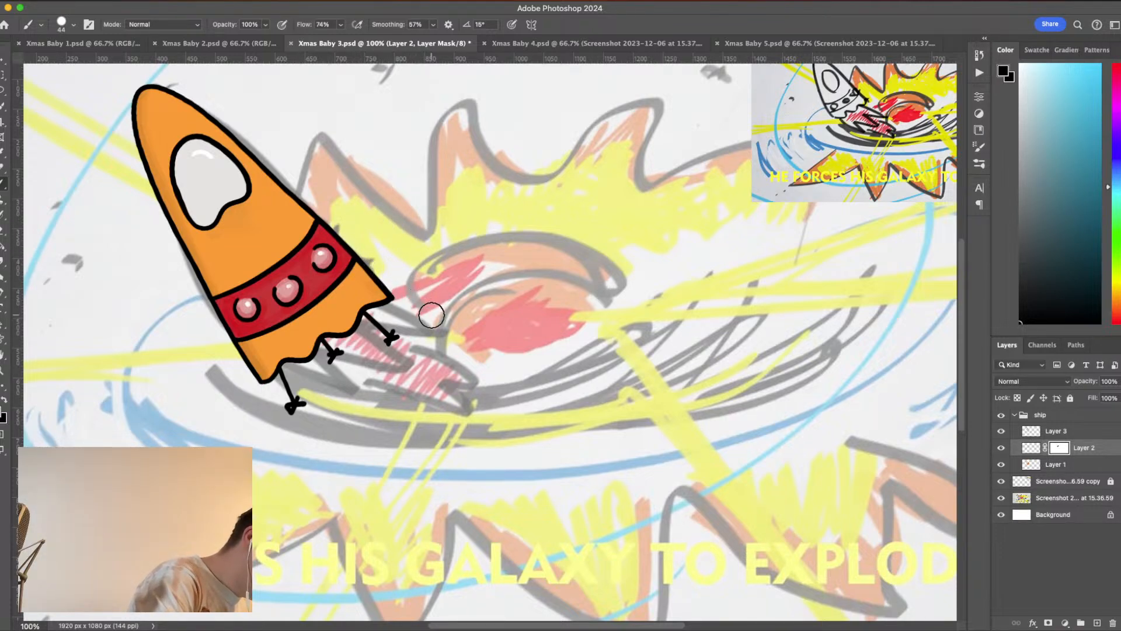
- Check Layer 3's contents by toggling its visibility, and add a layer mask to it
click(1002, 431)
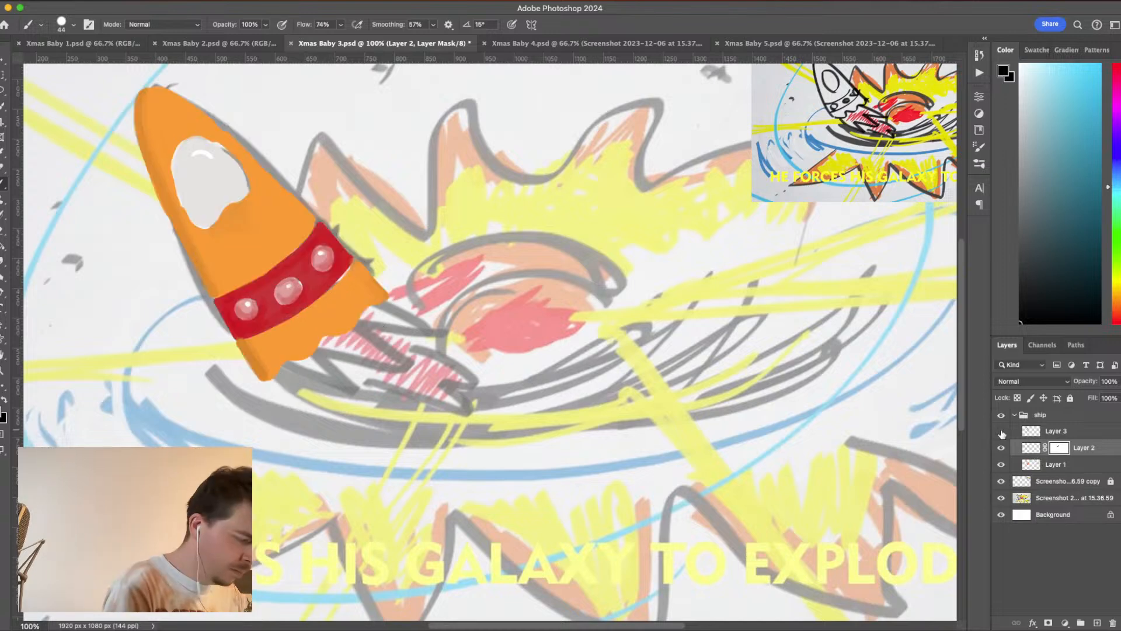
click(1002, 431)
click(1037, 433)
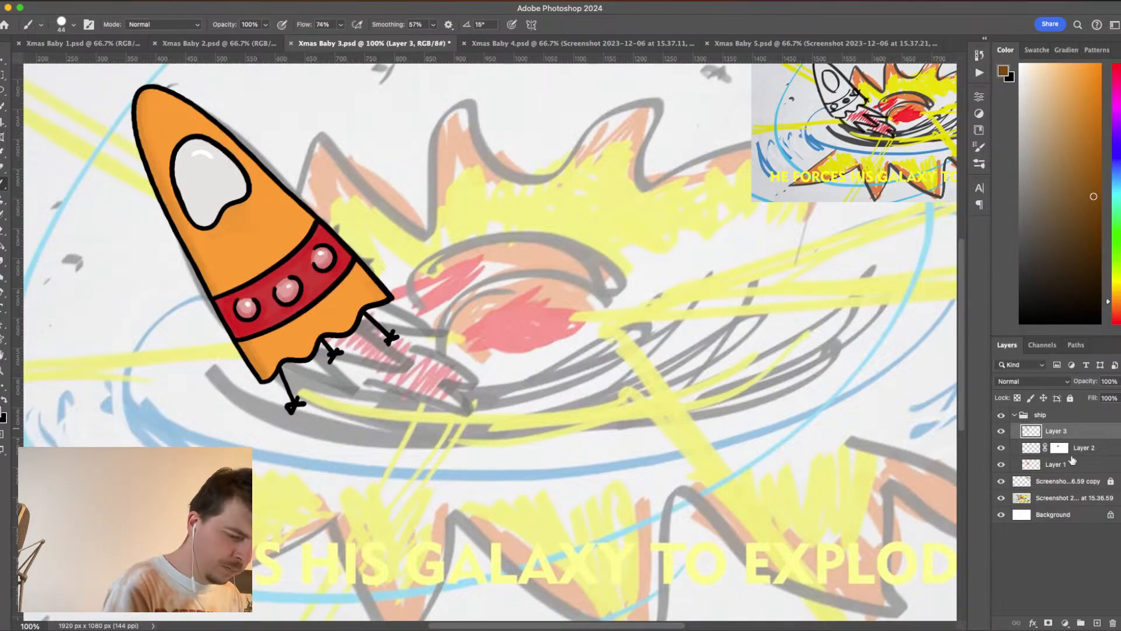
click(1049, 623)
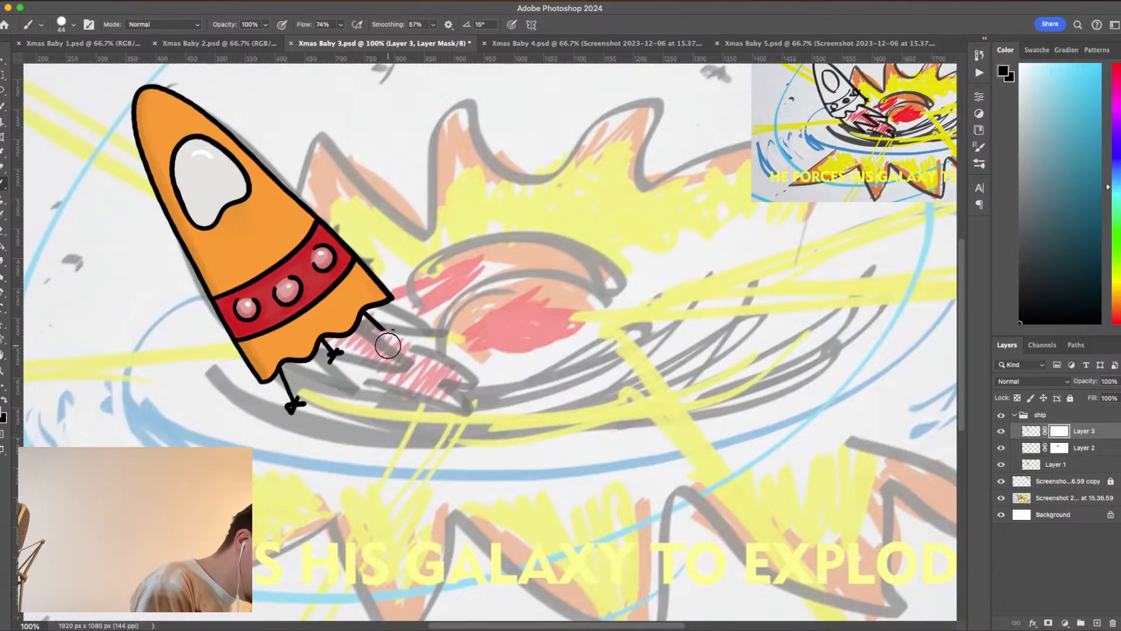
- Paint black on Layer 3's mask to hide the three knotted strings hanging from the rocket's base, and collapse the ship group
key(super+minus)
key(super+minus)
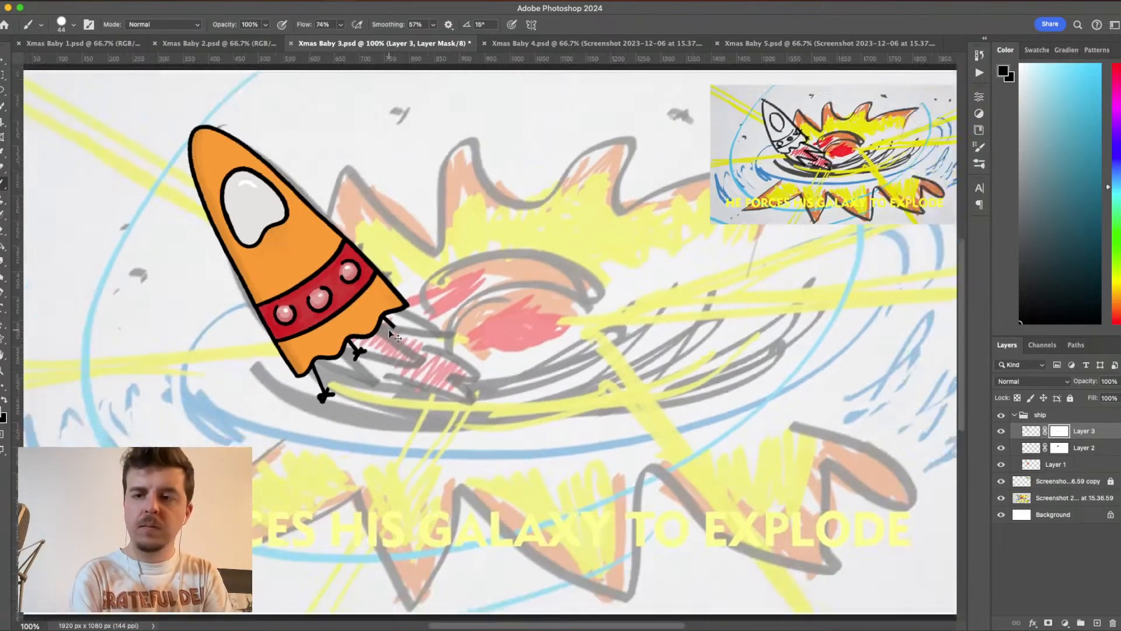
key(super+plus)
key(super+plus)
key(super+plus)
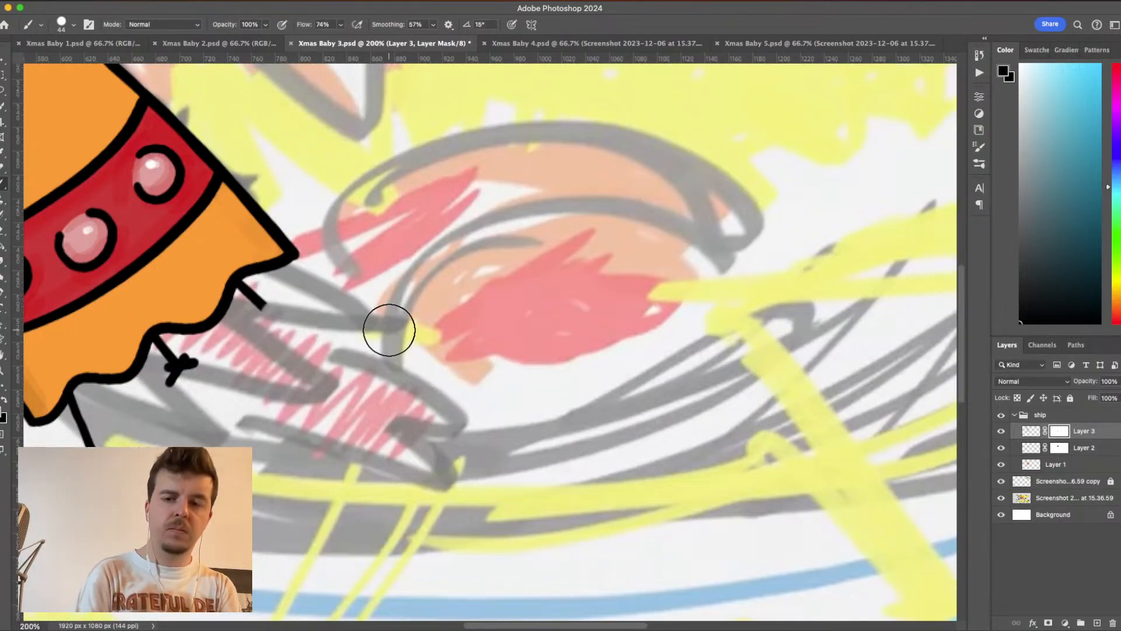
drag(470, 388, 769, 372)
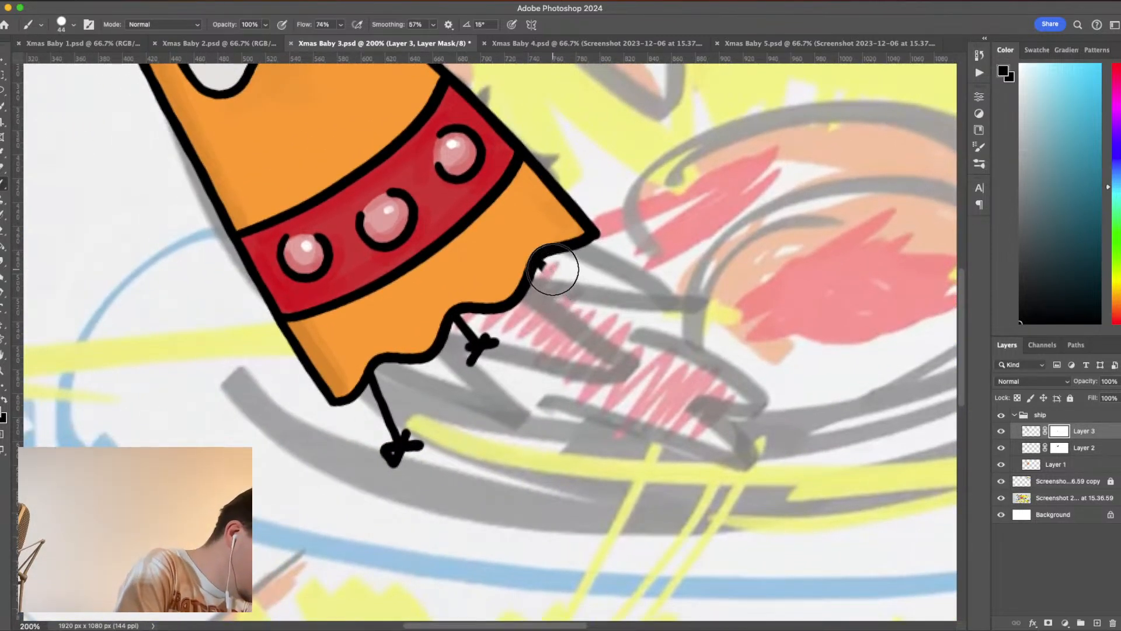
drag(555, 271, 555, 273)
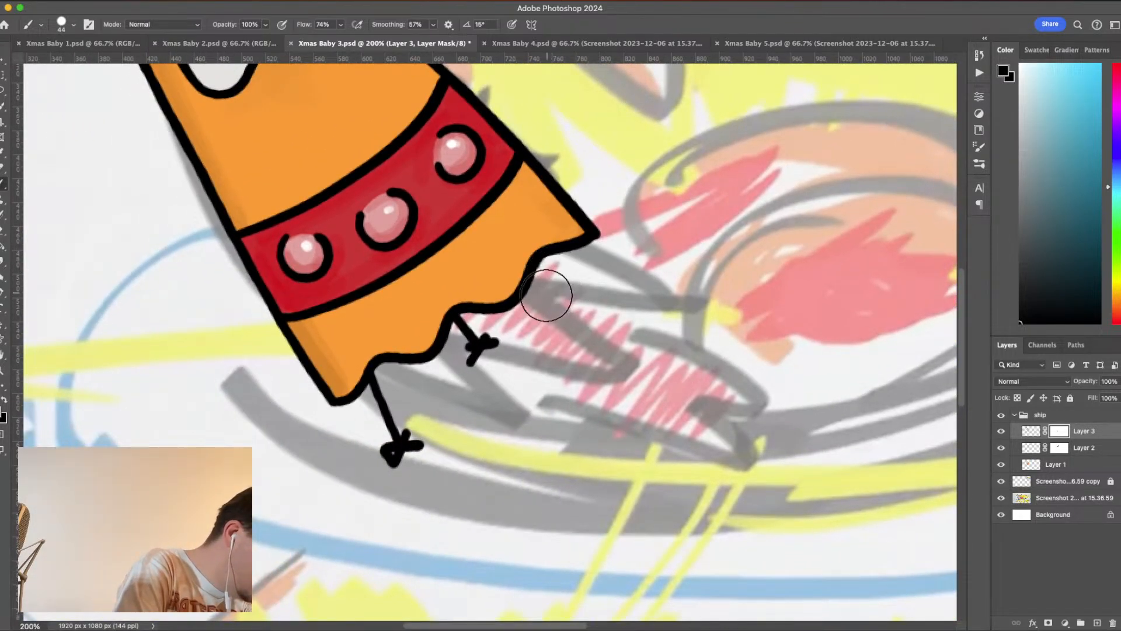
mouse_move(500, 355)
mouse_down()
mouse_move(479, 345)
mouse_move(478, 363)
mouse_move(468, 325)
mouse_up()
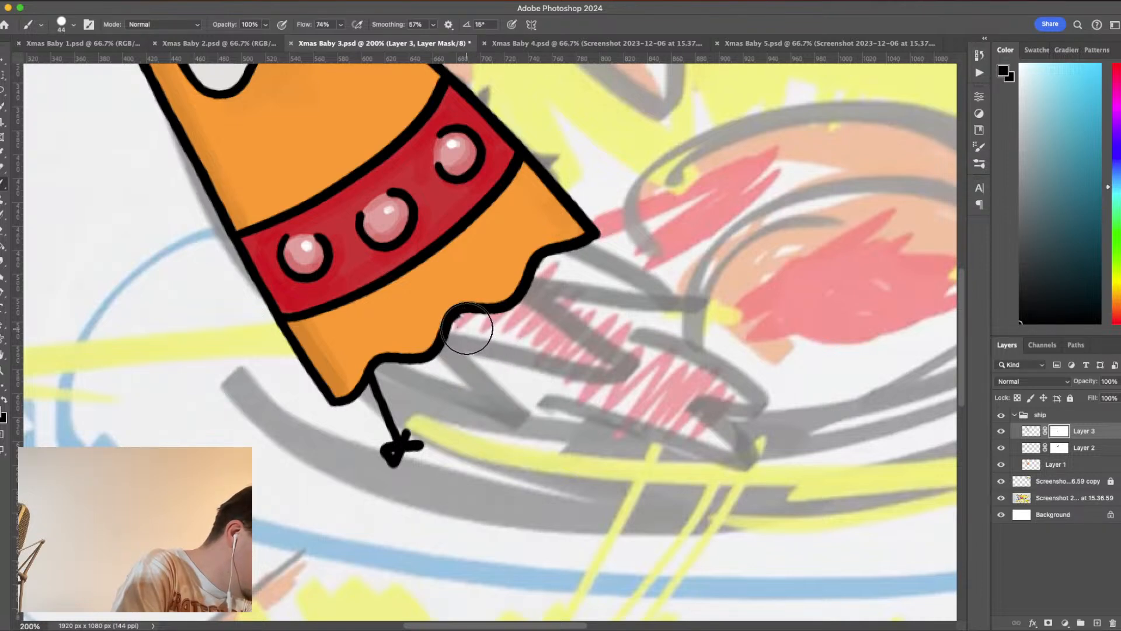
mouse_move(456, 431)
mouse_down()
mouse_move(428, 456)
mouse_move(399, 441)
mouse_move(418, 451)
mouse_move(392, 455)
mouse_move(382, 391)
mouse_up()
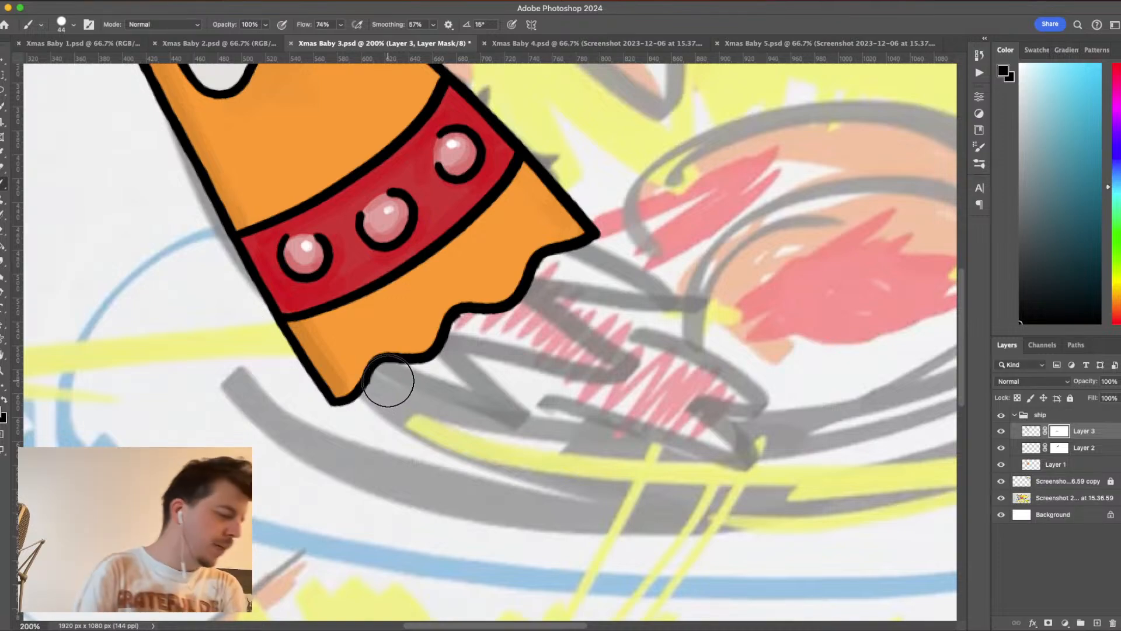
key(super+minus)
key(super+minus)
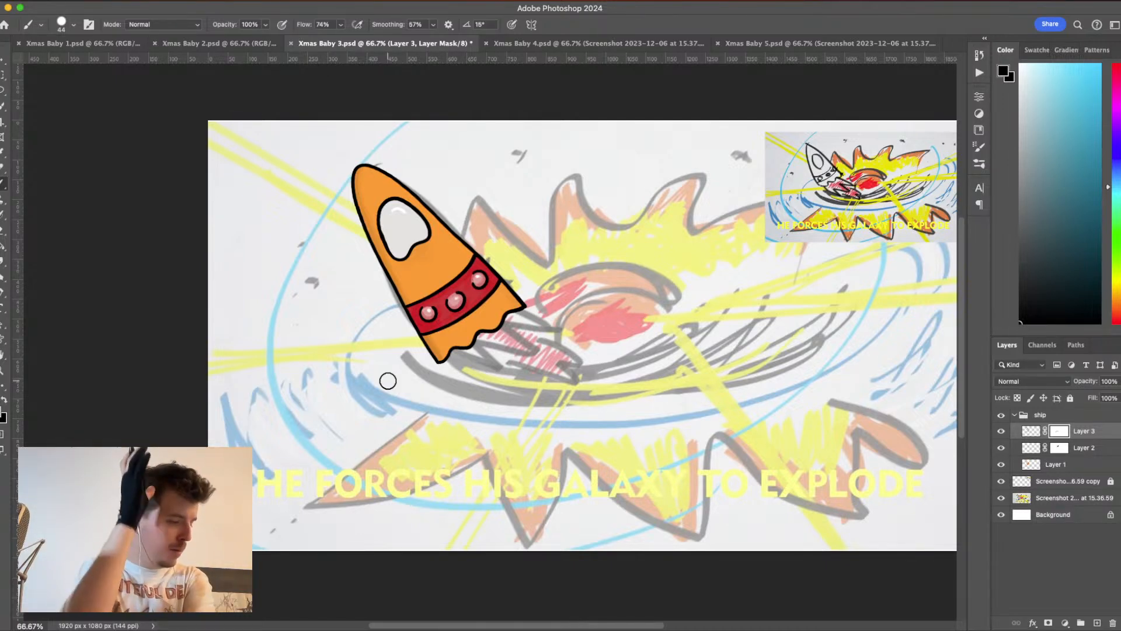
key(super+minus)
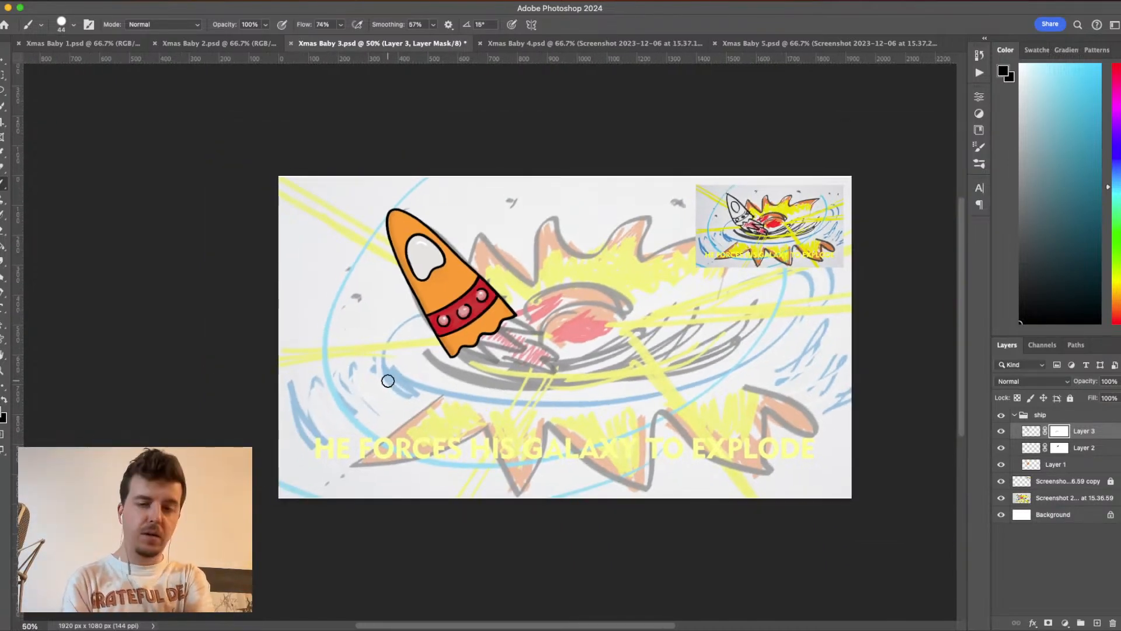
click(1015, 415)
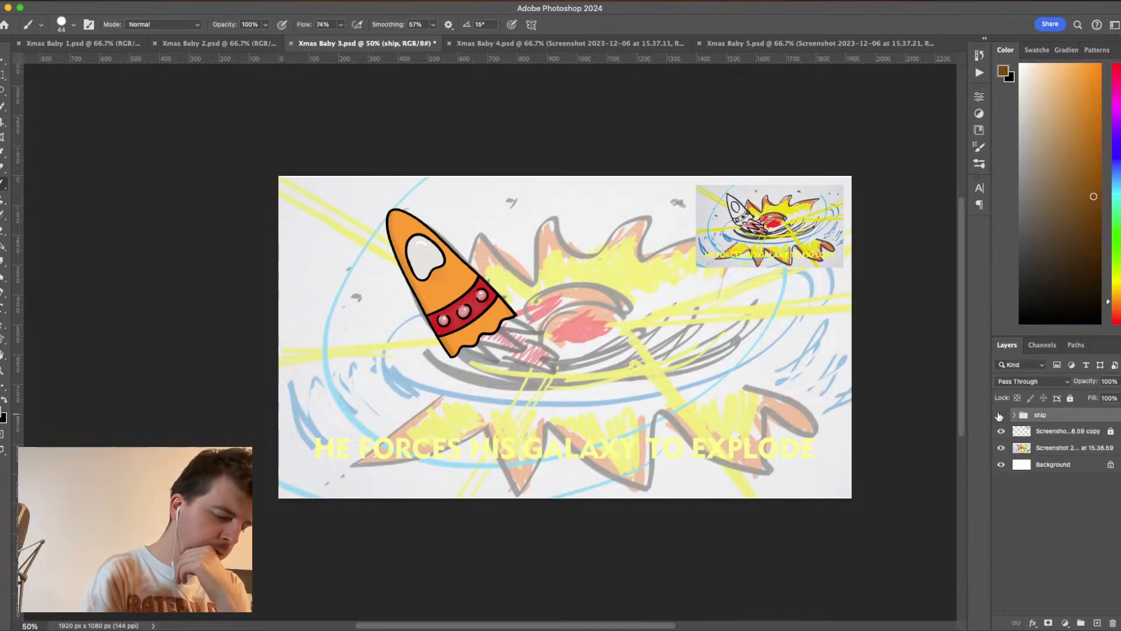
click(1001, 415)
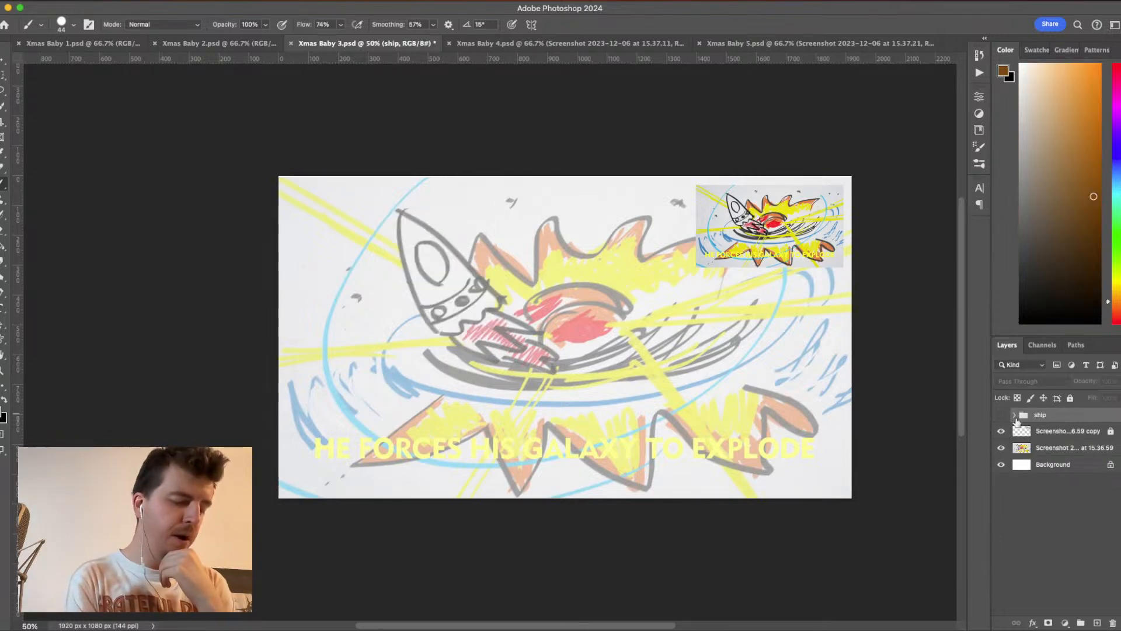
click(1002, 415)
click(1117, 380)
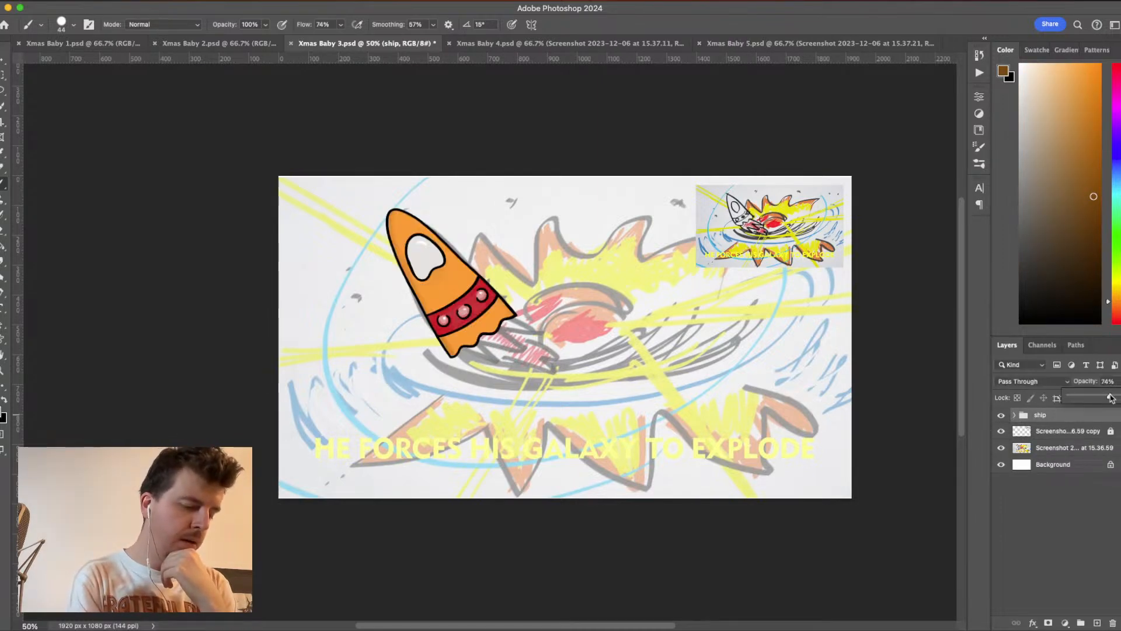
mouse_move(1112, 398)
mouse_down()
mouse_move(1081, 399)
mouse_move(1118, 399)
mouse_up()
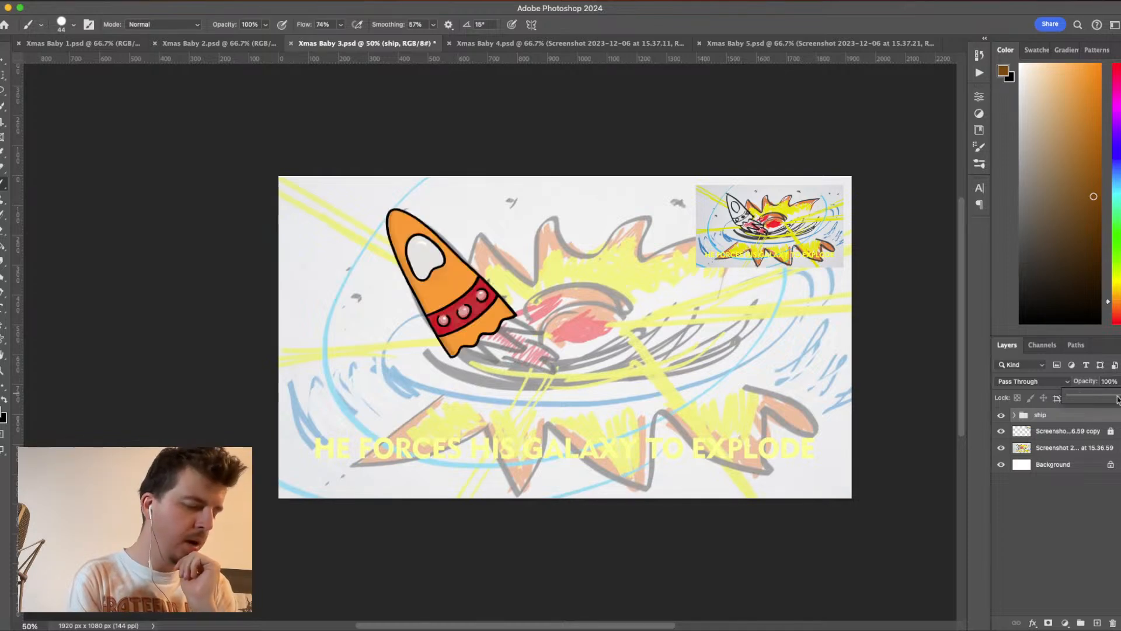
- Hide the ship group and add a new layer above the locked screenshot copy, with the foreground color reset to default black
click(999, 416)
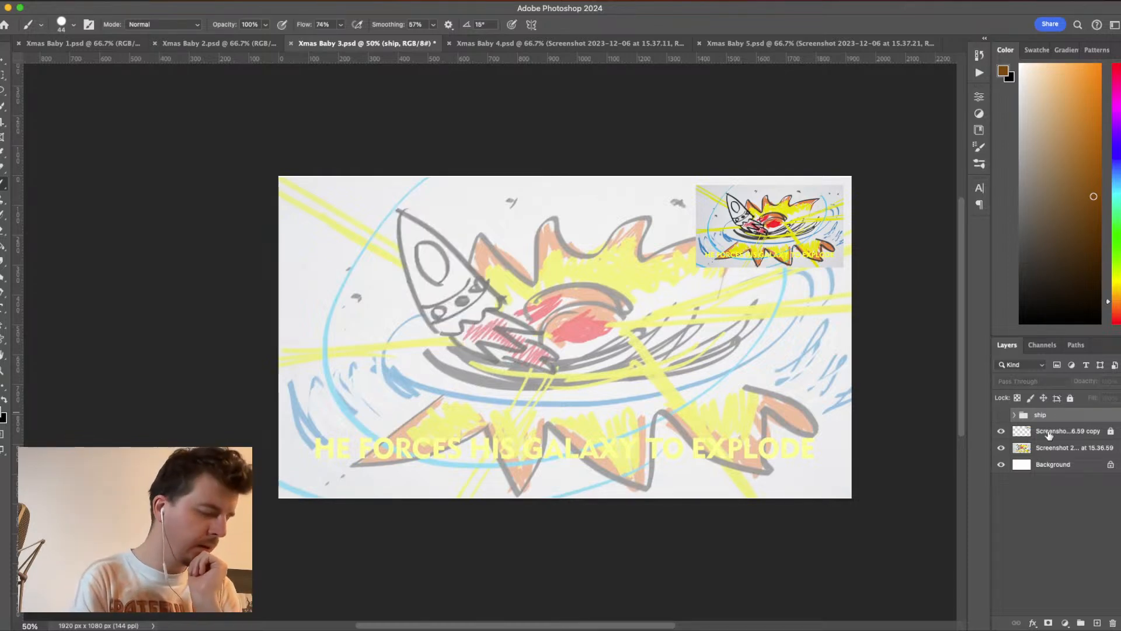
click(1082, 433)
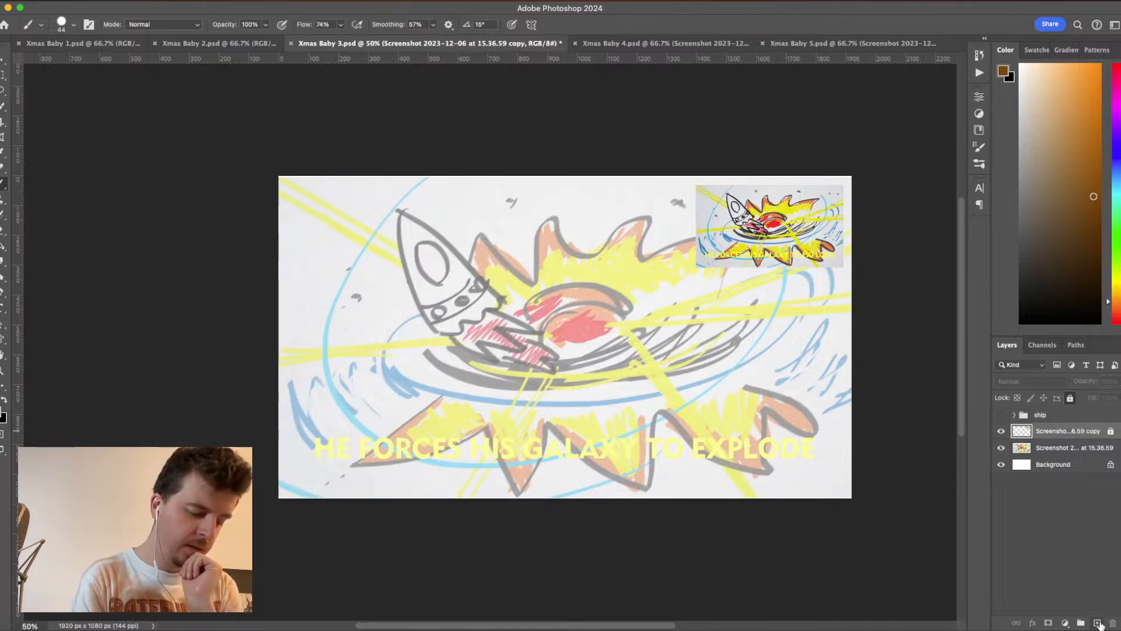
click(1097, 623)
key(d)
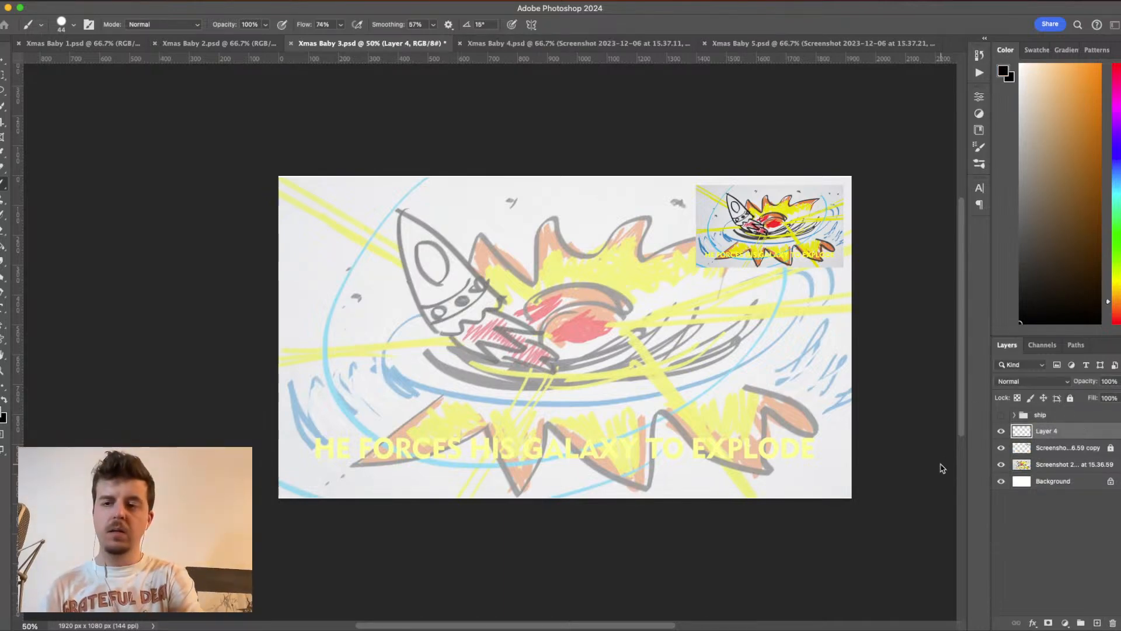
- Save the Xmas Baby 3 document and set the Hard Round Pressure Size brush to 15 px
key(super+s)
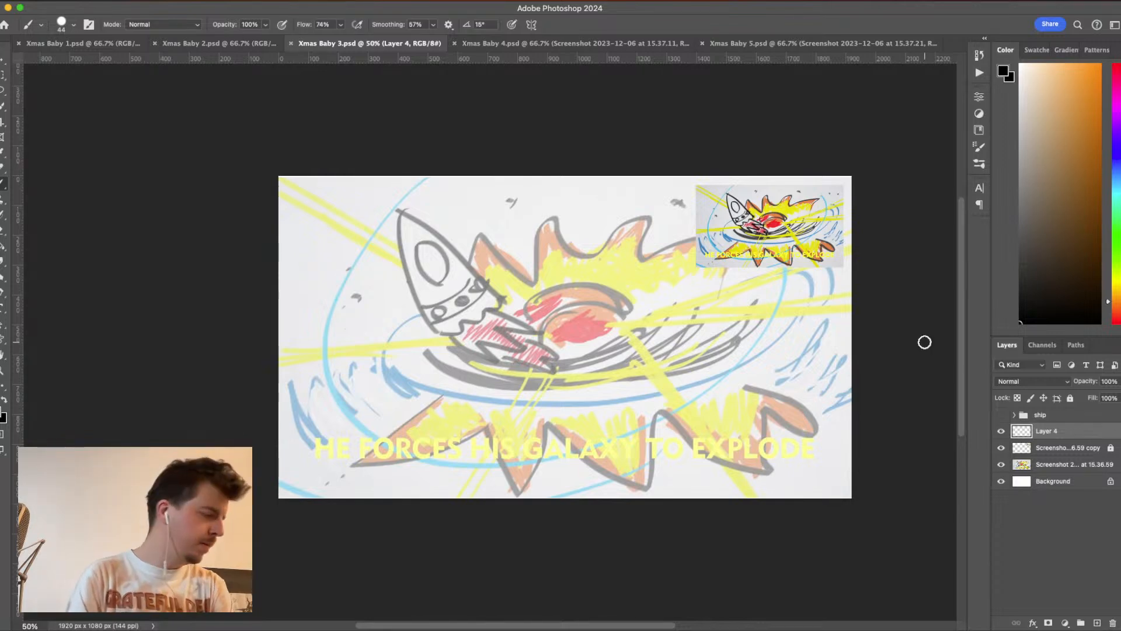
click(61, 24)
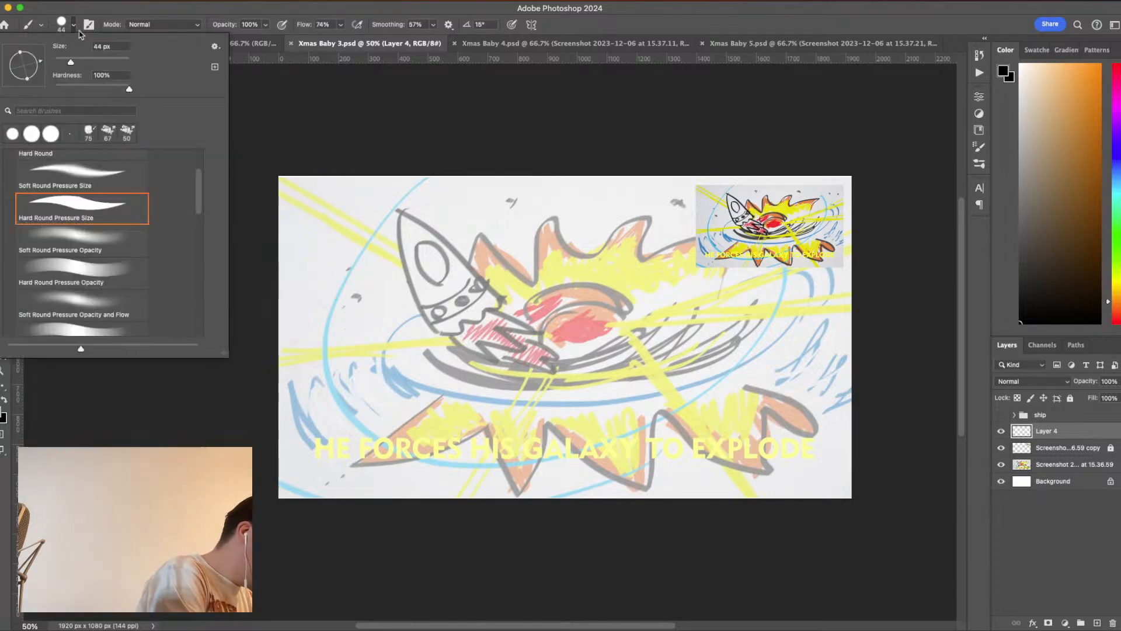
click(101, 46)
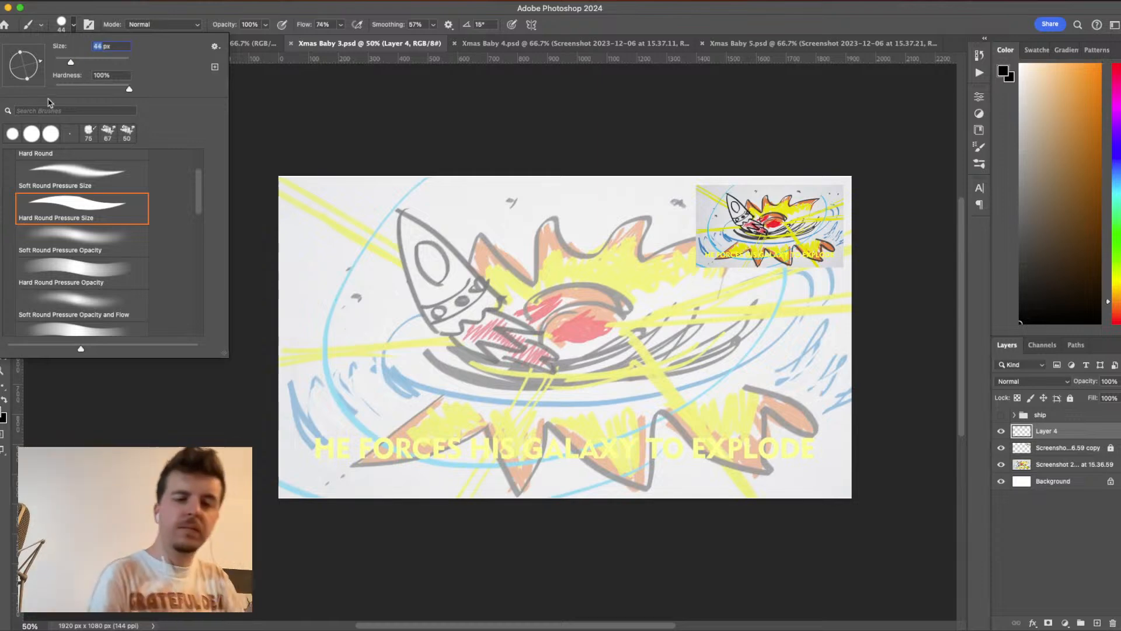
text(15)
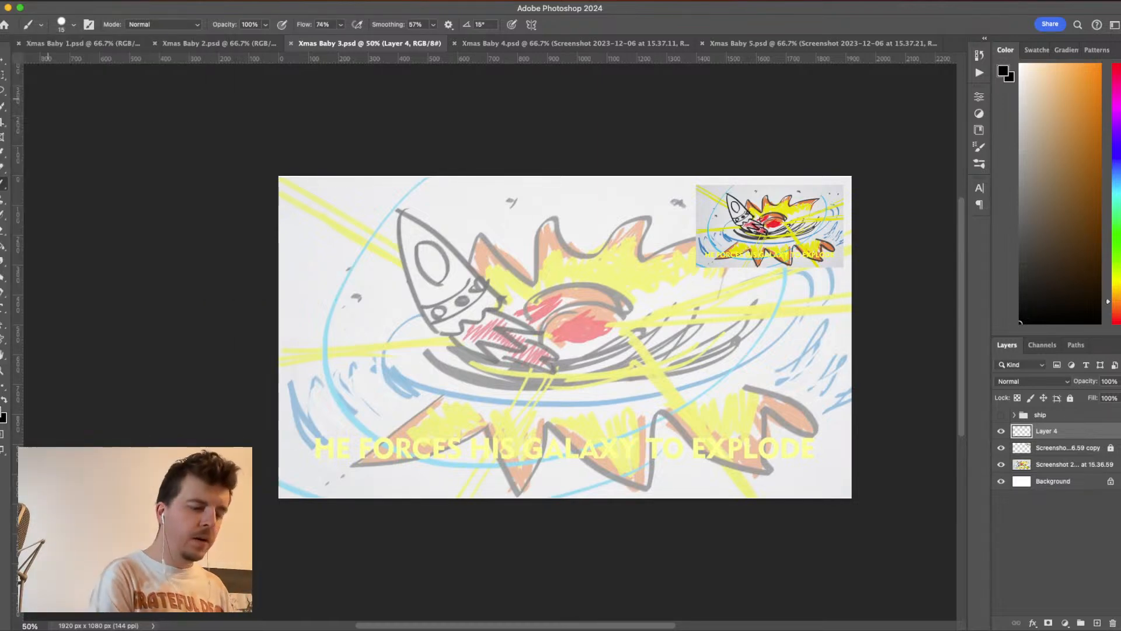
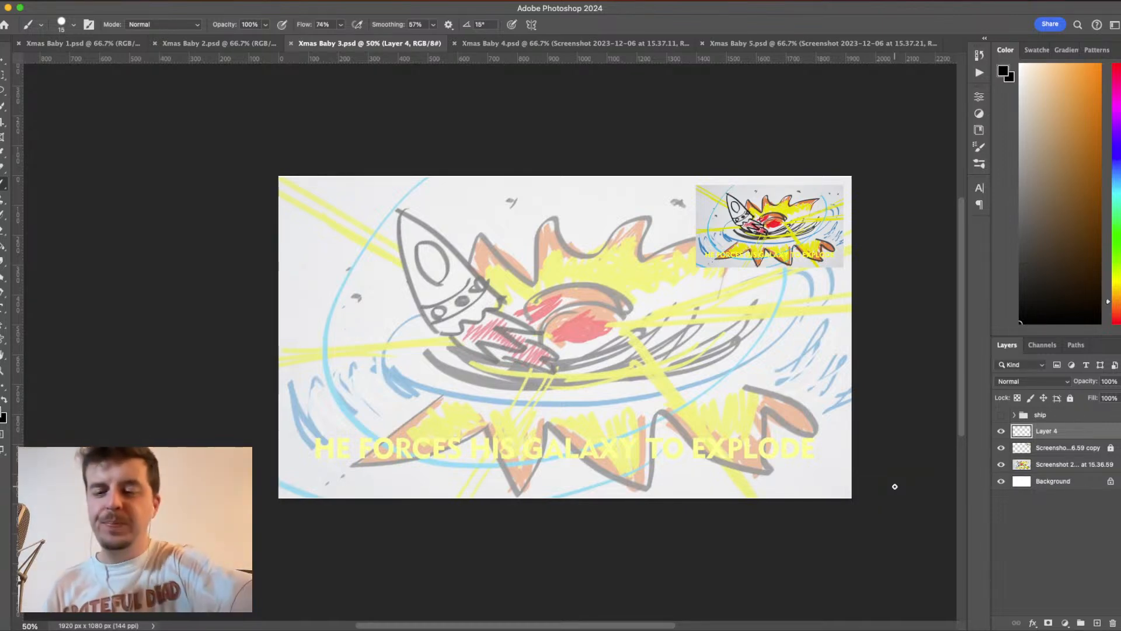
- Hide the small full-colour reference sketch layer, keep the faded sketch visible, and make Layer 4 active
key(super+equal)
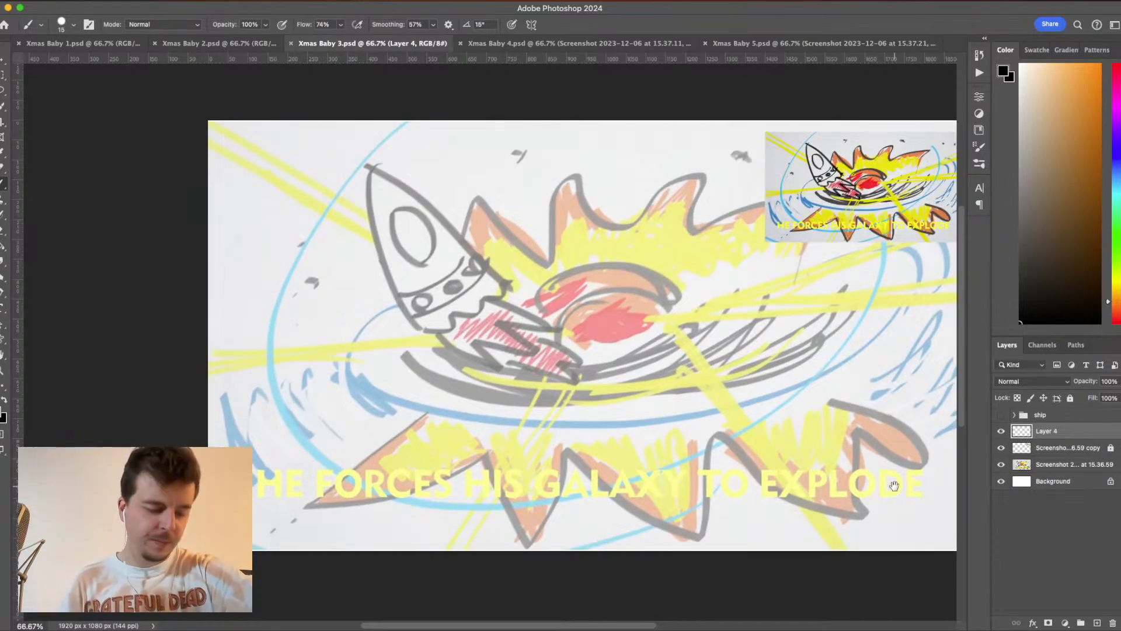
scroll(559, 331, right, 5)
scroll(559, 331, down, 2)
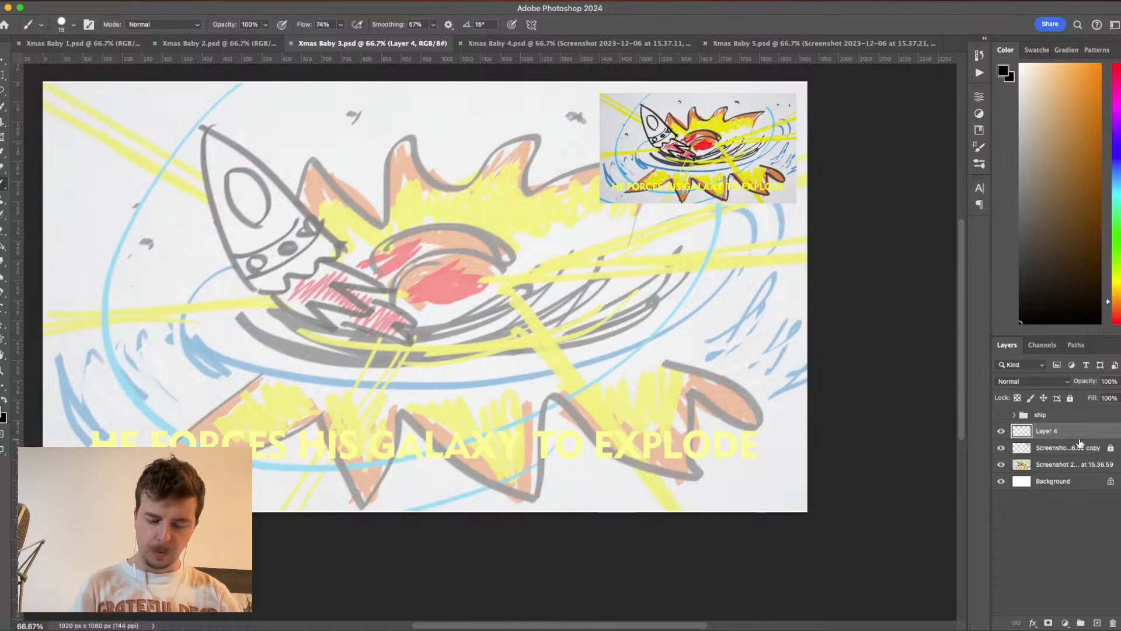
click(1044, 466)
click(1000, 465)
click(1001, 465)
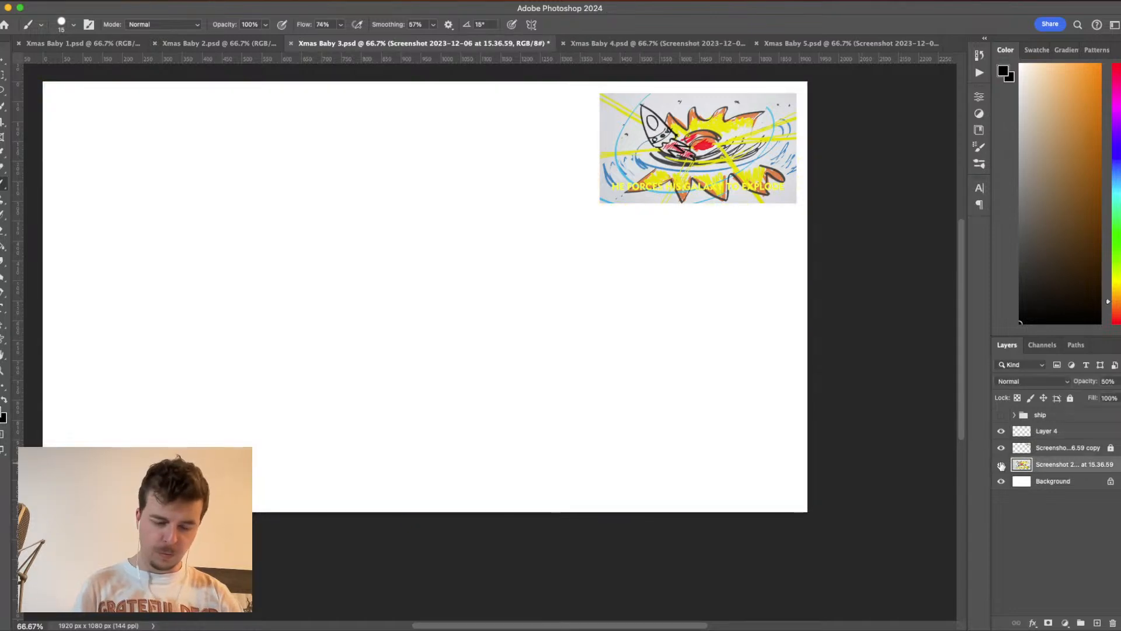
click(1001, 448)
click(1048, 432)
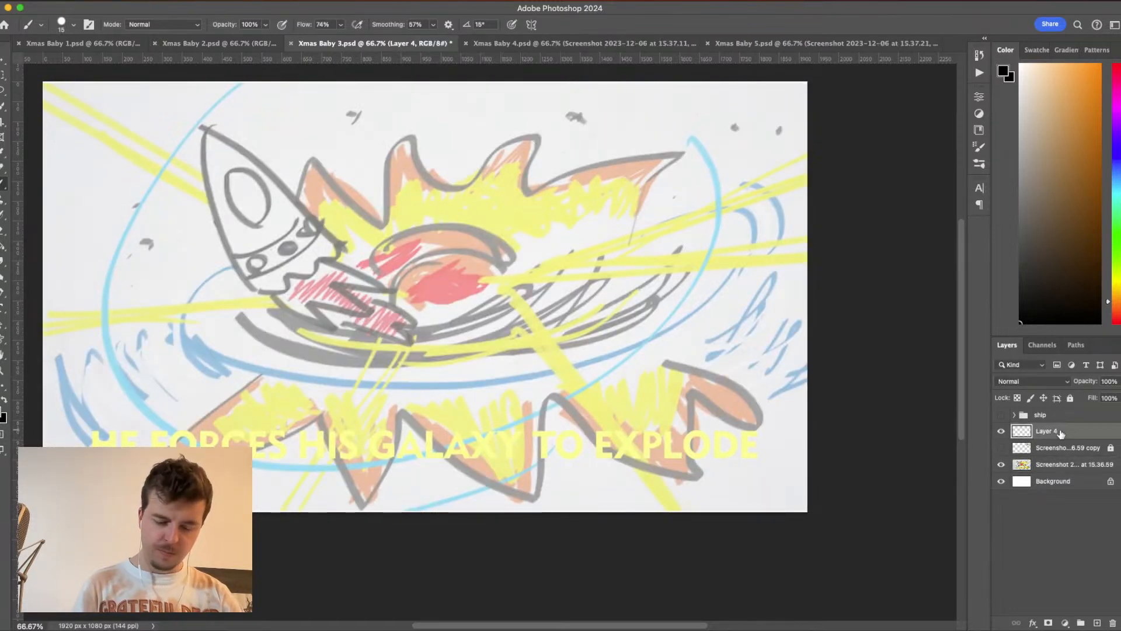
- Ink the explosion's upper jagged outline in black over the sketch, including the single spike behind the rocket's lower side
drag(1051, 299, 1018, 326)
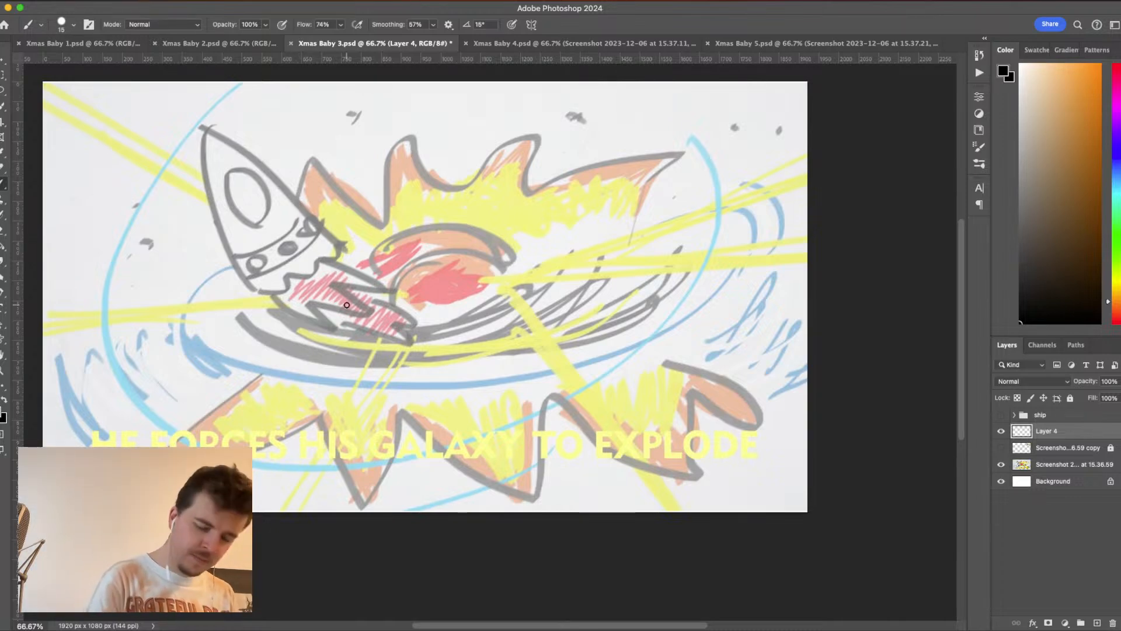
click(1003, 415)
click(1002, 415)
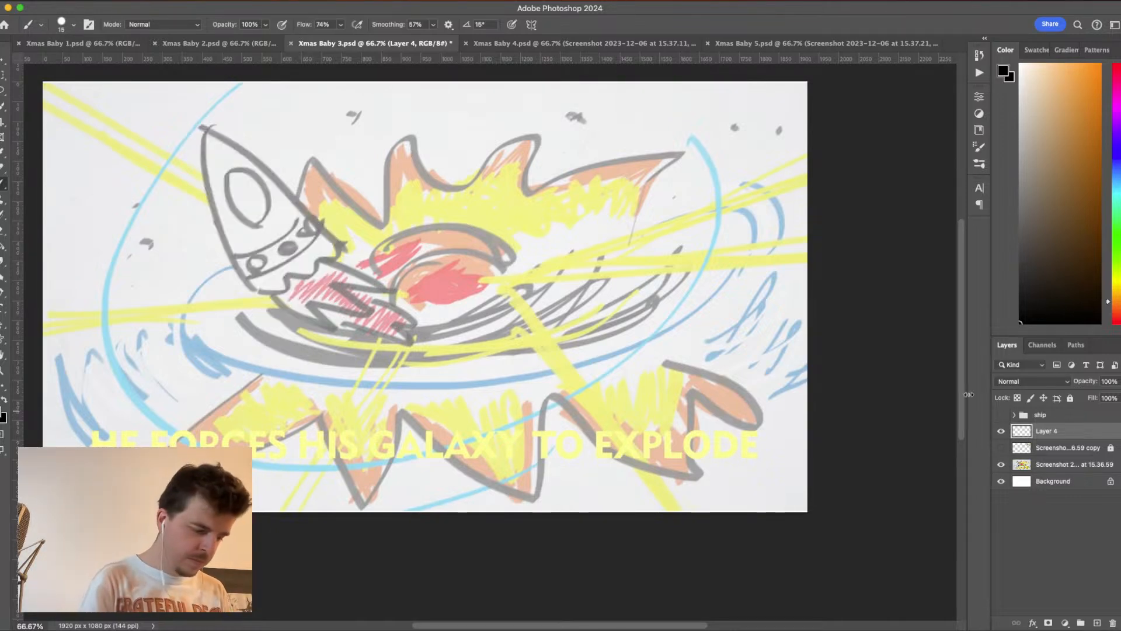
mouse_move(293, 203)
mouse_down()
mouse_move(310, 144)
mouse_move(374, 224)
mouse_move(400, 122)
mouse_move(454, 197)
mouse_move(525, 107)
mouse_move(529, 194)
mouse_move(680, 125)
mouse_move(619, 222)
mouse_move(705, 194)
mouse_move(680, 268)
mouse_up()
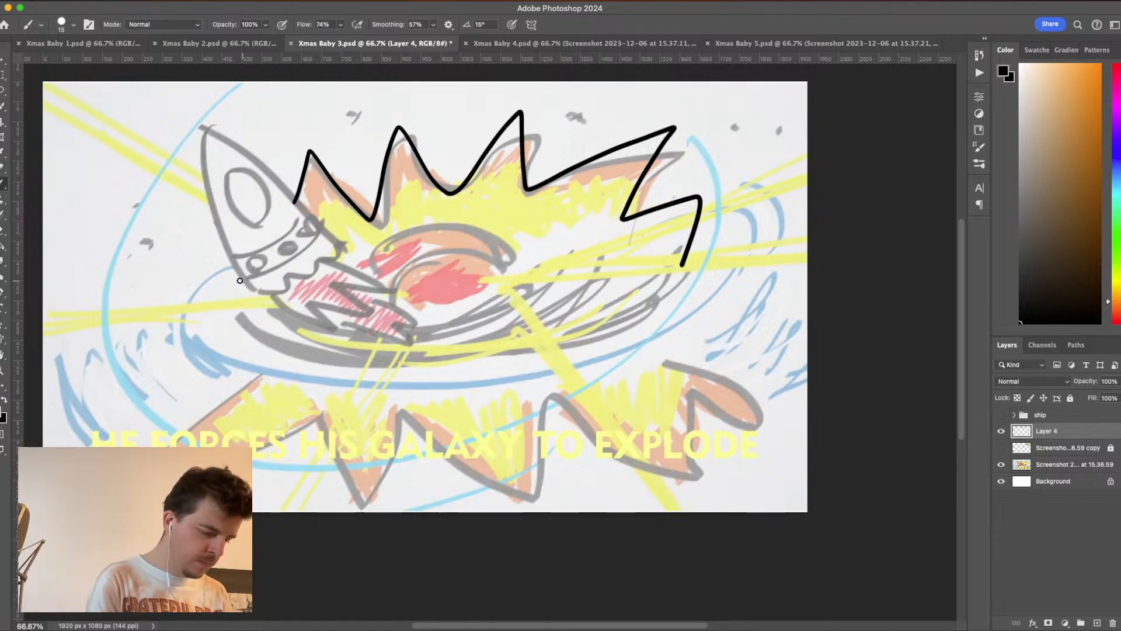
mouse_move(227, 251)
mouse_down()
mouse_move(141, 271)
mouse_move(214, 309)
mouse_up()
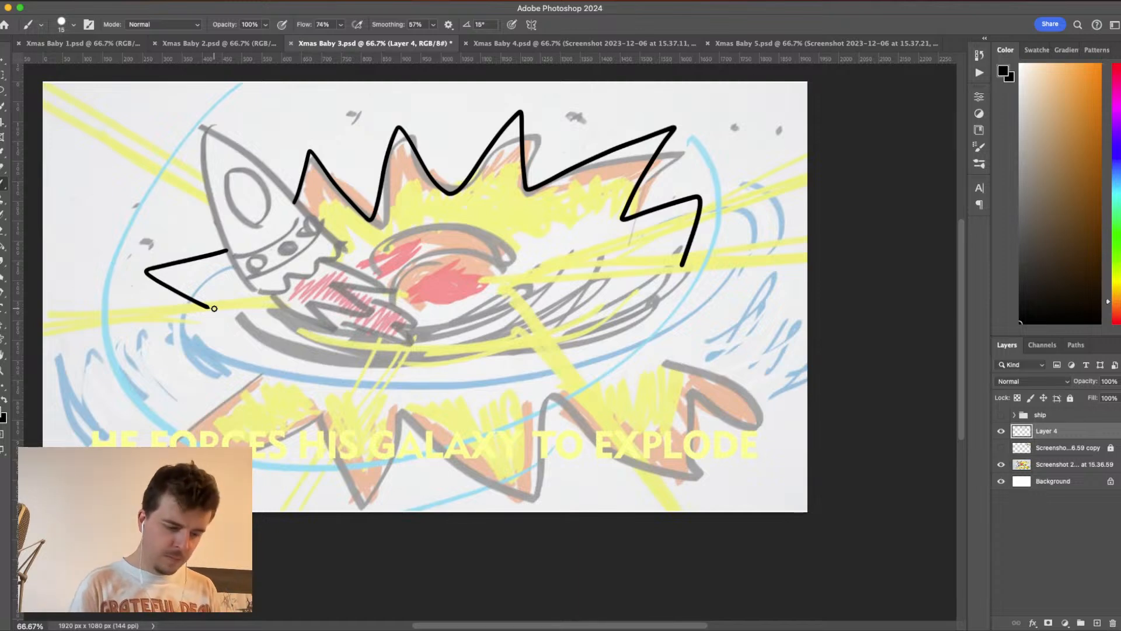
- Draw small outlined debris rocks above the explosion's spikes and one beside the rocket
mouse_move(688, 115)
mouse_down()
mouse_move(707, 112)
mouse_move(685, 114)
mouse_up()
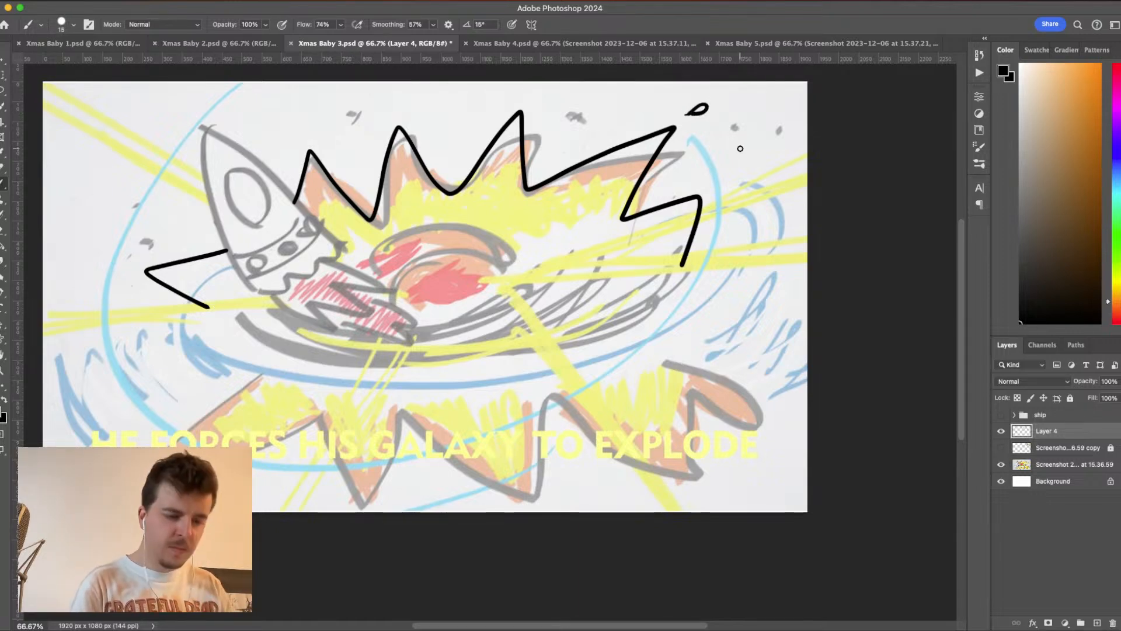
key(super+z)
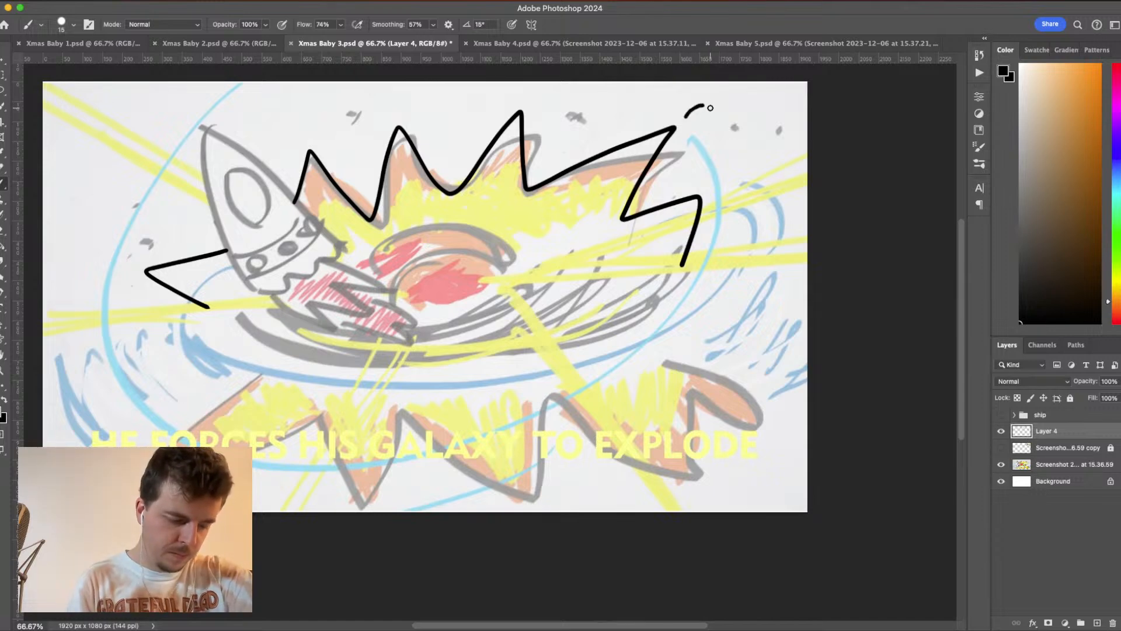
mouse_move(701, 98)
mouse_down()
mouse_move(713, 110)
mouse_move(697, 110)
mouse_move(698, 98)
mouse_up()
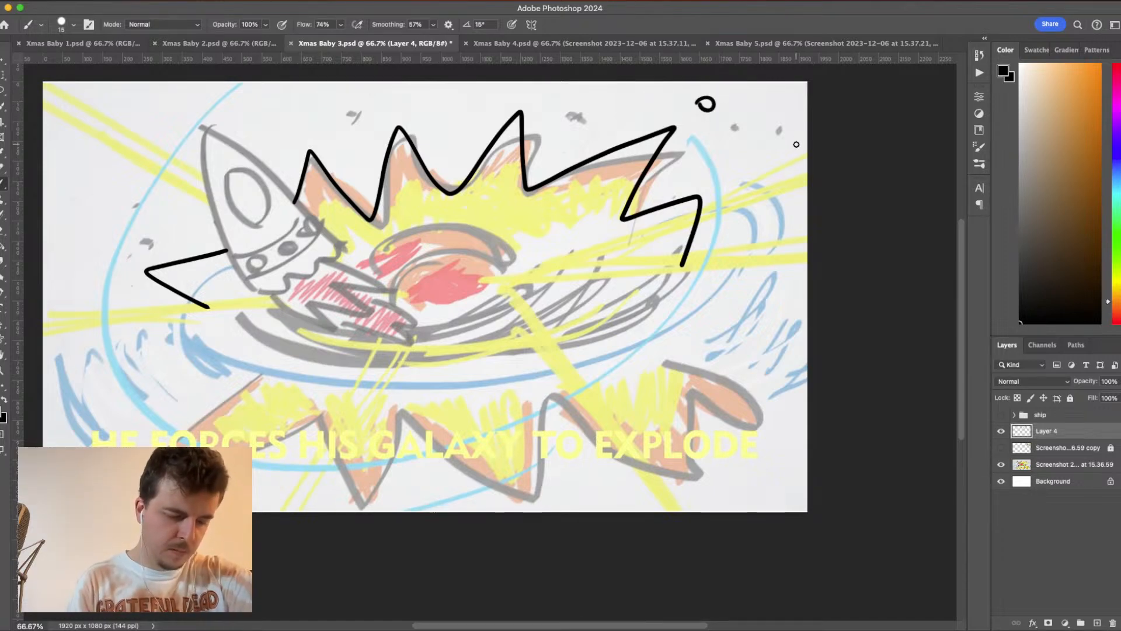
mouse_move(783, 134)
mouse_down()
mouse_move(777, 142)
mouse_move(773, 119)
mouse_move(789, 129)
mouse_move(771, 139)
mouse_move(774, 122)
mouse_move(788, 129)
mouse_move(774, 119)
mouse_up()
key(super+z)
key(super+z)
key(super+z)
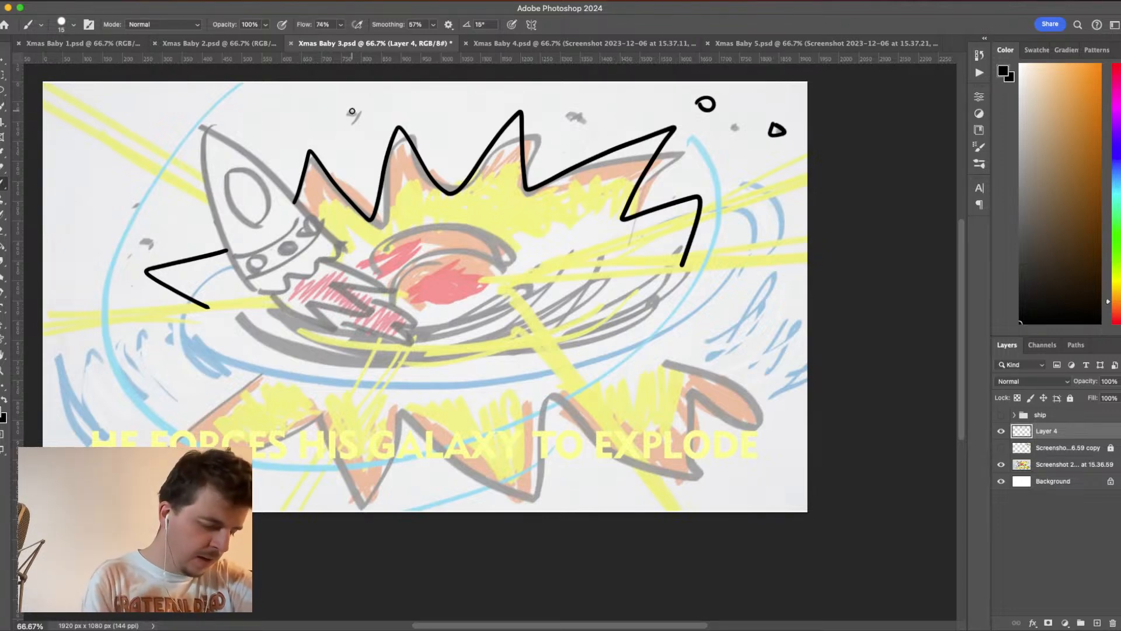
mouse_move(344, 112)
mouse_down()
mouse_move(360, 110)
mouse_move(355, 125)
mouse_move(343, 111)
mouse_up()
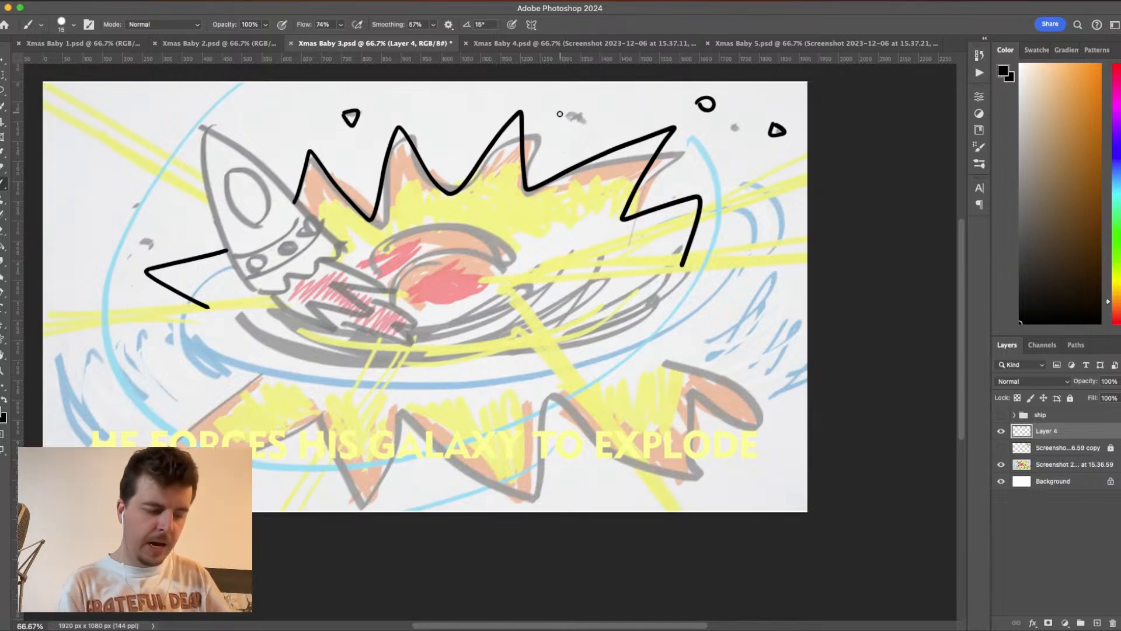
mouse_move(565, 119)
mouse_down()
mouse_move(577, 111)
mouse_move(584, 123)
mouse_move(564, 117)
mouse_up()
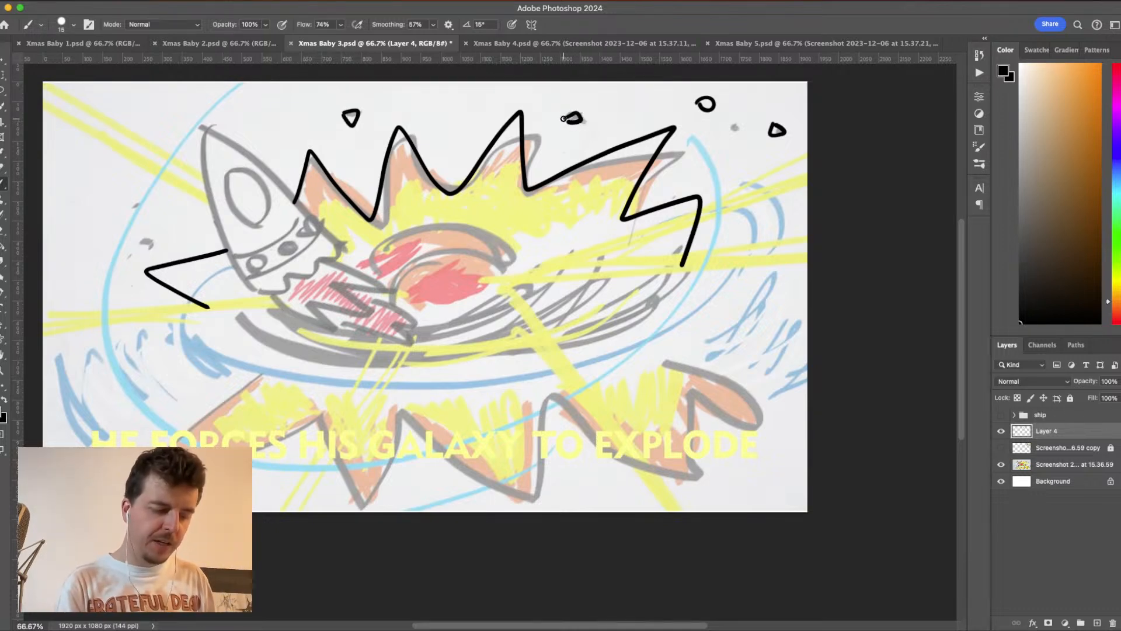
mouse_move(141, 201)
mouse_down()
mouse_move(129, 207)
mouse_move(146, 210)
mouse_move(129, 214)
mouse_move(137, 201)
mouse_up()
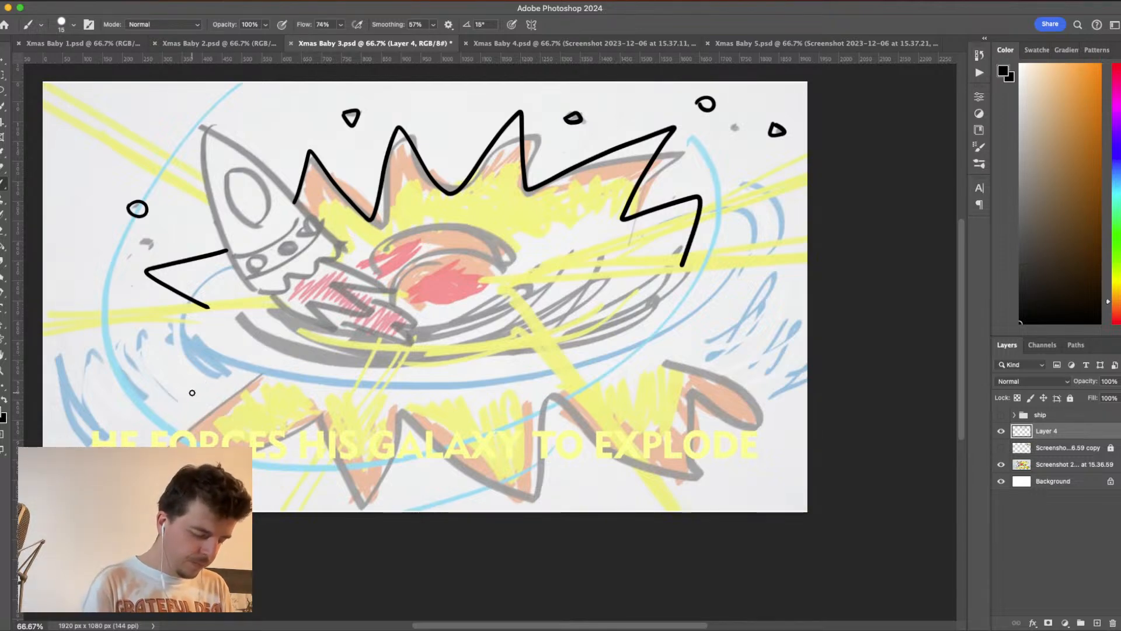
- Ink the explosion's lower jagged outline with long downward spikes running from the left side to the right side of the sketch
mouse_move(206, 377)
mouse_down()
mouse_move(136, 439)
mouse_move(181, 443)
mouse_move(321, 412)
mouse_move(365, 532)
mouse_move(408, 413)
mouse_move(410, 426)
mouse_move(541, 508)
mouse_move(553, 391)
mouse_move(634, 454)
mouse_move(721, 494)
mouse_move(678, 413)
mouse_move(802, 402)
mouse_up()
key(ctrl+z)
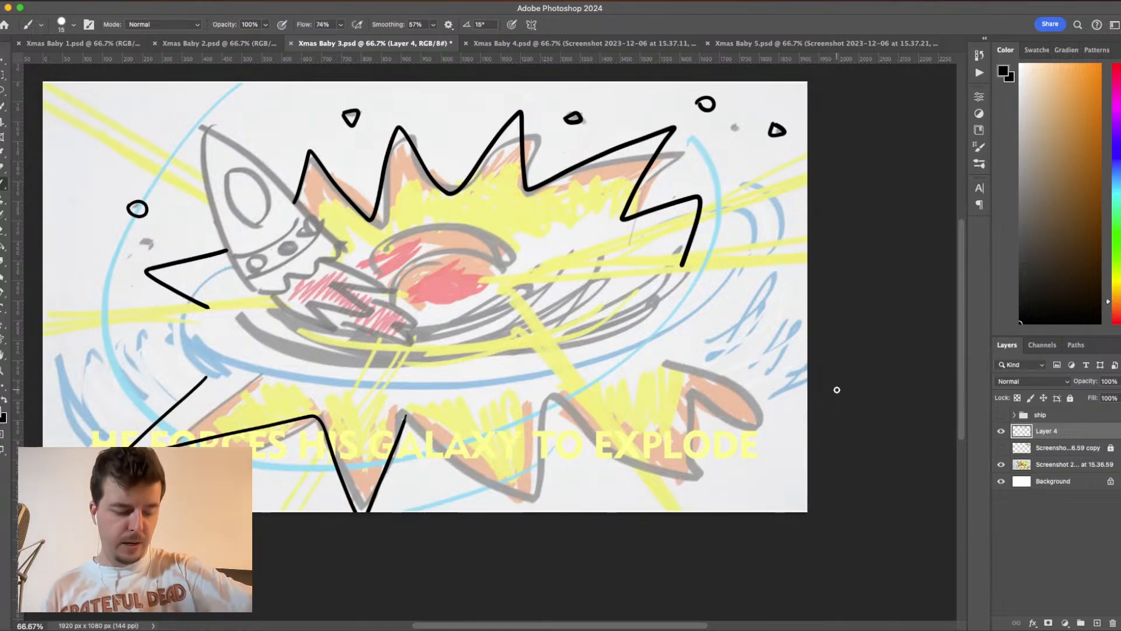
drag(402, 414, 517, 501)
key(ctrl+z)
drag(406, 416, 520, 502)
drag(547, 402, 519, 508)
key(ctrl+z)
drag(549, 396, 519, 505)
mouse_move(549, 396)
mouse_down()
mouse_move(702, 502)
mouse_move(679, 404)
mouse_move(729, 368)
mouse_move(803, 386)
mouse_up()
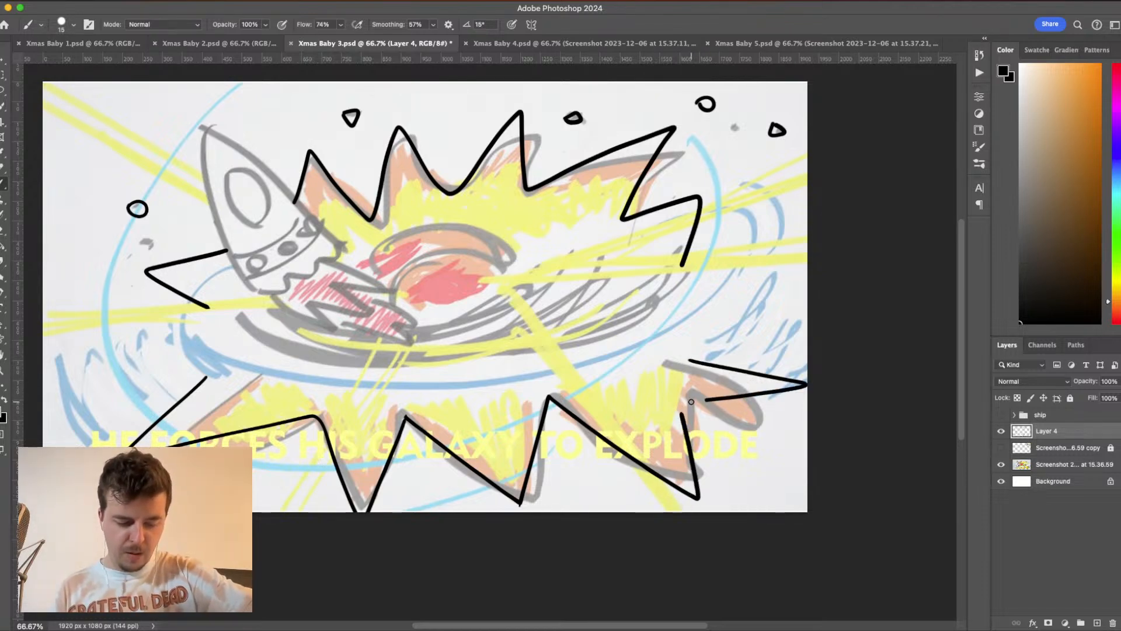
- Replace the explosion's last lower-right spike with a shorter one closer to the sketched orange tip
key(ctrl+z)
drag(681, 393, 782, 423)
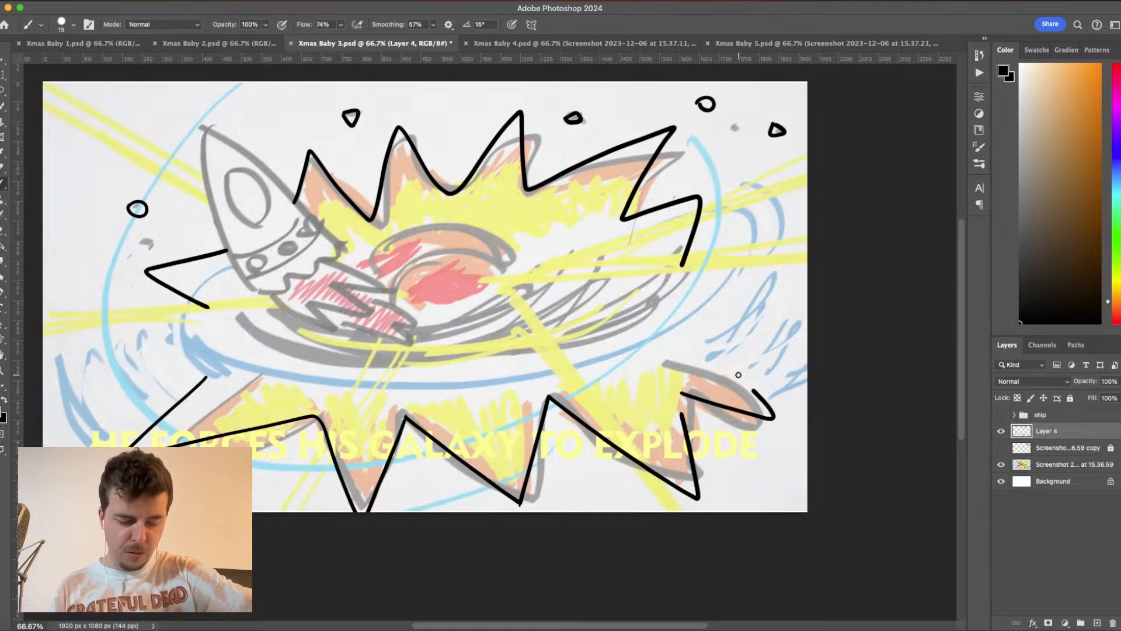
key(ctrl+z)
mouse_move(687, 395)
mouse_down()
mouse_move(783, 407)
mouse_move(718, 331)
mouse_up()
key(ctrl+z)
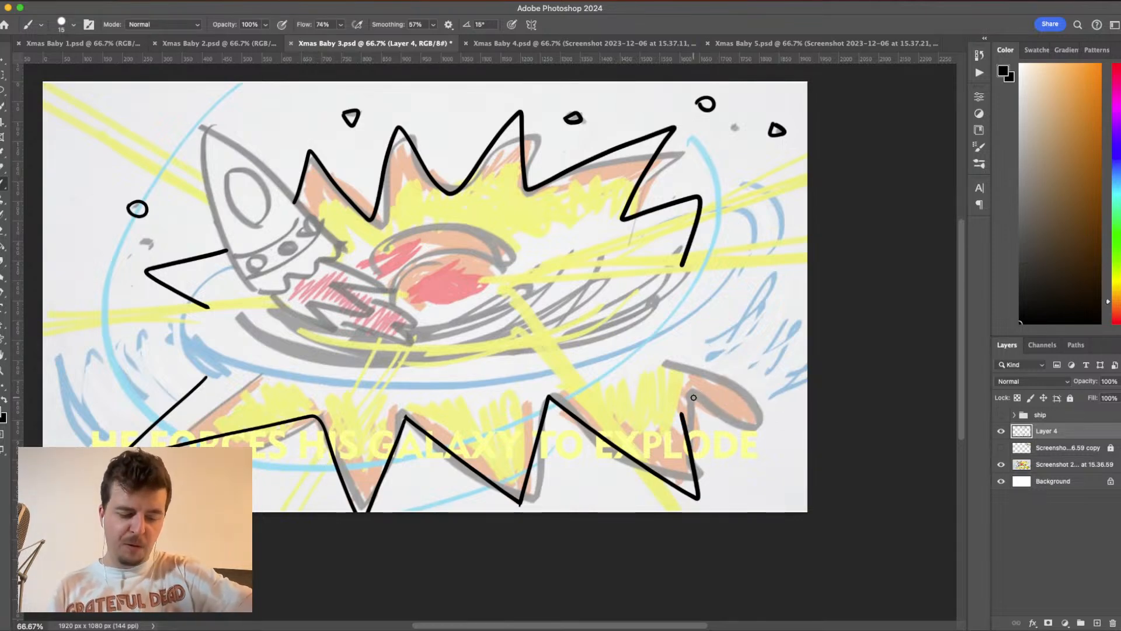
mouse_move(694, 397)
mouse_down()
mouse_move(774, 410)
mouse_move(725, 345)
mouse_up()
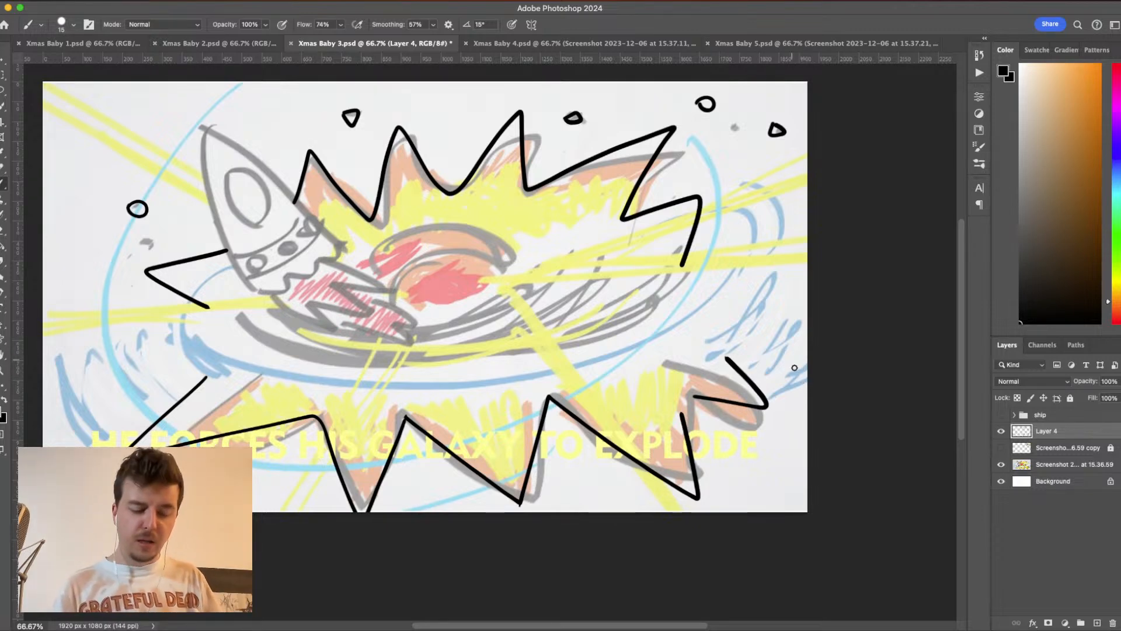
- Add an outlined rock beside the lower-right spike, two small dots between the lower spikes, and a triangular rock near the upper-left corner
mouse_move(782, 425)
mouse_down()
mouse_move(795, 425)
mouse_move(788, 414)
mouse_up()
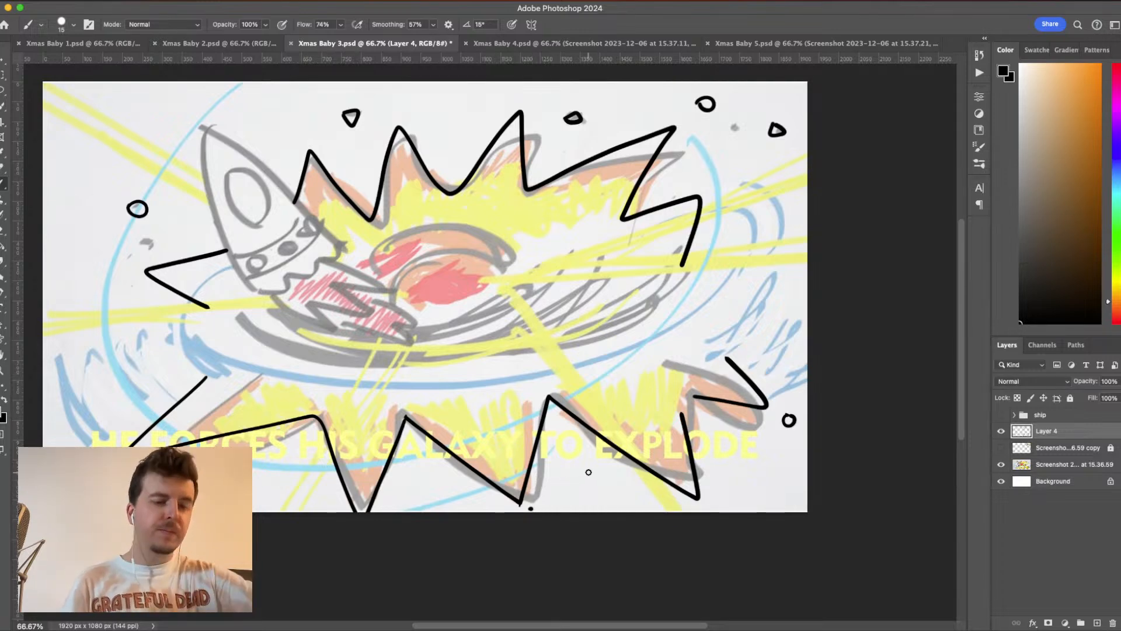
key(super+z)
click(556, 496)
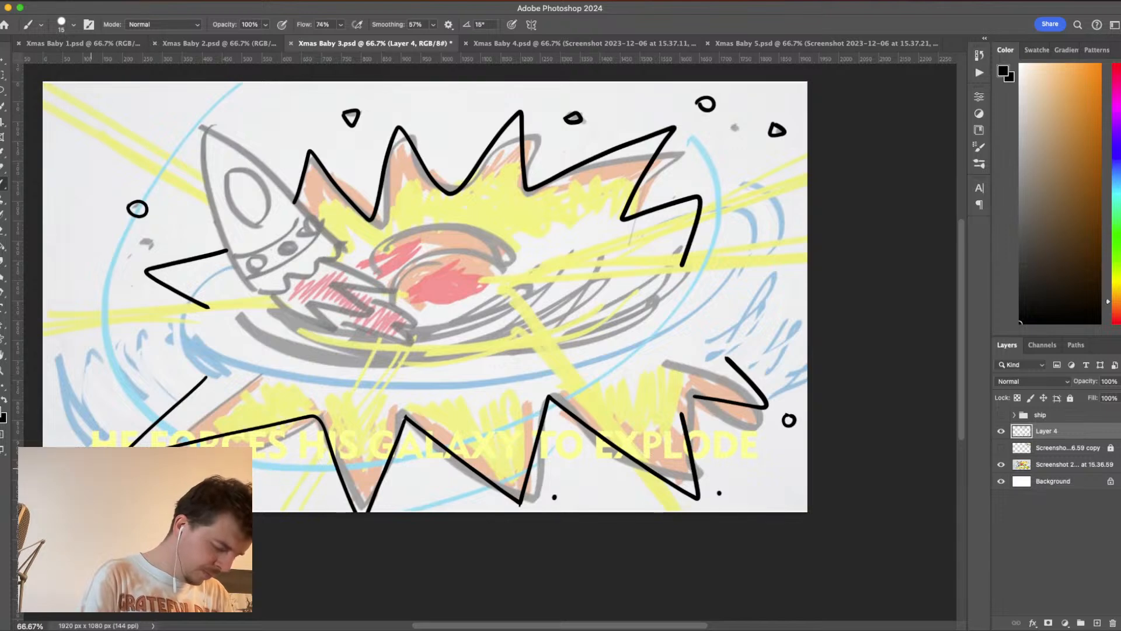
drag(80, 139, 78, 140)
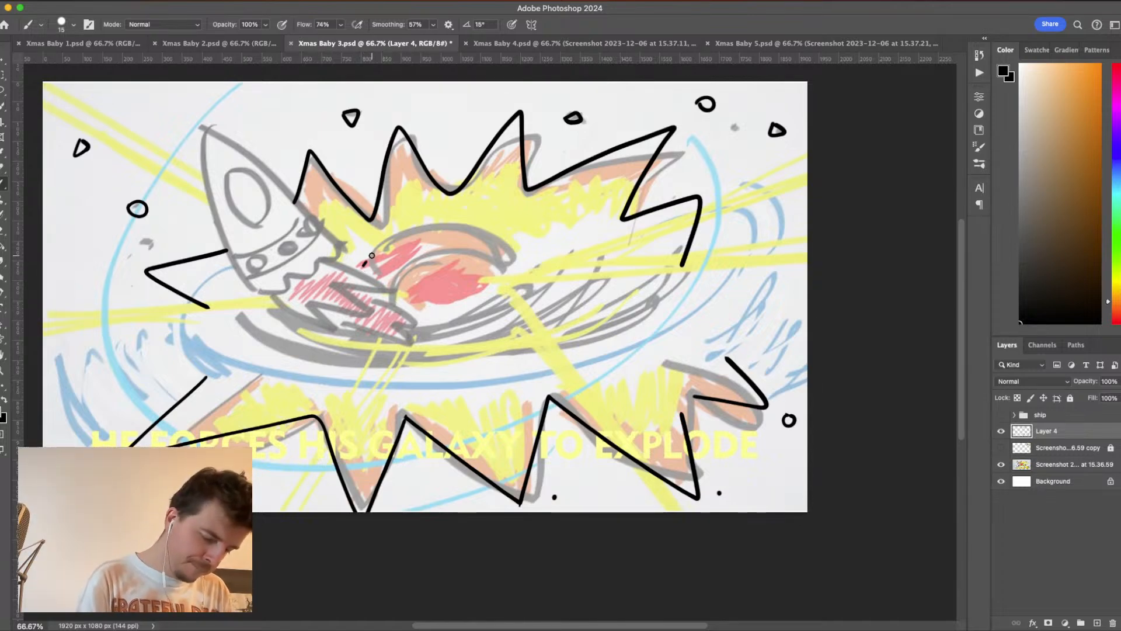
- Ink the galaxy's core with two arcs above the red centre and two wider arcs curving beneath it
mouse_move(400, 234)
mouse_down()
mouse_move(444, 226)
mouse_move(487, 235)
mouse_move(515, 262)
mouse_up()
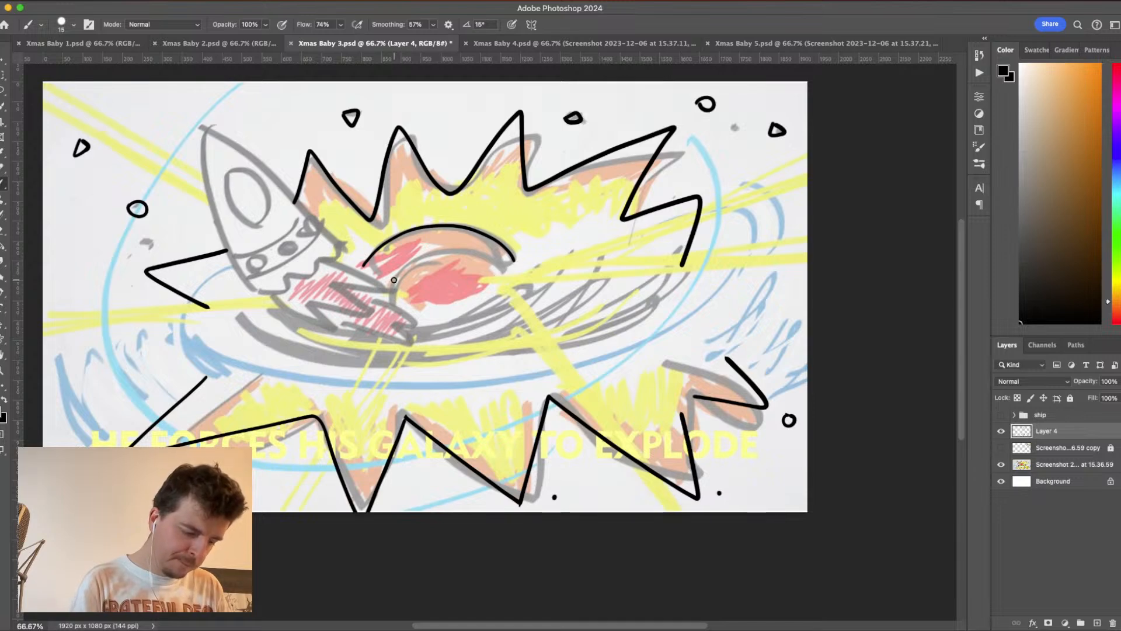
mouse_move(401, 269)
mouse_down()
mouse_move(452, 247)
mouse_move(499, 276)
mouse_up()
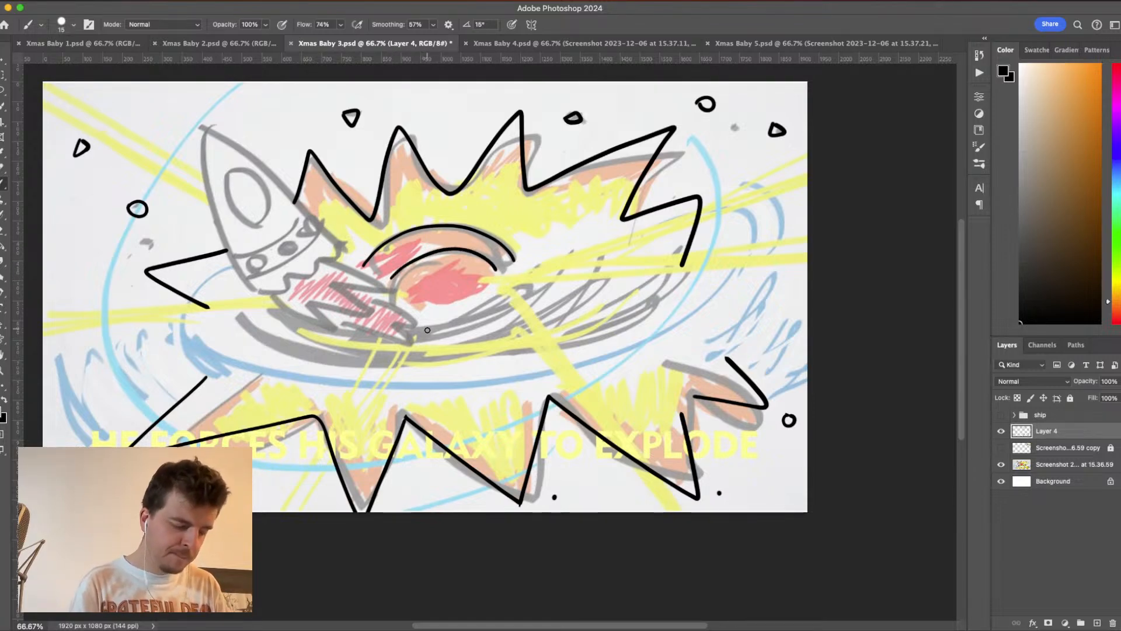
mouse_move(355, 324)
mouse_down()
mouse_move(459, 328)
mouse_move(528, 283)
mouse_up()
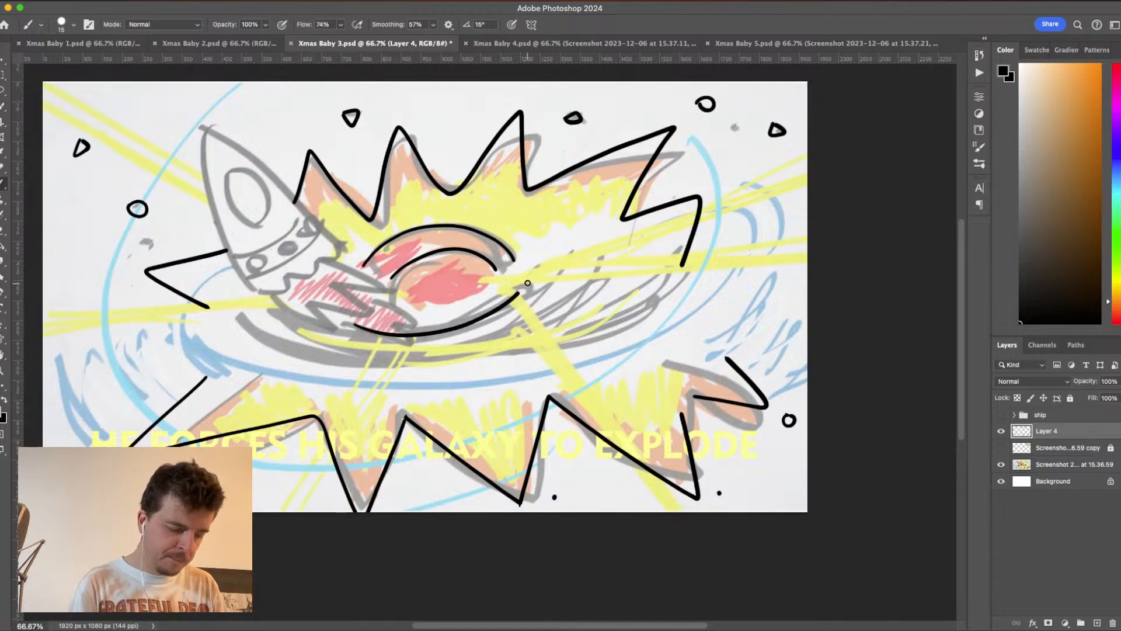
mouse_move(267, 307)
mouse_down()
mouse_move(337, 349)
mouse_move(415, 363)
mouse_move(481, 350)
mouse_move(542, 318)
mouse_move(583, 261)
mouse_up()
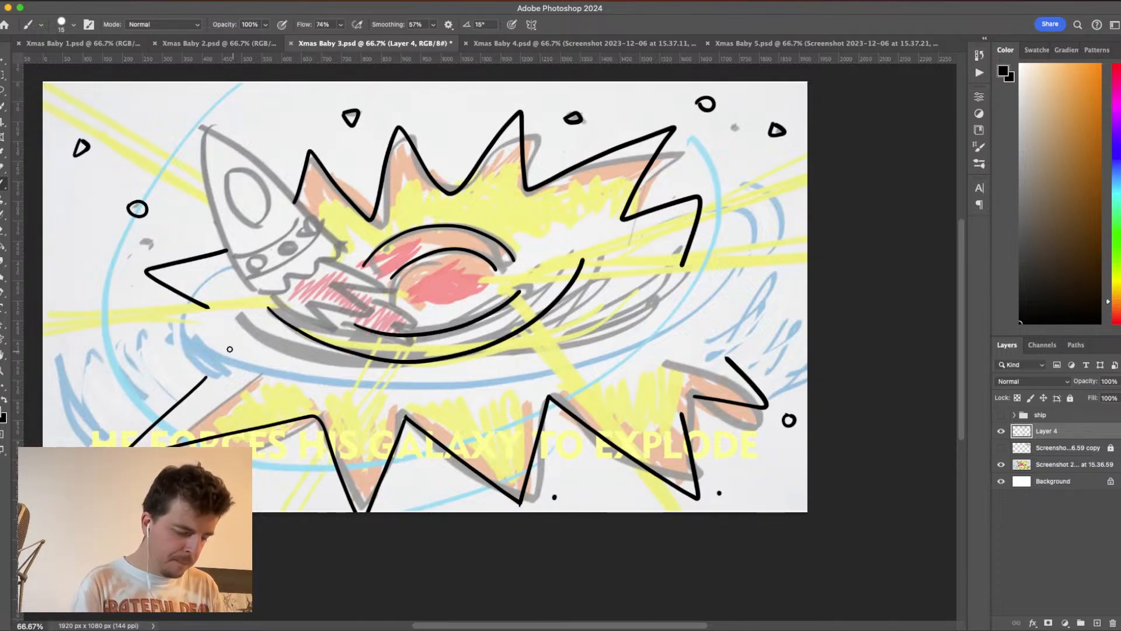
- Draw a thin, broken swirl line around the underside of the galaxy's core, ending in a rising arc on its right
drag(230, 346, 328, 383)
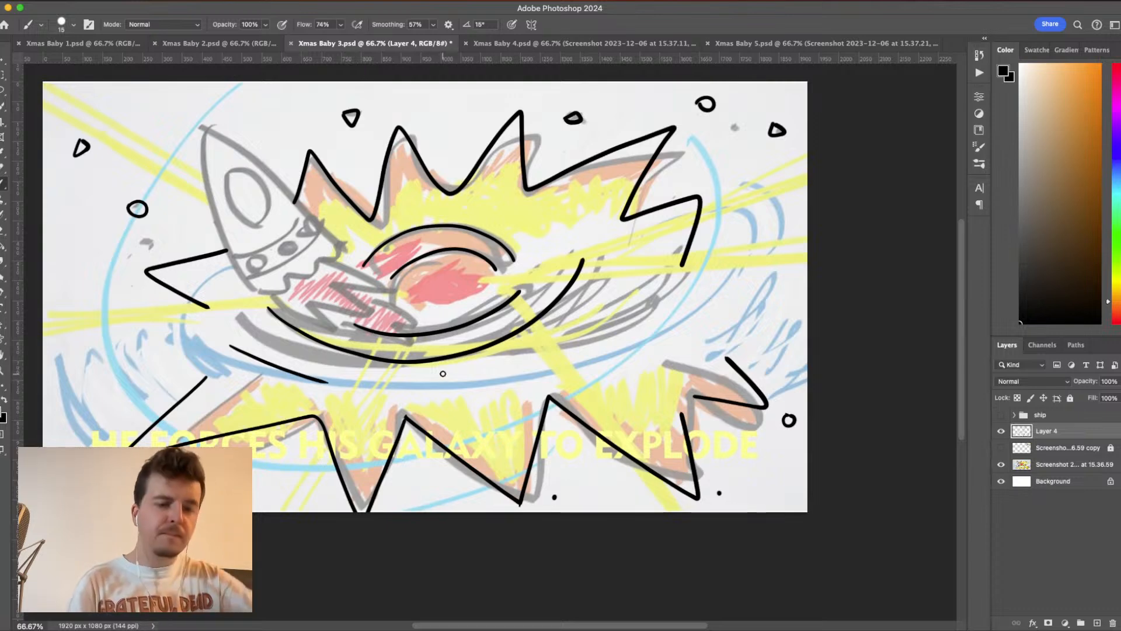
key(super+z)
mouse_move(230, 337)
mouse_down()
mouse_move(320, 380)
mouse_move(450, 387)
mouse_up()
mouse_move(532, 365)
mouse_down()
mouse_move(621, 300)
mouse_move(641, 270)
mouse_up()
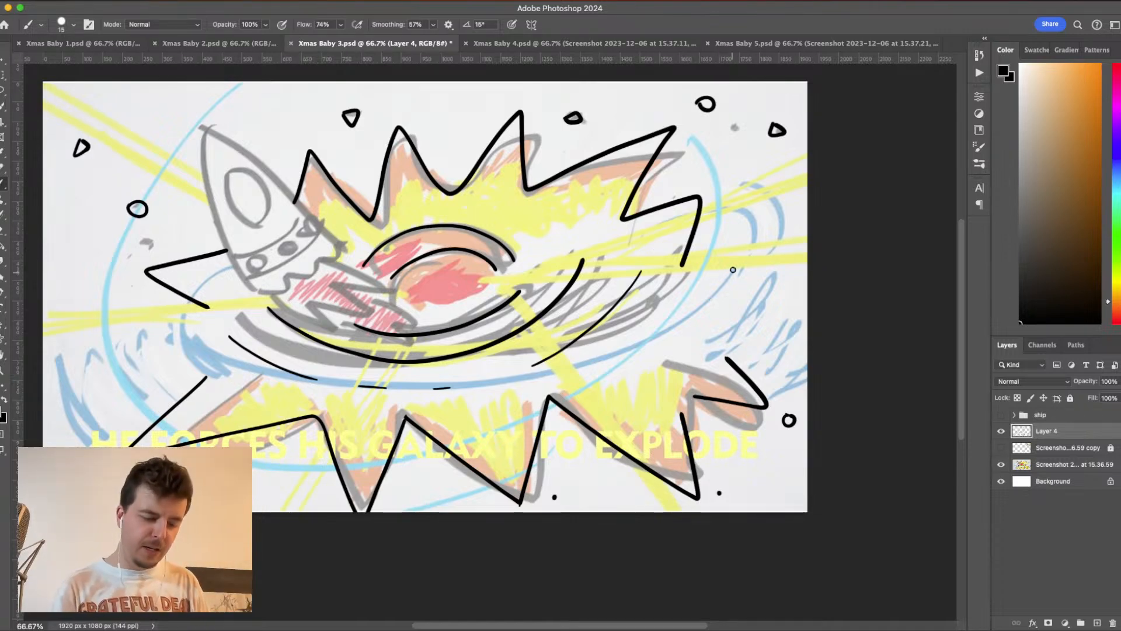
- Draw a long, thin outer swirl arc down the galaxy's right side, ending in a short detached dash
drag(743, 232, 701, 330)
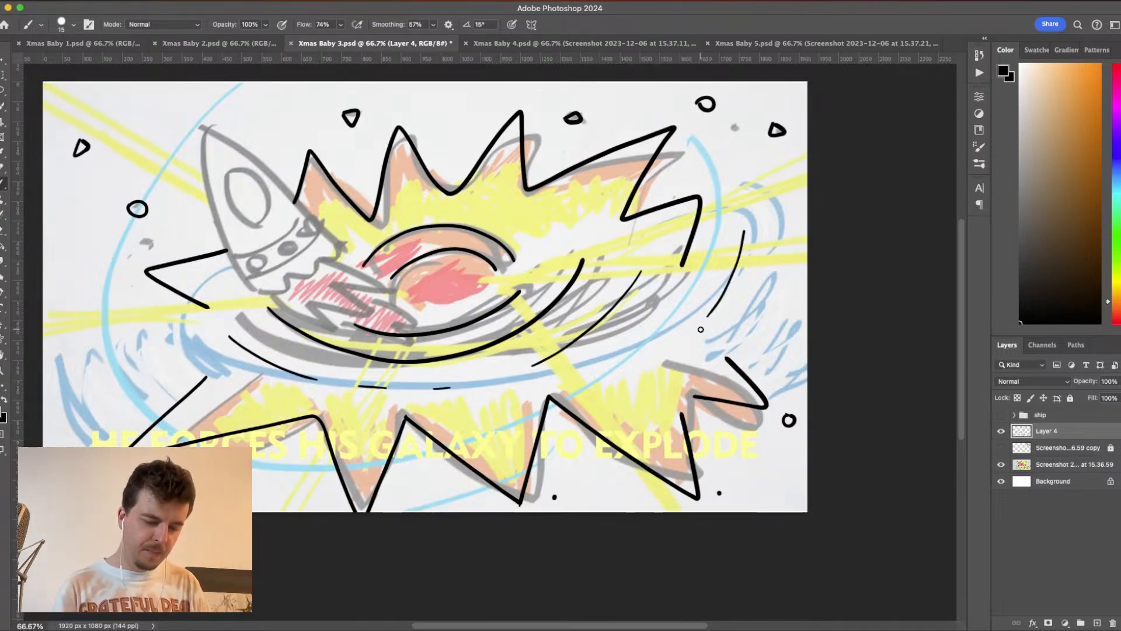
key(super+z)
mouse_move(750, 233)
mouse_down()
mouse_move(712, 302)
mouse_move(634, 377)
mouse_up()
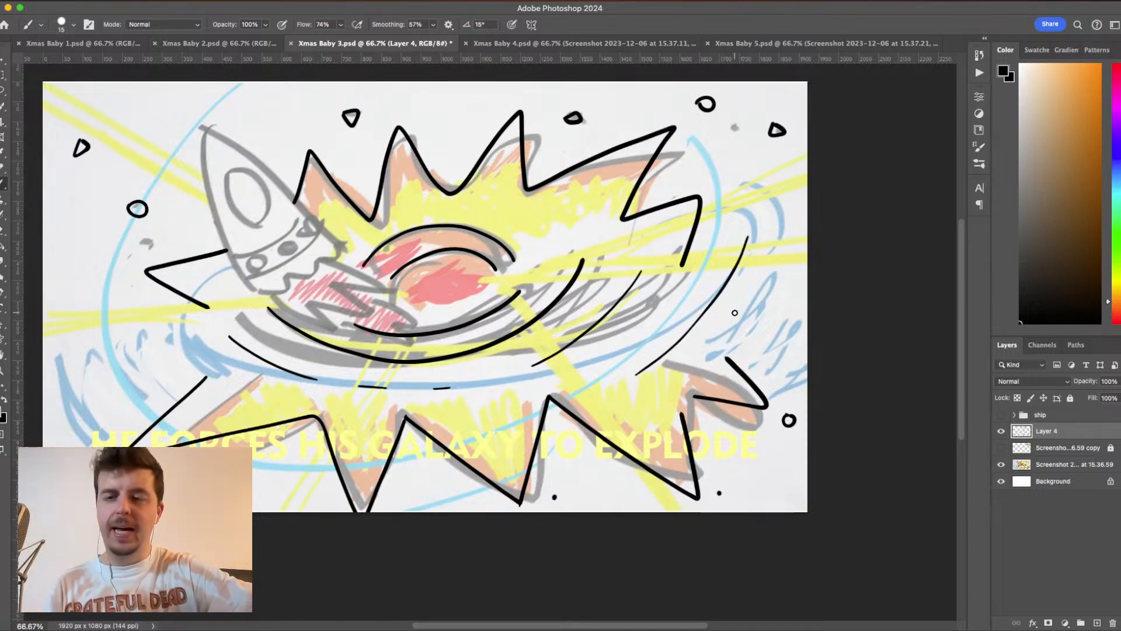
key(super+z)
mouse_move(753, 235)
mouse_down()
mouse_move(717, 308)
mouse_move(617, 396)
mouse_up()
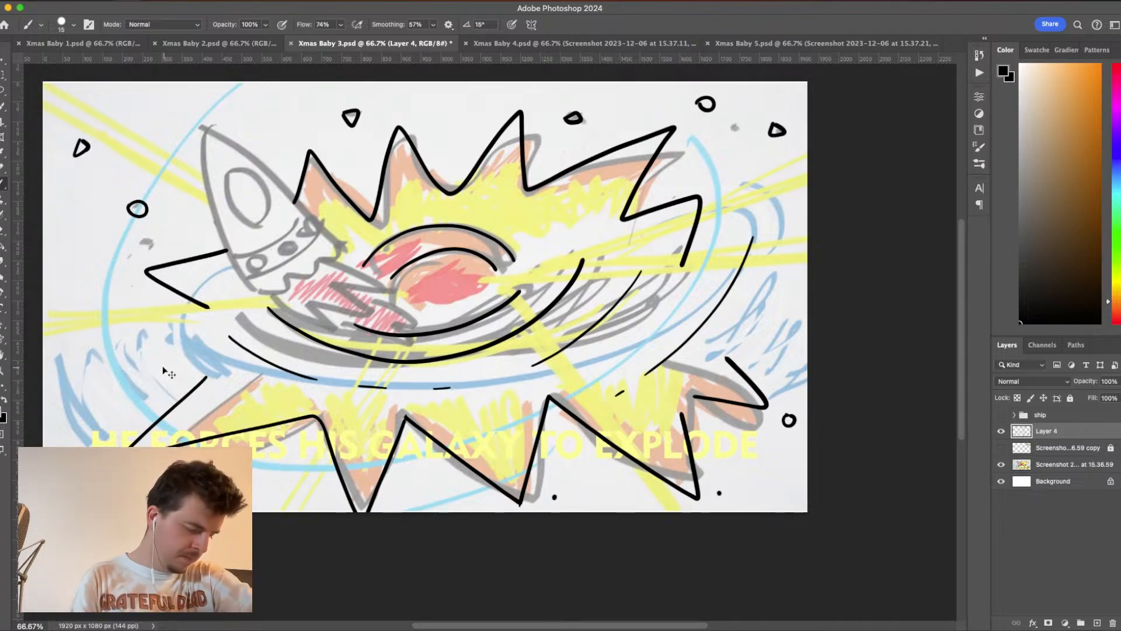
- Add short, broken swirl strokes at the galaxy's far left and a thin curved stroke near the canvas's right edge
drag(137, 313, 167, 389)
key(super+z)
drag(136, 310, 175, 387)
key(super+z)
drag(137, 297, 138, 305)
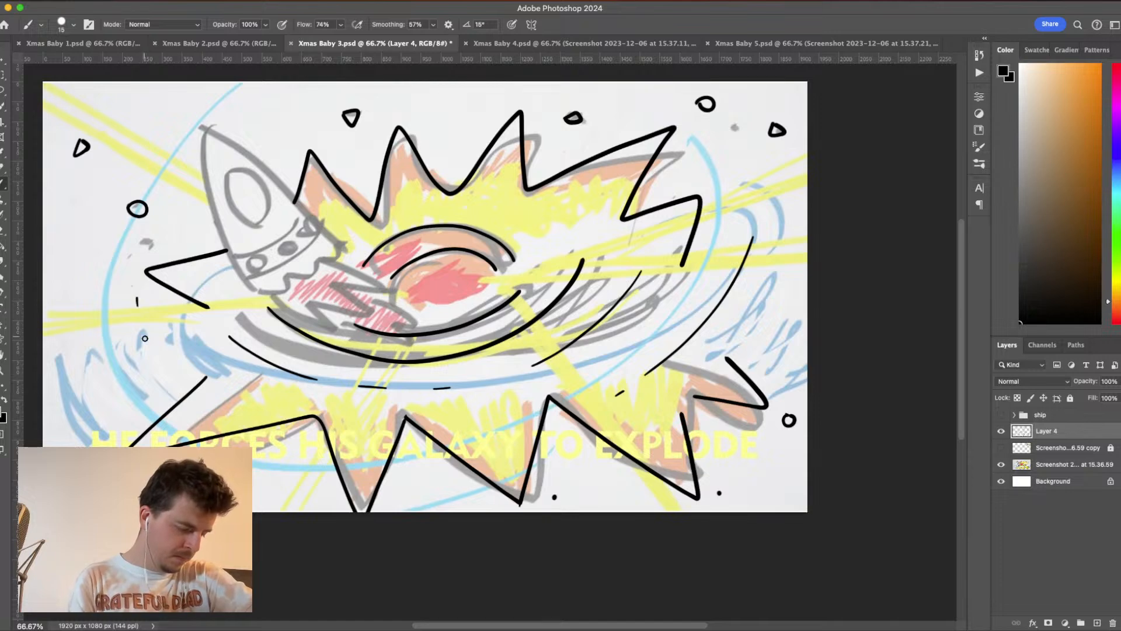
drag(148, 349, 171, 384)
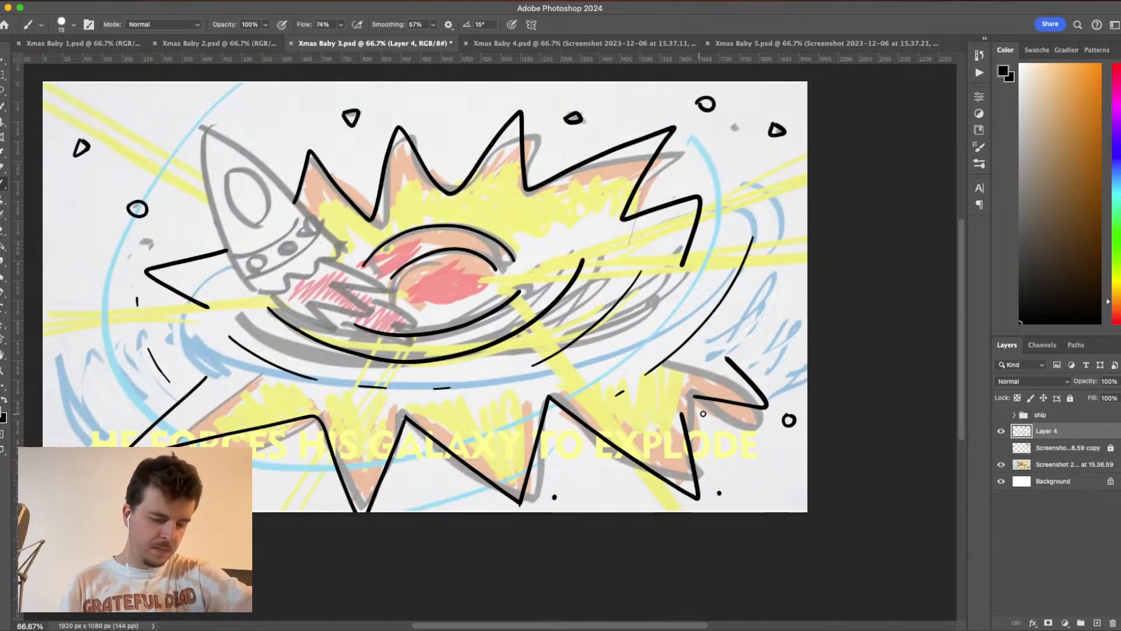
drag(798, 249, 761, 316)
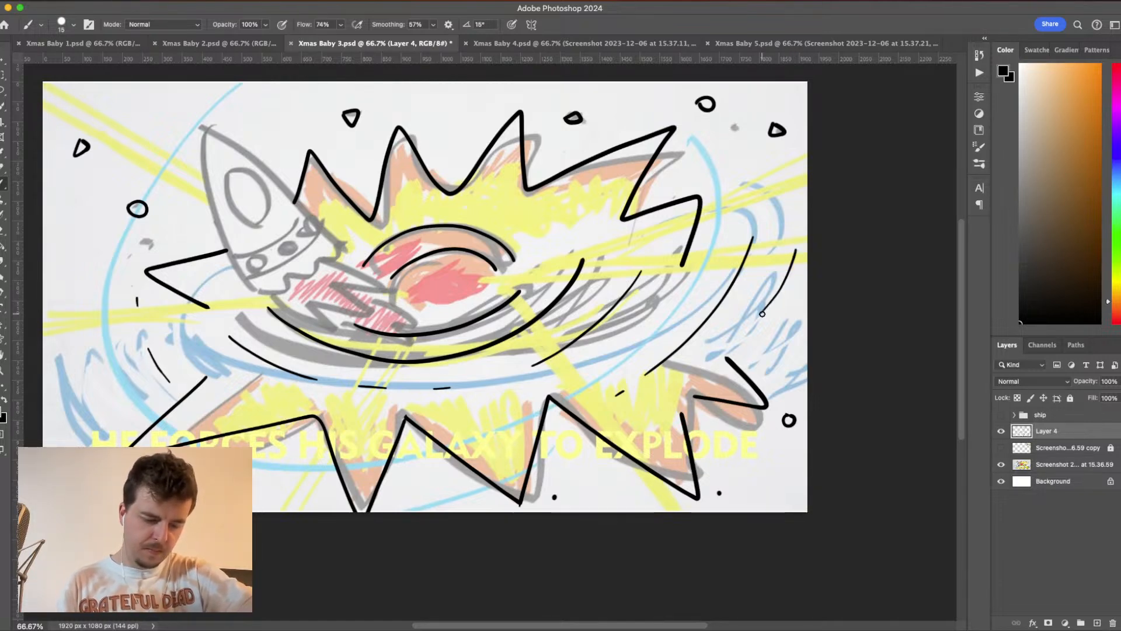
- Replace the thin curved stroke near the canvas's right edge with a short slanted dash
key(super+z)
mouse_move(796, 265)
mouse_down()
mouse_move(771, 307)
mouse_move(793, 281)
mouse_move(777, 317)
mouse_move(793, 274)
mouse_move(787, 292)
mouse_up()
key(super+z)
key(super+z)
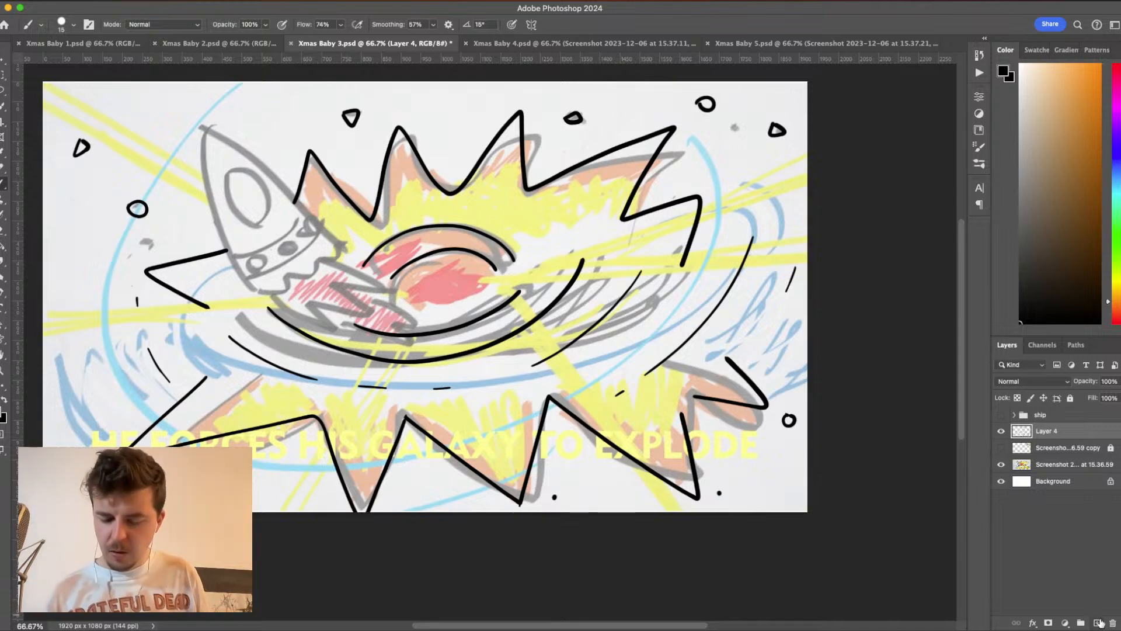
- Add a new layer above the galaxy line art for the light rays
click(1098, 622)
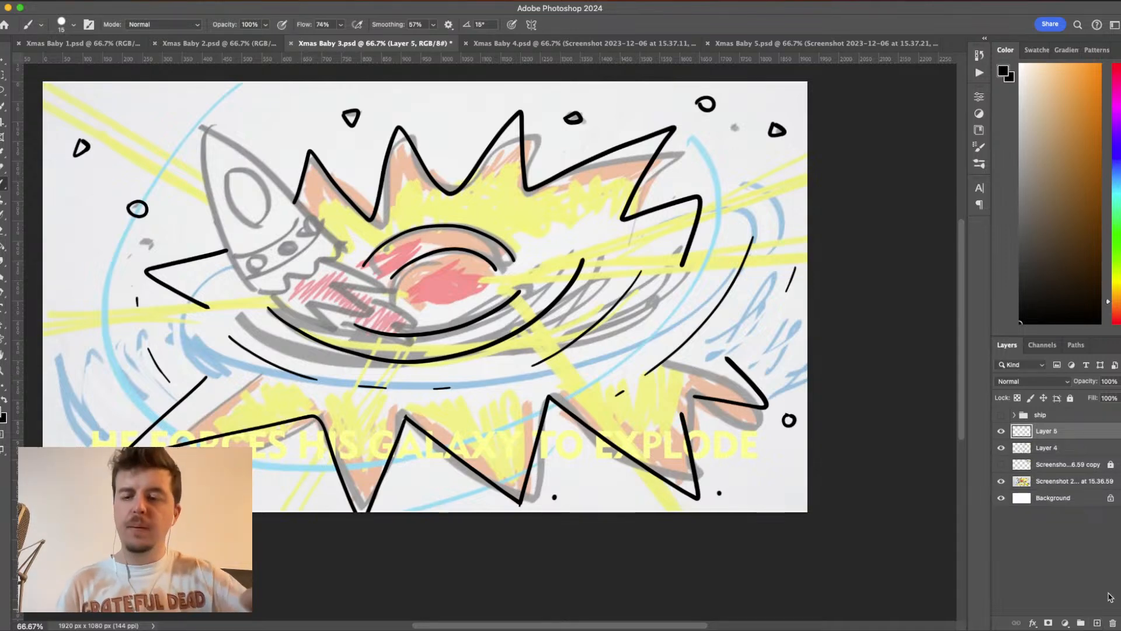
key(super+plus)
drag(698, 333, 571, 353)
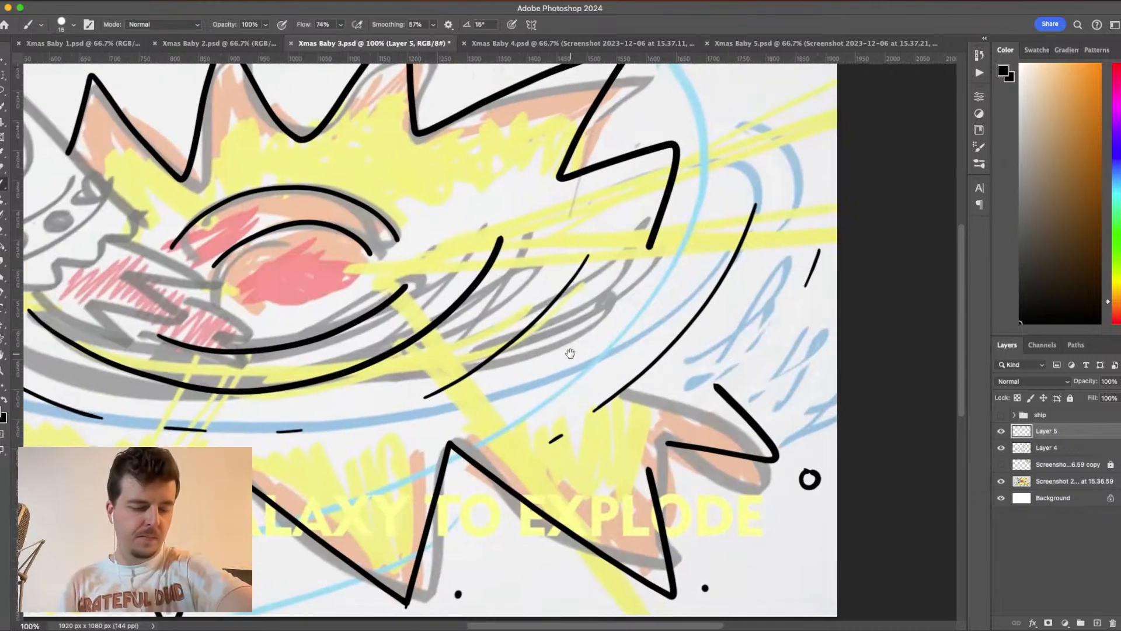
scroll(570, 336, up, 3)
scroll(569, 336, right, 1)
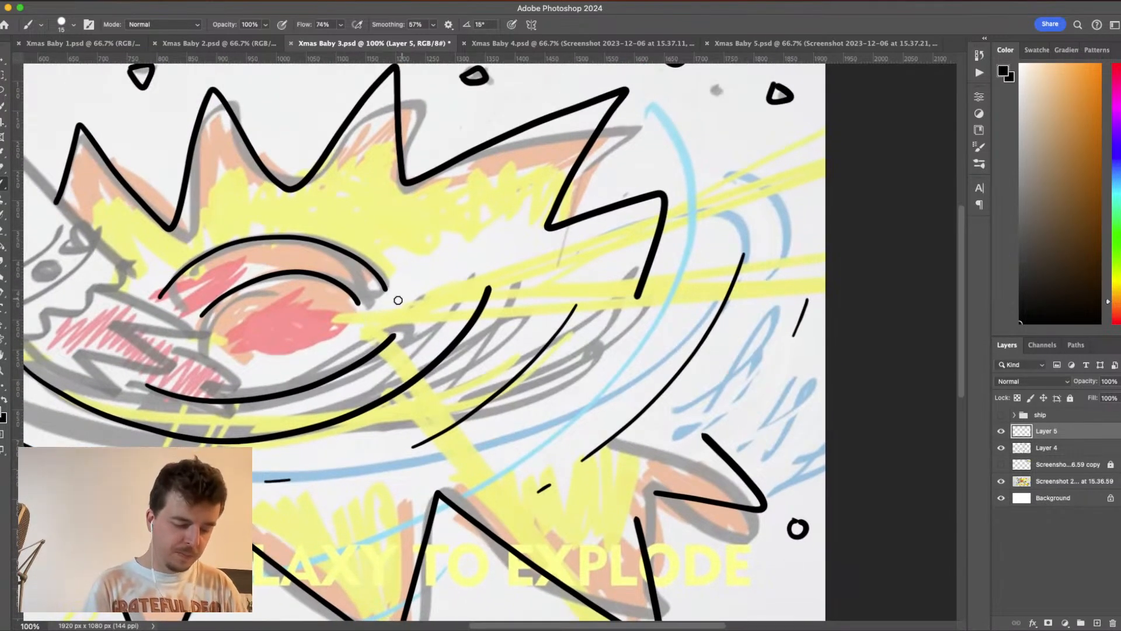
drag(345, 316, 450, 278)
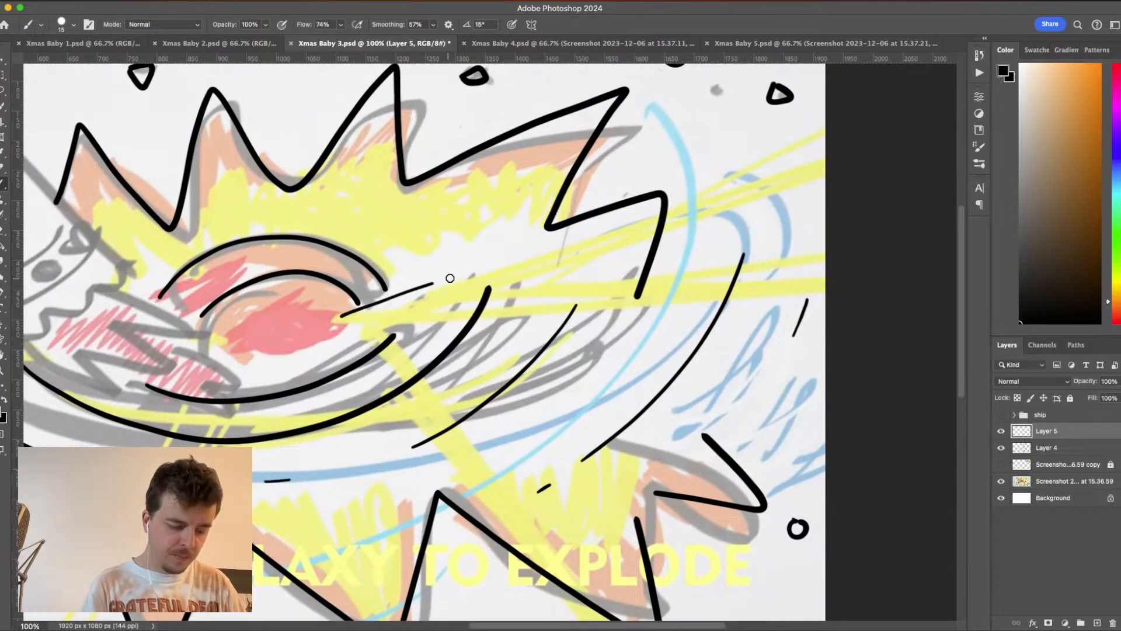
key(super+z)
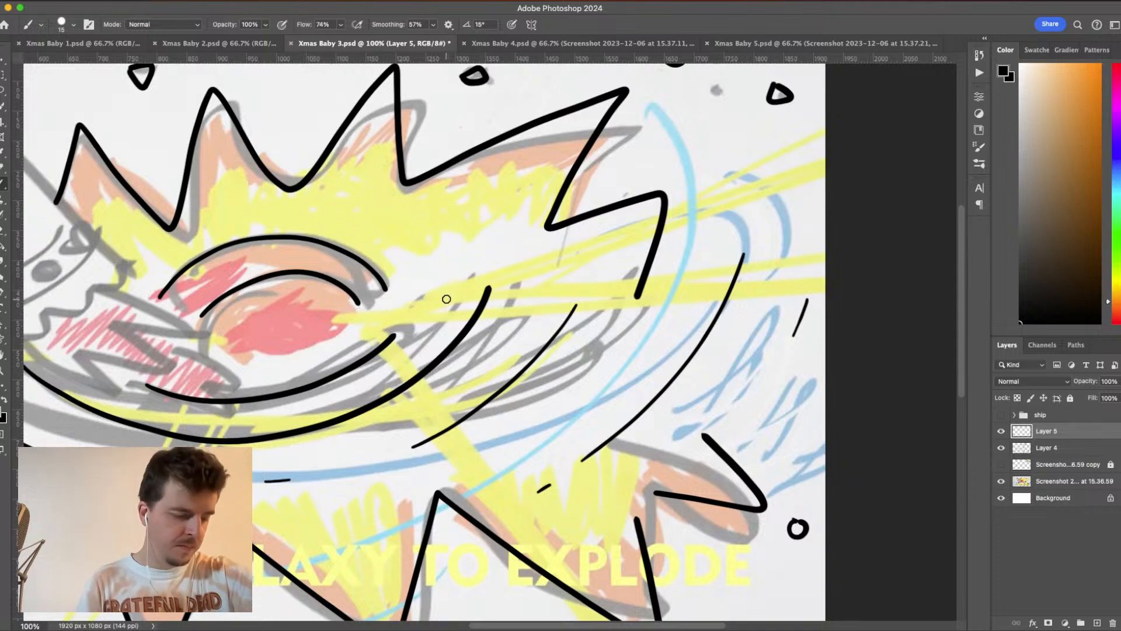
drag(330, 320, 762, 180)
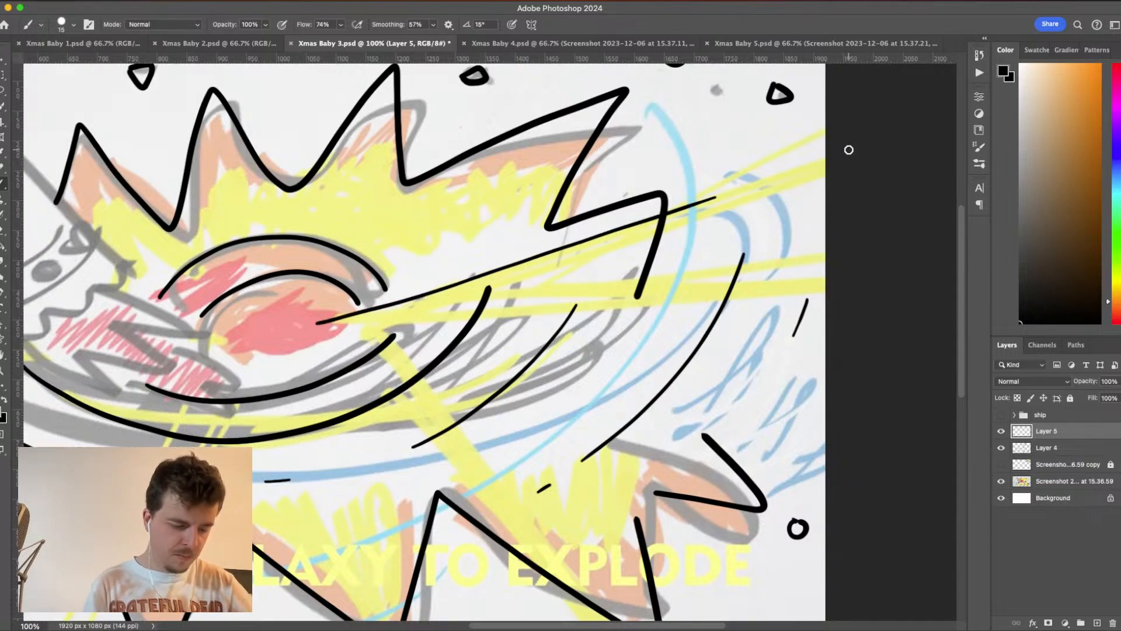
key(super+z)
- Draw two thin, broken lines along the yellow ray rising from the galaxy's core toward the upper right of the canvas
drag(351, 318, 836, 155)
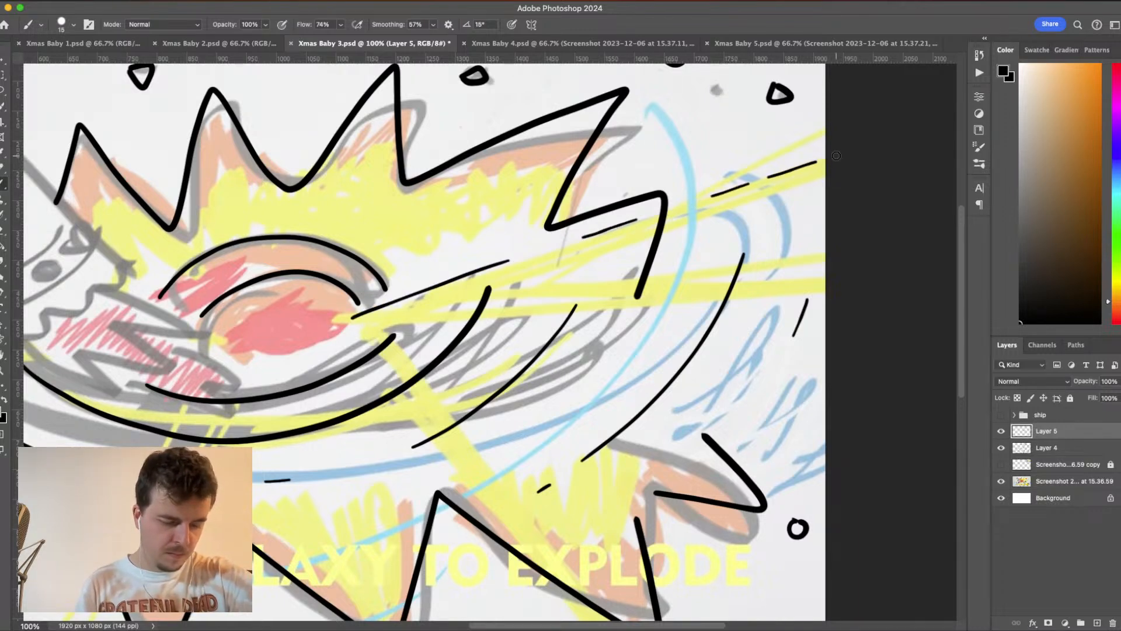
drag(363, 327, 729, 218)
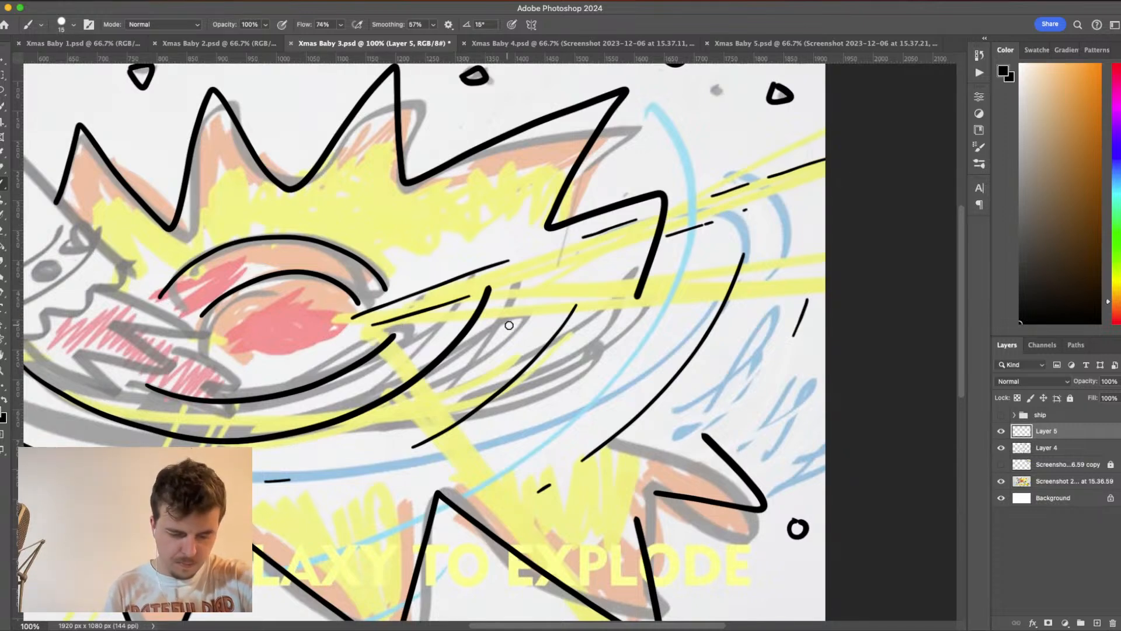
drag(535, 291, 824, 294)
key(cmd+z)
drag(543, 289, 825, 295)
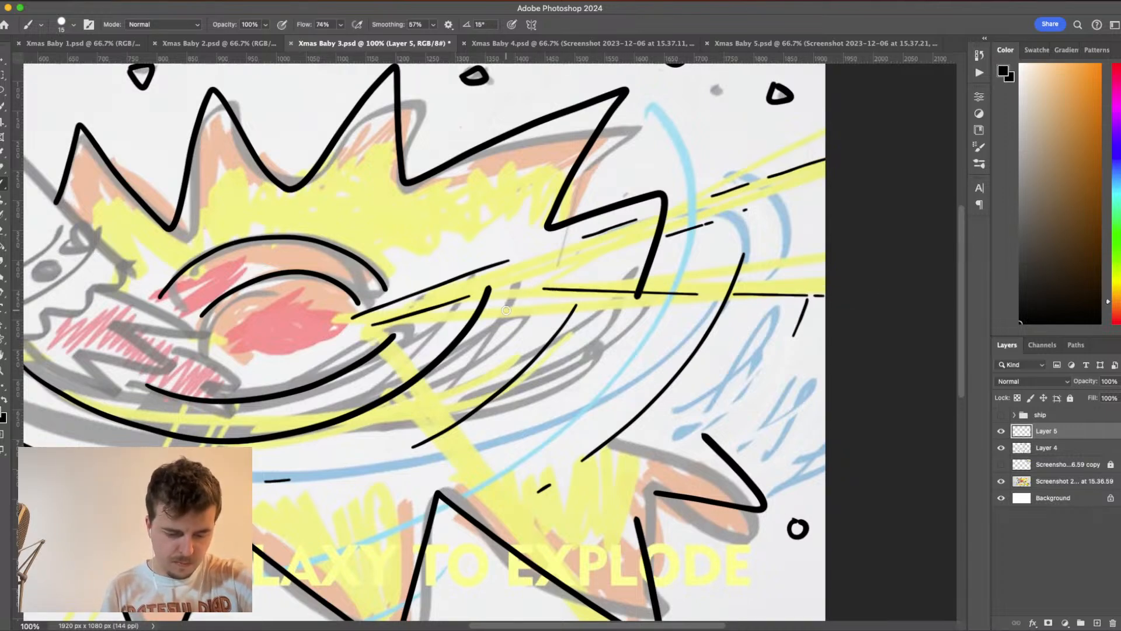
drag(512, 311, 559, 316)
drag(682, 320, 810, 326)
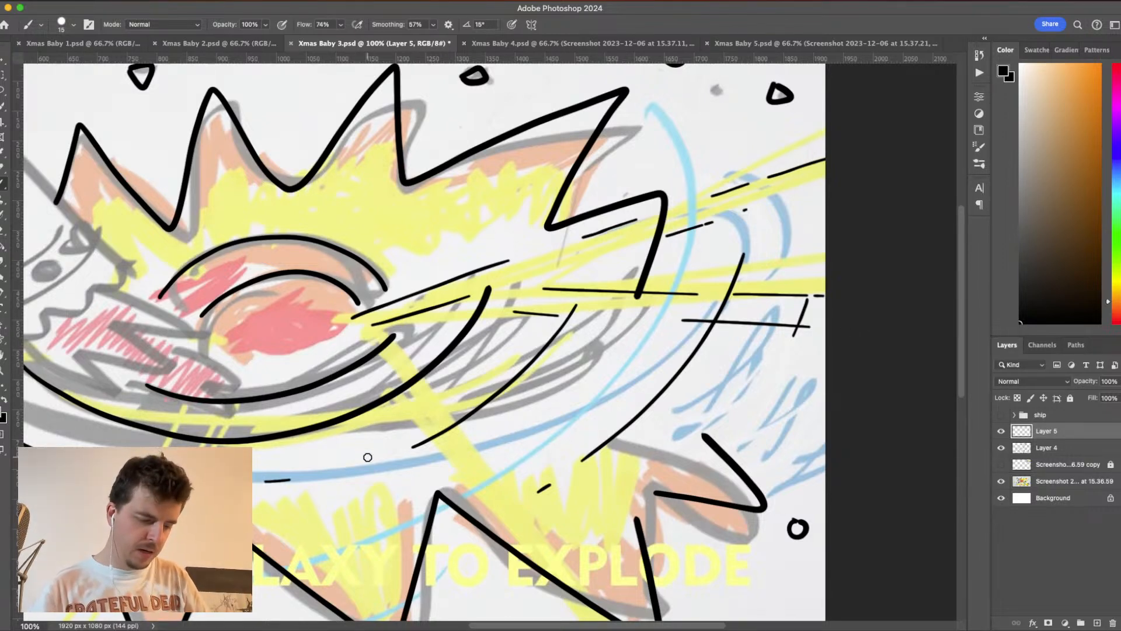
key(super+z)
key(super+z)
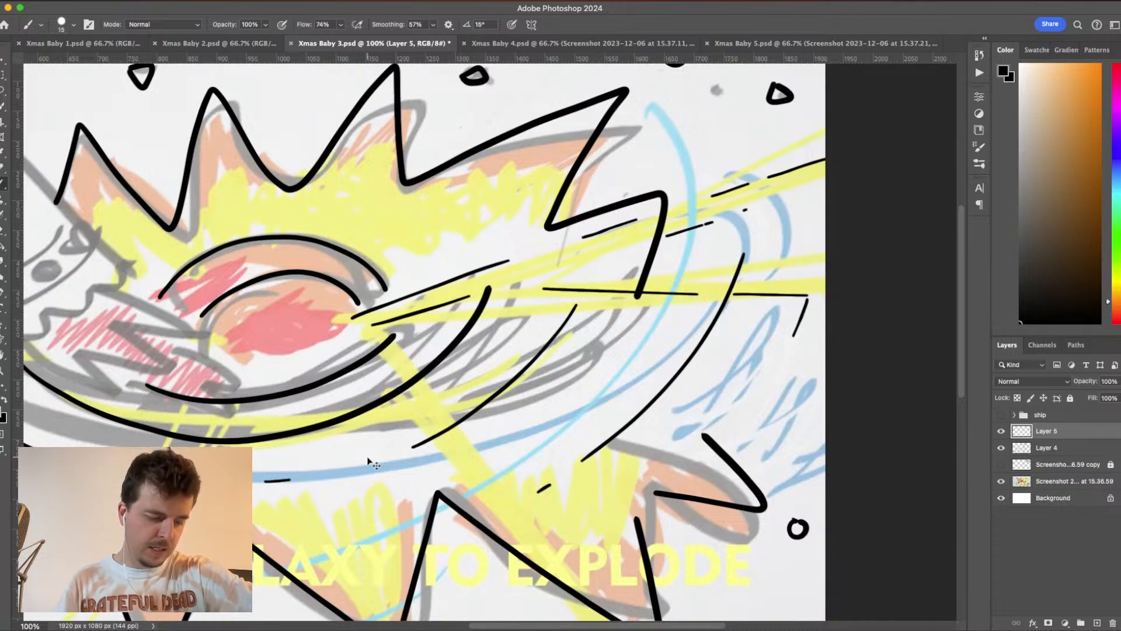
key(super+z)
key(super+z)
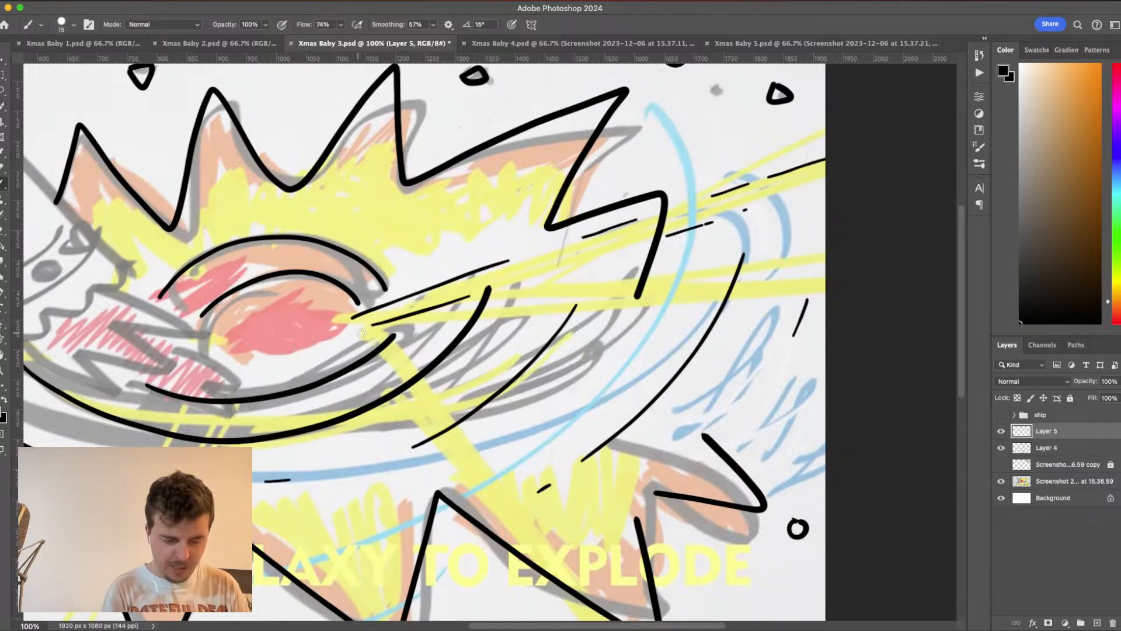
- Outline the horizontal ray right of the galaxy's core with two long, thin, nearly level lines reaching toward the canvas edge
drag(546, 320, 820, 318)
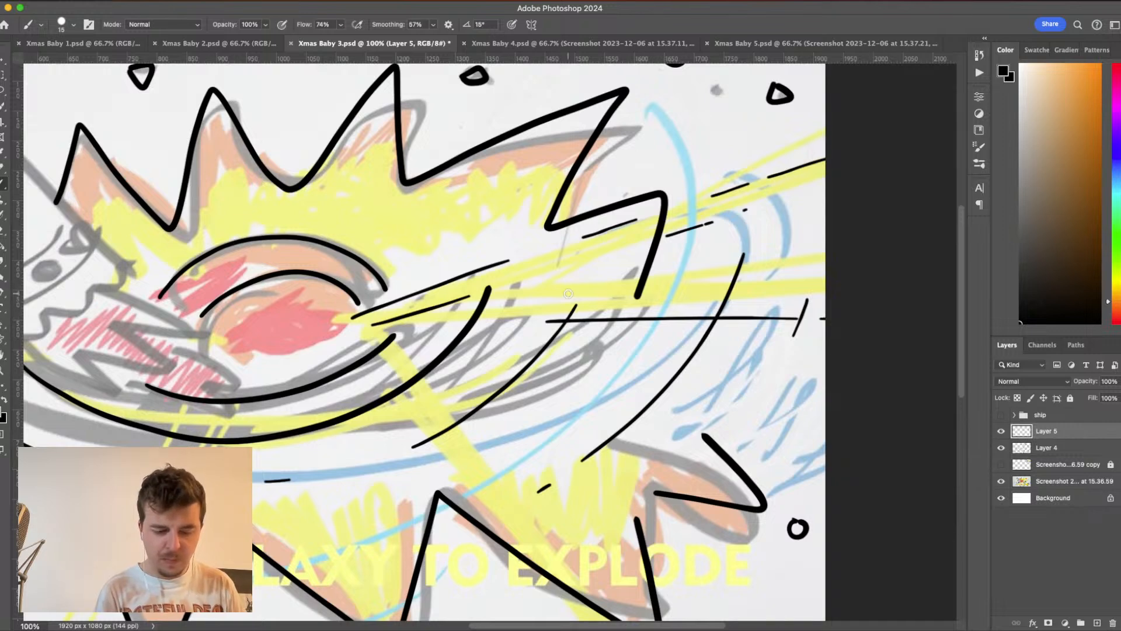
drag(585, 292, 852, 281)
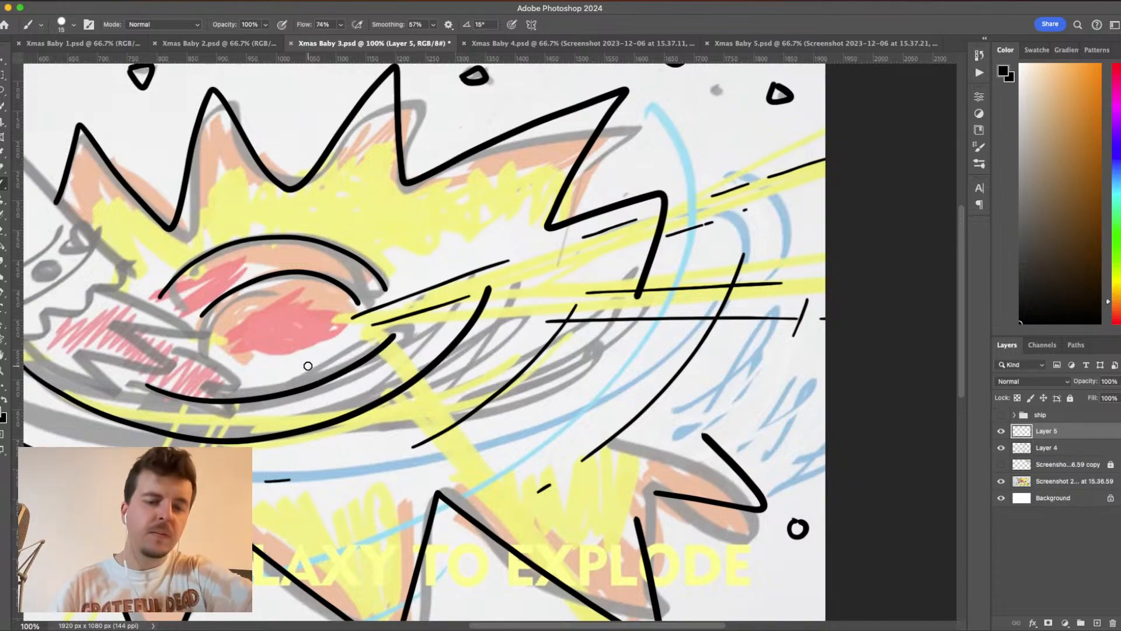
- Draw two thin, broken ray lines from beneath the galaxy's core, slanting down to the right through the lower spikes
drag(503, 527, 544, 361)
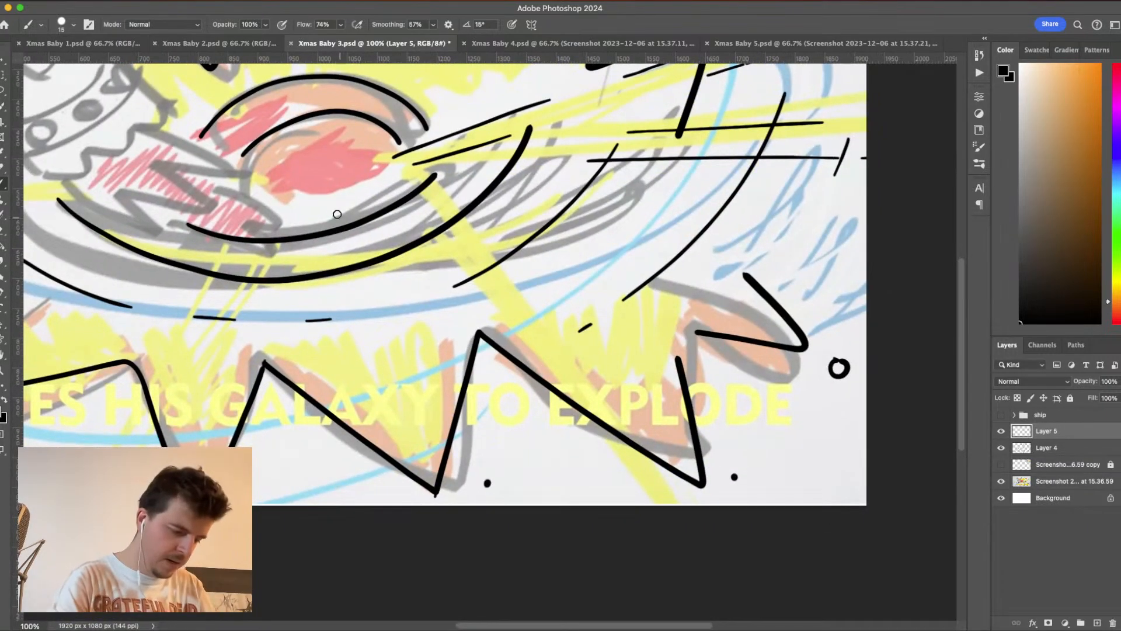
drag(327, 192, 349, 270)
drag(363, 328, 367, 342)
drag(398, 453, 425, 553)
drag(351, 194, 415, 341)
drag(444, 411, 466, 463)
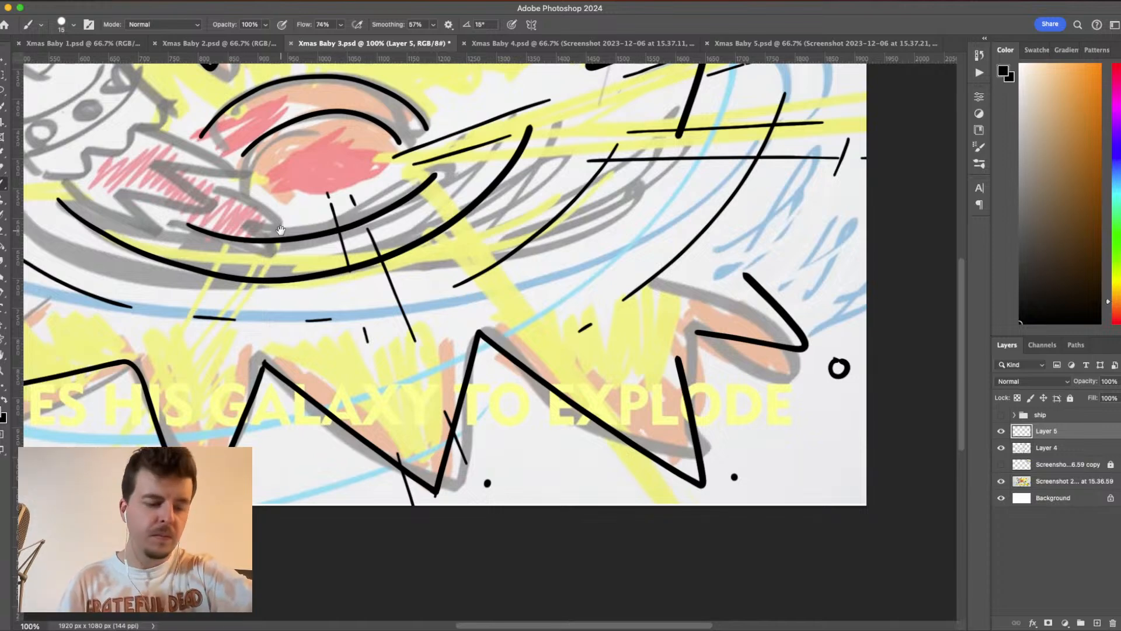
- Draw two thin, broken ray lines from the lower swirl, slanting down to the left across the lower-left spike
mouse_move(280, 229)
mouse_down()
mouse_move(529, 186)
mouse_move(631, 192)
mouse_up()
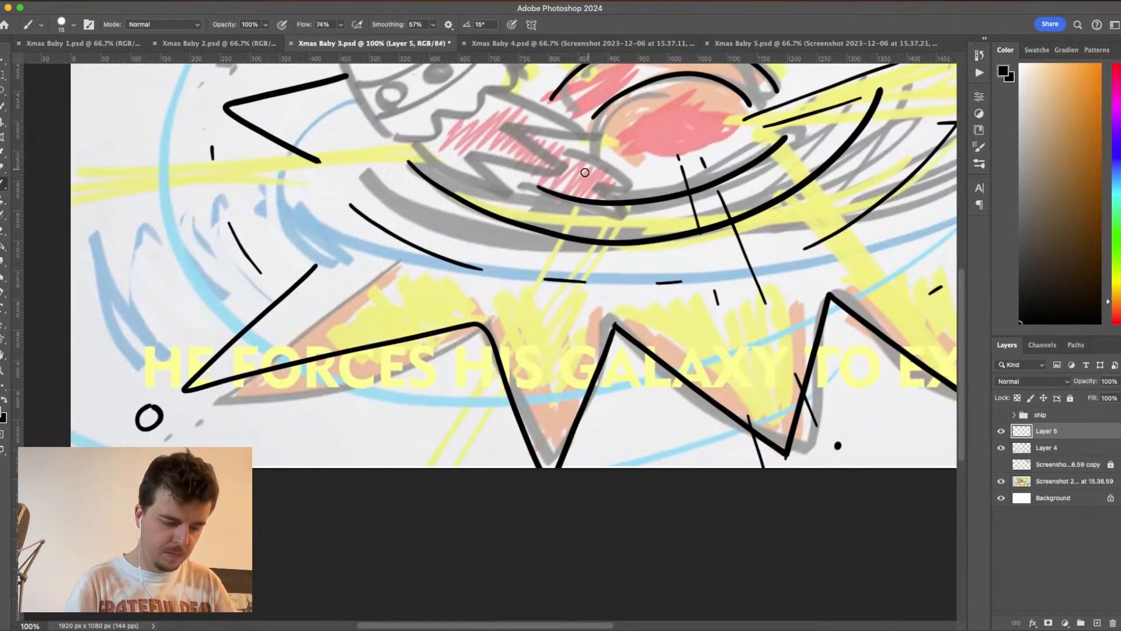
drag(547, 209, 302, 444)
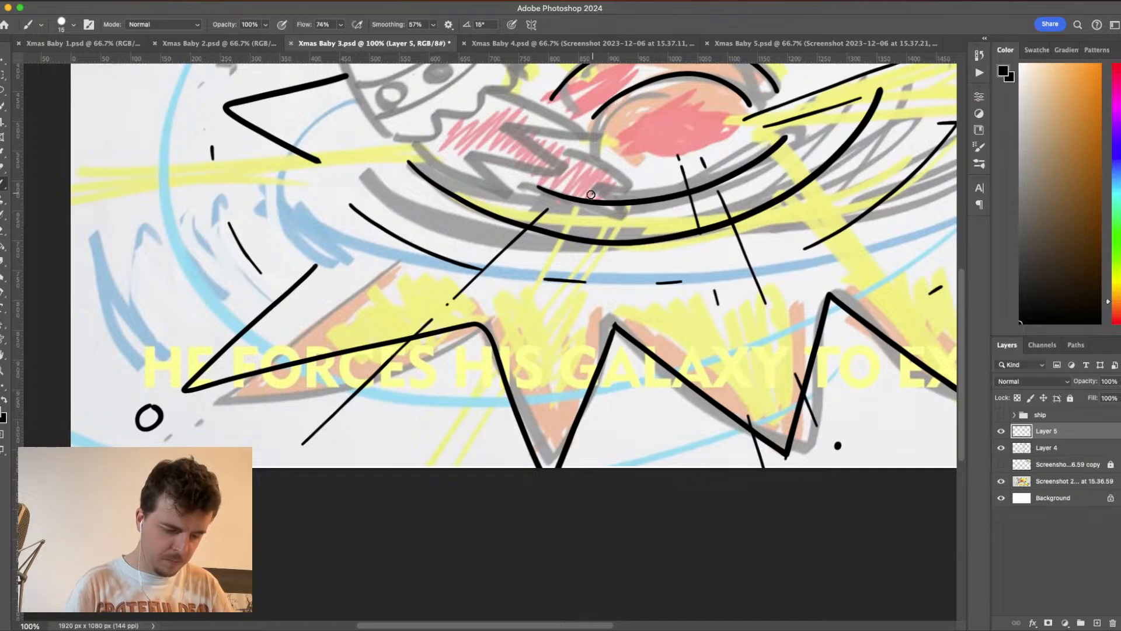
mouse_move(591, 195)
mouse_down()
mouse_move(381, 451)
mouse_move(679, 462)
mouse_move(758, 525)
mouse_up()
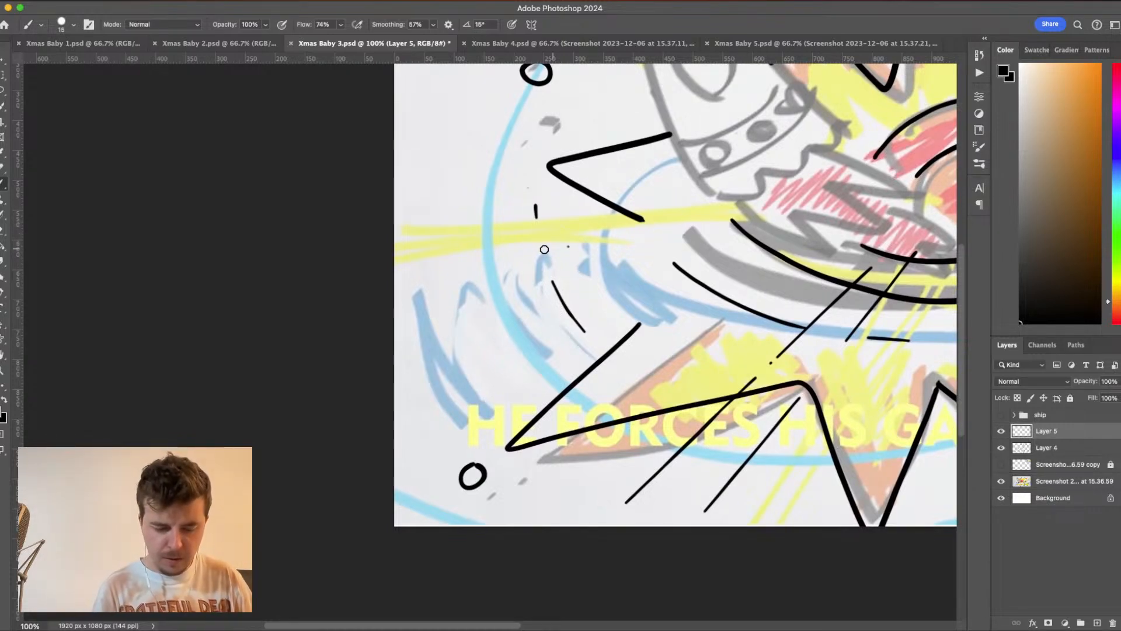
- Outline the yellow ray on the galaxy's left side with two thin, broken lines running toward the canvas's left edge
drag(731, 227, 354, 281)
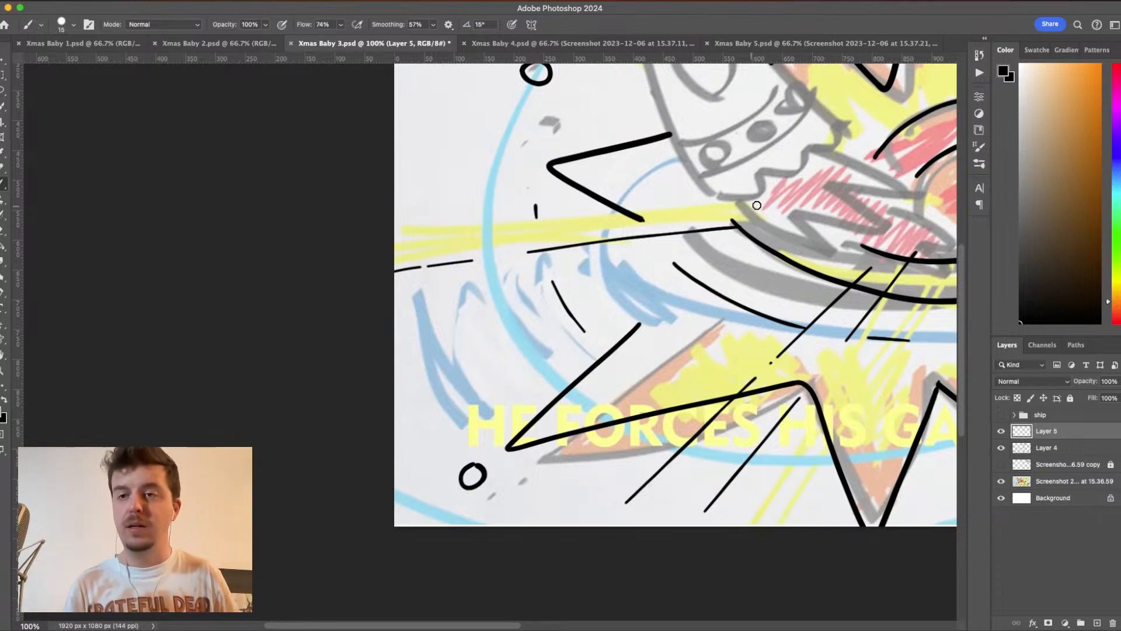
drag(731, 200, 438, 227)
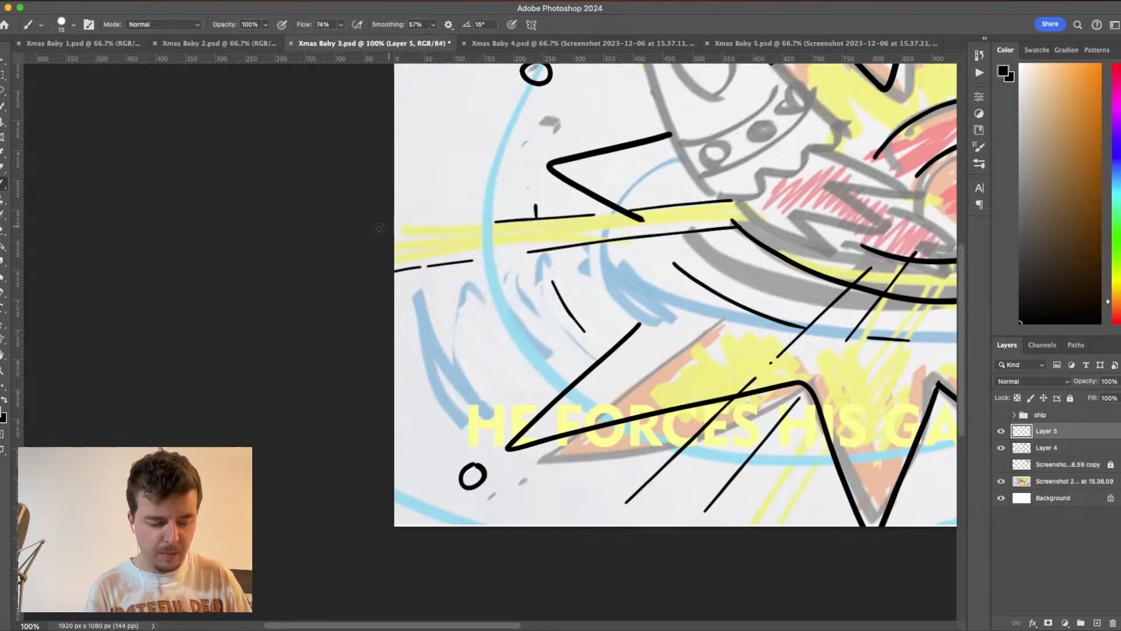
drag(406, 226, 438, 226)
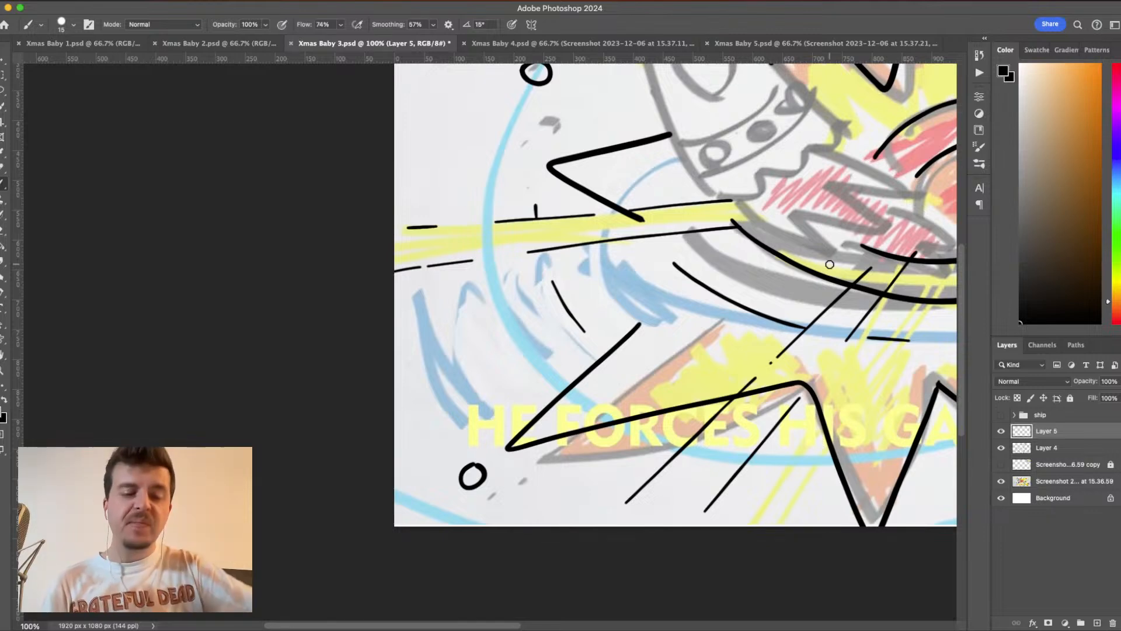
- Make the hidden ship group visible over the galaxy line art
drag(740, 317, 566, 387)
drag(692, 371, 592, 399)
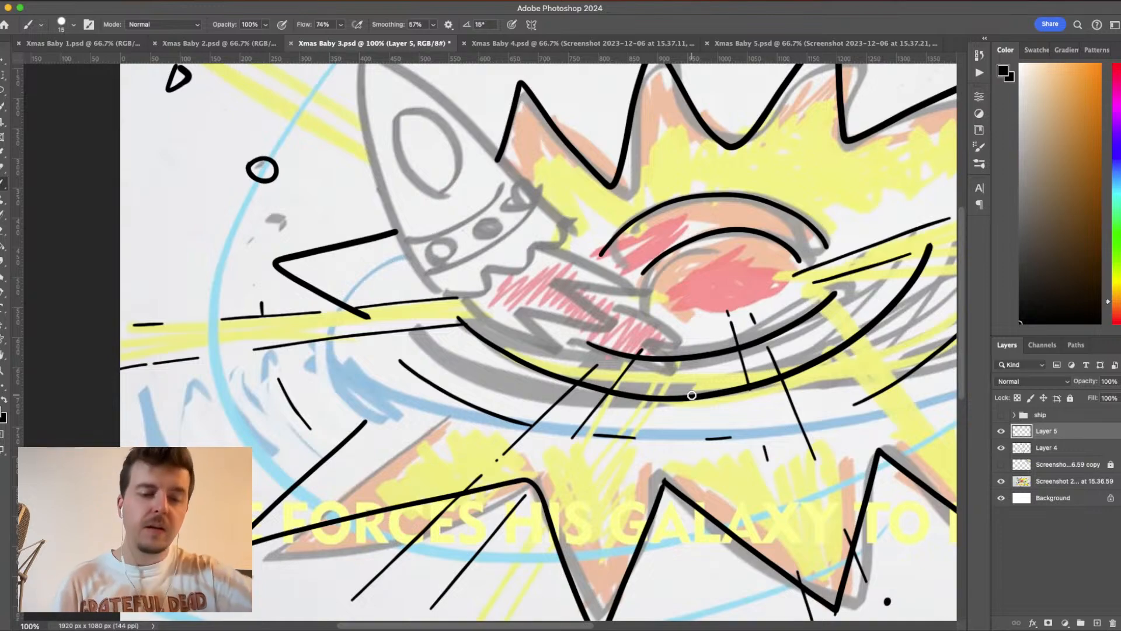
drag(692, 396, 475, 387)
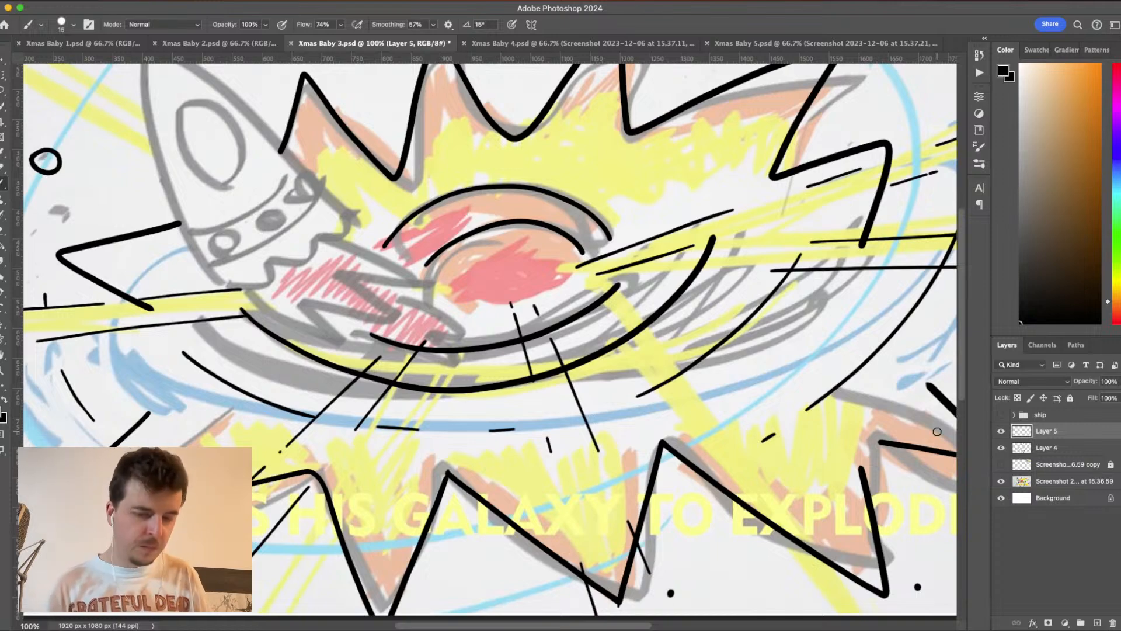
key(super+minus)
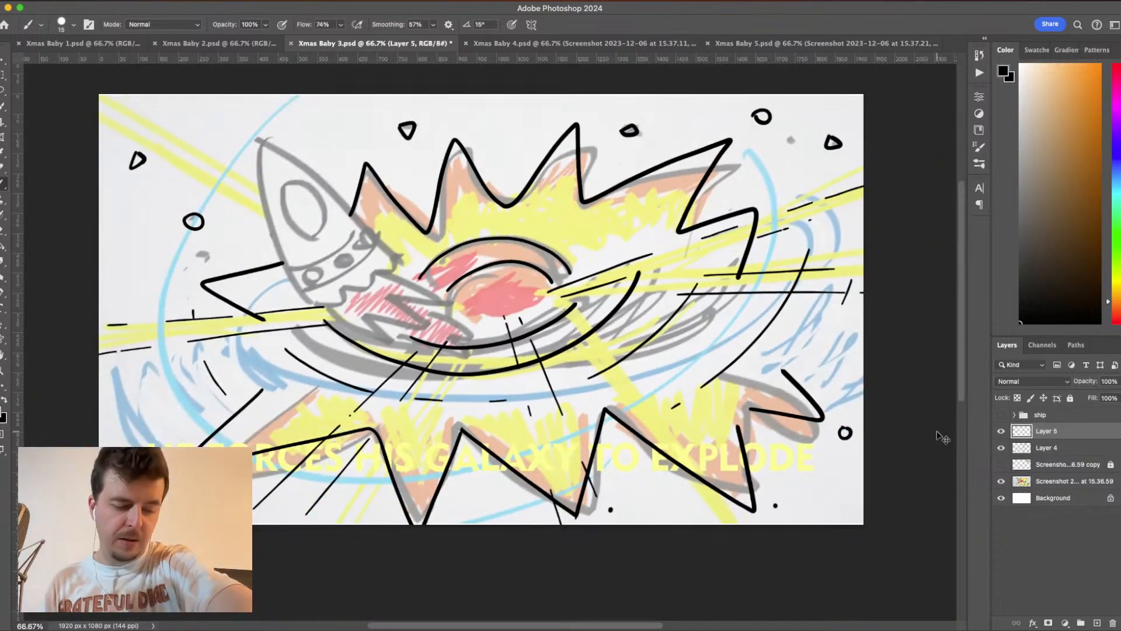
drag(936, 431, 957, 400)
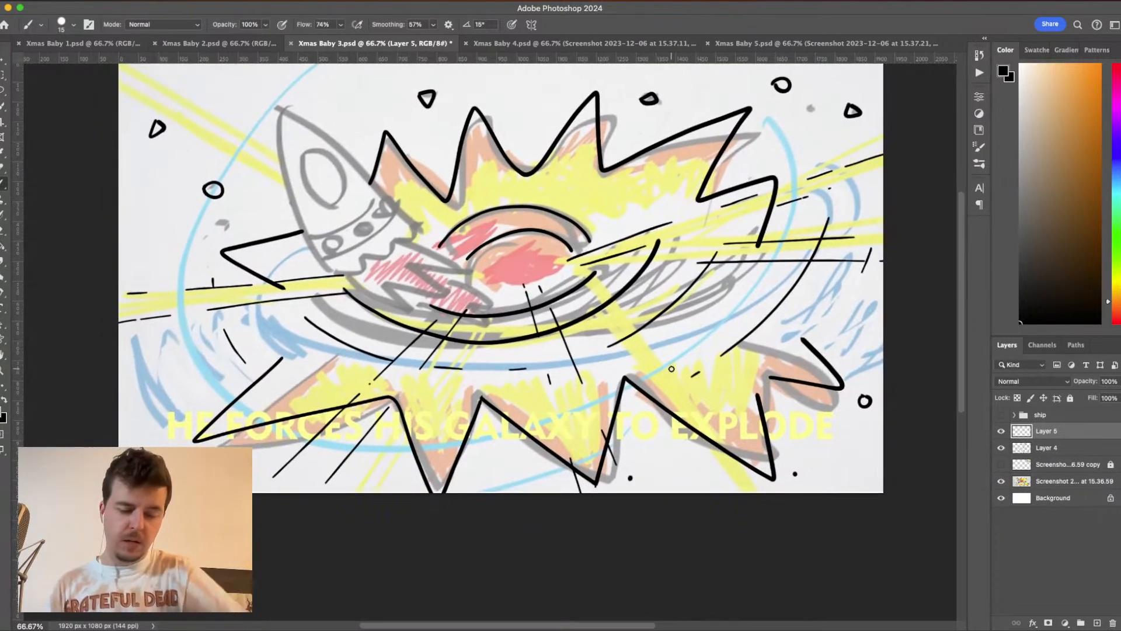
click(1001, 415)
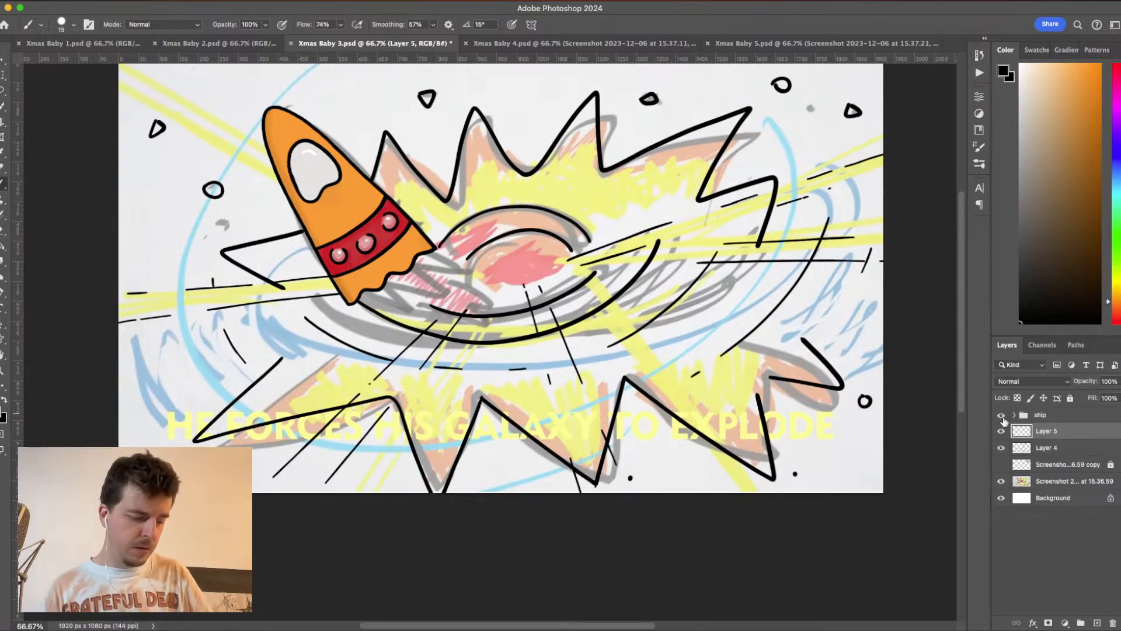
- Rotate the ship group about 7.3° counterclockwise and nudge it slightly upward over the sketched rocket
click(1045, 417)
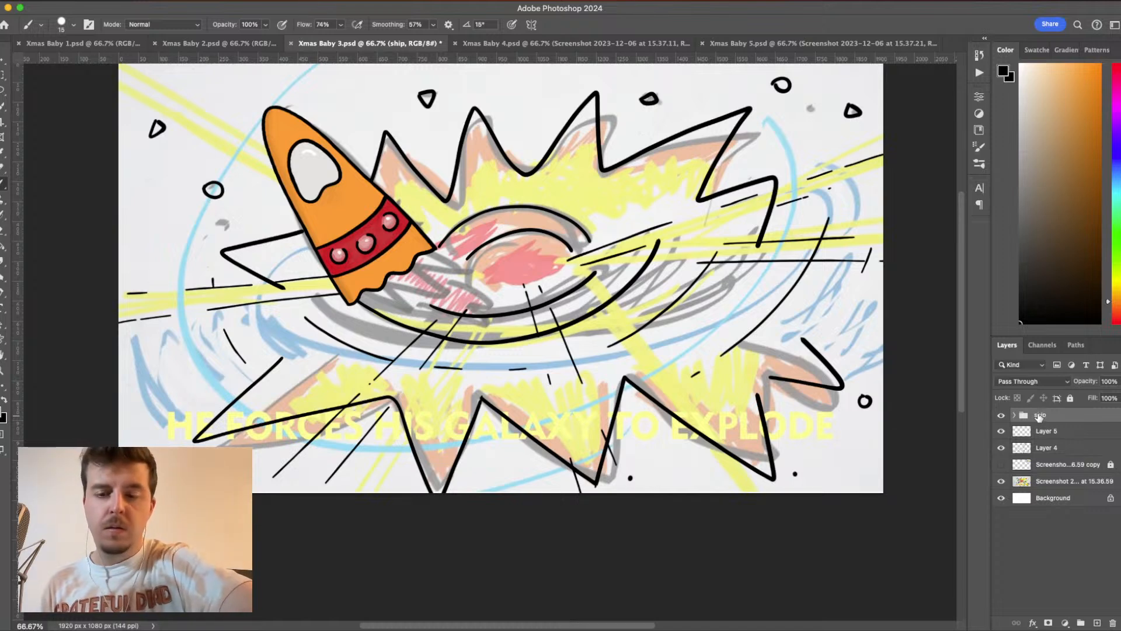
key(super+t)
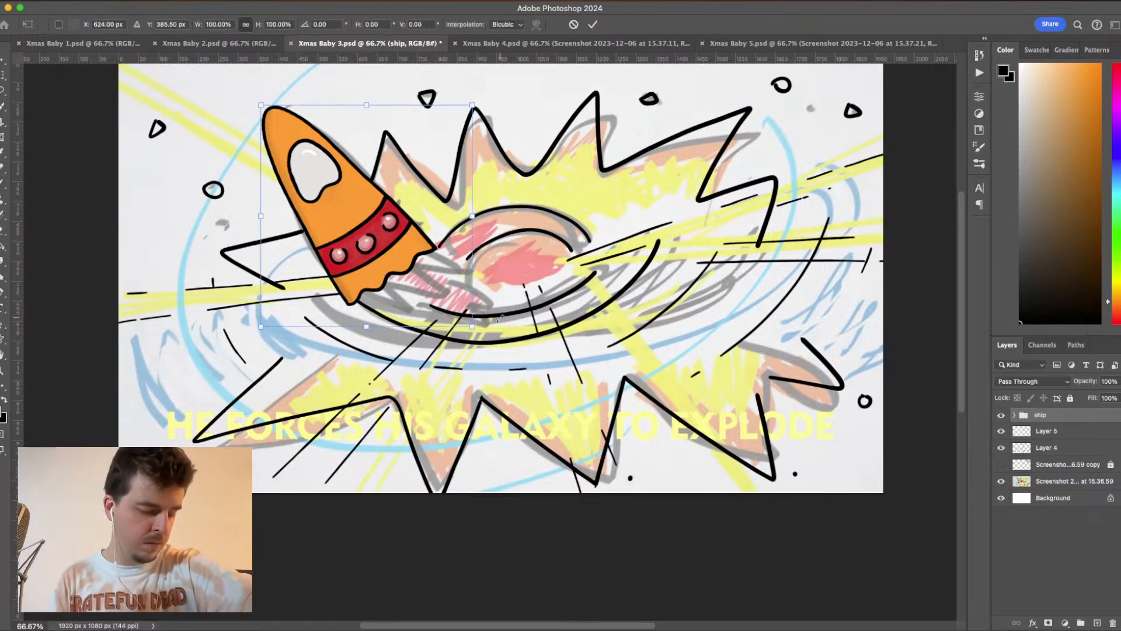
drag(501, 318, 522, 287)
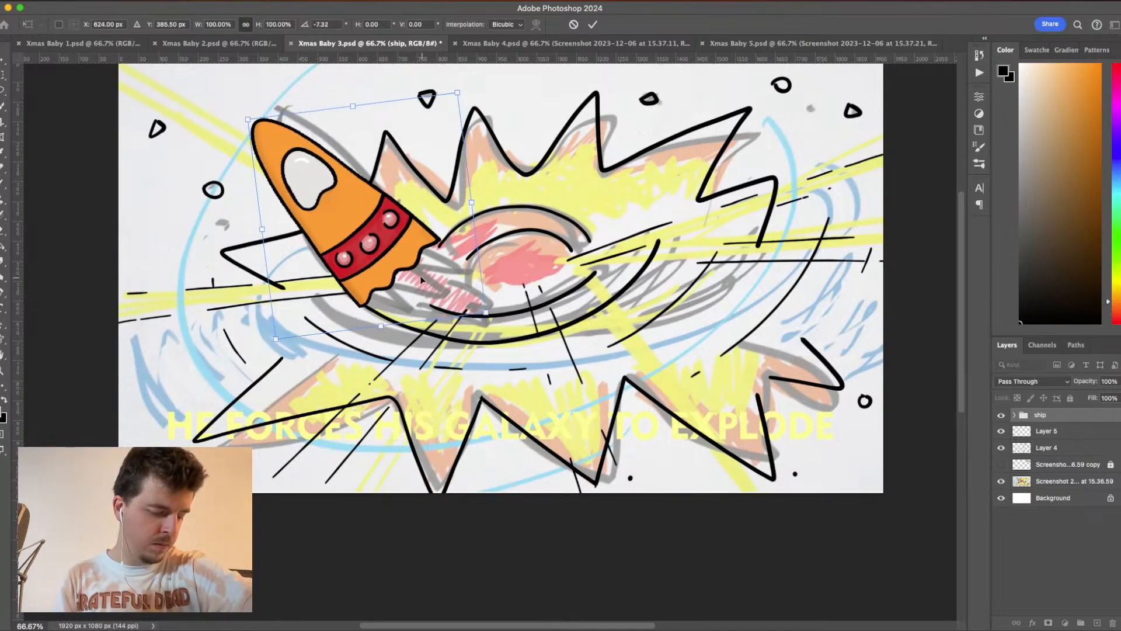
drag(421, 280, 424, 273)
key(Return)
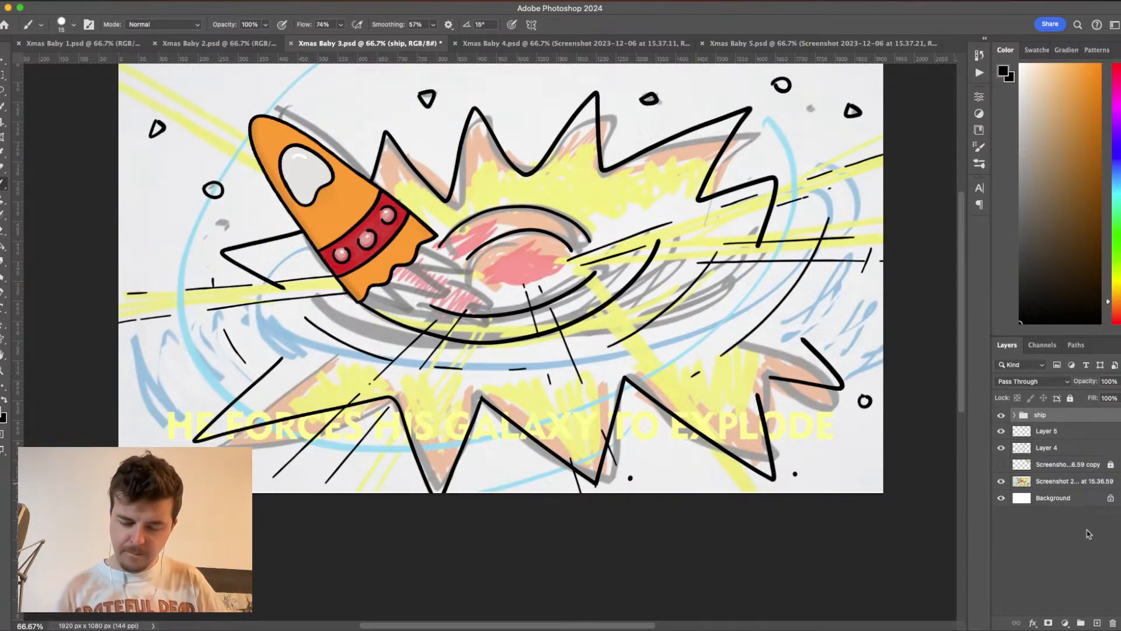
- Add a new layer above the ship group and bring the ship's broken lower edge into close view
click(1097, 622)
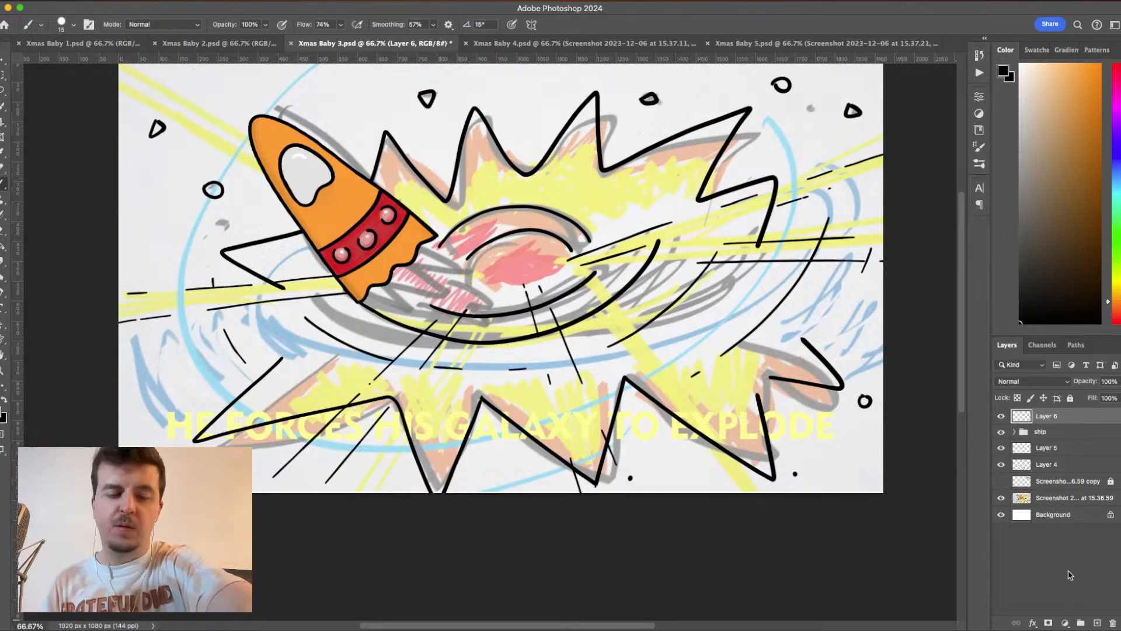
key(super+plus)
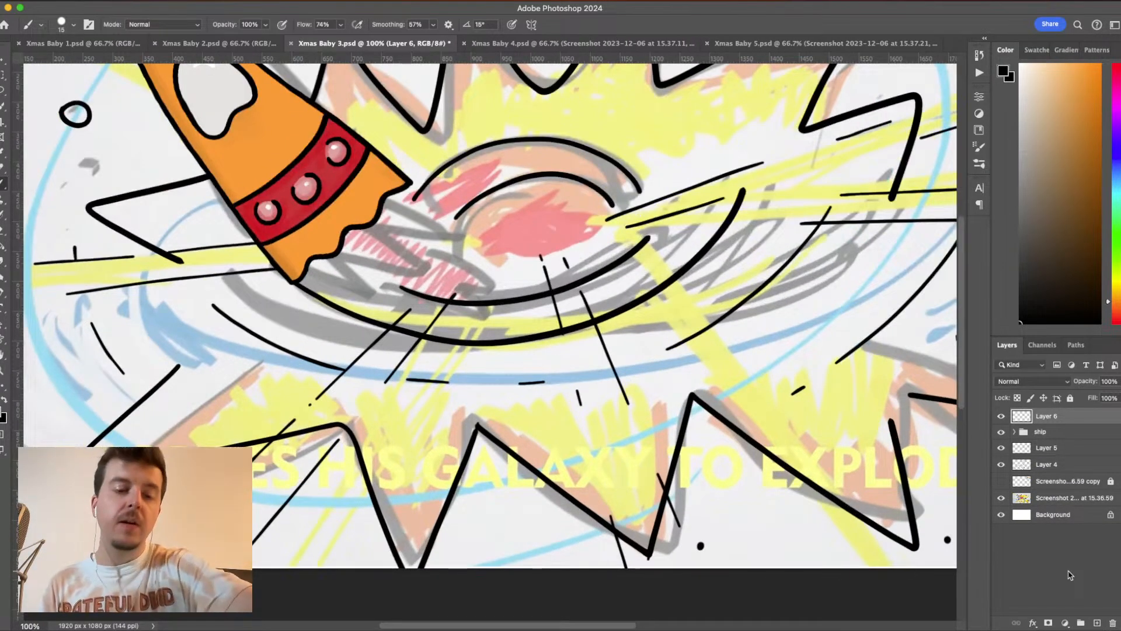
drag(548, 314, 587, 354)
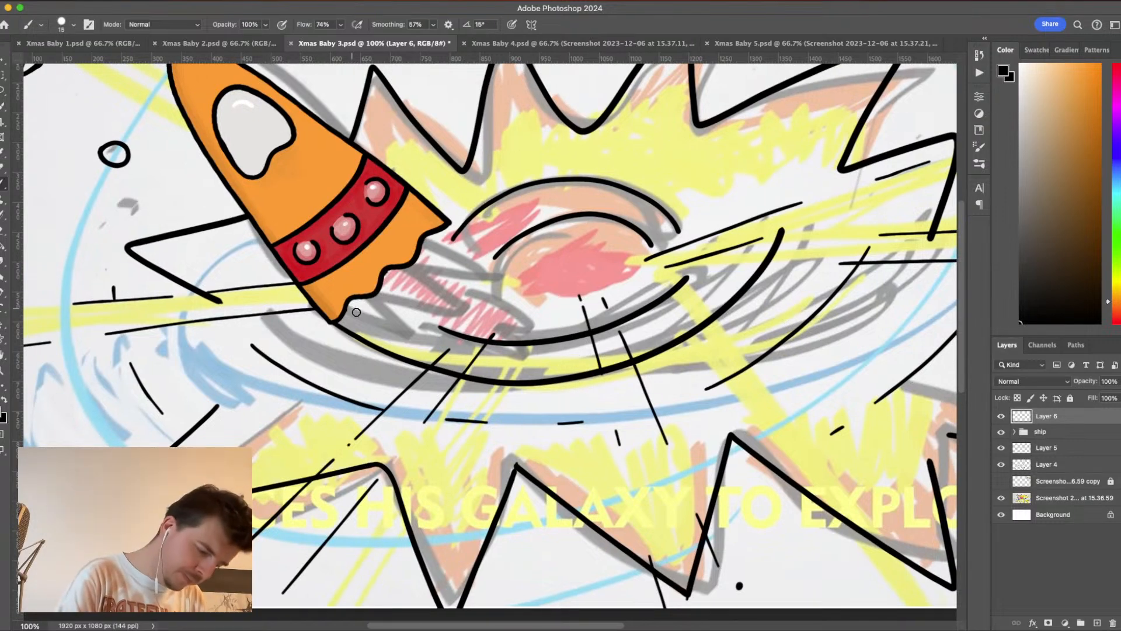
- Try to ink a jagged flame outline trailing from the ship's broken lower edge, with a smaller zigzag inside it
mouse_move(351, 315)
mouse_down()
mouse_move(408, 344)
mouse_move(392, 321)
mouse_move(466, 336)
mouse_move(431, 304)
mouse_move(510, 315)
mouse_move(451, 271)
mouse_move(490, 274)
mouse_move(439, 228)
mouse_up()
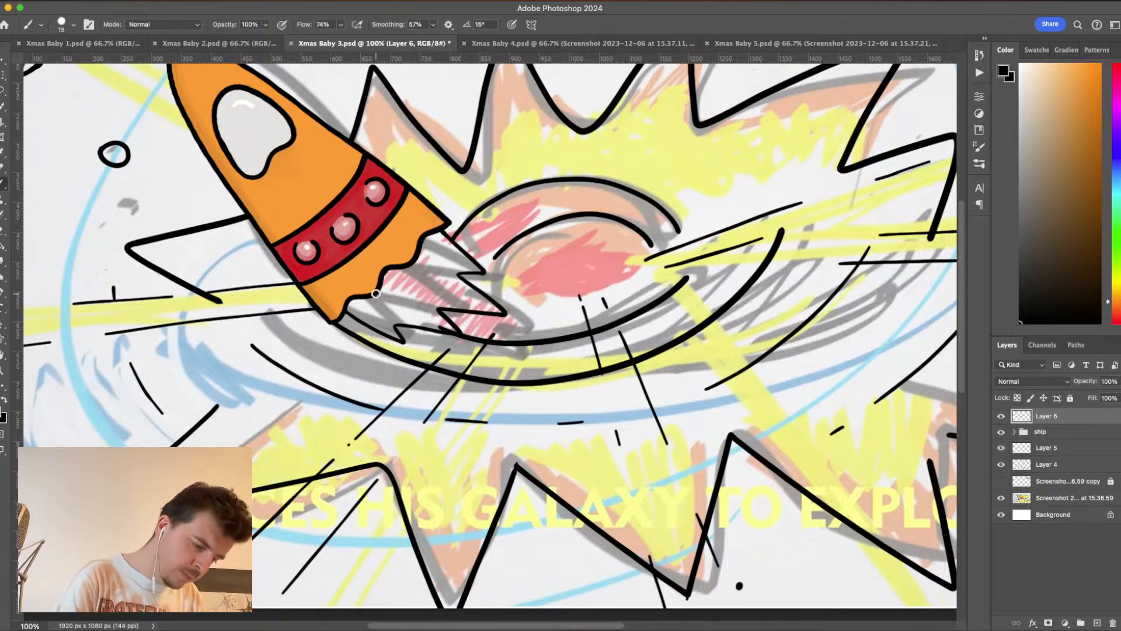
mouse_move(376, 293)
mouse_down()
mouse_move(417, 296)
mouse_move(397, 275)
mouse_move(441, 282)
mouse_move(415, 257)
mouse_up()
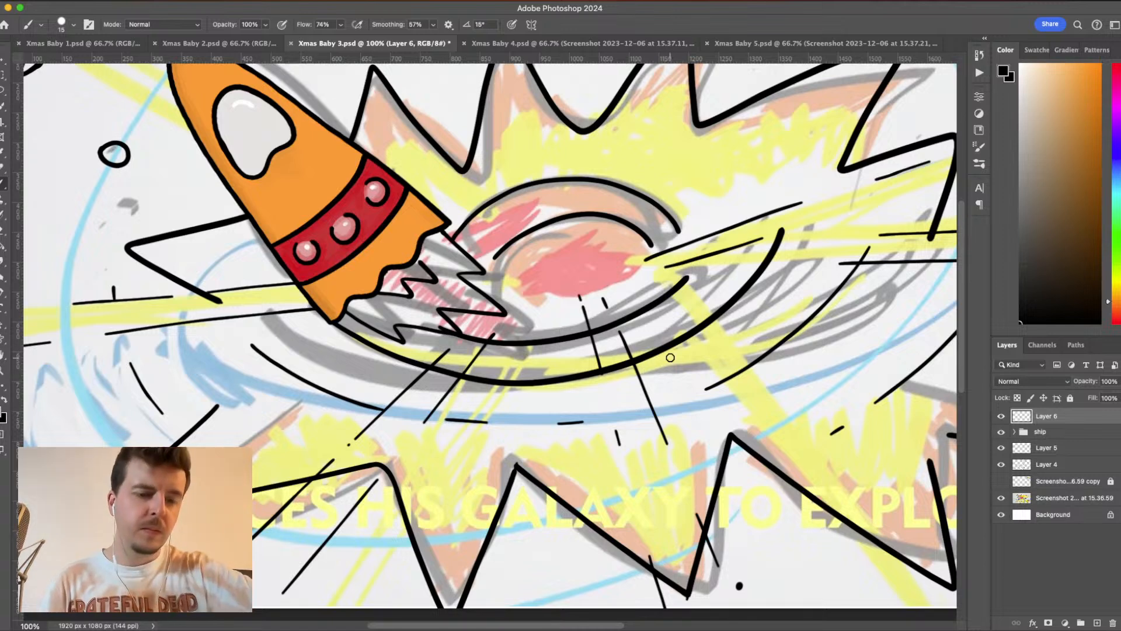
key(cmd+z)
mouse_move(377, 294)
mouse_down()
mouse_move(406, 309)
mouse_move(403, 295)
mouse_move(450, 300)
mouse_move(439, 289)
mouse_move(376, 288)
mouse_move(431, 299)
mouse_move(407, 262)
mouse_move(431, 256)
mouse_move(439, 285)
mouse_move(401, 307)
mouse_move(379, 303)
mouse_move(378, 294)
mouse_move(443, 302)
mouse_move(424, 245)
mouse_up()
key(super+z)
key(super+z)
- Try other versions of the small inner zigzag close to the ship's broken edge, undoing the strokes
key(super+z)
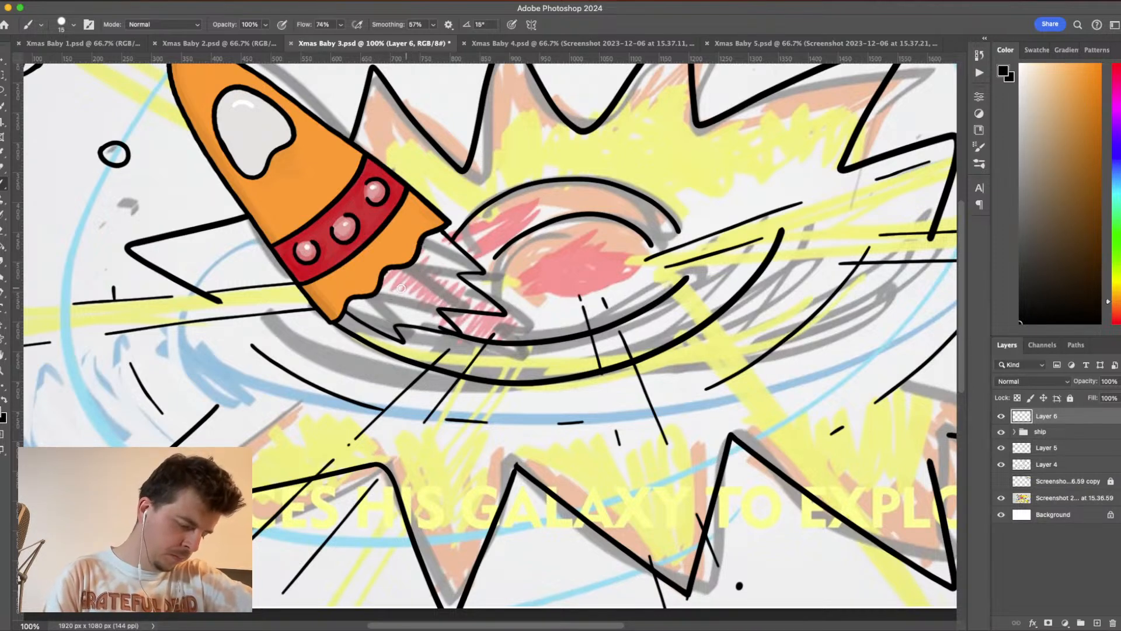
mouse_move(379, 282)
mouse_down()
mouse_move(427, 300)
mouse_move(401, 249)
mouse_move(421, 302)
mouse_move(432, 303)
mouse_move(404, 252)
mouse_move(397, 287)
mouse_move(377, 289)
mouse_move(431, 299)
mouse_move(400, 257)
mouse_up()
key(super+z)
key(super+z)
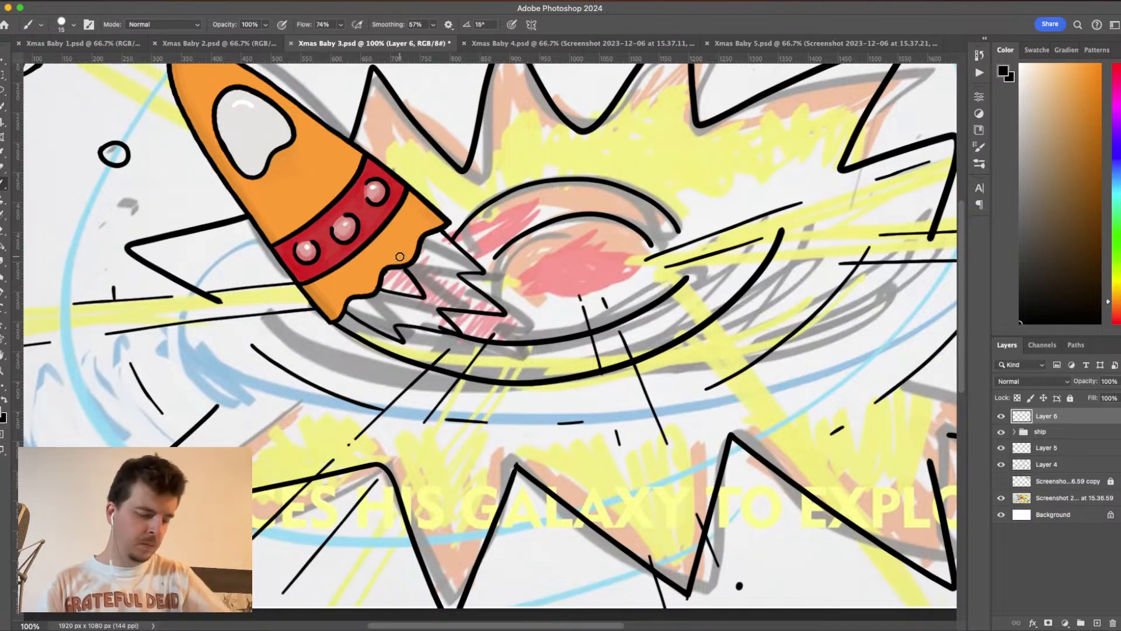
key(super+z)
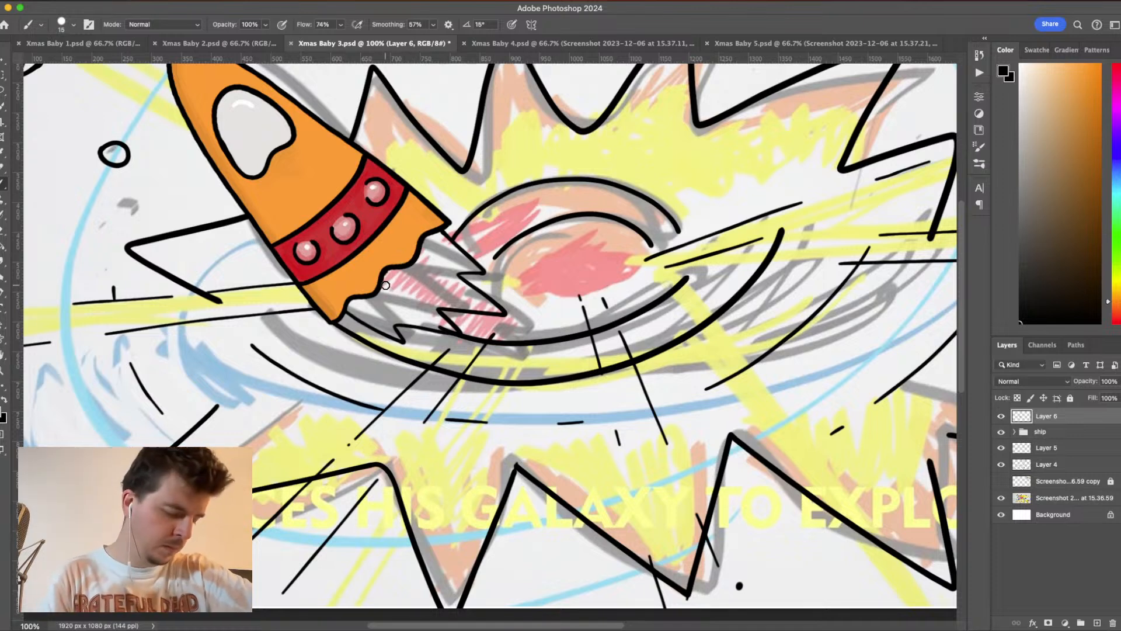
mouse_move(381, 287)
mouse_down()
mouse_move(440, 293)
mouse_move(407, 255)
mouse_move(396, 293)
mouse_move(419, 301)
mouse_move(396, 266)
mouse_move(416, 249)
mouse_move(404, 289)
mouse_move(381, 288)
mouse_move(428, 292)
mouse_move(412, 254)
mouse_up()
key(super+z)
key(super+z)
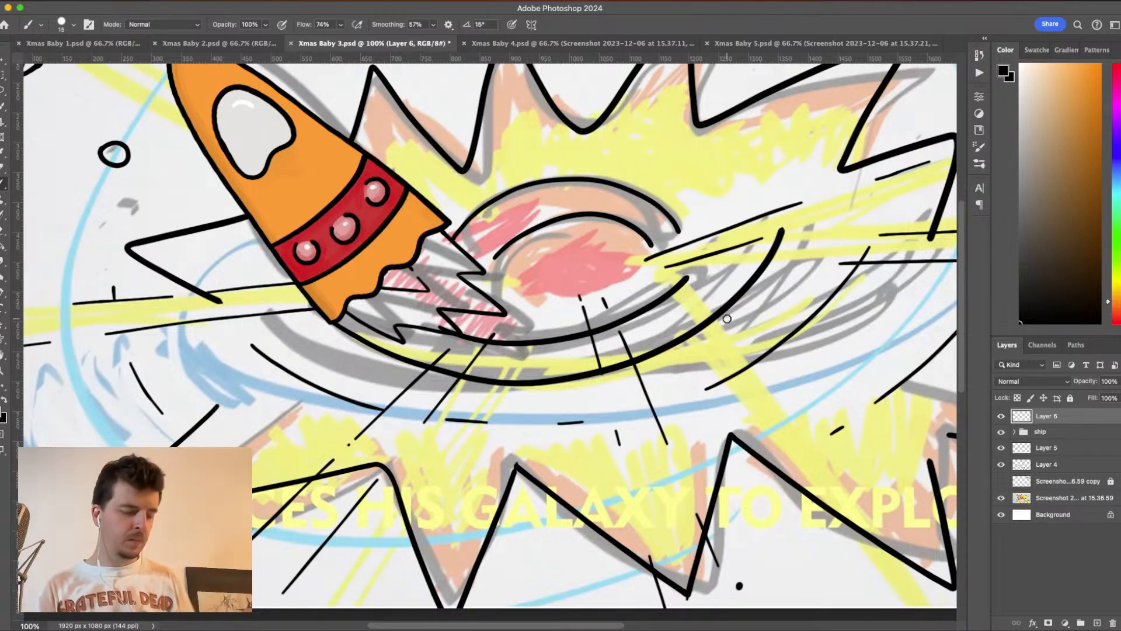
- Hide the galaxy and ray line art on Layer 5 and Layer 4, keeping the ship over the sketch
key(super+minus)
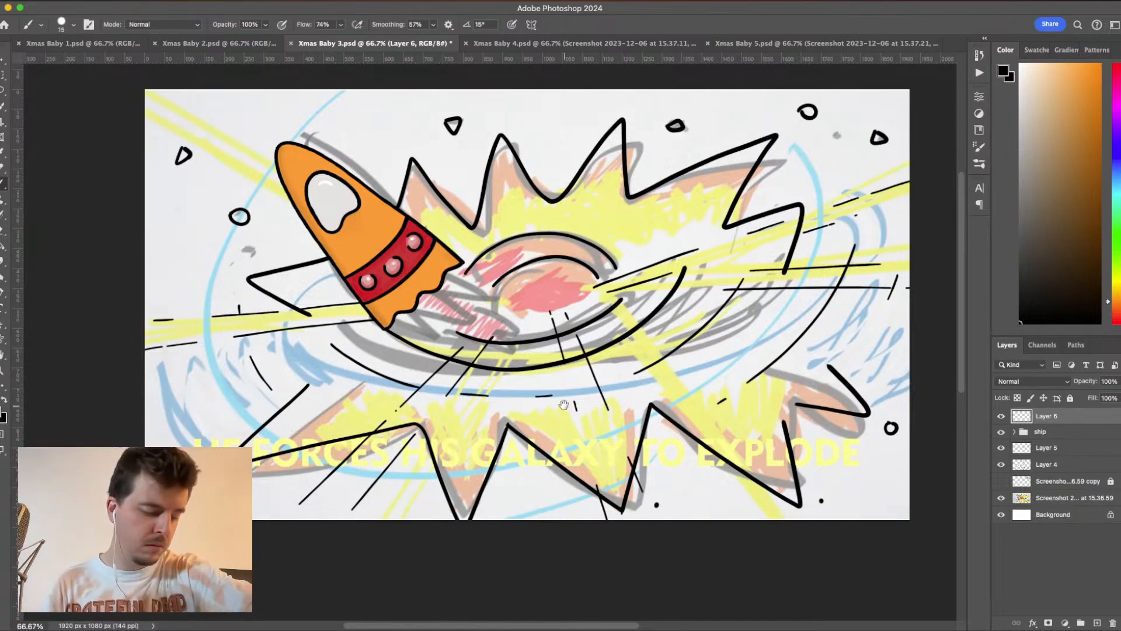
drag(564, 405, 578, 355)
key(super+plus)
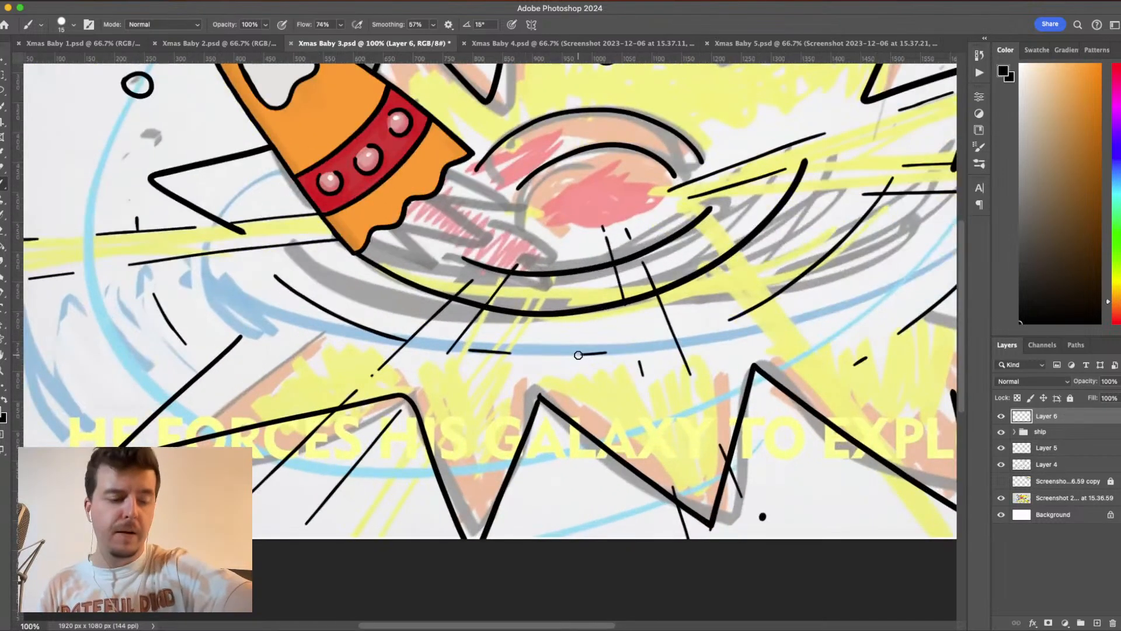
drag(598, 393, 569, 425)
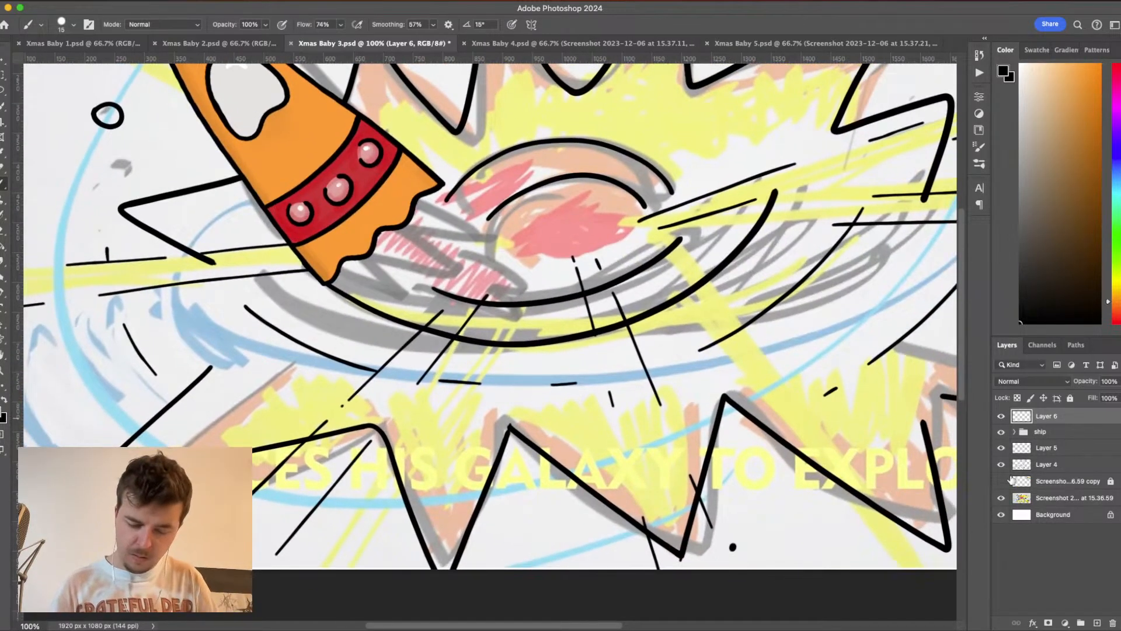
drag(1000, 448, 1001, 465)
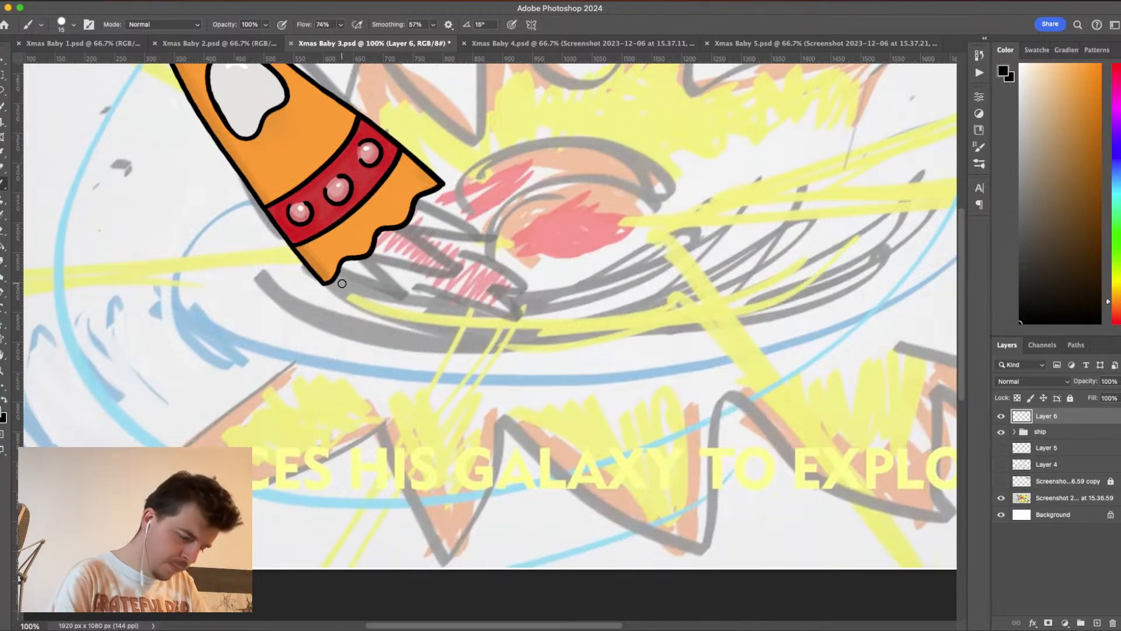
- Ink tapering, jagged flame streaks from the ship's broken edge on Layer 6, adding short broken dashes inside and beyond them
mouse_move(336, 277)
mouse_down()
mouse_move(455, 313)
mouse_move(443, 299)
mouse_move(455, 286)
mouse_move(508, 299)
mouse_move(476, 259)
mouse_up()
key(super+z)
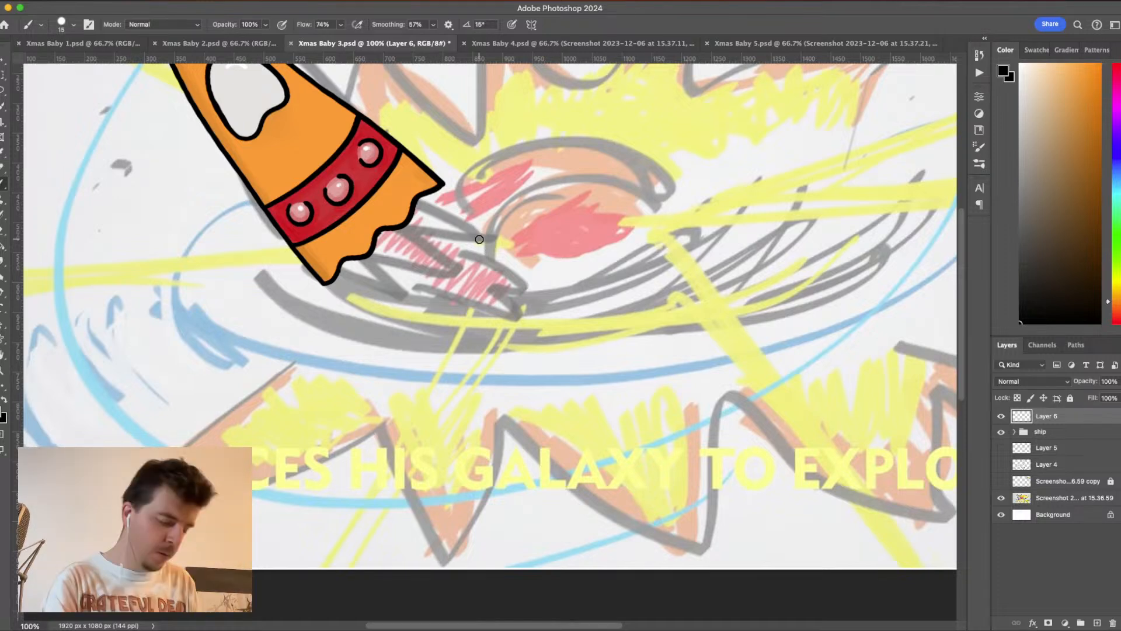
mouse_move(331, 283)
mouse_down()
mouse_move(401, 327)
mouse_move(388, 299)
mouse_move(484, 353)
mouse_move(534, 363)
mouse_up()
mouse_move(436, 190)
mouse_down()
mouse_move(519, 275)
mouse_move(482, 254)
mouse_move(530, 307)
mouse_up()
mouse_move(544, 322)
mouse_down()
mouse_move(504, 304)
mouse_move(577, 384)
mouse_move(563, 358)
mouse_move(521, 345)
mouse_move(564, 372)
mouse_up()
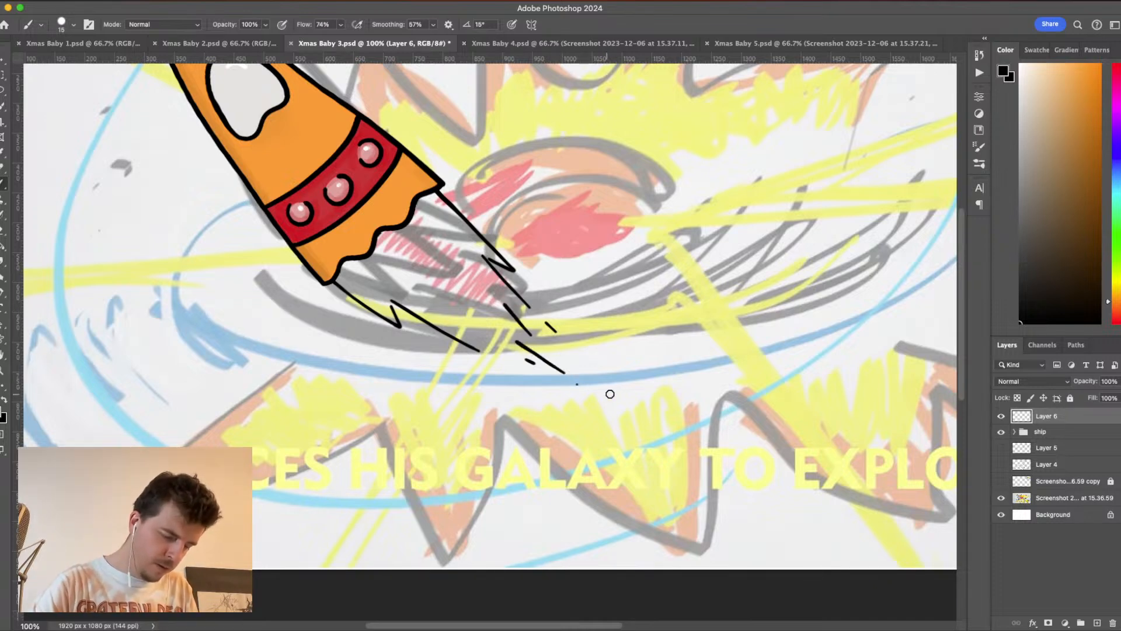
mouse_move(379, 272)
mouse_down()
mouse_move(468, 317)
mouse_move(433, 279)
mouse_move(479, 292)
mouse_up()
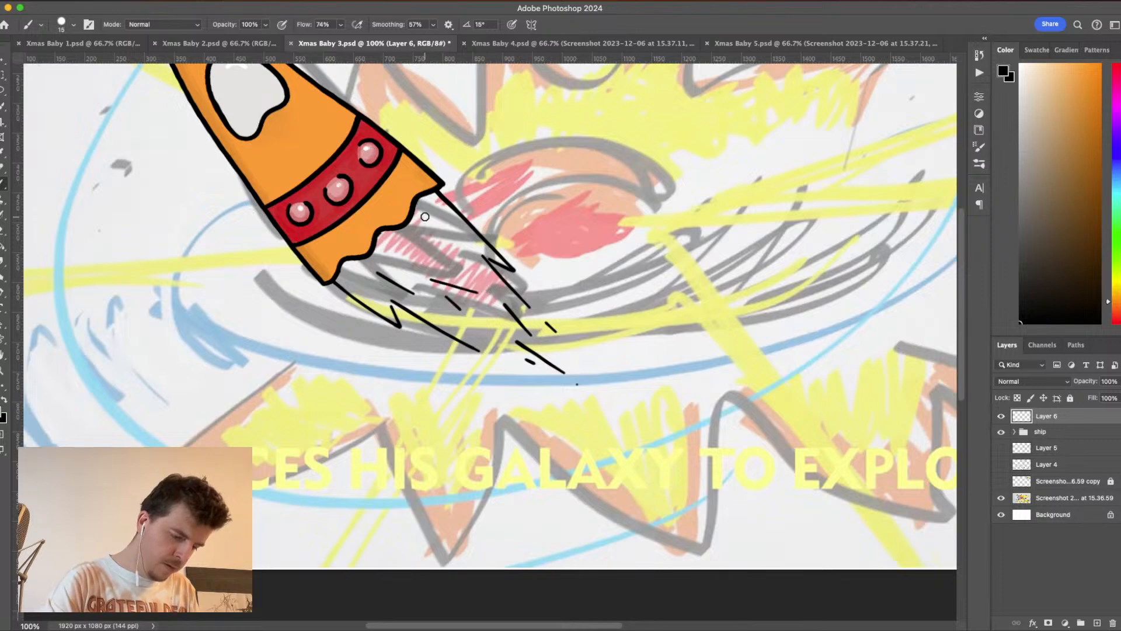
mouse_move(421, 212)
mouse_down()
mouse_move(465, 262)
mouse_move(435, 258)
mouse_up()
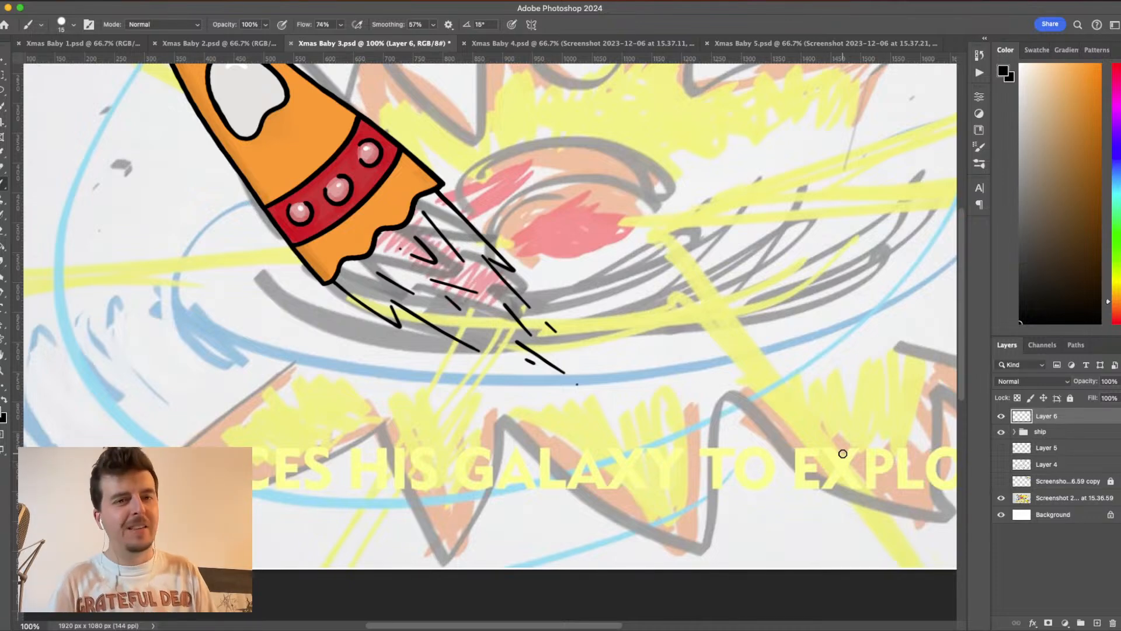
- Show Layer 5, Layer 4 and the hidden screenshot copy, then select Layer 5 and toggle its visibility to check its lines
drag(1001, 448, 1004, 478)
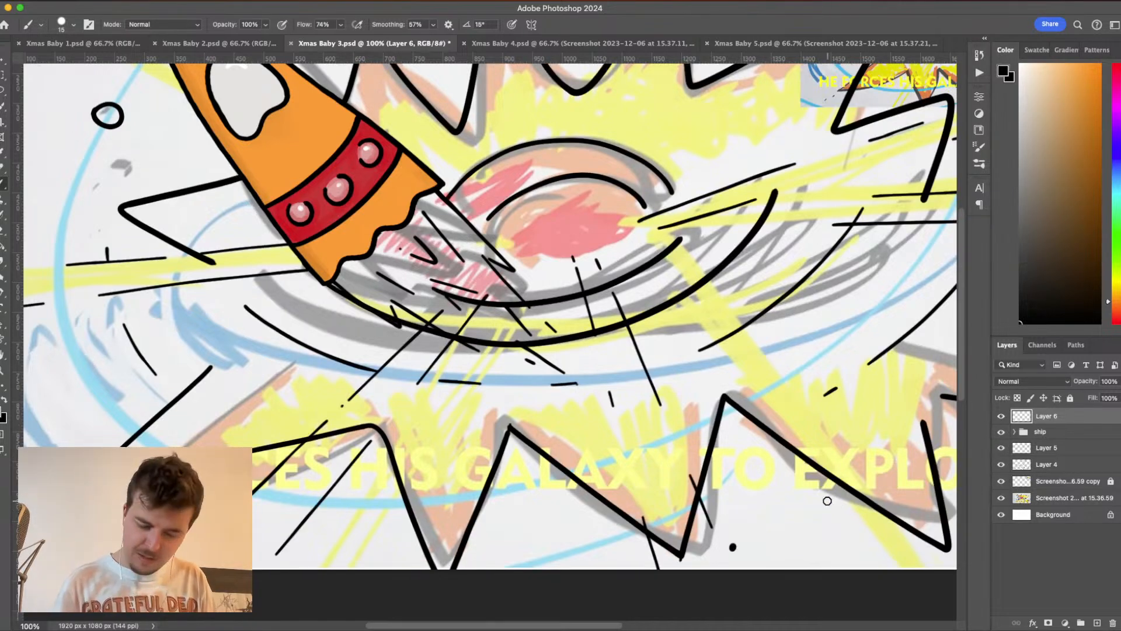
click(1062, 449)
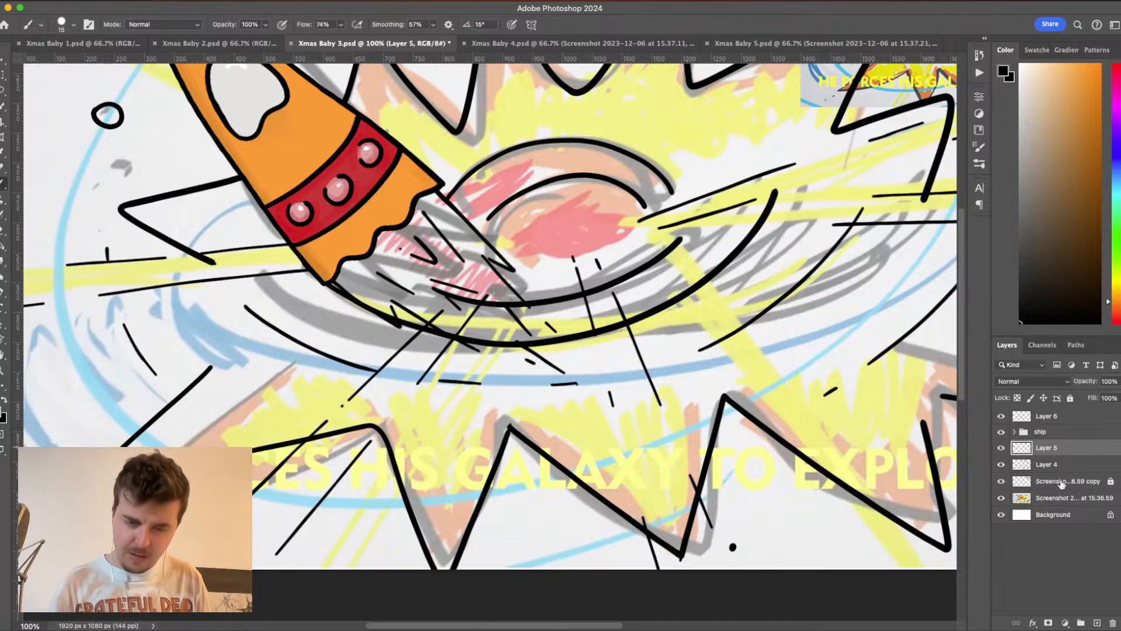
click(1001, 449)
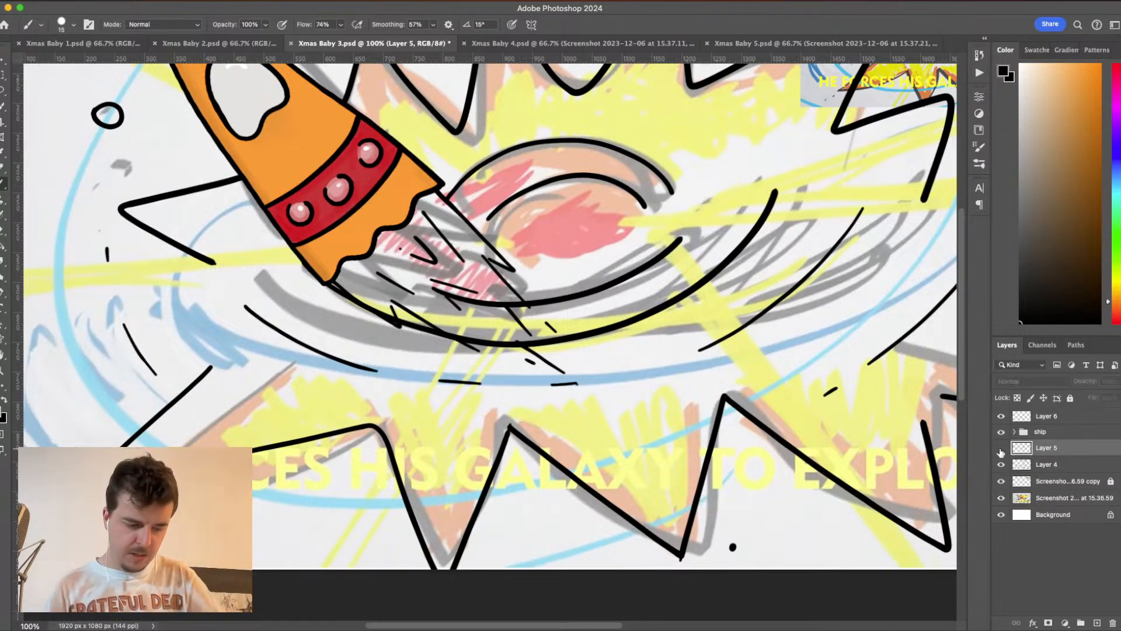
click(1002, 448)
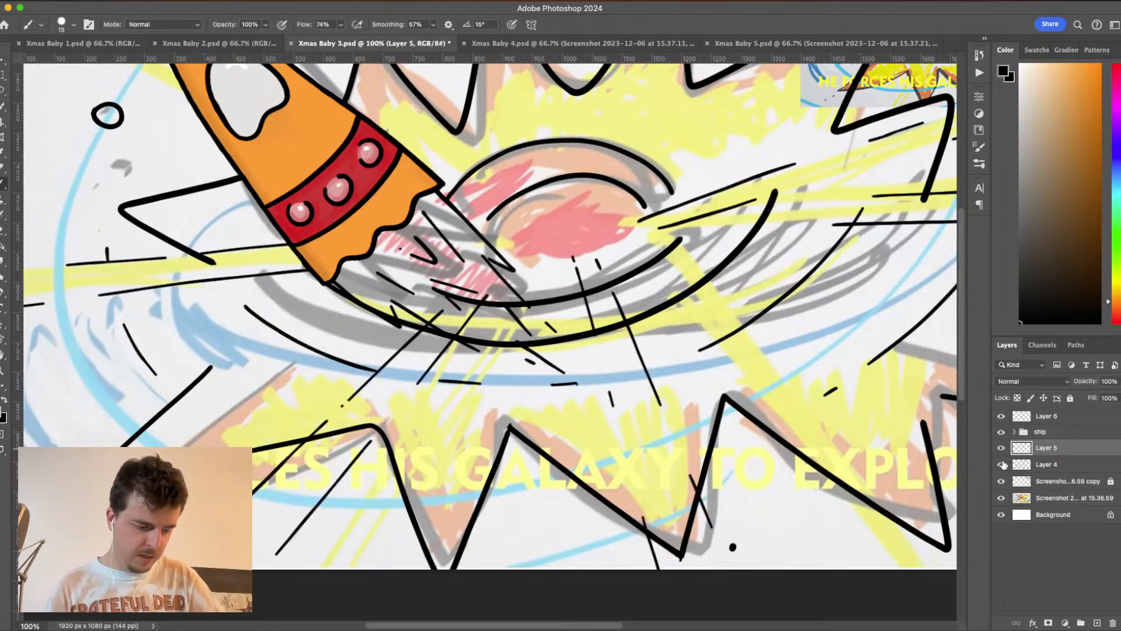
click(1002, 448)
click(1002, 448)
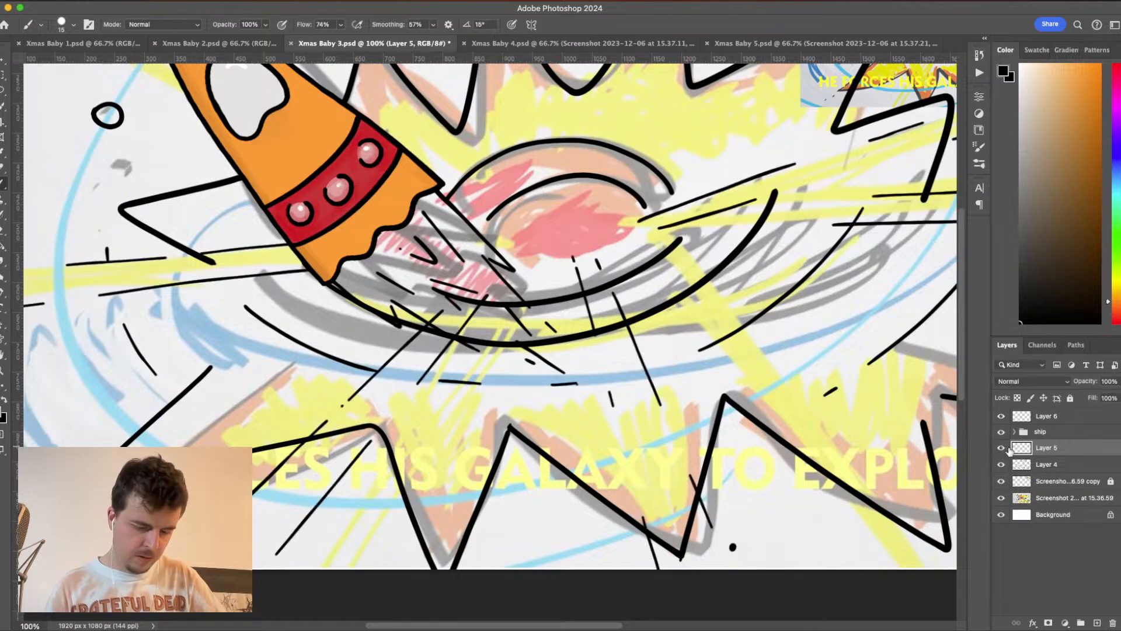
- Add a layer mask to Layer 5, enlarge the brush to 36 px and mask out the ray ends overlapping the ship's flame
click(1048, 623)
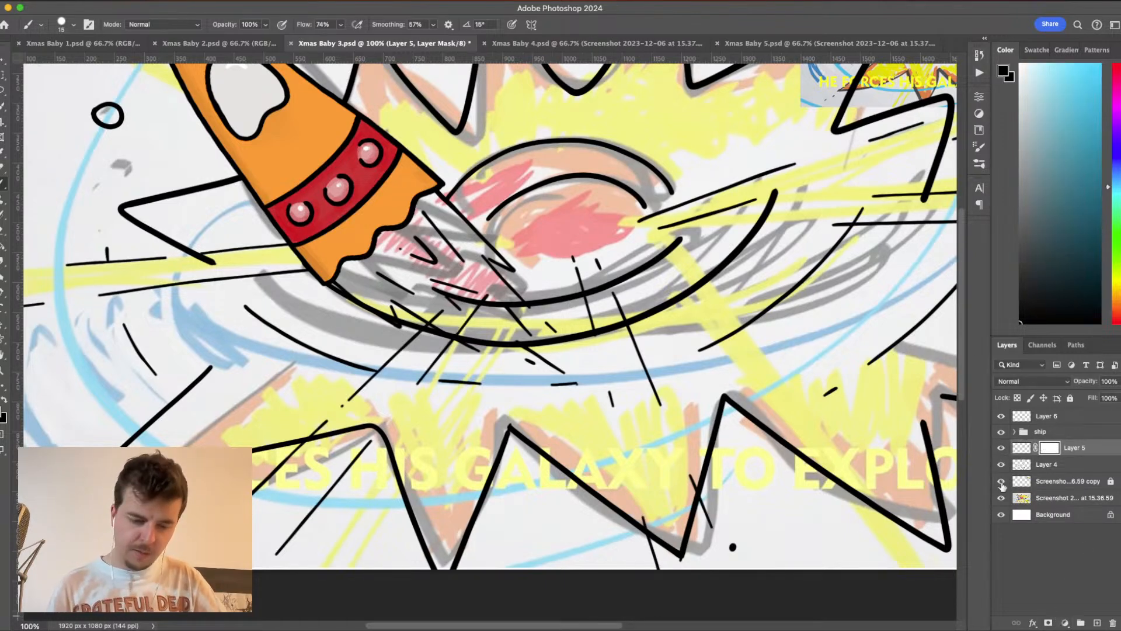
key(x)
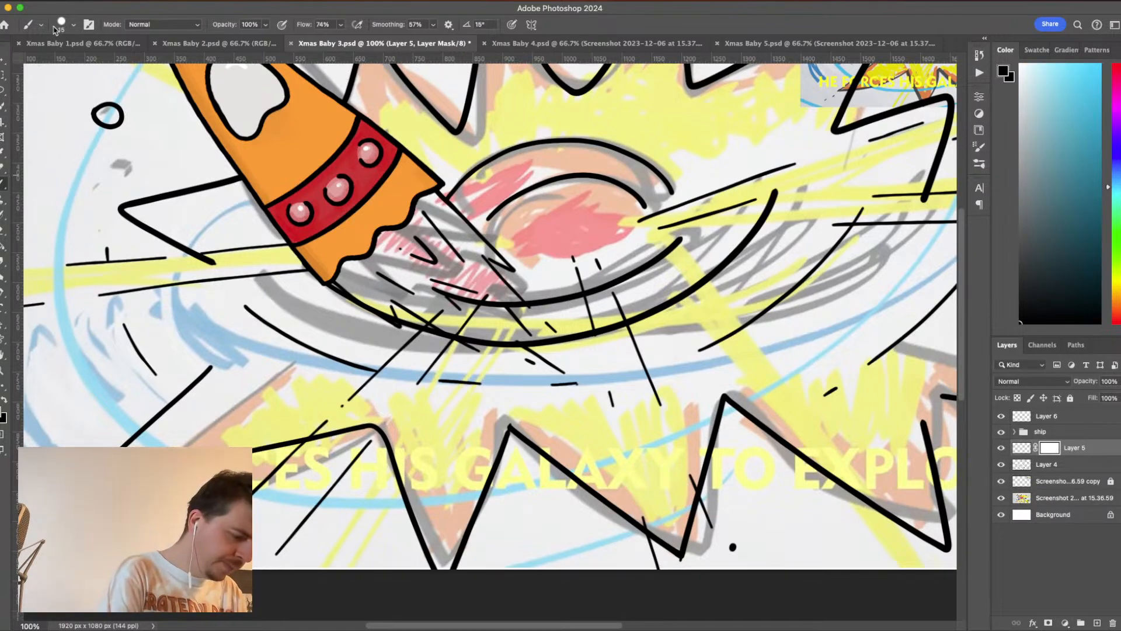
click(74, 25)
drag(63, 66, 66, 63)
click(74, 25)
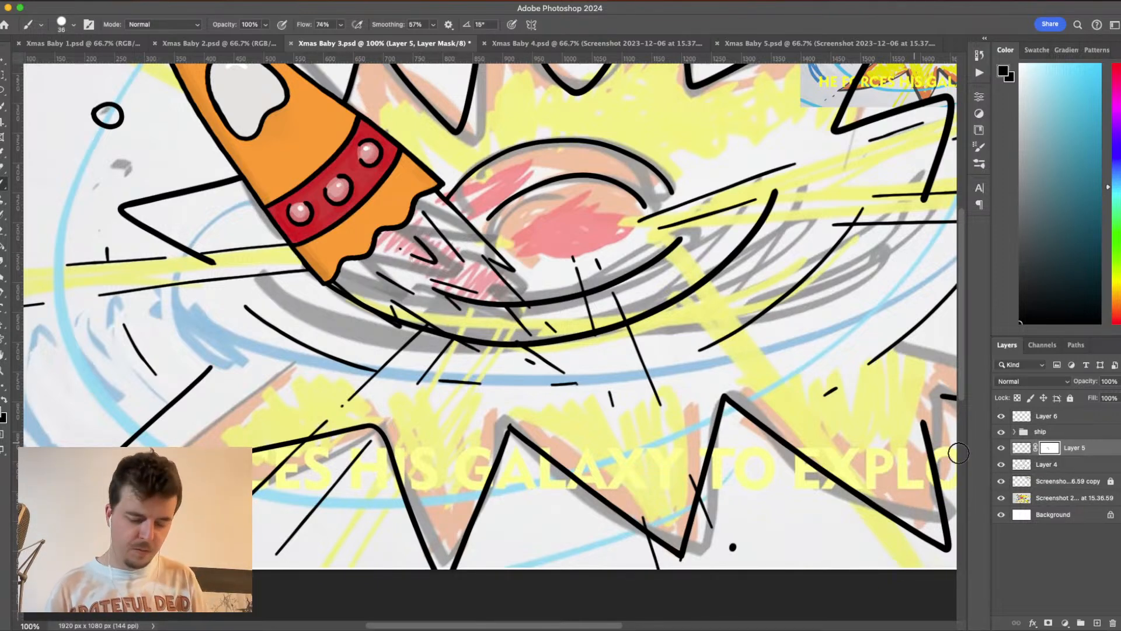
- Add a layer mask to Layer 4 and mask out the galaxy curves between the two central downward ray lines
click(1049, 466)
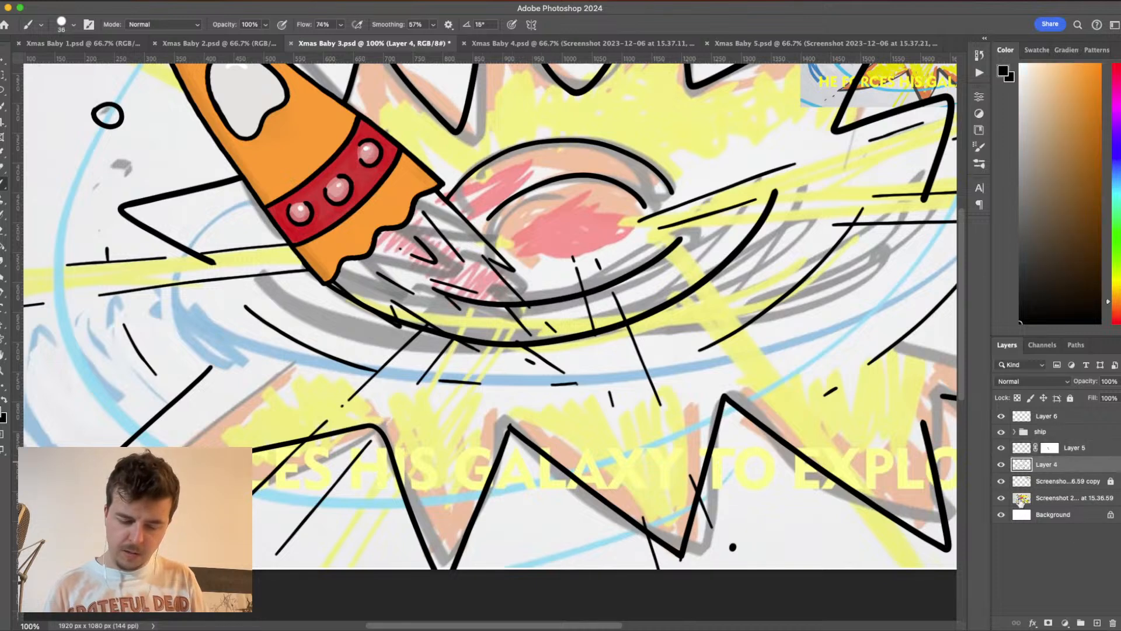
click(1048, 624)
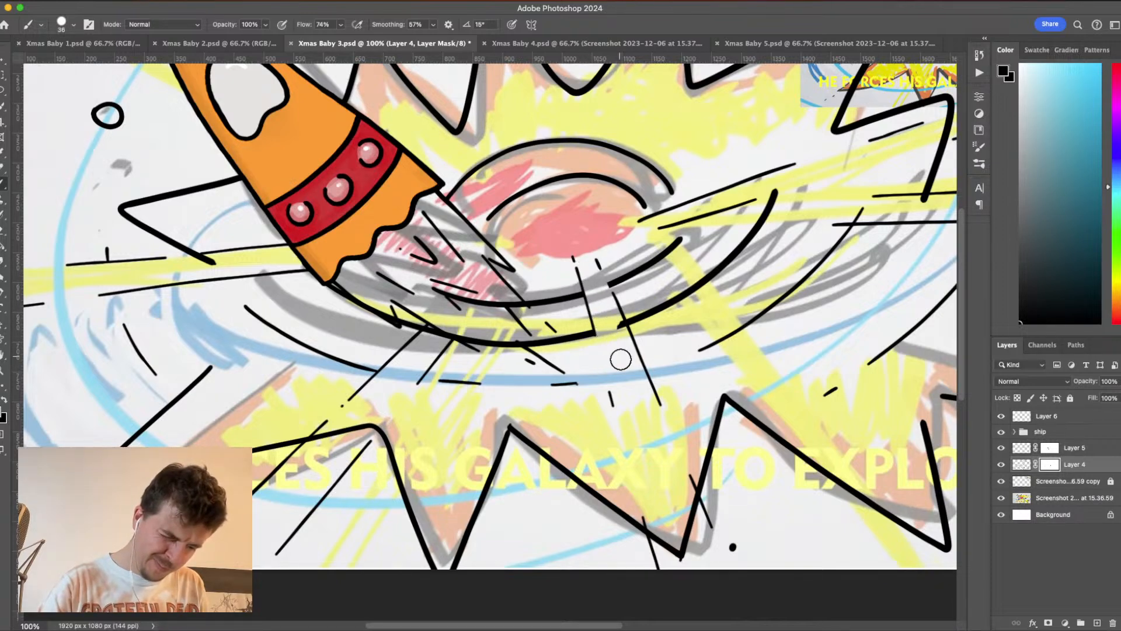
drag(607, 300, 613, 315)
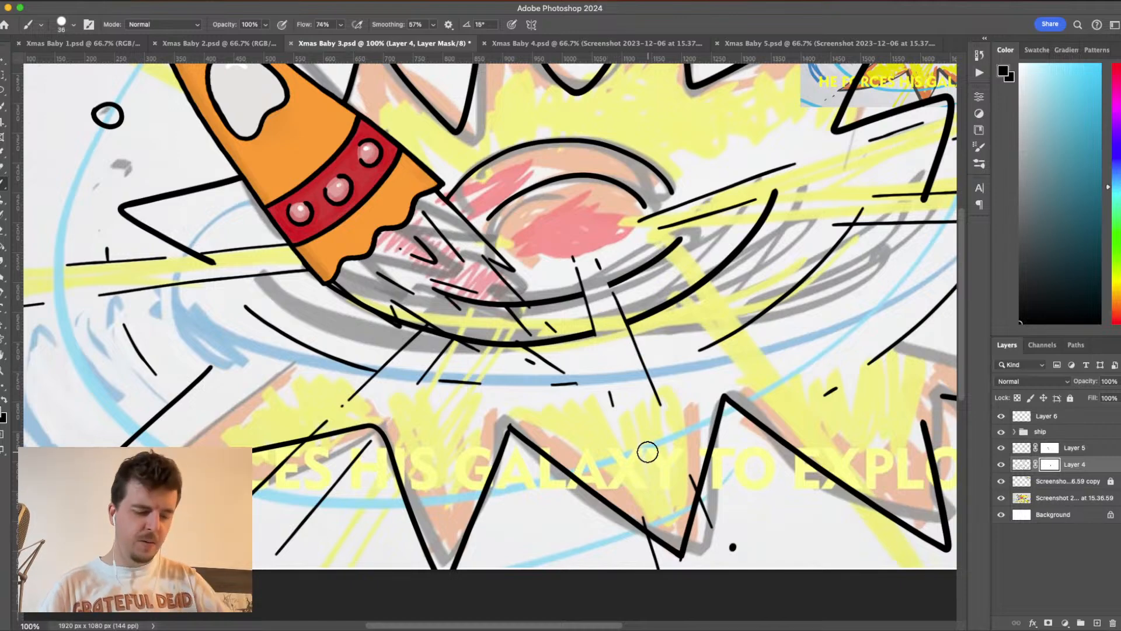
- Mask out the tip of the lower explosion spike where the central ray passes between its two outlines
scroll(635, 322, down, 2)
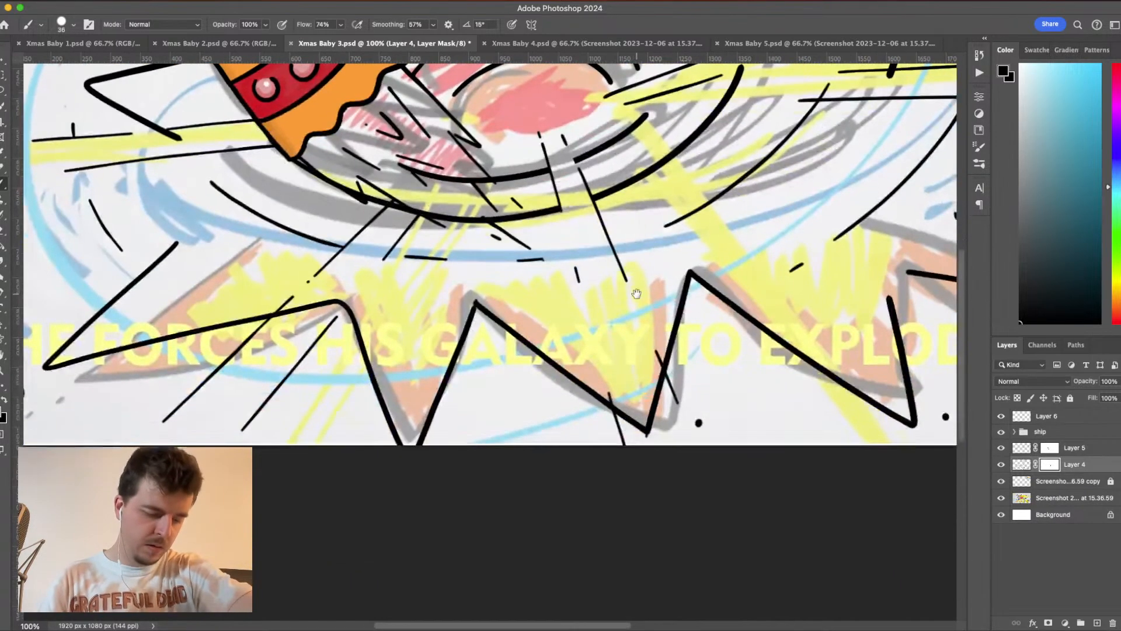
scroll(628, 350, down, 2)
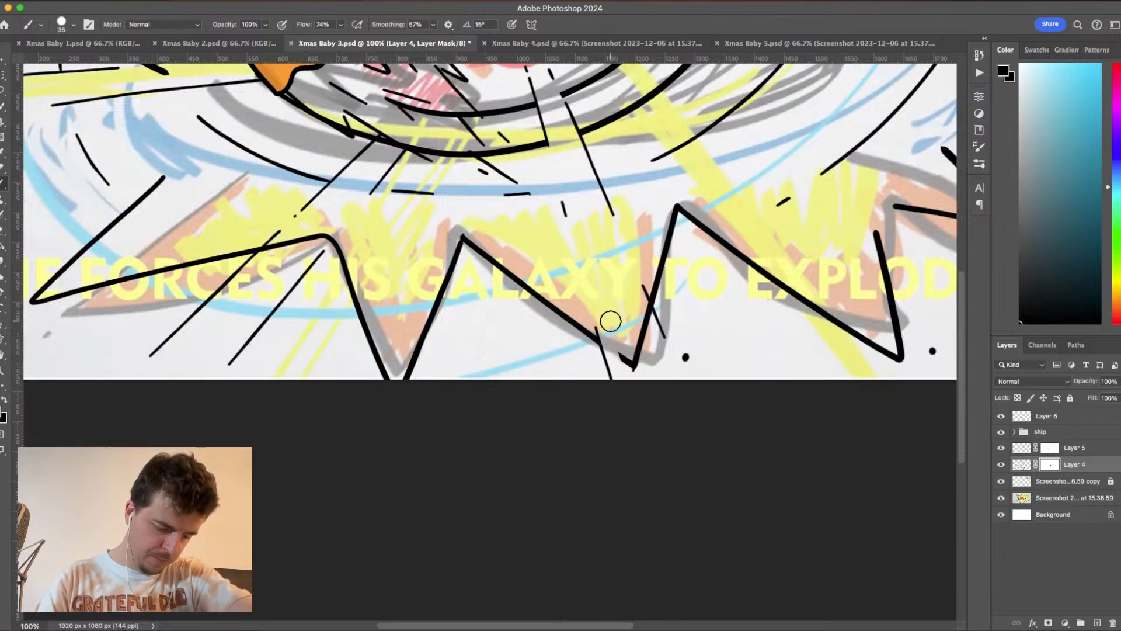
mouse_move(611, 321)
mouse_down()
mouse_move(641, 406)
mouse_move(628, 334)
mouse_move(652, 389)
mouse_move(632, 282)
mouse_move(655, 346)
mouse_move(636, 291)
mouse_move(651, 332)
mouse_up()
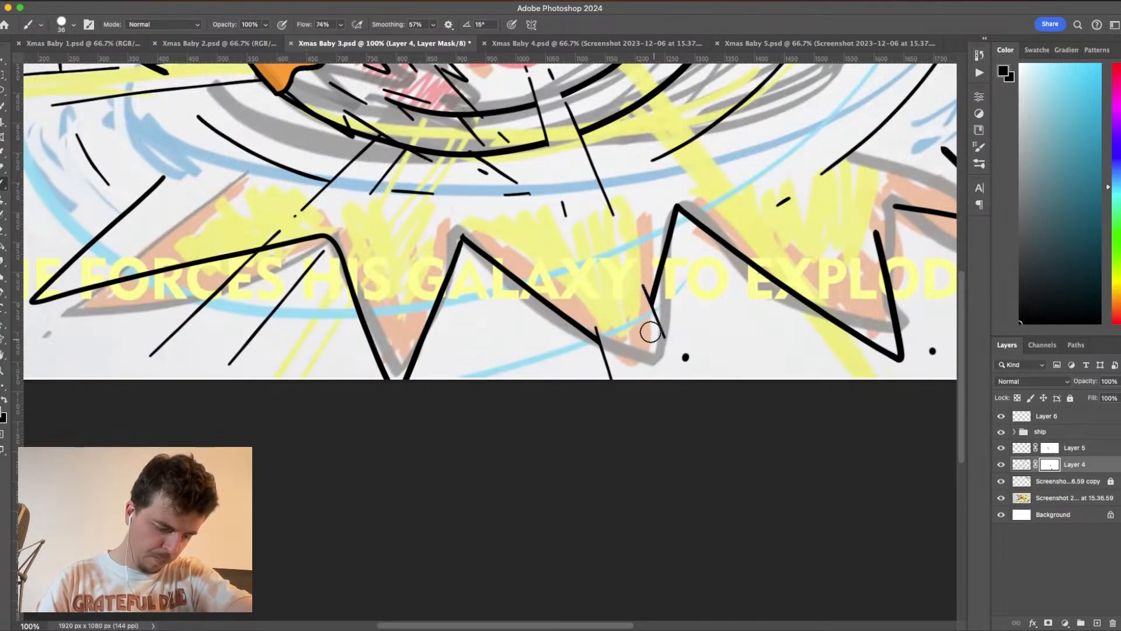
- Mask out the inner and outer galaxy curves on Layer 4 where they cross the ship's flame streaks
drag(633, 376, 787, 395)
drag(642, 264, 788, 349)
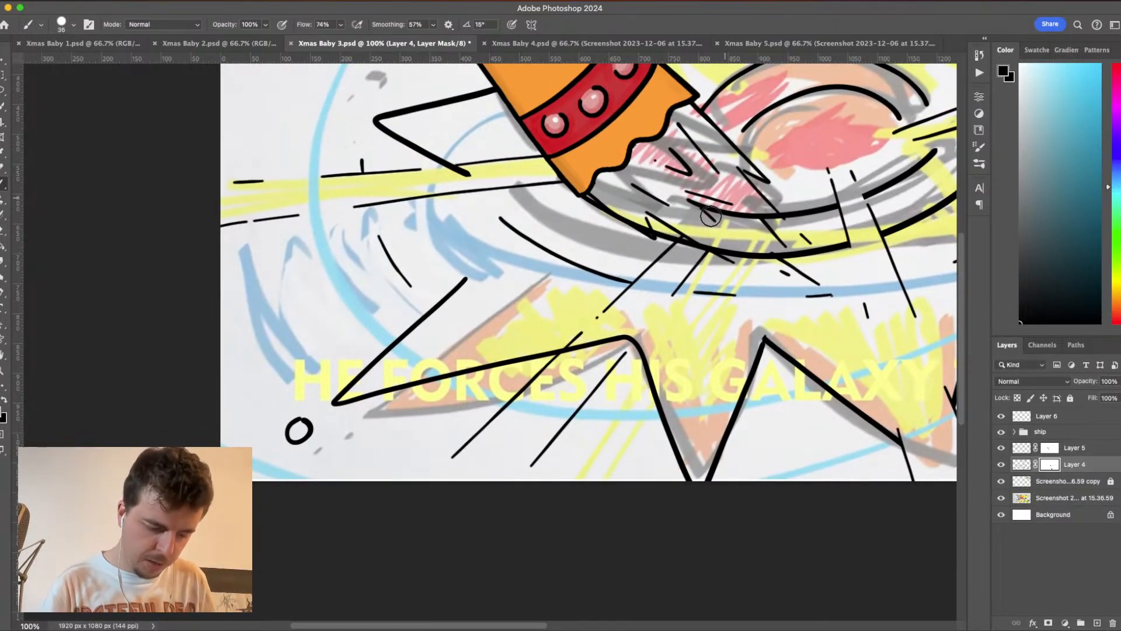
mouse_move(729, 196)
mouse_down()
mouse_move(711, 210)
mouse_move(686, 198)
mouse_move(729, 215)
mouse_move(714, 211)
mouse_move(782, 211)
mouse_move(751, 208)
mouse_move(773, 220)
mouse_up()
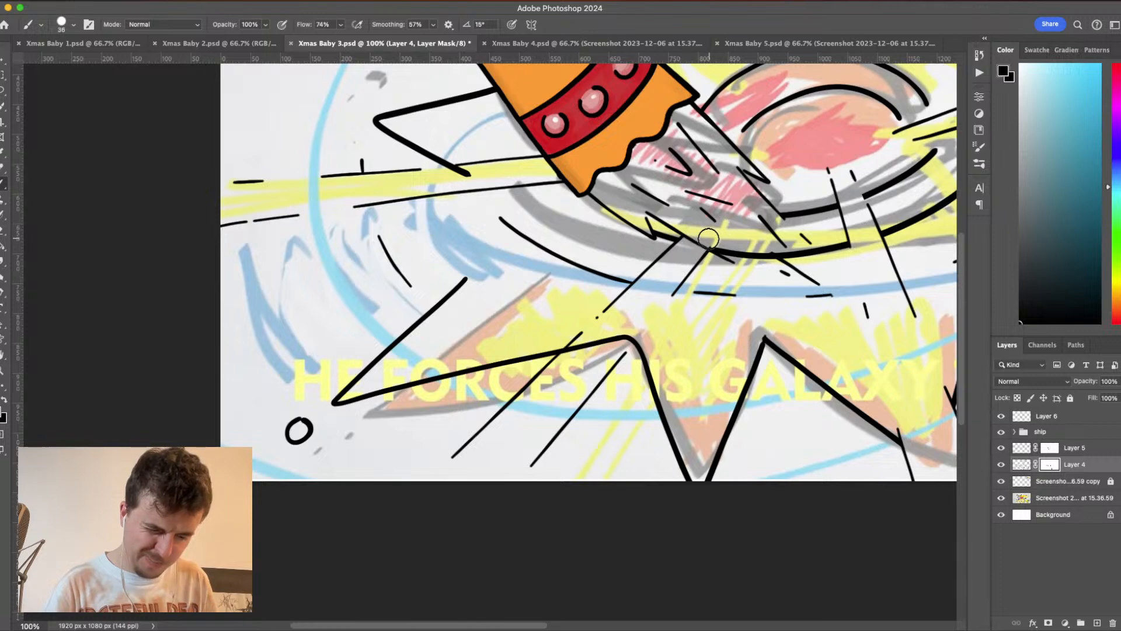
mouse_move(728, 254)
mouse_down()
mouse_move(785, 268)
mouse_move(753, 248)
mouse_move(788, 272)
mouse_up()
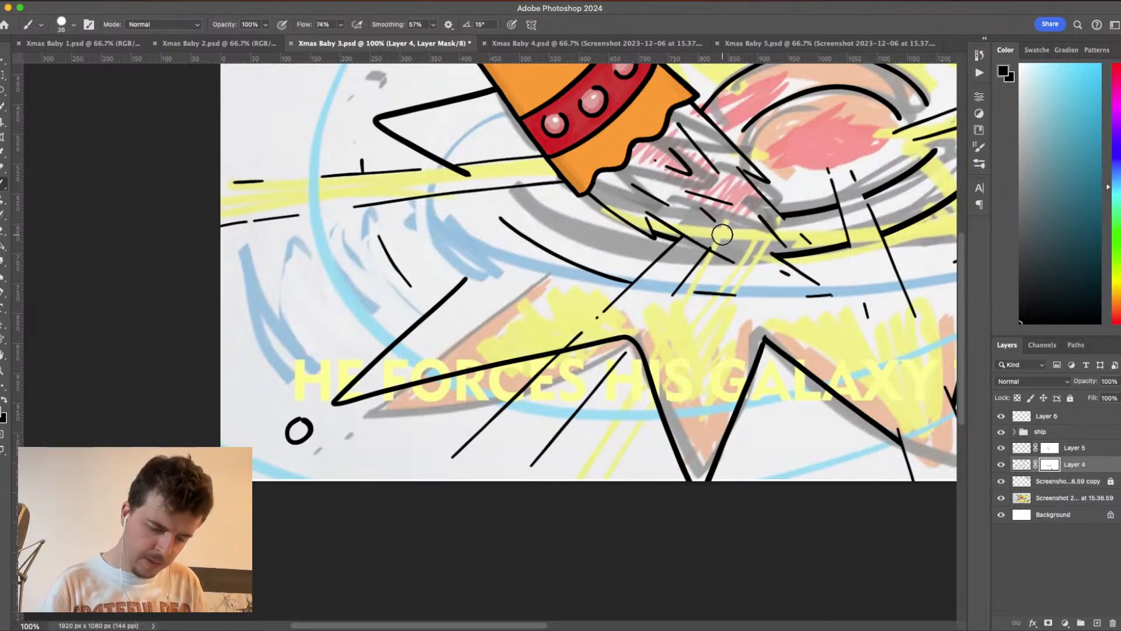
- On Layer 4's mask, hide the explosion spike edge between the two diagonal ray lines at the galaxy's lower left
click(1050, 450)
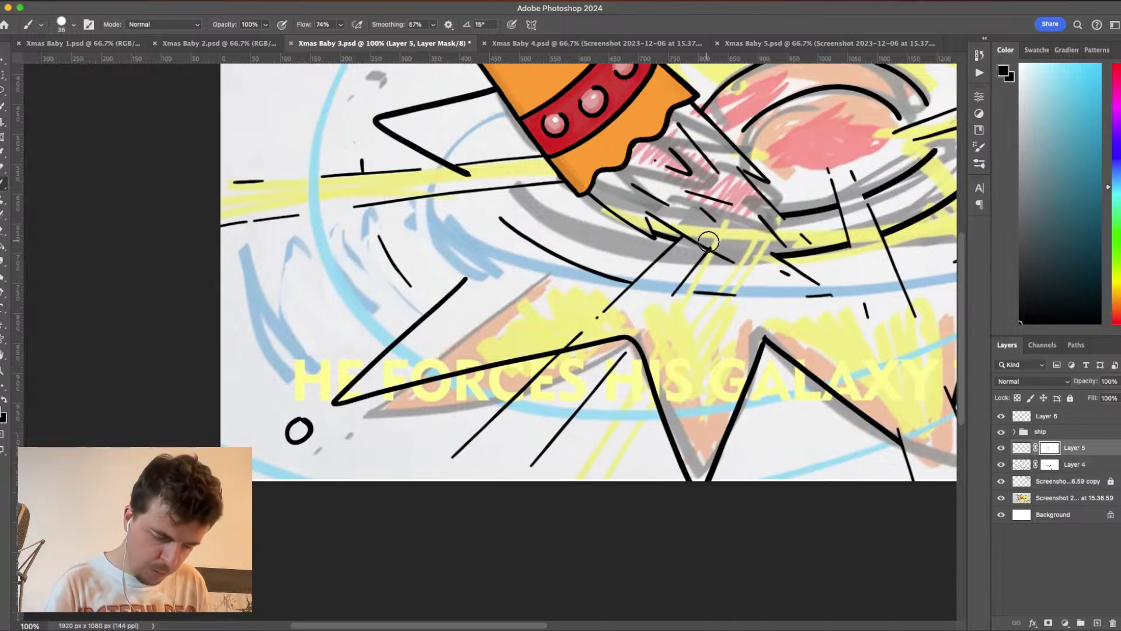
click(1051, 465)
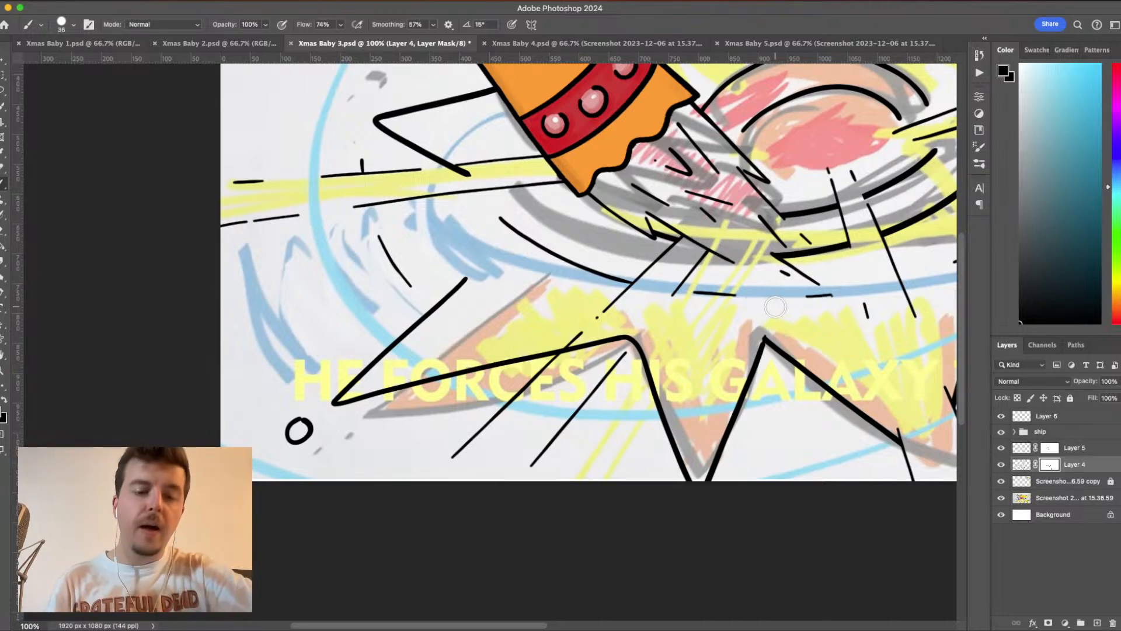
drag(708, 375, 794, 253)
drag(802, 307, 796, 333)
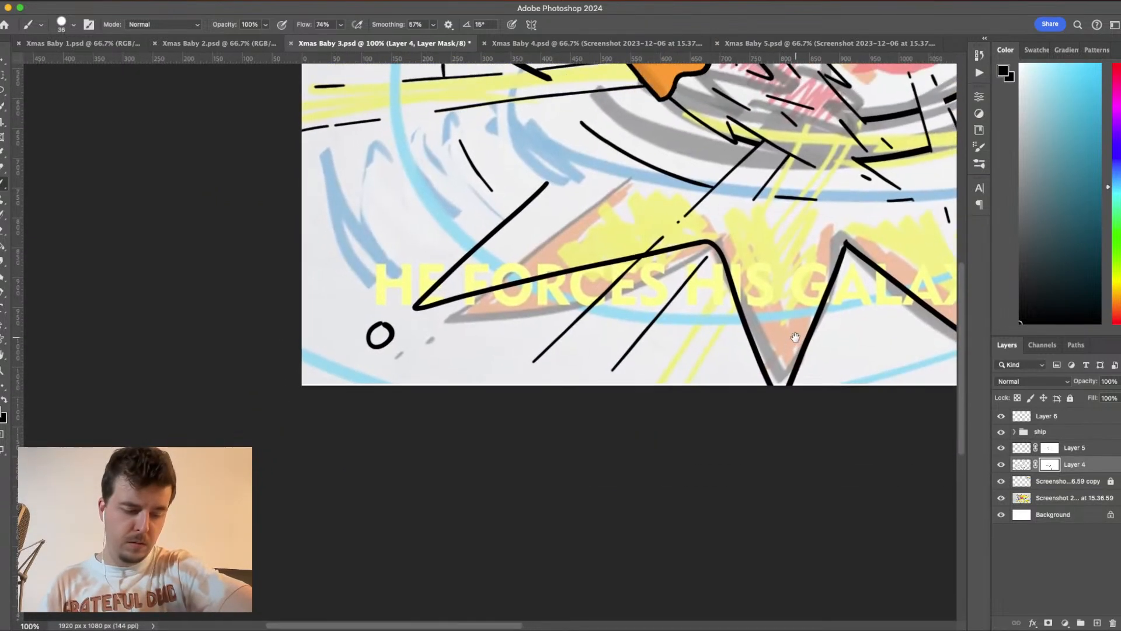
mouse_move(665, 245)
mouse_down()
mouse_move(645, 265)
mouse_move(658, 252)
mouse_move(636, 271)
mouse_move(684, 245)
mouse_move(661, 265)
mouse_up()
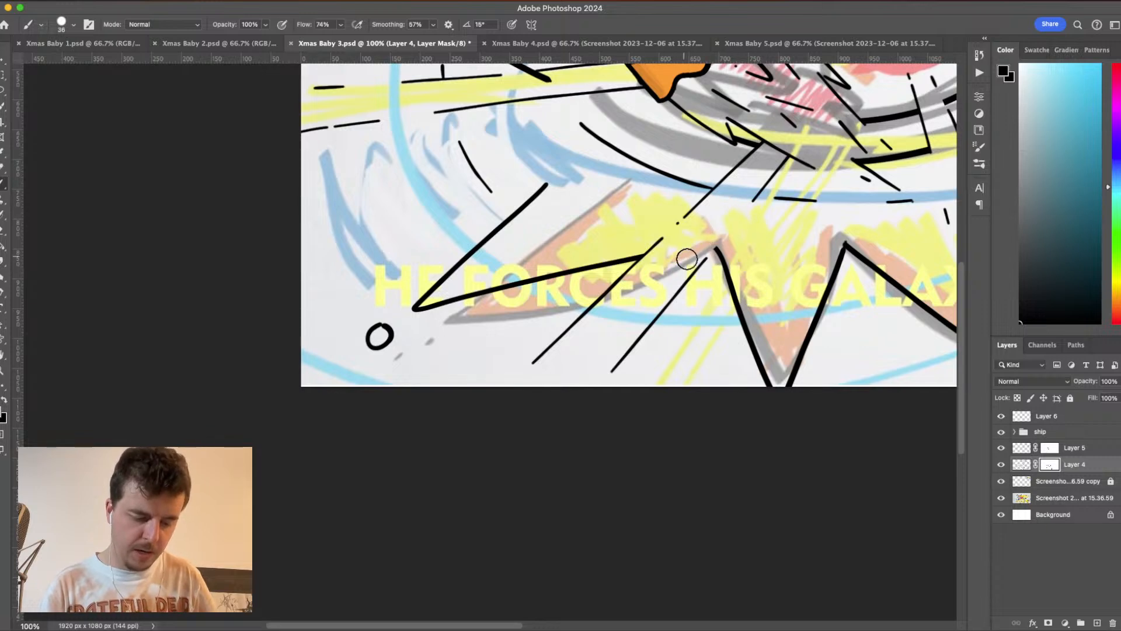
- On Layer 4's mask, hide the stray galaxy curve segment crossing the lower horizontal ray line near the canvas's right edge
mouse_move(708, 239)
mouse_down()
mouse_move(819, 403)
mouse_move(955, 432)
mouse_up()
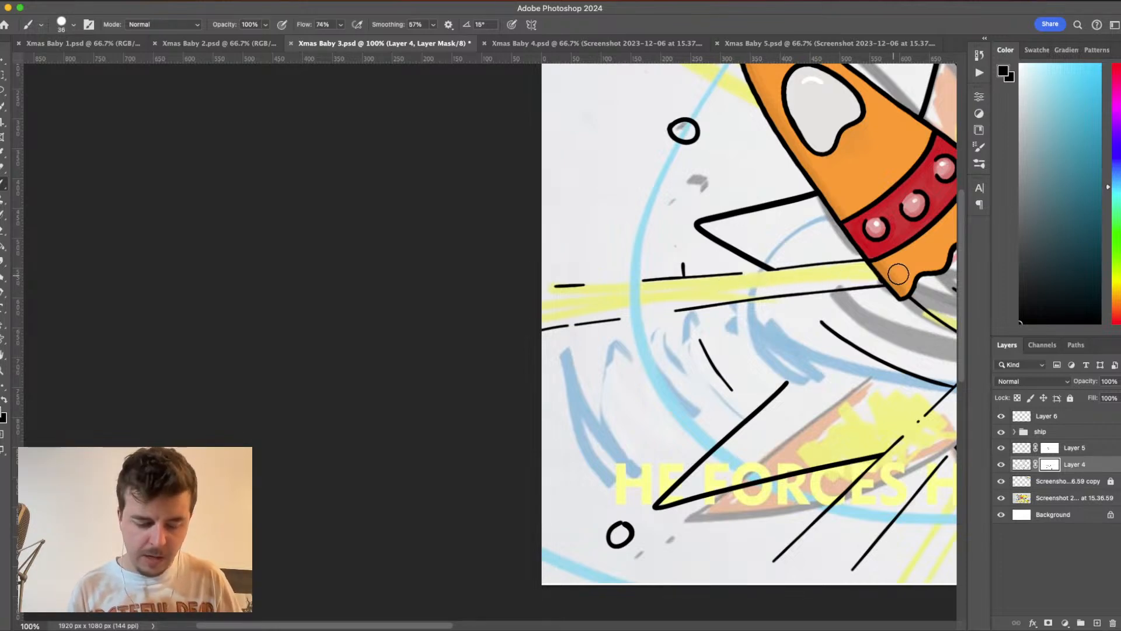
drag(910, 277, 665, 356)
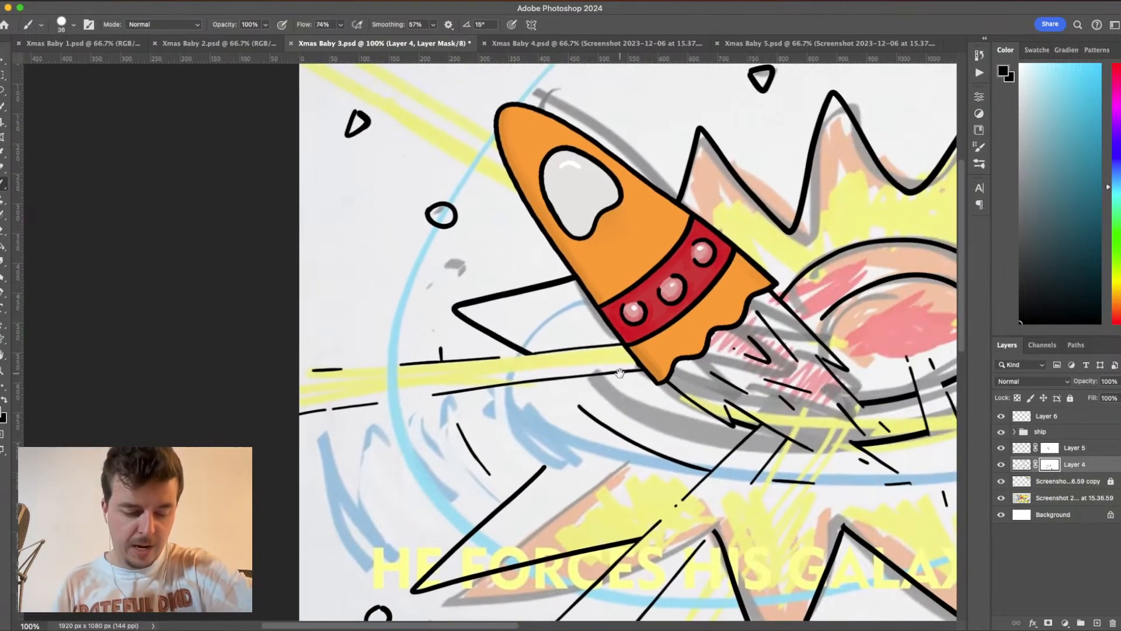
drag(949, 520, 633, 444)
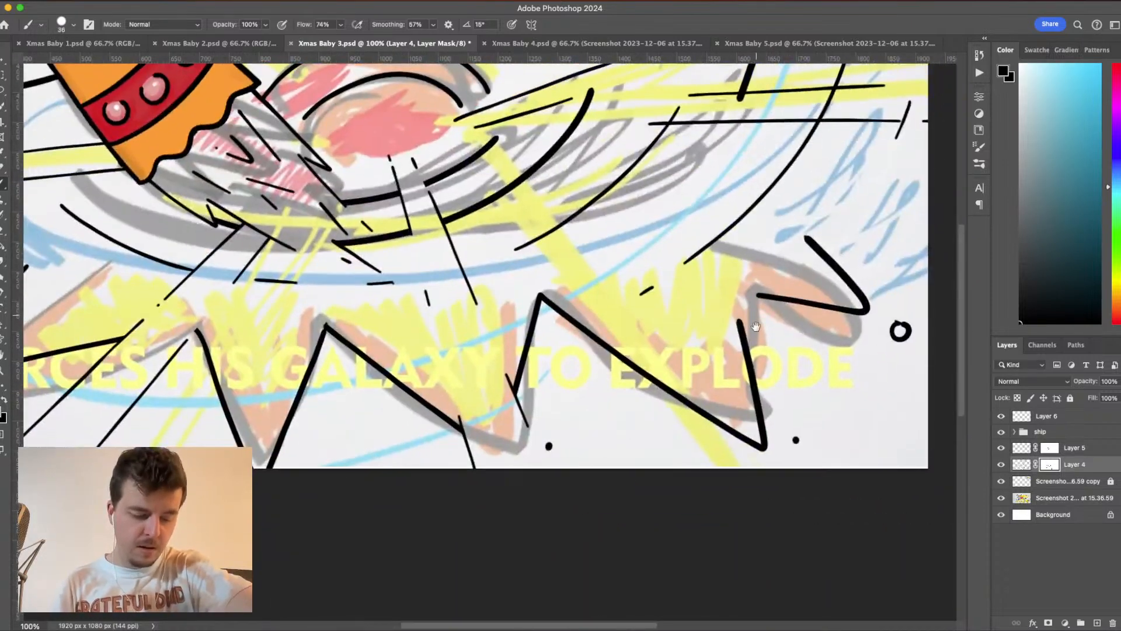
mouse_move(756, 327)
mouse_down()
mouse_move(818, 355)
mouse_move(814, 391)
mouse_up()
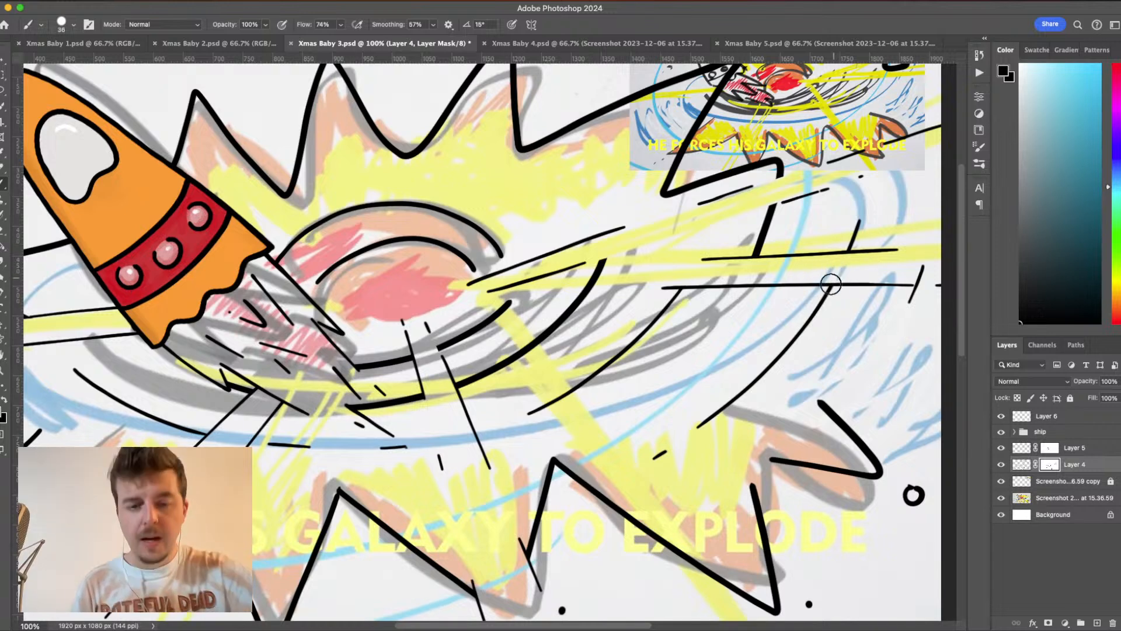
scroll(827, 283, right, 5)
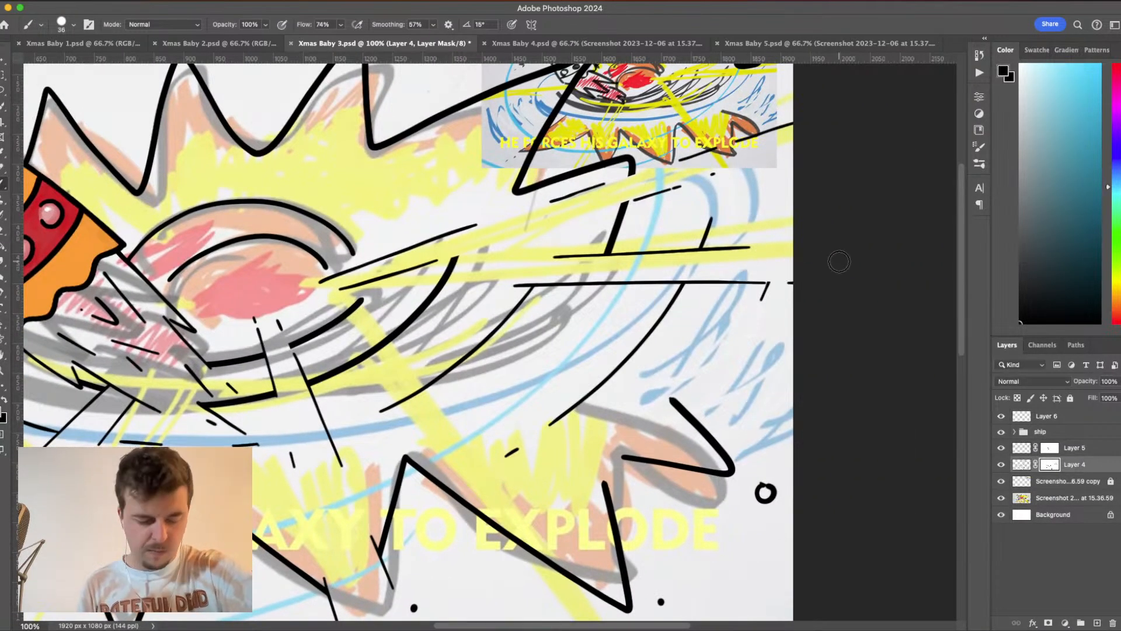
drag(770, 273, 753, 306)
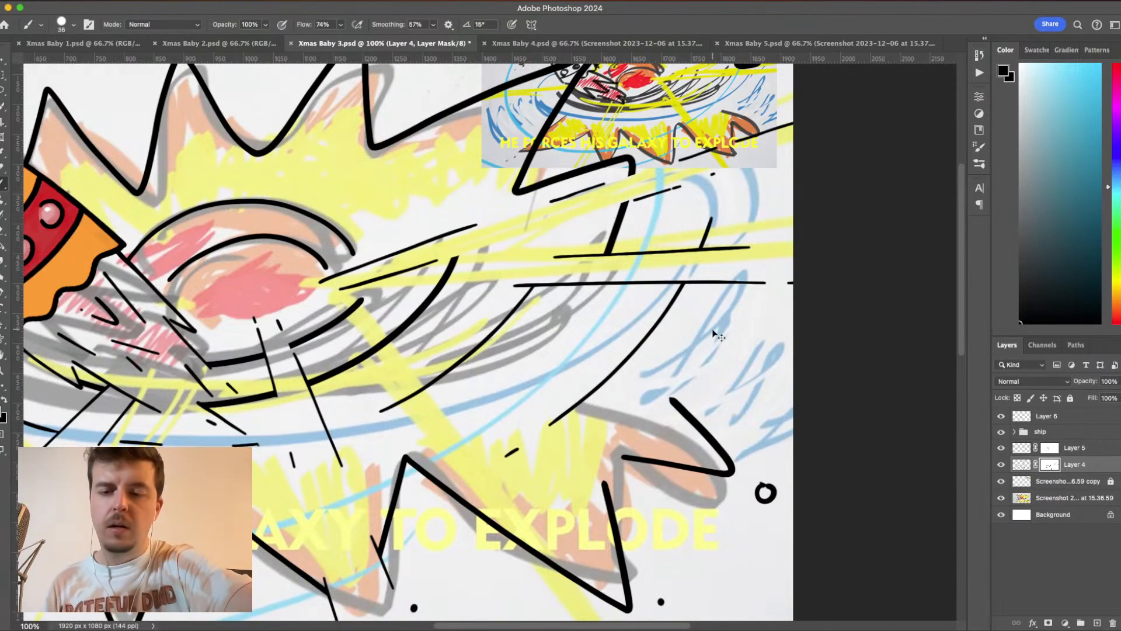
- Hide the reference sketch screenshot layer and its copy to check the clean line art on white
key(super+minus)
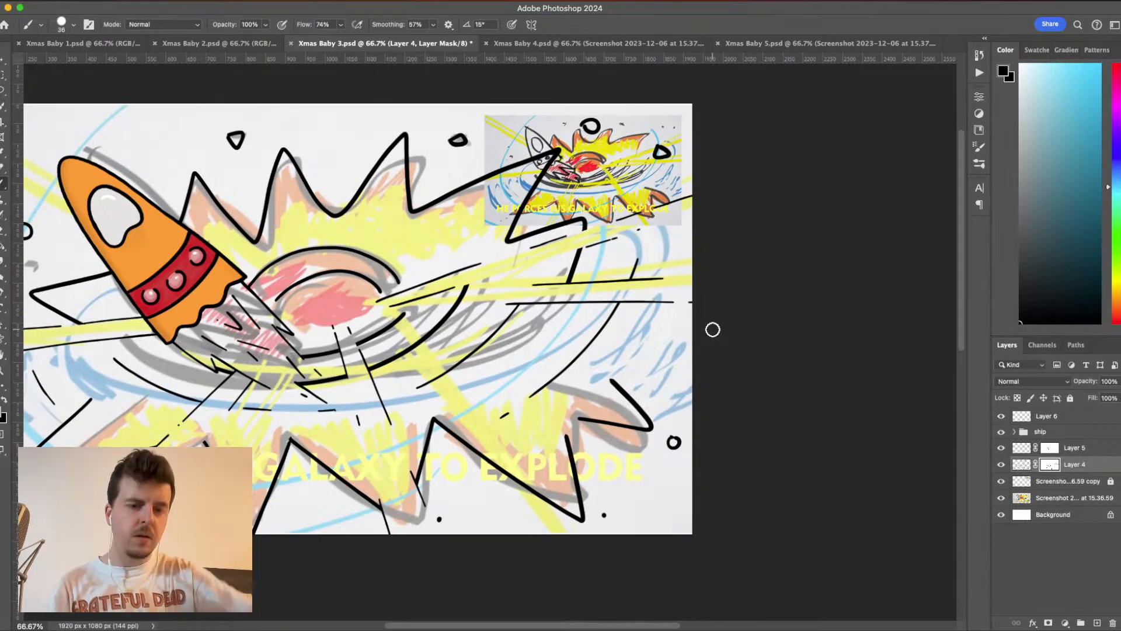
drag(577, 349, 742, 324)
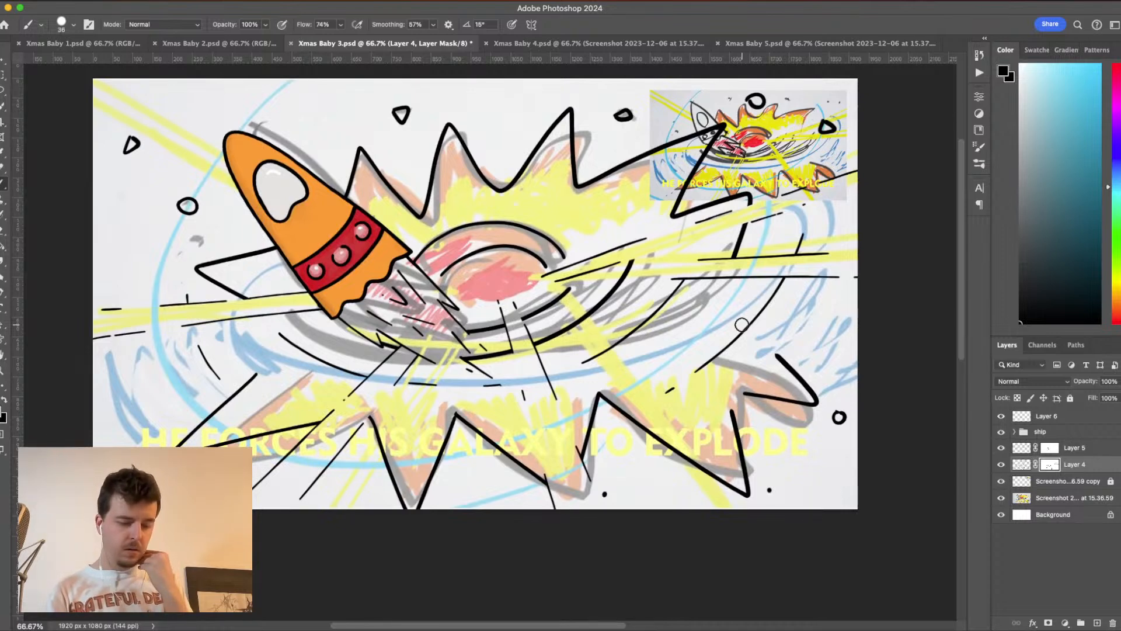
click(1002, 498)
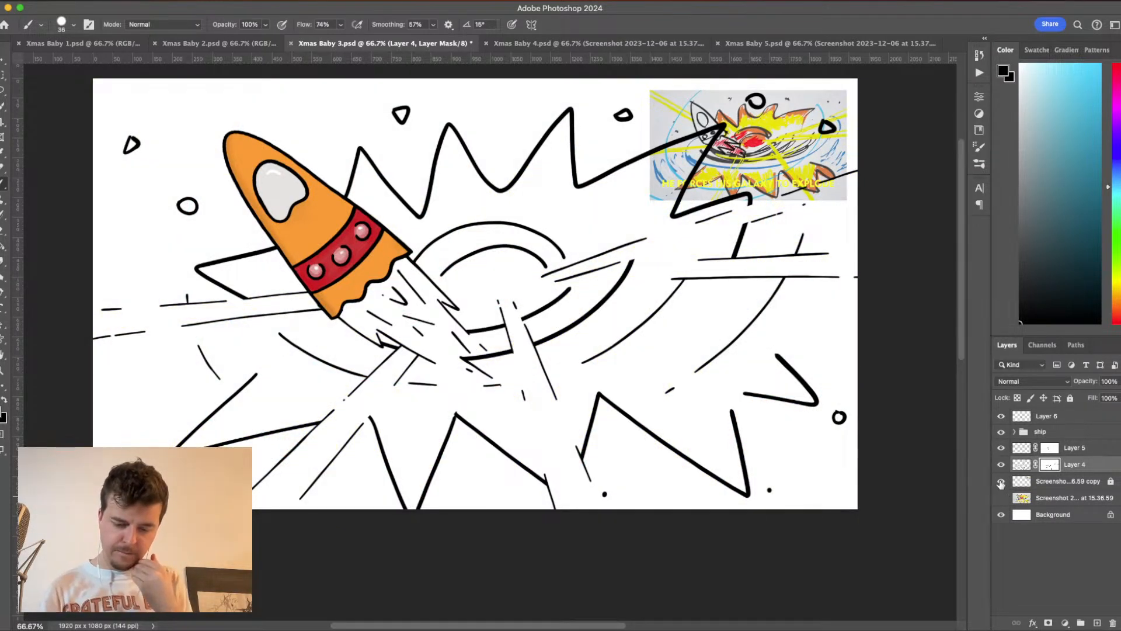
click(1001, 482)
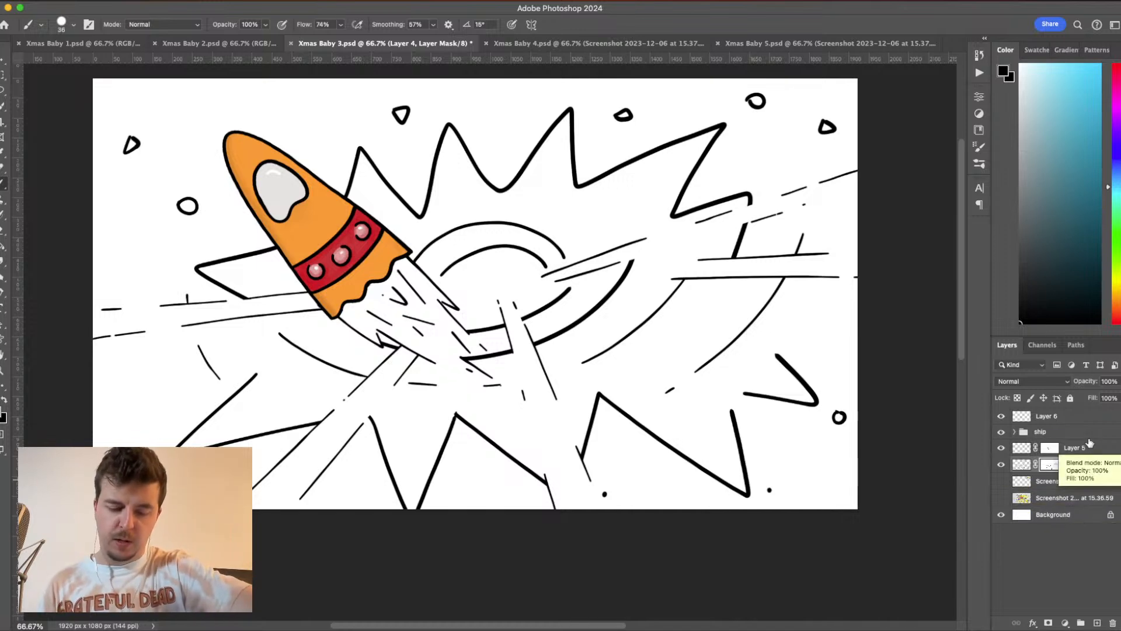
- Select Layer 6, the ship group, Layer 5 and Layer 4, and try scaling them to about 98%
shift+click(1089, 418)
key(super+t)
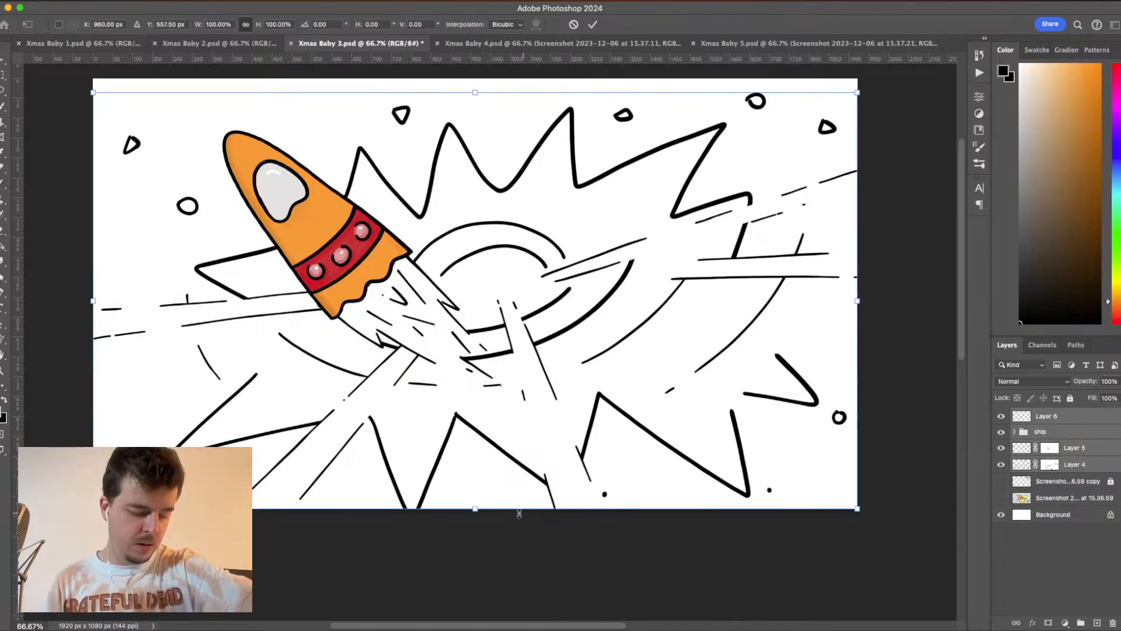
drag(472, 506, 475, 498)
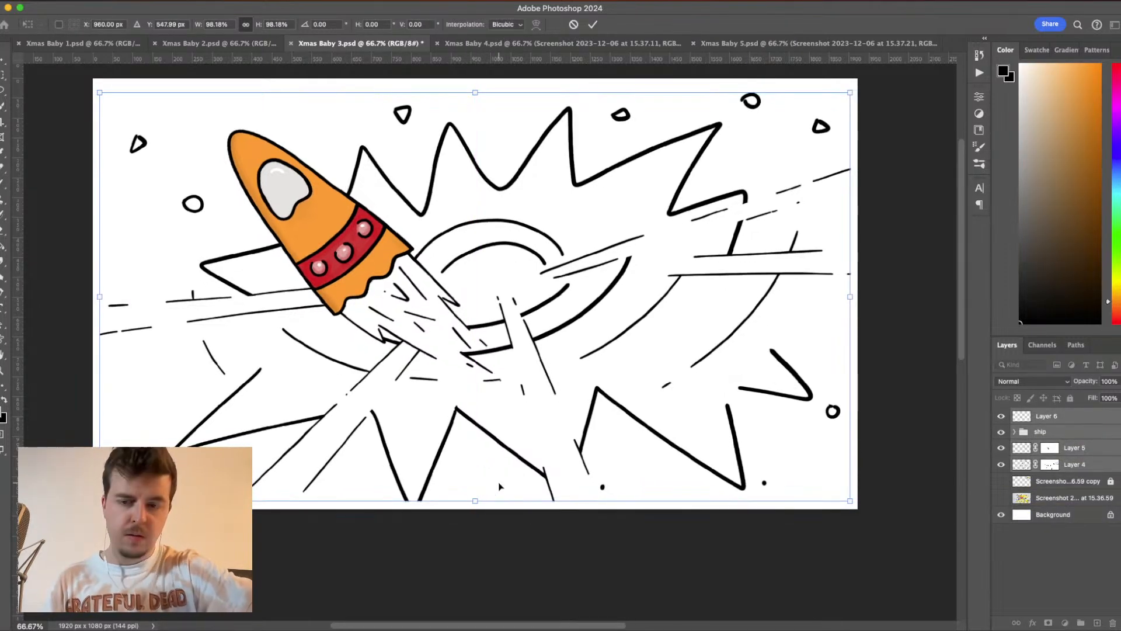
key(super+z)
key(Escape)
key(b)
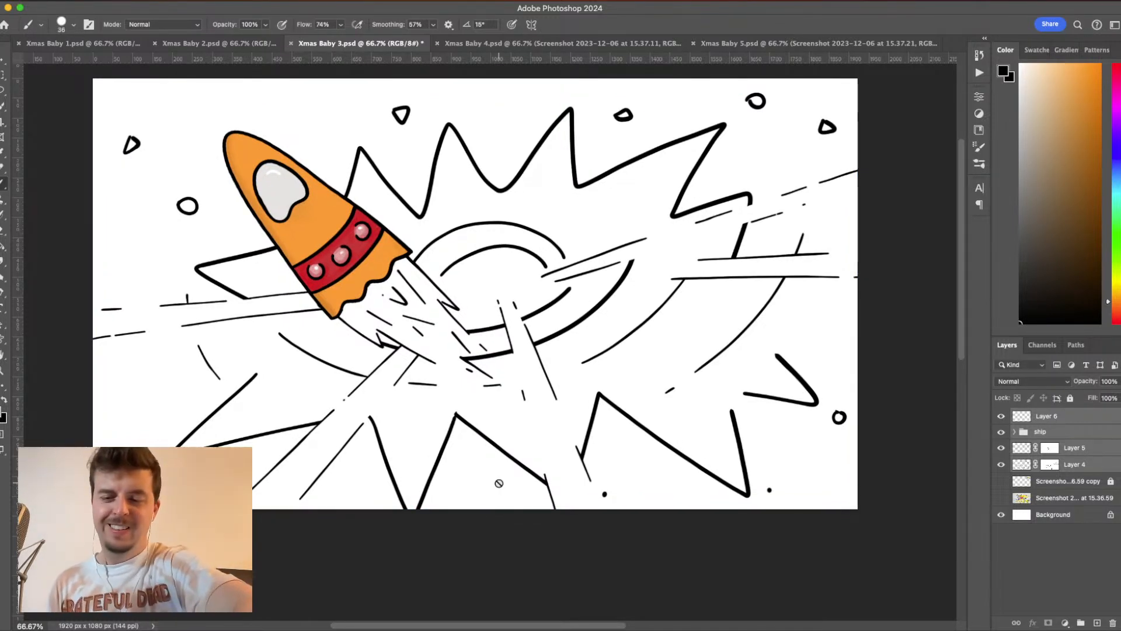
- Nudge the selected Layer 6, ship group, Layer 5 and Layer 4 slightly to the left
key(super+Left)
key(super+Left)
key(super+Left)
key(super+Left)
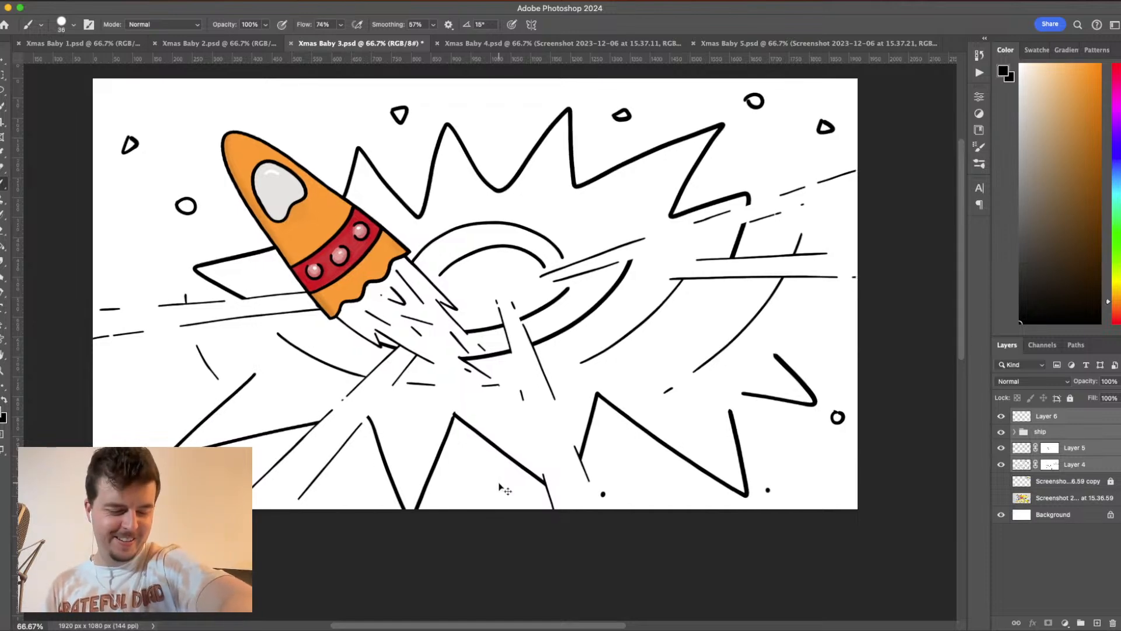
- Create a new layer directly below Layer 4 and show the reference sketch screenshot layer again
click(1050, 484)
click(1098, 624)
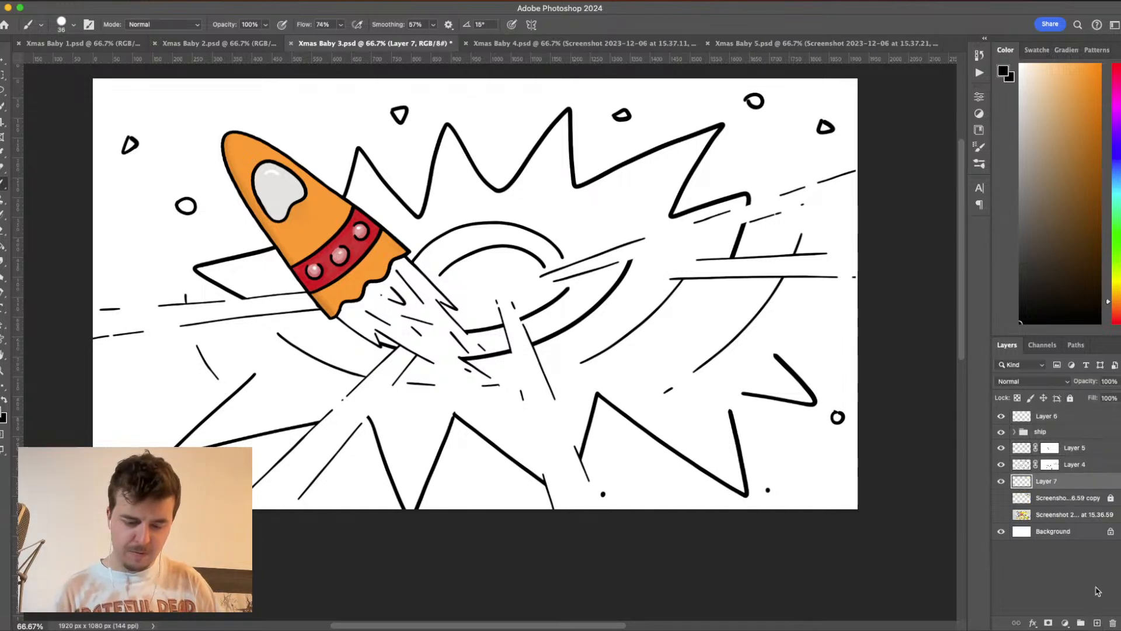
click(1002, 514)
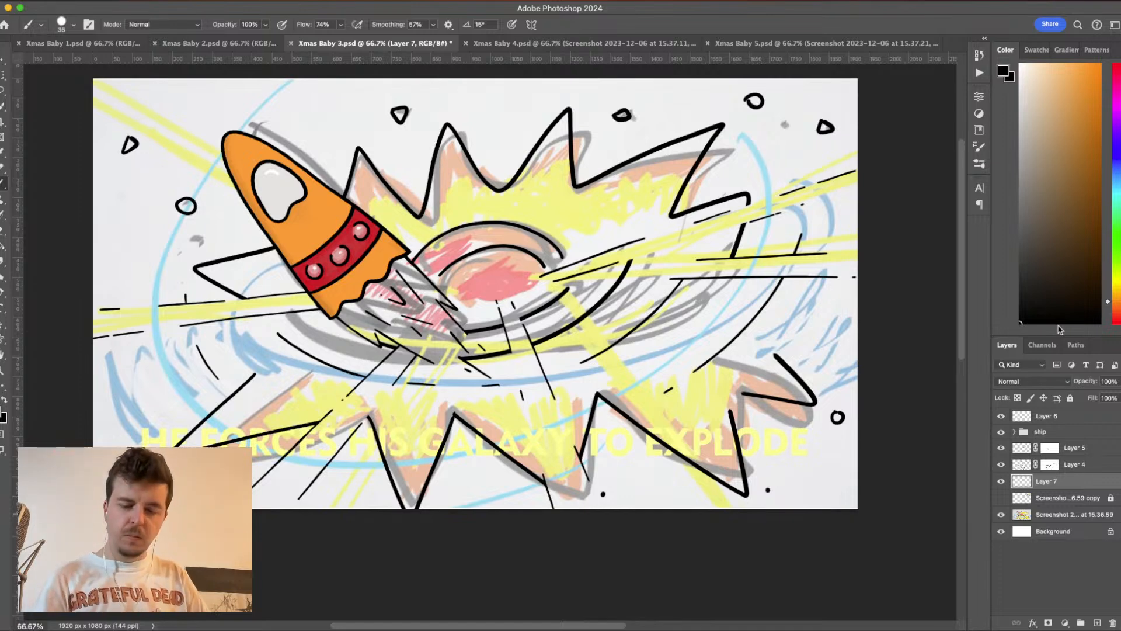
- With a larger brush and foreground colour #ffcc33, paint a stroke inside the explosion's long upper-right spike on Layer 7
drag(1117, 315, 1117, 285)
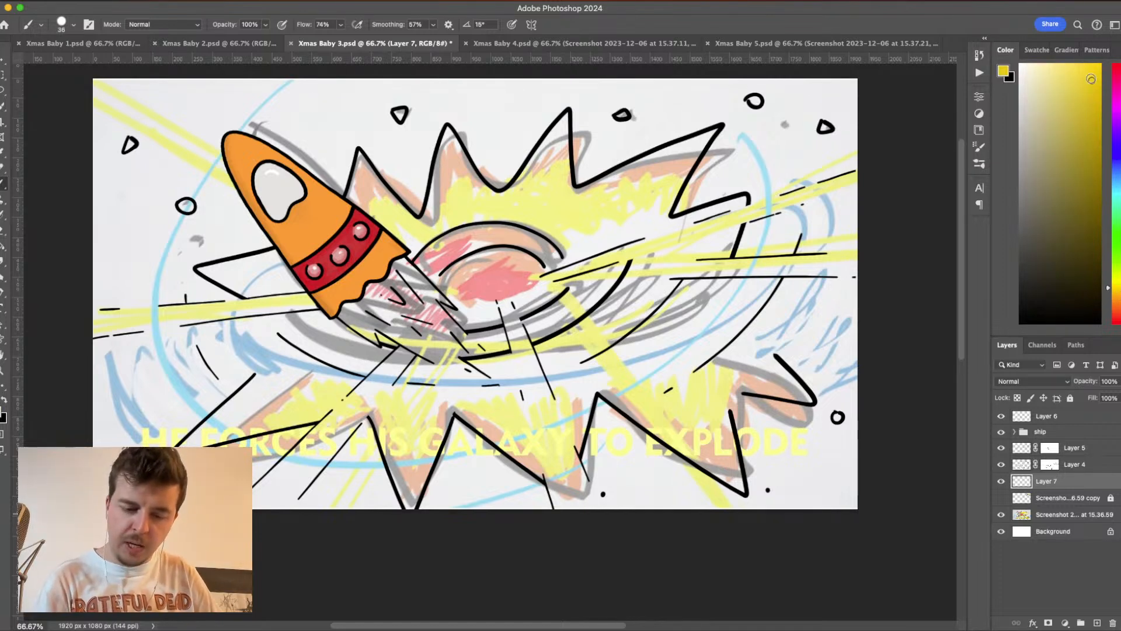
click(1004, 71)
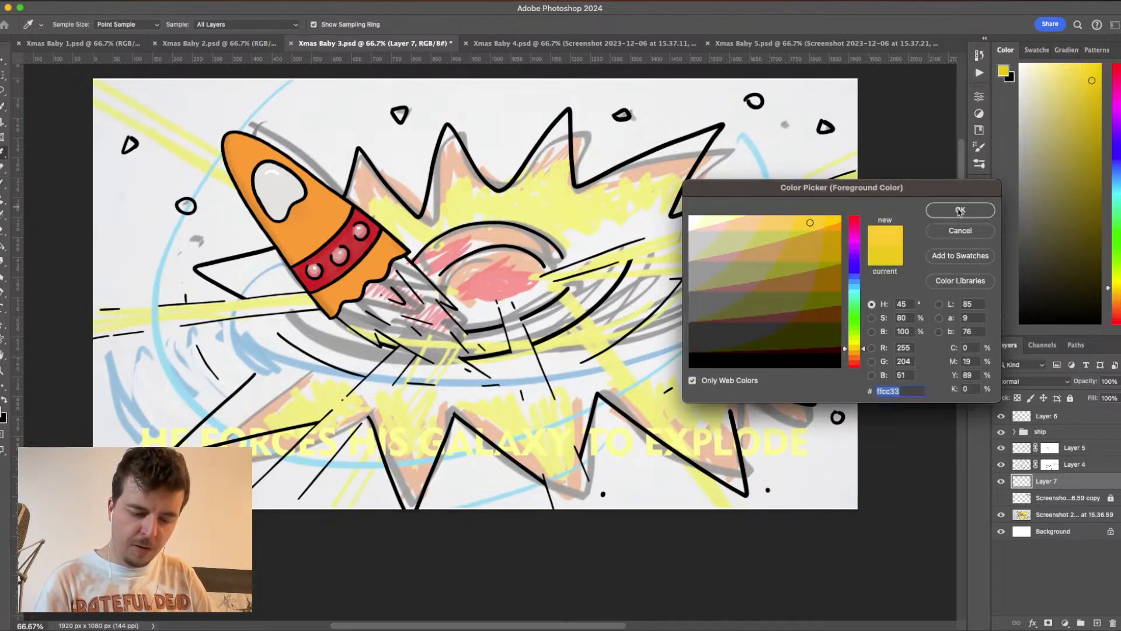
click(960, 210)
click(66, 22)
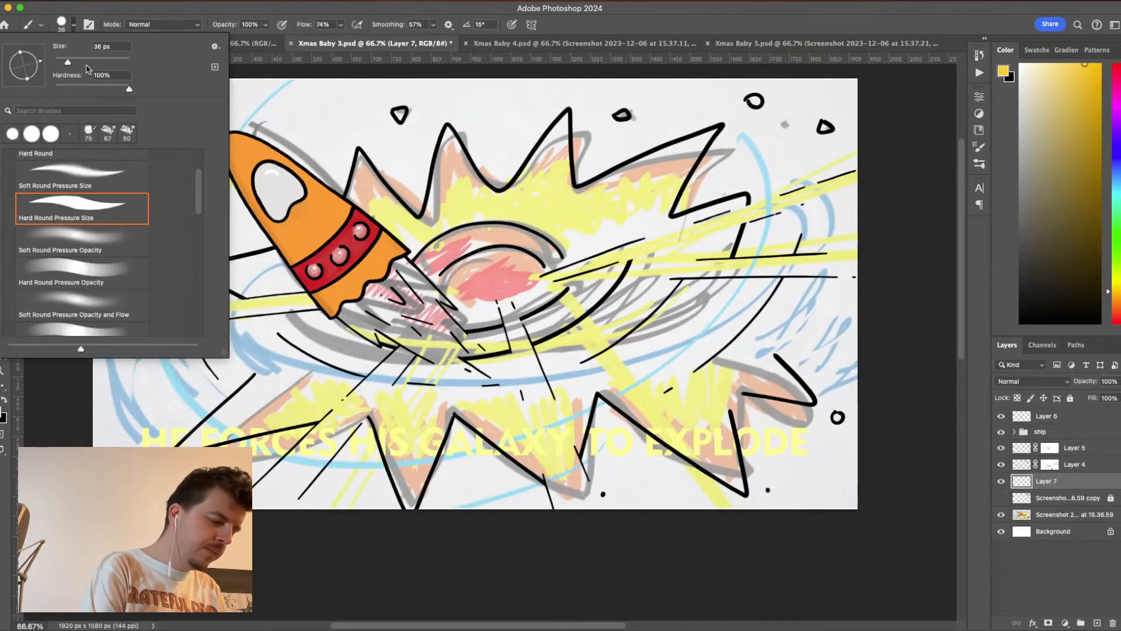
click(340, 25)
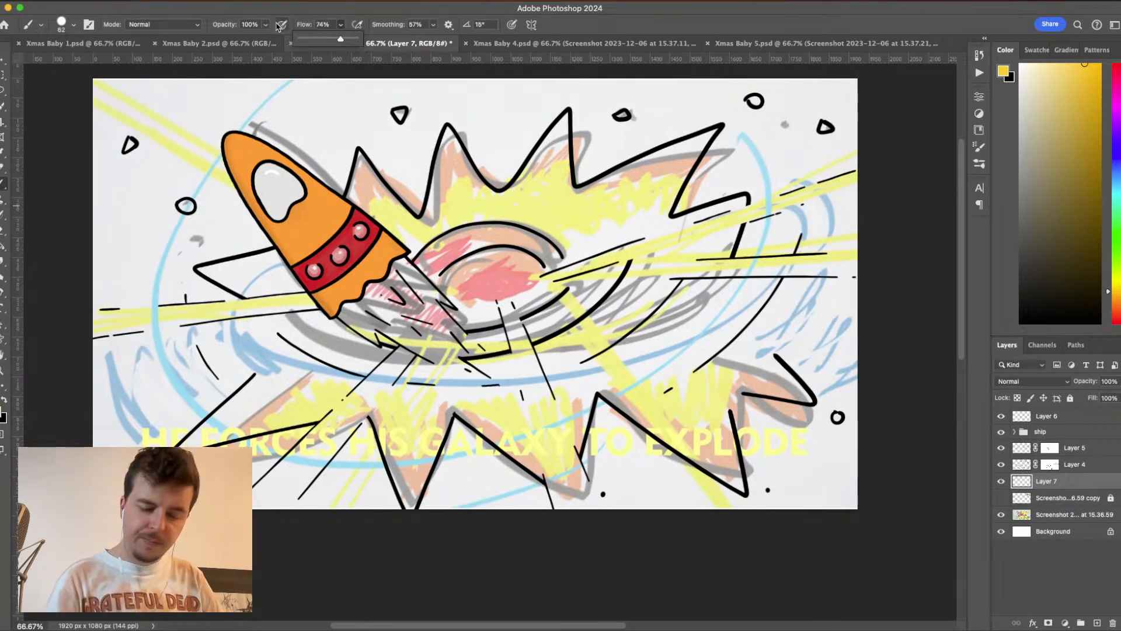
click(1077, 487)
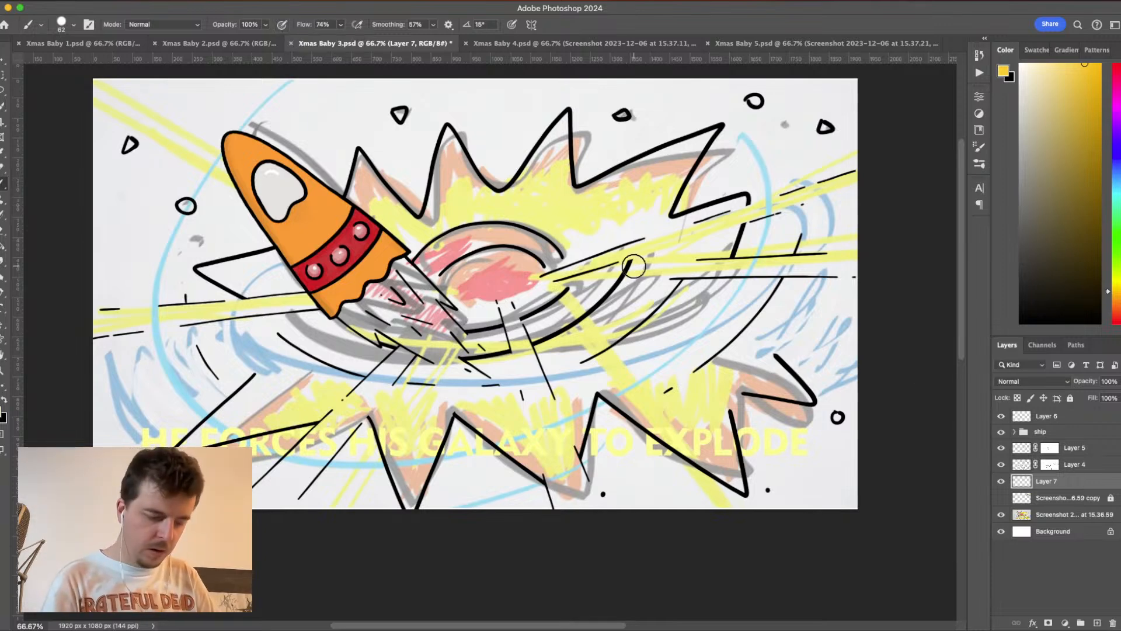
drag(610, 185, 689, 147)
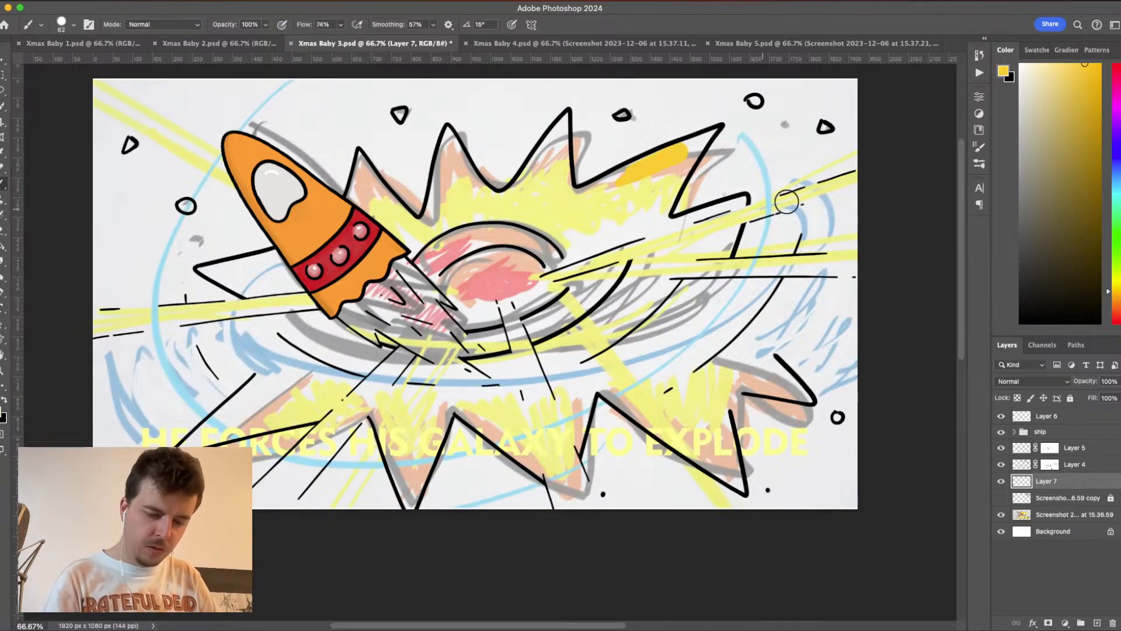
- Change the foreground colour to orange and paint along the inner edges of the explosion's long upper-right spike
click(1003, 71)
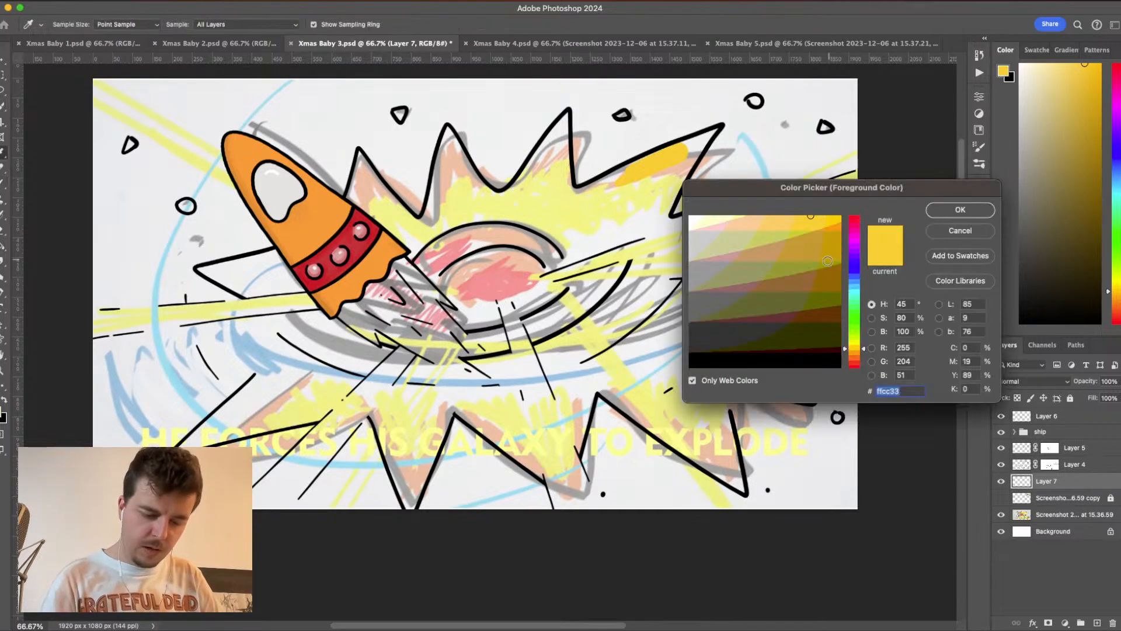
drag(854, 351, 853, 354)
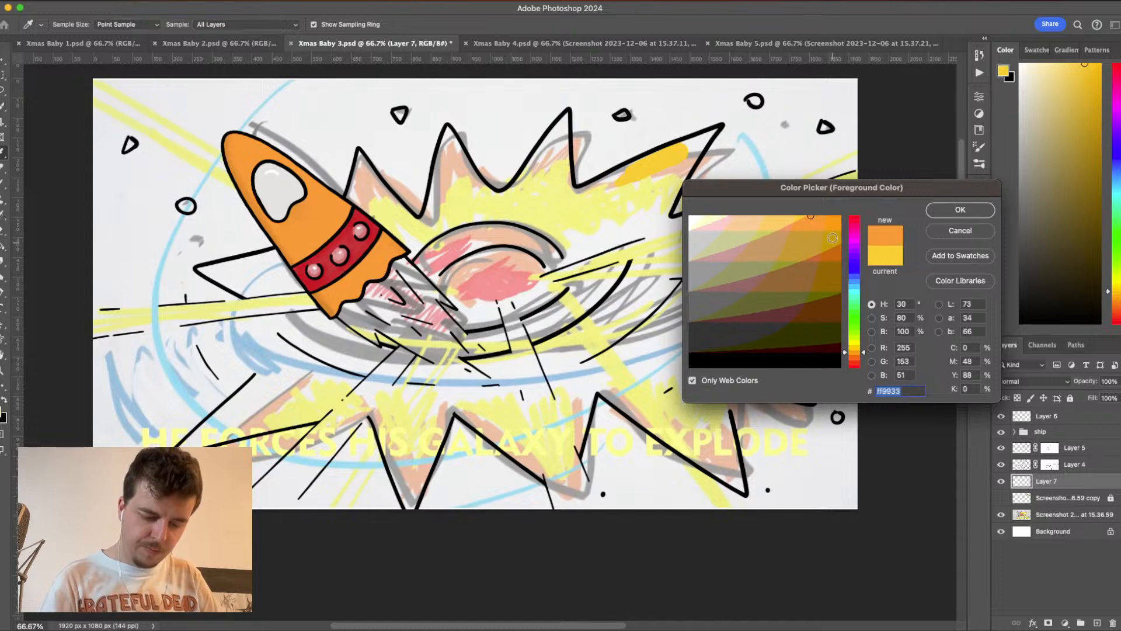
click(956, 211)
mouse_move(622, 178)
mouse_down()
mouse_move(721, 125)
mouse_move(646, 200)
mouse_move(679, 173)
mouse_move(654, 236)
mouse_up()
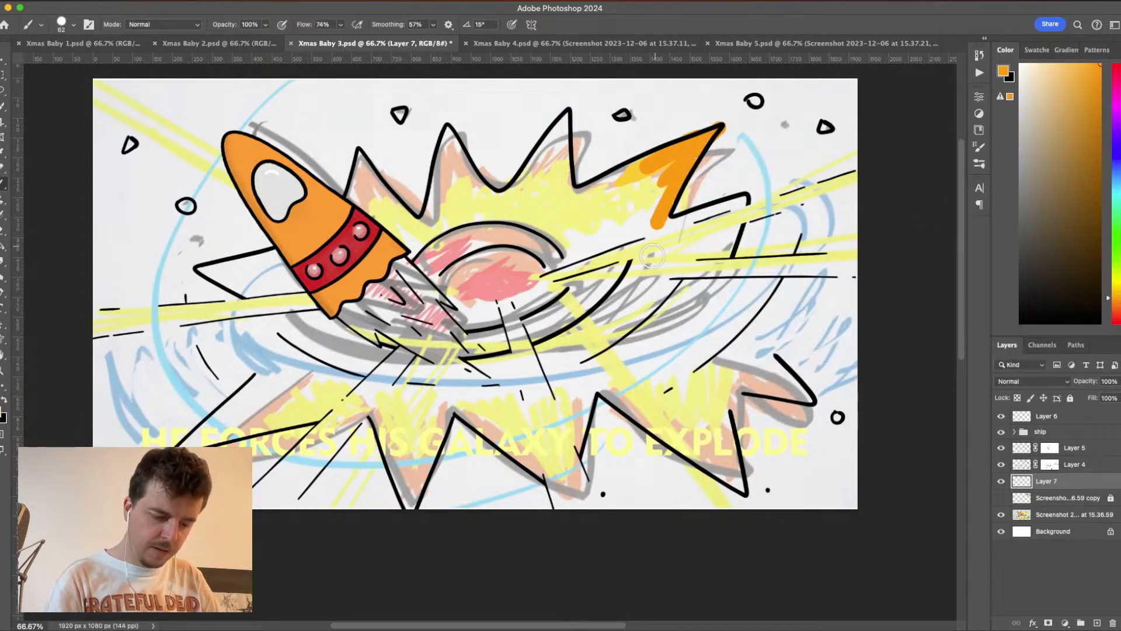
mouse_move(640, 174)
mouse_down()
mouse_move(579, 198)
mouse_move(682, 156)
mouse_up()
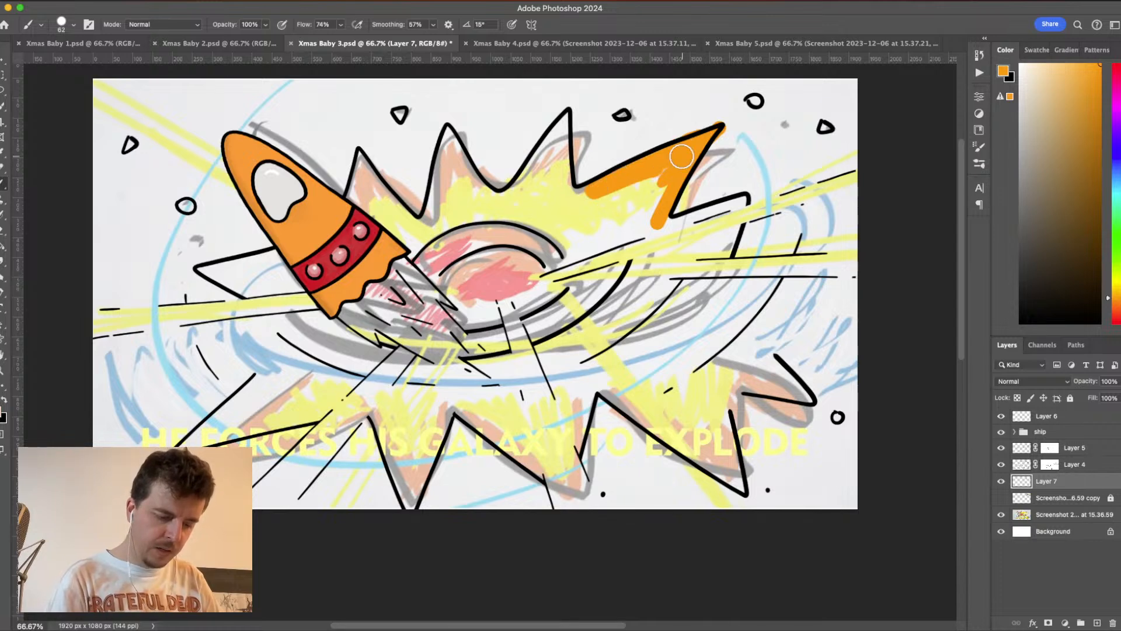
- Paint the remaining upper explosion spikes orange along their outlines, including the rightmost spike and the one left of the ship
drag(563, 123, 517, 186)
drag(558, 146, 570, 111)
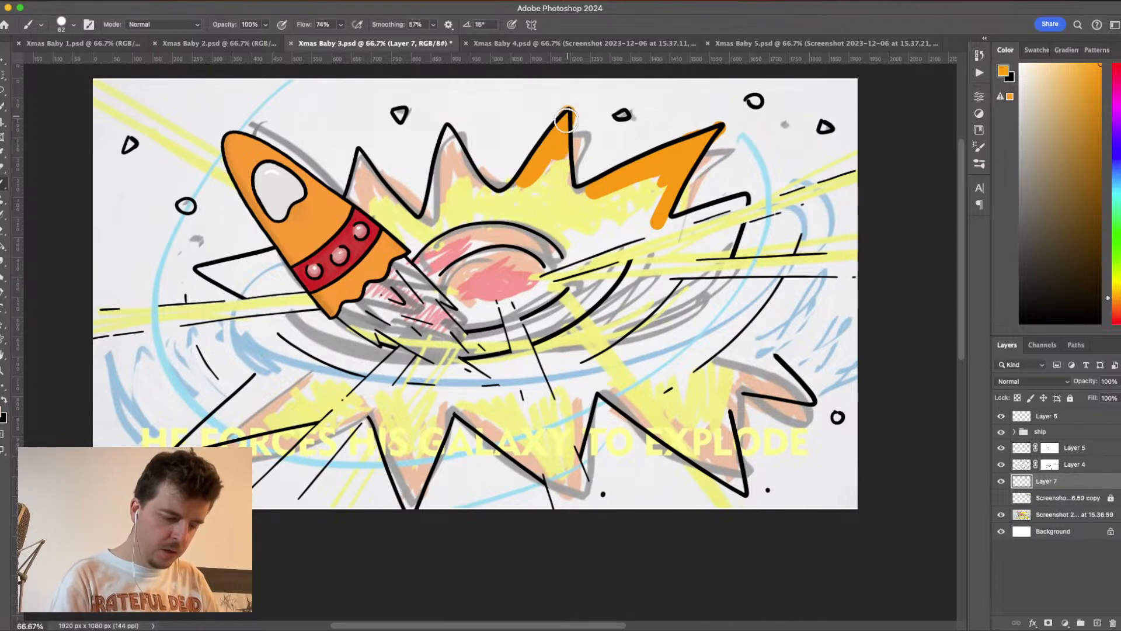
click(450, 148)
drag(449, 147, 432, 213)
mouse_move(454, 128)
mouse_down()
mouse_move(474, 179)
mouse_move(445, 182)
mouse_up()
mouse_move(363, 171)
mouse_down()
mouse_move(359, 149)
mouse_move(353, 202)
mouse_move(371, 206)
mouse_move(356, 159)
mouse_move(374, 186)
mouse_up()
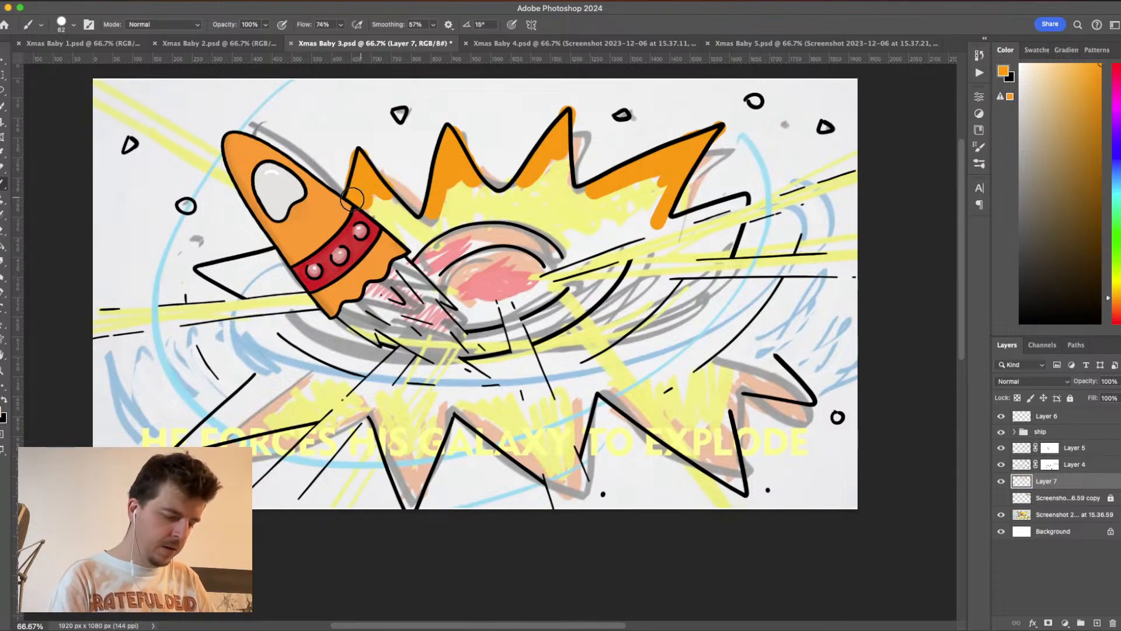
mouse_move(739, 219)
mouse_down()
mouse_move(668, 222)
mouse_move(761, 193)
mouse_move(709, 207)
mouse_move(761, 197)
mouse_move(747, 229)
mouse_move(682, 252)
mouse_move(762, 239)
mouse_move(689, 247)
mouse_move(755, 241)
mouse_move(703, 252)
mouse_move(746, 237)
mouse_move(746, 223)
mouse_move(724, 247)
mouse_up()
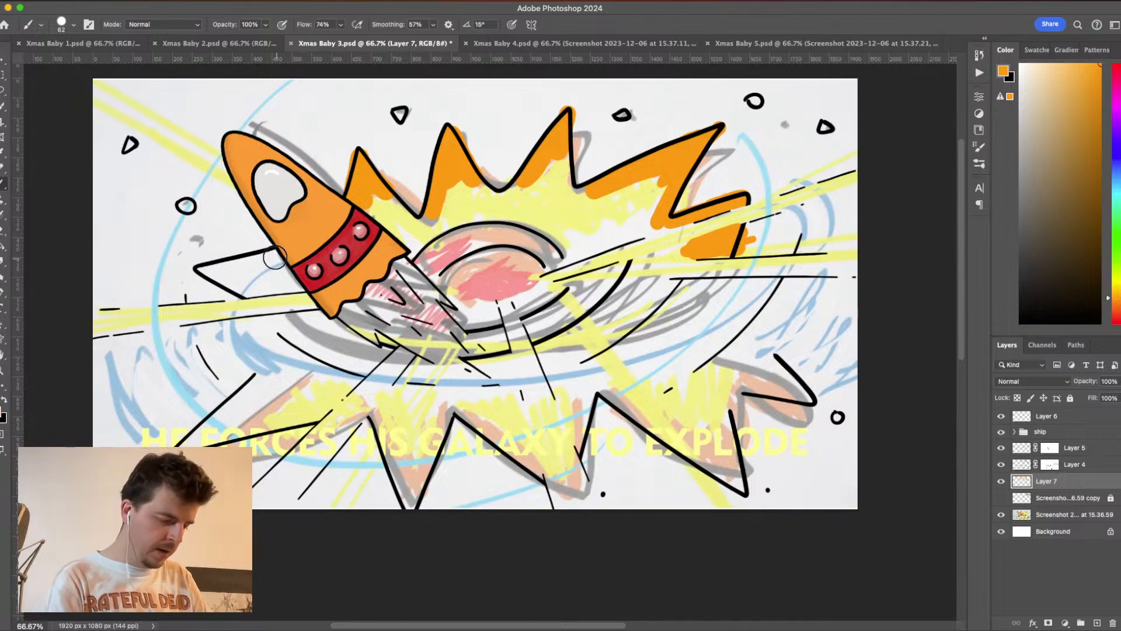
mouse_move(274, 252)
mouse_down()
mouse_move(192, 268)
mouse_move(256, 287)
mouse_move(247, 294)
mouse_move(259, 290)
mouse_move(241, 278)
mouse_move(271, 254)
mouse_move(229, 266)
mouse_move(269, 268)
mouse_up()
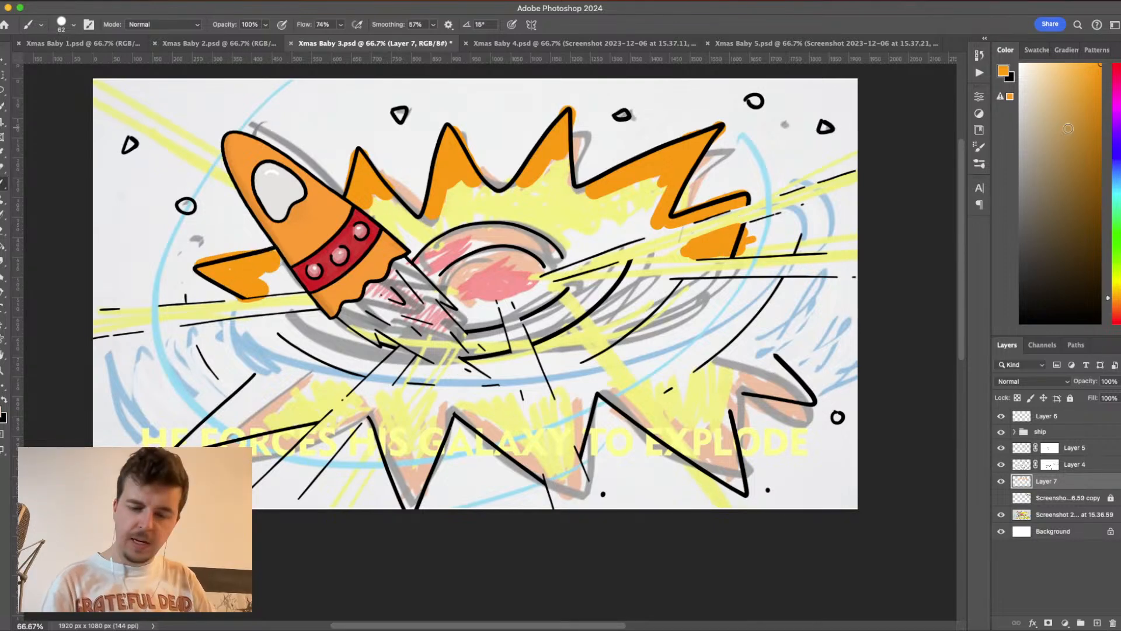
- Set the foreground colour to bright yellow #ffff00 and paint the area inside the orange edge of the upper-right spike
click(1113, 288)
click(1004, 70)
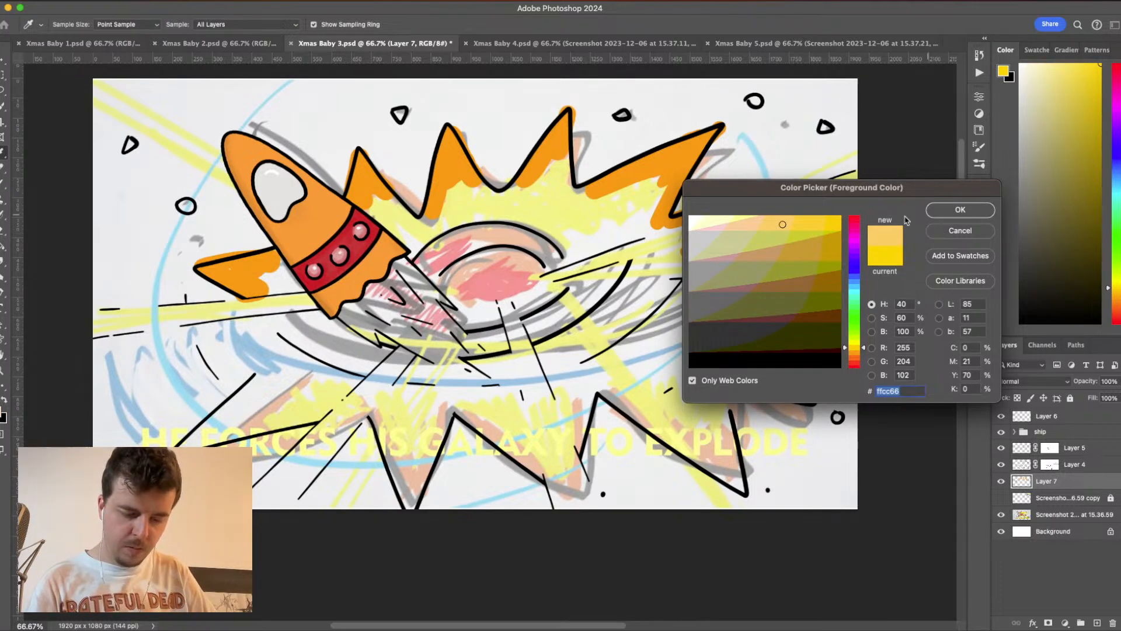
click(832, 223)
drag(858, 347, 858, 344)
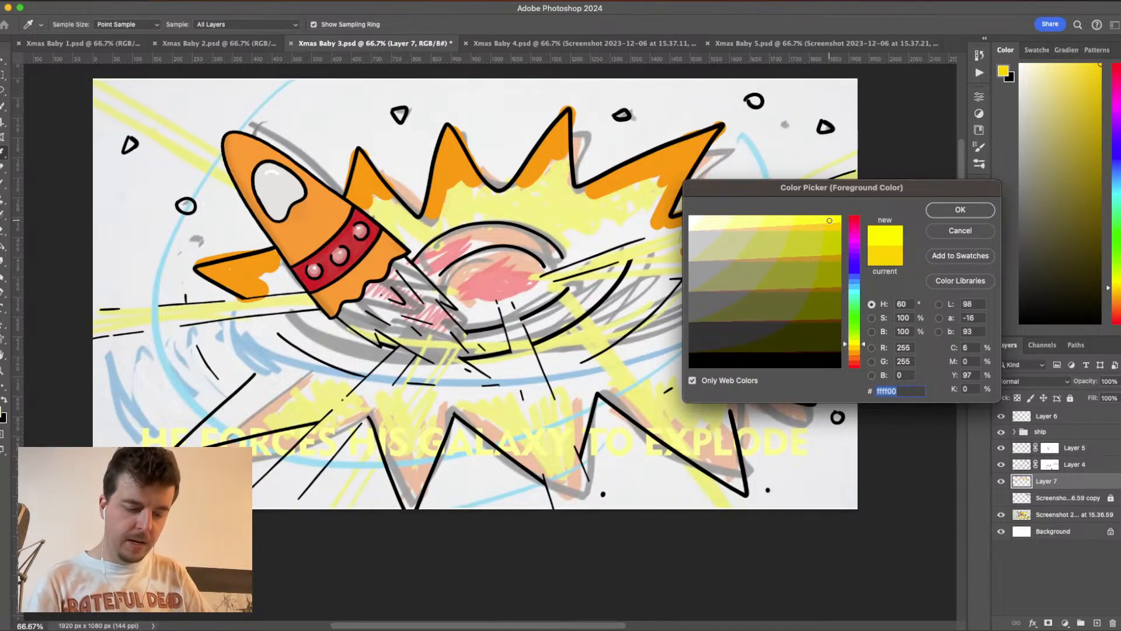
click(975, 210)
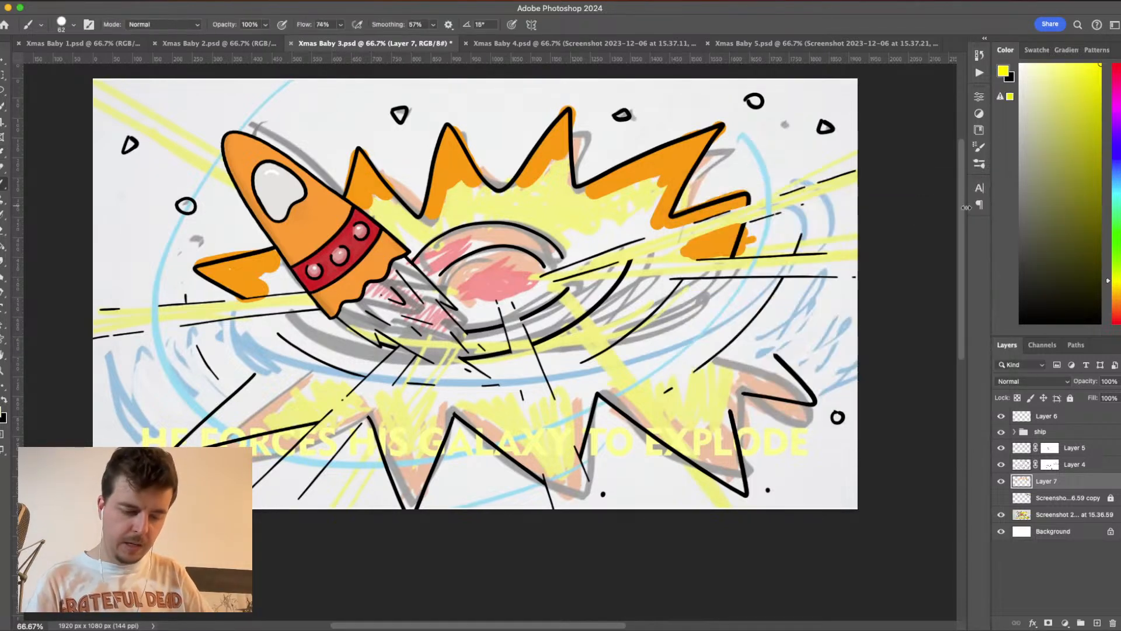
drag(644, 195, 662, 179)
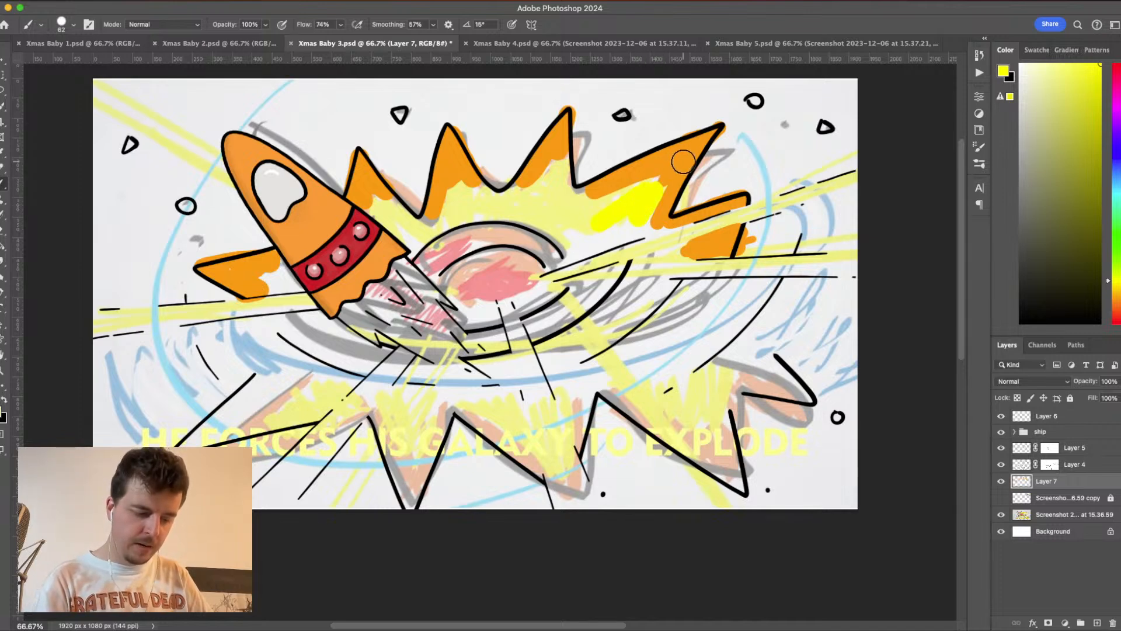
- Allow non-web colours, set the foreground colour to #ebeb00 and try it over the yellow area in the upper-right spike
click(1005, 72)
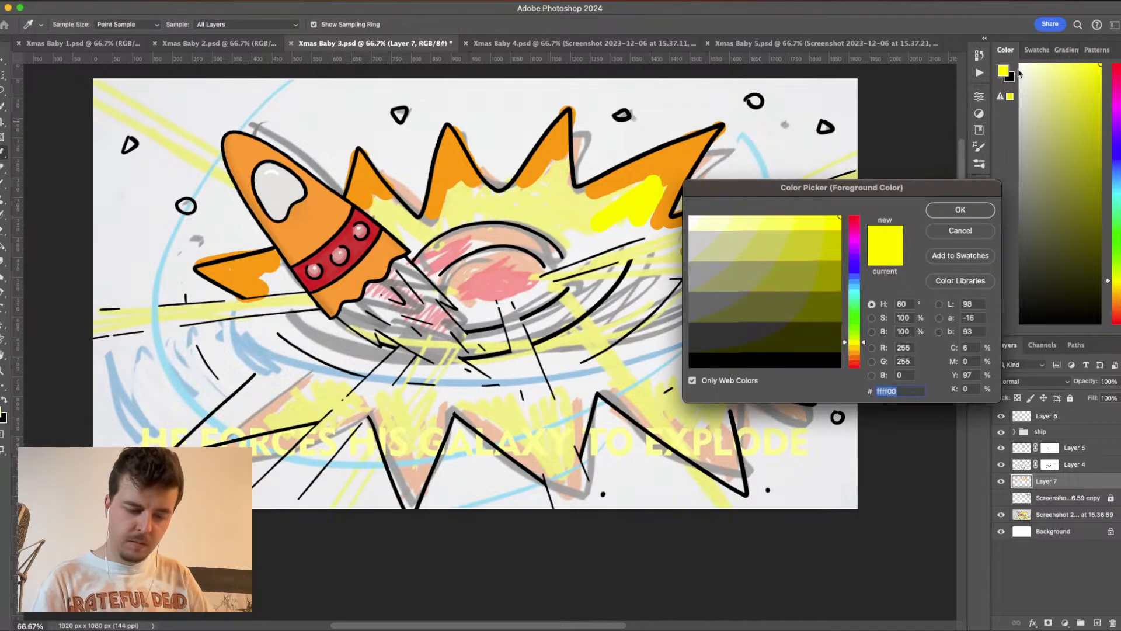
click(693, 381)
click(836, 223)
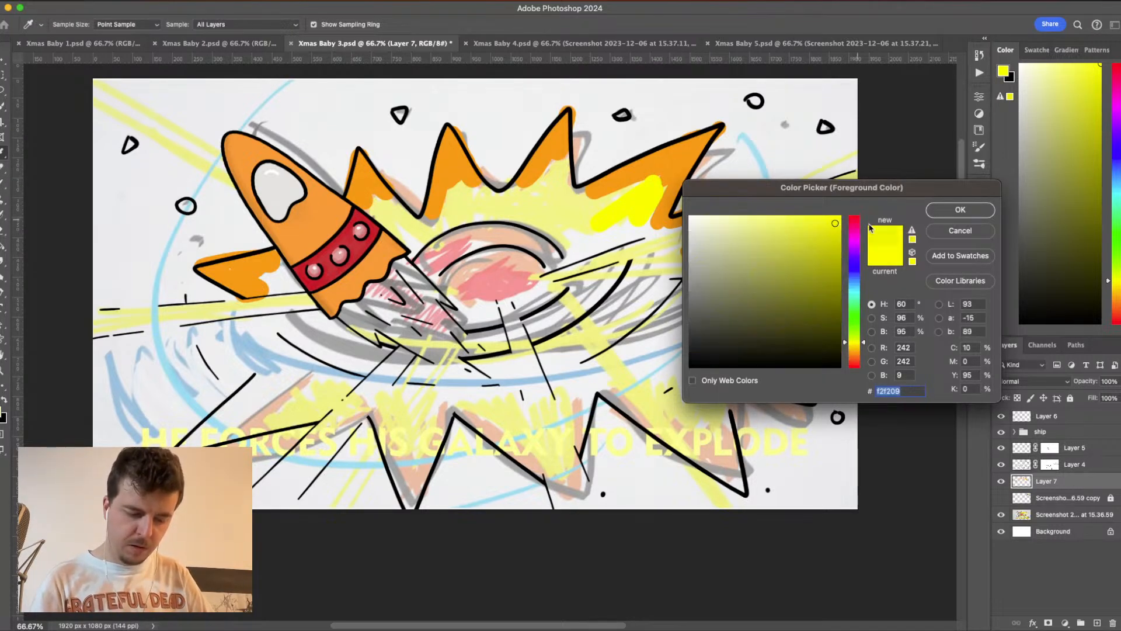
click(845, 225)
click(972, 212)
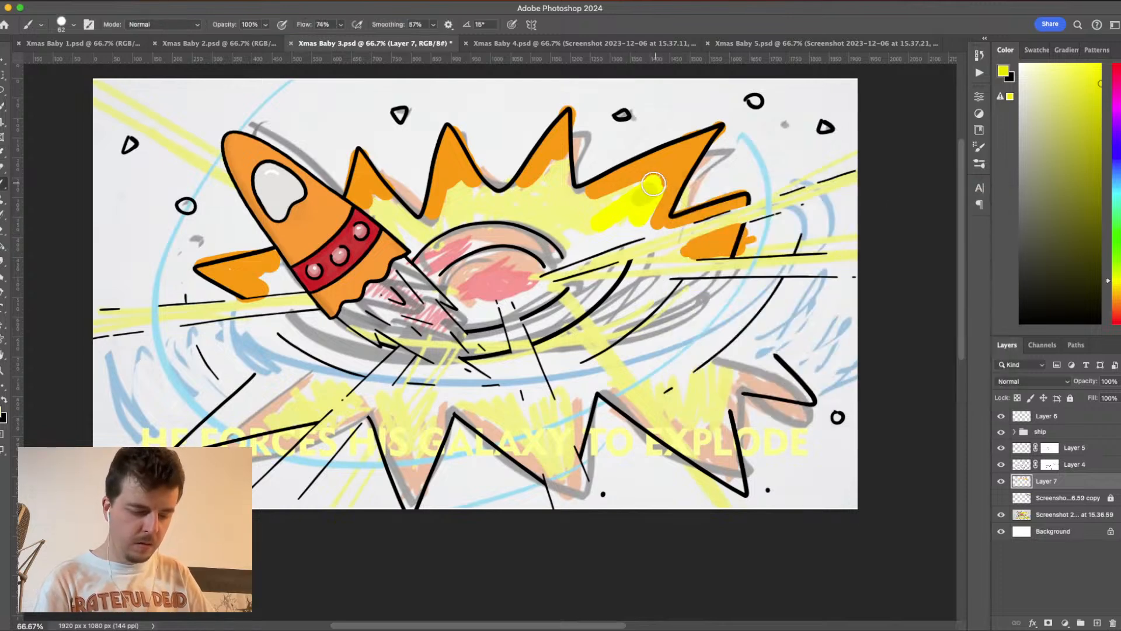
drag(654, 184, 572, 220)
- Set the foreground colour to #ffea00 and paint a test stroke over the yellow in the upper-right spike
click(1006, 75)
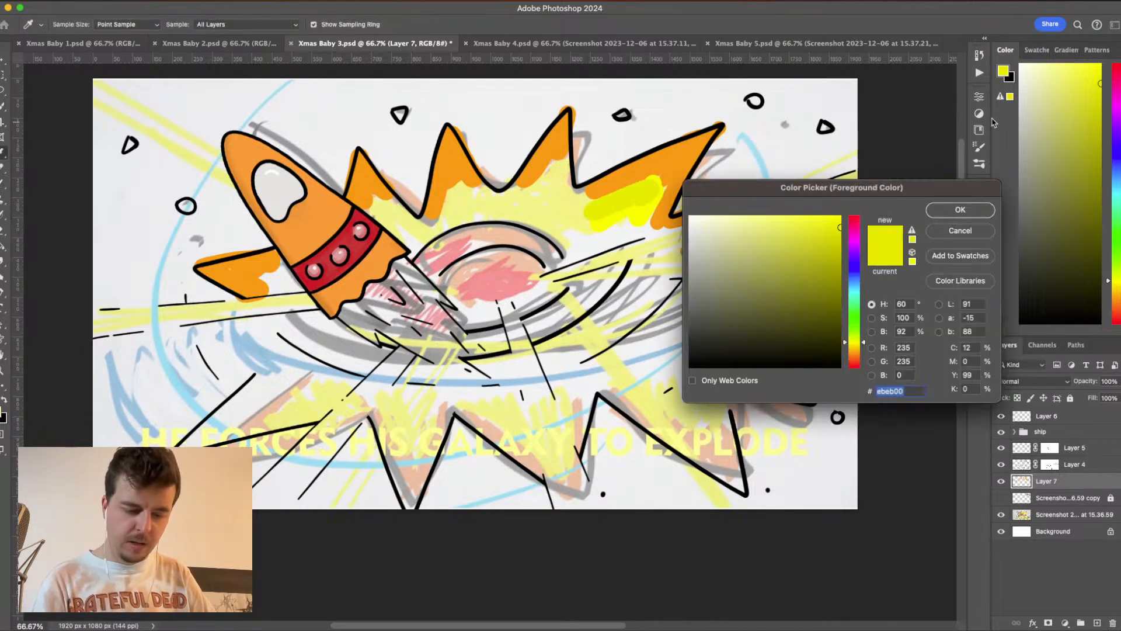
click(840, 216)
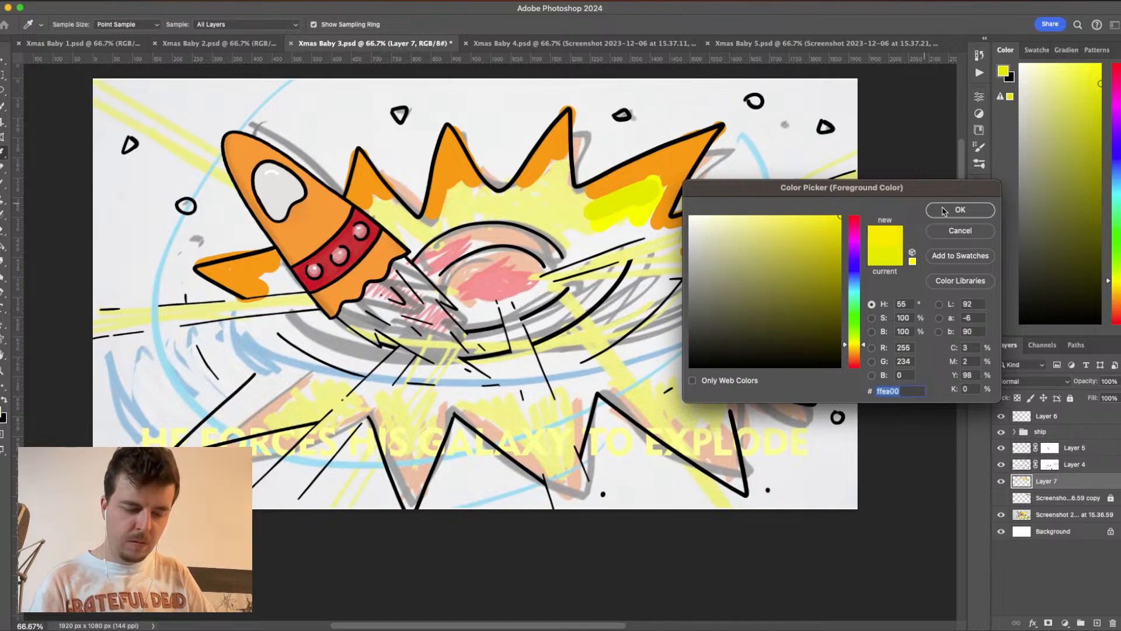
key(Return)
drag(662, 182, 641, 219)
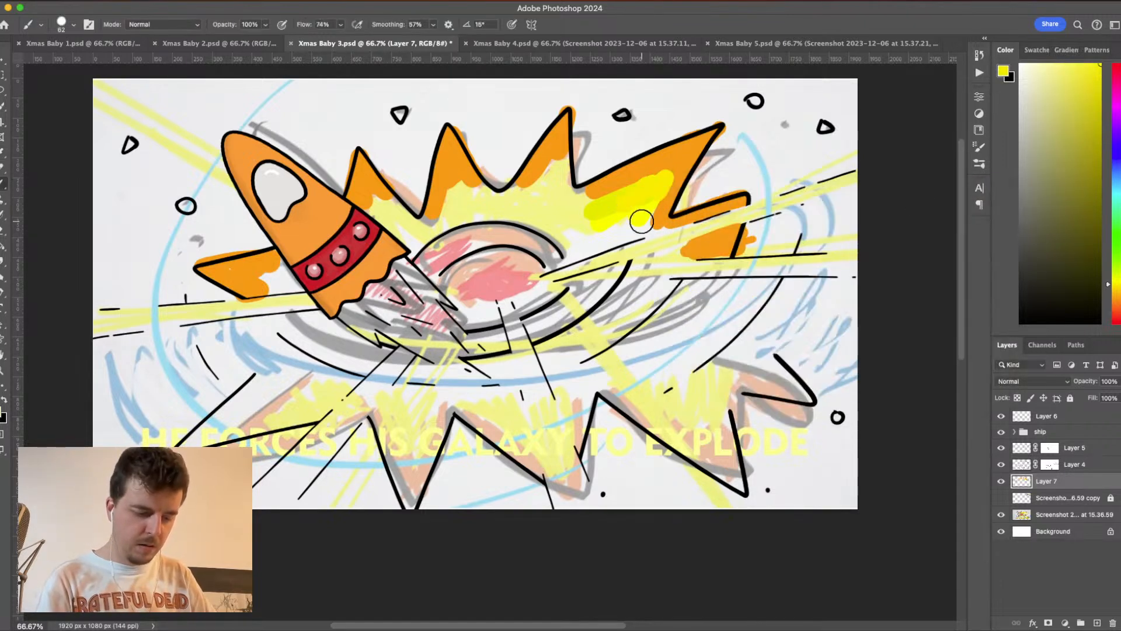
- Set the foreground colour to #ffff00 and paint the upper explosion's interior, the leftmost spike's base and the crescent beneath the galaxy's core
click(1003, 75)
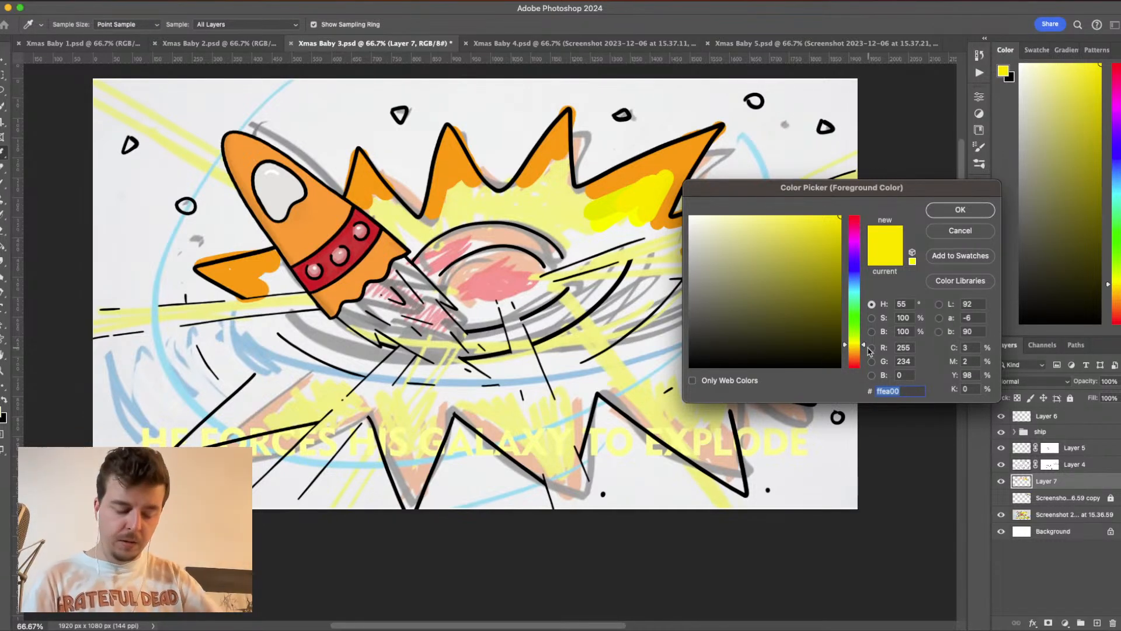
click(913, 261)
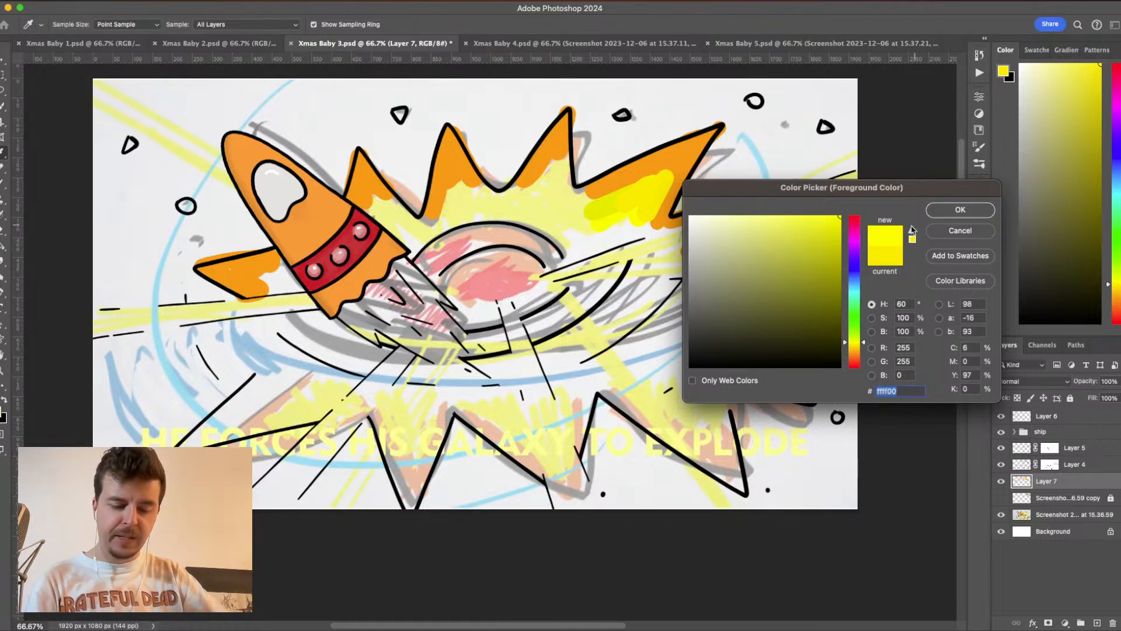
click(961, 209)
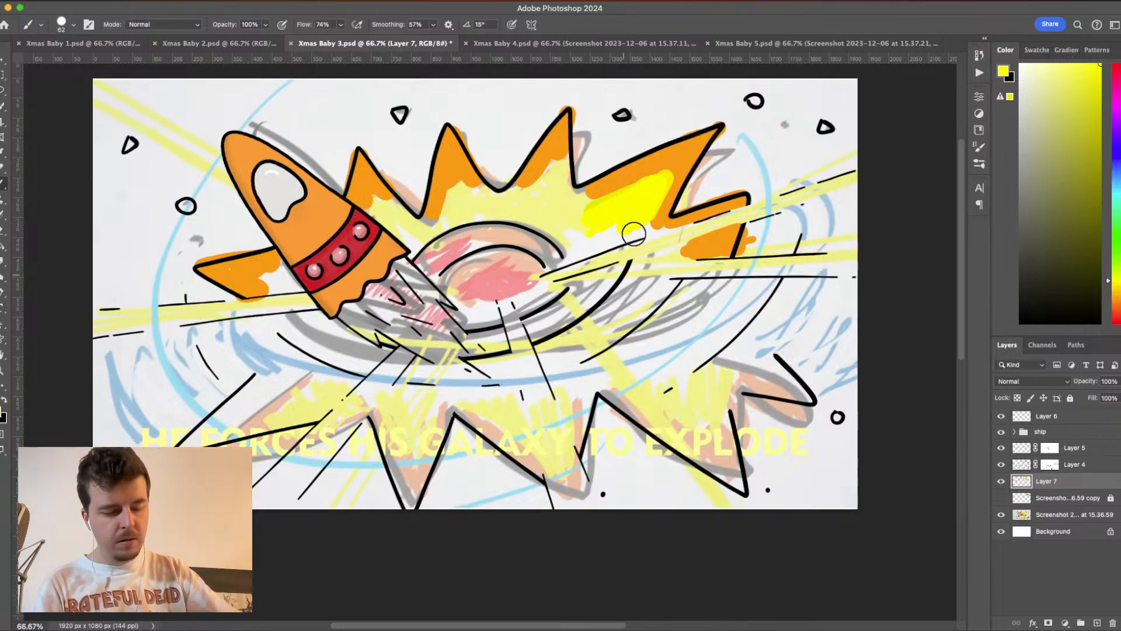
mouse_move(628, 200)
mouse_down()
mouse_move(558, 202)
mouse_move(554, 177)
mouse_move(569, 214)
mouse_move(499, 207)
mouse_move(552, 233)
mouse_move(533, 212)
mouse_move(440, 215)
mouse_move(410, 235)
mouse_move(373, 204)
mouse_move(408, 240)
mouse_move(387, 203)
mouse_move(421, 236)
mouse_move(448, 208)
mouse_move(442, 219)
mouse_move(561, 174)
mouse_move(582, 228)
mouse_move(566, 230)
mouse_move(577, 255)
mouse_move(643, 221)
mouse_up()
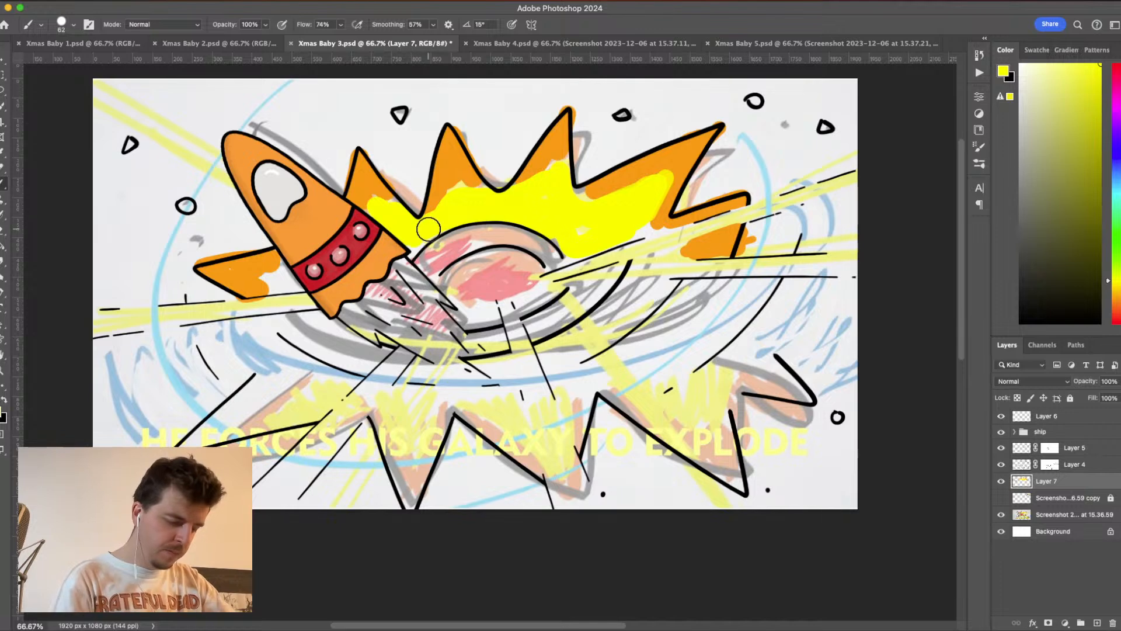
drag(273, 281, 283, 281)
mouse_move(548, 283)
mouse_down()
mouse_move(507, 311)
mouse_move(461, 307)
mouse_move(498, 315)
mouse_up()
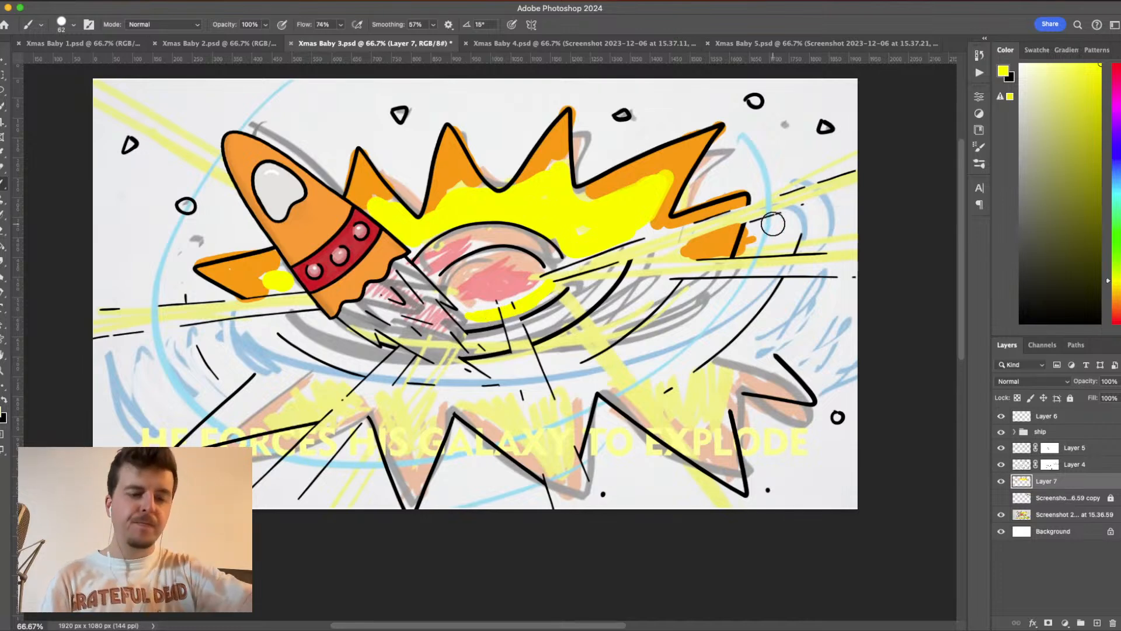
- Paint the outer and inner arches above the core in the explosion's orange and the band between them in #cc0000 red
alt+click(683, 146)
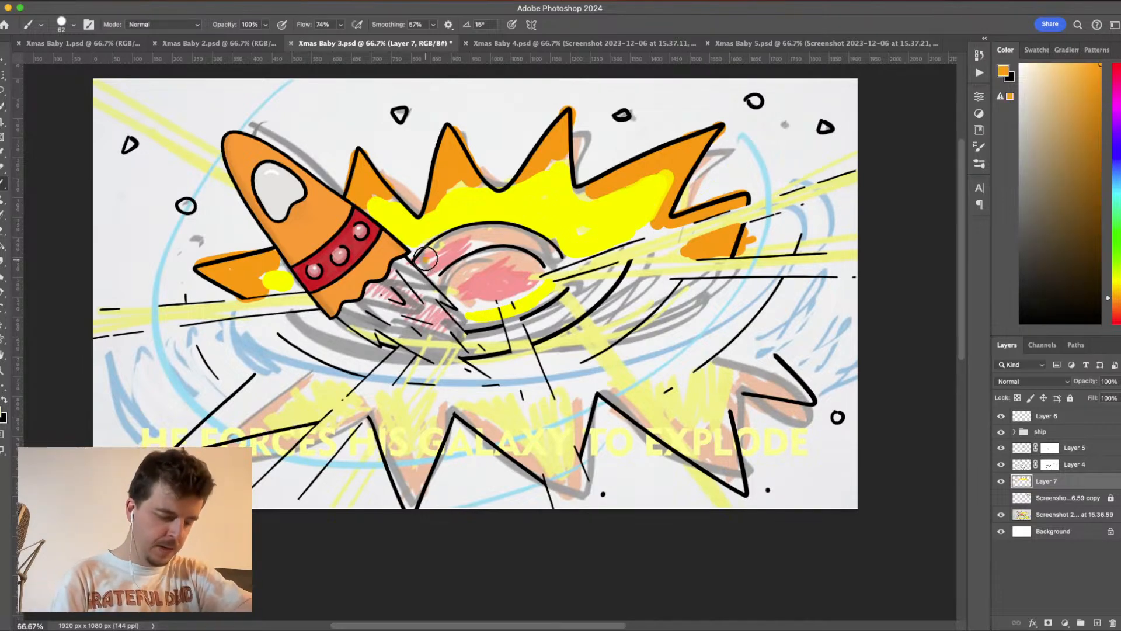
mouse_move(425, 261)
mouse_down()
mouse_move(479, 229)
mouse_move(532, 237)
mouse_move(557, 257)
mouse_move(542, 271)
mouse_move(492, 258)
mouse_move(451, 291)
mouse_move(497, 258)
mouse_move(534, 263)
mouse_move(497, 250)
mouse_move(454, 267)
mouse_up()
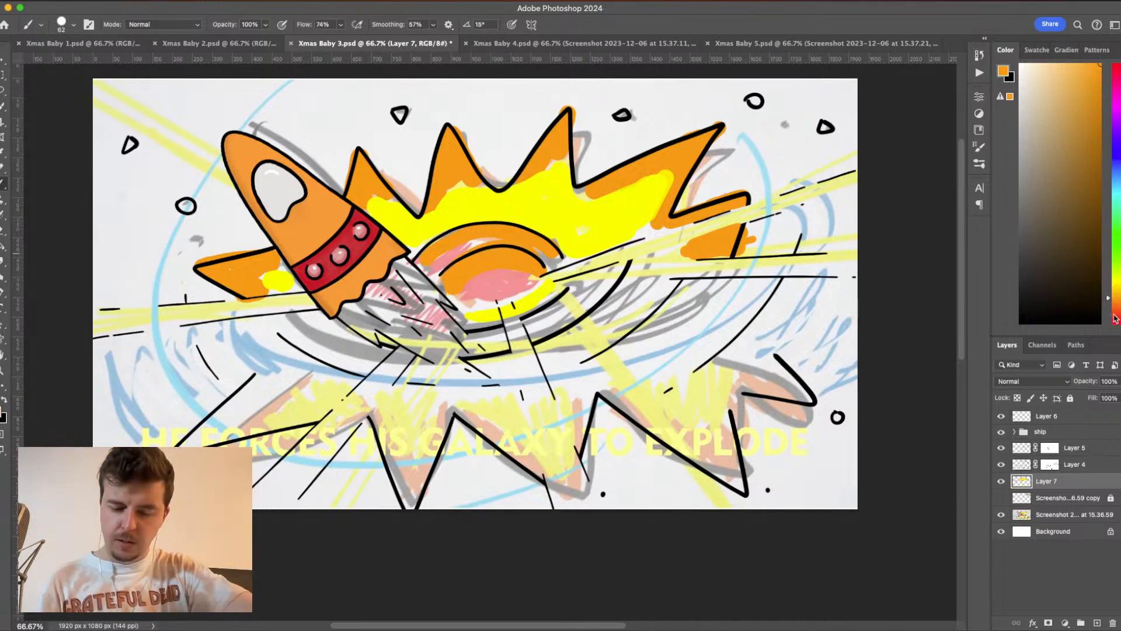
drag(1115, 316, 1117, 333)
click(1004, 72)
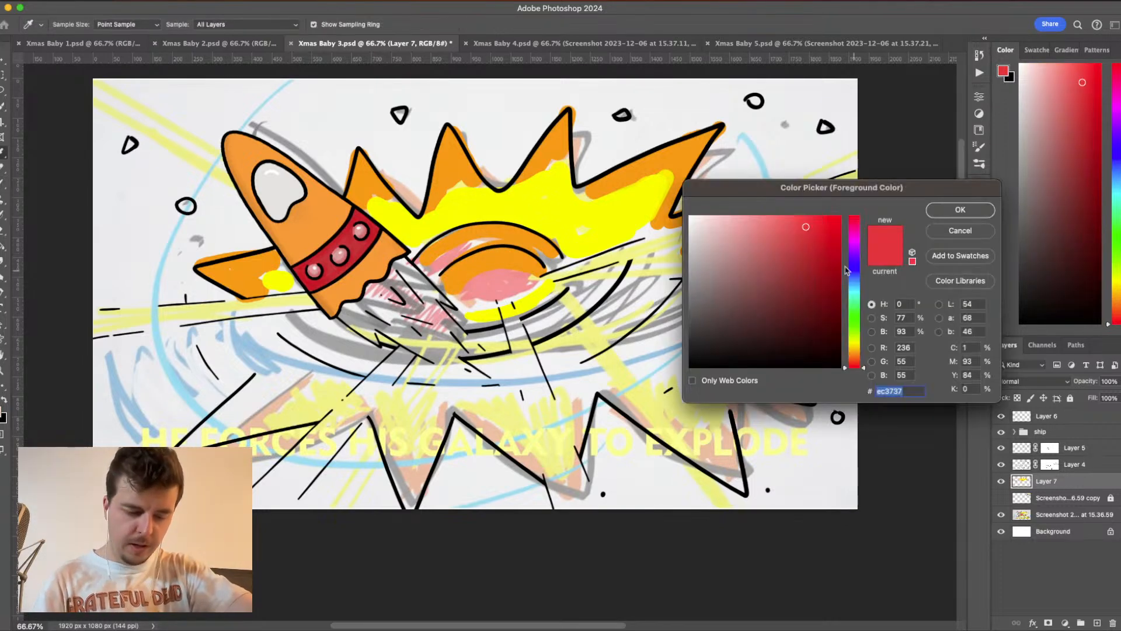
click(832, 238)
click(693, 381)
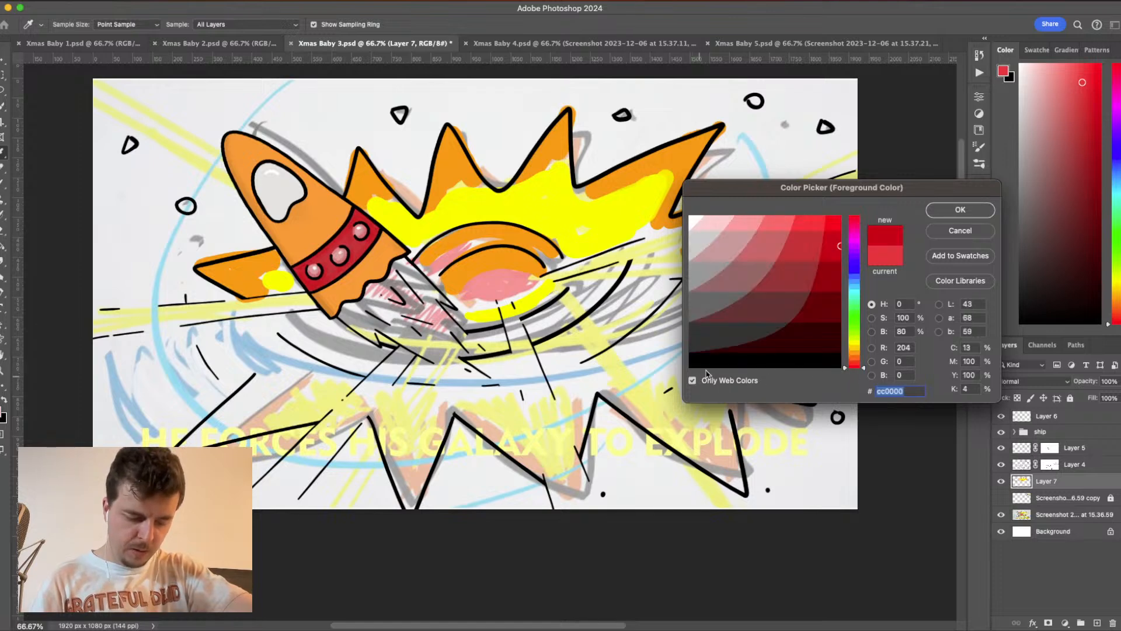
click(949, 211)
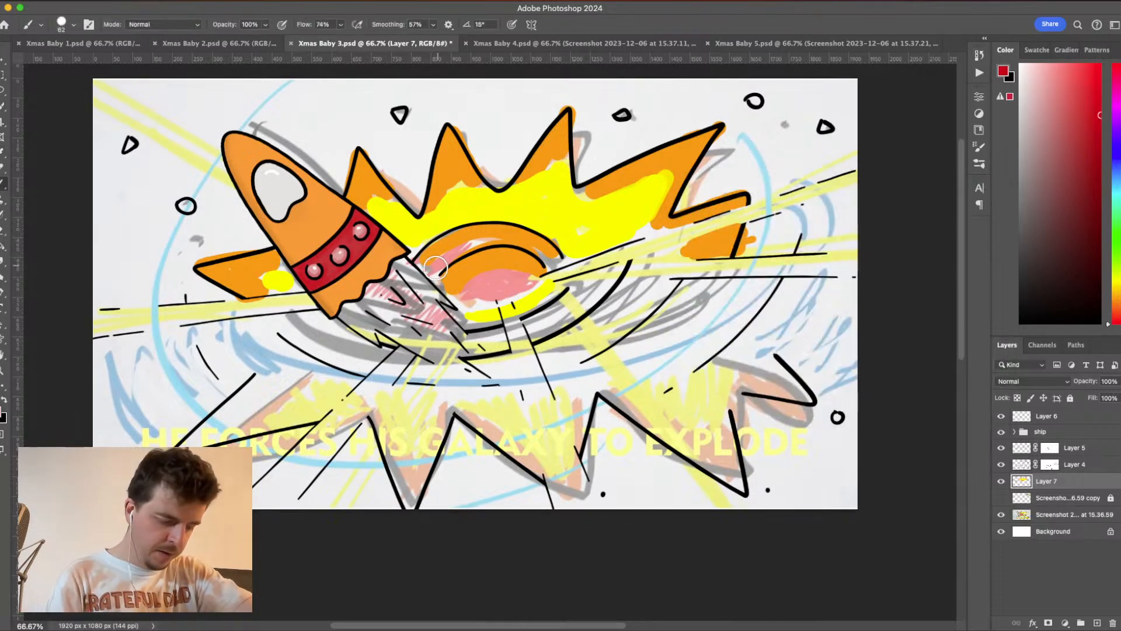
mouse_move(428, 273)
mouse_down()
mouse_move(494, 241)
mouse_move(548, 263)
mouse_up()
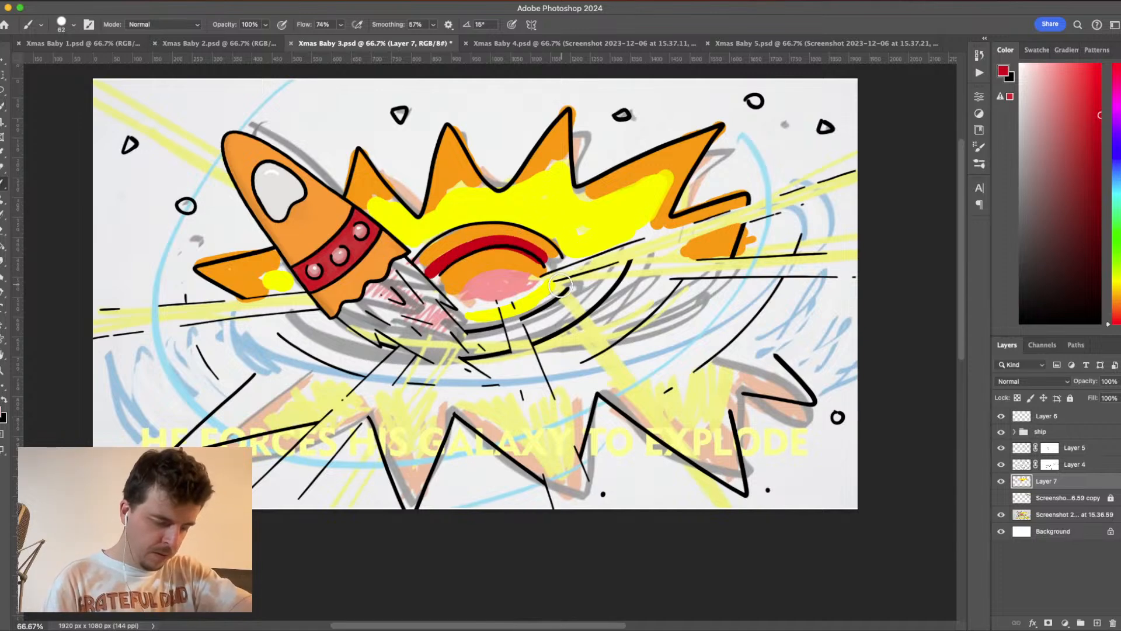
- Fill the galaxy's central oval red with a lighter red middle, and paint the curved band just below it red
mouse_move(483, 294)
mouse_down()
mouse_move(512, 284)
mouse_move(465, 296)
mouse_move(531, 292)
mouse_move(521, 274)
mouse_move(459, 292)
mouse_move(517, 274)
mouse_move(526, 287)
mouse_move(448, 297)
mouse_move(484, 306)
mouse_move(520, 280)
mouse_move(489, 302)
mouse_move(541, 284)
mouse_up()
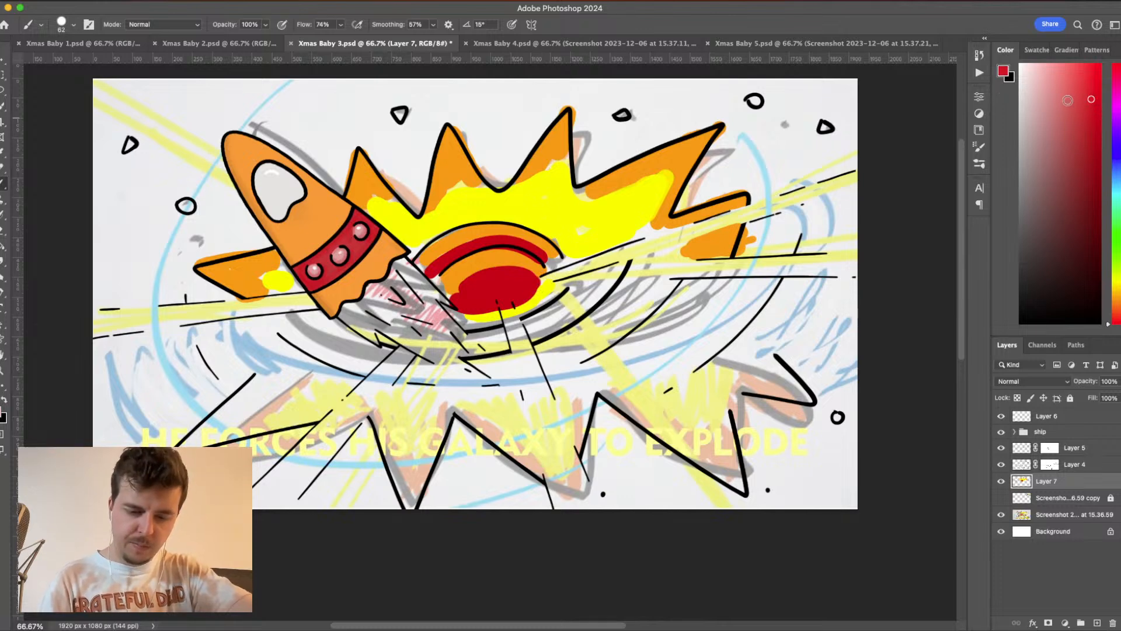
mouse_move(511, 281)
mouse_down()
mouse_move(469, 293)
mouse_move(523, 281)
mouse_move(508, 290)
mouse_move(473, 294)
mouse_move(523, 283)
mouse_move(542, 263)
mouse_move(503, 241)
mouse_move(455, 253)
mouse_move(434, 273)
mouse_move(496, 242)
mouse_move(546, 259)
mouse_up()
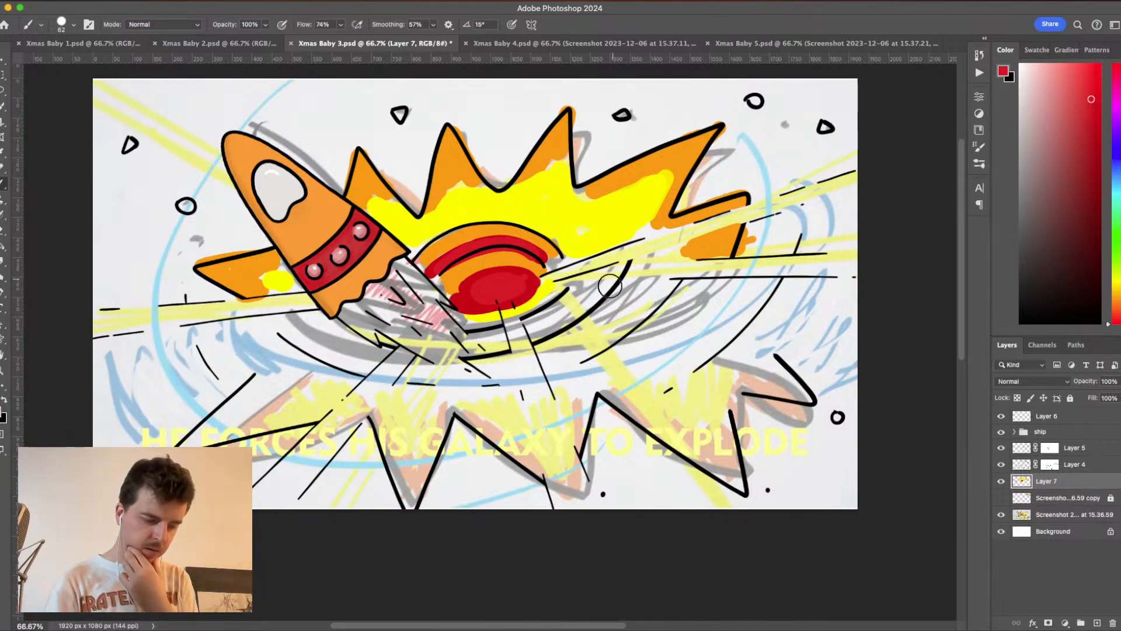
mouse_move(569, 279)
mouse_down()
mouse_move(501, 324)
mouse_move(462, 327)
mouse_move(566, 296)
mouse_up()
key(super+z)
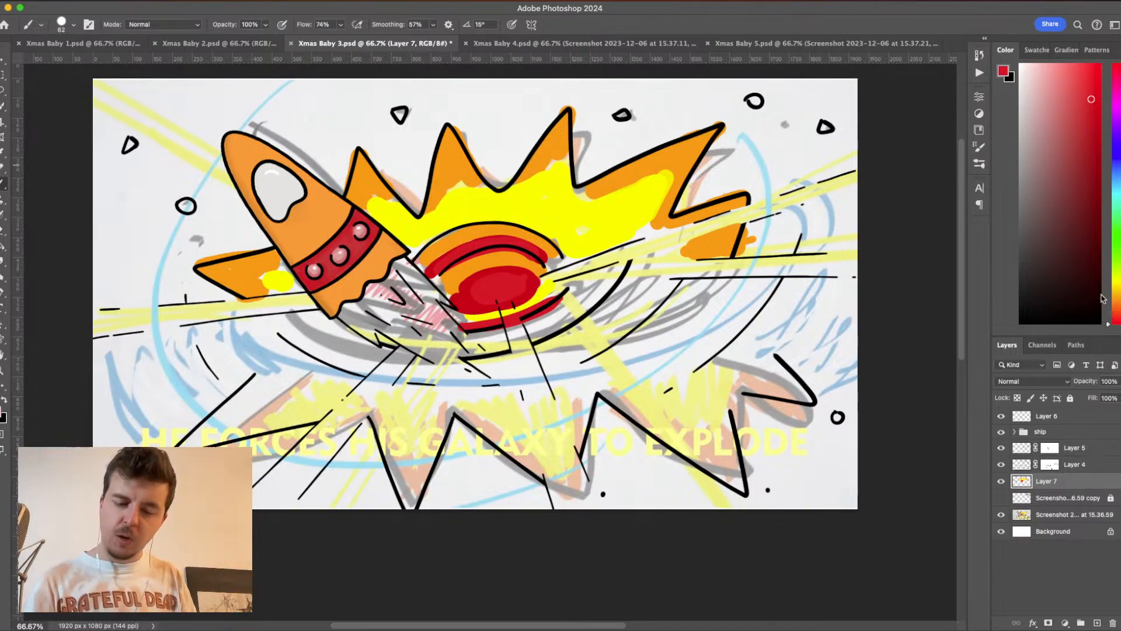
- Switch to a red-orange foreground colour and paint the next curved band below the core, plus a small patch beneath the ship
click(1116, 315)
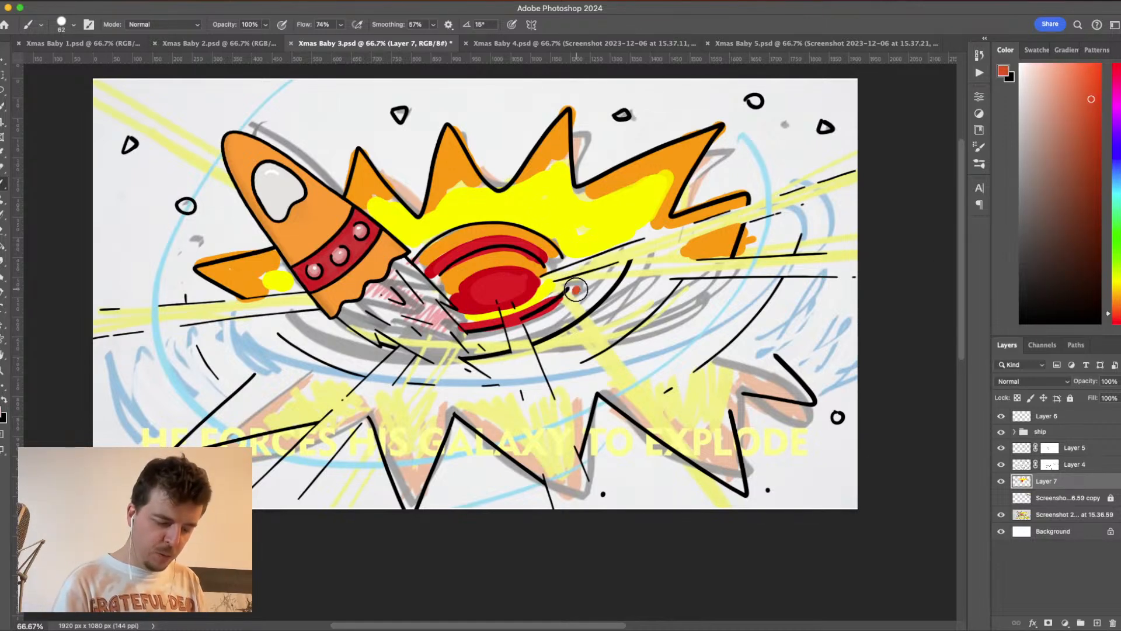
mouse_move(577, 290)
mouse_down()
mouse_move(613, 275)
mouse_move(558, 321)
mouse_up()
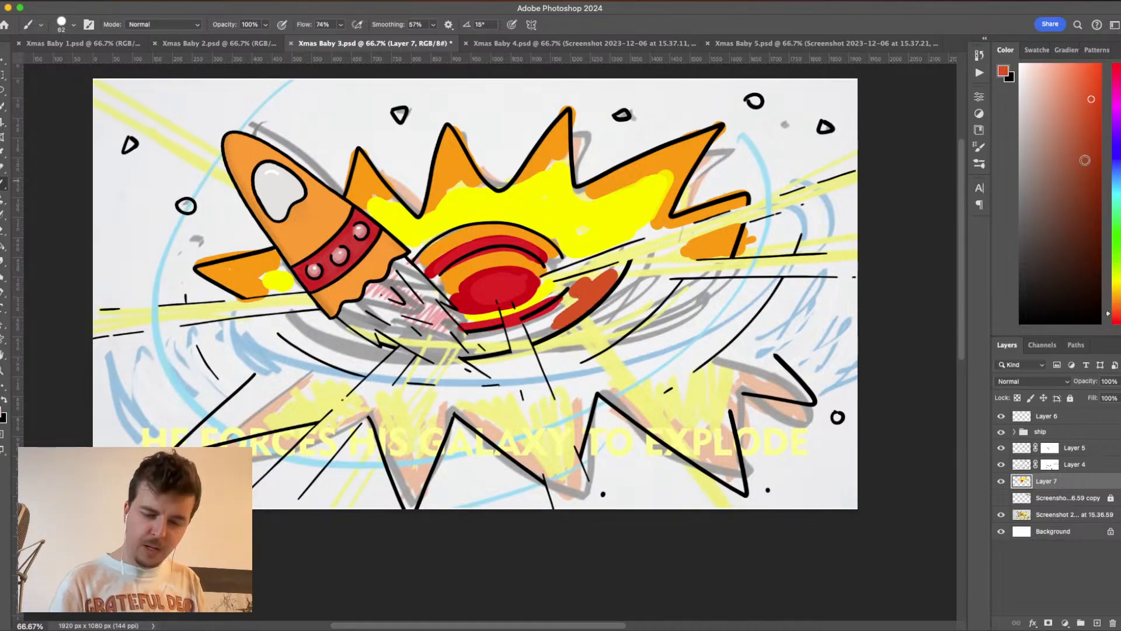
mouse_move(614, 272)
mouse_down()
mouse_move(583, 302)
mouse_move(582, 282)
mouse_move(535, 324)
mouse_move(545, 336)
mouse_move(478, 336)
mouse_up()
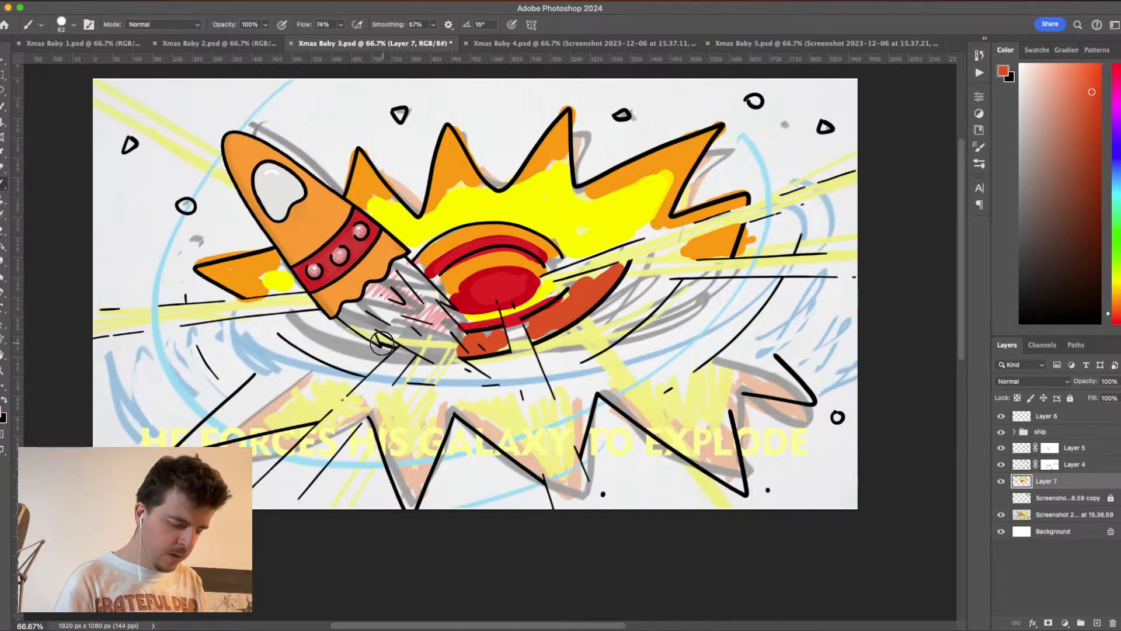
drag(382, 343, 382, 338)
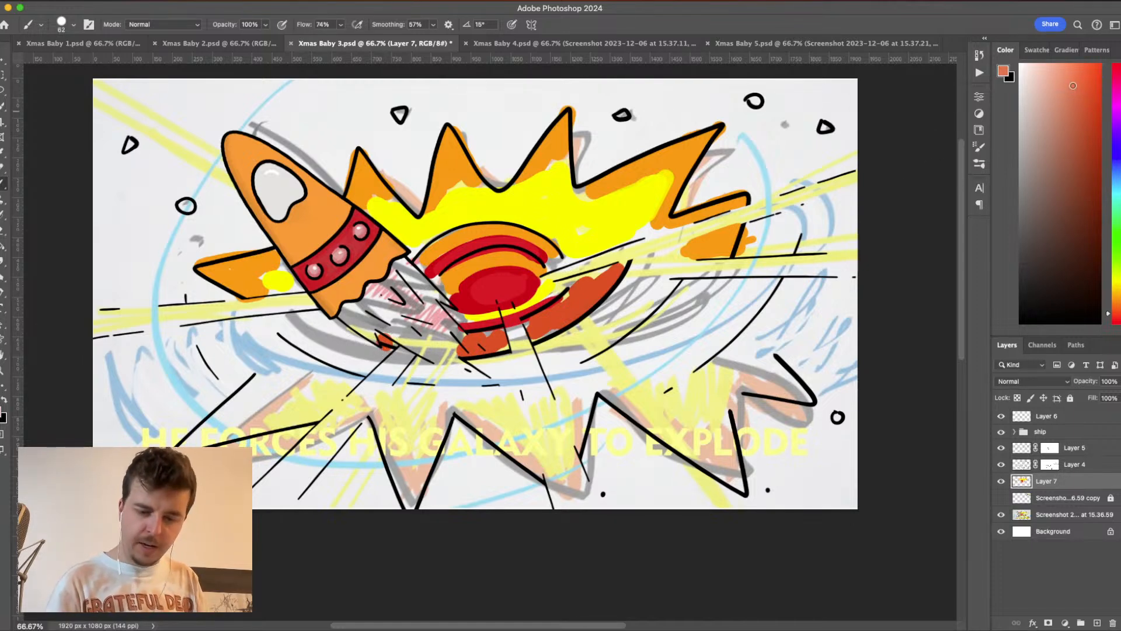
- Paint the outer curved band around the galaxy's lower half in a lighter salmon orange, from the right side round to the ship
mouse_move(617, 307)
mouse_down()
mouse_move(587, 326)
mouse_move(639, 285)
mouse_move(622, 310)
mouse_move(662, 286)
mouse_move(653, 300)
mouse_move(655, 286)
mouse_move(630, 284)
mouse_move(552, 362)
mouse_move(591, 335)
mouse_move(557, 346)
mouse_move(662, 282)
mouse_move(629, 320)
mouse_move(579, 352)
mouse_move(619, 319)
mouse_move(596, 328)
mouse_move(608, 308)
mouse_move(547, 361)
mouse_move(657, 302)
mouse_up()
mouse_move(495, 369)
mouse_down()
mouse_move(484, 365)
mouse_move(503, 359)
mouse_move(473, 361)
mouse_move(503, 378)
mouse_up()
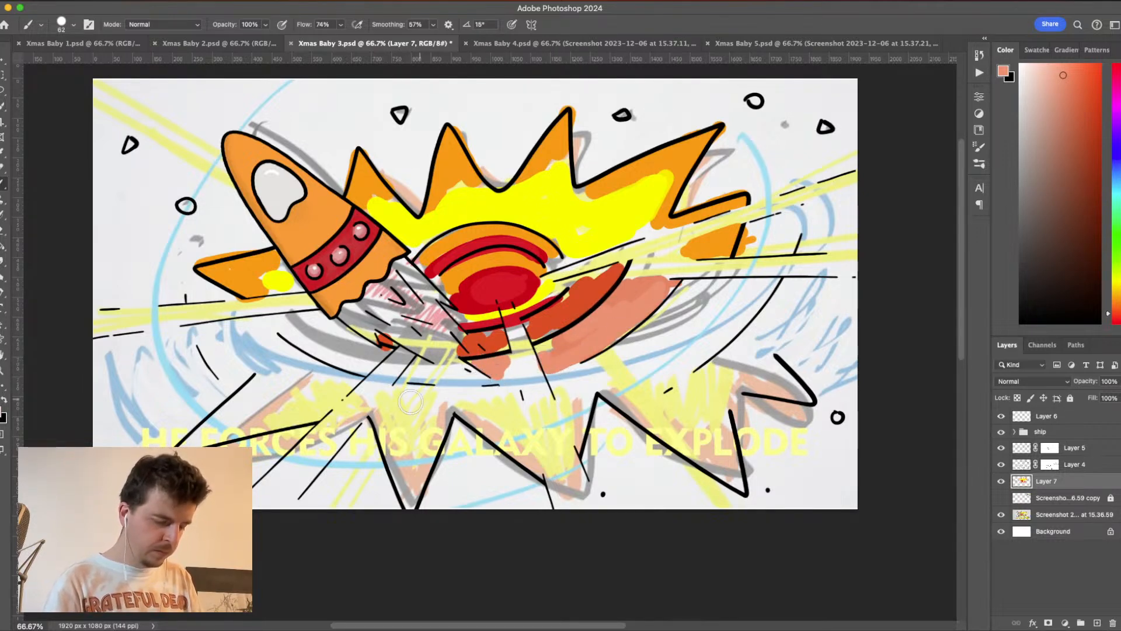
mouse_move(411, 400)
mouse_down()
mouse_move(408, 377)
mouse_move(466, 373)
mouse_move(369, 372)
mouse_move(382, 350)
mouse_move(356, 367)
mouse_move(271, 323)
mouse_move(325, 320)
mouse_move(279, 325)
mouse_move(315, 312)
mouse_up()
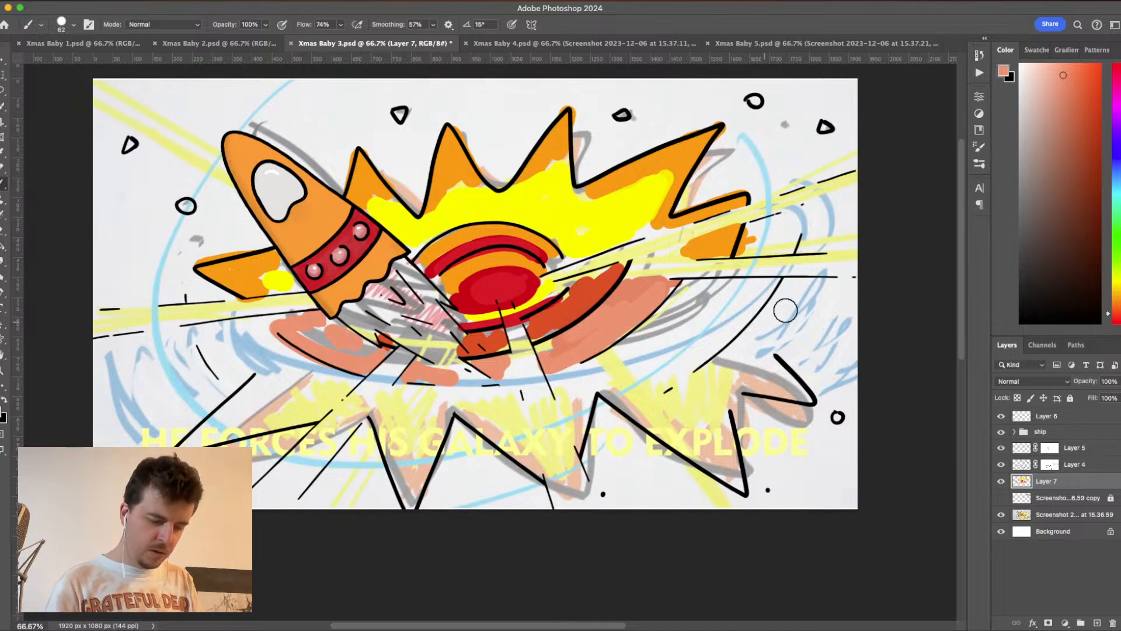
- Sample the explosion's bright yellow and paint the inner areas of the lower explosion spikes
alt+click(632, 214)
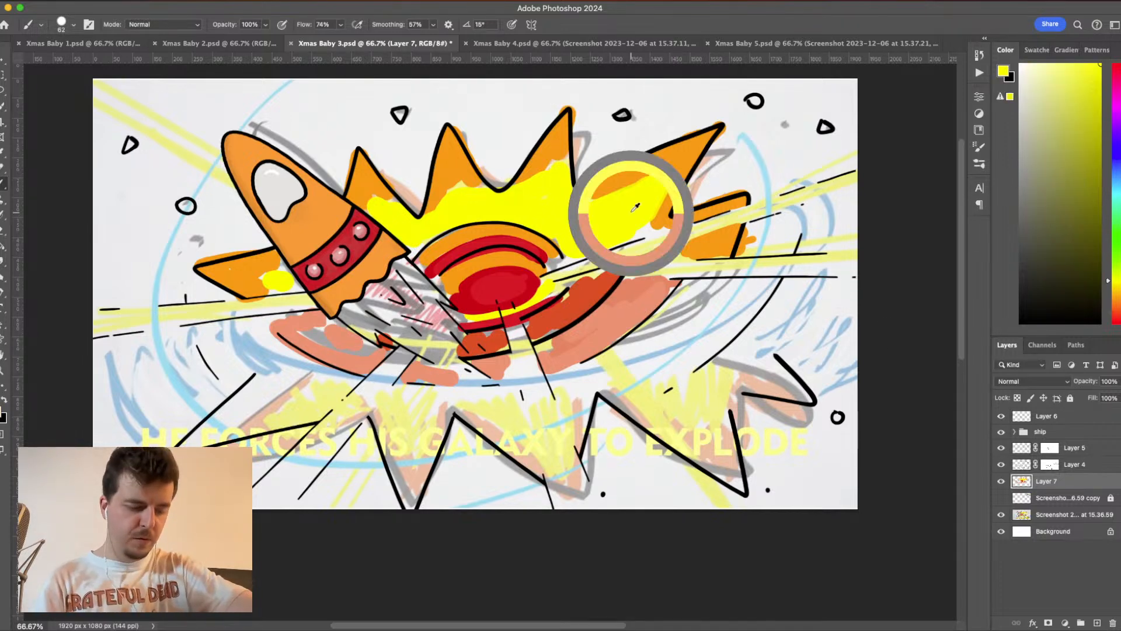
mouse_move(656, 413)
mouse_down()
mouse_move(768, 345)
mouse_move(695, 407)
mouse_move(748, 361)
mouse_move(670, 404)
mouse_up()
mouse_move(578, 432)
mouse_down()
mouse_move(546, 441)
mouse_move(508, 428)
mouse_move(535, 421)
mouse_up()
mouse_move(465, 438)
mouse_down()
mouse_move(406, 451)
mouse_move(396, 393)
mouse_move(338, 388)
mouse_move(171, 444)
mouse_move(304, 417)
mouse_up()
- Sample the explosion's orange and paint the tips and edges of the lower spikes, including the small rightmost one
alt+click(569, 137)
mouse_move(383, 430)
mouse_down()
mouse_move(408, 504)
mouse_move(423, 465)
mouse_move(474, 409)
mouse_move(543, 472)
mouse_up()
drag(598, 394, 572, 461)
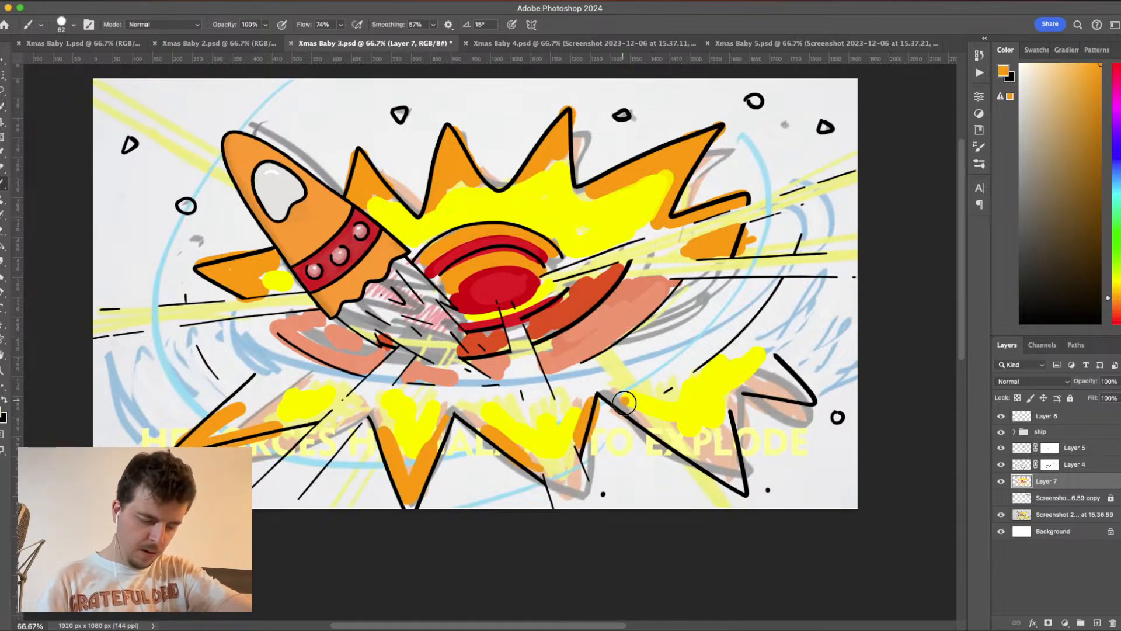
drag(619, 397, 724, 479)
drag(727, 415, 751, 496)
mouse_move(698, 436)
mouse_down()
mouse_move(747, 493)
mouse_move(727, 423)
mouse_up()
mouse_move(742, 385)
mouse_down()
mouse_move(802, 393)
mouse_move(772, 356)
mouse_move(800, 388)
mouse_move(761, 363)
mouse_move(826, 399)
mouse_up()
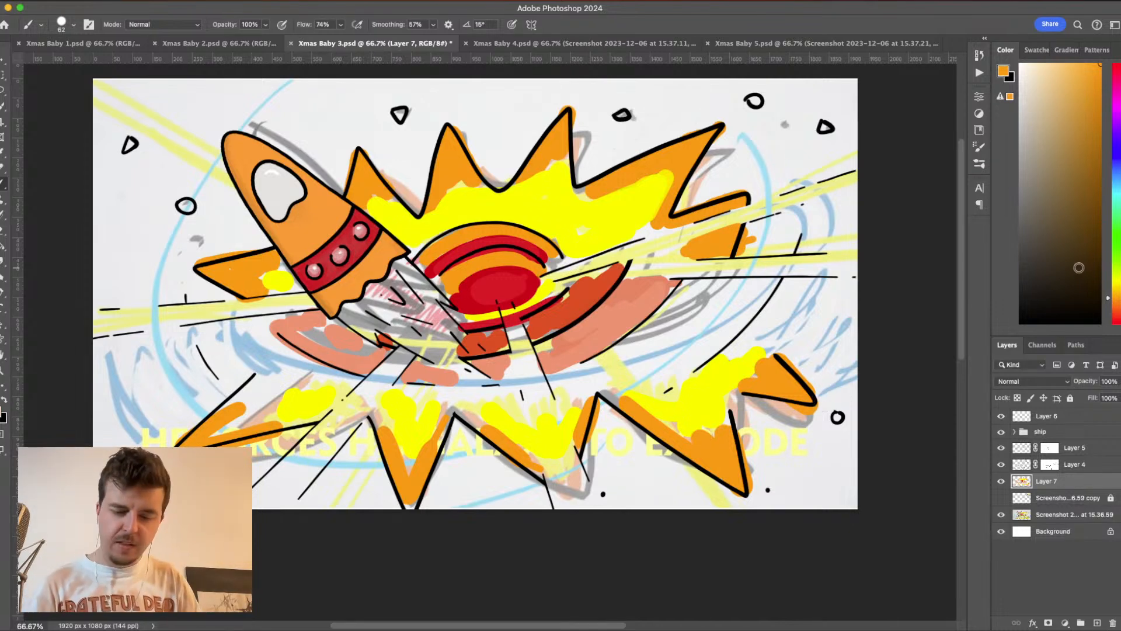
- Change the foreground colour to a soft light blue and paint short curved strokes along the swirl on the galaxy's right side
click(1117, 166)
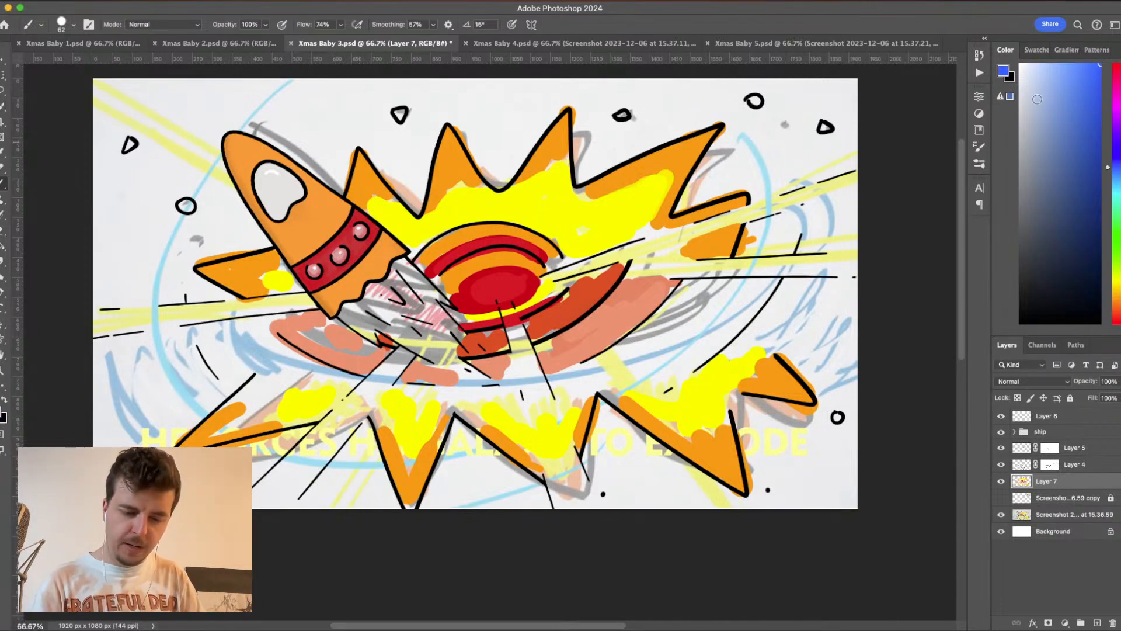
click(1079, 95)
drag(1061, 130, 1060, 88)
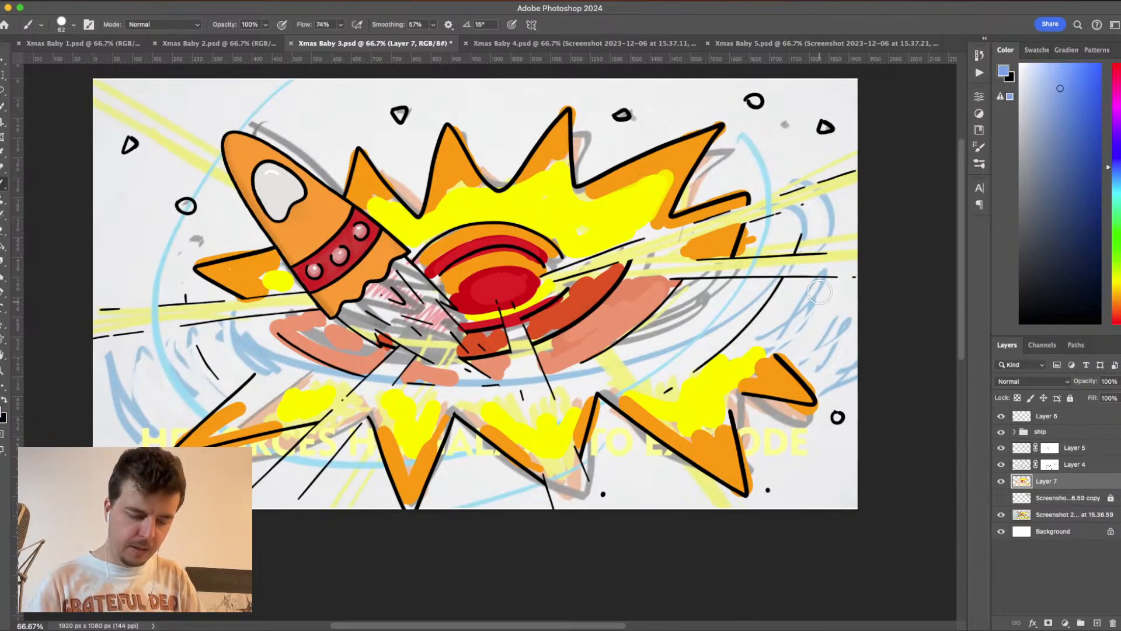
mouse_move(821, 272)
mouse_down()
mouse_move(779, 338)
mouse_move(841, 350)
mouse_move(850, 392)
mouse_up()
click(823, 199)
drag(823, 200, 837, 225)
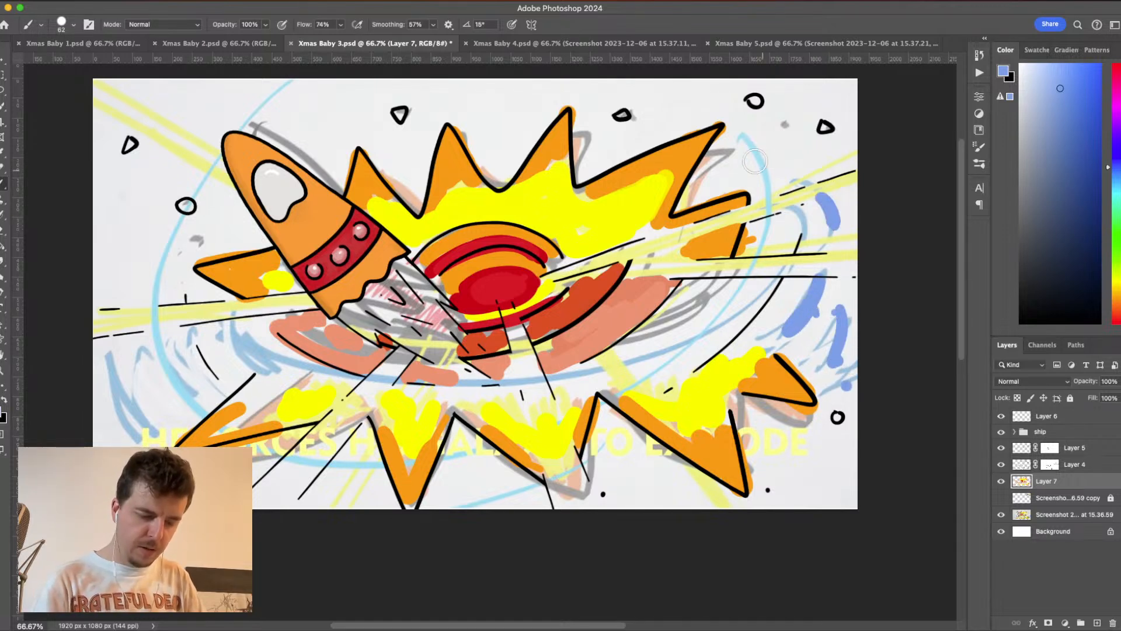
- Paint light blue strokes on the upper-right ring and the swirl's left side, and fill the upper-right triangular debris piece blue
drag(741, 139, 759, 156)
drag(175, 225, 154, 284)
drag(150, 337, 182, 390)
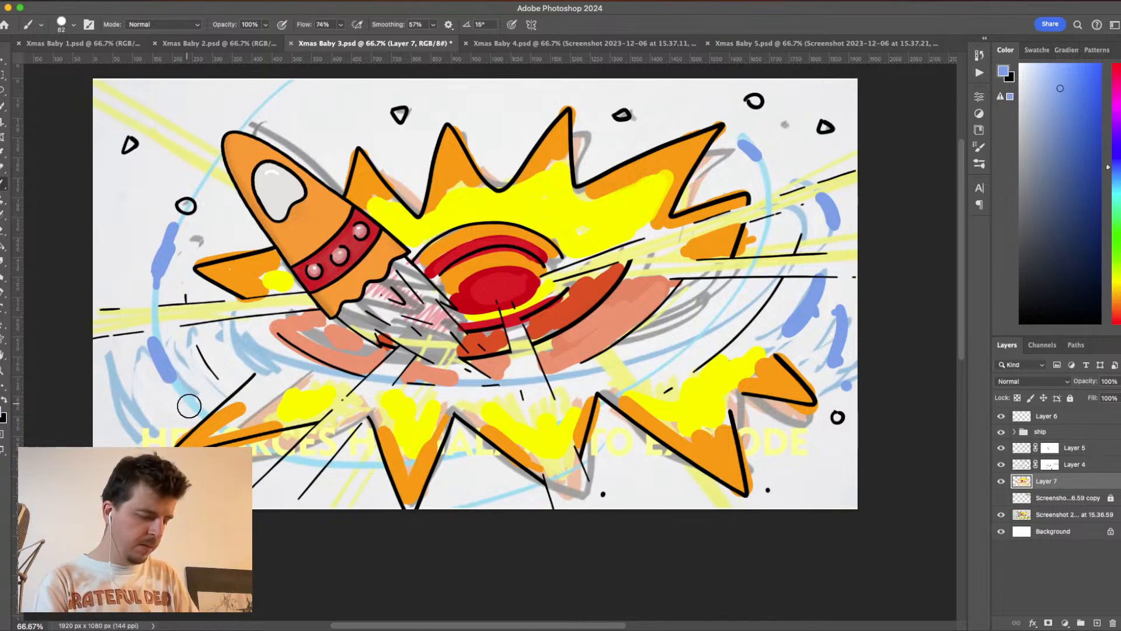
drag(111, 373, 137, 414)
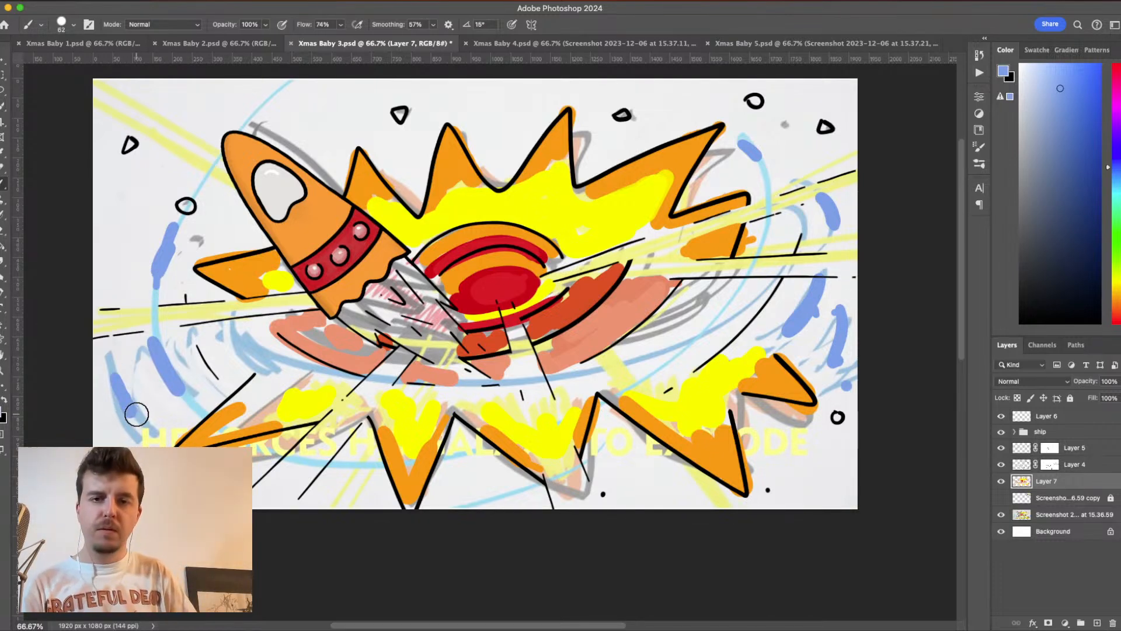
click(826, 126)
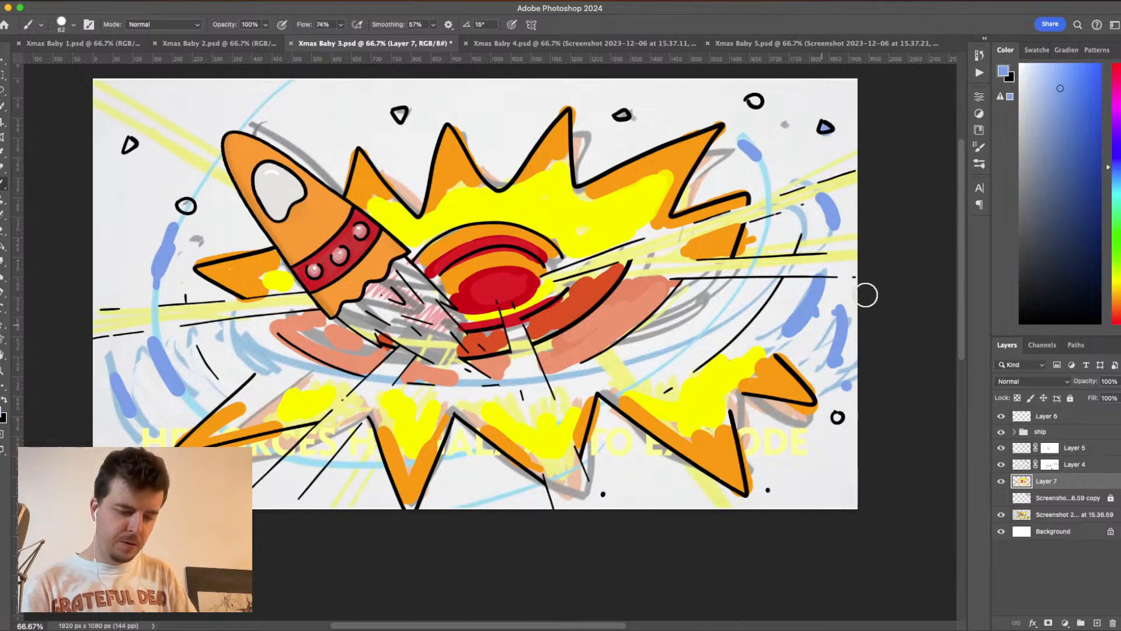
- Change the foreground colour to a dark slate blue and fill the debris pieces along the galaxy's upper and left edges
click(1058, 217)
click(754, 100)
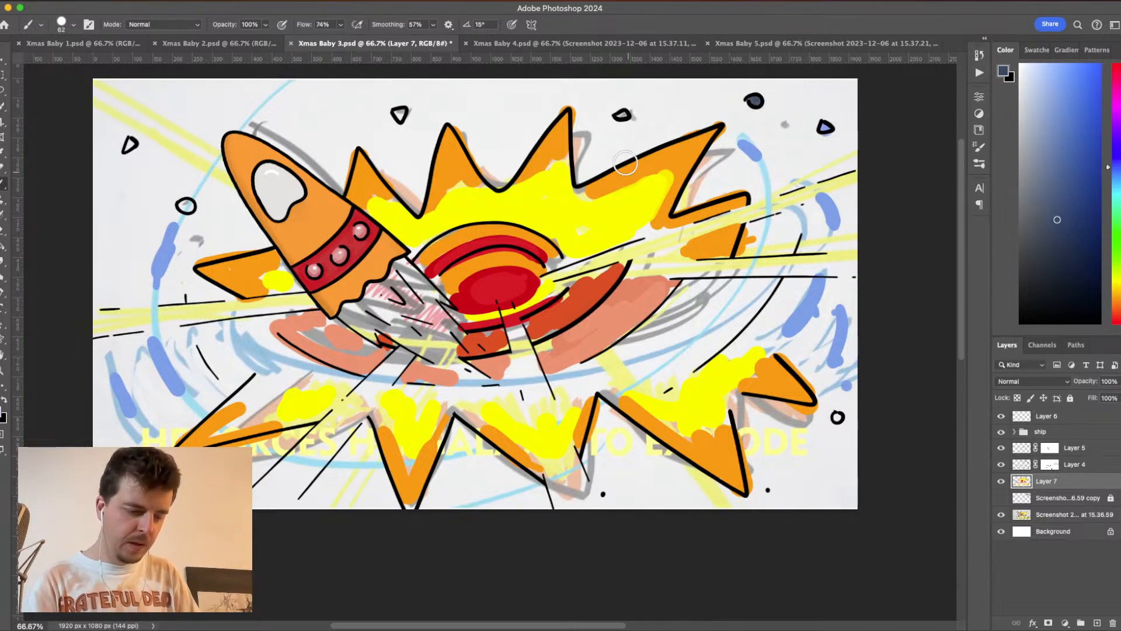
click(622, 114)
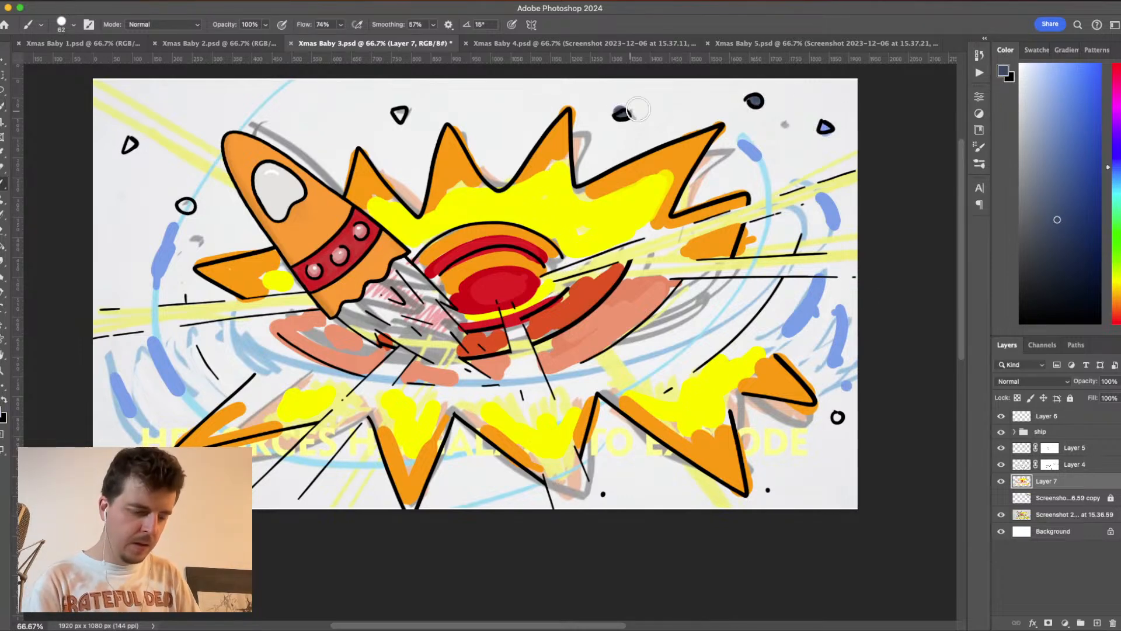
click(399, 113)
click(129, 144)
click(186, 204)
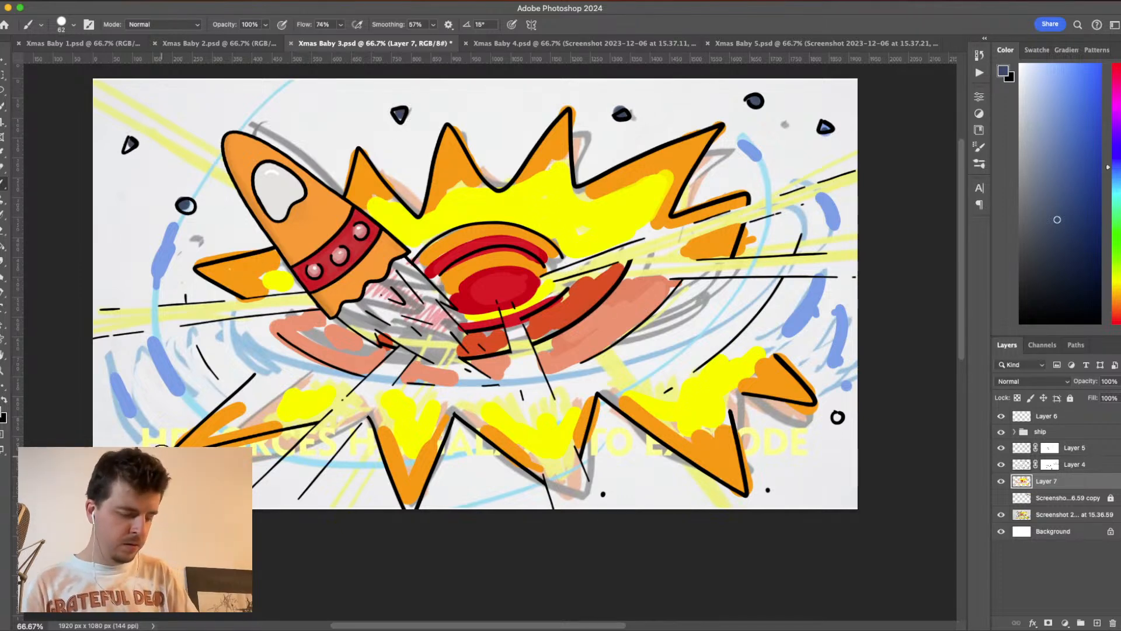
- Change the foreground colour to a soft yellow and paint the two light beams extending from the galaxy's right side
click(1116, 283)
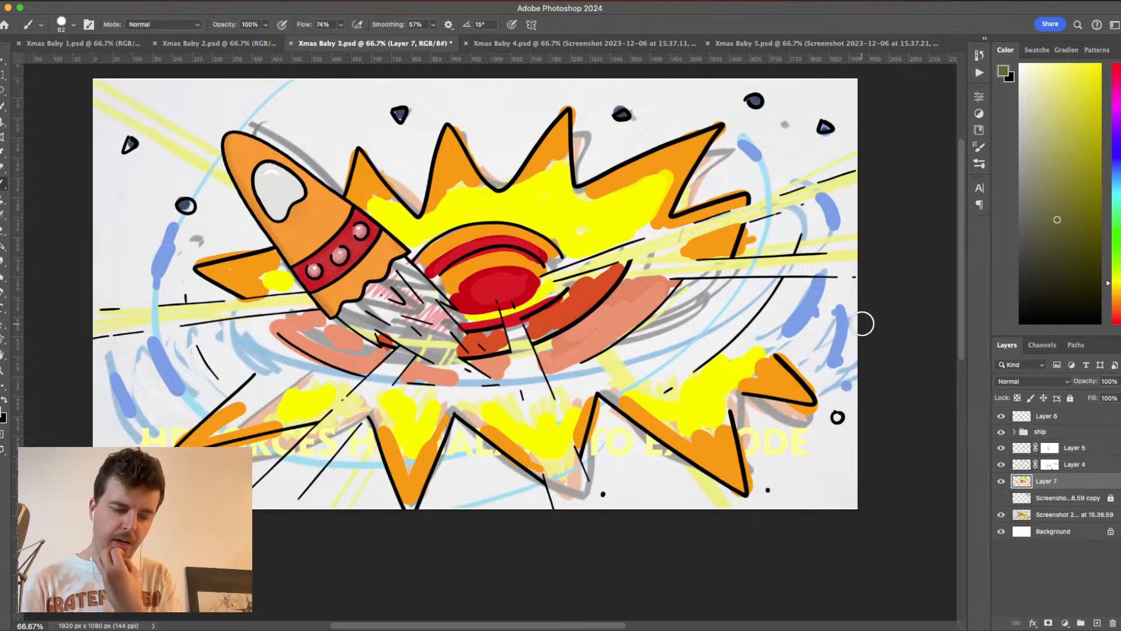
click(1061, 120)
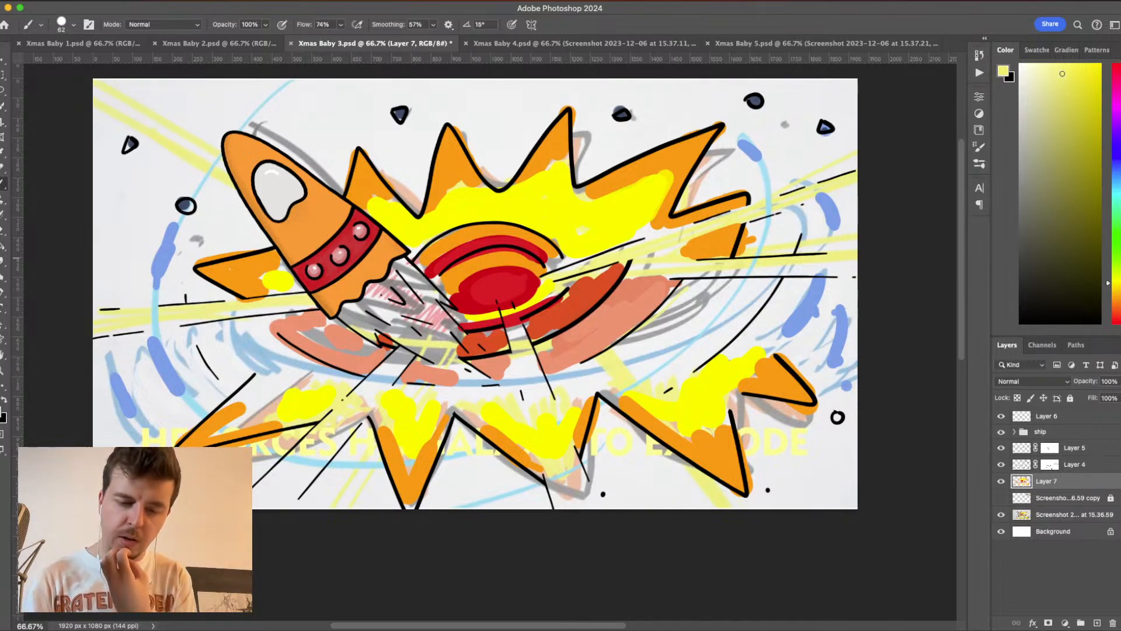
click(1003, 70)
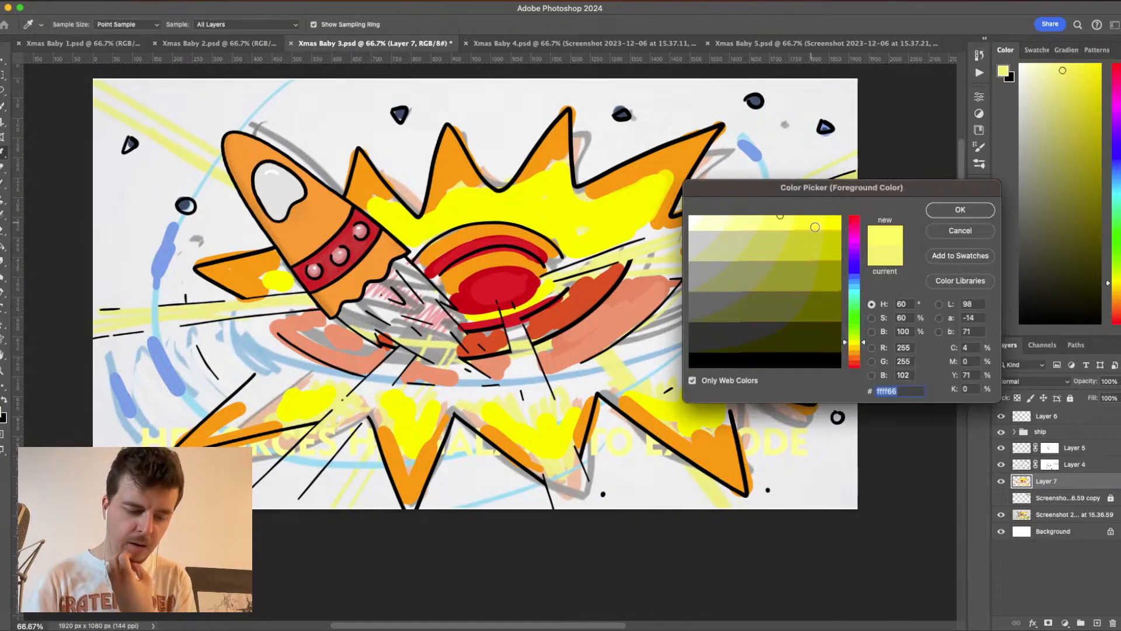
click(952, 210)
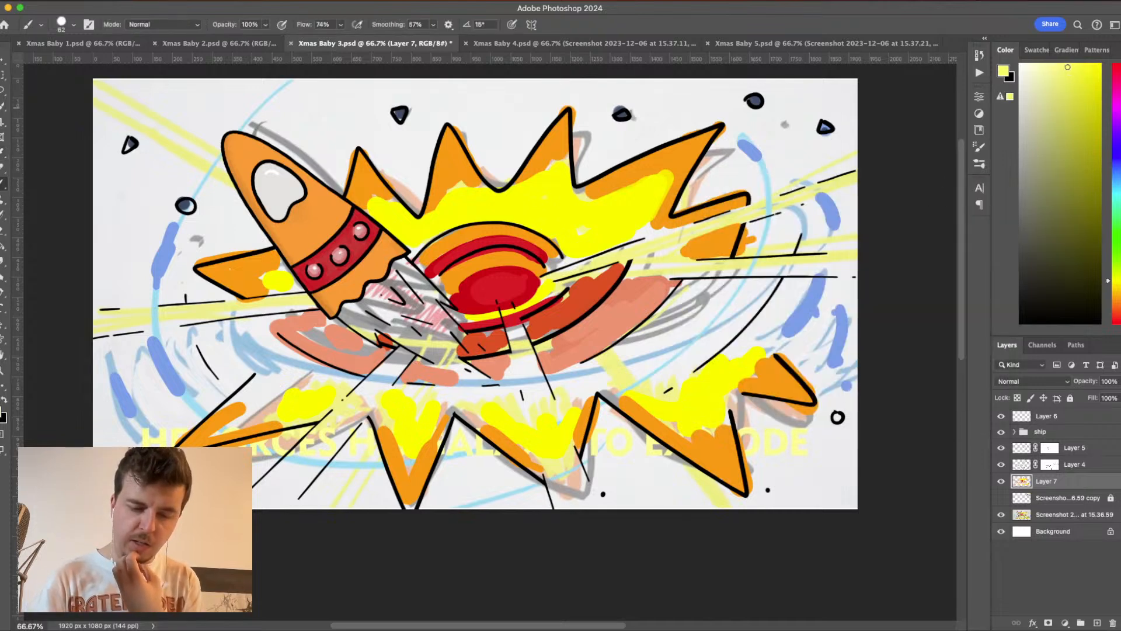
drag(1067, 68, 1071, 63)
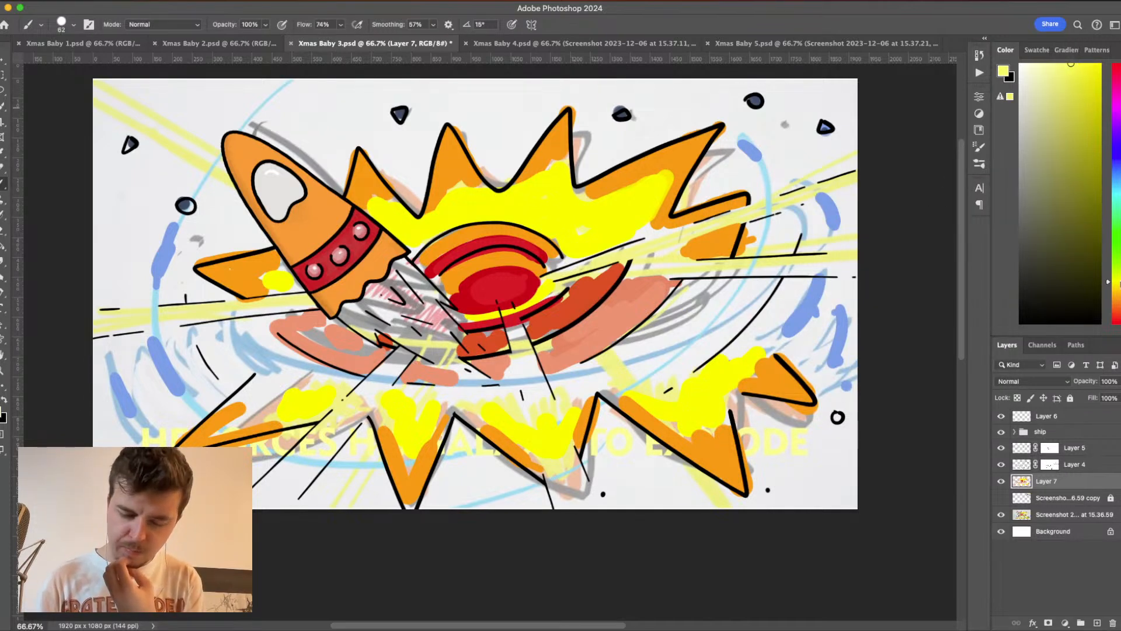
click(1118, 285)
click(1073, 63)
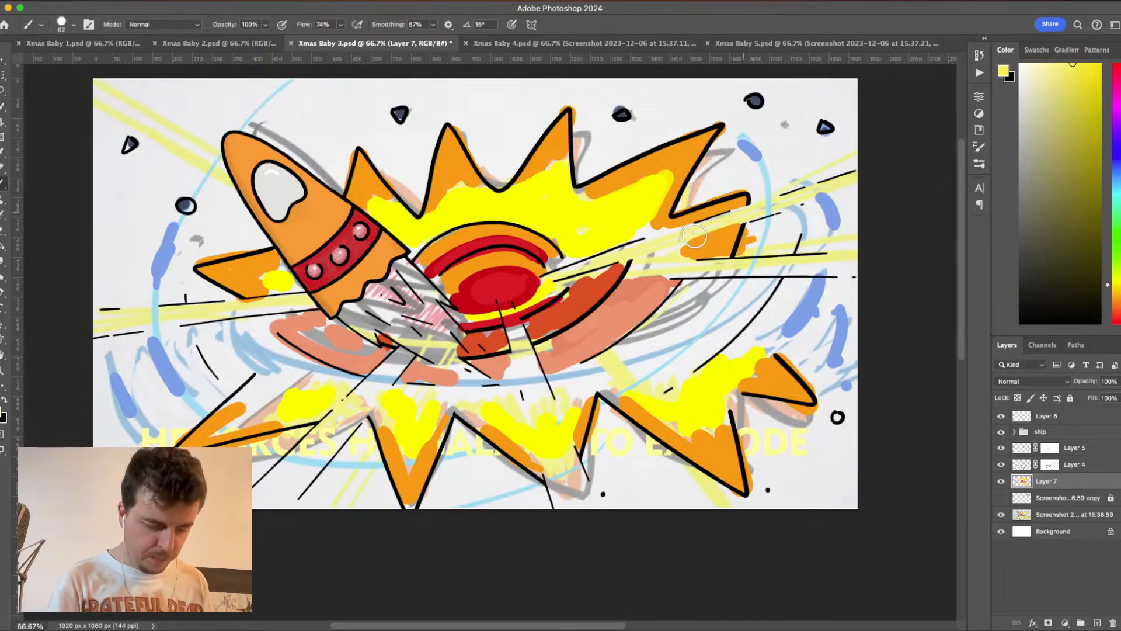
drag(573, 268, 869, 171)
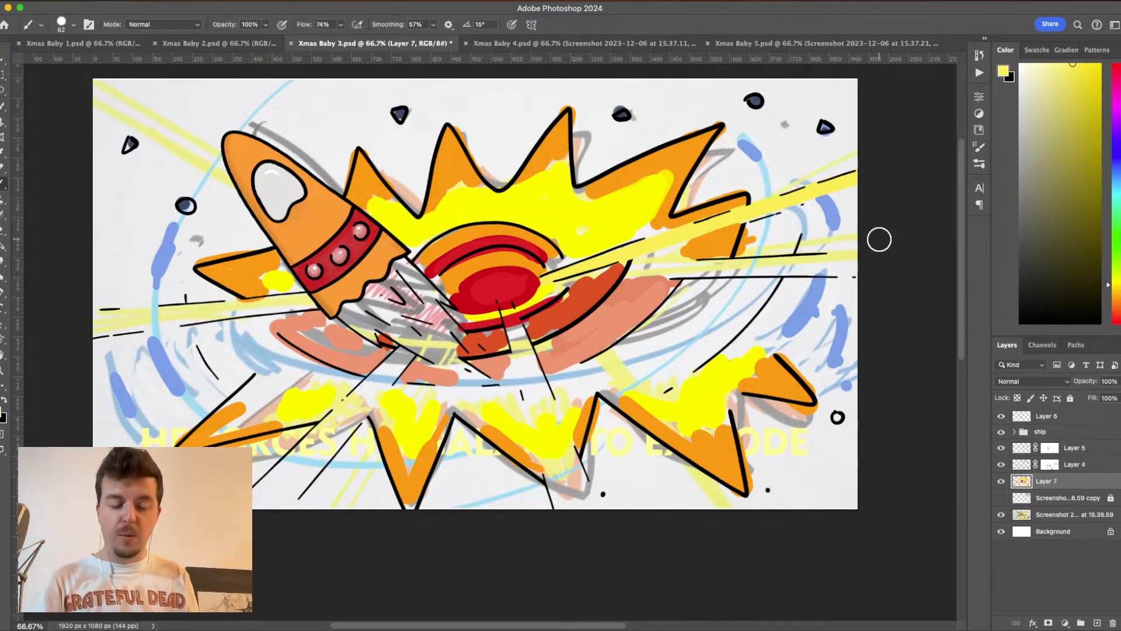
drag(622, 273, 876, 265)
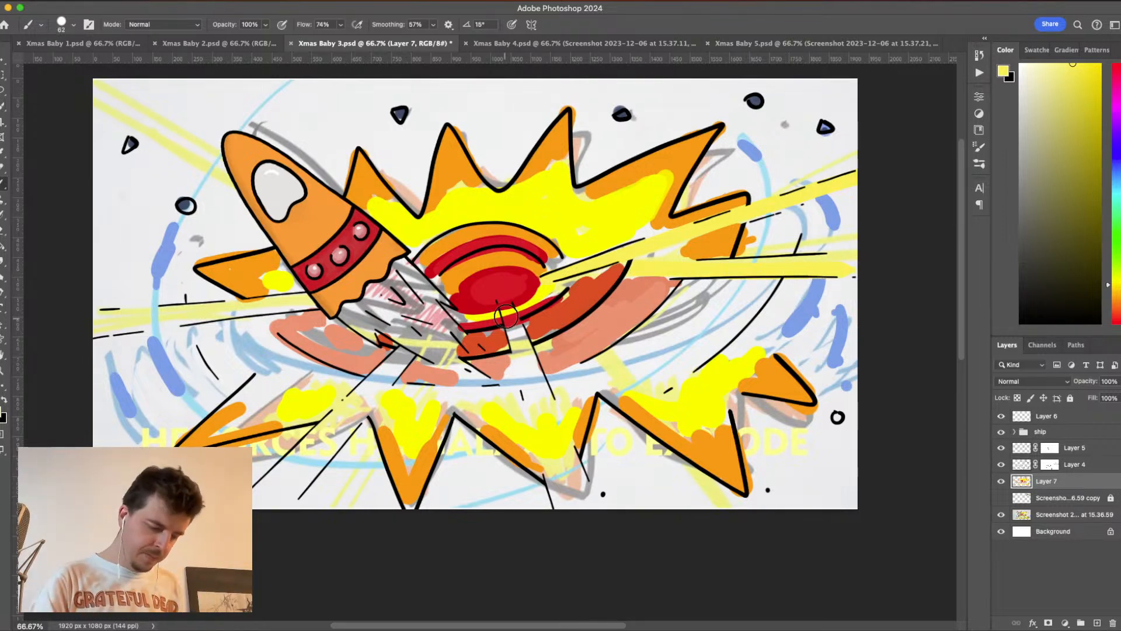
- Fill the widening beam that runs down from the red core to the canvas's lower edge with soft yellow
drag(502, 300, 556, 513)
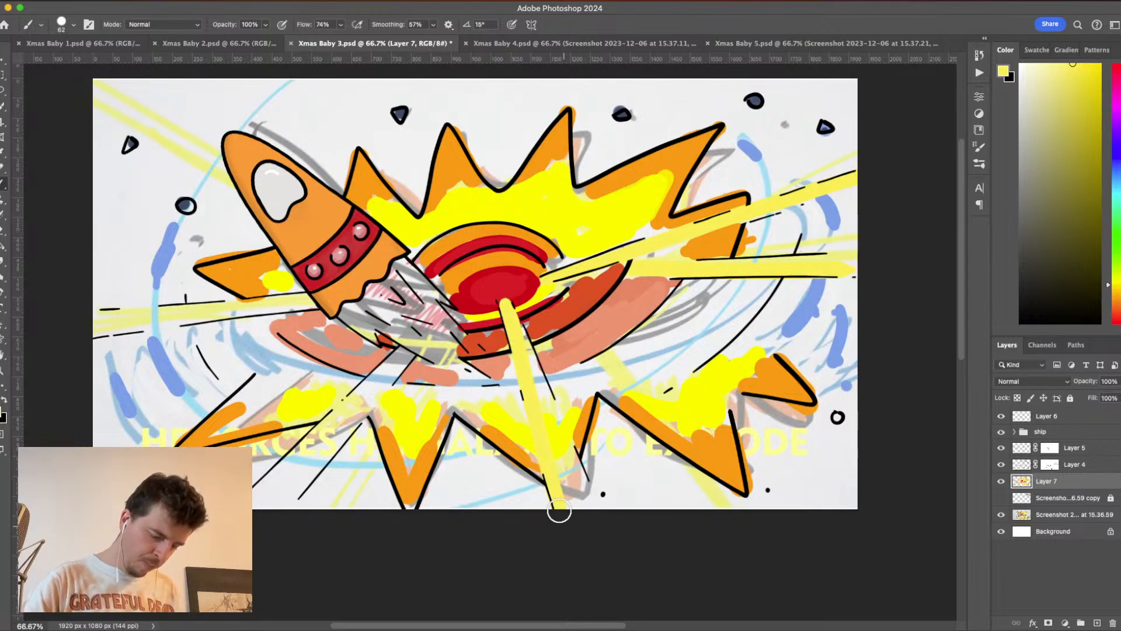
drag(503, 302, 599, 538)
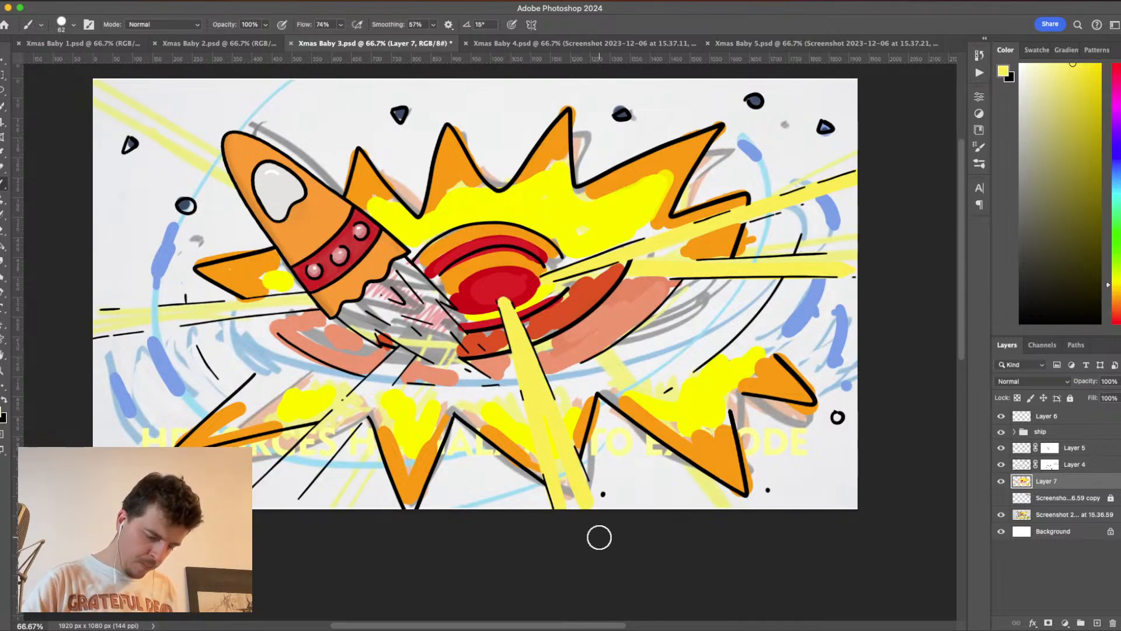
drag(512, 317, 594, 551)
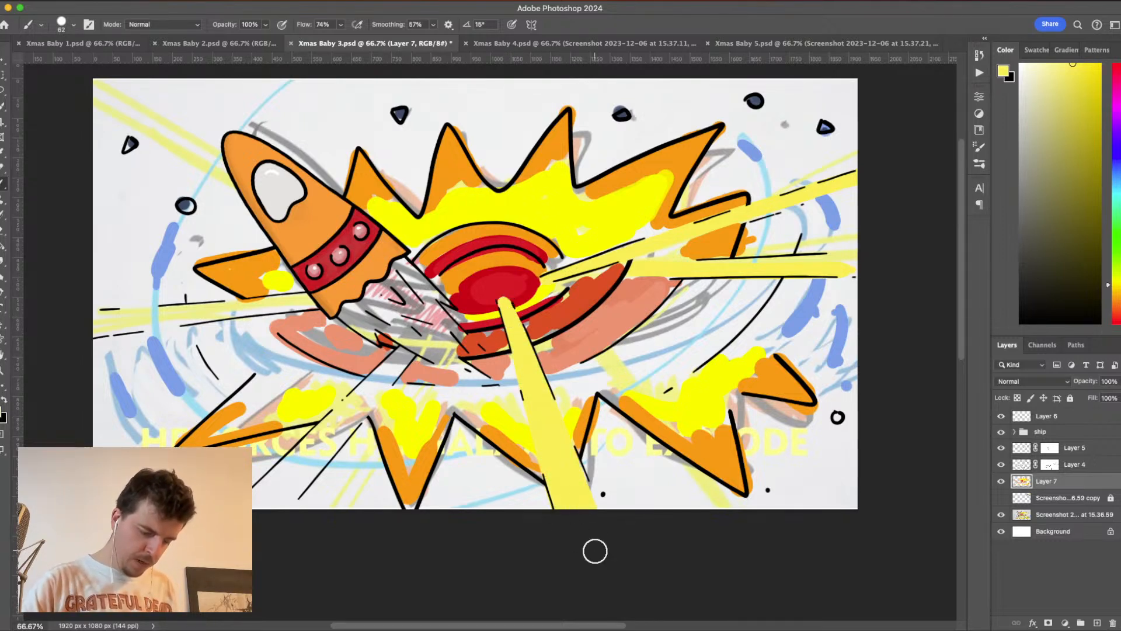
drag(550, 422, 605, 537)
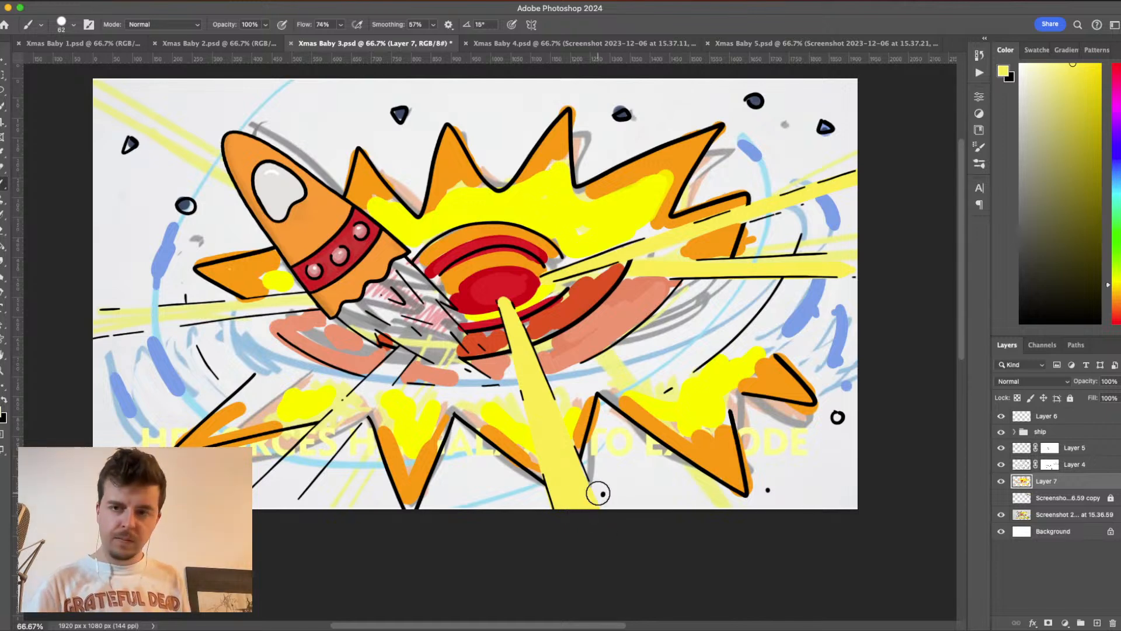
- Fill the lower-left diagonal beam and the horizontal beam on the galaxy's left with soft yellow
drag(407, 349, 263, 494)
drag(410, 349, 319, 453)
drag(373, 409, 314, 471)
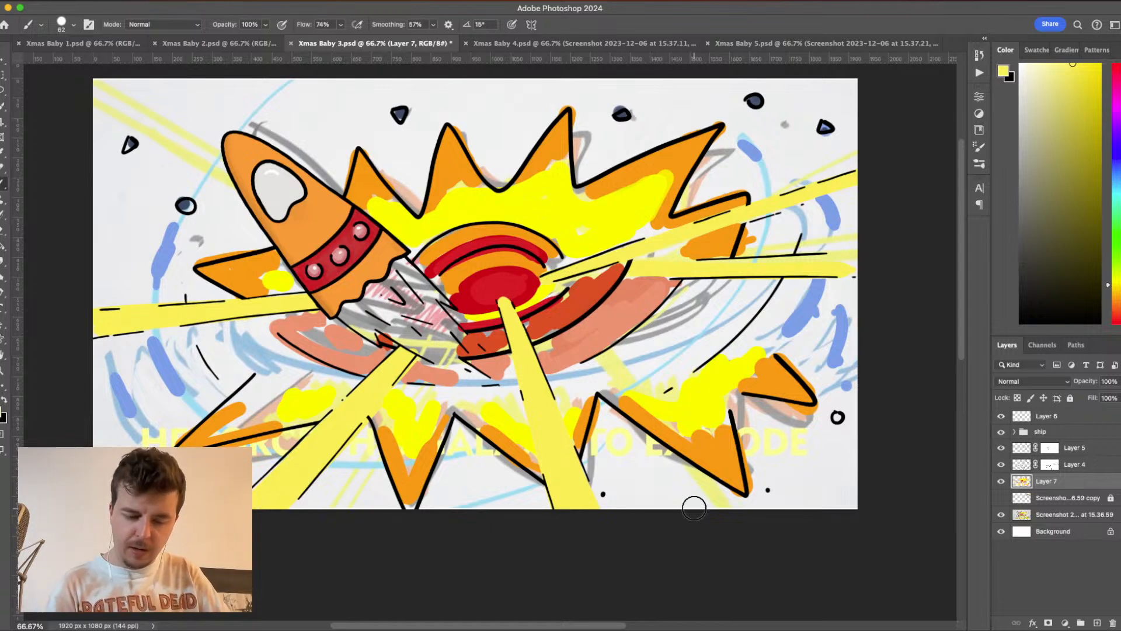
- Try a bright red and a darker red on the upper edge of the rocket's exhaust flame
click(1117, 316)
click(1086, 74)
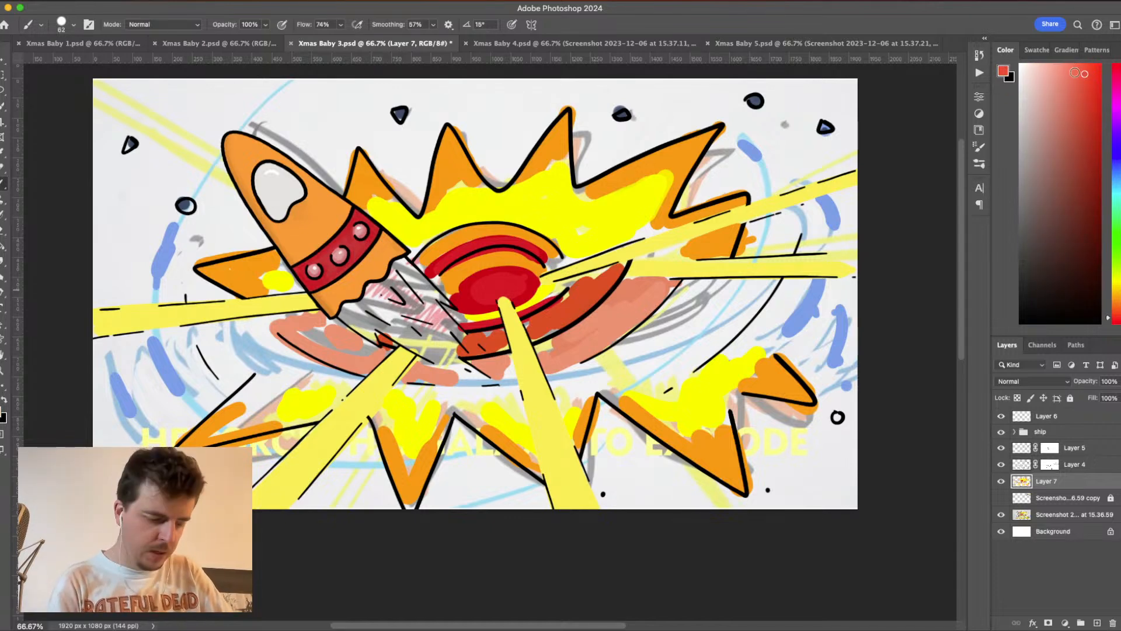
drag(392, 261, 424, 295)
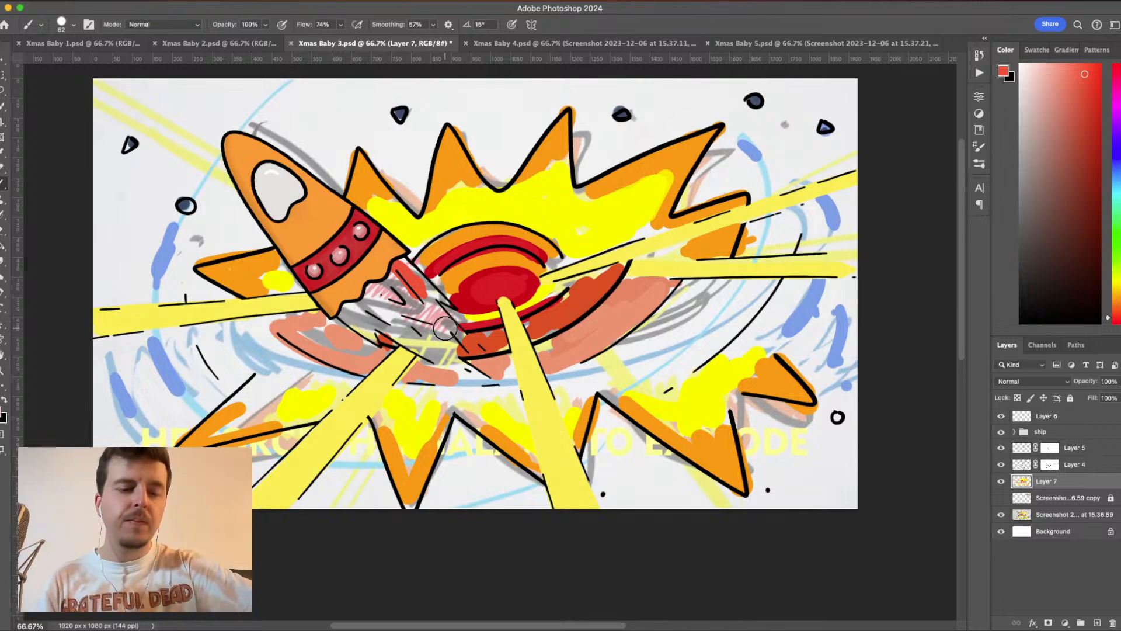
click(1096, 153)
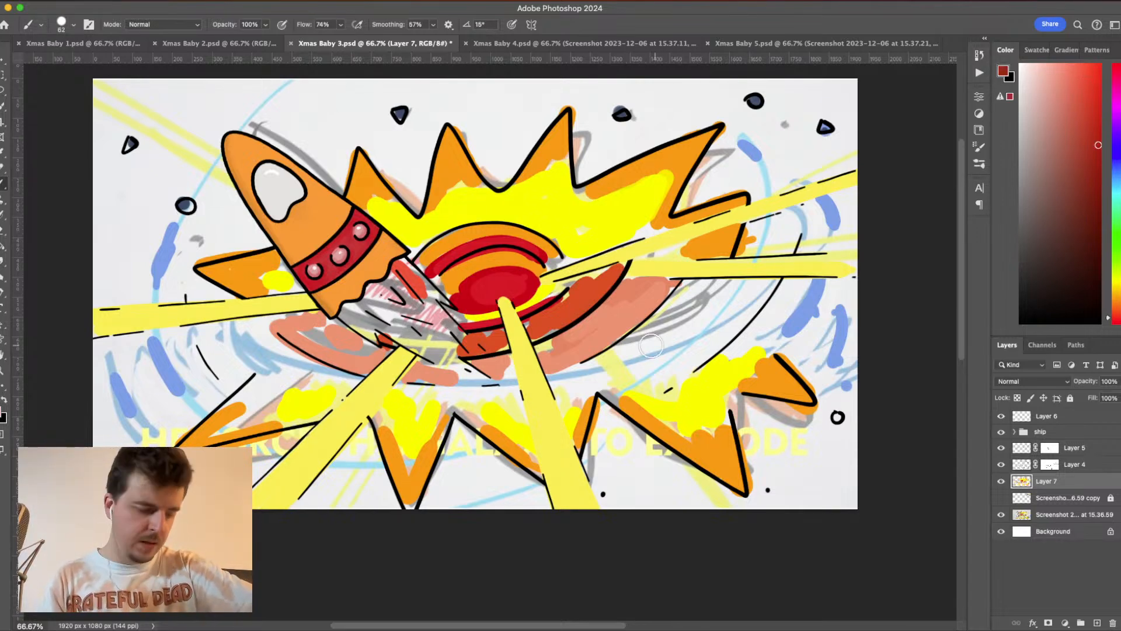
drag(410, 281, 438, 309)
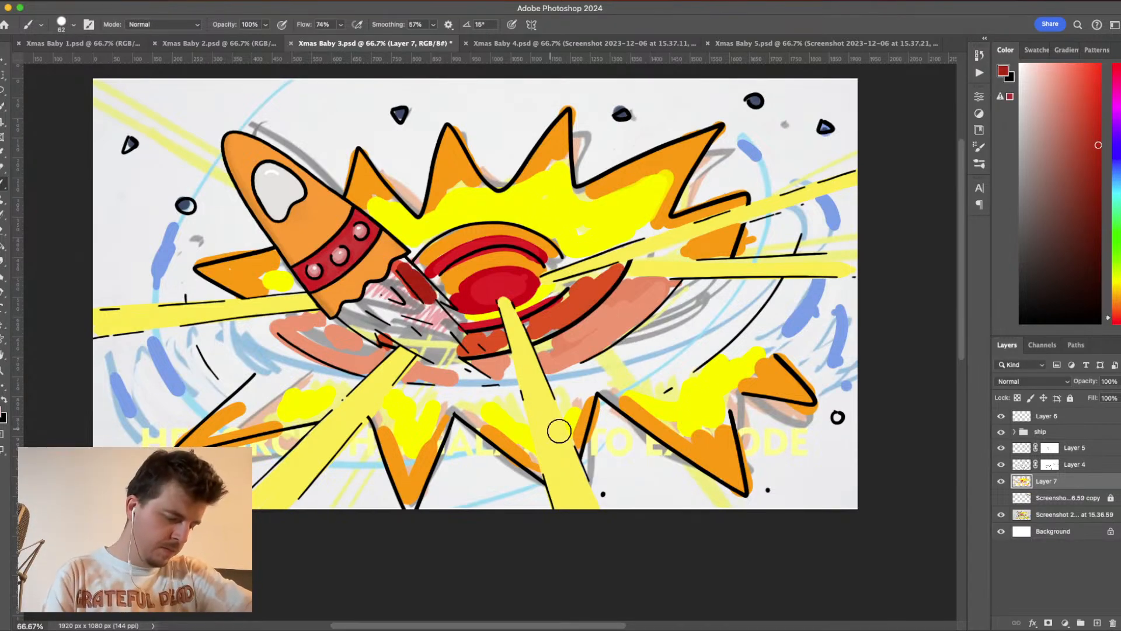
- Sample the red of the galaxy's core and paint the outer part of the rocket's exhaust flame
right_click(517, 281)
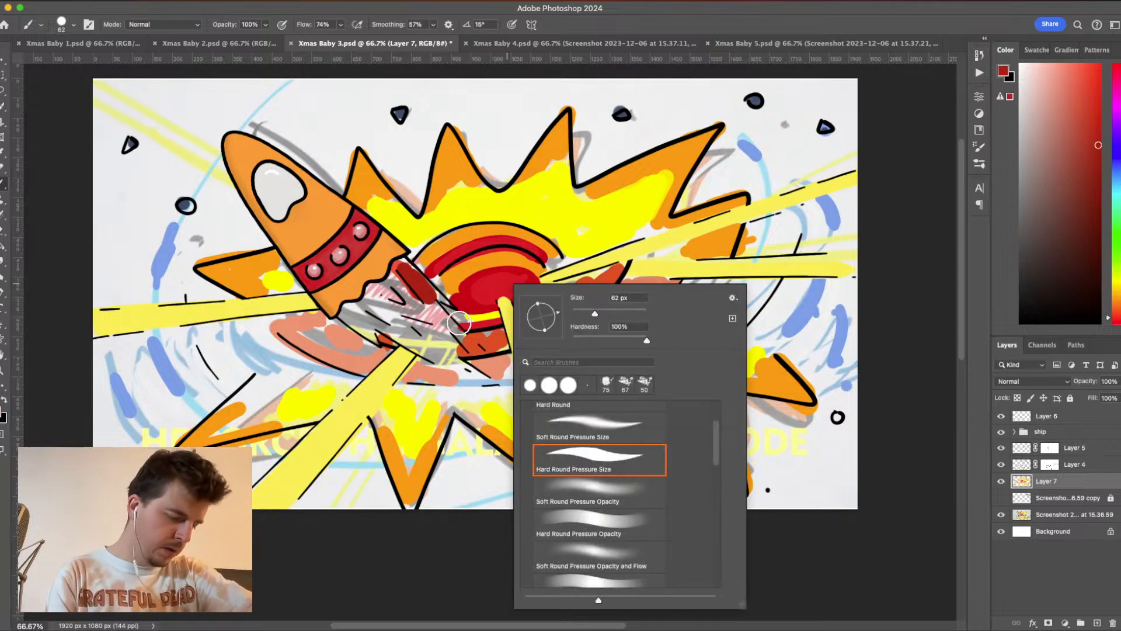
key(Escape)
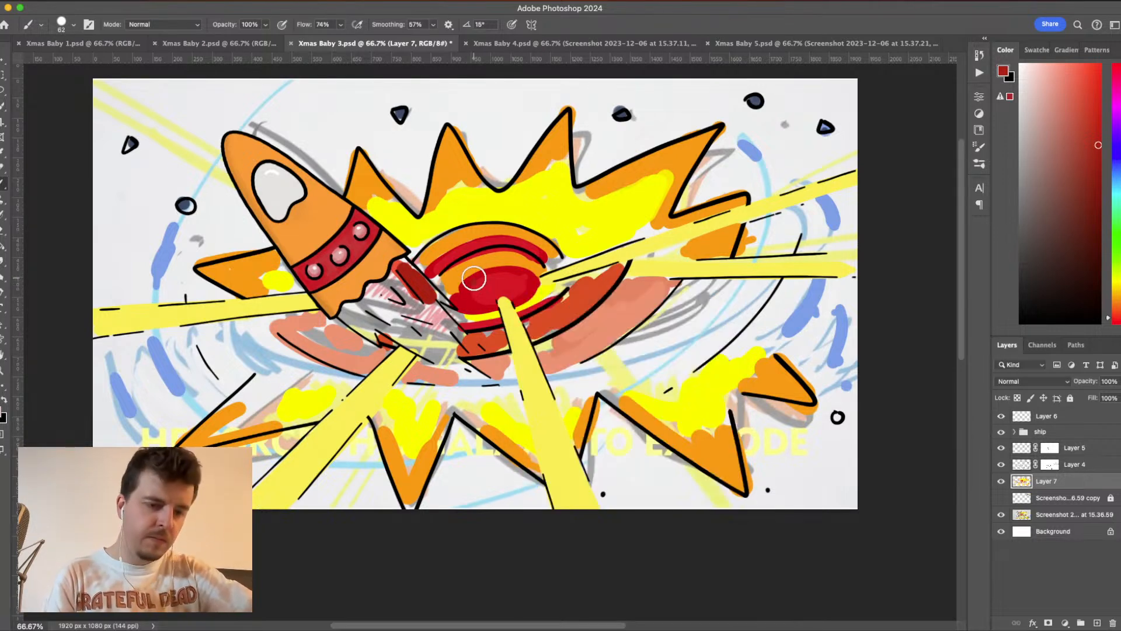
alt+click(507, 279)
mouse_move(402, 286)
mouse_down()
mouse_move(426, 305)
mouse_move(404, 269)
mouse_move(441, 325)
mouse_move(411, 327)
mouse_move(455, 365)
mouse_move(473, 365)
mouse_move(406, 350)
mouse_move(391, 327)
mouse_move(450, 353)
mouse_move(549, 283)
mouse_move(374, 286)
mouse_up()
- Sample the explosion's bright yellow, paint the inner part of the rocket's exhaust flame, and save the document
alt+click(553, 281)
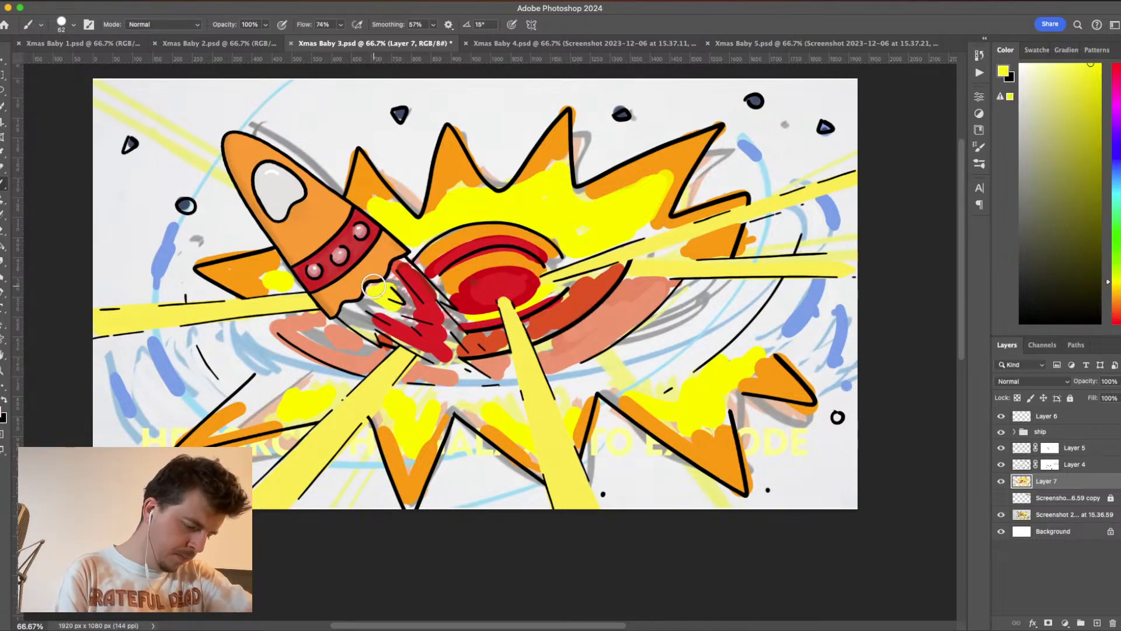
alt+click(671, 264)
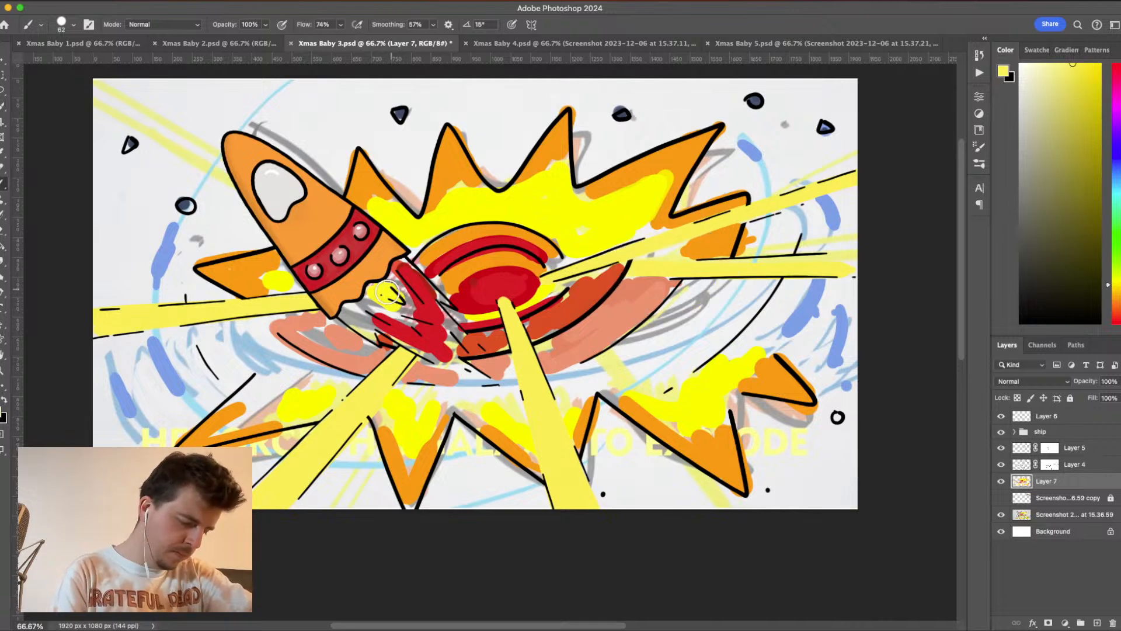
alt+click(482, 212)
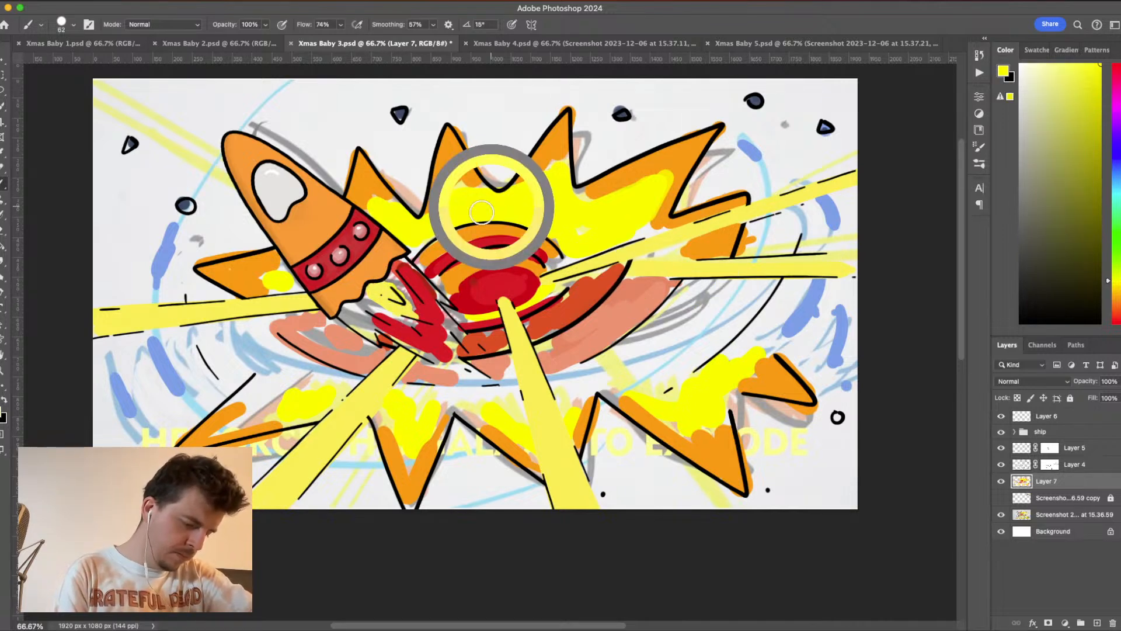
mouse_move(394, 310)
mouse_down()
mouse_move(365, 299)
mouse_move(416, 325)
mouse_move(391, 276)
mouse_move(430, 324)
mouse_up()
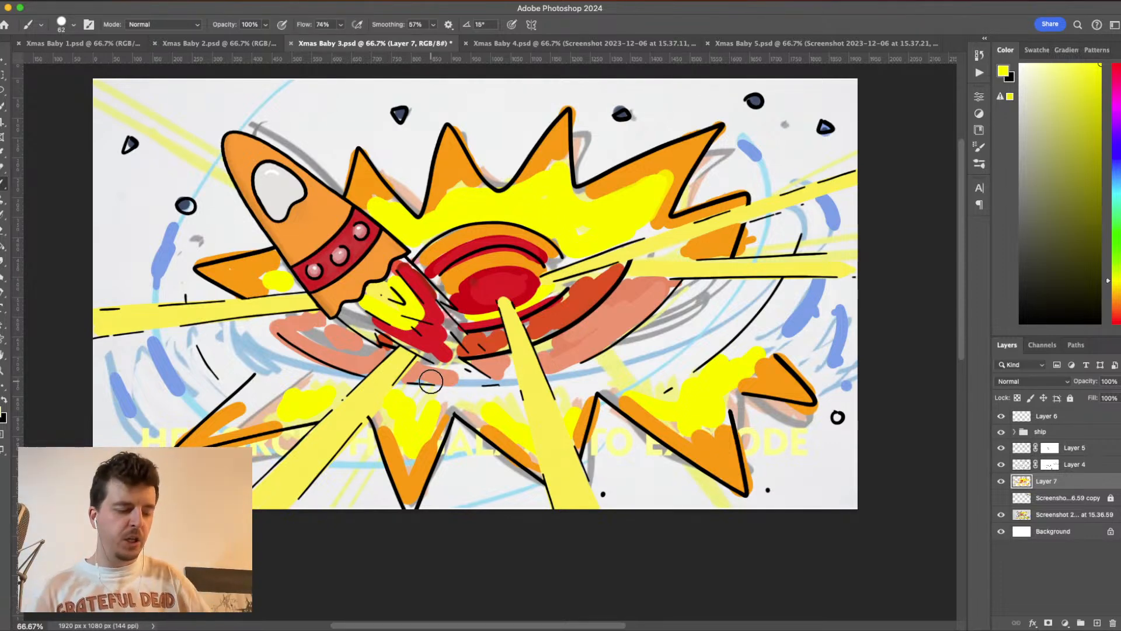
key(super+s)
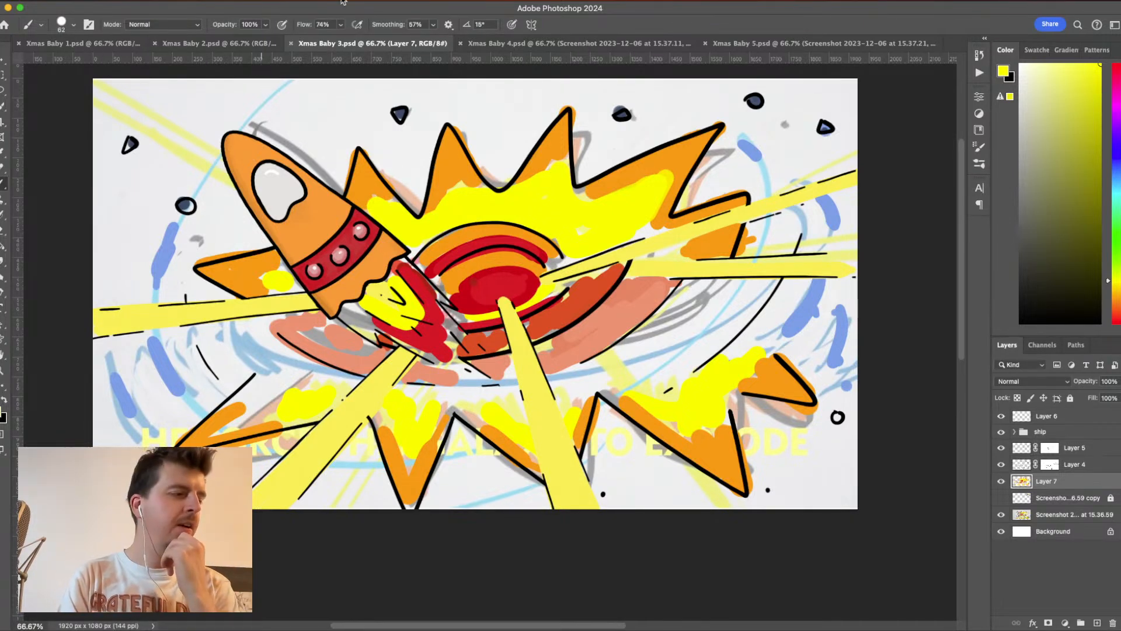
- Look over the Xmas Baby 4, 5, 1 and 2 documents, then go back to Xmas Baby 3.psd
click(539, 47)
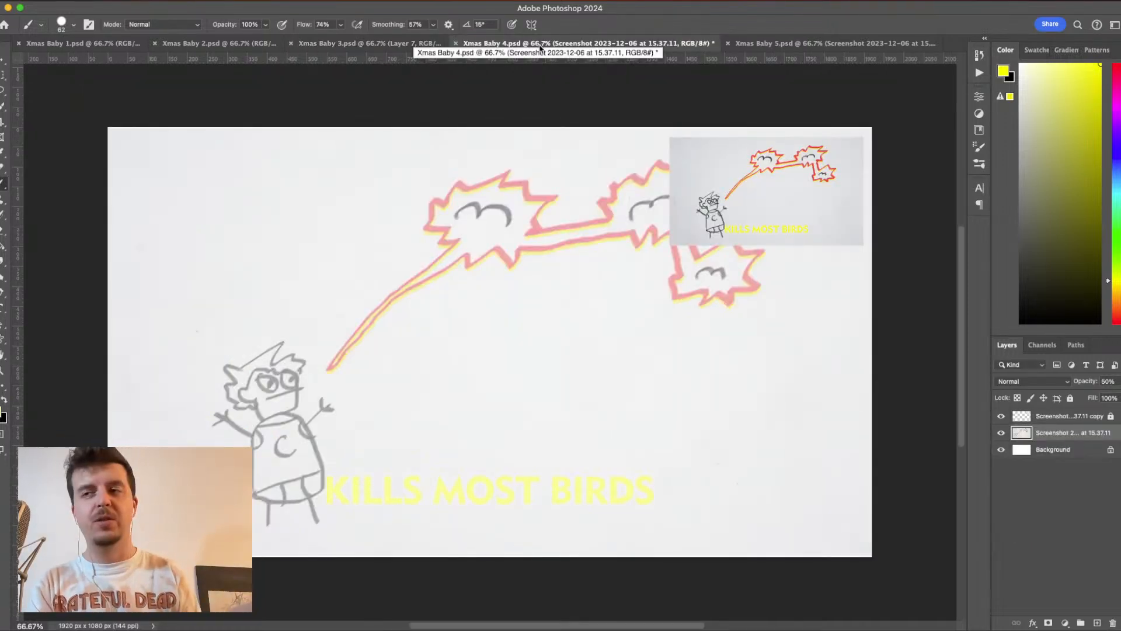
click(799, 43)
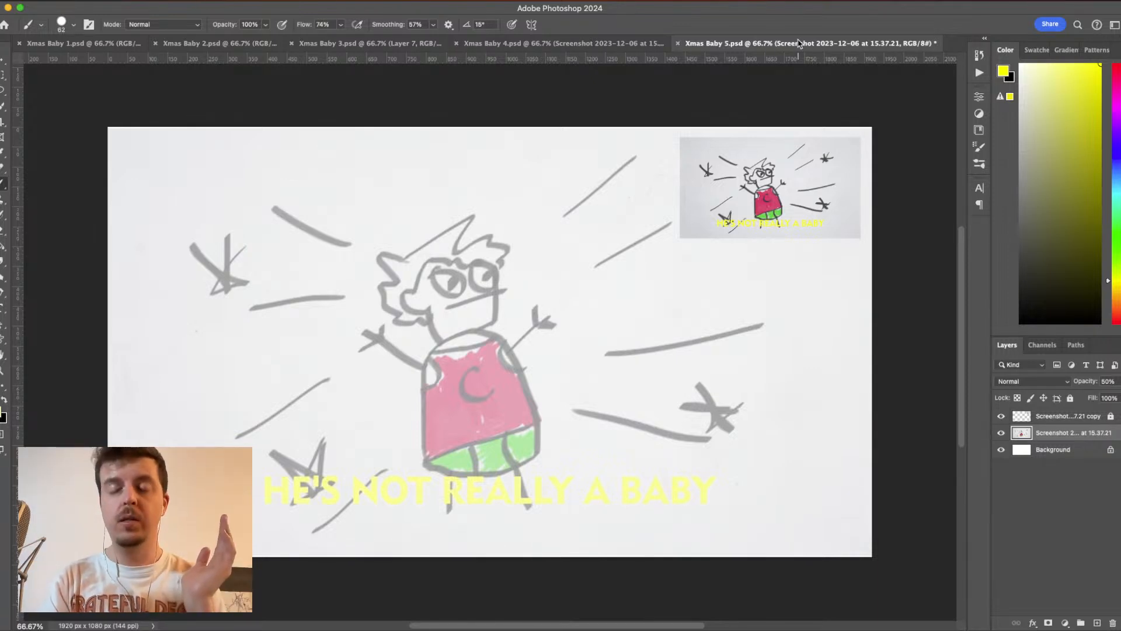
click(128, 44)
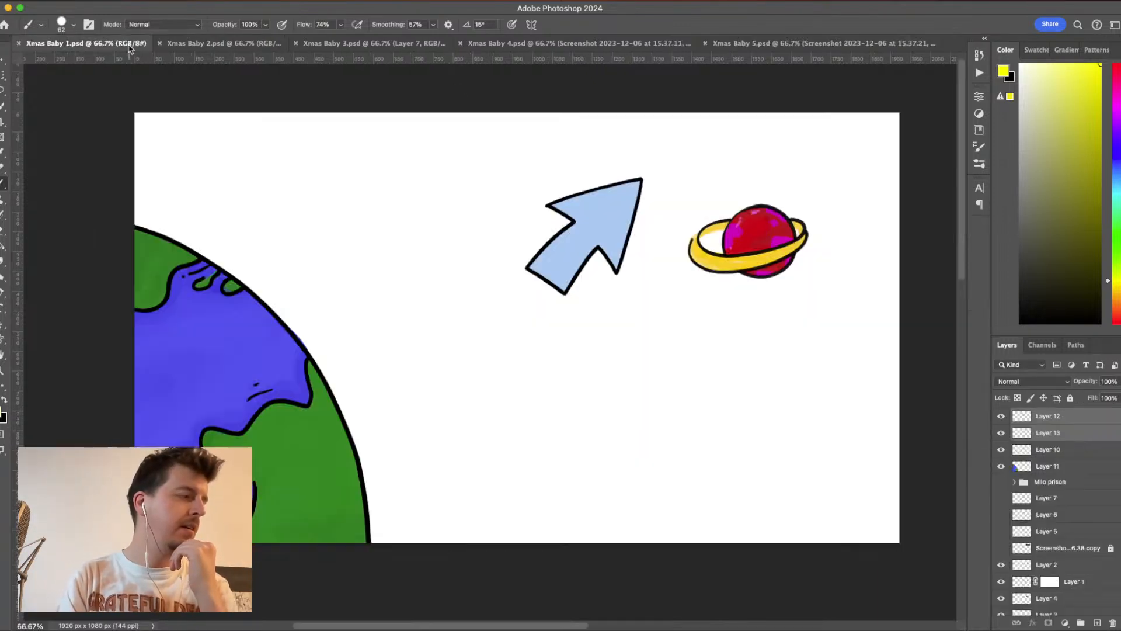
click(251, 45)
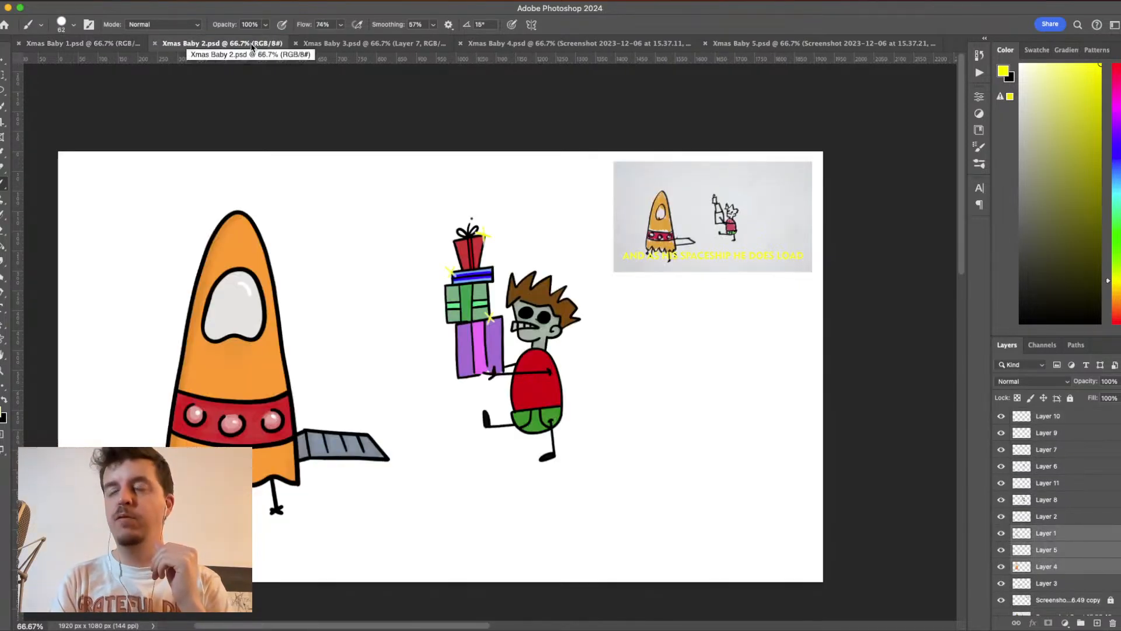
click(408, 44)
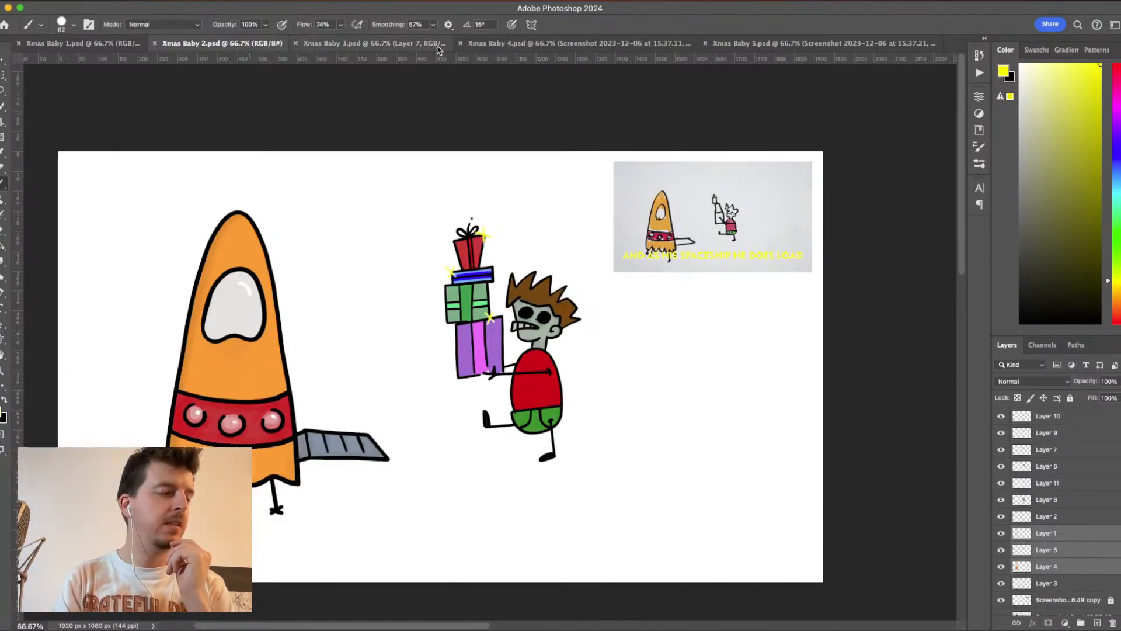